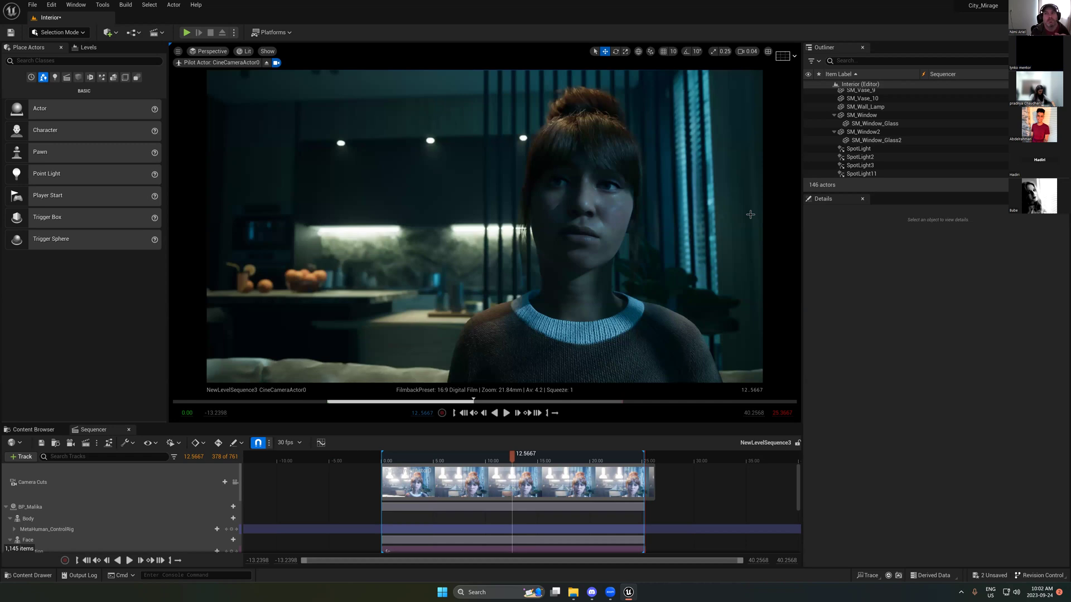
Step: Preview the opening seconds of the sequence and trim the end of the CineCameraActor0 camera cut to the playback range's end
left_click_drag(519, 424, 519, 395)
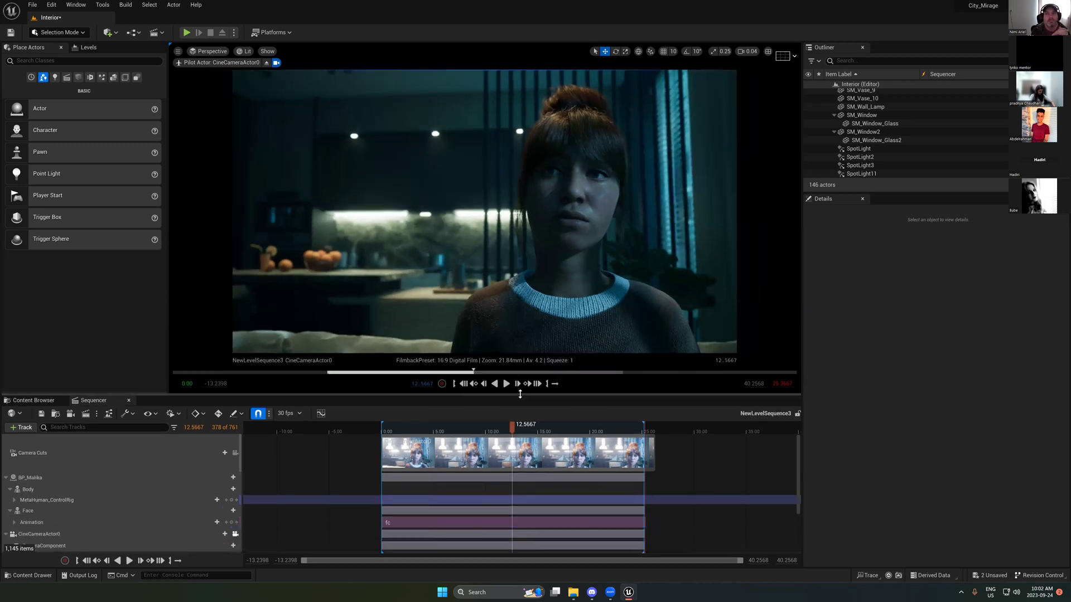
left_click(384, 430)
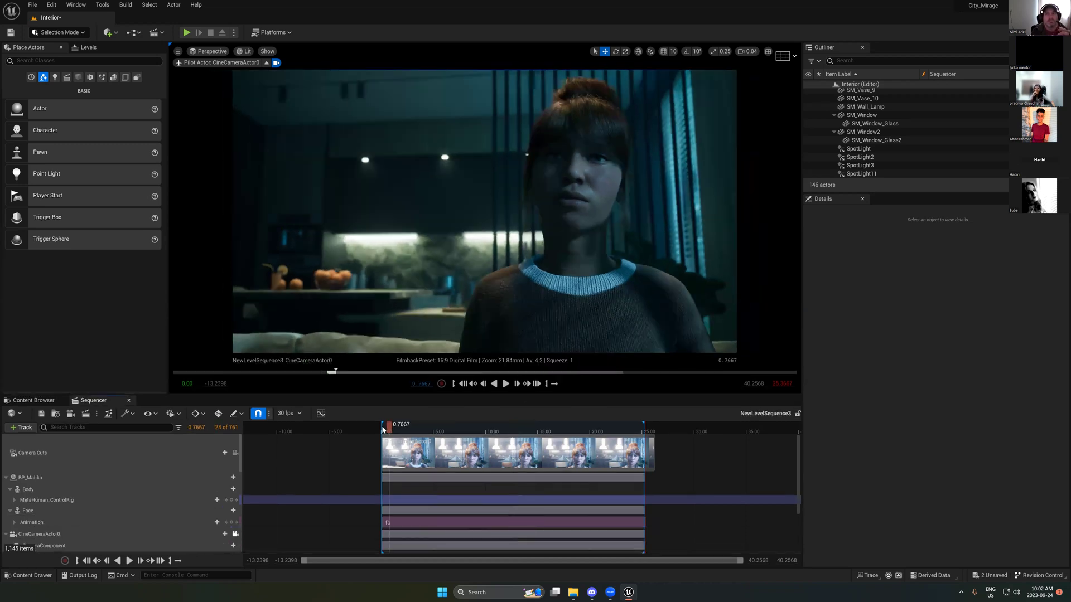
key("space")
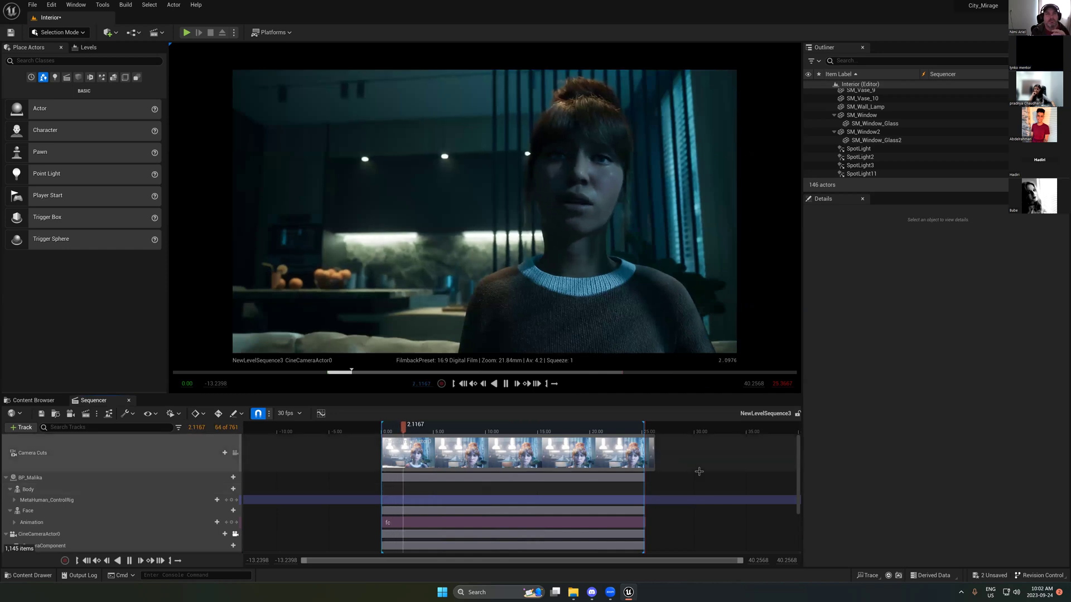
key("space")
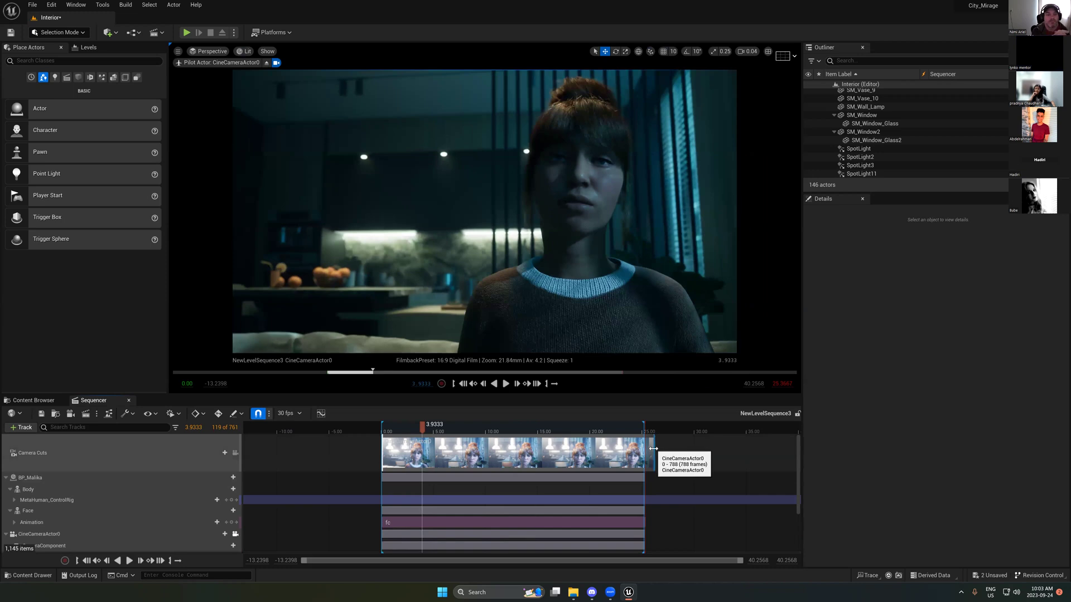
left_click_drag(654, 449, 652, 460)
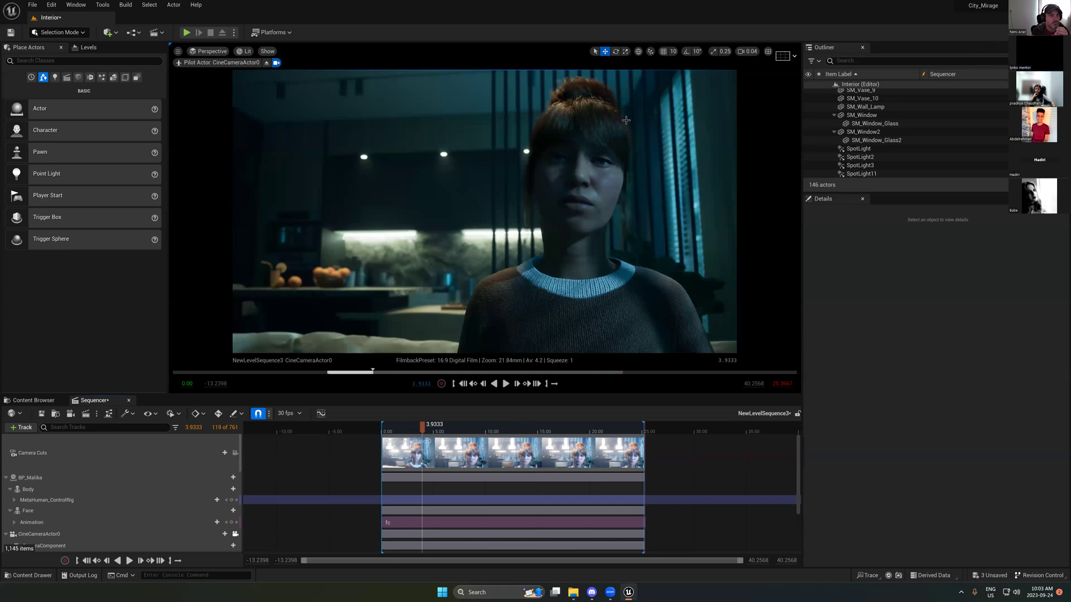
Step: Play and scrub the shot from its opening seconds to about 10 seconds, and save the Interior level
left_click(387, 428)
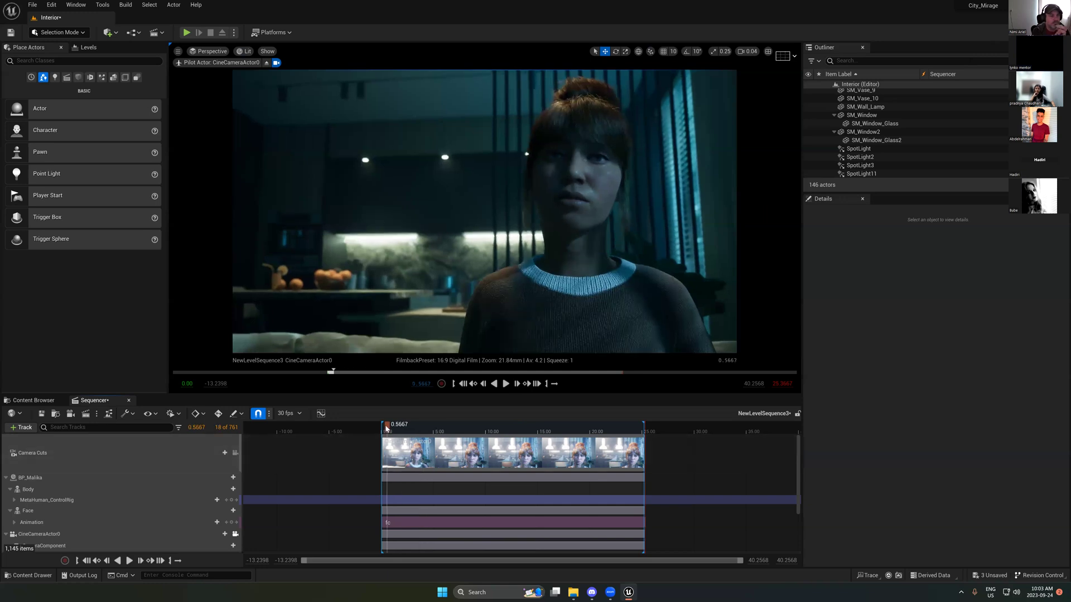
left_click(386, 428)
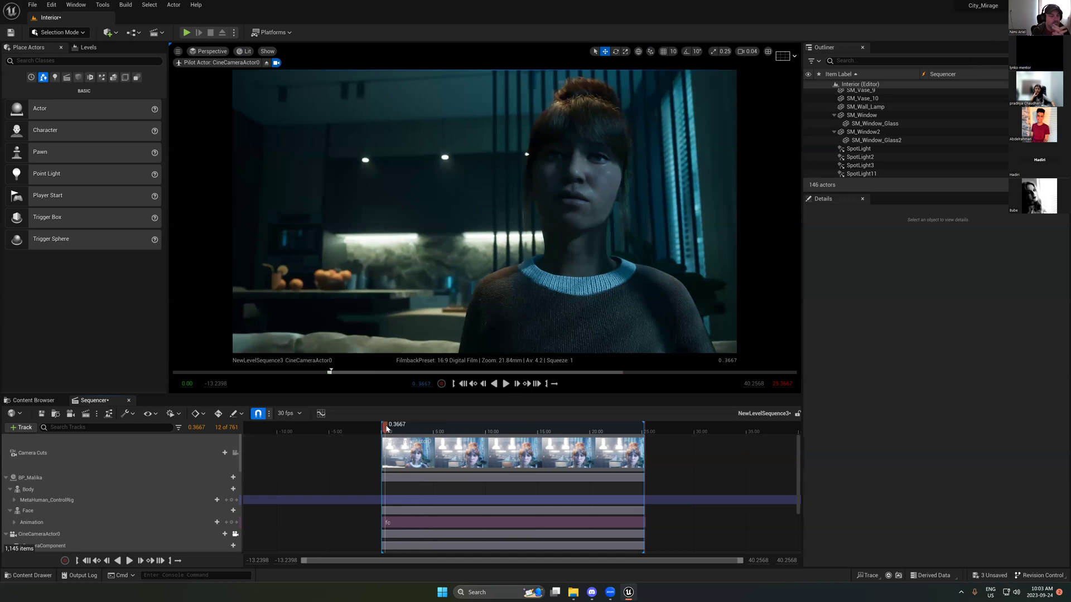
left_click(386, 428)
key("Right")
key("shift+Right")
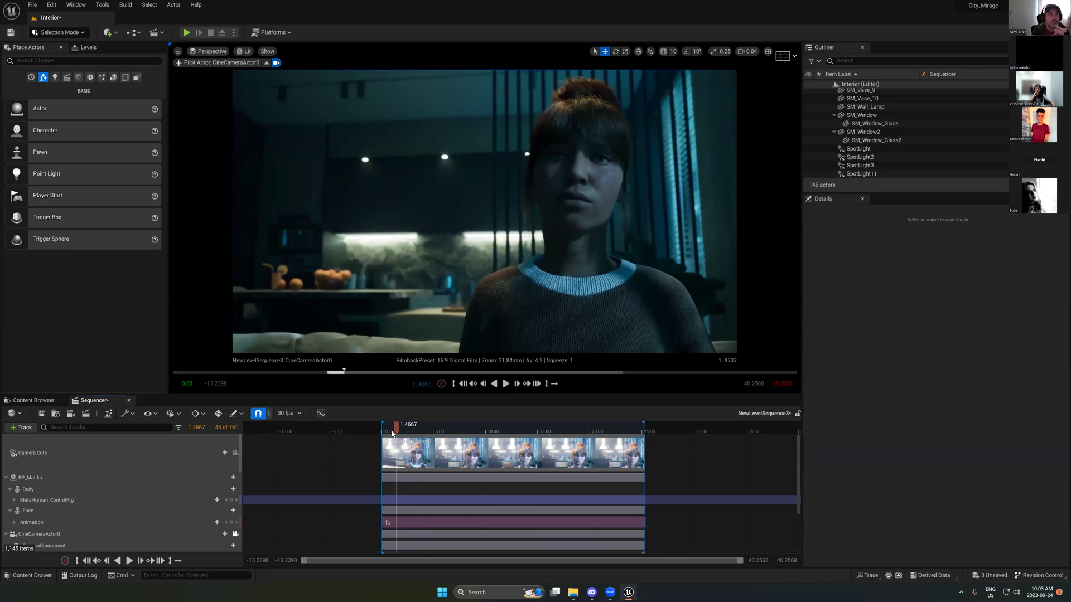
left_click(390, 432)
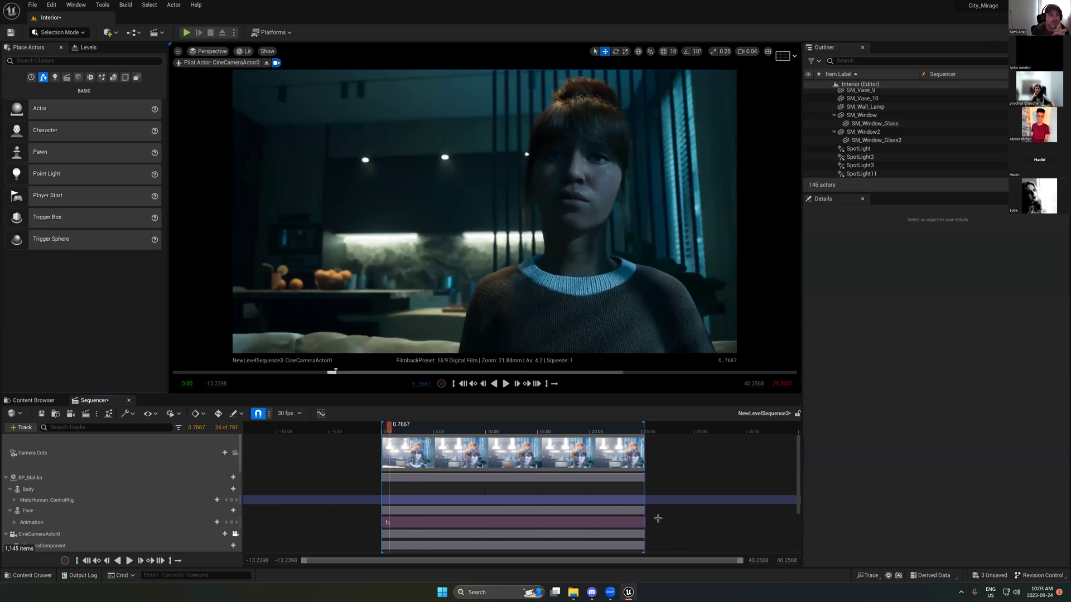
key("space")
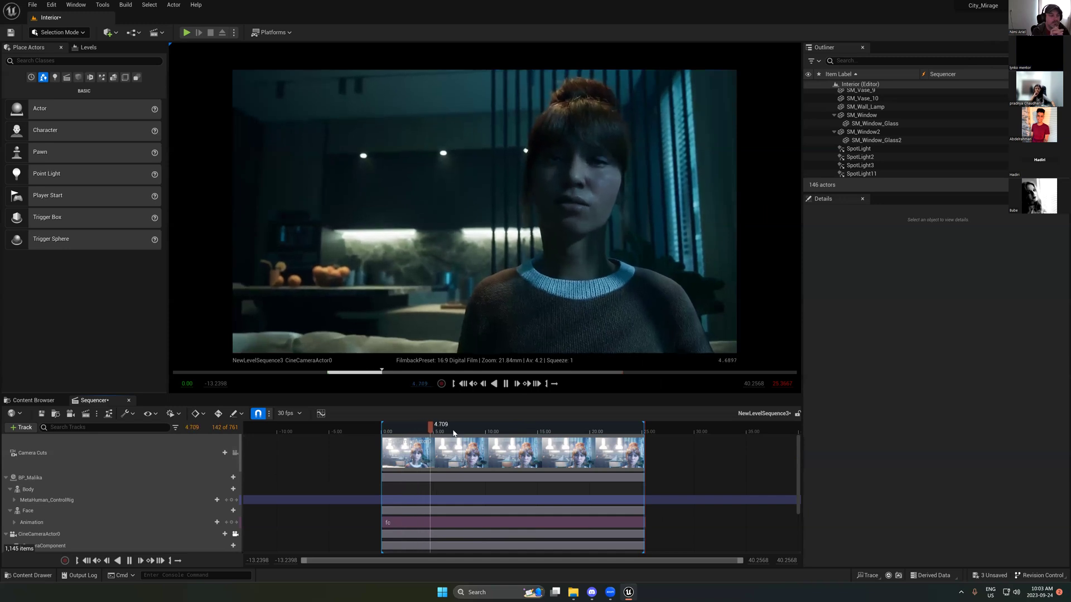
left_click_drag(440, 431, 489, 431)
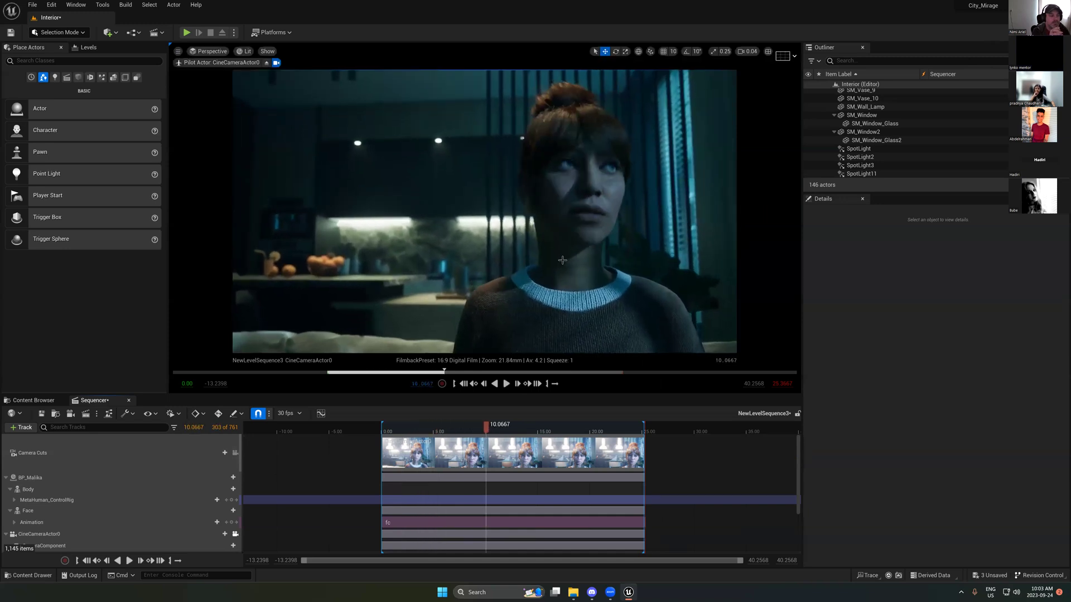
key("ctrl+s")
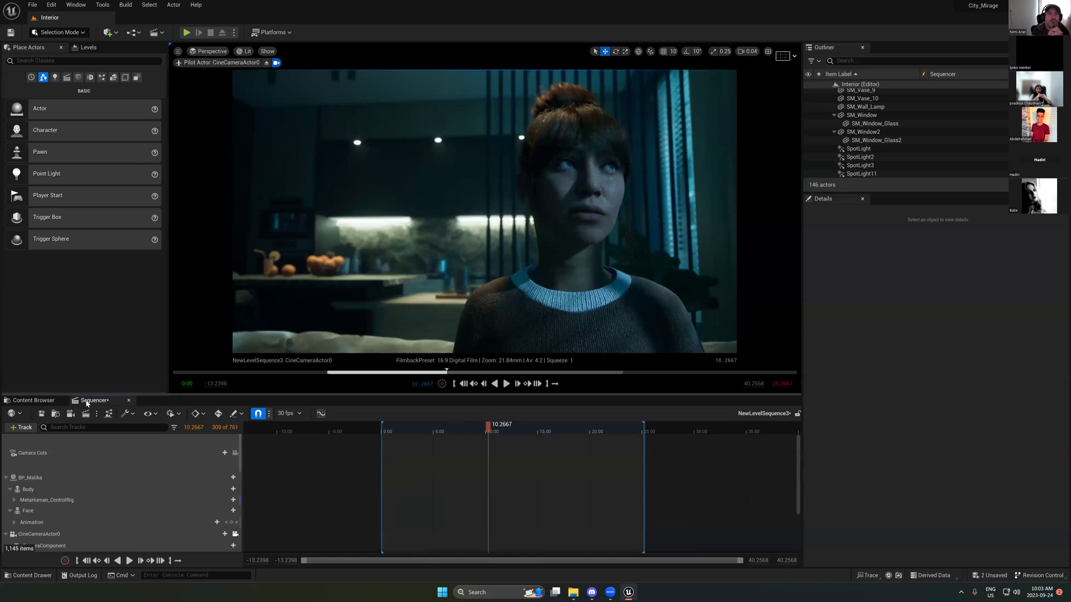
left_click(87, 400)
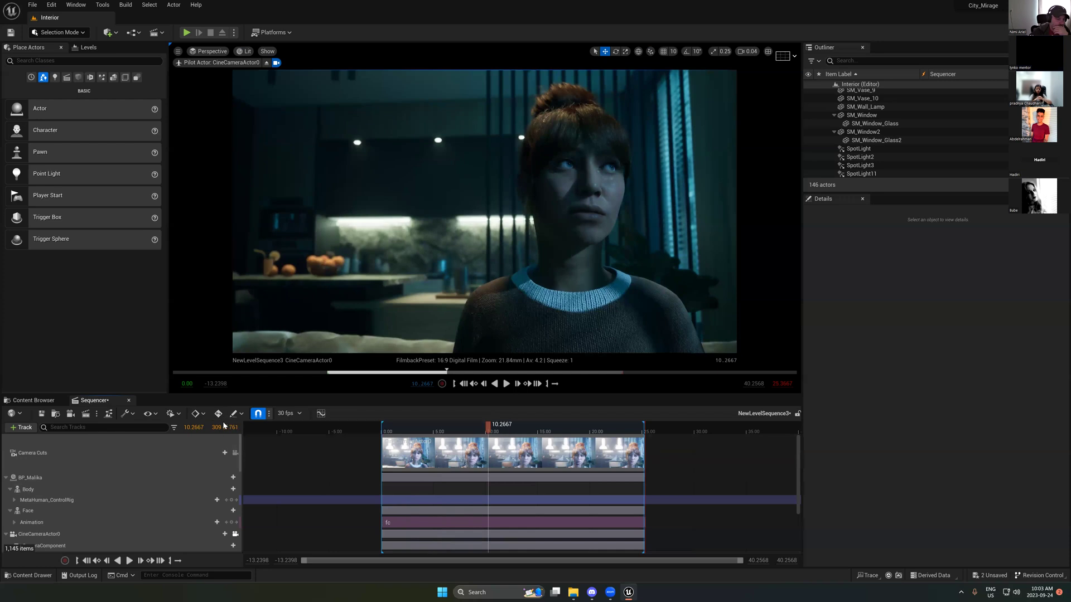
Step: Scrub the sequence between about 4 and 8 seconds to examine the lighting on the character's face
left_click(422, 430)
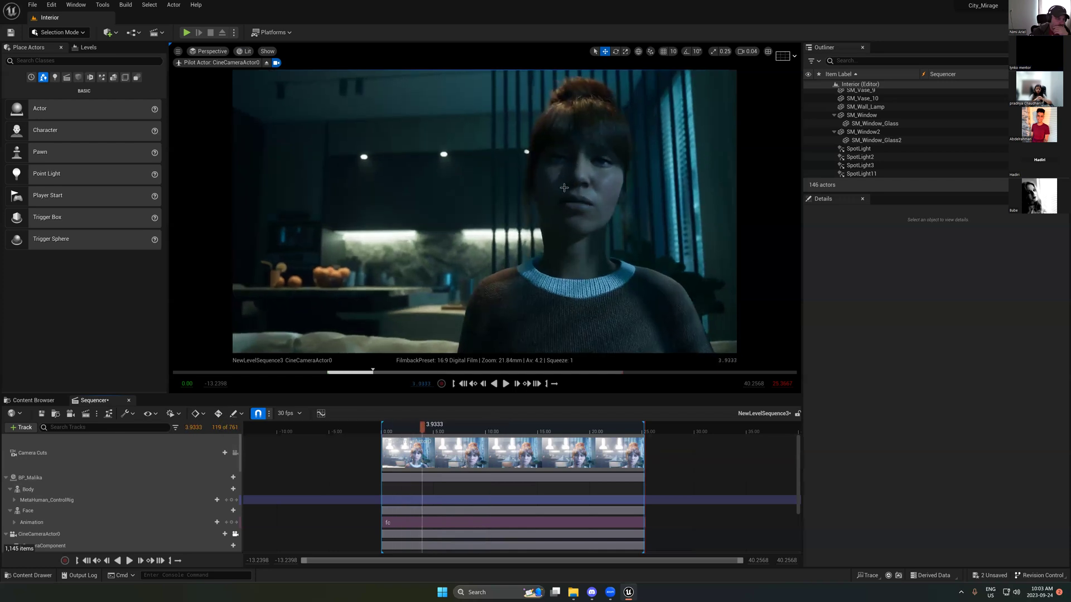
key("Right")
key("Right")
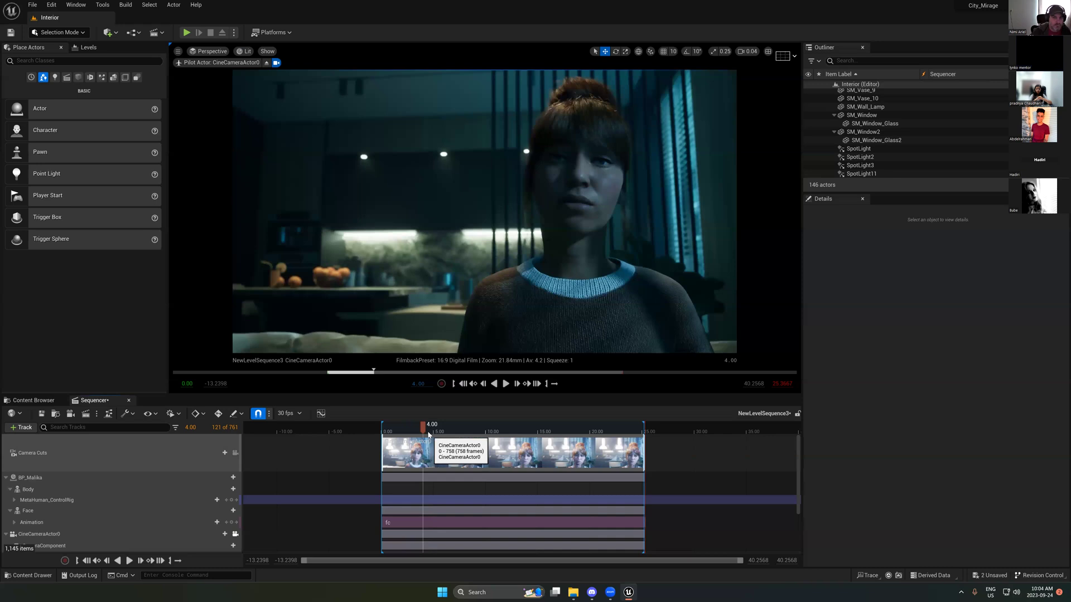
left_click(428, 430)
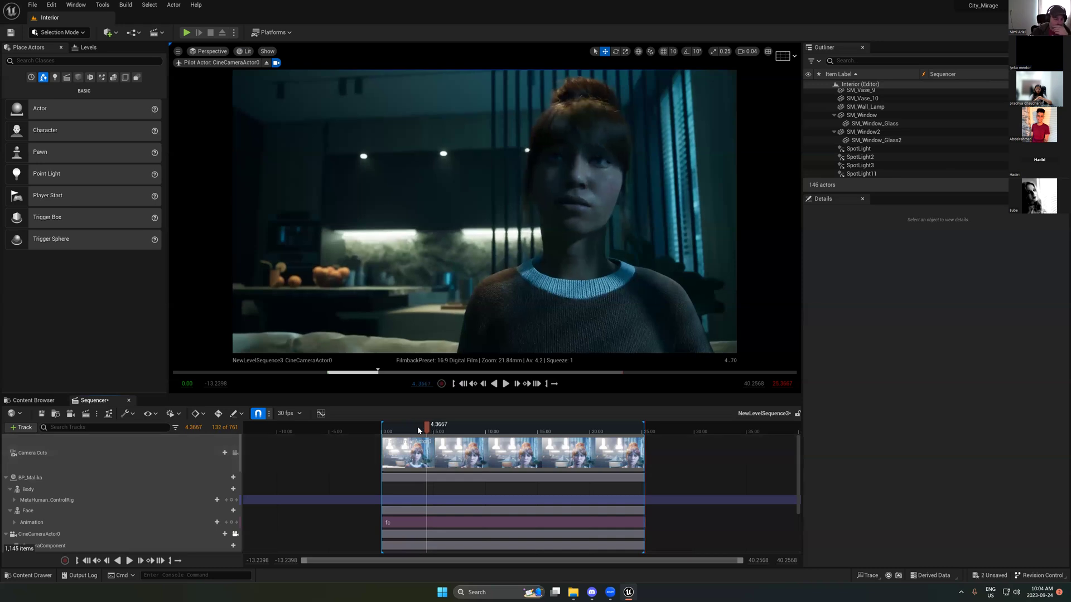
left_click(418, 429)
left_click_drag(420, 431, 467, 442)
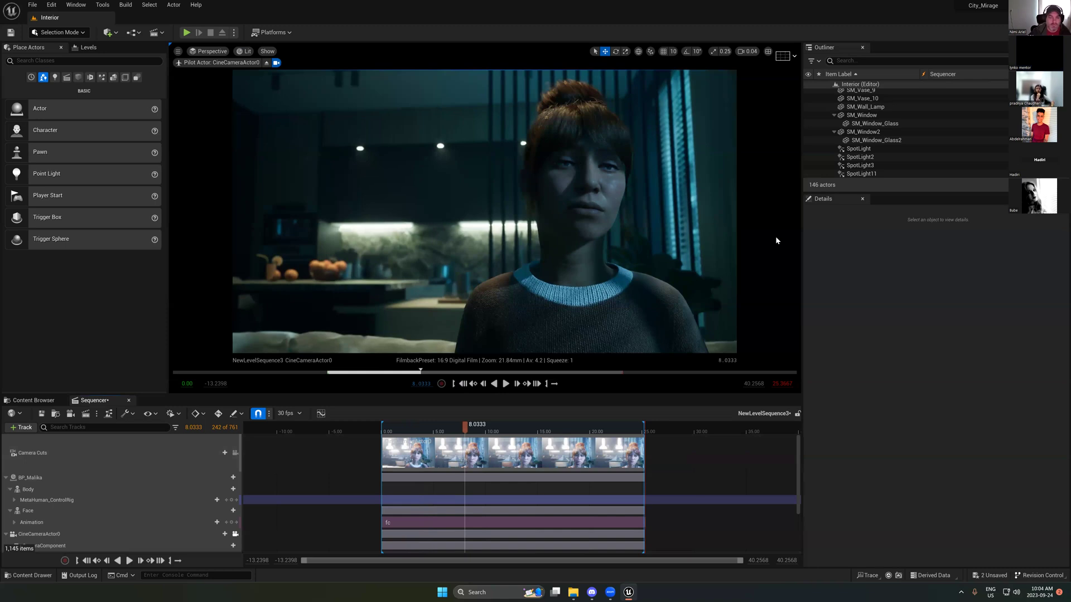
Step: Search the Outliner for "di" to find the directional light, examine the shot up to 17.4333 seconds, and clear the search
left_click(865, 62)
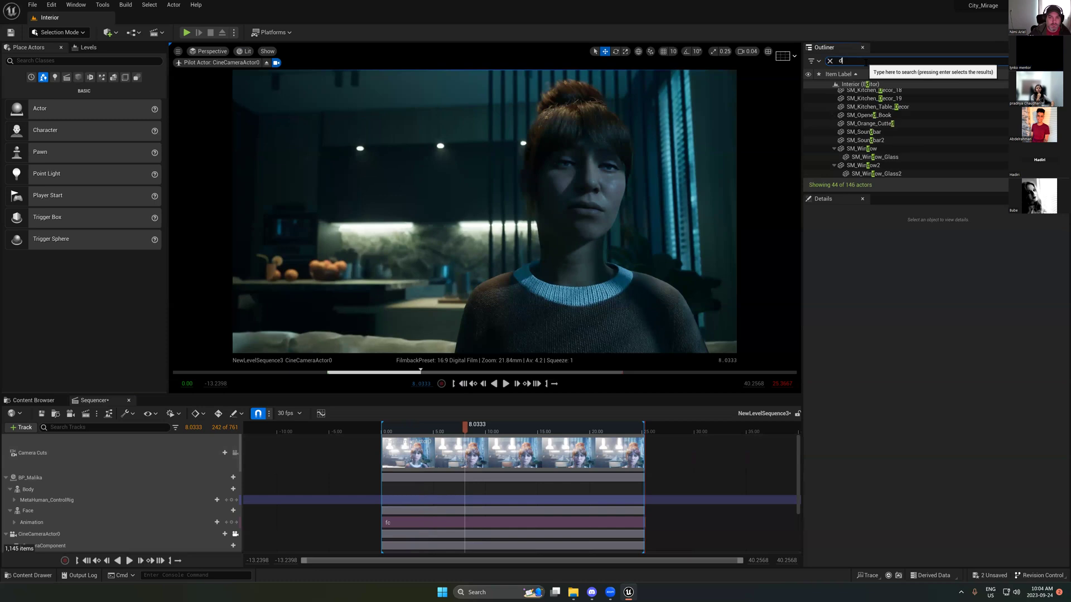
type("di")
mouse_move(808, 95)
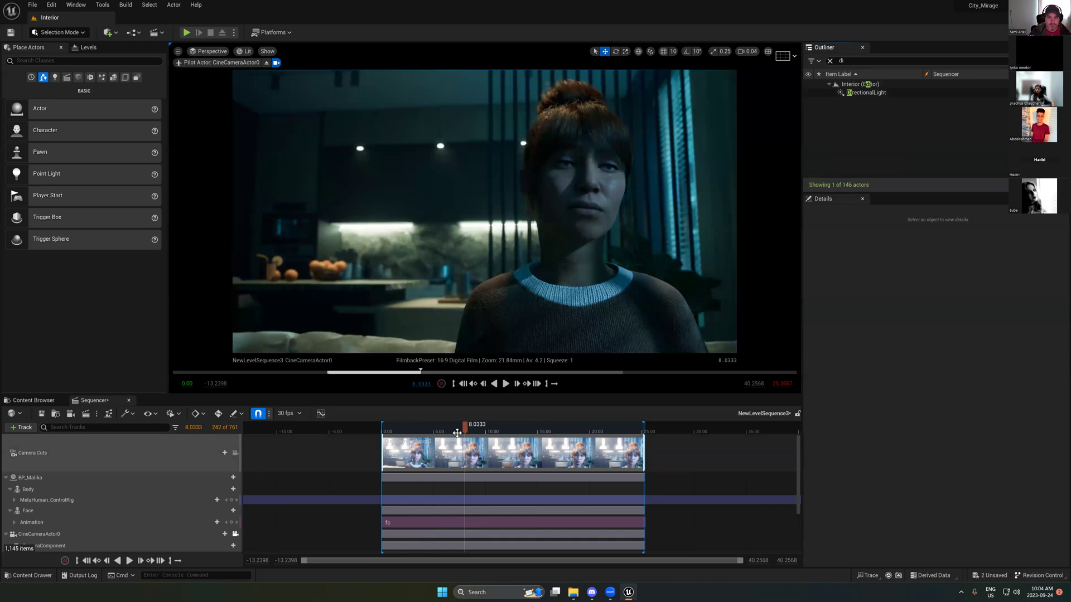
left_click_drag(477, 426, 491, 427)
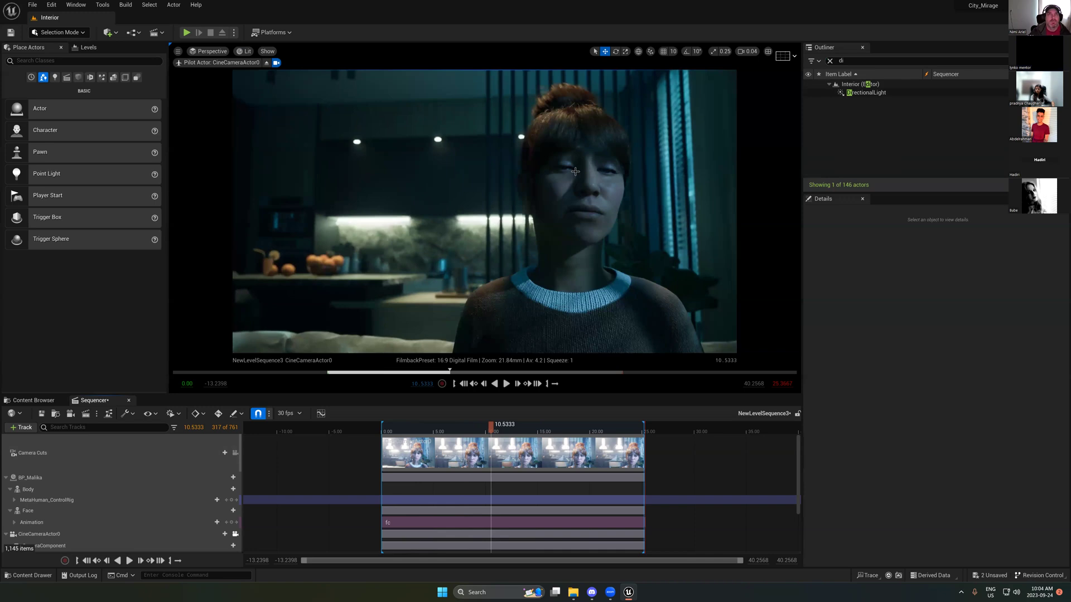
left_click_drag(492, 429, 562, 434)
left_click(830, 61)
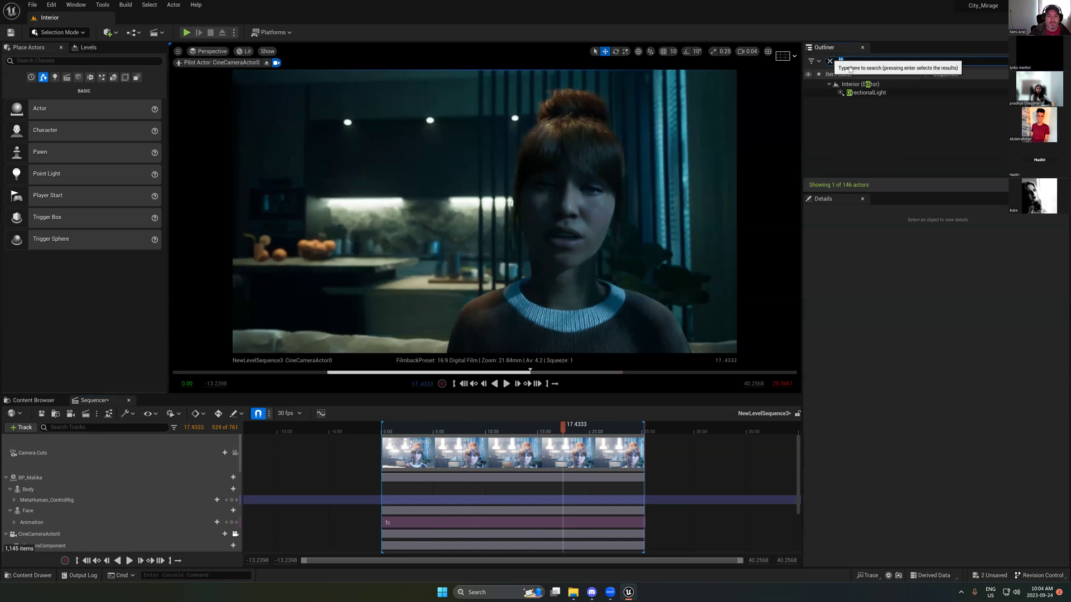
key("BackSpace")
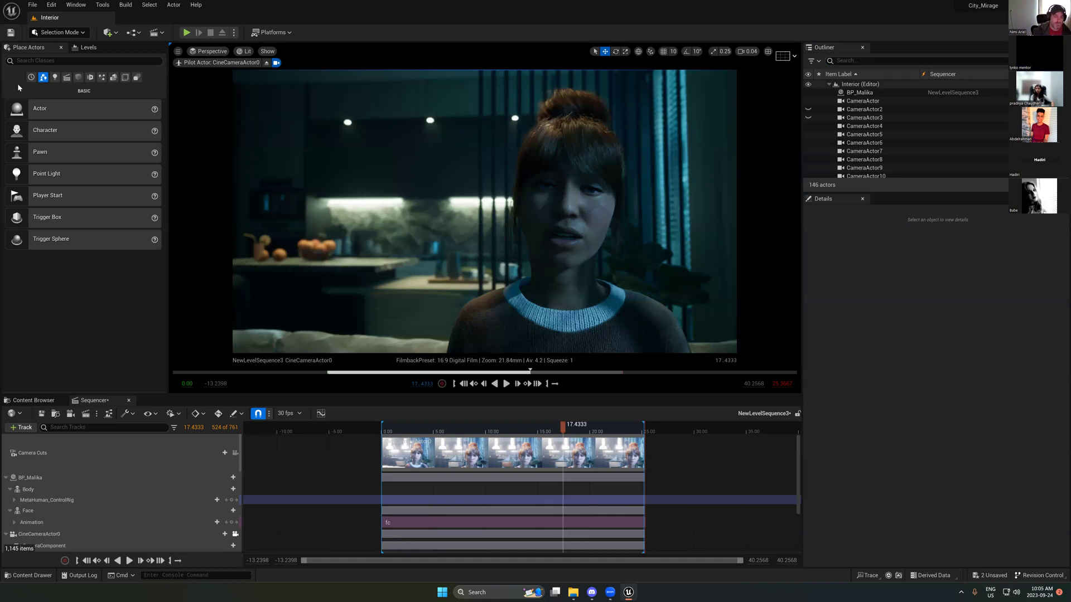
Step: Place a Rect Light in the scene near the character and stop piloting CineCameraActor0
left_click(55, 77)
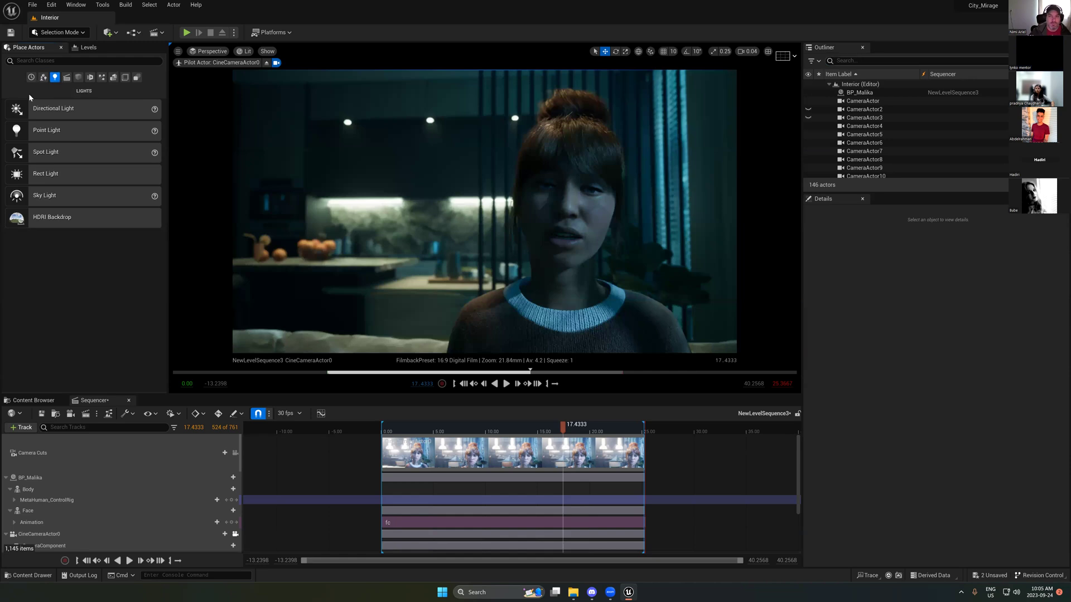
left_click_drag(33, 131, 625, 328)
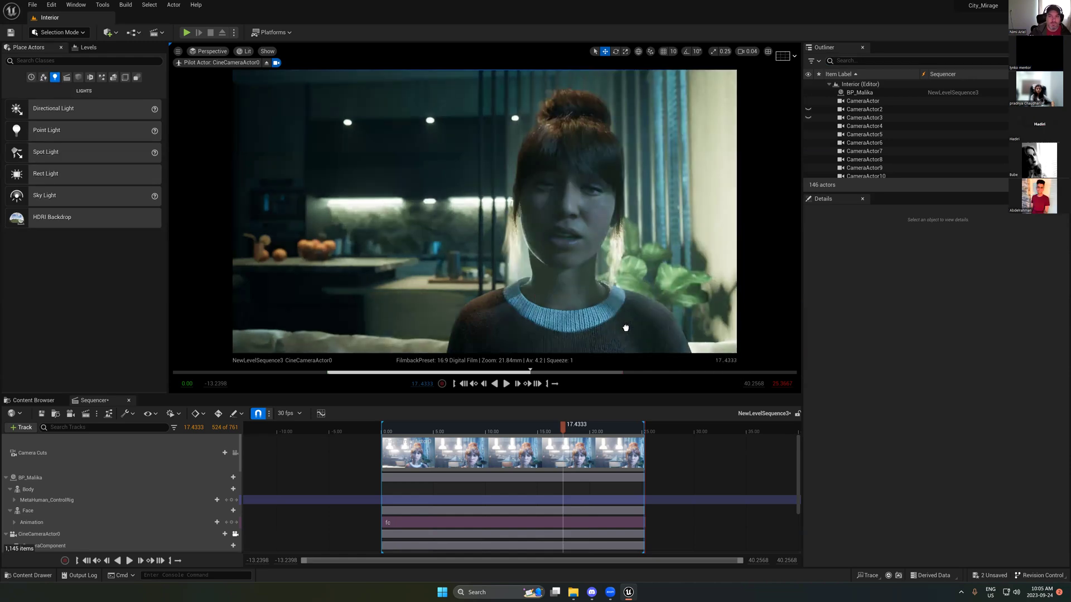
left_click(269, 63)
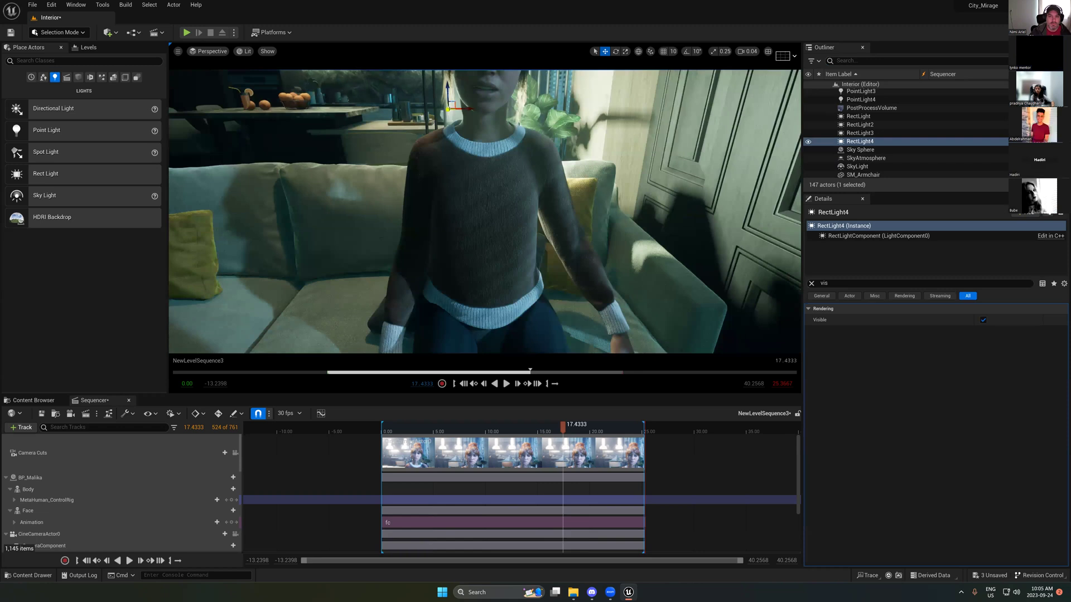
Step: Position the rect light beside the character at about 101, -12, 97 and rotate it to about 190° around Z
left_click_drag(447, 109, 442, 232)
left_click_drag(458, 122, 638, 165)
key("e")
left_click_drag(664, 124, 688, 121)
key("w")
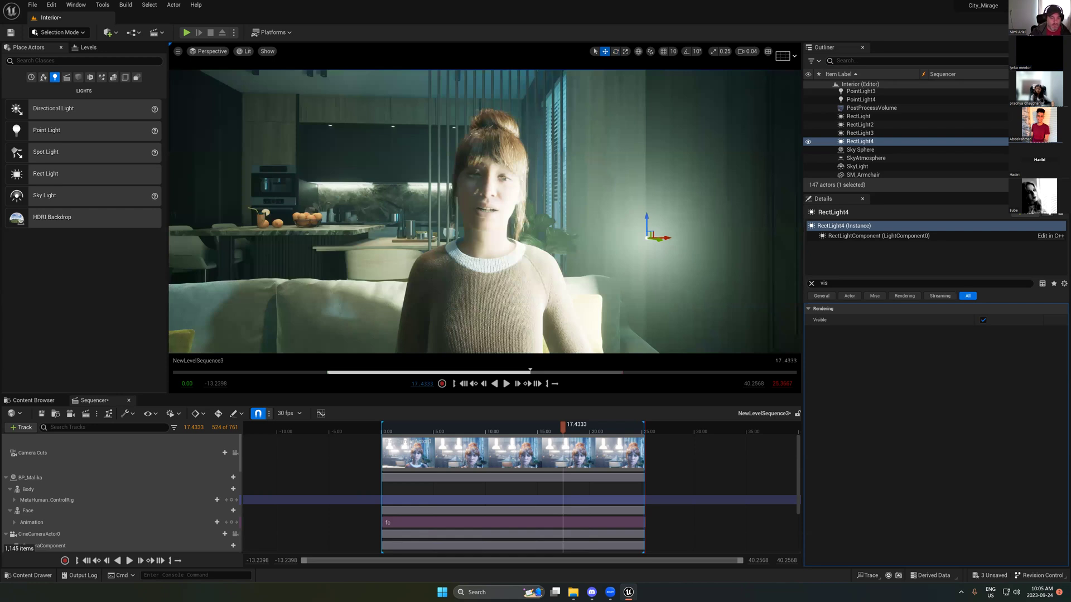
left_click_drag(661, 238, 718, 238)
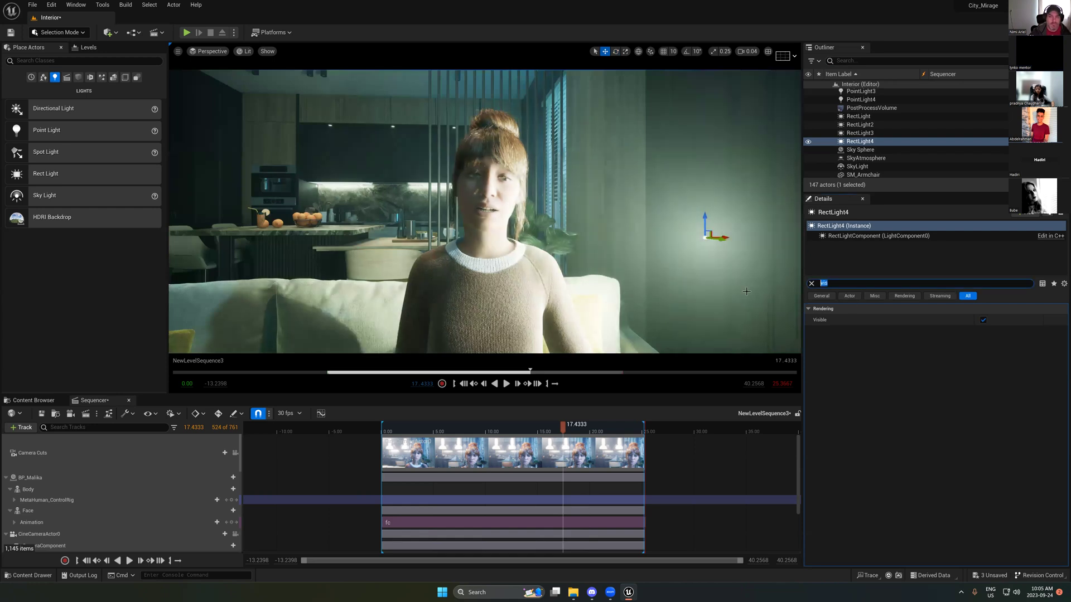
Step: Set the rect light's intensity to 2.0 cd and return the viewport to the CineCameraActor0 view
left_click(812, 283)
left_click(998, 376)
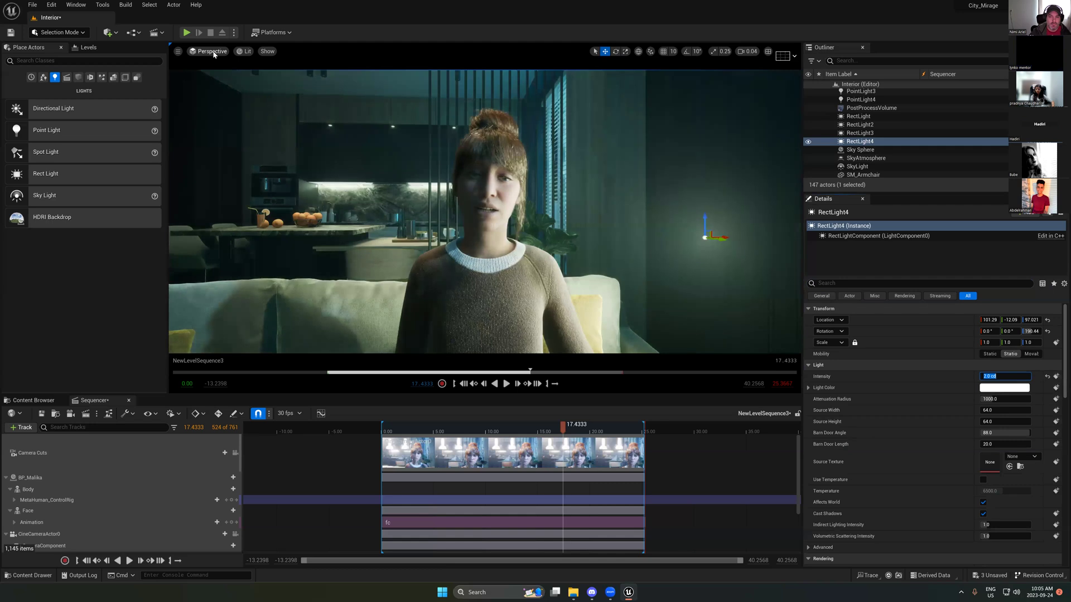
left_click(208, 51)
mouse_move(223, 134)
left_click(318, 233)
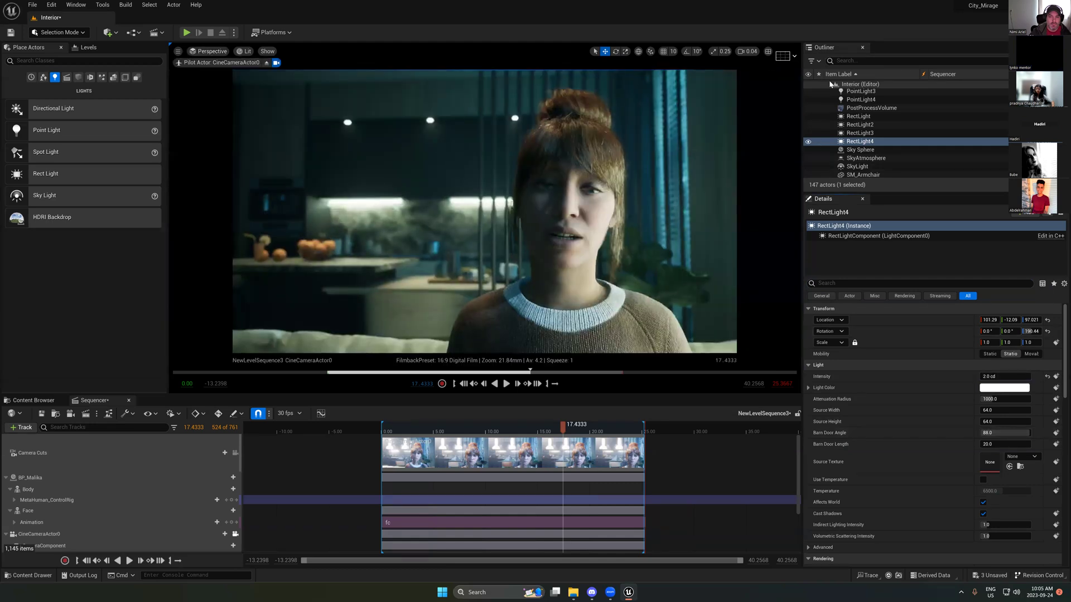
Step: Find the directional light in the Outliner with "di" and hide it
left_click(853, 61)
type("di")
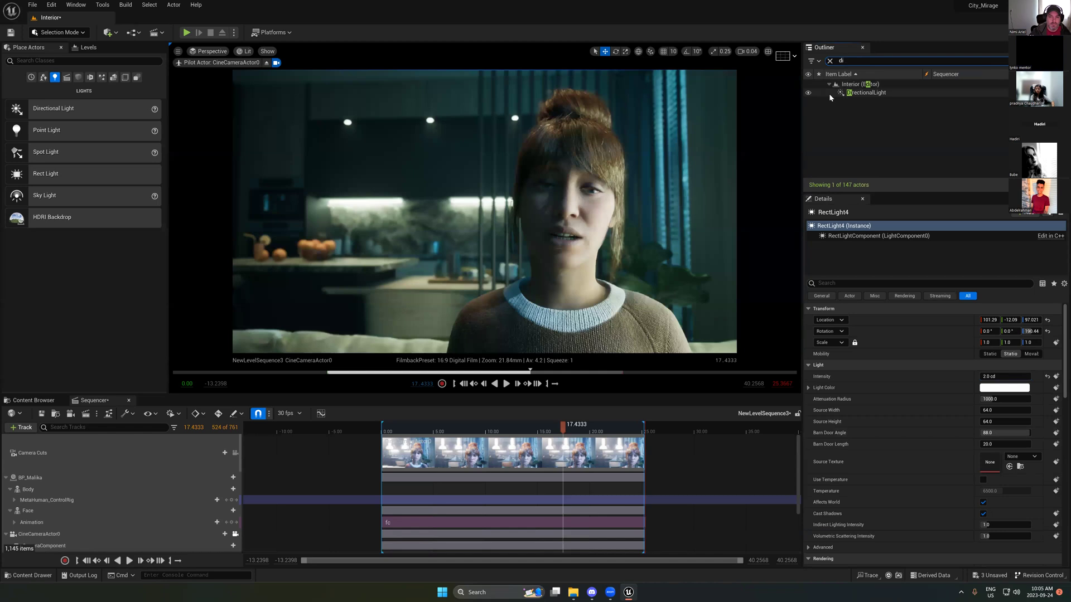
left_click(808, 93)
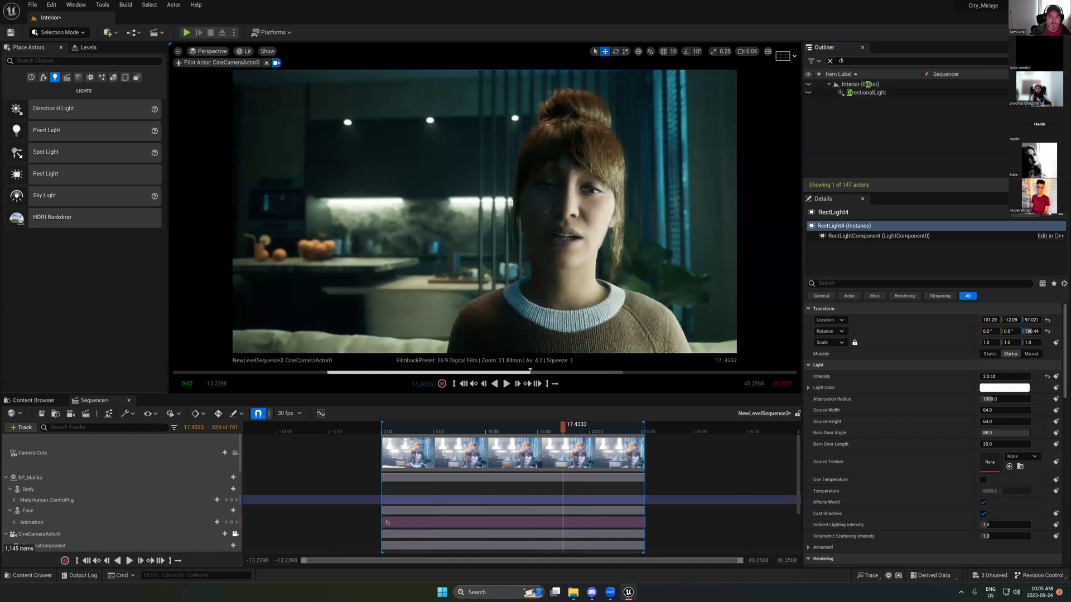
Step: Turn the piloted CineCameraActor0 so that the character sits near the centre of the frame
right_click_drag(651, 225, 703, 230)
key("g")
right_click_drag(648, 254, 646, 253)
key("g")
key("g")
key("g")
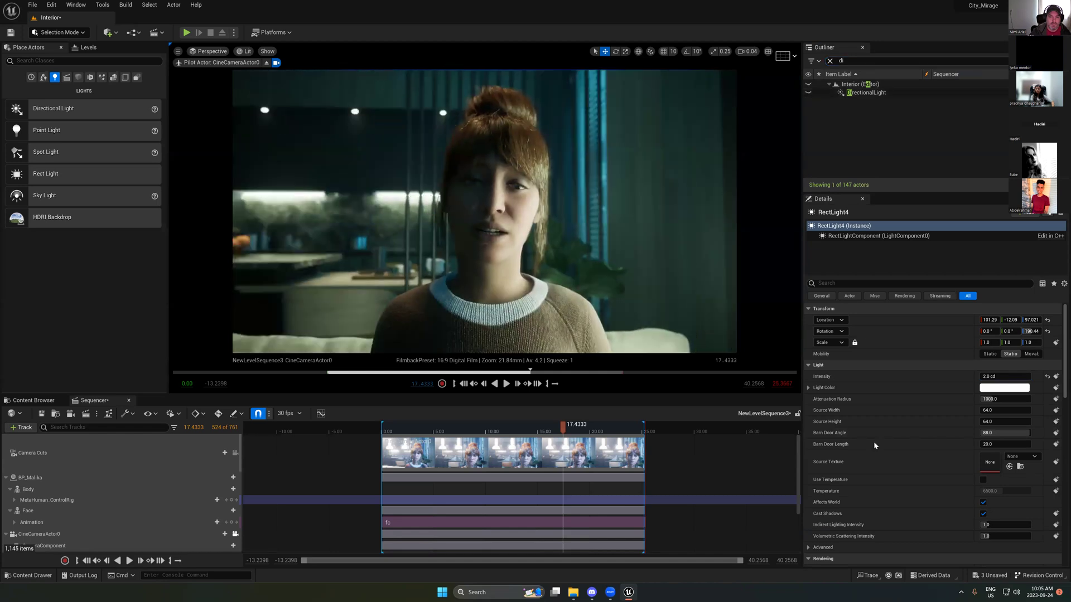
Step: Change the rect light's colour to a light blue, hex sRGB 72A8FFFF
left_click(998, 388)
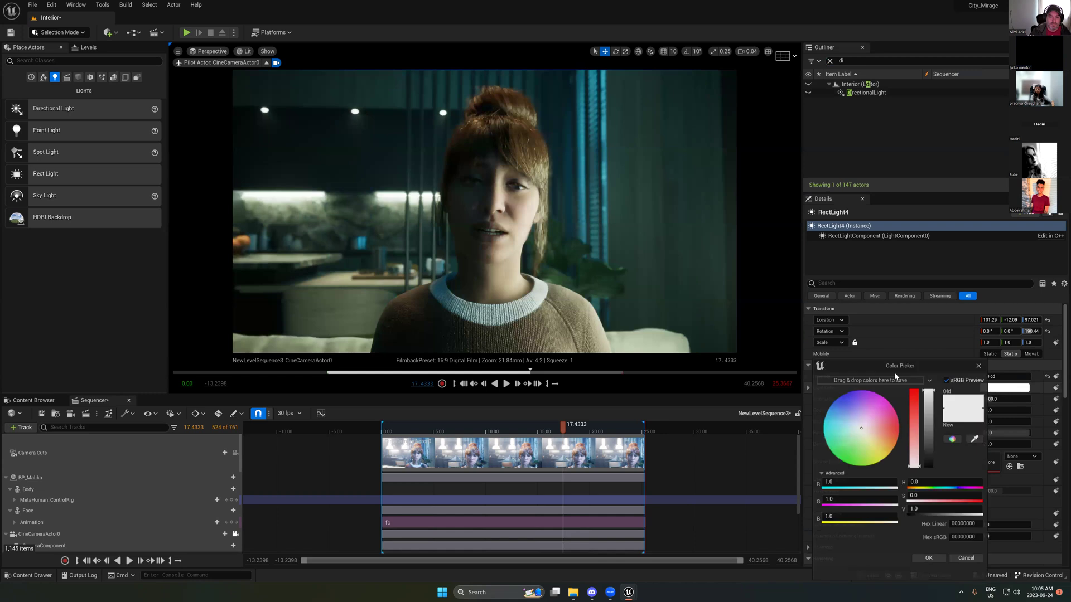
left_click(846, 408)
left_click_drag(845, 402, 840, 411)
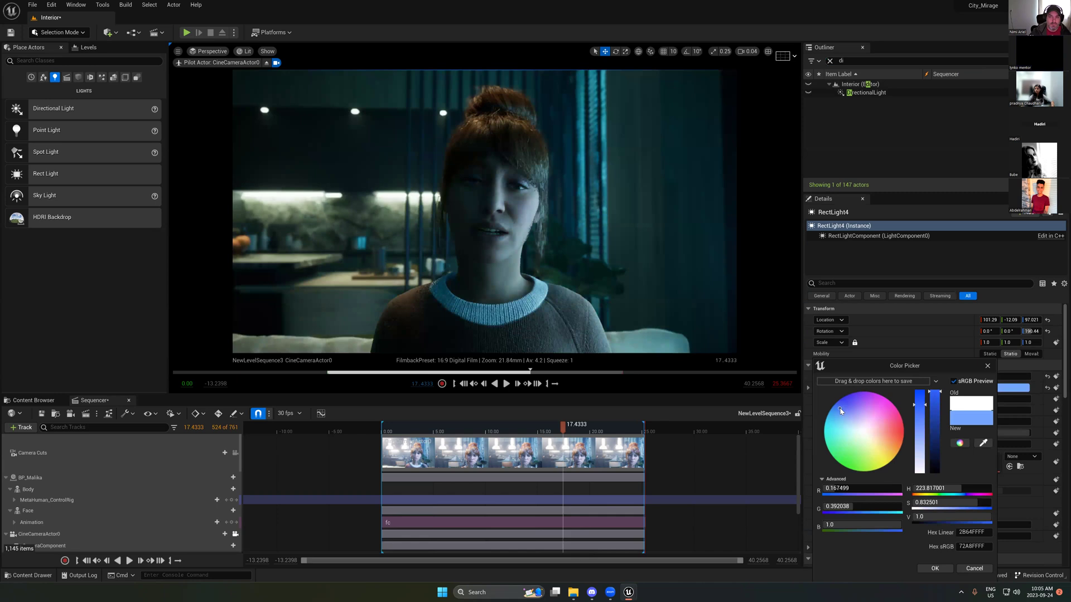
left_click(934, 568)
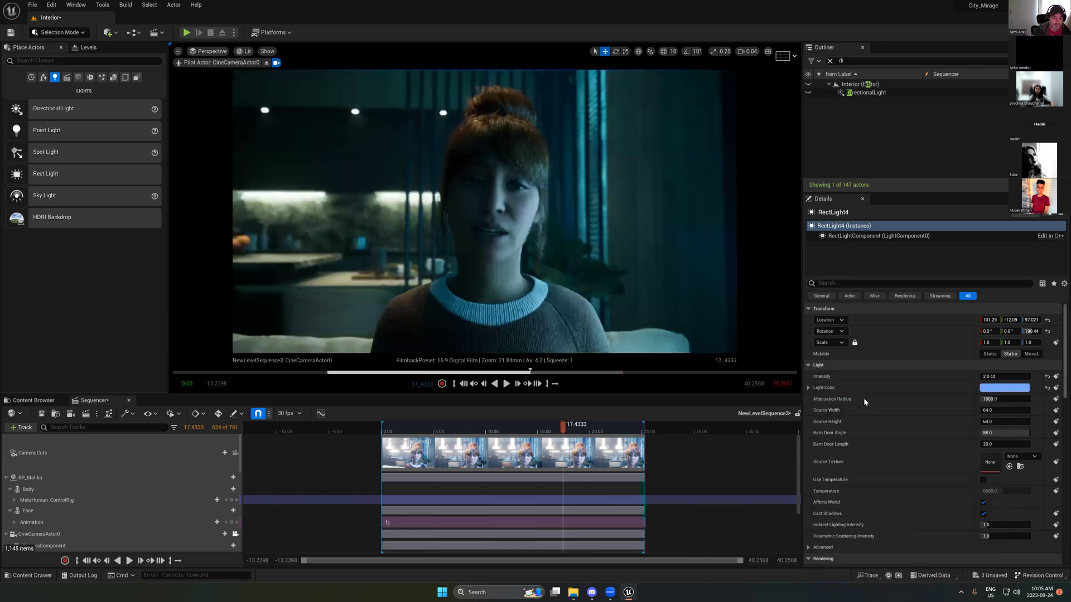
Step: Shrink the rect light's source to about 1.05 wide and 1.0 high
mouse_move(993, 411)
left_mouse_down()
mouse_move(968, 411)
mouse_move(994, 410)
left_mouse_up()
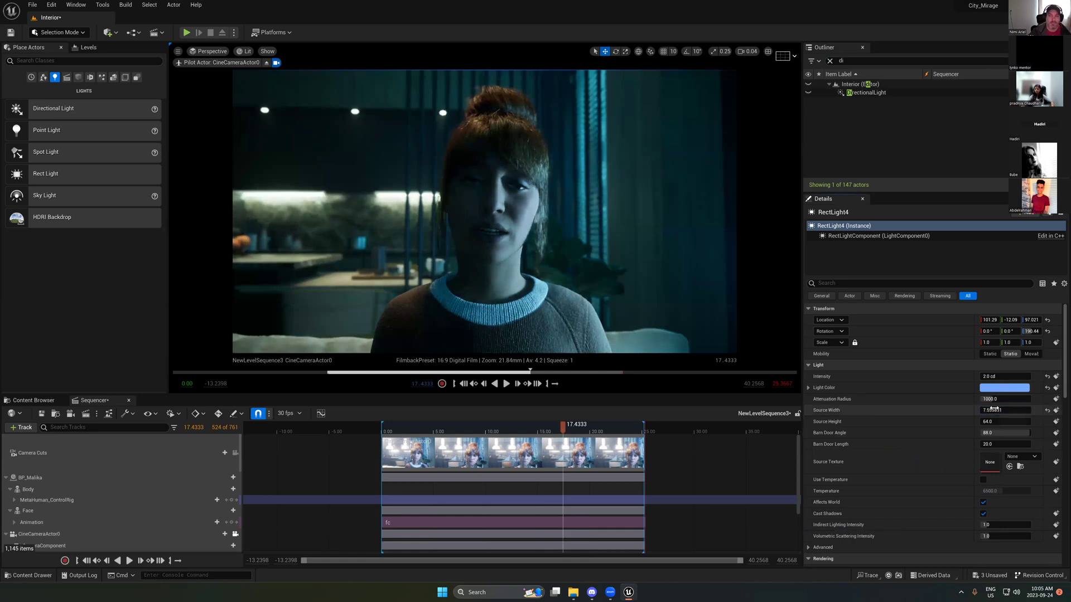
left_click_drag(993, 421, 970, 422)
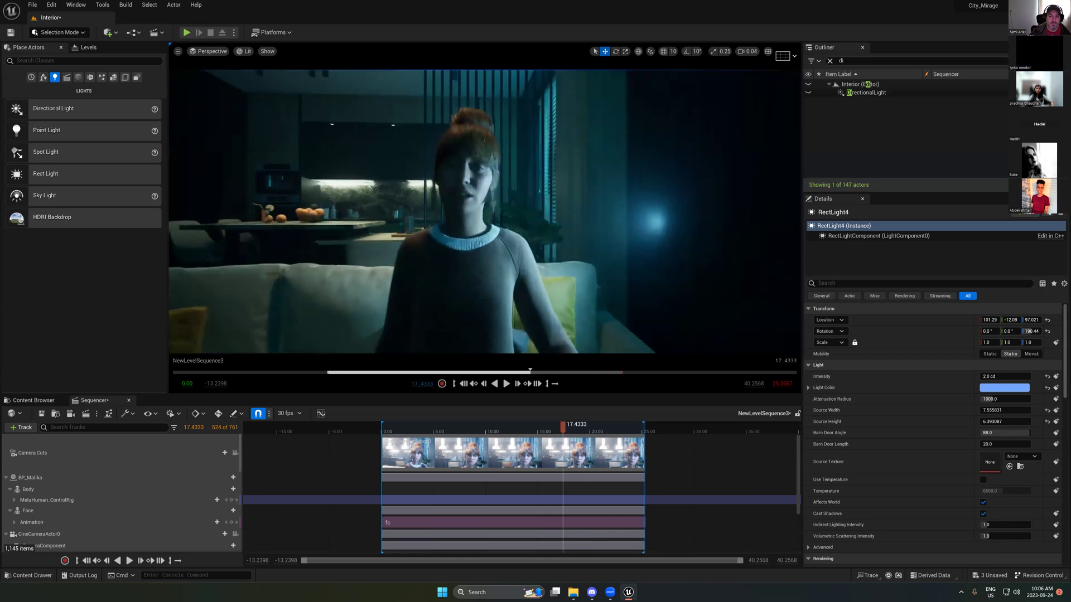
left_click_drag(1004, 410, 976, 421)
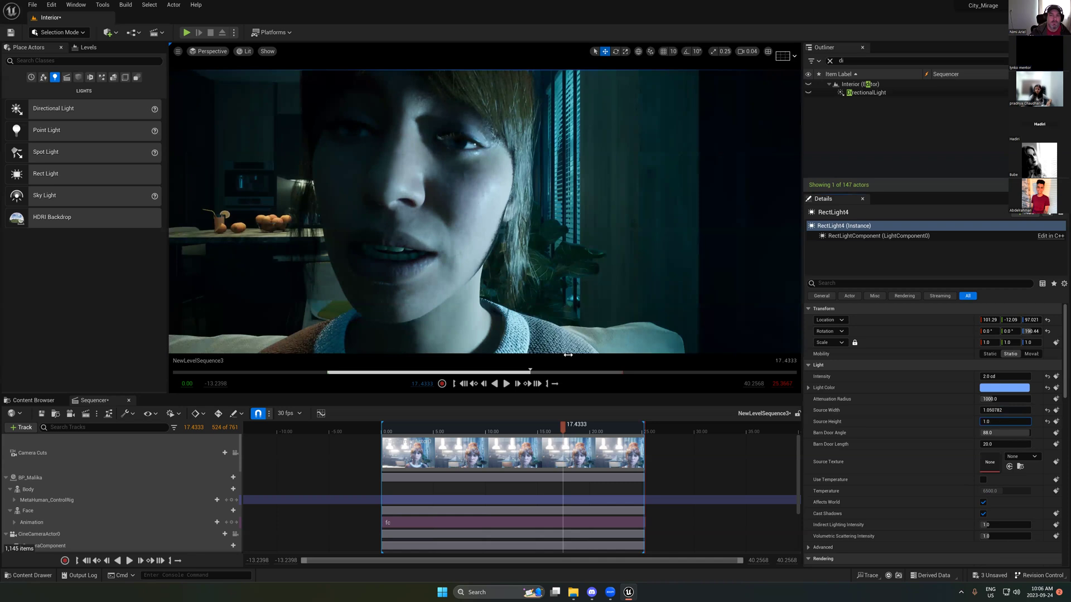
Step: Examine the rect light's effect on the character's face from close up, with the editor icons and outlines hidden
right_click(459, 249)
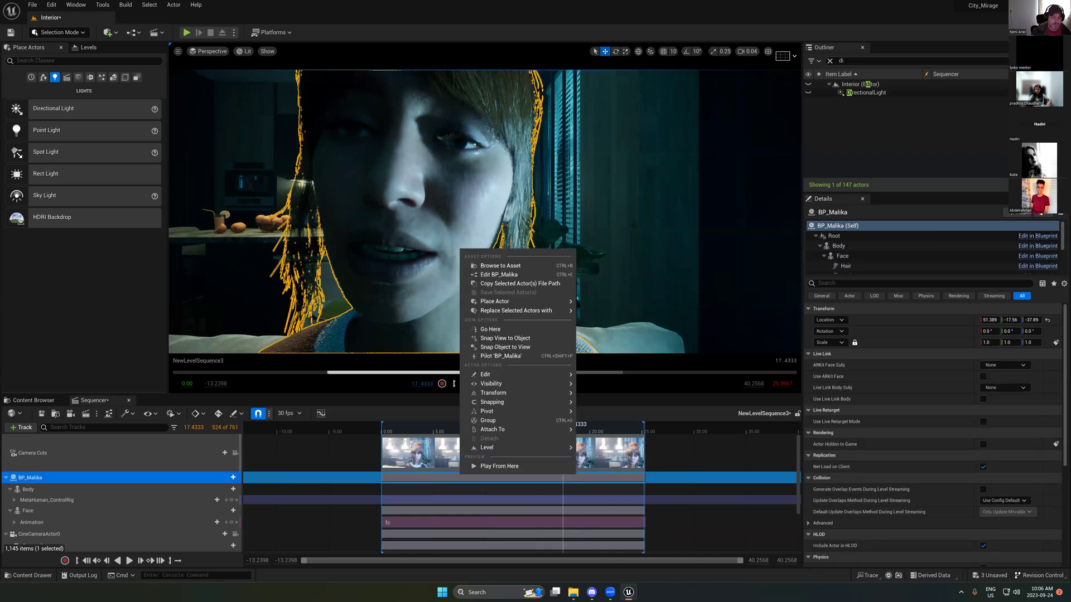
key("Escape")
right_click_drag(541, 210, 547, 217)
key("g")
key("g")
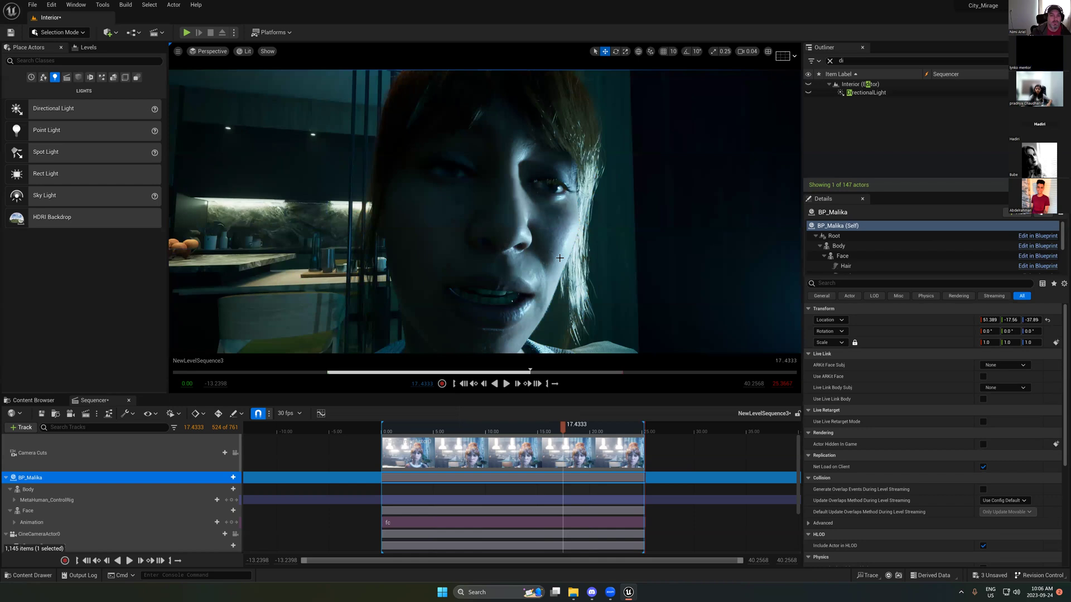
key("g")
right_click_drag(559, 259, 572, 242)
key("g")
key("g")
key("g")
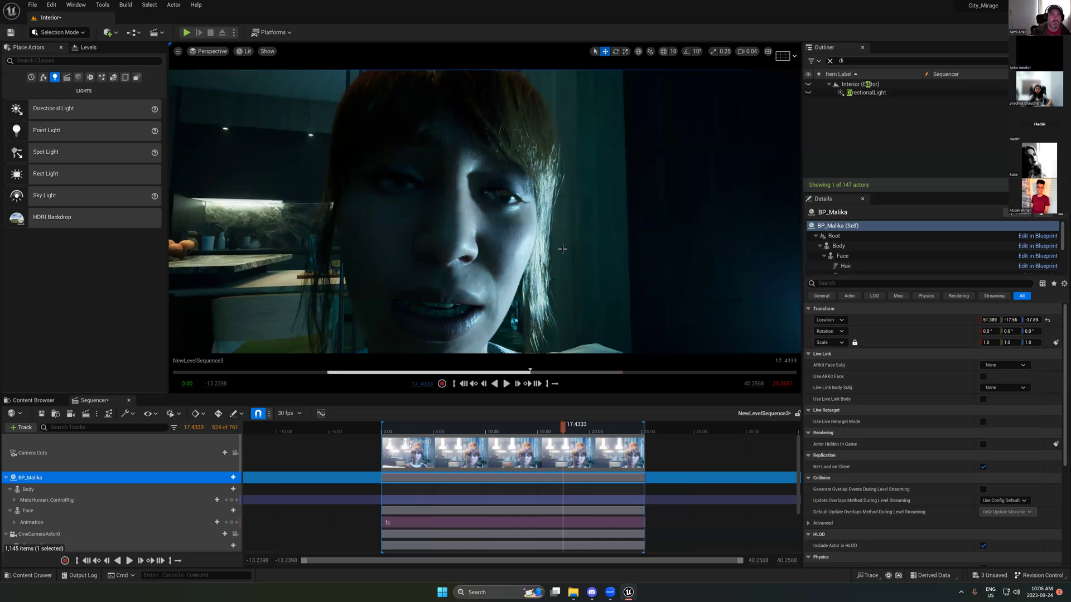
key("g")
key("g")
key("g")
key("g")
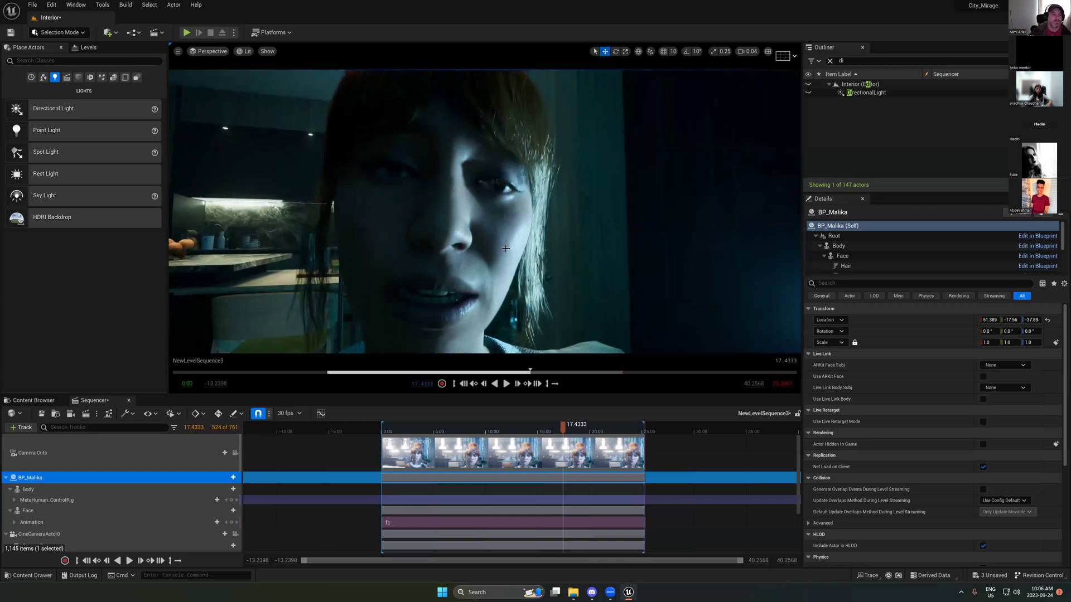
Step: Return the viewport to the CineCameraActor0 view
left_click(208, 51)
mouse_move(251, 136)
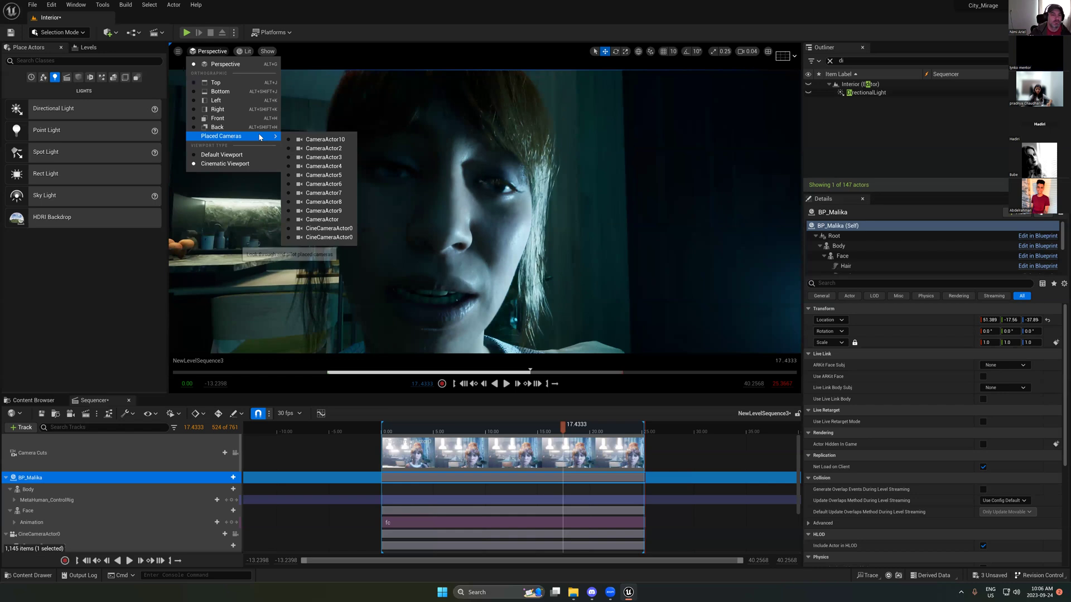
left_click(329, 238)
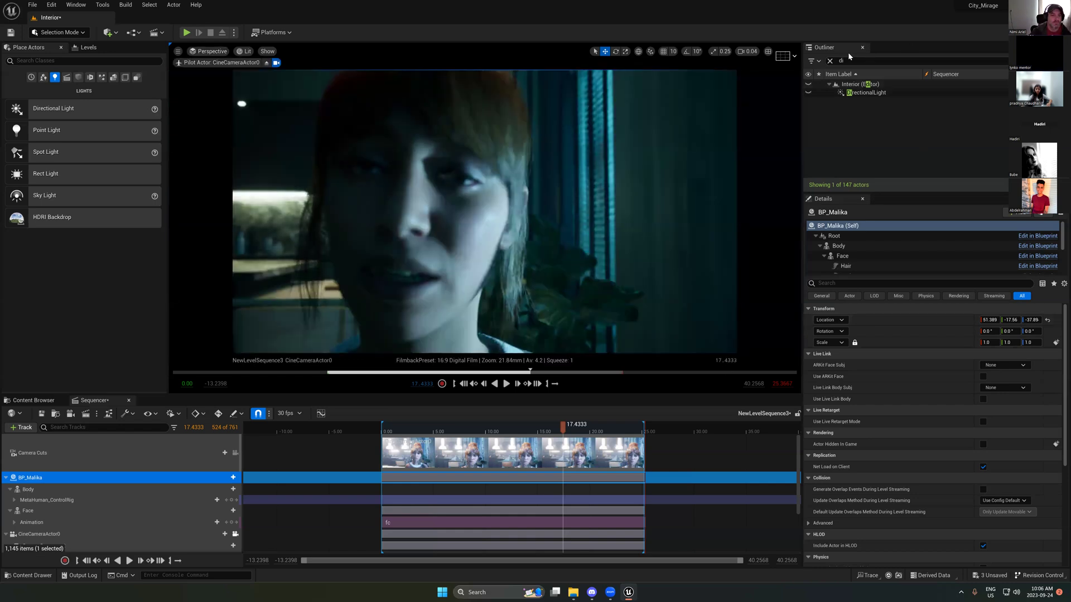
Step: Find RectLight4 in the Outliner with "ligh", compare the face with the light hidden and shown, and delete it
left_click(829, 61)
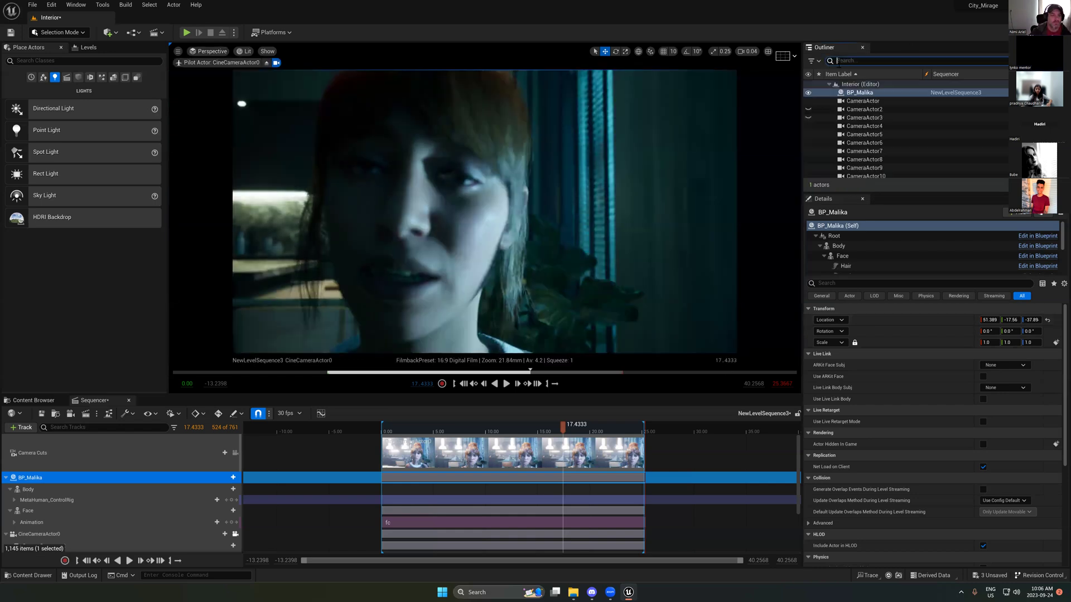
left_click(857, 60)
type("ligh")
scroll(863, 167, "down", 2)
scroll(863, 172, "down", 1)
left_click(860, 132)
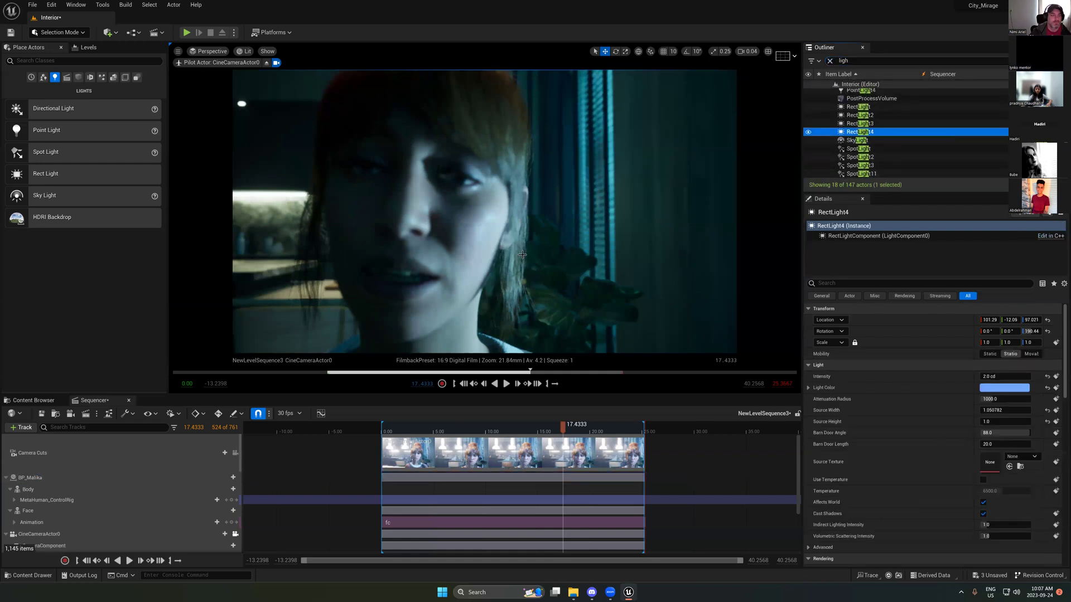
left_click(276, 63)
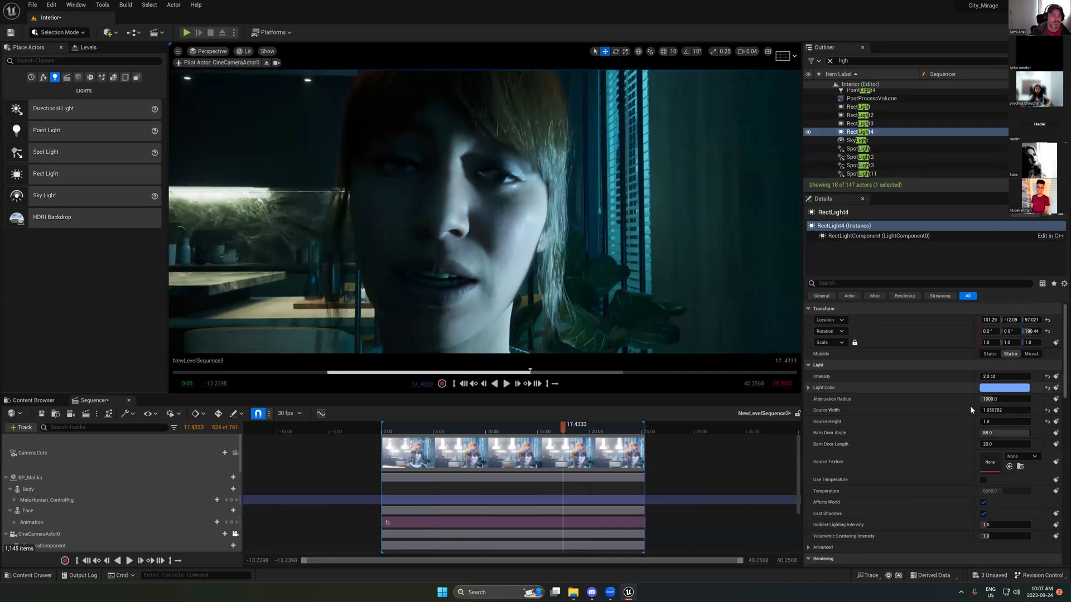
left_click(808, 132)
left_click(808, 132)
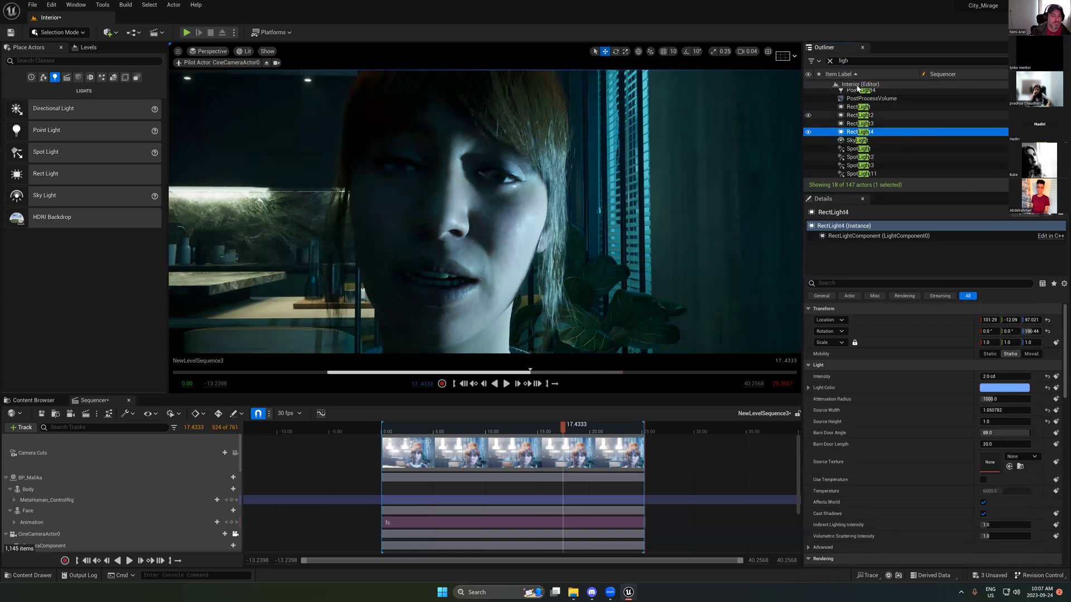
key("Delete")
Step: Find the directional light in the Outliner with "di" and make it visible again
double_click(851, 63)
type("d")
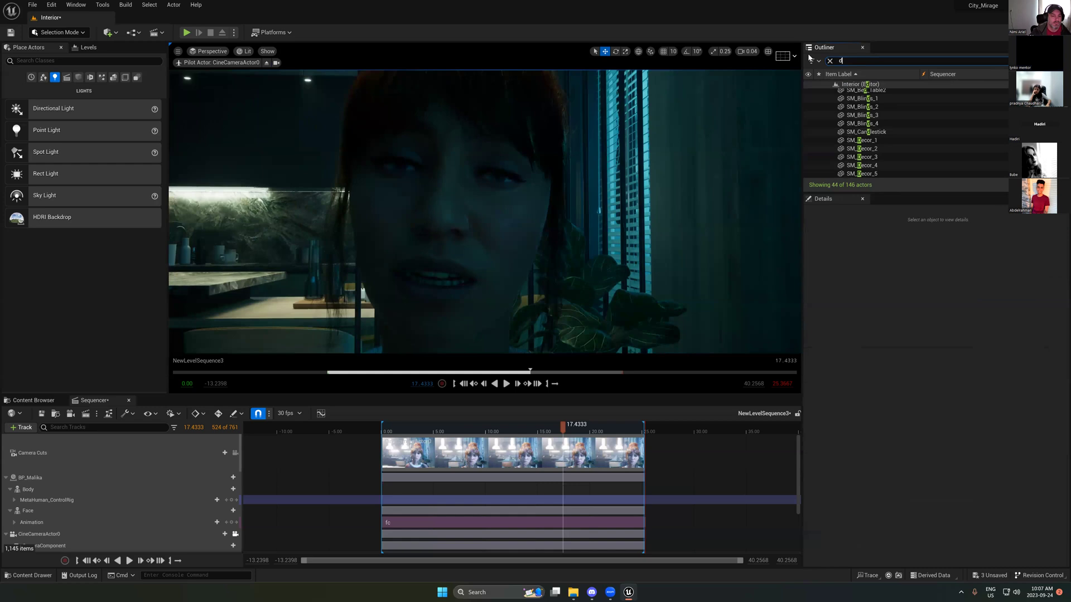
type("i")
left_click(842, 93)
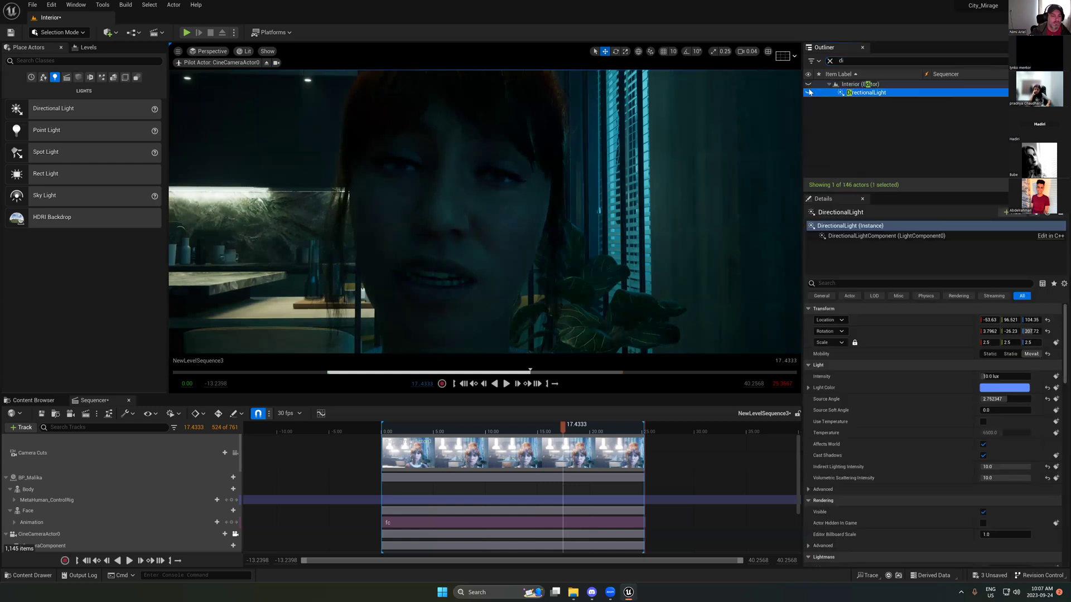
left_click(809, 93)
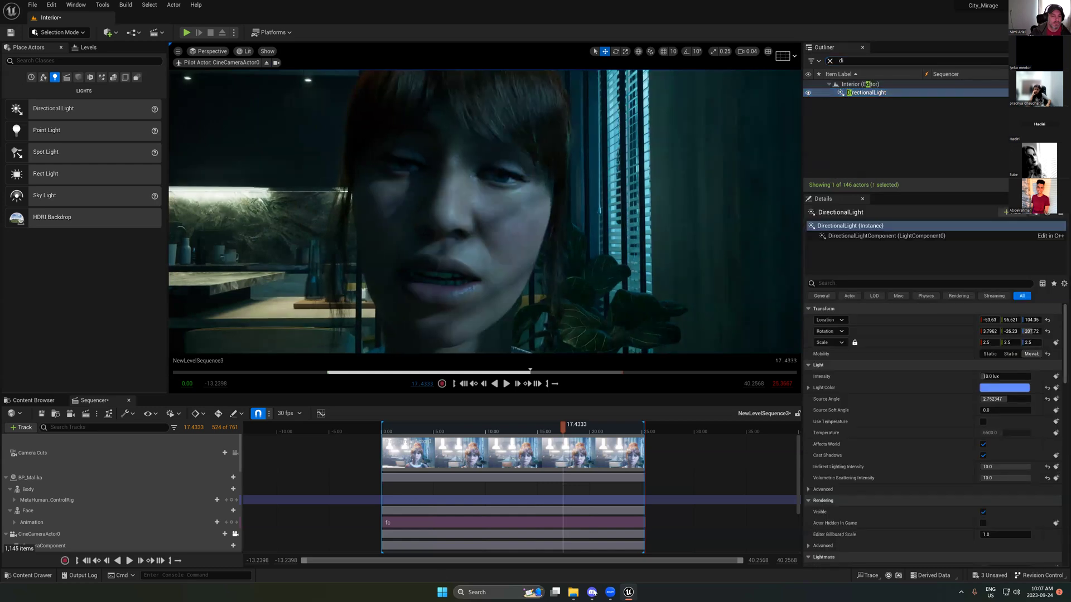
Step: Scrub the sequence to 21.70 s and inspect the directional light on the character's face
left_click(560, 429)
left_click_drag(575, 430, 608, 430)
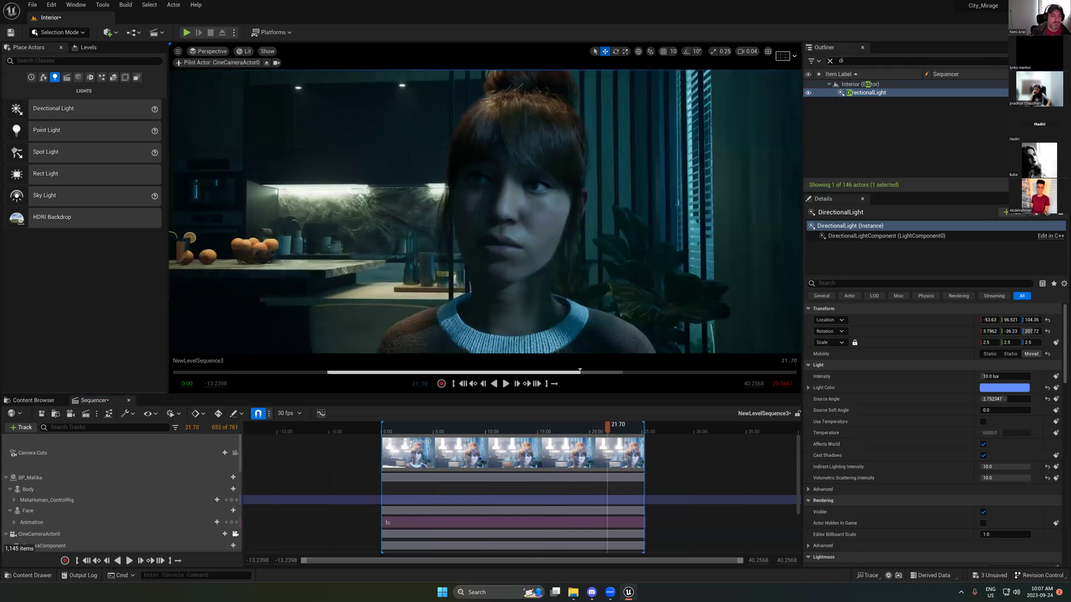
scroll(595, 207, "up", 3)
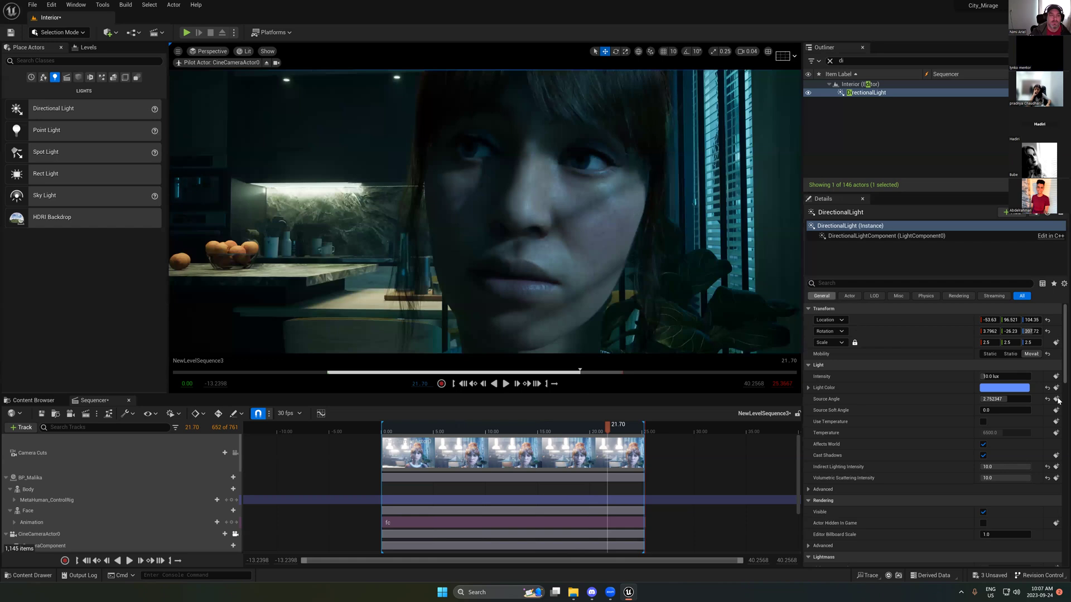
Step: Try brighter directional light intensities of 50 lux and about 34 lux, and undo the changes
left_click(998, 376)
type("50")
key("Return")
left_click_drag(1007, 376, 999, 377)
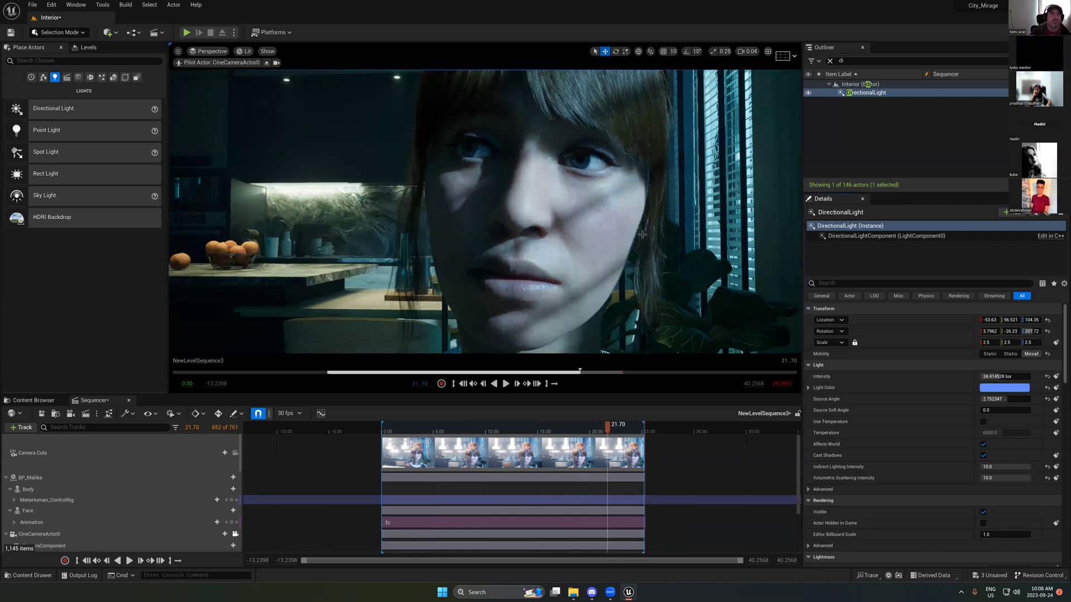
key("ctrl+z")
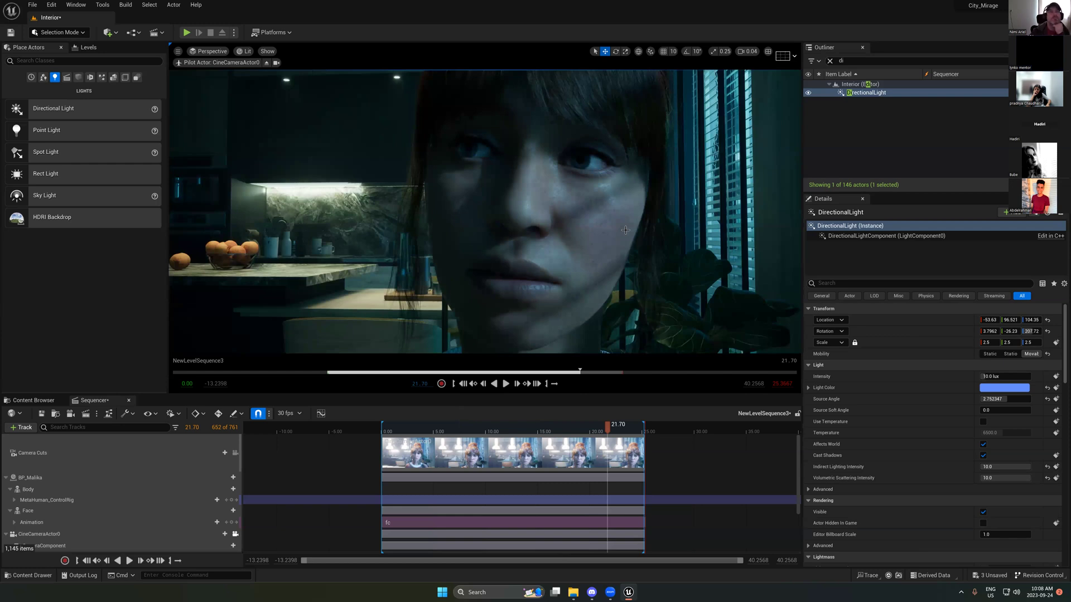
left_click_drag(1002, 376, 1020, 376)
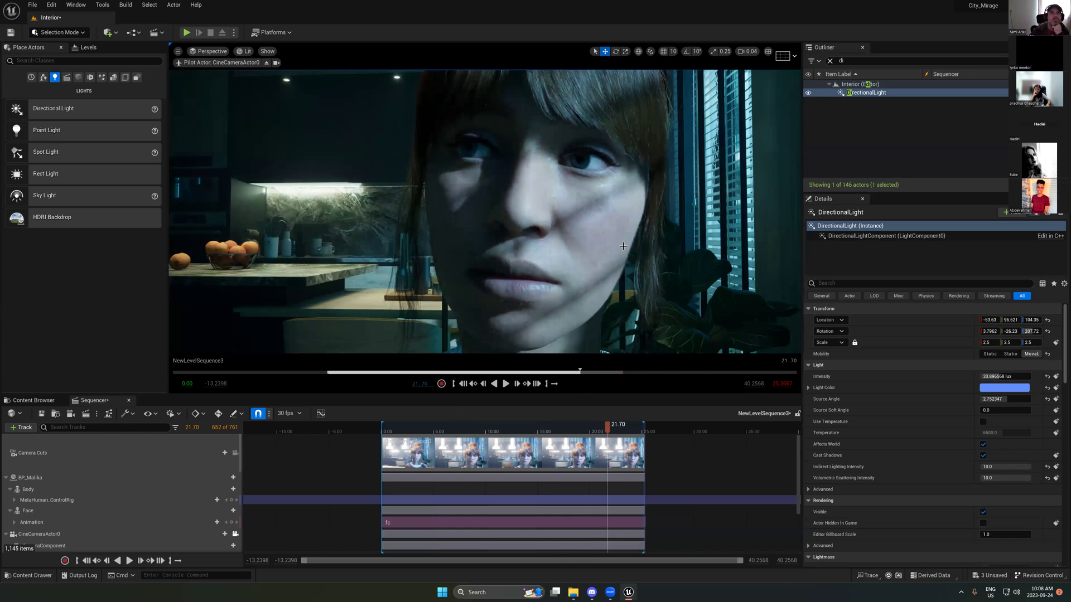
key("ctrl+z")
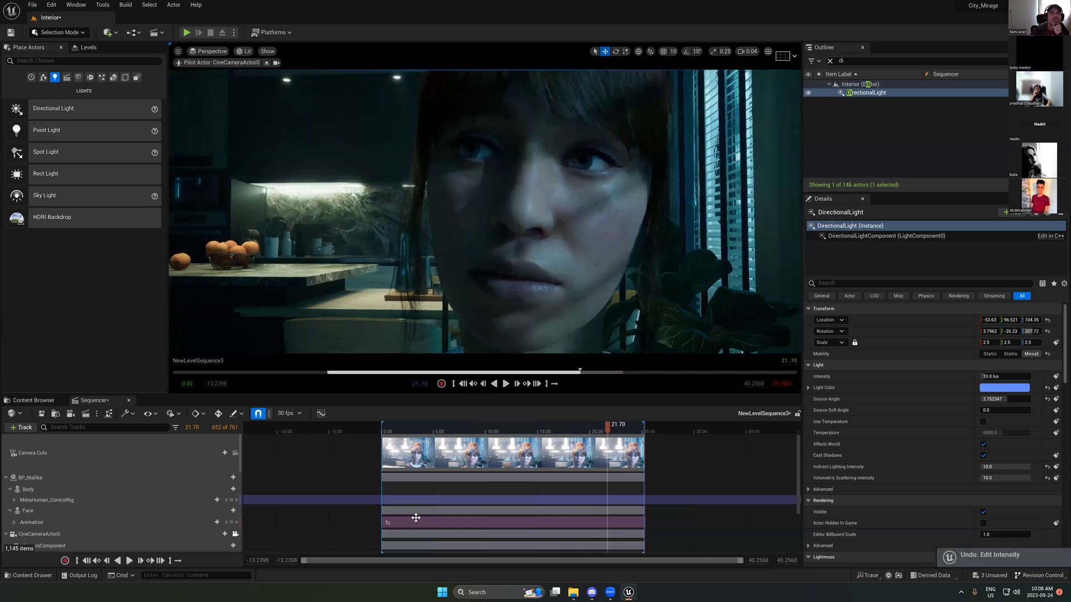
Step: Enlarge the viewport and show the shot at about 0.93 s through CineCameraActor0's exact framing
left_click(409, 432)
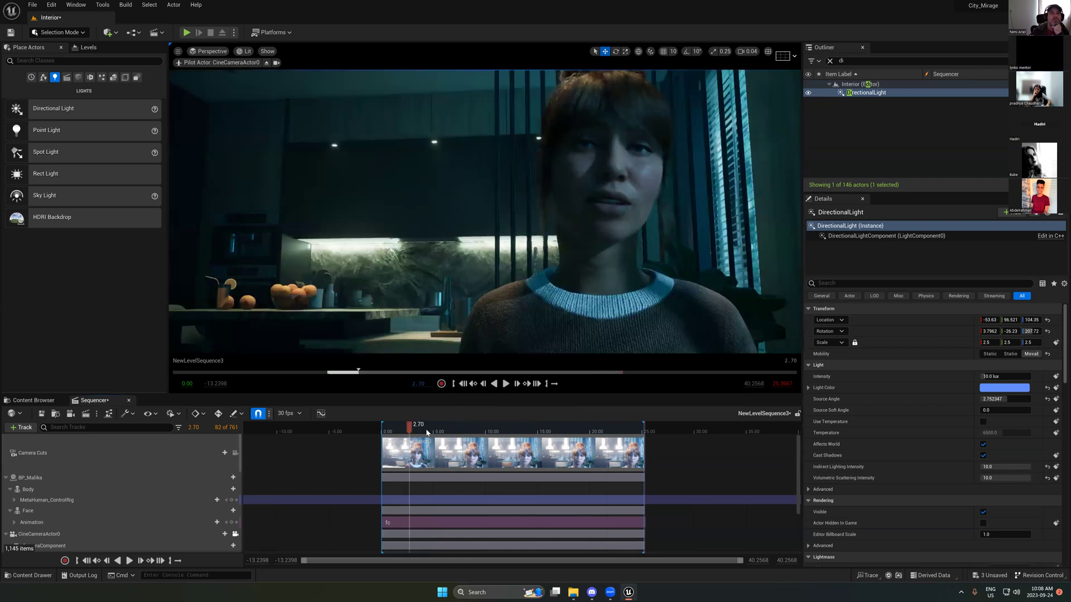
left_click(391, 430)
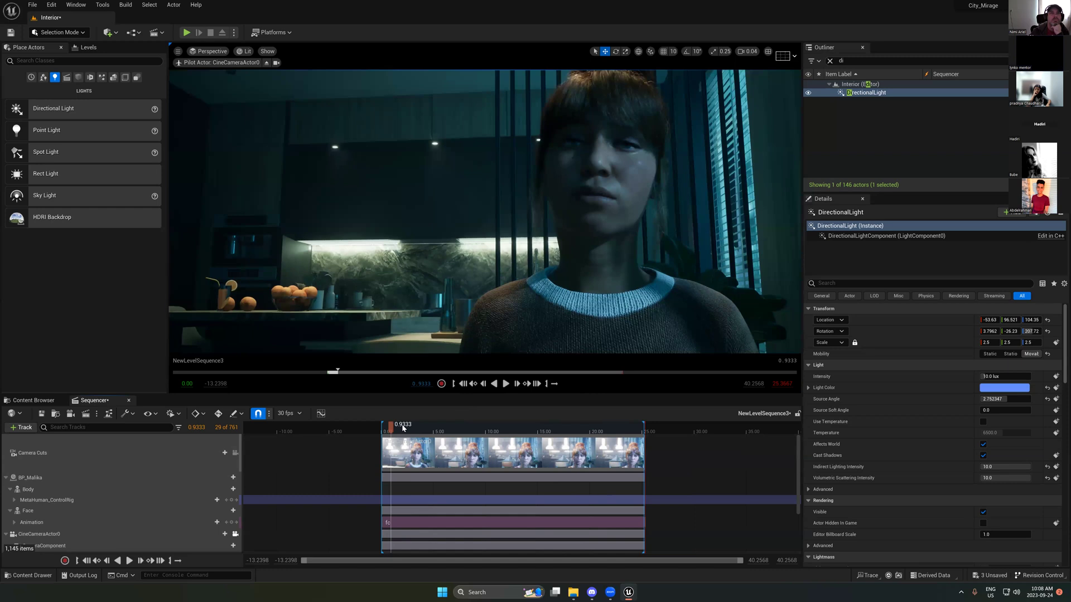
left_click_drag(523, 395, 524, 428)
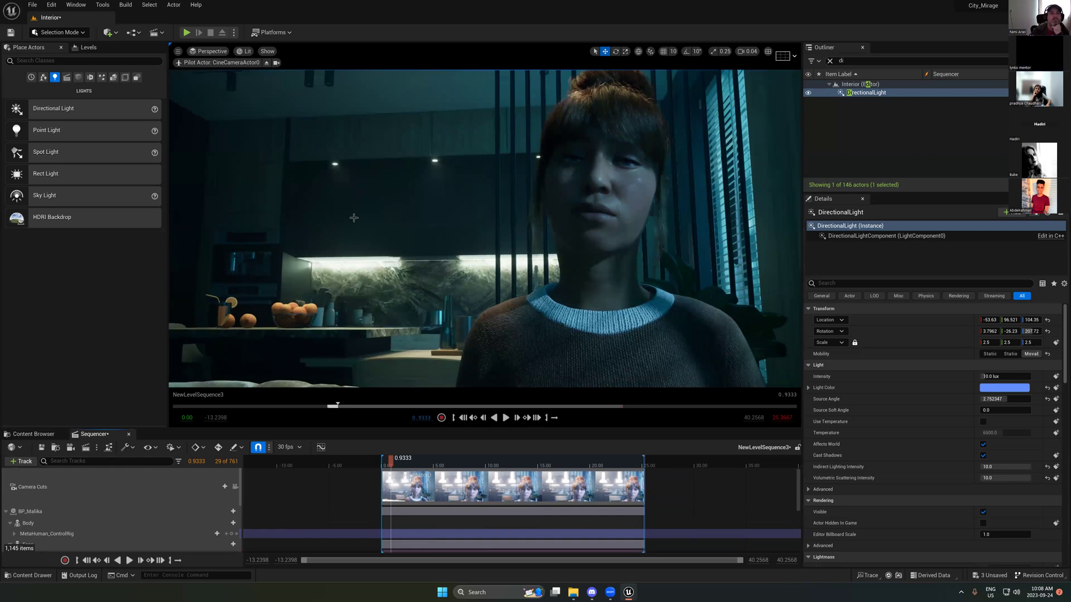
left_click(276, 62)
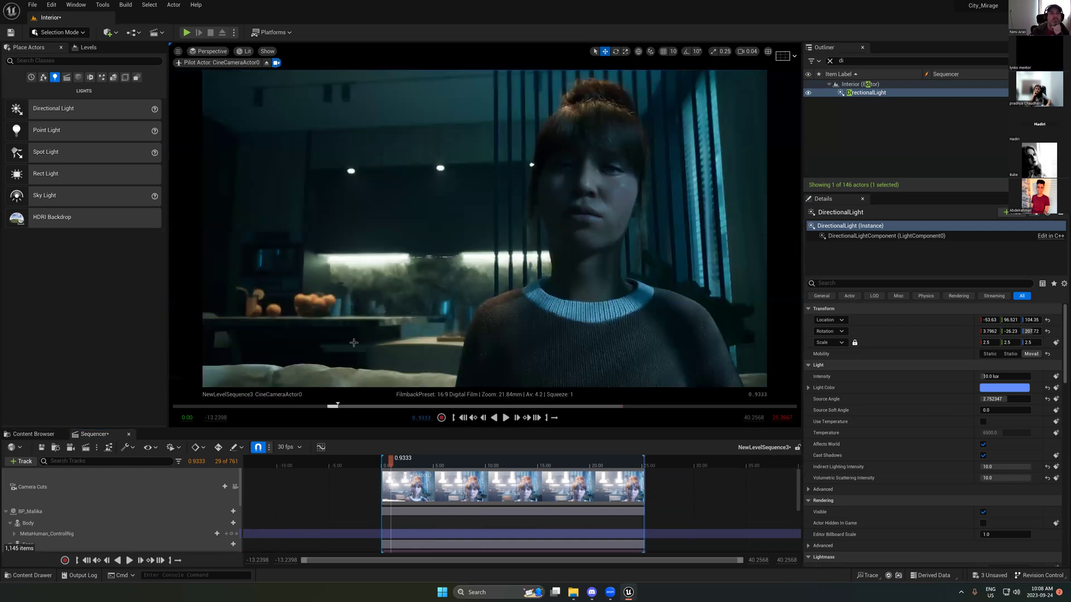
Step: Select both point lights above the kitchen's marble backsplash together
scroll(377, 260, "up", 3)
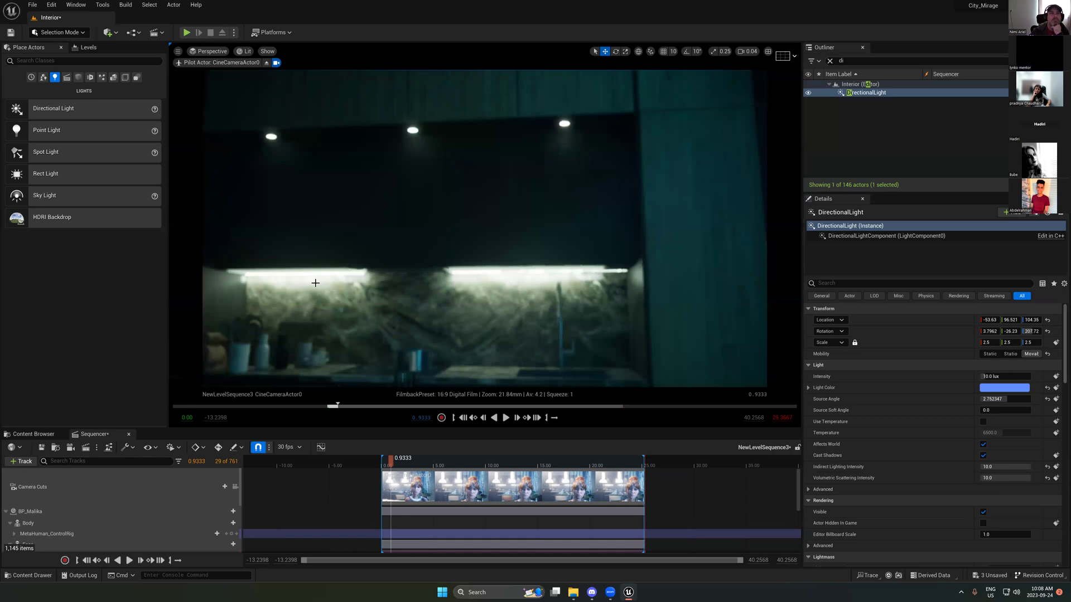
left_click(521, 276)
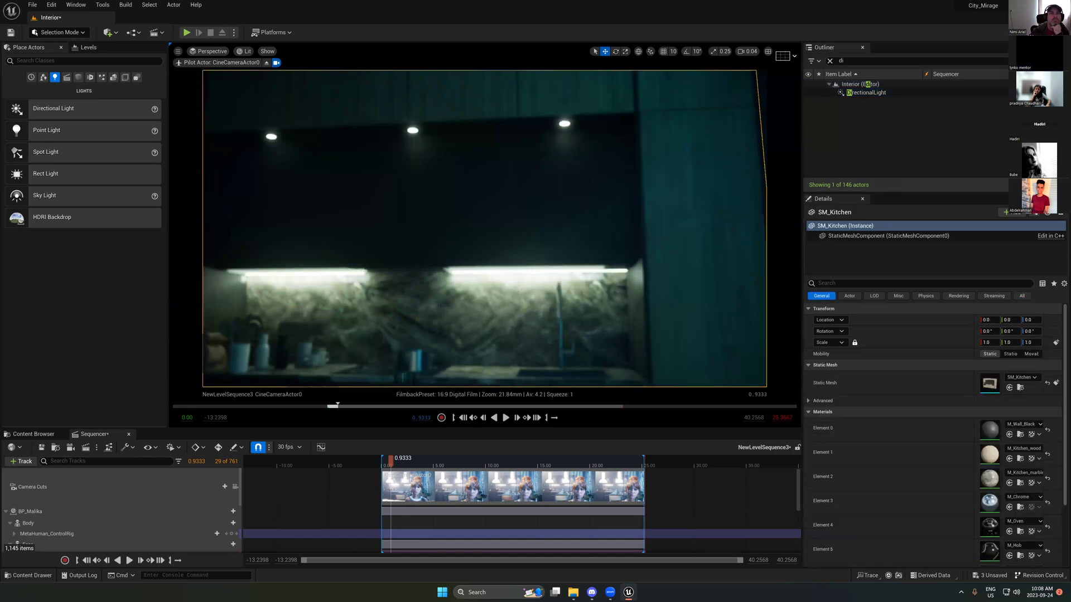
middle_click_drag(522, 276, 577, 260)
scroll(576, 260, "up", 4)
key("g")
left_click(613, 308)
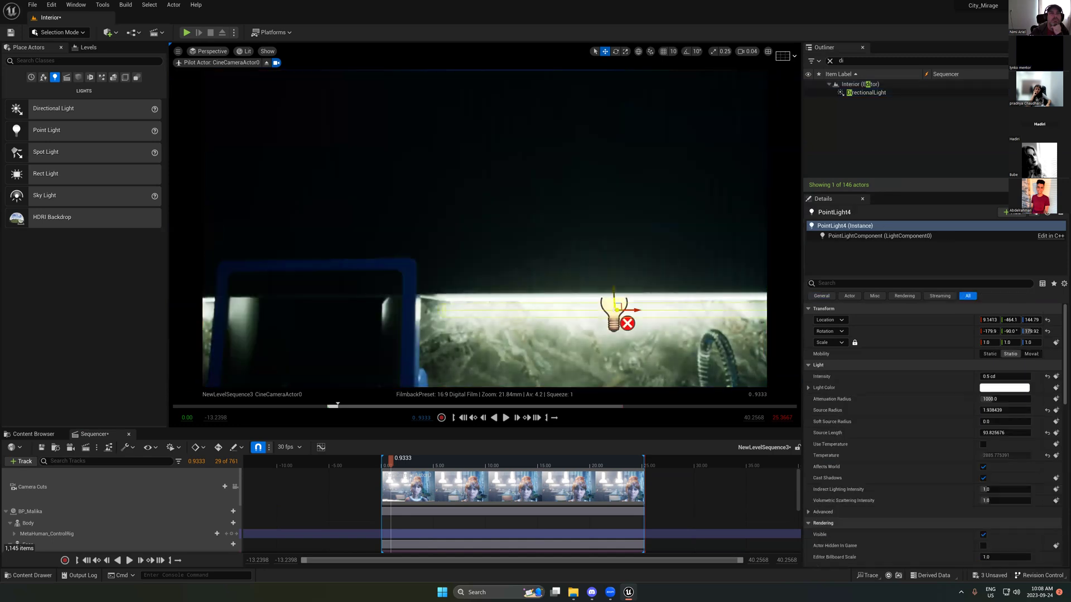
right_click_drag(613, 307, 406, 275)
left_click(306, 251, "ctrl")
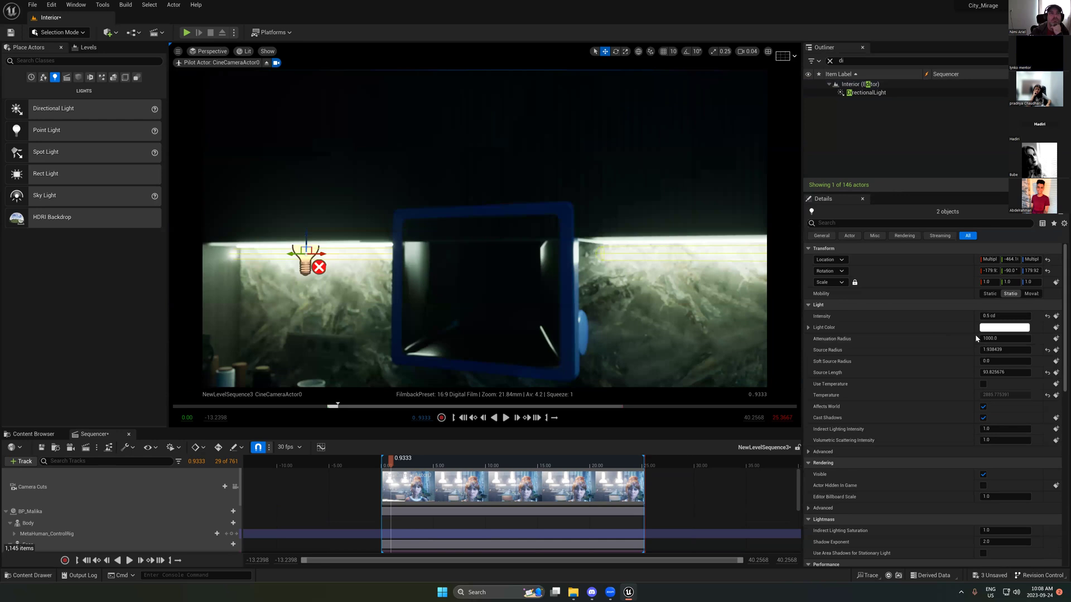
Step: Move the playhead to about 6.63 s and set both kitchen point lights' intensity to 0.1 cd
left_click(450, 461)
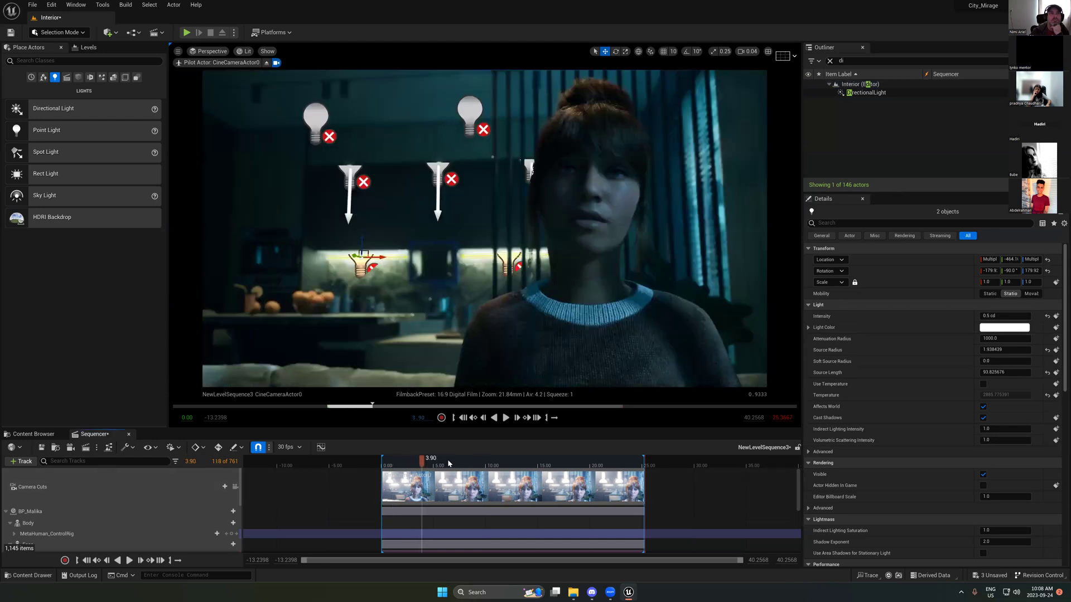
left_click(1003, 316)
type("2")
key("Return")
left_click(1003, 316)
type("1")
key("Return")
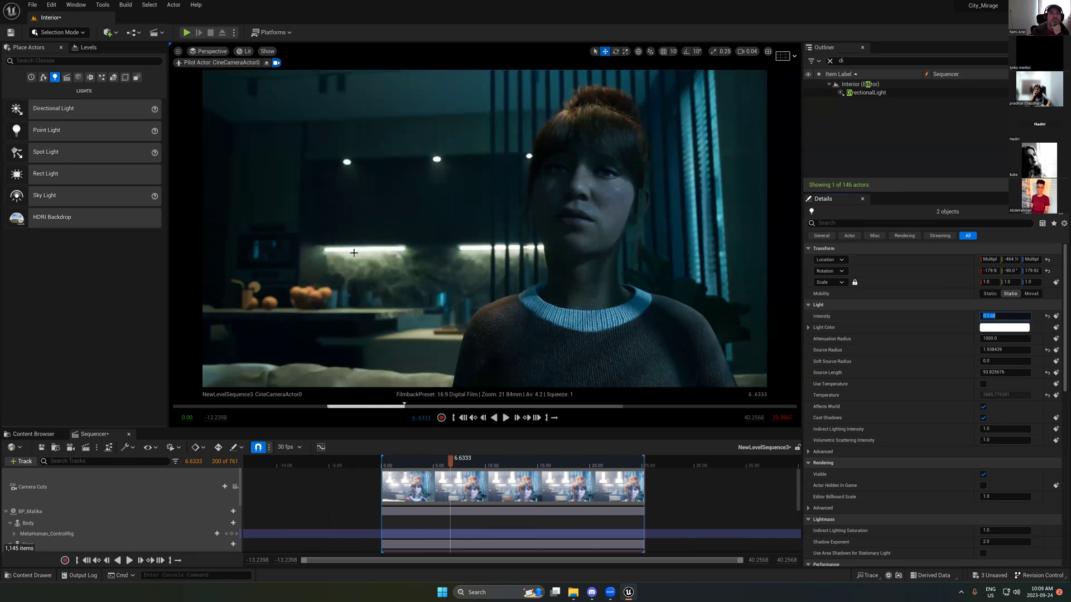
Step: Try an intensity of 1.0 cd on the two kitchen point lights and return them to 0.1 cd
type("1")
key("Return")
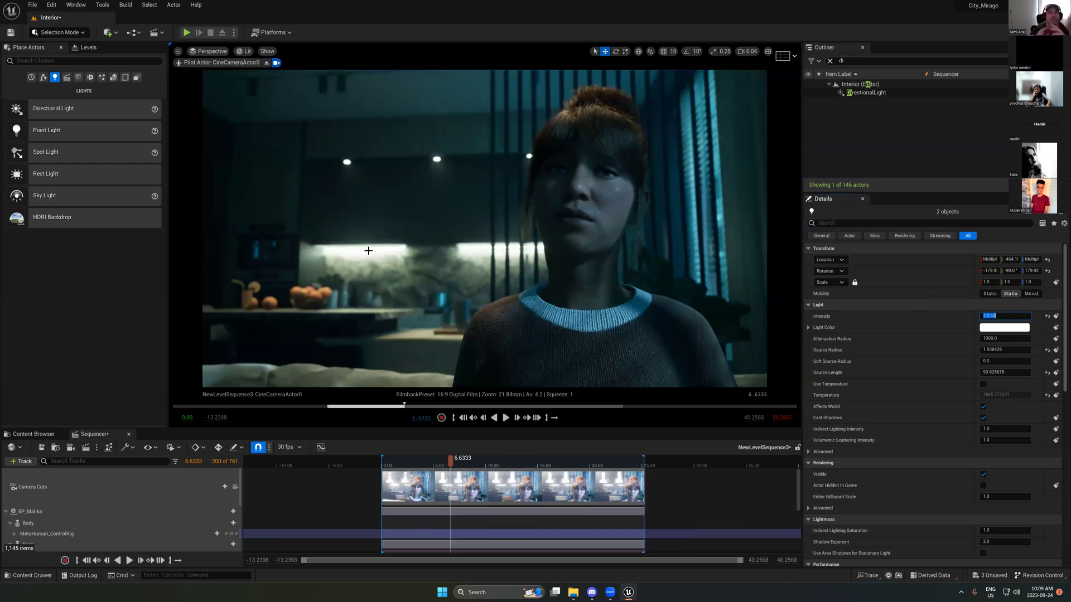
type("2")
key("BackSpace")
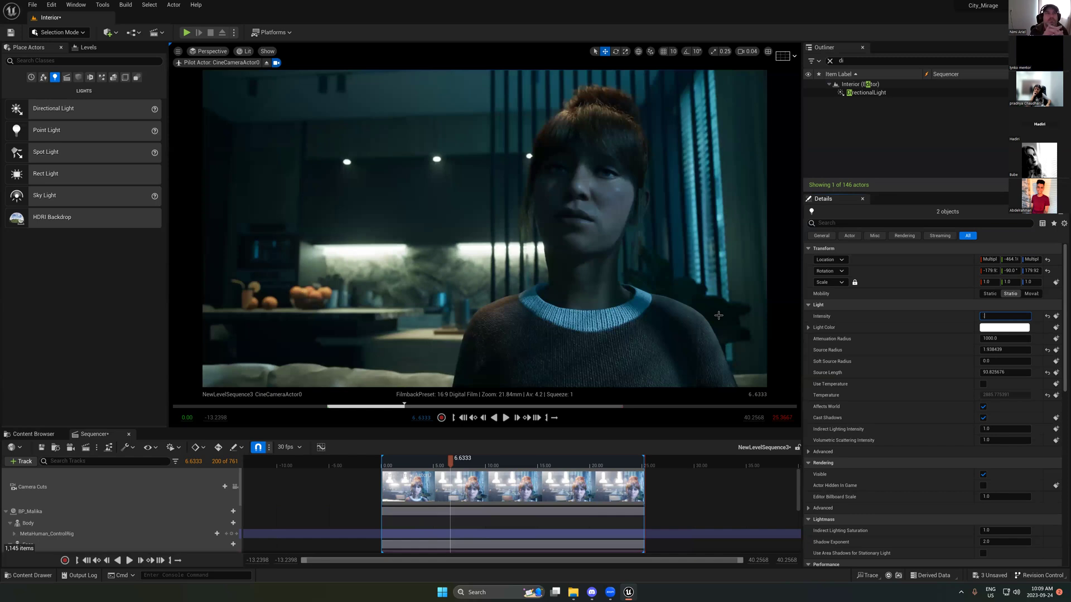
type("1")
key("Return")
left_click(490, 275)
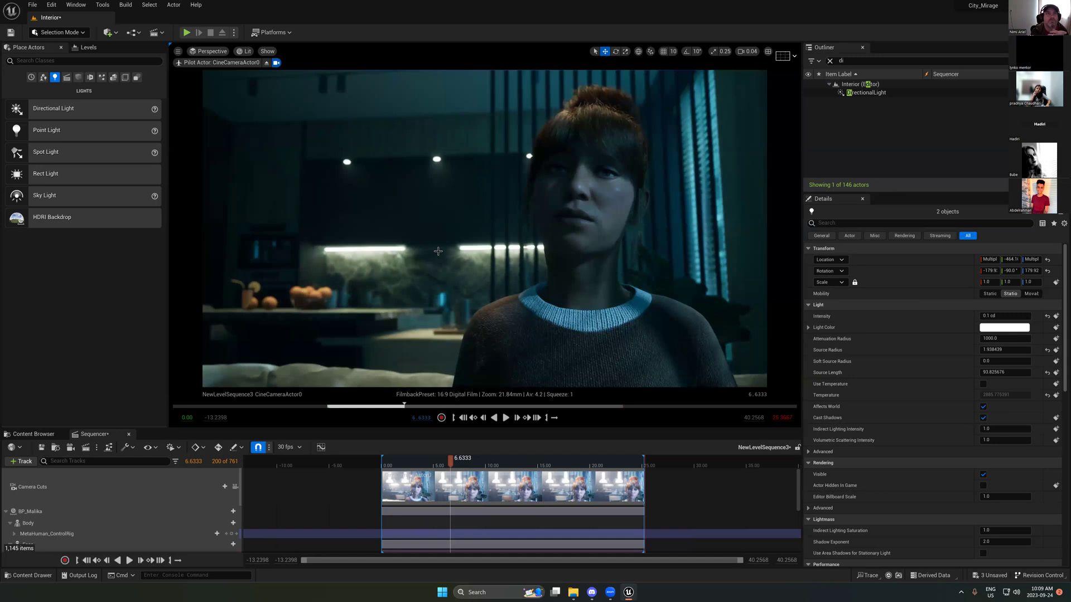
Step: Set the intensity of the two selected kitchen point lights to 2.0 cd
key("g")
key("g")
left_click(1001, 316)
type("2")
key("Return")
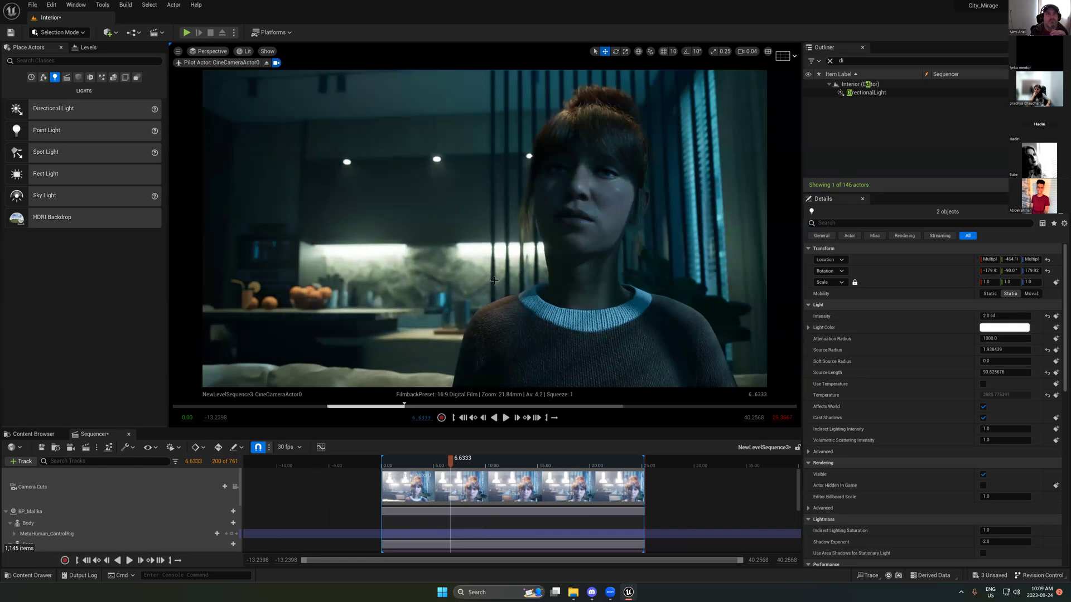
Step: Launch Adobe Photoshop 2022 from the system search
key("super")
type("p")
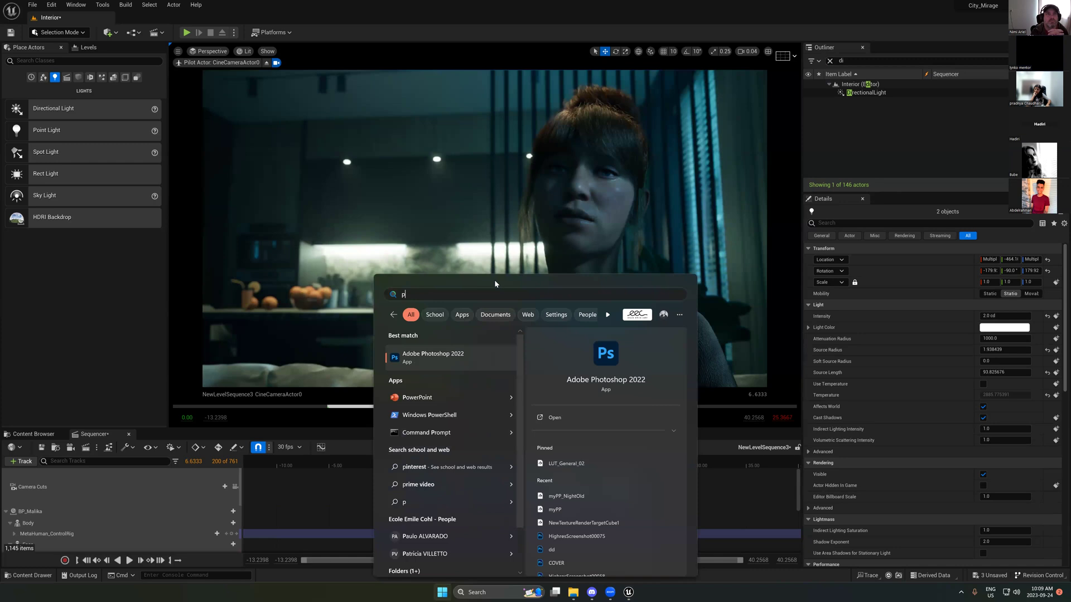
key("Return")
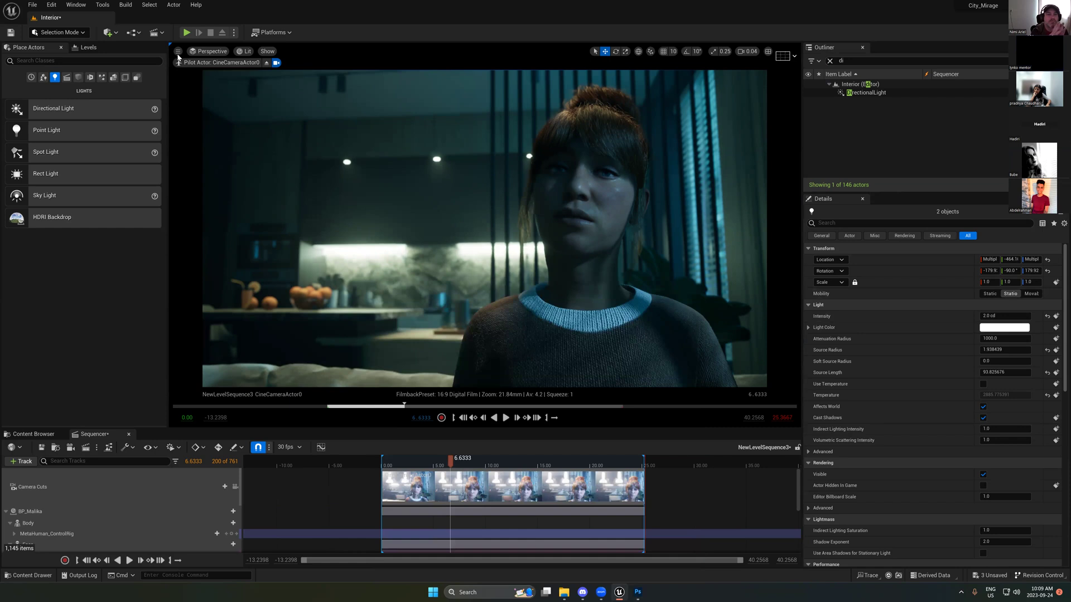
Step: Capture a high-resolution screenshot of the enlarged viewport with a size multiplier of 1.0, then restore the normal editor layout
left_click(178, 51)
mouse_move(277, 225)
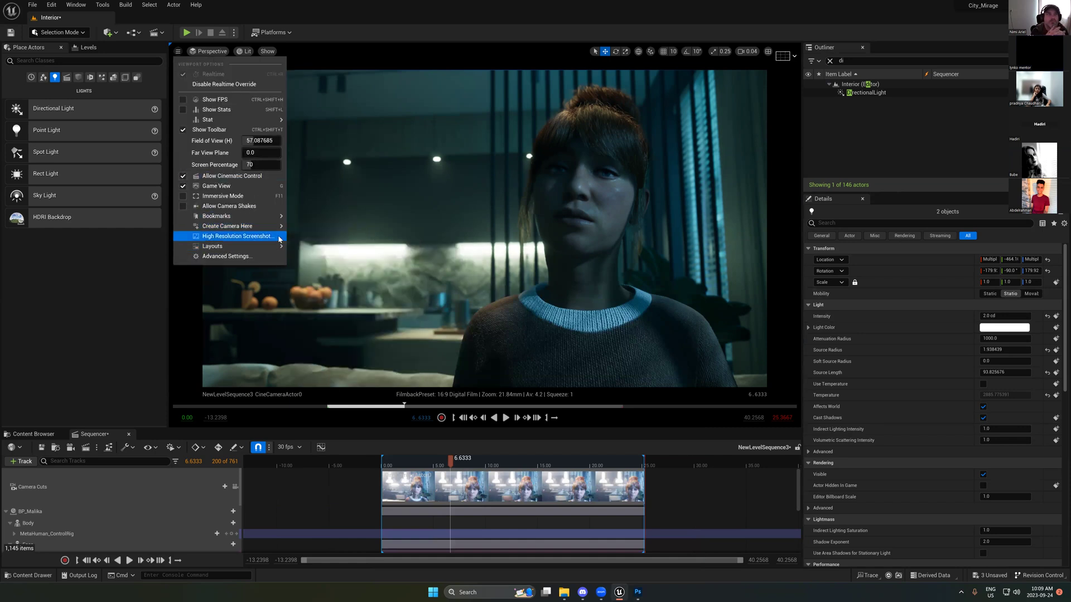
left_click(276, 236)
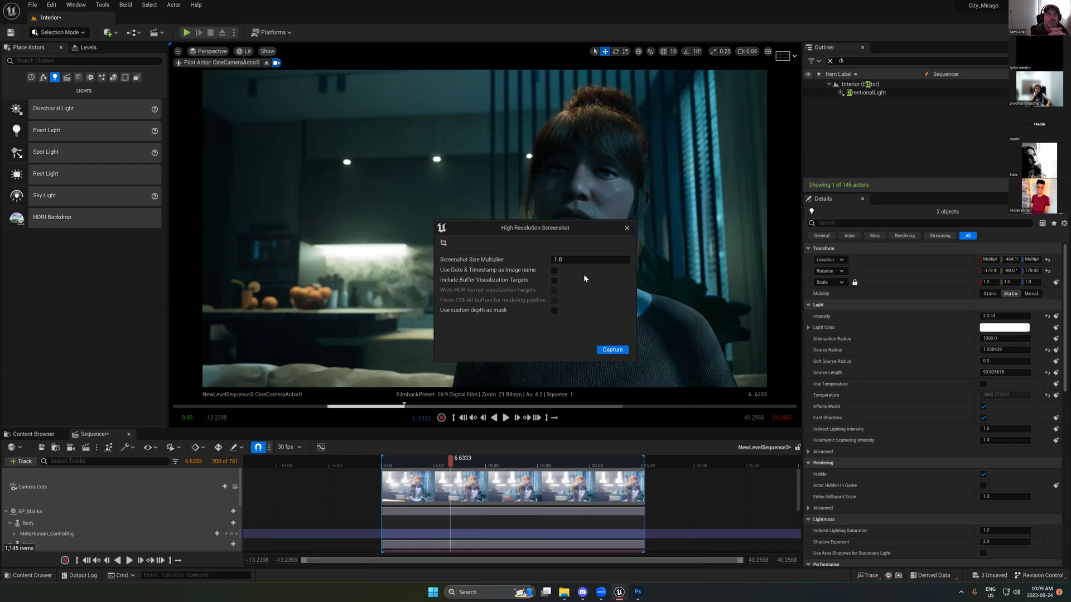
key("F11")
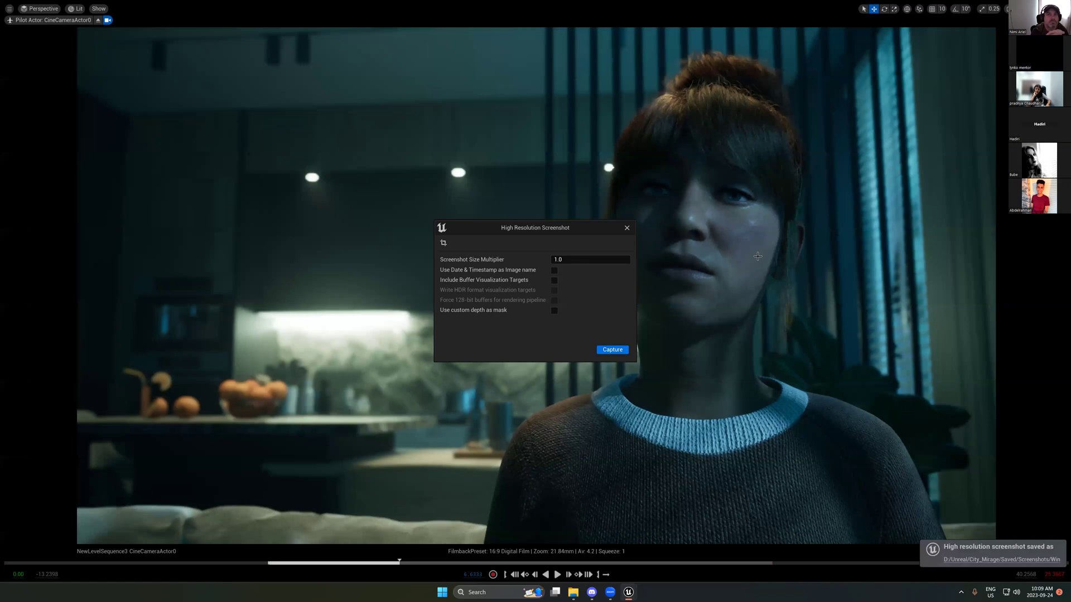
key("F11")
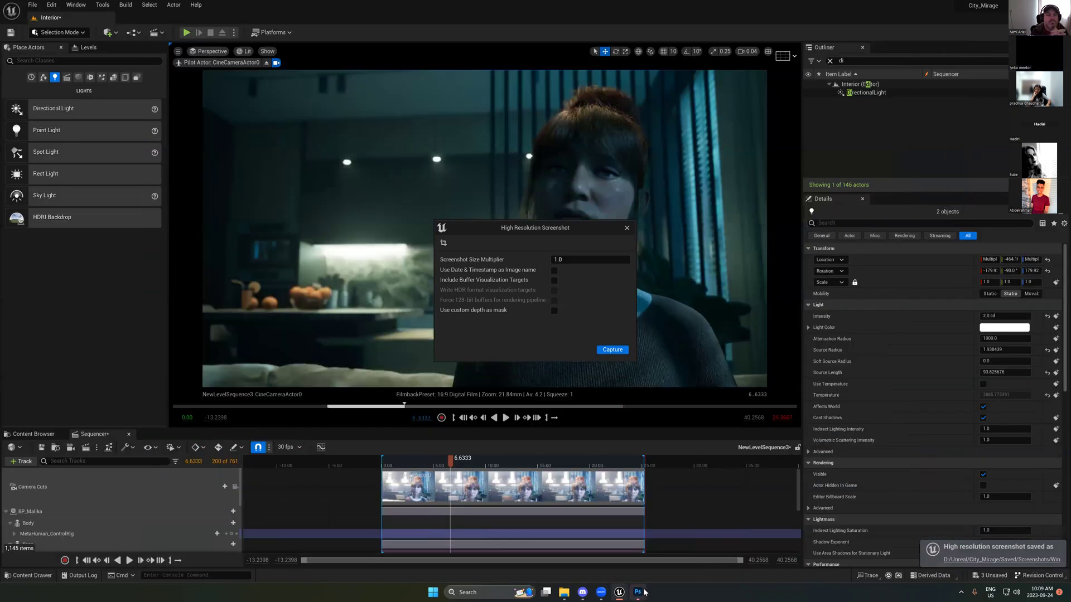
Step: Show the saved capture in its WindowsEditor folder and open HighresScreenshot00017 in Photoshop
mouse_move(634, 591)
left_click(998, 559)
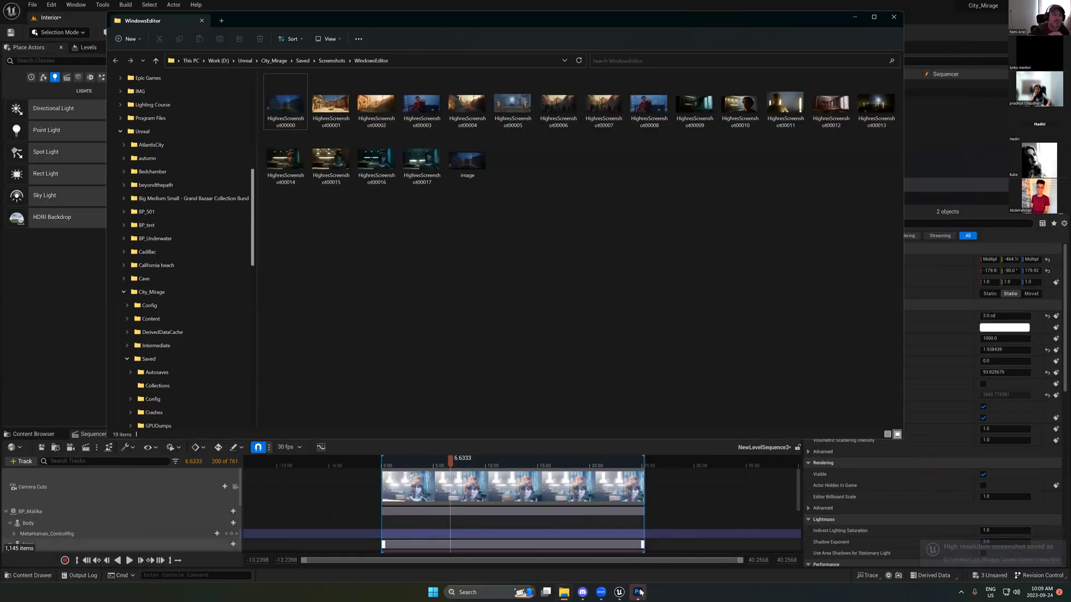
left_click(639, 592)
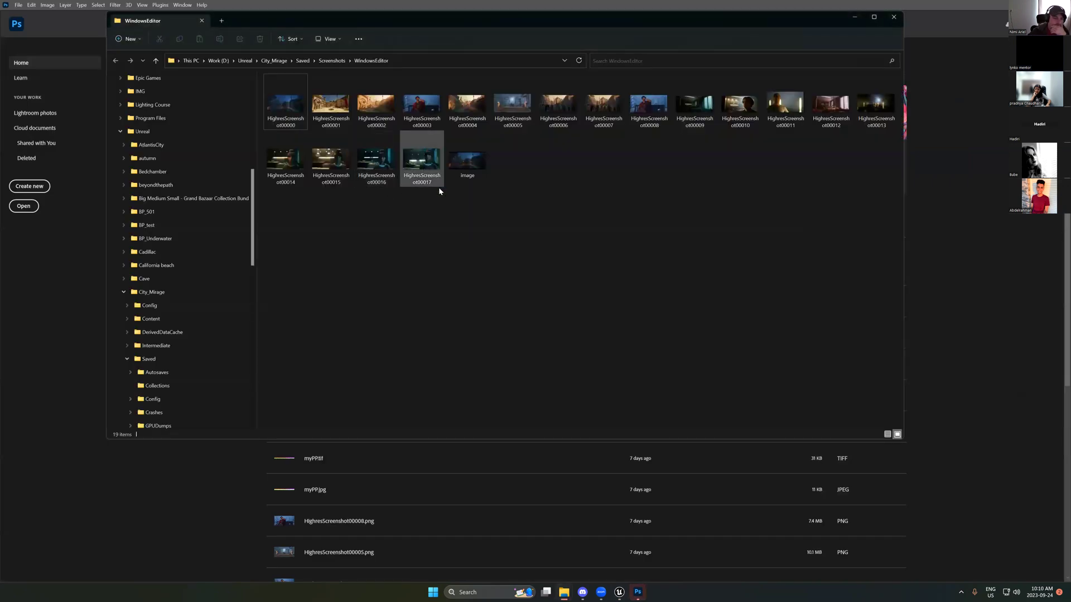
left_click_drag(424, 169, 535, 220)
key("alt+Tab")
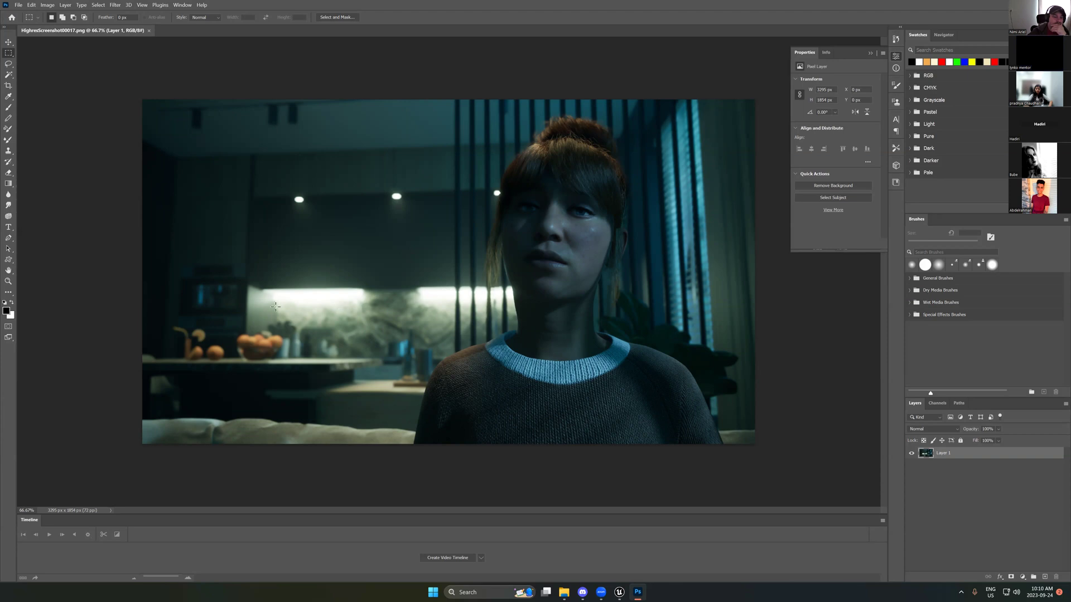
Step: Add an Exposure adjustment layer above the screenshot, try a lower exposure and undo that change
left_click(118, 12)
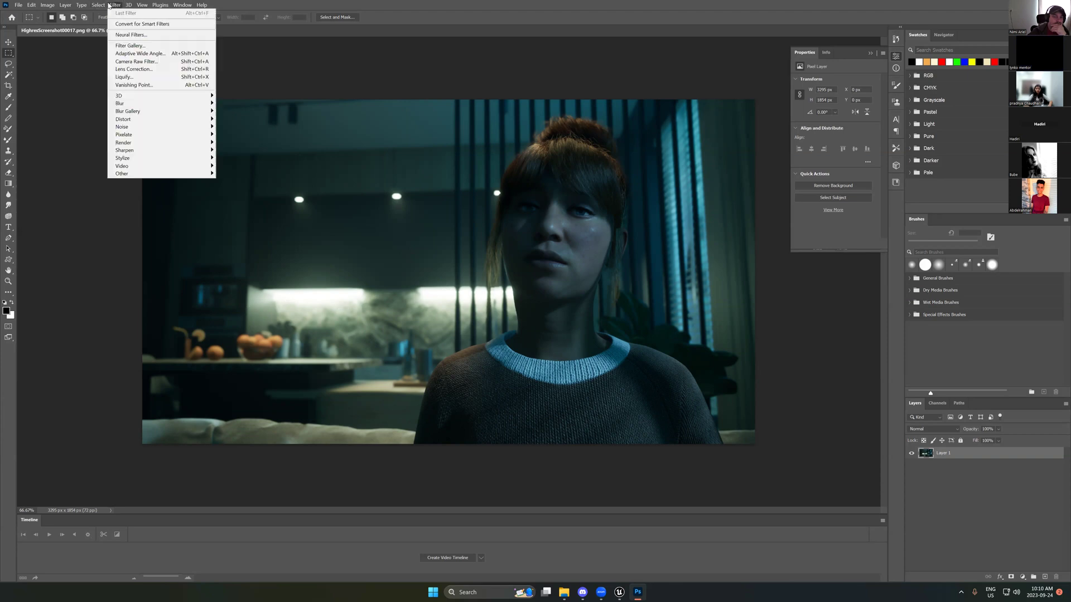
left_click(313, 129)
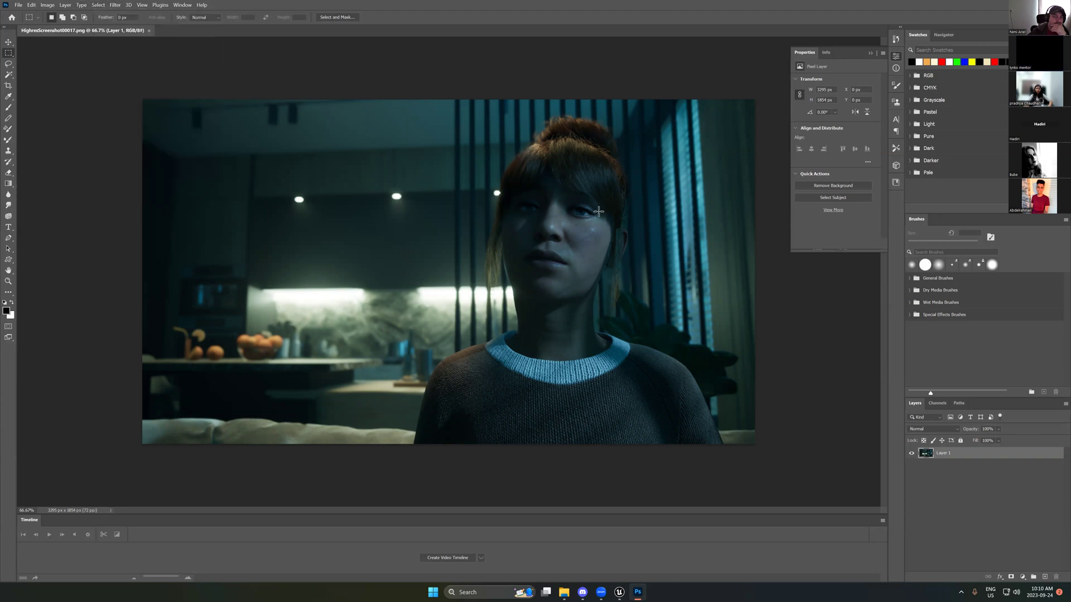
left_click(1022, 578)
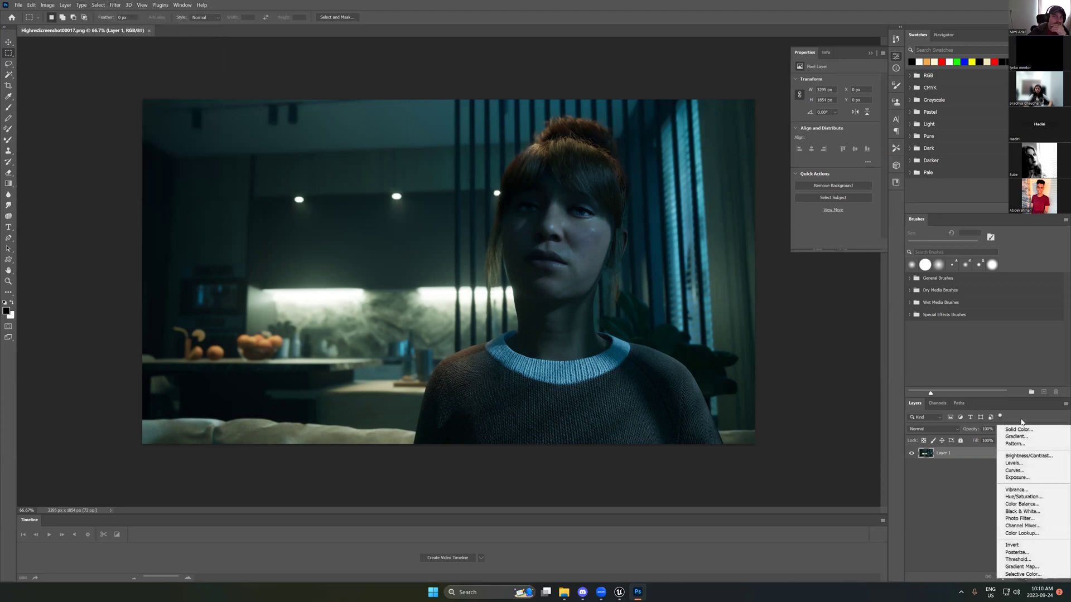
left_click(1023, 478)
left_click_drag(835, 102, 830, 134)
key("ctrl+z")
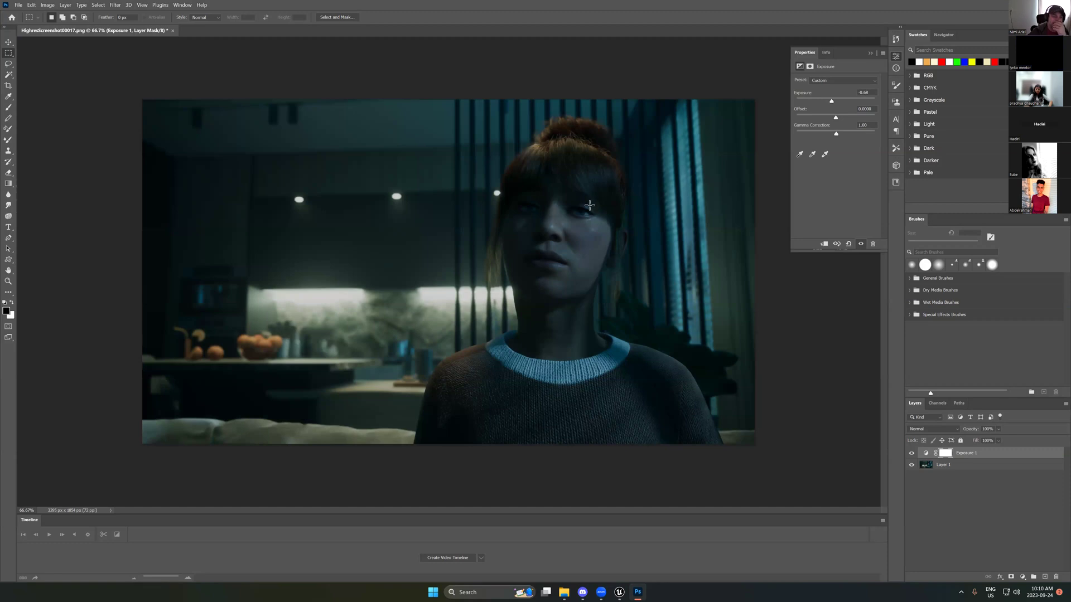
key("ctrl+z")
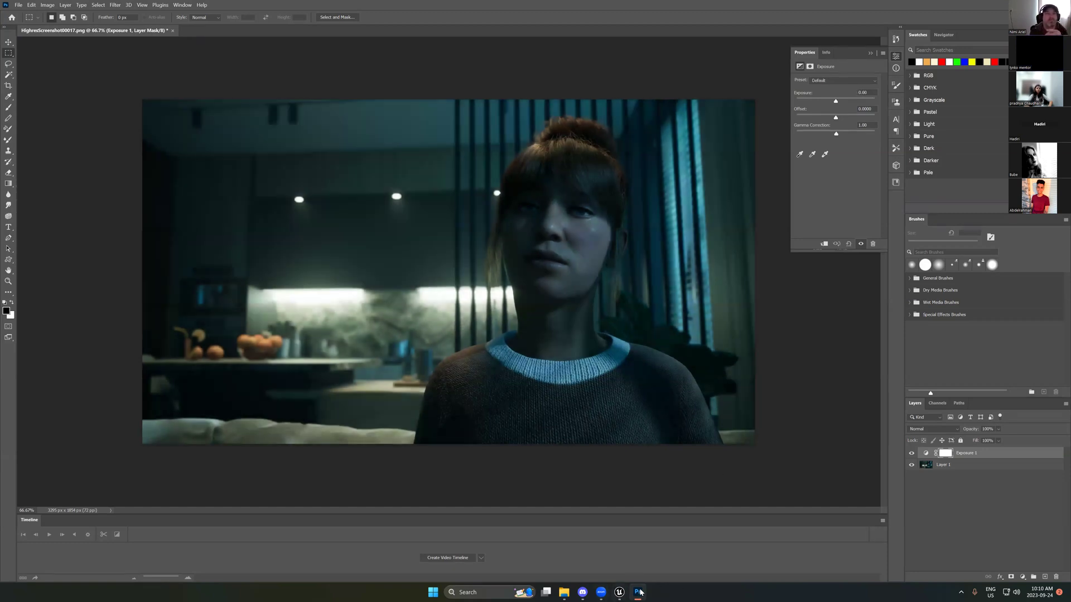
Step: Switch to Unreal Editor, close the High Resolution Screenshot window and set both kitchen point lights' intensity to 0.1 cd
left_click(619, 592)
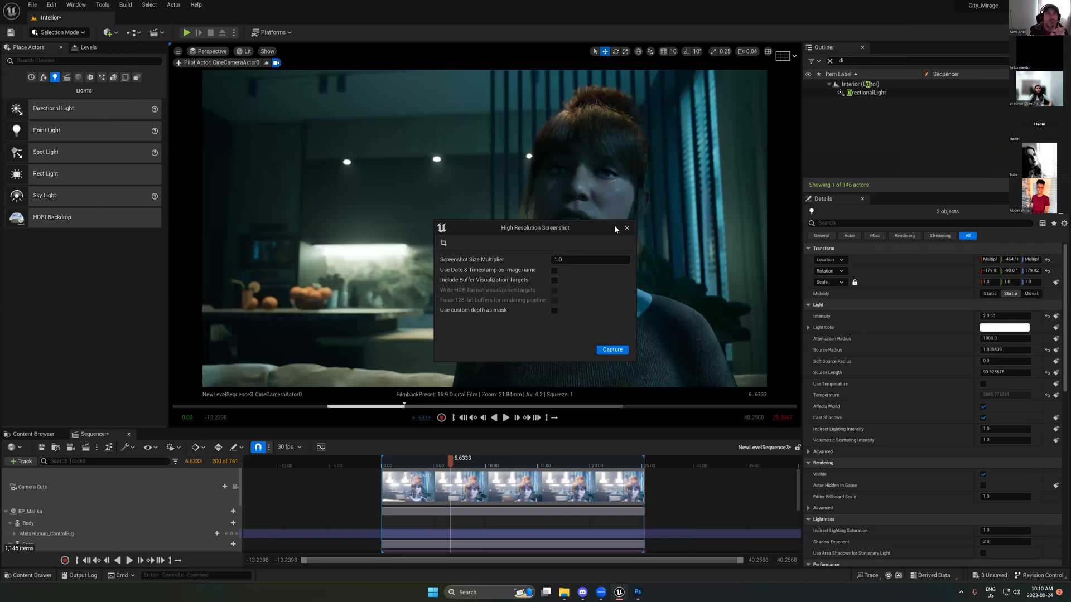
left_click(627, 227)
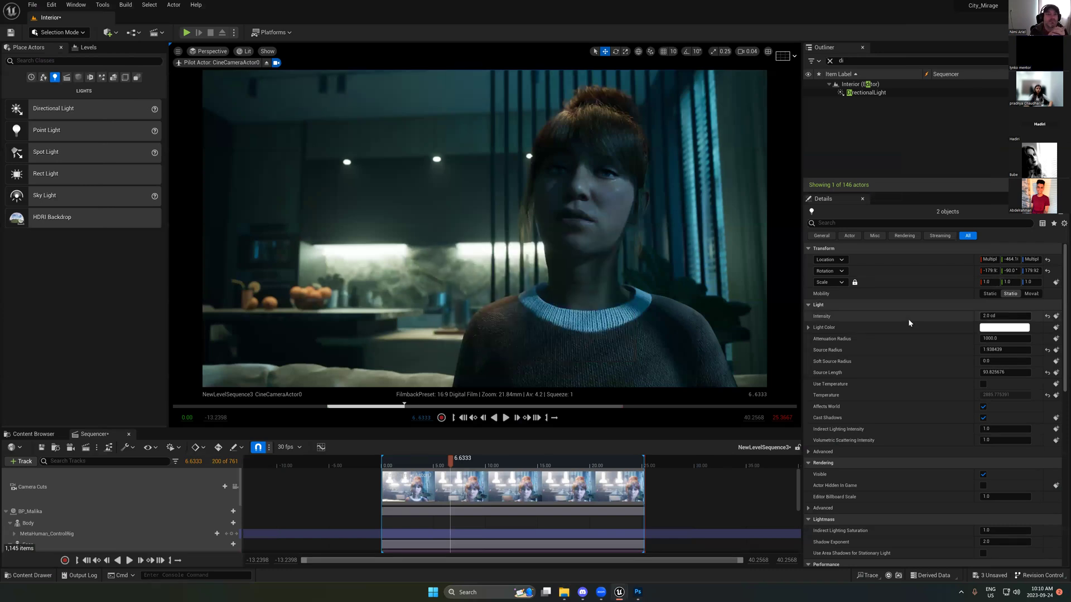
left_click(938, 315)
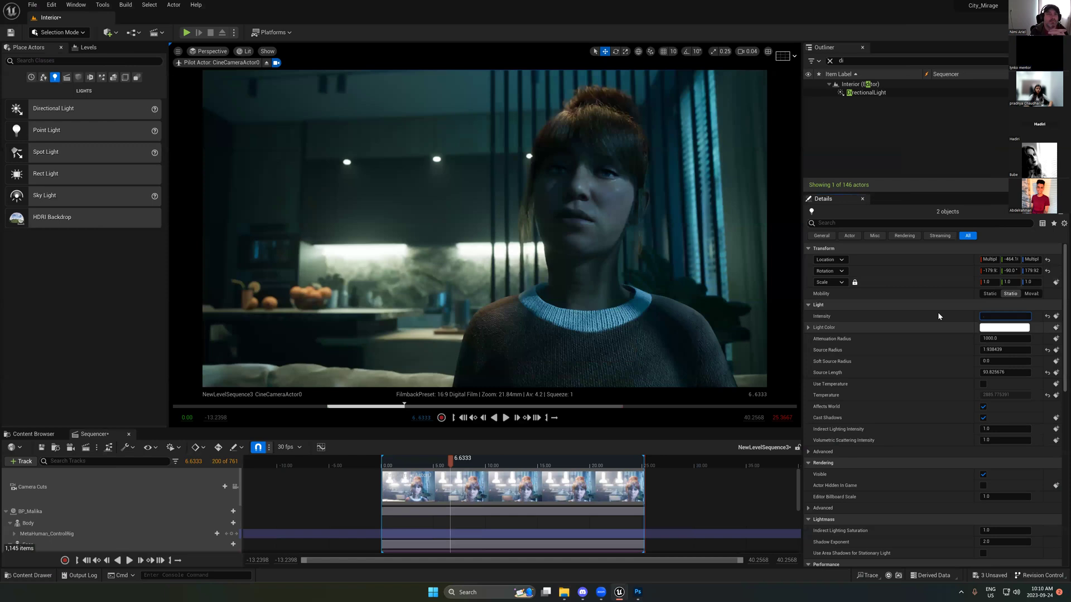
type(".1")
key("Return")
Step: Capture another high-resolution screenshot of the viewport and open HighresScreenshot00018 in Photoshop as a separate document
left_click(178, 51)
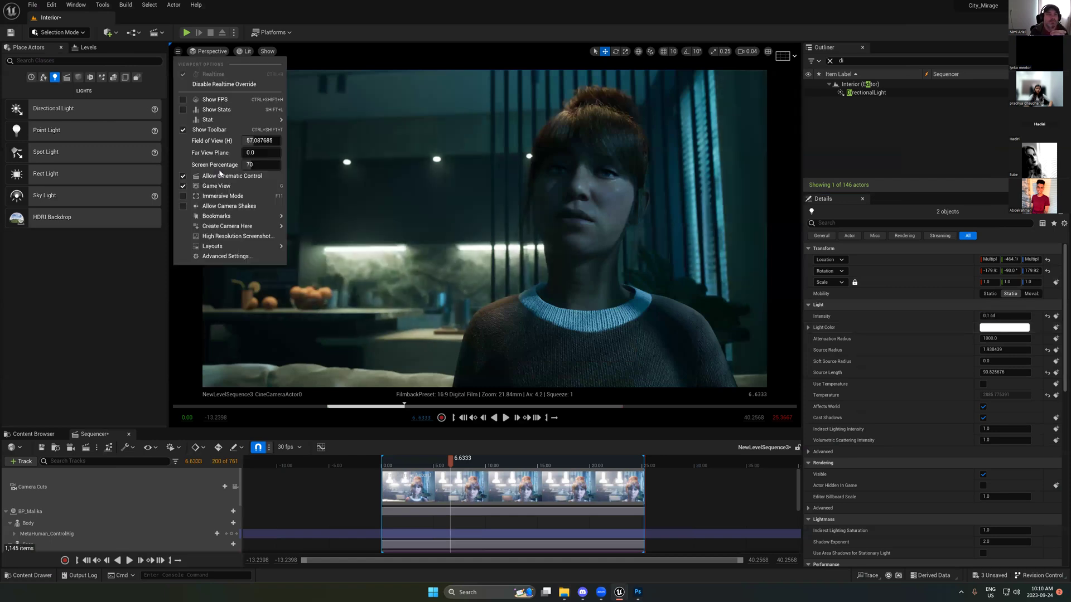
left_click(383, 237)
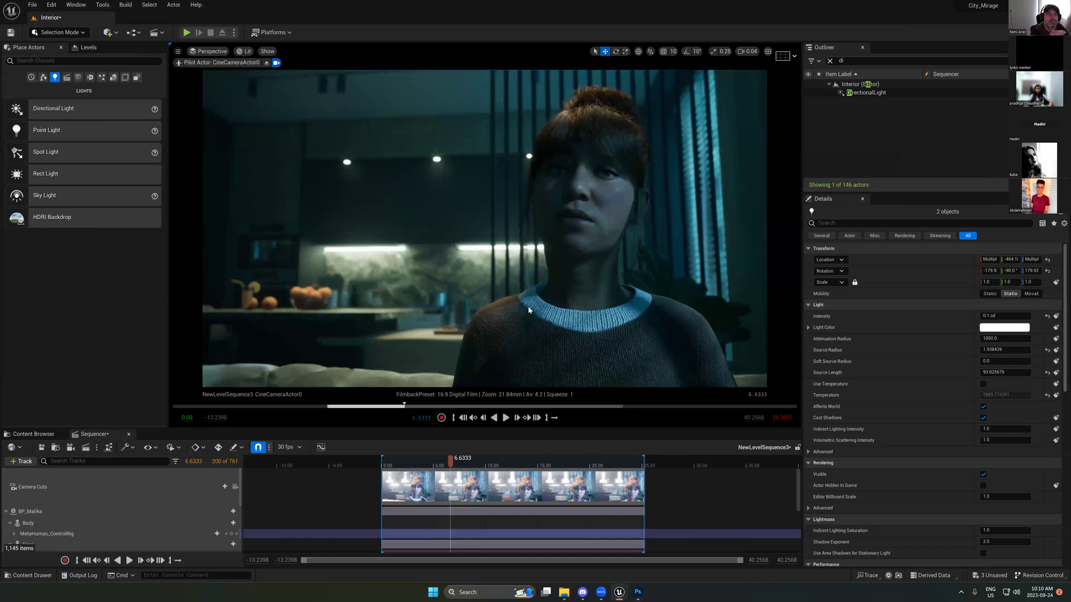
left_click(638, 592)
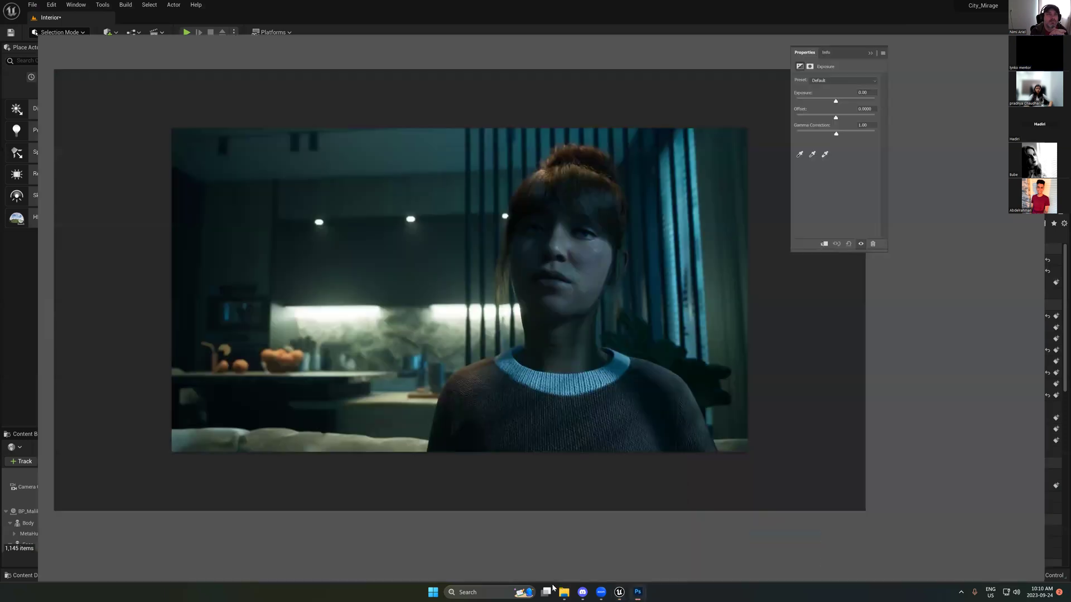
mouse_move(564, 592)
left_click(600, 549)
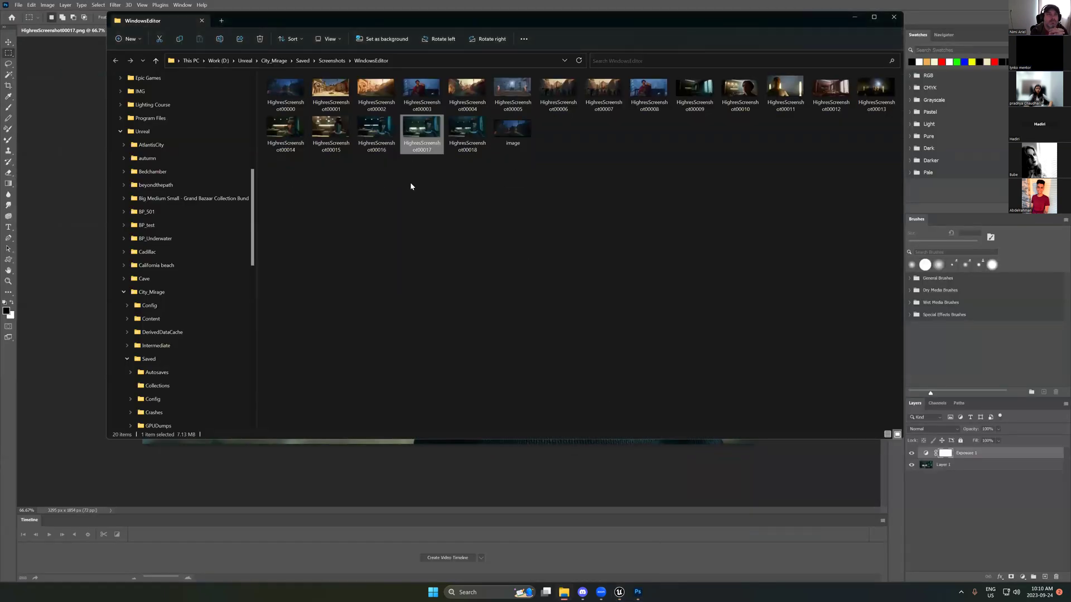
key("alt+Tab")
mouse_move(304, 43)
left_mouse_down()
mouse_move(301, 20)
mouse_move(301, 33)
left_mouse_up()
Step: Examine the face, backsplash lights and dark upper cabinets of HighresScreenshot00018 at 200% zoom with the interface hidden
key("Tab")
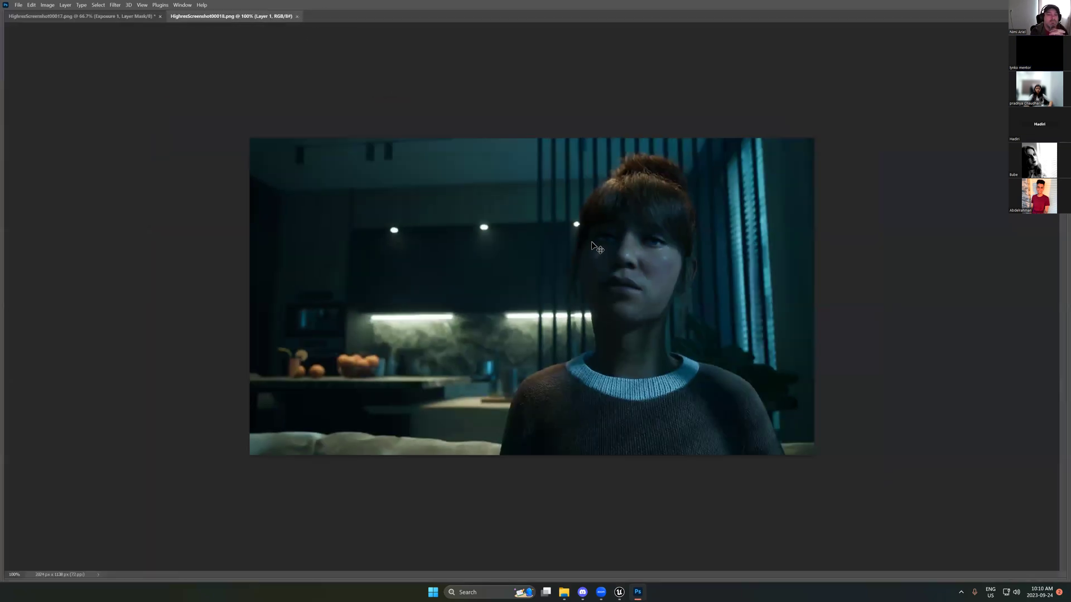
key("ctrl+plus")
left_click_drag(807, 245, 755, 189)
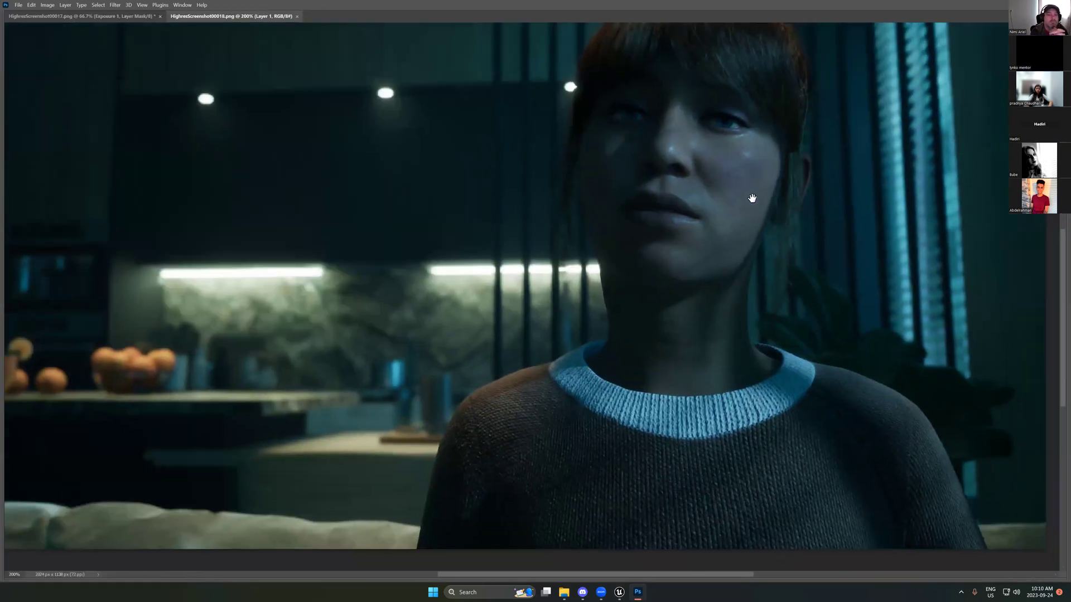
left_click_drag(676, 387, 698, 397)
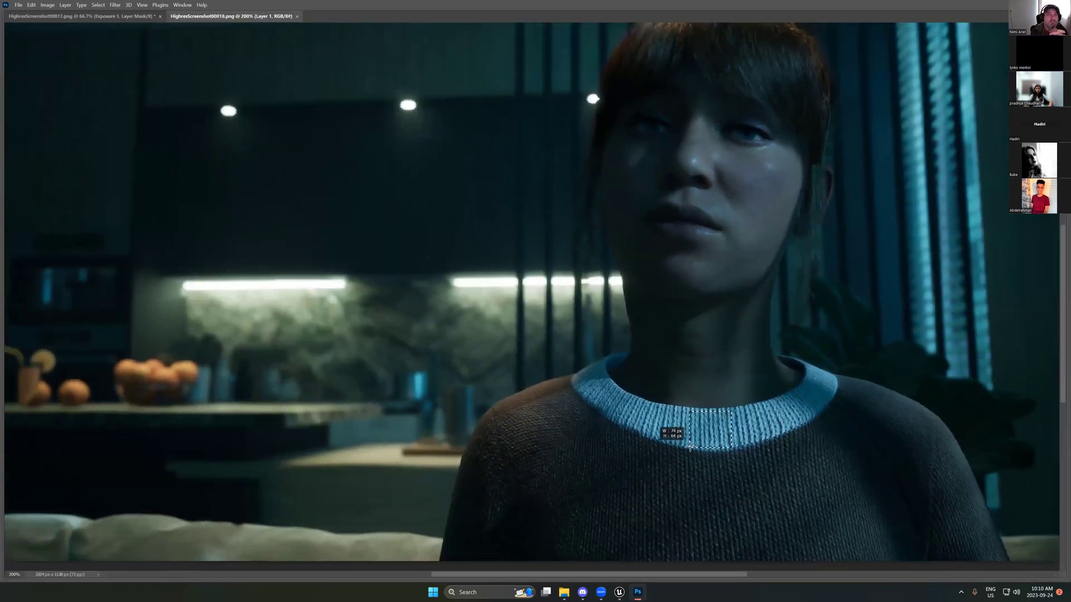
left_click_drag(149, 265, 584, 237)
left_click_drag(366, 291, 556, 331)
left_click(456, 495)
left_click_drag(568, 279, 457, 406)
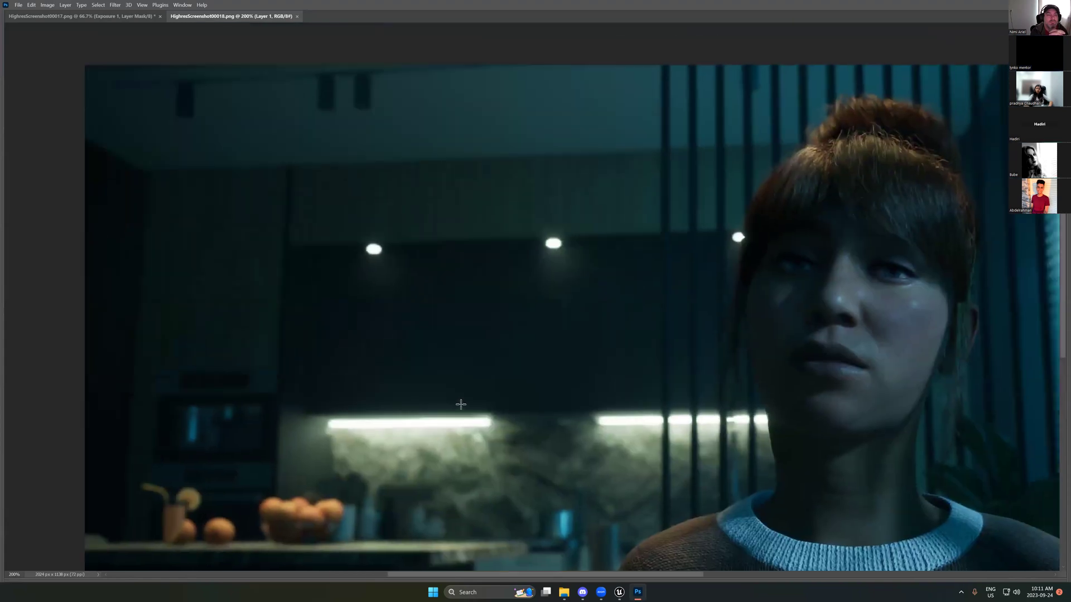
left_click_drag(724, 312, 522, 321)
key("ctrl+minus")
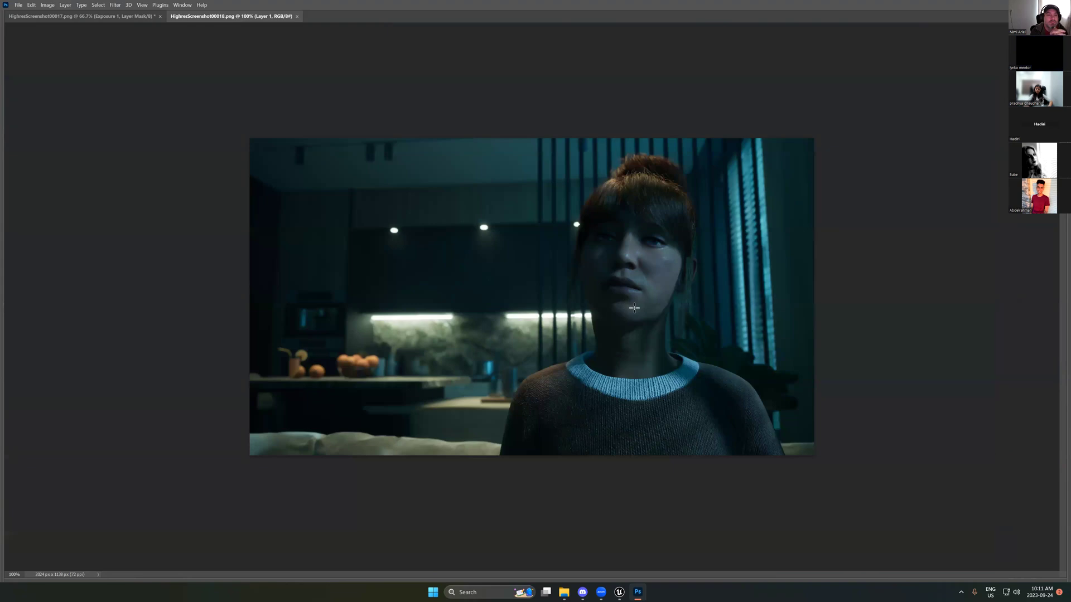
key("Tab")
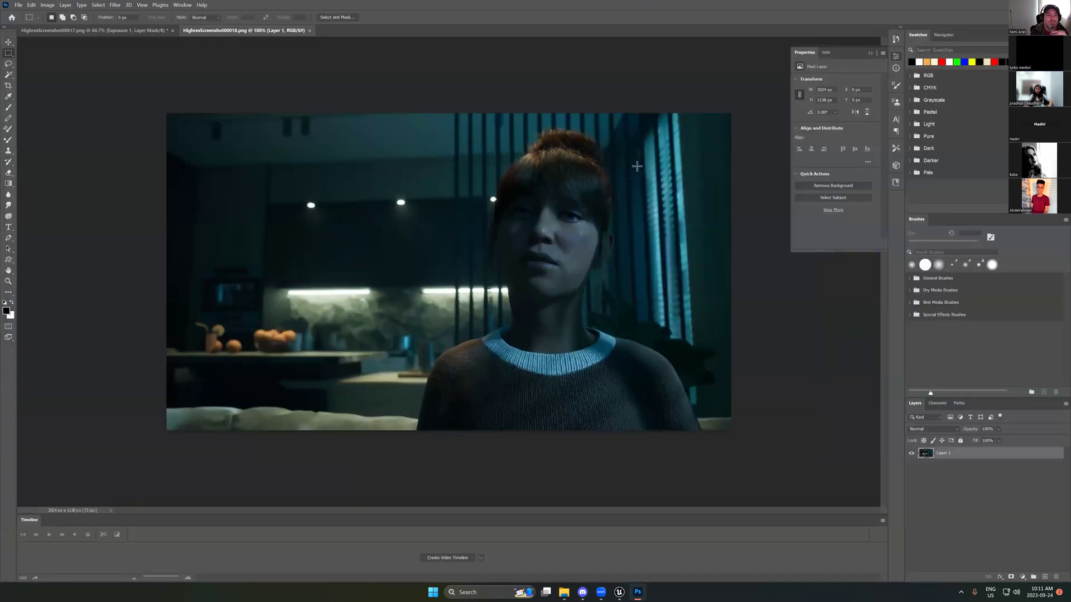
Step: Inspect the fruit counter, sofa edge and backsplash lighting at 200% zoom, then fit the whole image in view
mouse_move(634, 591)
key("ctrl+plus")
left_click_drag(348, 386, 564, 145)
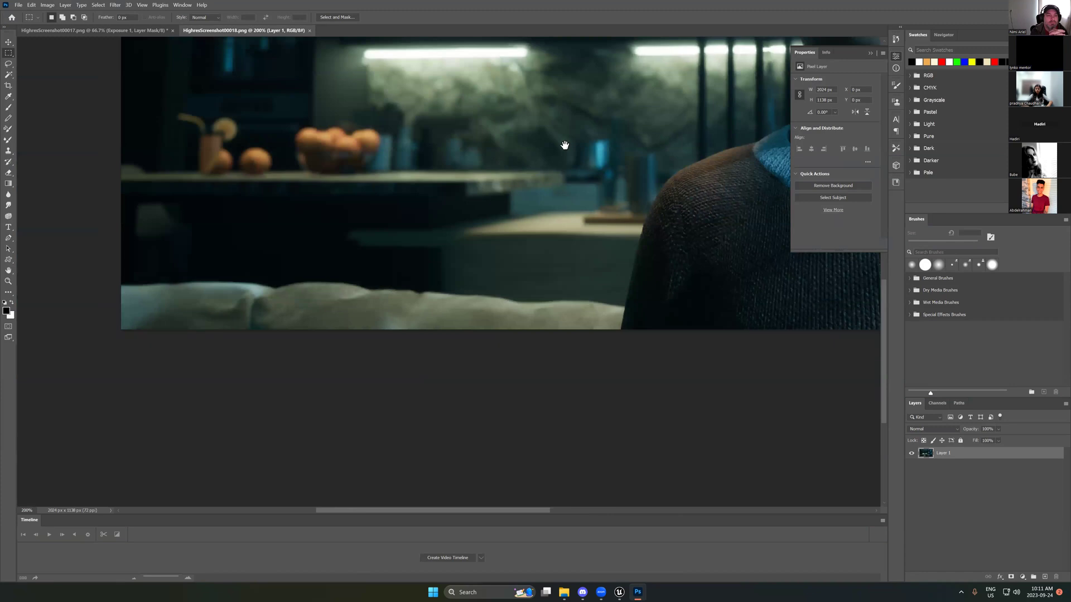
left_click_drag(566, 237, 546, 298)
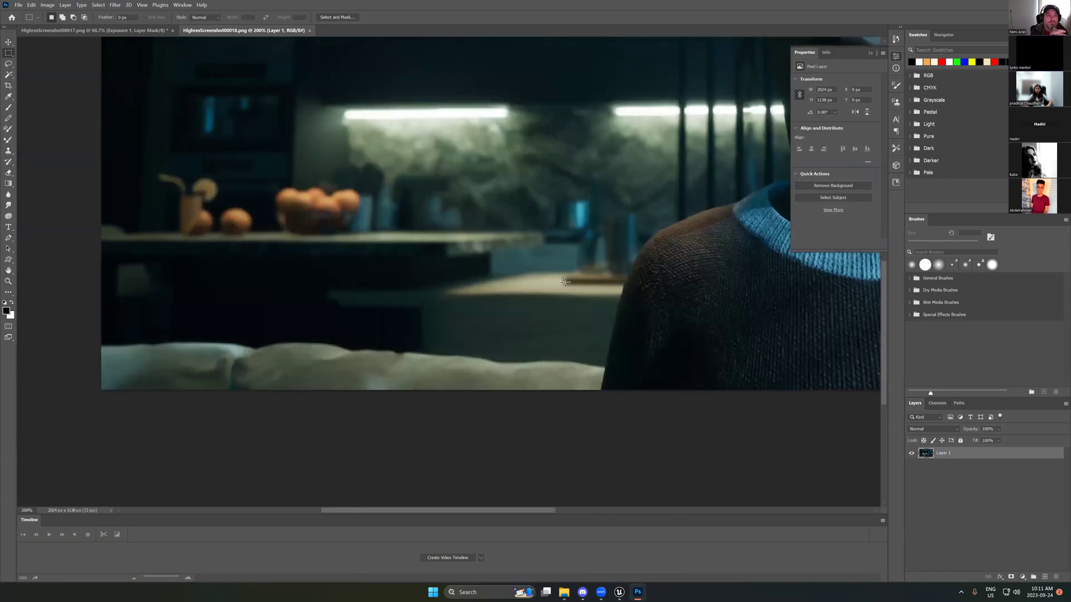
left_click_drag(529, 283, 528, 290)
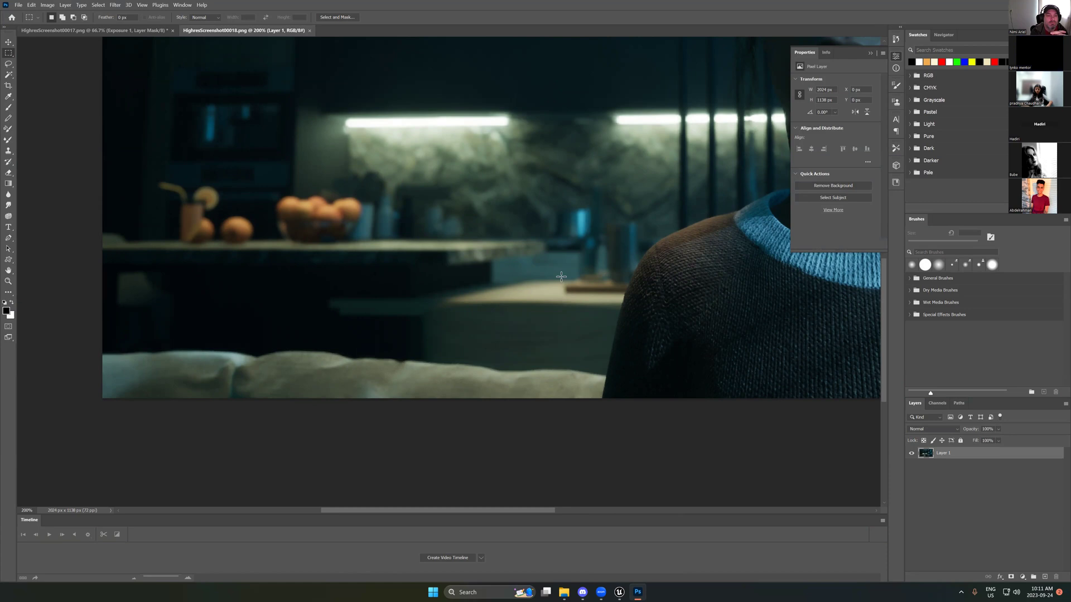
left_click_drag(633, 238, 514, 417)
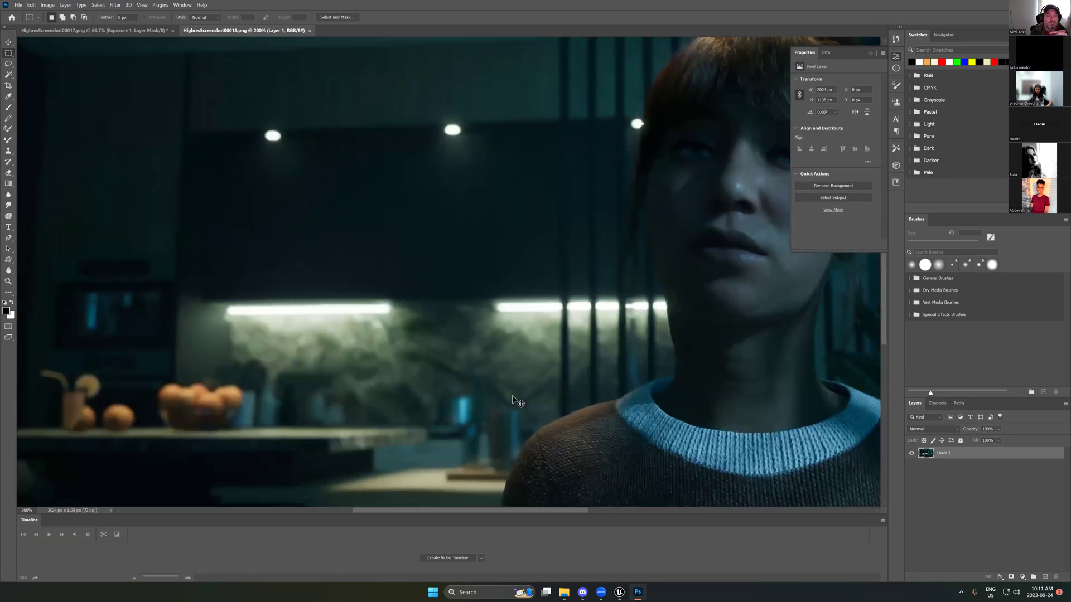
key("ctrl+0")
Step: Outline the fruit counter area and the woman's side of the frame with temporary rectangular selections to compare their colours
left_click(638, 592)
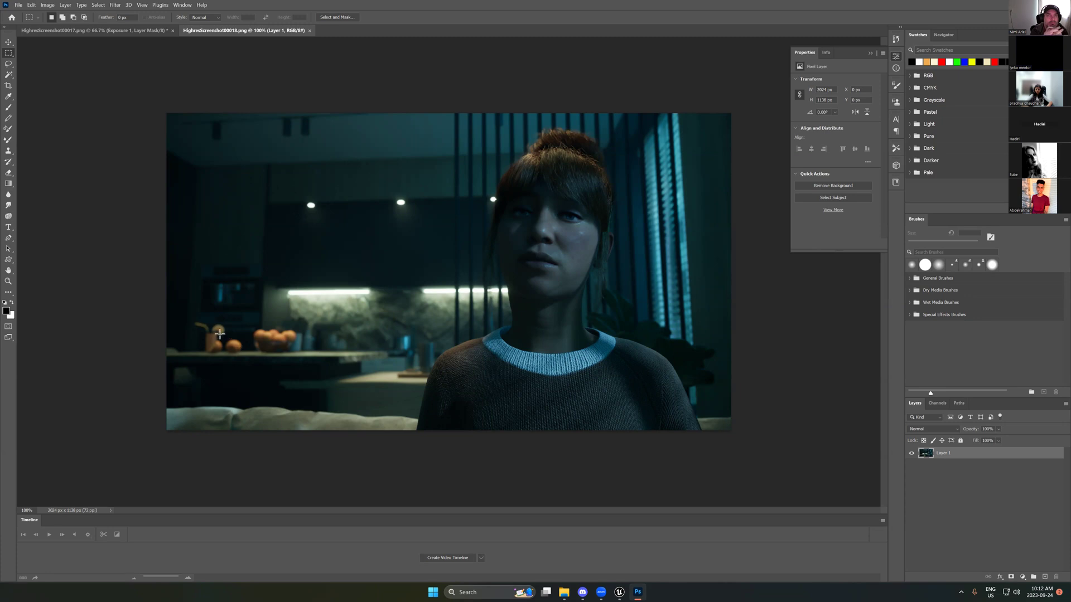
left_click_drag(342, 301, 168, 368)
left_click_drag(171, 309, 328, 367)
left_click(328, 367)
left_click_drag(736, 103, 569, 445)
left_click(536, 292)
Step: Open Google in a Chrome window
key("super")
type("ch")
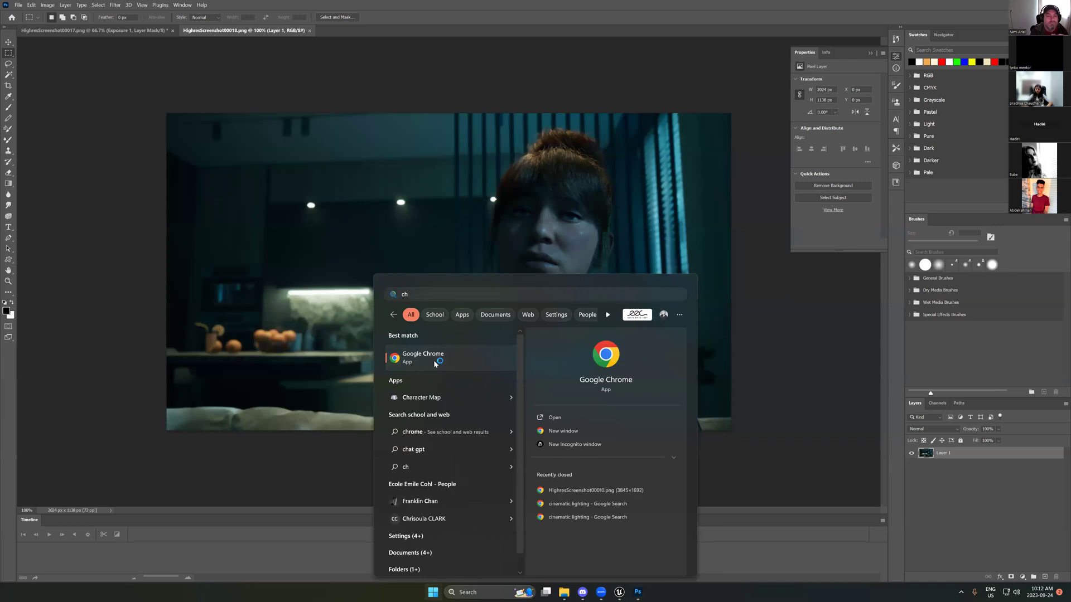
left_click(435, 360)
left_click(531, 327)
type("g")
key("Return")
Step: Search Google Images for "color harmony for action movie"
type("color ")
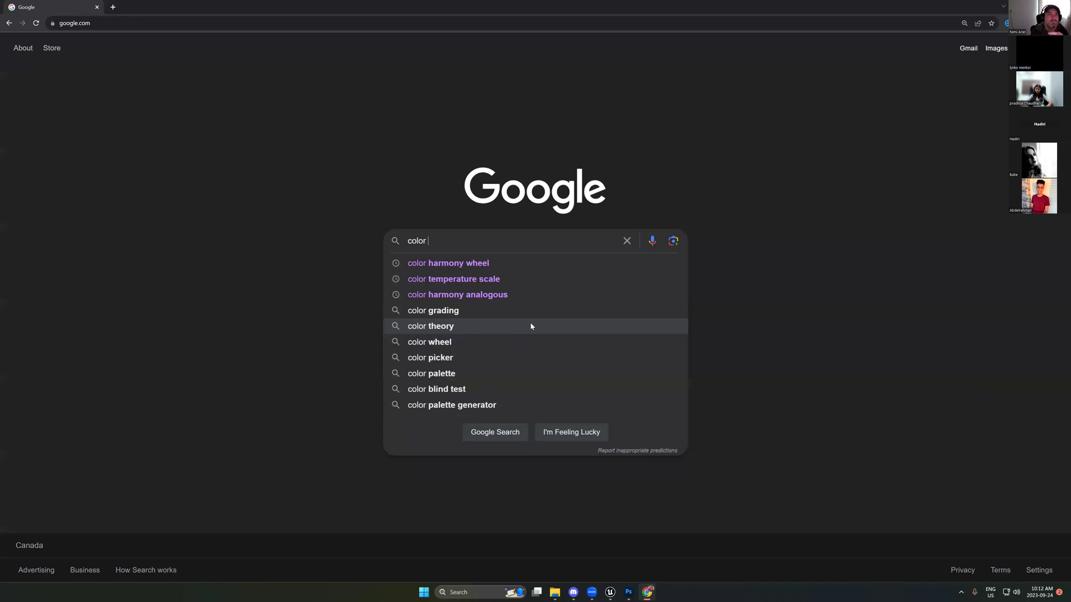
type("harmony")
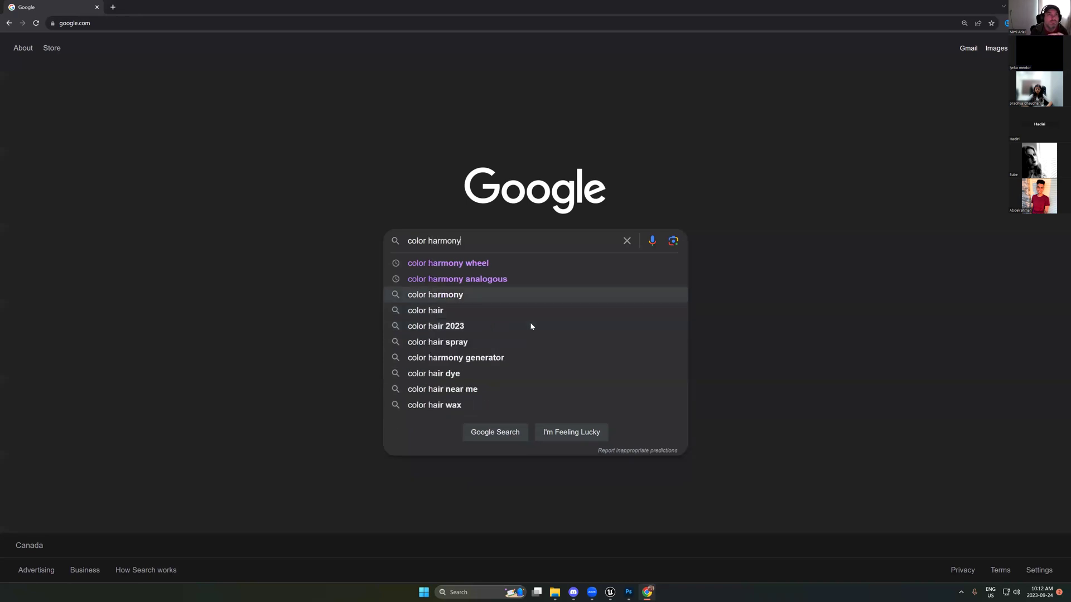
type(" for ")
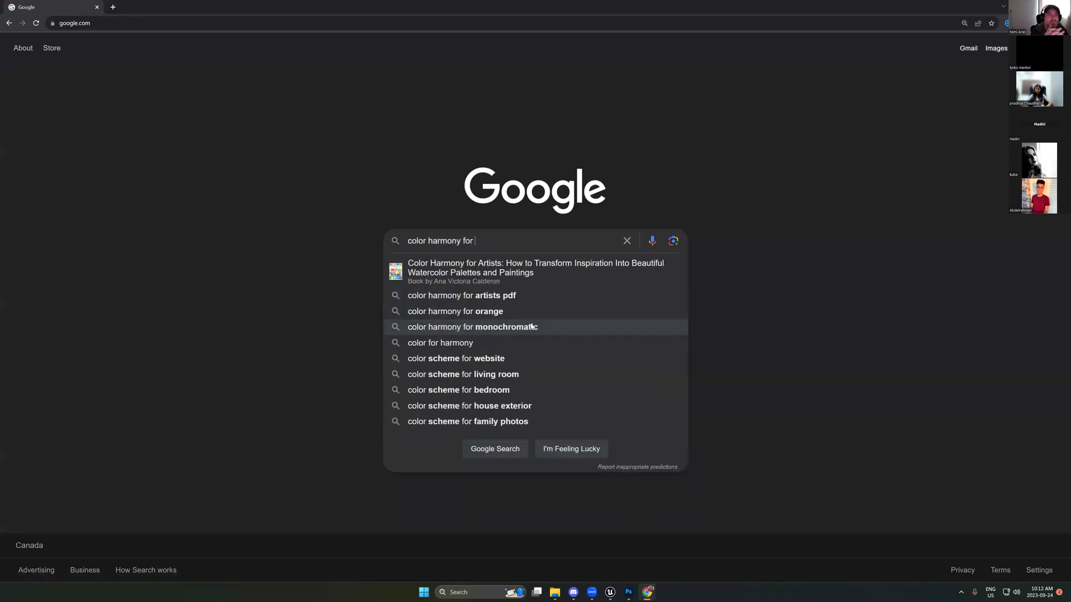
type("action movie")
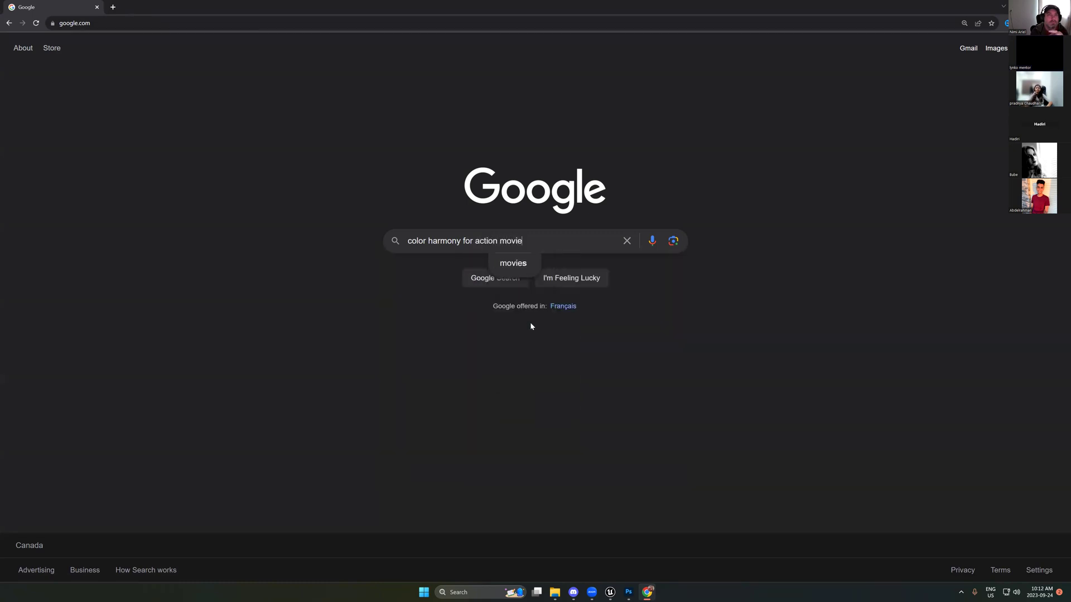
key("Return")
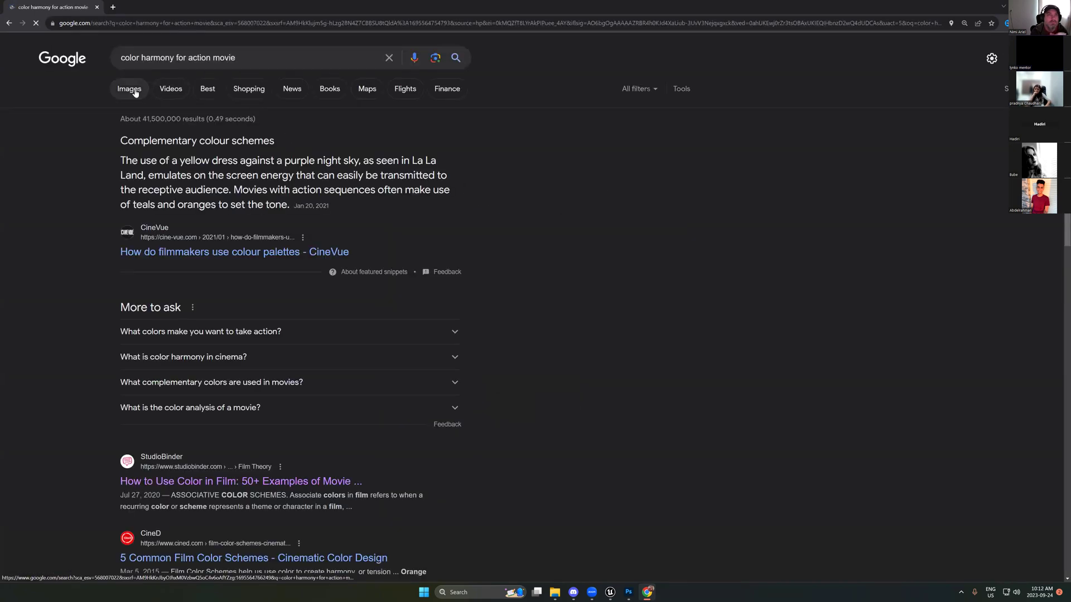
left_click(142, 88)
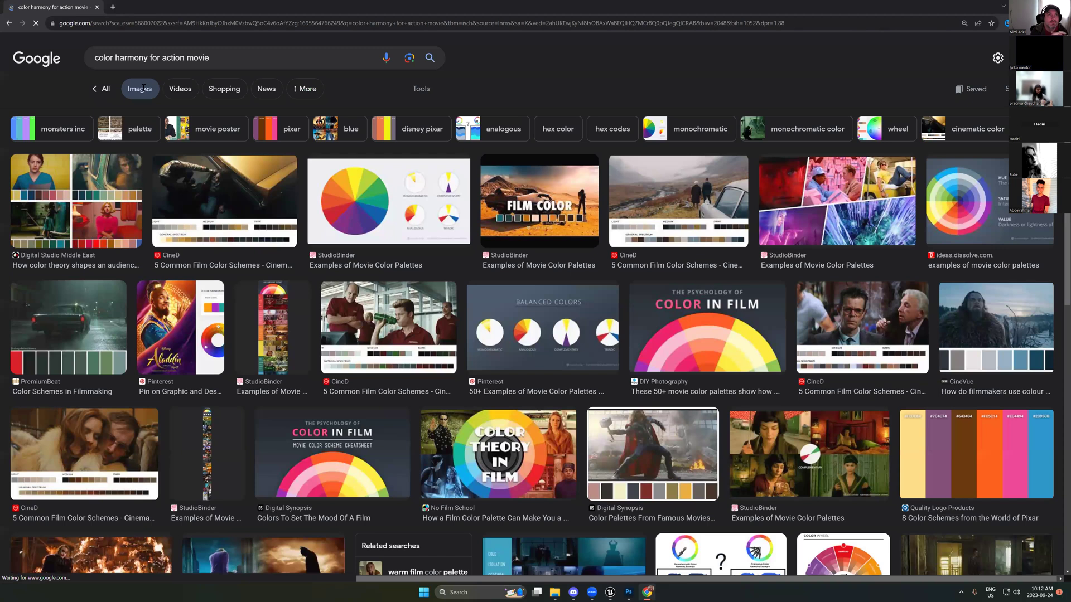
Step: Examine the PremiumBeat palette of the dark car and the green Issuu movie palette in separate browser tabs
middle_click(77, 326)
left_click(151, 6)
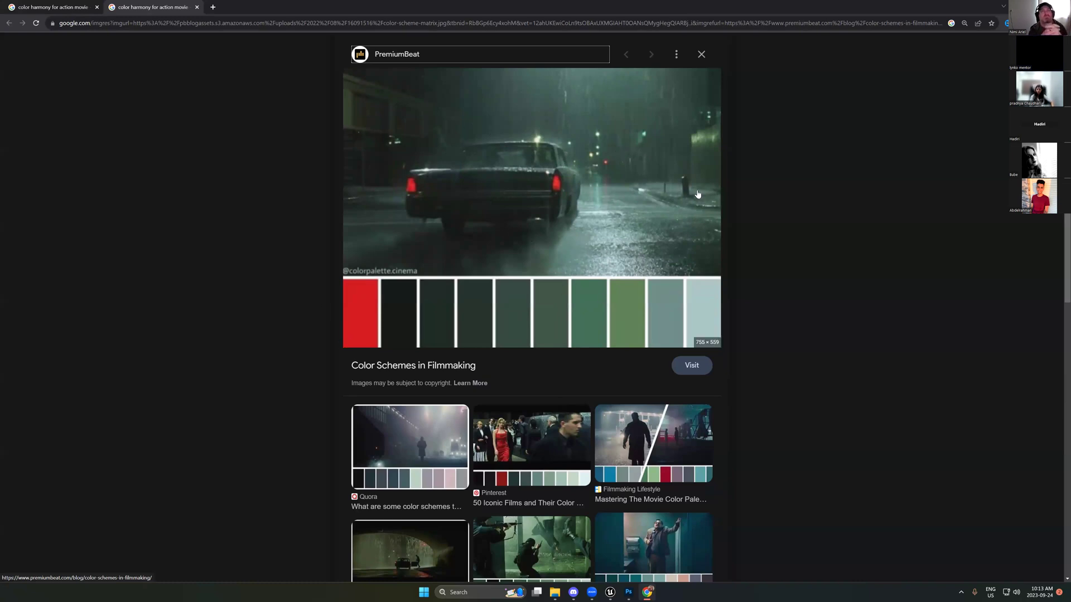
middle_click(572, 542)
left_click(251, 7)
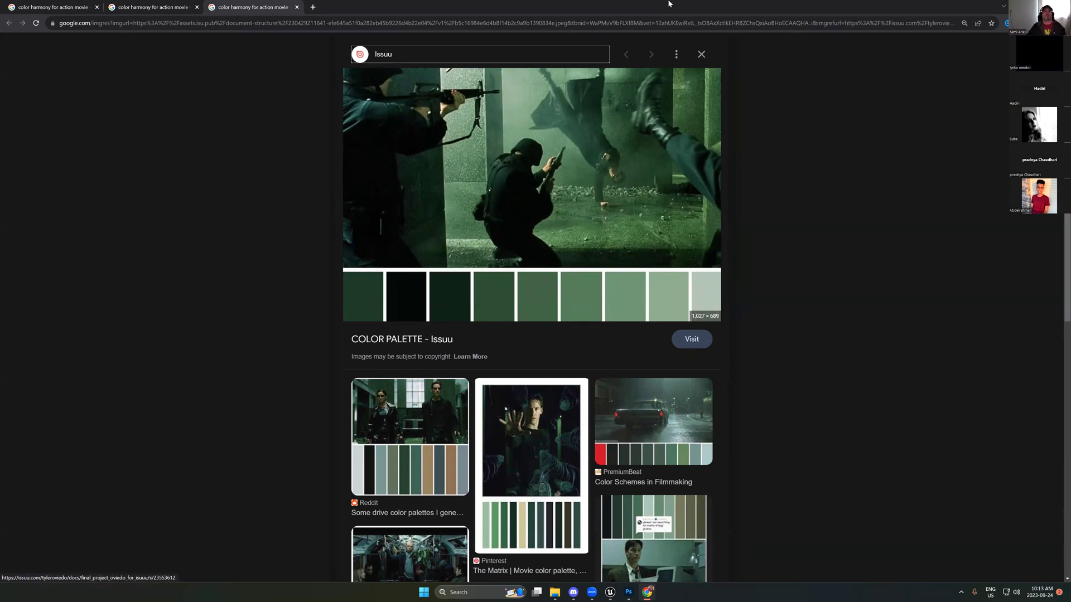
Step: Return to Photoshop, sample the orange fruit bowl's colour as foreground and inspect it in the Color Picker without changing it
key("alt+Tab")
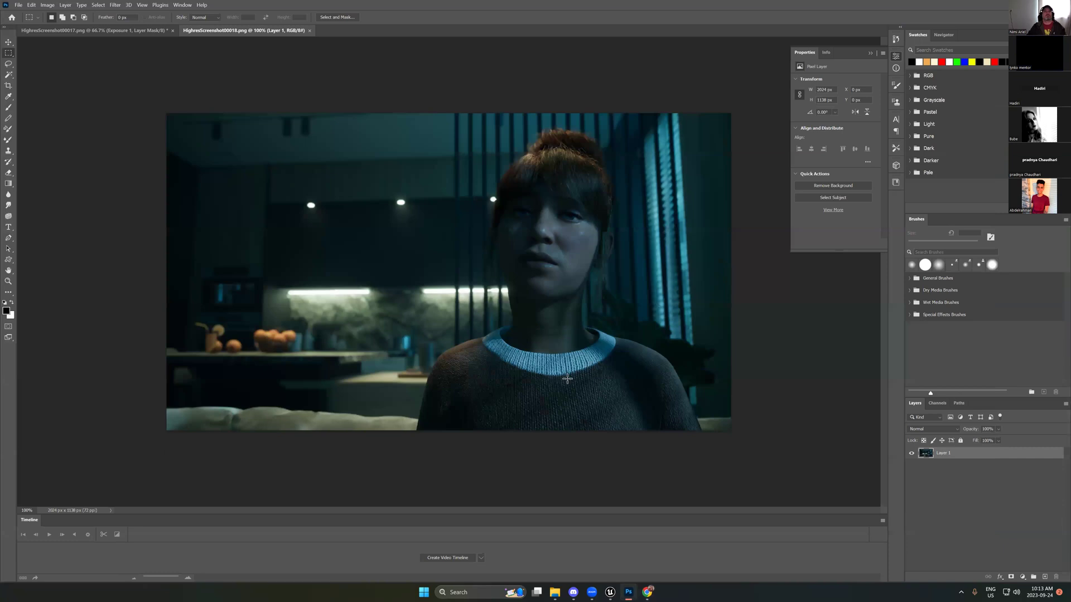
left_click_drag(239, 322, 302, 356)
key("b")
left_click(272, 330, "alt")
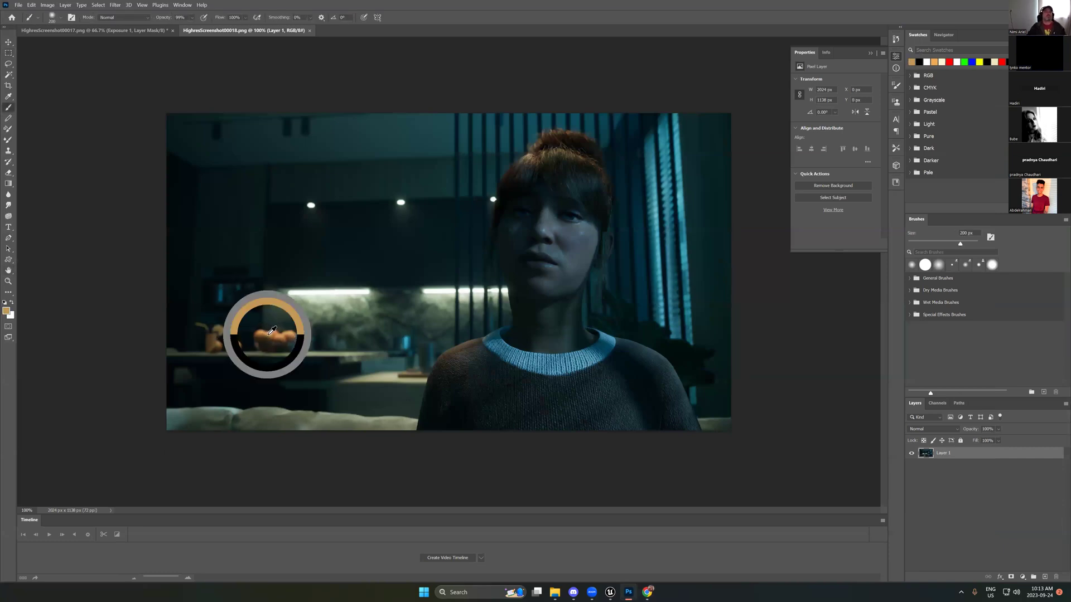
left_click(6, 311)
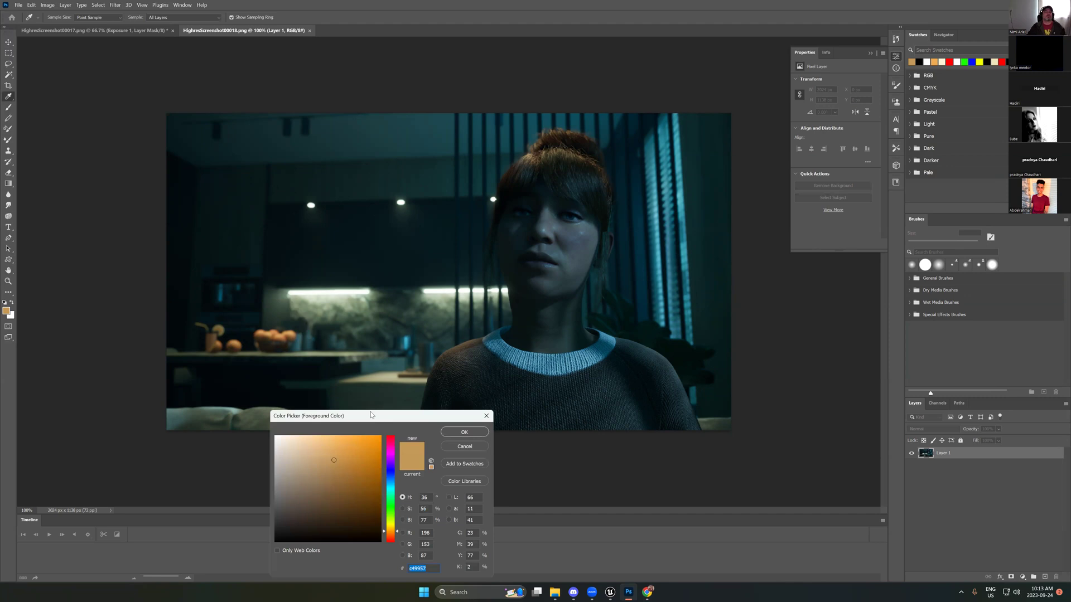
left_click_drag(370, 413, 246, 364)
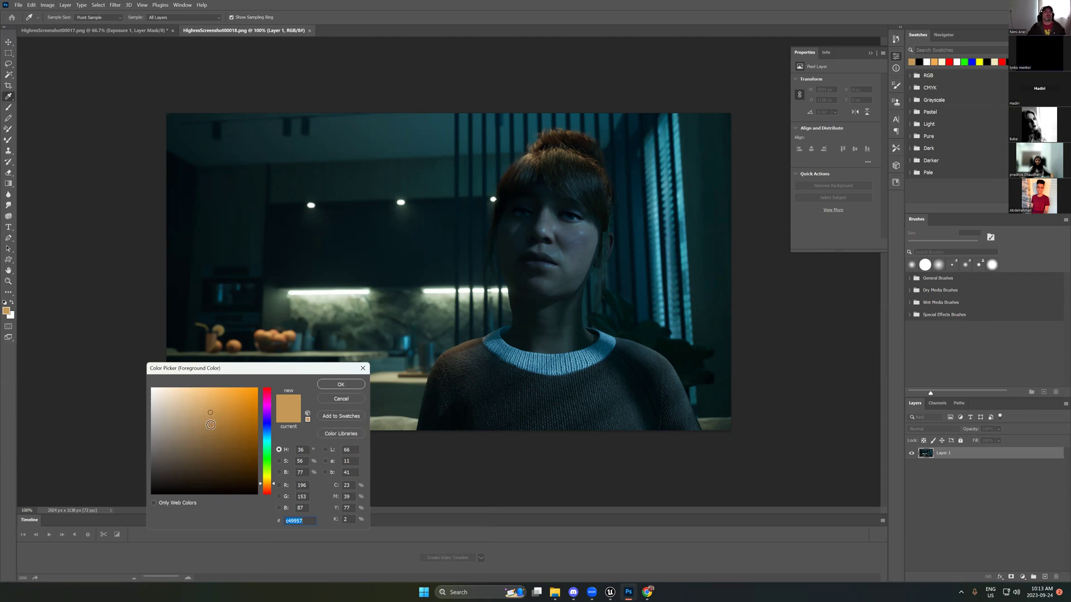
left_click(341, 400)
Step: Add a new layer and fill a rectangular orange swatch of about 115 × 136 px above the fruit bowl
key("m")
left_click(1043, 577)
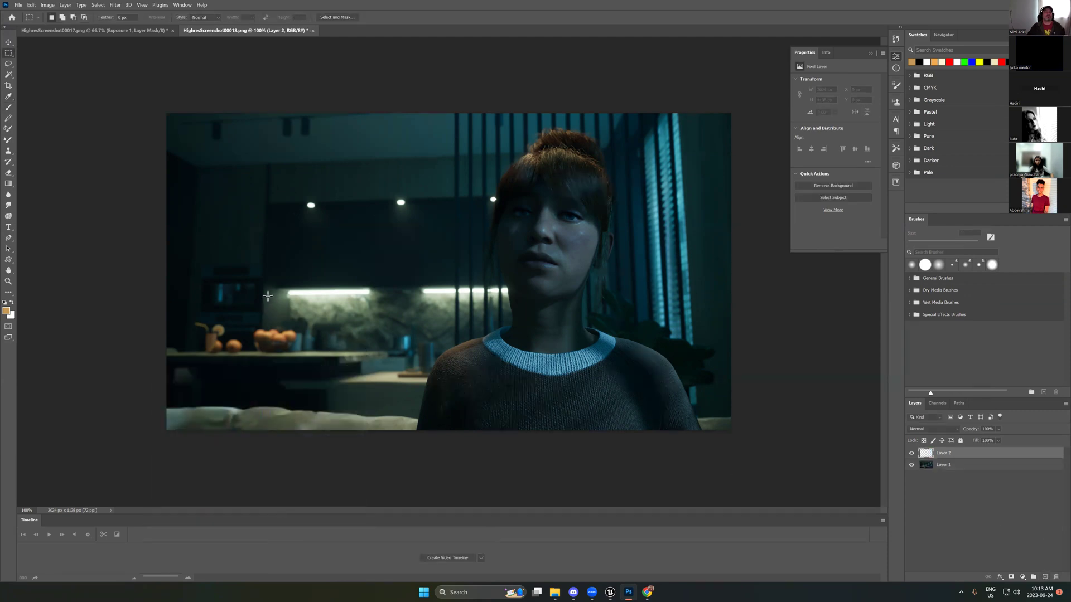
mouse_move(256, 283)
left_mouse_down()
mouse_move(294, 312)
mouse_move(290, 321)
left_mouse_up()
key("alt+BackSpace")
key("ctrl+d")
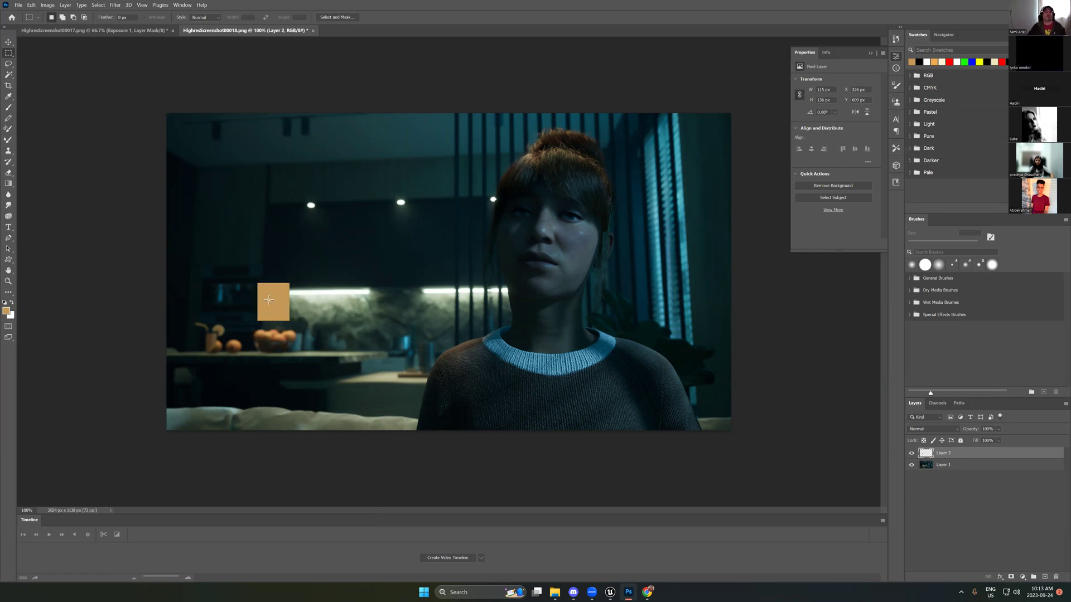
Step: Darken the foreground colour to brown #514026 and fill a roughly square swatch with it over the backsplash
key("b")
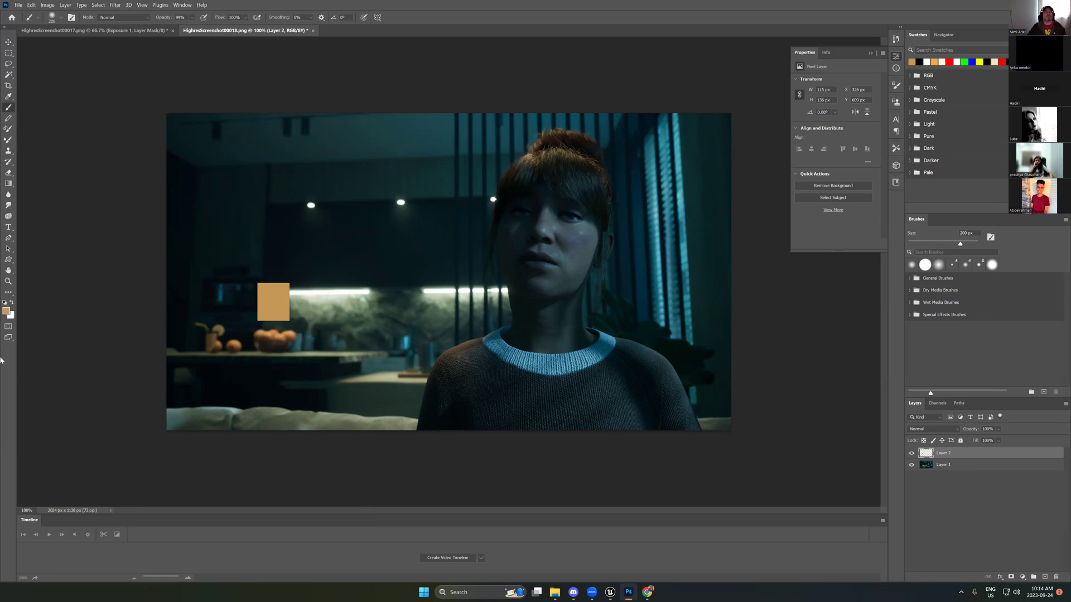
left_click(7, 311)
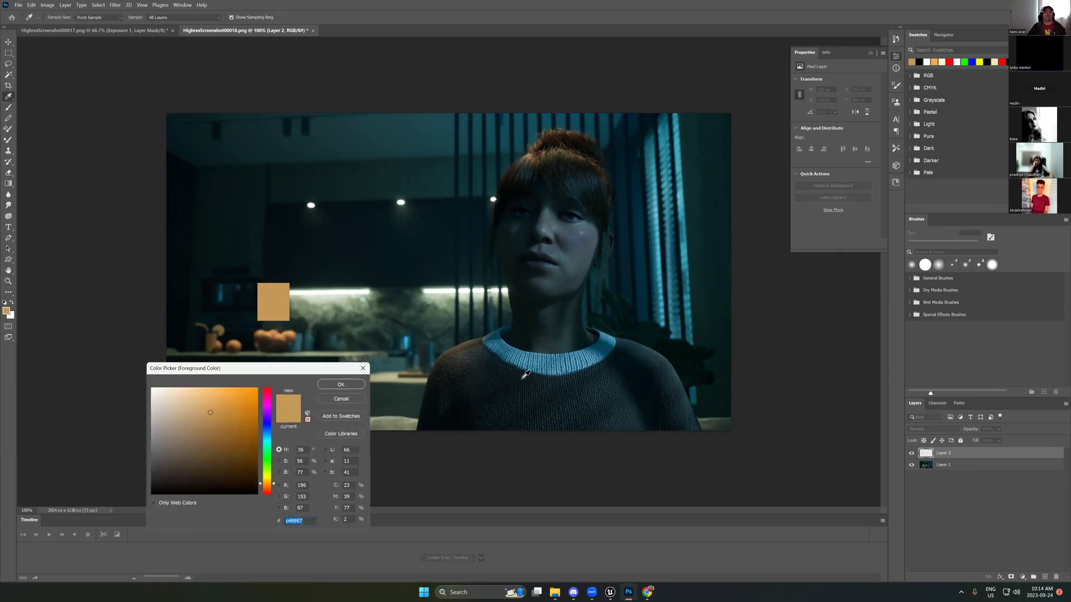
left_click_drag(210, 414, 217, 449)
left_click_drag(217, 451, 206, 460)
left_click(339, 384)
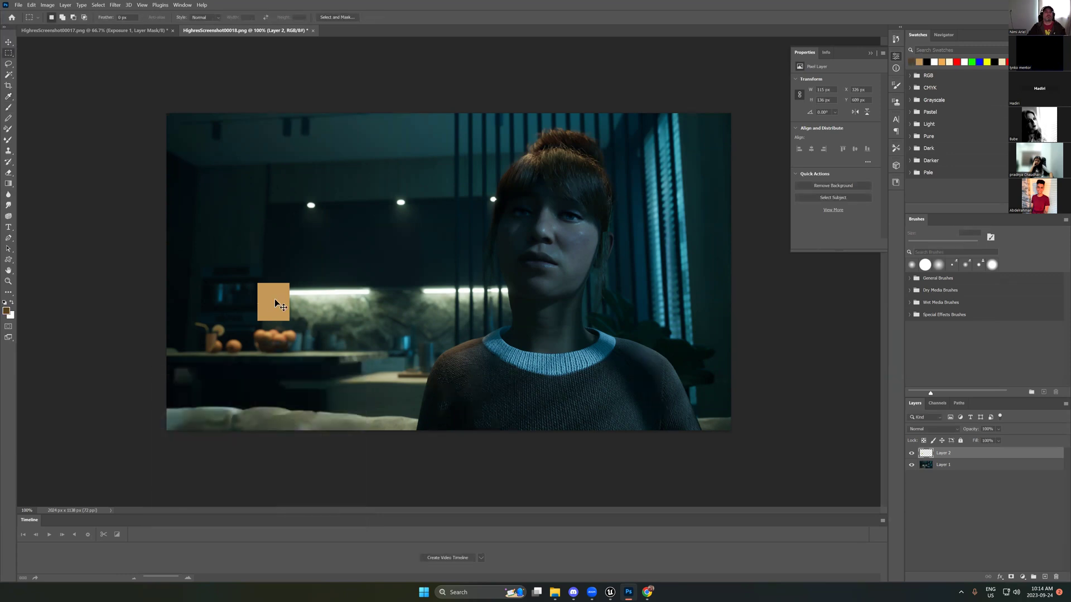
mouse_move(386, 340)
left_mouse_down()
mouse_move(329, 301)
mouse_move(340, 296)
left_mouse_up()
key("alt+BackSpace")
key("ctrl+d")
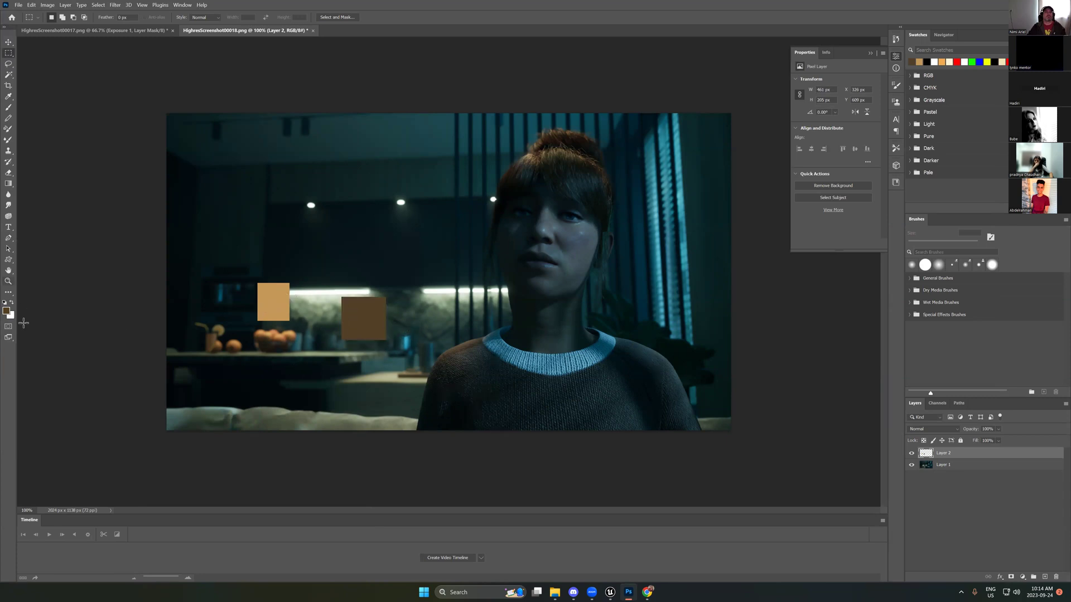
Step: Sample the sofa's grey-green and fill a rectangle of about 107 × 149 px between the orange and brown swatches
left_click_drag(498, 390, 517, 393)
key("ctrl+d")
left_click(6, 313)
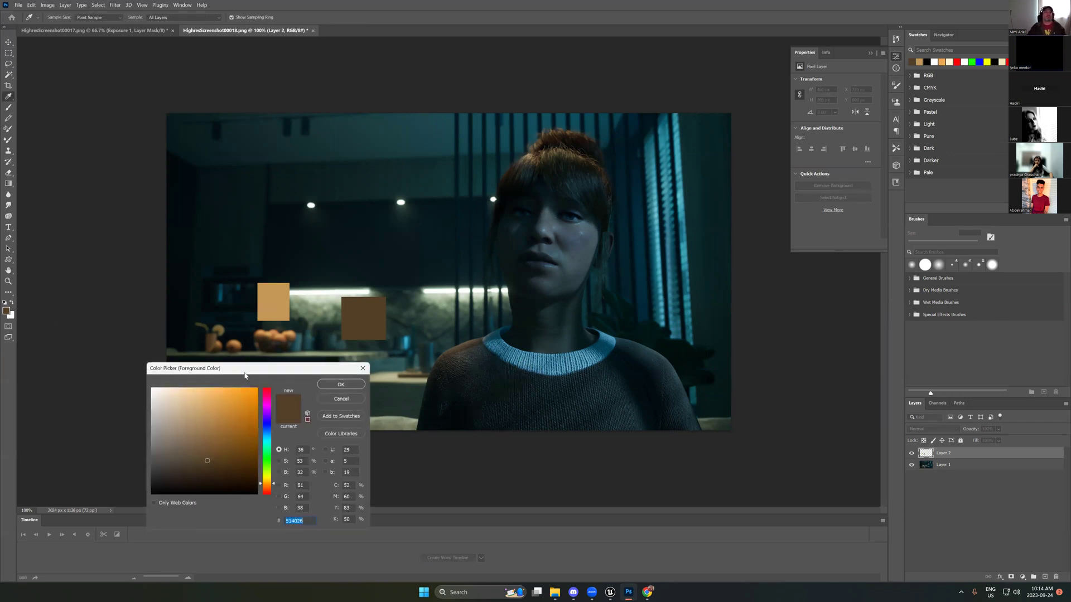
left_click_drag(246, 367, 154, 419)
left_click(338, 417)
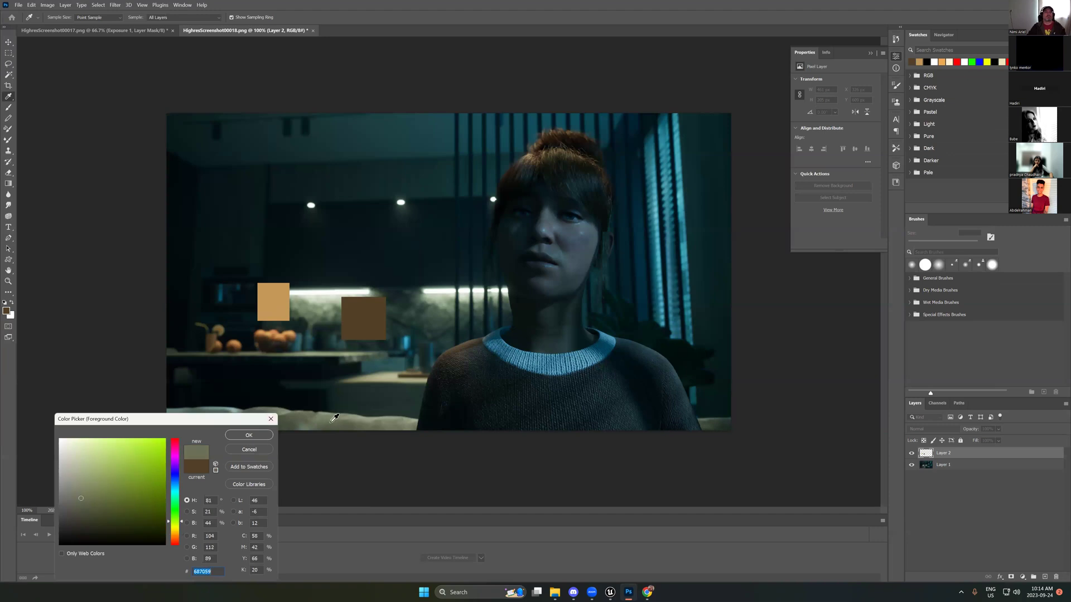
left_click(248, 435)
key("m")
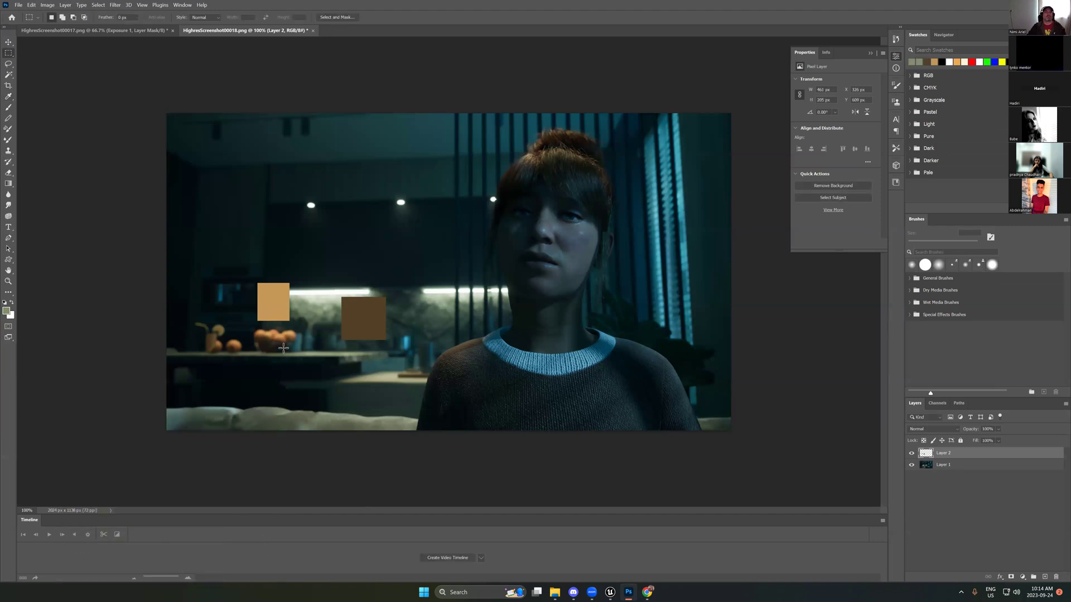
left_click_drag(304, 292, 334, 334)
key("alt+BackSpace")
Step: Fill a rectangular swatch beside the brown one with a dark blue-black colour sampled from the image
key("b")
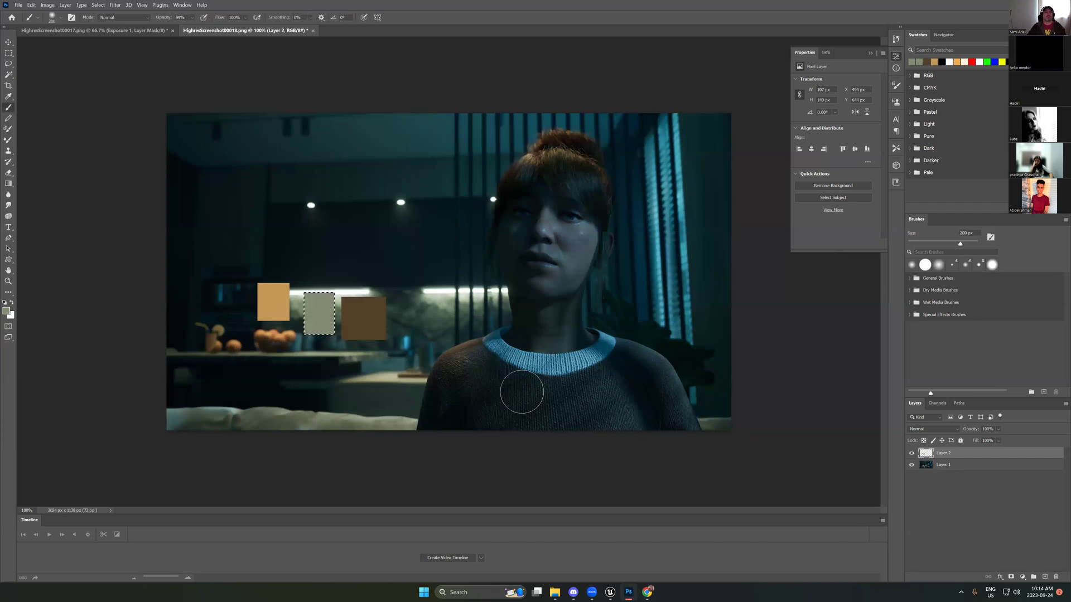
key("m")
left_click(437, 338)
key("alt+BackSpace")
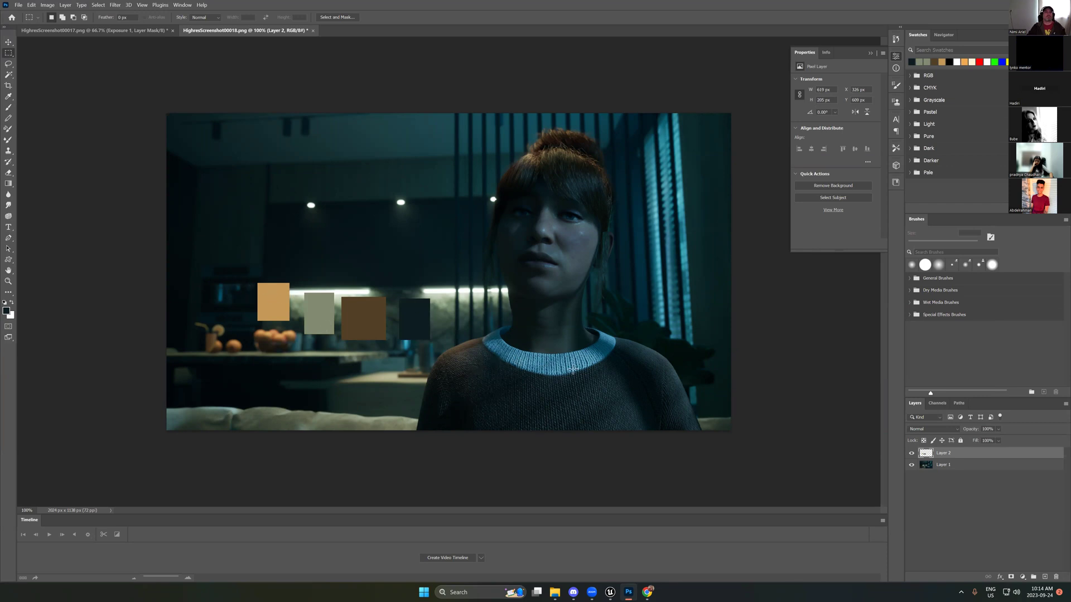
Step: Outline the sweater collar, window blinds, hair and woman's side of the frame with temporary rectangular selections to compare their colours
left_click_drag(516, 350, 571, 379)
left_click_drag(681, 178, 661, 201)
left_click_drag(597, 279, 690, 353)
left_click(659, 244)
left_click_drag(704, 278, 552, 362)
left_click(555, 360)
left_click_drag(513, 148, 591, 155)
left_click(465, 204)
left_click_drag(569, 325, 571, 326)
left_click_drag(582, 279, 728, 399)
left_click(712, 358)
key("b")
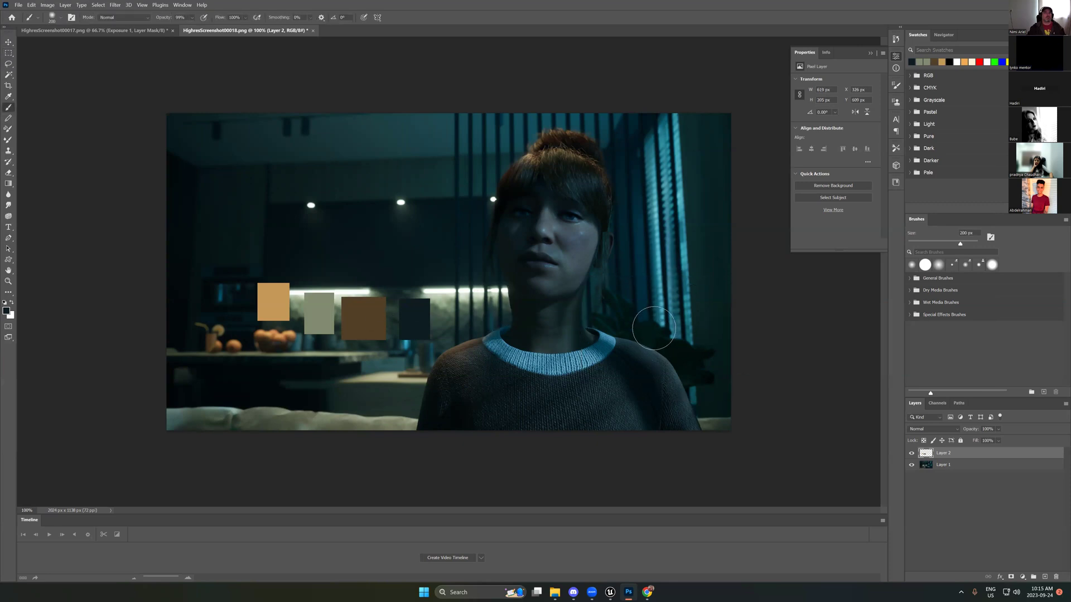
key("bracketleft")
key("bracketleft")
key("bracketleft")
left_click_drag(677, 321, 609, 417)
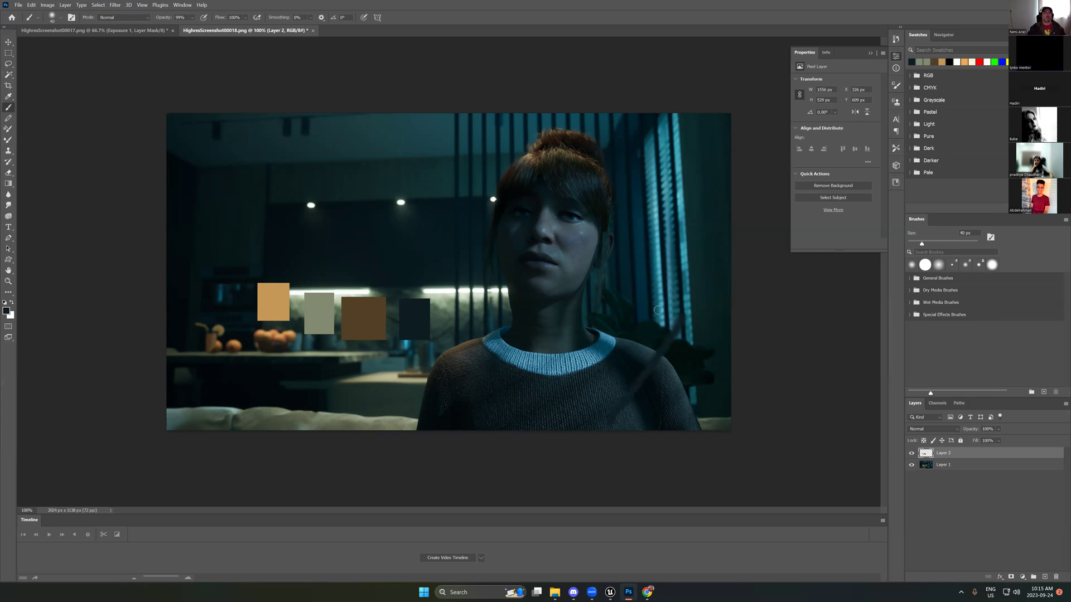
key("ctrl+z")
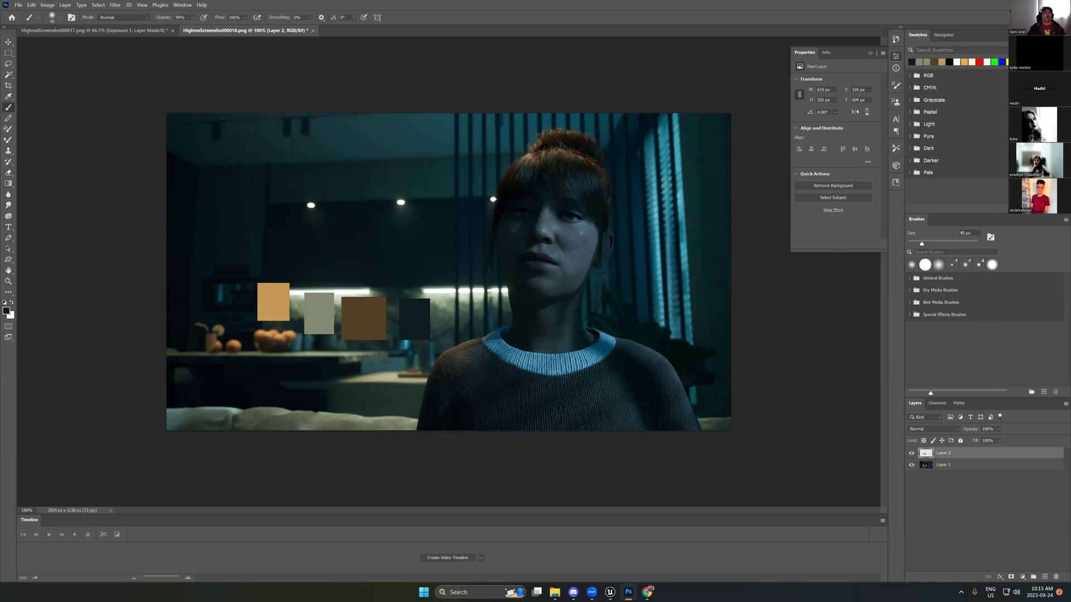
Step: Sample the light blue of the window blinds and fill a rectangular swatch with it beside the woman's neck
key("m")
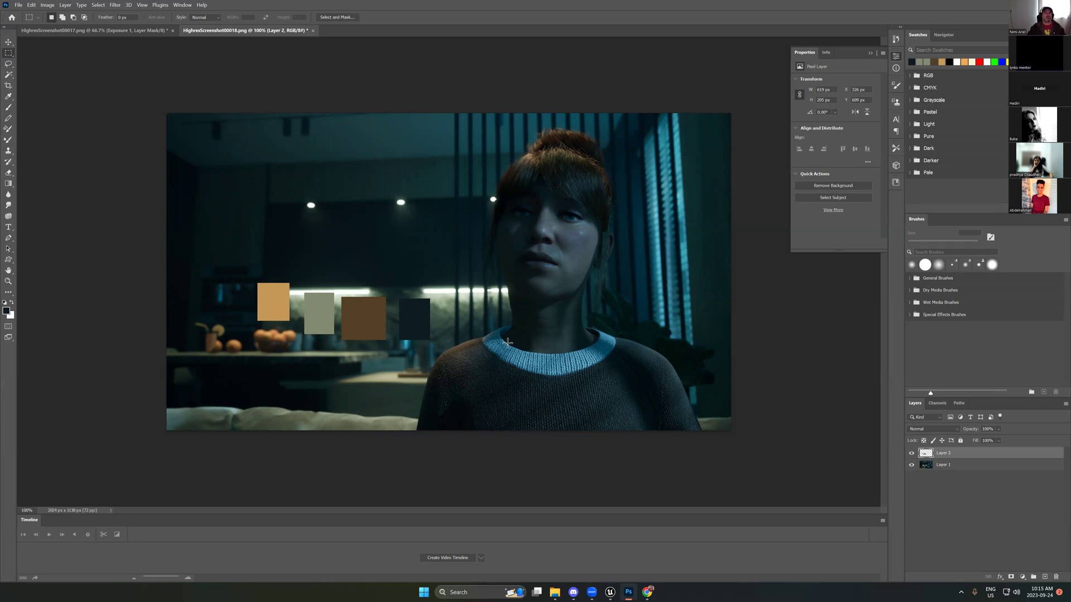
left_click_drag(695, 113, 613, 232)
left_click(623, 271)
key("b")
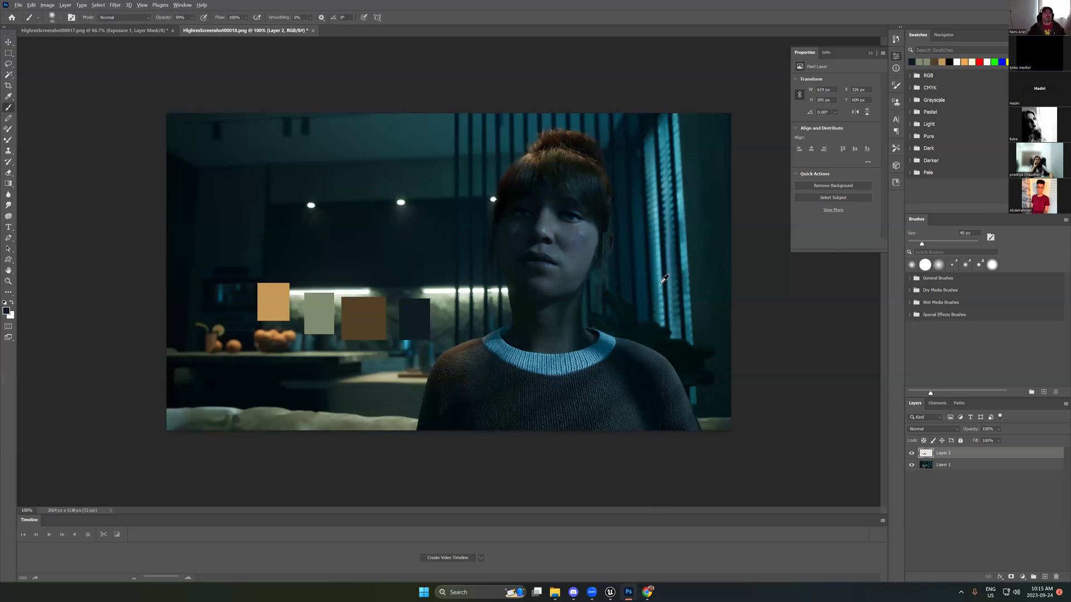
left_click(661, 279, "alt")
key("m")
left_click_drag(615, 269, 636, 305)
key("alt+BackSpace")
key("ctrl+d")
Step: Fill a swatch of about 60 × 163 px with the sweater collar's blue, between the neck and the blinds swatch
left_click_drag(589, 262, 606, 308)
key("b")
left_click(589, 360, "alt")
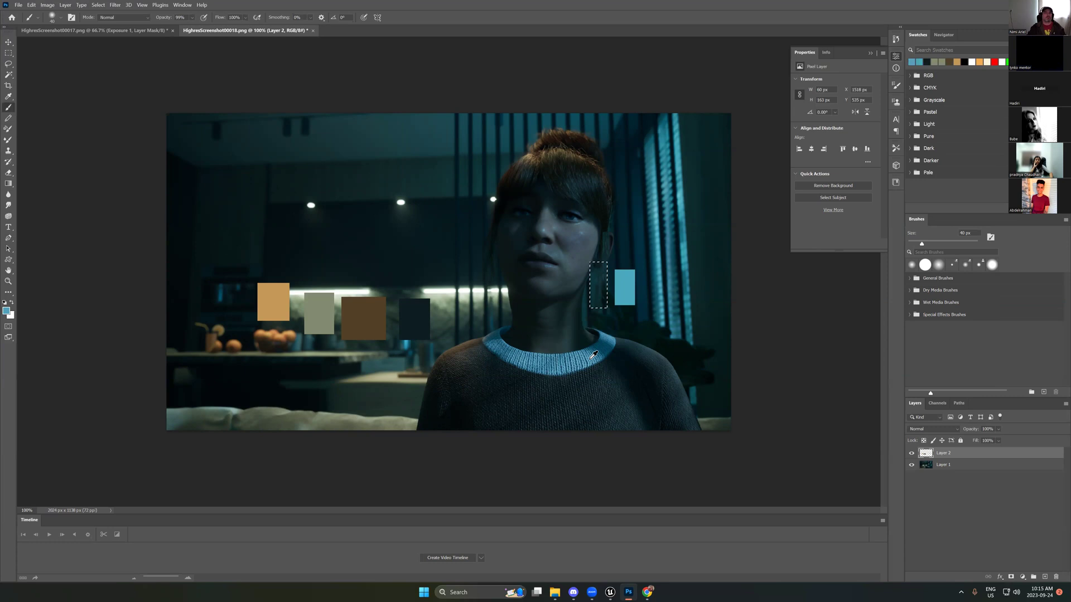
key("alt+BackSpace")
key("ctrl+d")
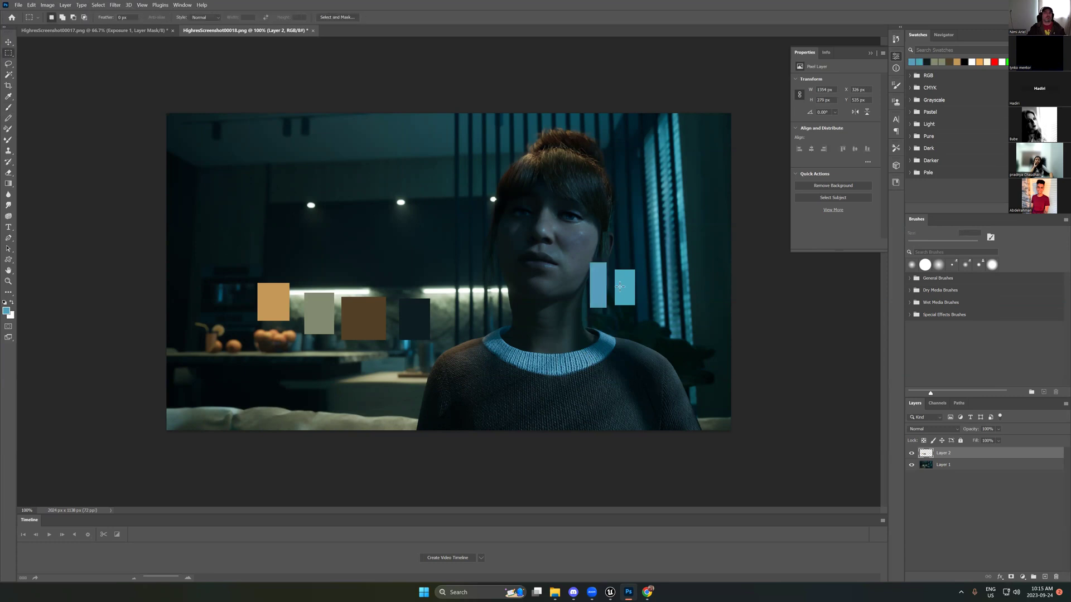
Step: Sample the bluish skin tone of the woman's cheek and fill a swatch of about 52 × 178 px beside the collar-blue one
key("m")
mouse_move(569, 261)
left_mouse_down()
mouse_move(602, 298)
mouse_move(583, 310)
left_mouse_up()
key("b")
left_click(583, 236, "alt")
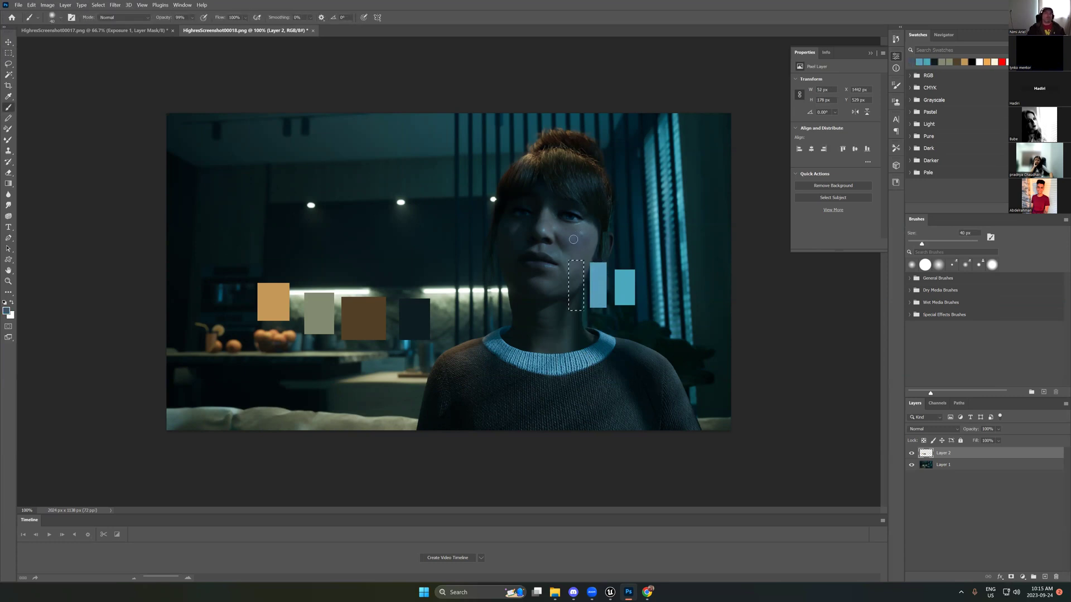
key("alt+BackSpace")
key("ctrl+d")
key("m")
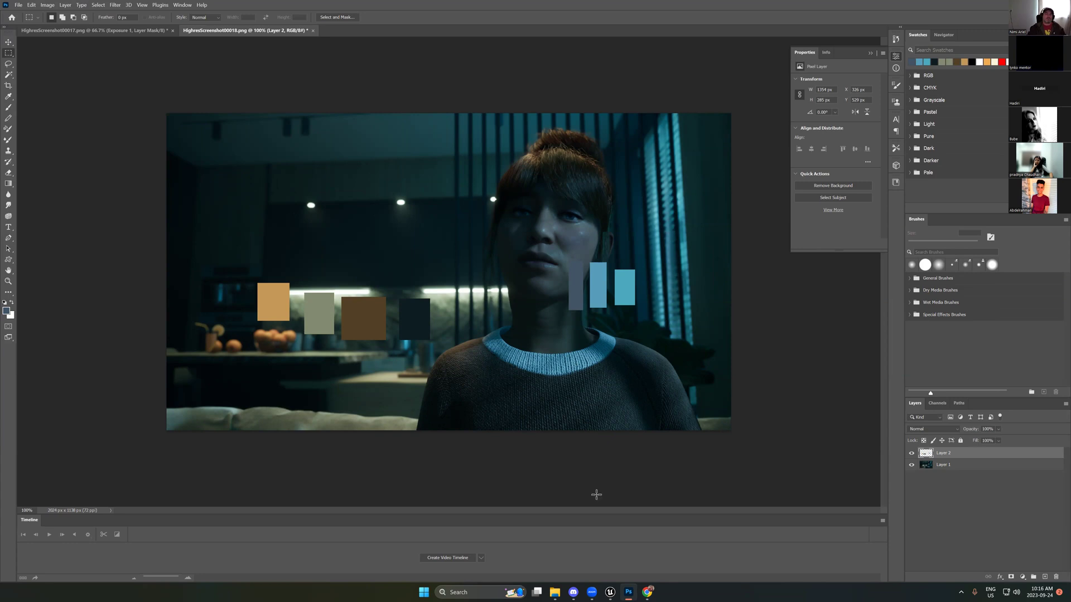
Step: Switch to Unreal Editor and close the High Resolution Screenshot window
left_click(610, 592)
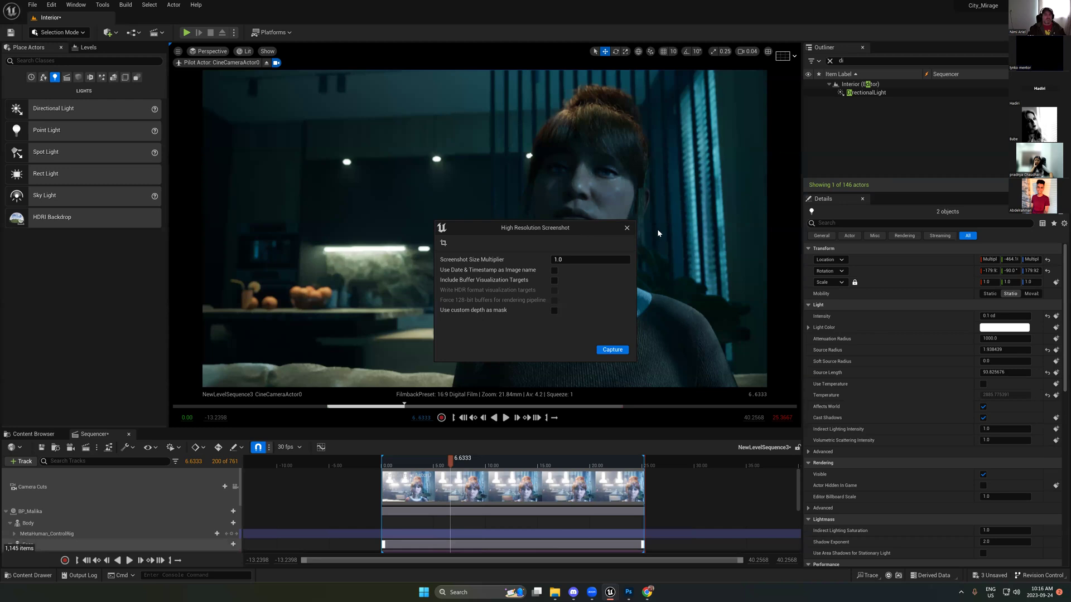
left_click(627, 229)
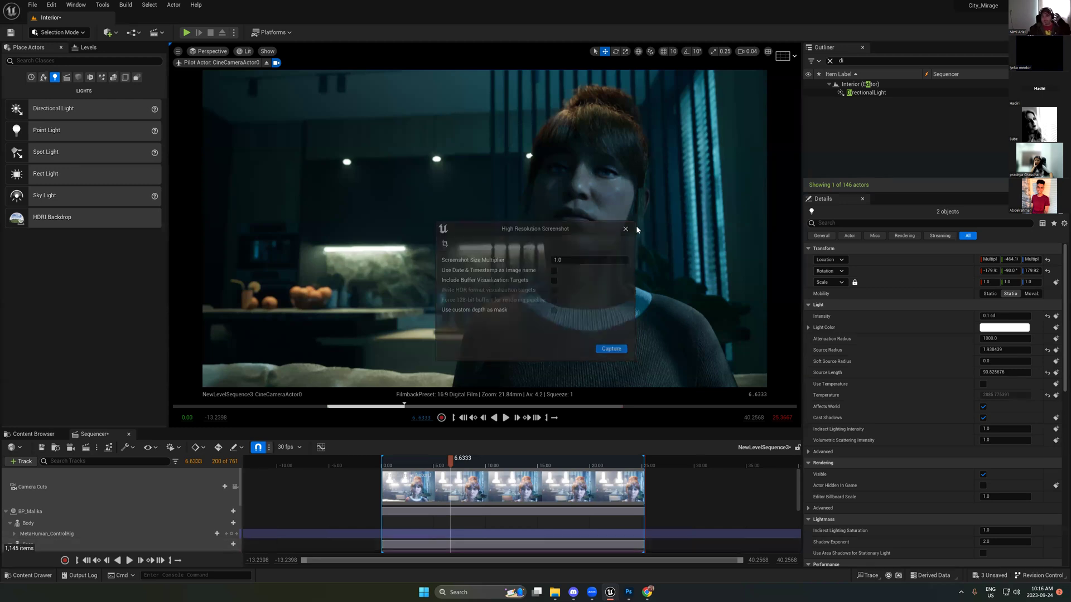
Step: Switch the viewport to Unlit shading and add a Spot Light to the scene behind the woman, near the plant
left_click(244, 51)
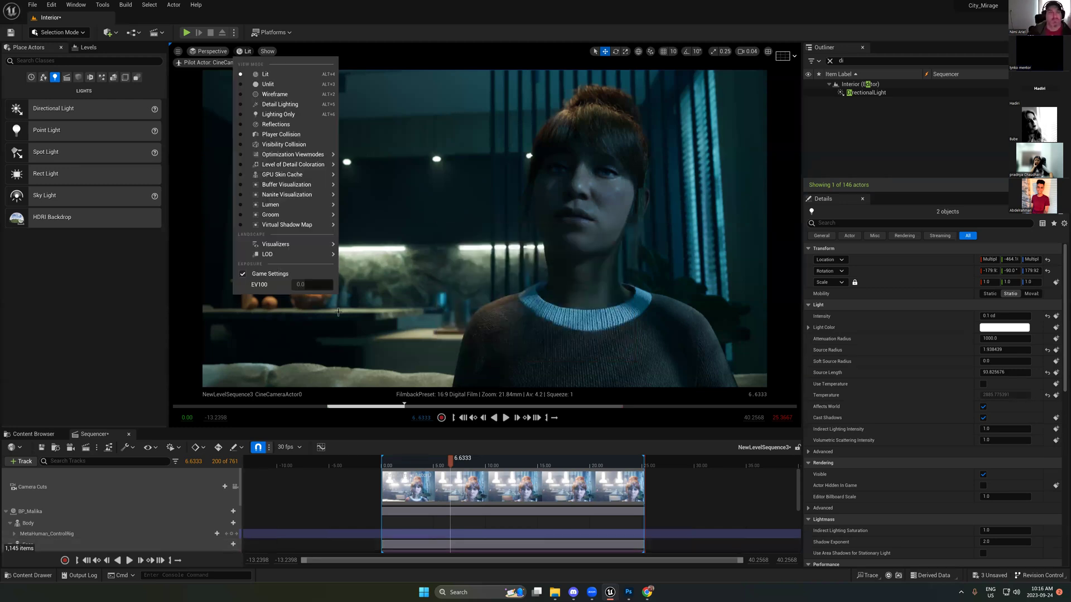
left_click(268, 85)
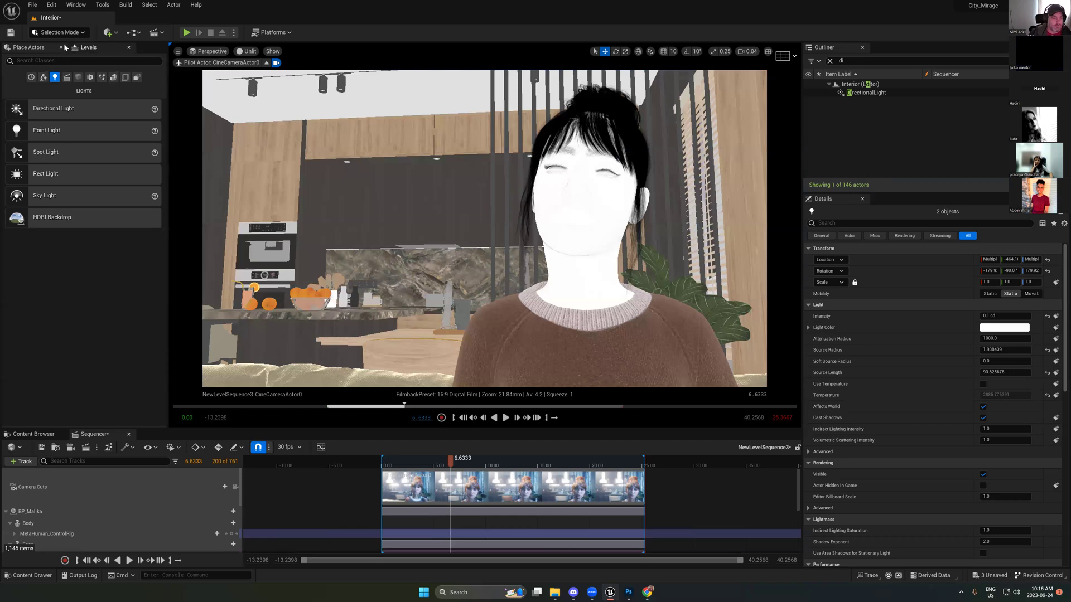
left_click_drag(30, 152, 684, 296)
right_click_drag(528, 269, 528, 269)
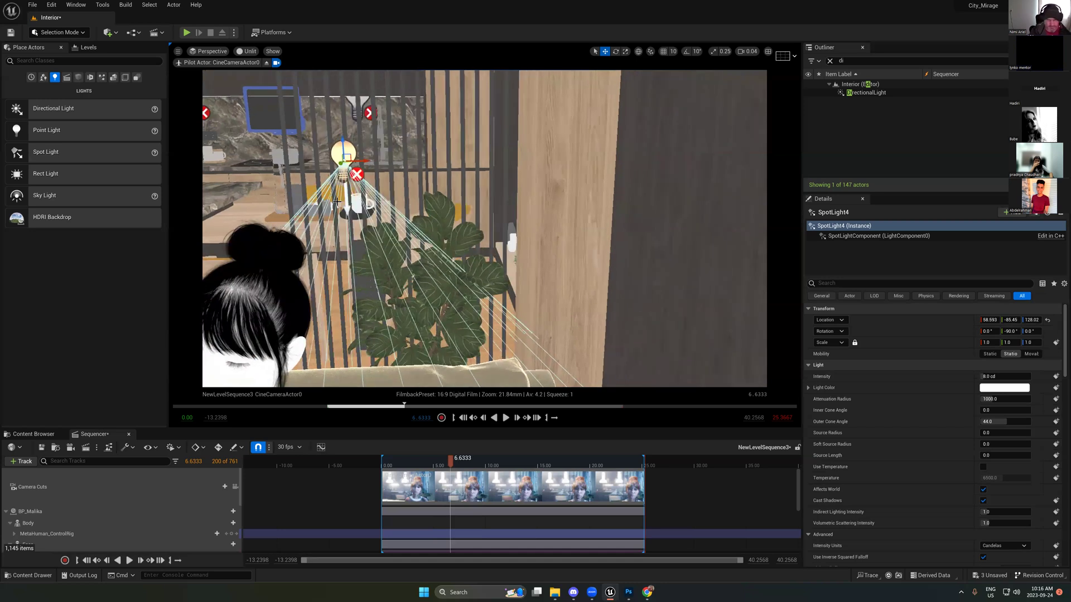
Step: Raise the new spot light above the plant beside the wooden wall, to a location of about 85, -97, 193
left_click_drag(350, 158, 428, 106)
key("ctrl+z")
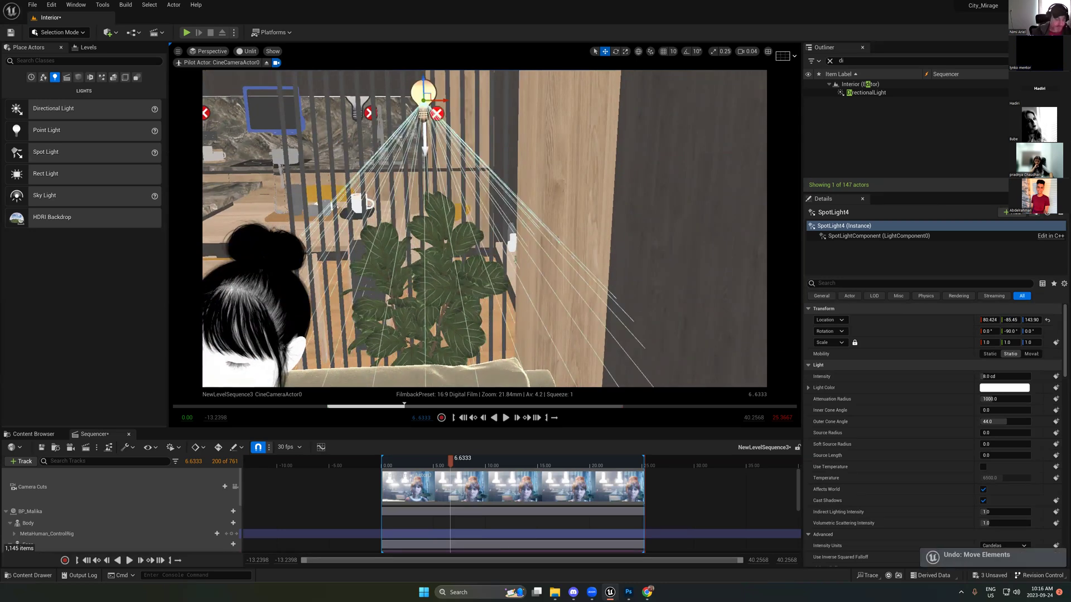
right_click_drag(435, 146, 435, 146)
left_click_drag(435, 146, 438, 119)
right_click_drag(437, 120, 463, 233)
left_click_drag(463, 233, 474, 127)
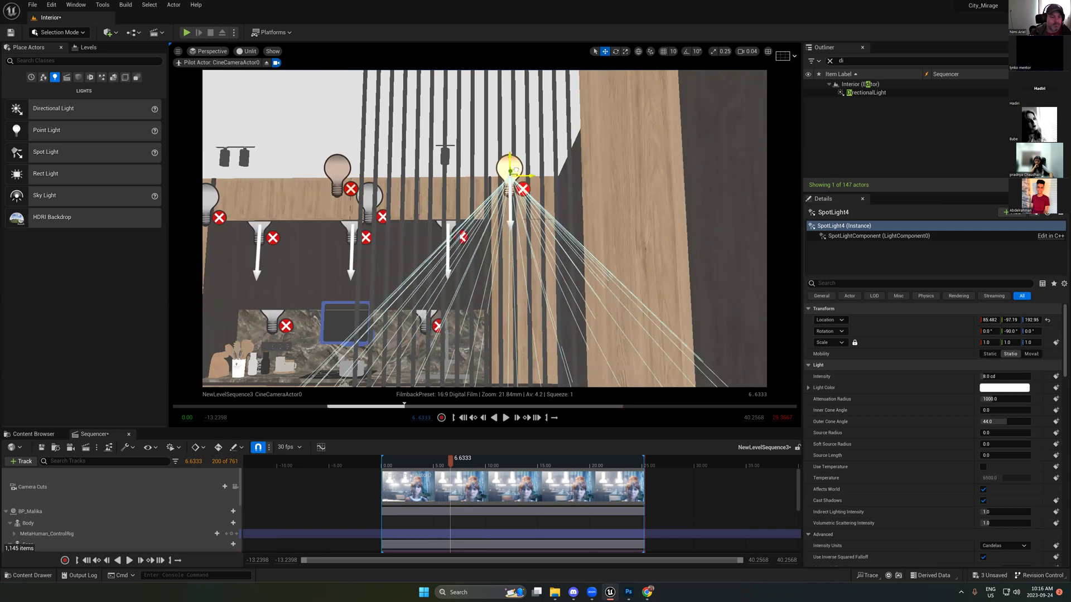
Step: Hide the editor icons in the viewport and return it to Lit shading to check the camera shot
key("g")
left_click(246, 51)
left_click(546, 338)
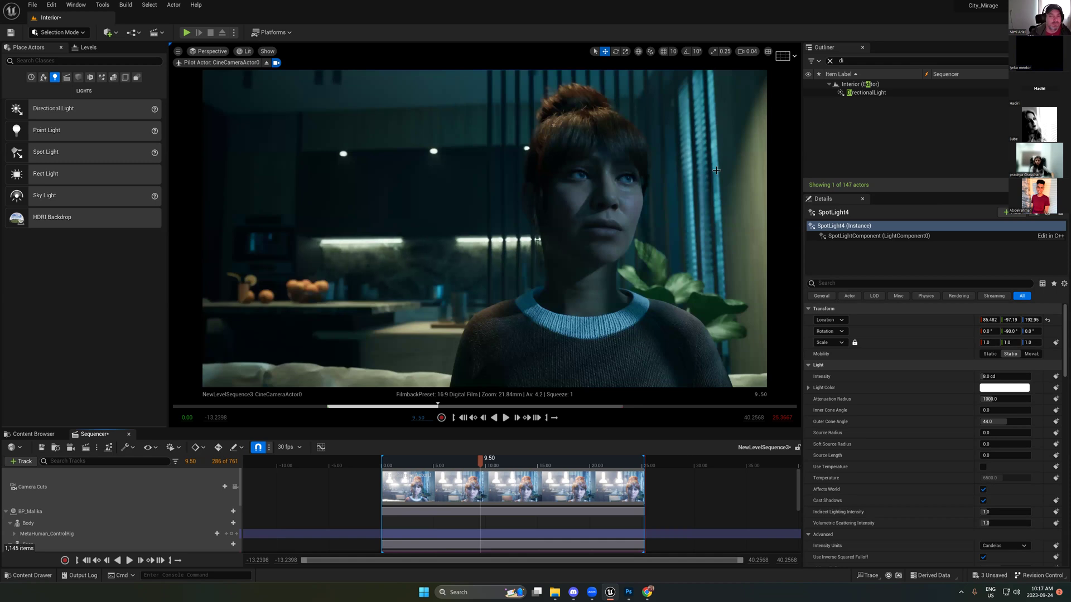
Step: Clear the Outliner search and hide SpotLight4 to compare the shot without it
key("ctrl+f")
left_click(829, 61)
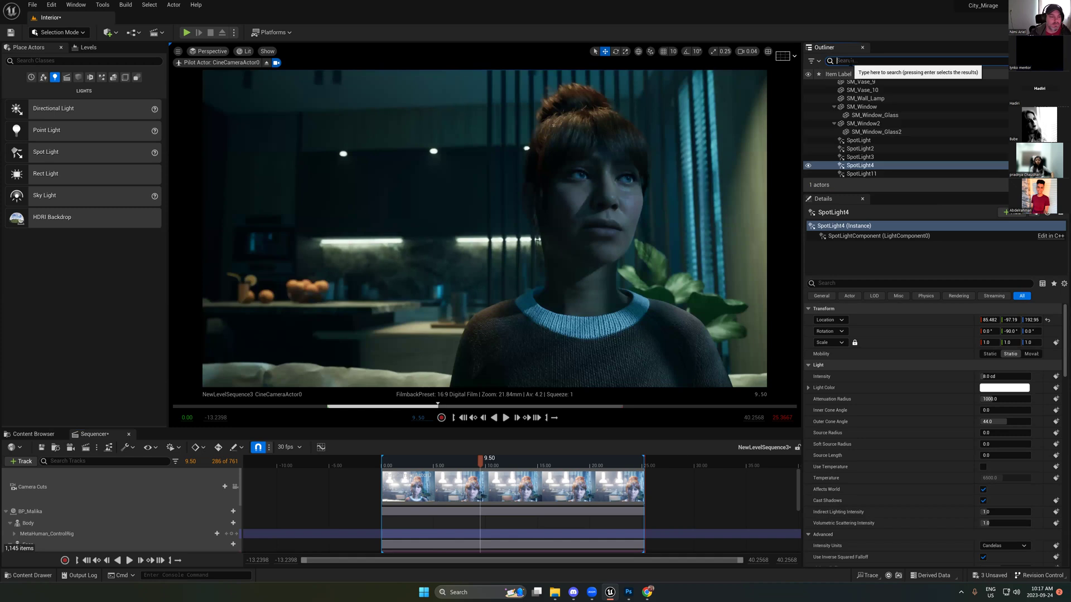
scroll(808, 175, "up", 1)
left_click(808, 174)
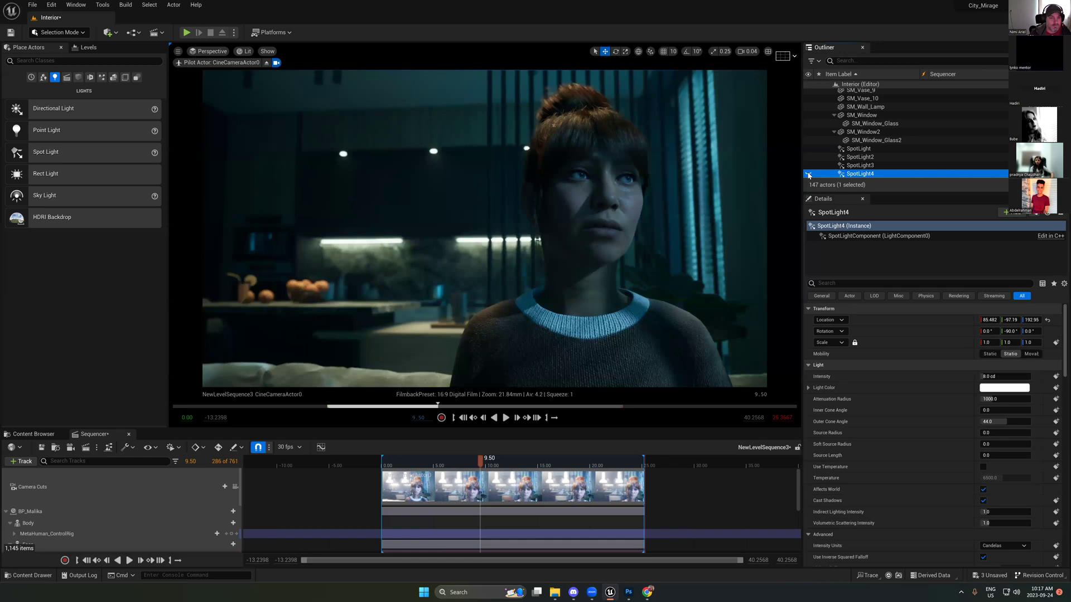
Step: Switch to Chrome, open google.com in a new tab and search for images of "color harmony wheel"
left_click(646, 592)
left_click(313, 7)
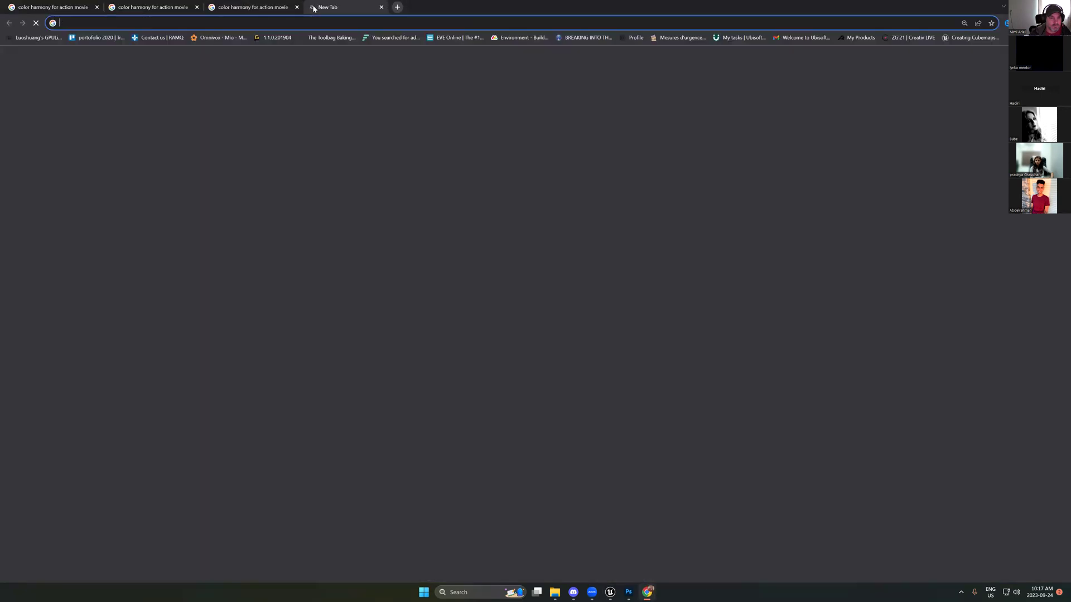
type("google.com")
left_click(79, 42)
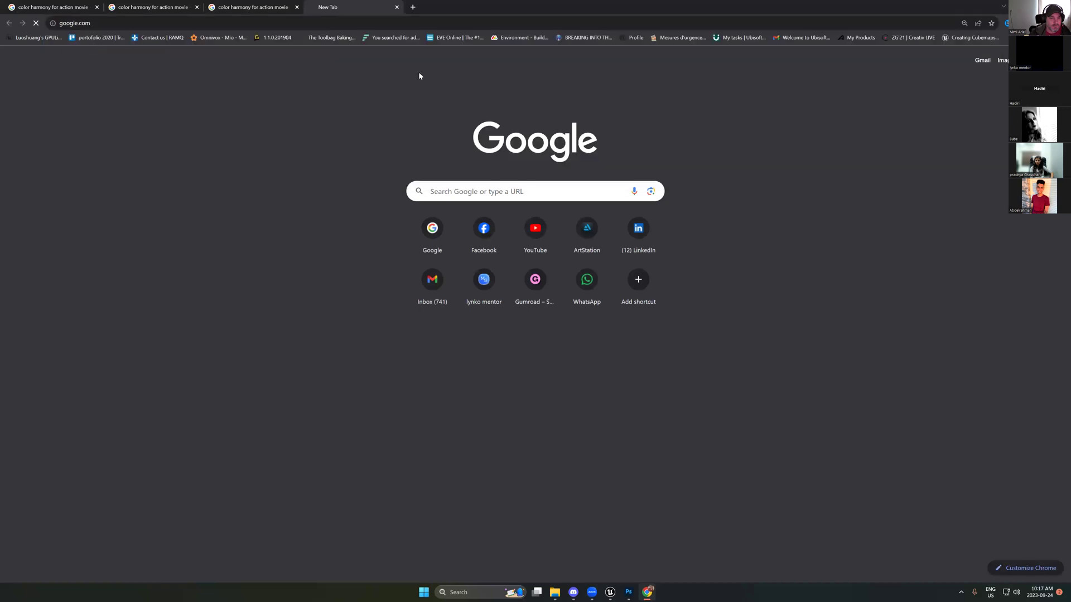
type("color")
key("Down")
key("Down")
key("Return")
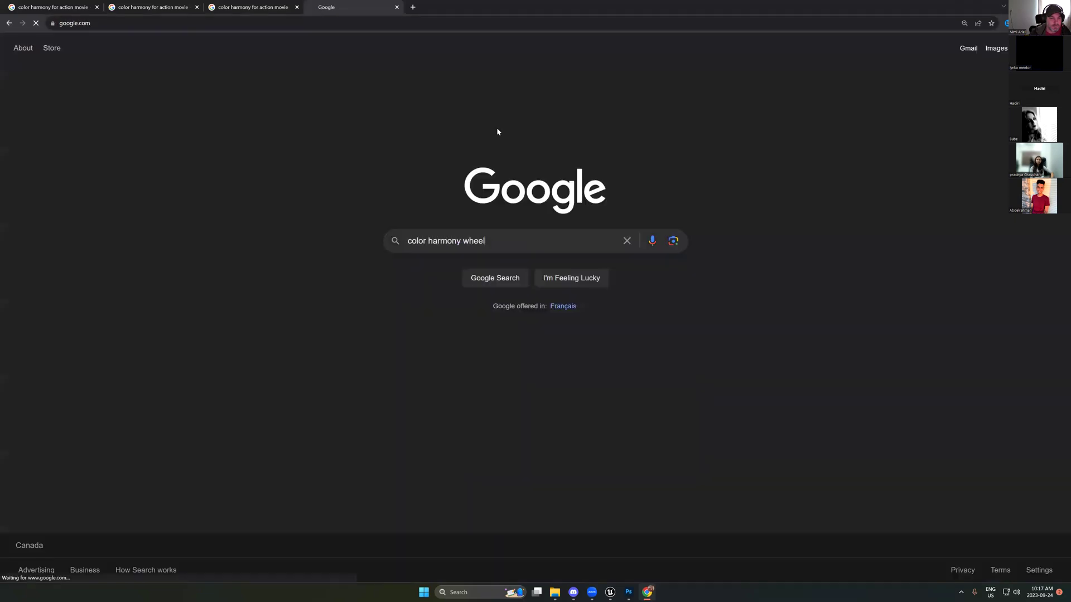
left_click(129, 88)
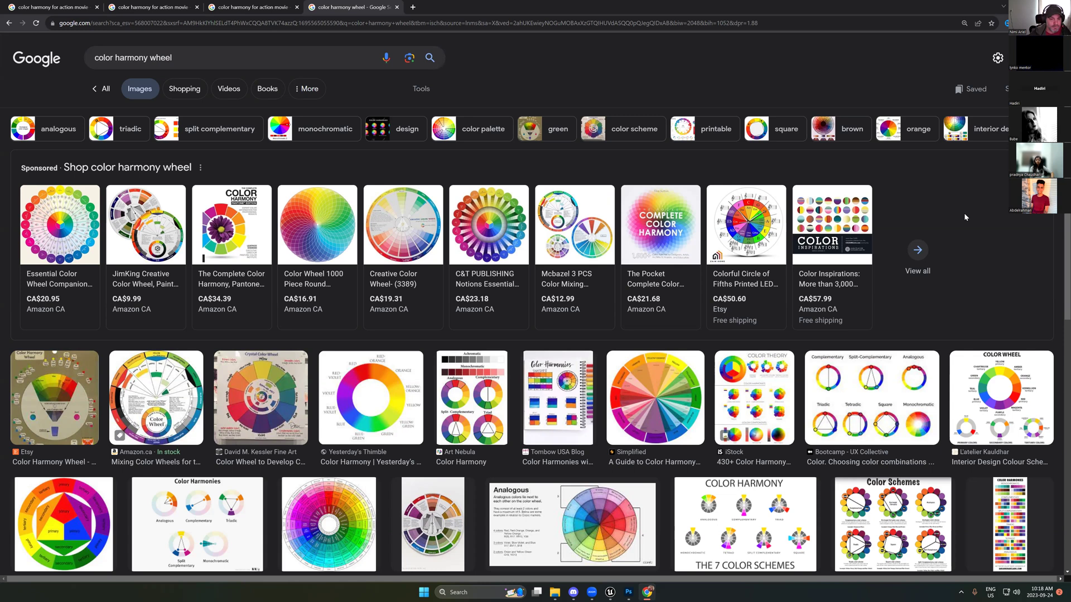
Step: Open a blank browser tab, then open the Introduction to Lighting Fundamentals presentation from the Lighting Course folder and minimize that folder's window
left_click(412, 7)
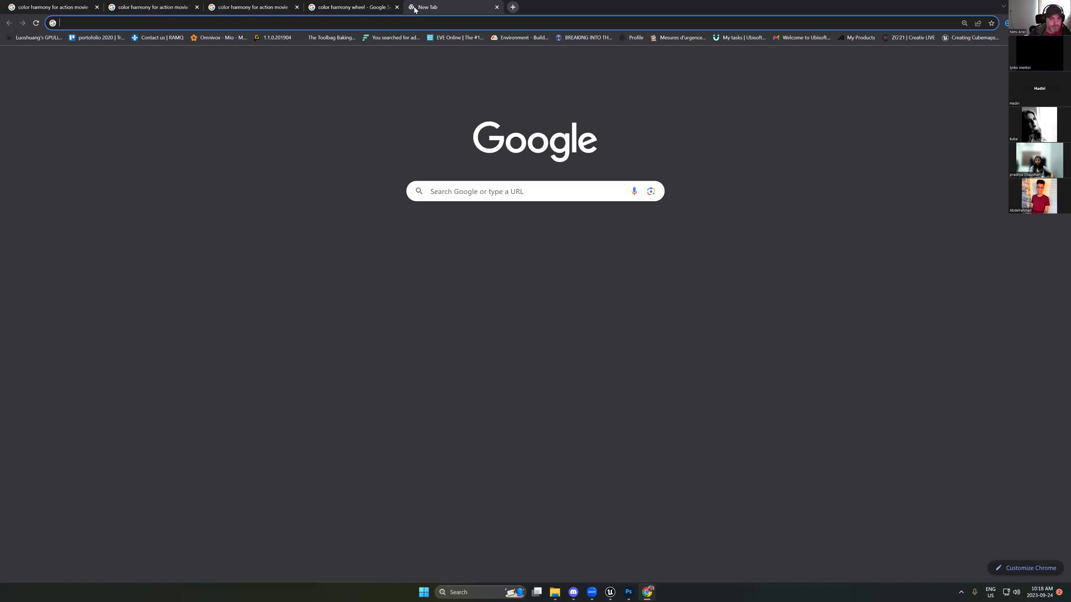
mouse_move(555, 592)
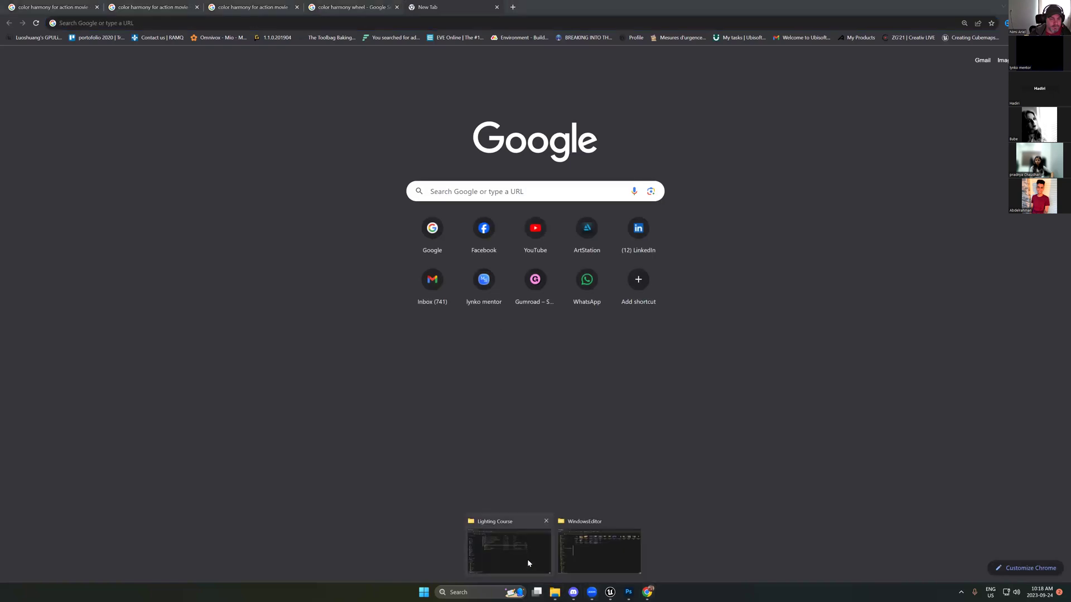
left_click(527, 559)
left_click(312, 265)
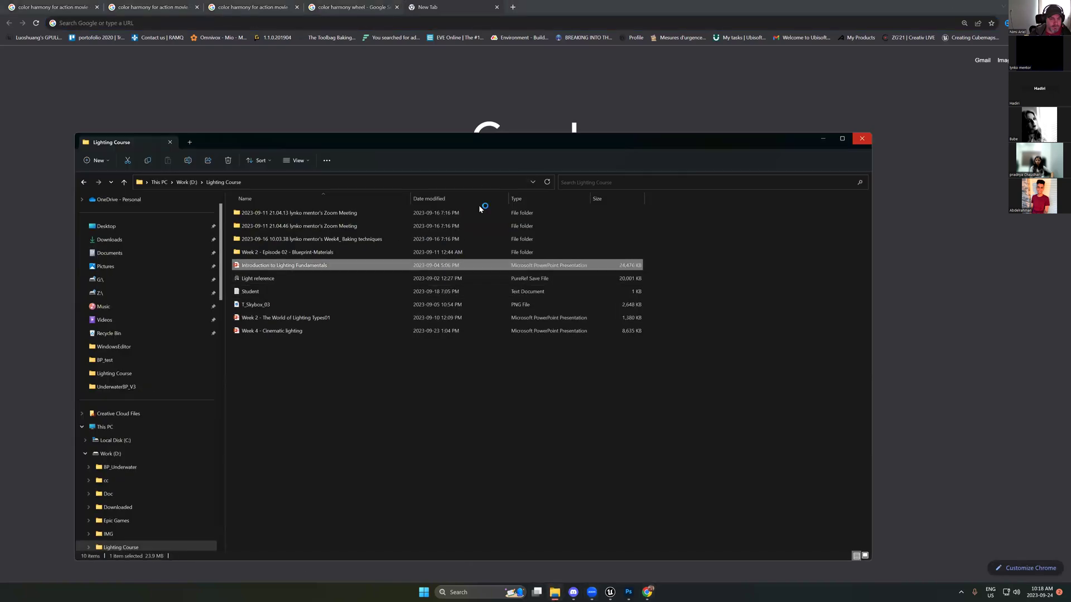
left_click(823, 139)
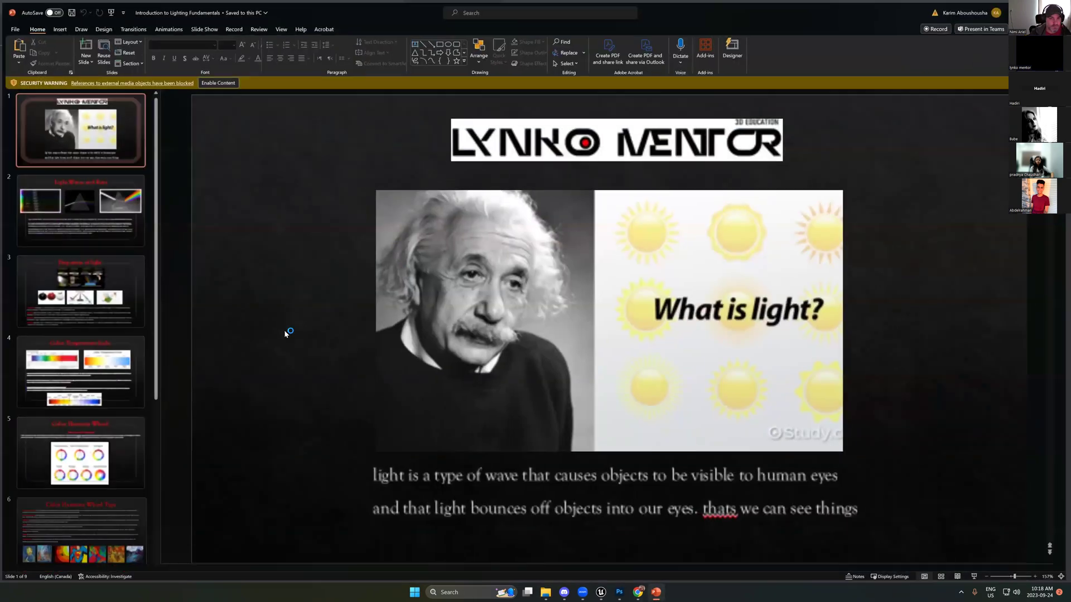
Step: Go through the presentation's final slides back to slide 7, "Storytelling By Lighting"
scroll(104, 443, "down", 3)
scroll(104, 443, "down", 1)
left_click(80, 522)
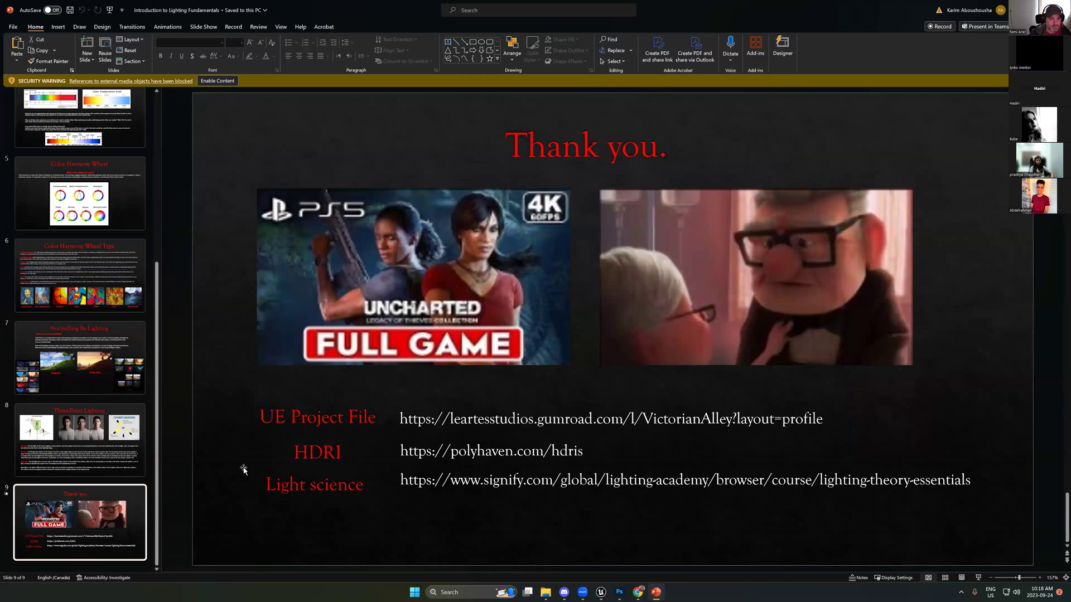
key("Up")
key("Down")
key("Up")
key("Up")
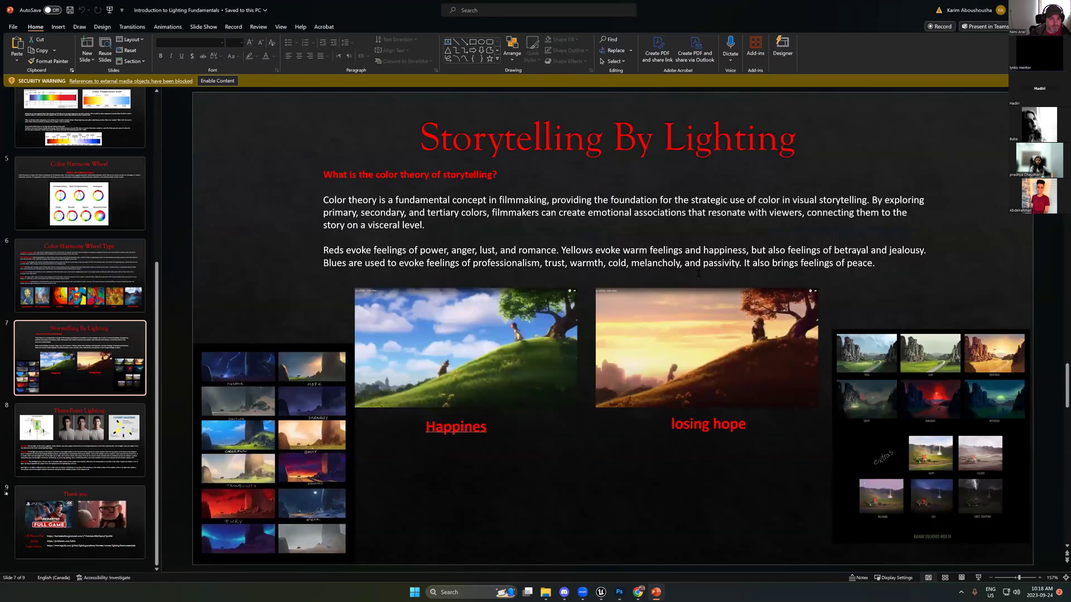
Step: Examine the colour theory text and compare the colours of the "Happines" and "losing hope" pictures on the slide
left_click(473, 341)
left_click(339, 296)
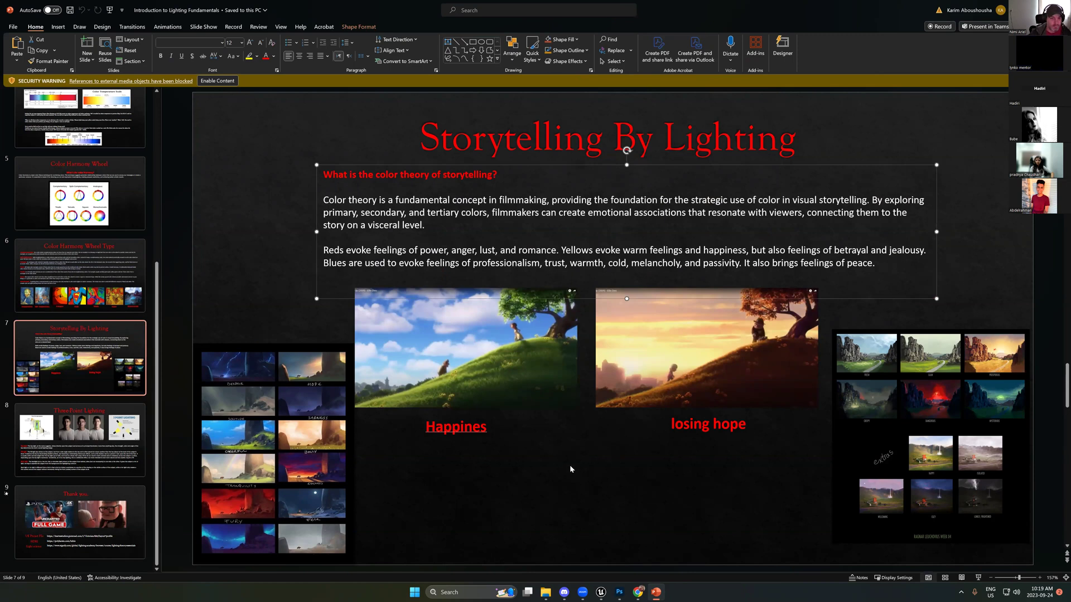
left_click(492, 331)
key("Tab")
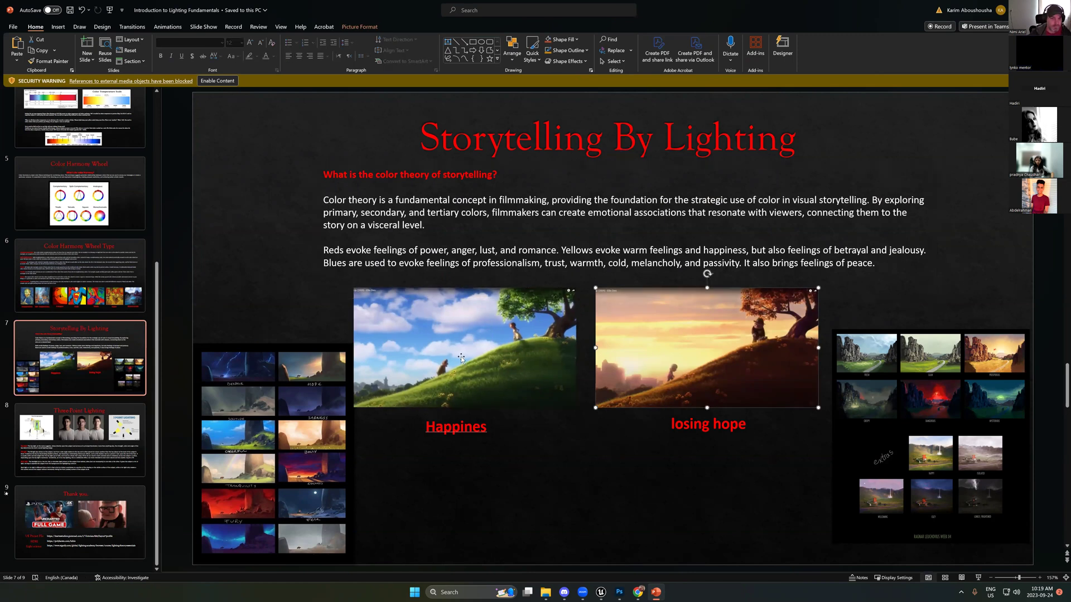
left_click(617, 450)
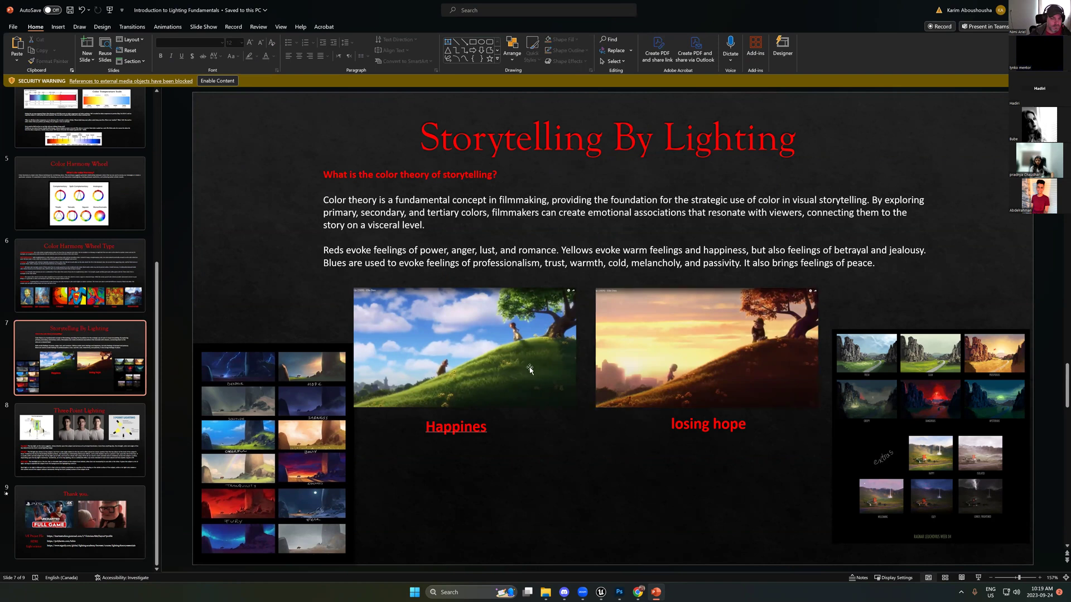
left_click(704, 345)
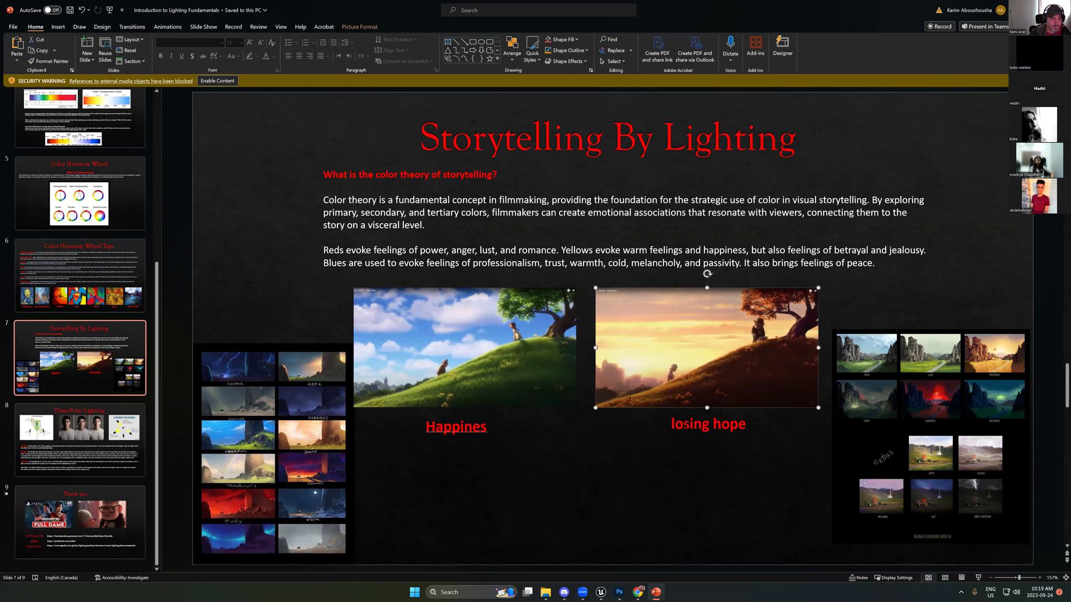
left_click(659, 431)
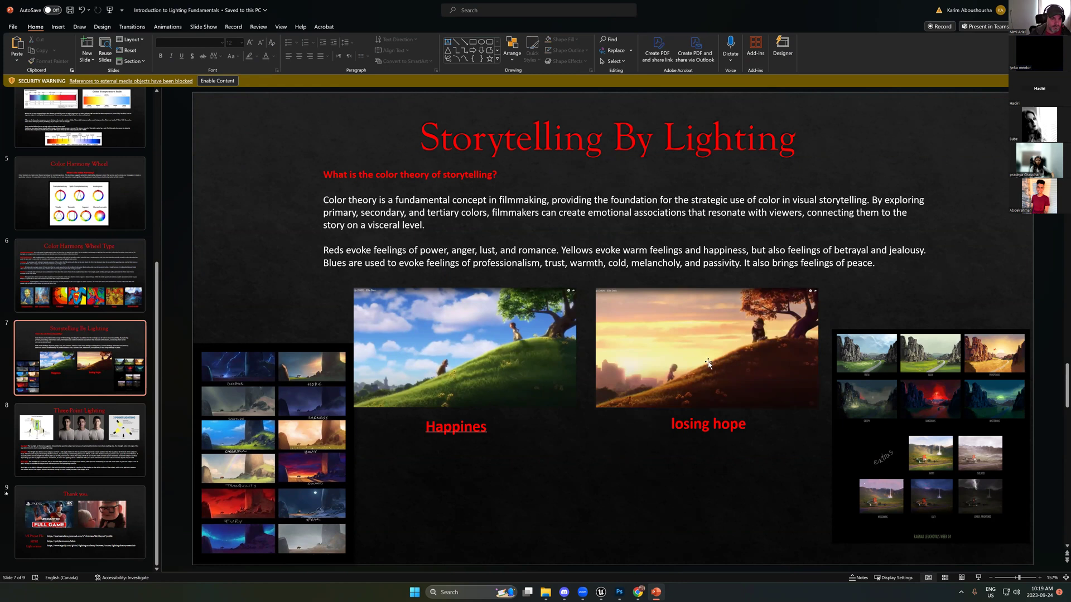
left_click(492, 362)
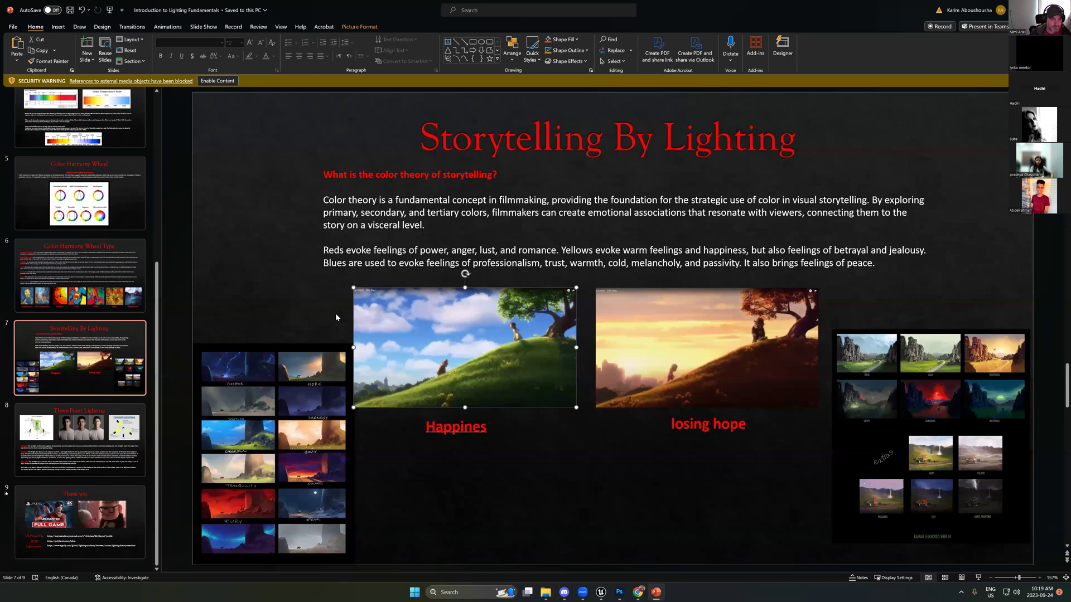
Step: Return to the colour harmony wheel images in Chrome and enlarge the wheels from Yesterday's Thimble and Simplified
left_click(637, 591)
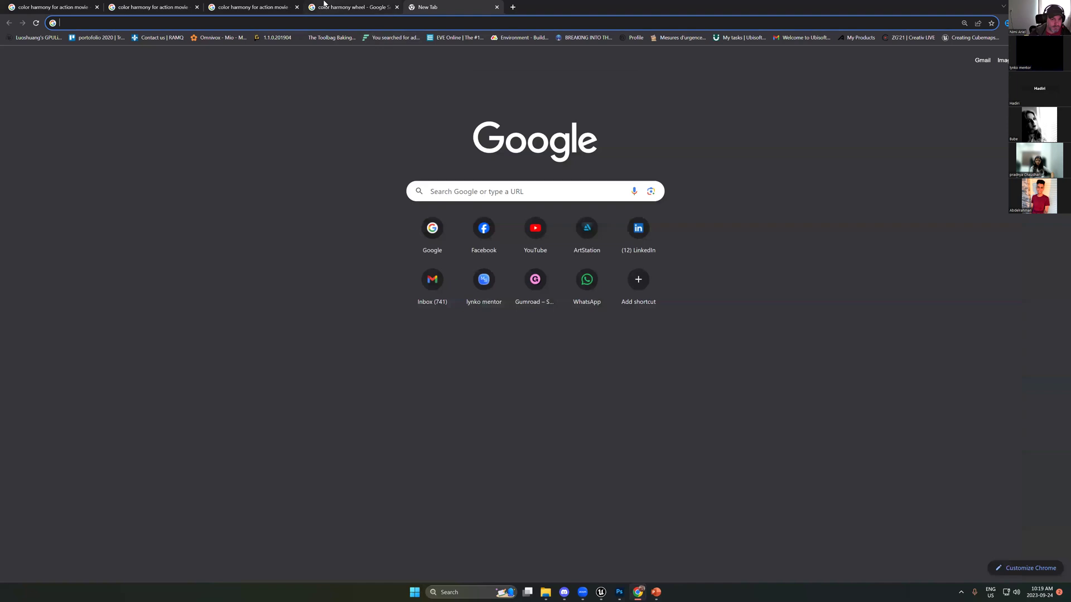
left_click(324, 4)
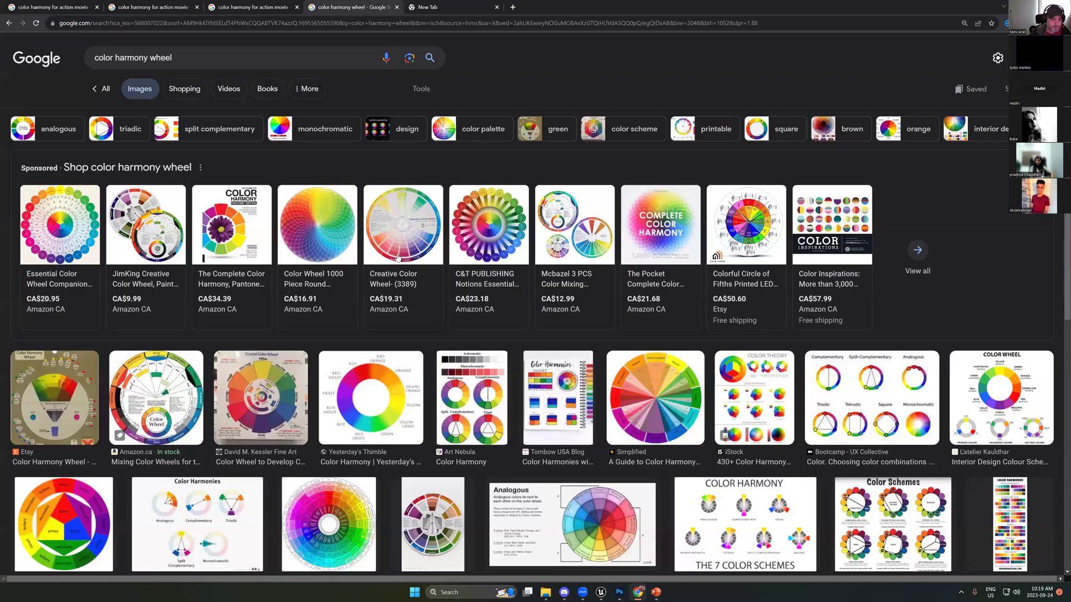
left_click(372, 393)
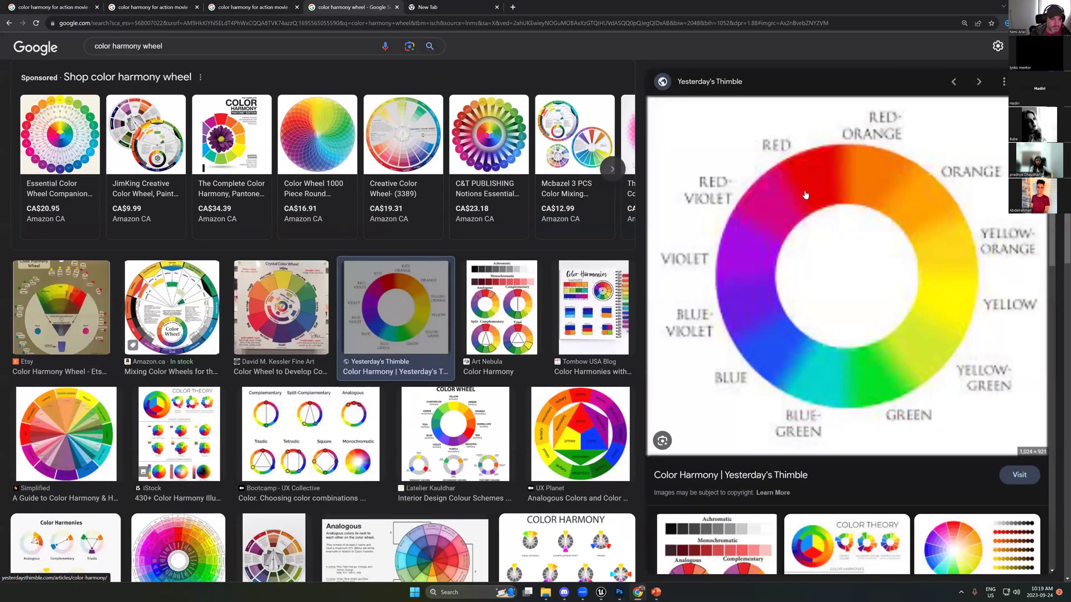
scroll(168, 358, "down", 3)
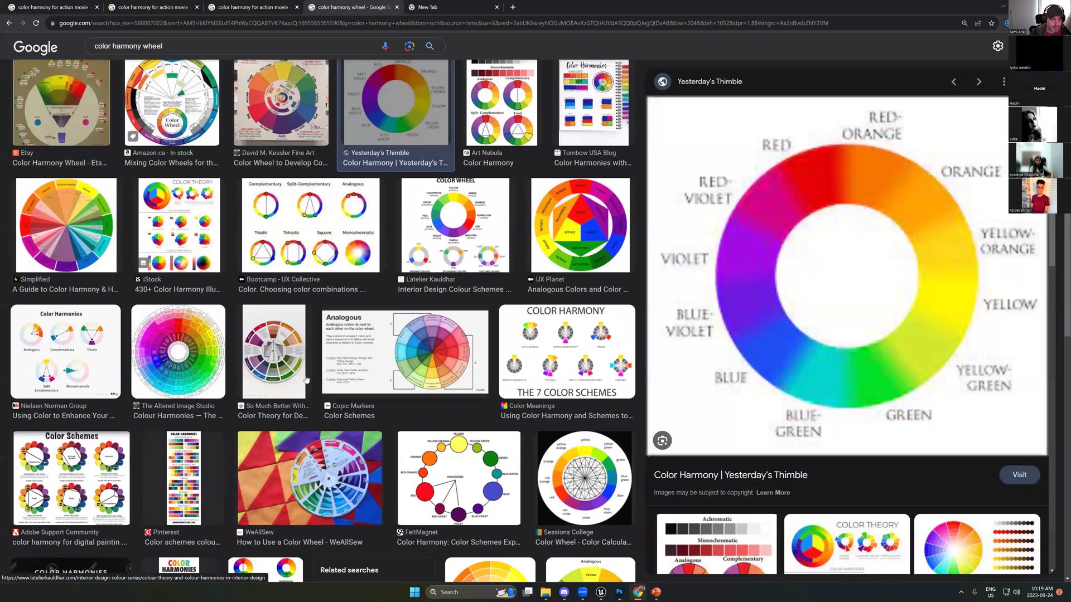
left_click(168, 358)
left_click(66, 226)
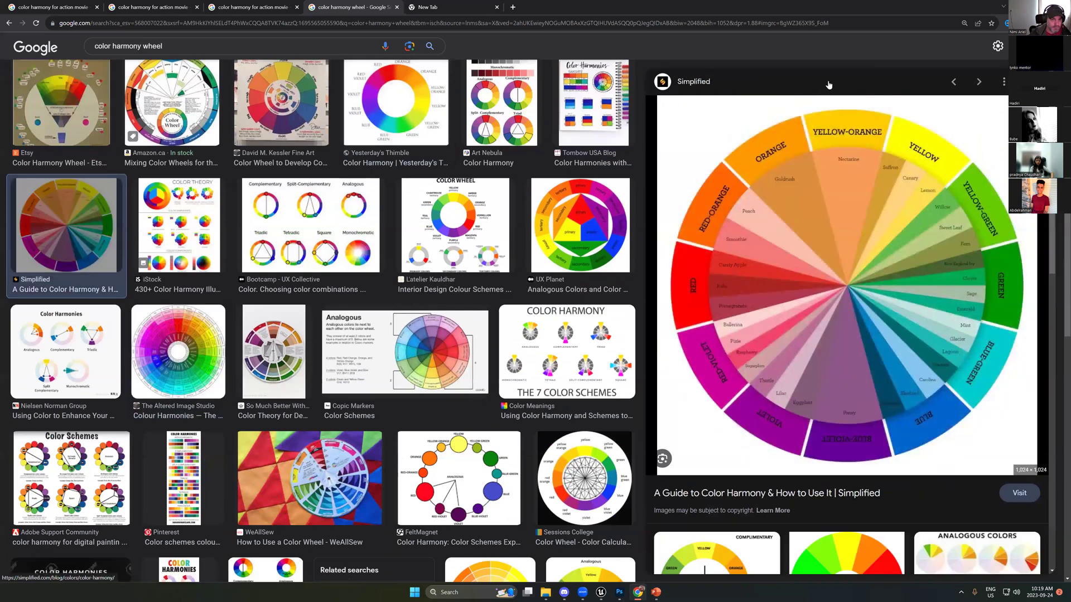
Step: Return to the movie colour palette references and enlarge the Matrix still with the woman in red to examine its palette
left_click(256, 7)
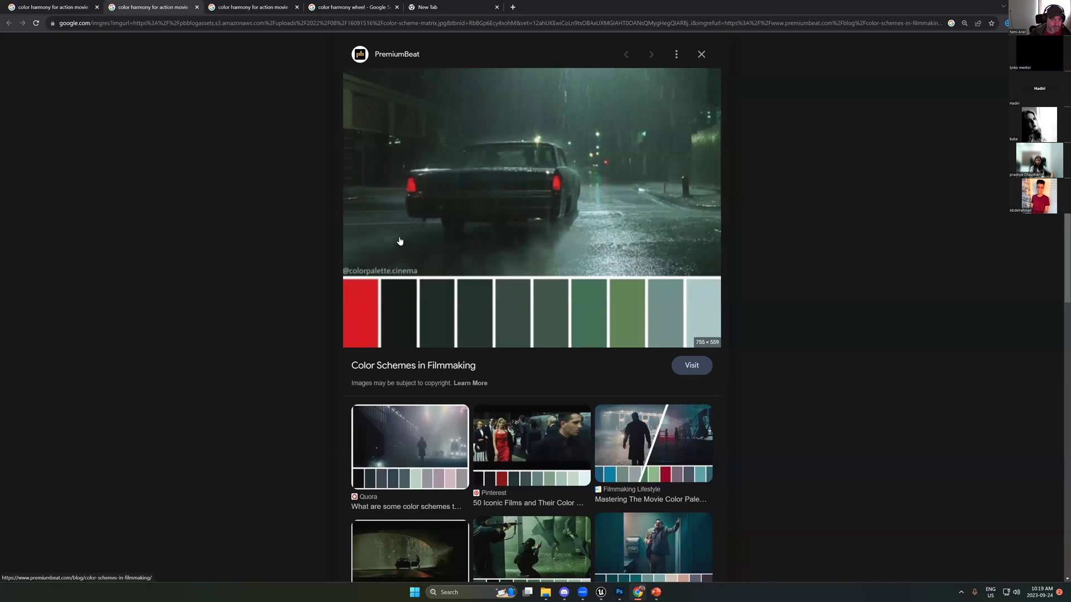
scroll(511, 303, "down", 2)
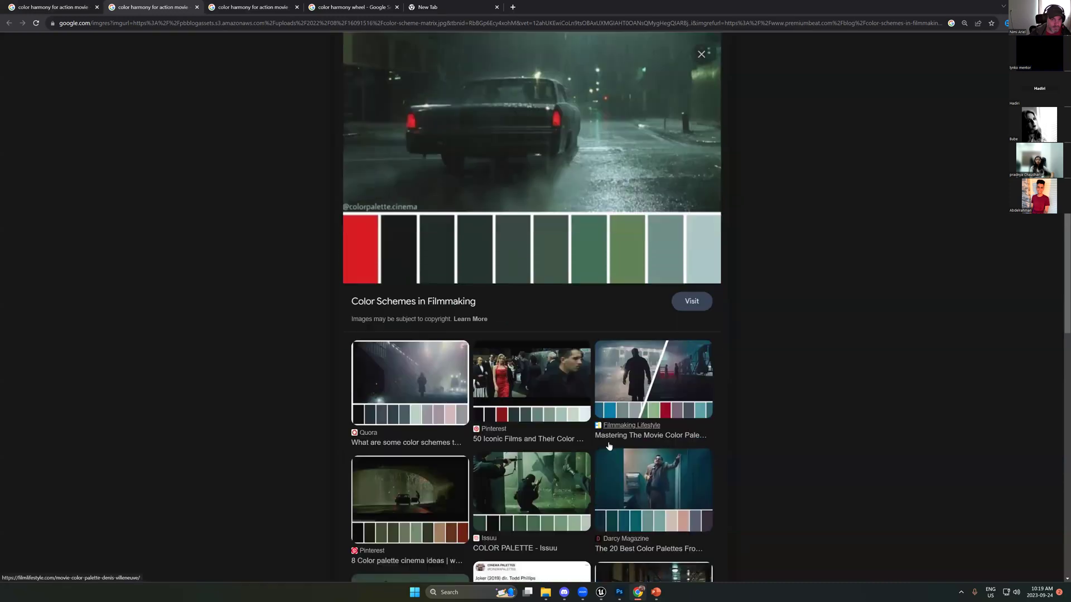
left_click(511, 302)
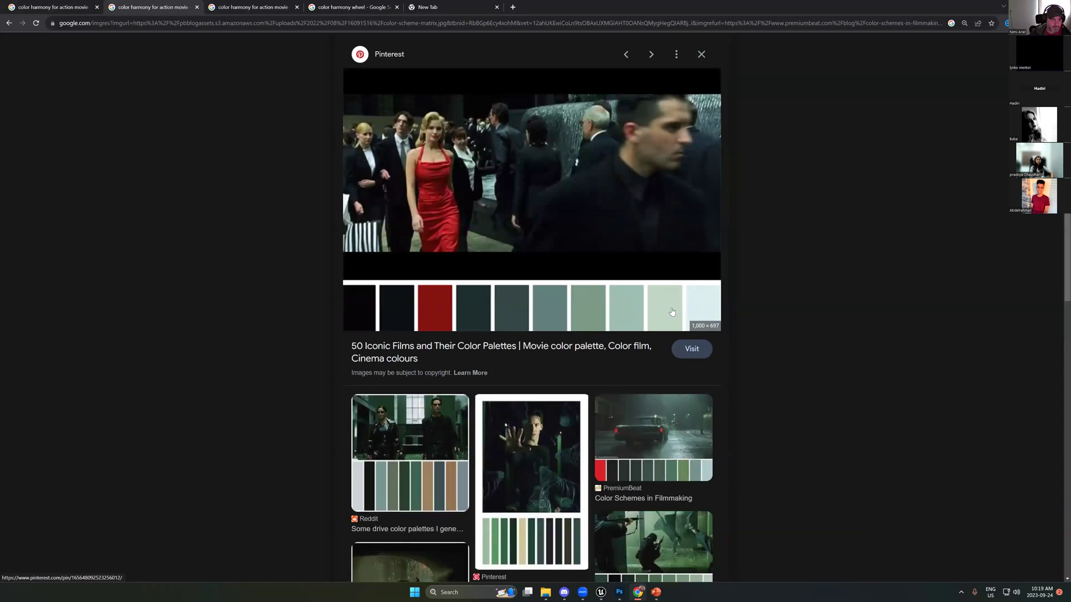
scroll(681, 319, "down", 4)
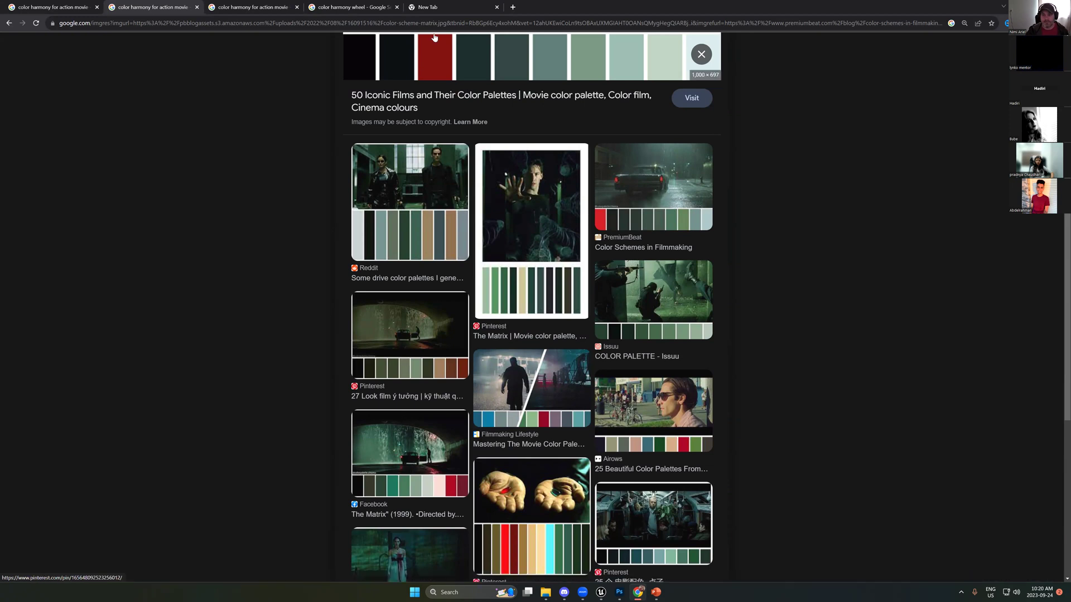
Step: Open Google in the empty browser tab and search for "adobe color index"
left_click(426, 6)
type("h")
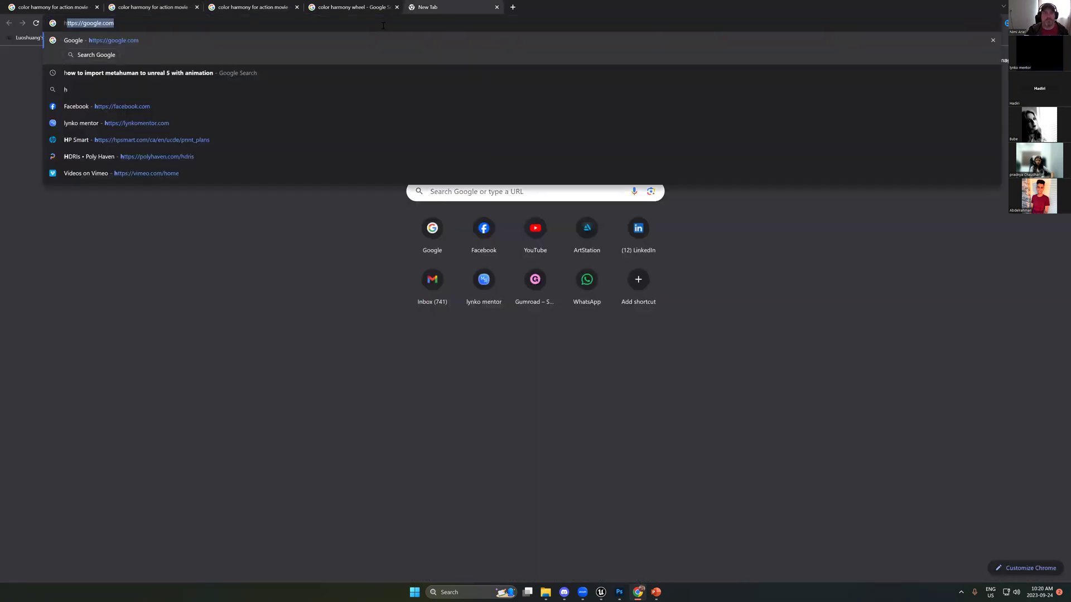
key("Return")
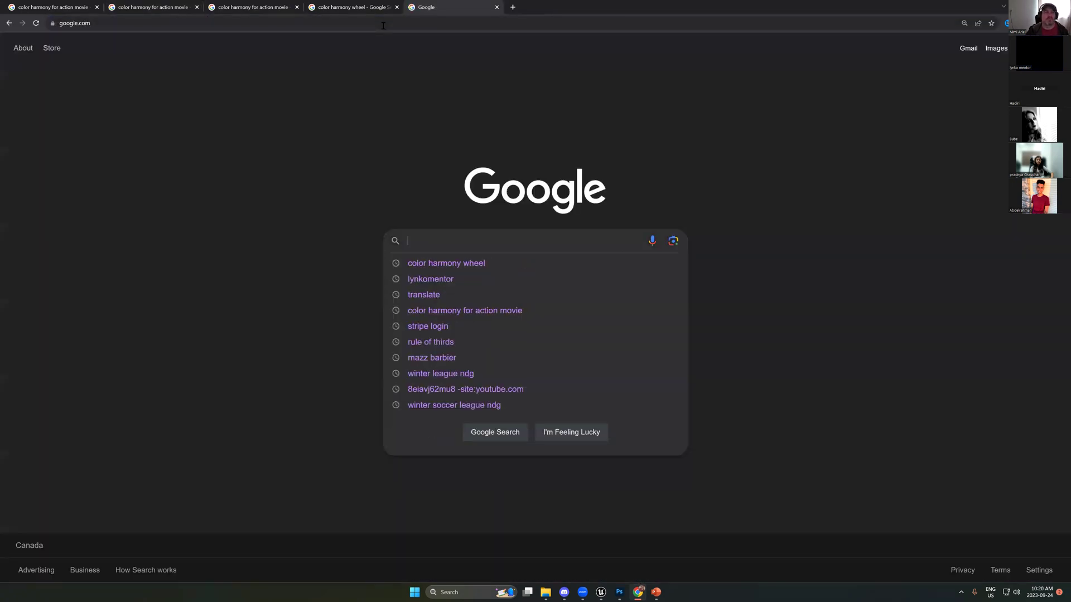
type("adobe")
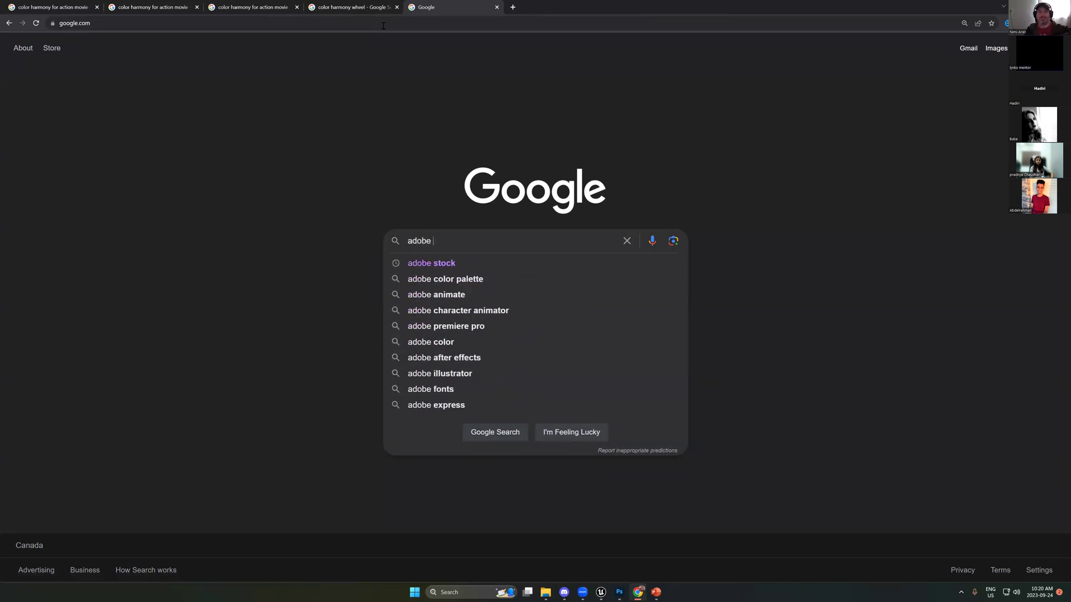
type(" color ")
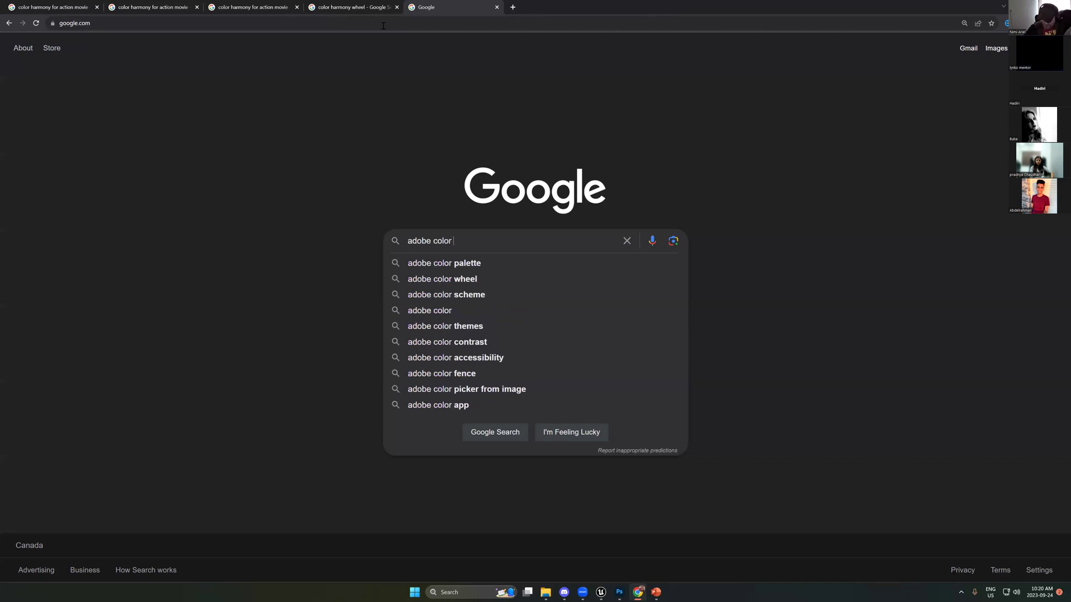
type("index")
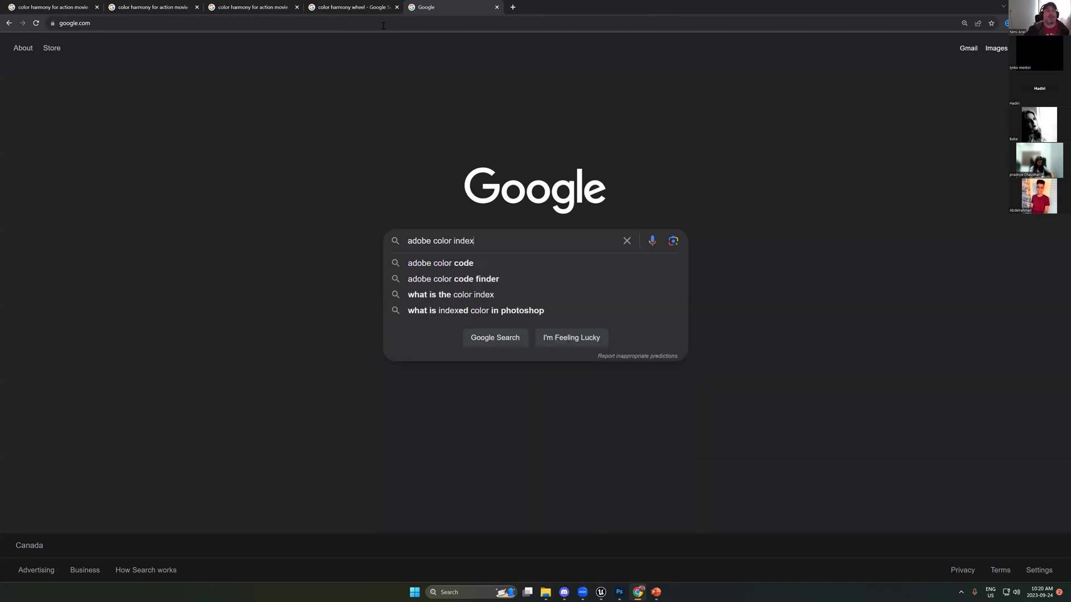
key("Return")
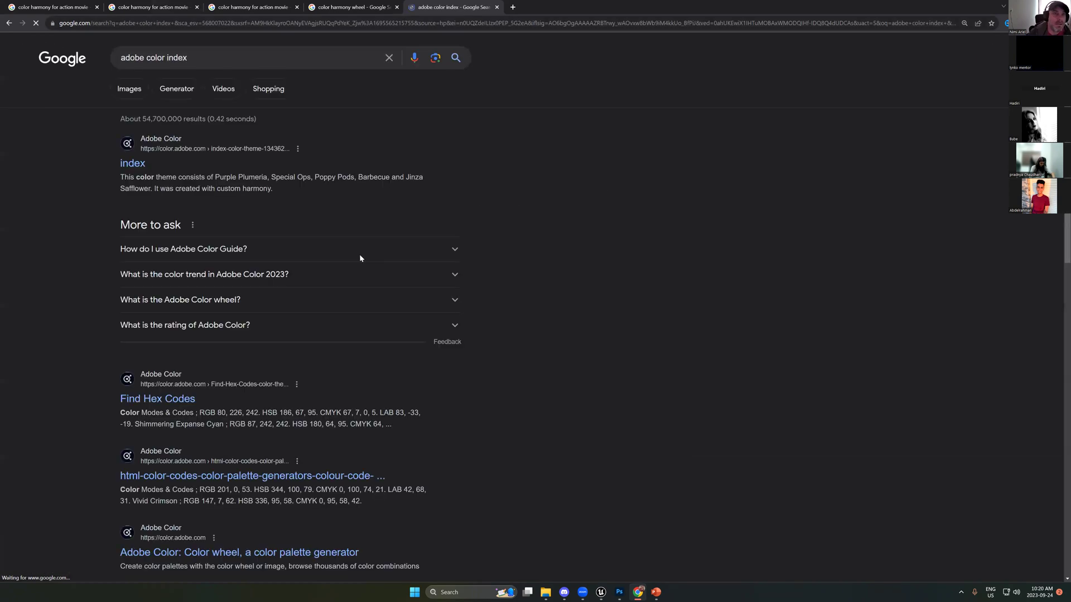
Step: Switch to Photoshop and delete Layer 2, the colour swatch rectangles, from HighresScreenshot00018.png
left_click(618, 592)
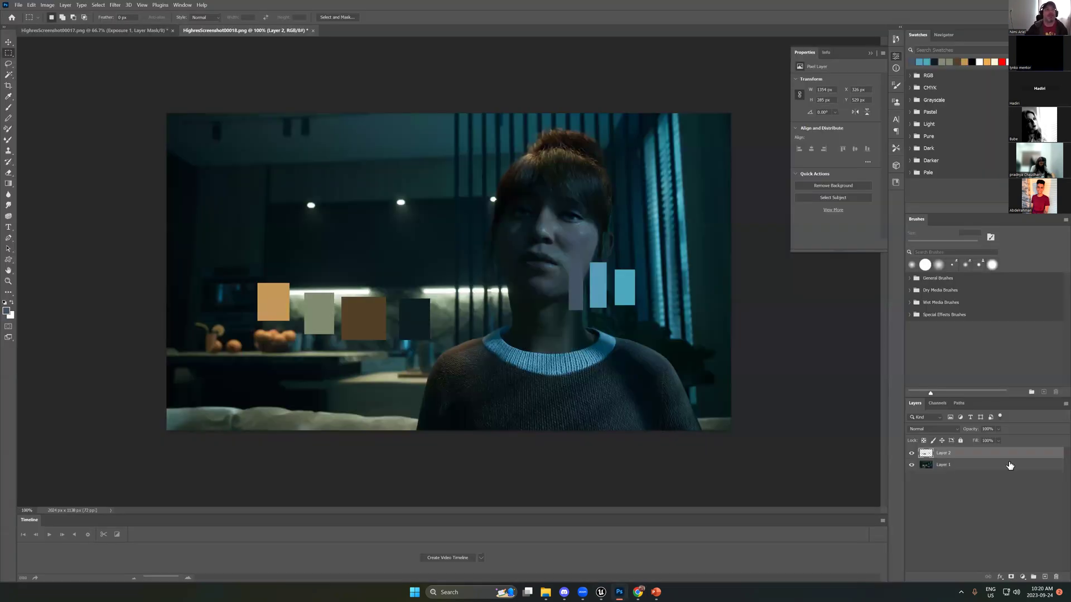
right_click(586, 338)
left_click(607, 360)
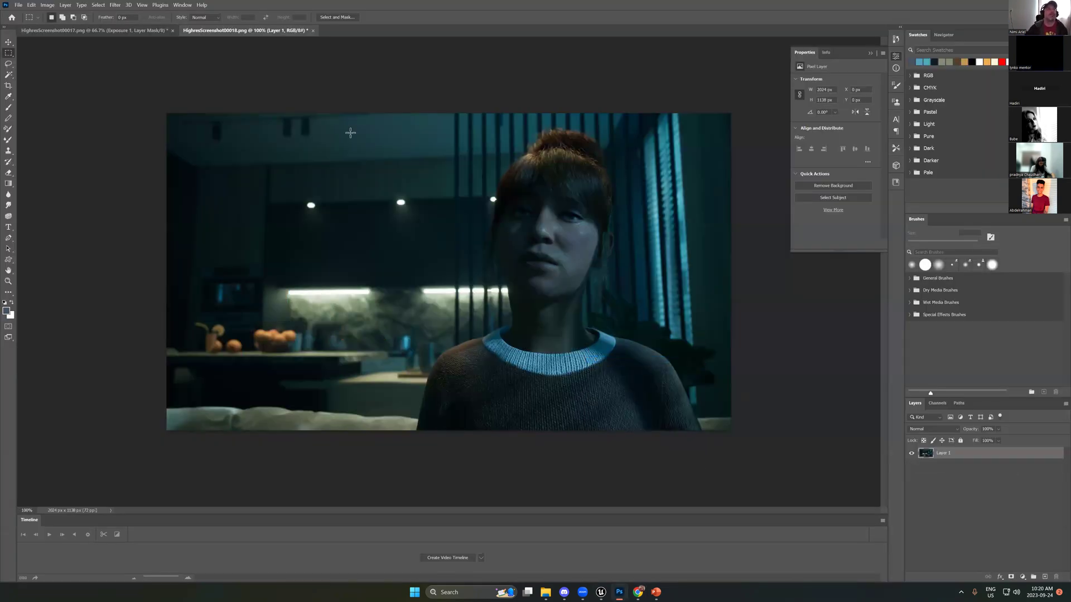
left_click(116, 6)
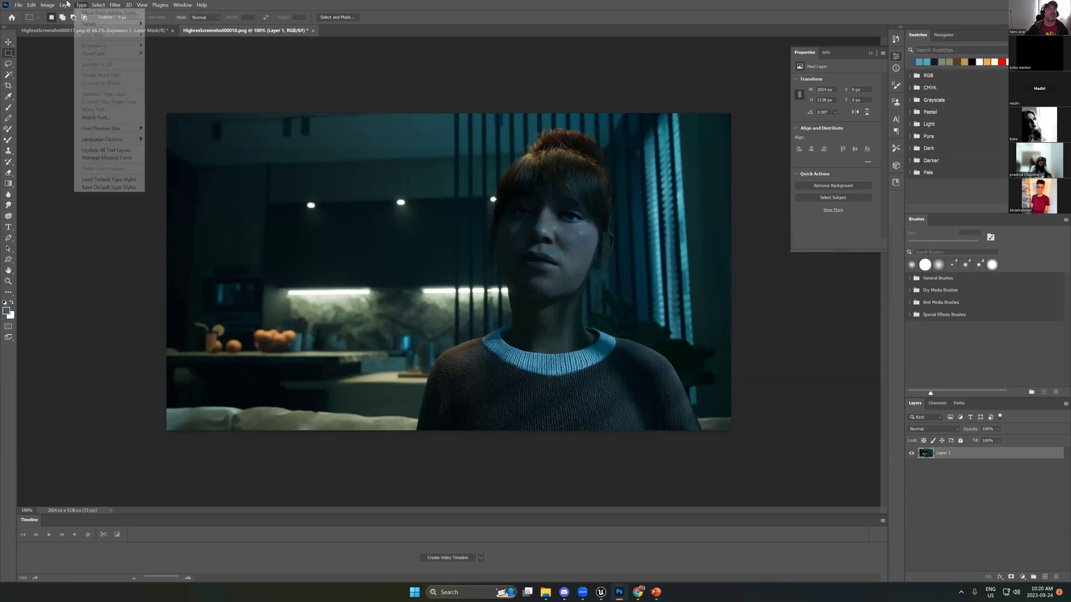
mouse_move(47, 5)
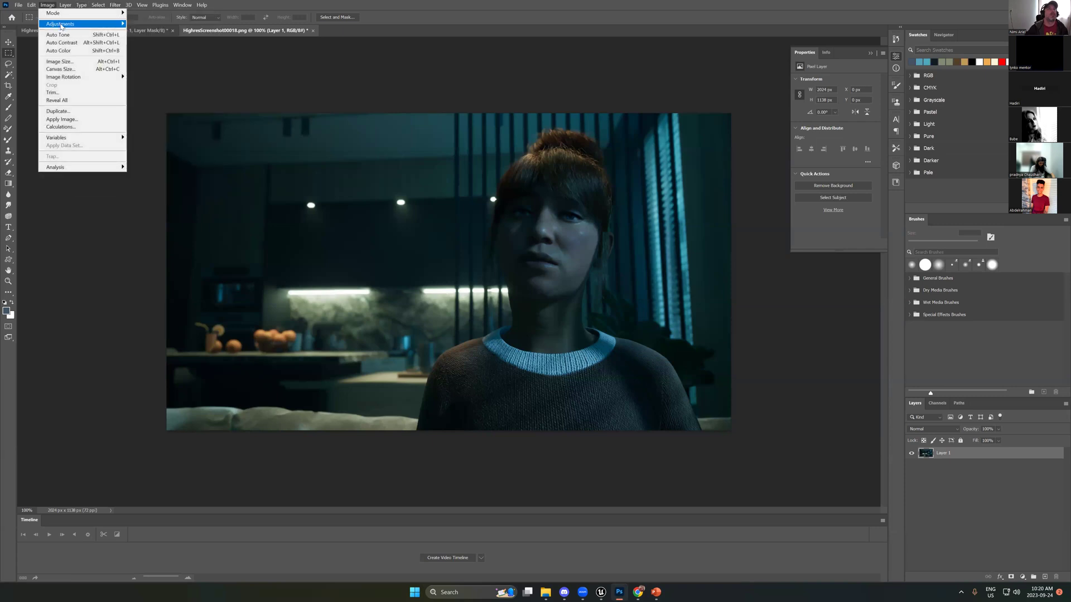
mouse_move(84, 13)
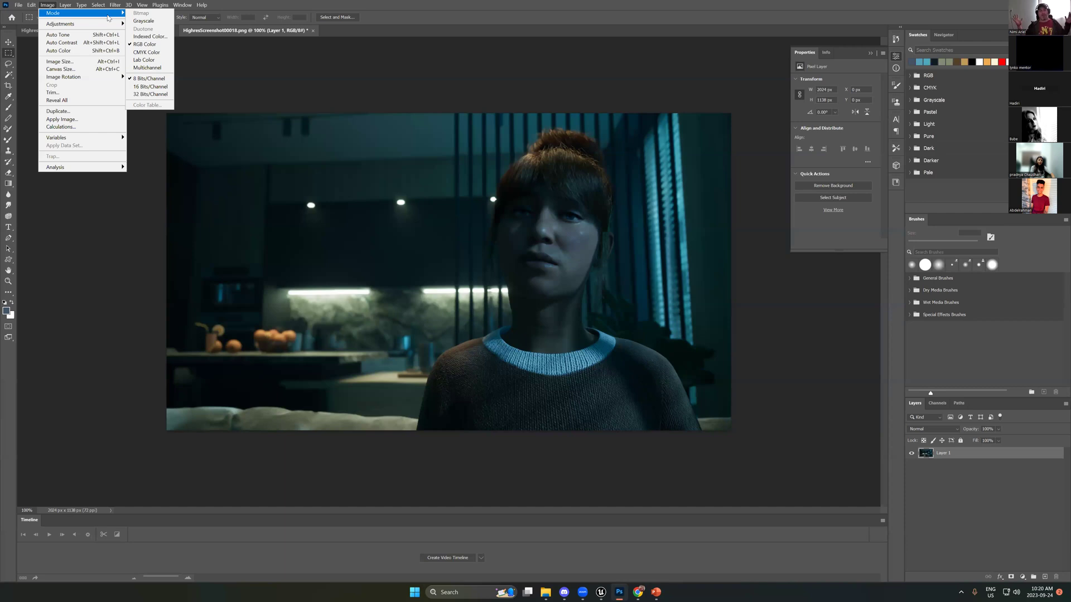
left_click(350, 241)
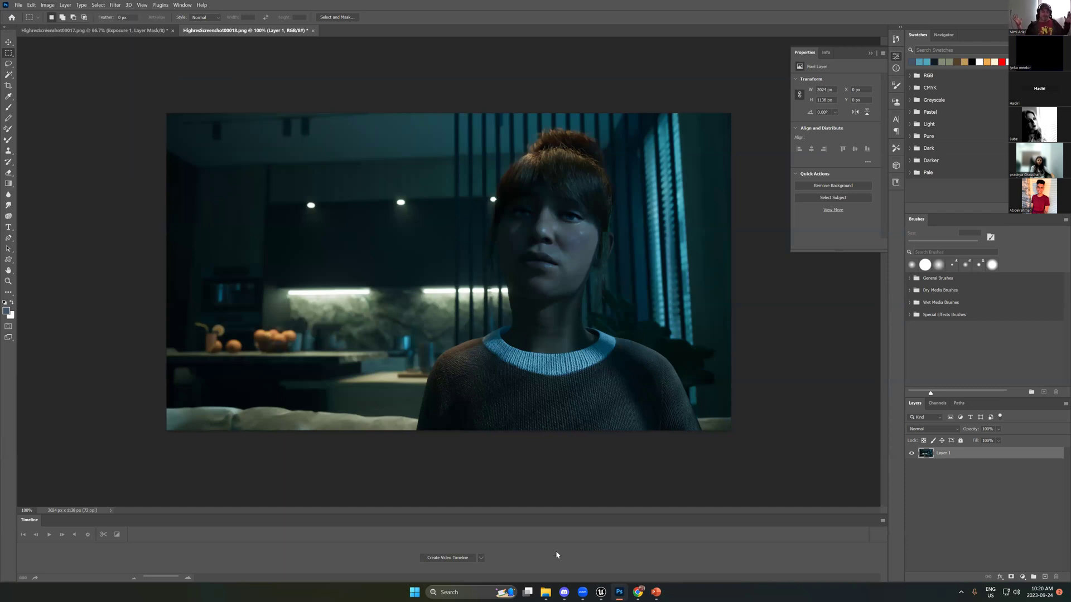
Step: Return to Chrome and search Google for "adobe color palette export" instead
left_click(639, 592)
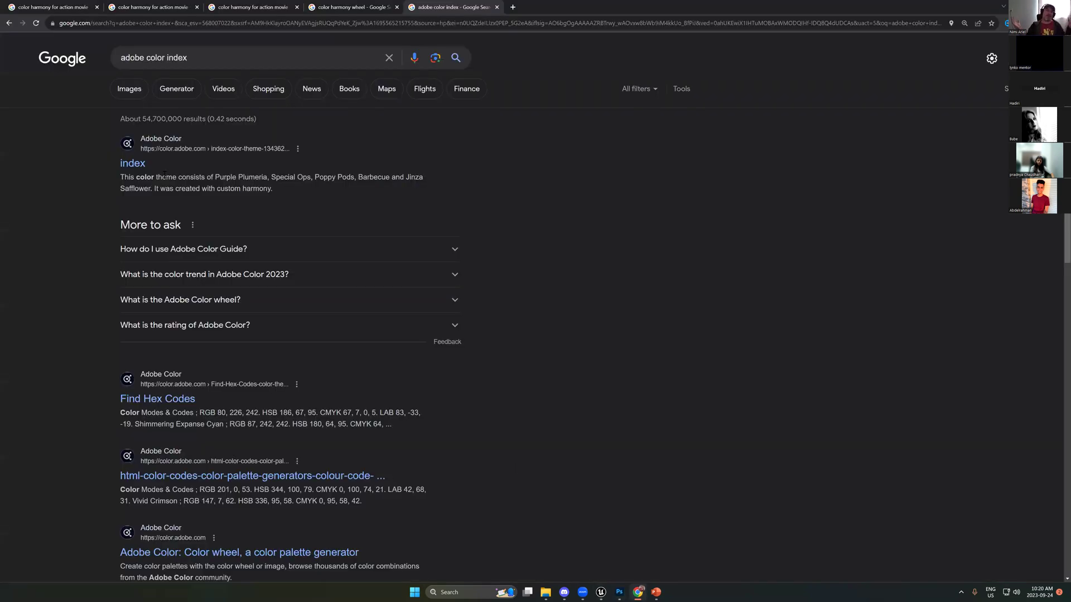
key("BackSpace")
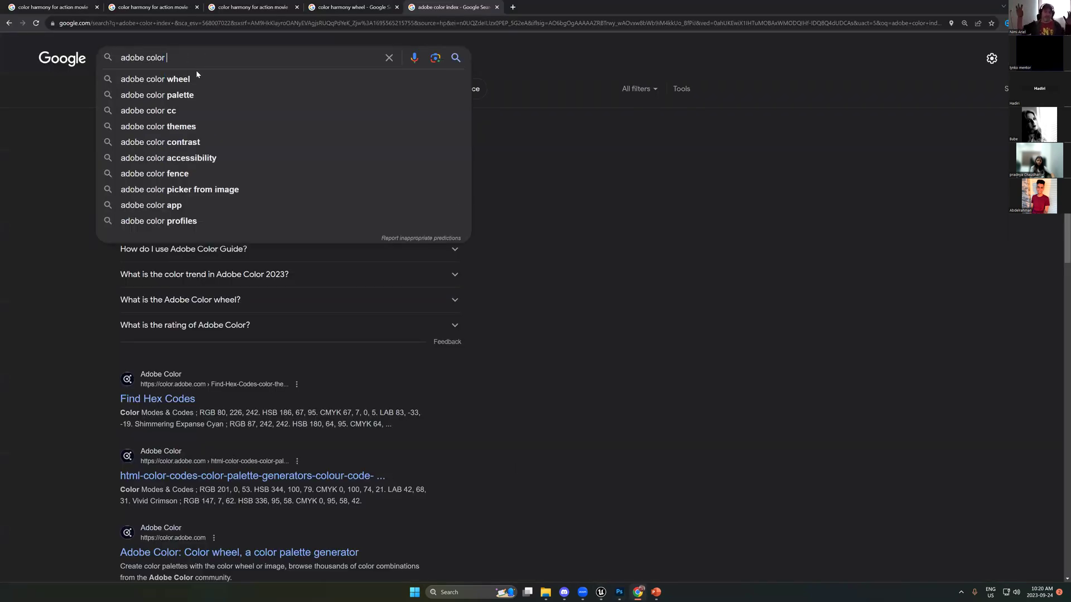
type("palette ex")
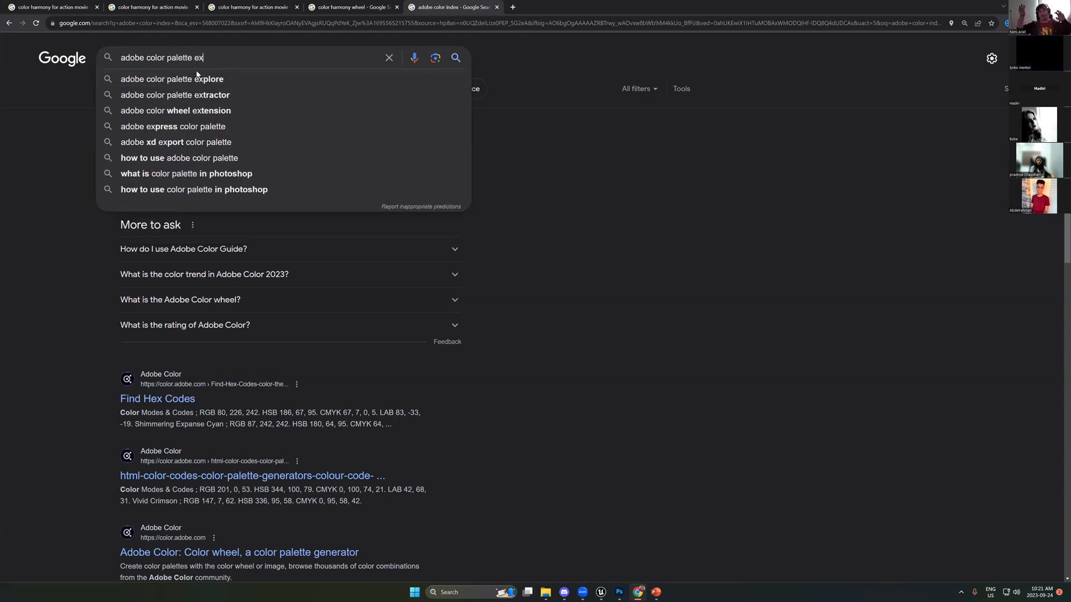
type("port")
key("Return")
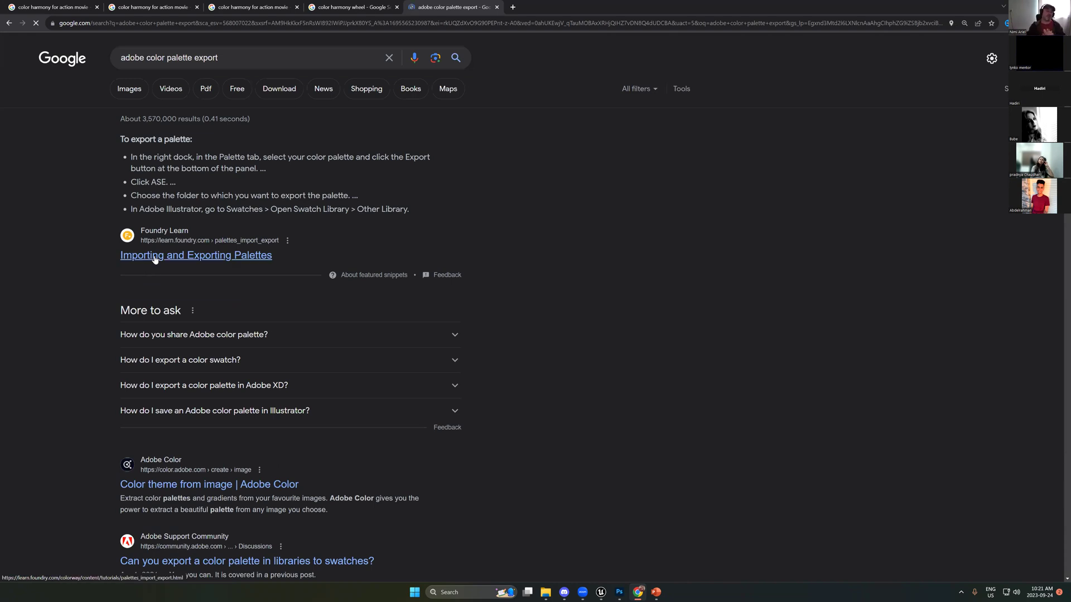
Step: Open the "Color theme from image | Adobe Color" result in a new tab and launch Adobe Recolor from the What's New notice
middle_click(160, 485)
scroll(202, 412, "down", 1)
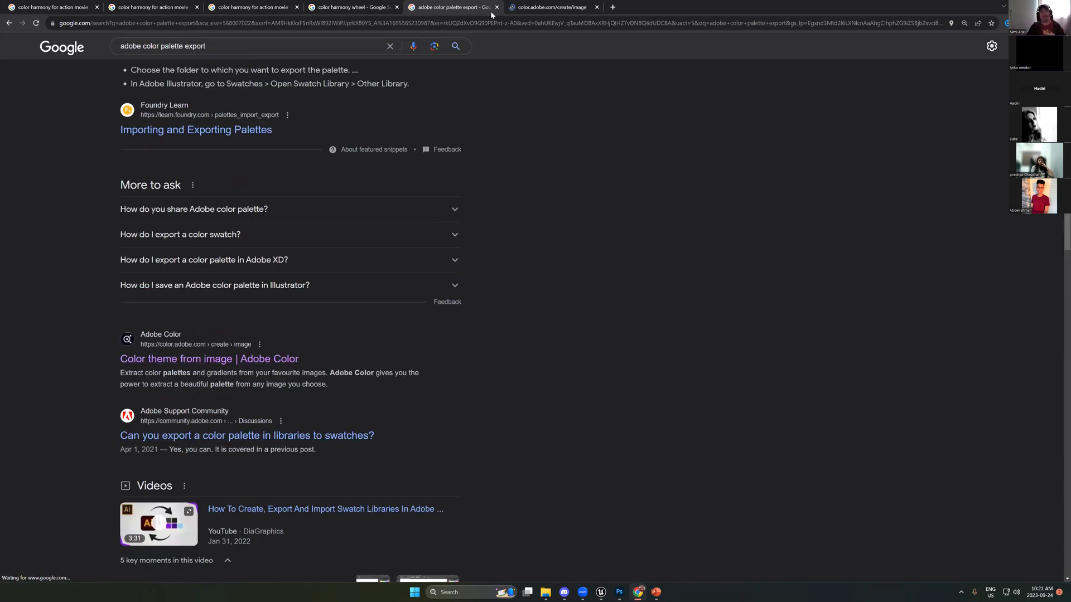
left_click(527, 4)
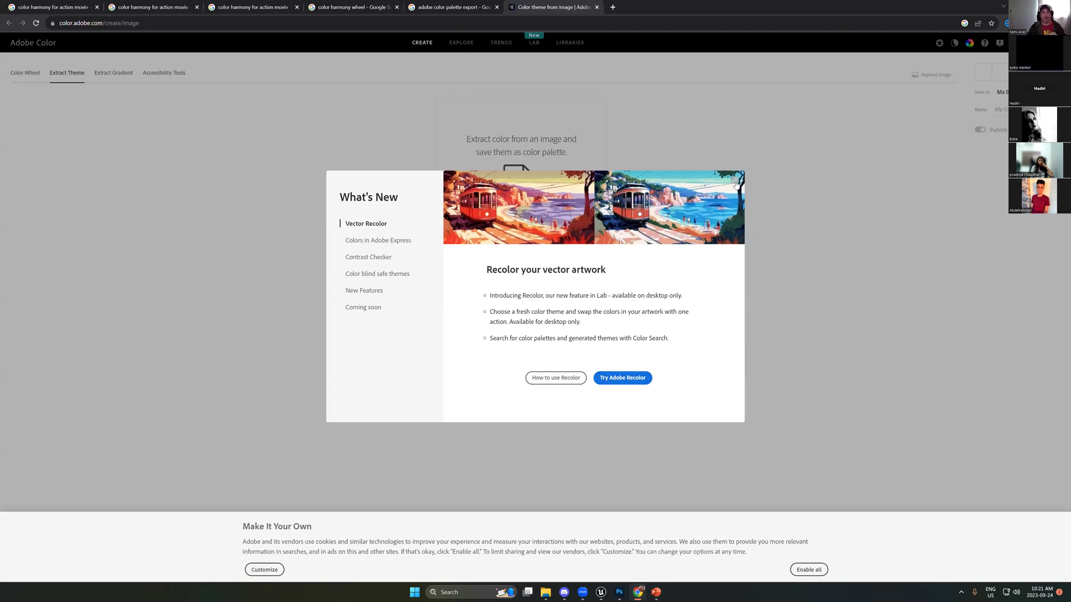
left_click(625, 378)
left_click(465, 6)
left_click(552, 7)
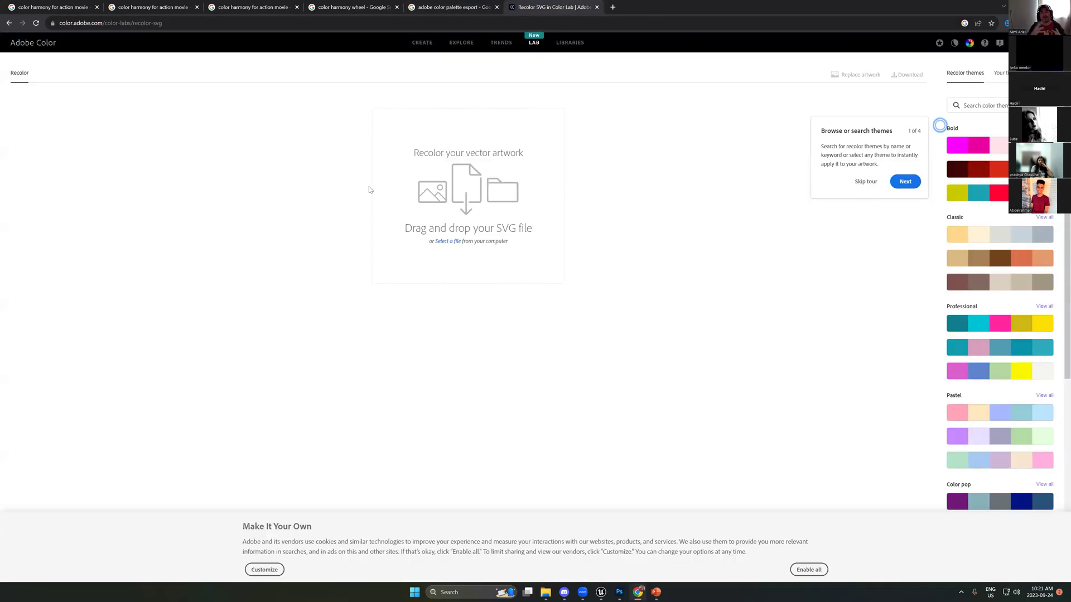
left_click(906, 183)
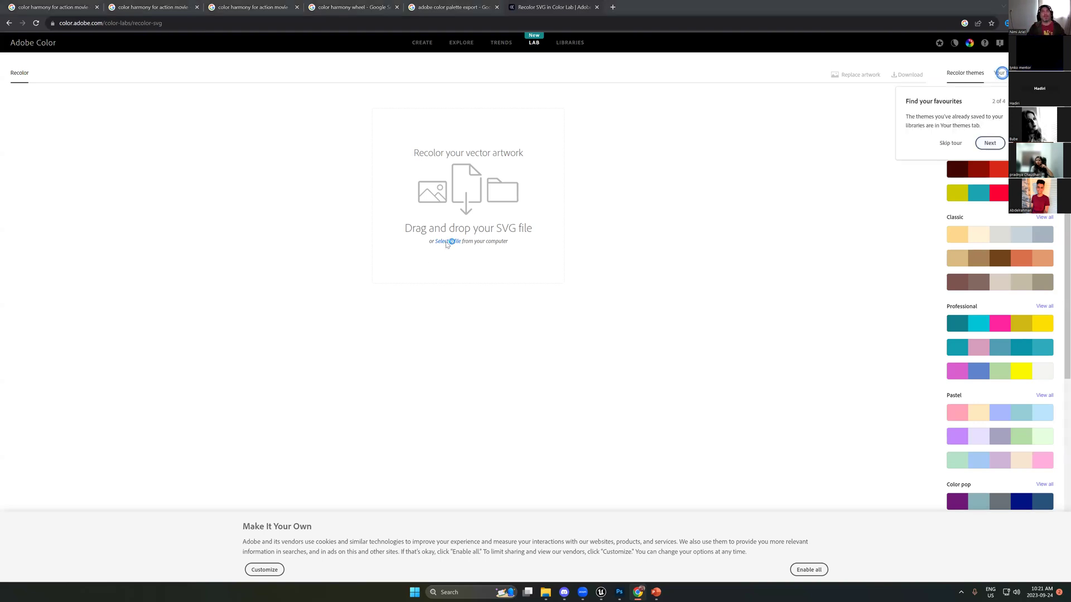
left_click(447, 242)
left_click(487, 173)
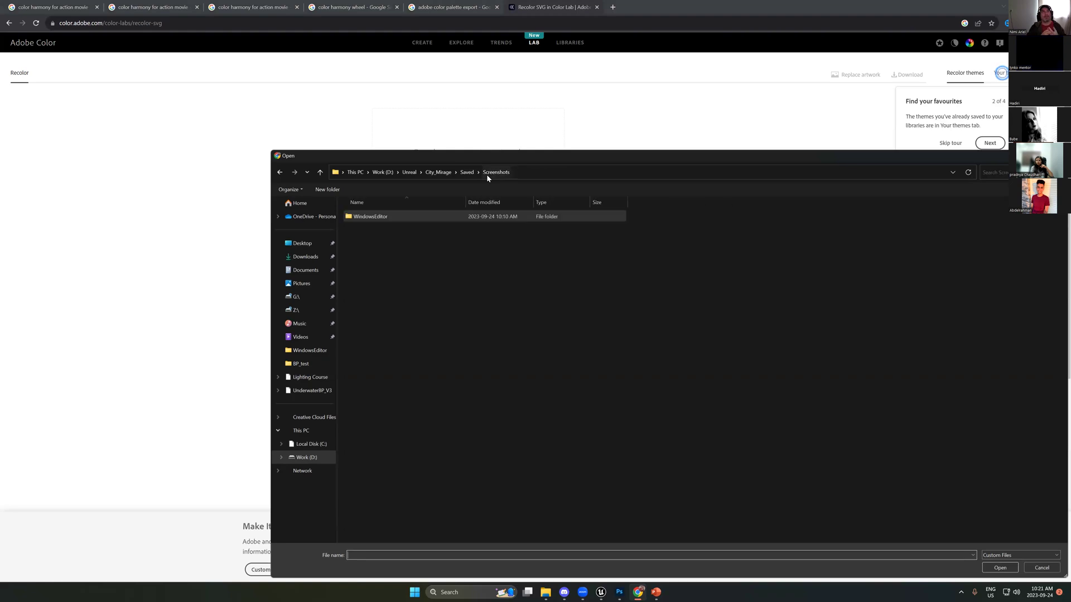
key("Escape")
left_click(619, 592)
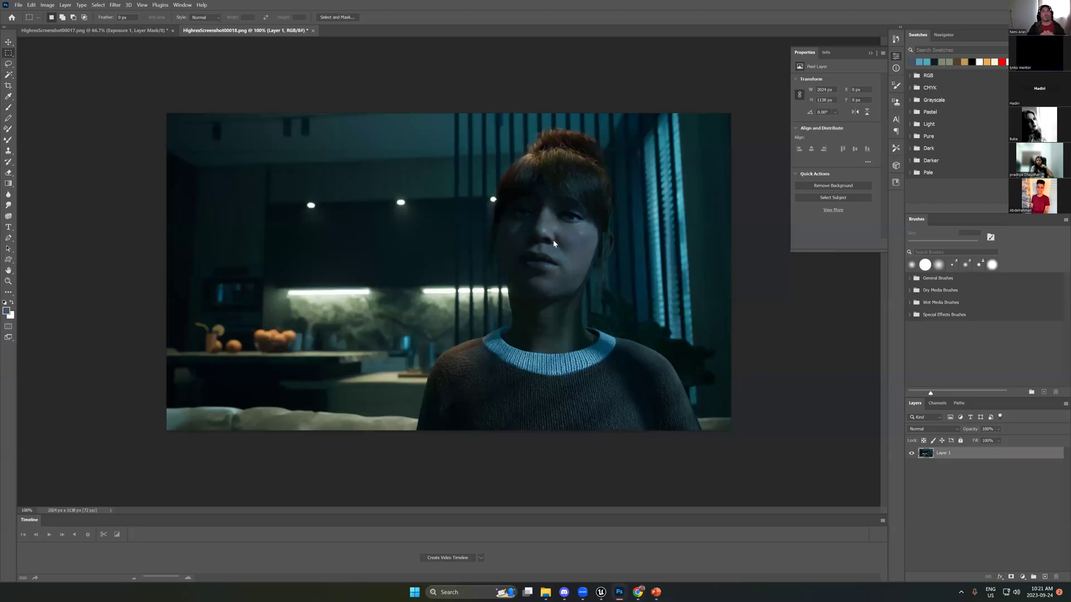
key("ctrl+shift+s")
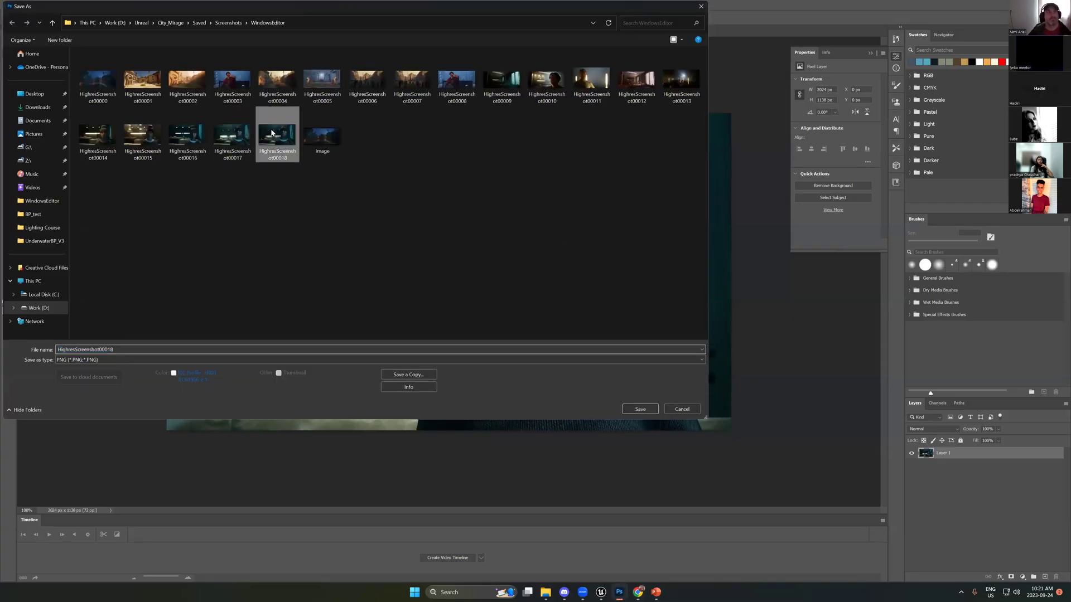
key("alt+Tab")
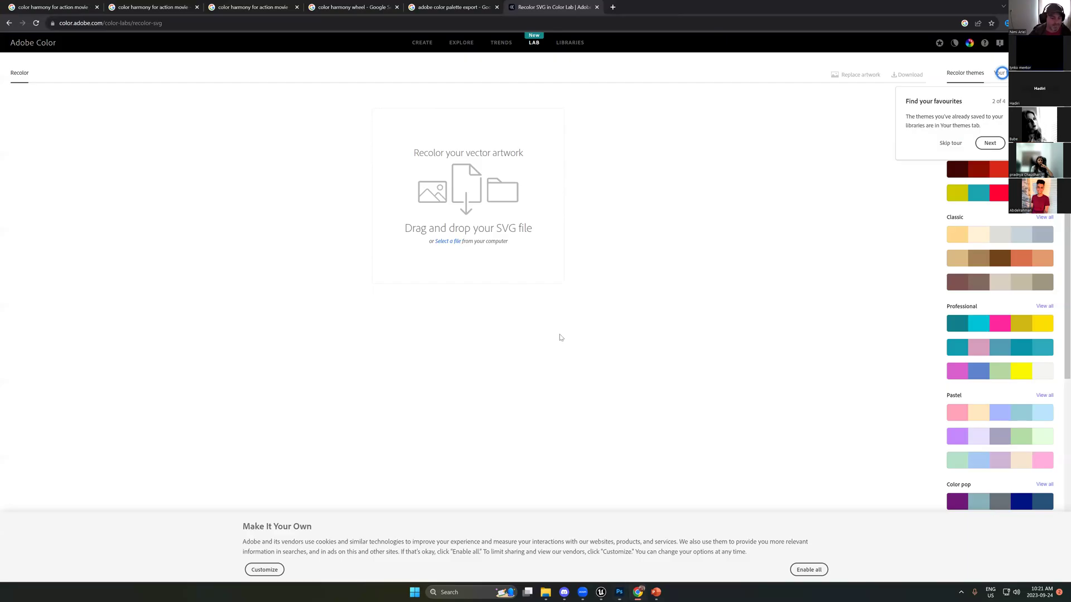
left_click(450, 242)
key("Escape")
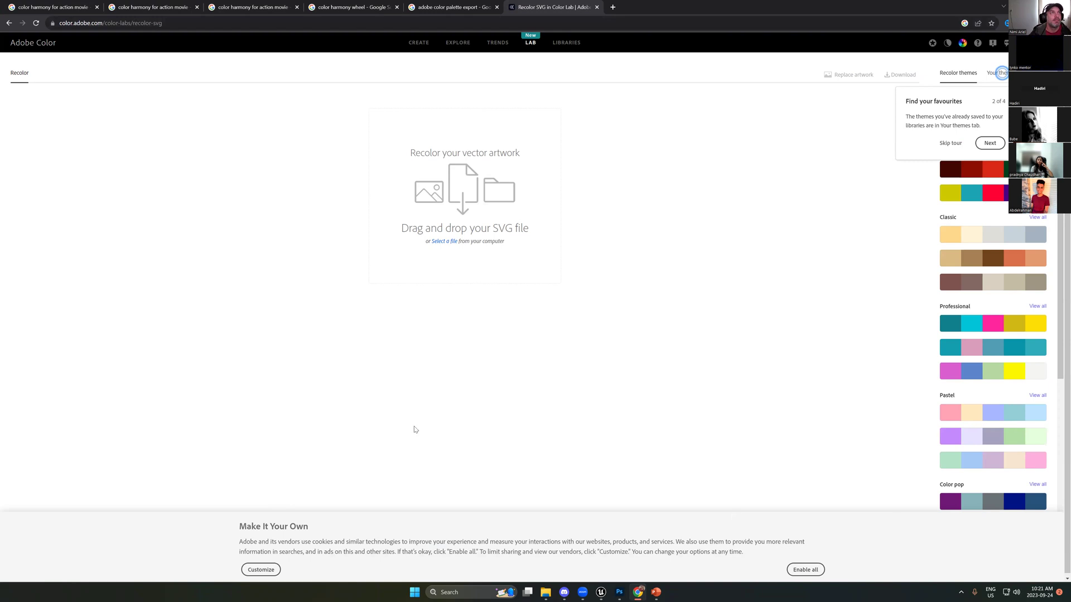
Step: Finish the Recolor tour and try to load HighresScreenshot00018 from the WindowsEditor folder as the artwork
left_click(989, 143)
left_click(935, 140)
left_click(984, 141)
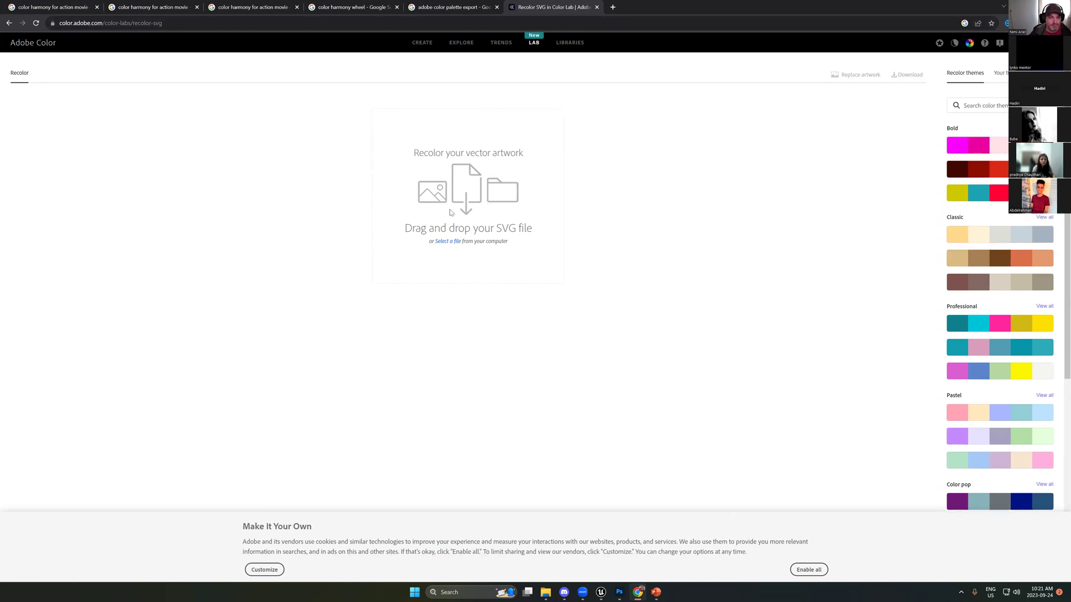
mouse_move(548, 592)
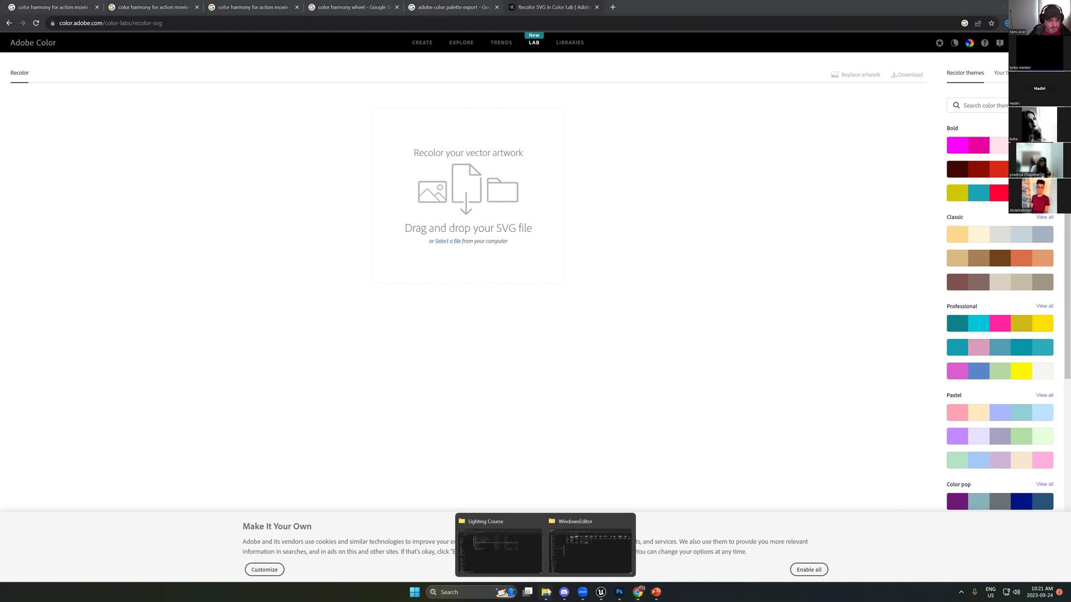
left_click(590, 550)
left_click_drag(467, 128, 473, 190)
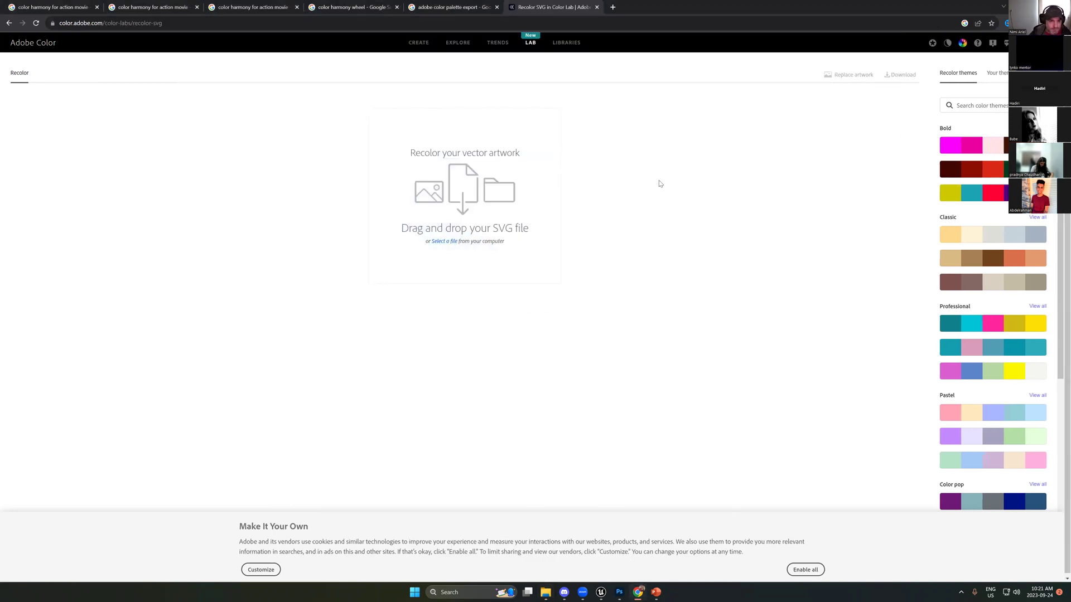
Step: Accept all cookies on Adobe Color and look over the recolor themes and the WindowsEditor folder
left_click(805, 570)
scroll(942, 387, "down", 1)
scroll(942, 387, "down", 3)
key("alt+Tab")
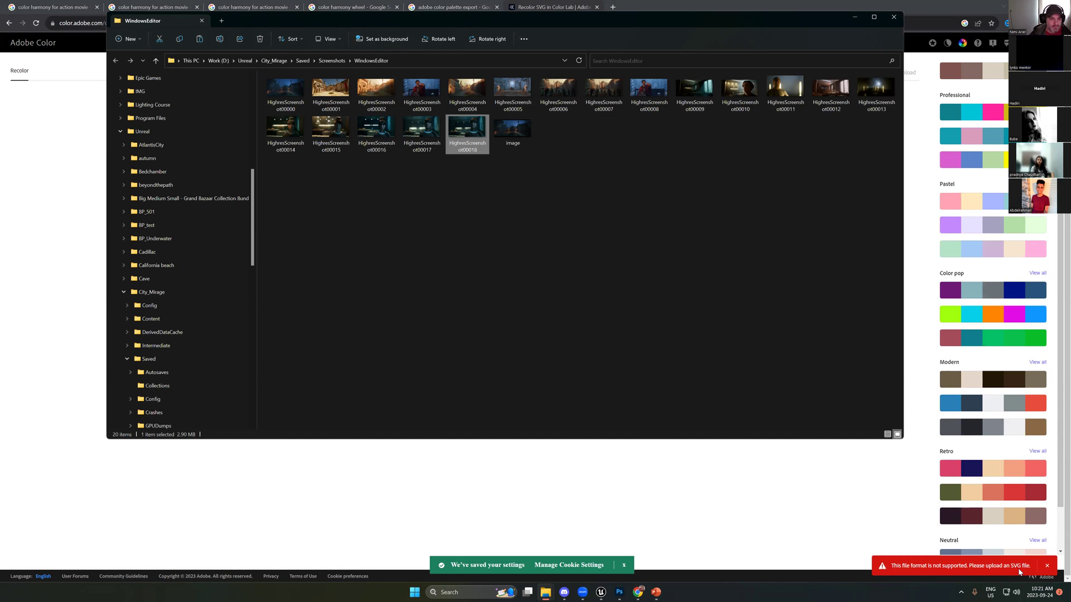
left_click(618, 4)
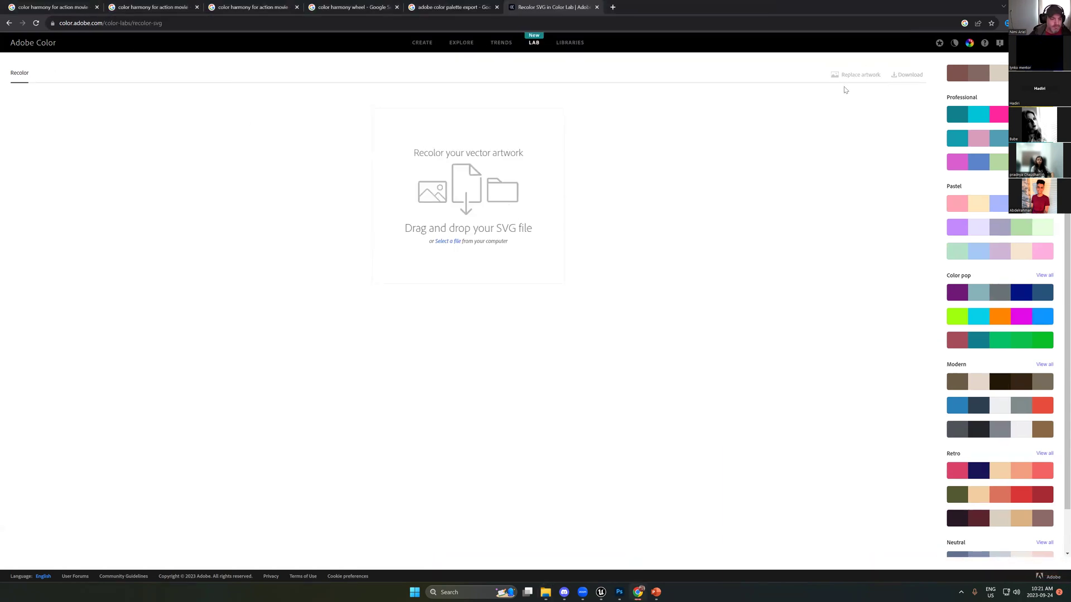
Step: From the palette export results, open the Adobe Support Community thread on exporting palettes and Foundry's "Importing and Exporting Palettes" page in new tabs
left_click(488, 4)
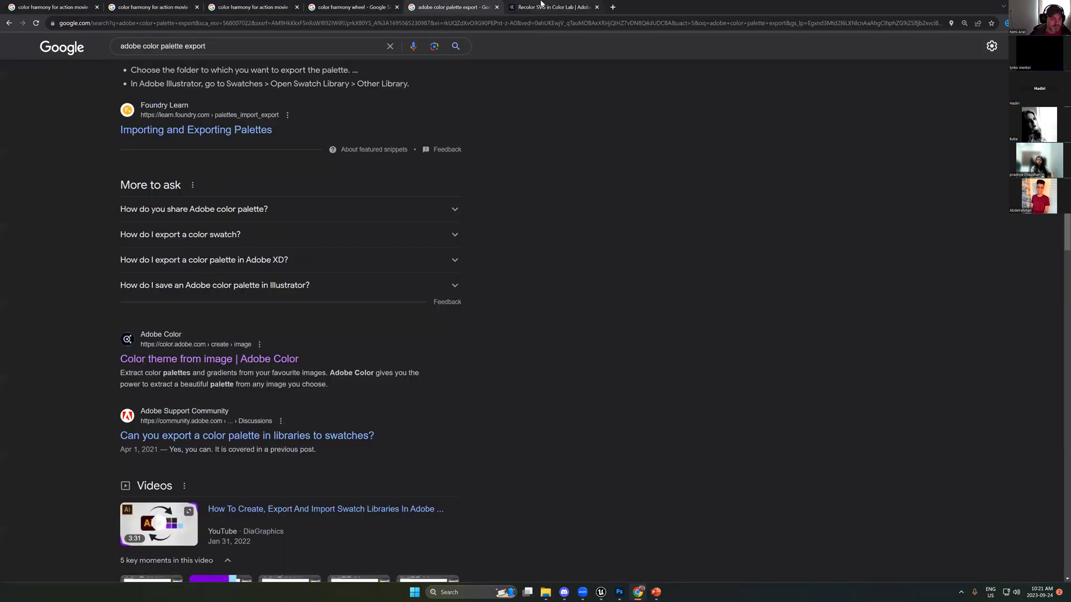
middle_click(195, 436)
scroll(263, 360, "down", 5)
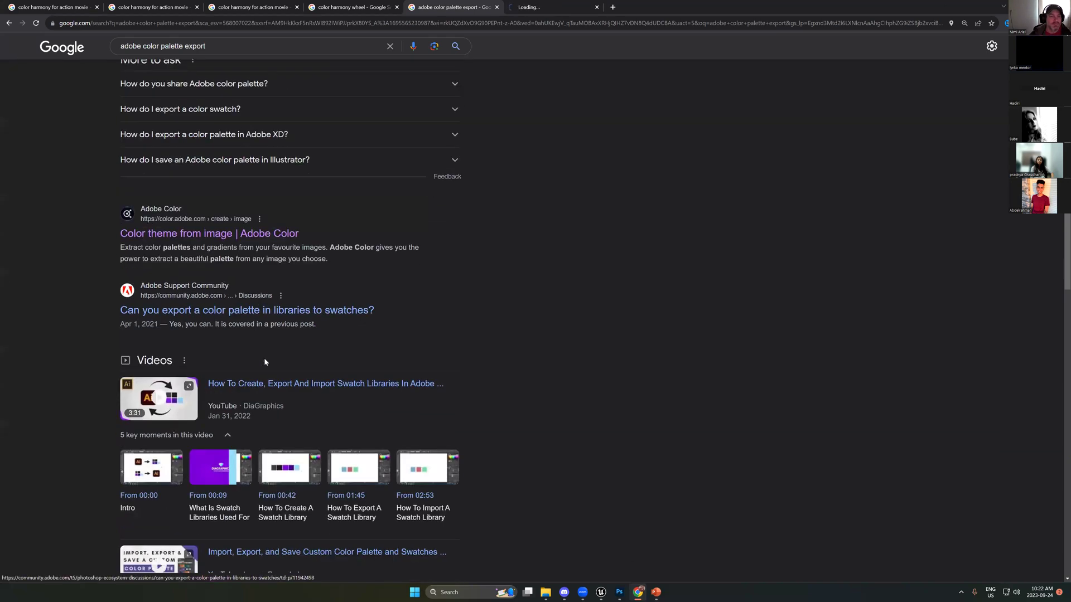
scroll(275, 301, "up", 5)
middle_click(180, 130)
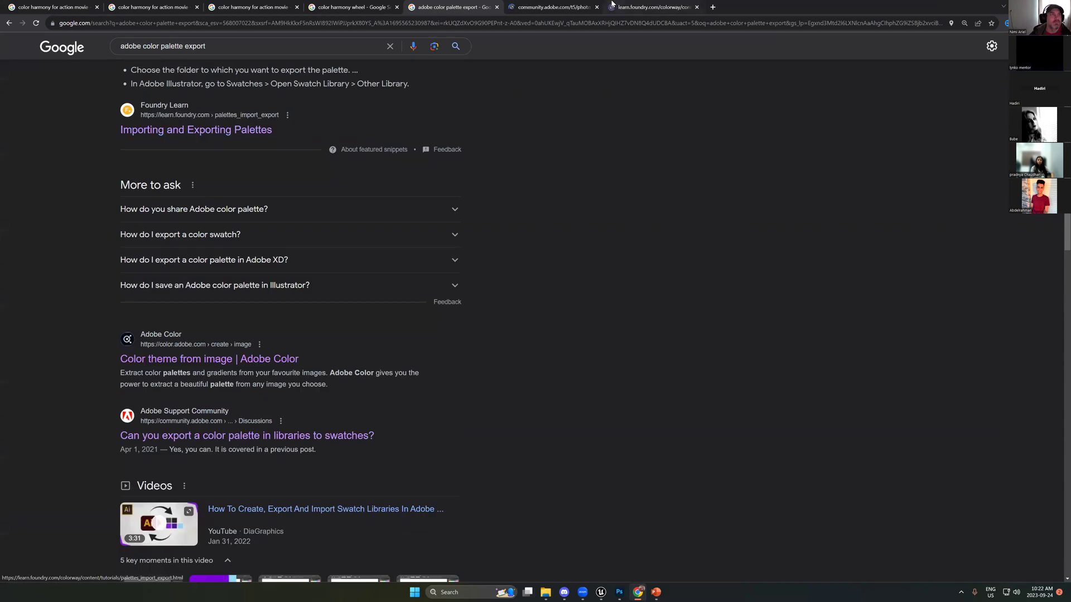
left_click(618, 6)
left_click(562, 4)
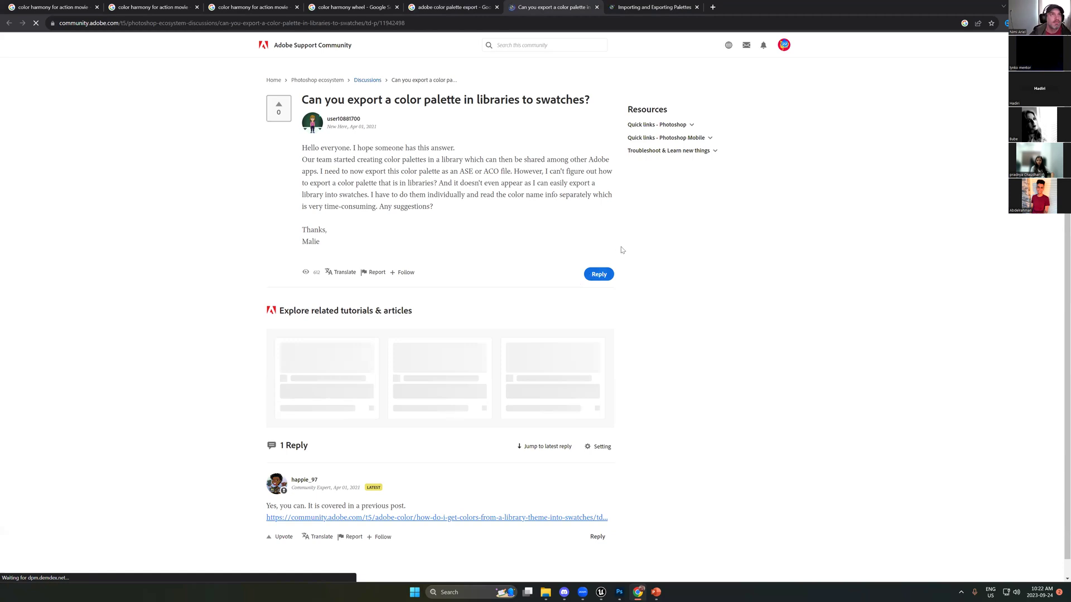
left_click(658, 7)
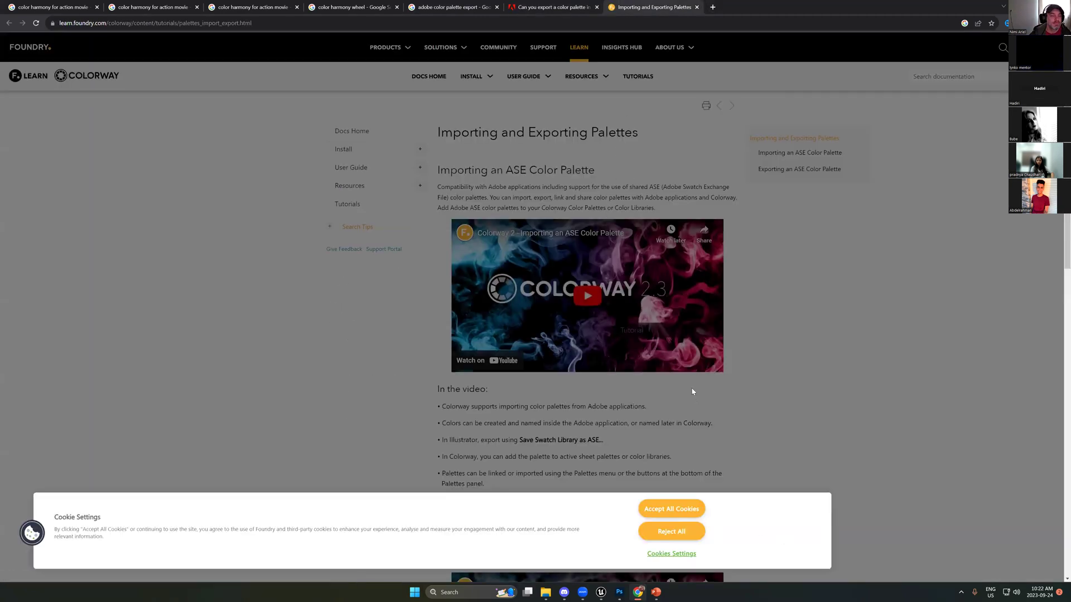
Step: Close the Foundry and Adobe Support Community pages and open the "Color theme from image | Adobe Color" result in a new tab
scroll(693, 390, "down", 5)
key("ctrl+w")
key("ctrl+w")
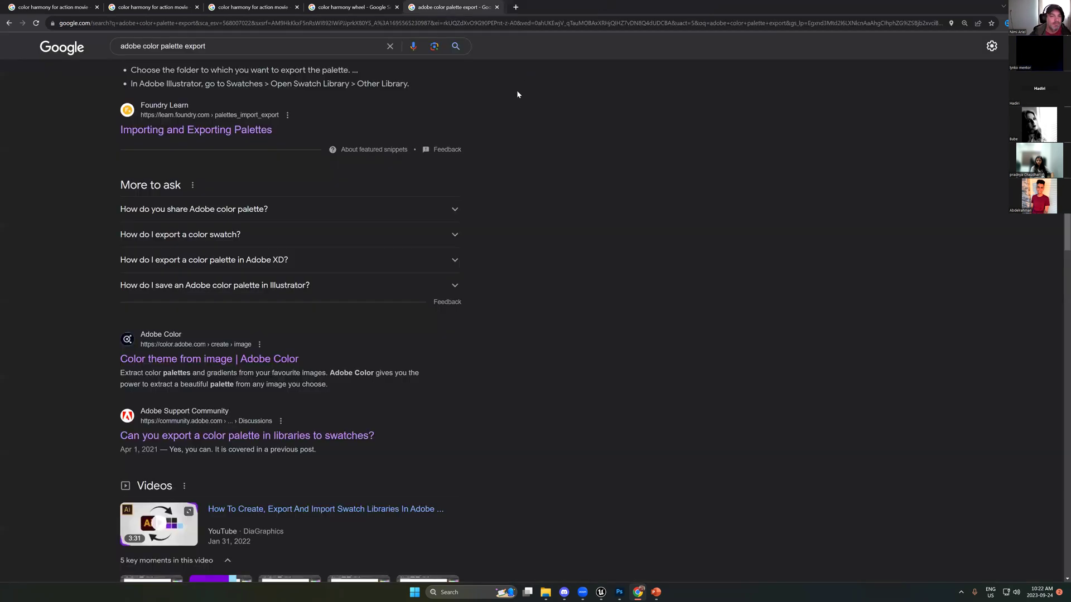
scroll(243, 421, "down", 1)
scroll(242, 421, "down", 7)
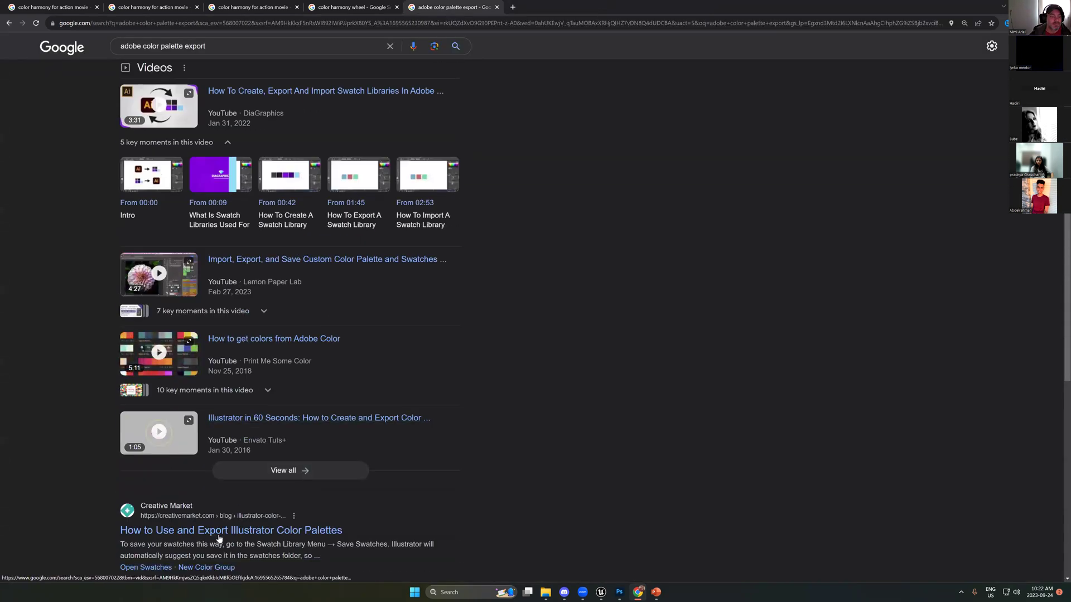
scroll(166, 235, "up", 5)
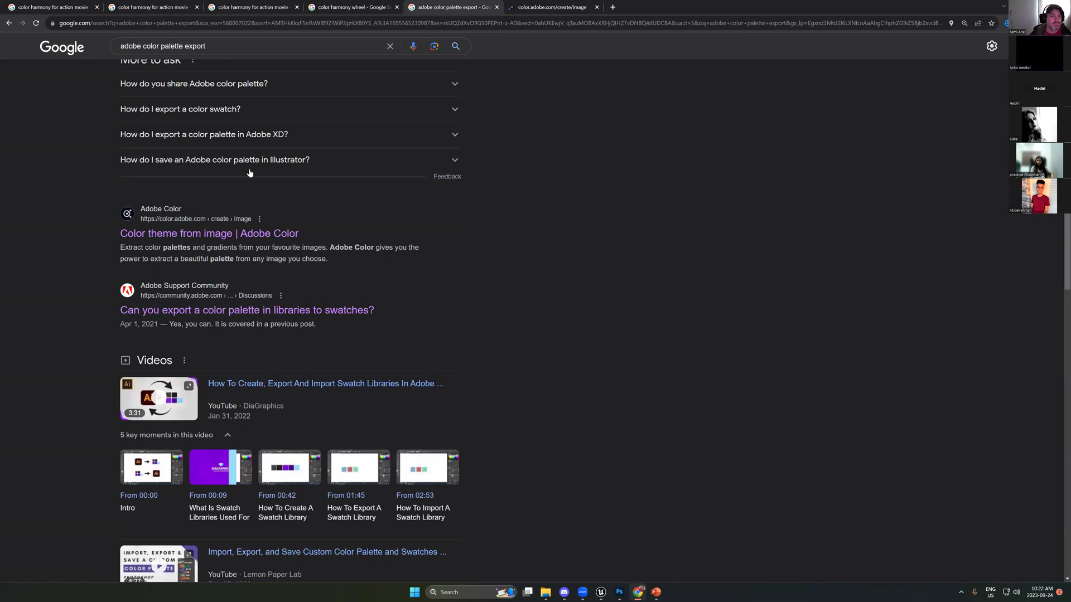
left_click(542, 5)
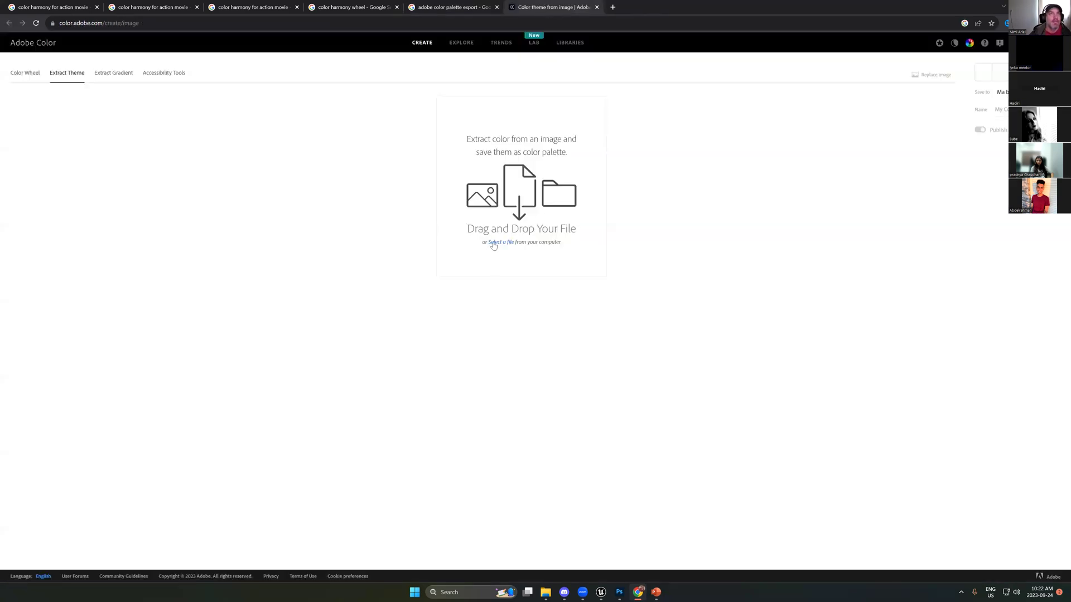
Step: Copy the phrase "Extract color from an image" from Adobe Color and search Google for it in a new tab
left_click_drag(464, 139, 573, 143)
left_click(475, 135)
mouse_move(471, 138)
left_mouse_down()
mouse_move(562, 139)
mouse_move(471, 137)
left_mouse_up()
key("ctrl+c")
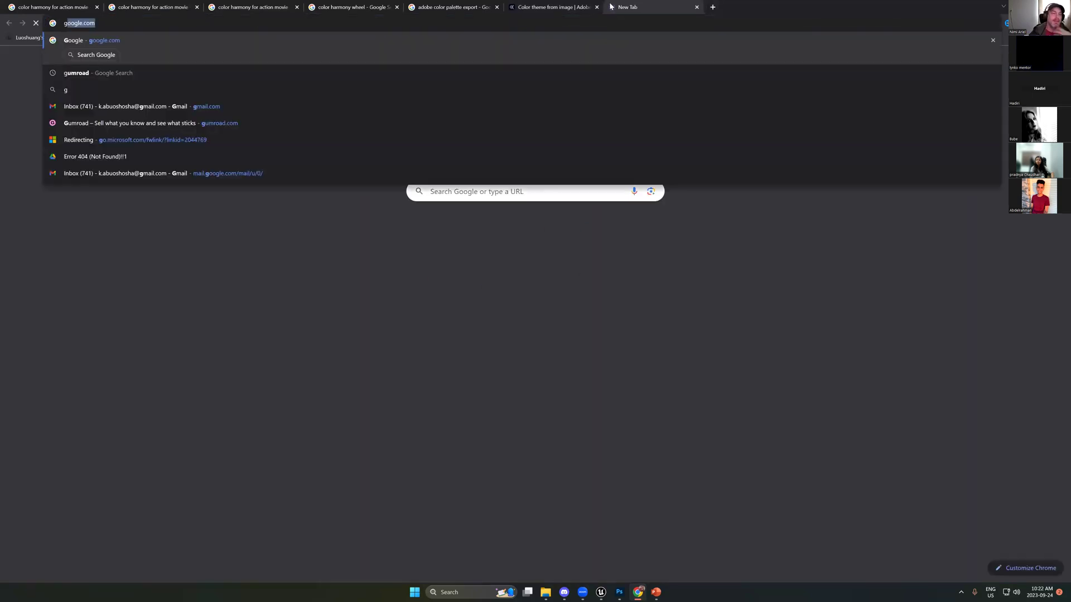
left_click(612, 7)
type("g")
key("Return")
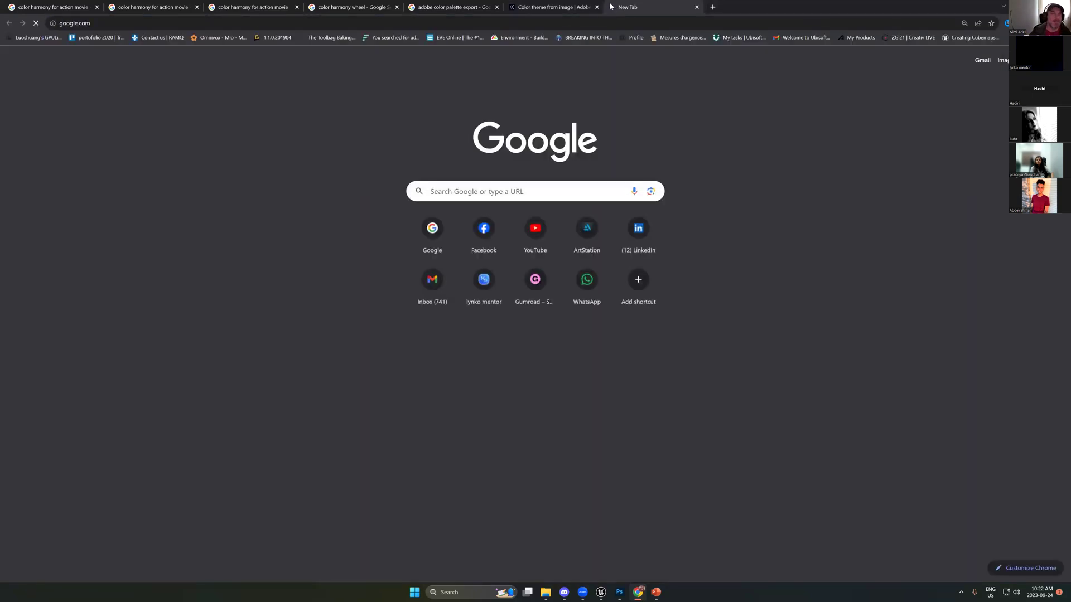
key("ctrl+v")
key("Return")
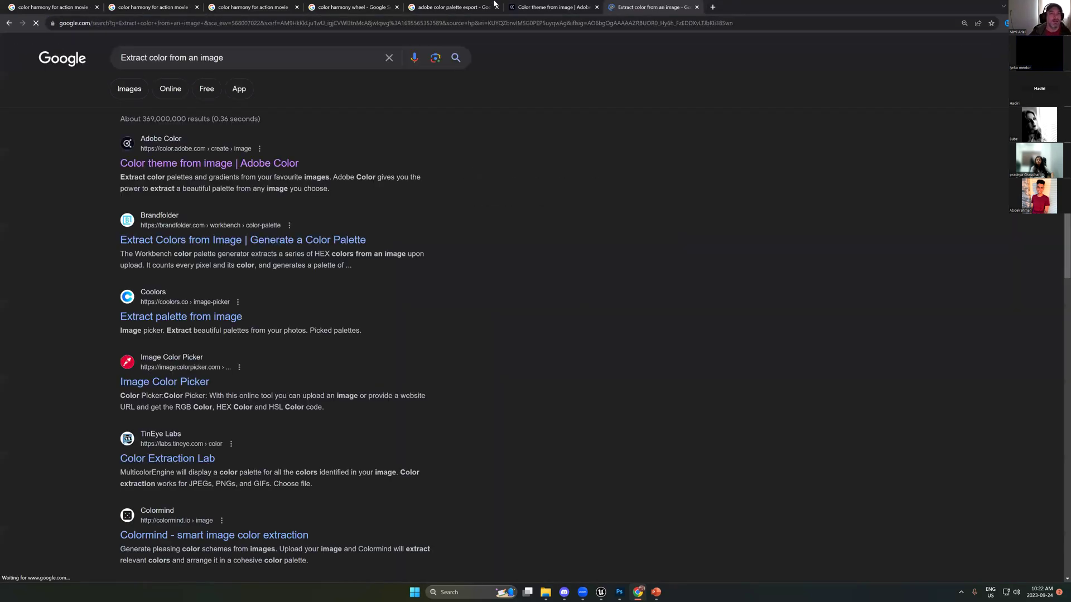
Step: Load HighresScreenshot00018 from the WindowsEditor folder into Adobe Color's Extract Theme and close the extra Google search page
left_click(552, 7)
left_click(500, 243)
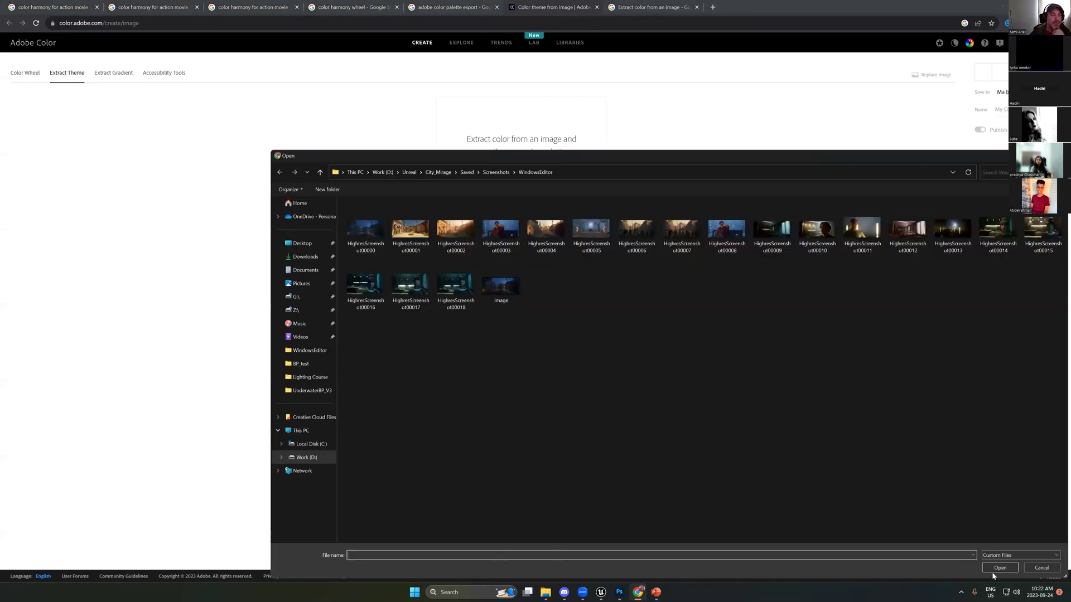
double_click(456, 283)
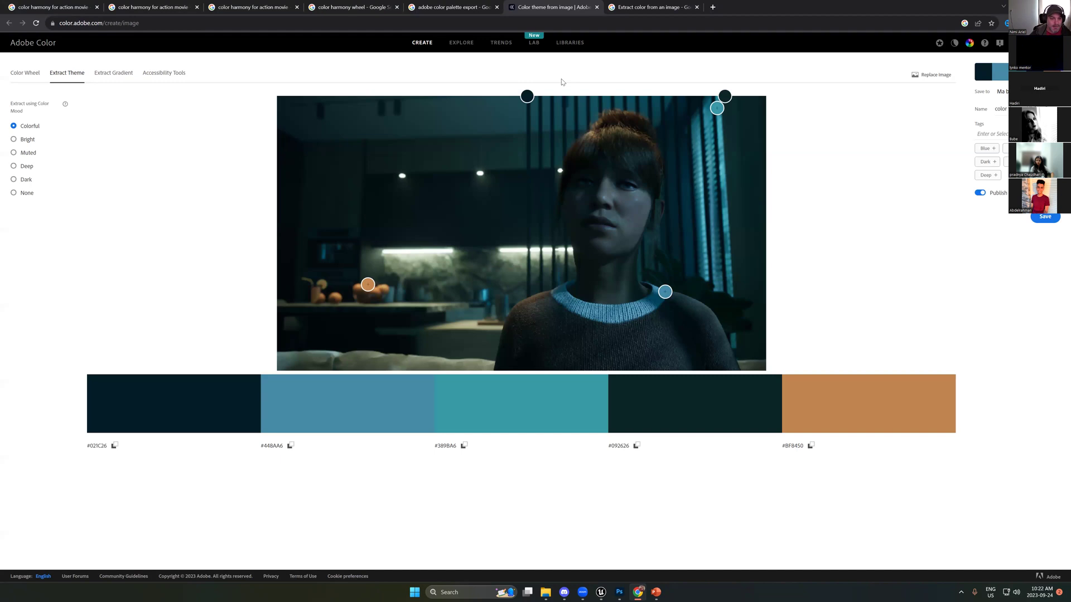
middle_click(649, 7)
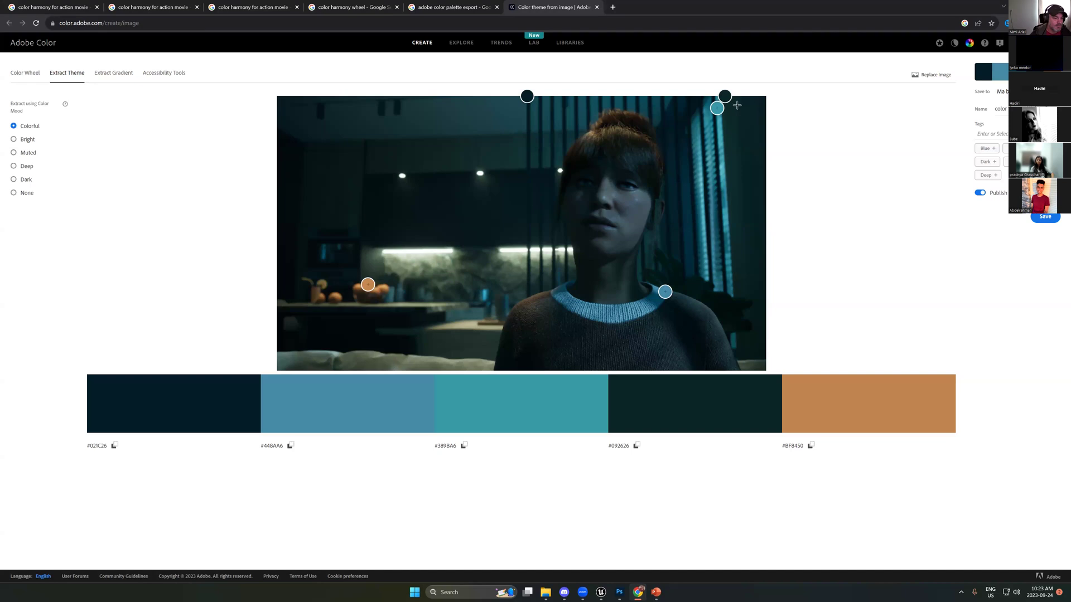
Step: Review the color harmony wheel and The Matrix palettes, opening the colorpalette.cinema image of the car by the tunnel
left_click(343, 7)
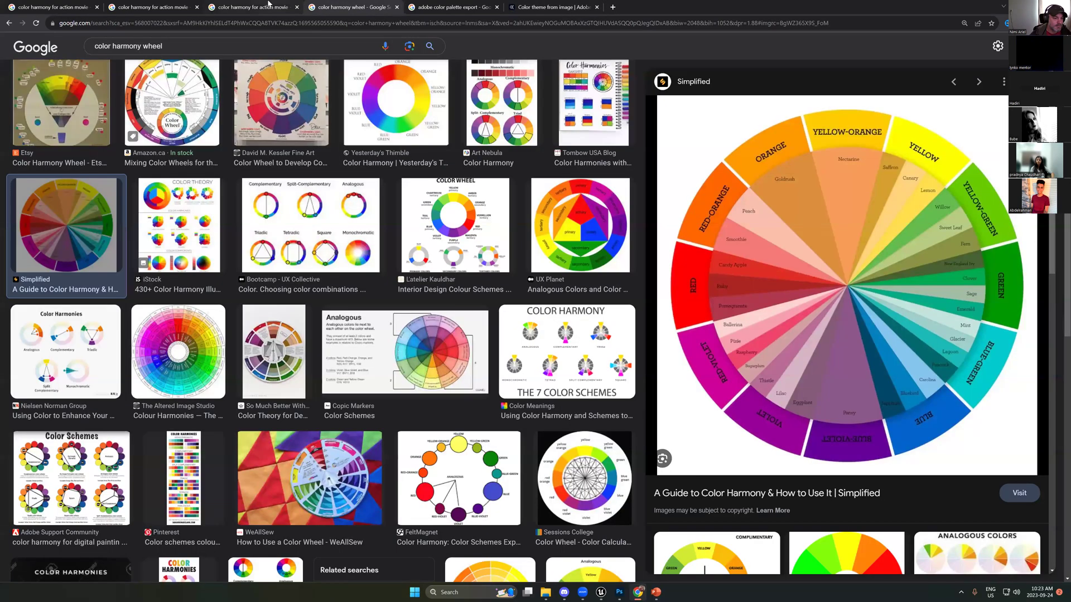
left_click(257, 6)
scroll(647, 338, "down", 2)
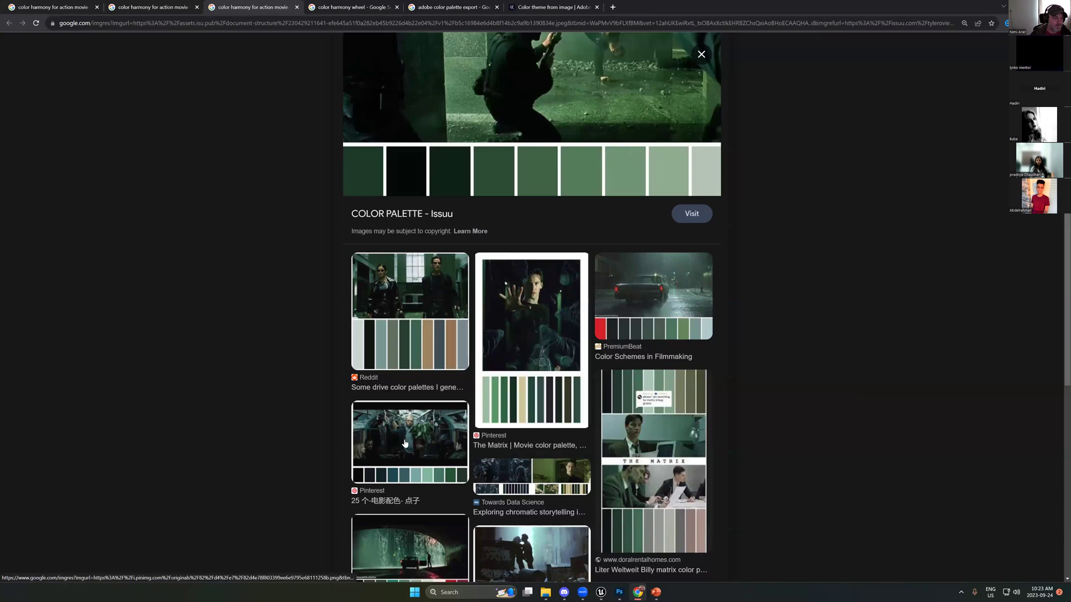
scroll(405, 446, "down", 2)
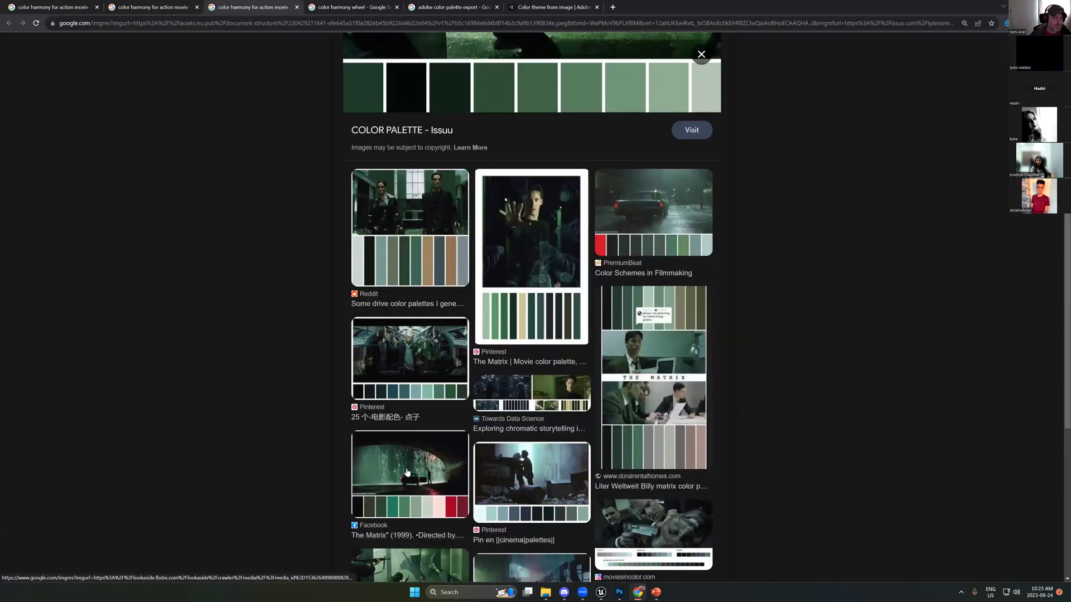
left_click(409, 471)
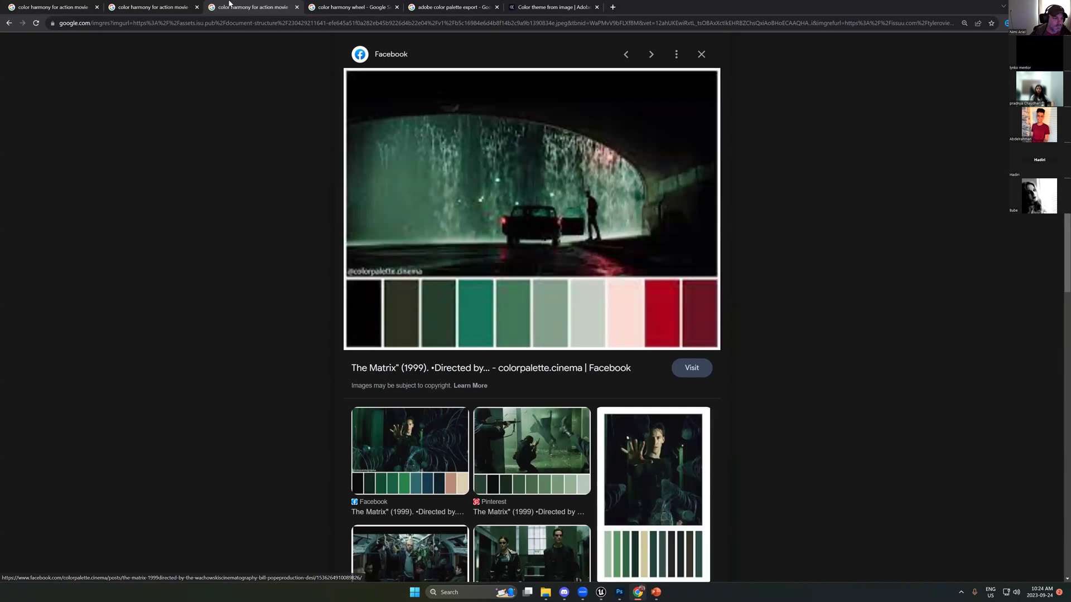
Step: Study the action-movie colour harmony results, opening StudioBinder's Film Color image and Darcy Magazine's Joker (2019) palette
left_click(144, 7)
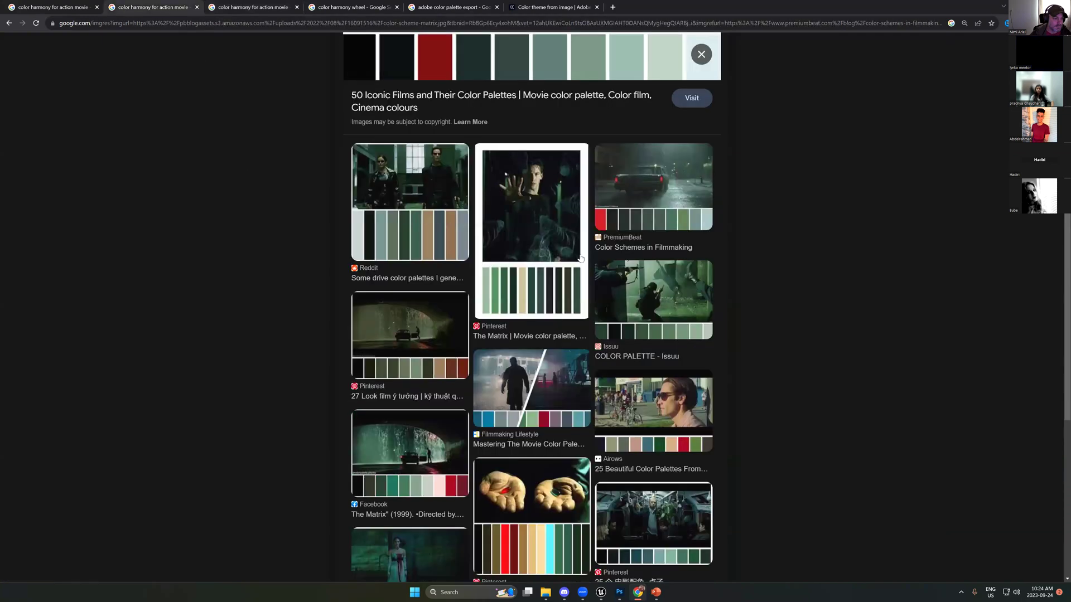
scroll(248, 166, "up", 5)
left_click(58, 4)
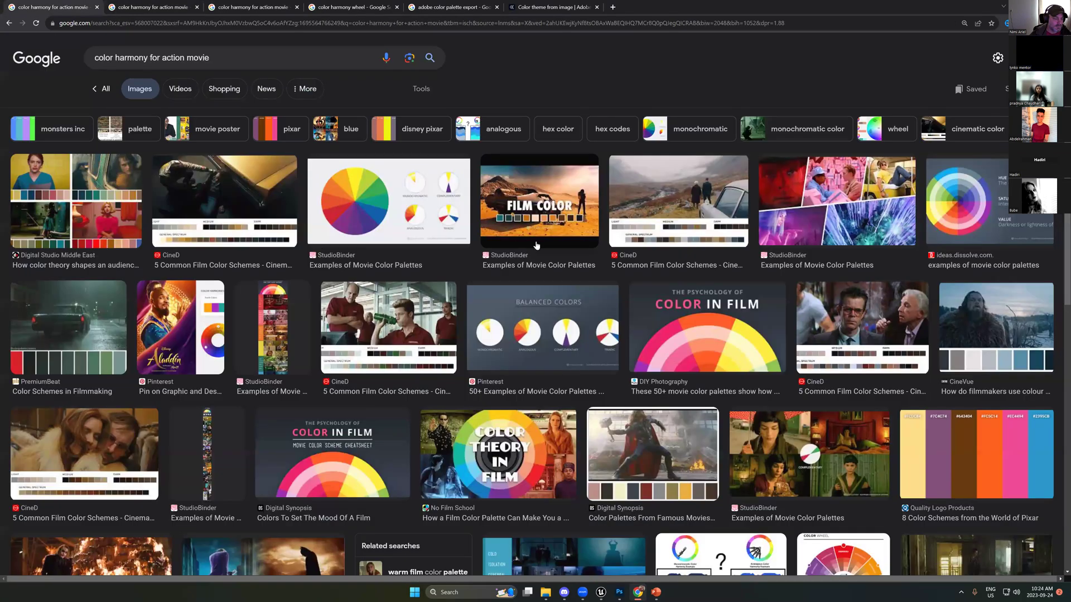
left_click(515, 185)
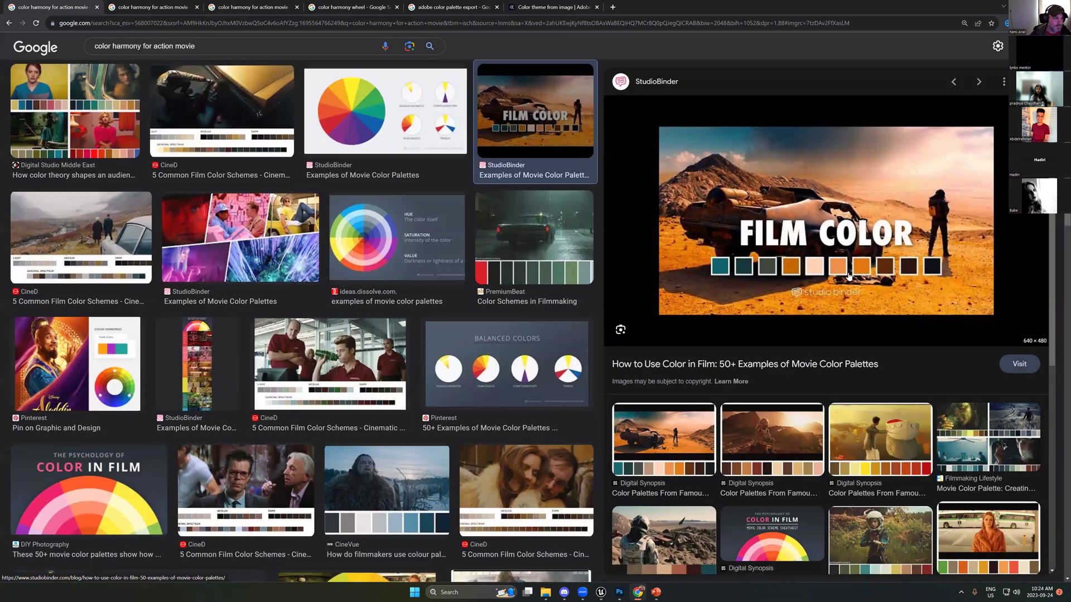
scroll(738, 361, "down", 2)
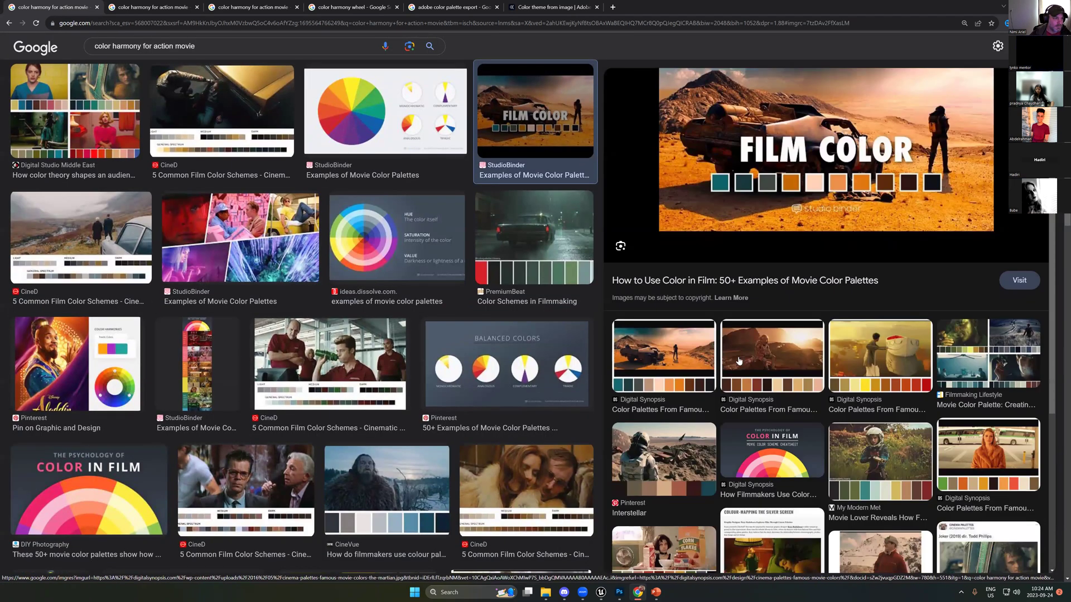
scroll(697, 377, "down", 3)
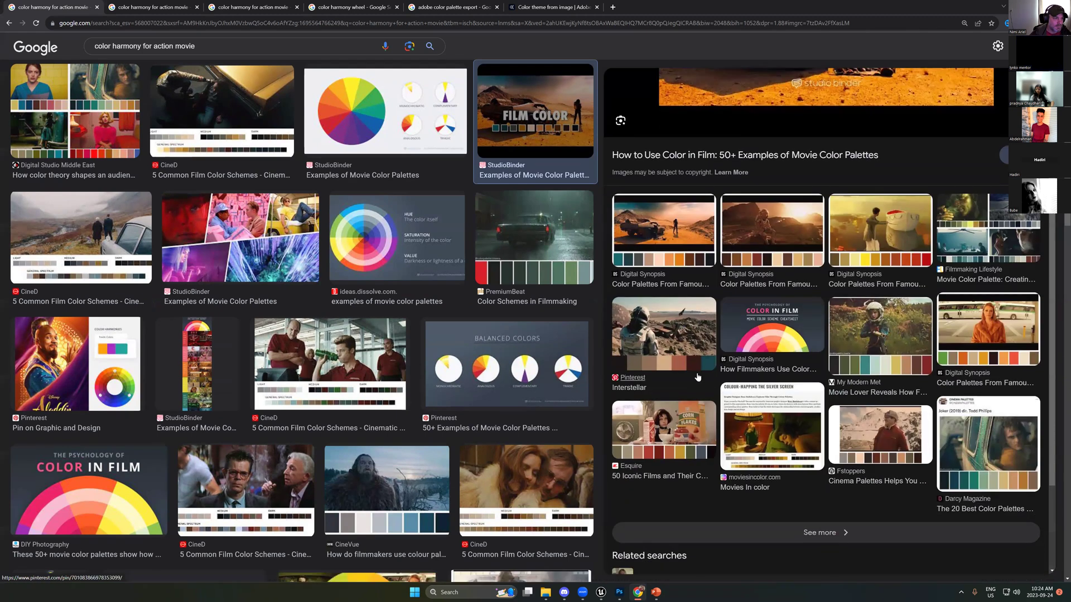
left_click(990, 450)
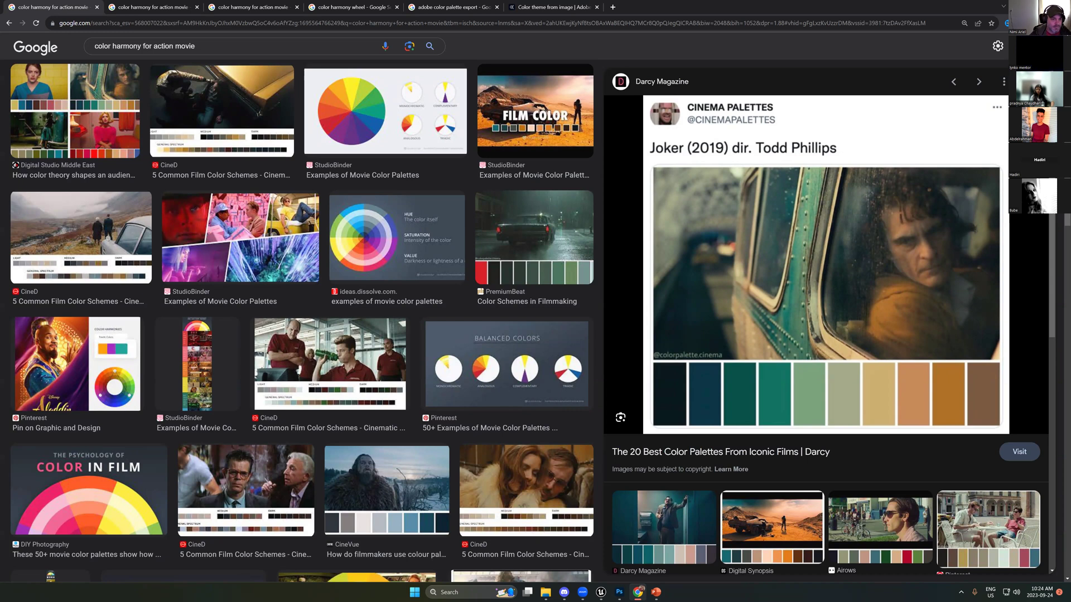
Step: Minimize the browser and the WindowsEditor folder, and dismiss Photoshop's Save As dialog without saving
left_click(1022, 7)
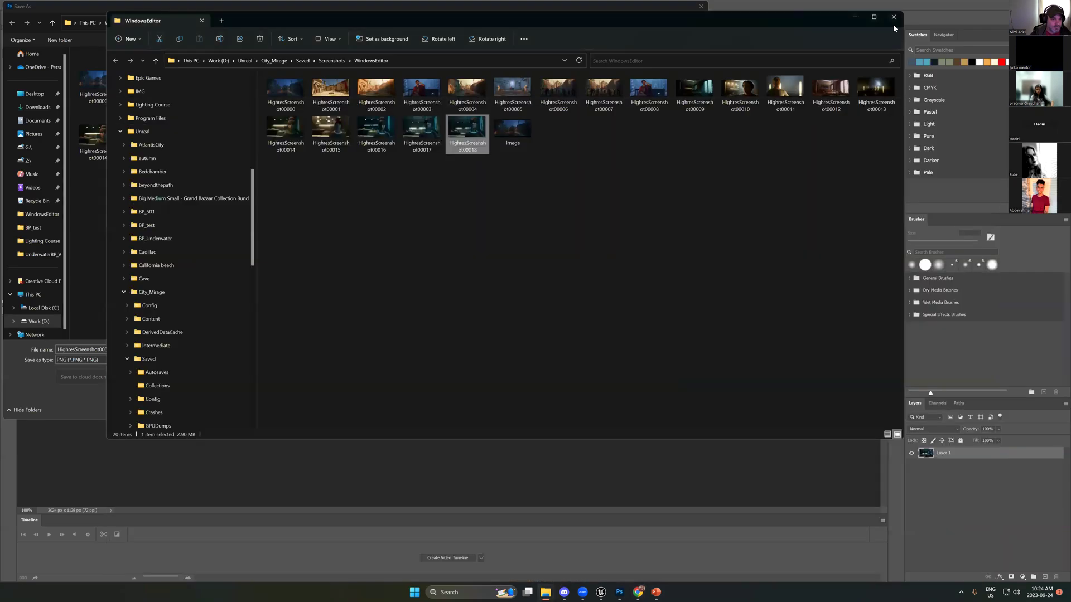
left_click(855, 17)
left_click(701, 7)
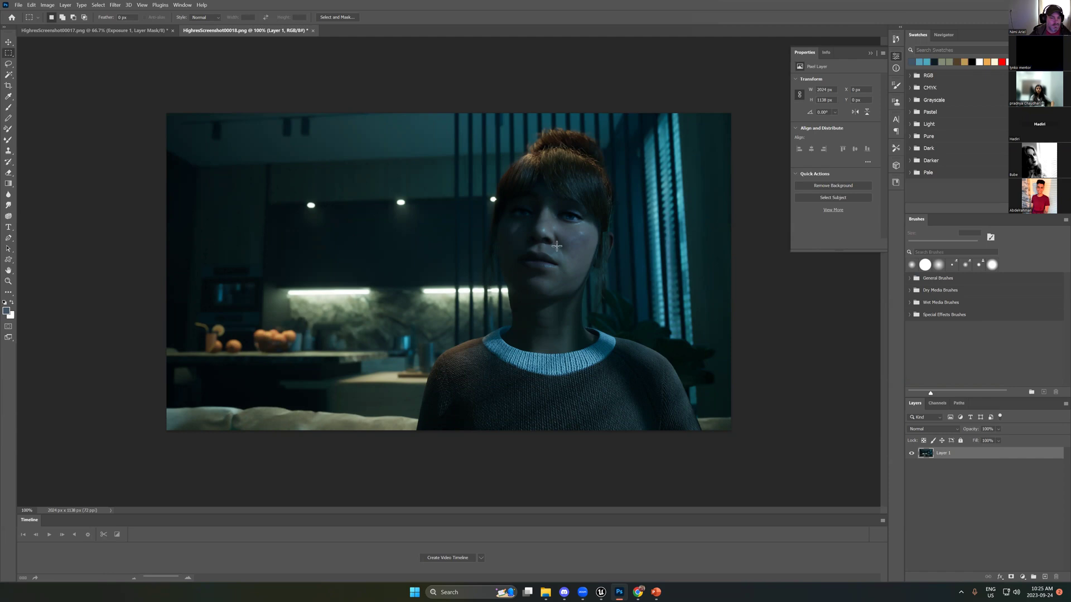
Step: Marquee-select a full-height strip about 559 px wide along the render's left edge and clear the selection
left_click_drag(163, 111, 323, 484)
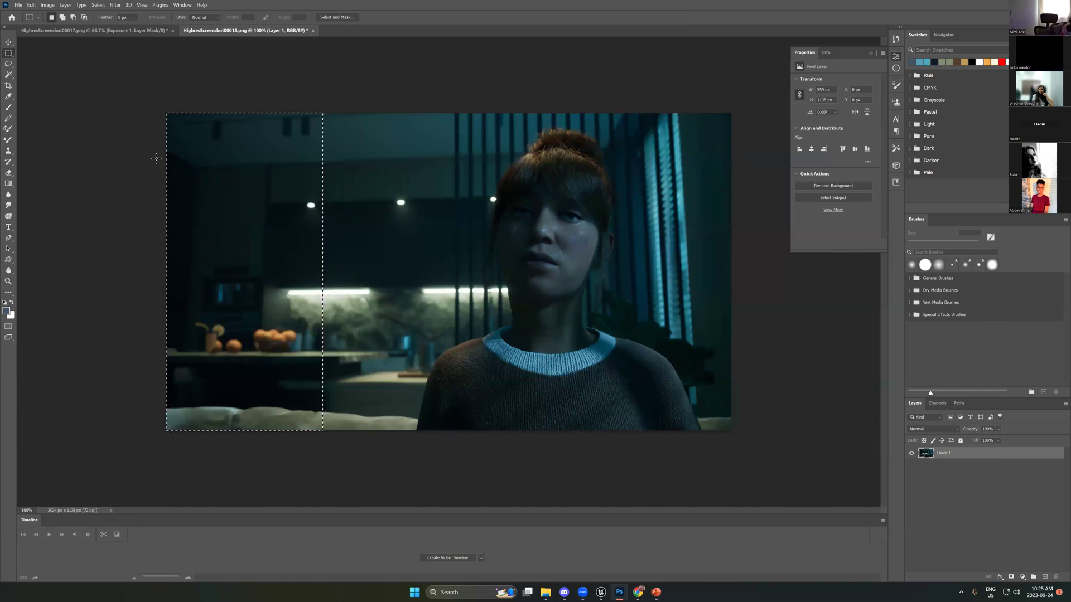
left_click(155, 188)
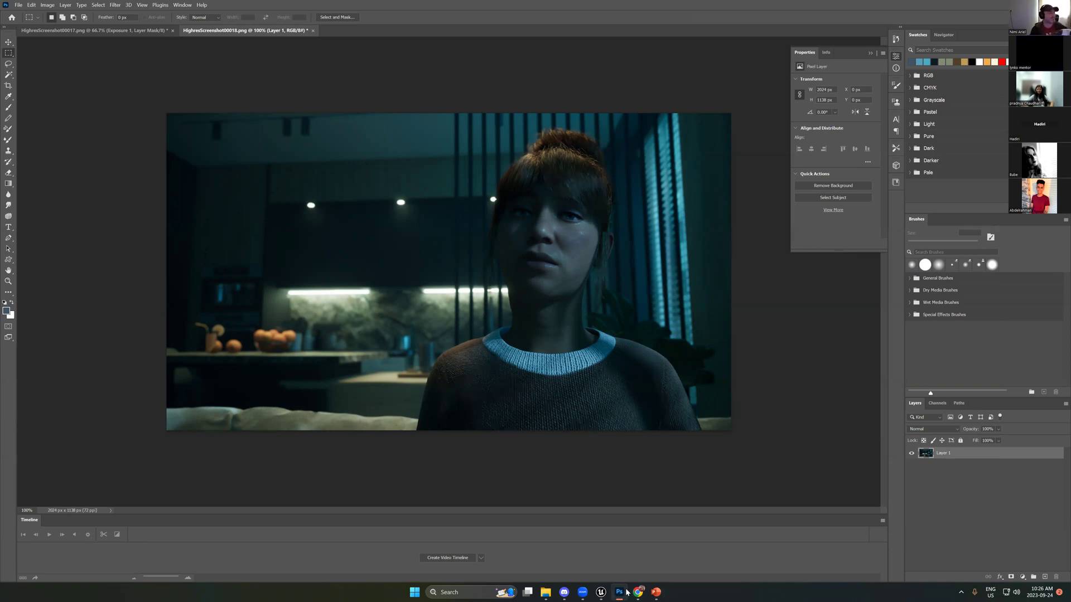
Step: Compare the close-up in Unreal Editor with the red-dress Matrix palette in the browser and PowerPoint's "Storytelling By Lighting" slide
left_click(601, 593)
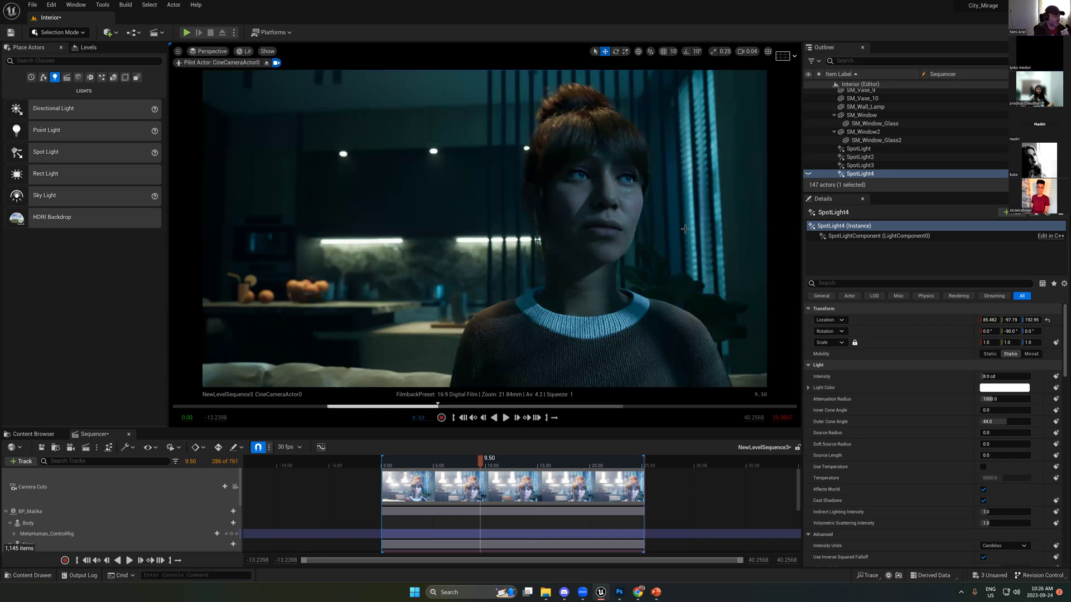
key("alt+Tab")
left_click(141, 7)
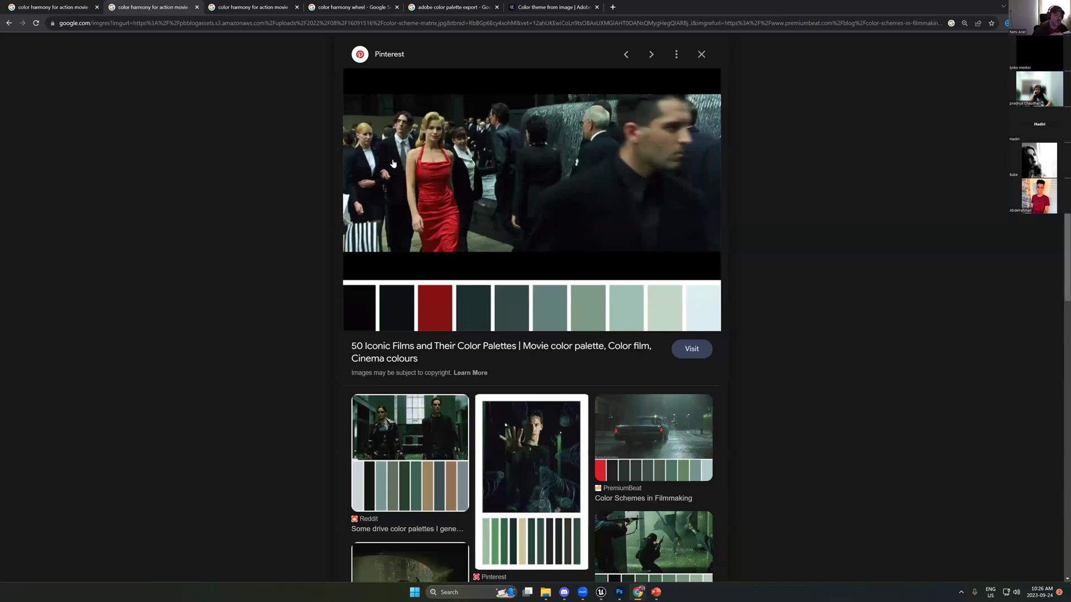
left_click(653, 592)
left_click(653, 592)
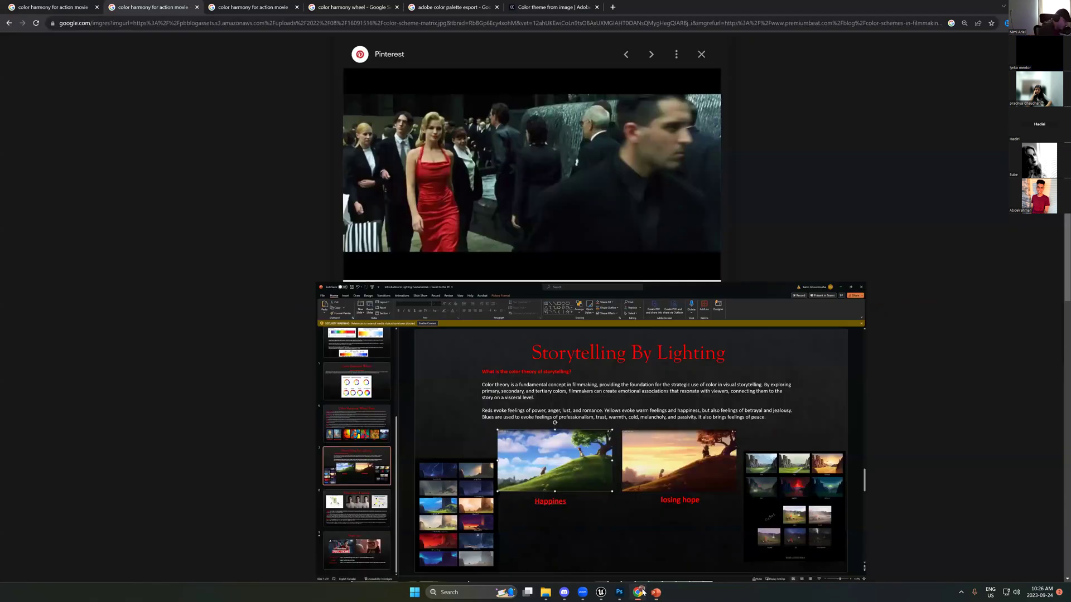
left_click(638, 592)
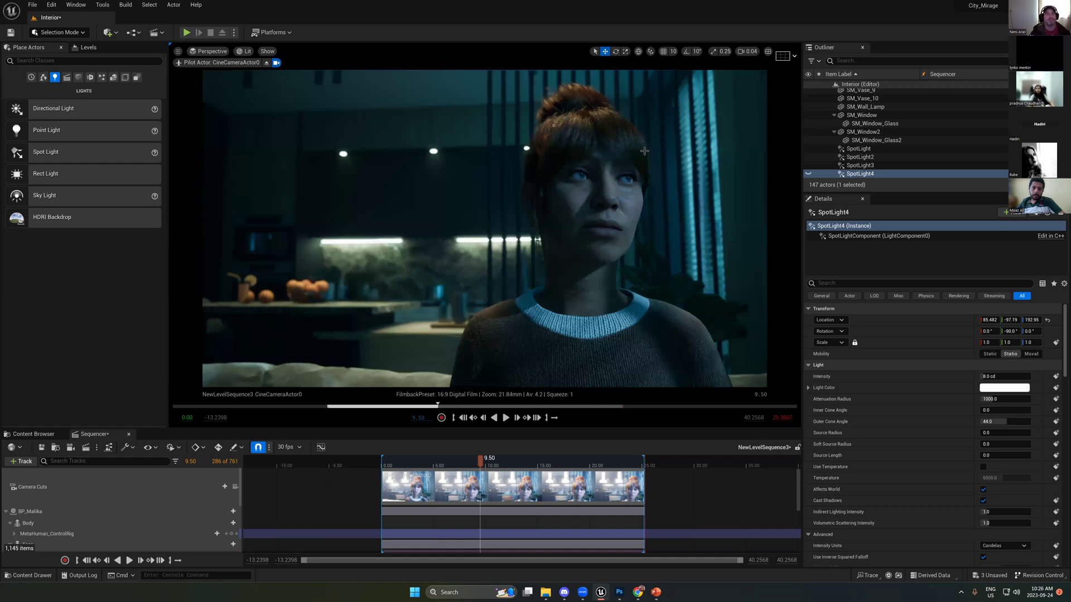
Step: Hide the NightLight level in Unreal Editor and preview the Cinematic level's lighting, hiding it again
left_click(84, 47)
left_click(10, 113)
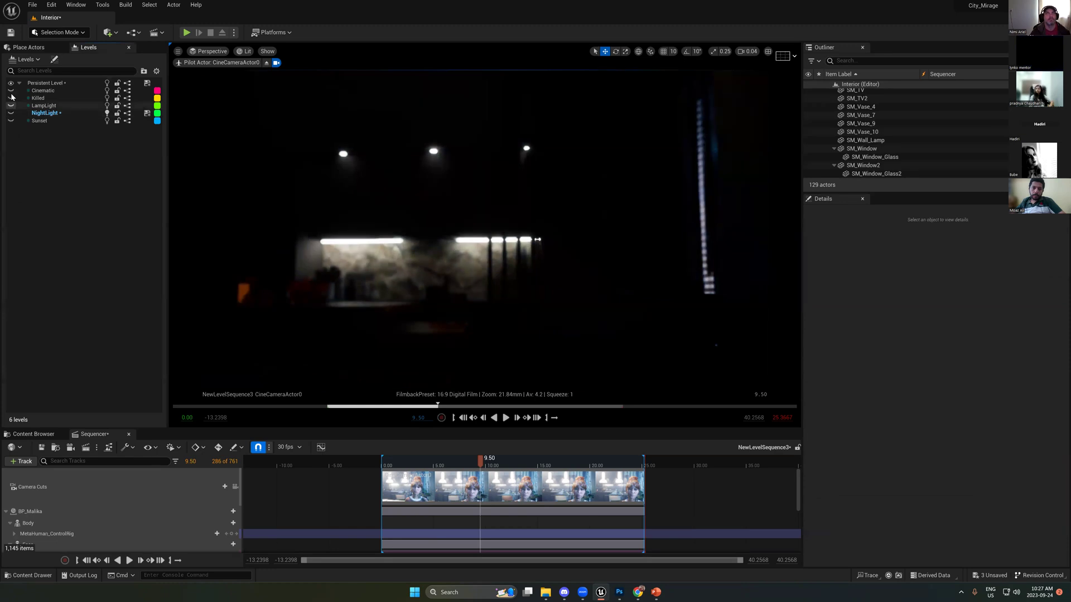
left_click(10, 91)
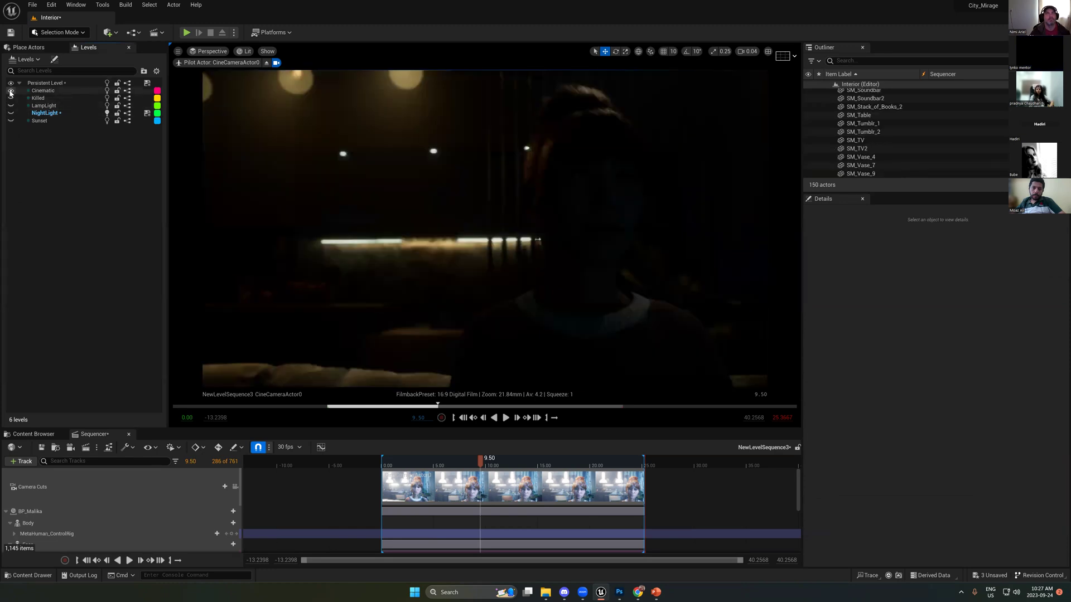
left_click(10, 92)
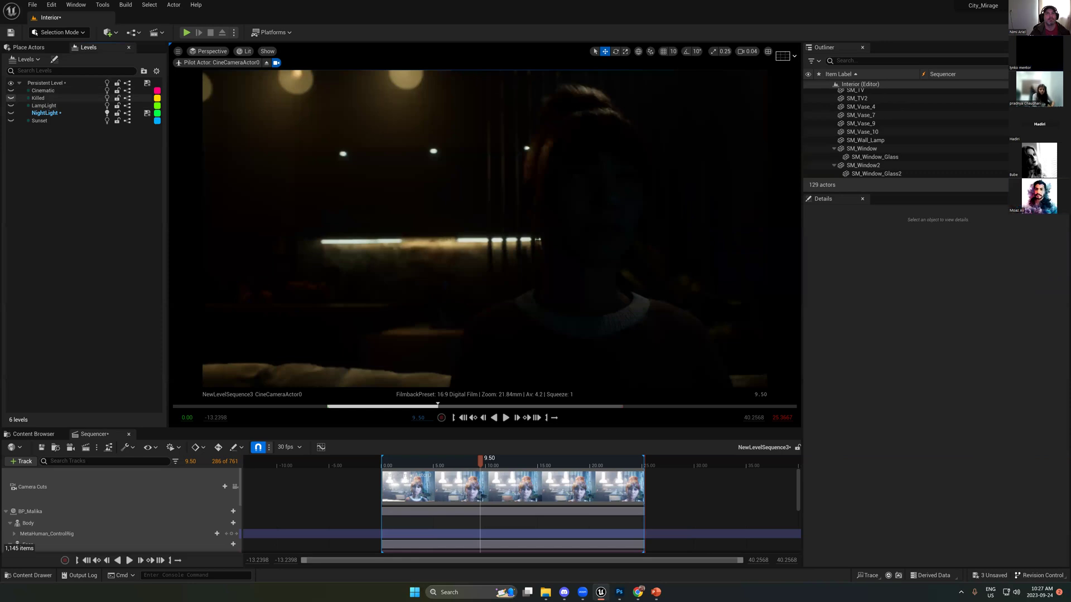
Step: Switch to Photoshop and quit it without saving the open screenshots
key("alt+Tab")
key("ctrl+q")
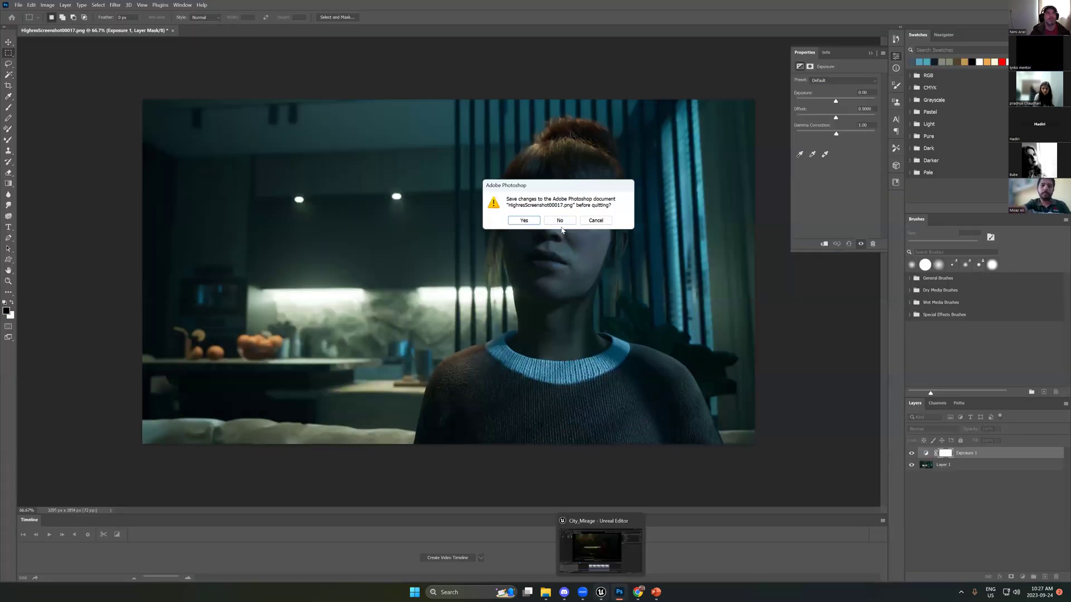
key("n")
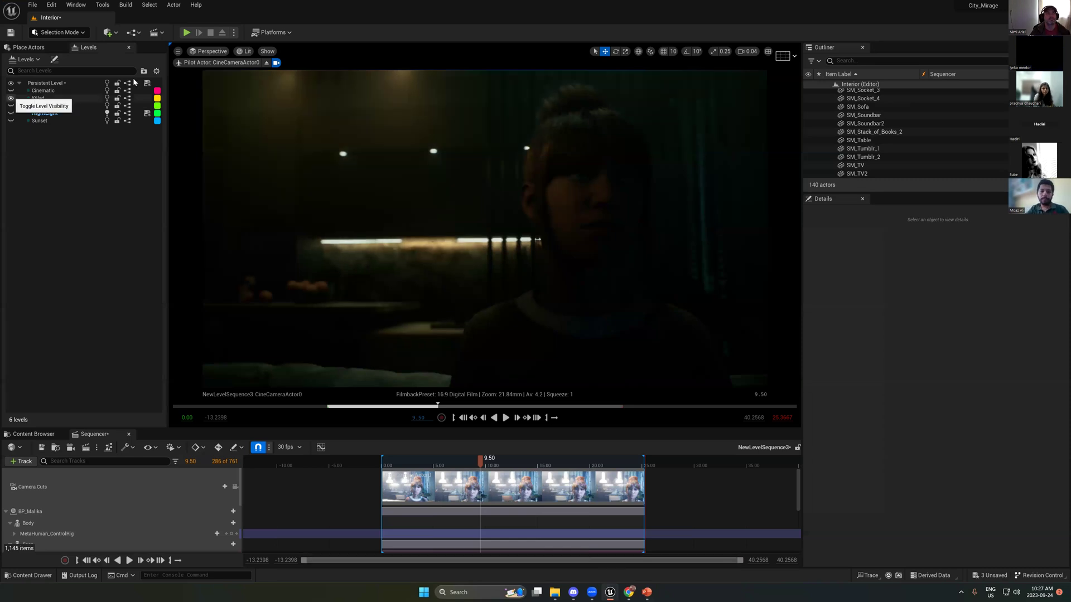
Step: Show the Killed level in Unreal Editor and turn off Game Settings exposure for the viewport
left_click(244, 51)
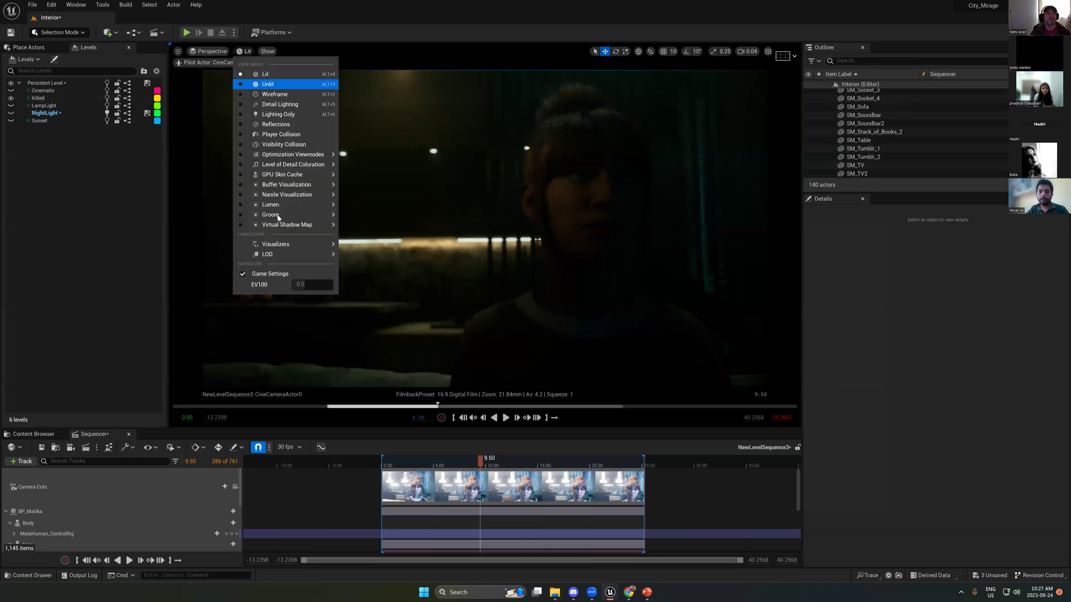
left_click(244, 274)
left_click(35, 93)
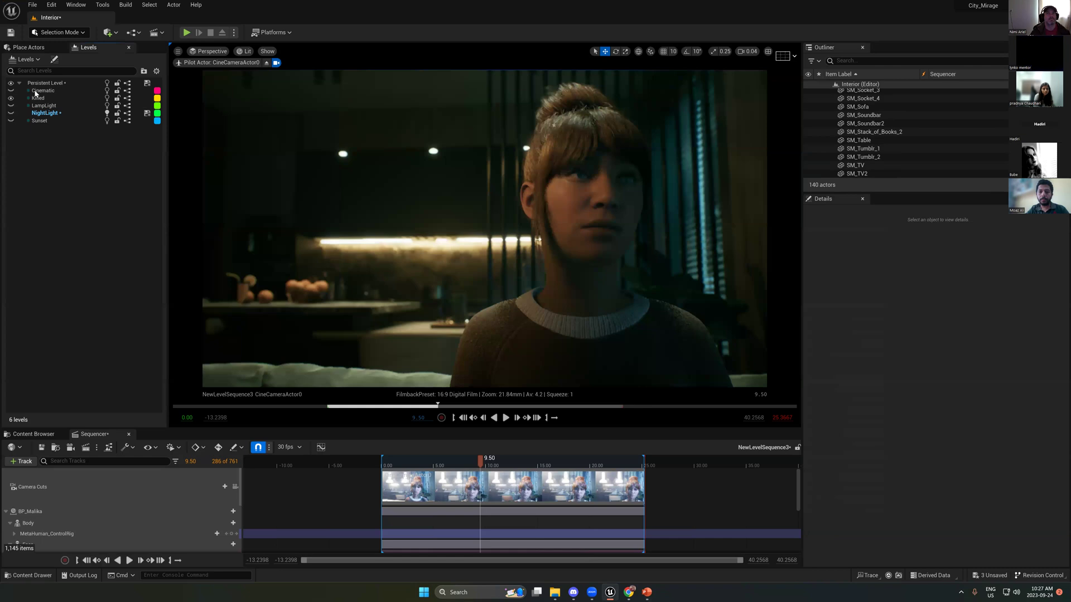
Step: Show the NightLight level in the scene in place of the Killed level
left_click(11, 113)
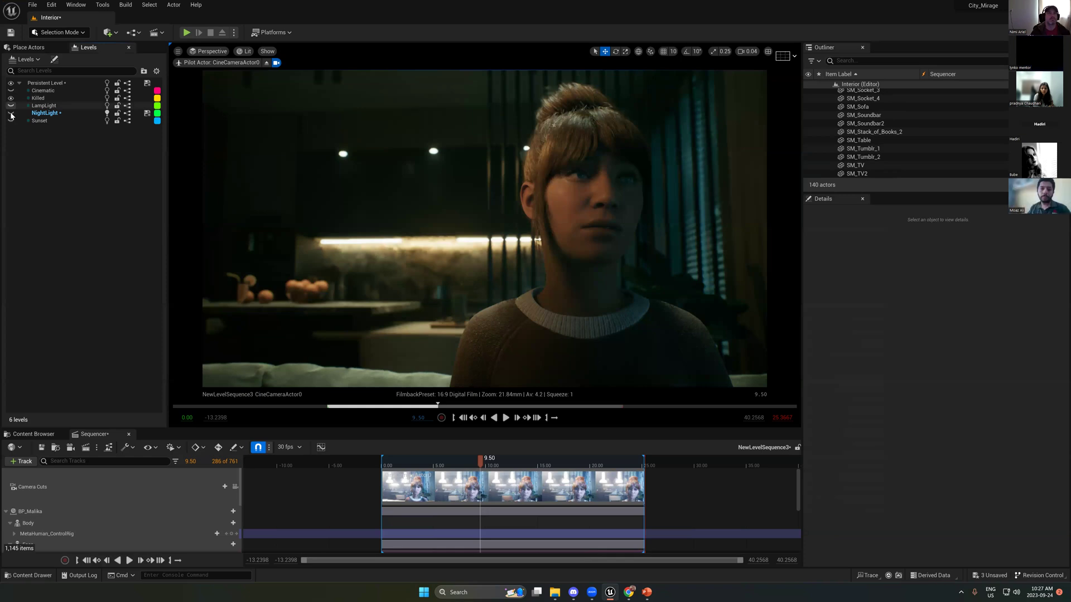
left_click(603, 591)
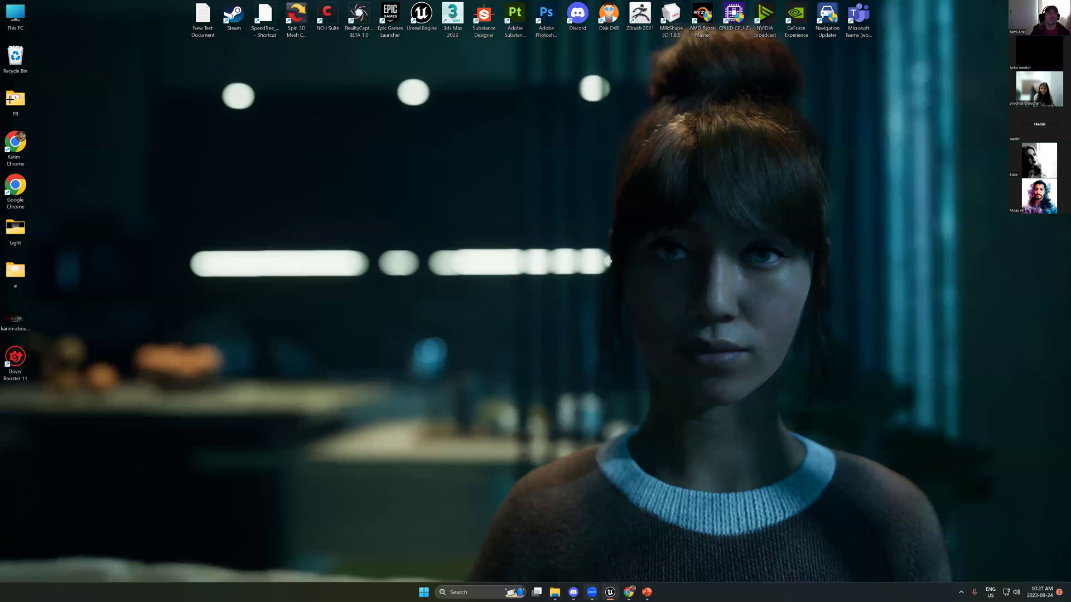
left_click(610, 591)
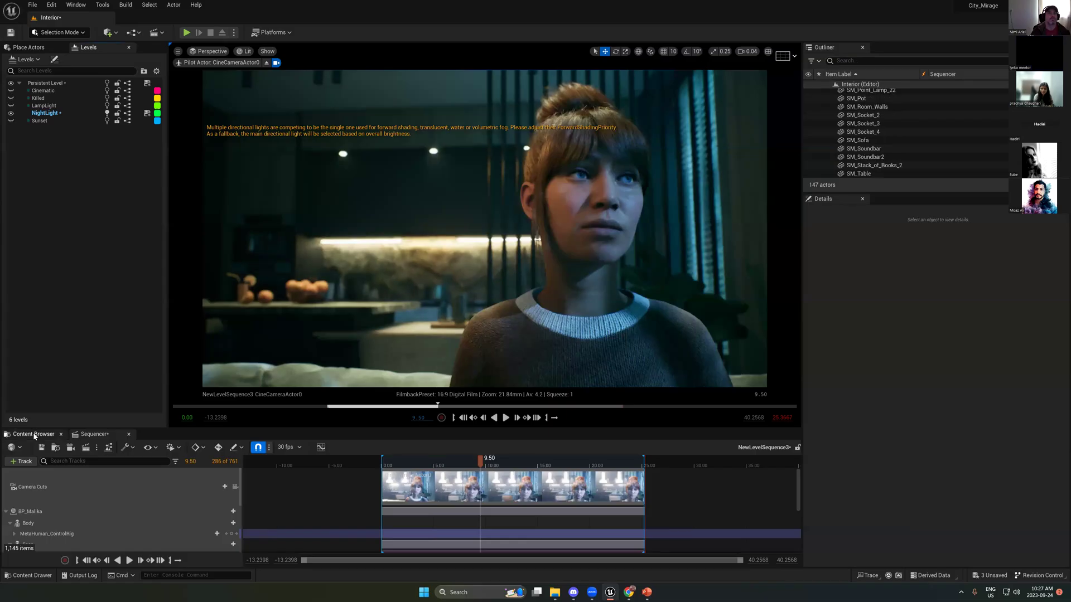
Step: Close the editor, saving the modified Interior, NewLevelSequence3 and NightLight assets
left_click(34, 434)
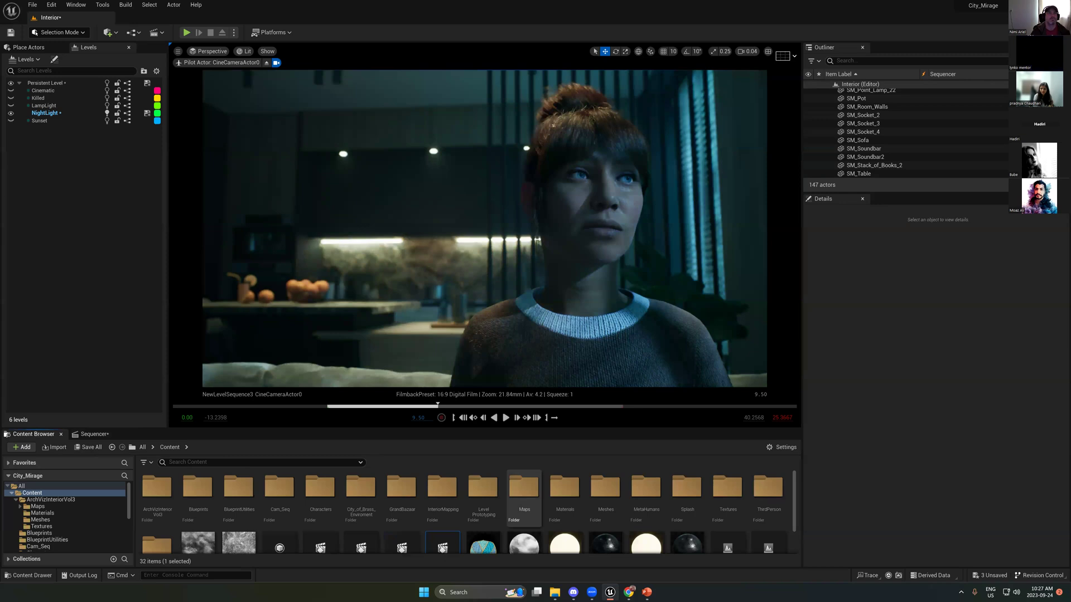
key("ctrl+shift+s")
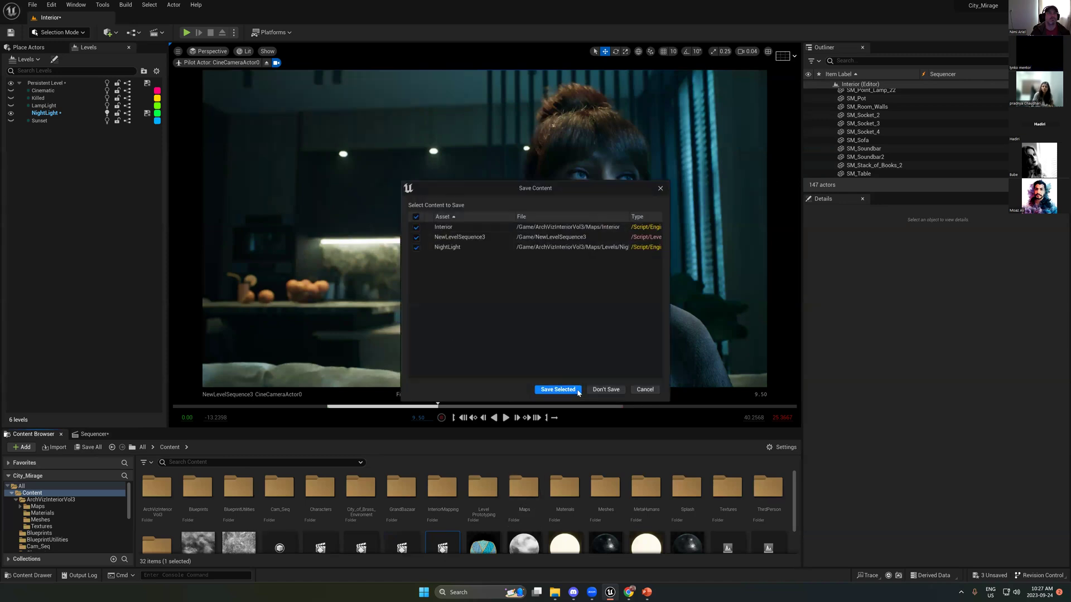
left_click(559, 389)
Step: Find and launch the Epic Games Launcher, dismissing the Run dialog
right_click(544, 196)
left_click(573, 232)
key("super+r")
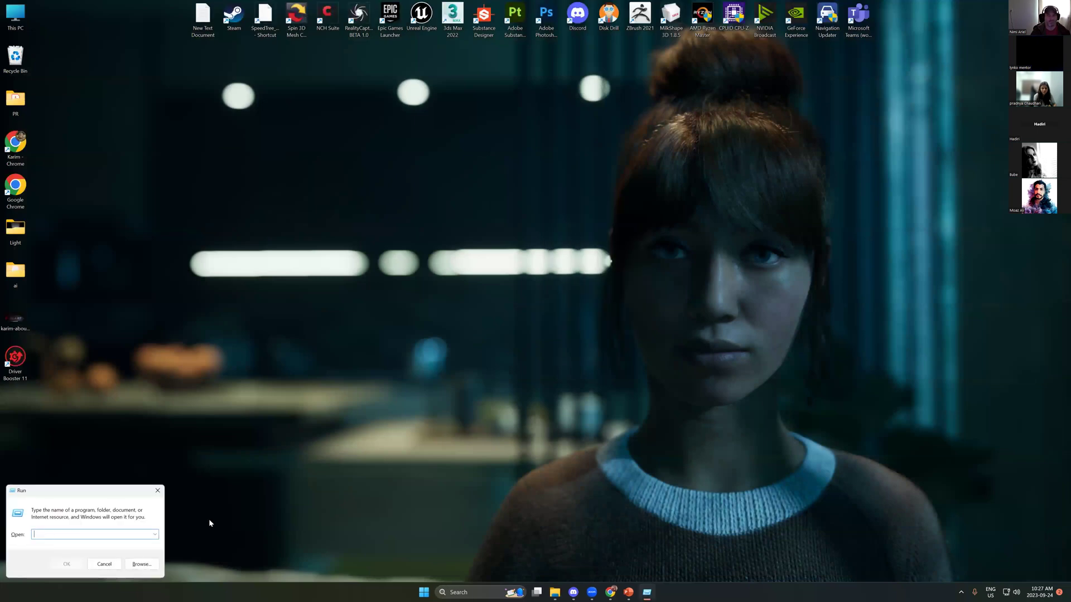
key("super")
type("epic")
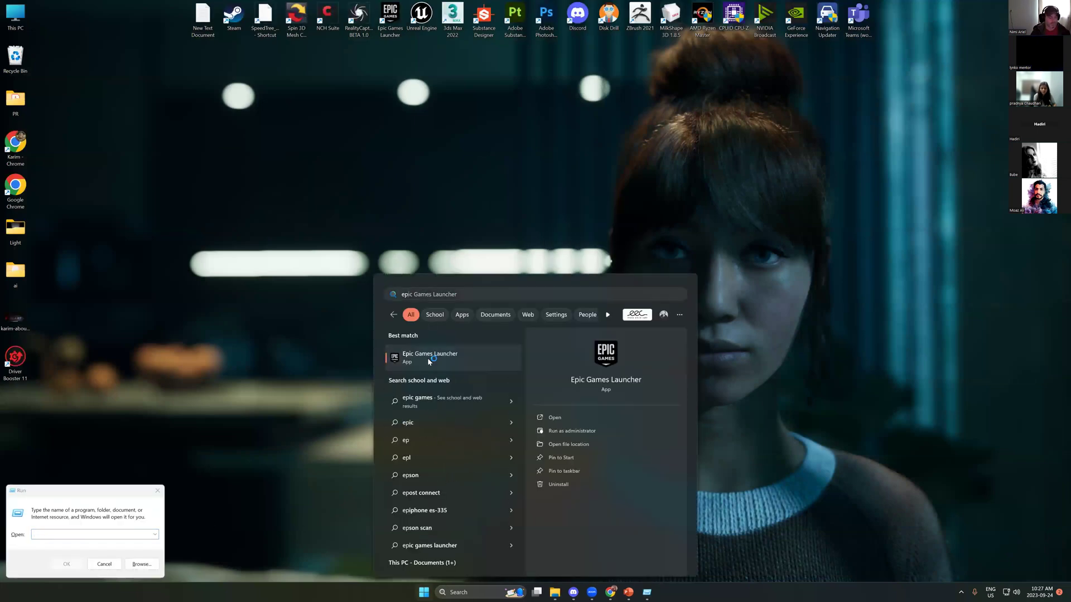
left_click(428, 357)
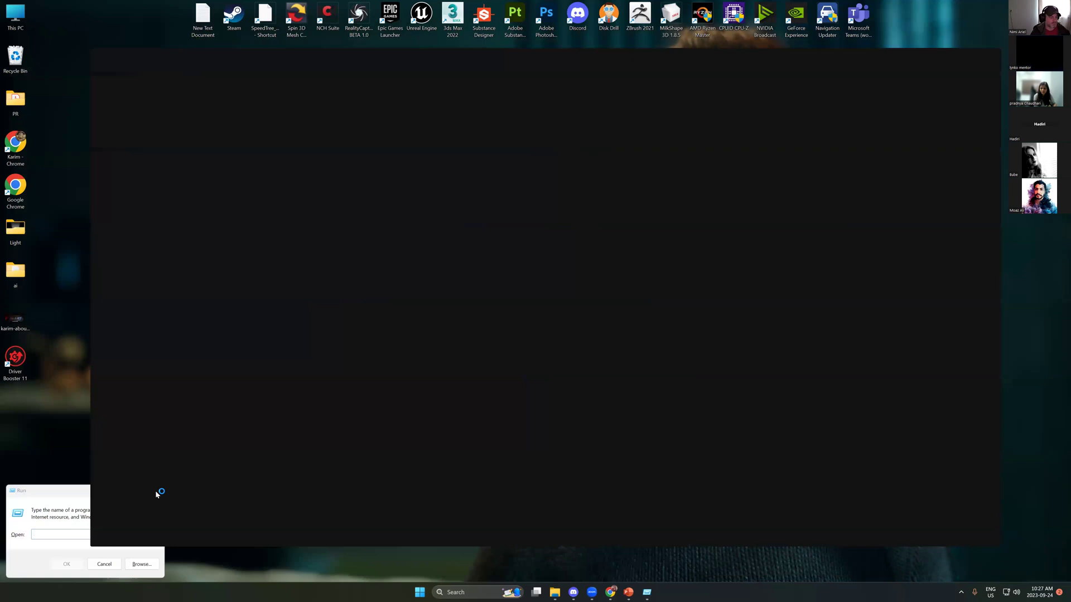
left_click(158, 489)
right_click(49, 107)
left_click(76, 141)
Step: Open the City_Mirage project from the launcher's library and close the launcher
left_click(336, 66)
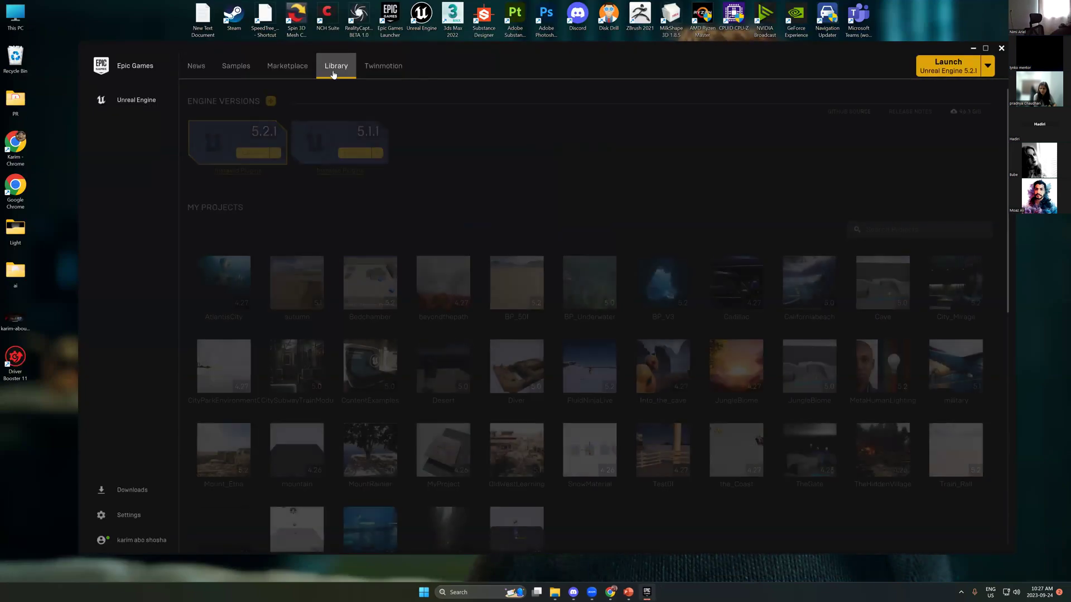
scroll(519, 503, "down", 2)
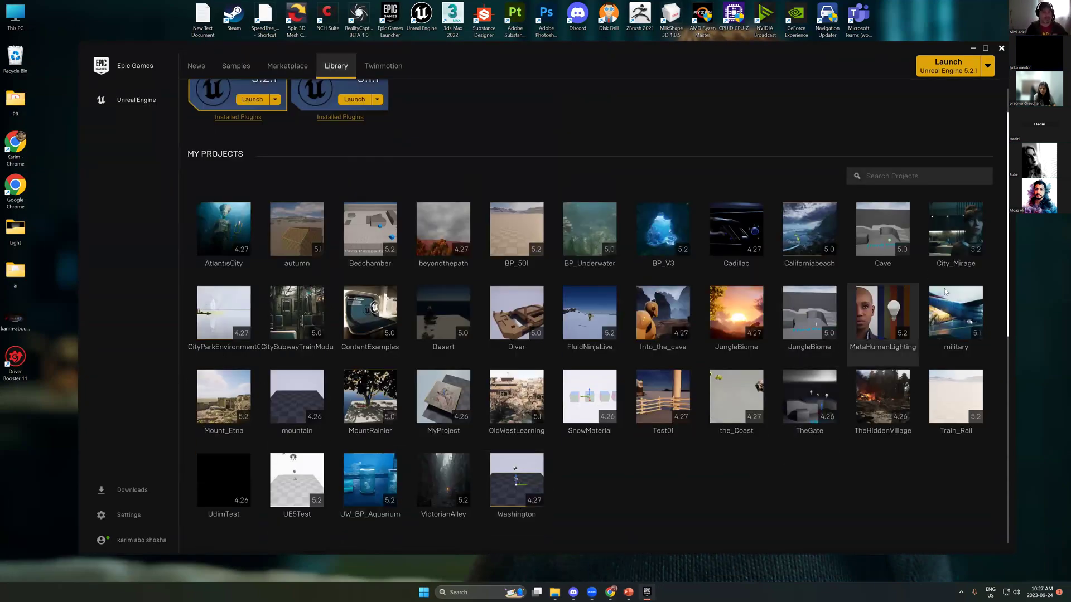
scroll(945, 289, "up", 2)
double_click(961, 269)
left_click(1001, 48)
right_click(966, 170)
left_click(986, 206)
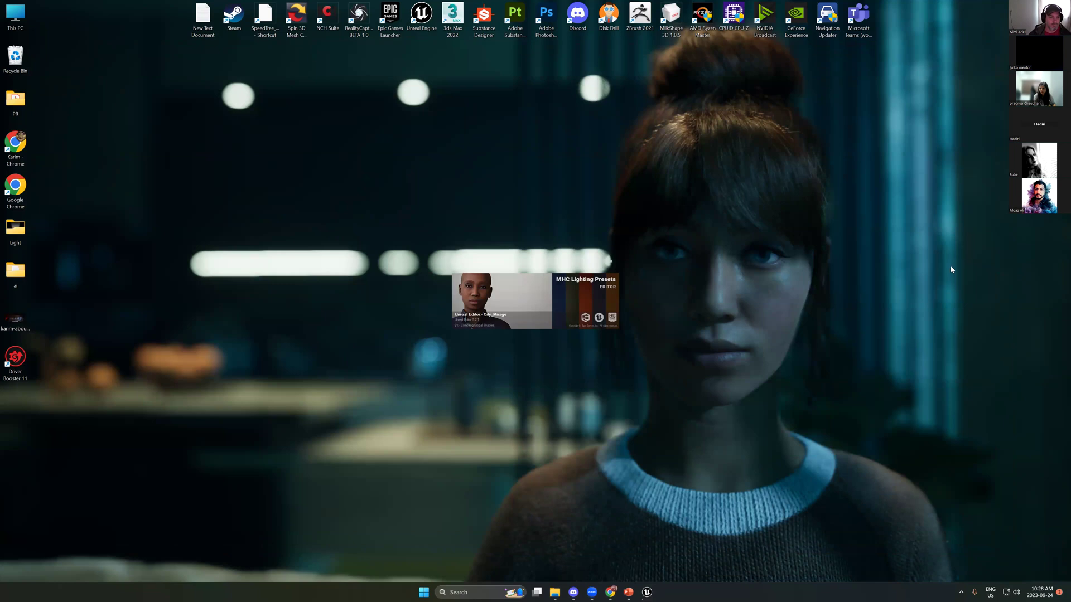
right_click(883, 292)
left_click(908, 324)
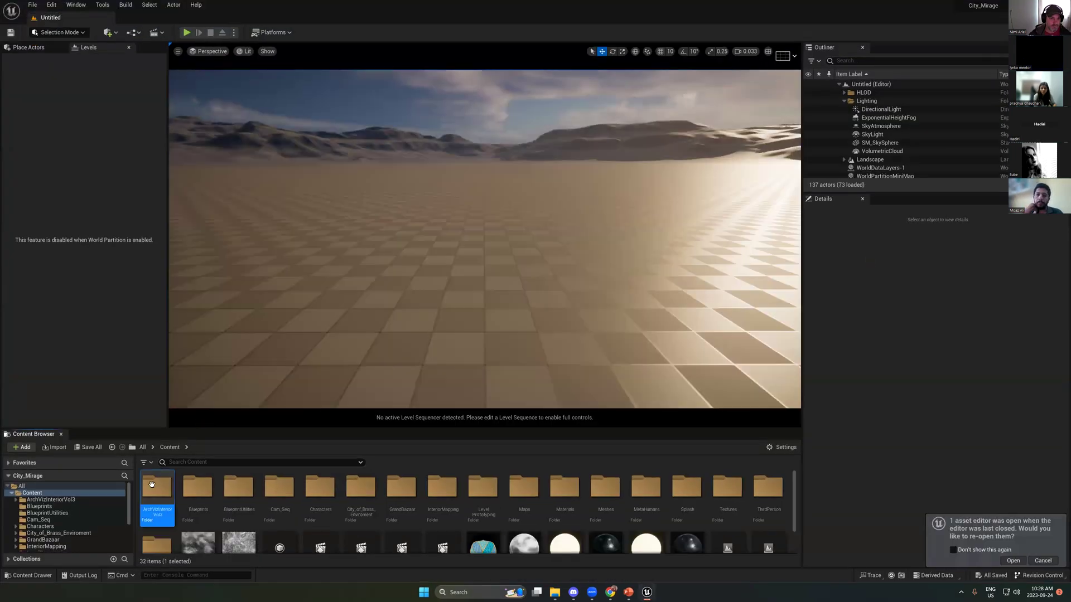
Step: Open the Interior level from the ArchVizInteriorVol3 Maps folder
double_click(155, 481)
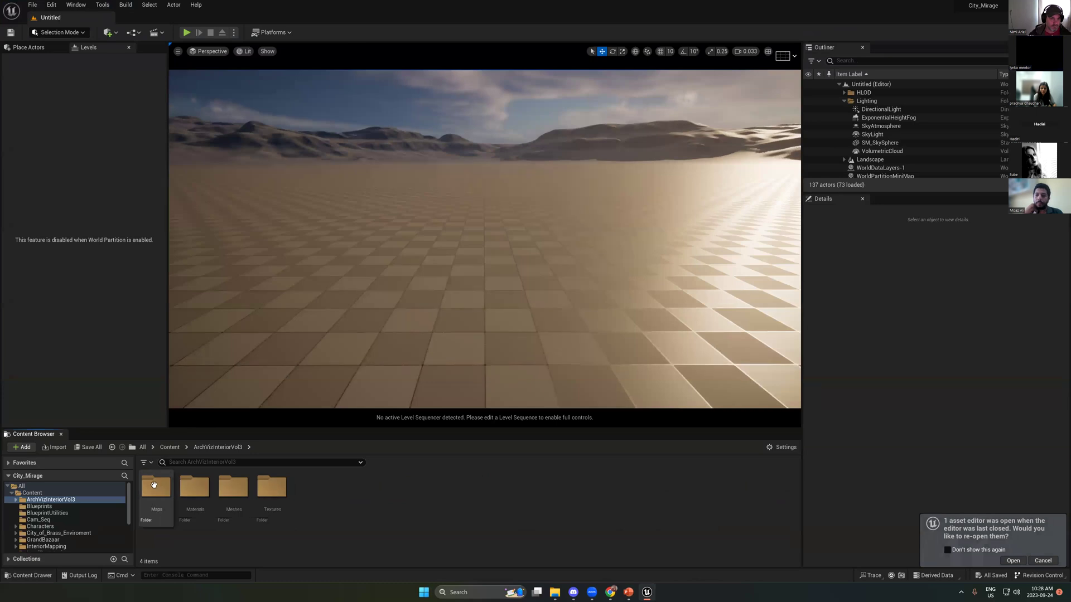
double_click(155, 488)
double_click(195, 491)
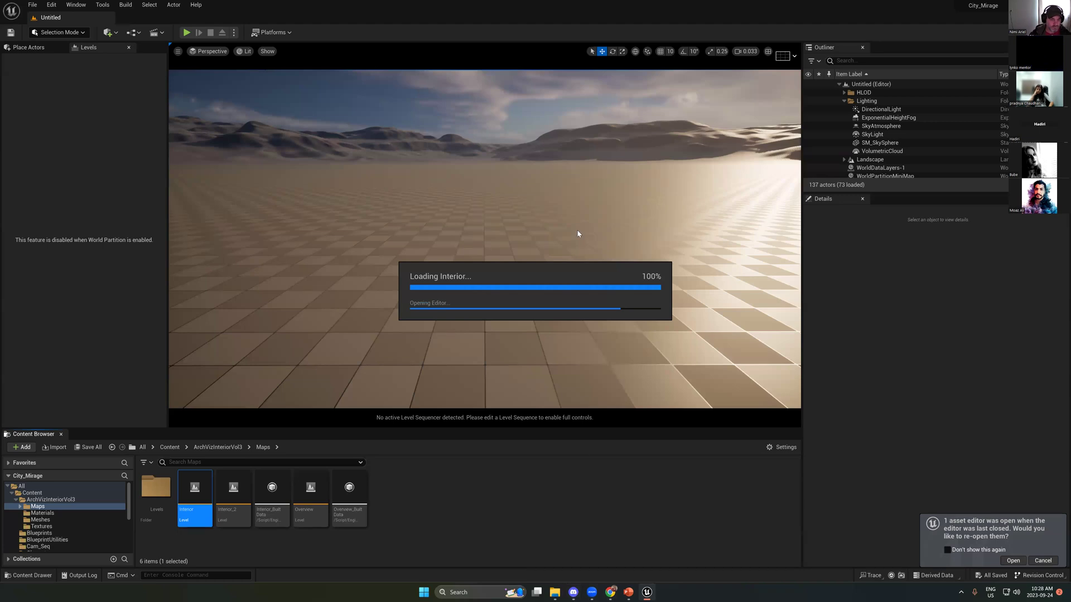
Step: Switch to PowerPoint to view the Three-Point Lighting slide, and return to Unreal Editor
left_click(628, 592)
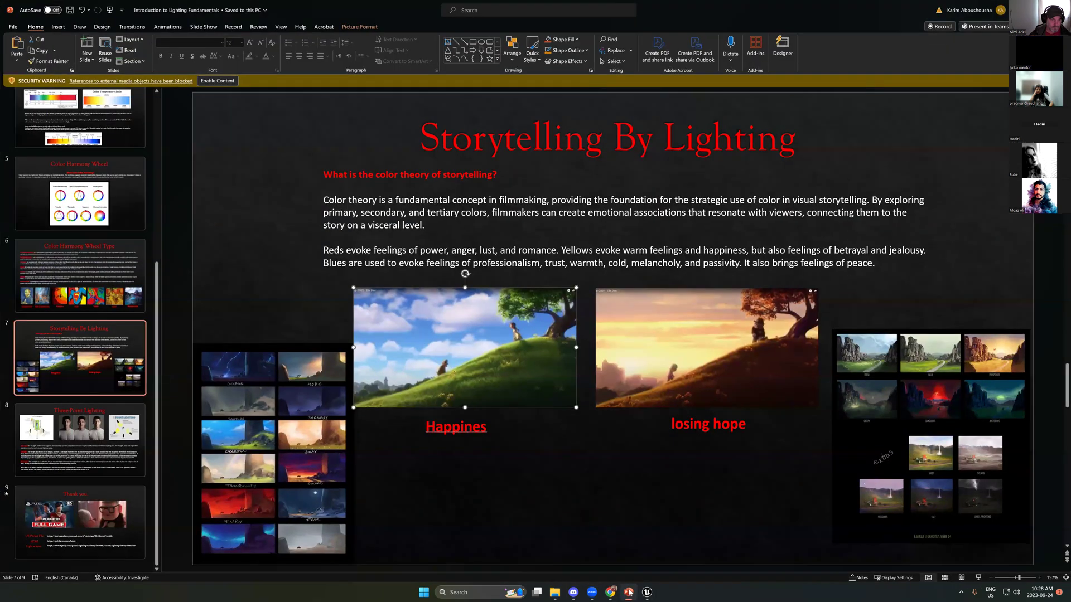
key("Page_Down")
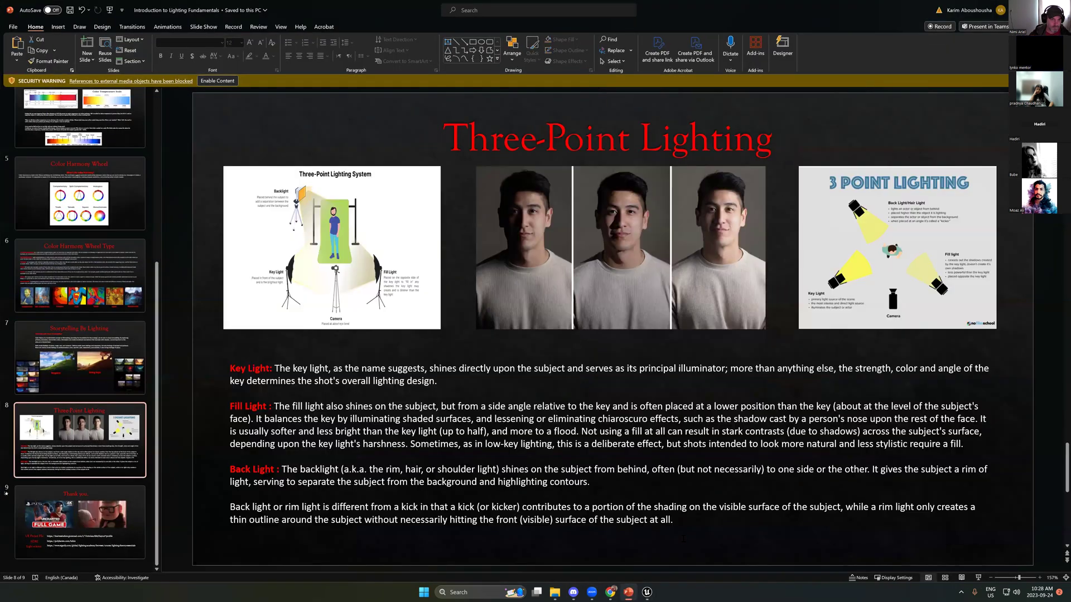
left_click(630, 592)
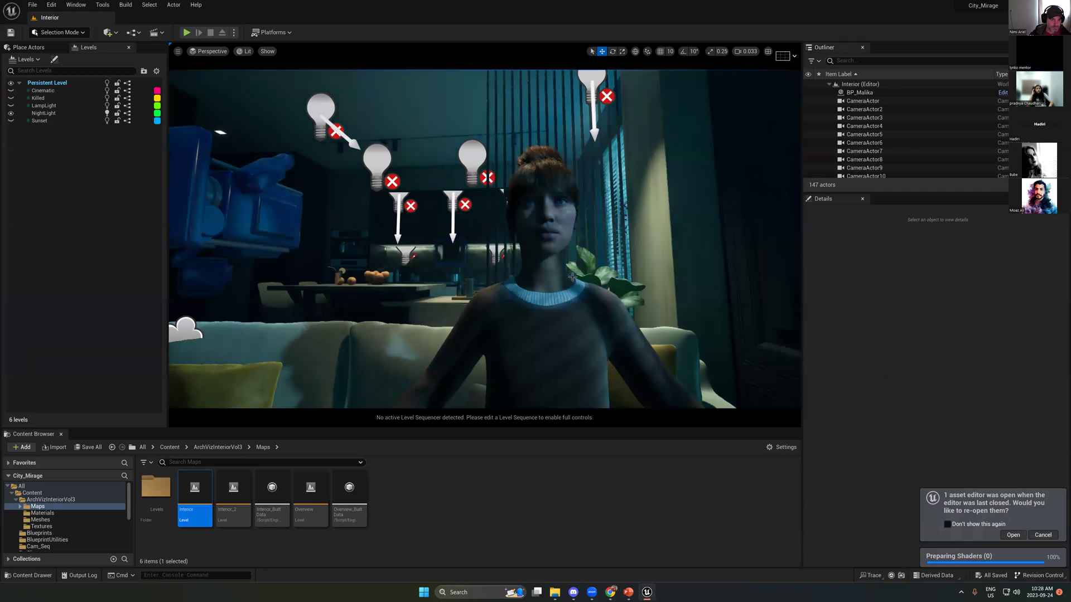
Step: Enable game view in the viewport and permanently dismiss the notification about re-opening the last asset editor
key("g")
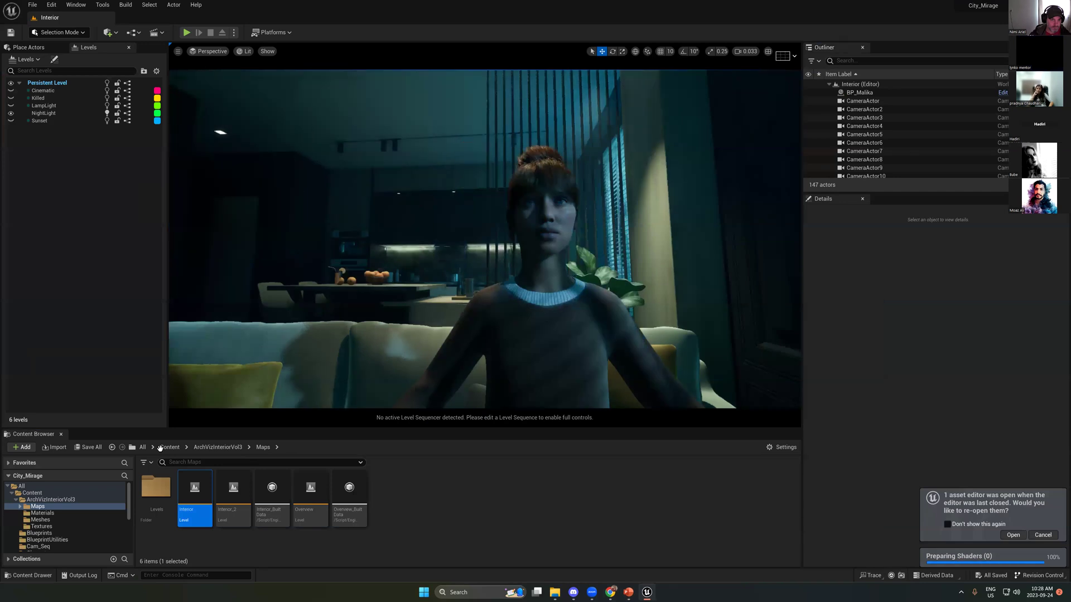
left_click(974, 551)
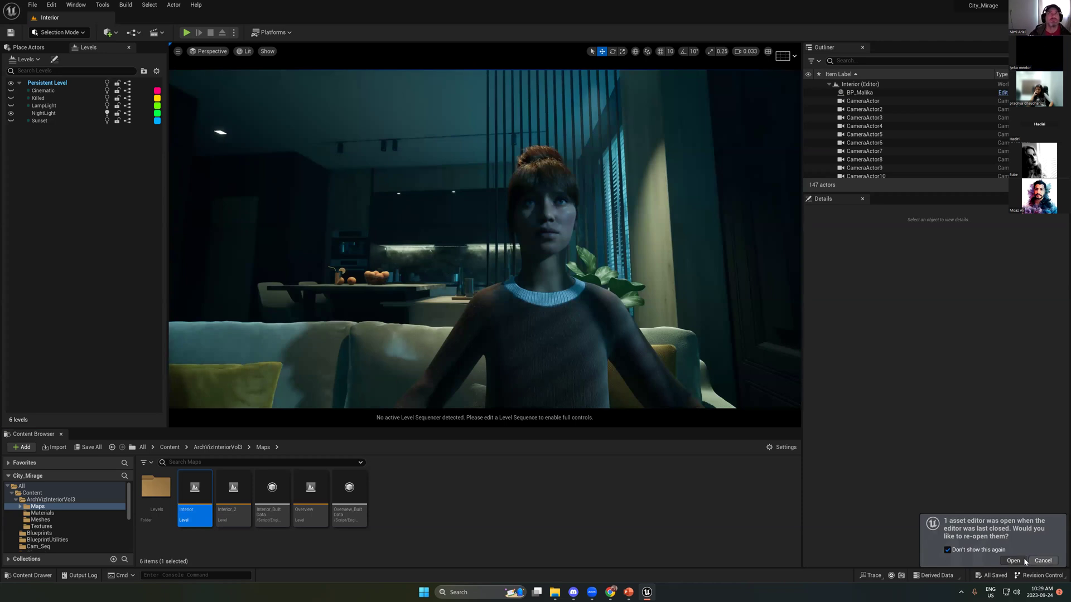
left_click(1023, 559)
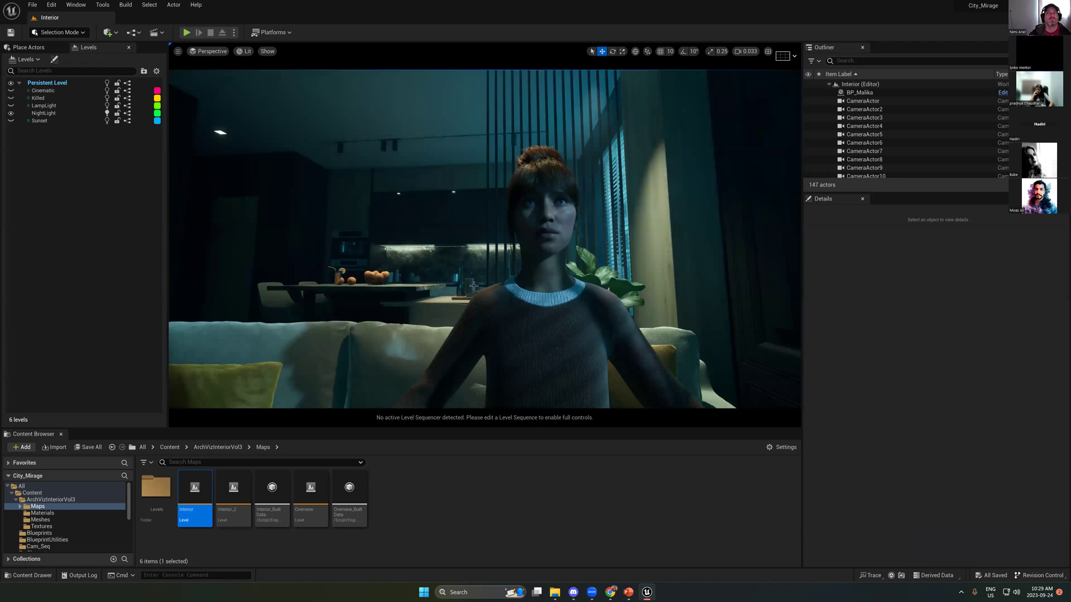
Step: Create a level sequence named Movie_Seq in the Content folder and enlarge the Sequencer area
left_click(156, 33)
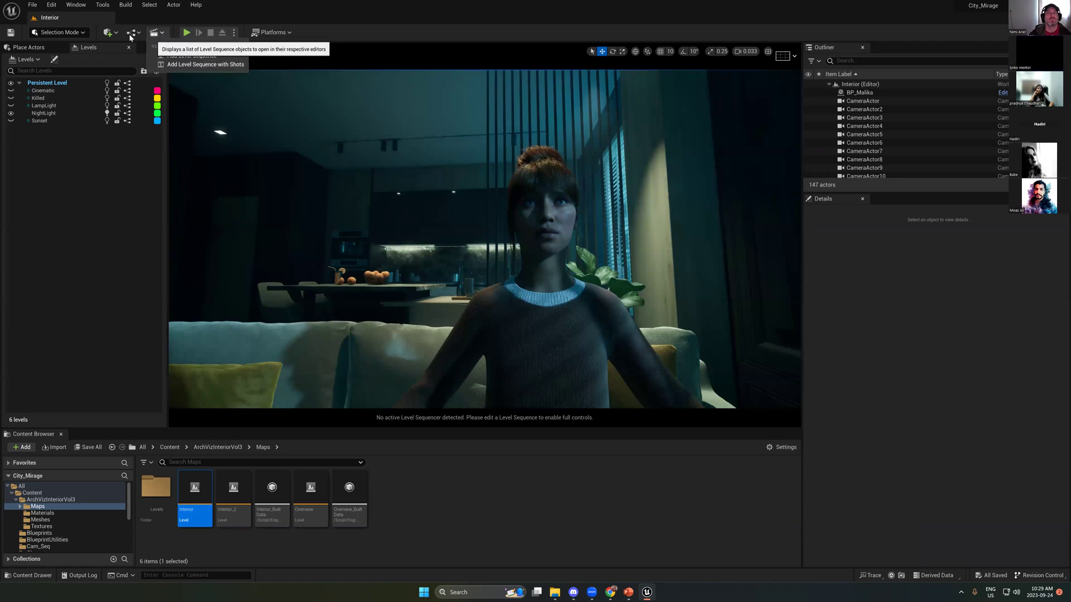
left_click(182, 57)
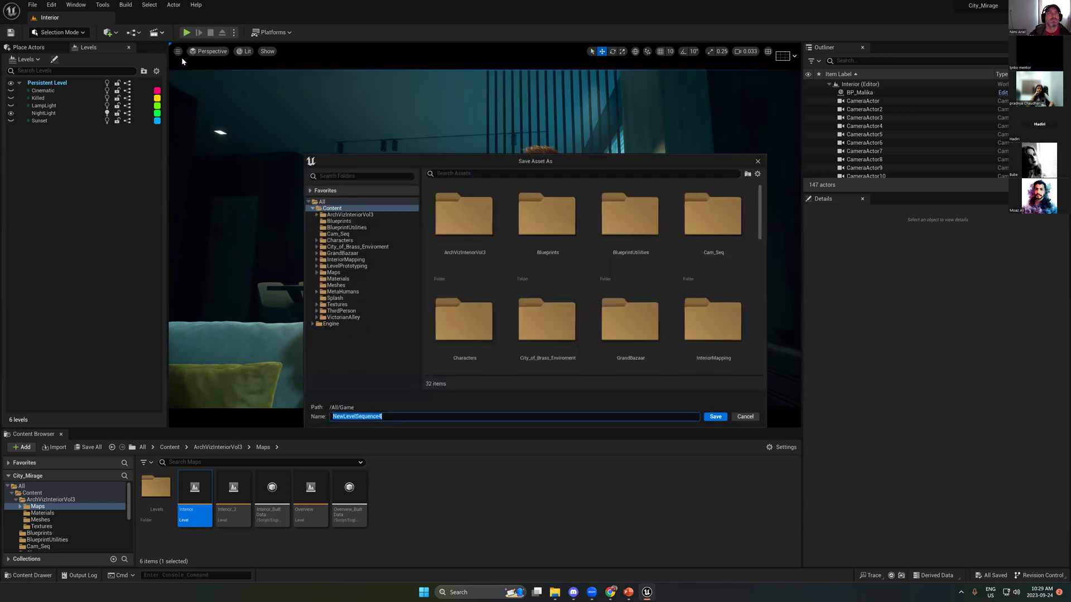
scroll(611, 275, "down", 3)
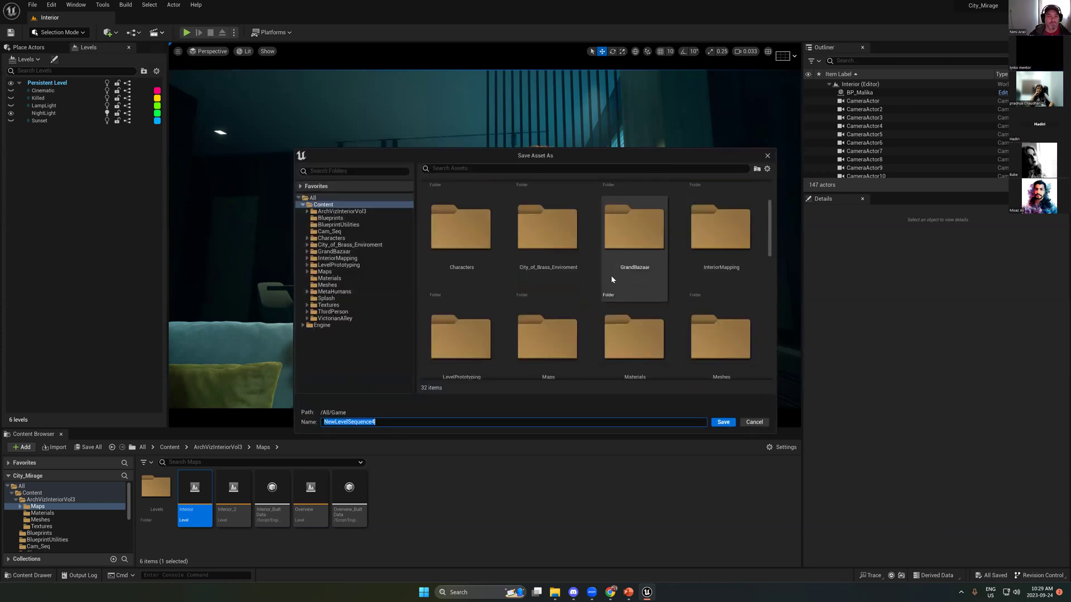
scroll(640, 310, "down", 6)
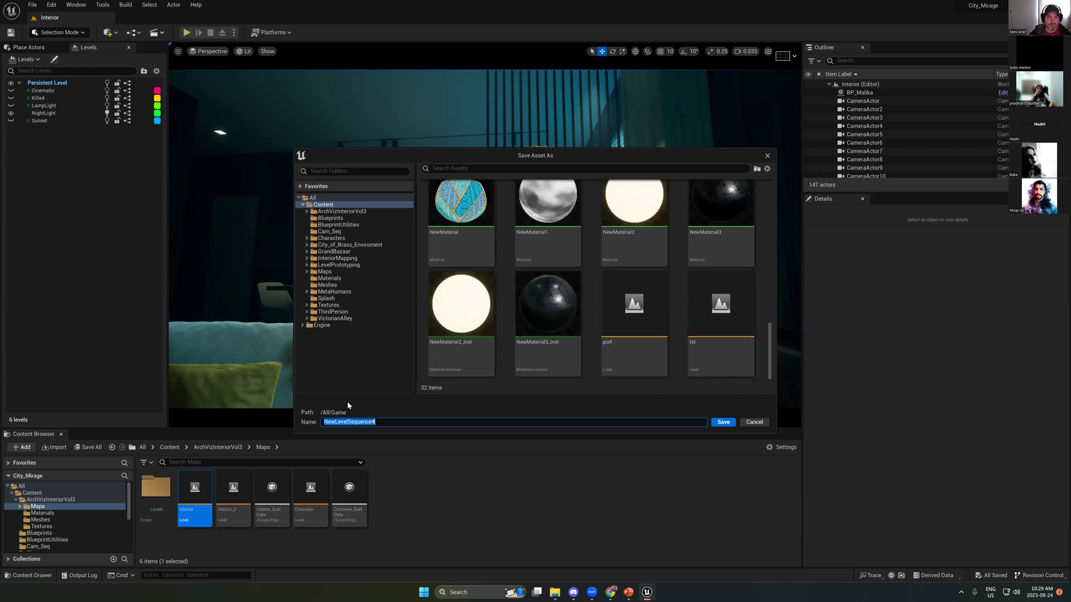
double_click(395, 422)
type("C")
key("BackSpace")
key("BackSpace")
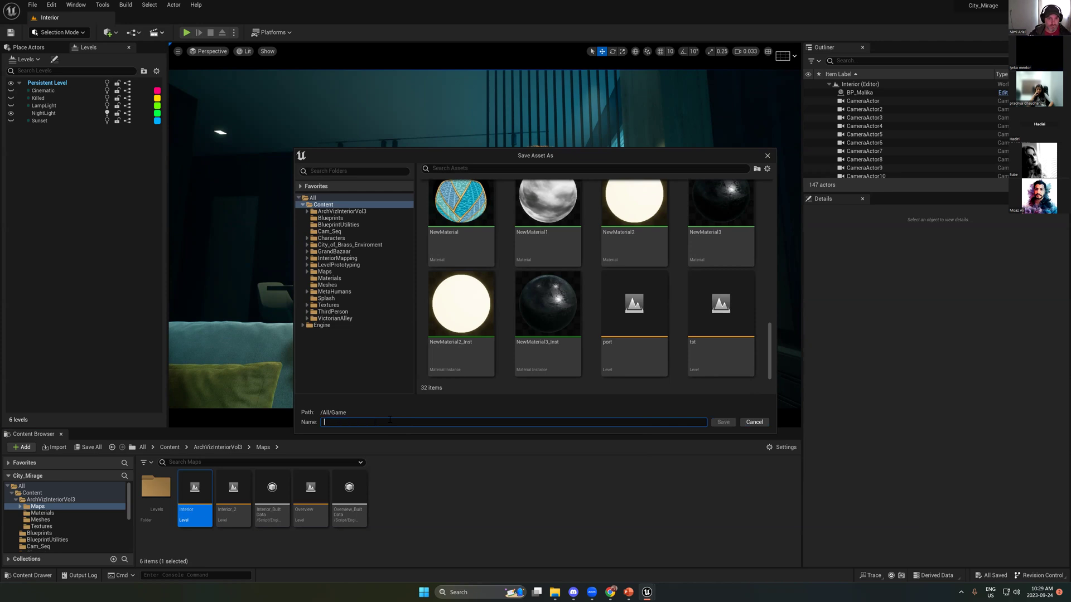
type("Movie_Seq")
left_click(735, 421)
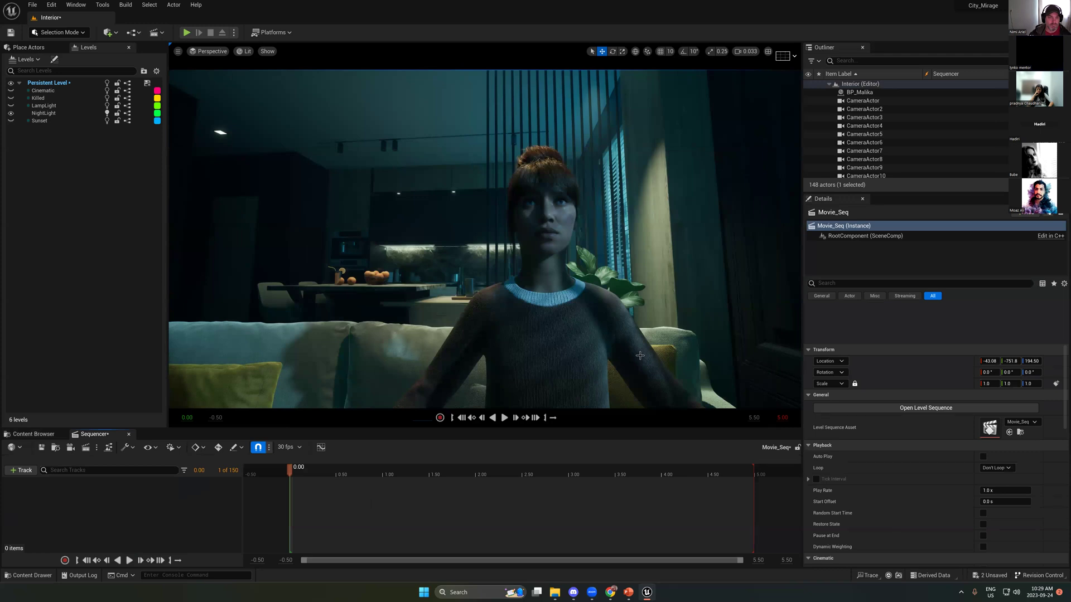
left_click_drag(325, 387, 323, 365)
left_click_drag(95, 413, 93, 389)
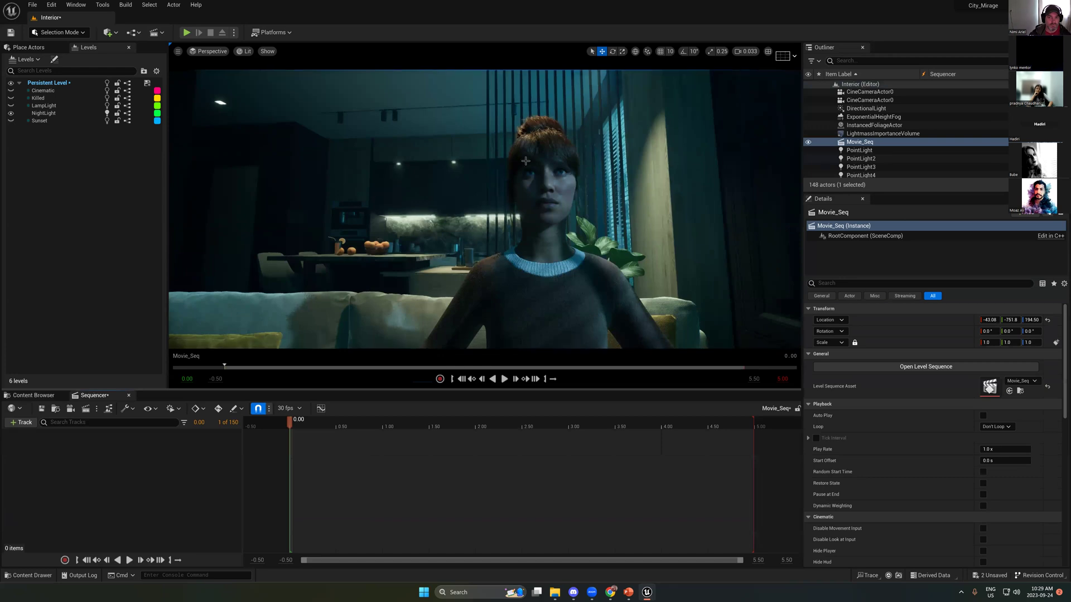
Step: Try adding the wide-shot CineCameraActor0 to the Movie_Seq sequence and undo it
left_click(21, 423)
mouse_move(71, 437)
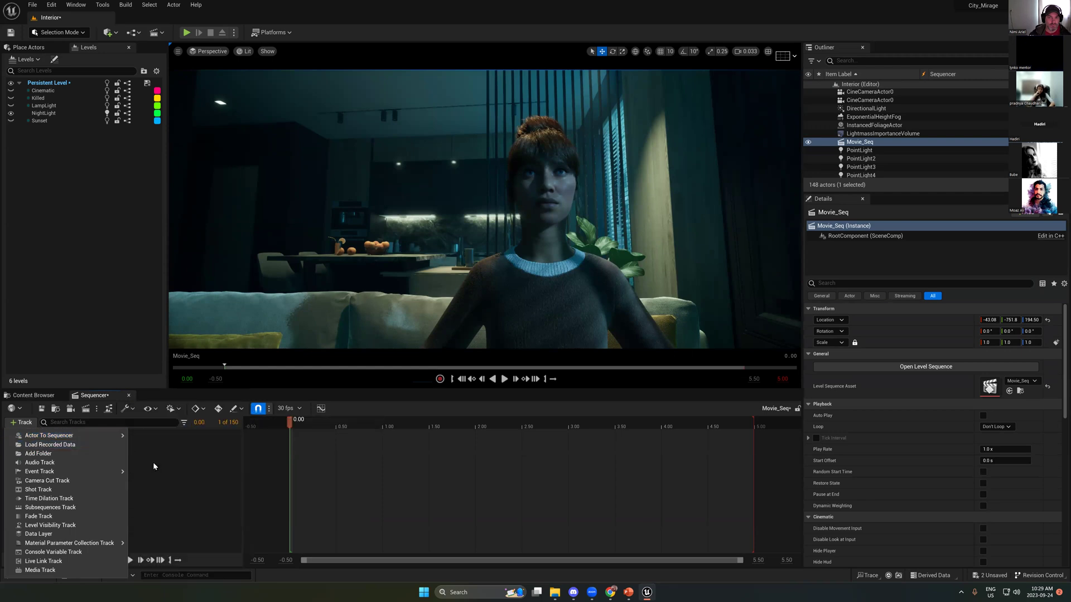
mouse_move(108, 438)
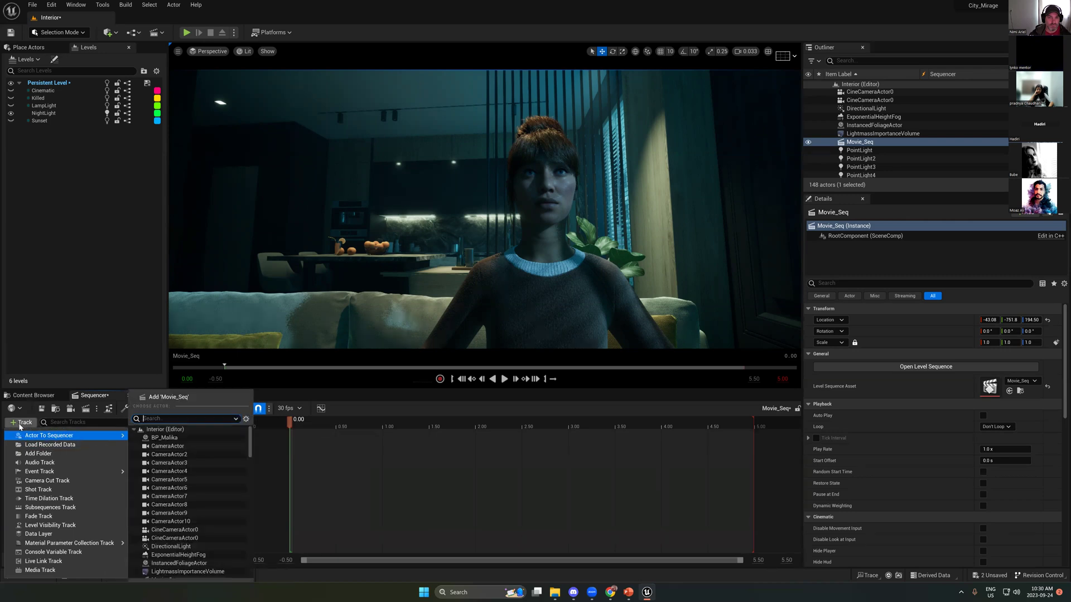
type("cam")
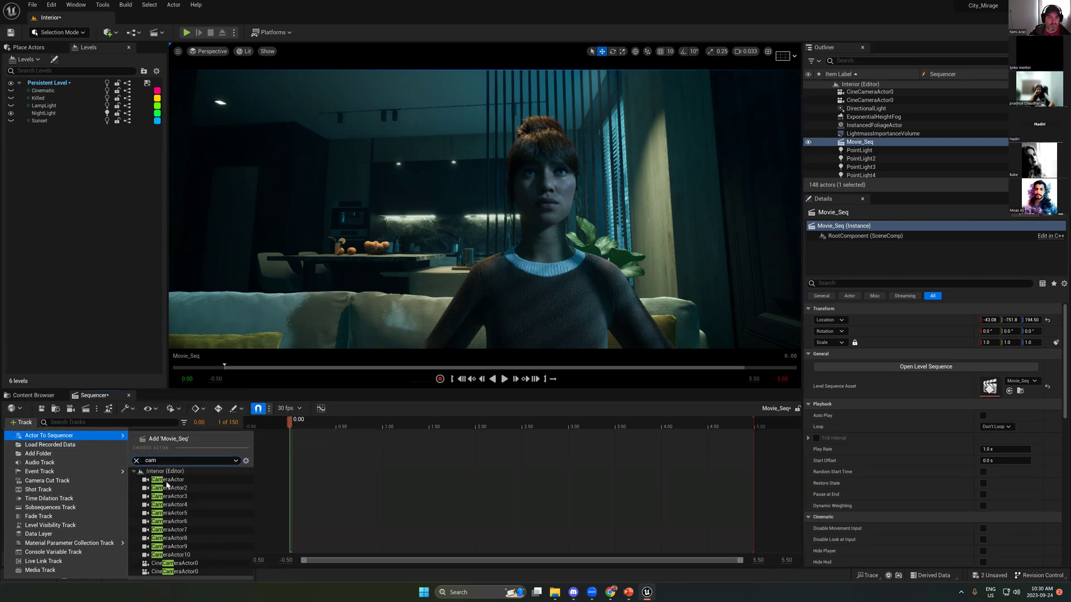
left_click(187, 568)
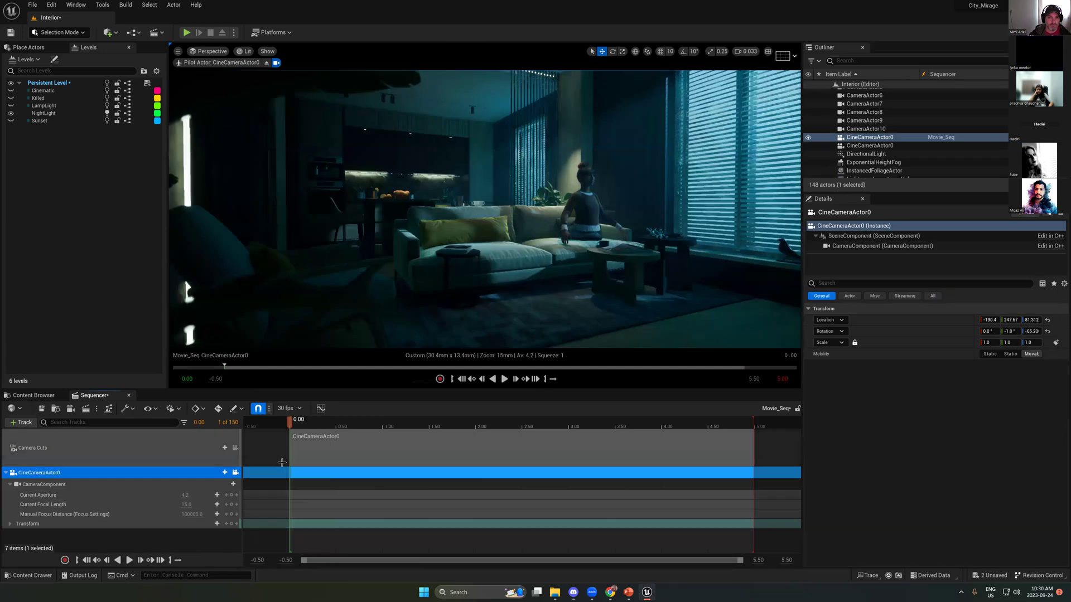
key("ctrl+z")
Step: Add the close-up CineCameraActor0 that frames the woman's face to the Movie_Seq sequence
left_click(33, 422)
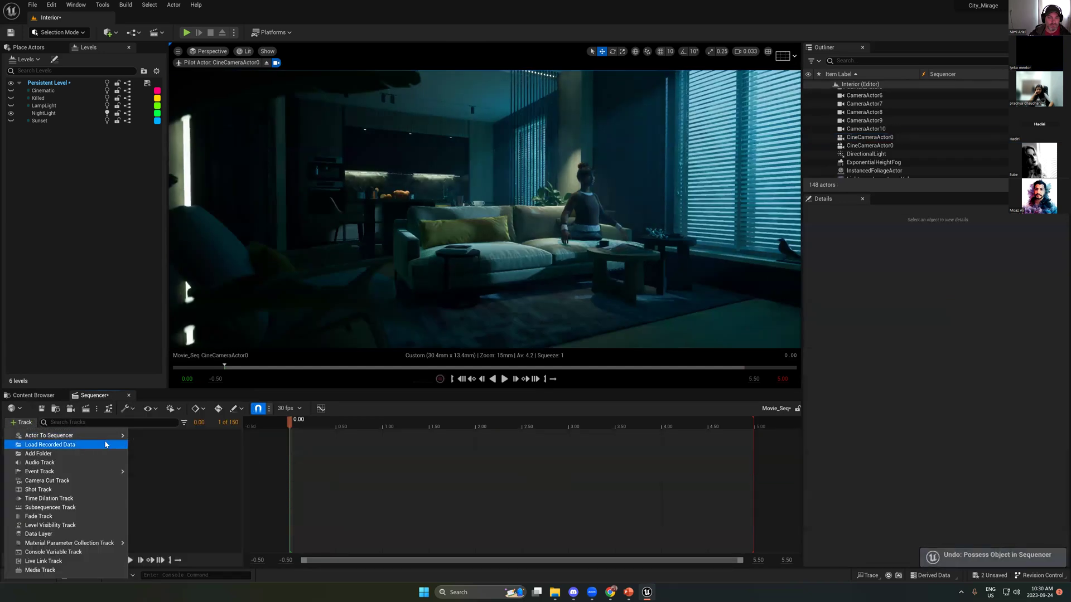
type("cam")
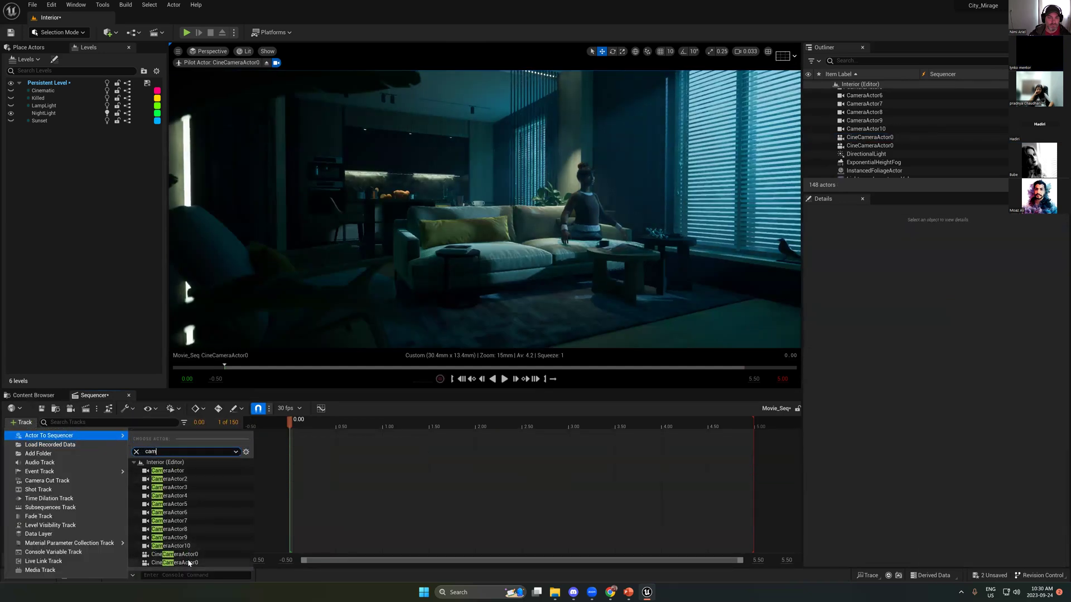
left_click(178, 549)
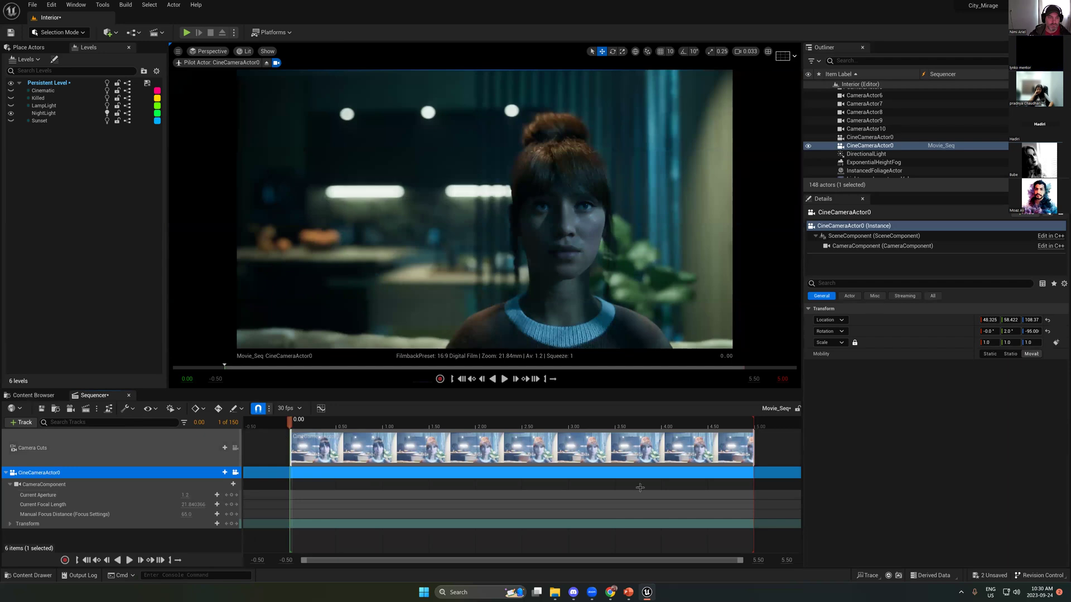
Step: Review the sequence's display rate, incompatible rate and time display options, and widen the visible timeline range
left_click(301, 409)
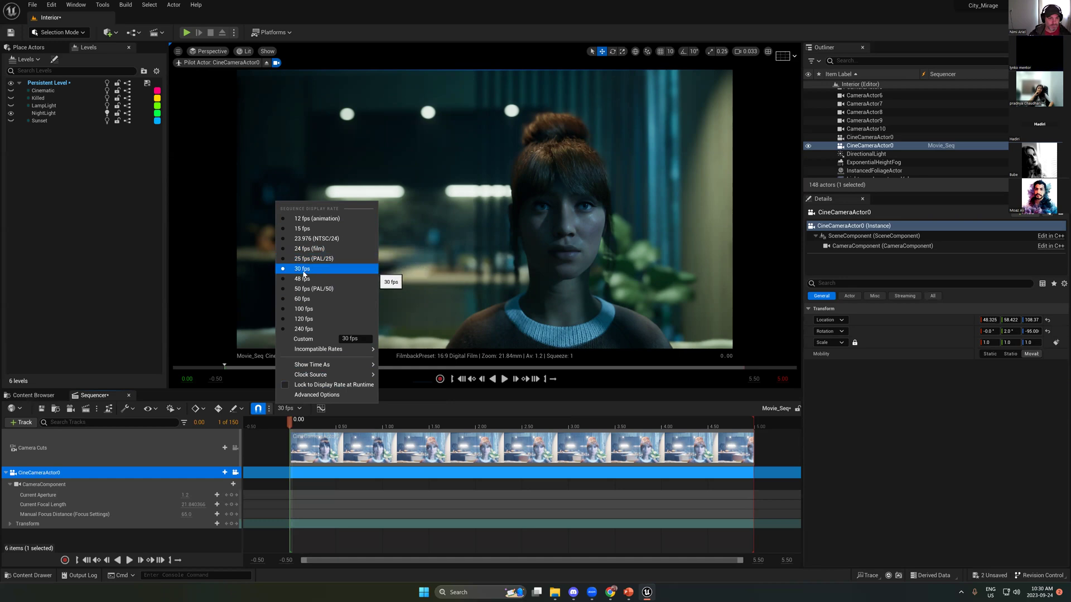
left_click(552, 4)
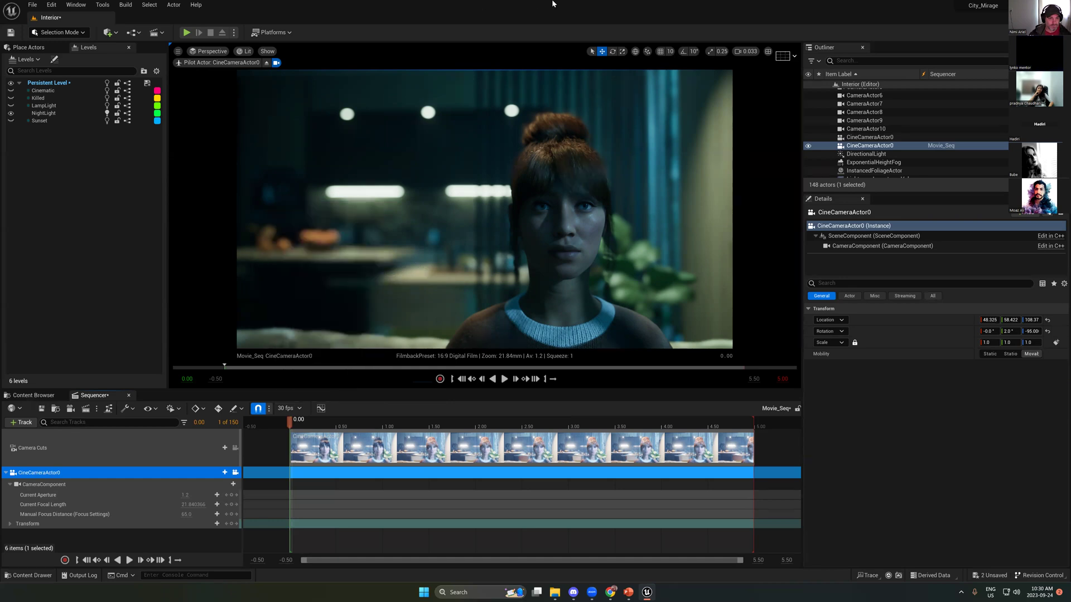
scroll(563, 466, "down", 4, "ctrl")
left_click(290, 408)
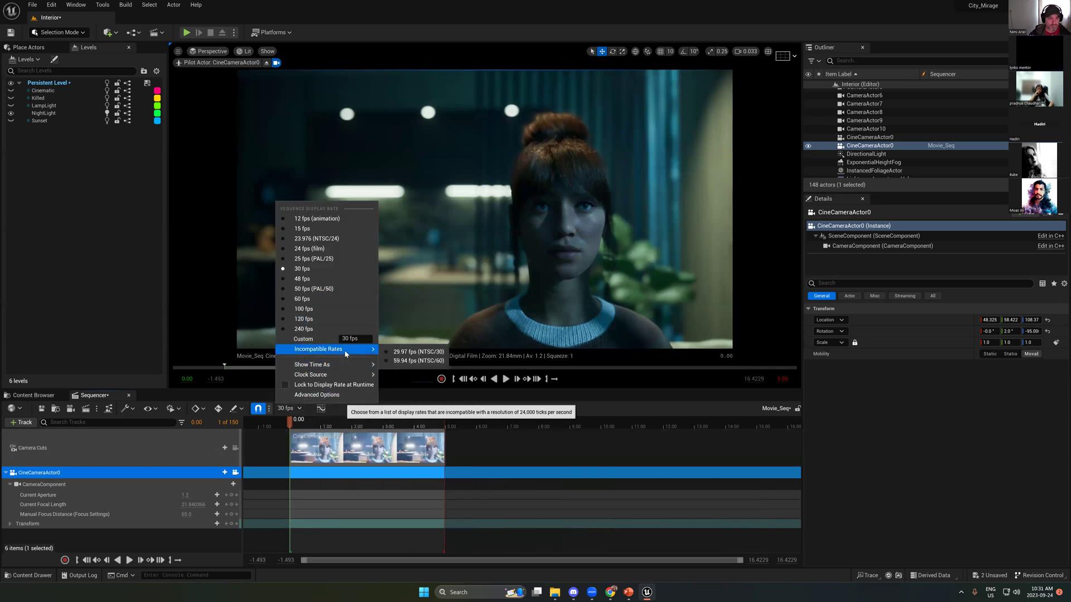
mouse_move(357, 378)
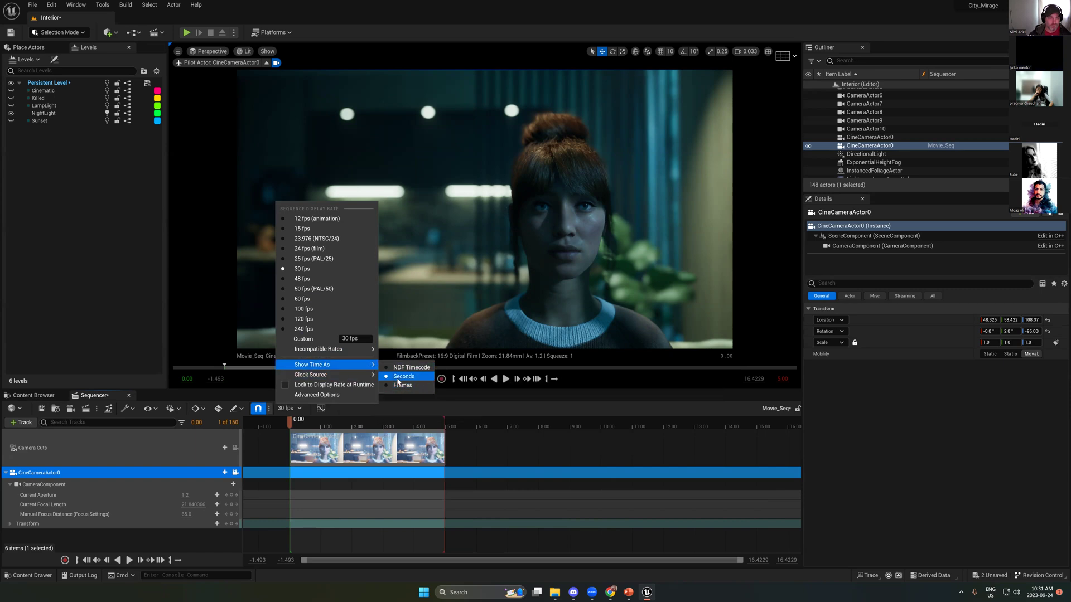
left_click(529, 439)
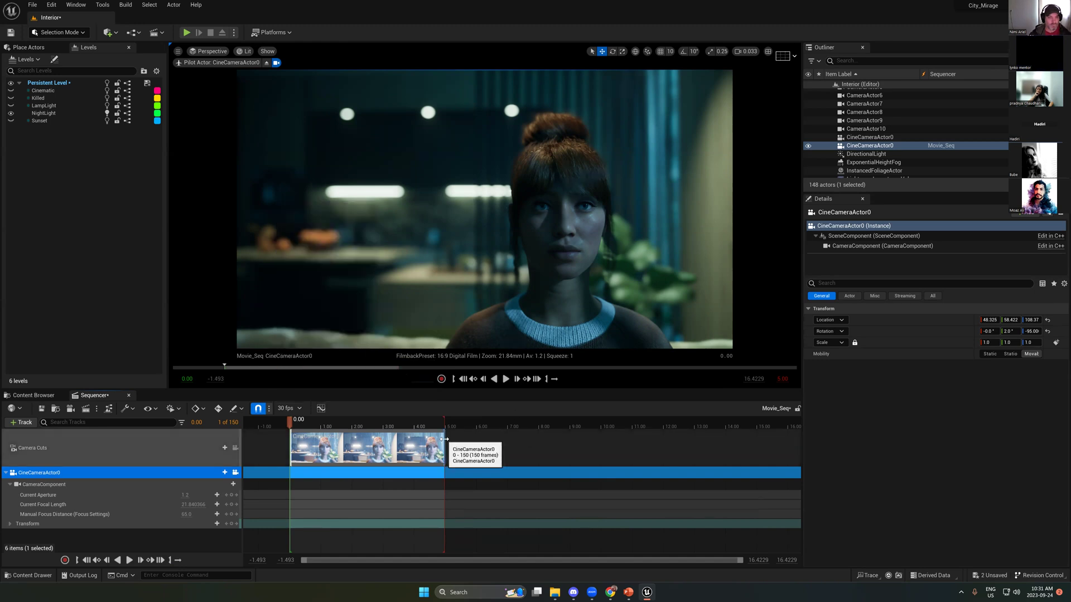
Step: Extend the camera cut section and the playback end to 300 frames at 10 seconds, and briefly play the sequence
mouse_move(491, 445)
left_mouse_down()
mouse_move(502, 446)
mouse_move(397, 425)
left_mouse_up()
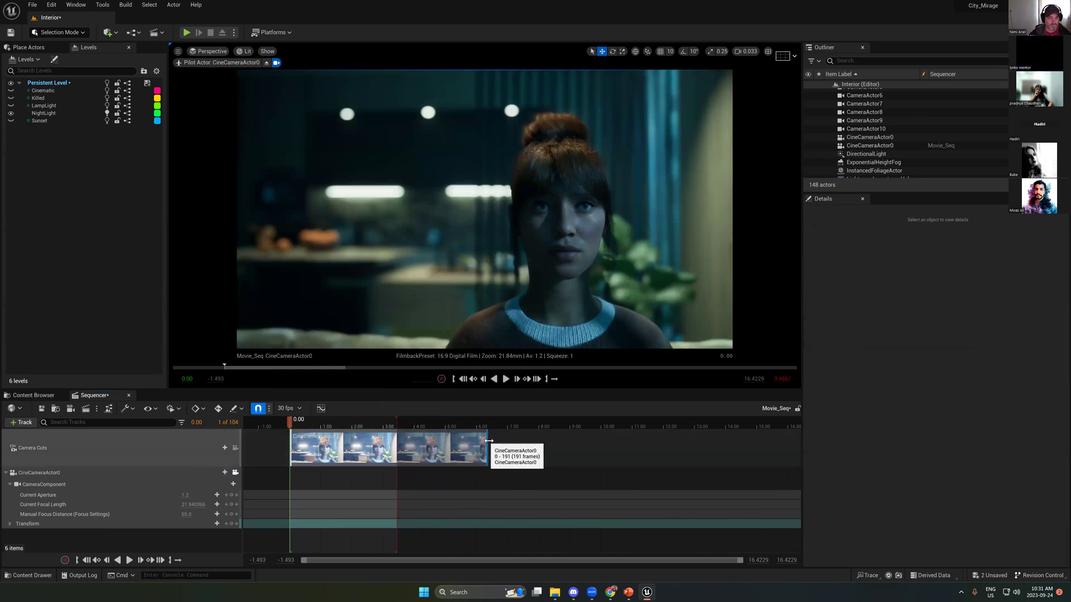
left_click_drag(489, 441, 600, 442)
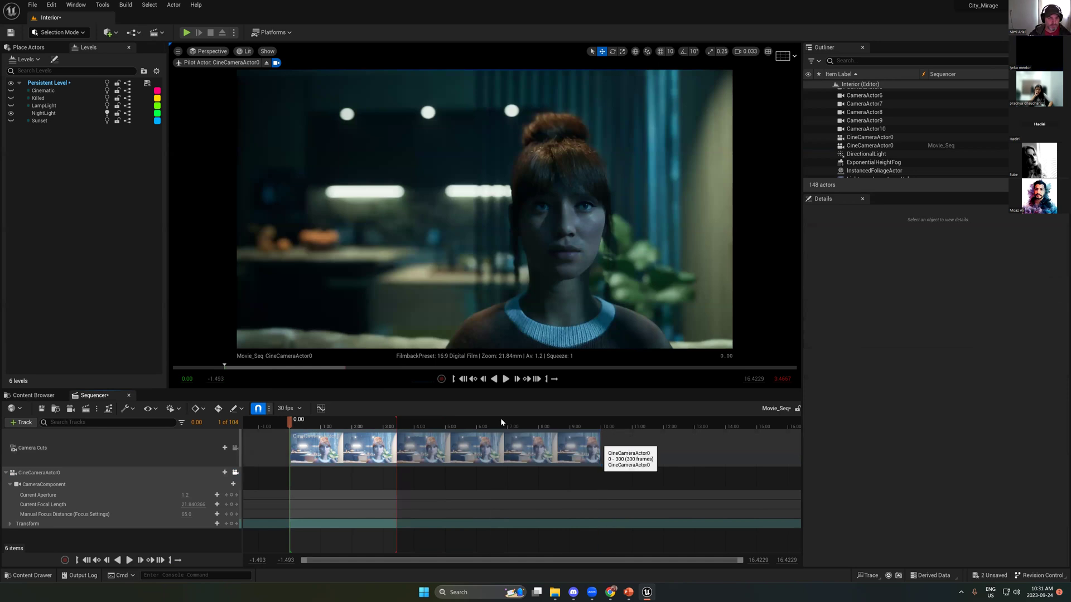
mouse_move(397, 419)
left_mouse_down()
mouse_move(577, 418)
mouse_move(422, 433)
left_mouse_up()
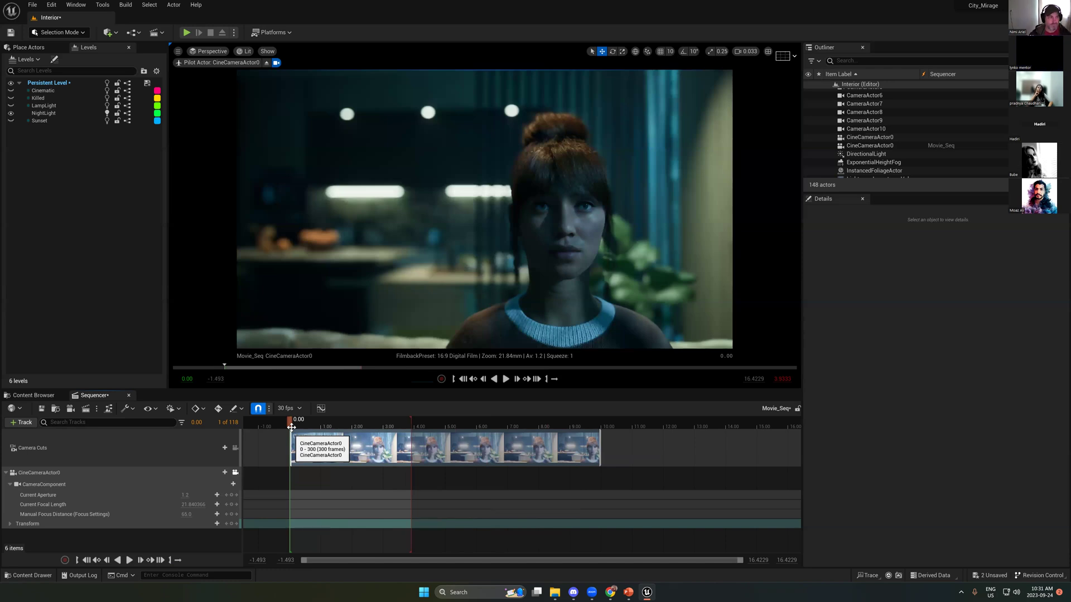
mouse_move(412, 429)
left_mouse_down()
mouse_move(330, 428)
mouse_move(458, 429)
left_mouse_up()
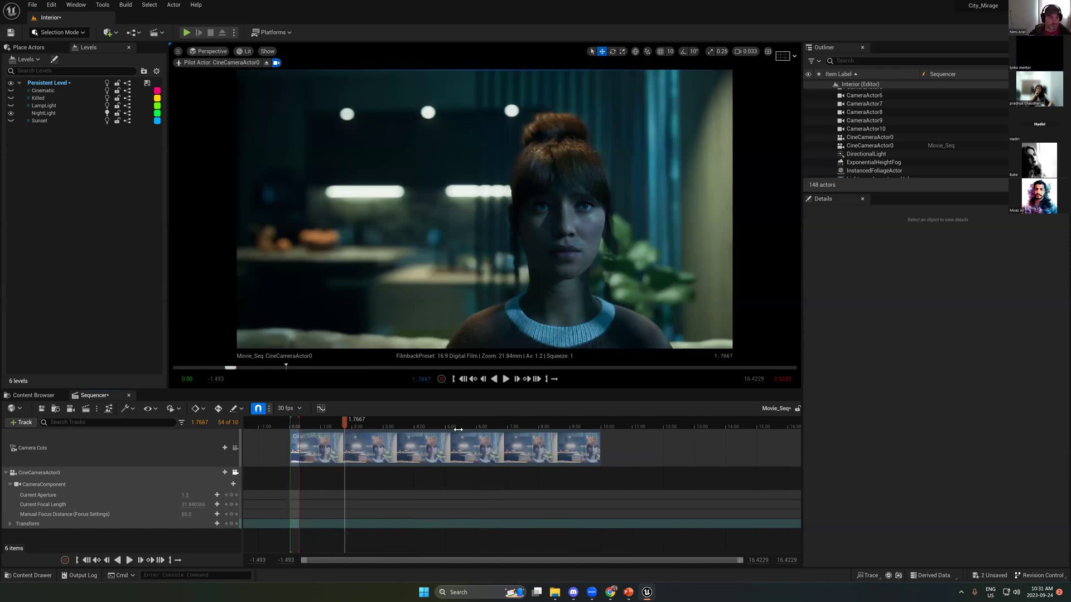
left_click_drag(458, 430, 428, 429)
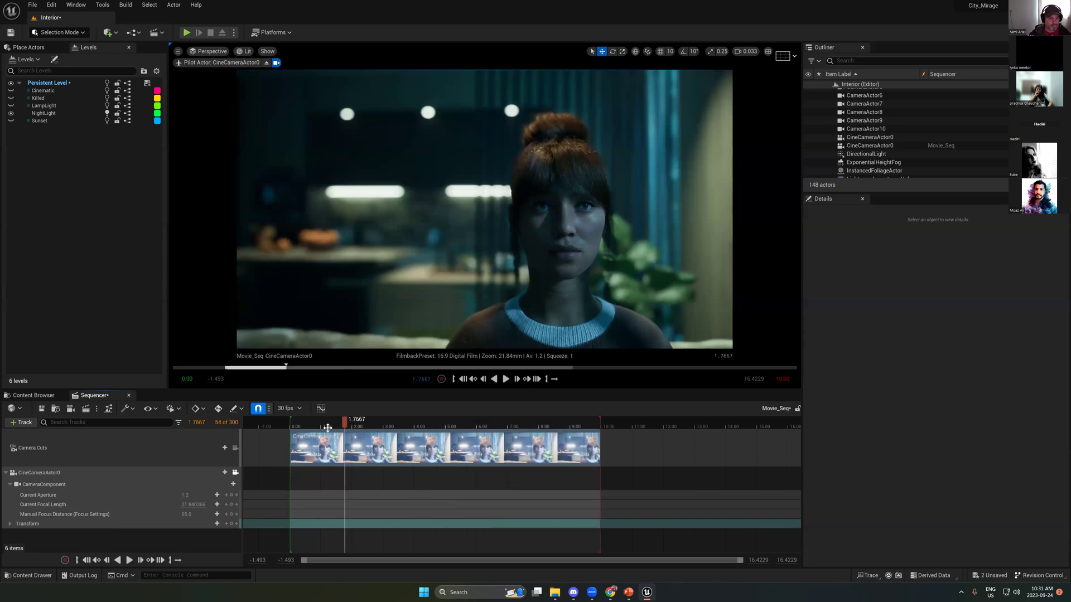
key("space")
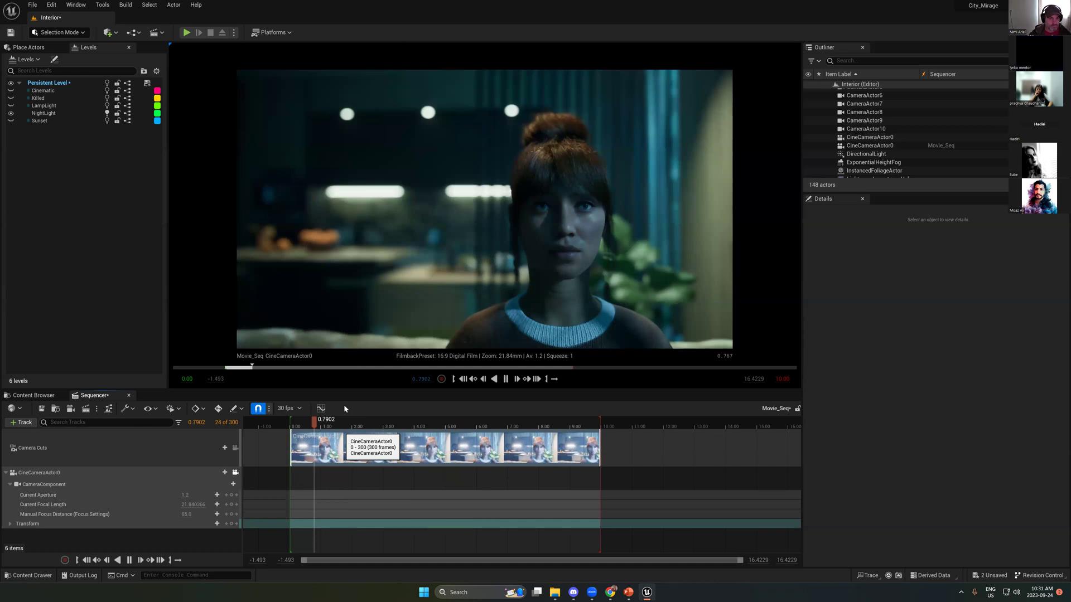
key("space")
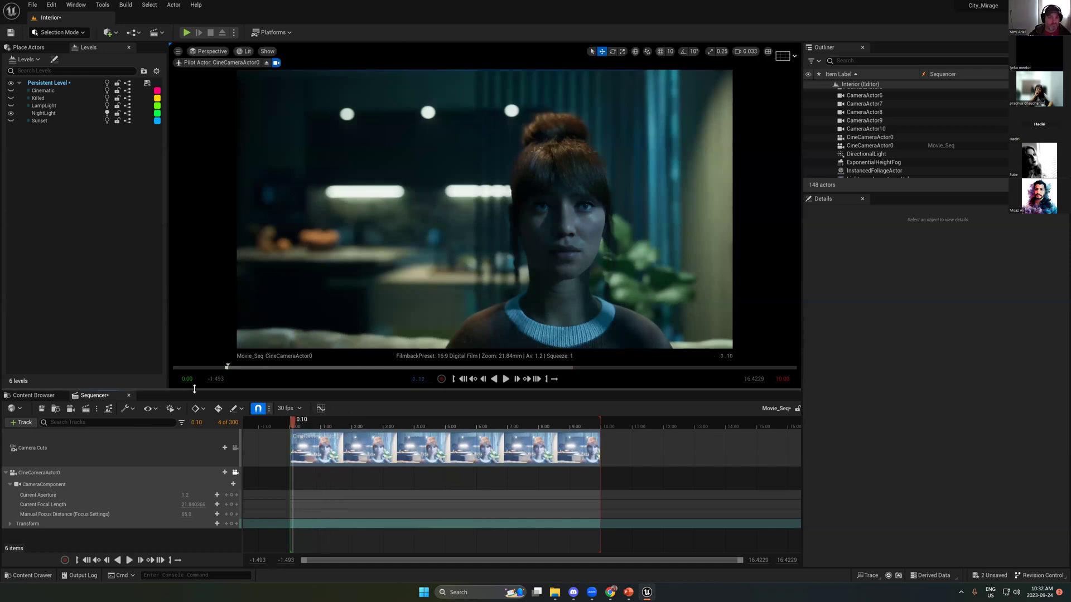
Step: Enlarge the Sequencer area and add a Transform key for CineCameraActor0 at time 0.00
left_click_drag(237, 390, 183, 370)
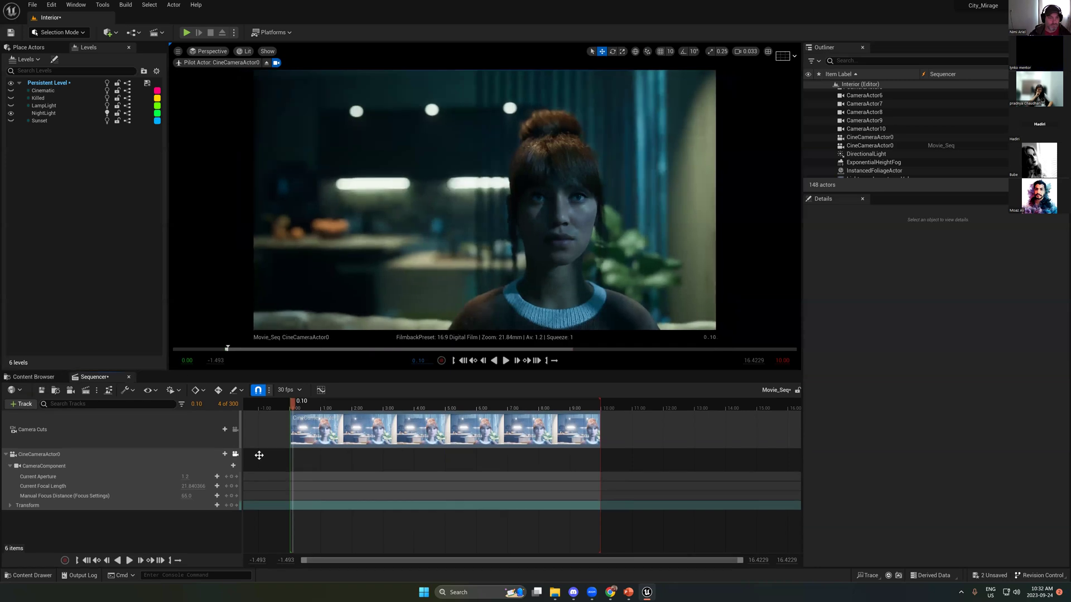
left_click(17, 507)
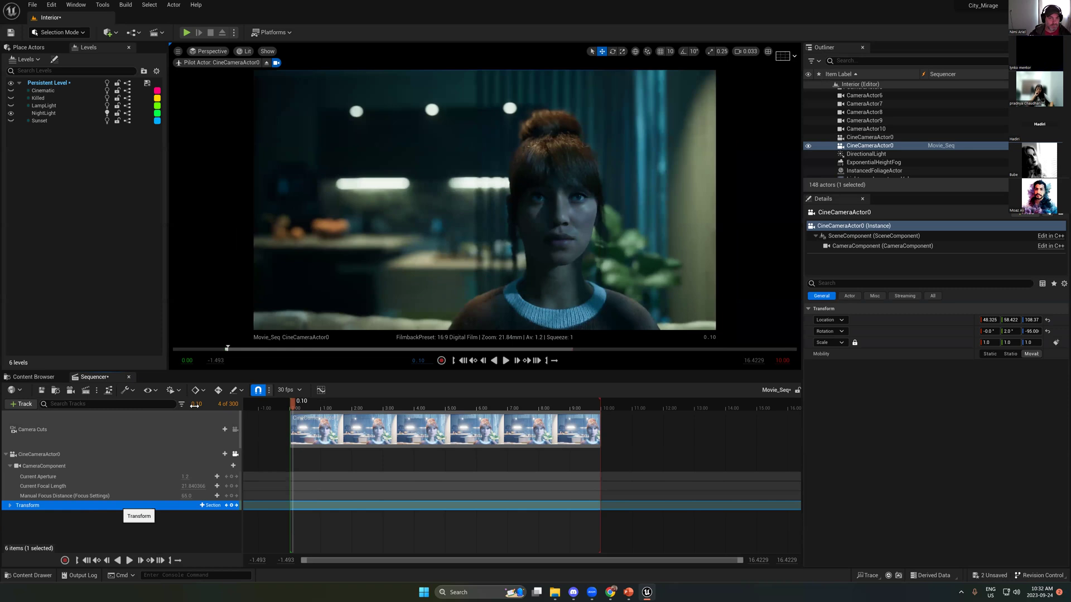
key("Up")
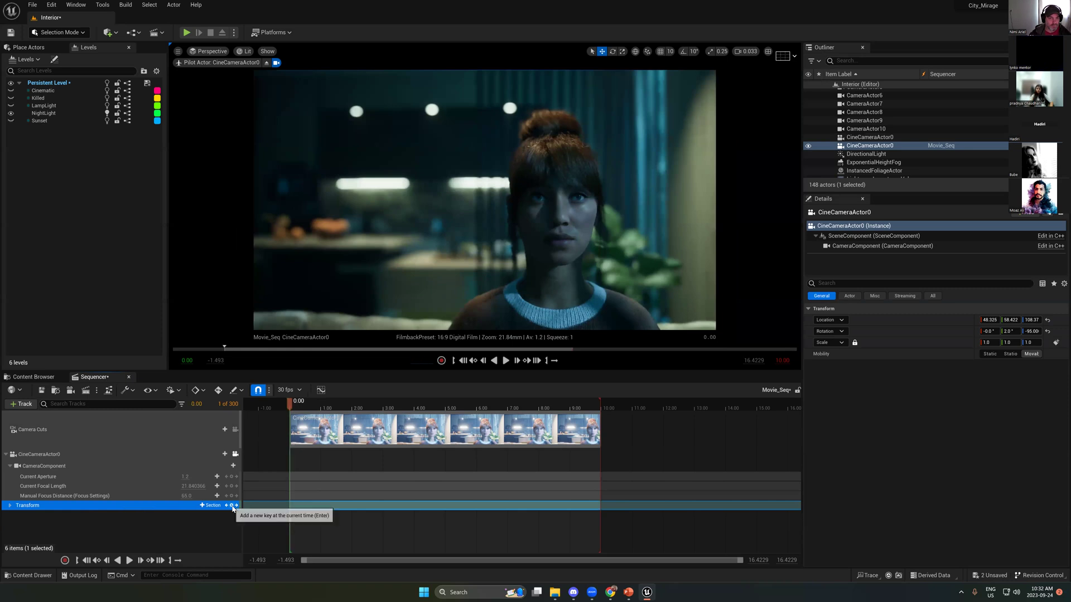
left_click(232, 506)
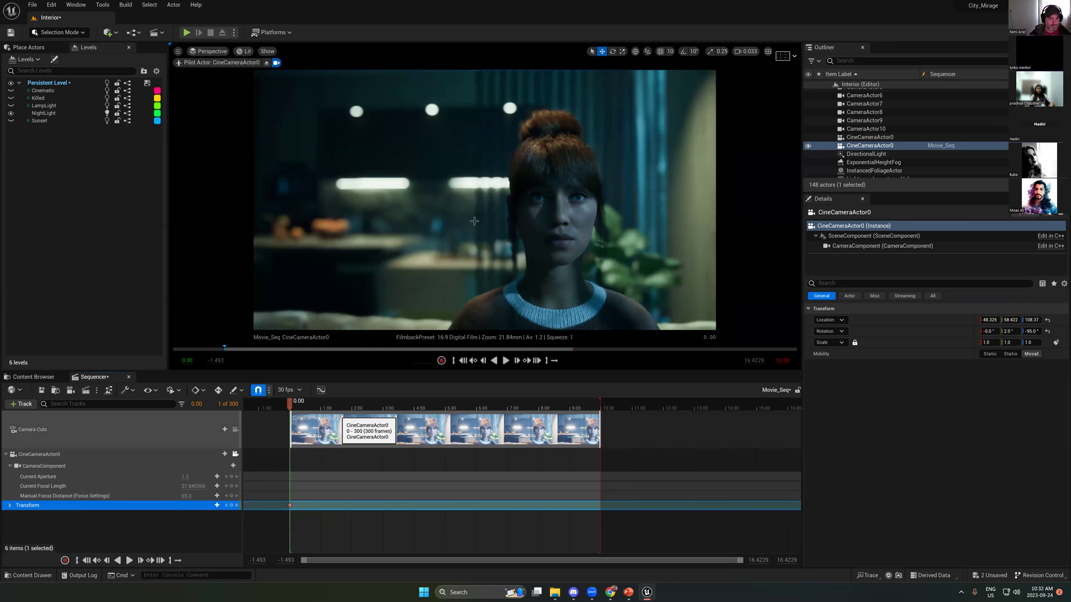
Step: Show the Grid (3x3) composition overlay in the viewport
left_click(786, 58)
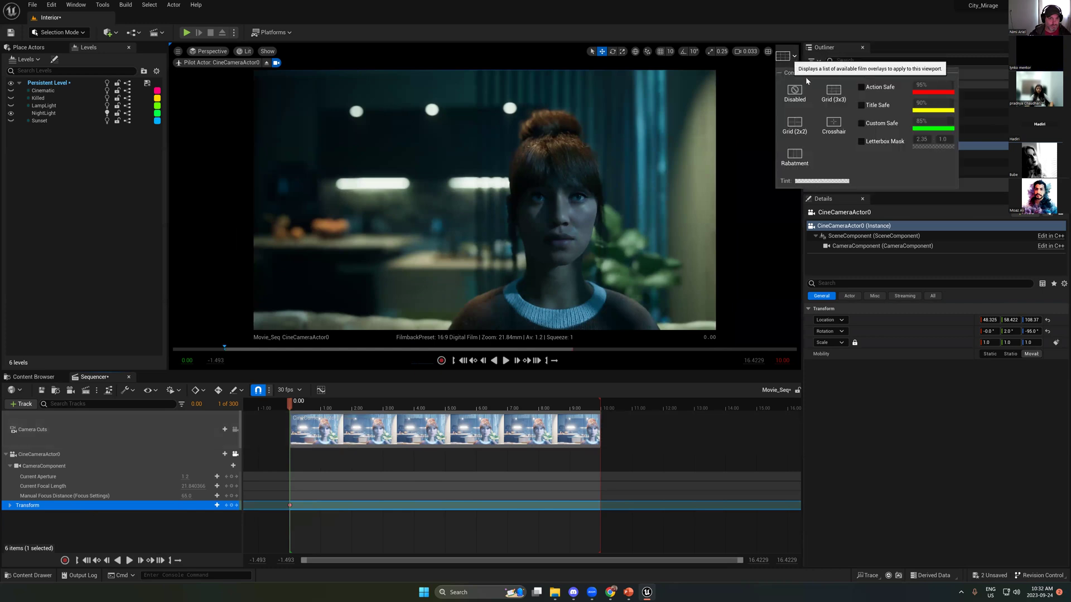
left_click(837, 95)
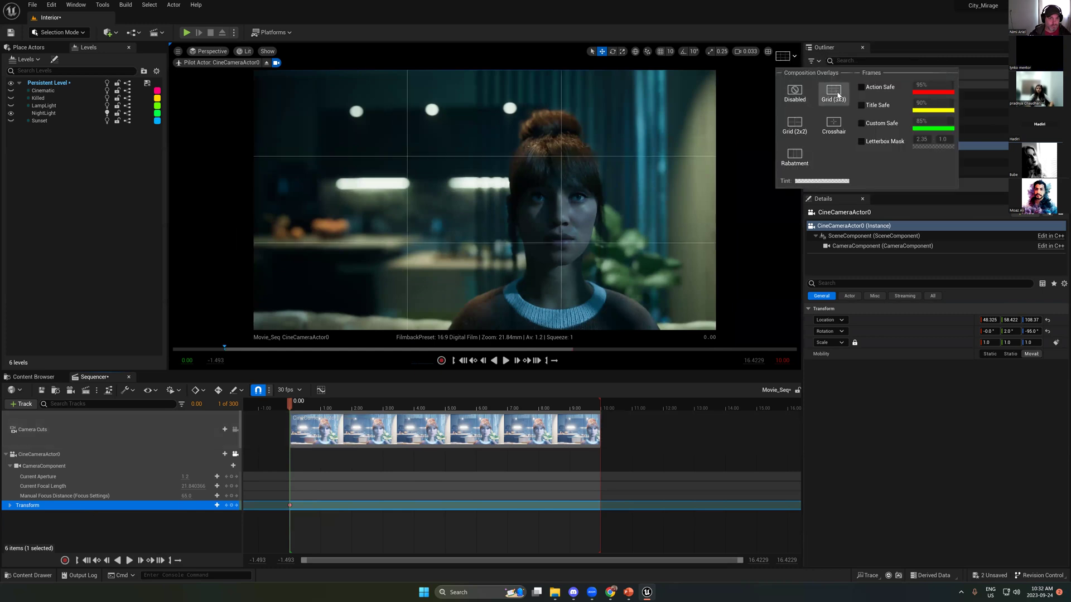
left_click(808, 6)
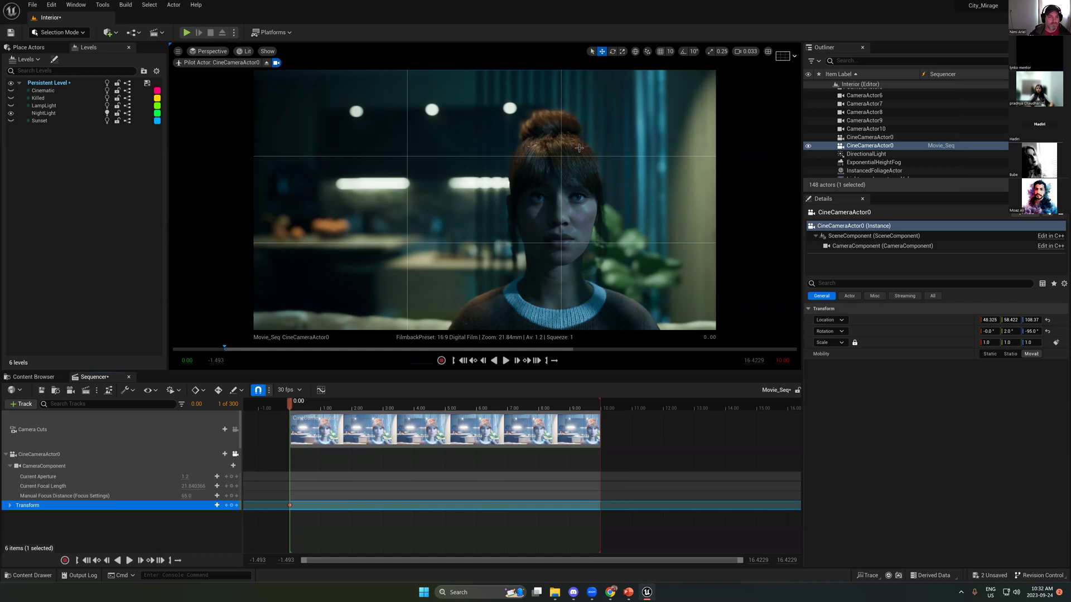
Step: Switch to the browser, search images for "rule of thirds", examine the B&C Camera example and return to Unreal
key("alt+Tab")
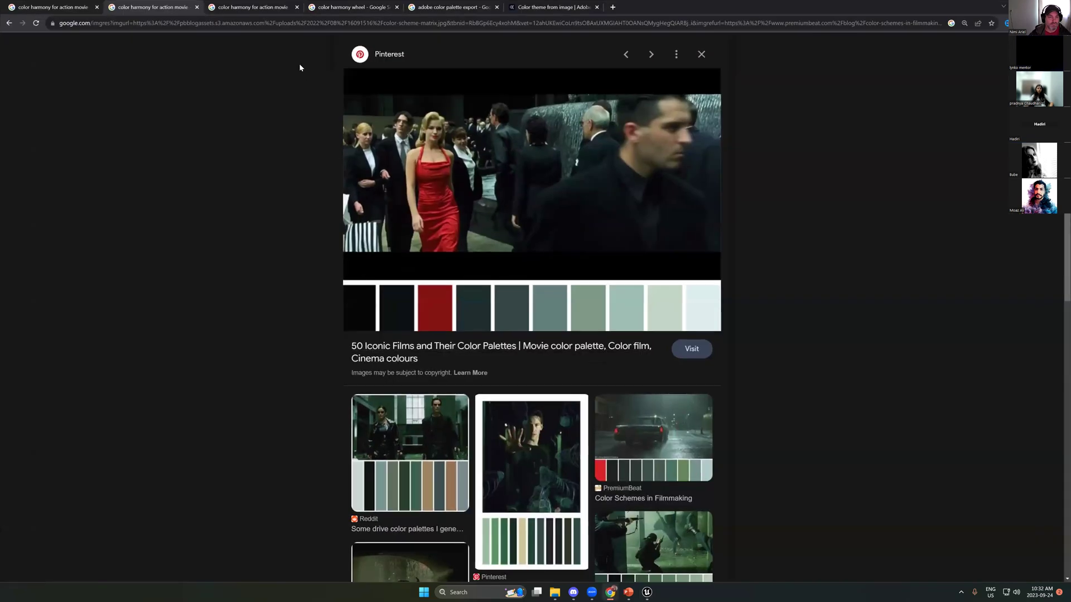
left_click(9, 23)
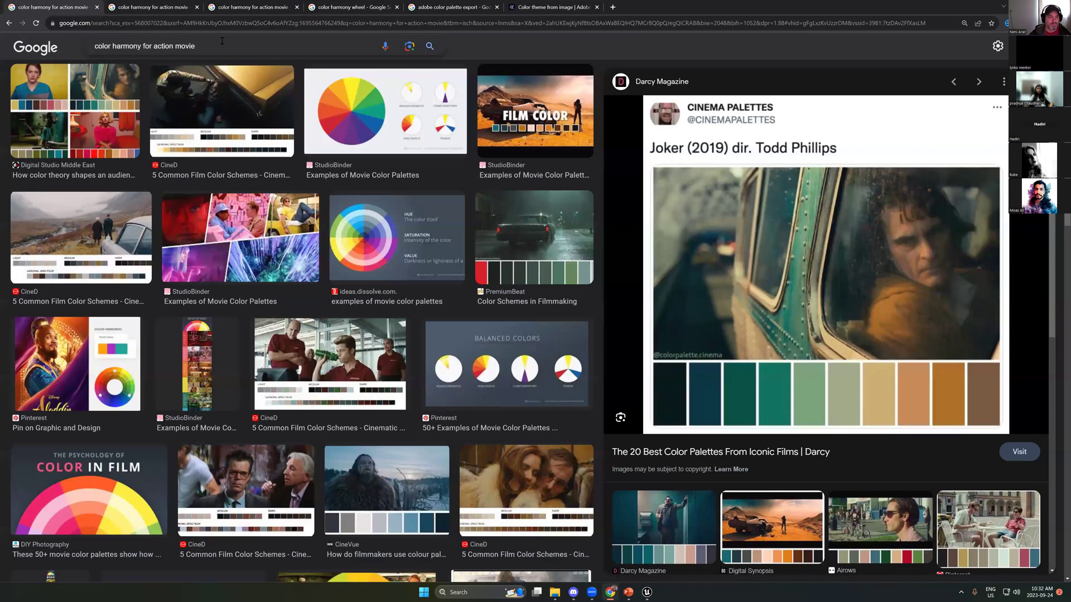
type("ru")
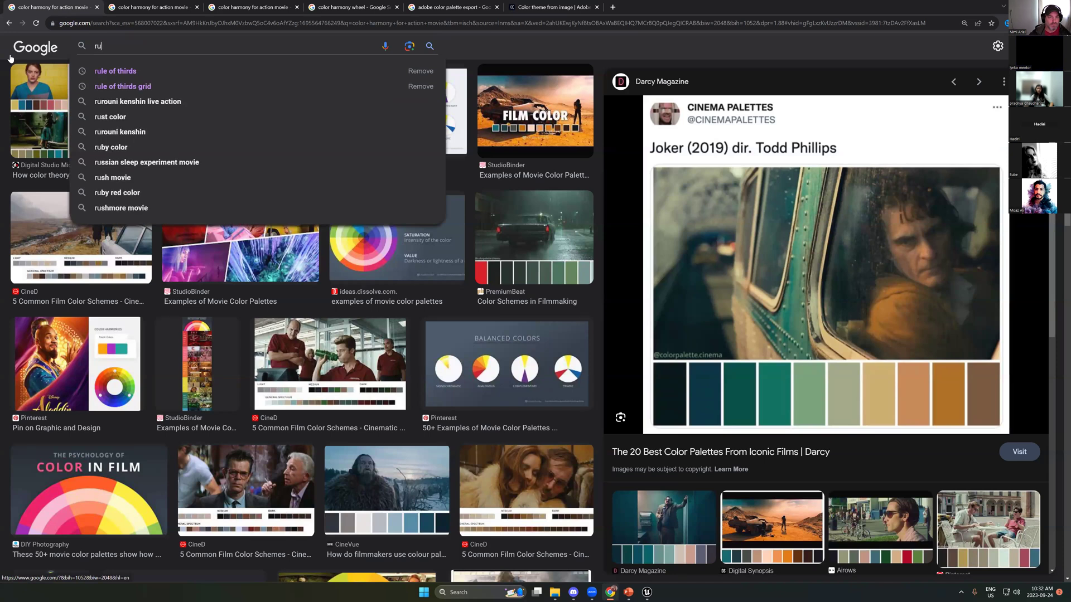
key("Down")
key("Return")
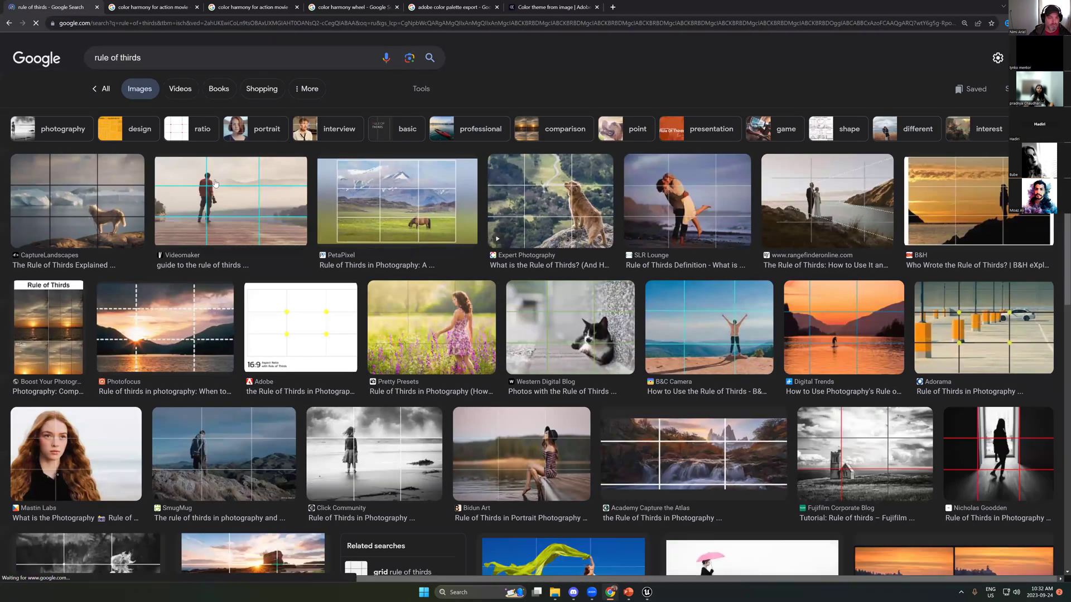
left_click(743, 321)
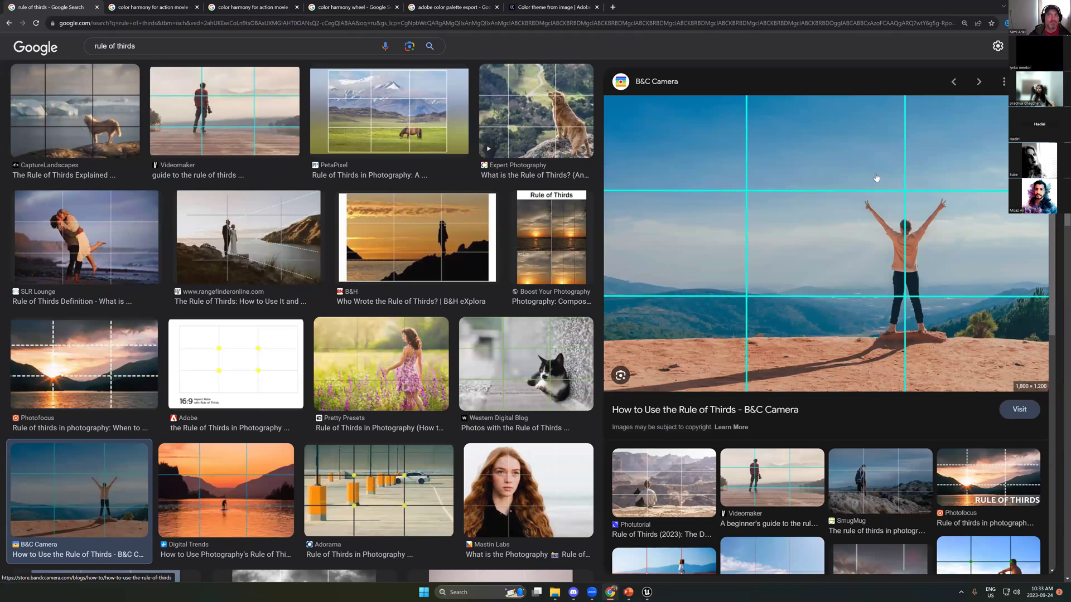
left_click(1032, 7)
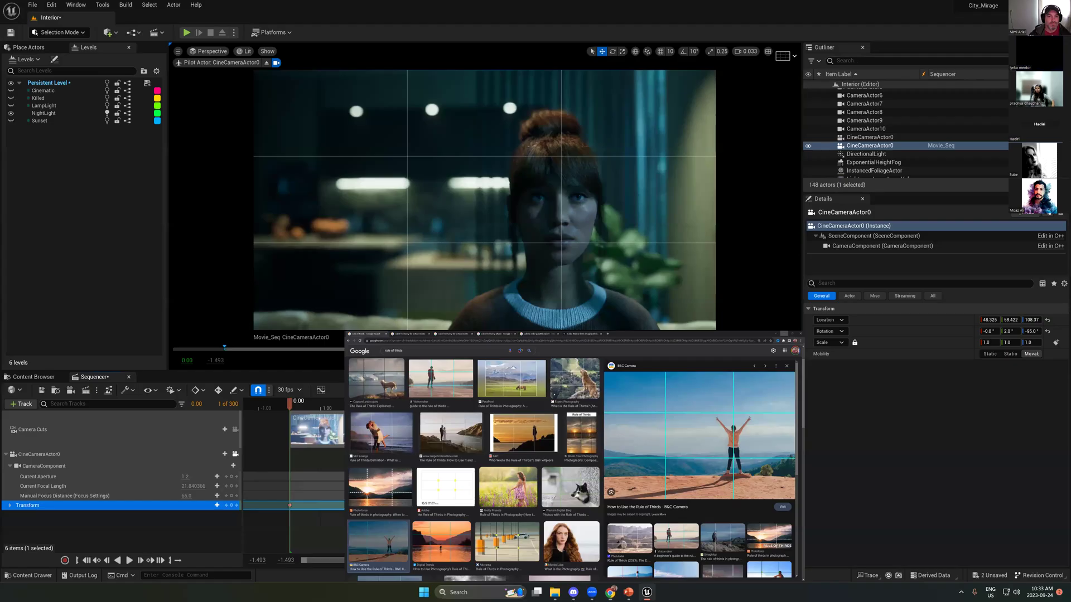
left_click(650, 173)
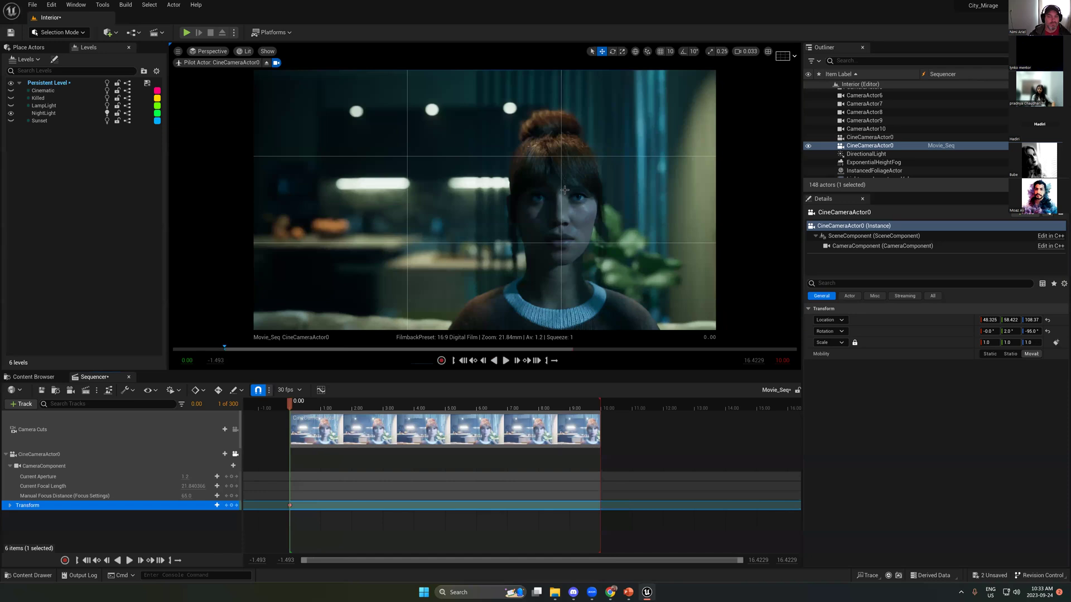
Step: Try reframing the close-up camera against the thirds grid by shifting the woman toward the centre of the frame
middle_click_drag(565, 190, 569, 193)
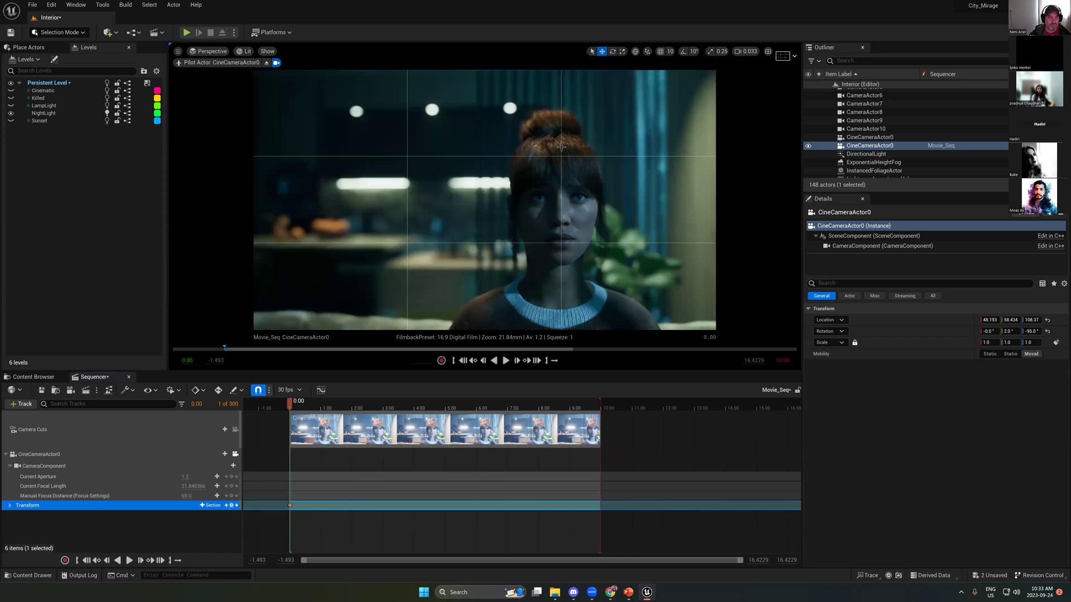
middle_click_drag(561, 146, 559, 222)
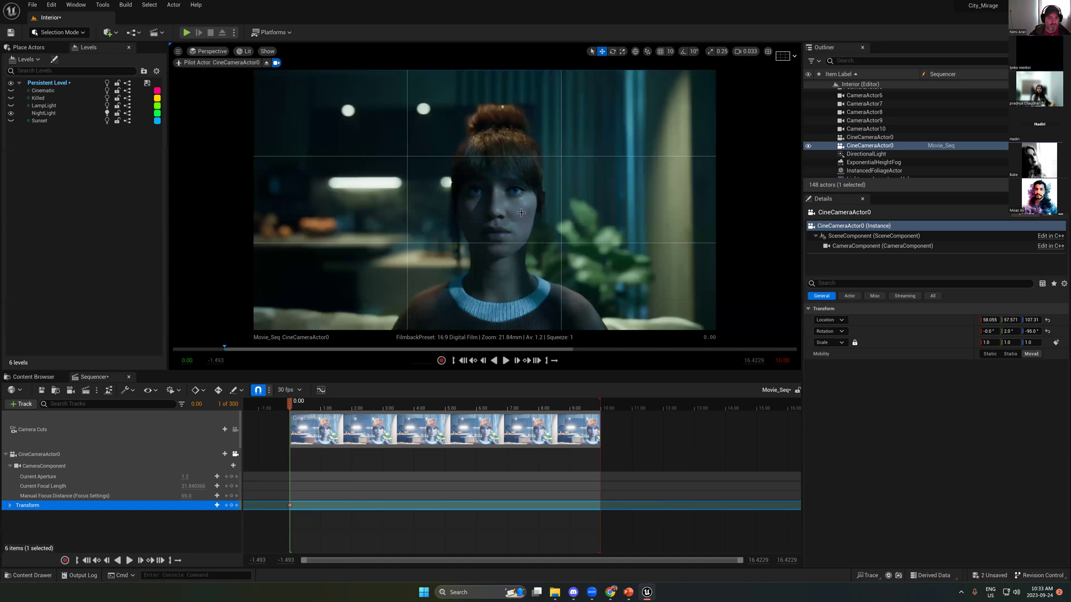
middle_click_drag(521, 213, 489, 280)
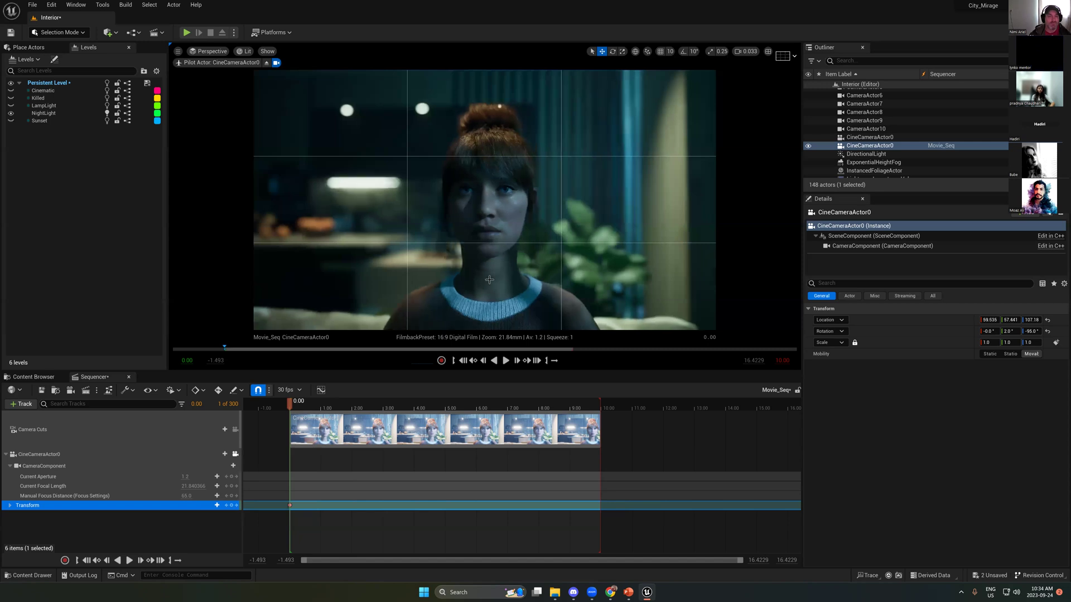
middle_click_drag(577, 221, 569, 192)
Step: Focus on BP_Malika and duplicate her, placing the copy farther back beside the original at about X -51, Y -127
left_click(569, 193)
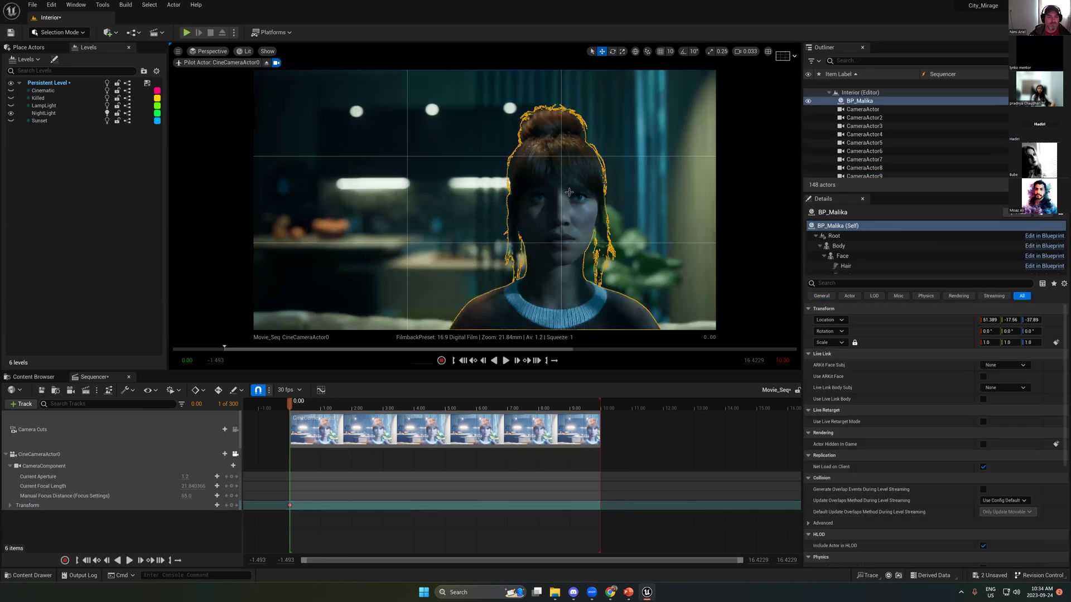
key("f")
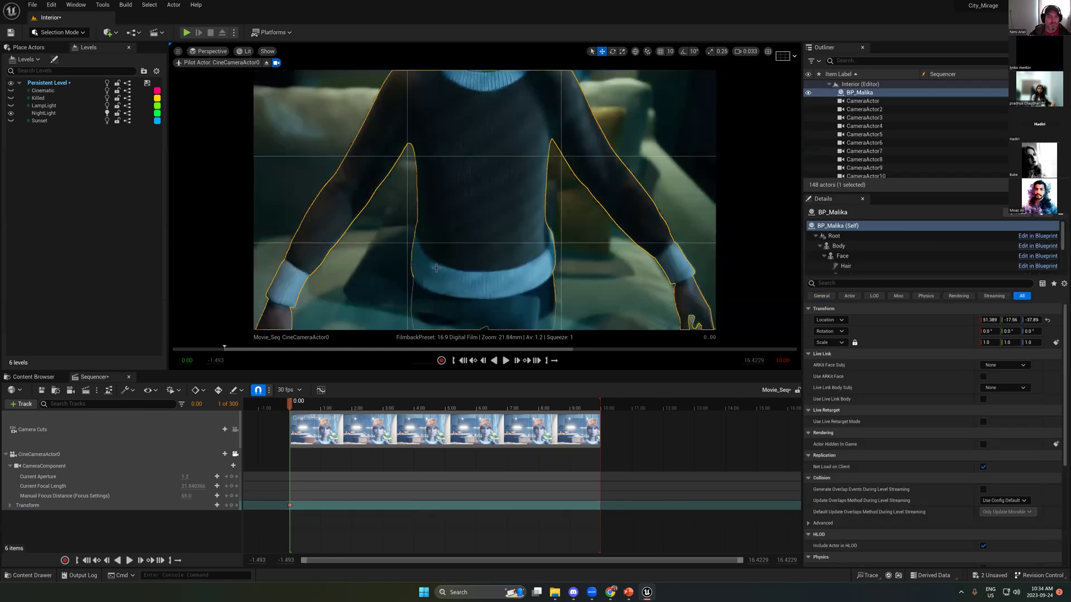
scroll(475, 282, "up", 3)
left_click_drag(475, 281, 477, 304)
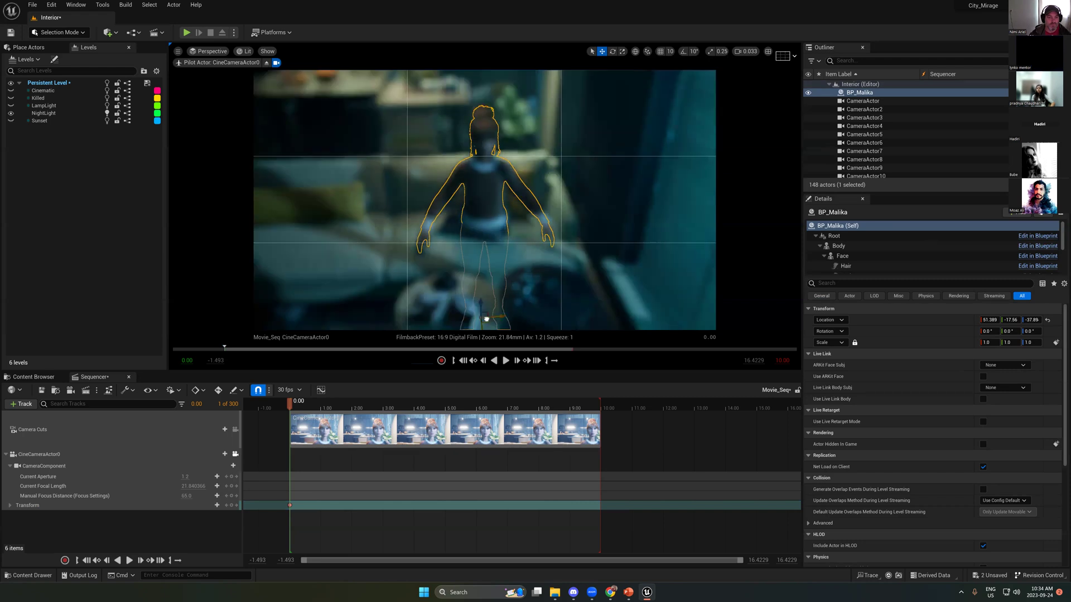
left_click_drag(487, 320, 369, 243, "alt")
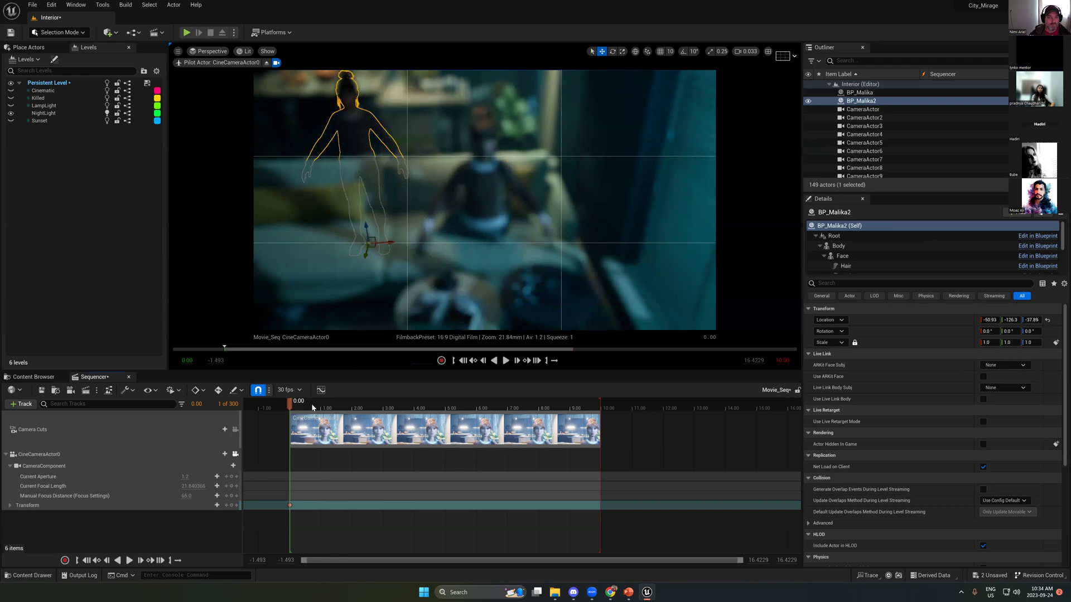
Step: Drop BP_Malika2 onto the floor, rotate it to about -21° around Z and shift it to X about -39
key("space")
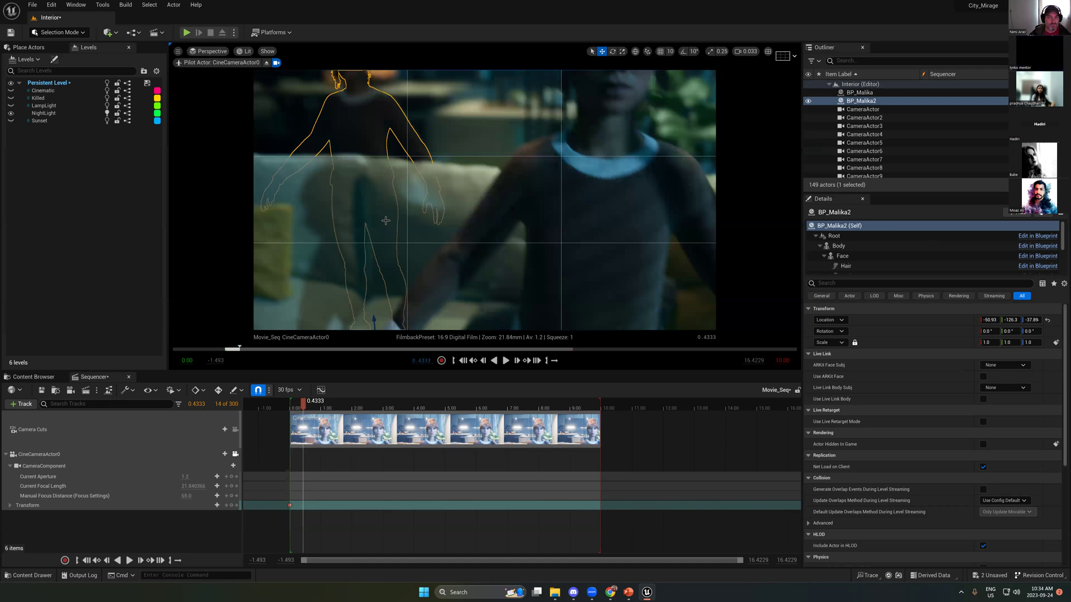
key("End")
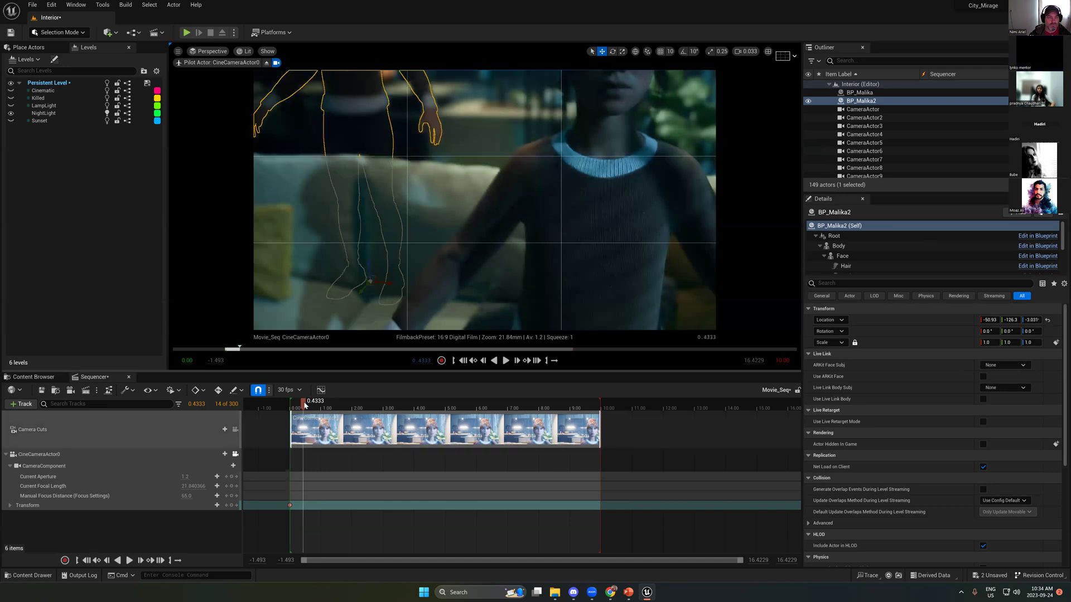
left_click_drag(315, 406, 320, 406)
key("e")
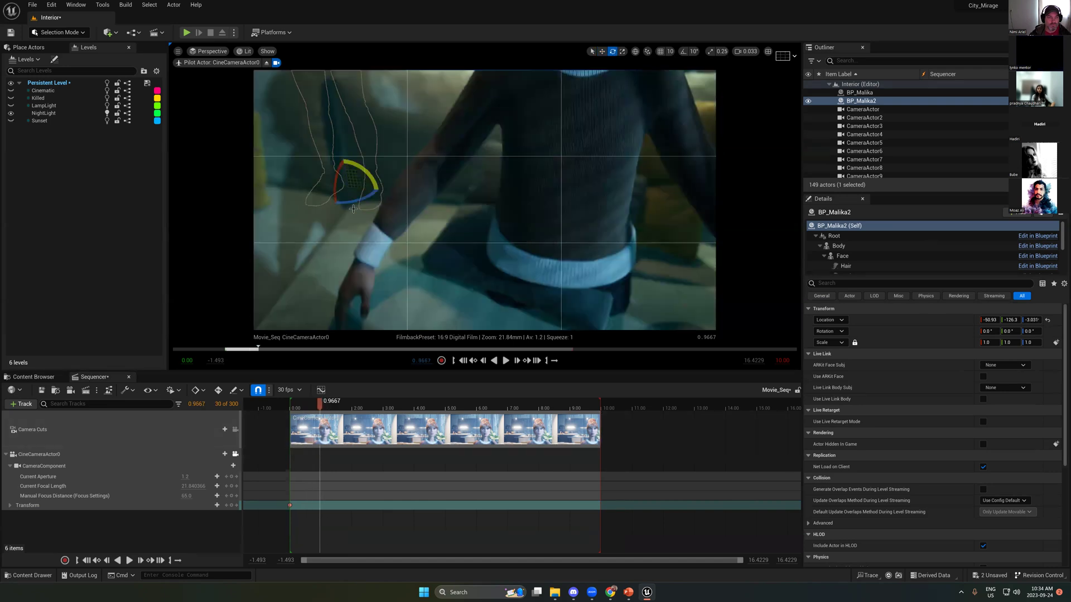
mouse_move(380, 191)
left_mouse_down()
mouse_move(361, 182)
mouse_move(384, 190)
left_mouse_up()
key("w")
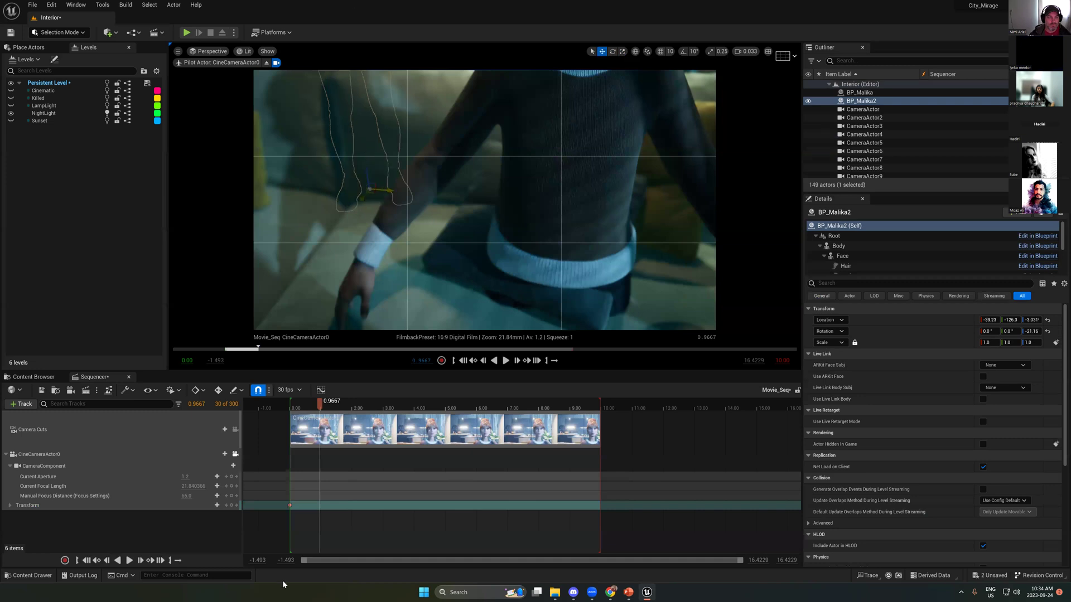
left_click_drag(321, 413, 328, 412)
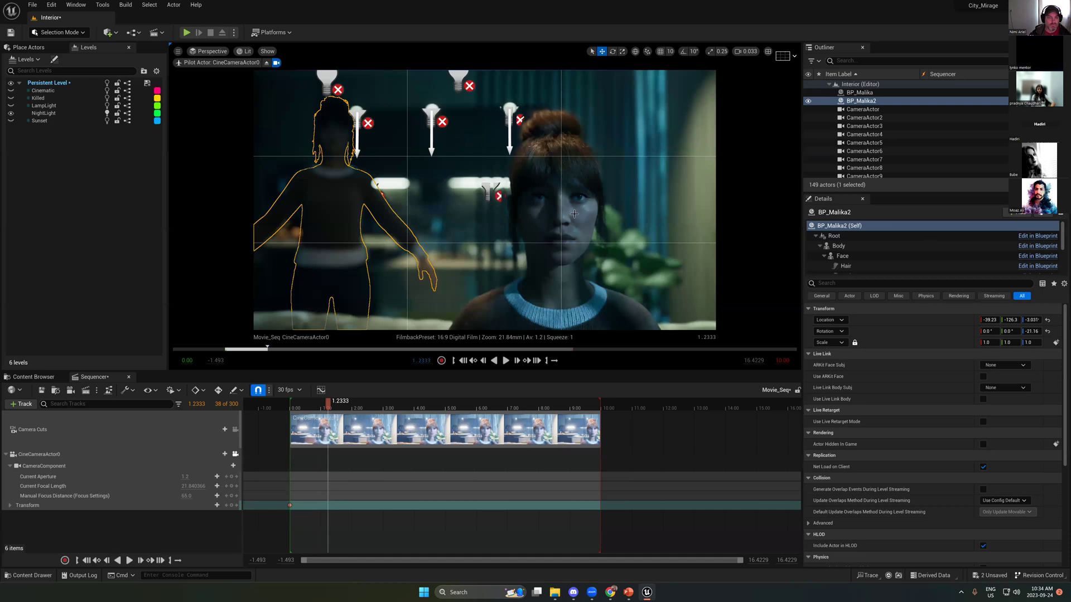
Step: Lower BP_Malika2 to Z about -19 and check its placement in the camera shot without editor icons
key("g")
right_click_drag(395, 265, 387, 301)
scroll(395, 265, "down", 5)
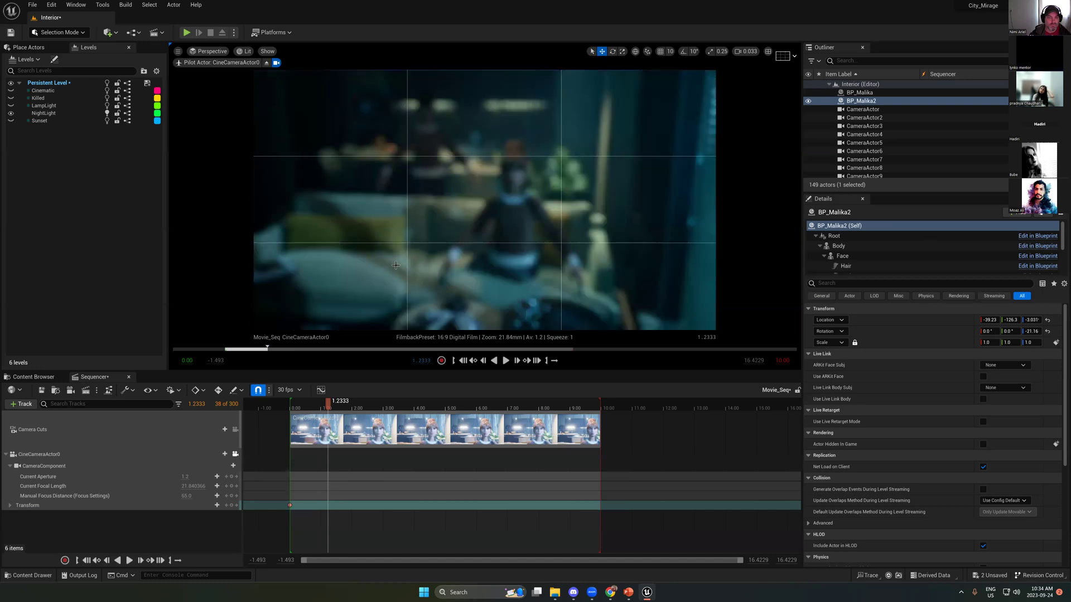
key("g")
left_click_drag(429, 266, 429, 284)
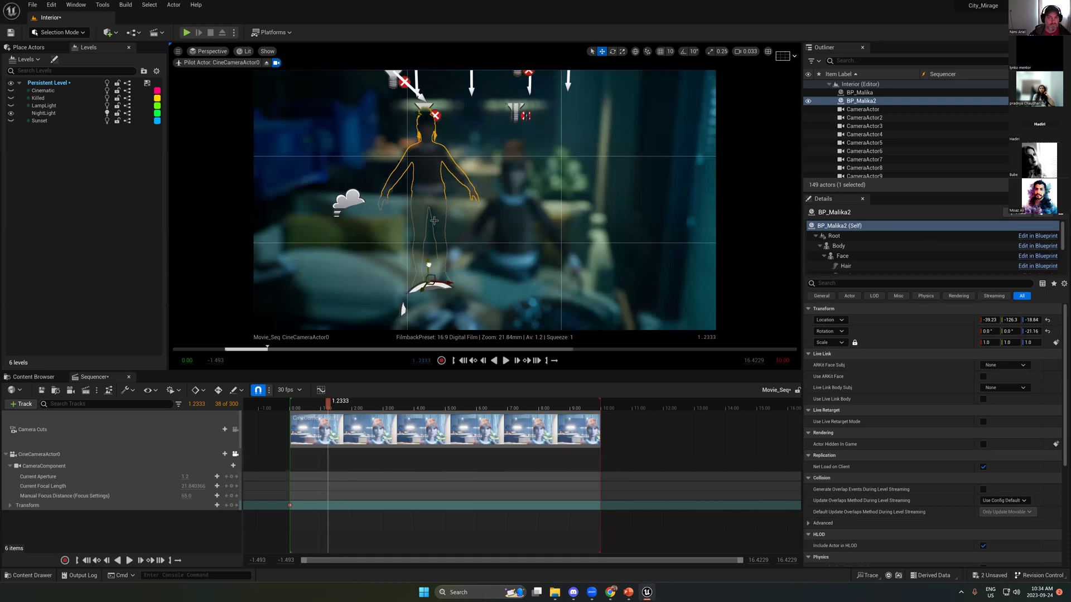
key("g")
left_click(313, 407)
left_click(317, 408)
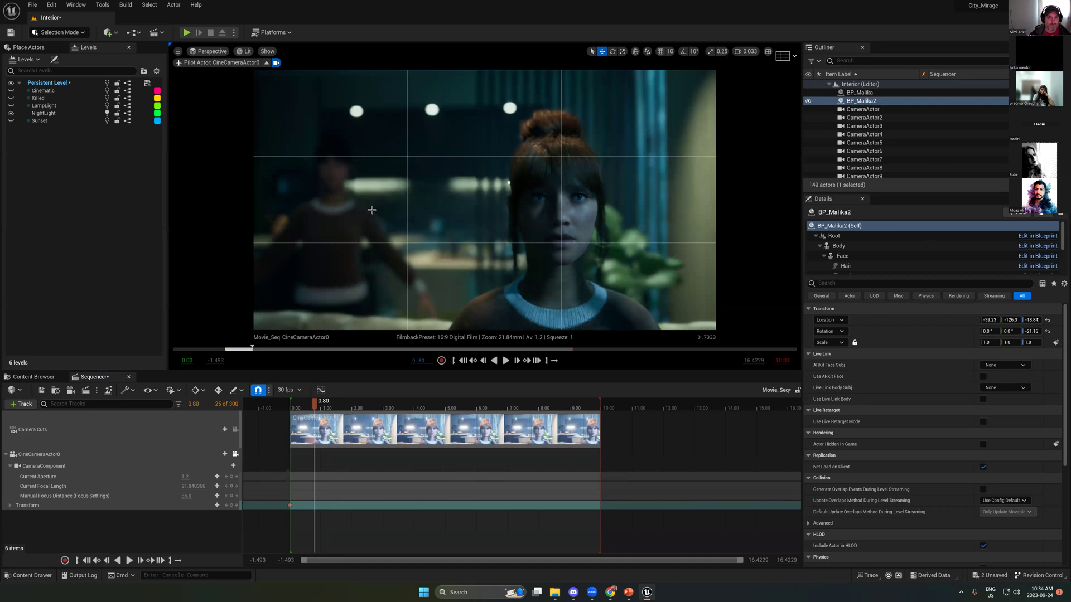
key("Right")
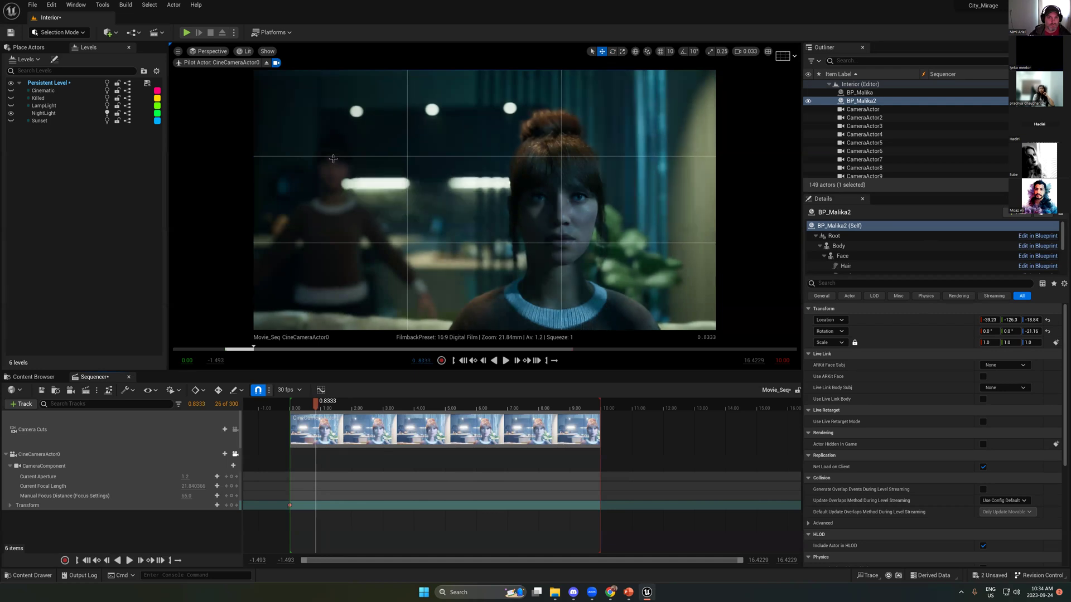
Step: Select BP_Malika2 behind the sofa, snap it down to the surface below and lower it to Z about -7
left_click(358, 182)
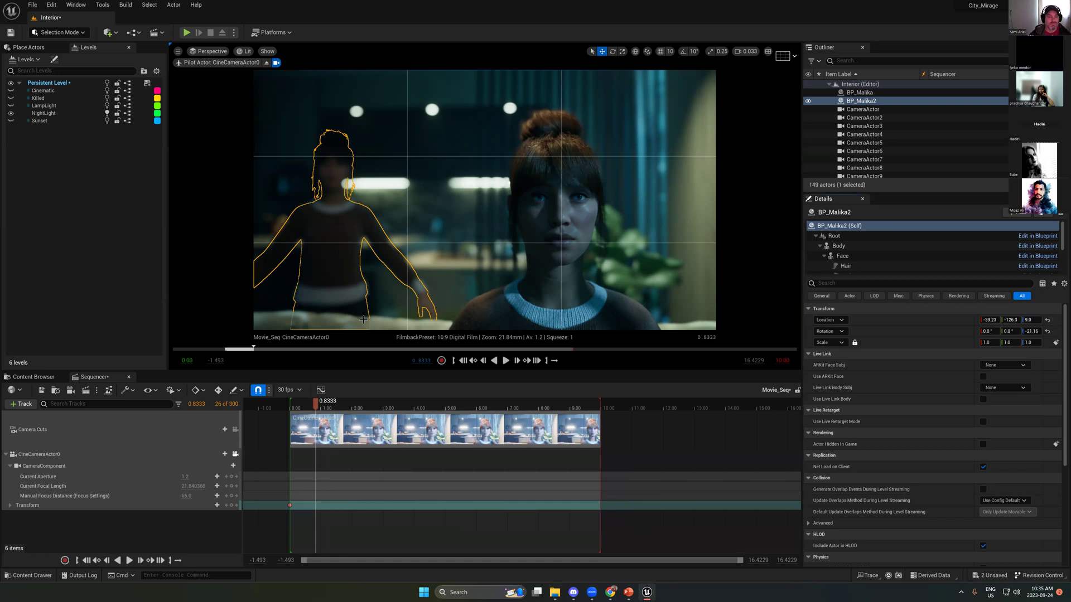
key("f")
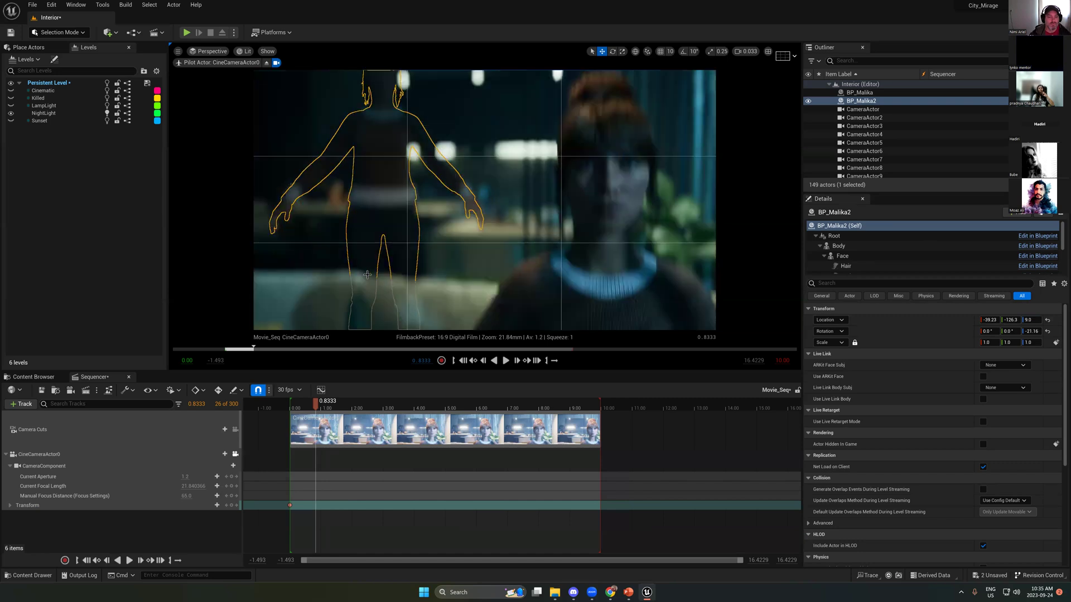
key("End")
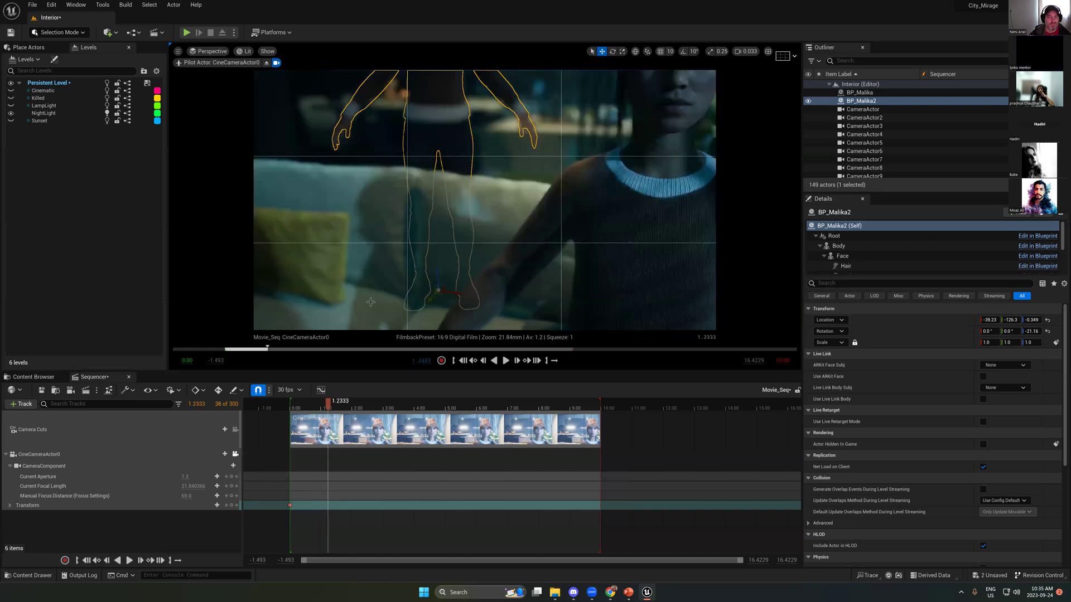
left_click_drag(437, 271, 437, 284)
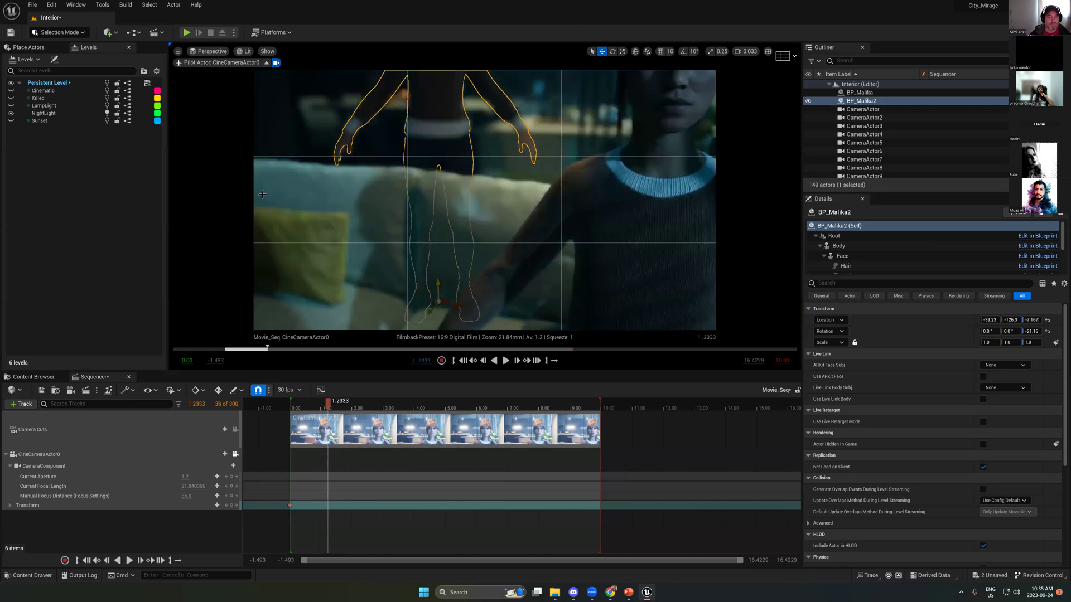
Step: Fine-tune BP_Malika2's height to Z about -17 and view the camera framing without editor icons
key("Right")
key("Right")
key("Right")
key("Right")
key("Right")
key("Right")
key("Right")
key("Right")
key("Right")
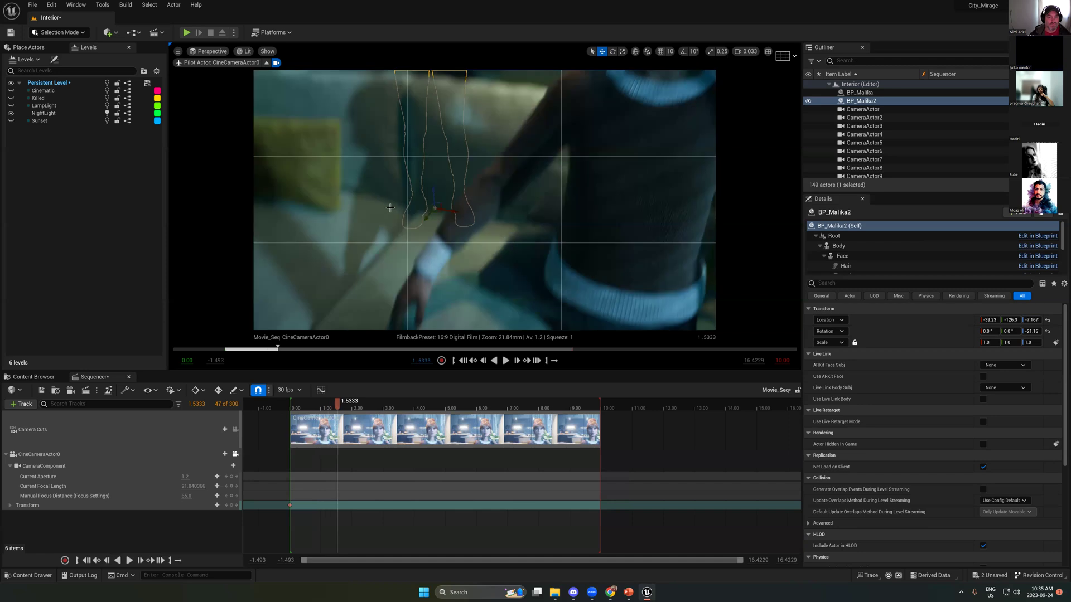
left_click_drag(434, 196, 434, 219)
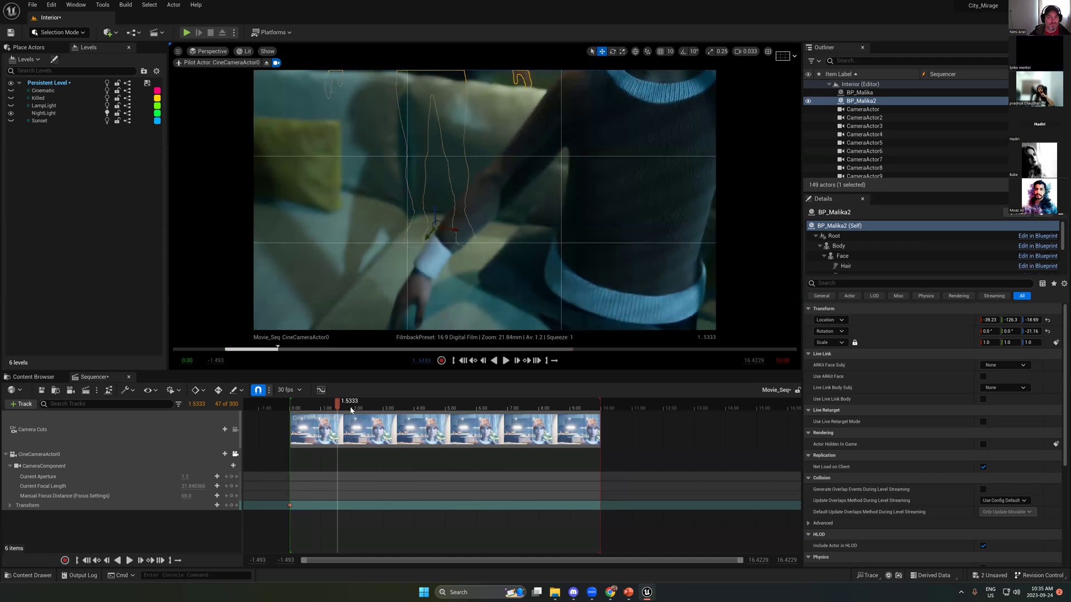
left_click(351, 409)
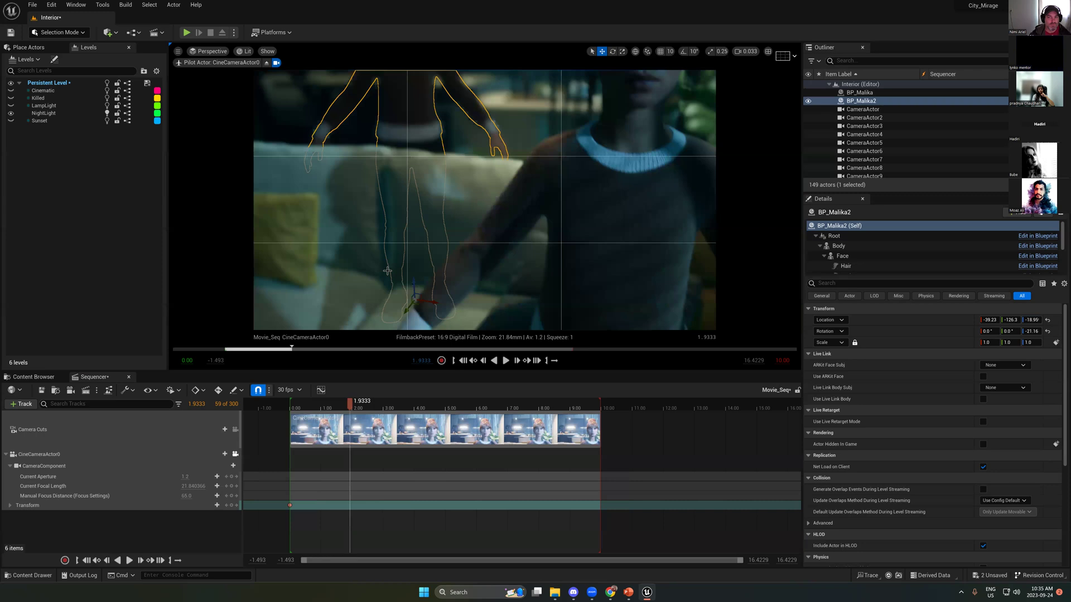
left_click_drag(412, 283, 411, 279)
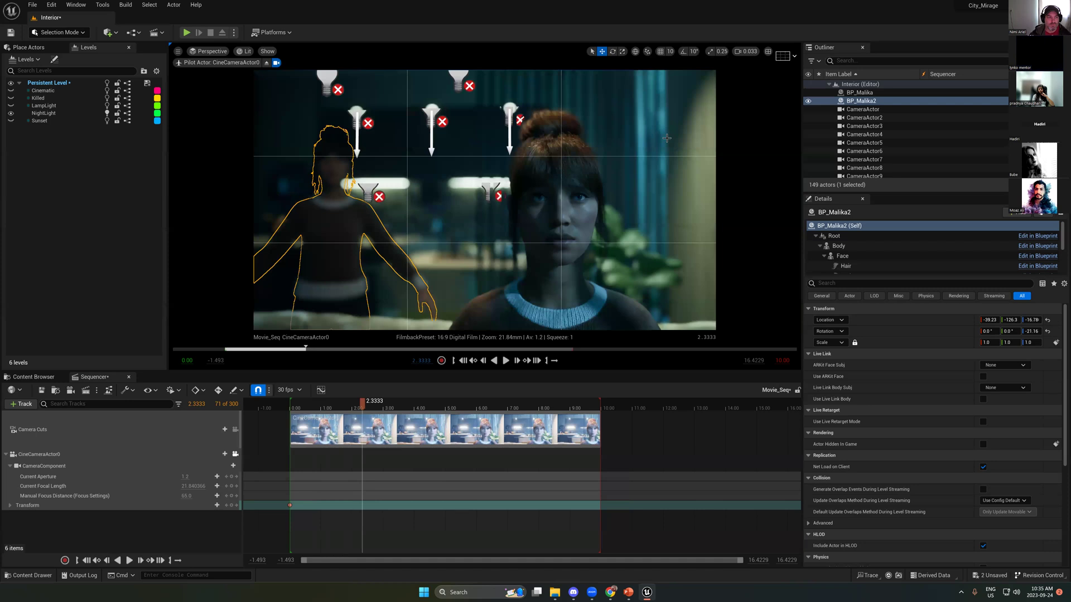
key("g")
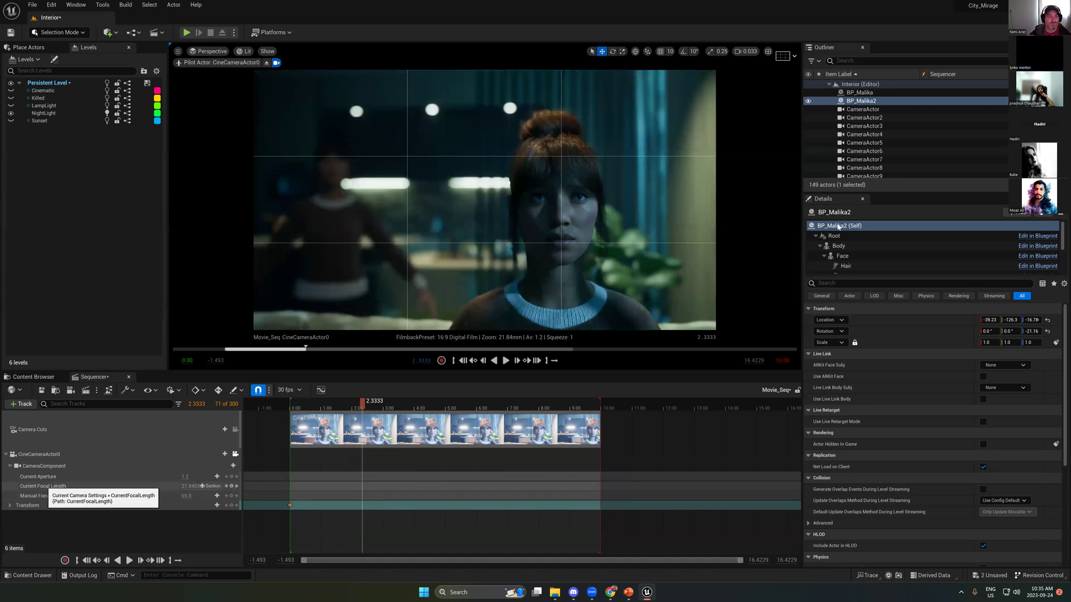
Step: Filter the Outliner by "cam" and select the camera component of the CineCameraActor0 used in Movie_Seq
left_click(857, 62)
type("ca")
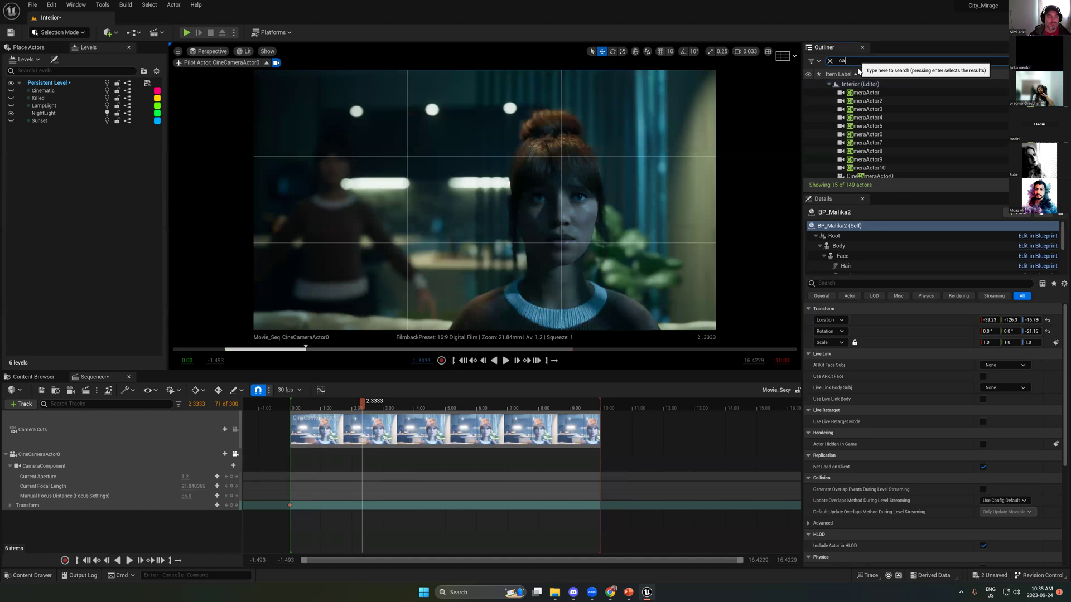
type("m")
left_click(877, 176)
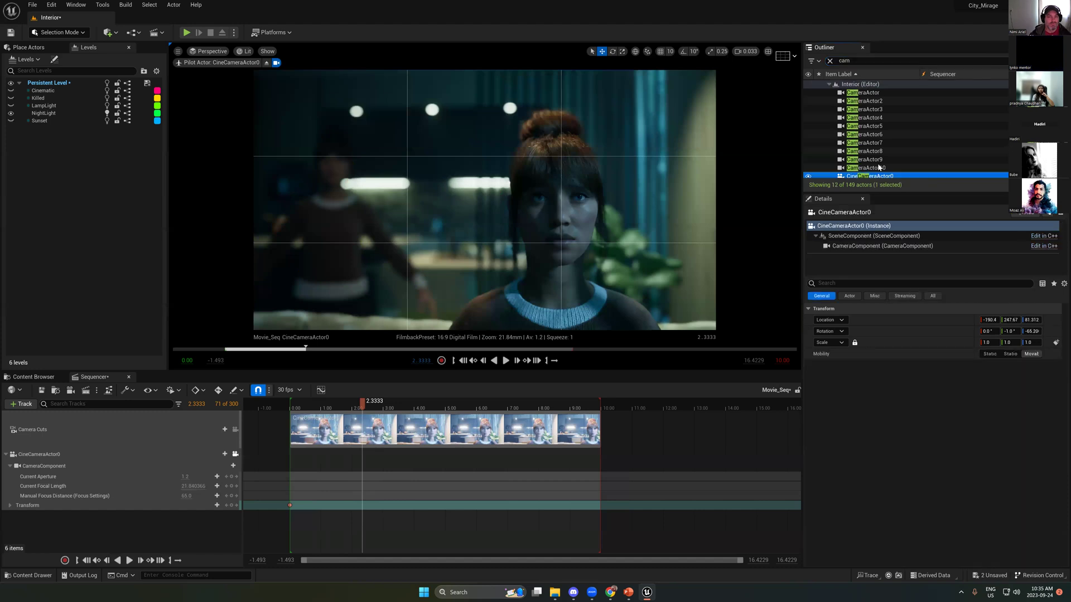
left_click(852, 246)
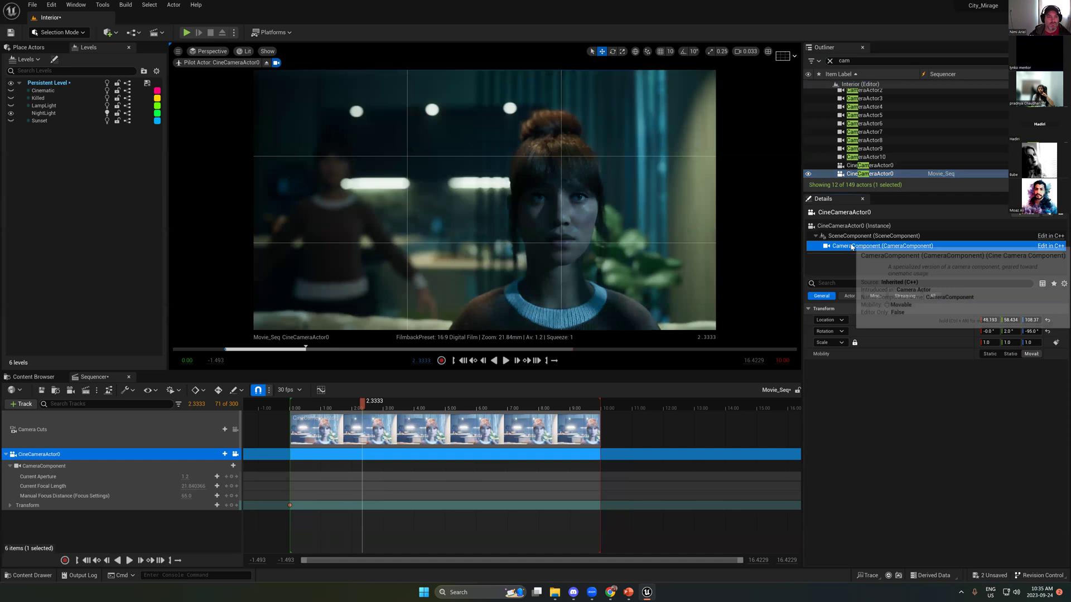
scroll(920, 423, "down", 3)
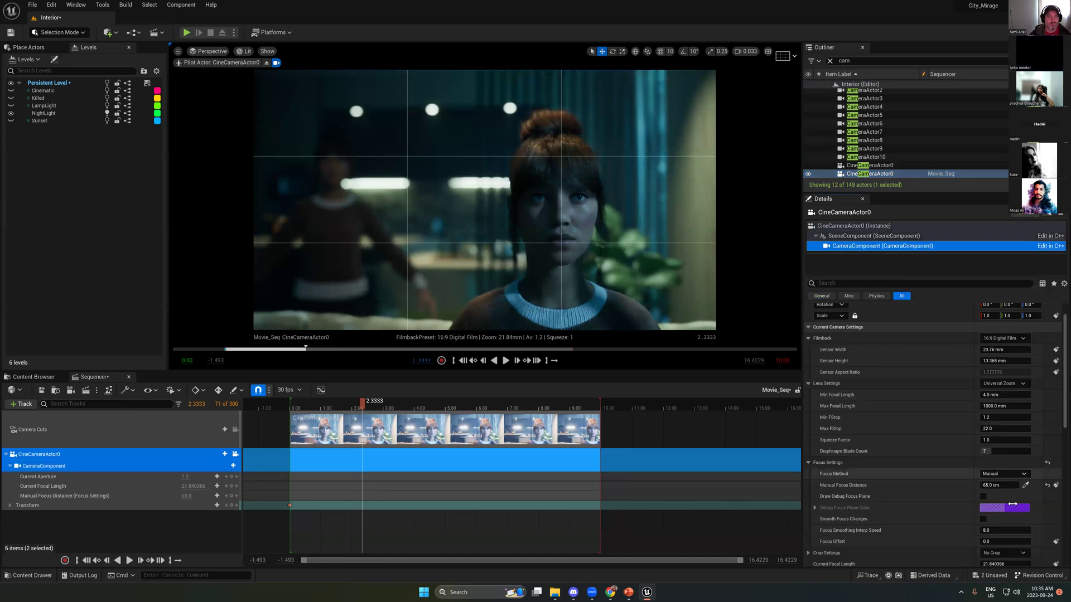
Step: Try a Focus Offset of about 80.88 and a Focus Smoothing Interp Speed of 614141 on the camera
left_click_drag(995, 500, 999, 500)
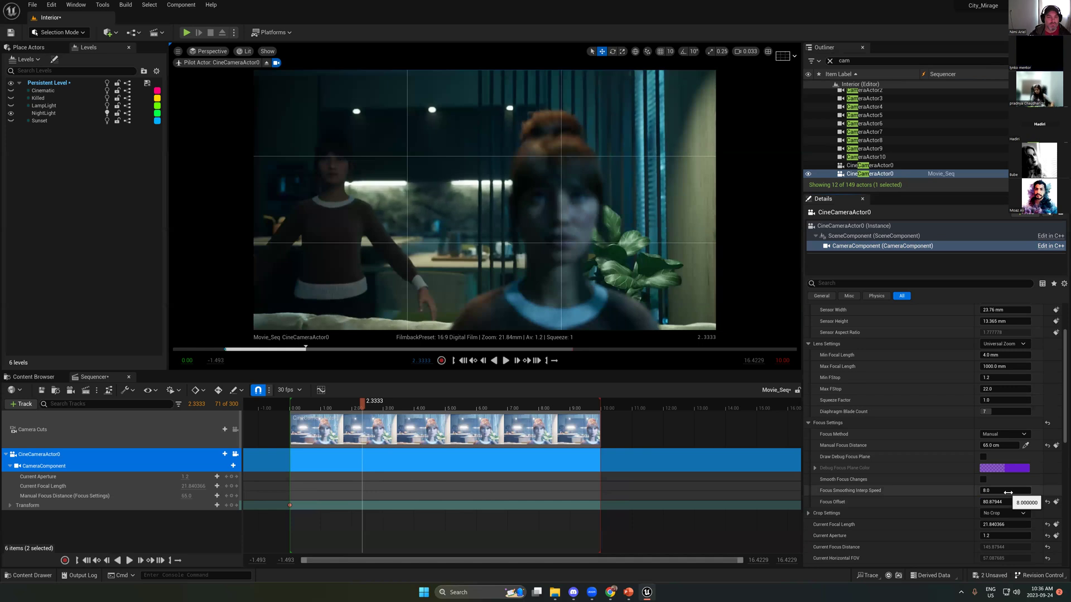
left_click_drag(986, 489, 1014, 489)
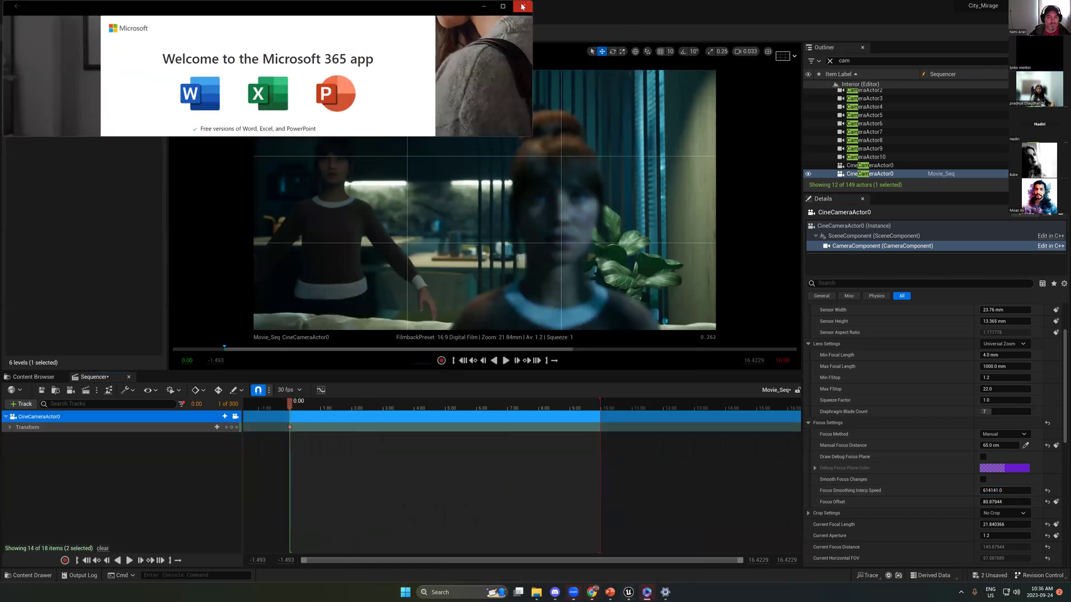
Step: Close the Microsoft 365 window and undo the camera's focus offset and smoothing speed changes
left_click(522, 6)
key("ctrl+z")
key("ctrl+z")
key("ctrl+z")
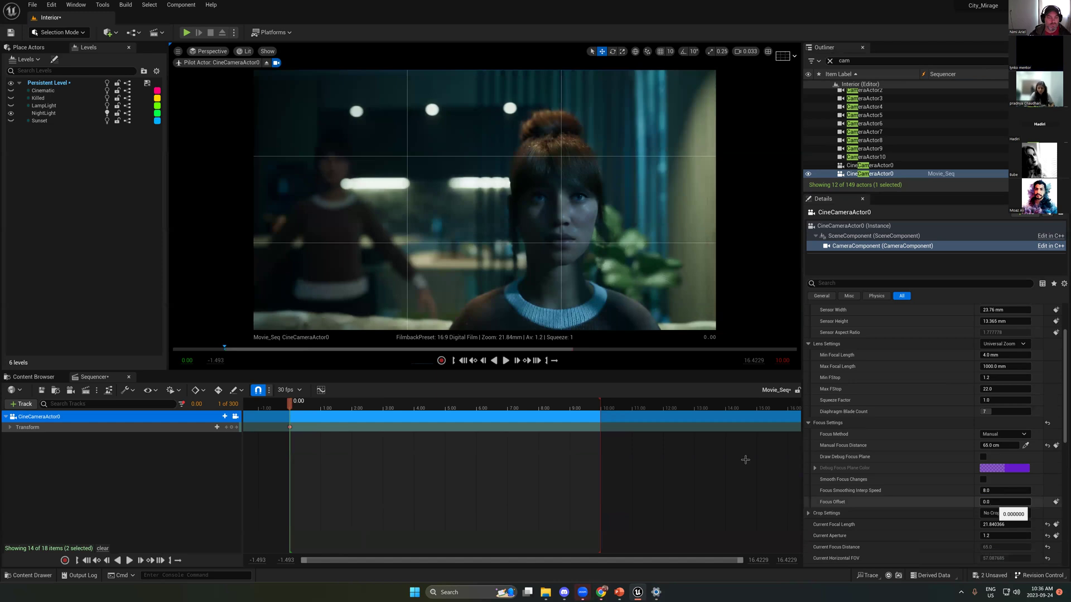
Step: Set the camera's Focus Offset to about 2.88, try about 221 and undo that last change
left_click_drag(998, 502, 1020, 502)
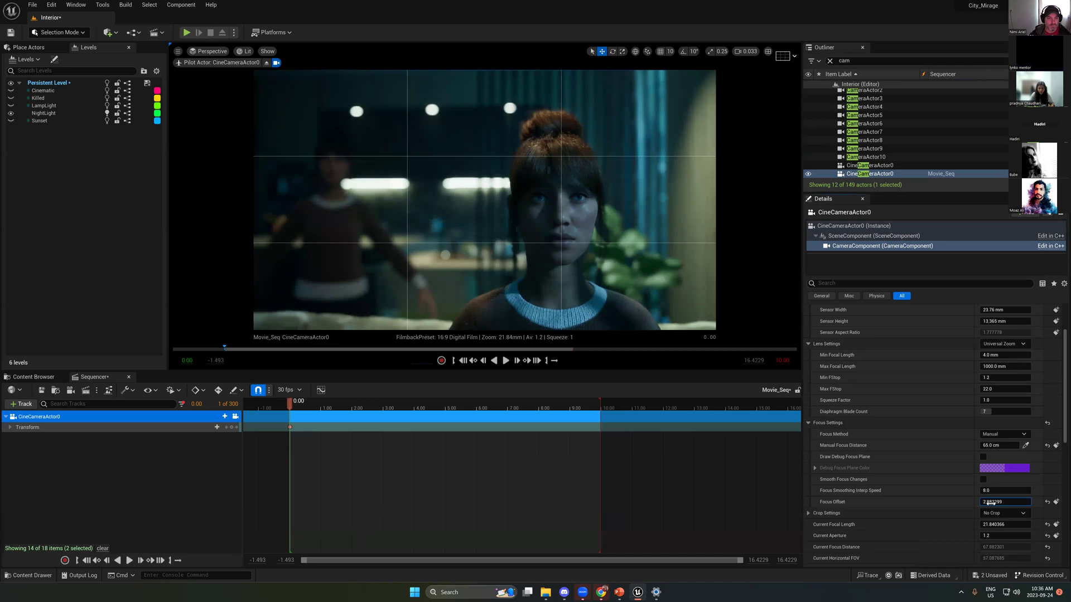
left_click_drag(998, 502, 1043, 502)
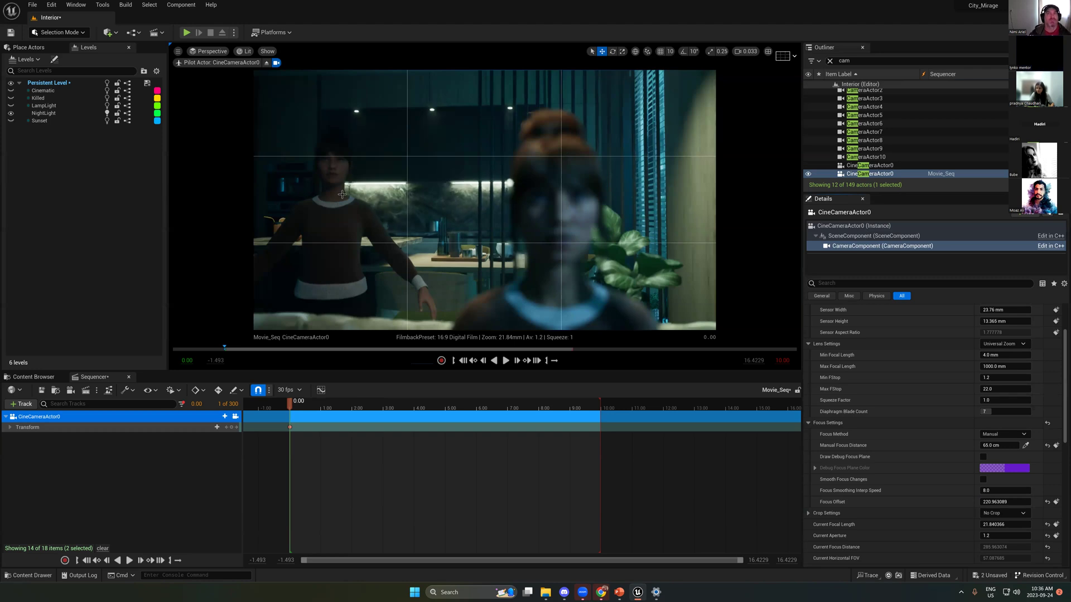
key("ctrl+z")
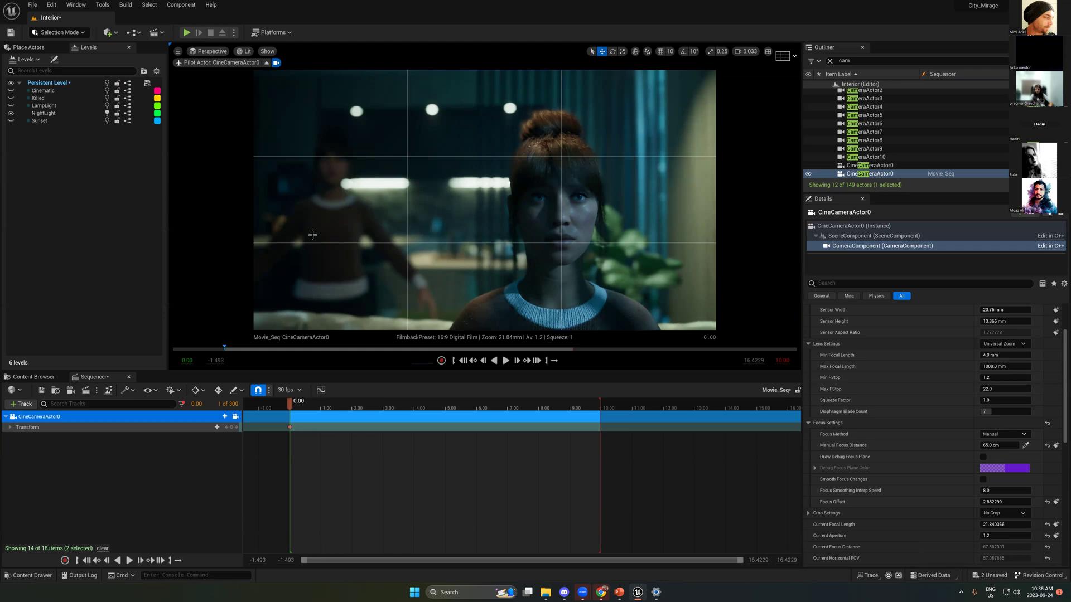
Step: Expand the camera's Transform track and delete the background figure BP_Malika2
left_click(399, 287)
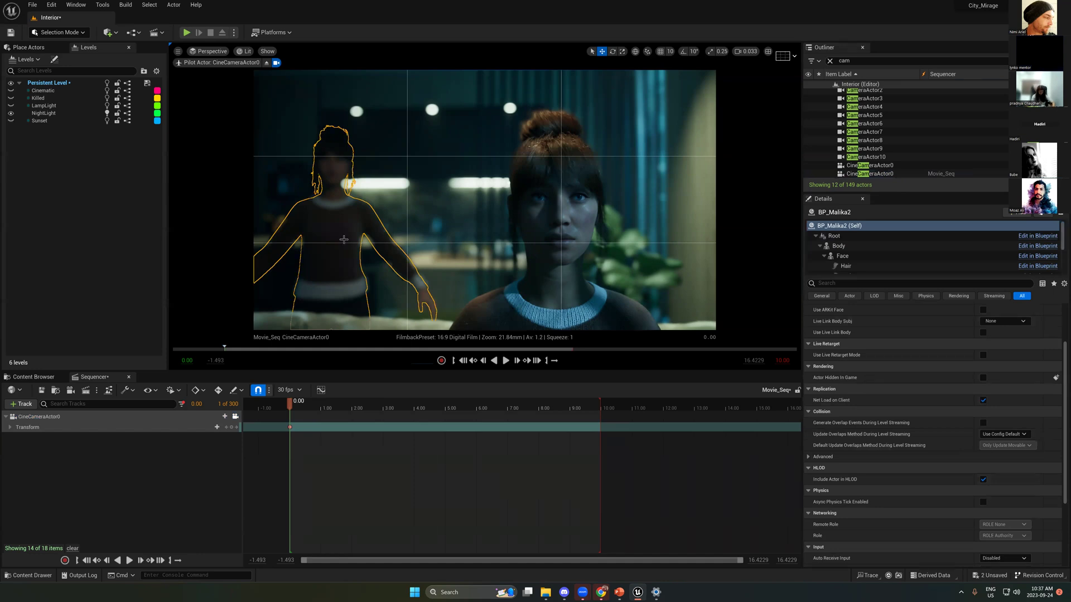
left_click(10, 427)
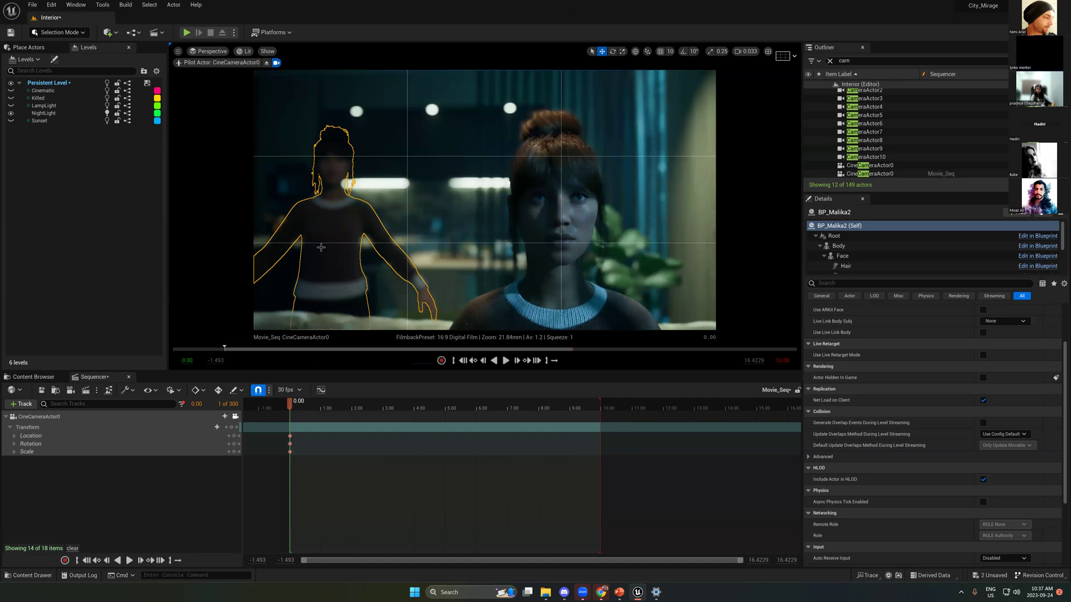
key("Delete")
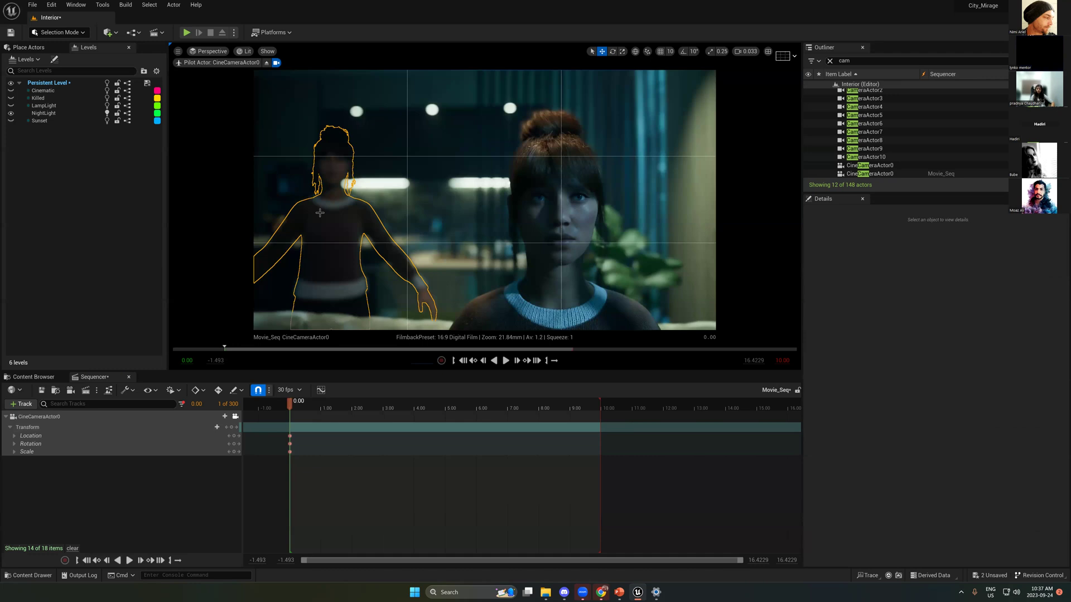
Step: Go to the last frame of the sequence and move the piloted camera closer to the woman, keeping her face in frame
key("ctrl+Up")
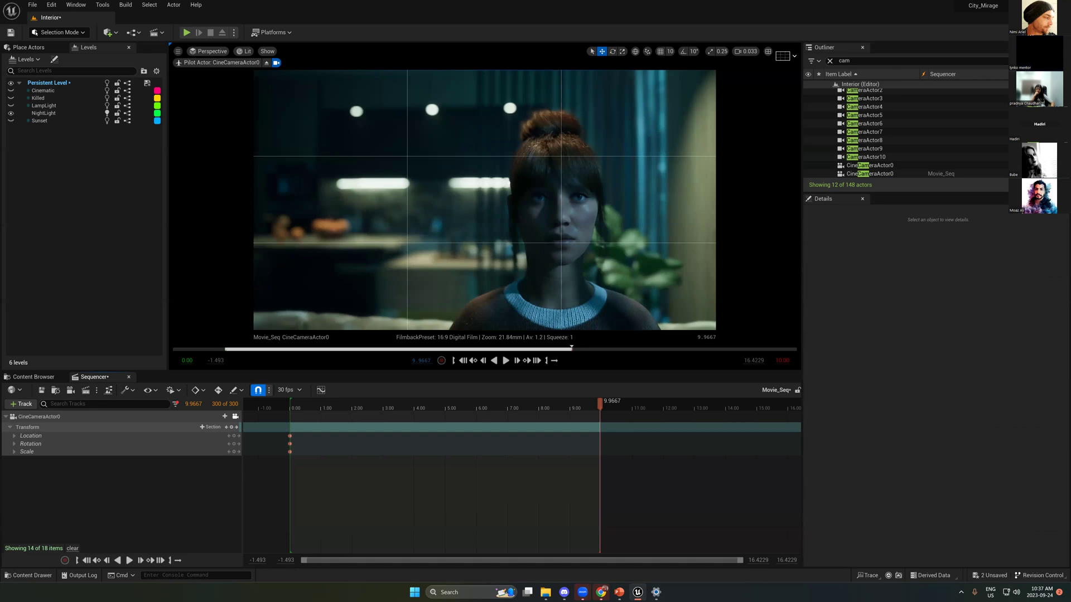
left_click_drag(608, 201, 601, 175)
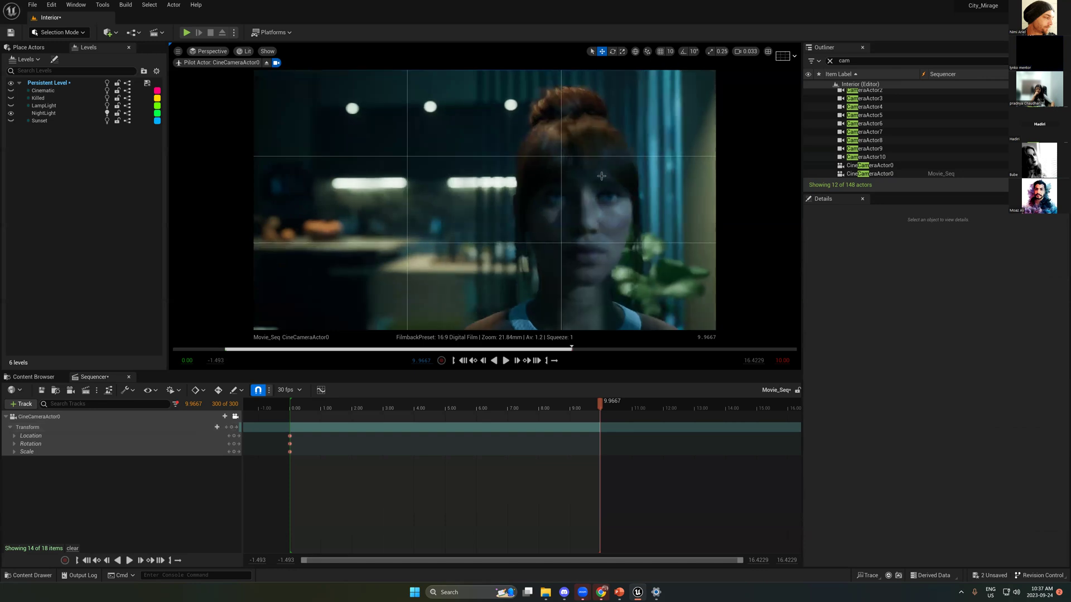
middle_click_drag(601, 176, 606, 176)
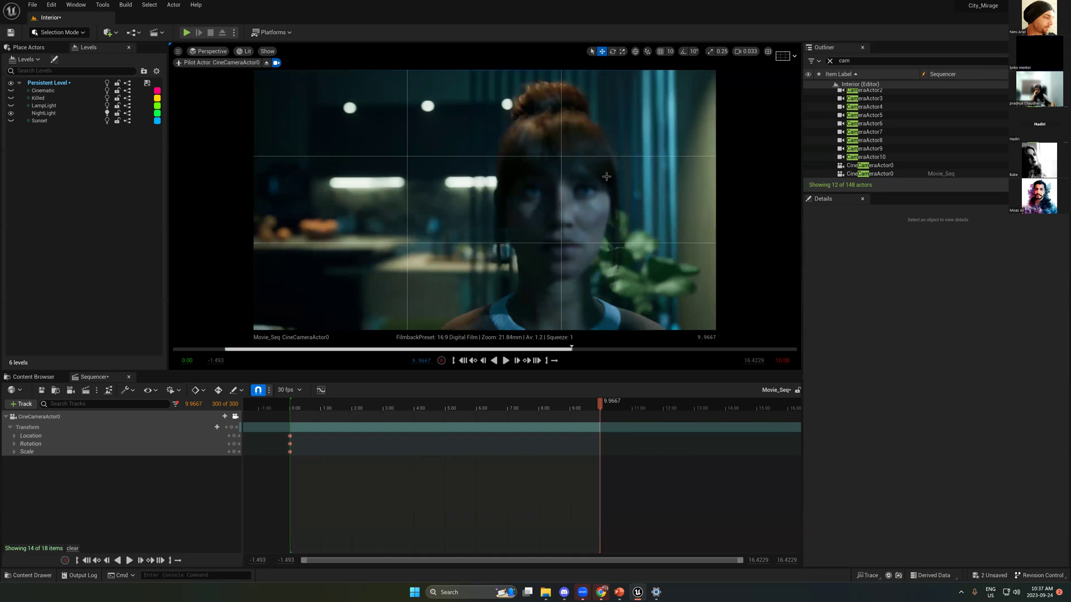
middle_click_drag(606, 176, 606, 180)
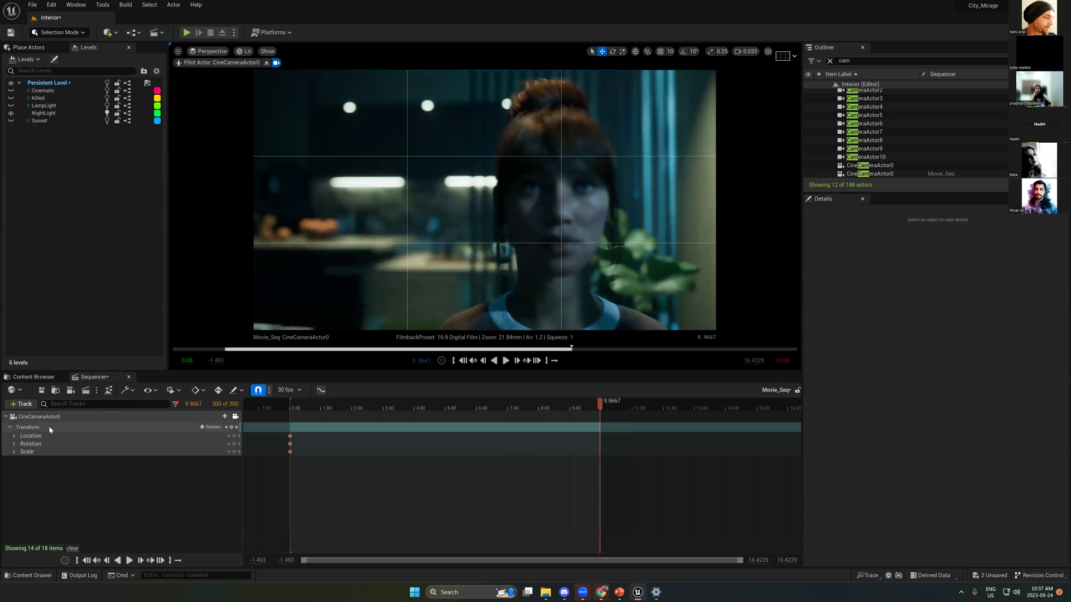
Step: Key the camera's Transform at the last frame and return to the first frame of the sequence
left_click(132, 428)
left_click(233, 428)
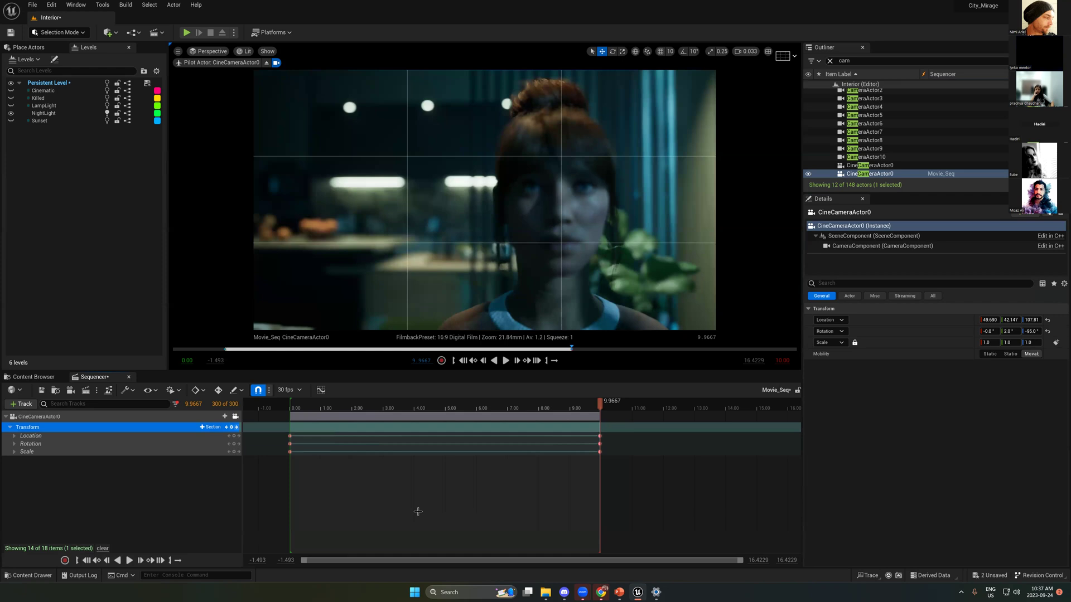
key("Home")
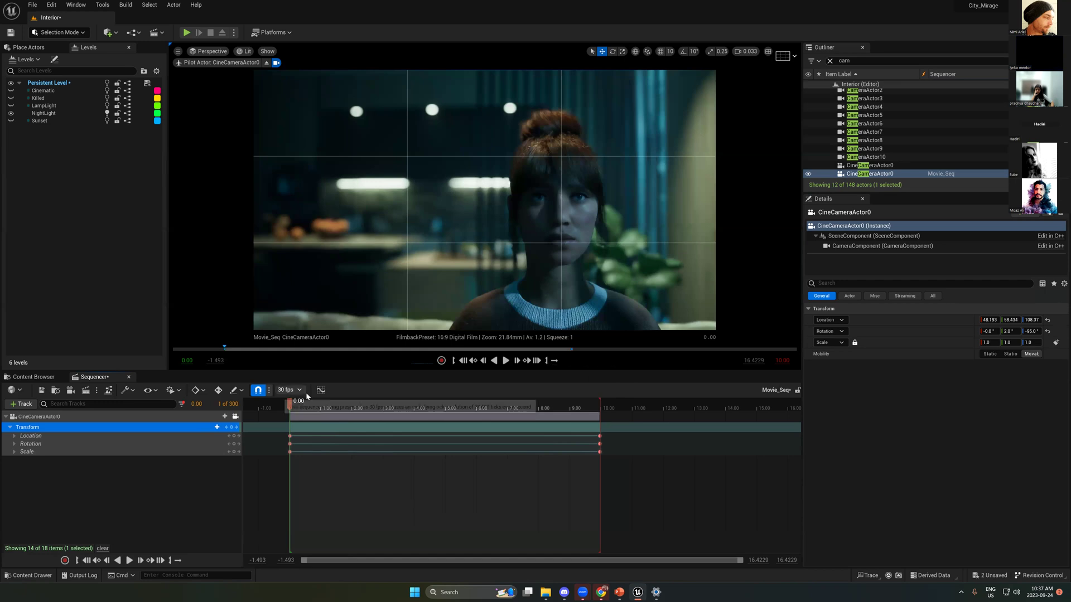
Step: Look at the sequence's time display options and play back the camera push-in from the first frame
left_click(289, 390)
mouse_move(361, 351)
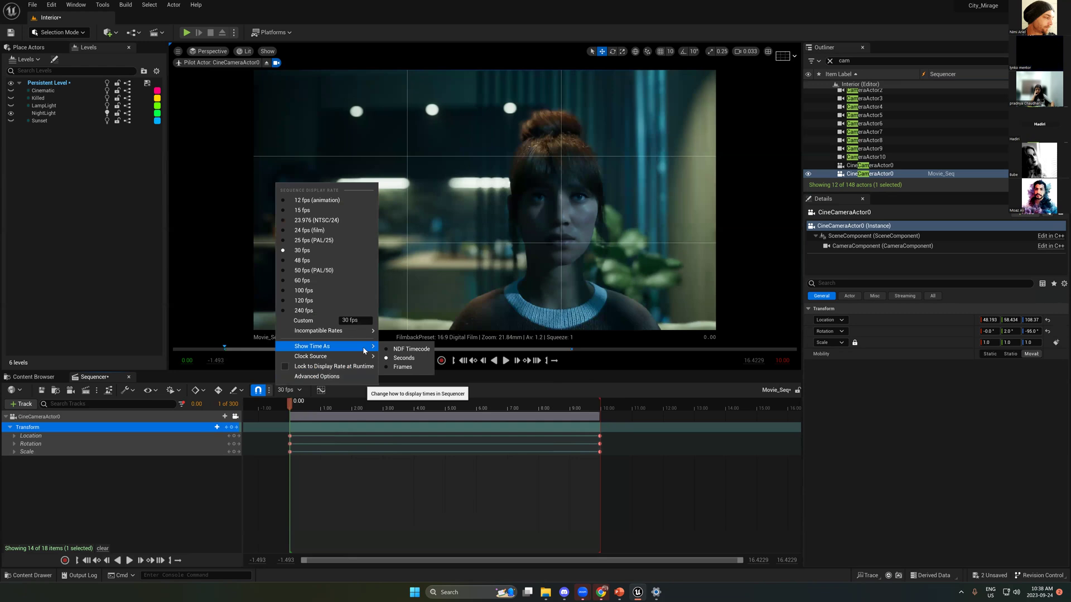
left_click(661, 524)
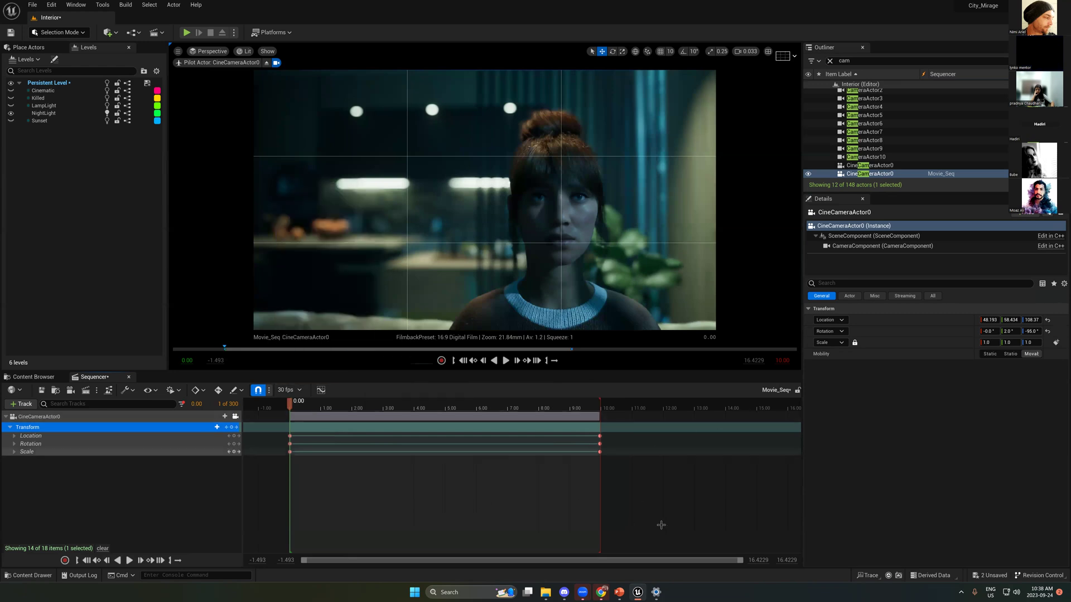
left_click(128, 560)
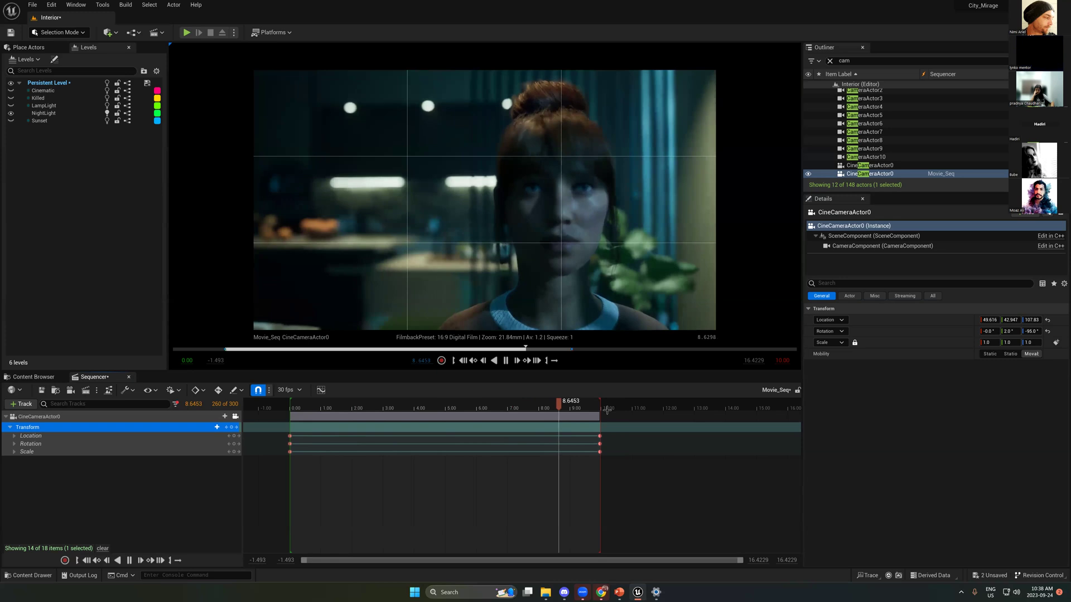
key("Up")
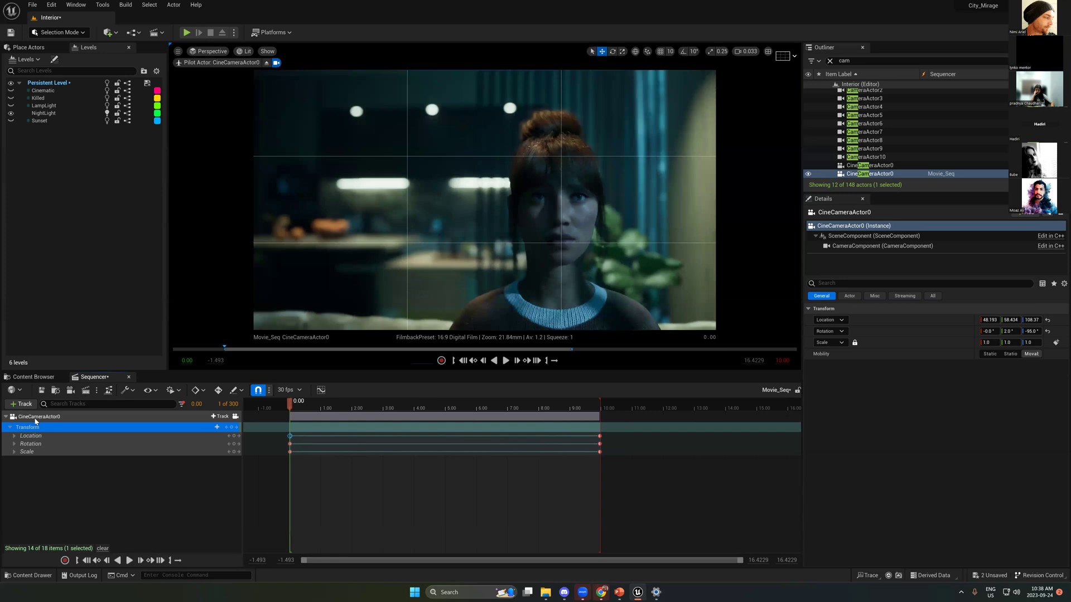
Step: Remove CineCameraActor0 from the sequence, try adding it again as an actor track and undo that addition
left_click(276, 511)
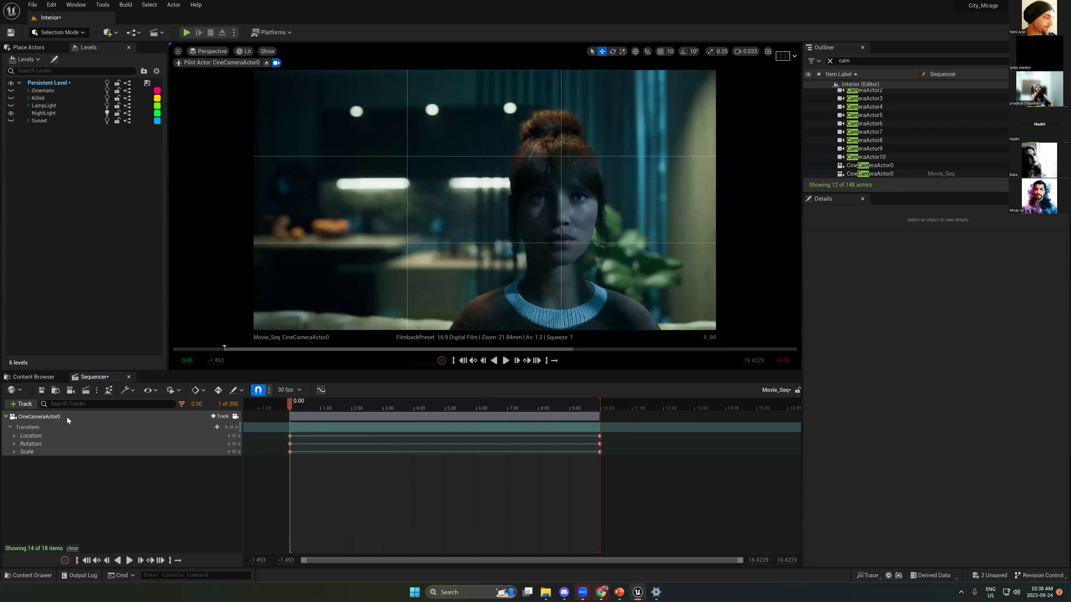
left_click(21, 404)
mouse_move(55, 417)
type("c")
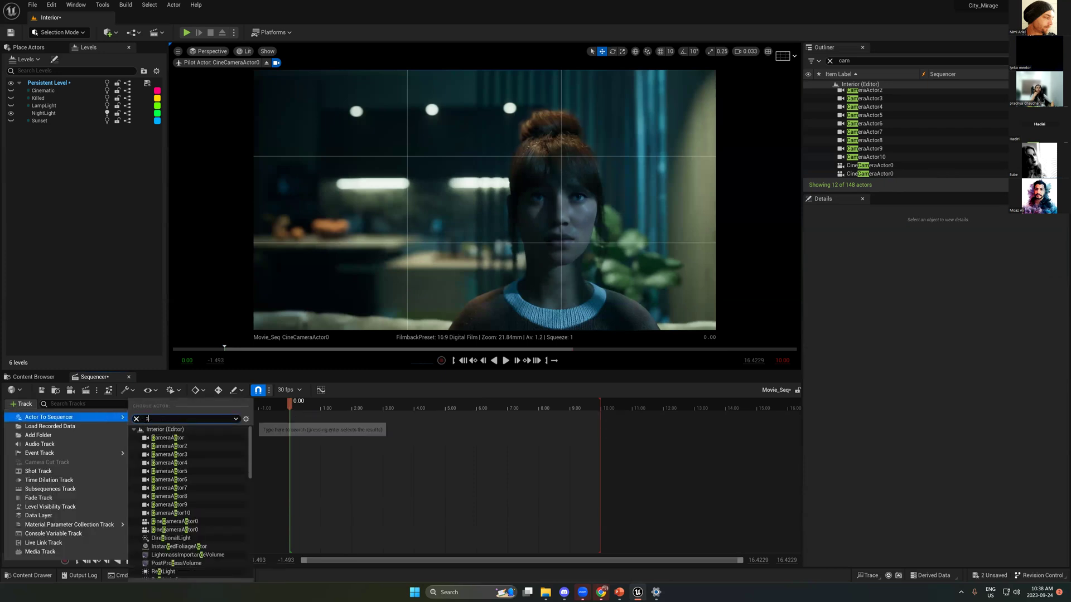
type("am")
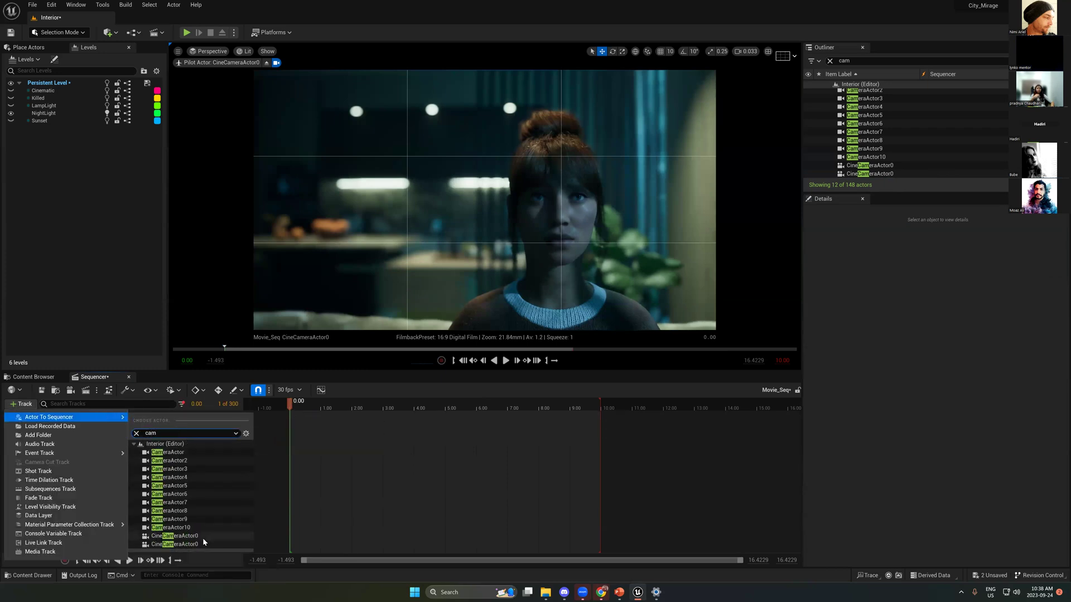
left_click(190, 543)
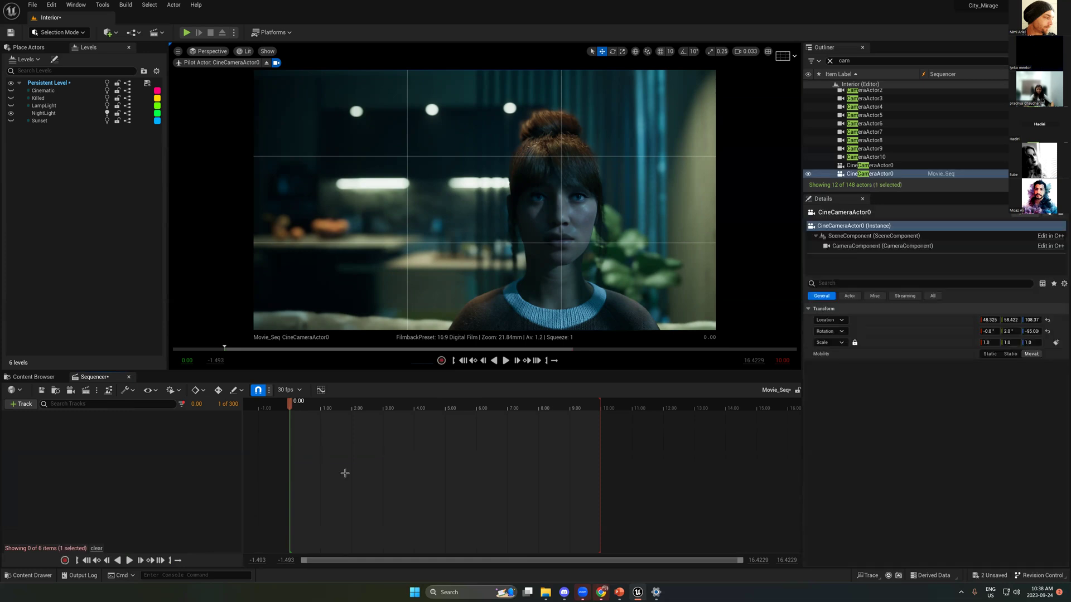
key("ctrl+z")
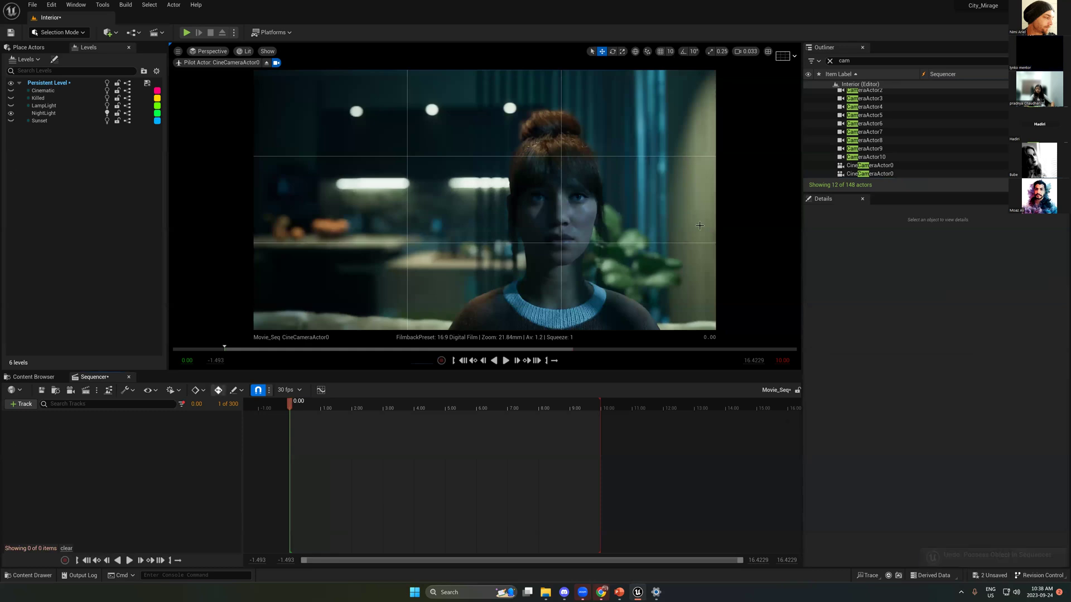
Step: Clear the Outliner search and turn off the Sequencer's track filter
left_click(845, 60)
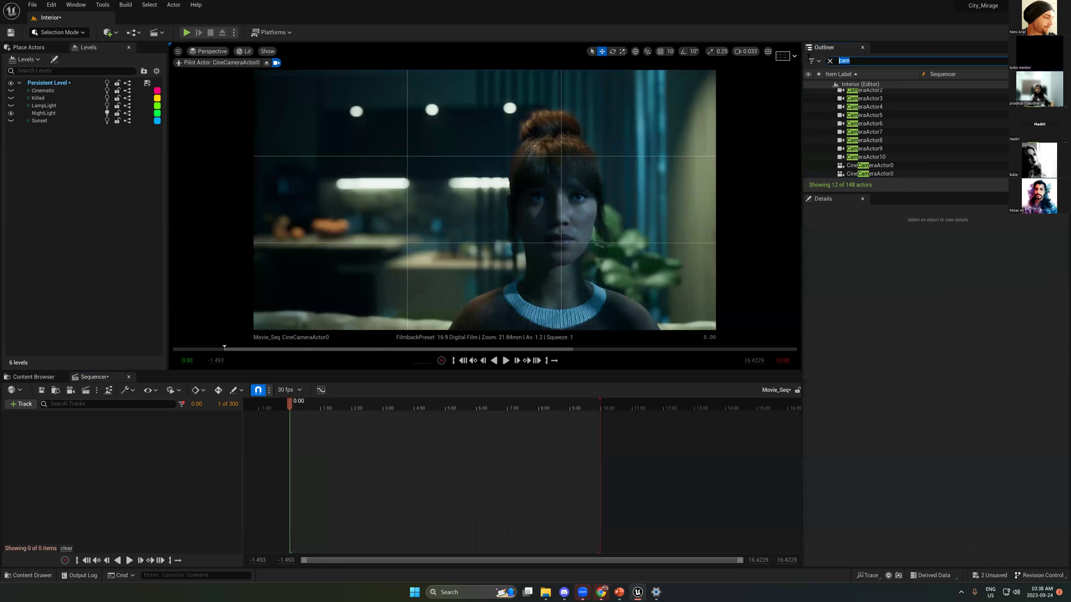
key("BackSpace")
left_click(21, 404)
left_click(150, 528)
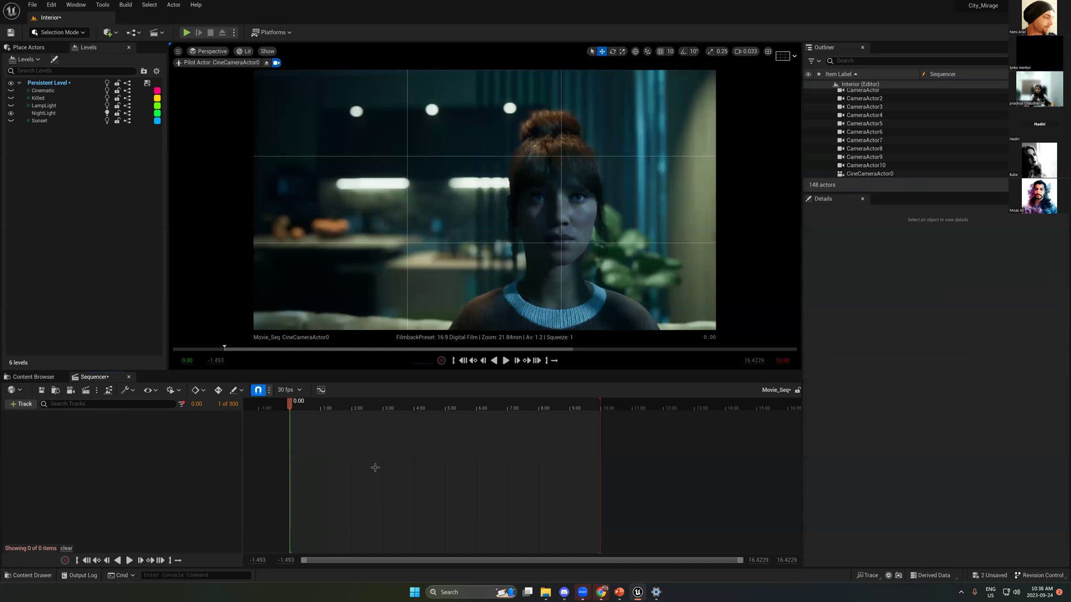
left_click(325, 405)
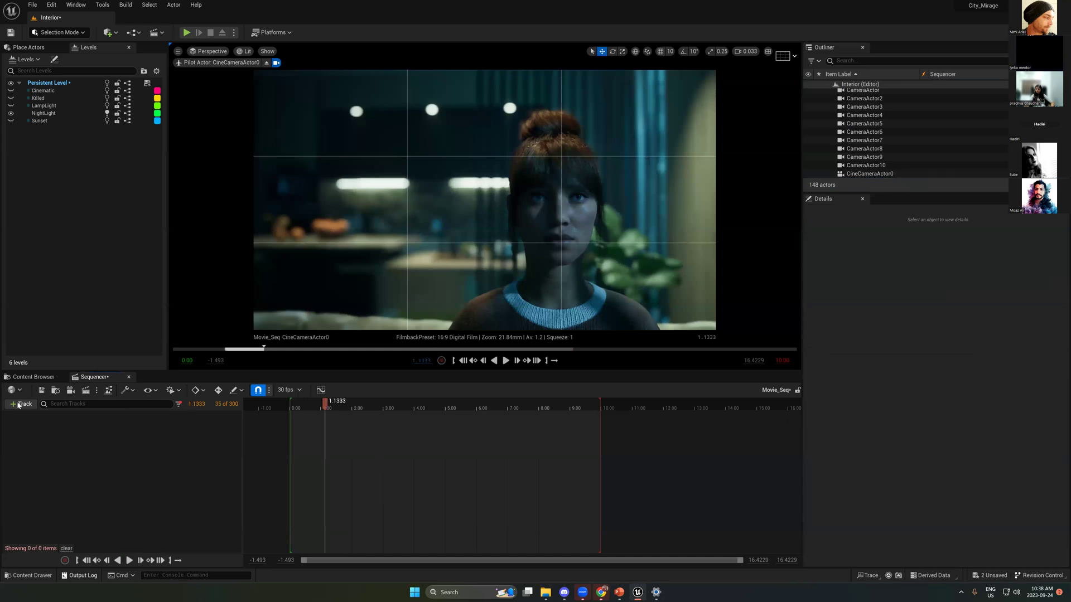
Step: Try adding CineCameraActor0 to the sequence while the old Camera Cuts track is still in it
left_click(22, 404)
type("ca")
key("BackSpace")
left_click(76, 418)
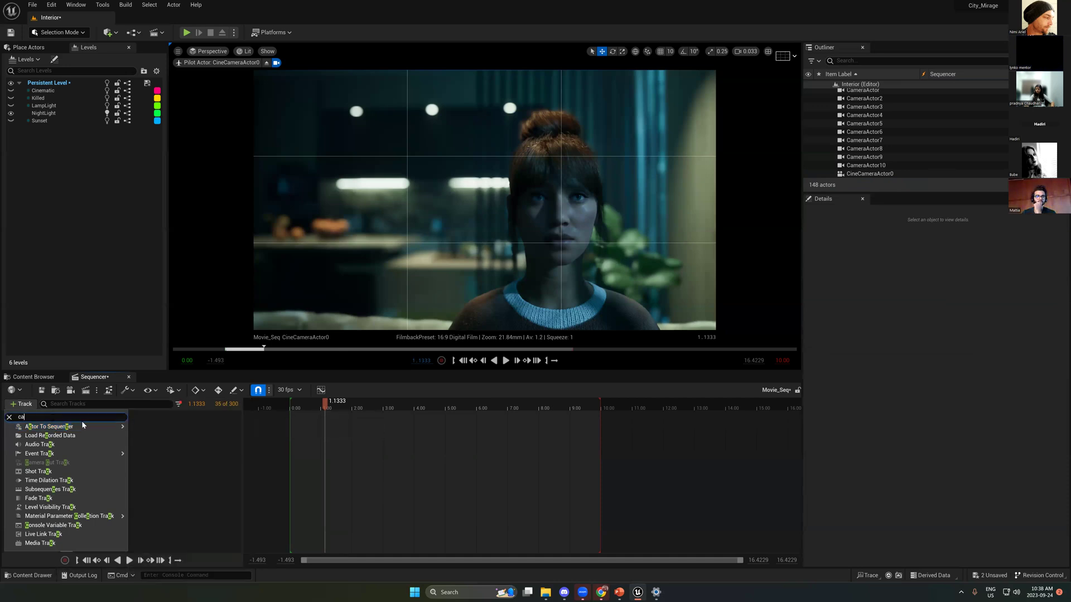
type("am")
mouse_move(67, 417)
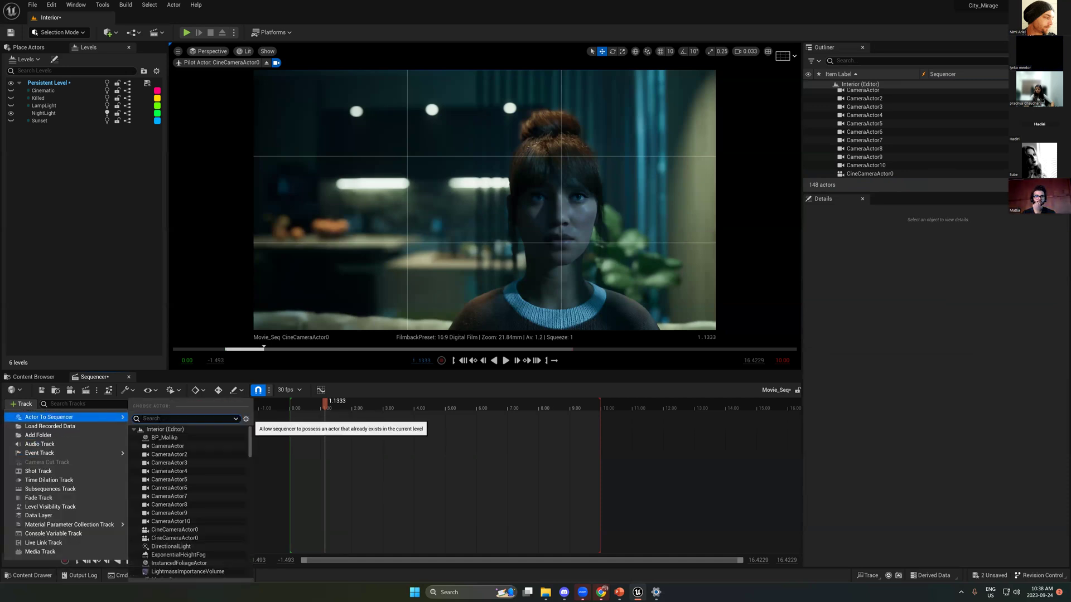
type("cam")
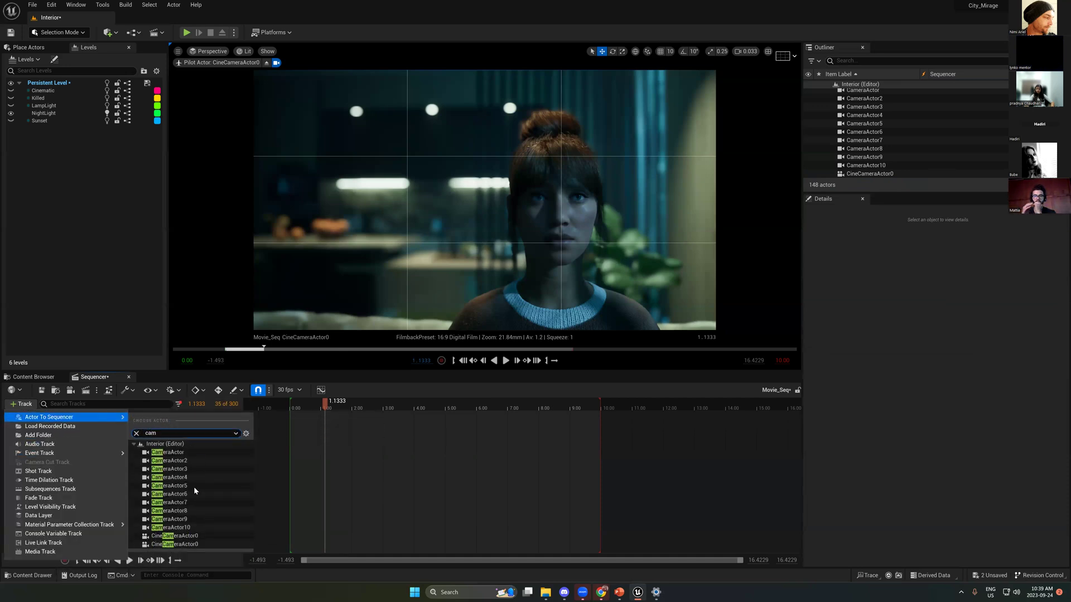
left_click(181, 543)
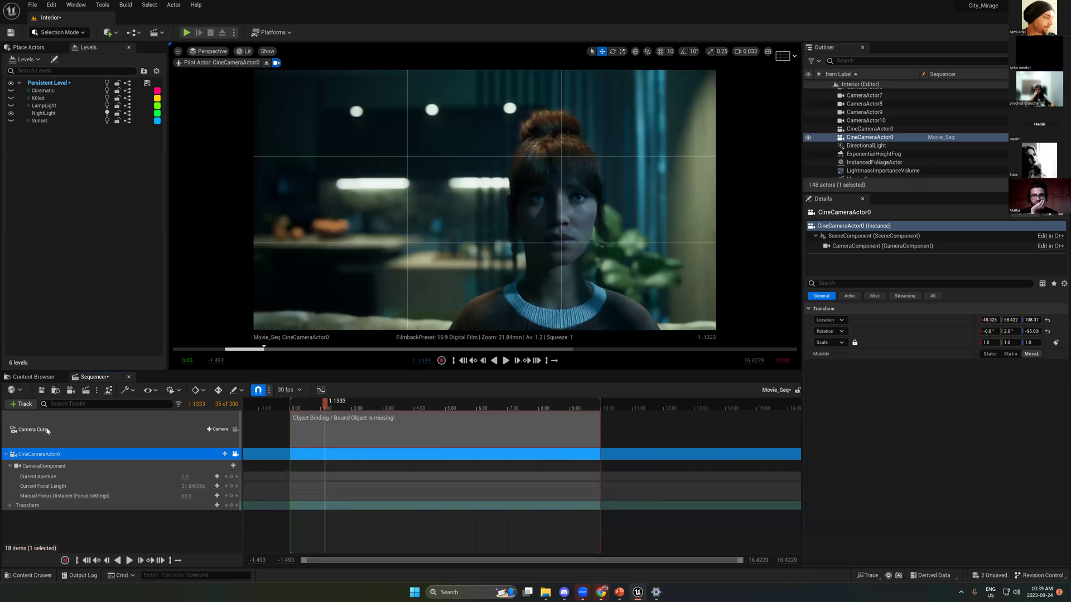
Step: Empty the sequence of its old tracks and add CineCameraActor0 with a fresh Camera Cuts track
left_click(21, 403)
mouse_move(116, 418)
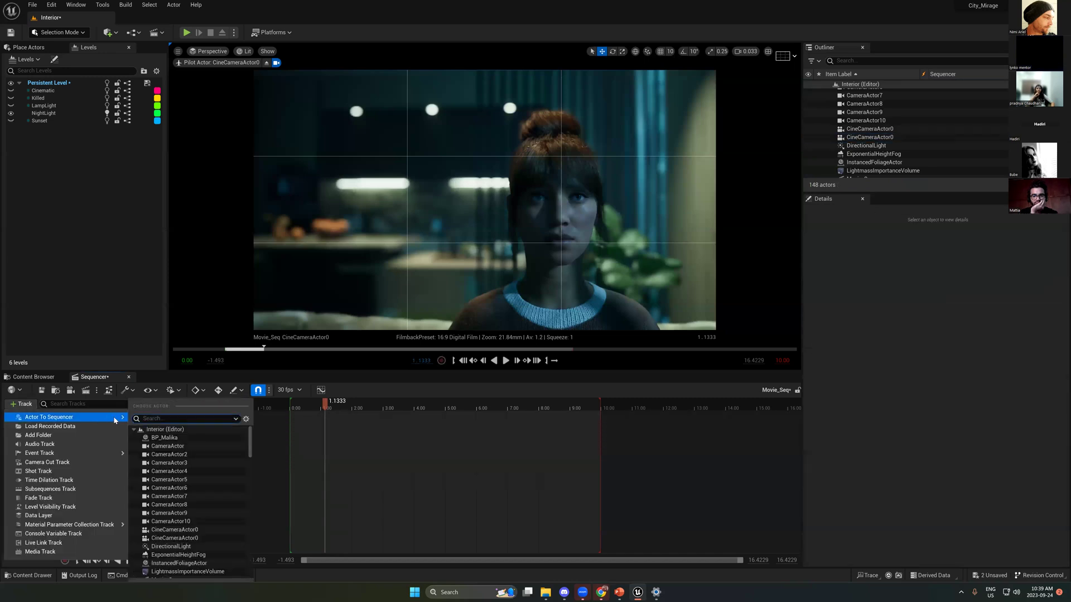
type("cam")
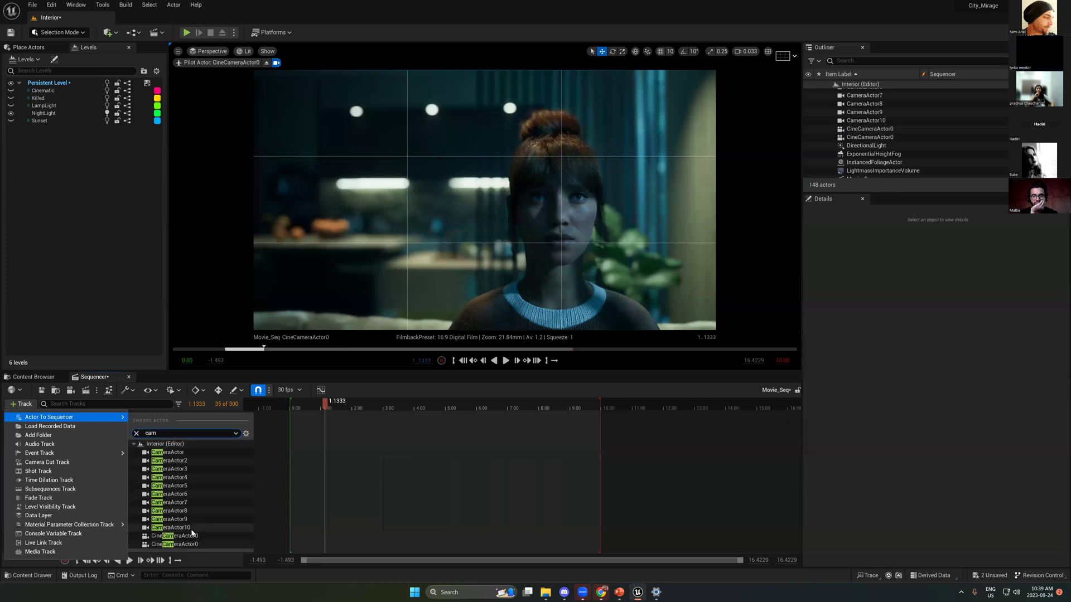
left_click(182, 543)
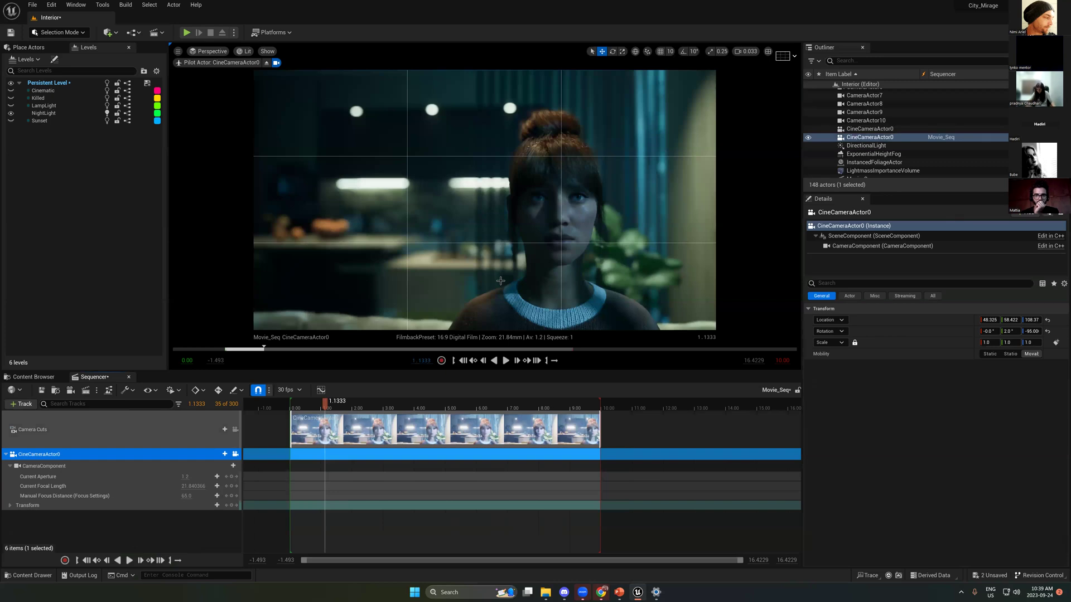
Step: Key the camera's Transform at 0.0667 s, and key it at 10.00 s with the camera moved closer to the woman's face
left_click(293, 401)
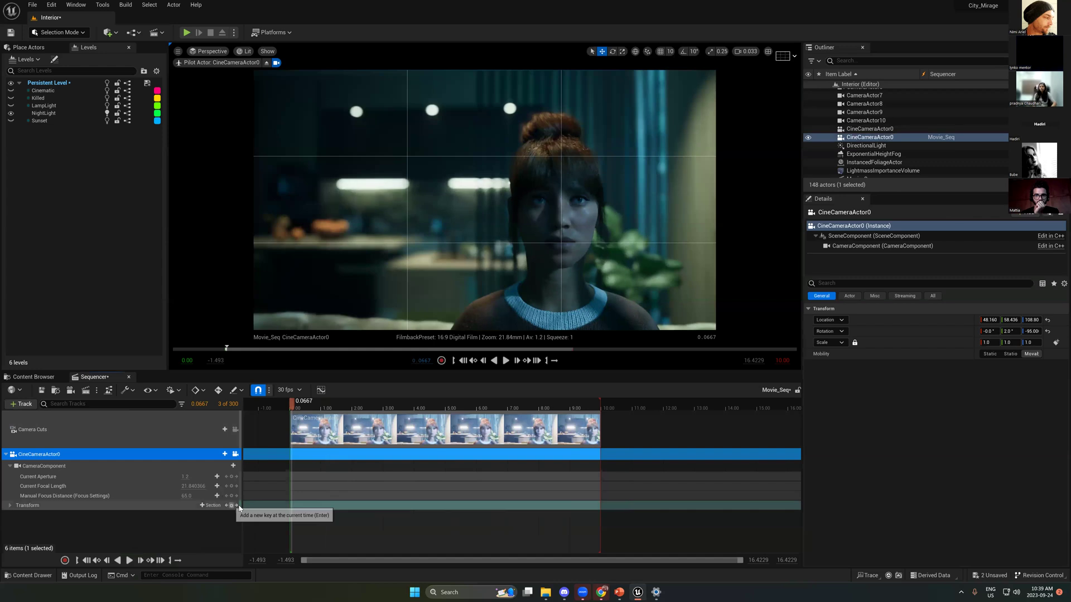
left_click(237, 505)
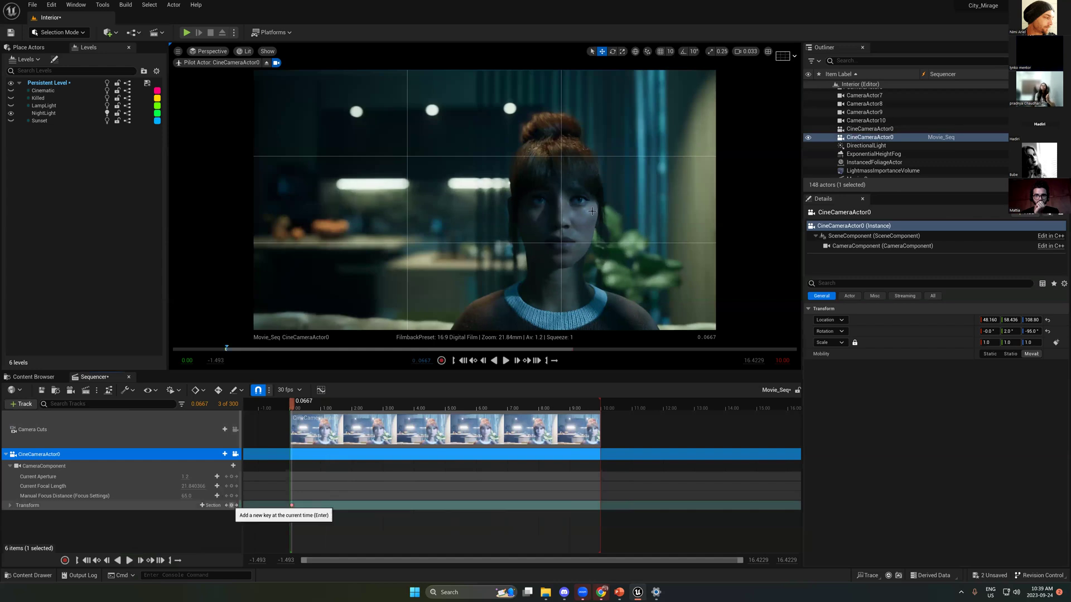
key("ctrl+Up")
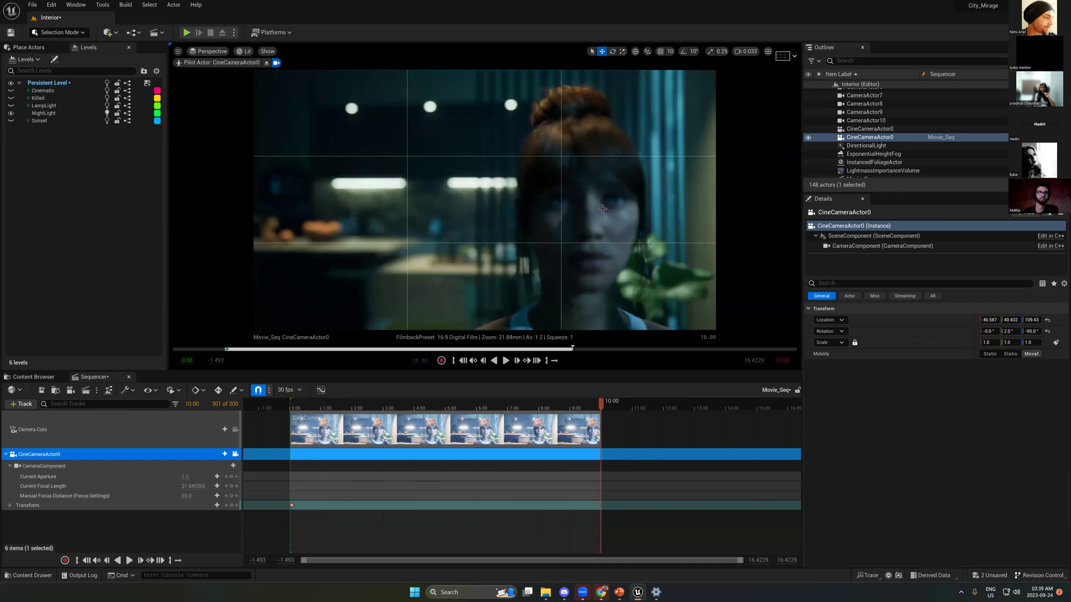
middle_click_drag(602, 208, 624, 223)
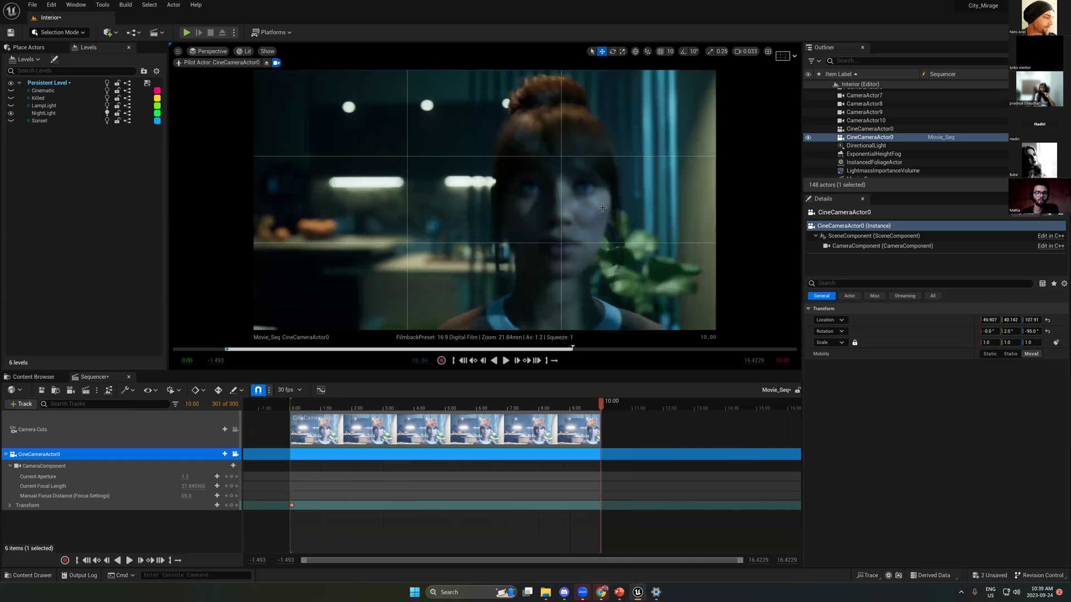
left_click(290, 456)
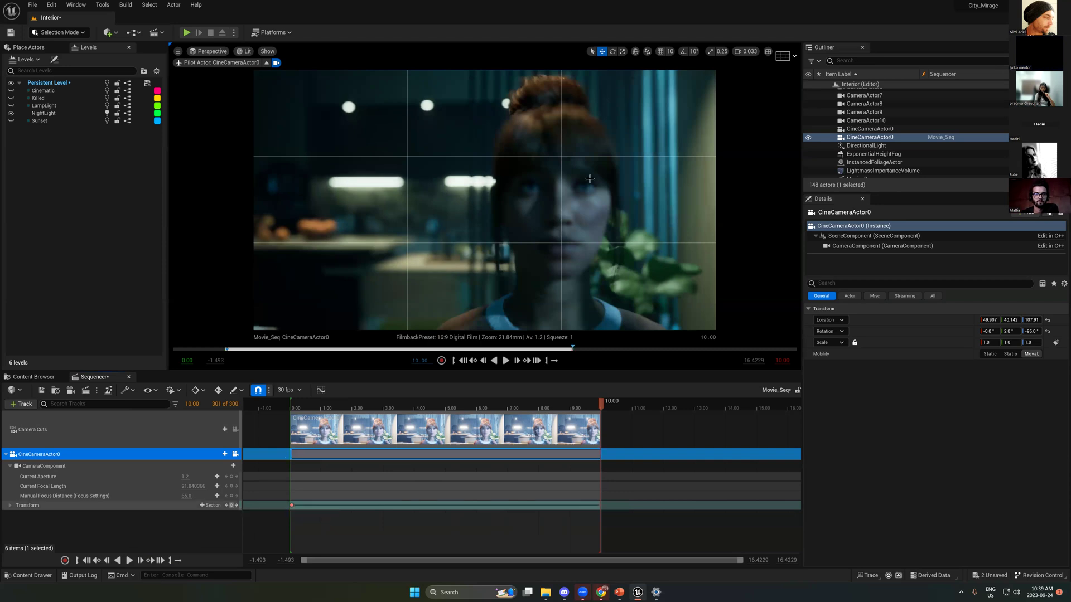
Step: Key the camera's Manual Focus Distance at 65 cm at 0.0667 s and at about 45.75 cm at 10.00 s
left_click(293, 406)
left_click(45, 495)
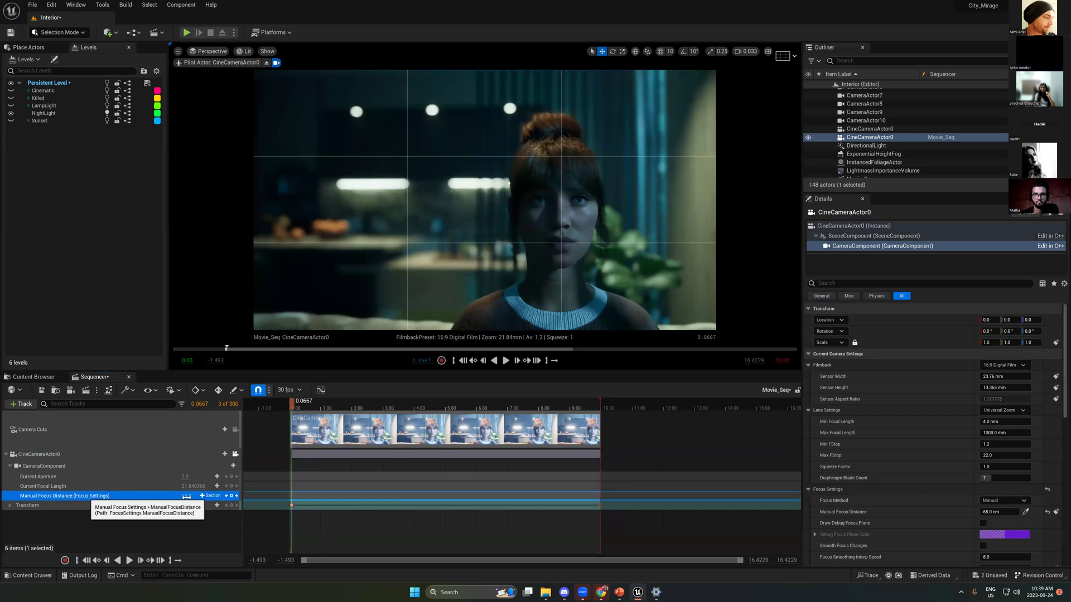
left_click(226, 496)
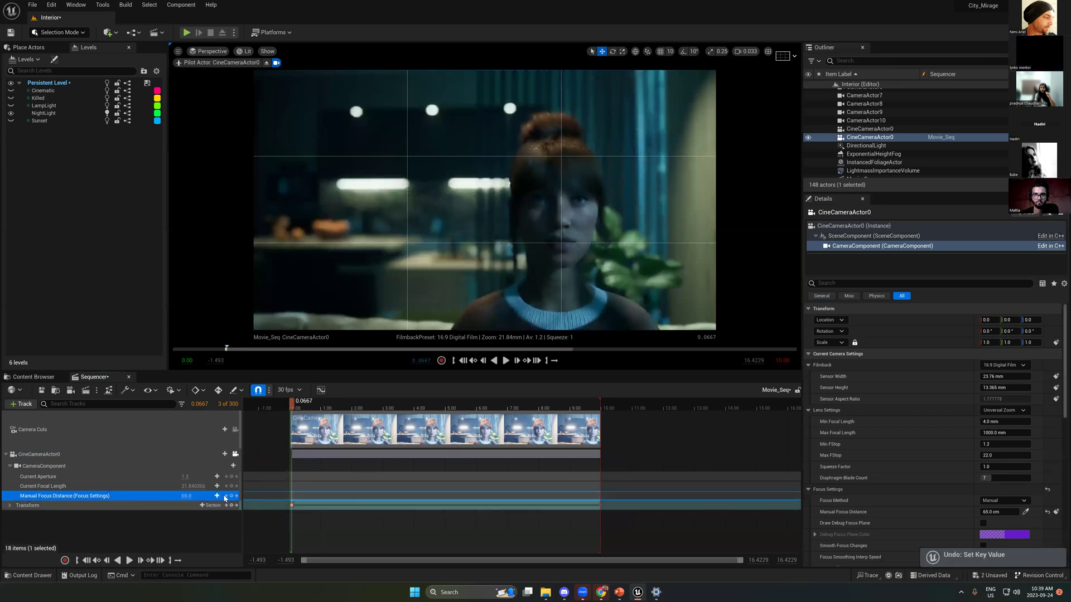
left_click(231, 496)
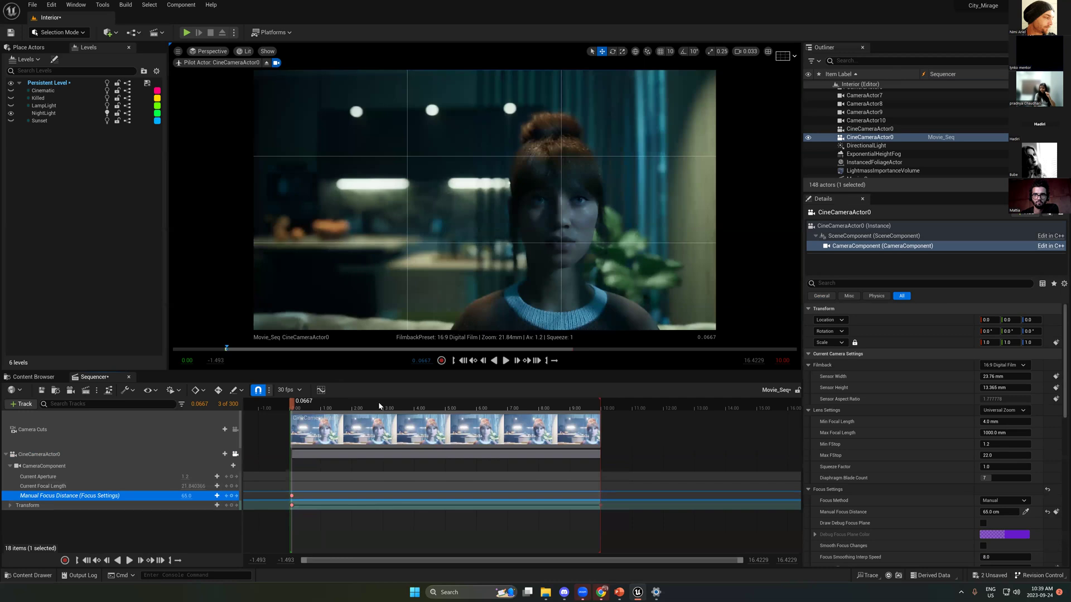
left_click(600, 405)
left_click(601, 505)
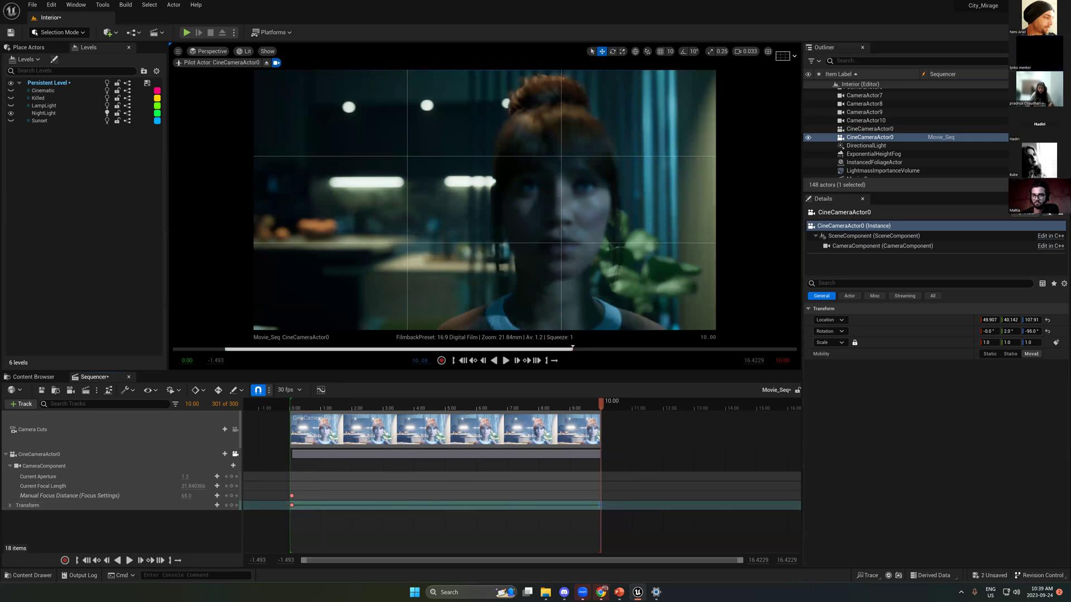
Step: Play back the push-in full screen, return to the normal layout and replay the shot from near its start
key("space")
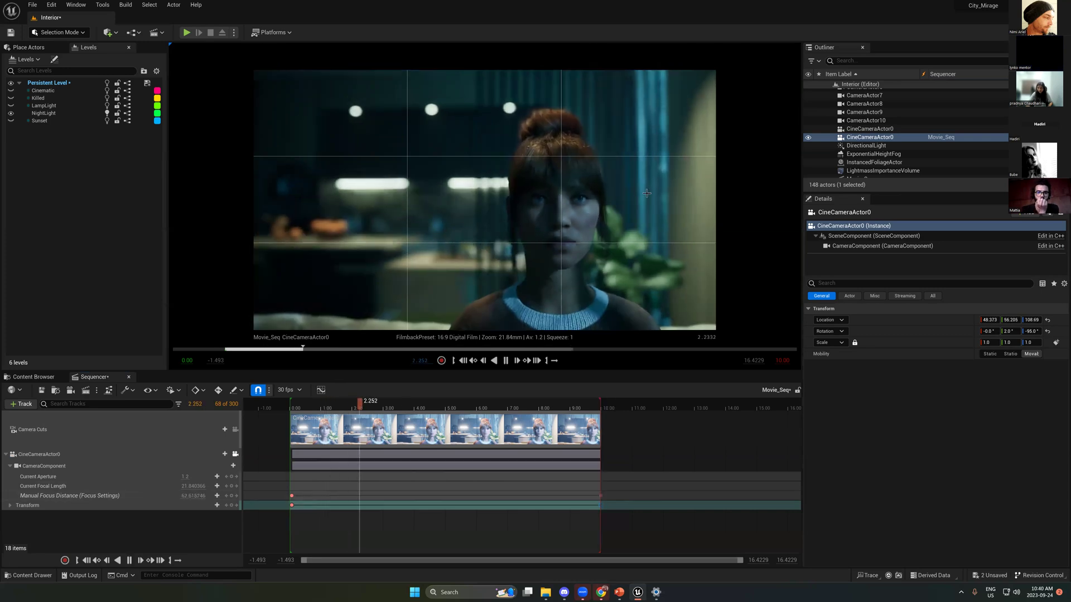
key("F11")
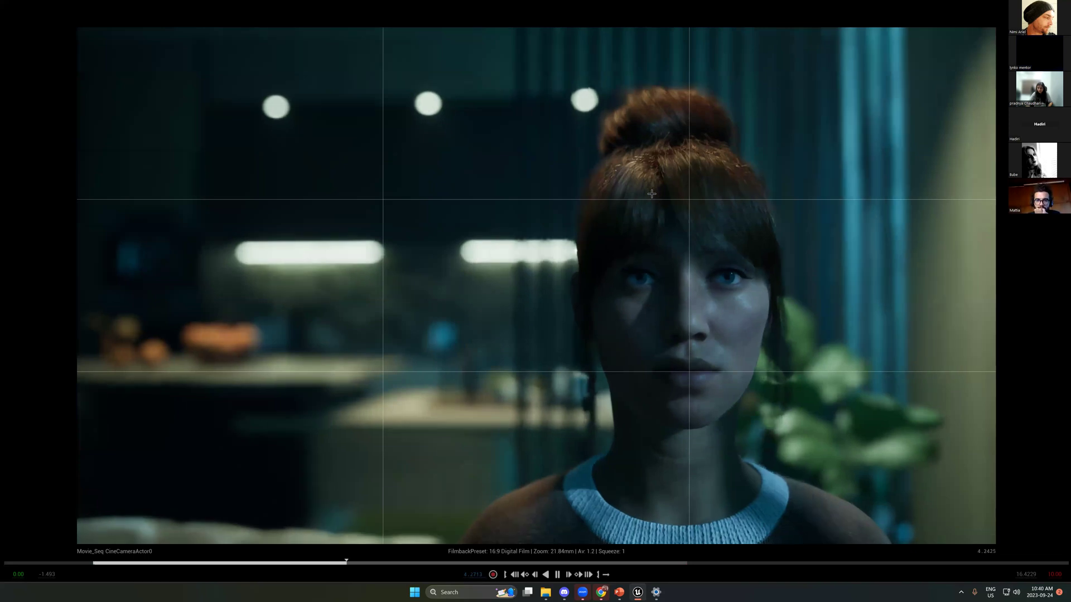
key("F11")
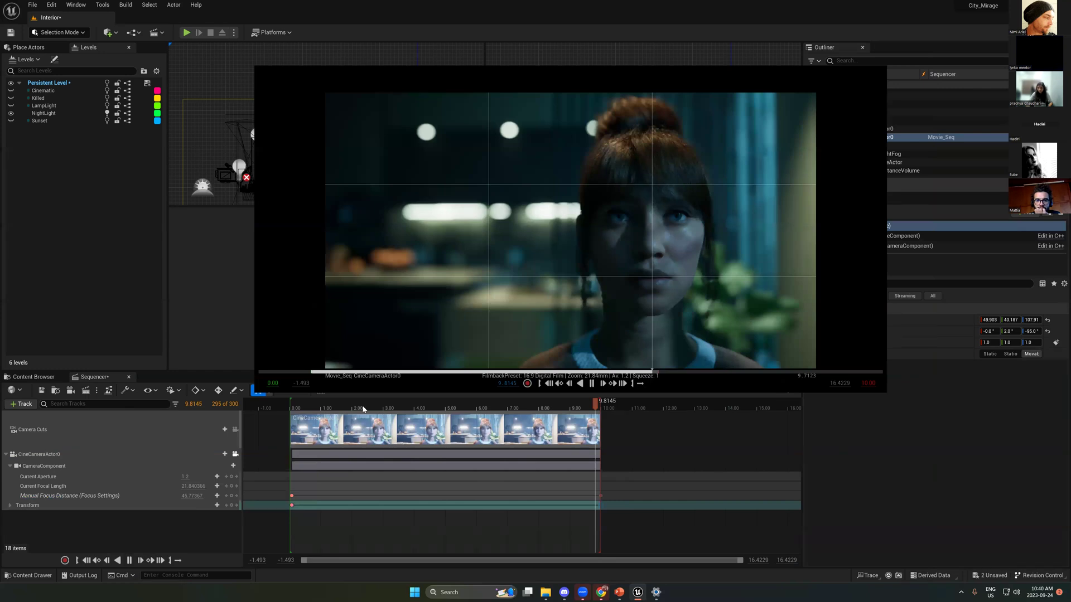
key("F11")
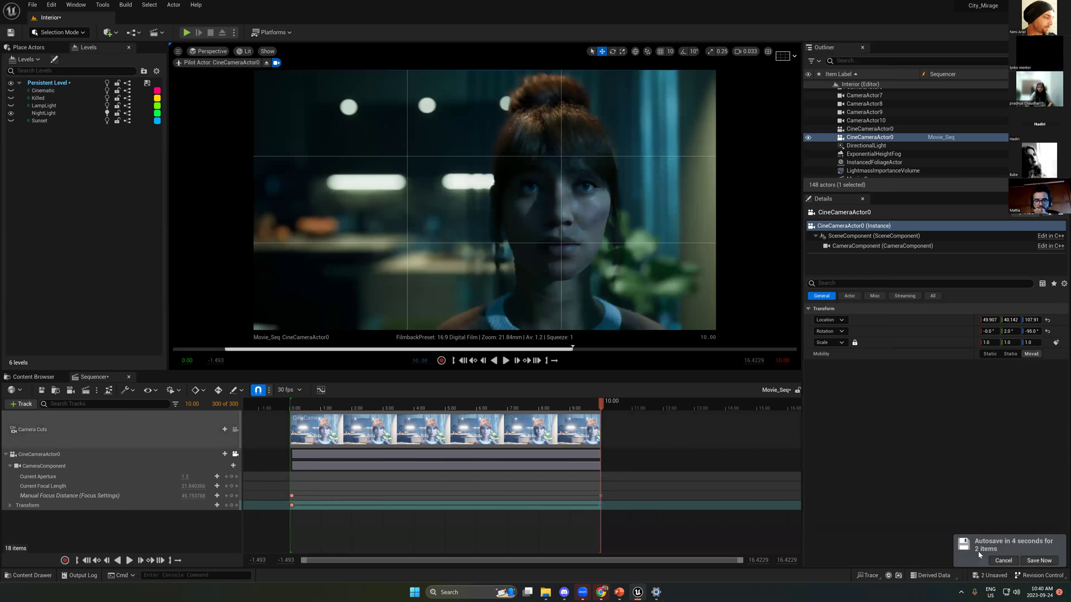
left_click(301, 412)
key("space")
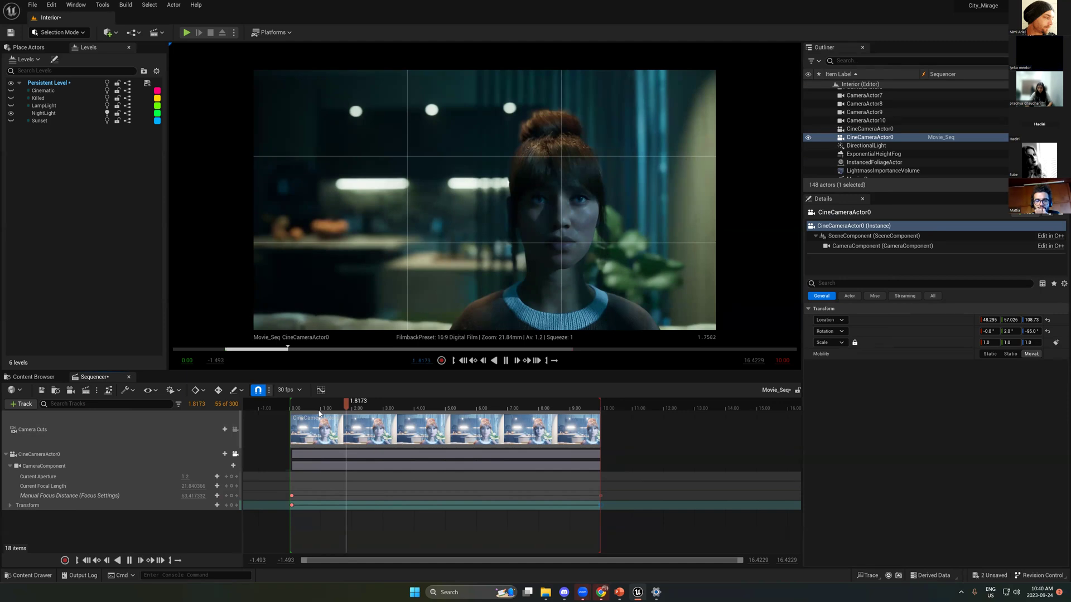
Step: Stop the playback, save the sequence and bring up the Camera Shake choices for CineCameraActor0's tracks
key("space")
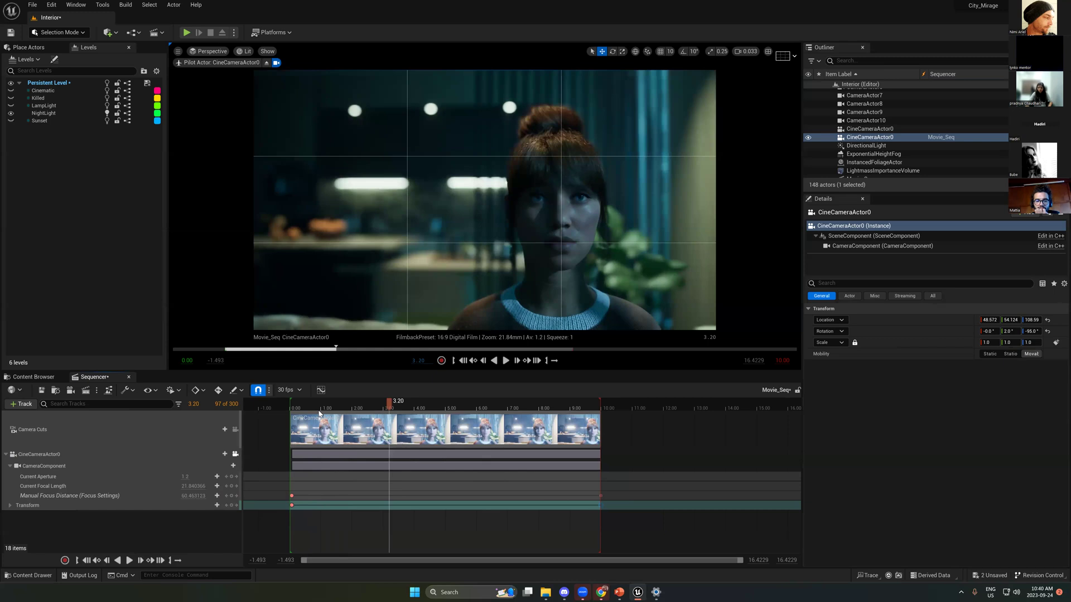
key("ctrl+s")
left_click(59, 457)
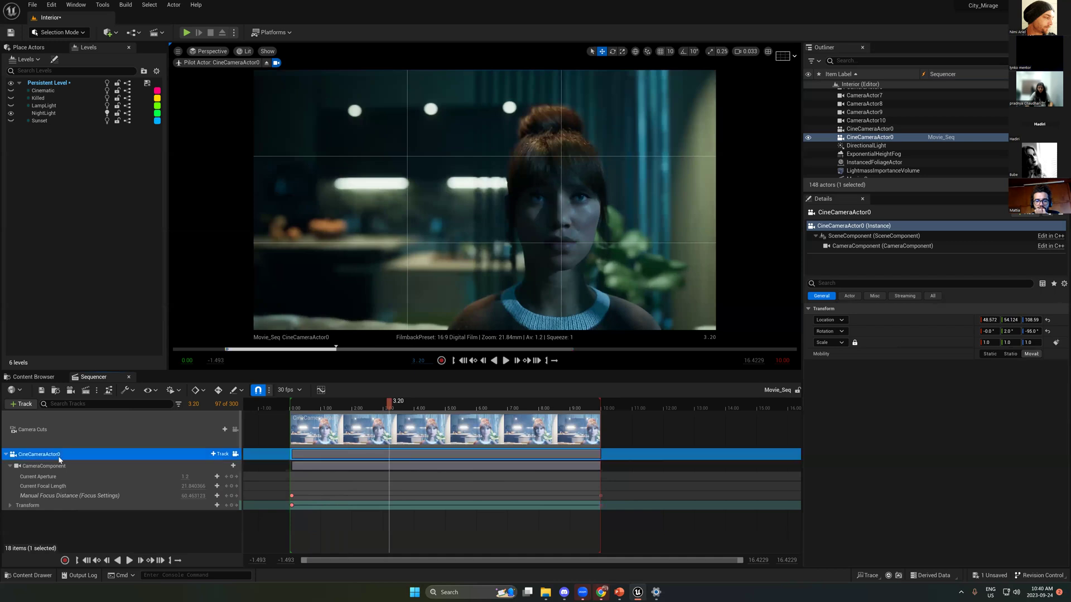
left_click(221, 454)
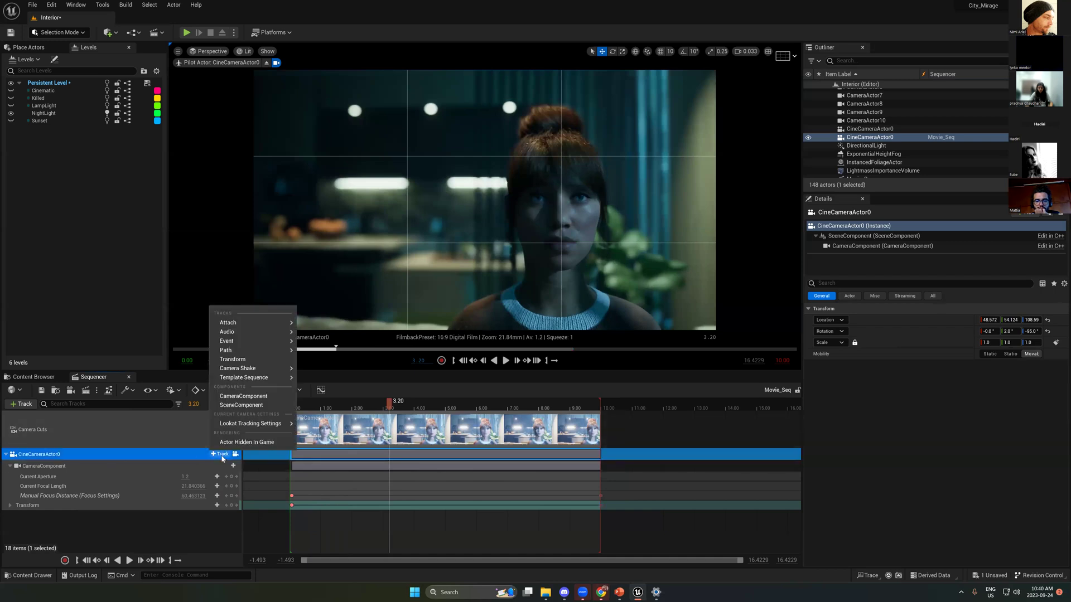
mouse_move(249, 371)
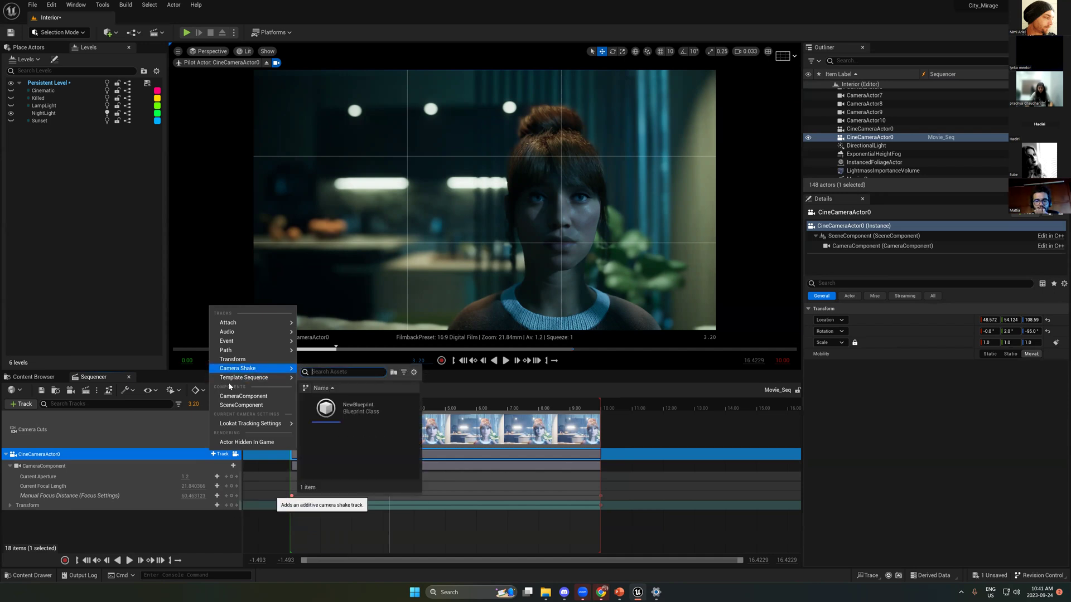
Step: Create a Blueprint Class named CameraShake in the Maps folder with CameraShakeBase as its parent class
left_click(33, 377)
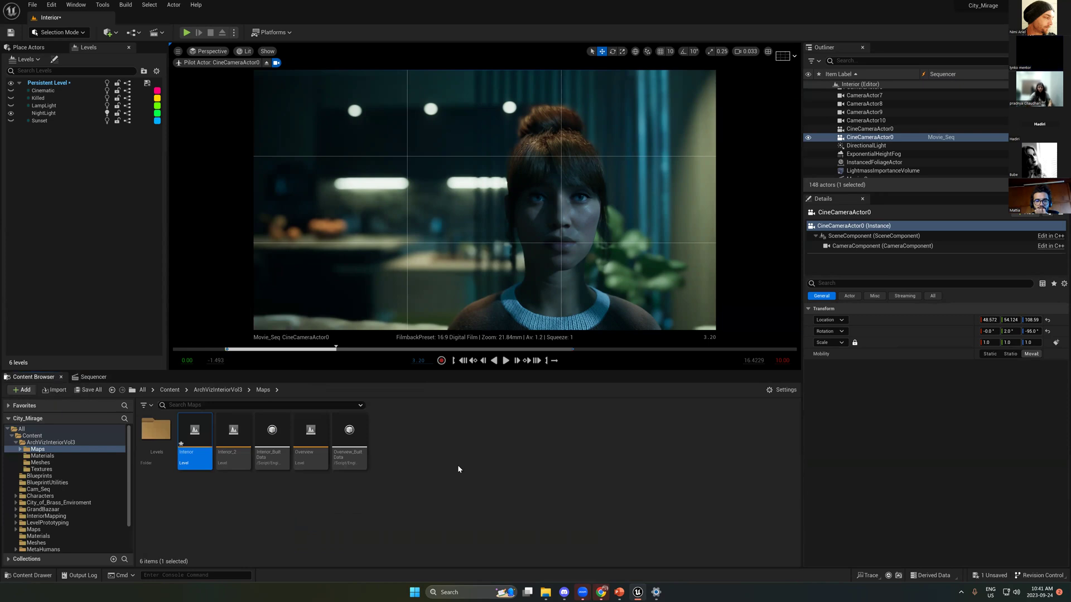
right_click(432, 461)
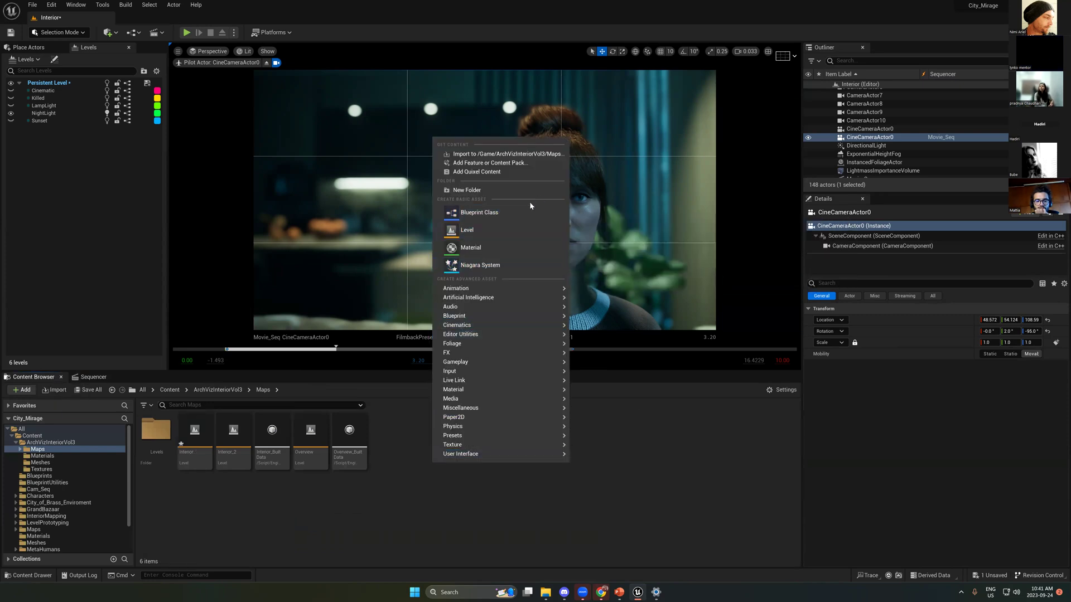
left_click(517, 212)
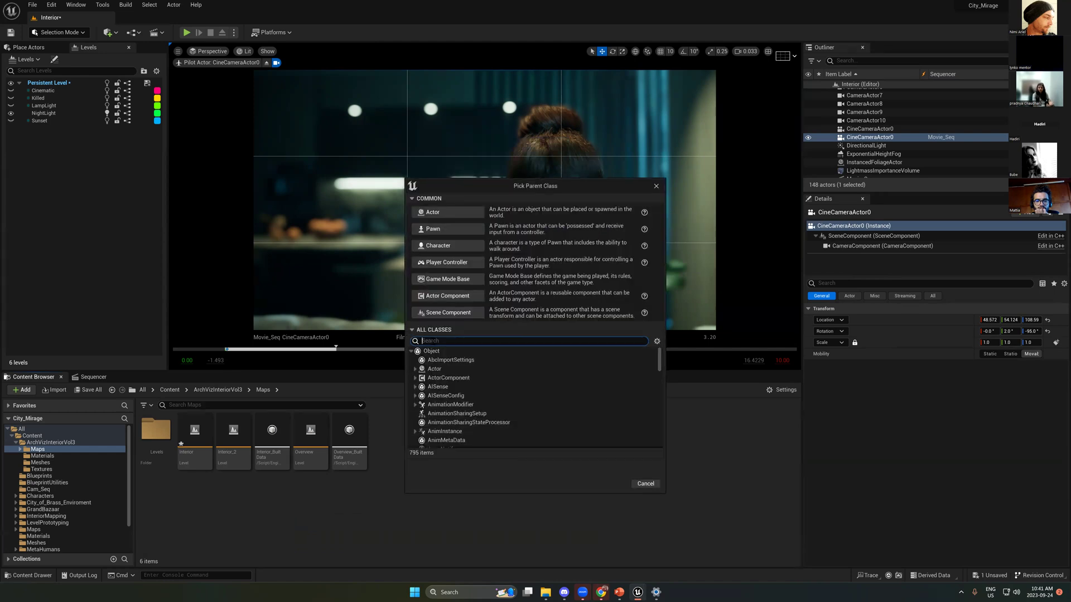
type("camer")
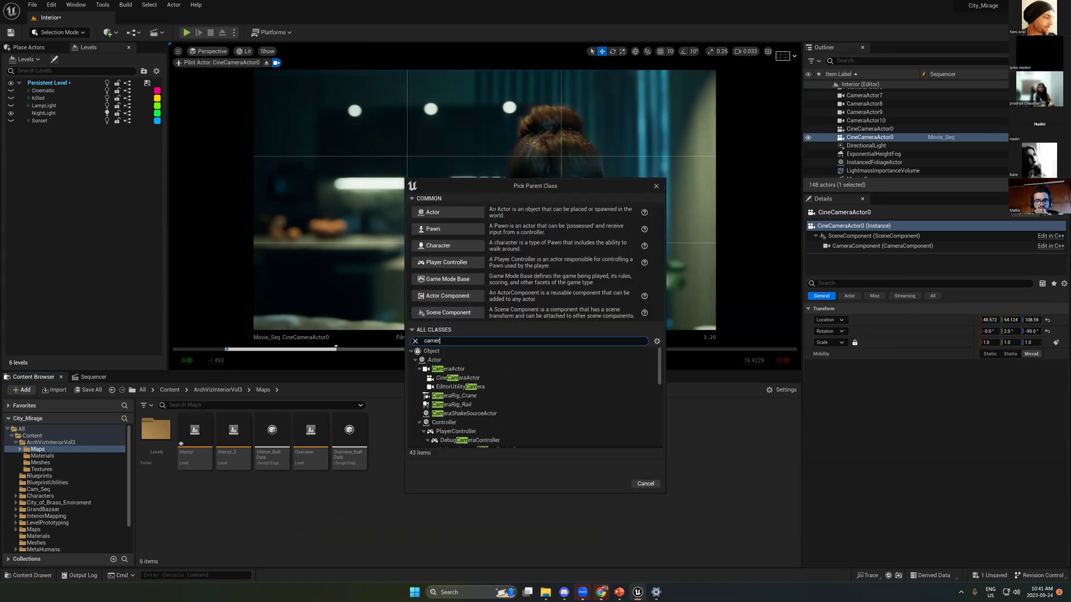
key("BackSpace")
key("BackSpace")
key("BackSpace")
key("BackSpace")
key("BackSpace")
type("shake")
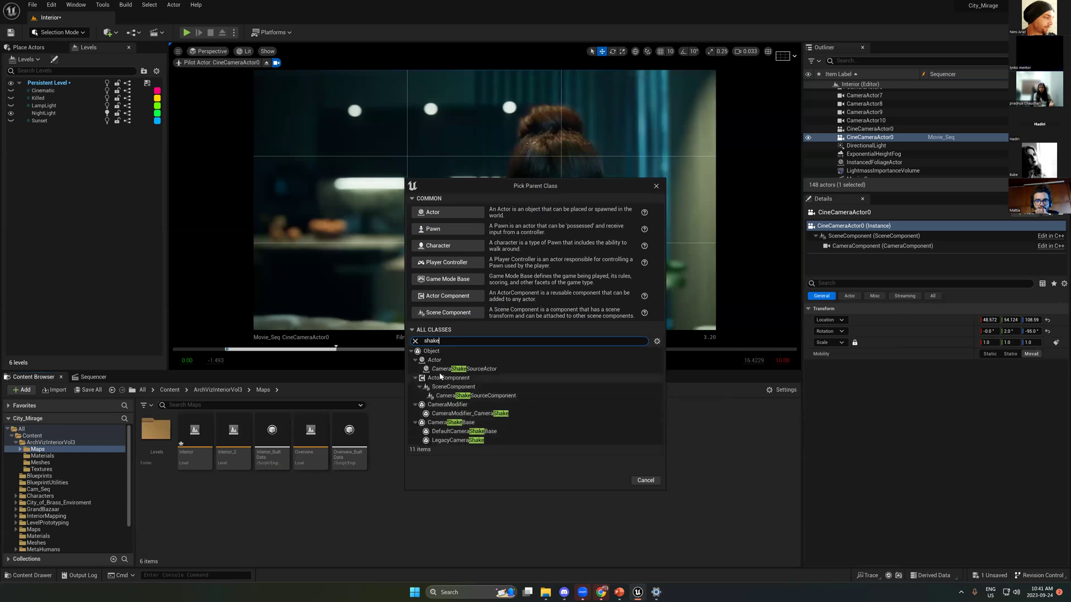
left_click(459, 425)
left_click(610, 481)
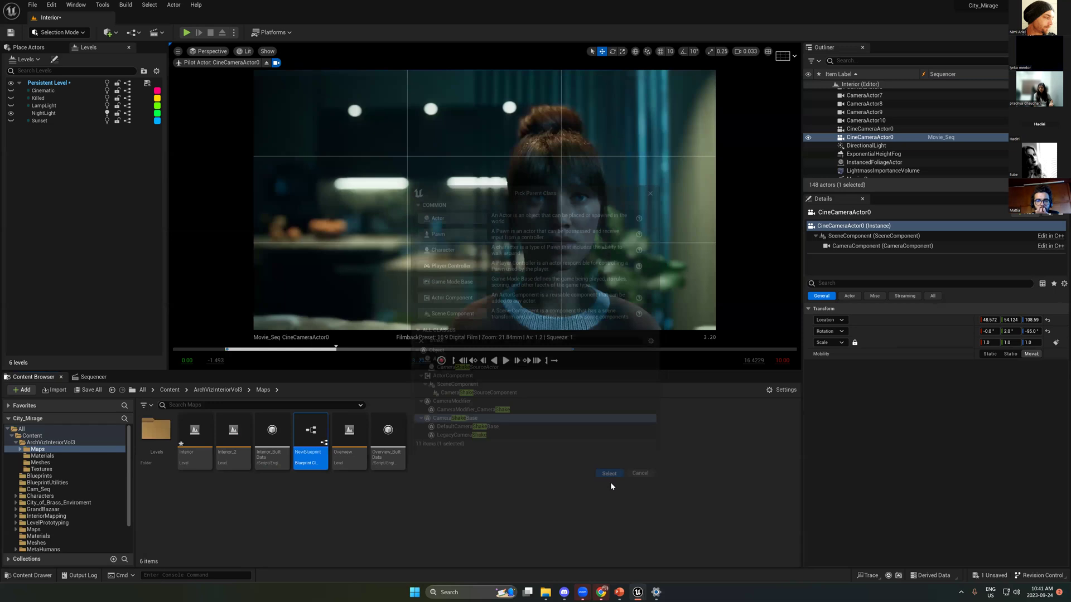
type("CameraShake")
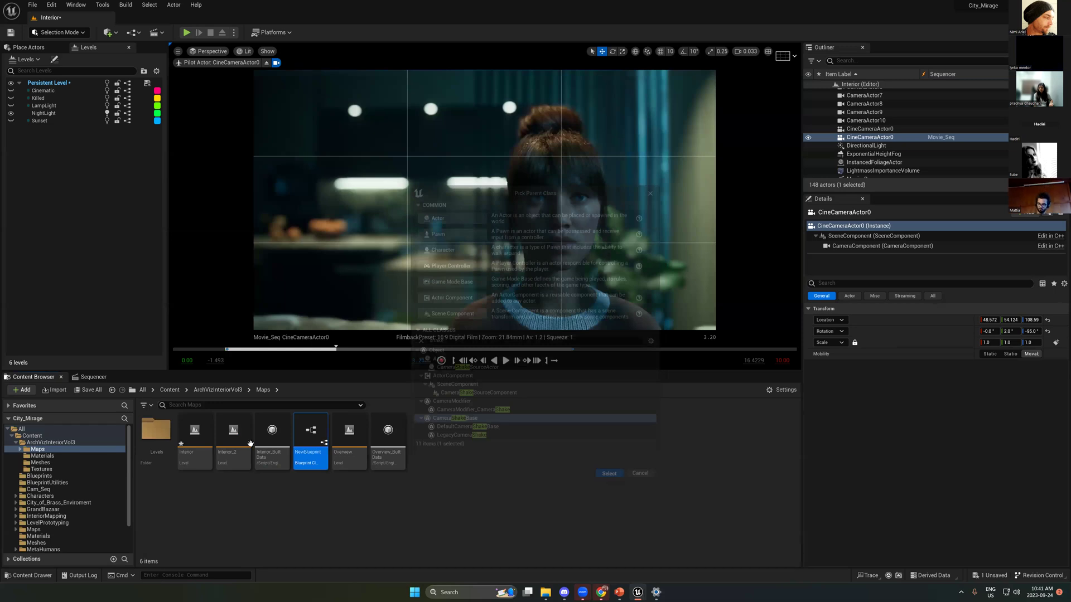
key("Return")
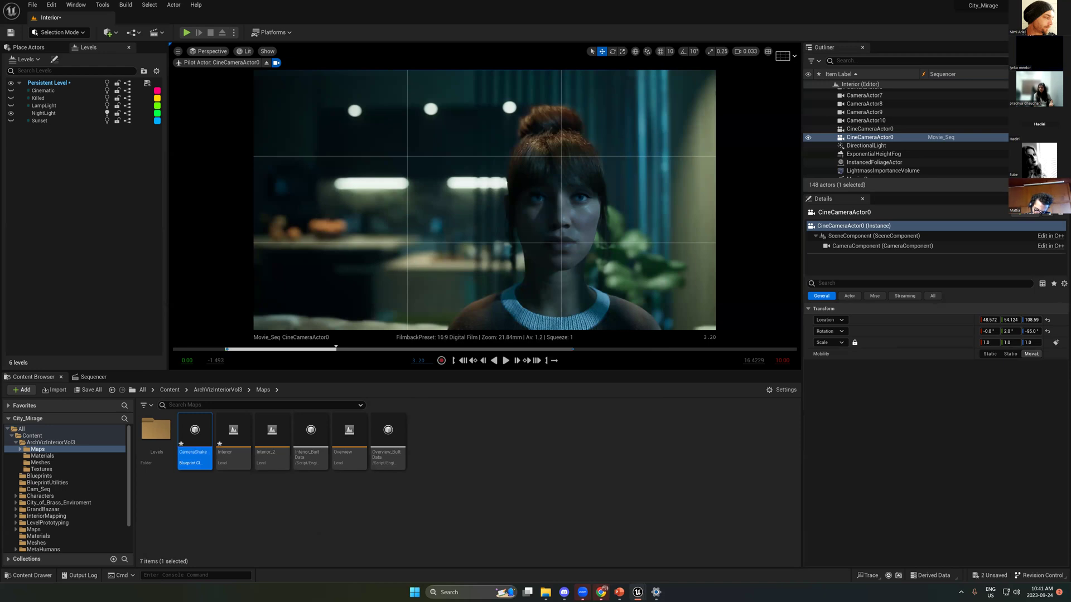
Step: Open the CameraShake blueprint and set its Root Shake Pattern to Perlin Noise Camera Shake Pattern
double_click(194, 433)
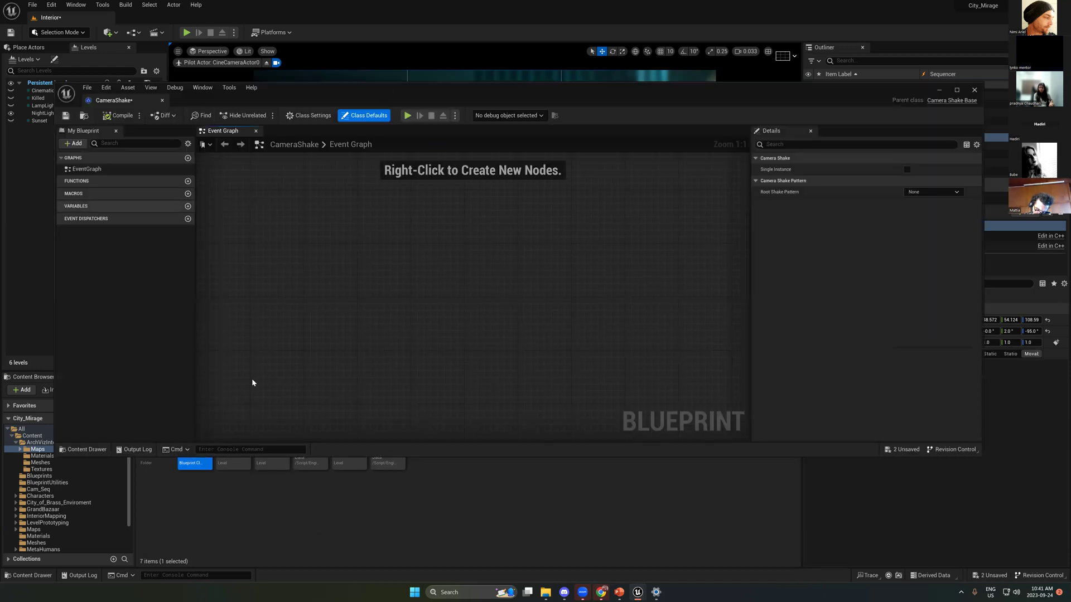
left_click(974, 89)
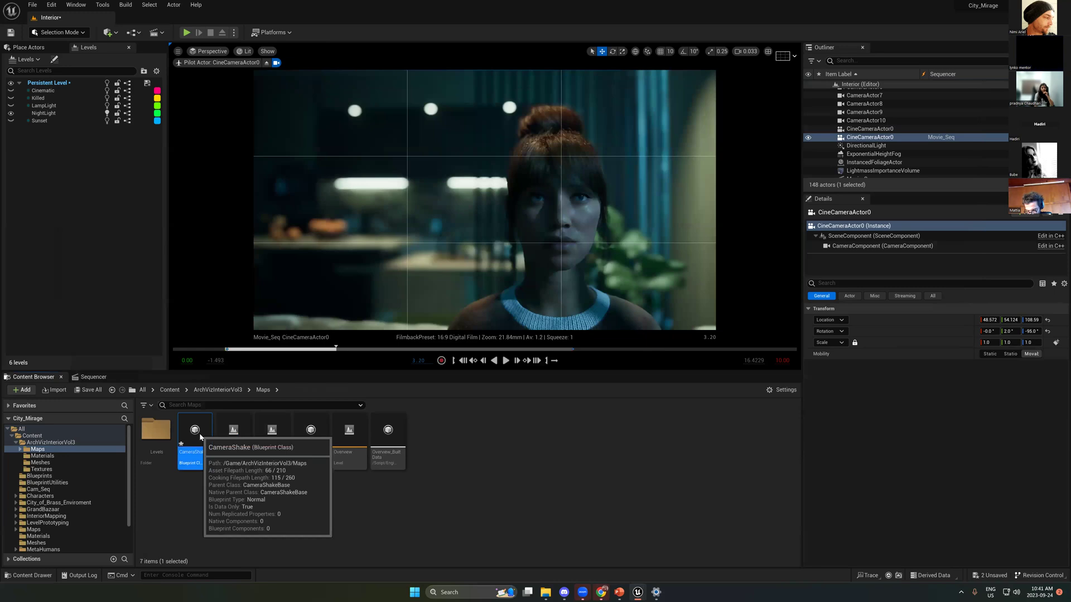
double_click(196, 432)
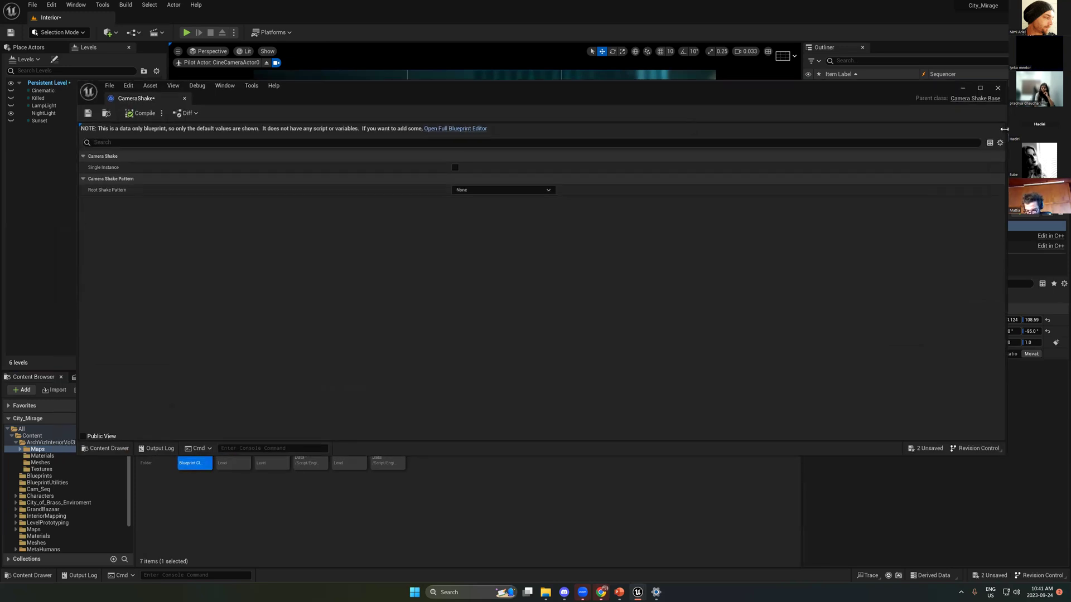
left_click_drag(1004, 129, 757, 124)
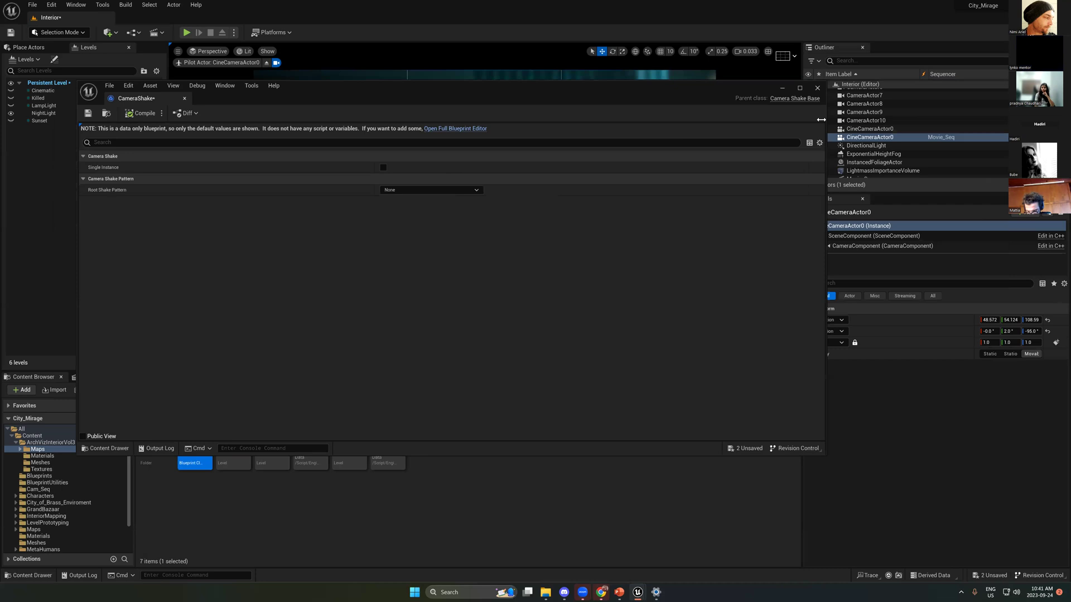
left_click_drag(820, 119, 794, 119)
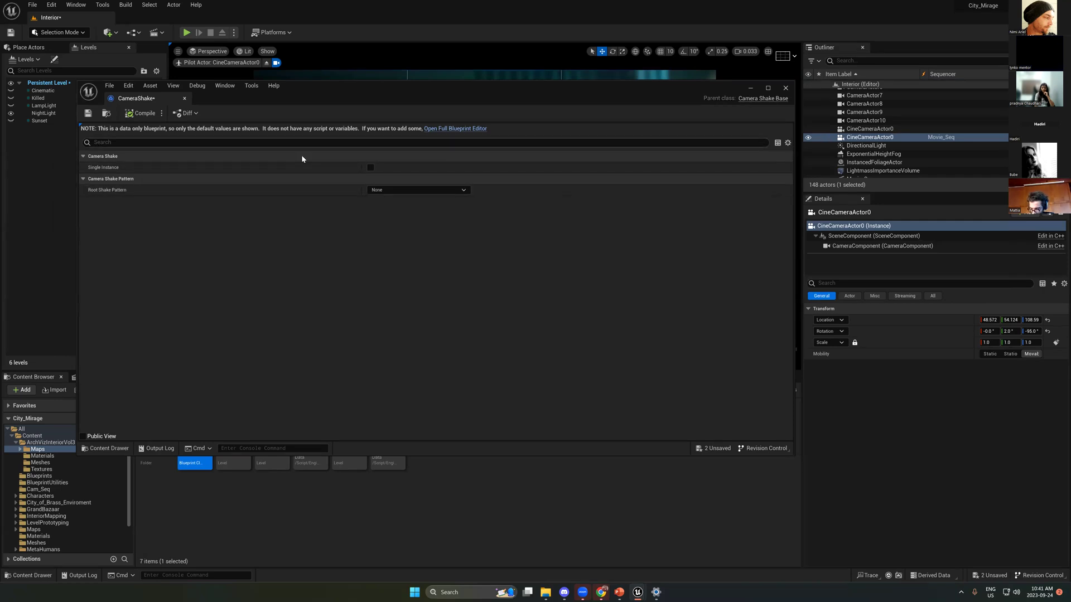
left_click(418, 192)
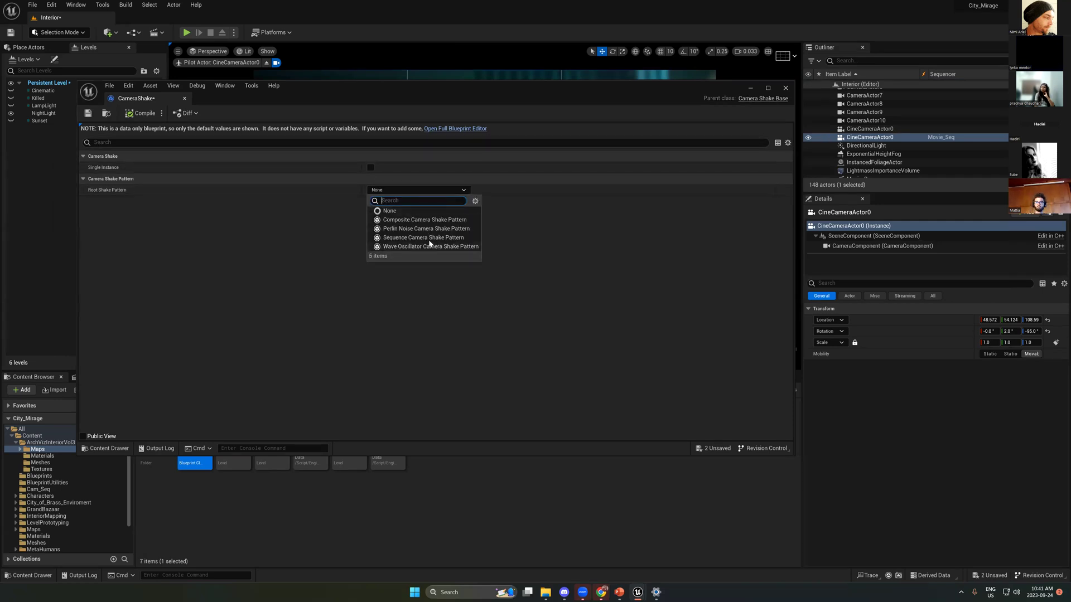
key("Escape")
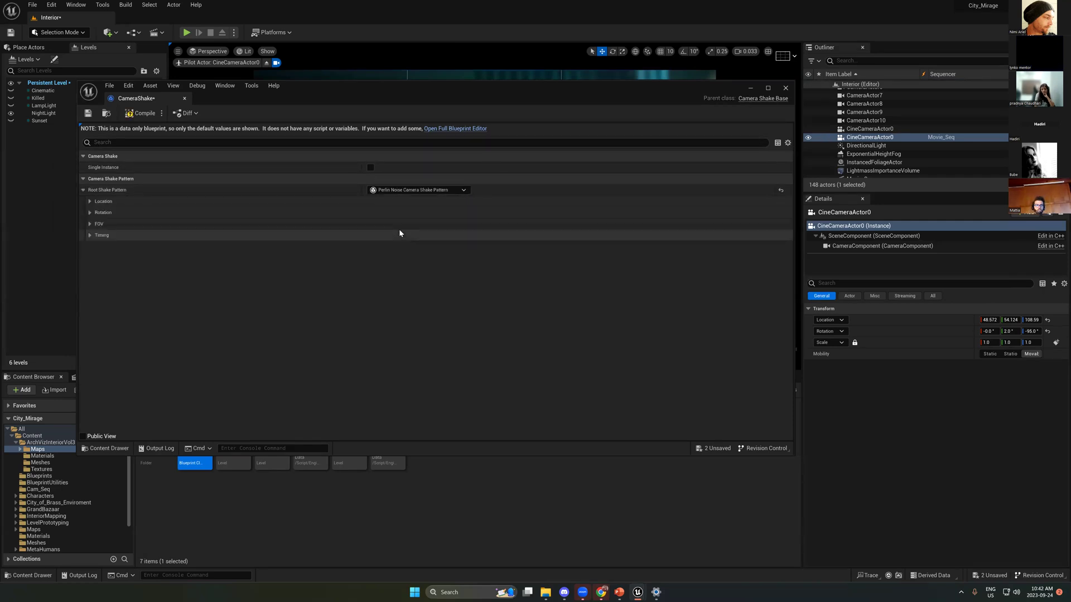
left_click_drag(383, 92, 409, 94)
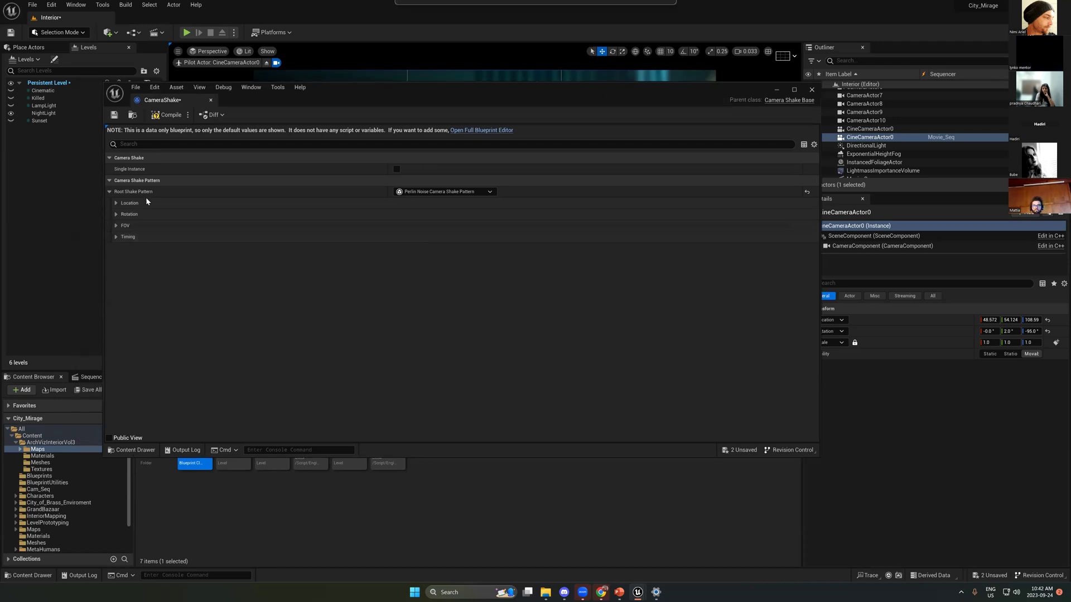
Step: Expand the pattern's Location, Rotation and Timing settings and set the Duration to 0.0
left_click(115, 214)
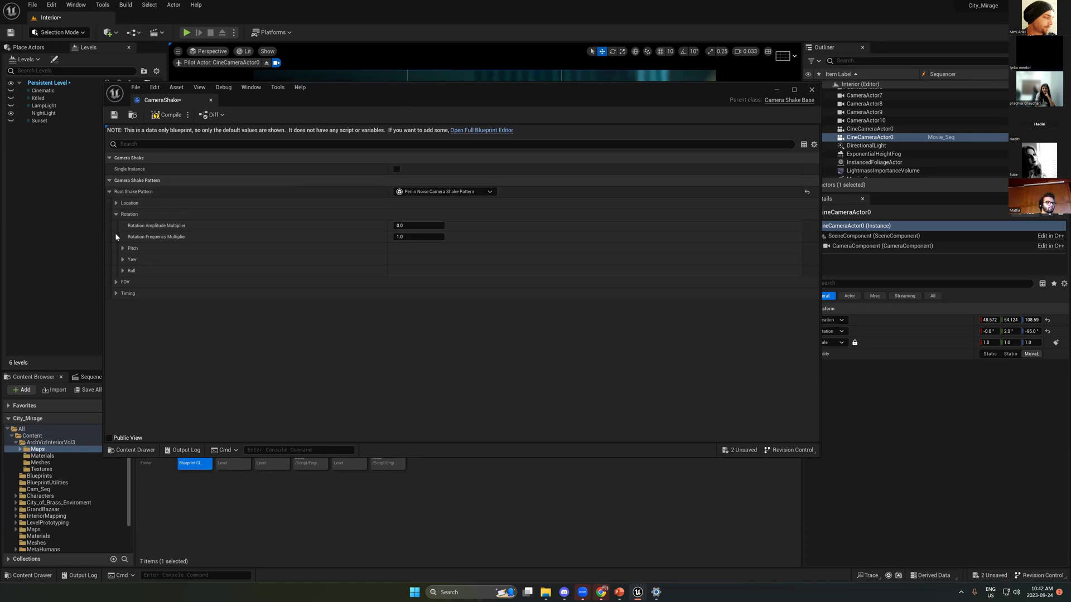
left_click(117, 203)
left_click(124, 350)
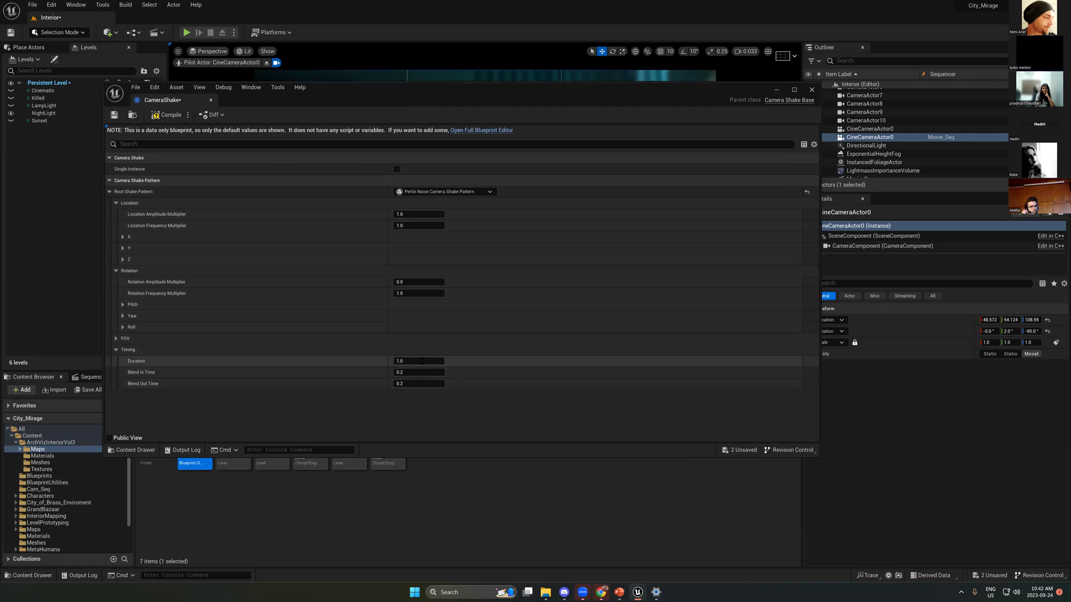
left_click(422, 361)
key("Return")
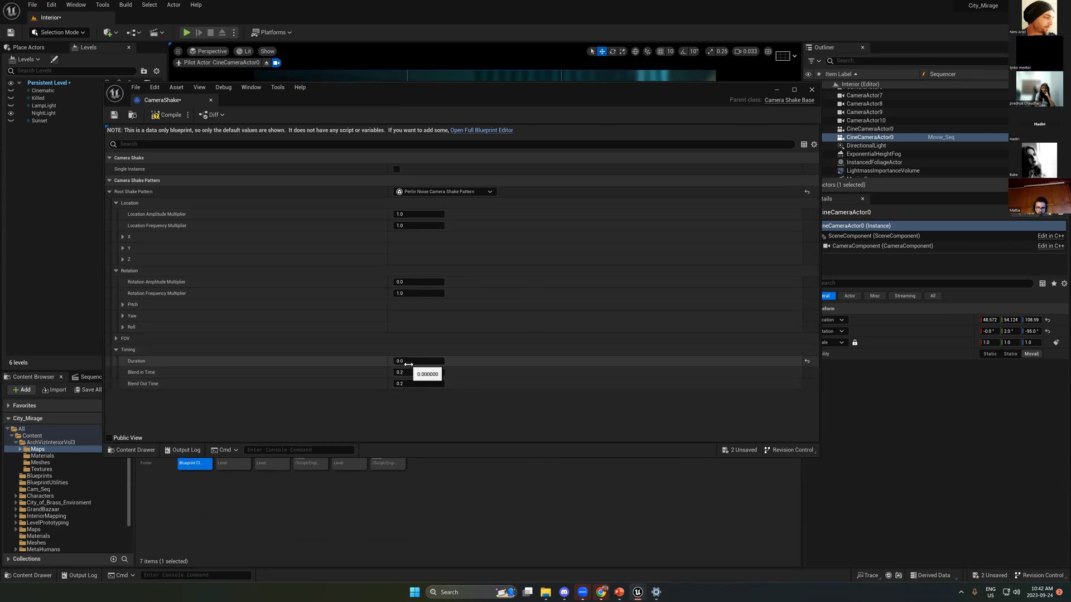
left_click(442, 403)
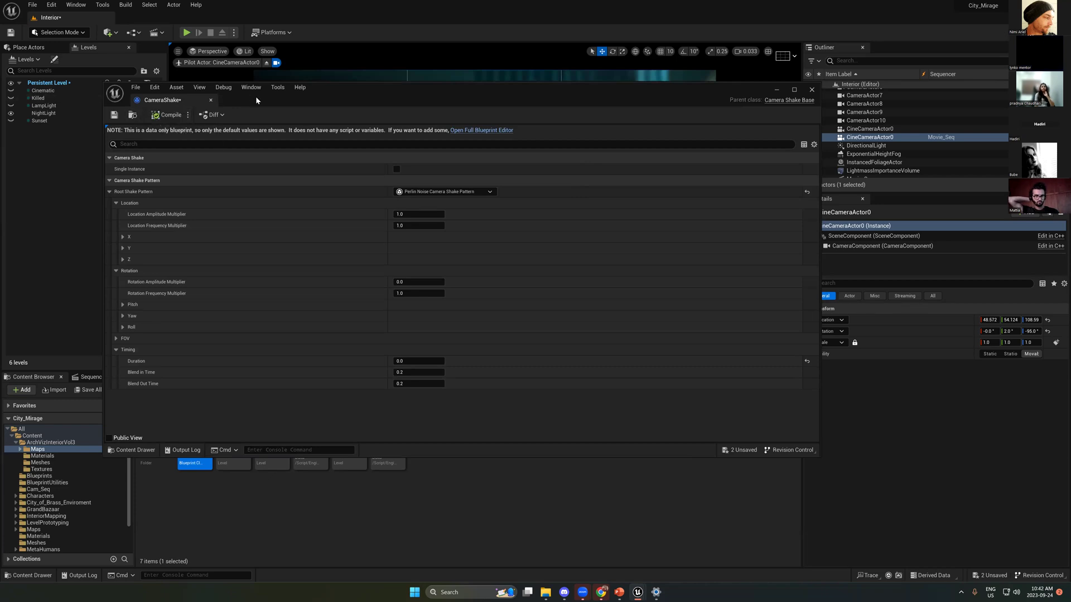
Step: Move and shrink the blueprint window clear of the tracks and add CameraShake to CineCameraActor0 as a Camera Shake track
left_click_drag(255, 96, 340, 270)
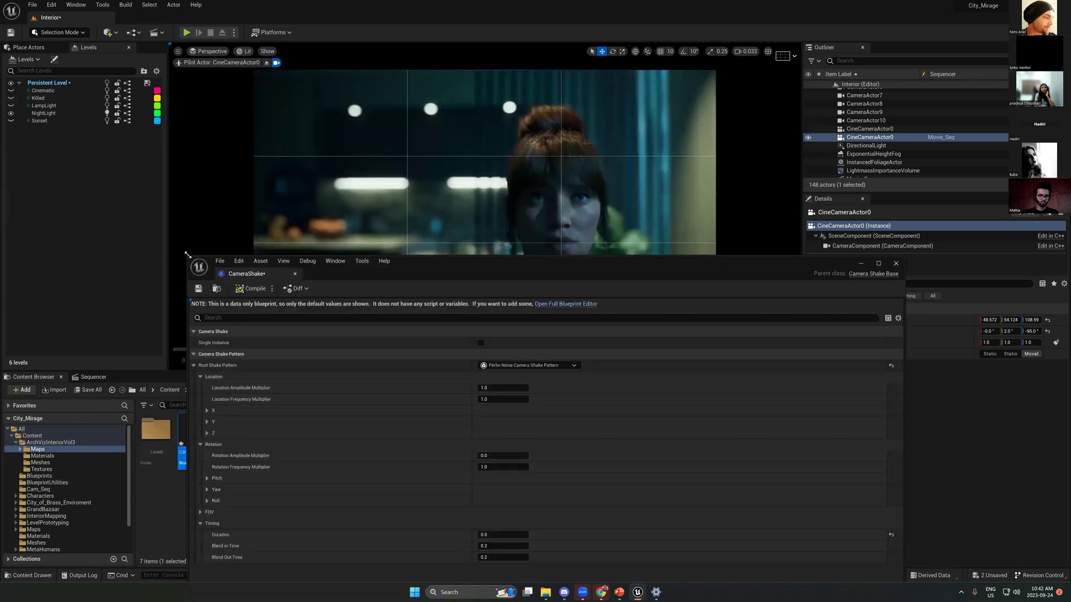
left_click_drag(187, 255, 558, 353)
left_click(89, 377)
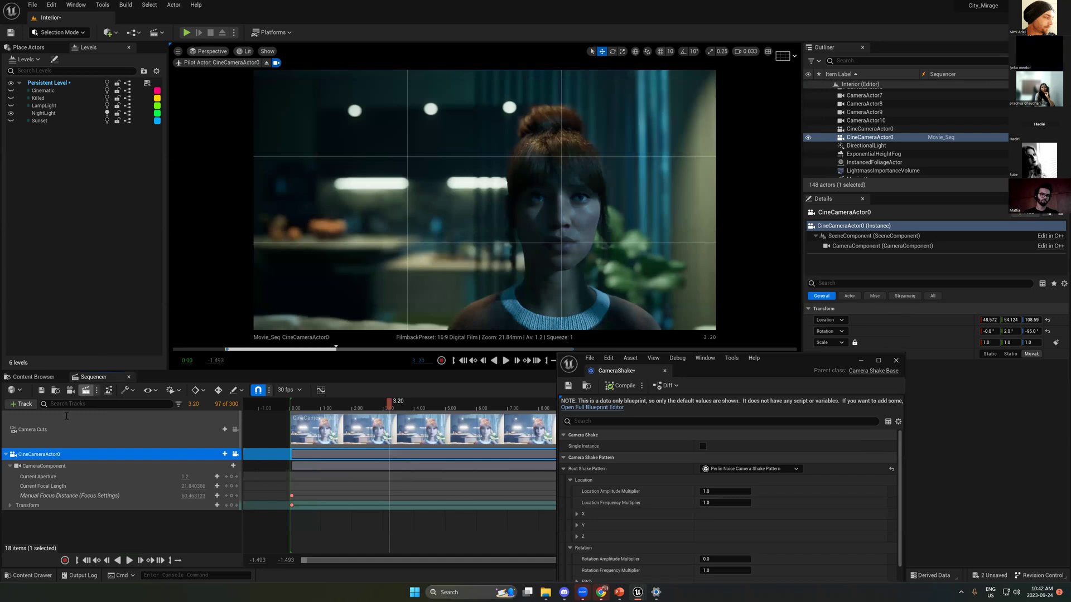
left_click(220, 453)
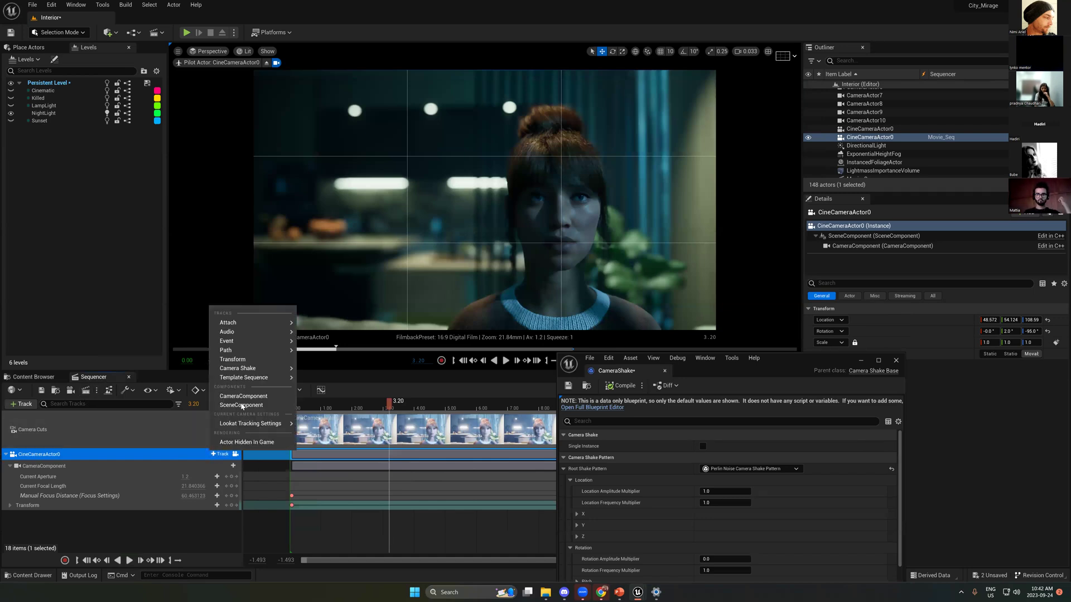
mouse_move(243, 370)
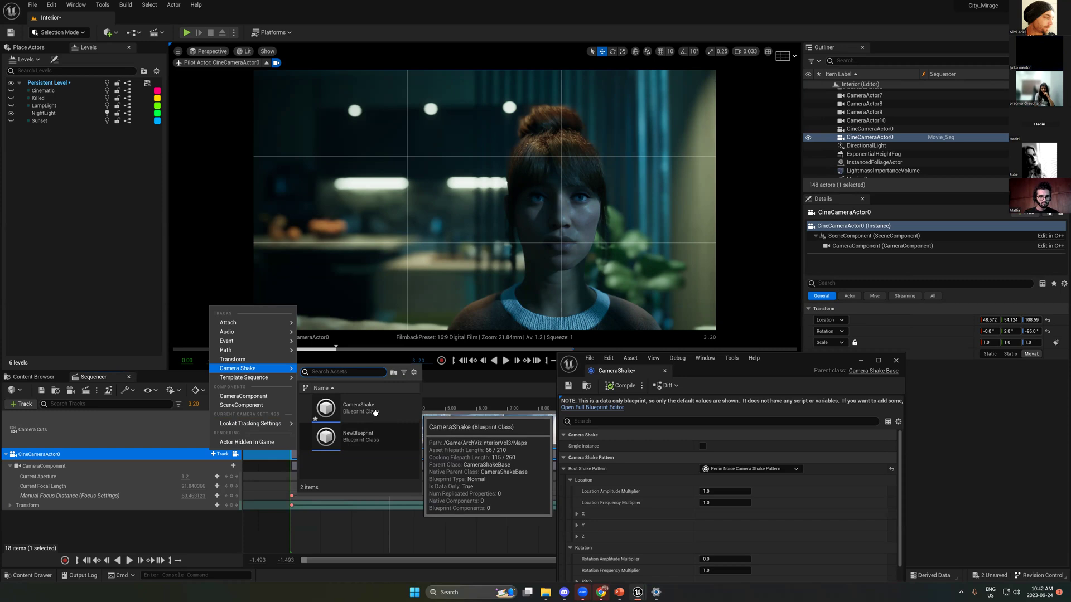
left_click(376, 413)
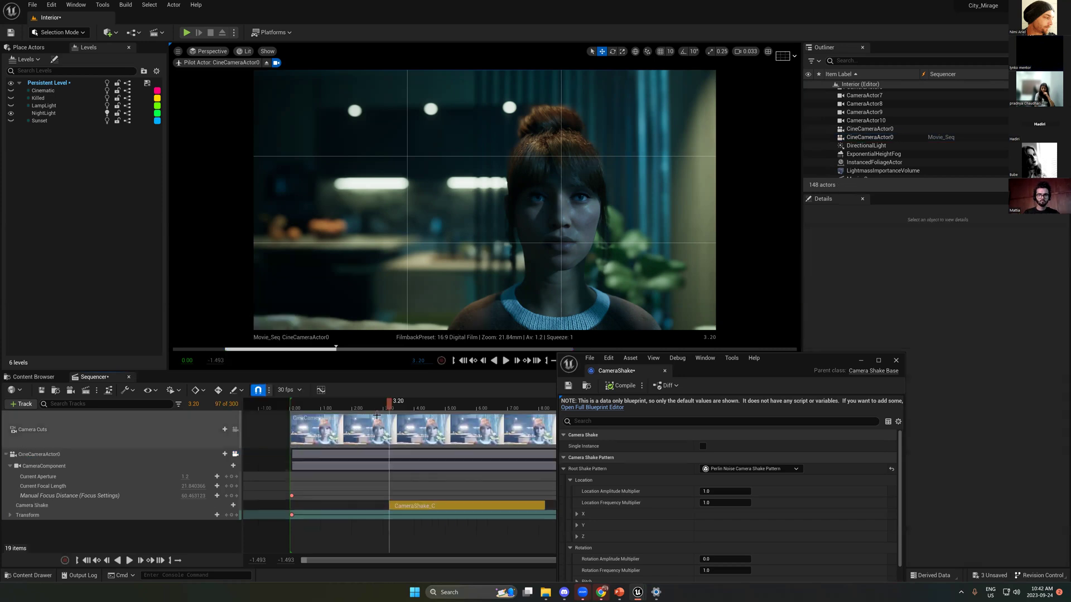
Step: Extend the CameraShake section at both ends to cover the whole shot from its start to 10.00 s
left_click_drag(796, 356, 959, 114)
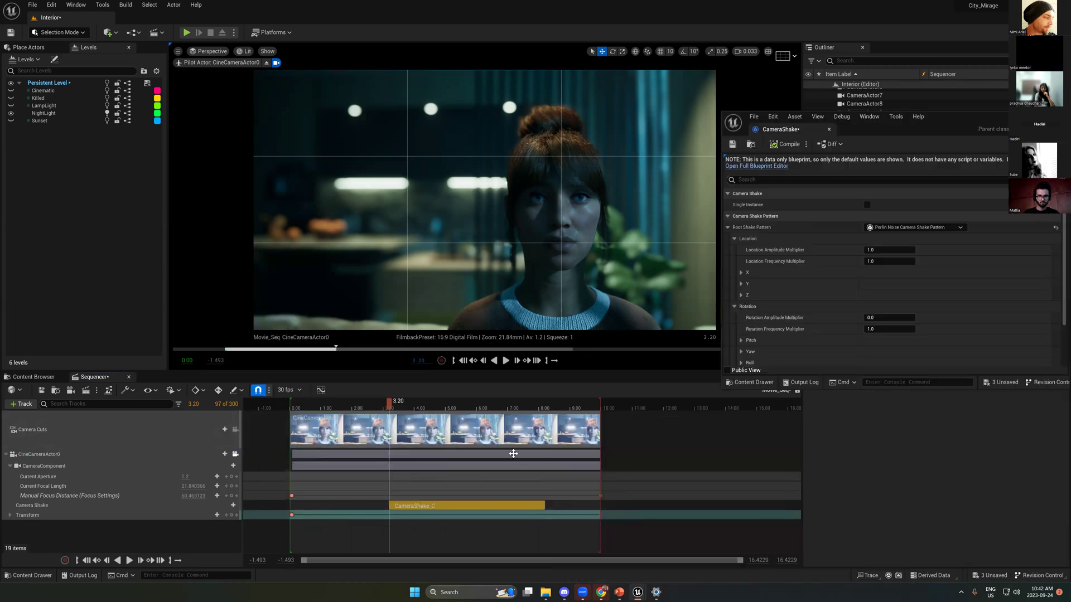
left_click_drag(390, 505, 293, 505)
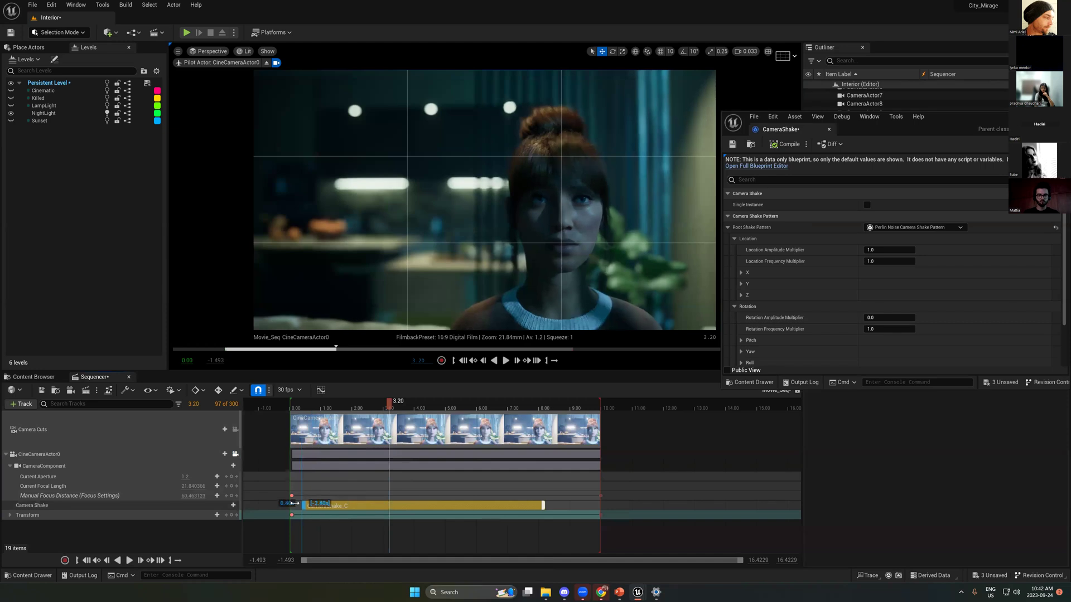
left_click_drag(543, 504, 600, 505)
Step: Play the shot from its start to check the shake, and scrub through the opening seconds
left_click(293, 408)
key("space")
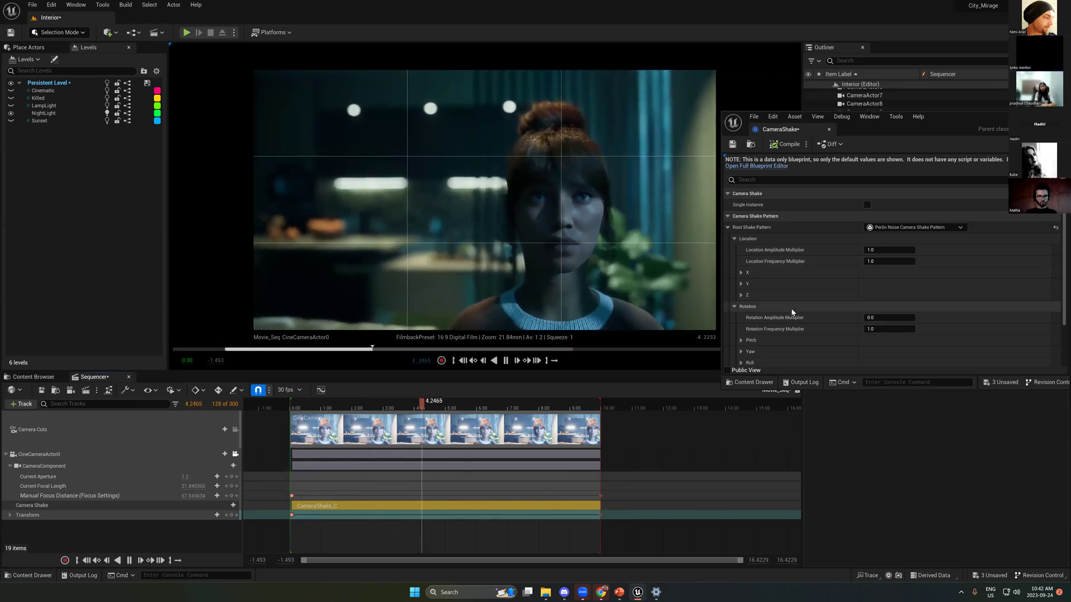
key("space")
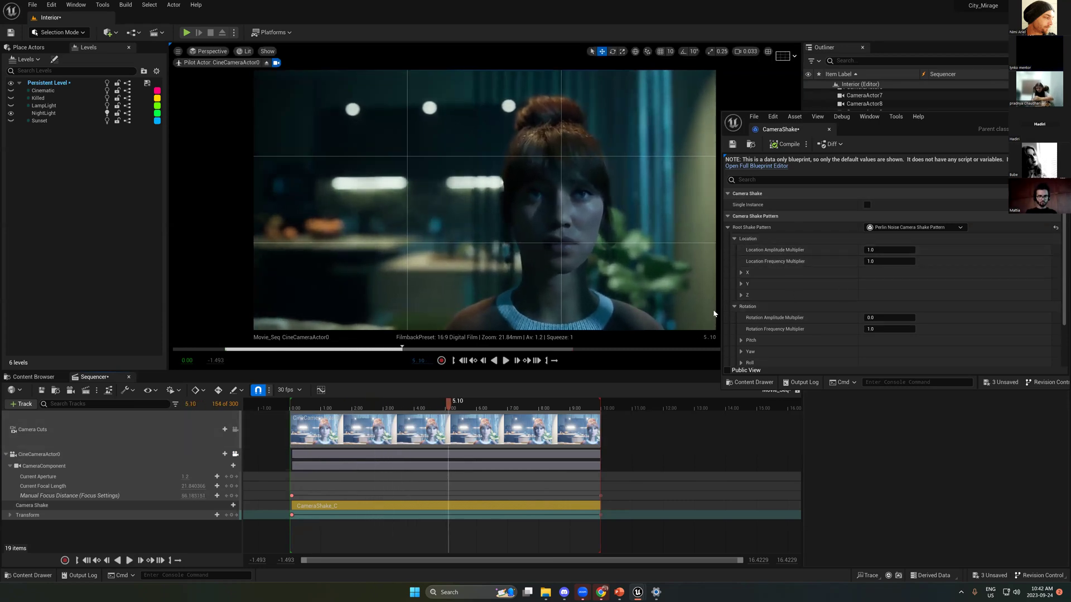
left_click_drag(349, 405, 373, 399)
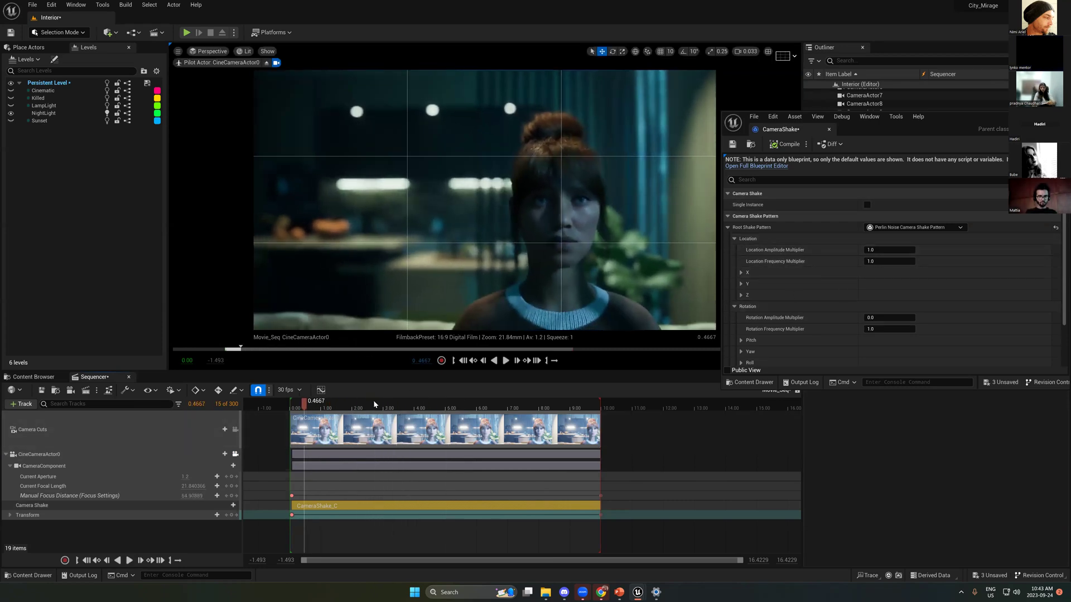
Step: Move the CameraShake window slightly and expand the pattern's FOV amplitude and frequency settings
left_click_drag(922, 123, 902, 115)
scroll(762, 293, "down", 1)
scroll(739, 257, "down", 2)
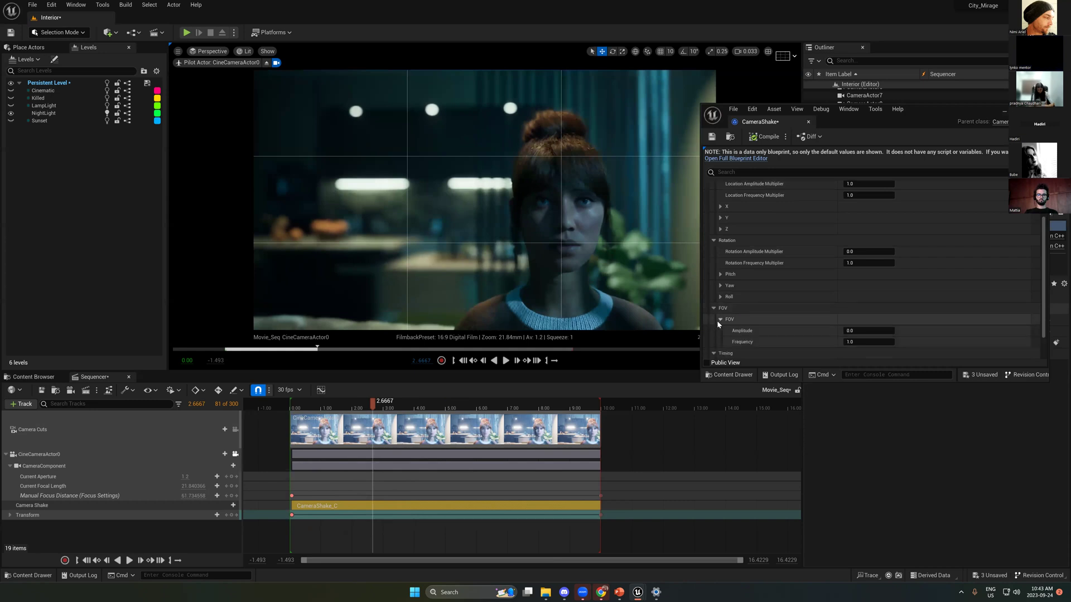
left_click(719, 320)
scroll(723, 282, "down", 1)
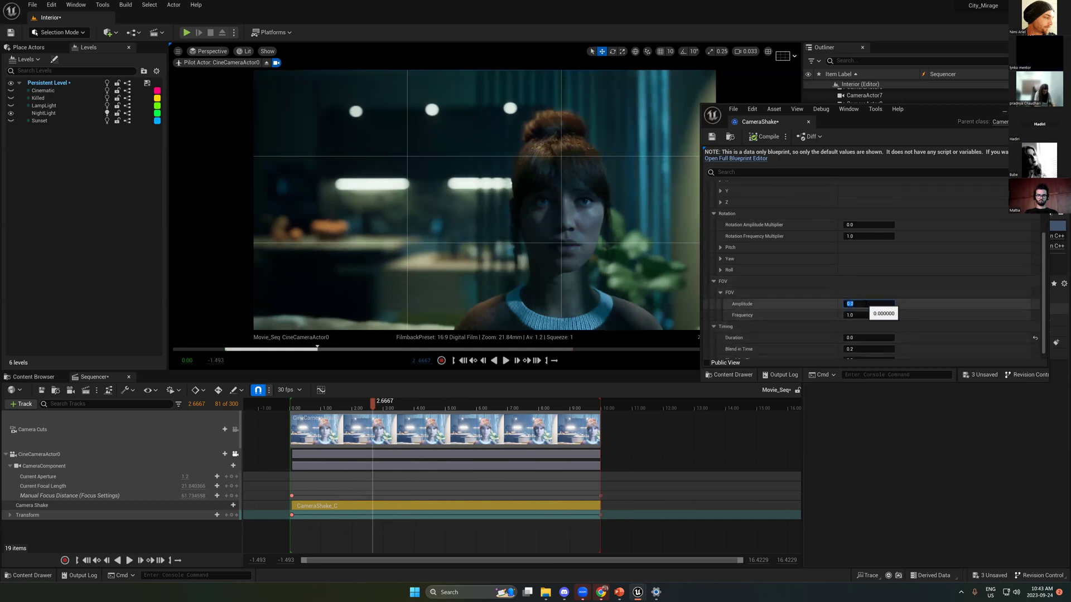
Step: Try FOV Amplitudes of 3.0 and 20.0 during playback and settle on 1.0
key("space")
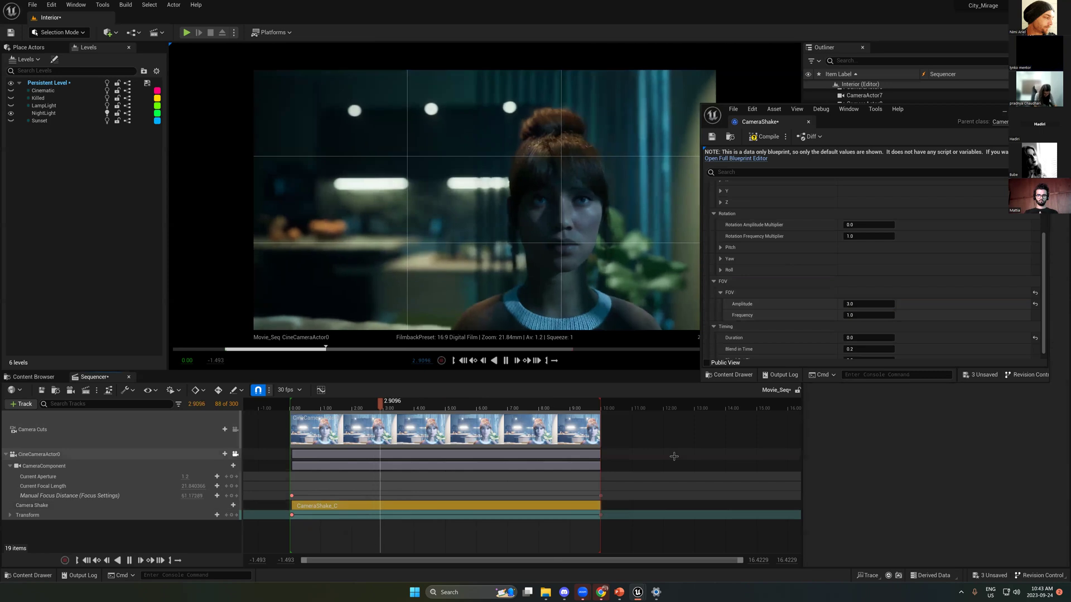
left_click_drag(853, 304, 864, 305)
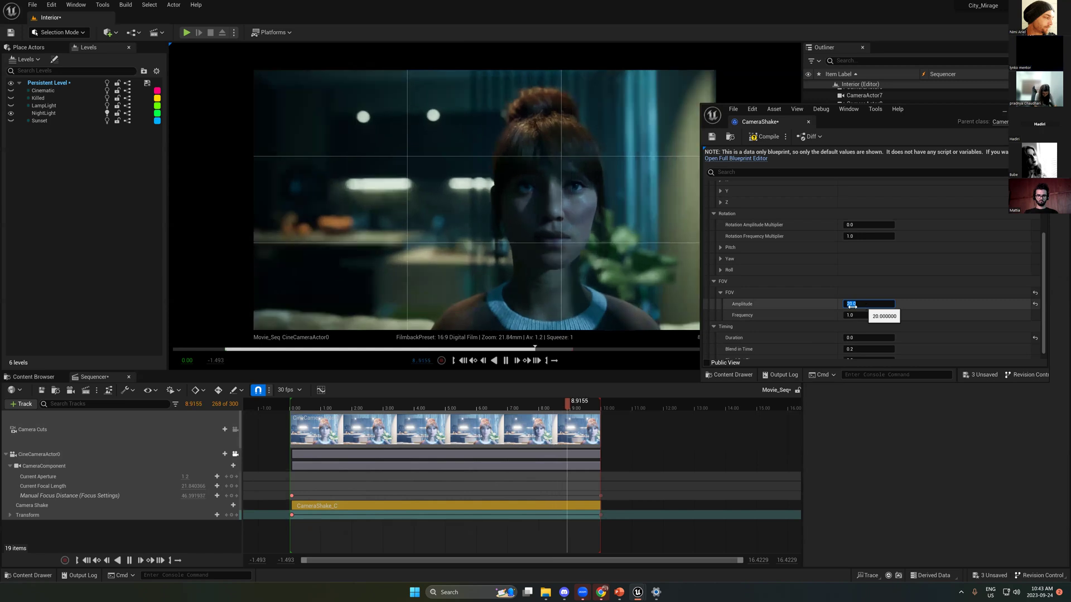
left_click(499, 410)
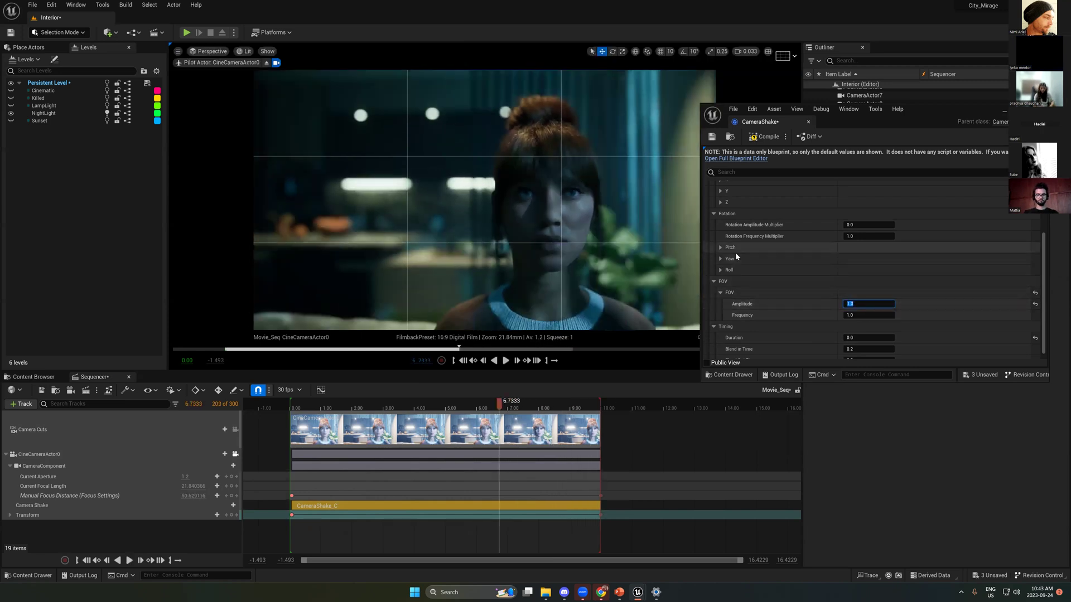
Step: Expand the Pitch settings, set the Rotation Amplitude Multiplier to 10 and play the shot
left_click(719, 249)
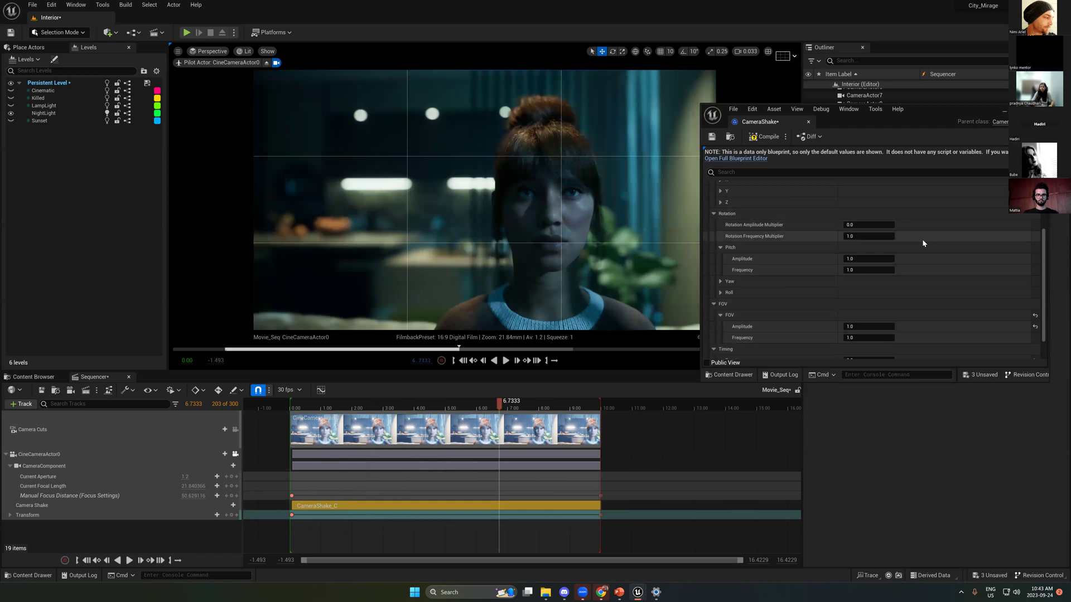
type("10")
key("Return")
key("space")
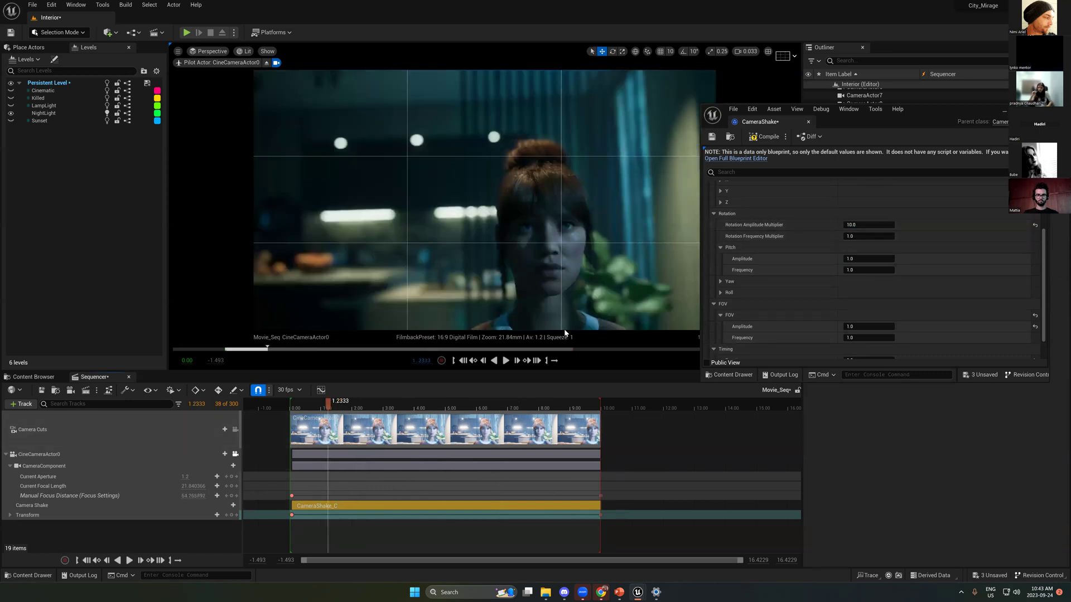
Step: Reduce the Rotation Amplitude Multiplier to 2 and play the shot to check the rotational shake
left_click(874, 225)
type("2")
key("Return")
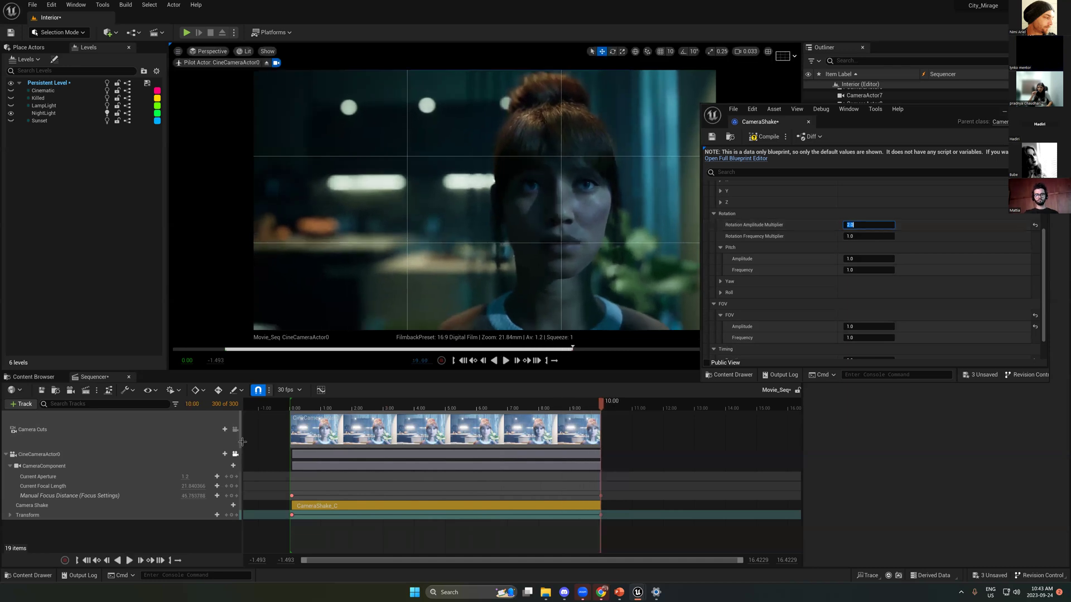
key("space")
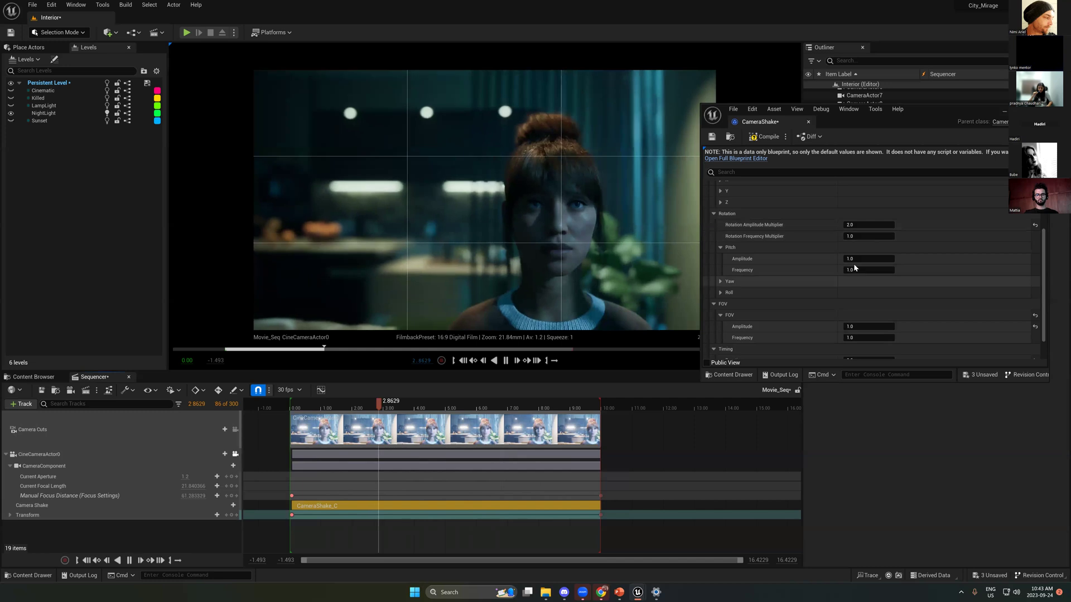
key("space")
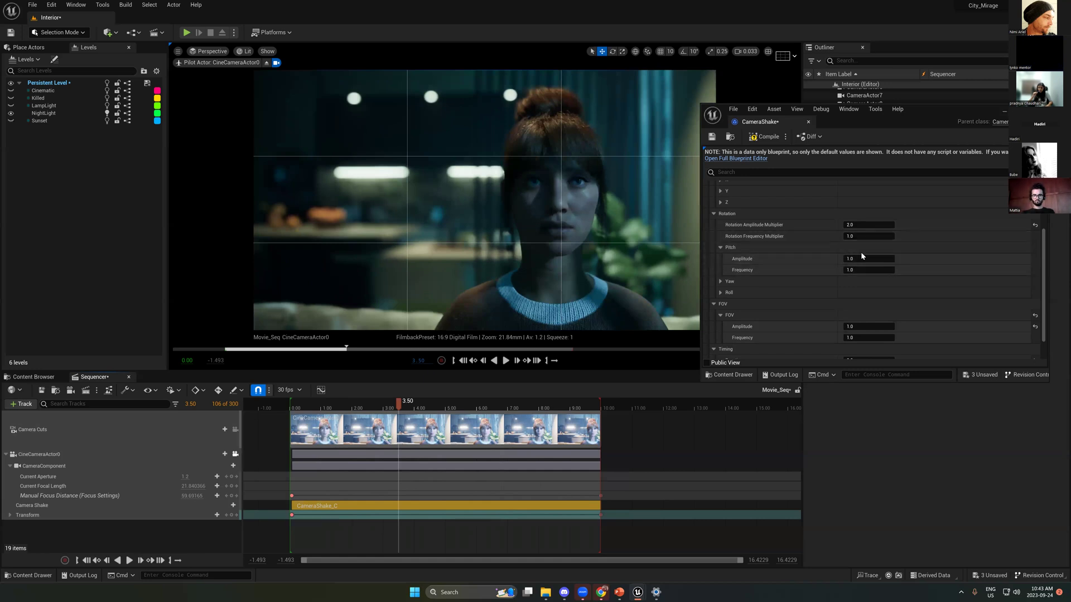
Step: Expand the rotation's Yaw and Roll settings and set Yaw Amplitude to 10.0 and Roll Amplitude to 3.0
scroll(749, 256, "down", 1)
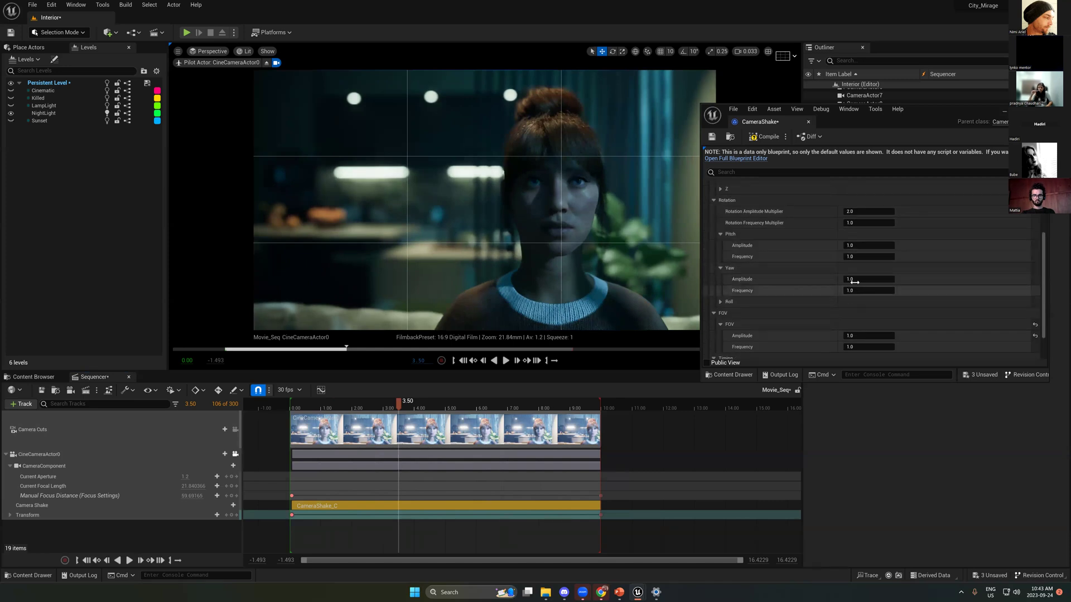
type("0")
key("Return")
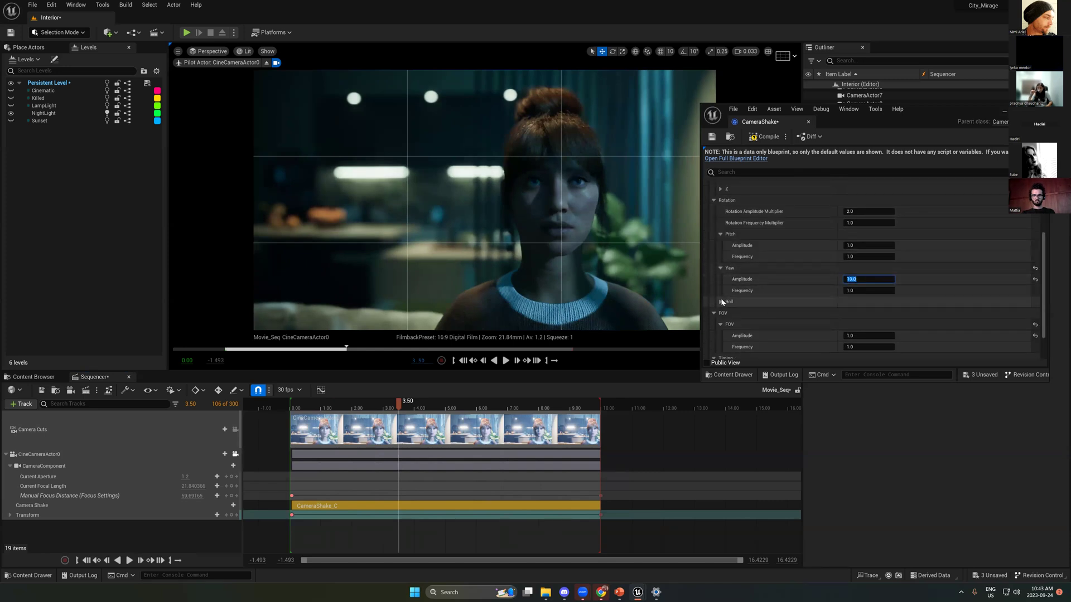
left_click(852, 315)
type("3")
key("Return")
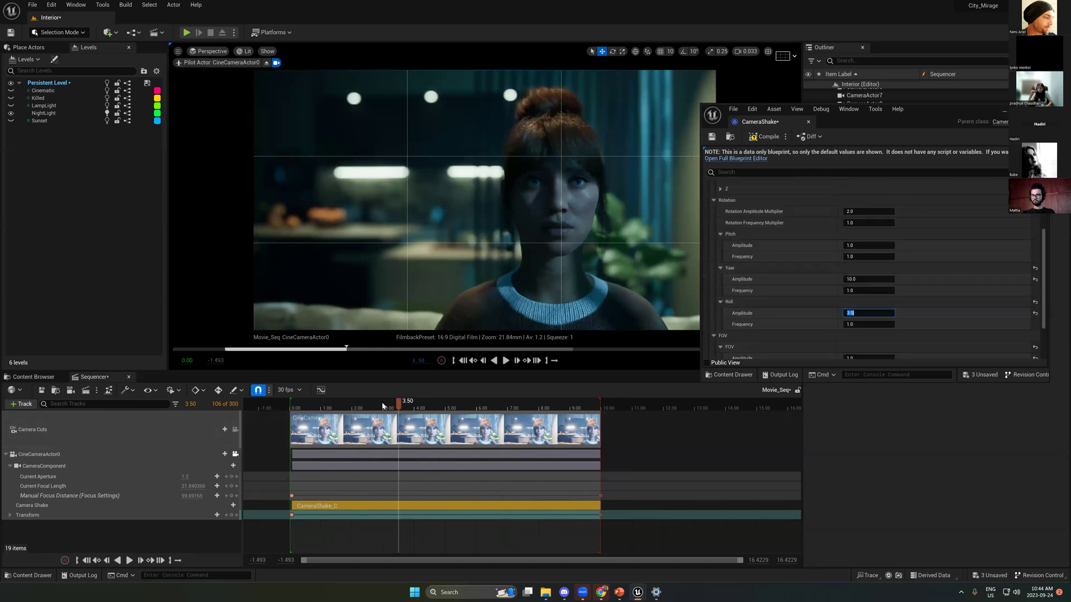
Step: Preview the shake in playback and reset the Yaw, Roll and FOV amplitudes to their defaults
key("space")
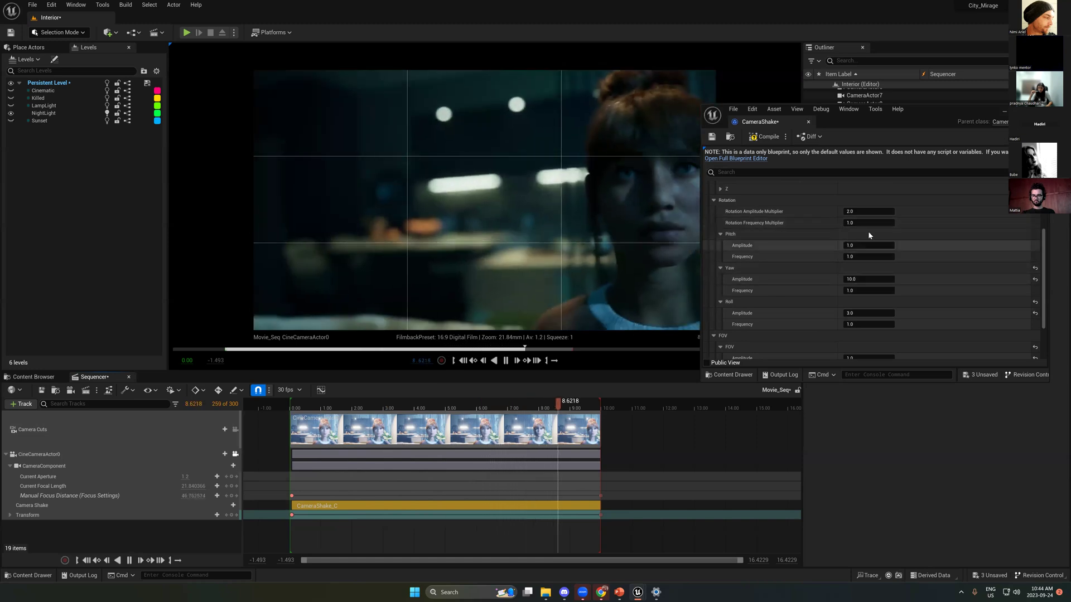
left_click(1035, 280)
left_click(1035, 313)
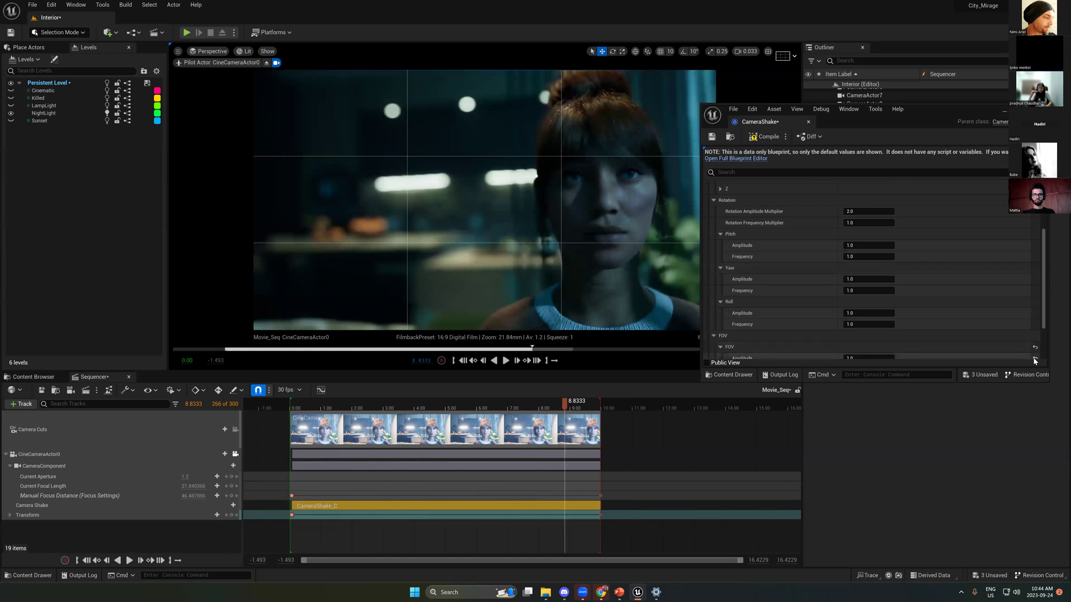
Step: Expand the location's Z settings, set the Z Amplitude to 5 and play part of the shot
scroll(731, 226, "up", 5)
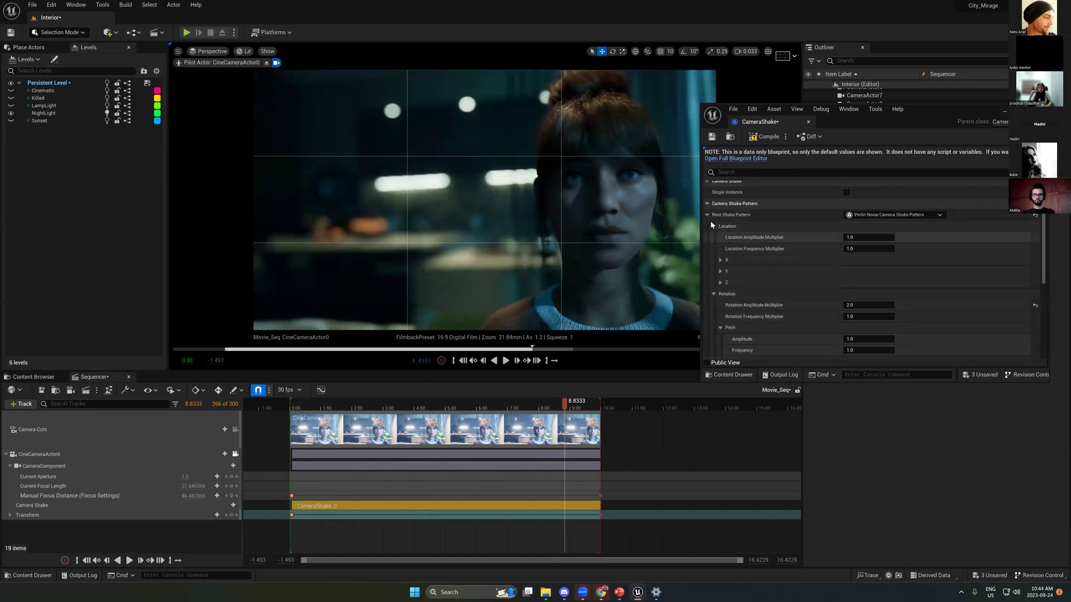
left_click(720, 282)
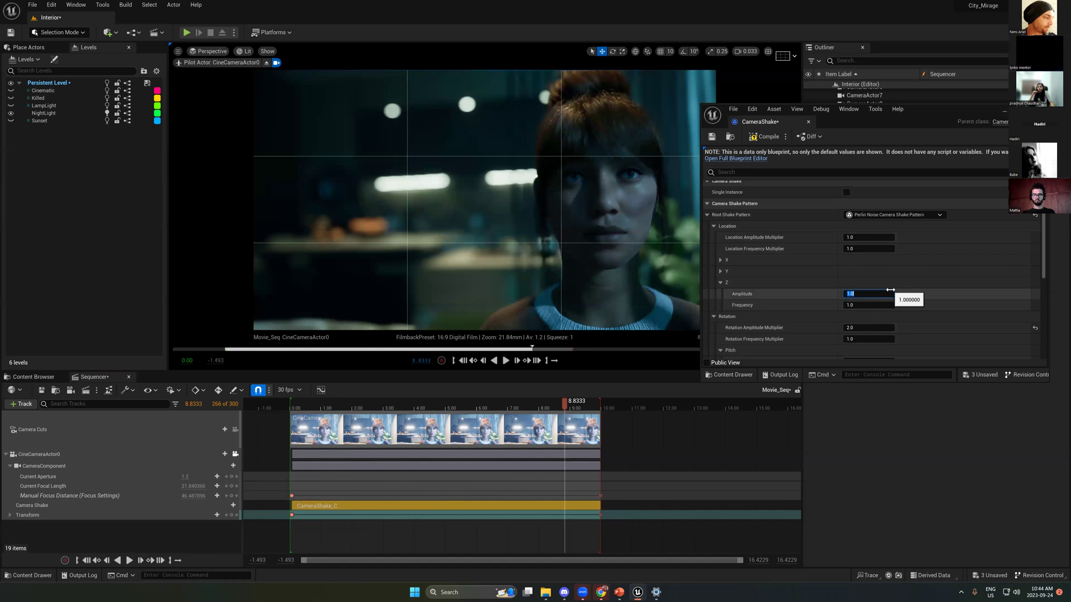
type("5")
key("Return")
left_click_drag(443, 400, 404, 400)
key("space")
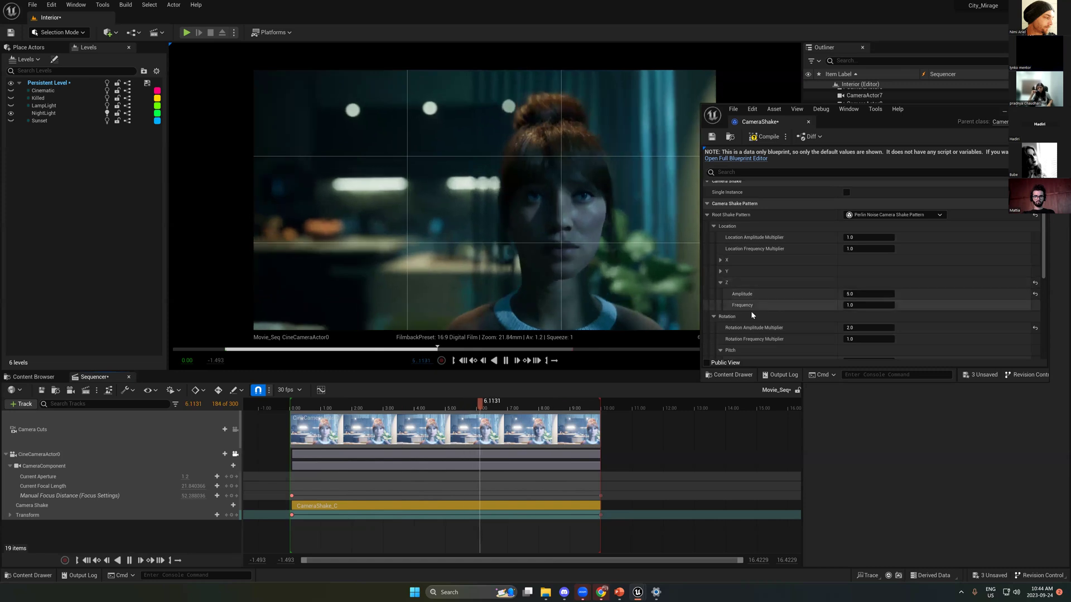
key("space")
Step: Try a Roll Amplitude of 10.0 in playback and return it to 1
scroll(760, 320, "down", 3)
scroll(759, 320, "down", 1)
left_click(865, 308)
type("10.0")
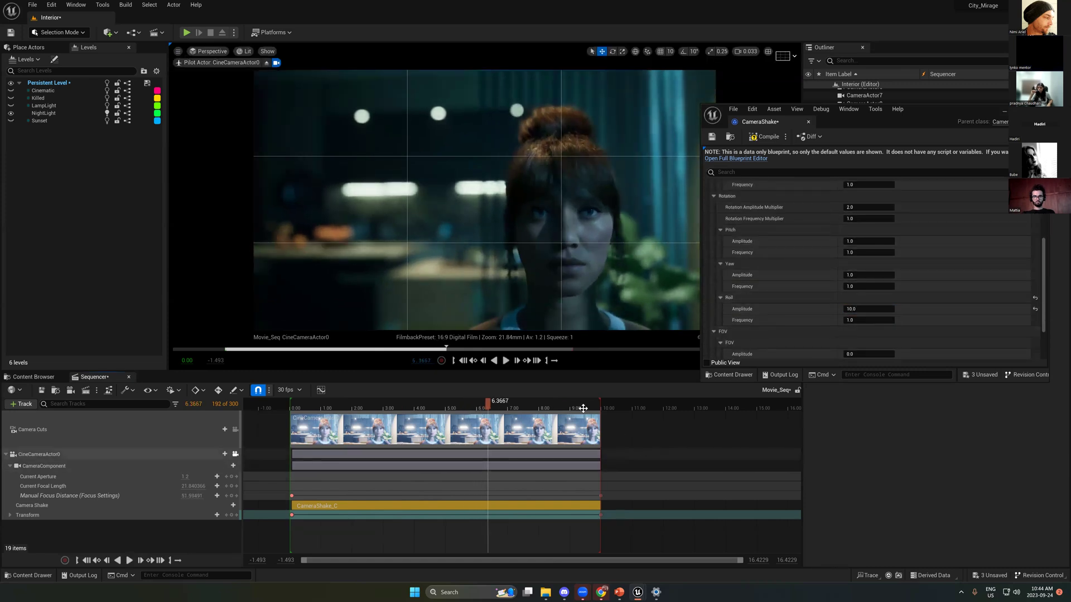
key("space")
left_click(862, 308)
type("1")
key("Return")
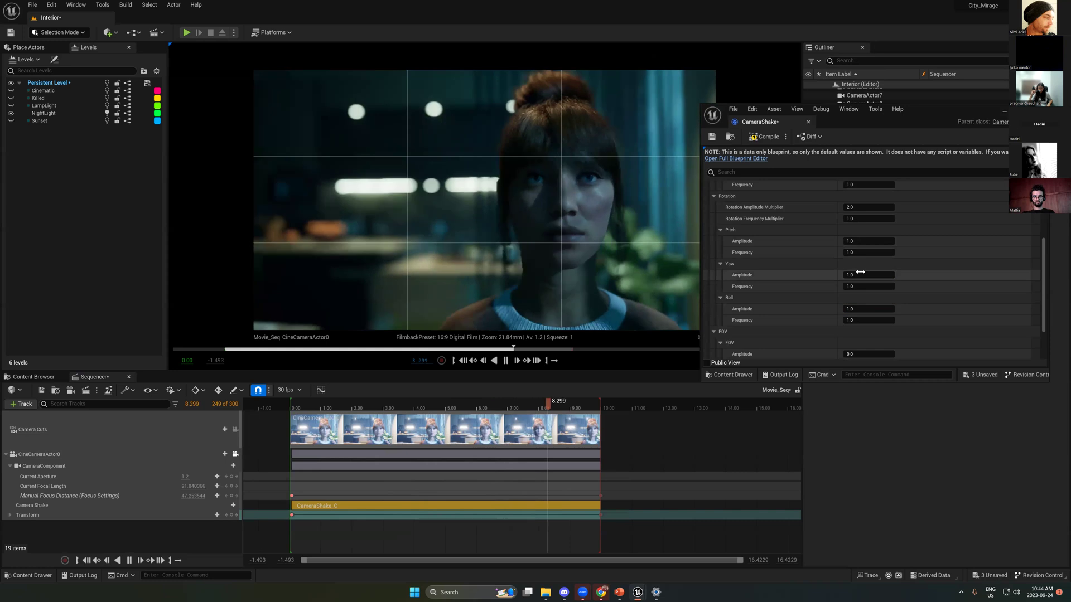
Step: Set the Yaw Amplitude to 5 and the Pitch Amplitude to 10, and play from around 2.93 s
left_click(859, 273)
type("5")
left_click(862, 241)
type("10")
left_click(382, 408)
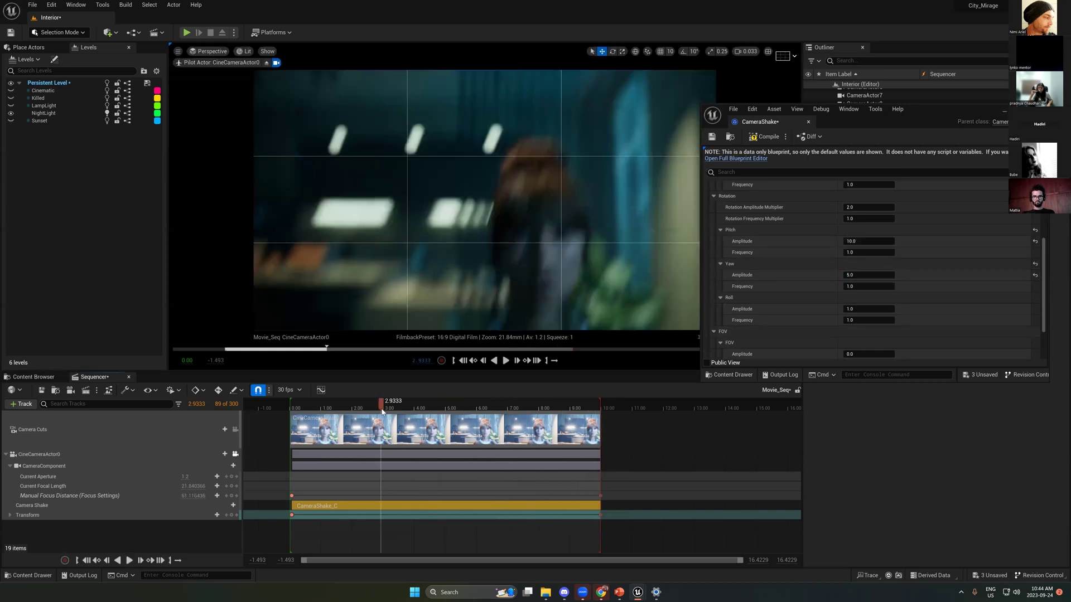
key("space")
Step: Lower the Pitch Amplitude to 4 and on to 3 while the shot plays
left_click(853, 241)
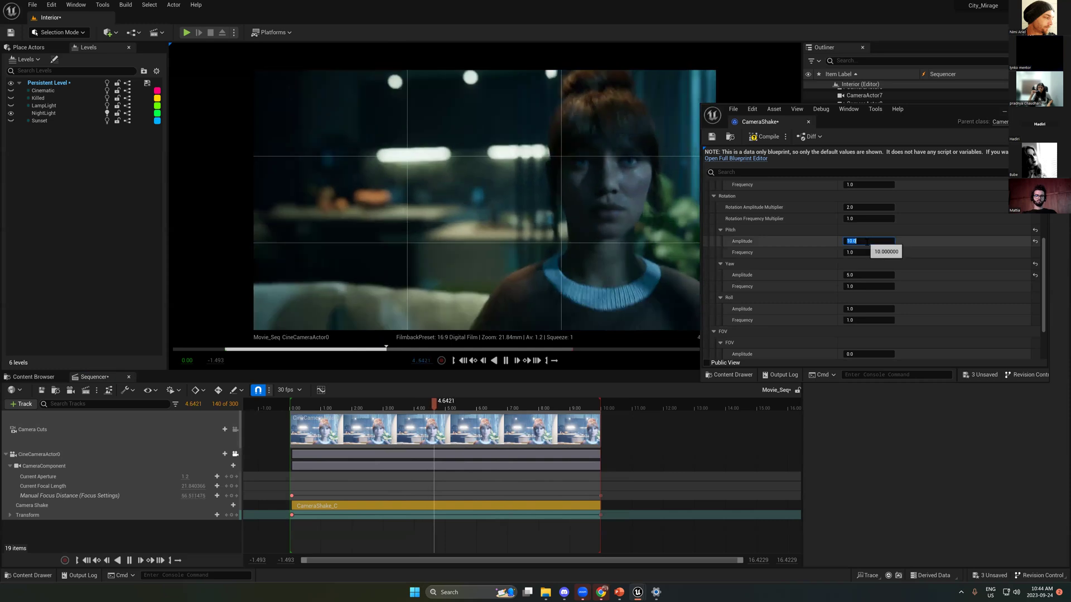
type("4")
key("Return")
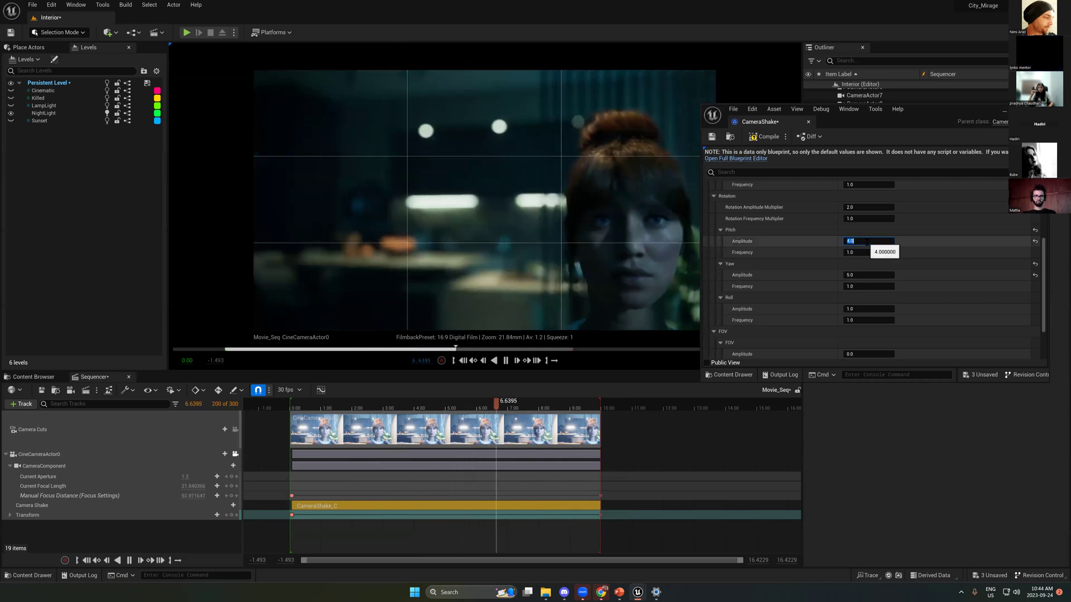
type("3")
key("Return")
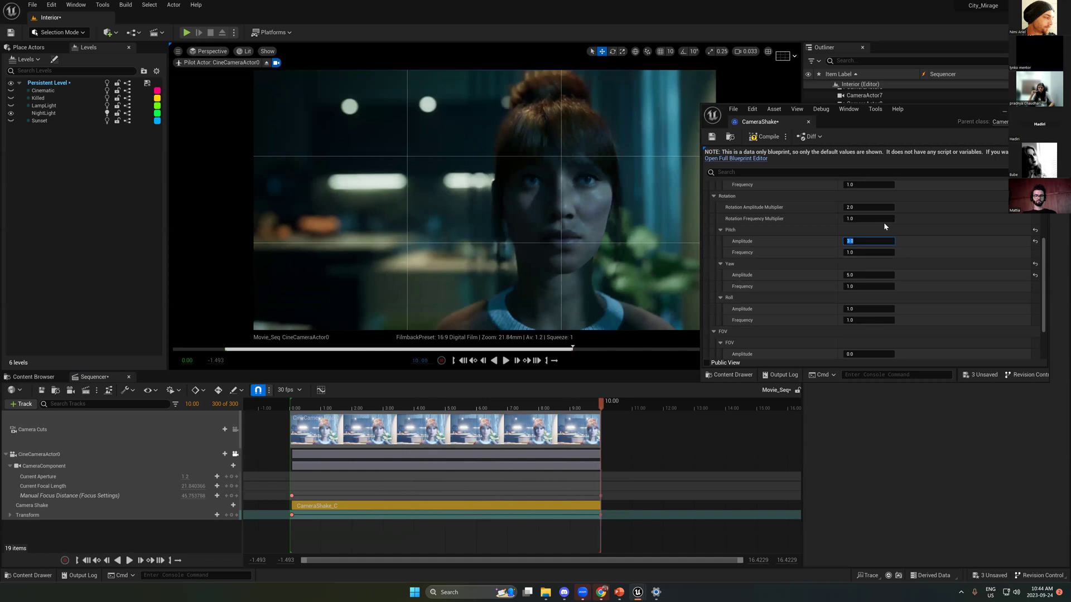
left_click(933, 229)
Step: Play the shot from its start to check the combined location and rotation shake
scroll(932, 229, "up", 3)
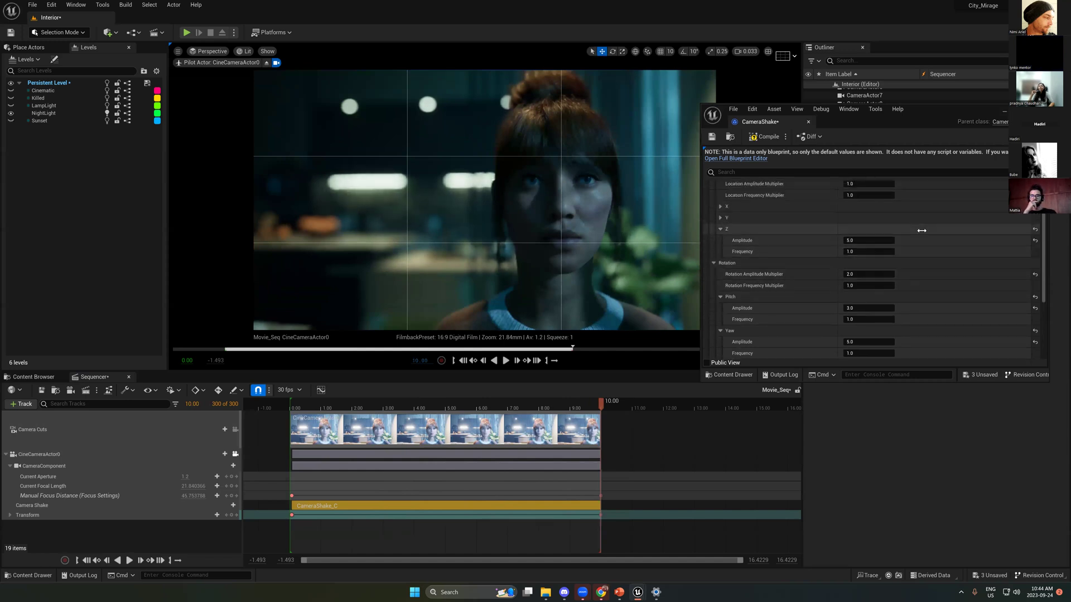
scroll(870, 234, "up", 3)
left_click(296, 410)
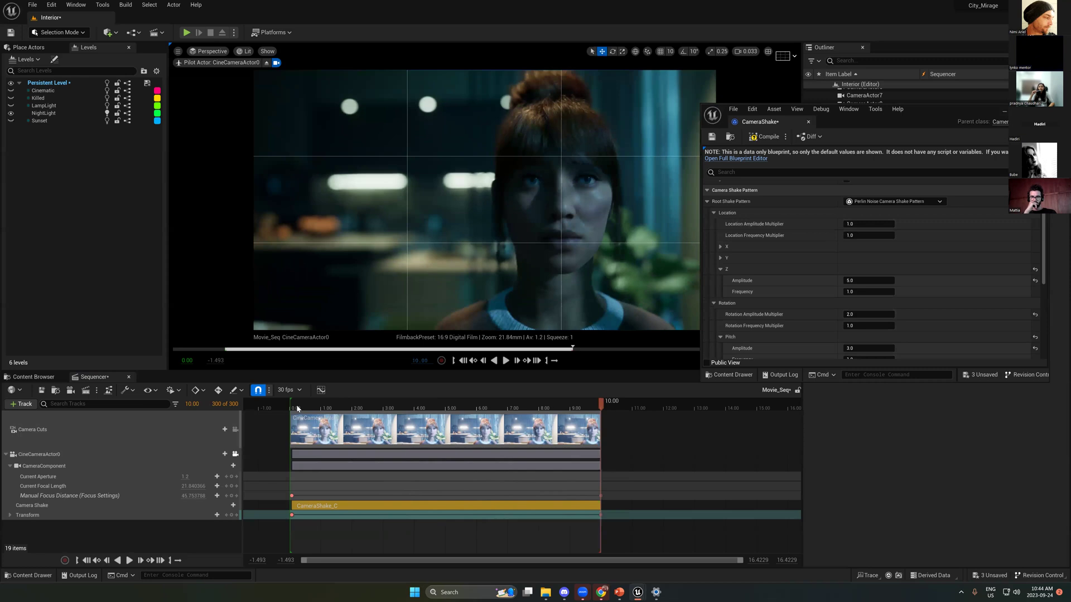
key("space")
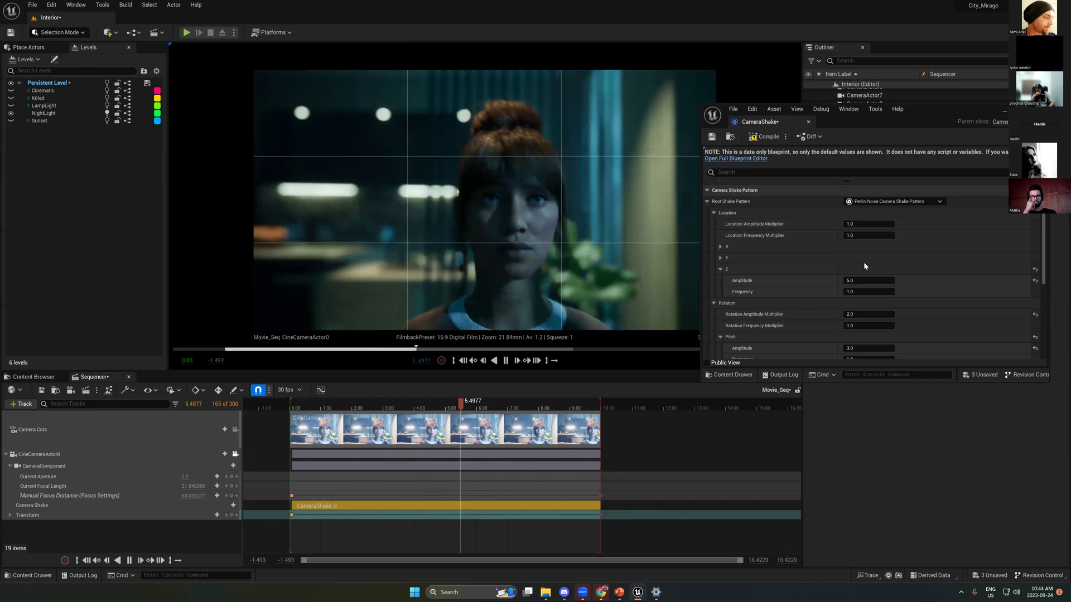
Step: Set the Location Amplitude Multiplier to 0.2 and preview the weaker location shake
left_click(864, 224)
type("2")
key("BackSpace")
type("0.2")
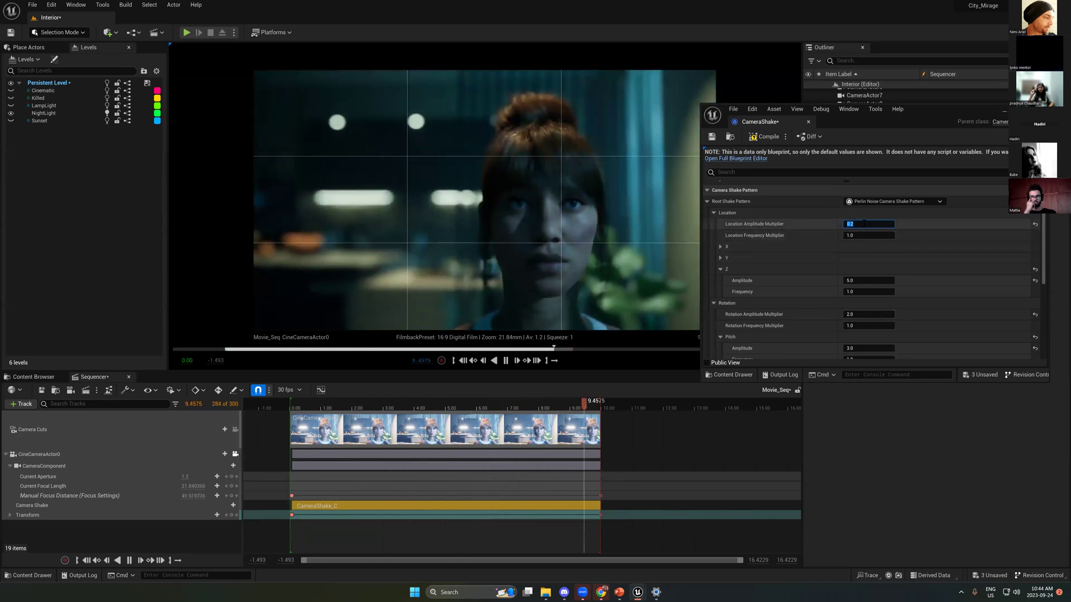
key("Return")
key("space")
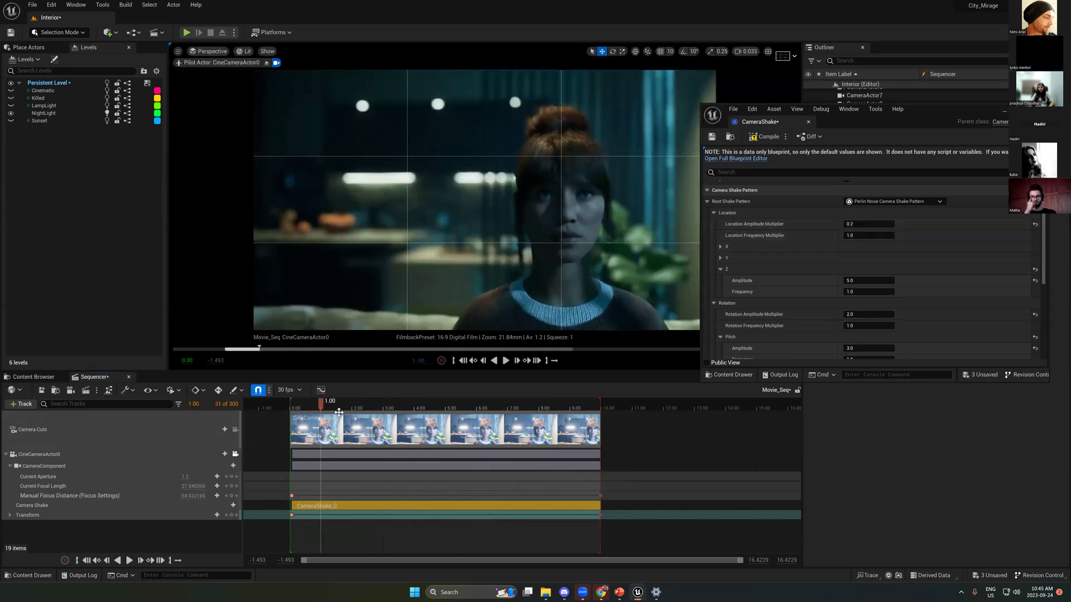
Step: Return the Location Amplitude Multiplier to 1 and move through the playing shot to compare
left_click(864, 224)
type("1")
key("Return")
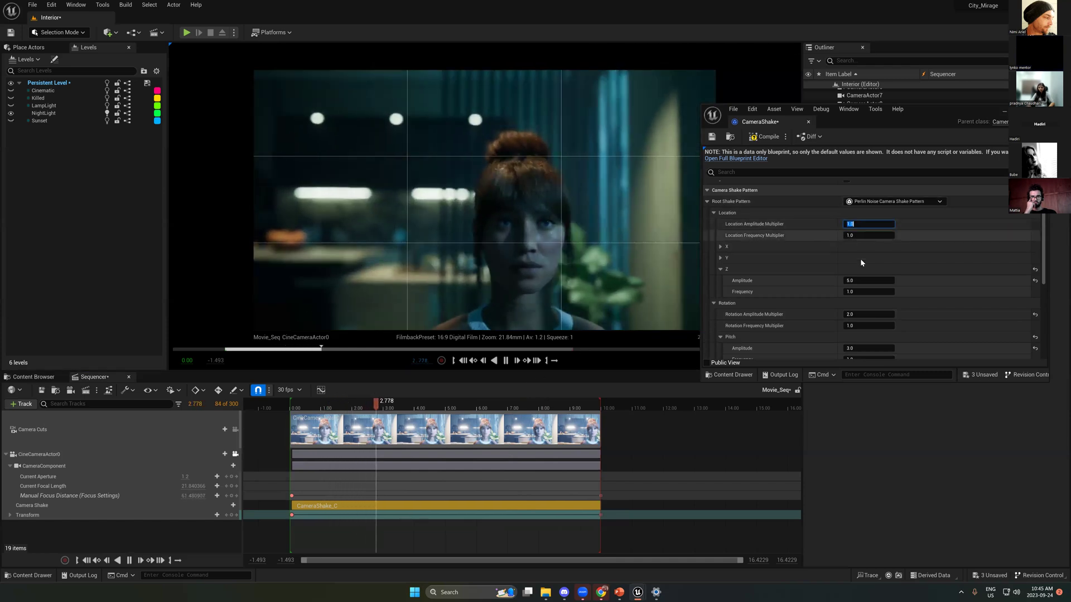
left_click(412, 400)
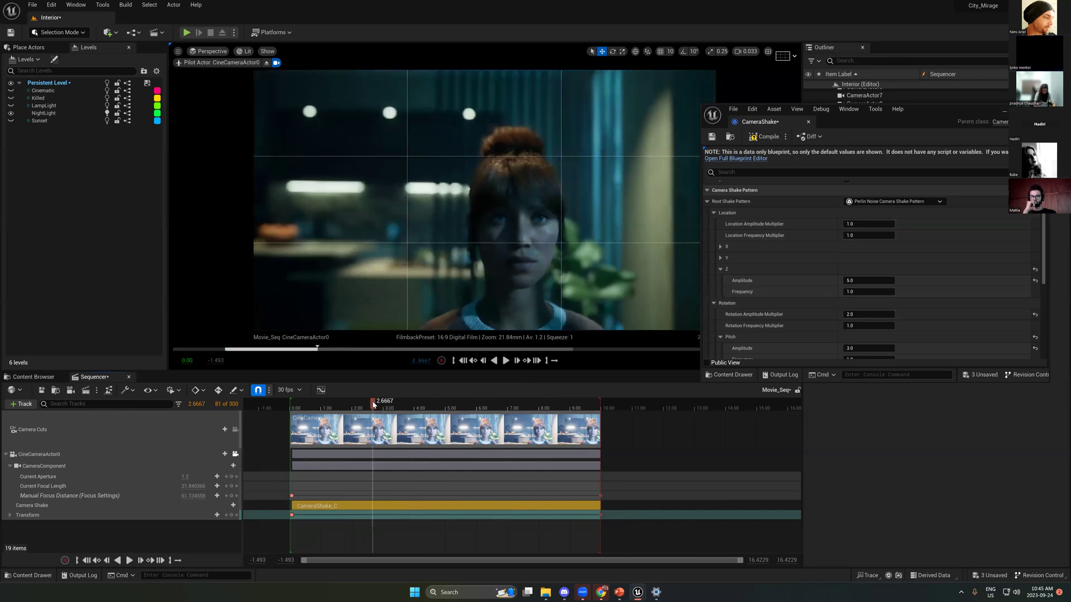
Step: Reset the Rotation Amplitude Multiplier and the Pitch and Yaw amplitudes to their defaults, and play the shot
left_click_drag(848, 281, 982, 293)
left_click(1035, 314)
left_click(1034, 348)
scroll(1034, 345, "down", 2)
left_click(1034, 344)
scroll(1021, 315, "up", 1)
key("space")
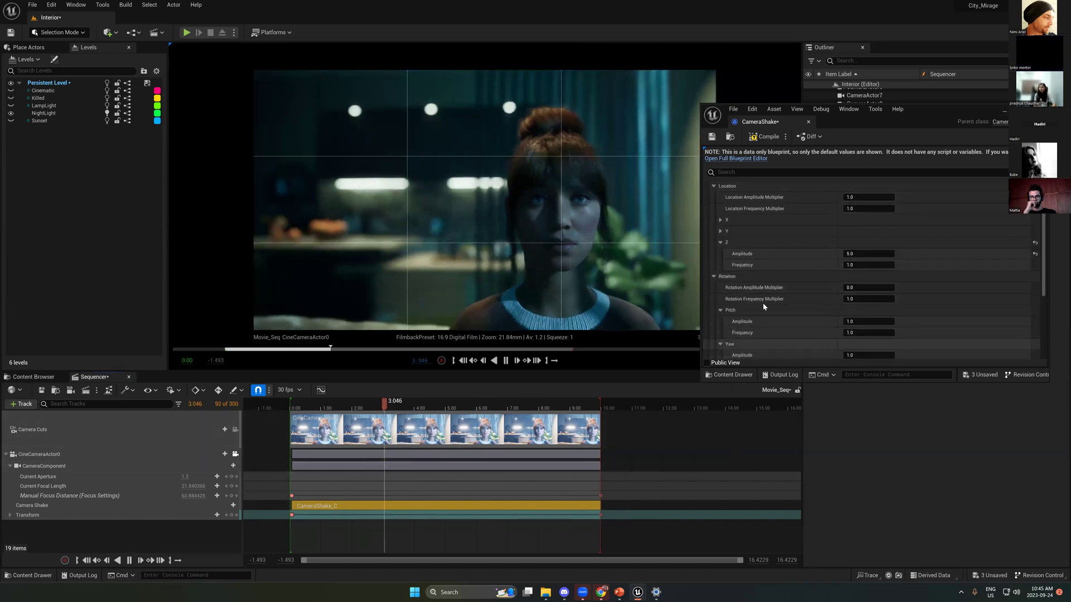
Step: Set the location's Z Frequency to 10 and watch the faster shake in playback
left_click(862, 265)
type("10")
key("Return")
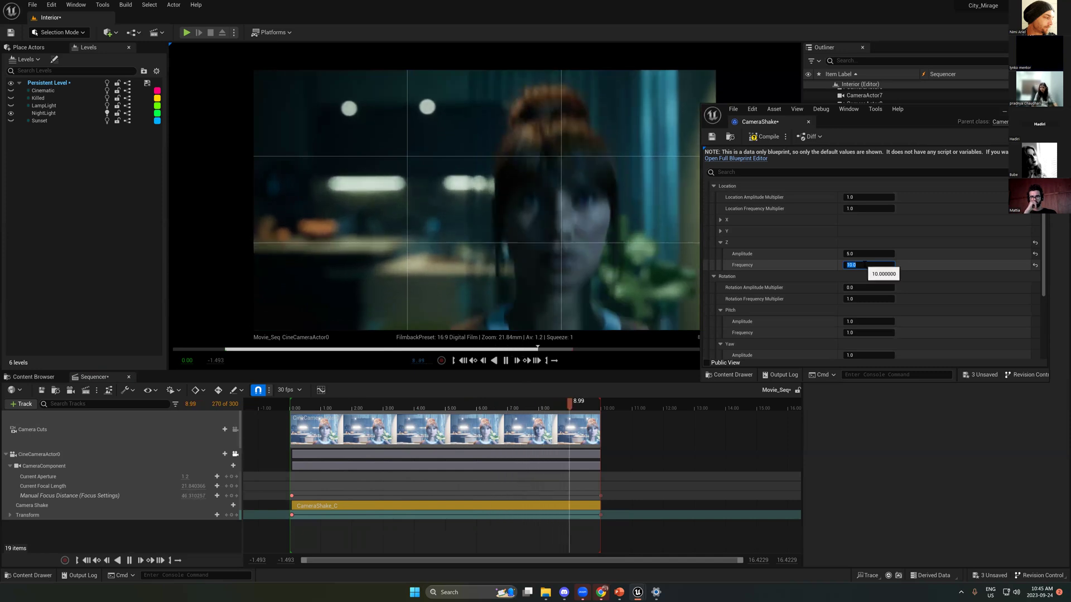
Step: Set the location's Z Frequency to 0.5 and Z Amplitude to 40 while the shot plays
type("0.5")
key("Return")
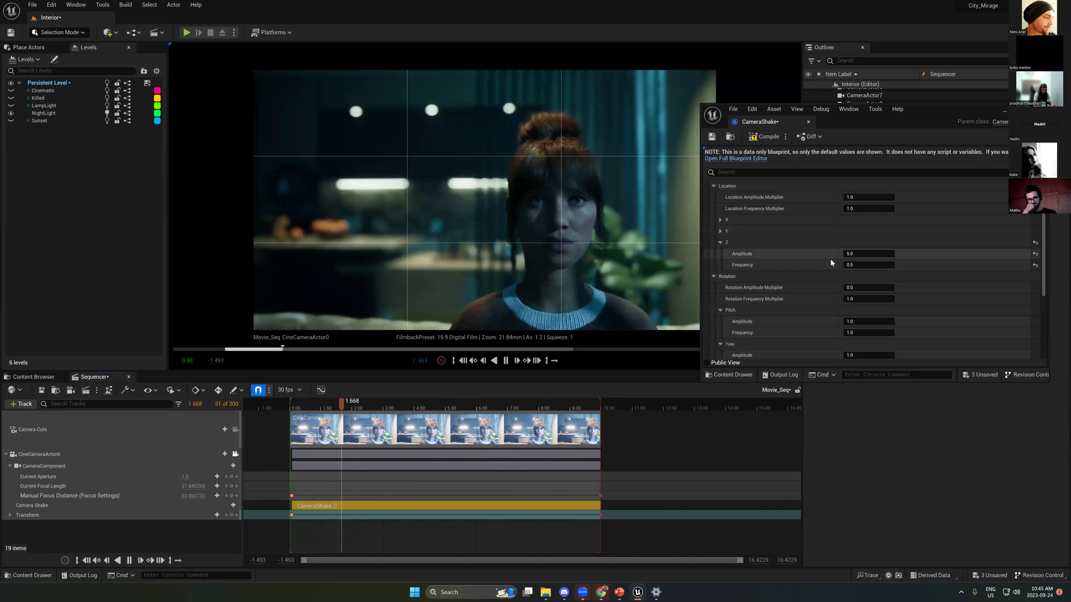
left_click(859, 254)
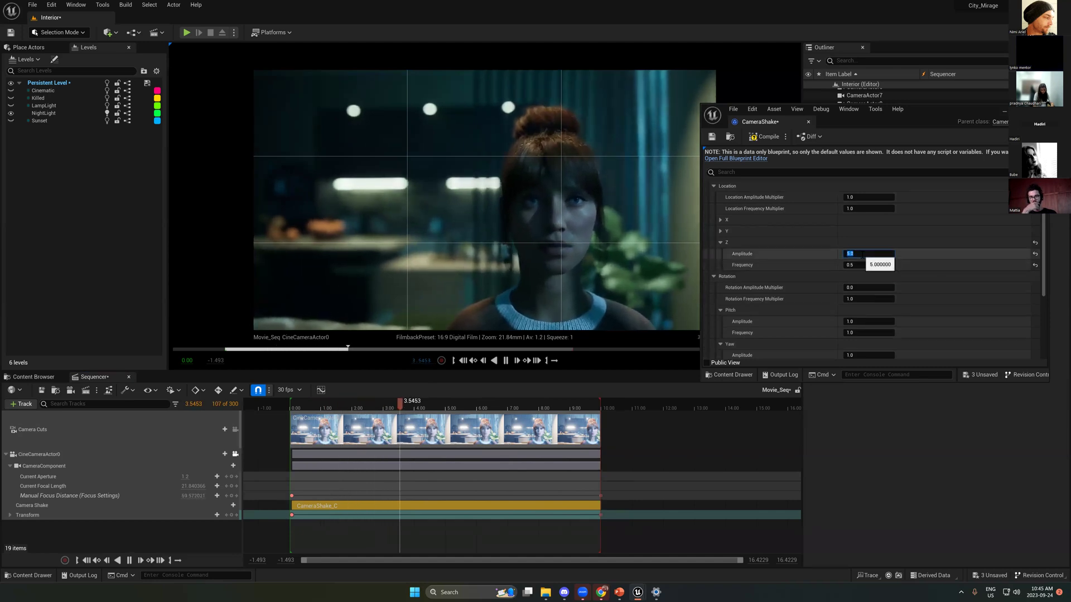
type("40")
key("Return")
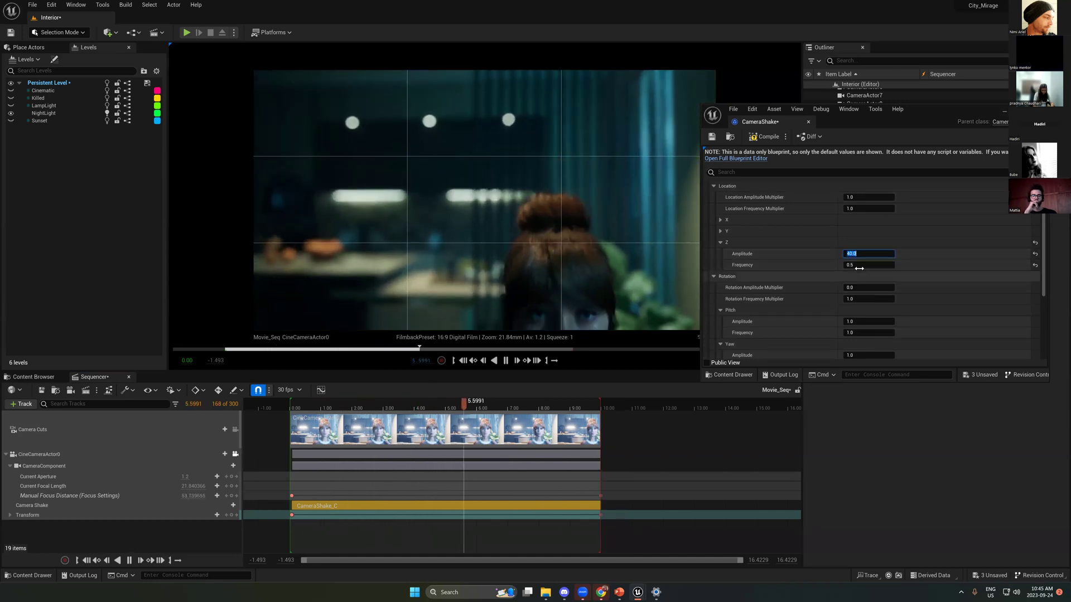
Step: Set the location's Z Frequency to 0.1, stop playback and compile the CameraShake blueprint
left_click(858, 267)
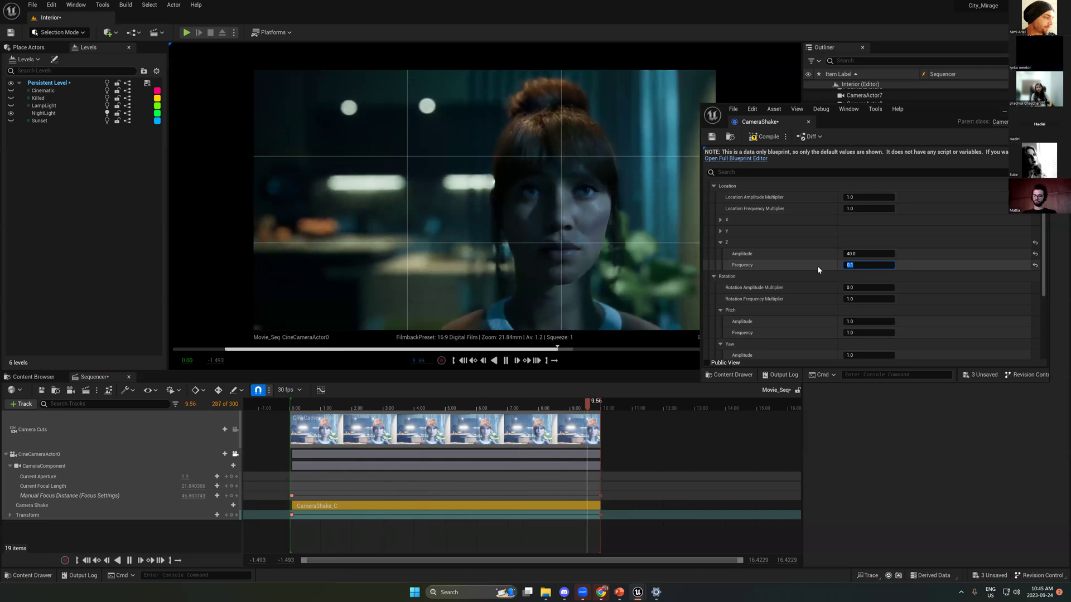
key("Return")
key("space")
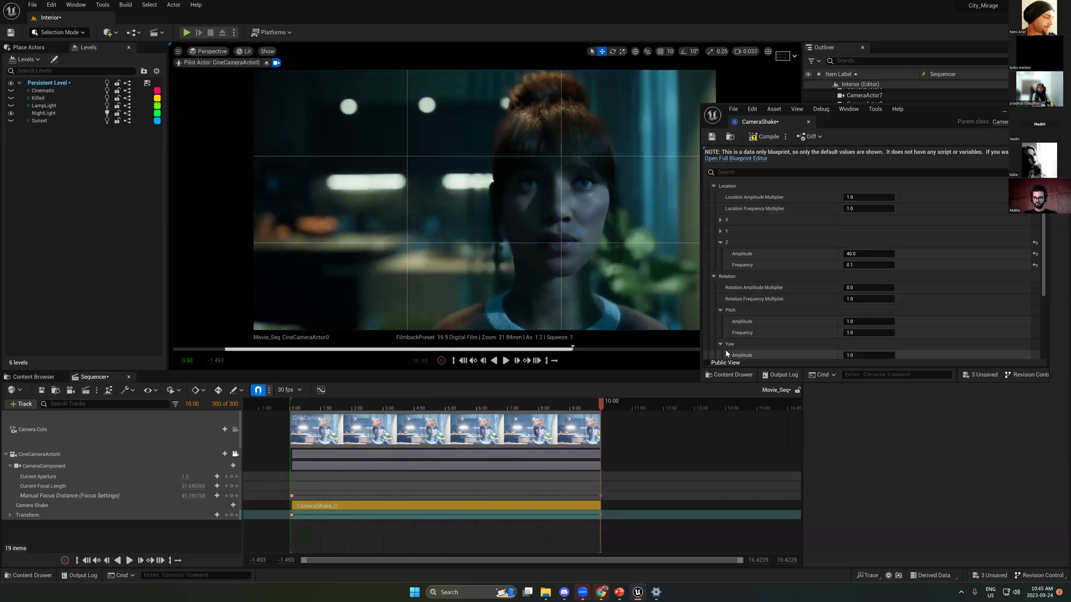
left_click(765, 137)
Step: Trim the end of the CameraShake section back to about 1.3 seconds and play the shot from the start
left_click(375, 505)
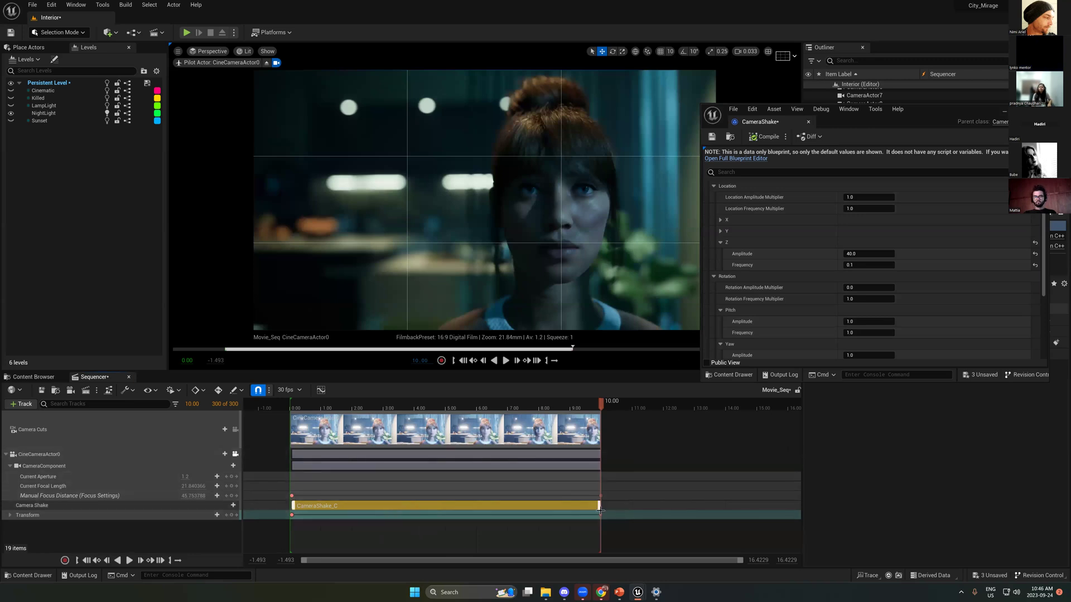
left_click_drag(584, 505, 290, 513)
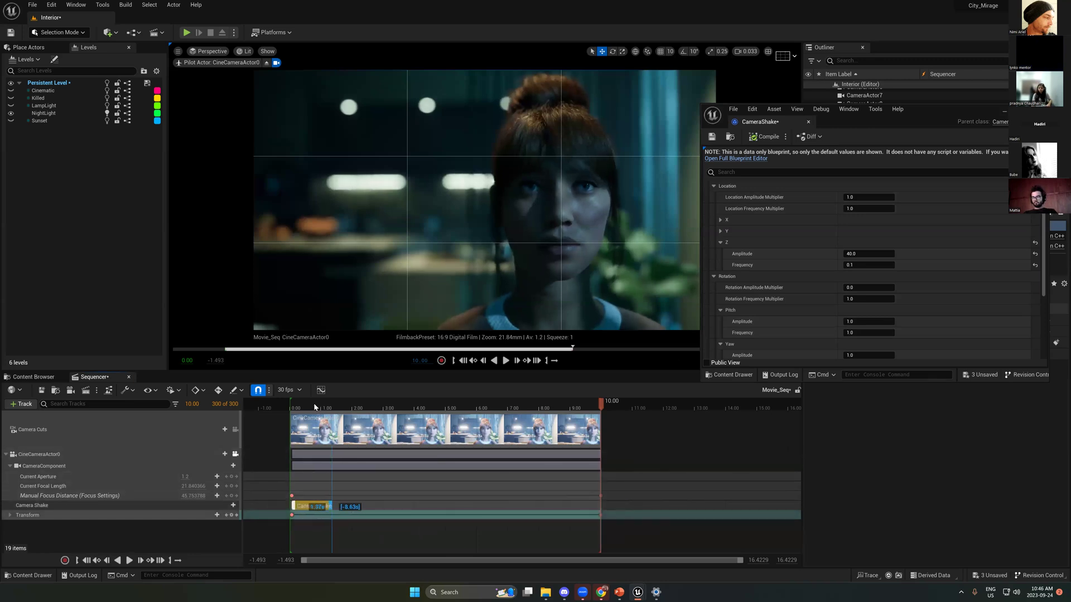
left_click(282, 403)
key("space")
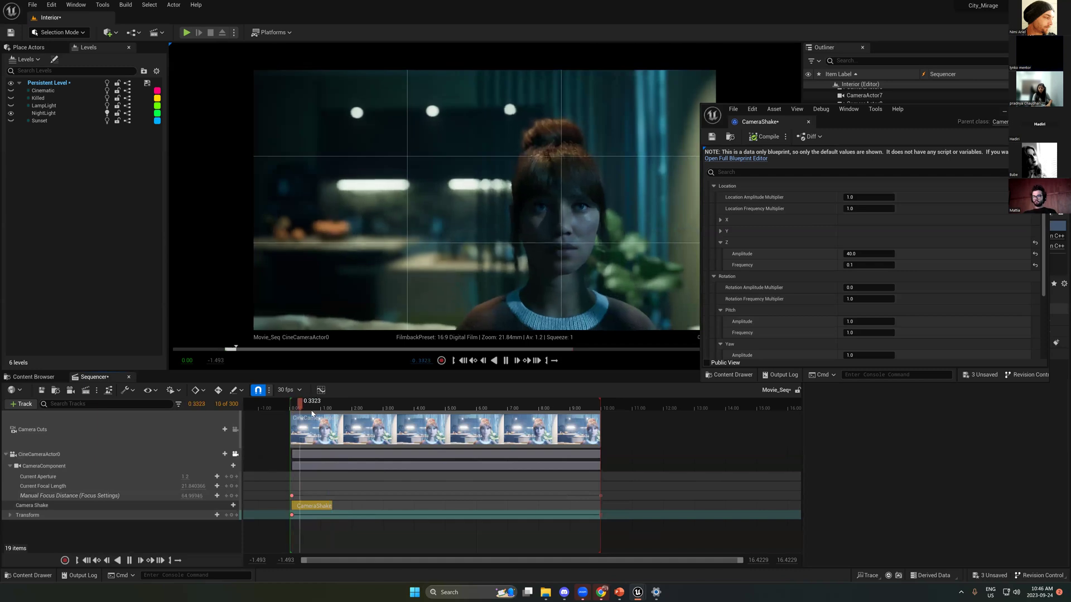
key("space")
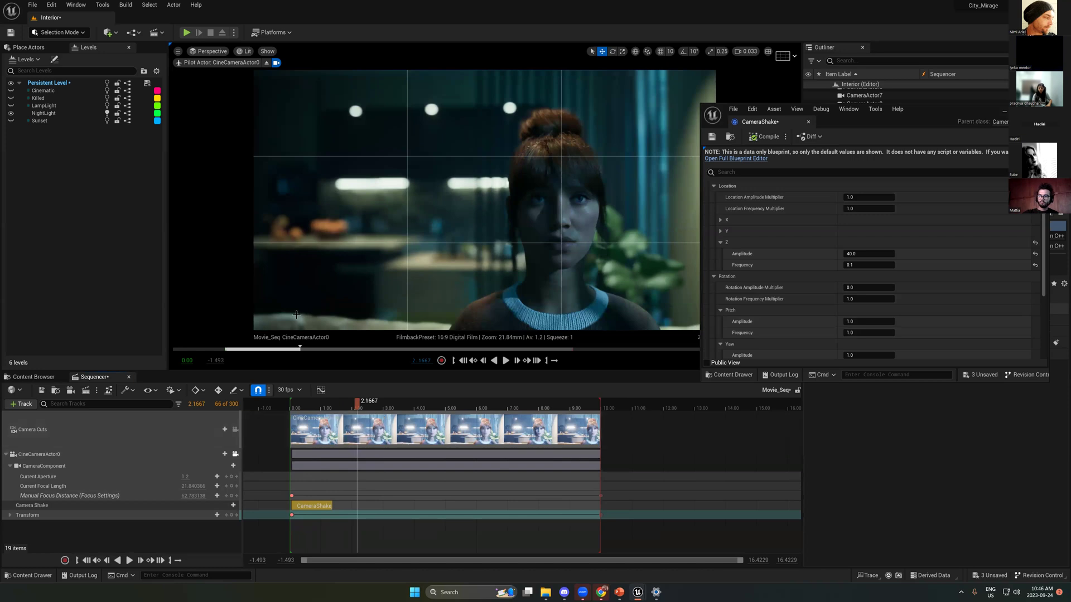
Step: Add NewBlueprint as a second camera shake on CineCameraActor0 and place it directly after the CameraShake section
left_click(23, 454)
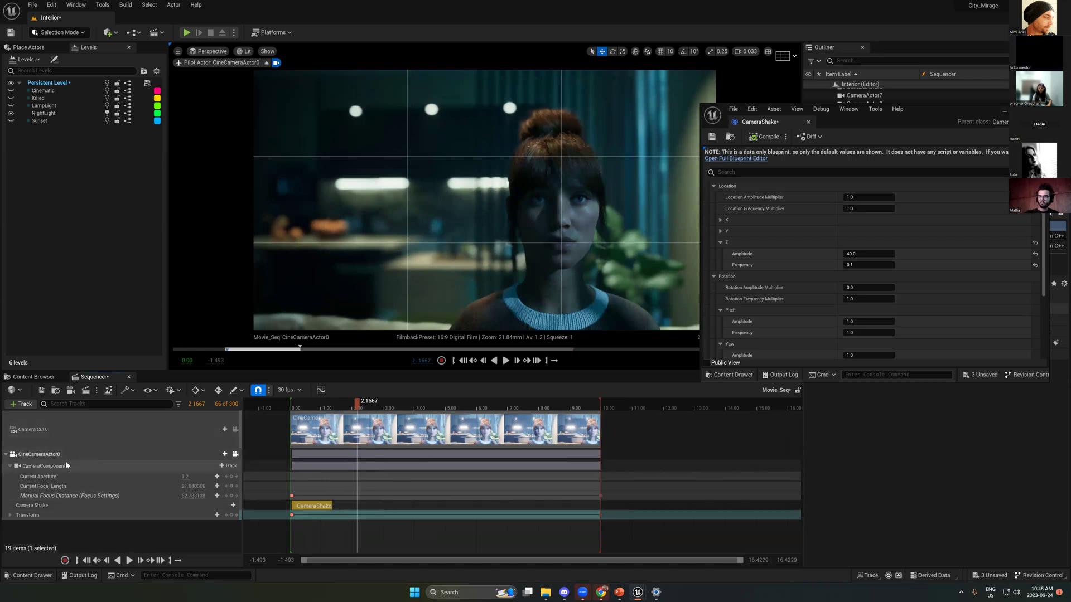
left_click(220, 454)
mouse_move(279, 368)
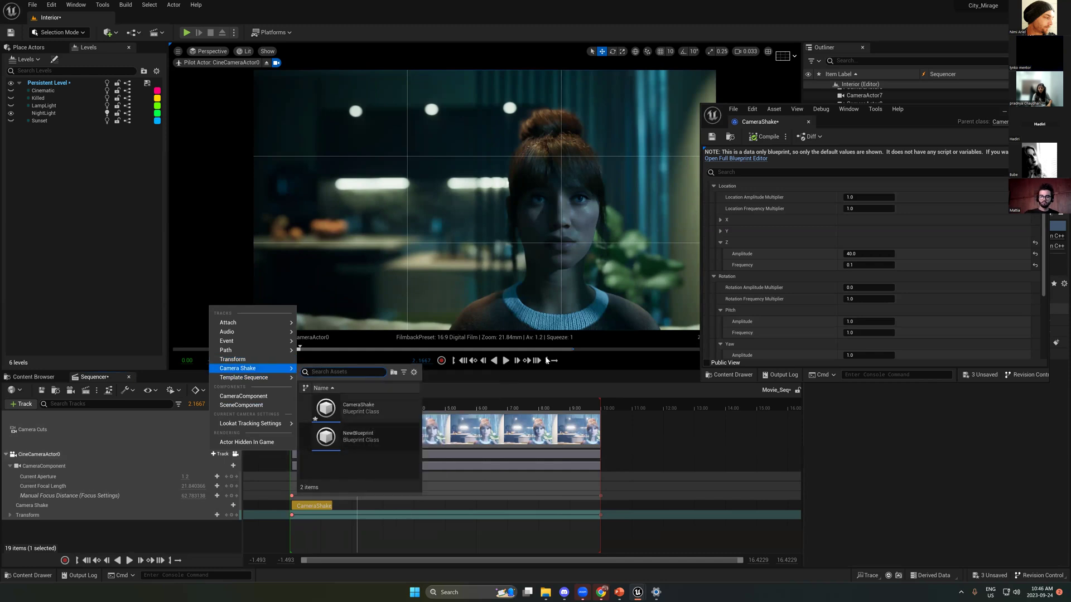
left_click(348, 438)
left_click_drag(375, 505, 352, 506)
Step: Scrub across the boundary between the two adjoining camera shake sections to examine the transition
left_click(320, 402)
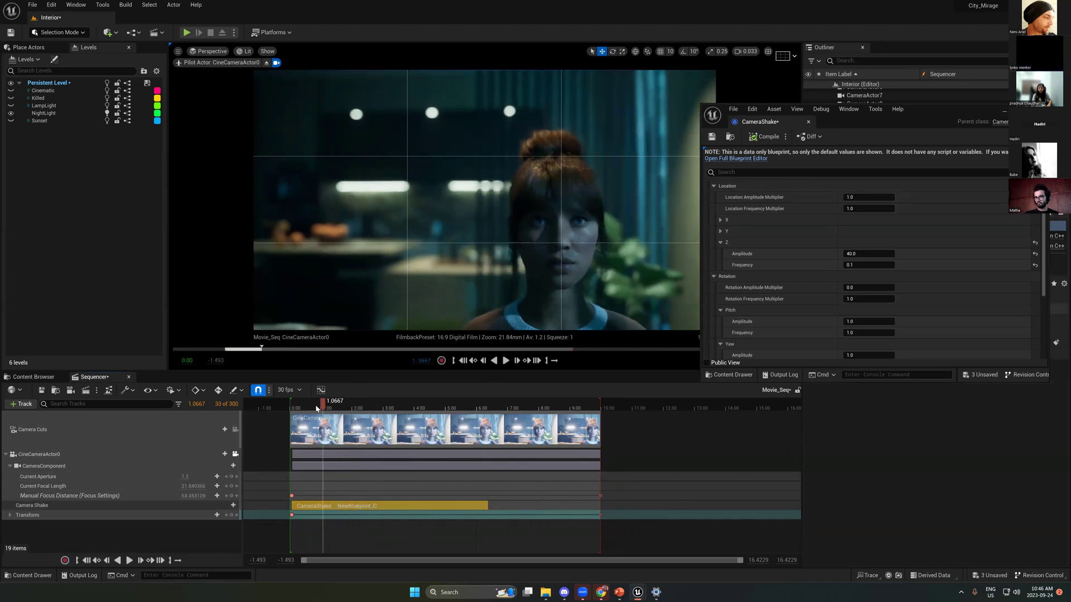
left_click(356, 419)
left_click_drag(324, 403, 358, 405)
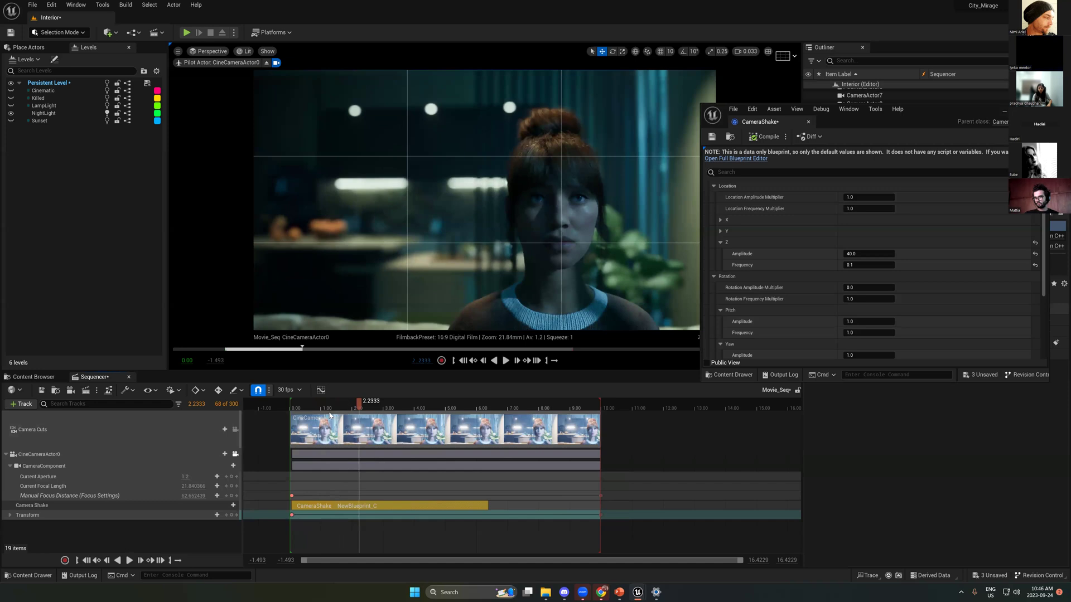
left_click(346, 402)
Step: Move the NewBlueprint section earlier so it overlaps CameraShake from about 1 second, and play the shot
left_click_drag(361, 505, 351, 506)
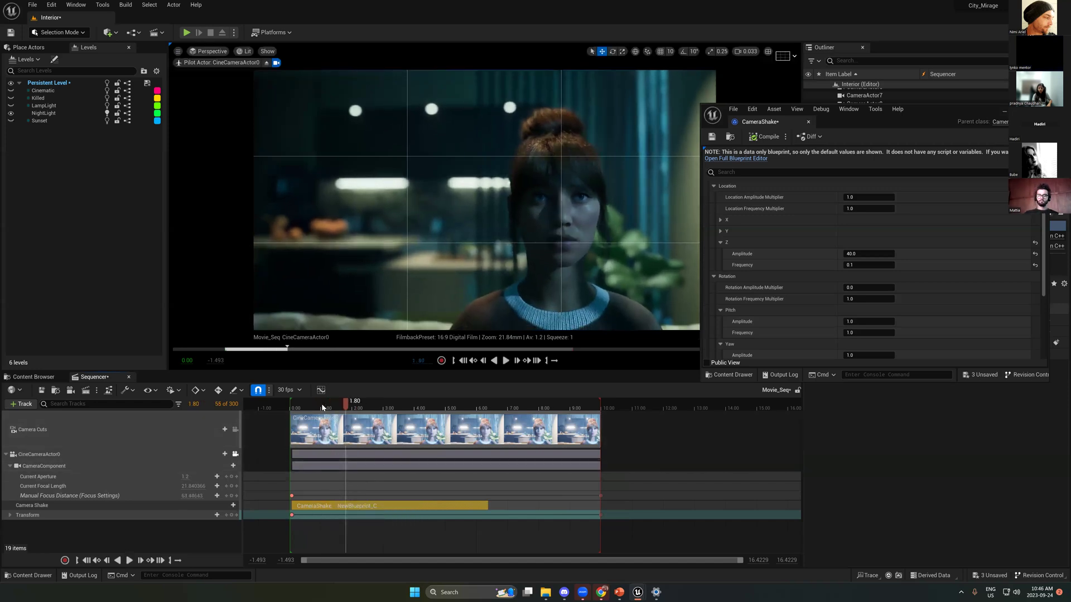
left_click(322, 408)
scroll(342, 421, "up", 4, "ctrl")
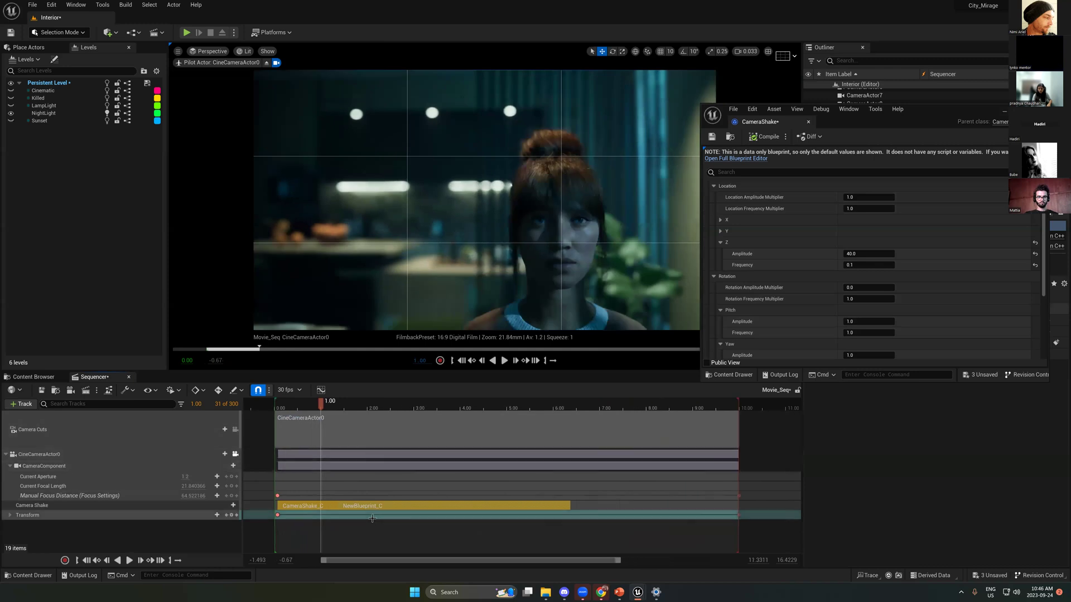
mouse_move(372, 508)
left_mouse_down()
mouse_move(357, 495)
mouse_move(352, 505)
left_mouse_up()
key("space")
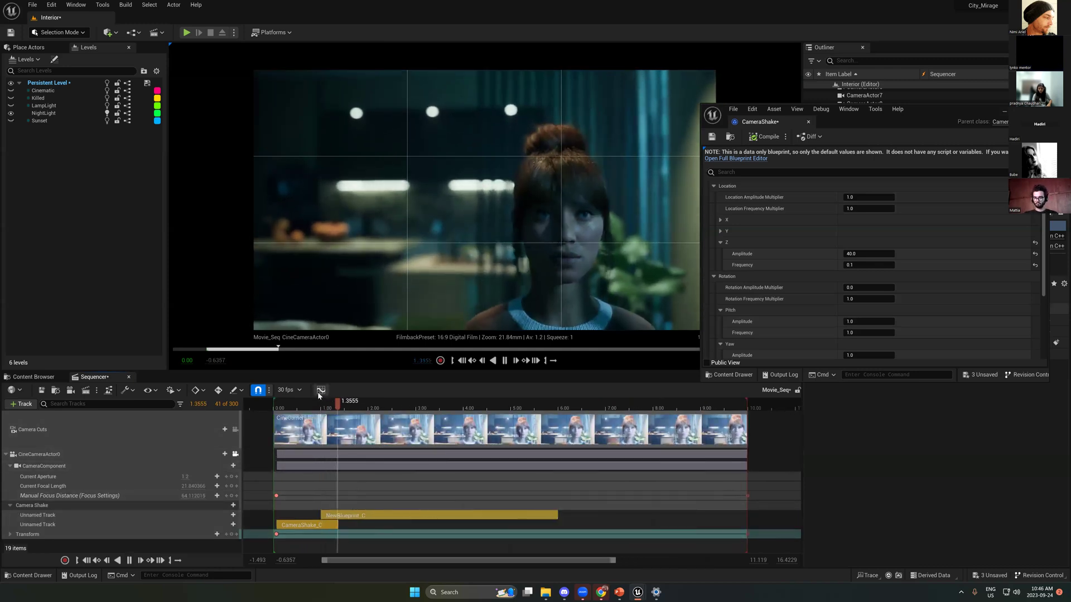
Step: Shift the NewBlueprint section to start at 0.90 seconds and play through the overlap
left_click_drag(306, 408, 316, 408)
mouse_move(334, 519)
left_mouse_down()
mouse_move(287, 517)
mouse_move(328, 518)
left_mouse_up()
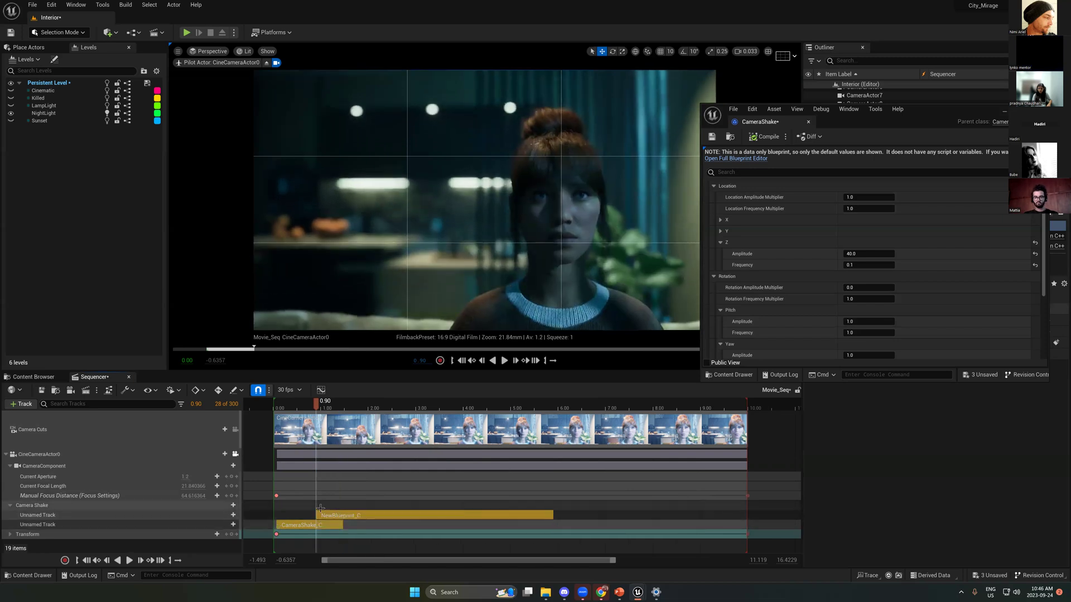
scroll(336, 513, "up", 3, "ctrl")
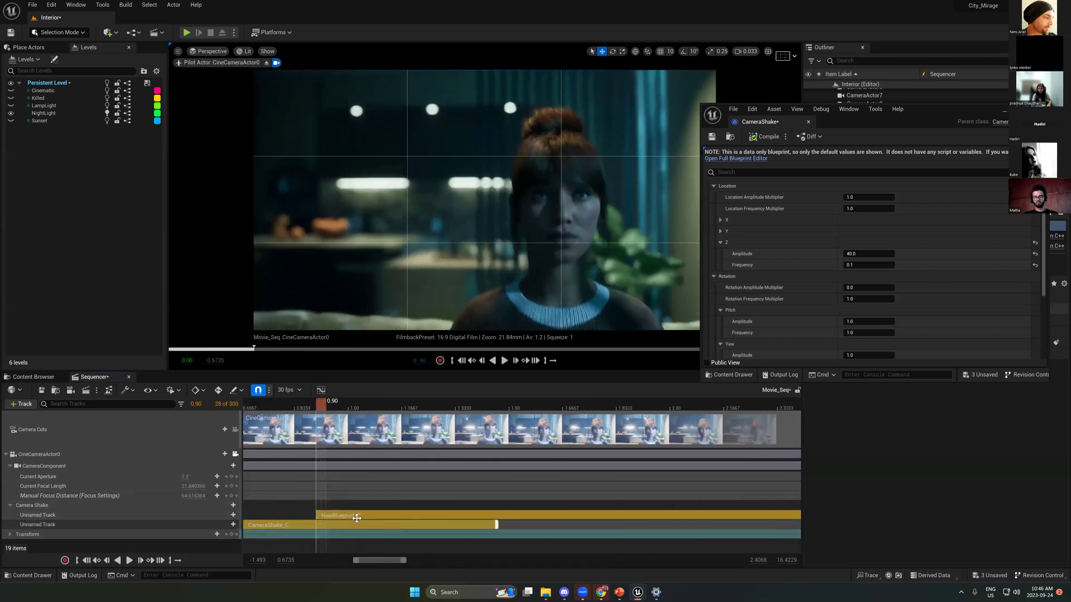
left_click(271, 404)
key("space")
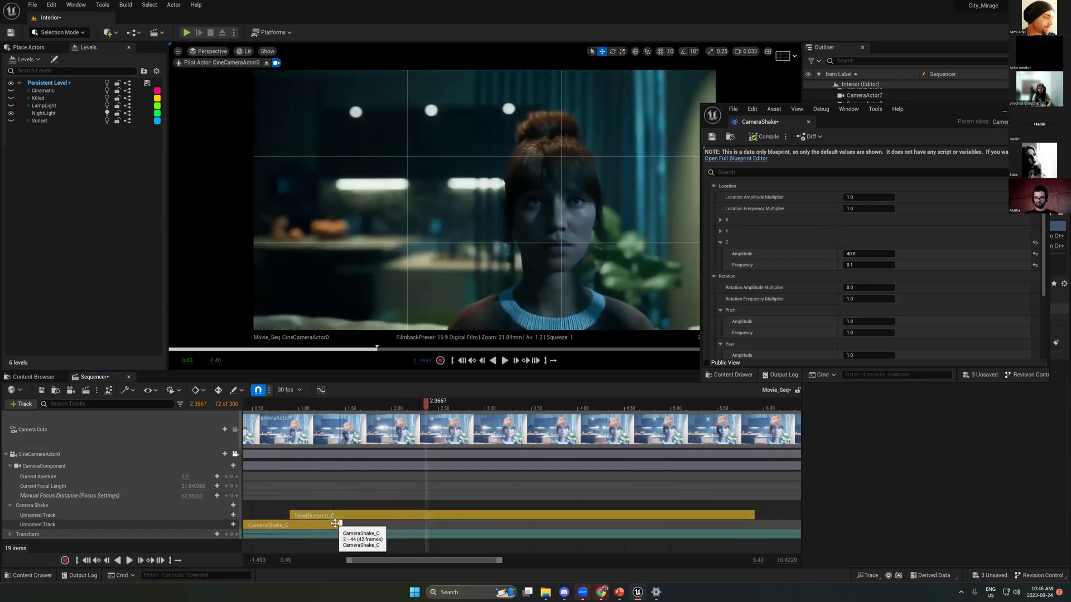
Step: Scrub back through the overlapping part of the CameraShake and NewBlueprint sections to examine the combined shake
left_click(220, 525)
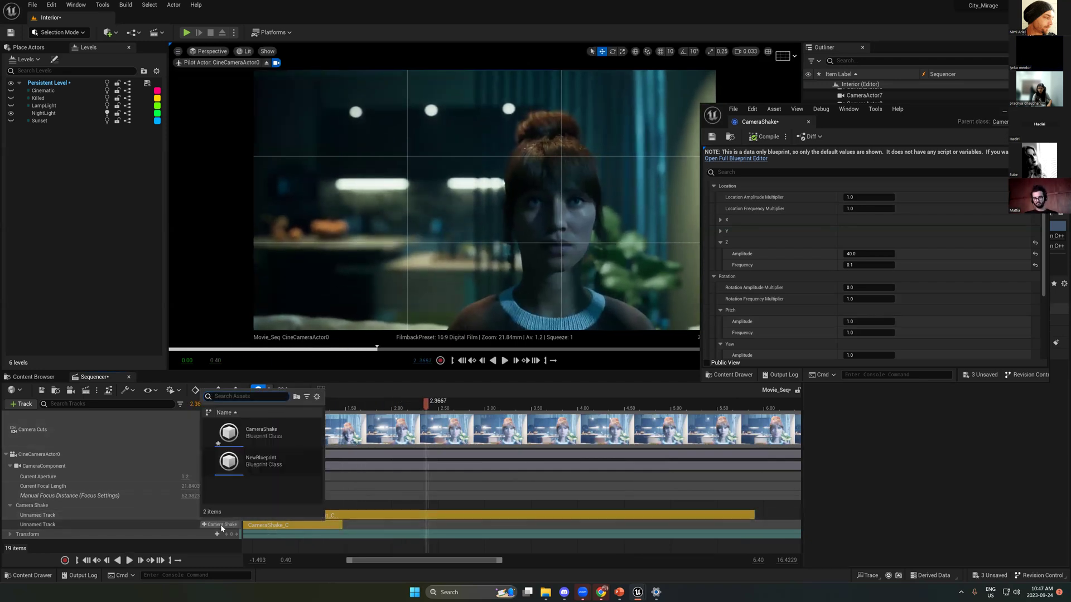
left_click(353, 525)
scroll(354, 525, "down", 3, "ctrl")
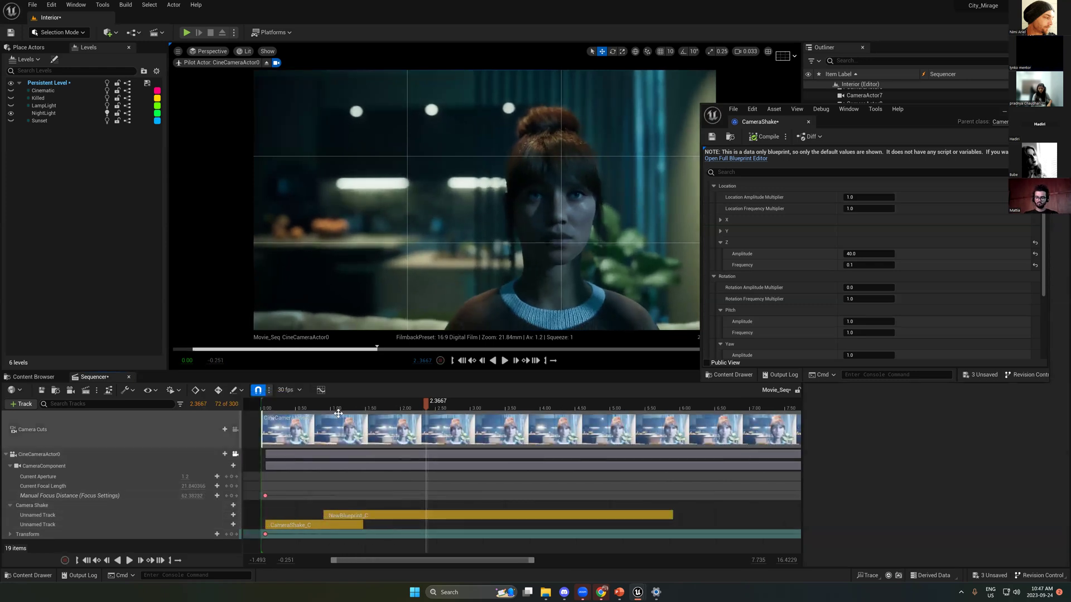
left_click_drag(425, 403, 342, 403)
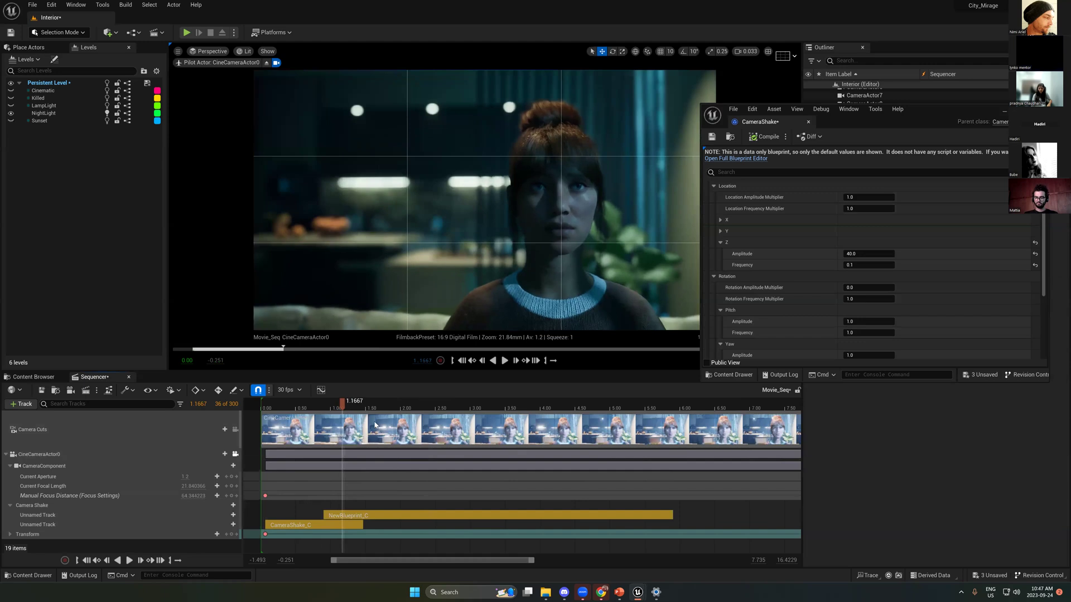
left_click(311, 431)
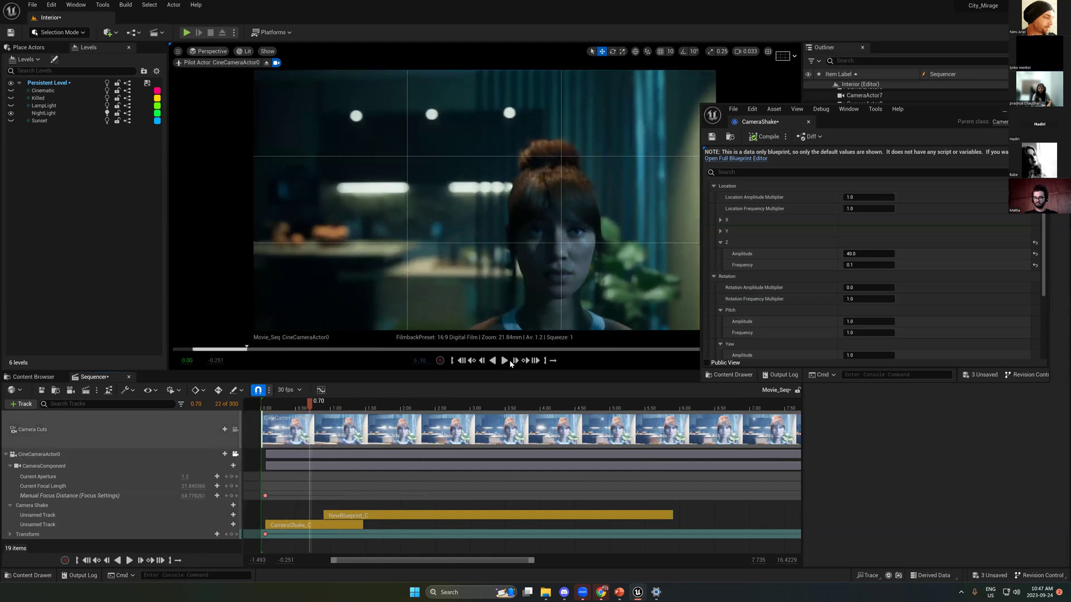
Step: Set the CameraShake blueprint's Timing Duration to 5 and save the asset
left_click(329, 520)
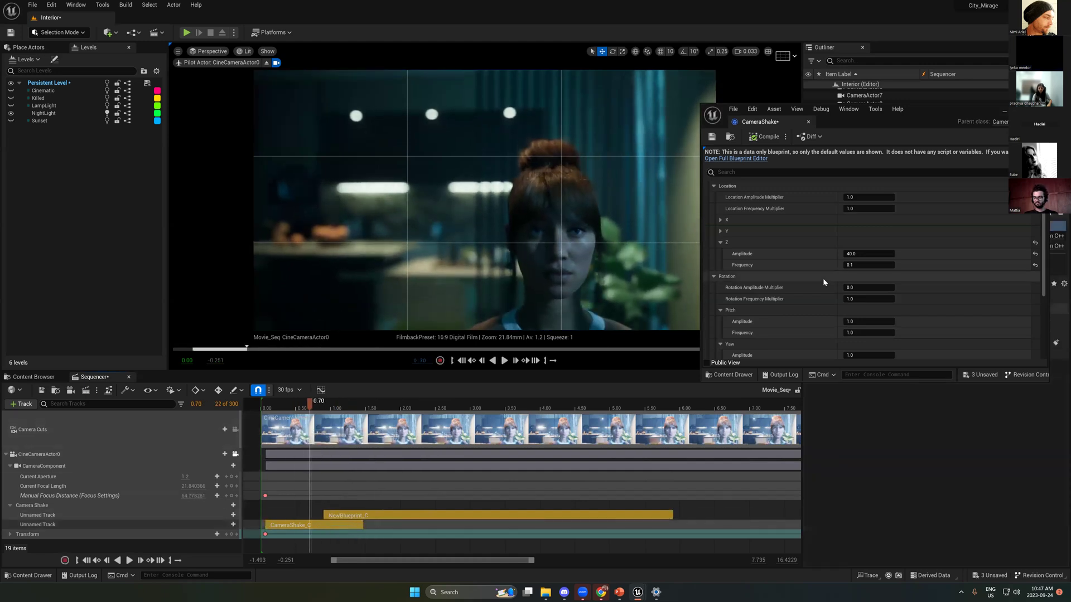
scroll(838, 300, "down", 5)
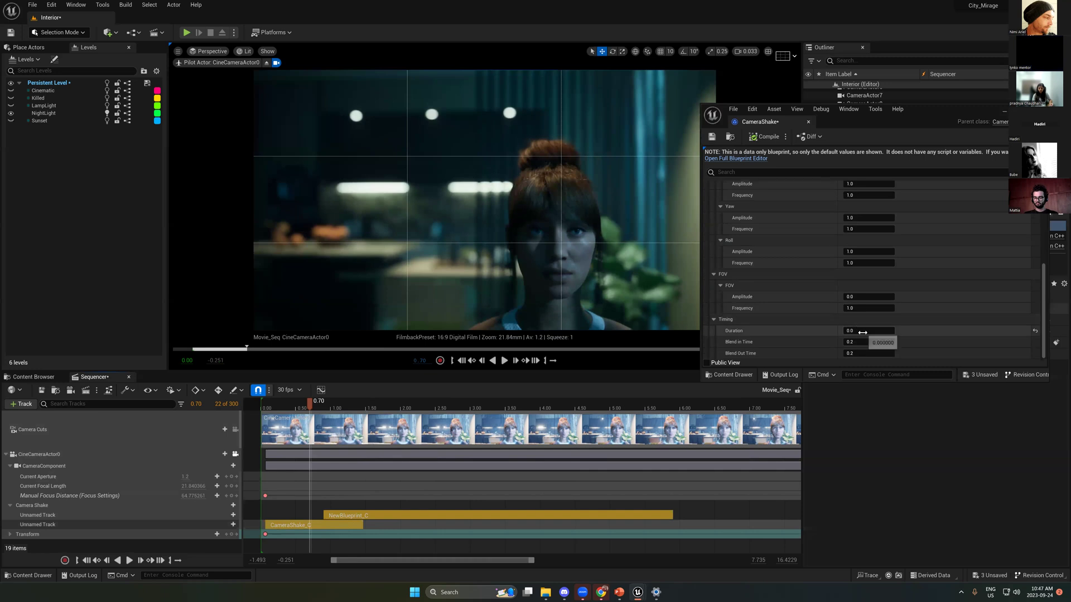
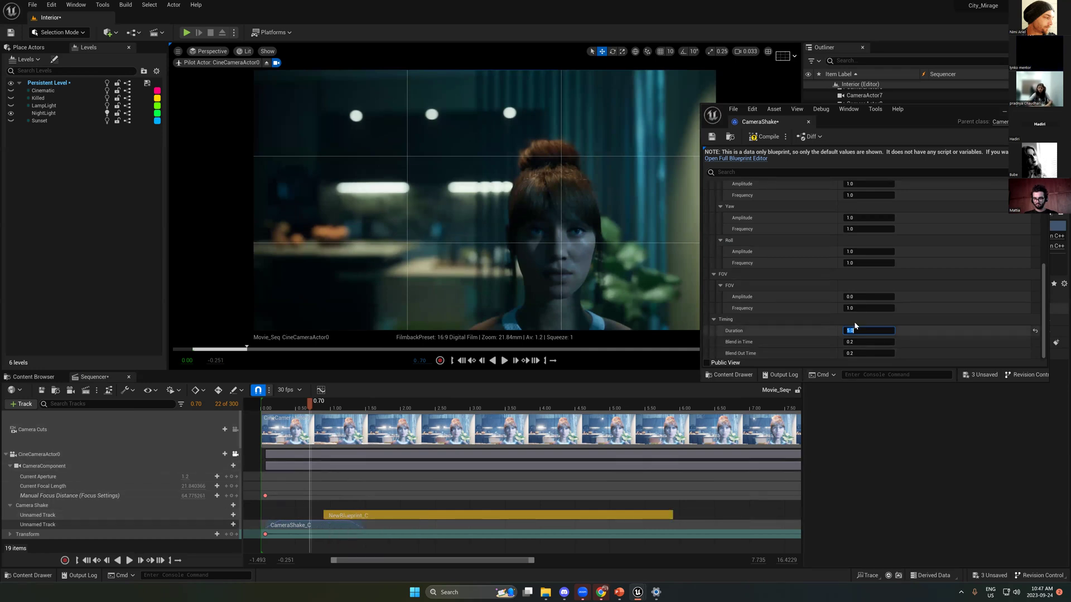
left_click(712, 136)
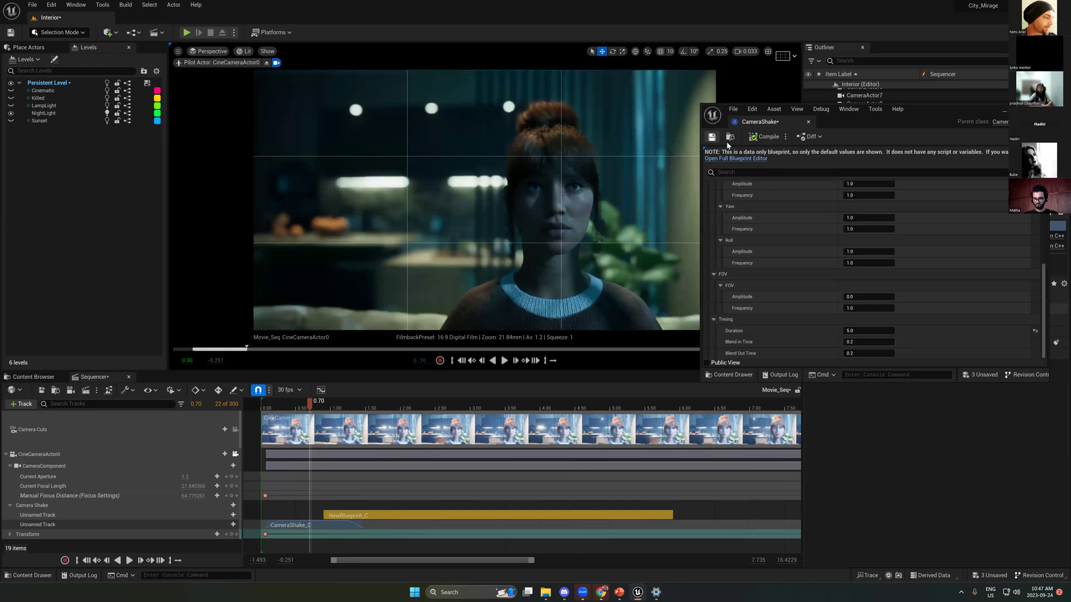
Step: Open the NewBlueprint camera shake from the Content folder, set its Timing Duration to 5 and return to the sequence
left_click(730, 136)
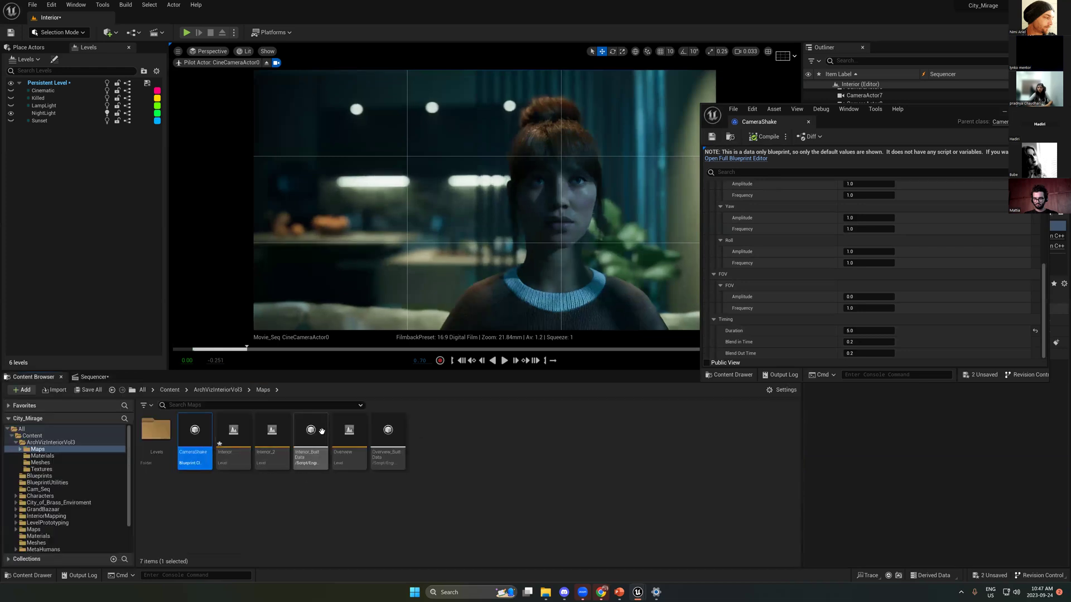
left_click(175, 389)
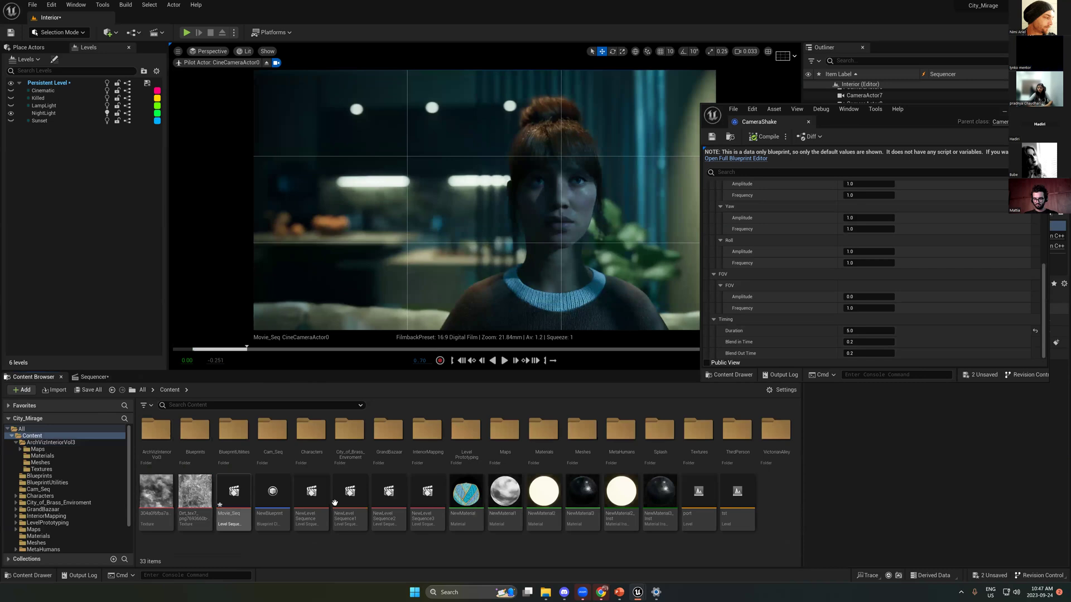
double_click(273, 491)
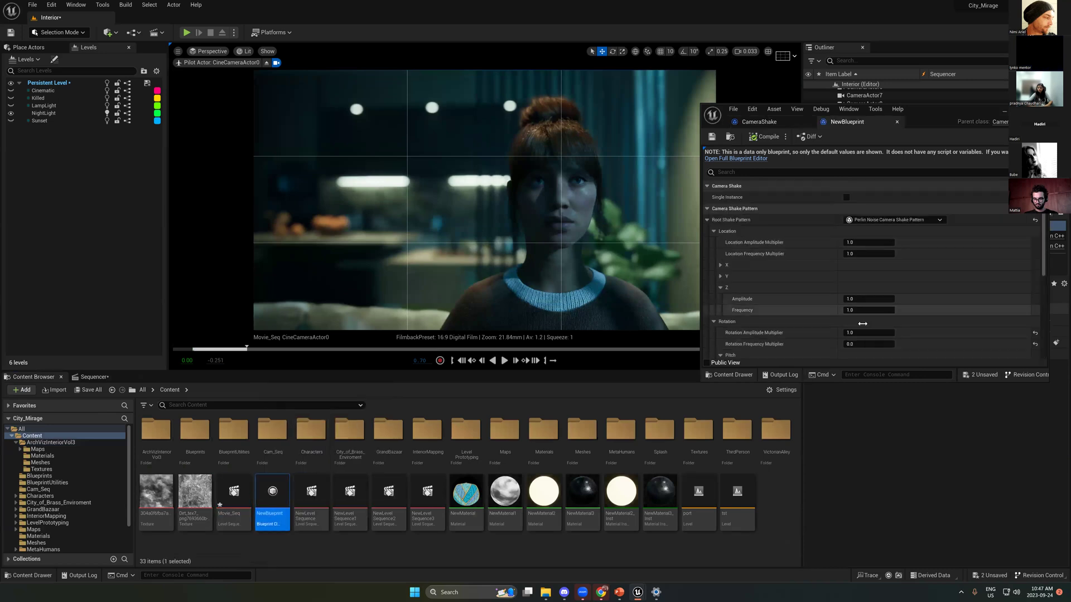
scroll(888, 319, "down", 5)
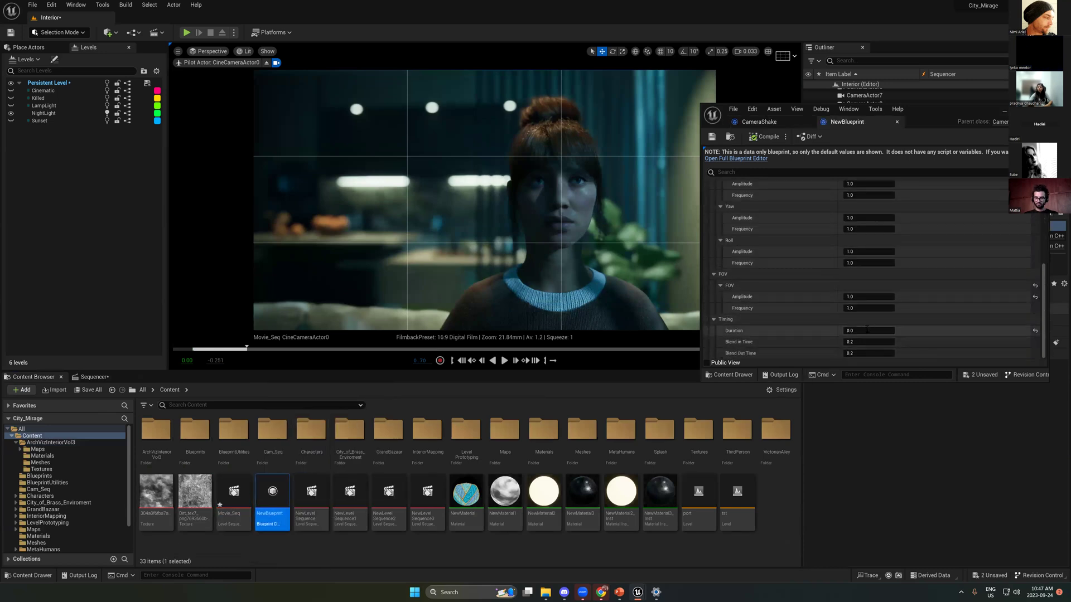
left_click(86, 378)
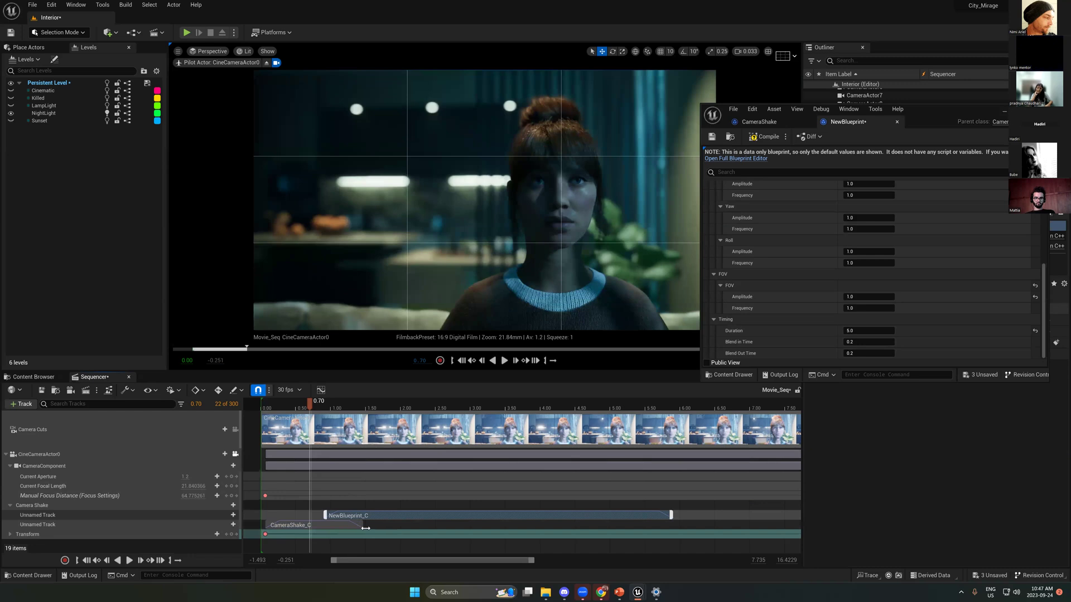
Step: Move the NewBlueprint section later, play the shot, and place the section directly after CameraShake on the same row
left_click_drag(358, 518, 402, 525)
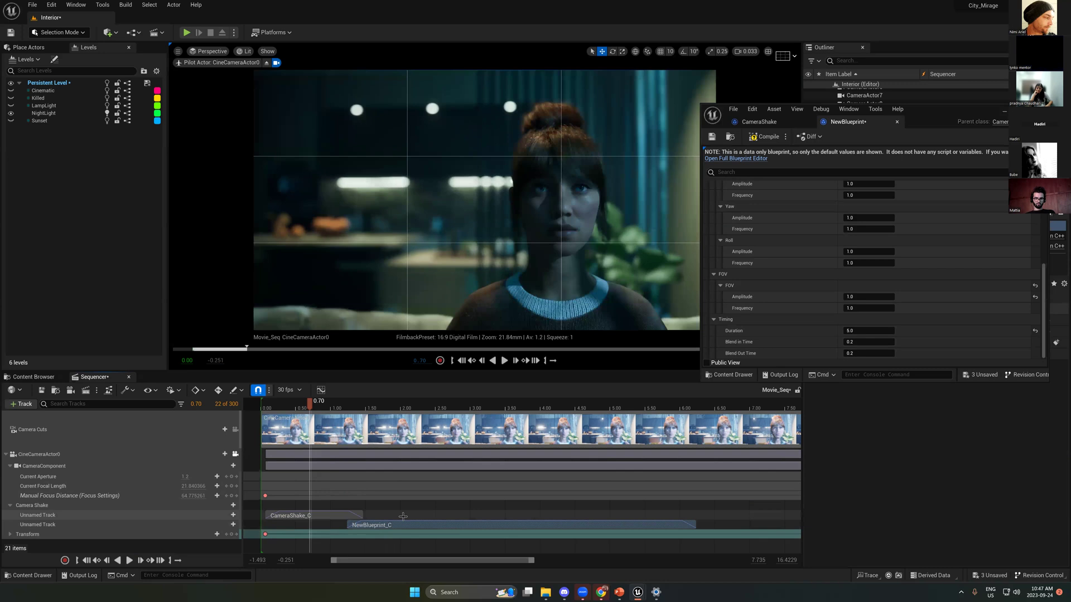
key("space")
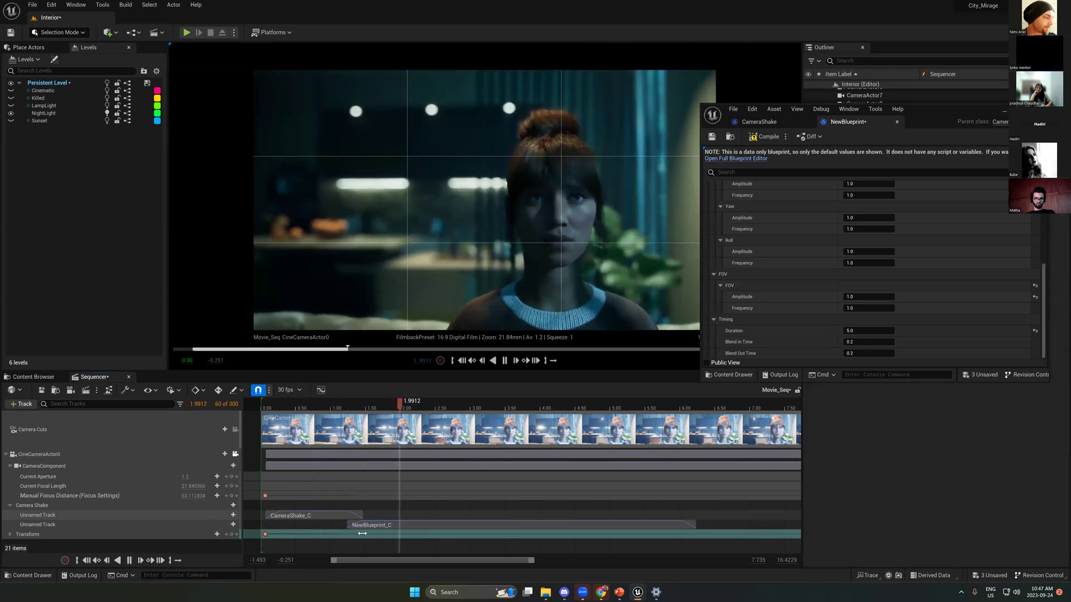
key("space")
left_click_drag(362, 527, 377, 525)
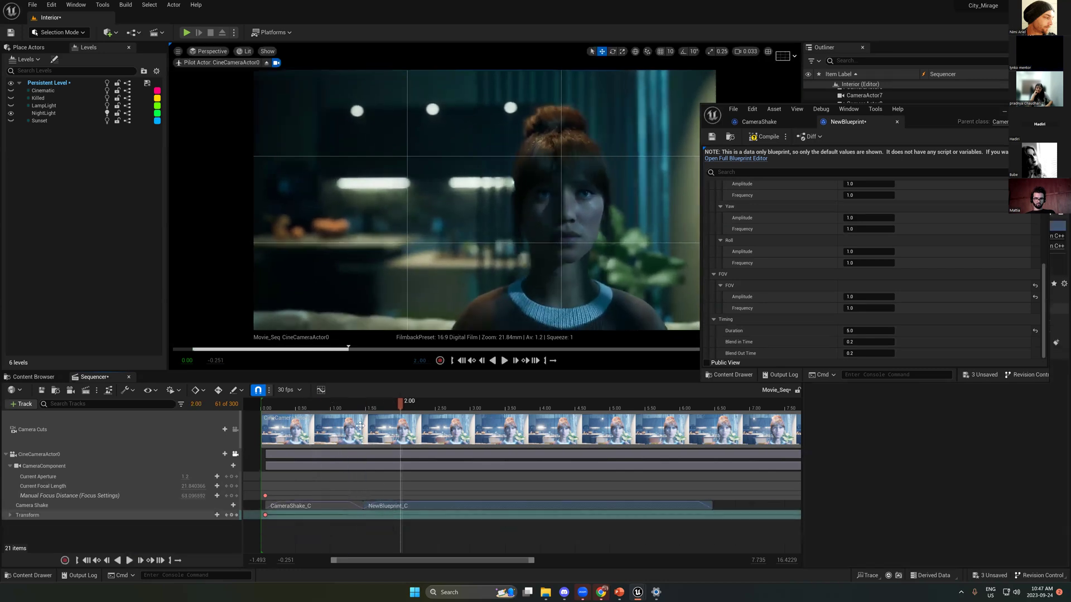
Step: Replay the two shakes, move the NewBlueprint section to about 3.1 seconds, and undo the resizing of the CameraShake section
left_click(355, 409)
key("space")
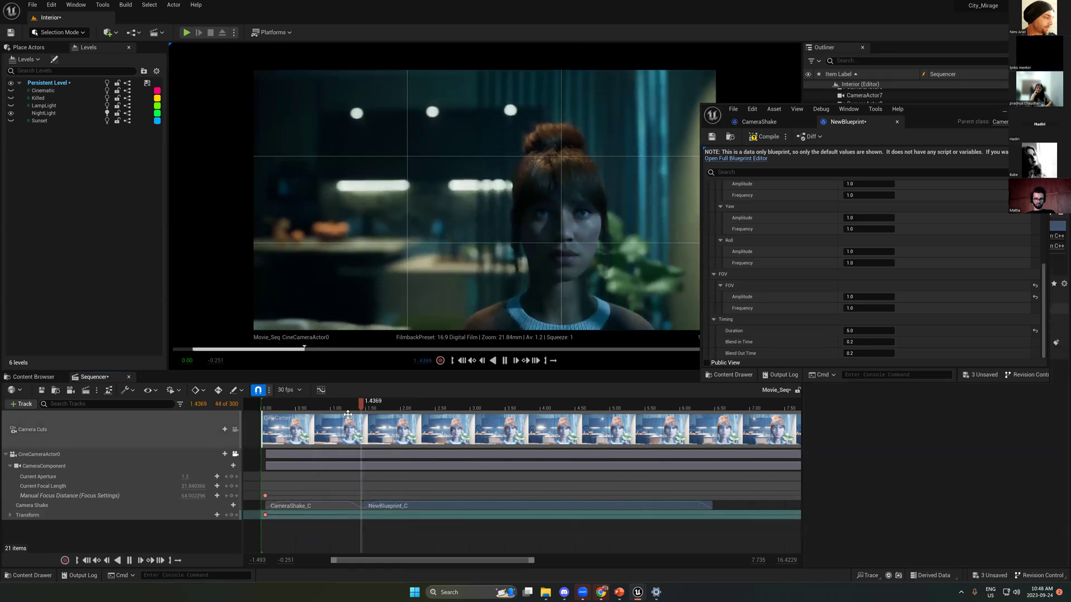
key("space")
left_click(376, 505)
left_click_drag(387, 504, 499, 506)
key("ctrl+z")
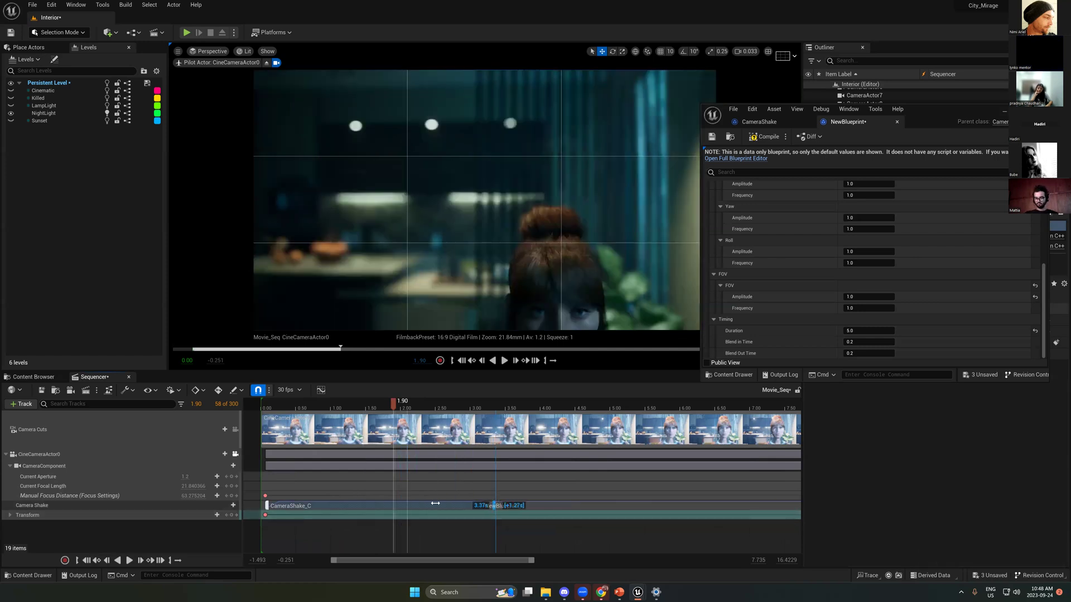
key("ctrl+z")
Step: Set the NewBlueprint shake's Timing Duration to 2 and the CameraShake blueprint's Duration to 1
left_click(866, 331)
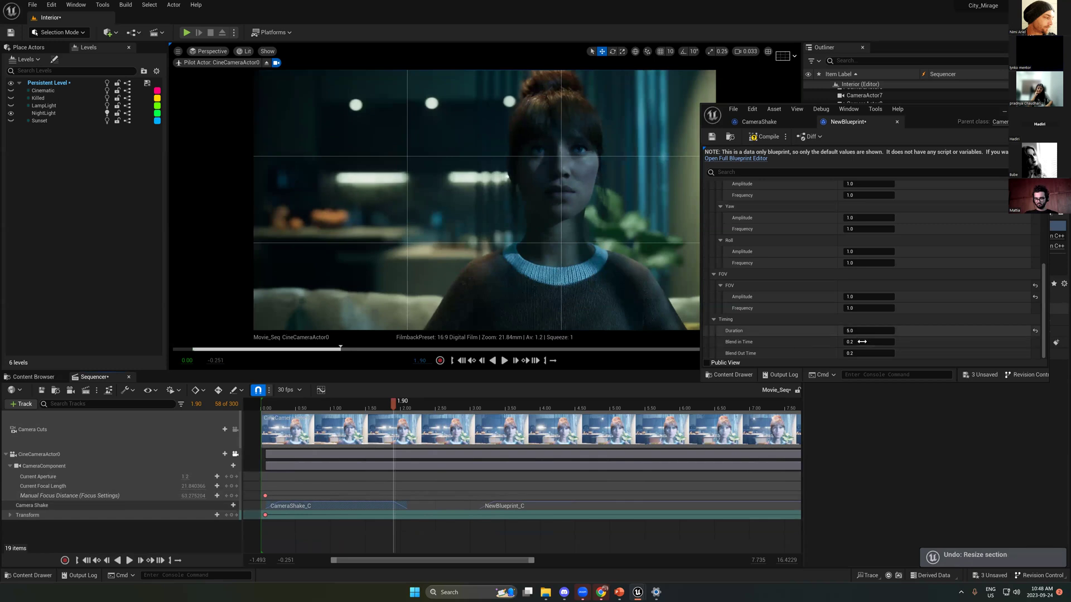
type("1")
key("Return")
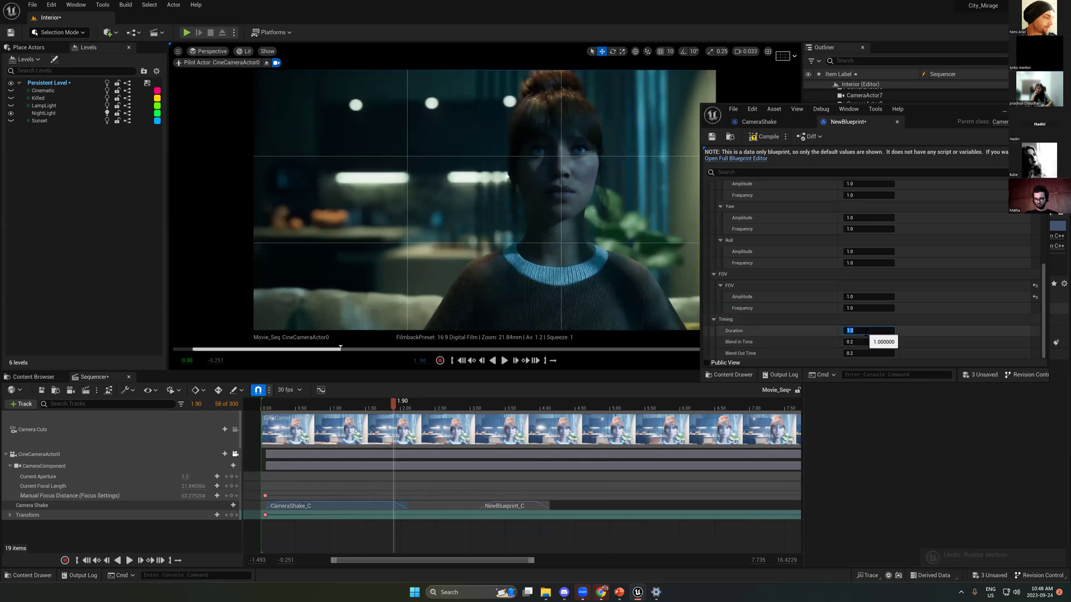
key("Return")
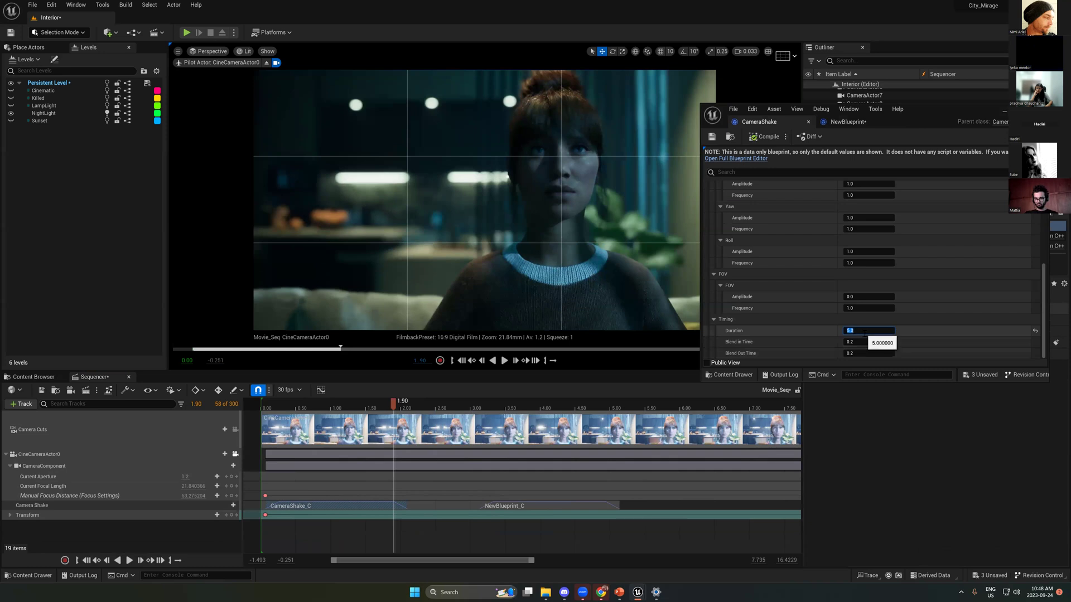
mouse_move(397, 503)
left_mouse_down()
mouse_move(455, 503)
mouse_move(398, 504)
left_mouse_up()
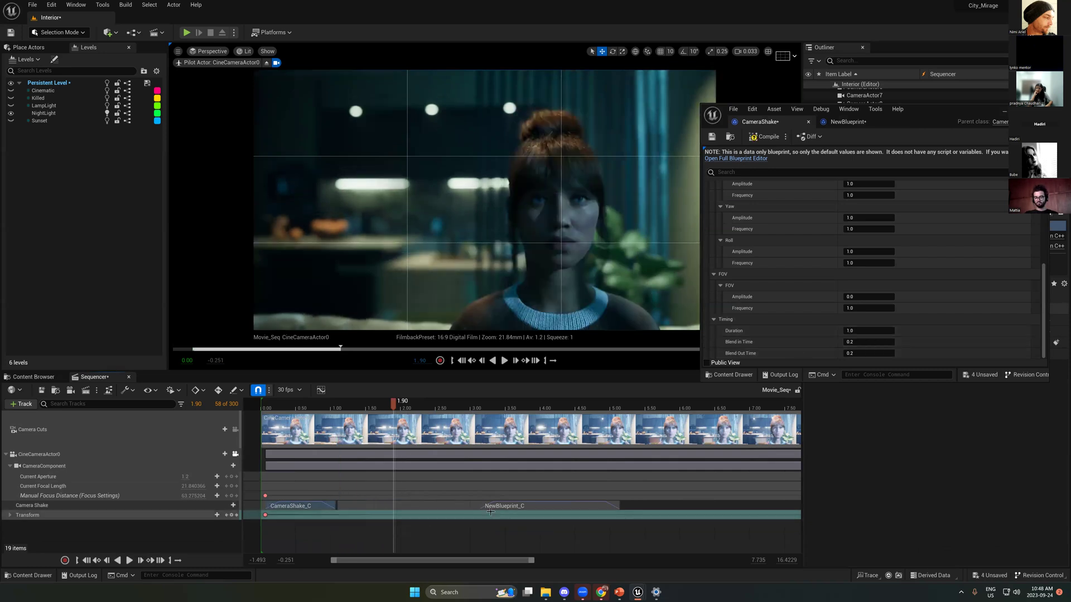
Step: Move the NewBlueprint section onto its own row at about 0.73 seconds, overlapping the end of CameraShake, and play the transition
left_click_drag(503, 507, 317, 524)
left_click(313, 402)
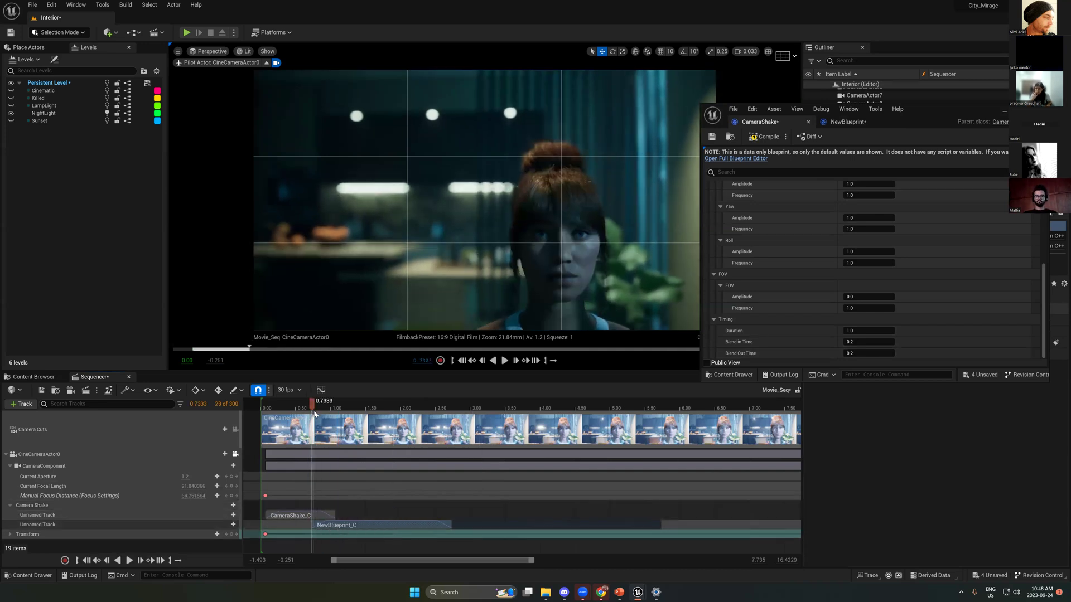
key("space")
key("space")
left_click(282, 403)
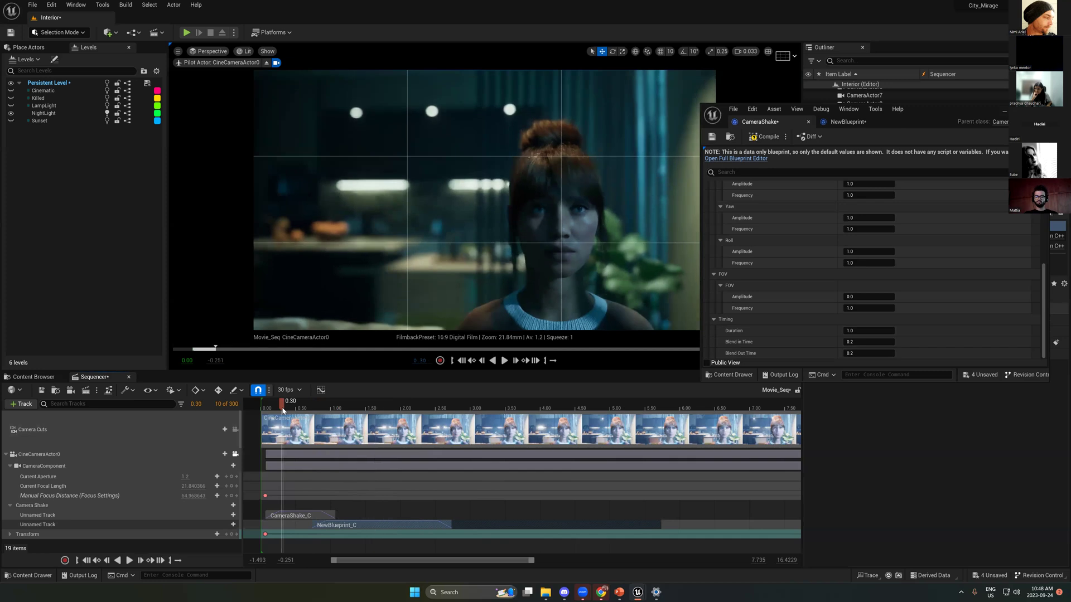
key("space")
key("space")
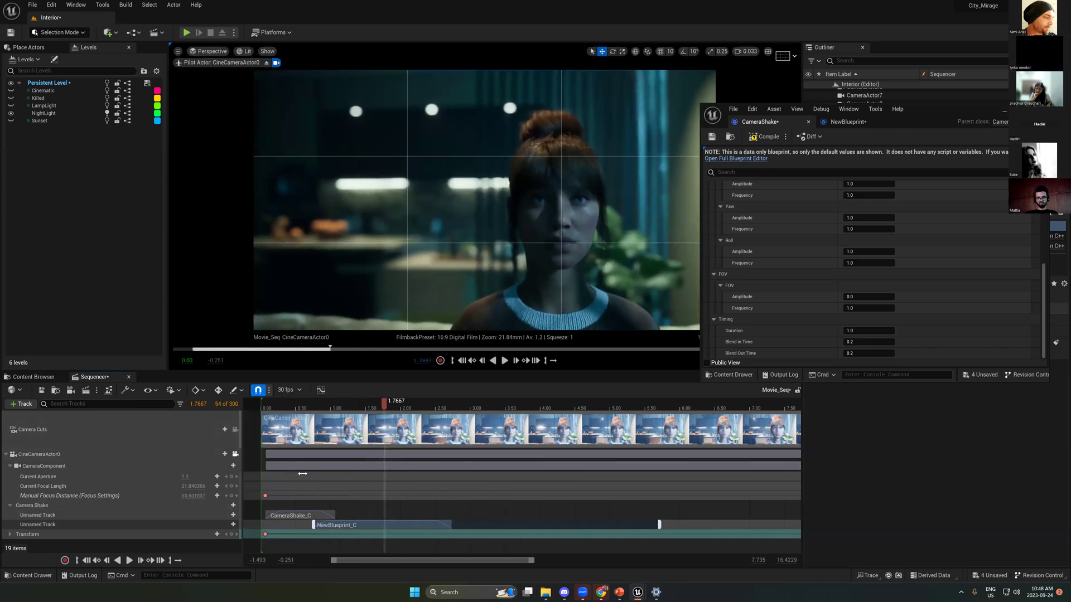
left_click(291, 403)
key("Right")
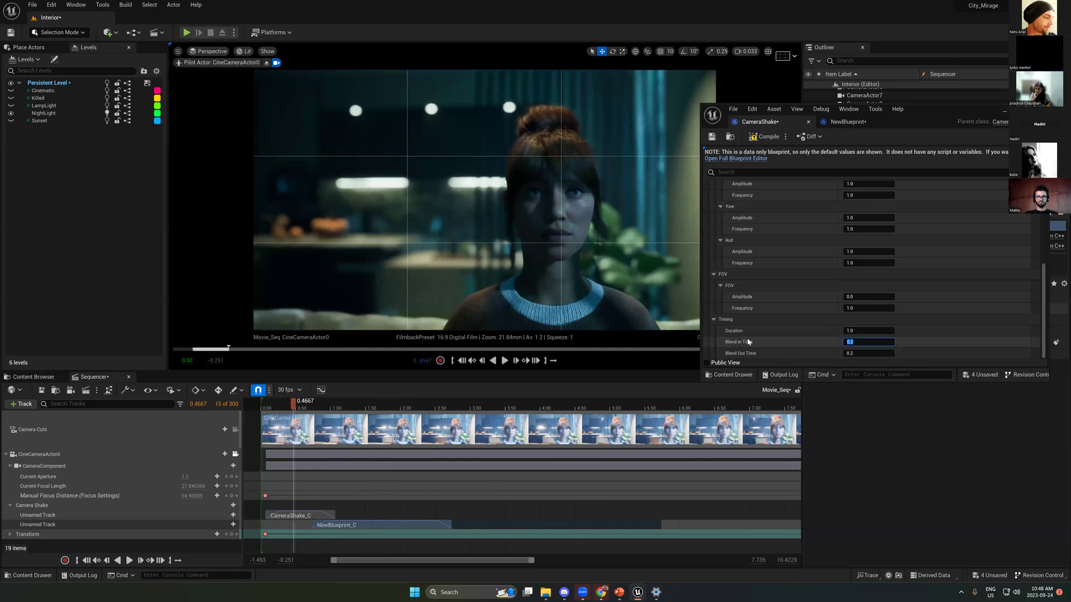
Step: Set the CameraShake blueprint's Blend Out Time to 0.5 and the NewBlueprint shake's Blend In Time to 0.5
left_click(848, 355)
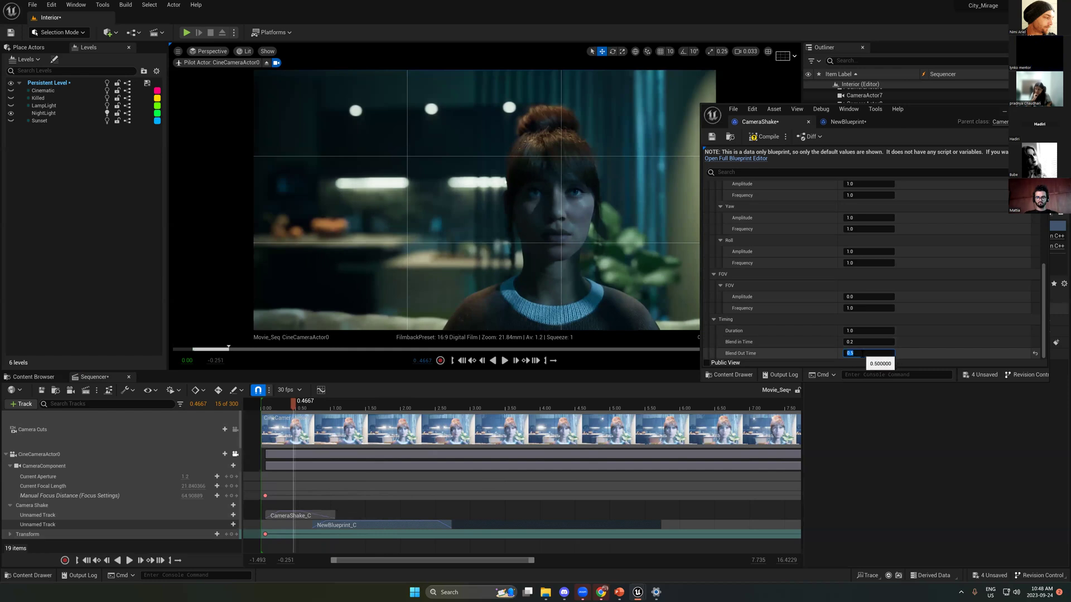
key("Return")
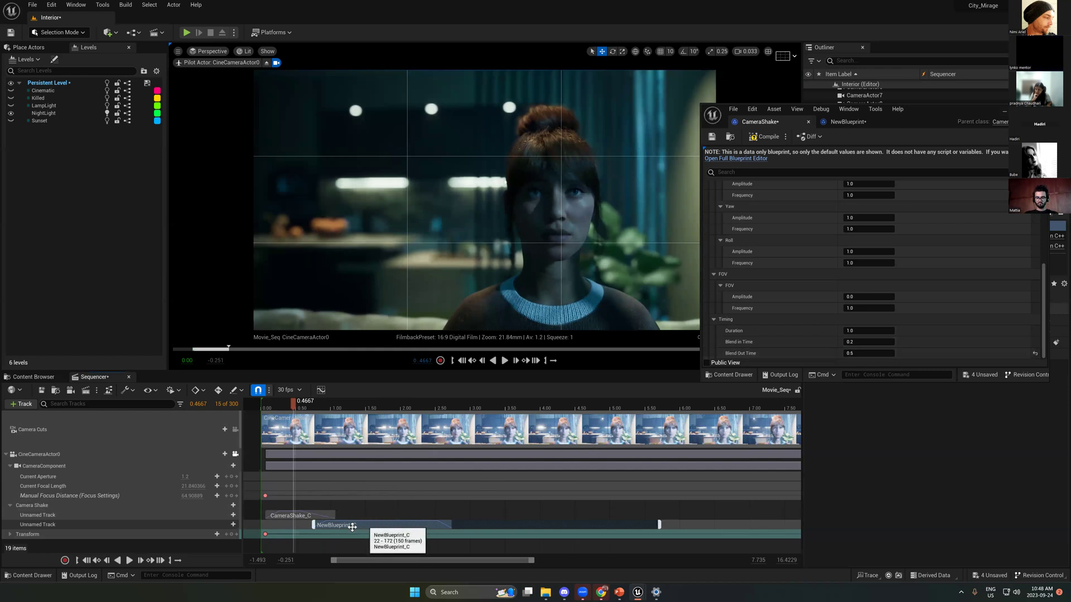
left_click(843, 122)
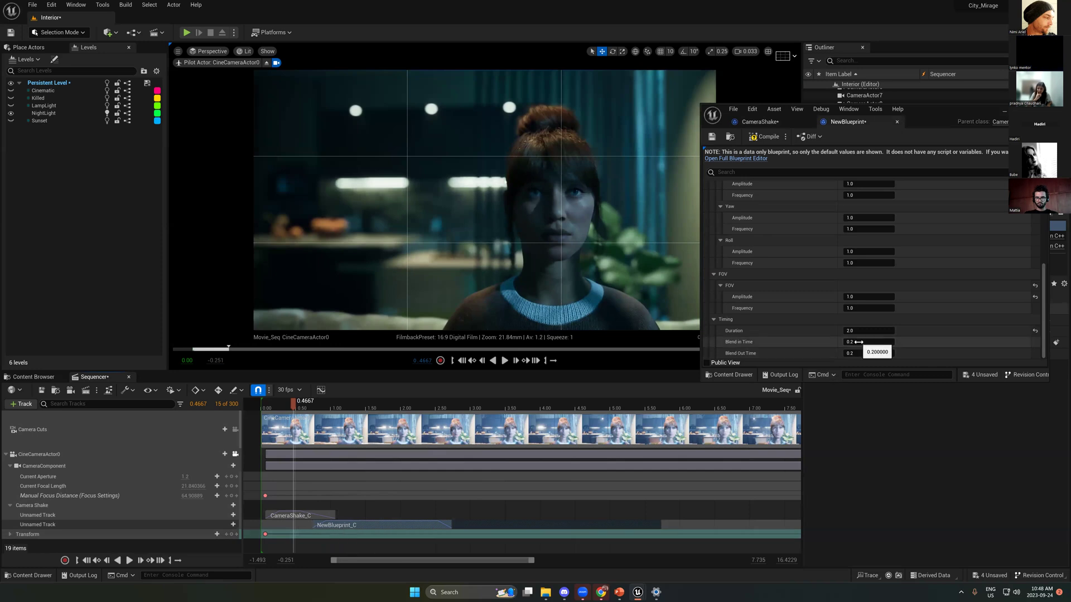
key("Return")
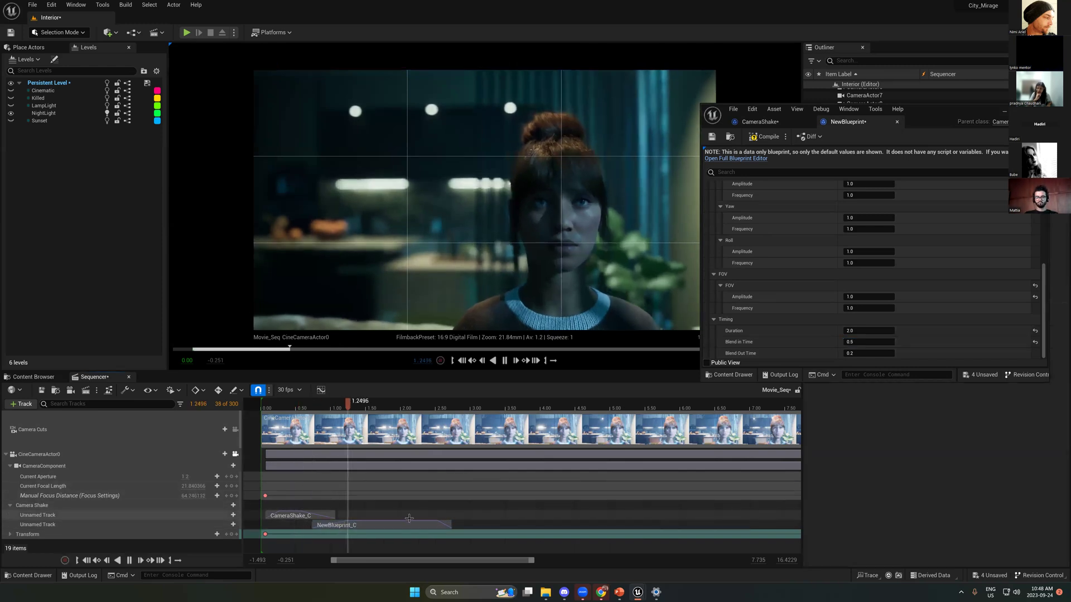
Step: Replay the shot from near its start to check the blended handover between the two camera shakes
left_click(276, 407)
left_click_drag(276, 407, 258, 406)
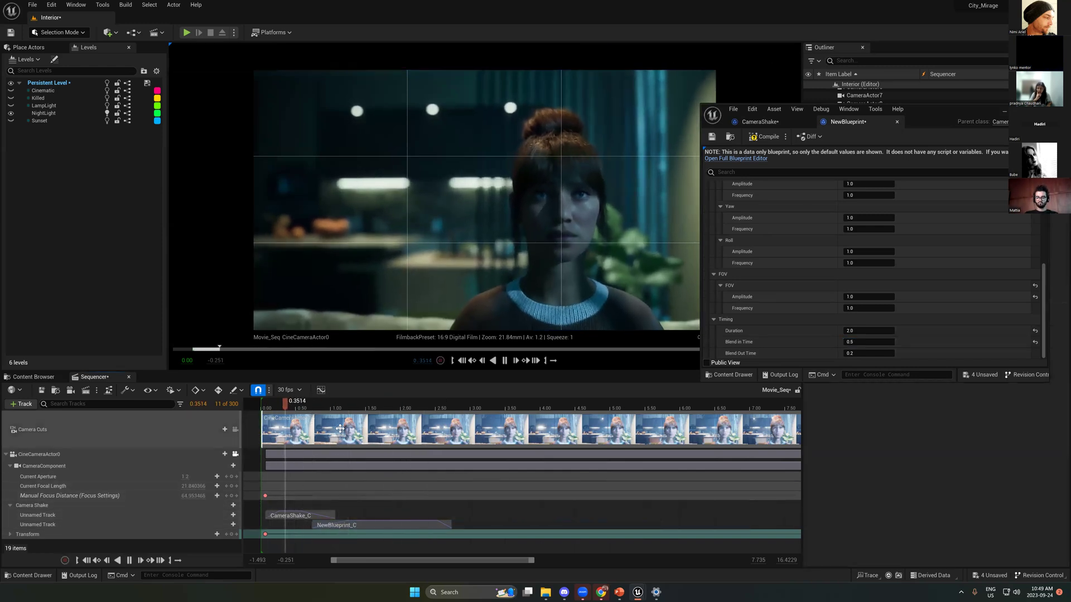
key("space")
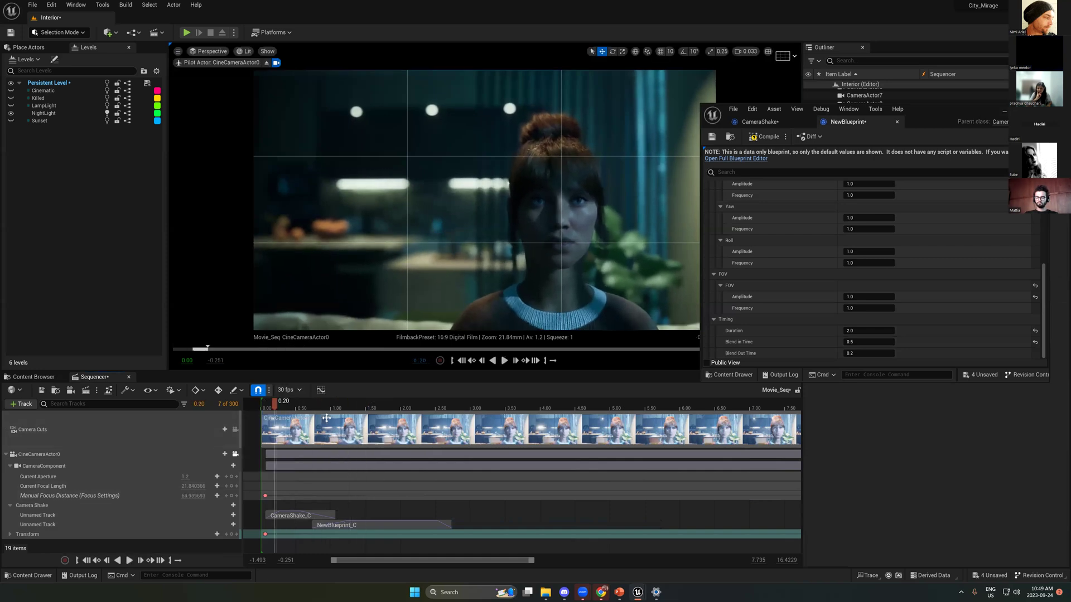
key("space")
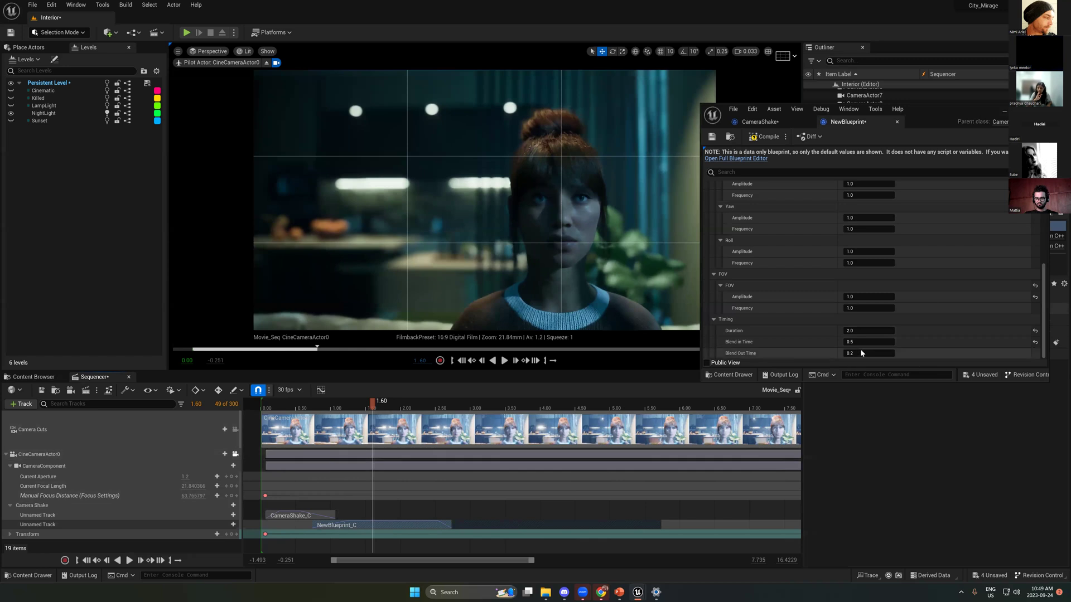
Step: Set the NewBlueprint shake's Blend Out Time to 0.6 and play the rest of the shot
key("Return")
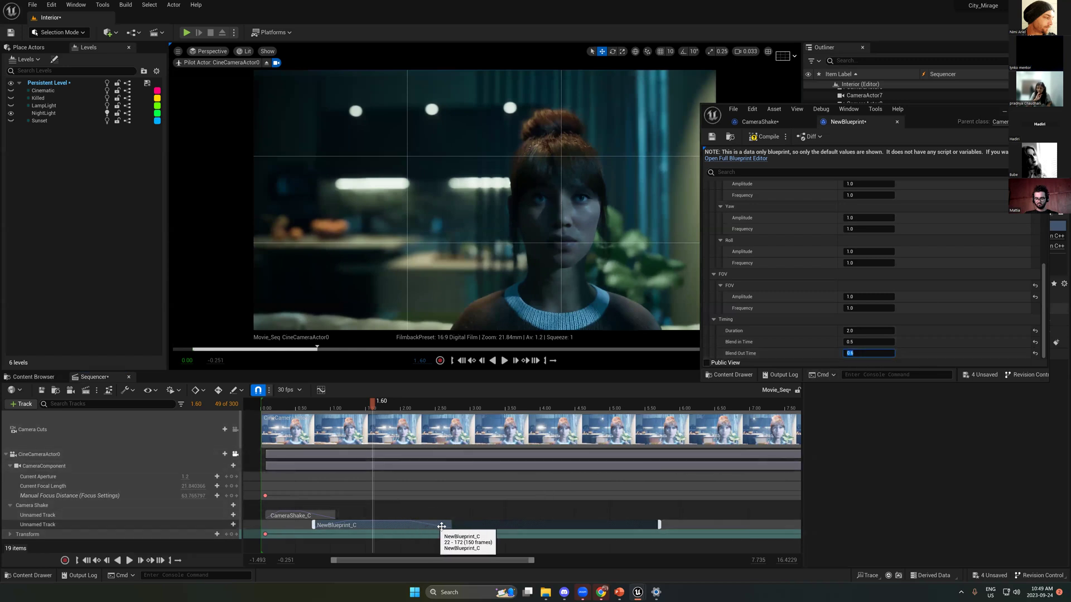
left_click(512, 512)
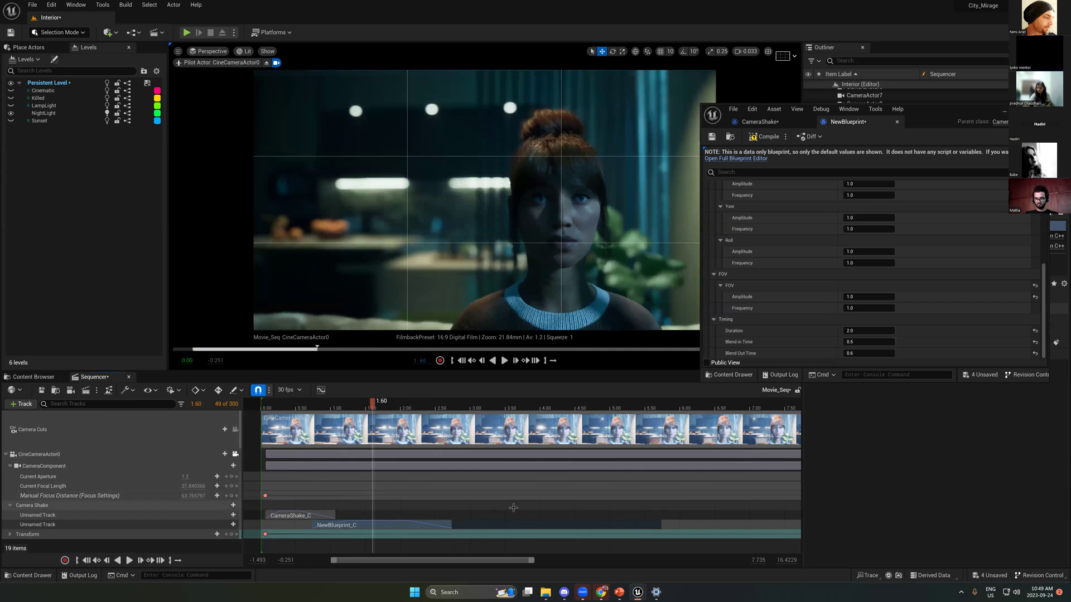
key("space")
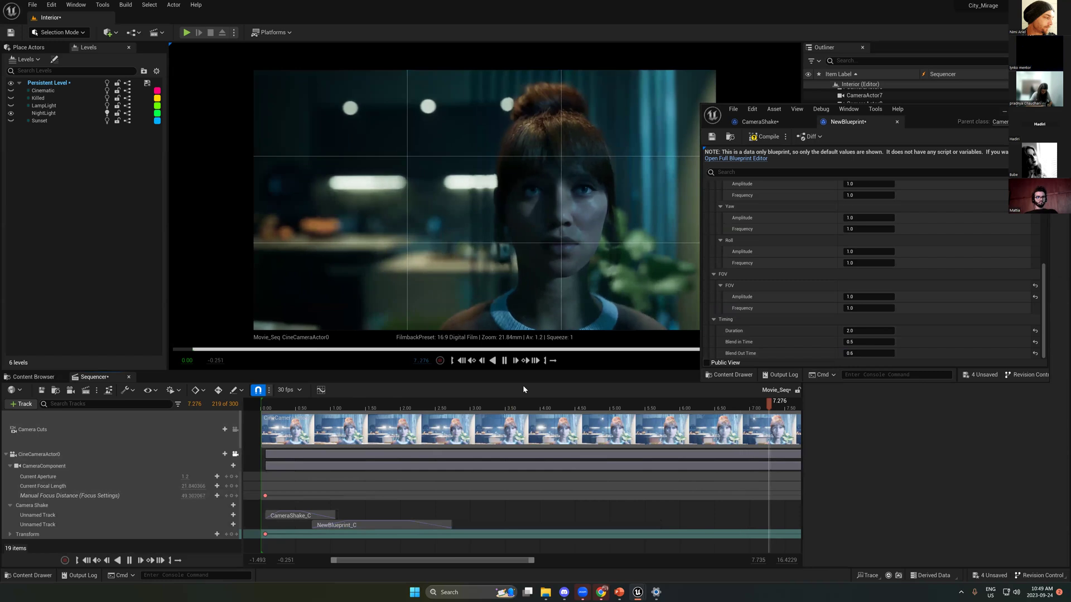
key("space")
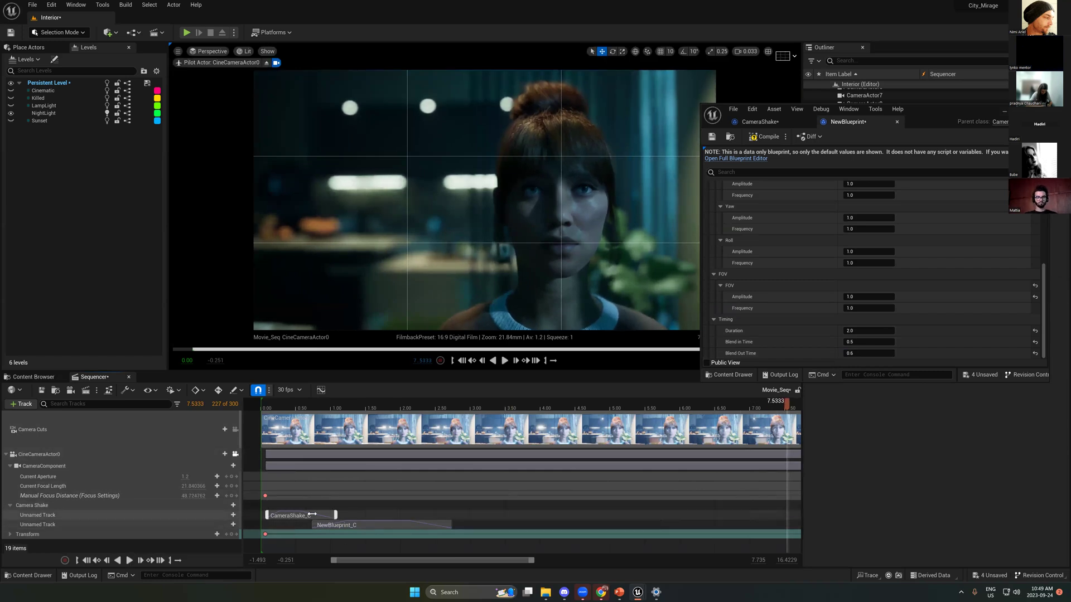
Step: Switch to Chrome and close the Microsoft sign-in tab
key("alt+Tab")
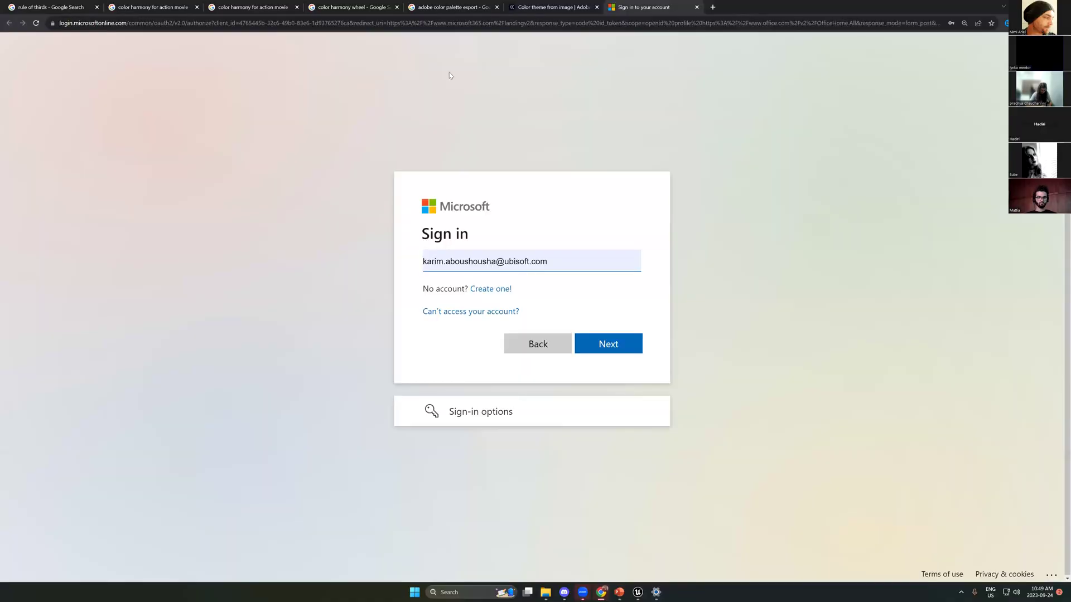
middle_click(658, 3)
left_click(451, 23)
type("u")
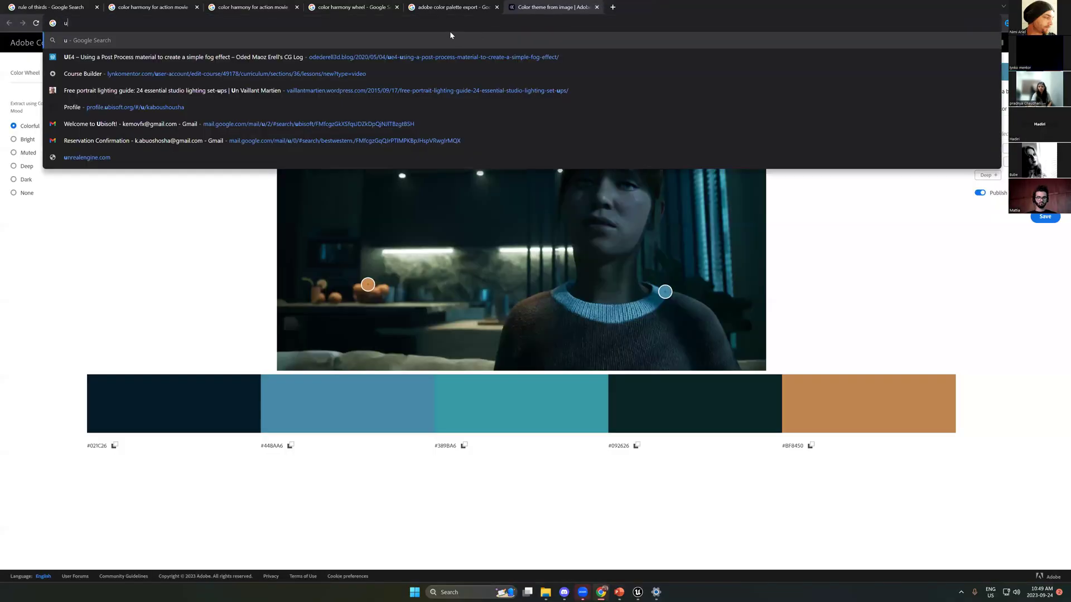
Step: Load artstation.com in the "adobe color palette export" search tab and close the "color harmony wheel" search tab
left_click(450, 7)
left_click(354, 24)
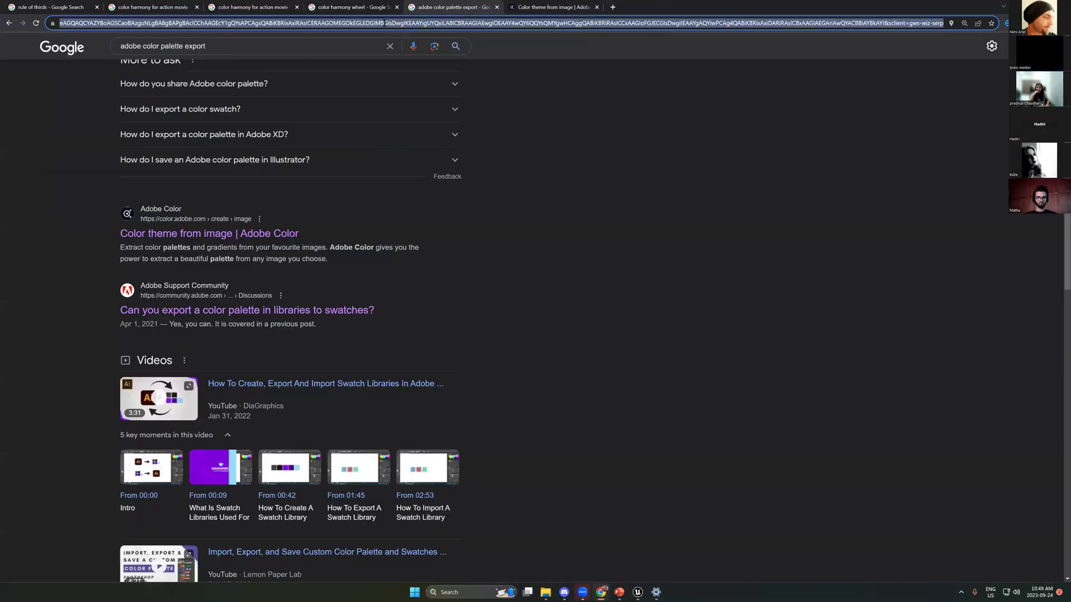
type("y")
key("BackSpace")
type("a")
key("Return")
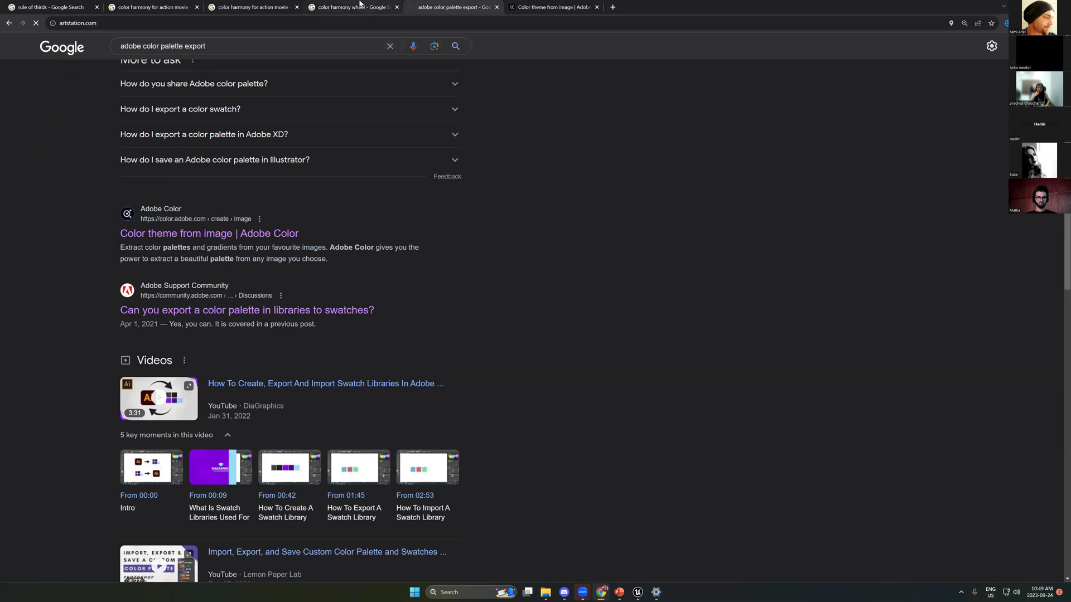
left_click(357, 7)
middle_click(356, 4)
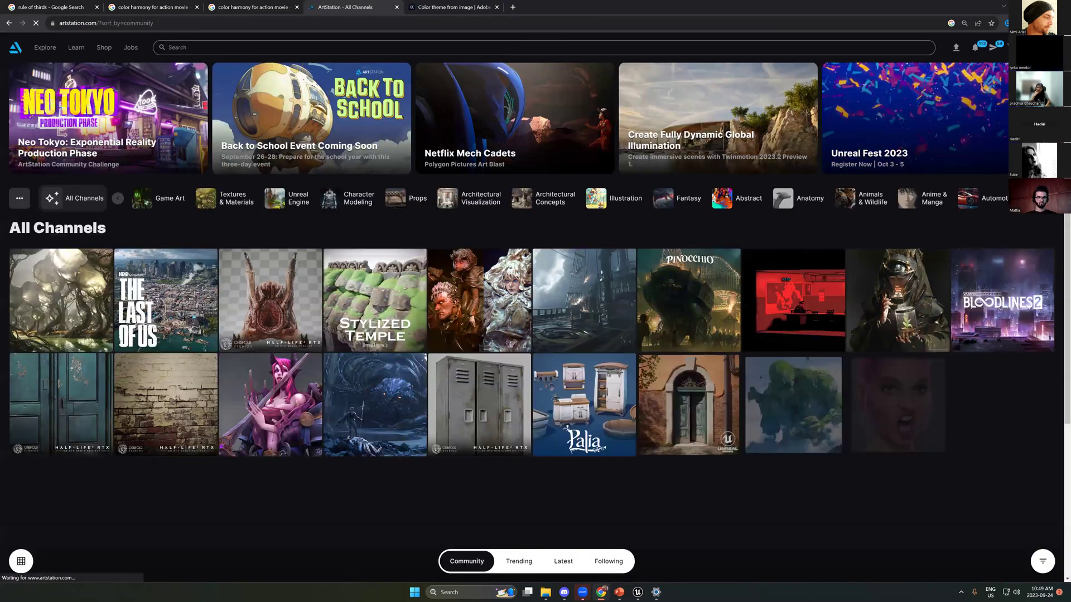
Step: Open the signed-in artist's ArtStation profile and browse its Unreal Engine album
left_click(1007, 47)
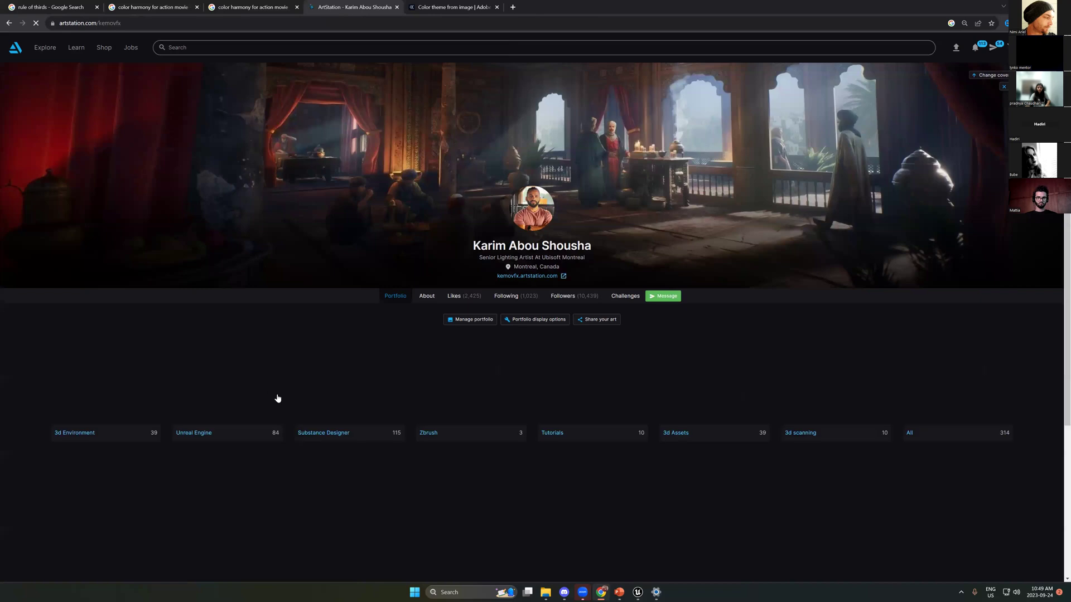
left_click(203, 382)
scroll(127, 427, "down", 2)
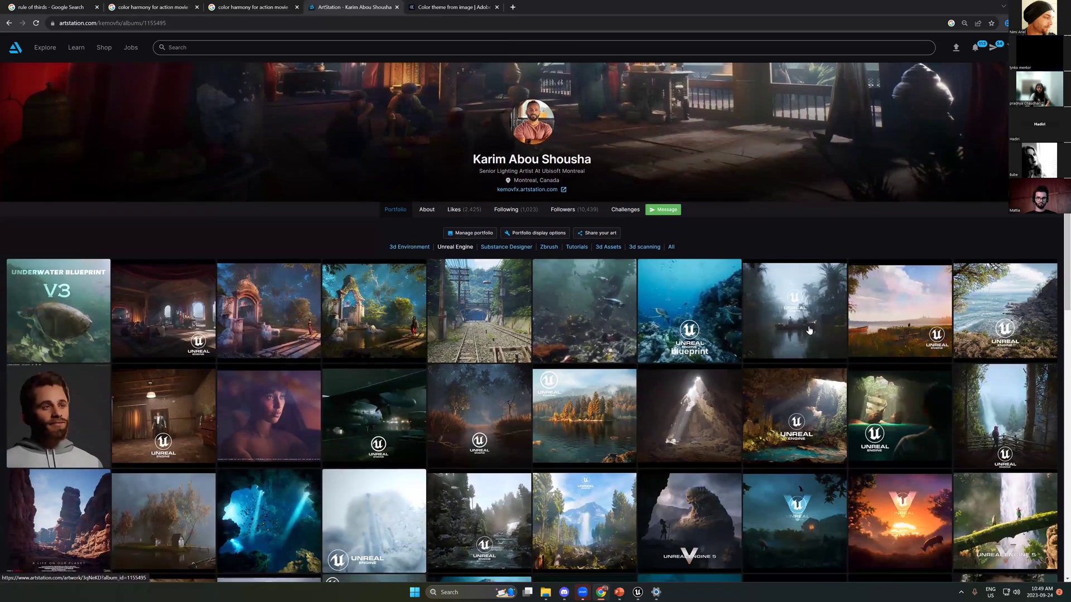
scroll(778, 378, "down", 2)
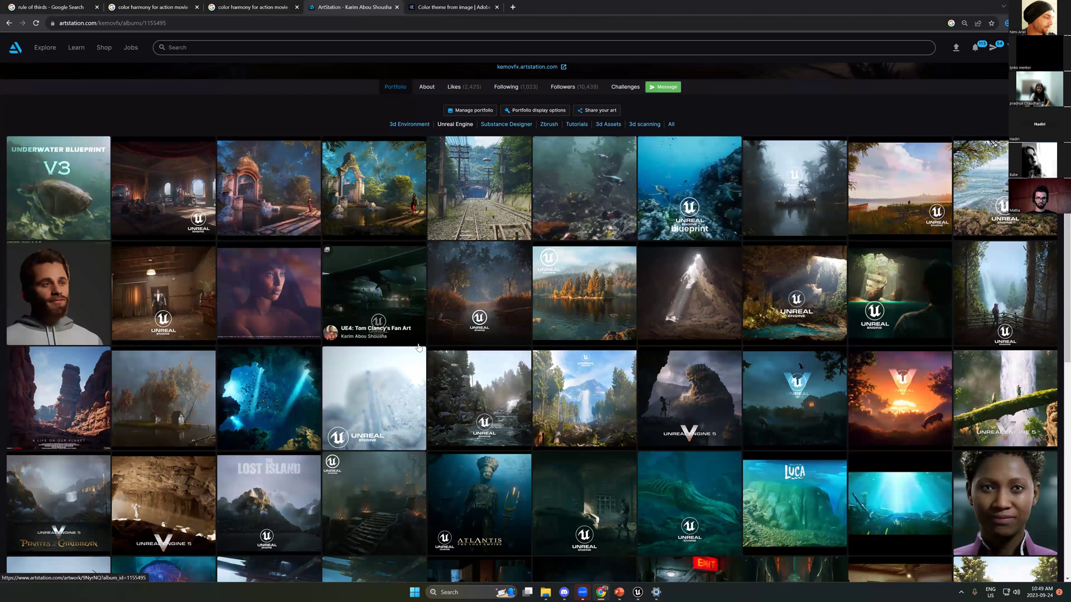
Step: Open the "UE5.2 : Railway" artwork, play its first video and go down to the railway night video
left_click(441, 197)
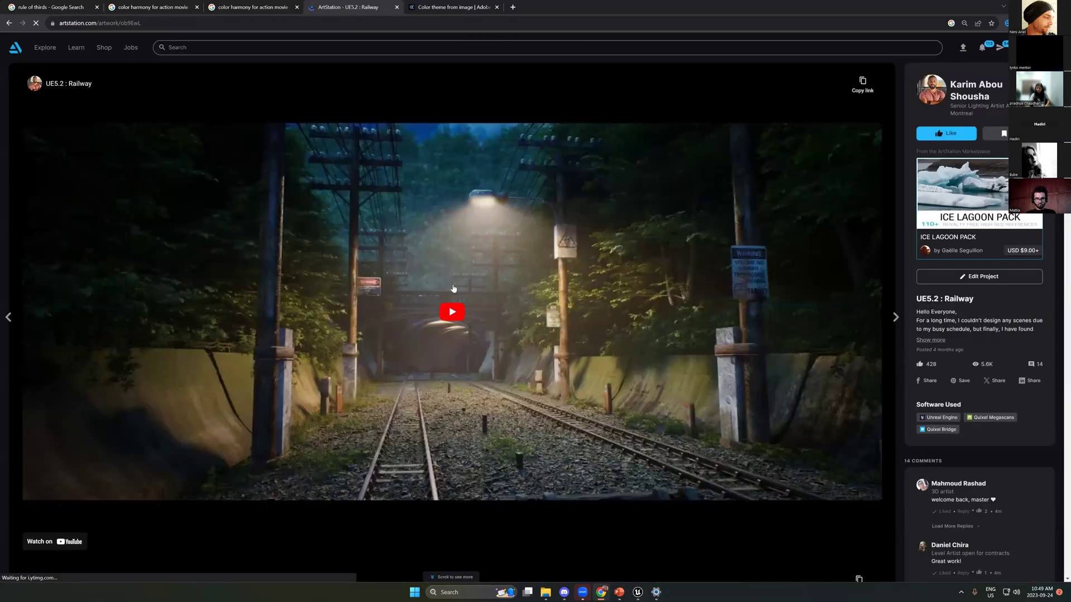
left_click(447, 287)
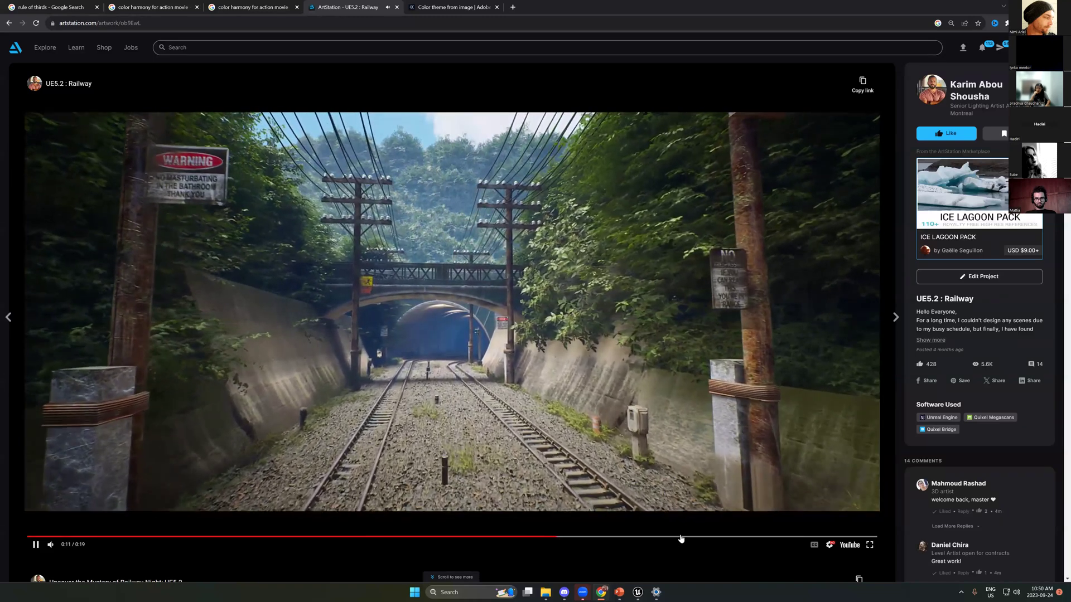
scroll(417, 318, "down", 8)
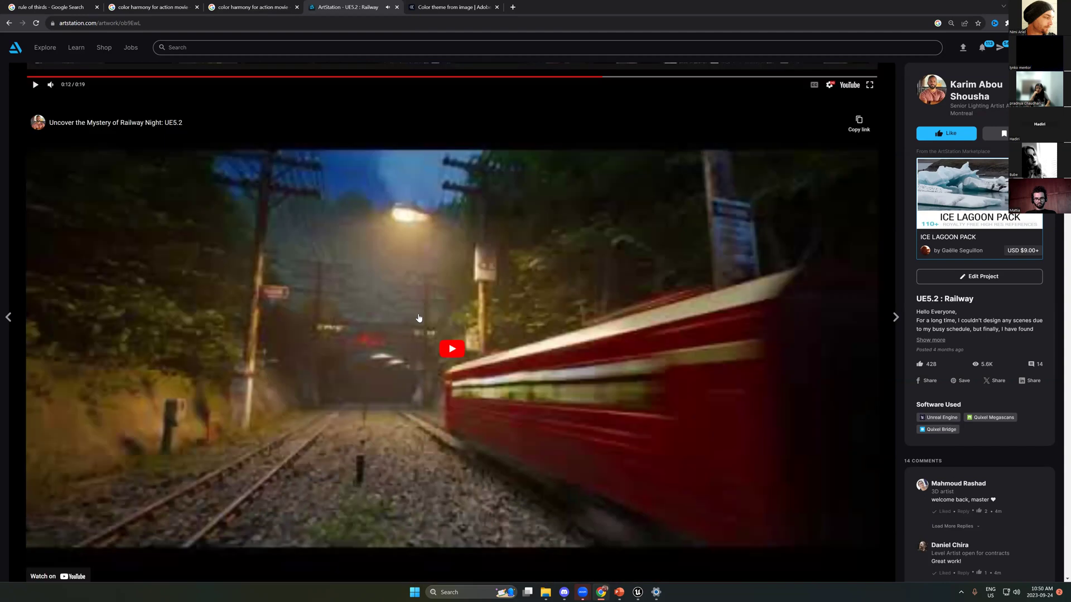
Step: Play the "Uncover the Mystery of Railway Night: UE5.2" video and lower its volume
left_click(372, 350)
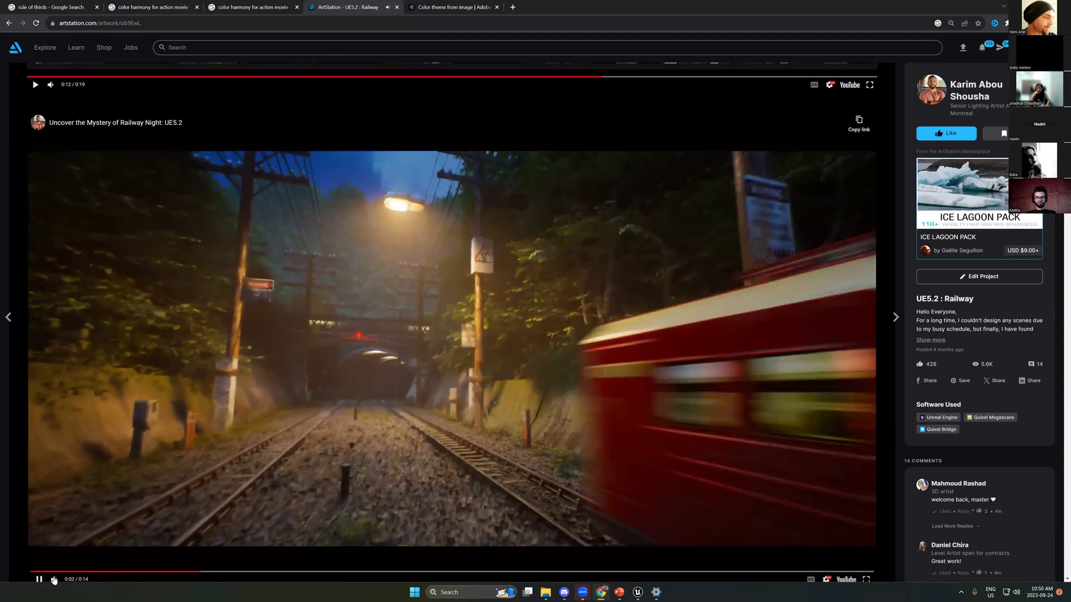
scroll(65, 563, "down", 2)
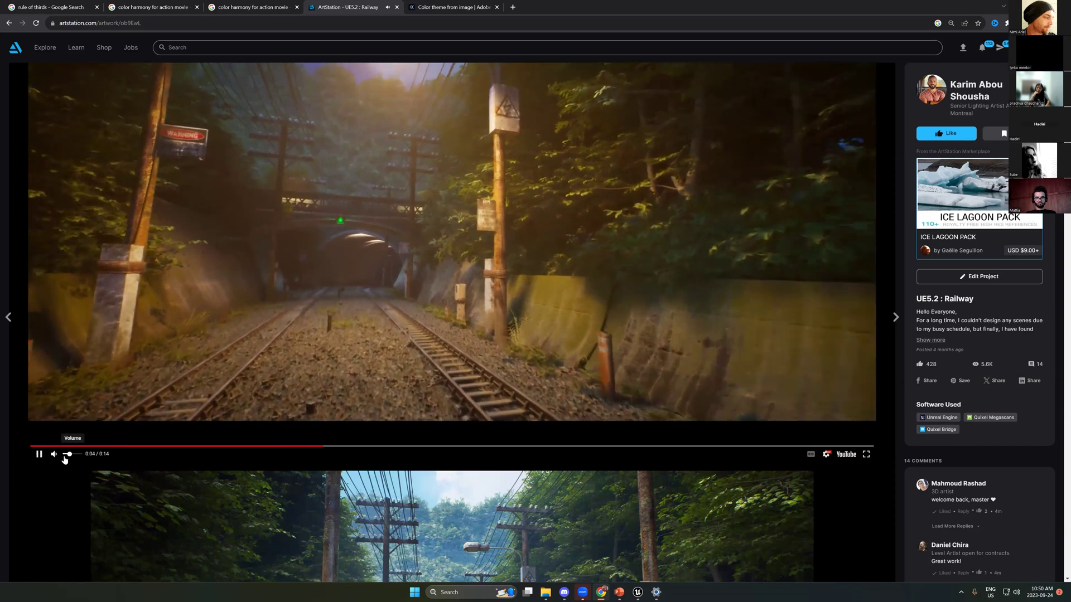
left_click(65, 455)
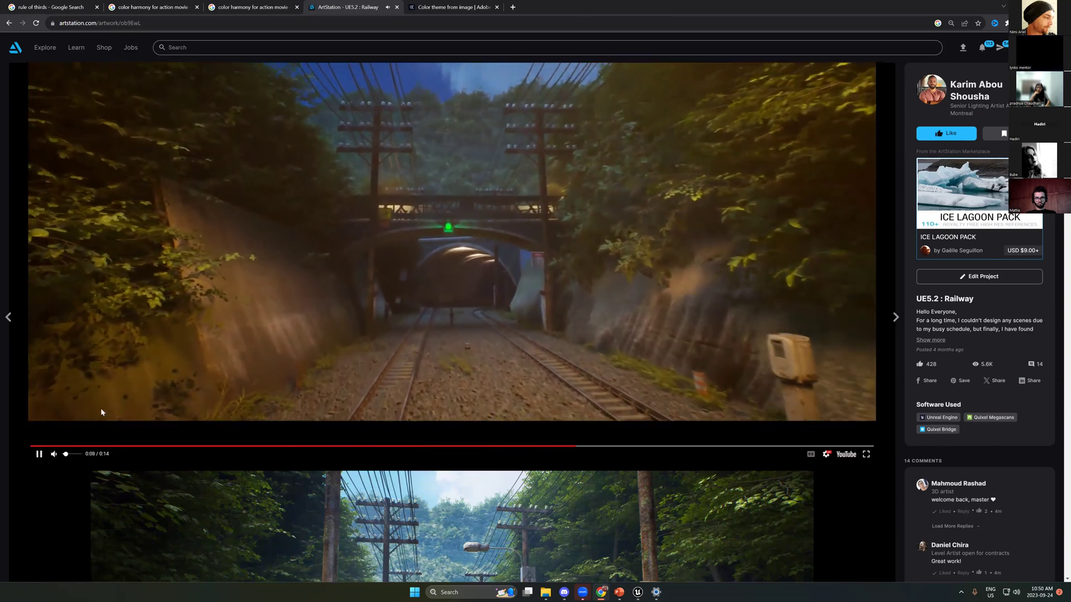
Step: Resume the daytime railway video at the start of the "UE5.2 : Railway" artwork
scroll(249, 233, "down", 5)
scroll(249, 233, "up", 6)
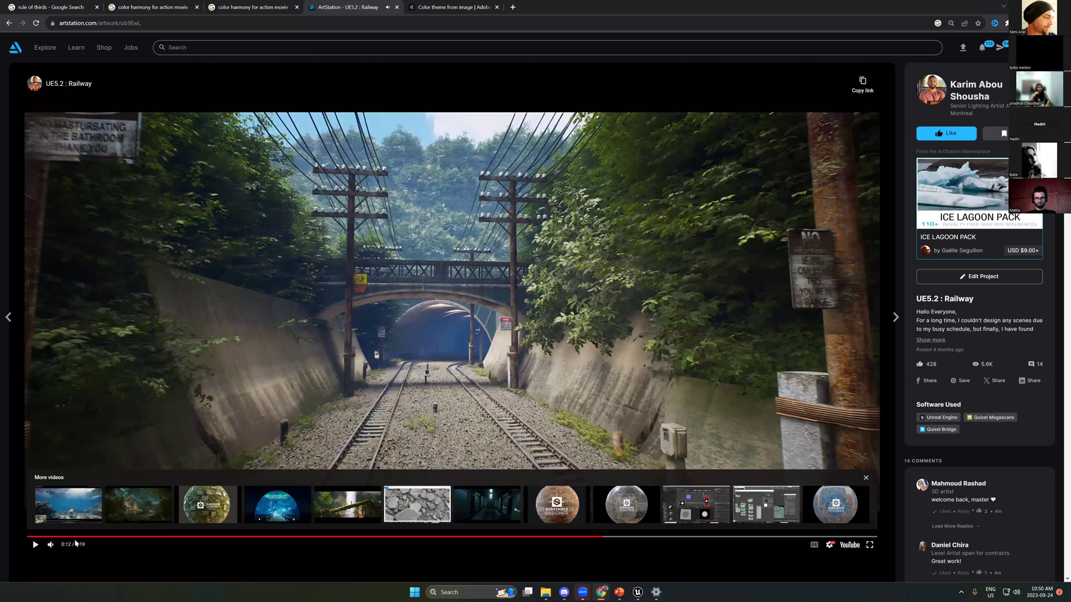
left_click(36, 545)
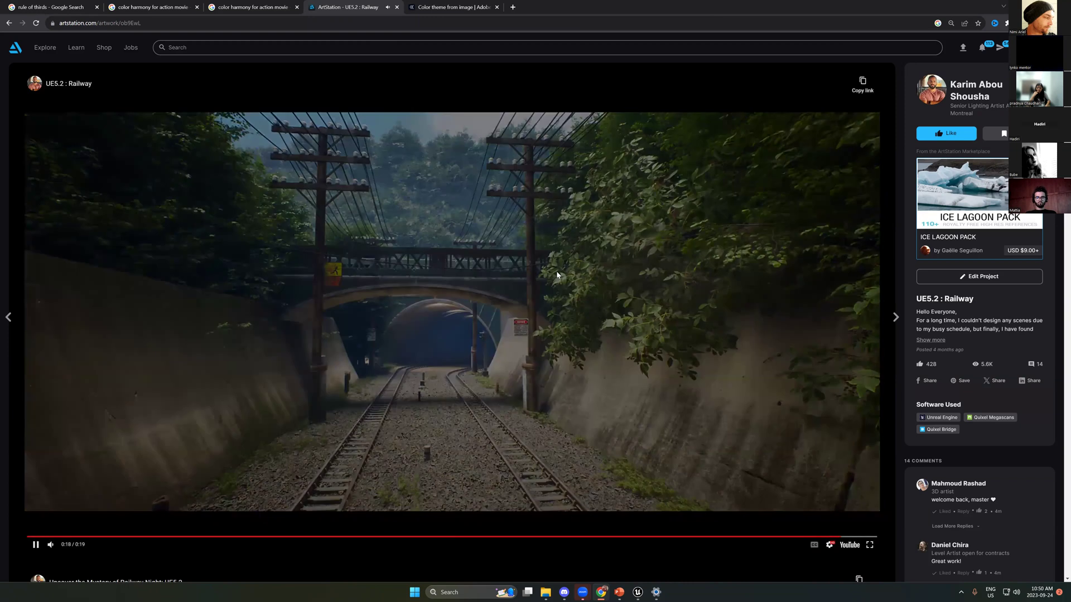
Step: Replay the "Uncover the Mystery of Railway Night: UE5.2" video from its start to study the camera shake as the train passes
scroll(548, 290, "down", 4)
scroll(547, 294, "down", 6)
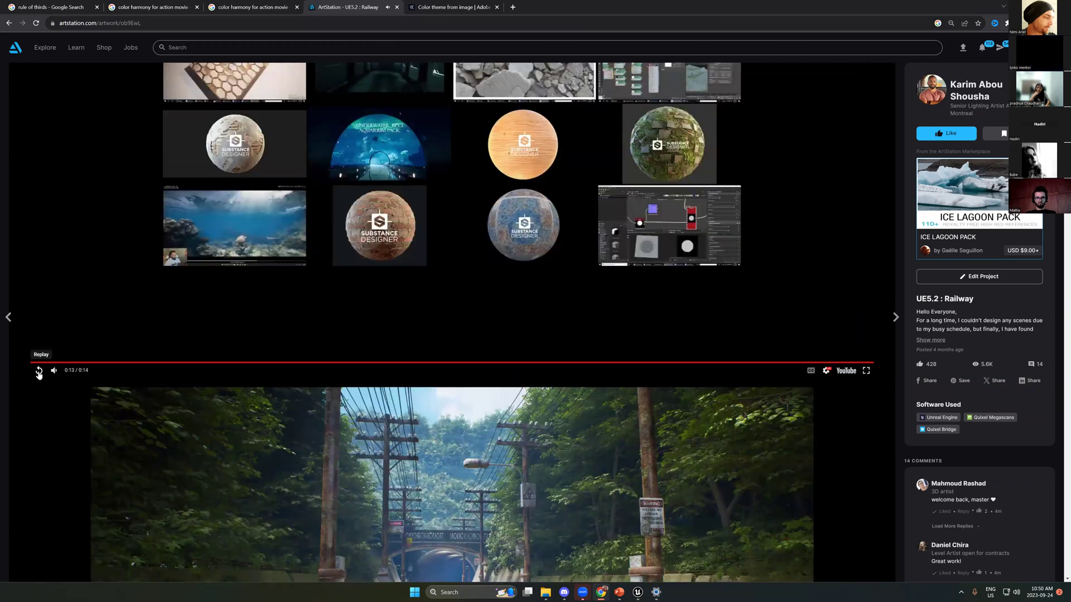
left_click(39, 371)
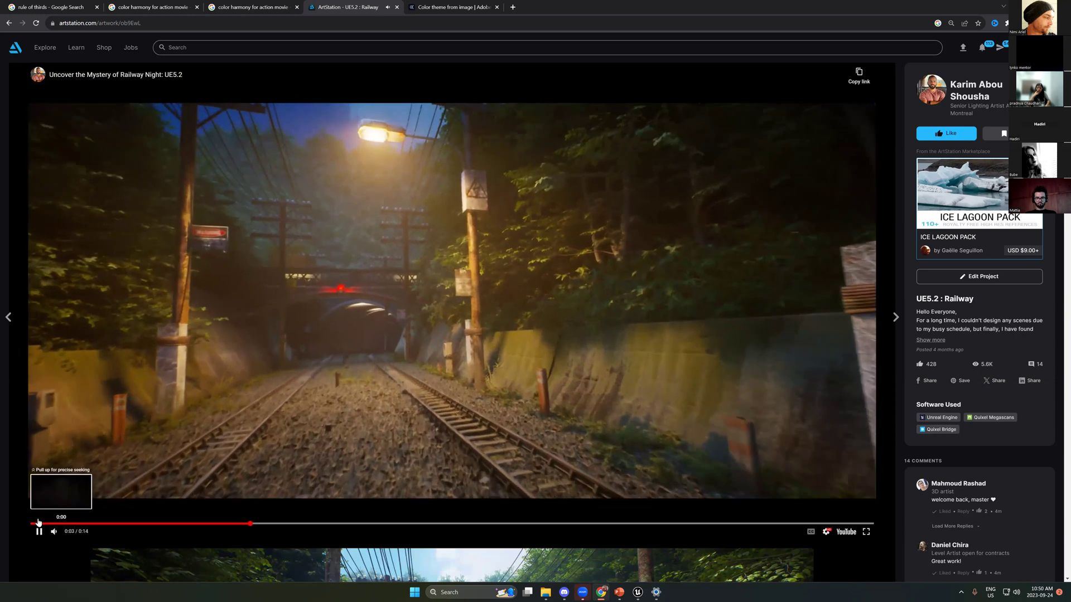
left_click(38, 523)
left_click(286, 240)
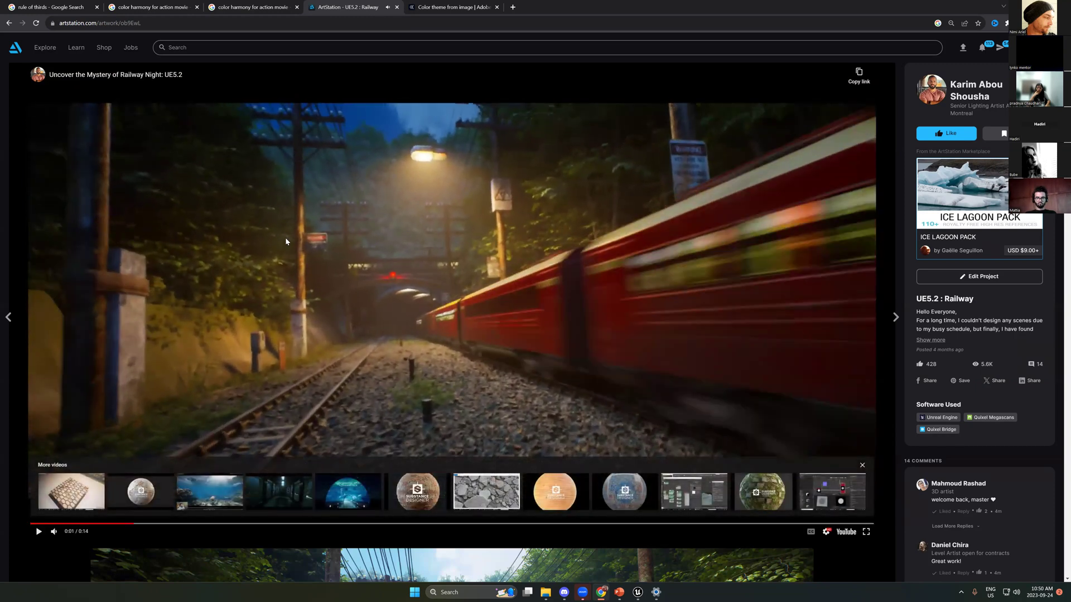
left_click(285, 241)
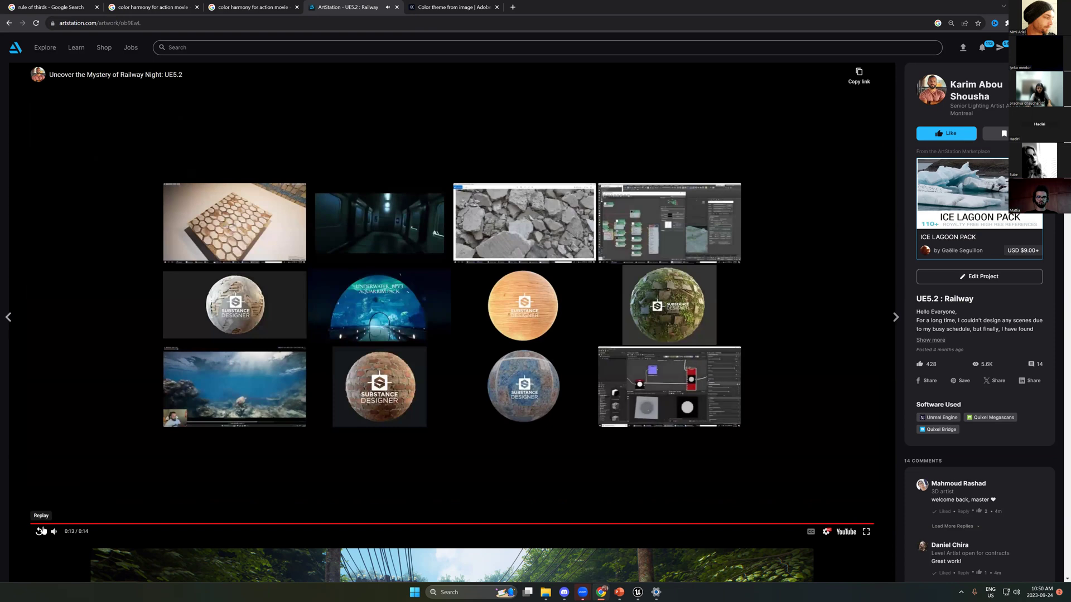
left_click(38, 533)
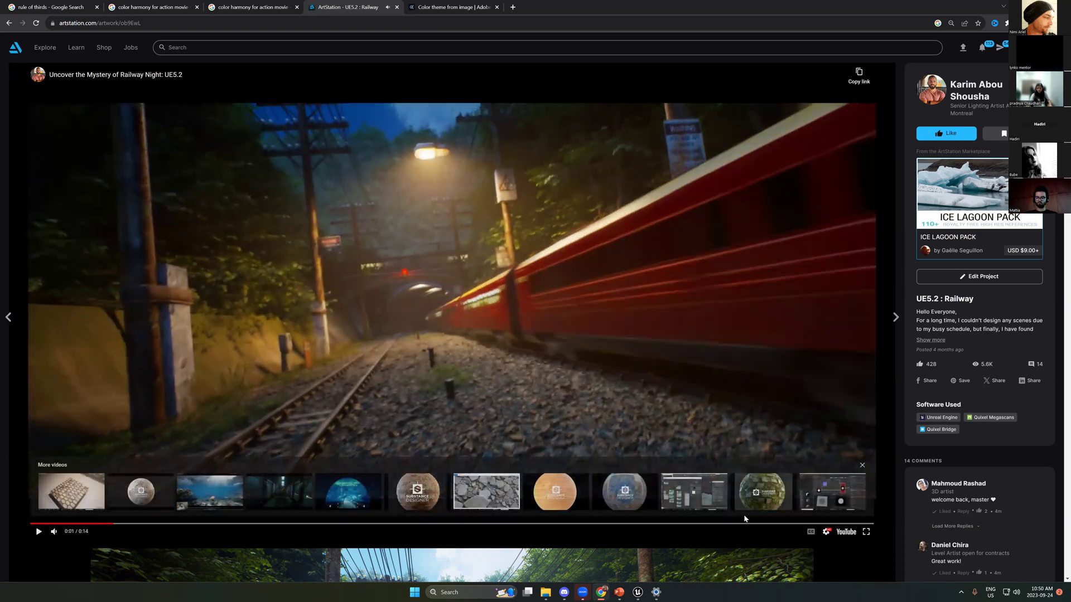
Step: Open the suggested "UE5: Underwater_BPV3 new Demo" video on YouTube, mute it and skip the advertisement
left_click(257, 490)
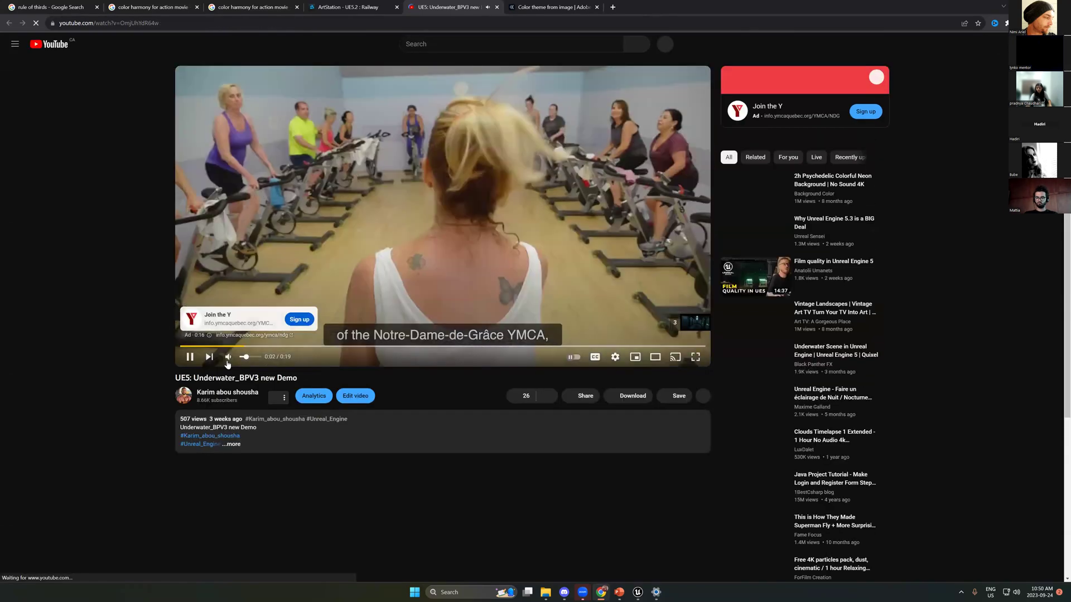
left_click(229, 357)
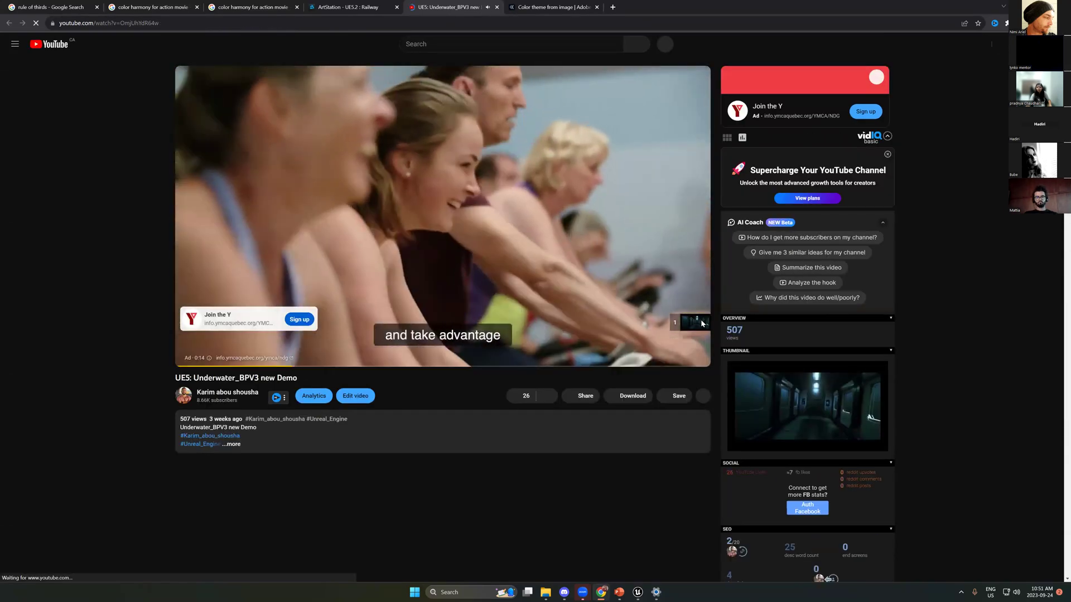
left_click(687, 323)
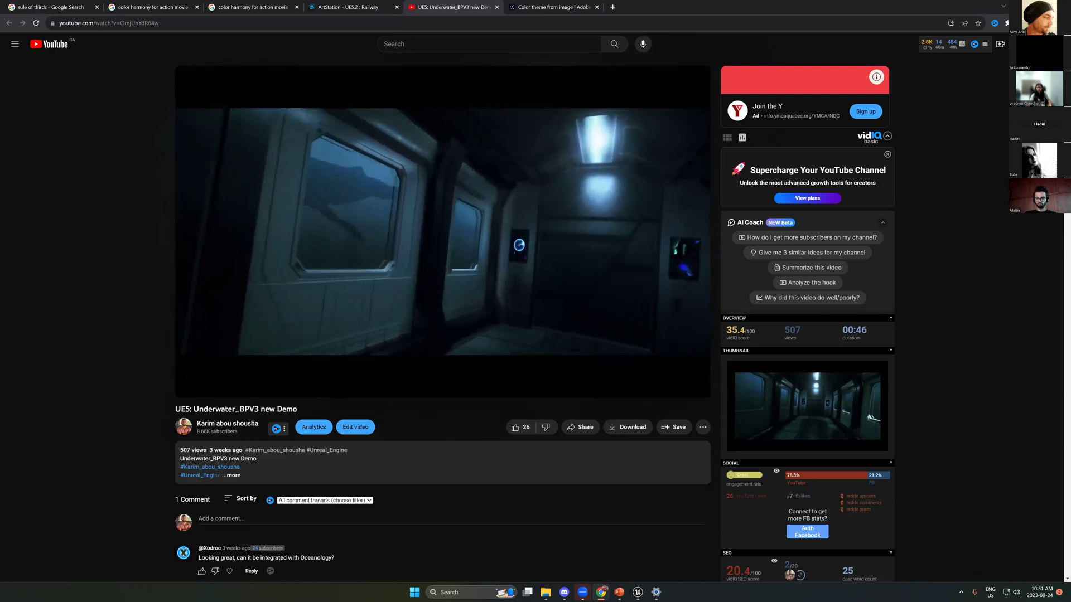
left_click(510, 241)
Step: Switch to Unreal Editor, save the NewBlueprint camera shake and play the sequence with both shakes
key("alt+Tab")
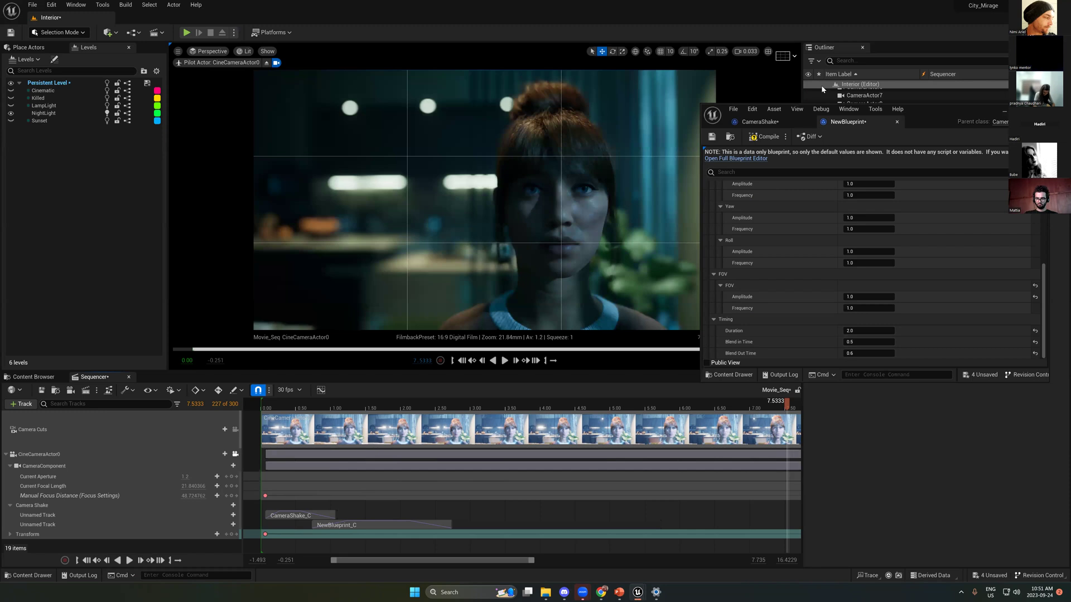
left_click(712, 137)
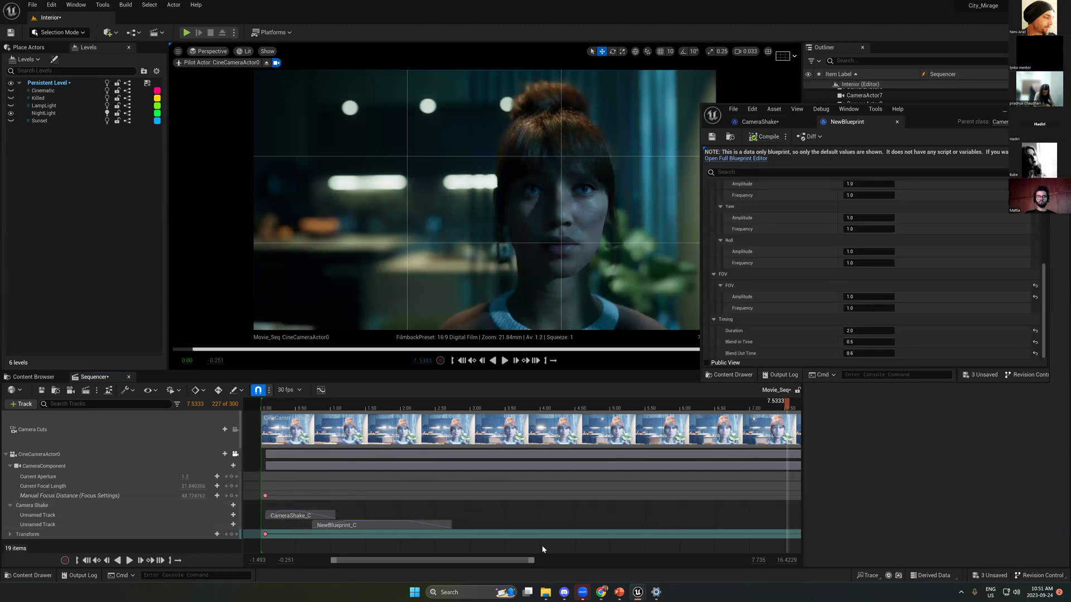
mouse_move(600, 592)
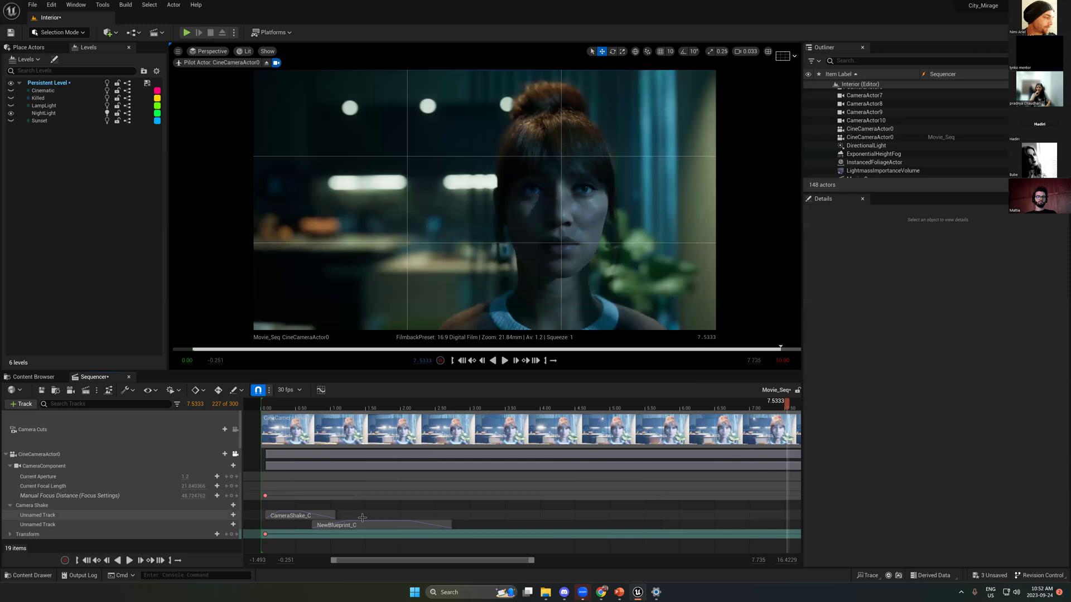
key("space")
scroll(282, 413, "down", 3)
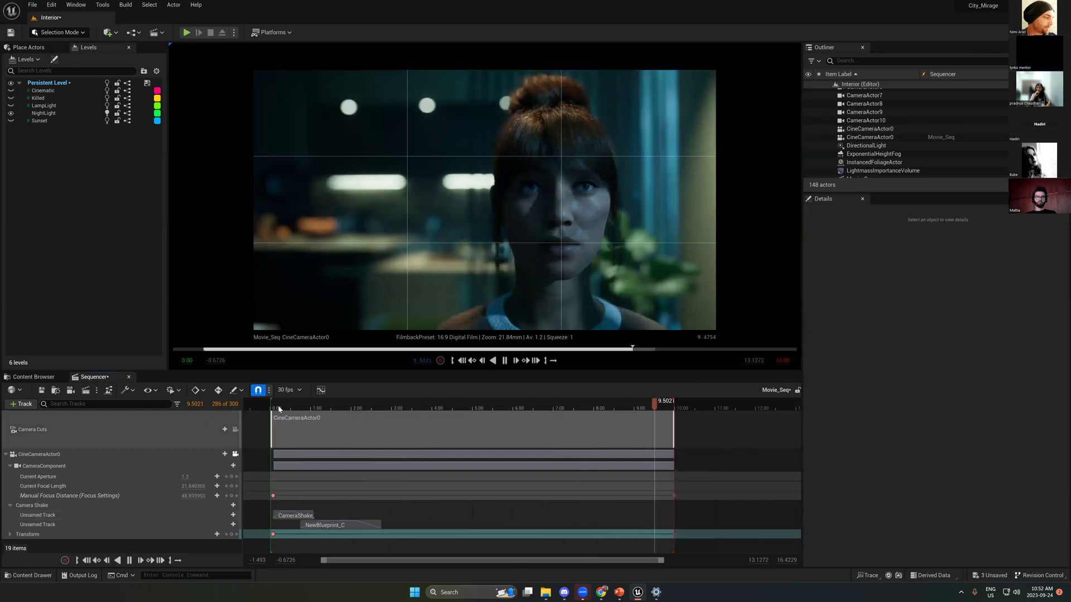
Step: Remove both camera shake sections from CineCameraActor0's Camera Shake track and play the sequence without them
left_click(317, 525)
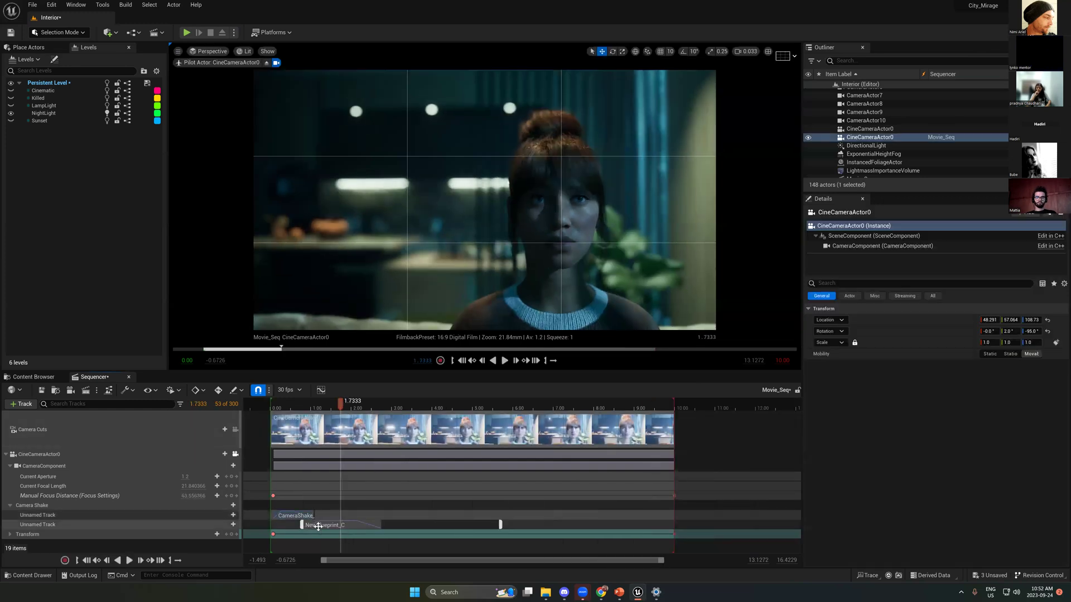
key("ctrl+z")
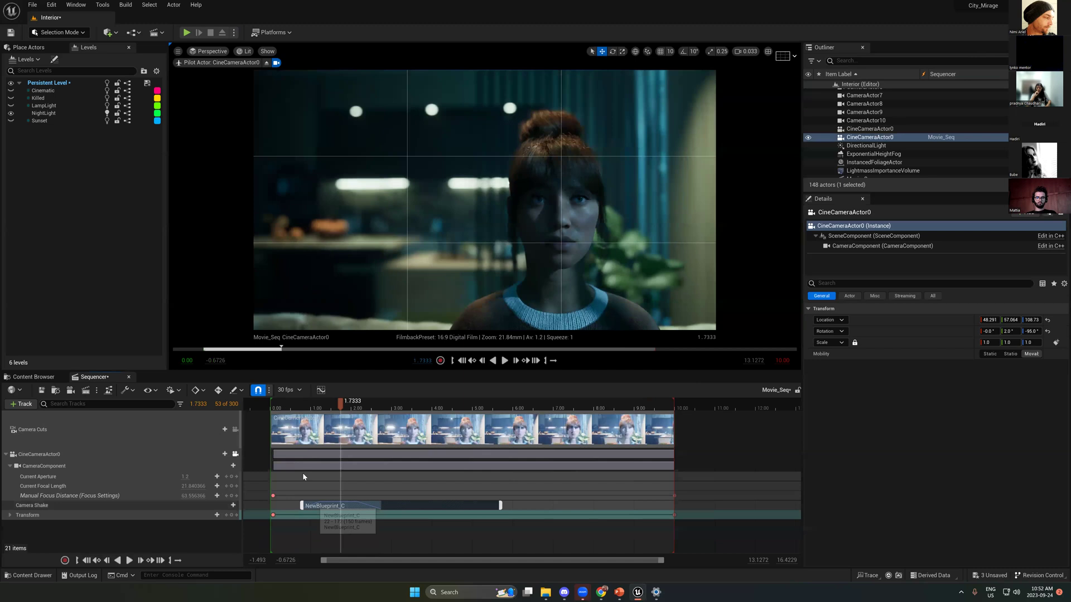
key("ctrl+z")
key("space")
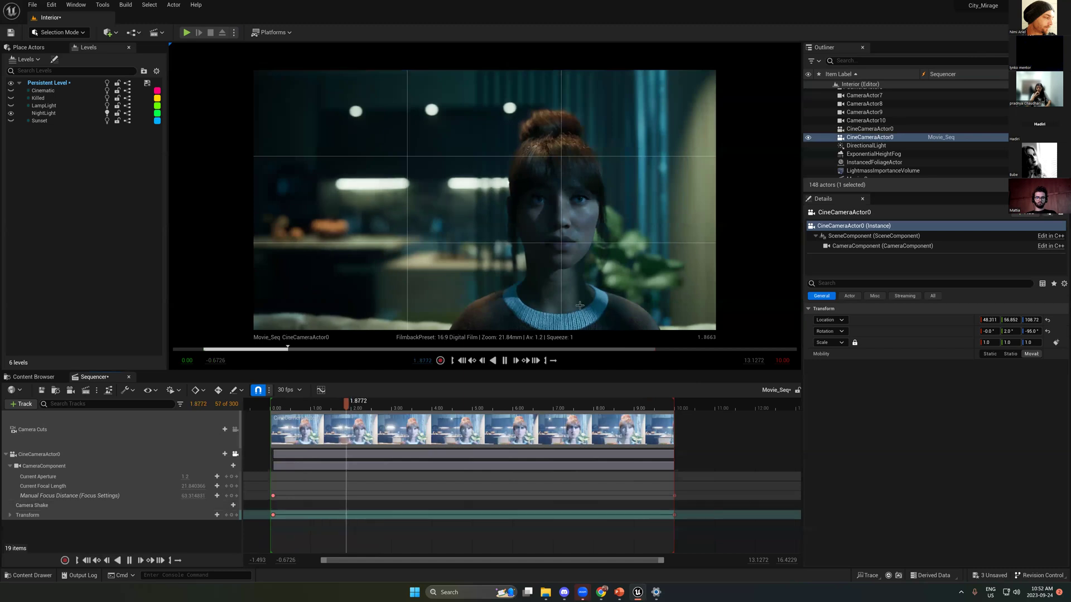
key("space")
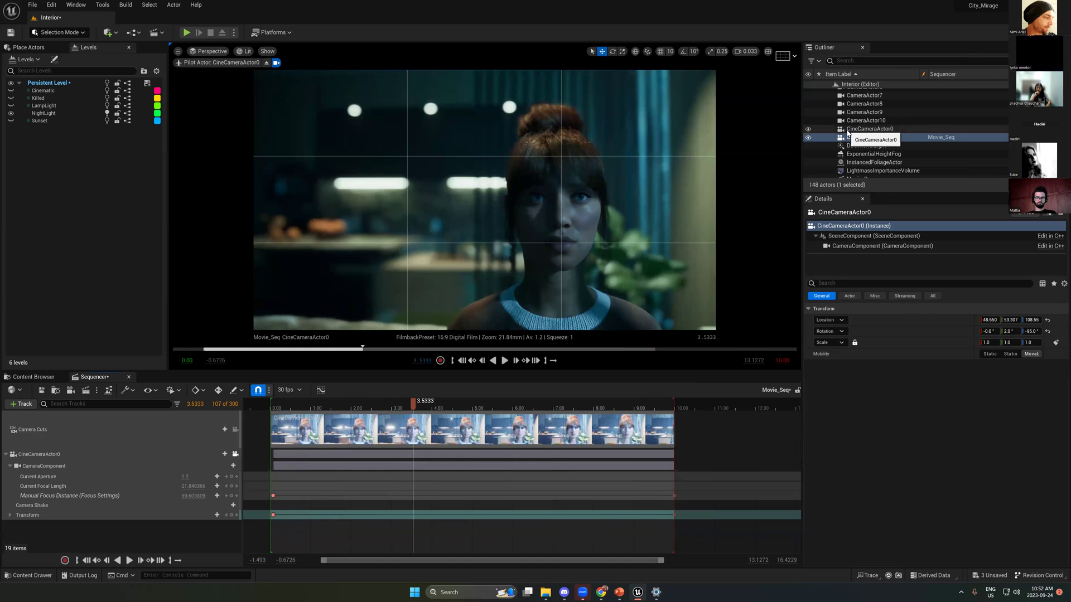
Step: Filter the scene's actors by "ligh" and toggle SpotLight4's visibility off and on to check its effect
left_click(851, 59)
type("li")
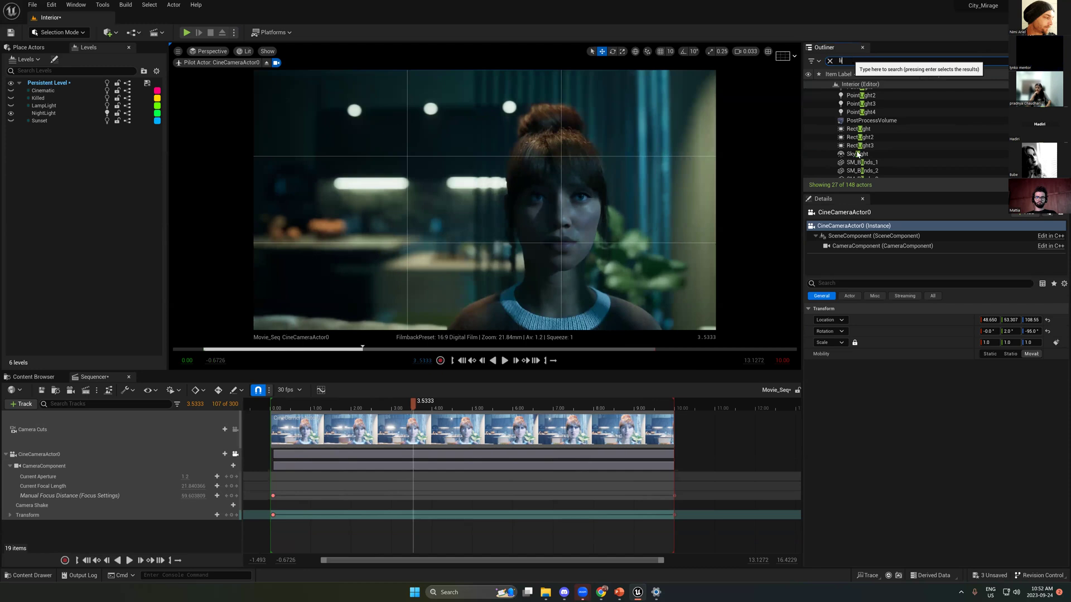
type("gh")
left_click(808, 174)
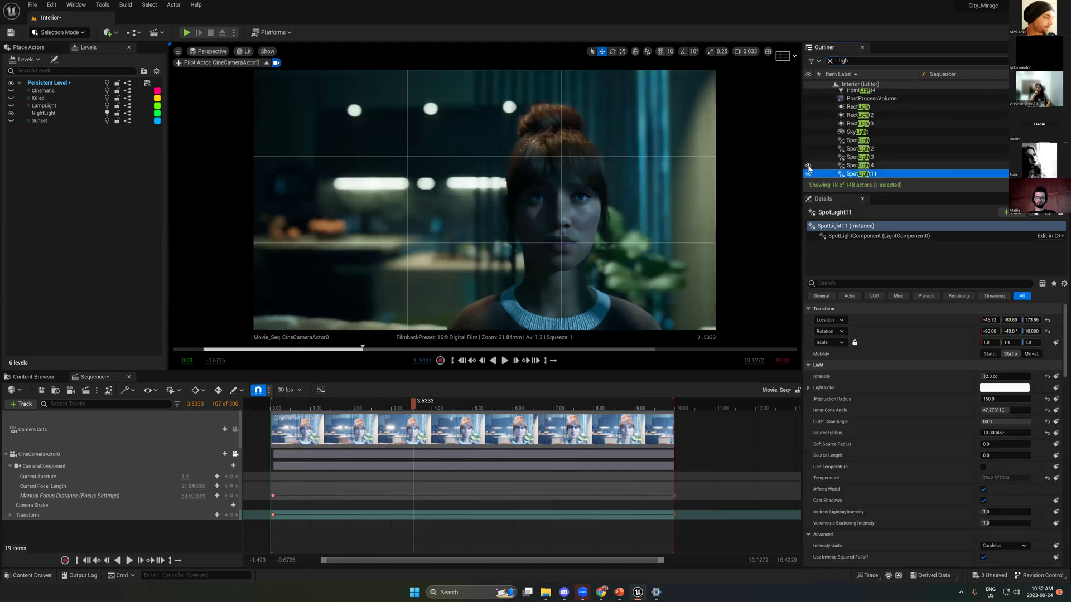
left_click(808, 165)
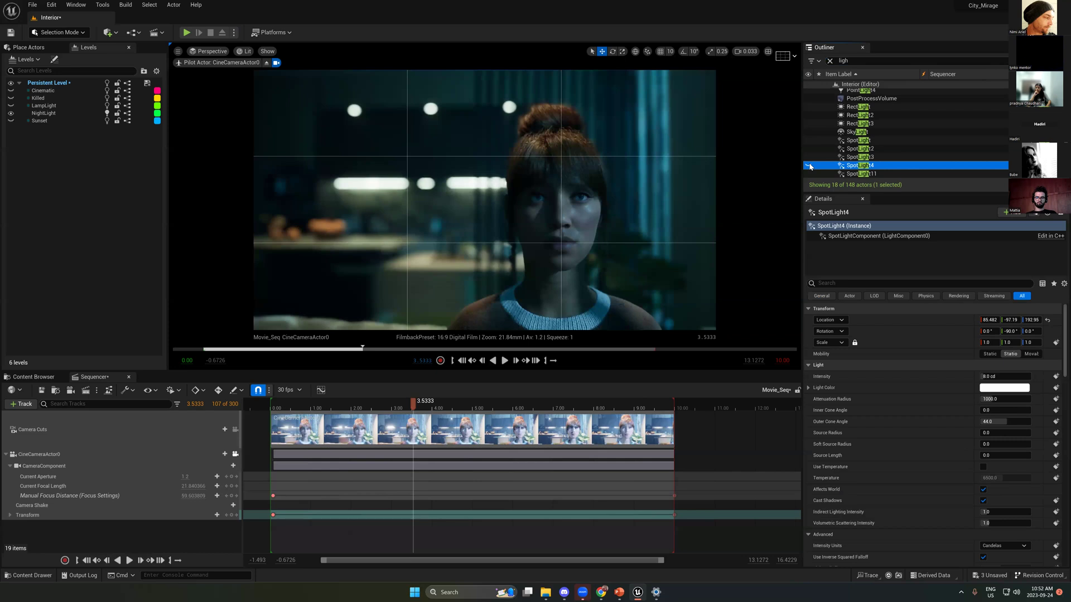
left_click(809, 166)
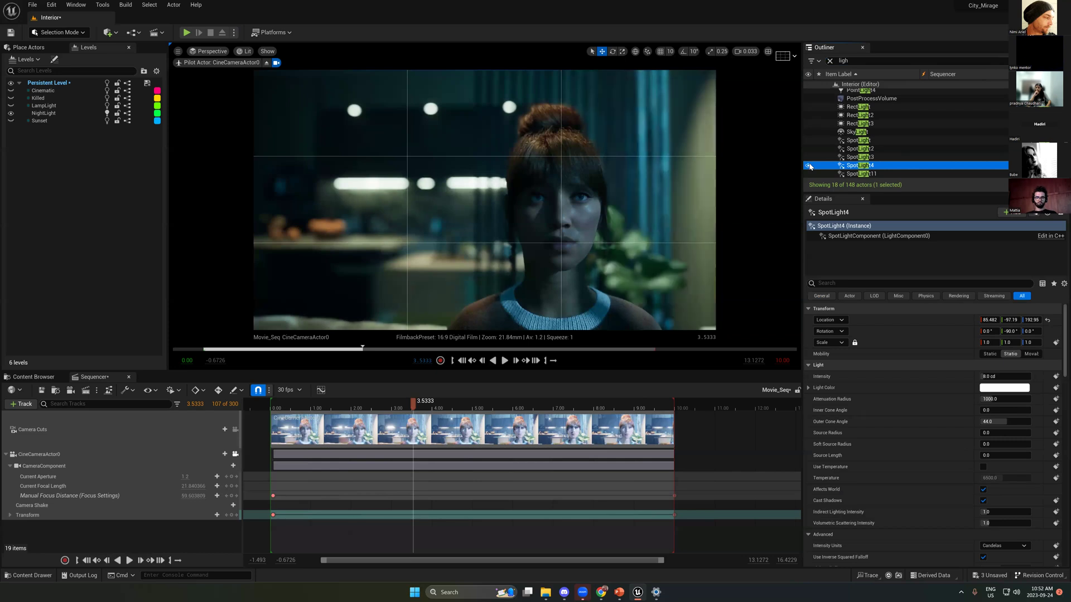
Step: Add SpotLight4 to the Movie_Seq sequence and give it a Transform track
left_click(6, 454)
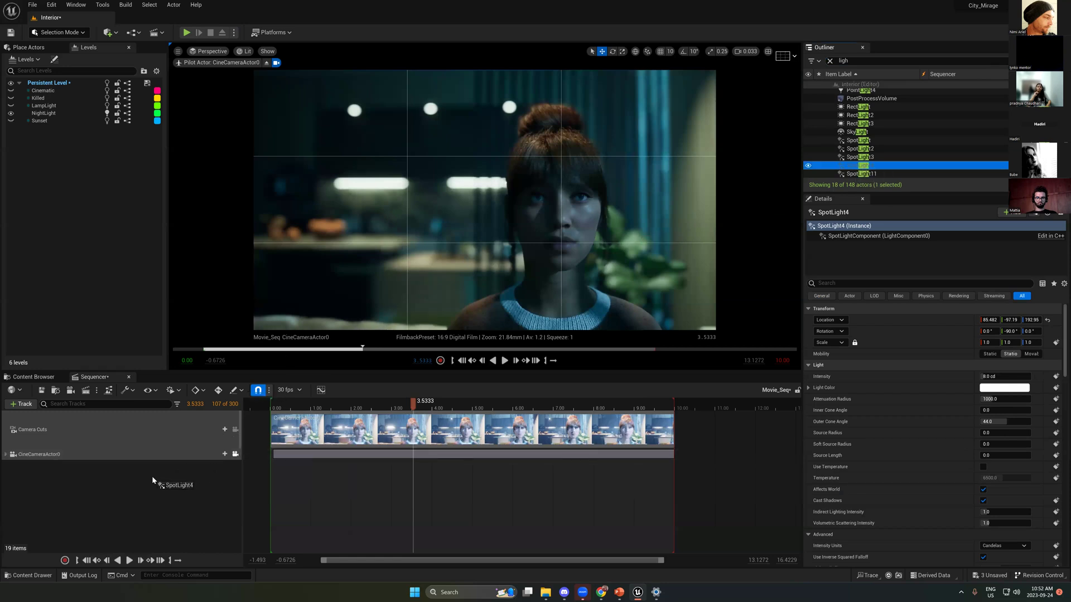
left_click_drag(15, 473, 15, 472)
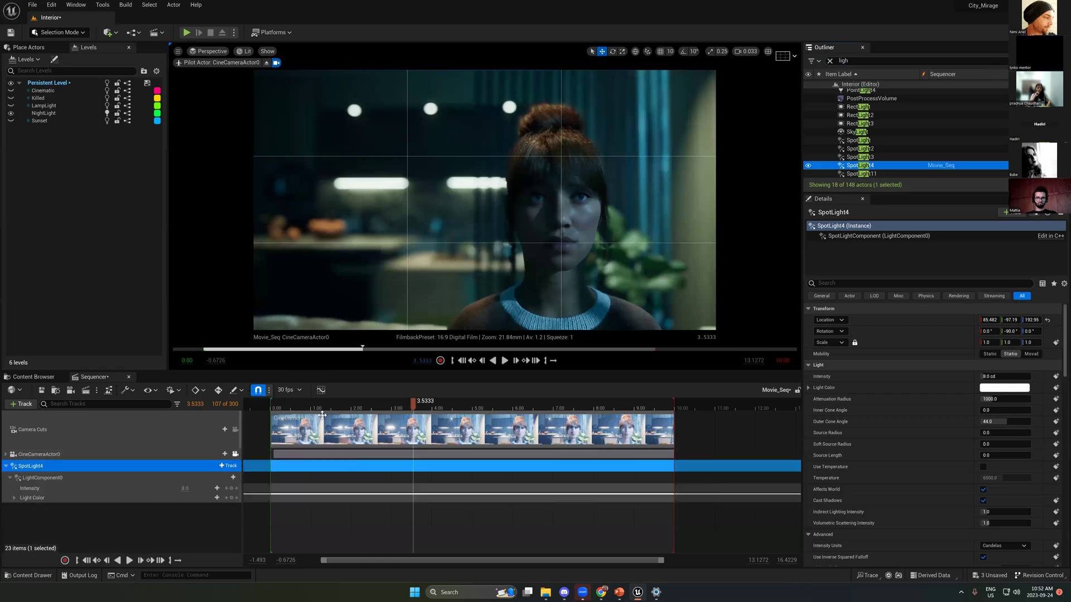
left_click(276, 407)
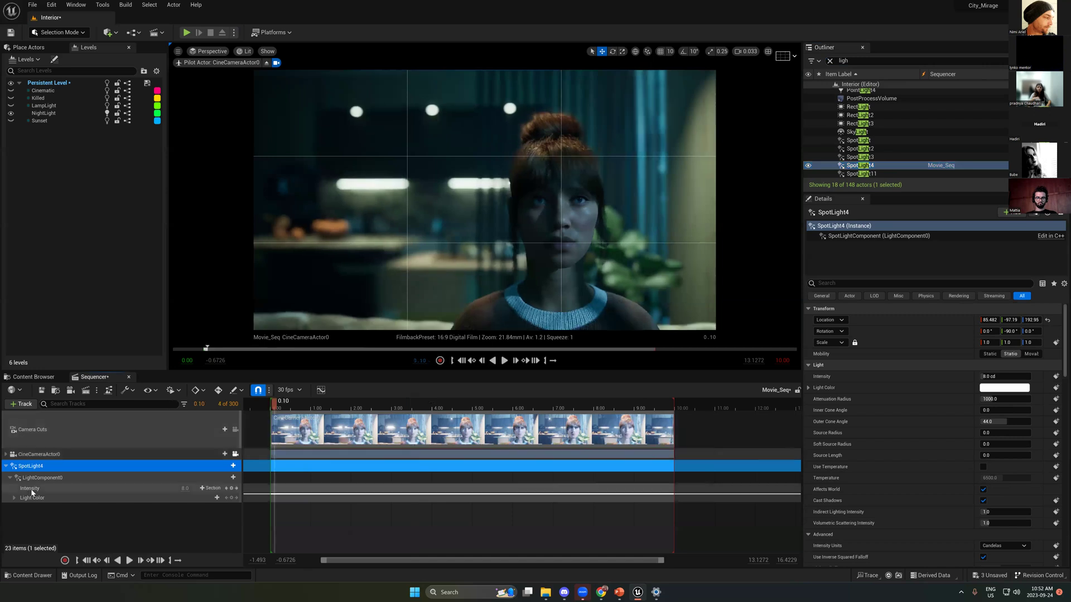
left_click(34, 488)
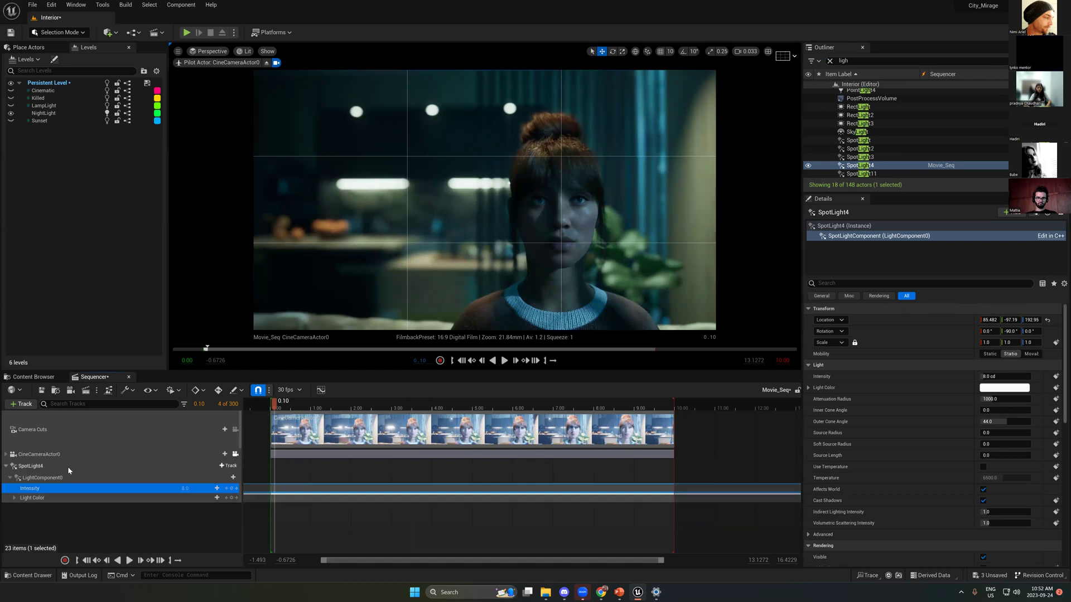
left_click(228, 466)
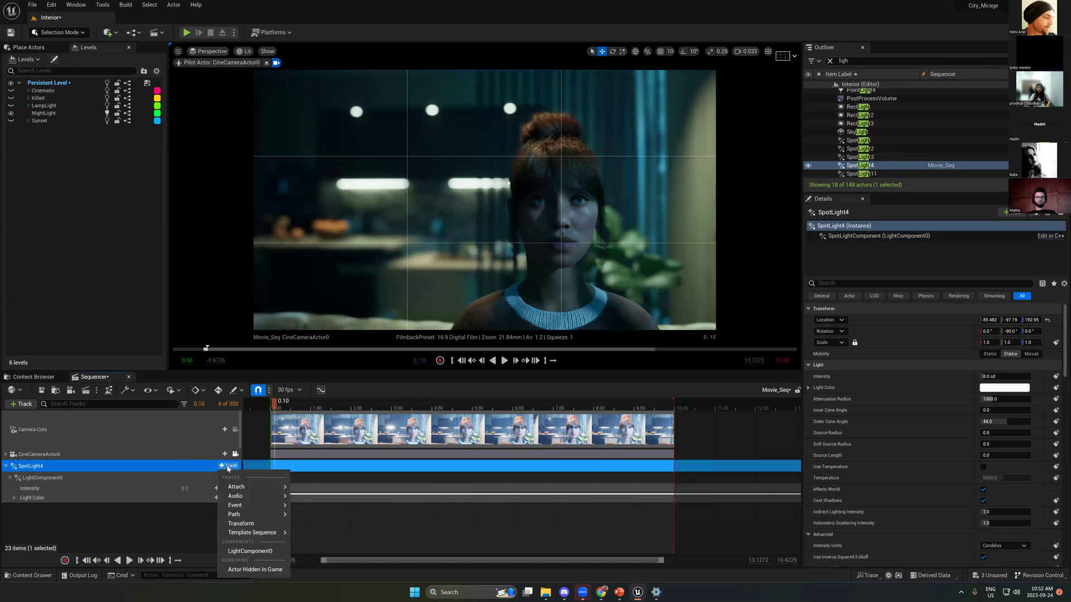
left_click(249, 520)
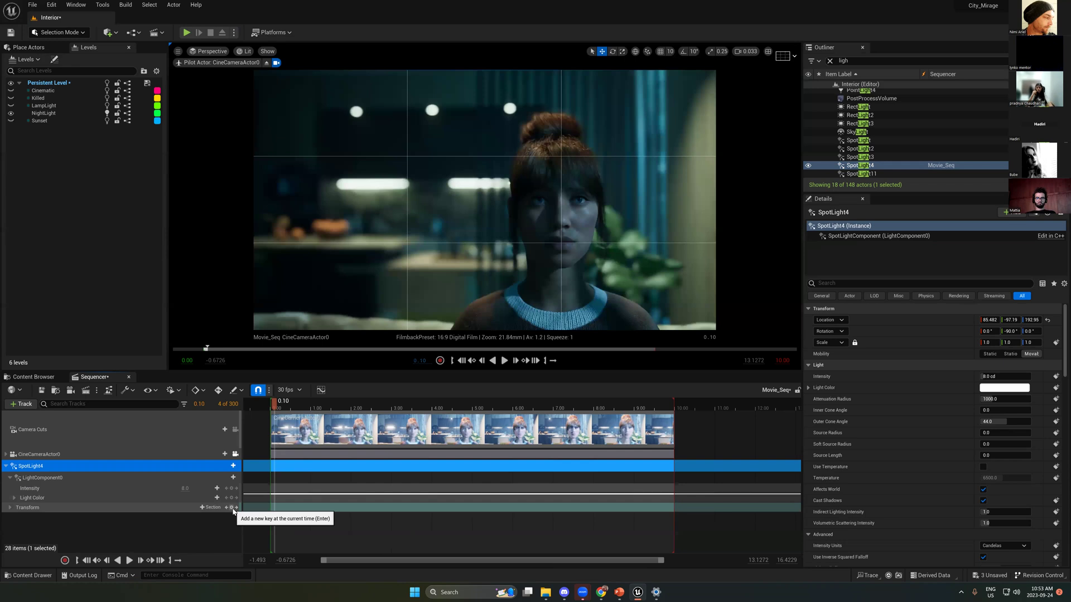
Step: Key SpotLight4's Intensity at 8.0 at time 0.10 and at 0 at time 0.7333
left_click(84, 489)
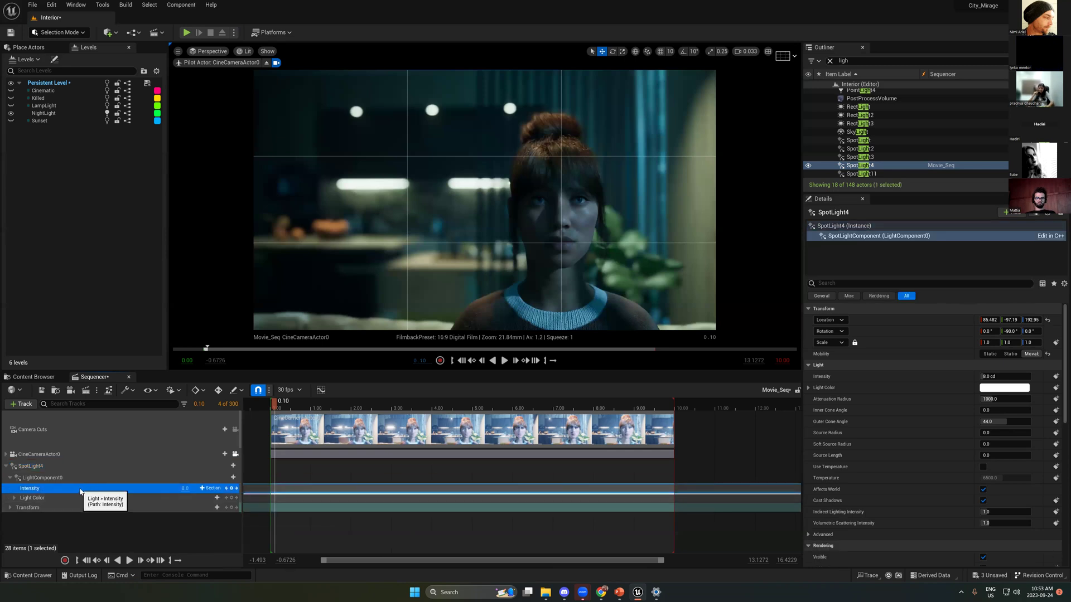
left_click(232, 488)
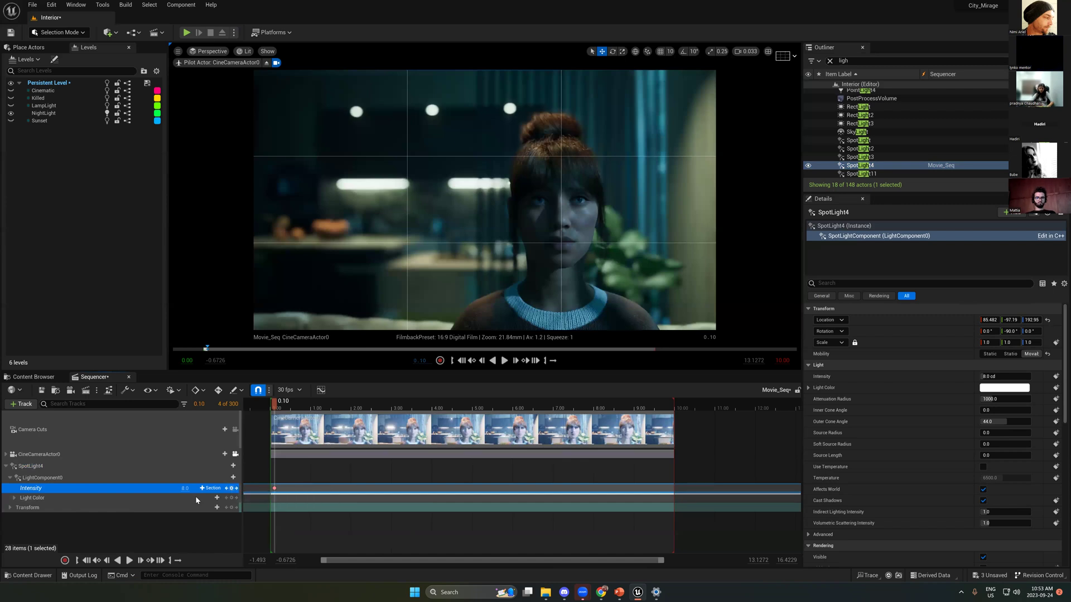
type("0")
key("Return")
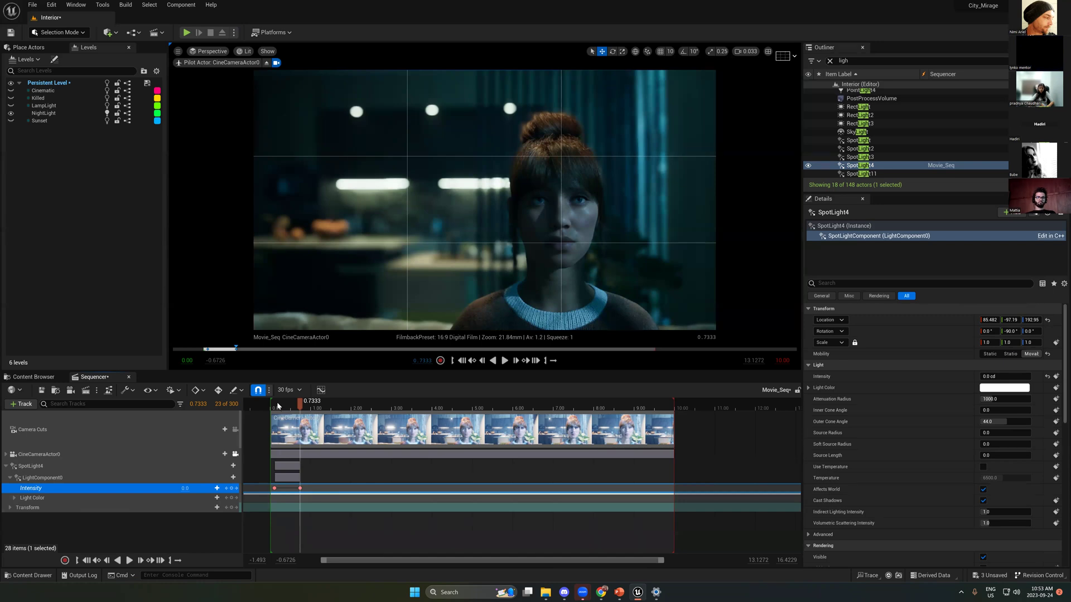
Step: Move the second Intensity key closer to the first and paste copies of the pair along the timeline, the last at 1.2667
left_click(278, 405)
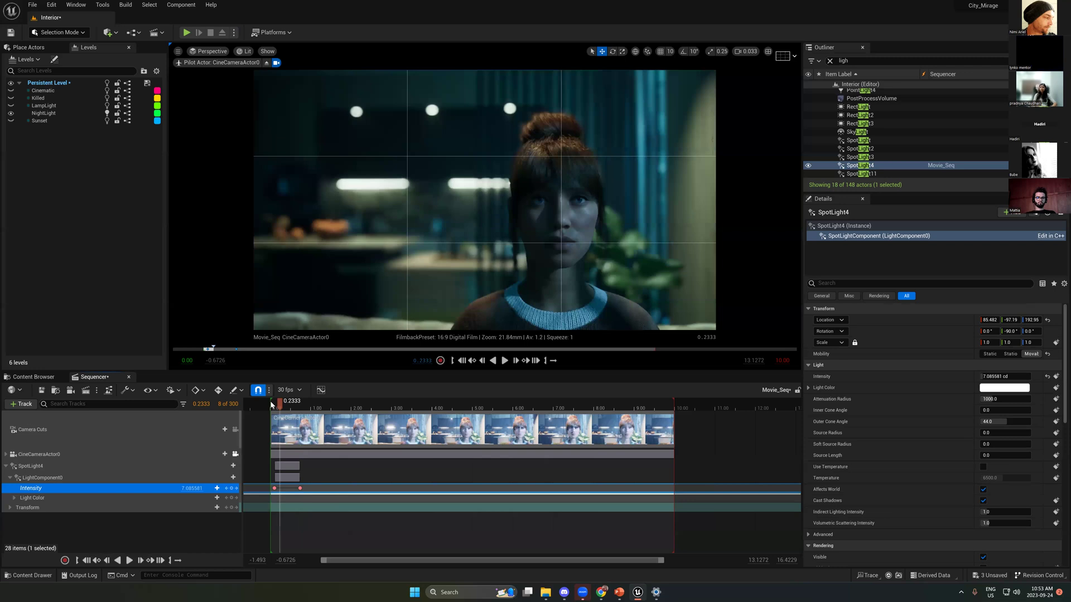
left_click(308, 405)
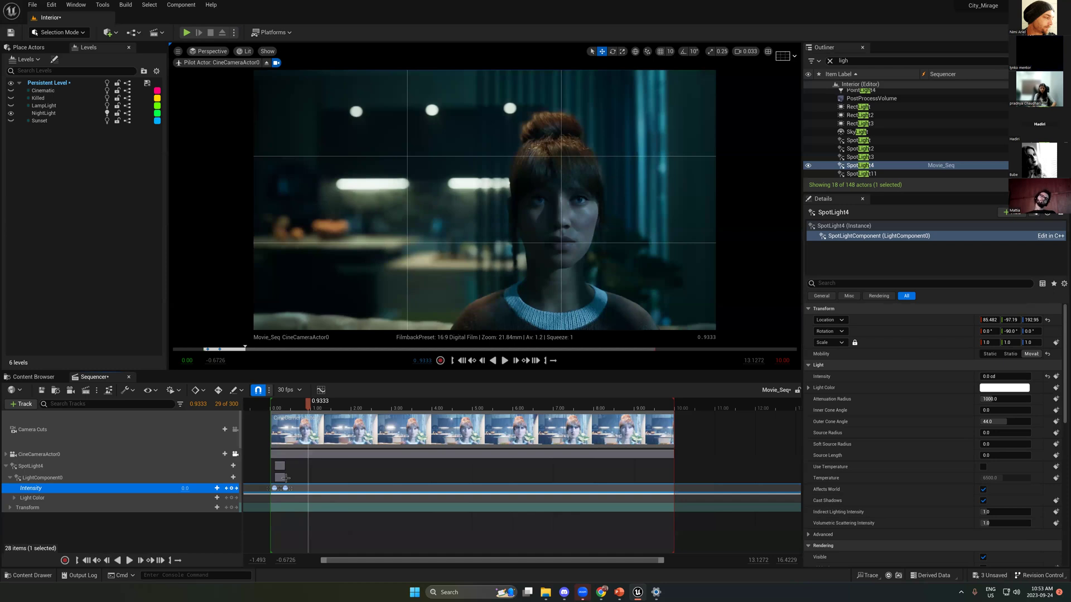
key("Return")
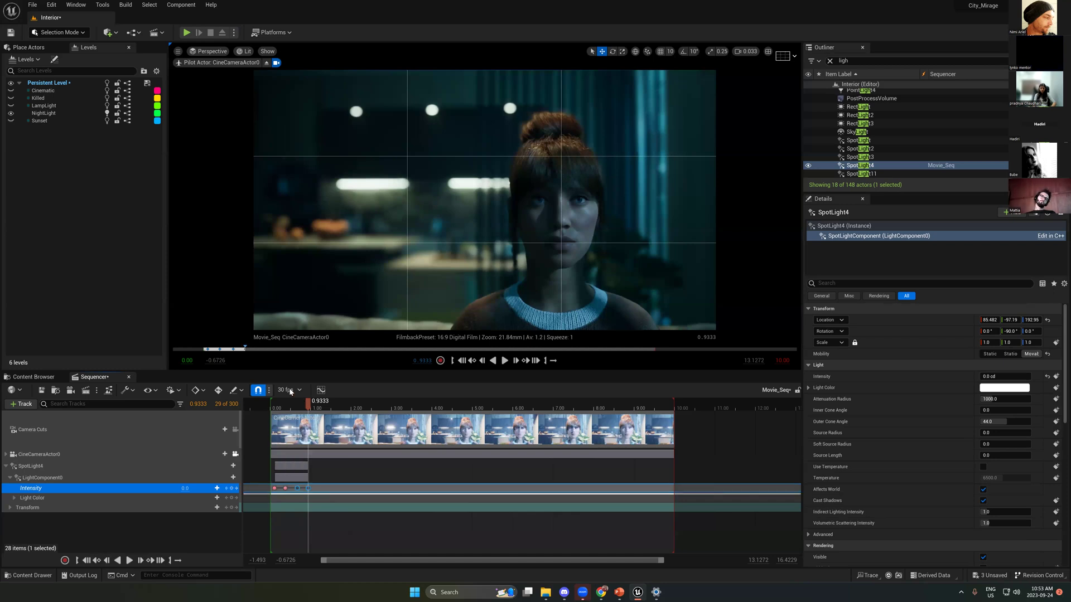
left_click(323, 406)
key("ctrl+v")
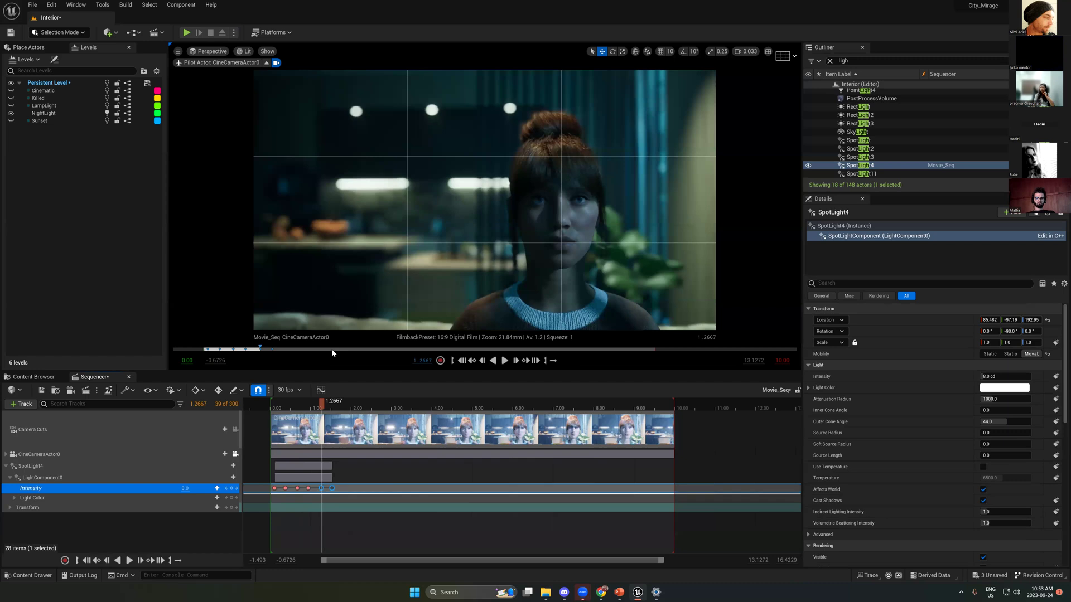
Step: Paste one more pair of SpotLight4 Intensity keys after the existing ones and play the sequence to preview the flicker
left_click(346, 400)
key("ctrl+v")
key("space")
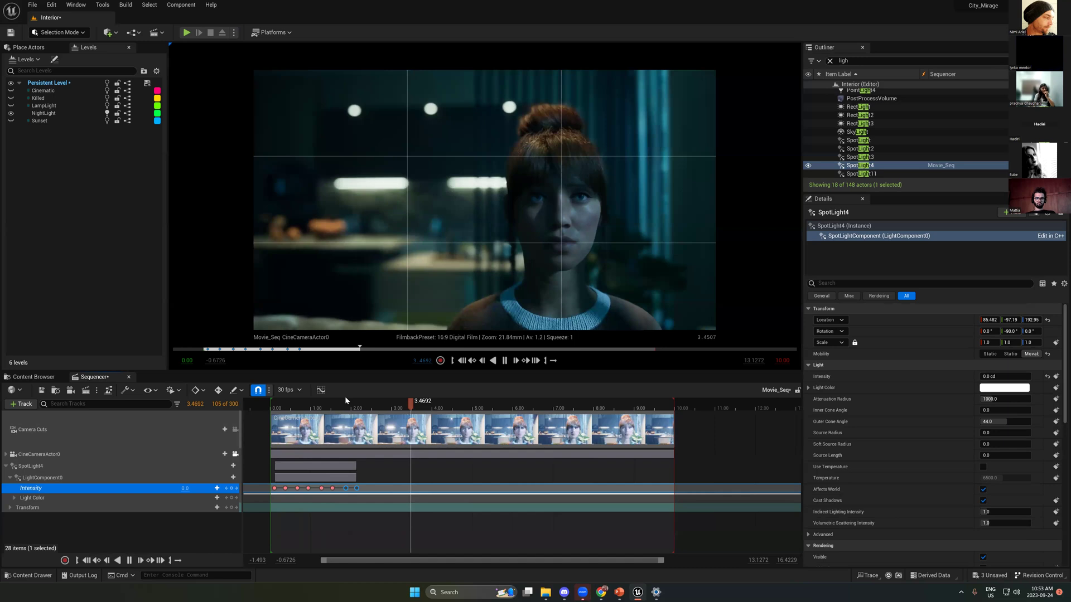
key("space")
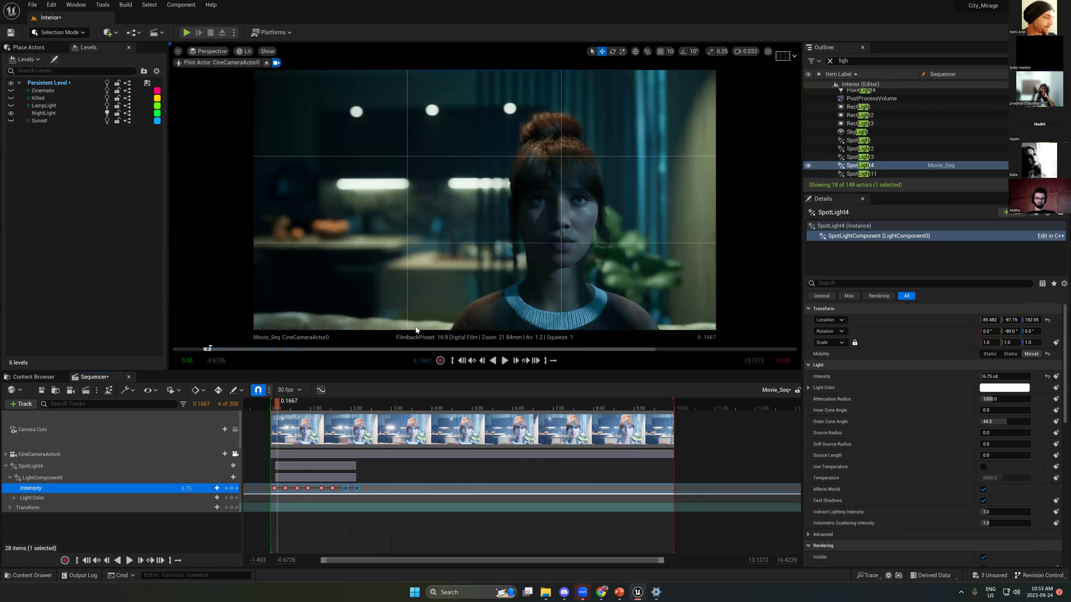
Step: Try to move SM_Bowl_with_Oranges sideways along the counter, undo the move and show the editor icons
left_click(334, 222)
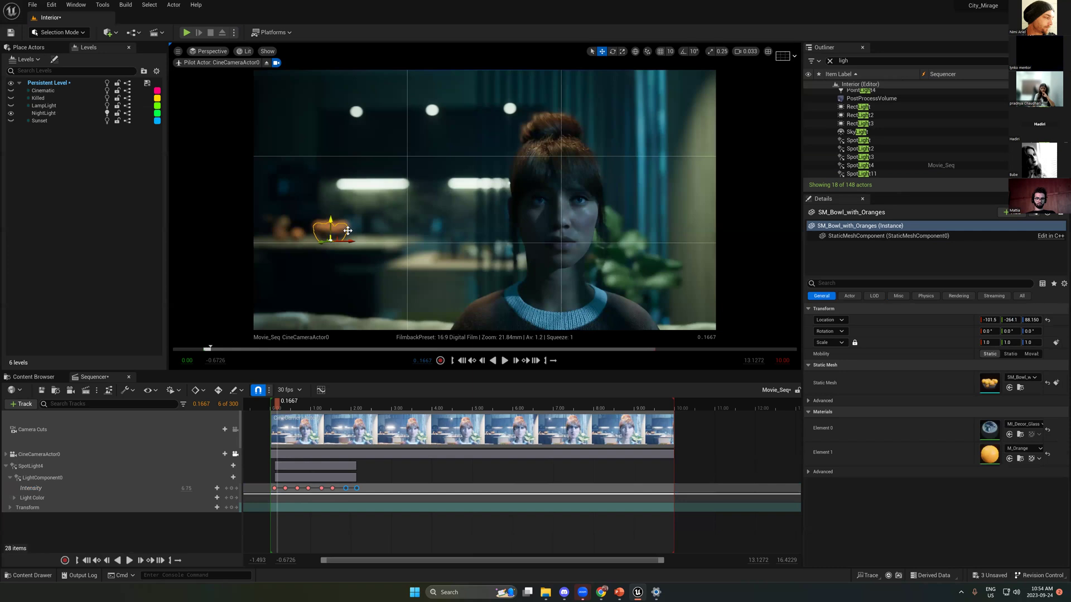
left_click_drag(348, 230, 390, 231)
key("ctrl+z")
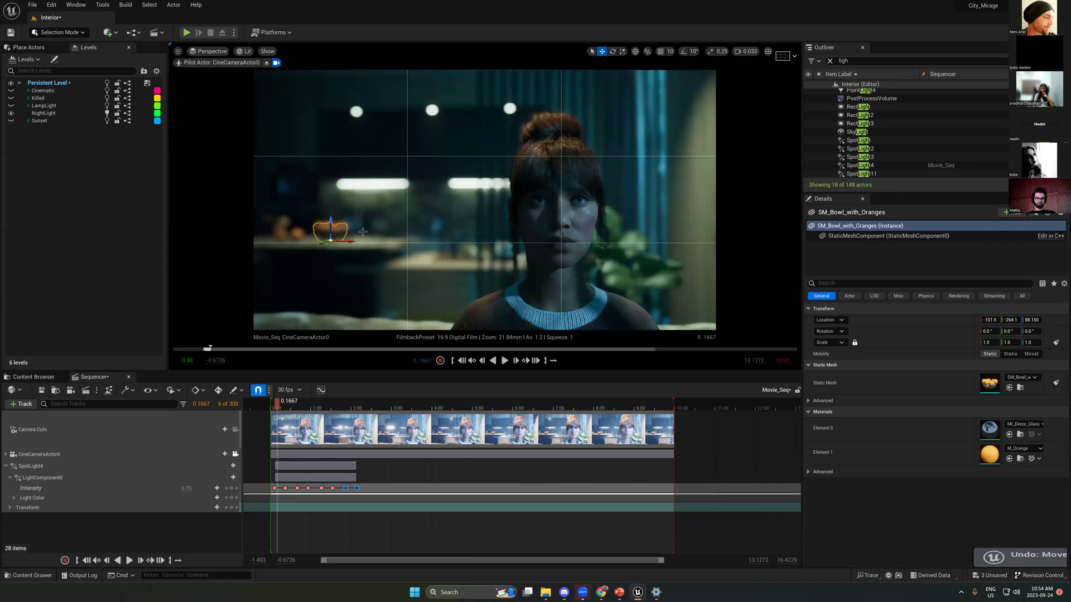
key("g")
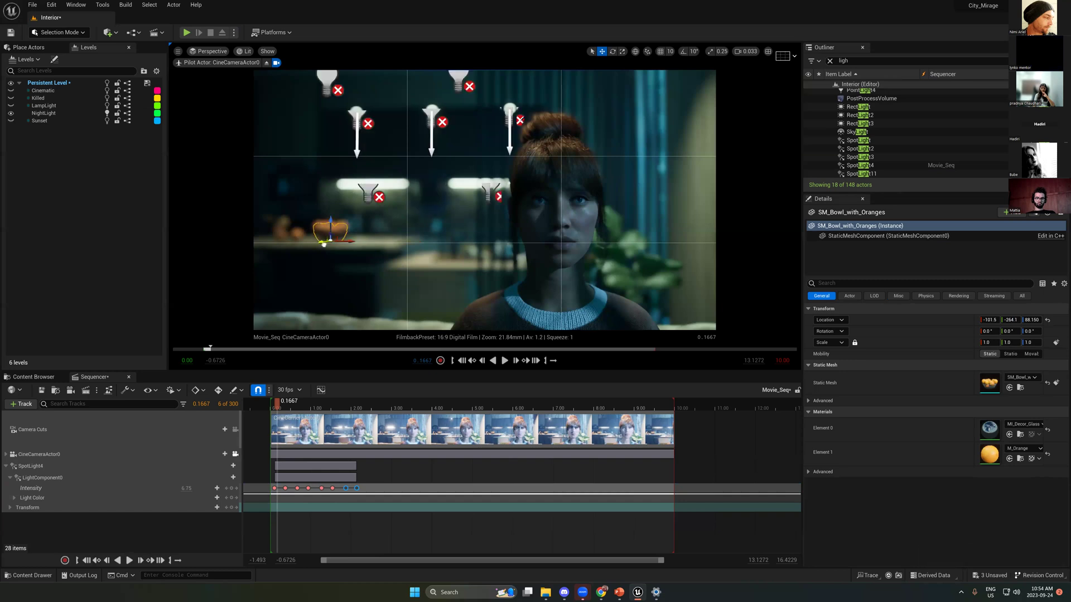
key("ctrl+z")
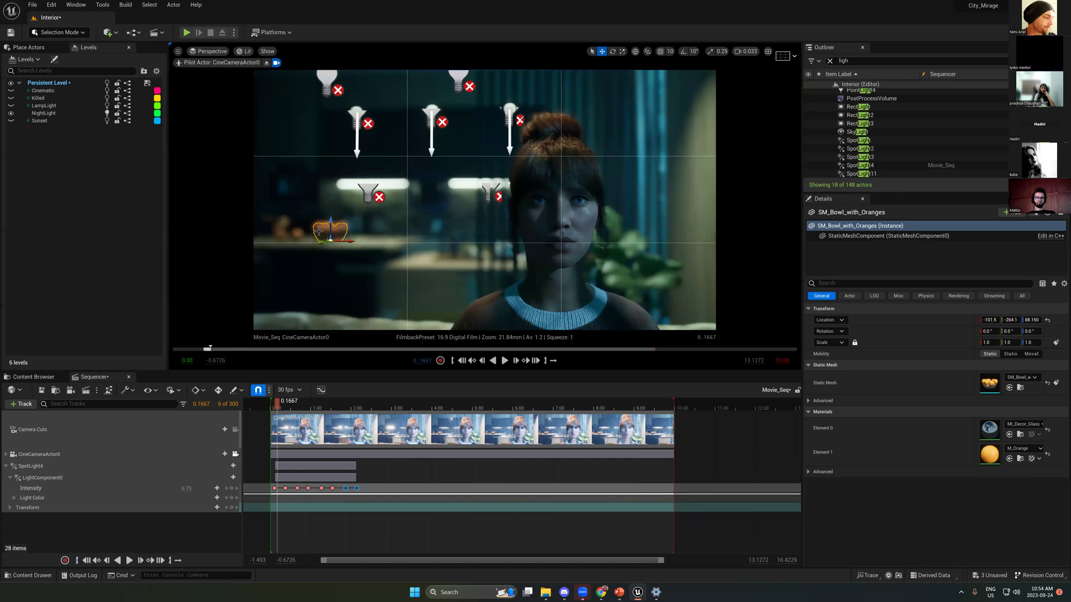
Step: Clear the Outliner filter and add SM_Bowl_with_Oranges to the Movie_Seq sequence
key("ctrl+f")
key("BackSpace")
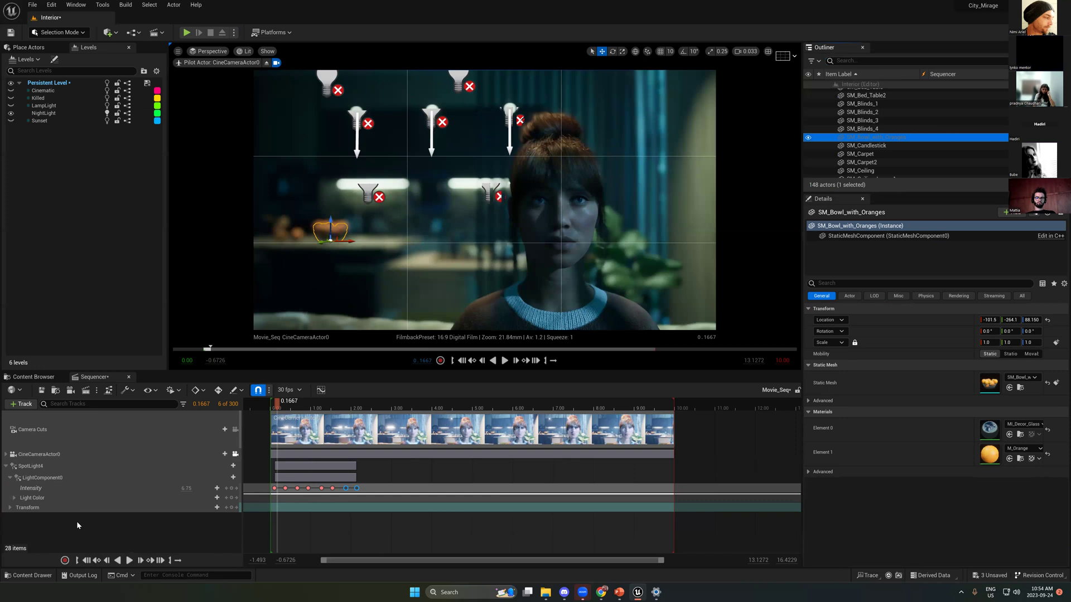
key("s")
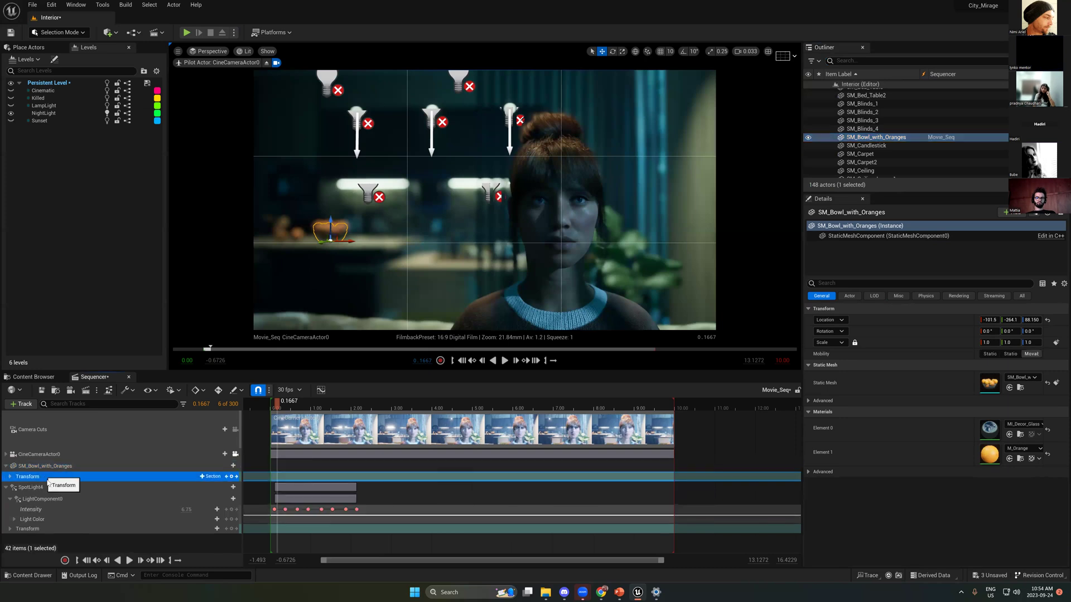
Step: Key the bowl's Transform at 0.1667, at 0.3667 with Y location -203.0, and at 0.6667 on the floor, and preview the motion
left_click(232, 476)
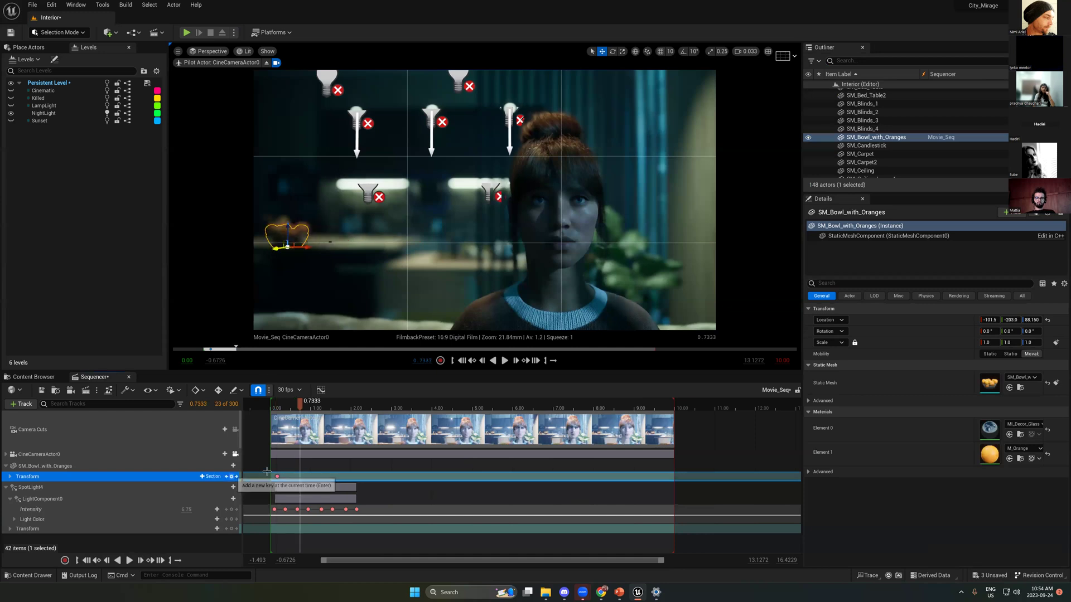
left_click(285, 406)
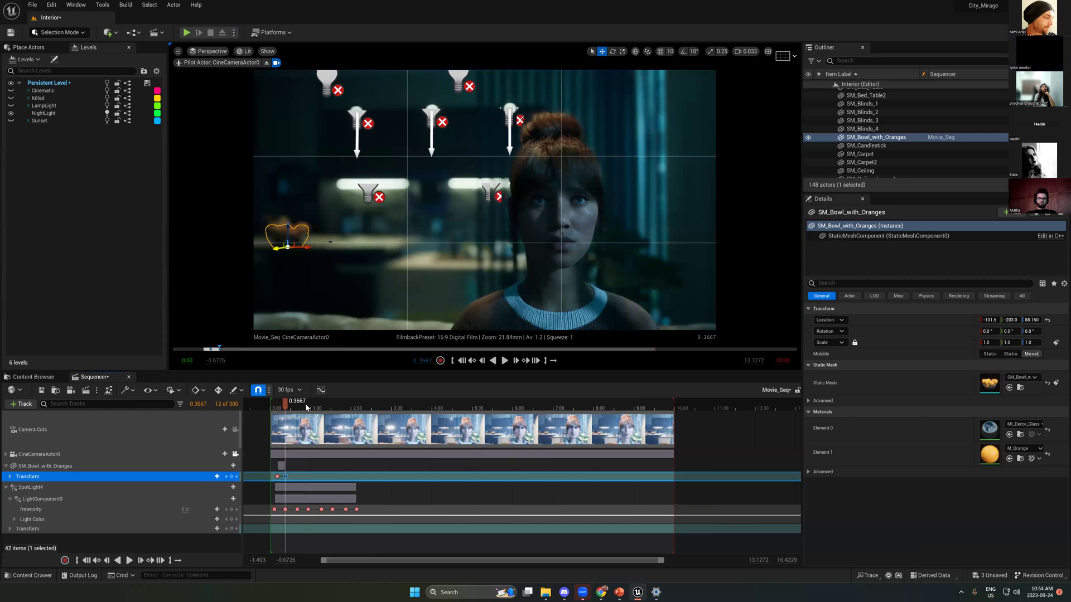
left_click(295, 408)
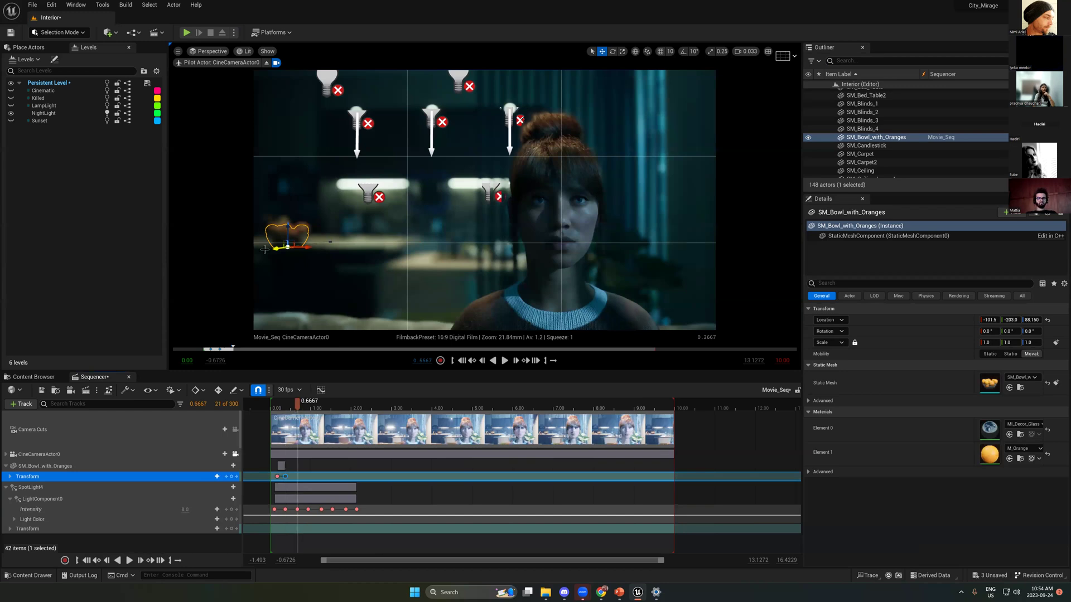
key("End")
left_click(234, 475)
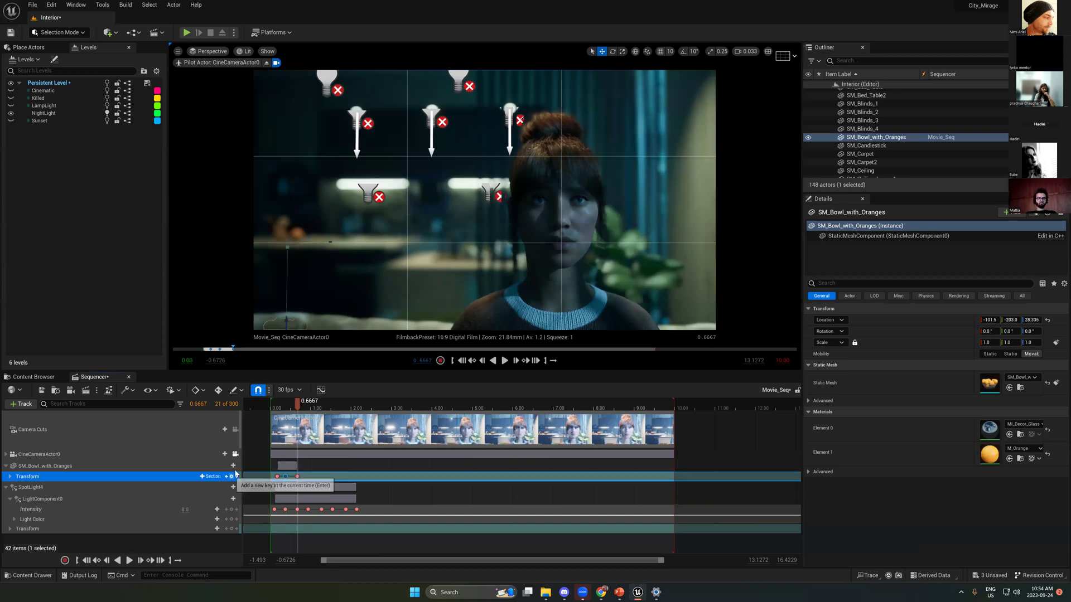
key("space")
key("space")
left_click(279, 391)
left_click(271, 406)
left_click(282, 408)
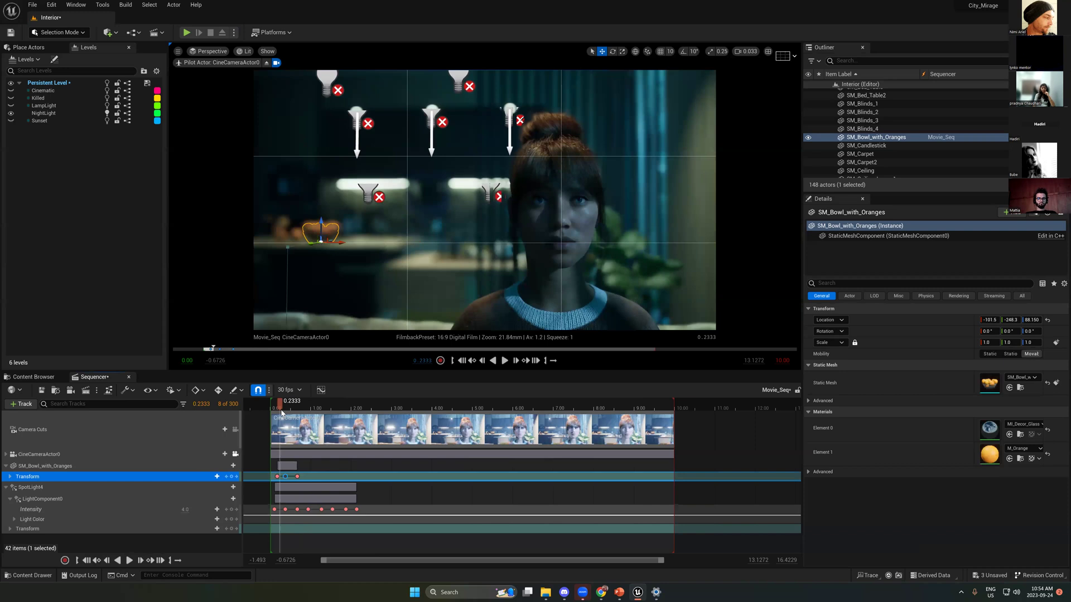
left_click_drag(281, 413, 305, 412)
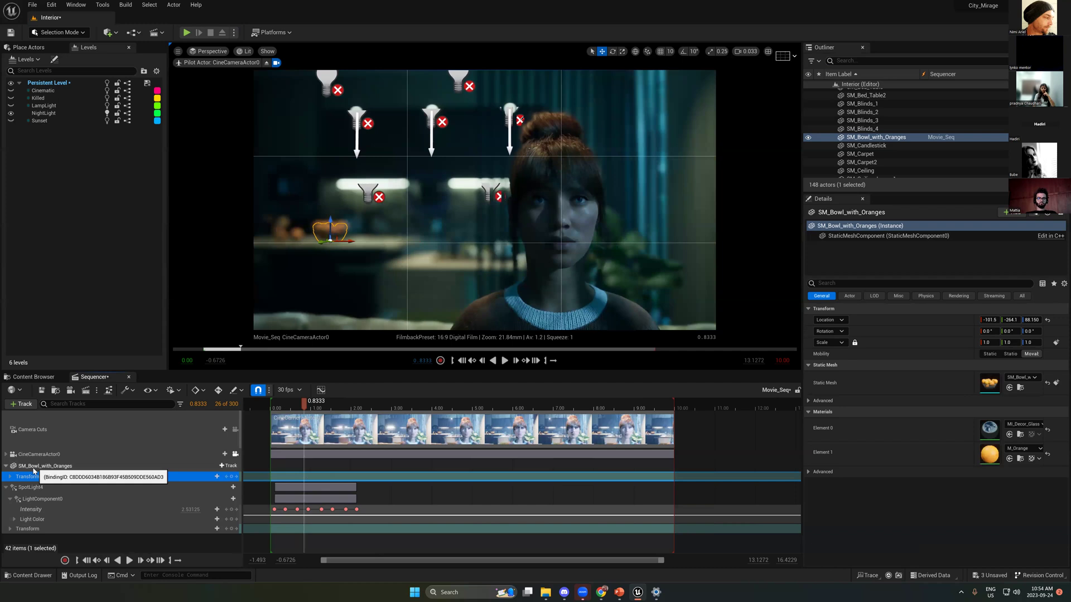
Step: Delete the bowl's Transform track and its SM_Bowl_with_Oranges entry from the sequence, and hide the editor icons
key("Delete")
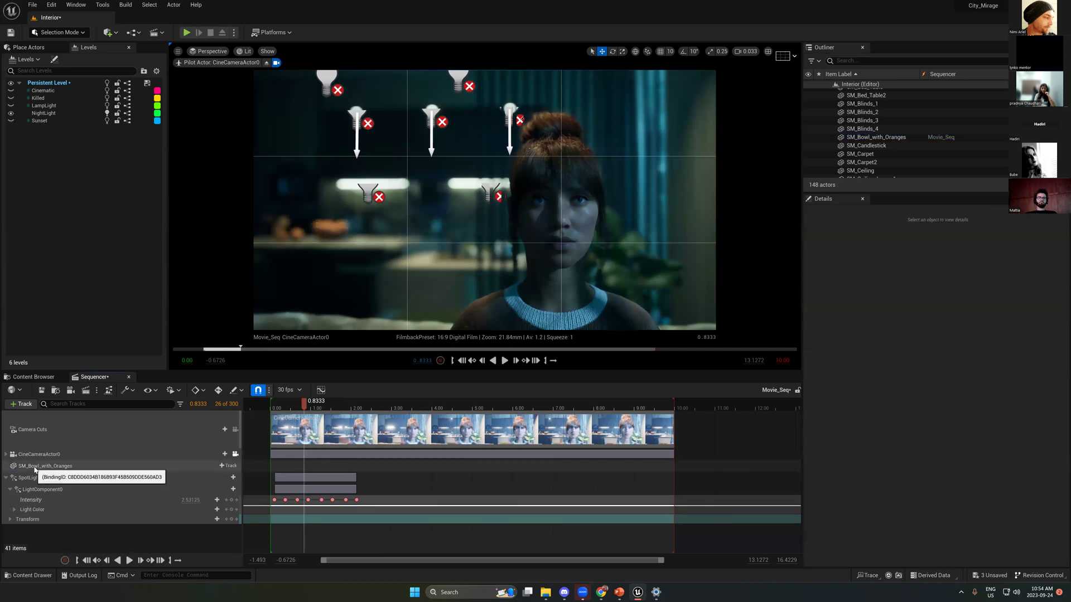
left_click(38, 467)
key("Delete")
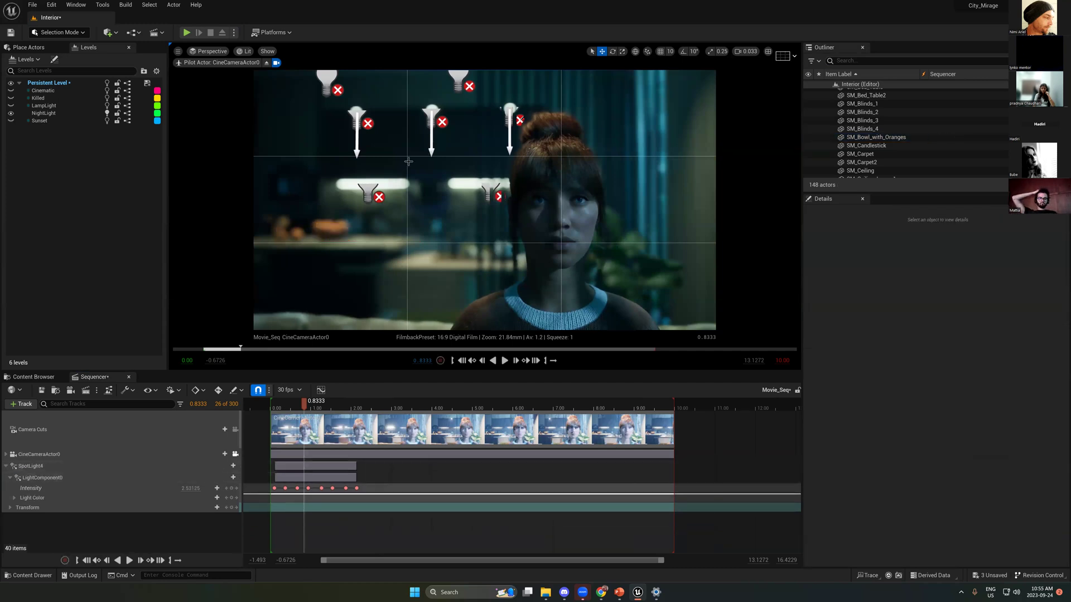
key("g")
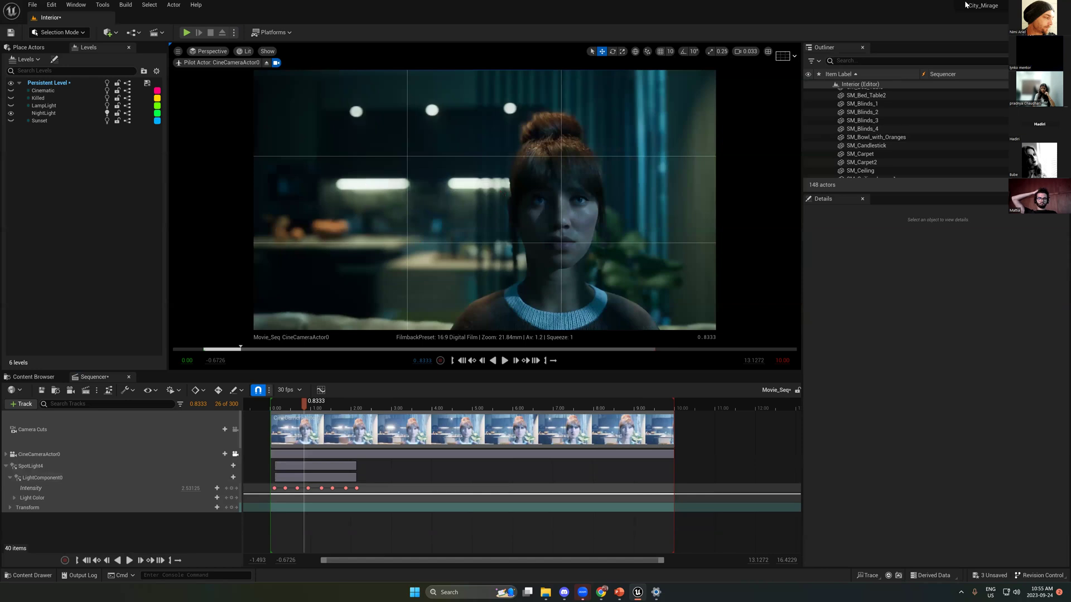
Step: Remove SpotLight4 from the Movie_Seq sequence and delete the SpotLight4 actor from the scene, filtering the Outliner by "ligh"
left_click(37, 469)
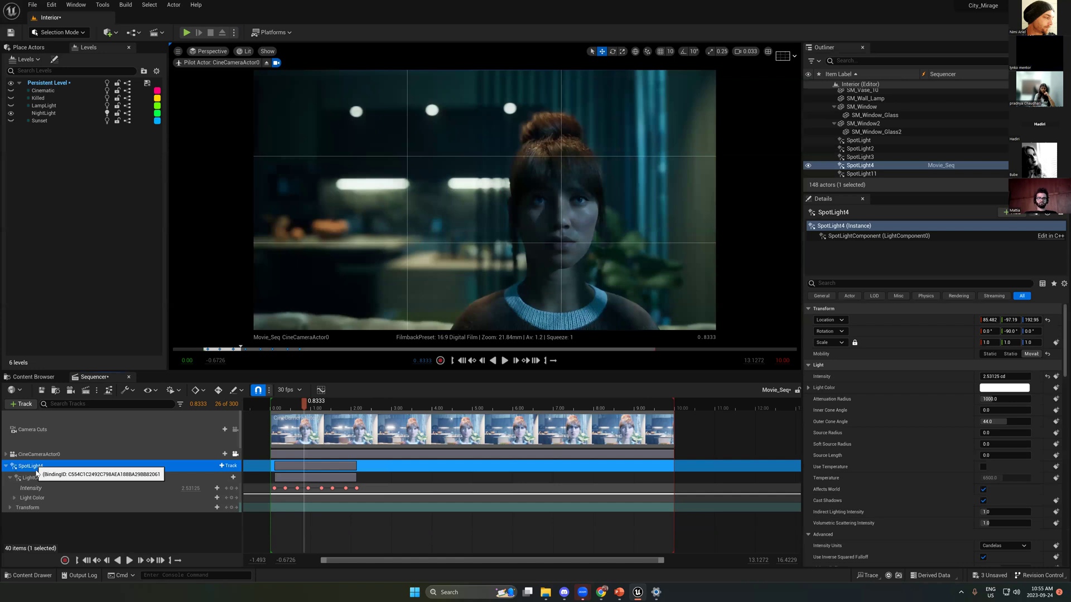
key("Delete")
key("g")
left_click(843, 61)
type("ligh")
left_click(820, 144)
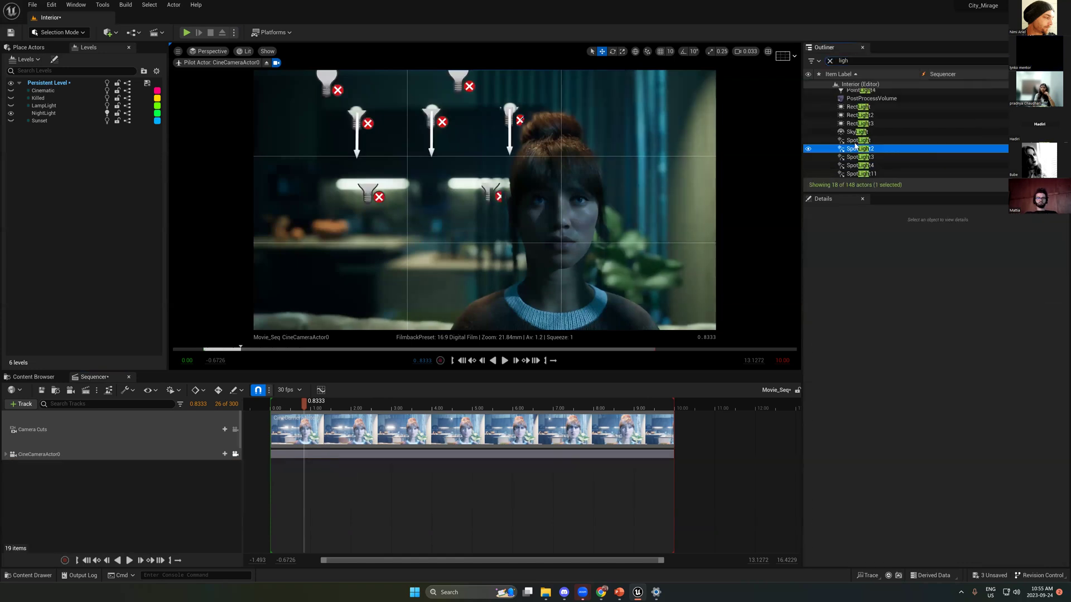
left_click(809, 165)
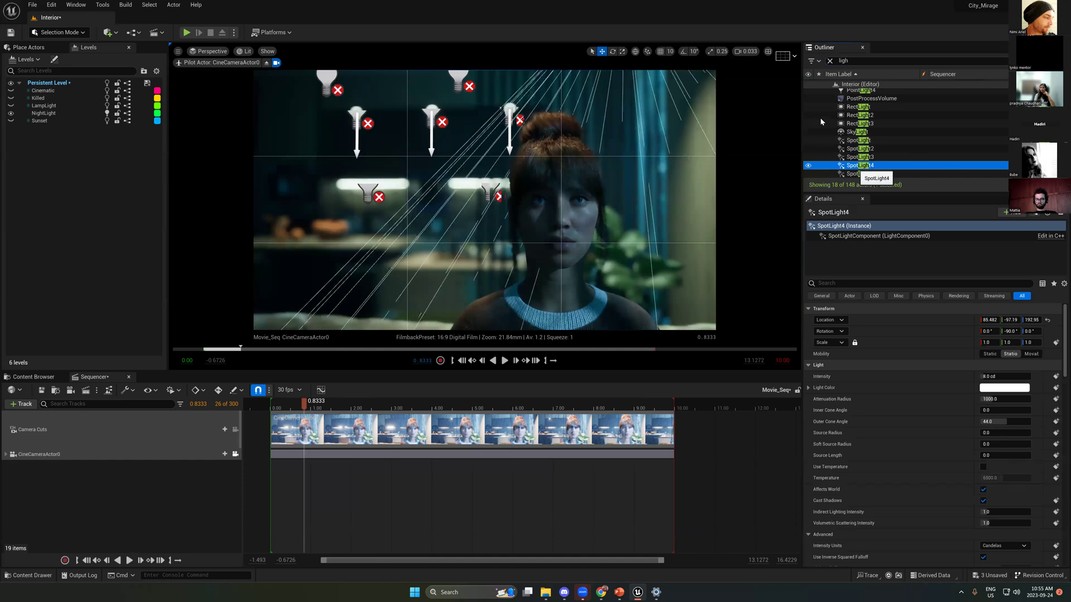
key("Delete")
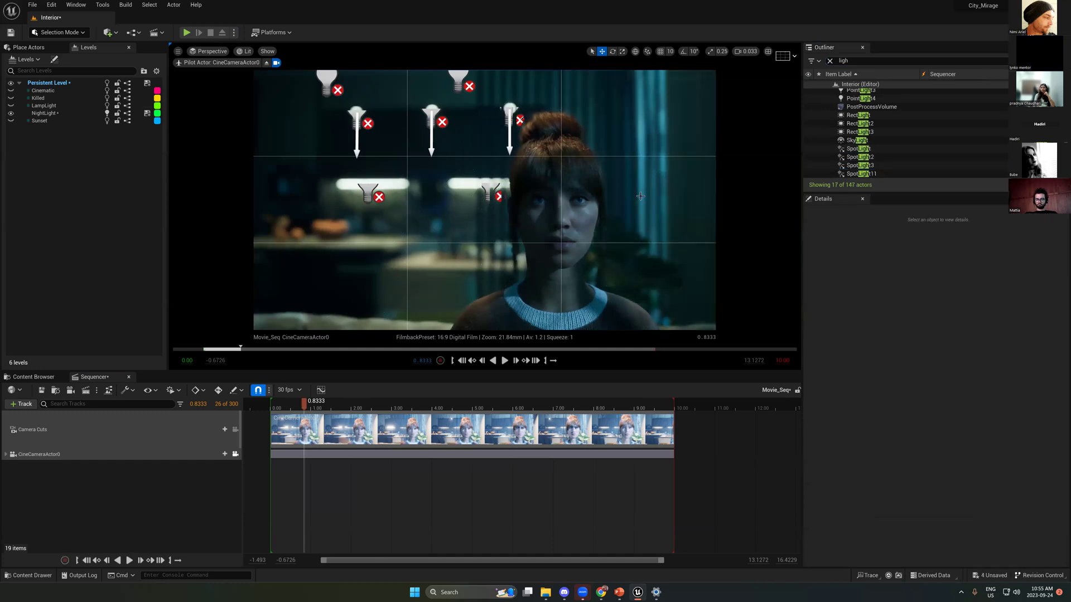
Step: Enlarge the viewport with the editor icons hidden and save all modified content
left_click_drag(498, 371, 501, 401)
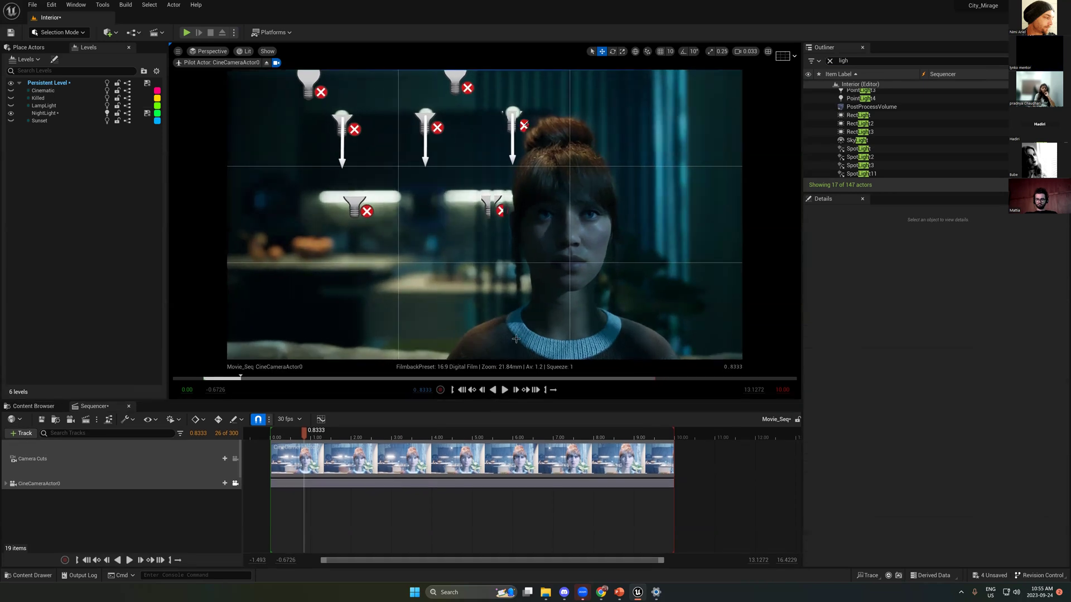
key("g")
key("ctrl+shift+s")
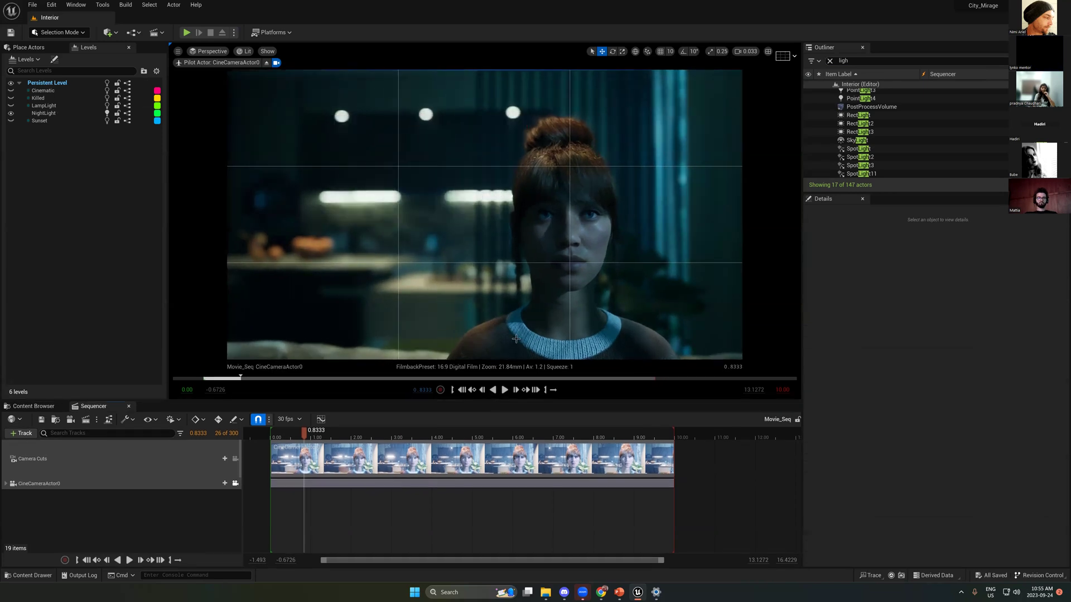
Step: Open the movie render settings for the sequence and set the image output format to Image Sequence (png), keeping No Audio
left_click(85, 420)
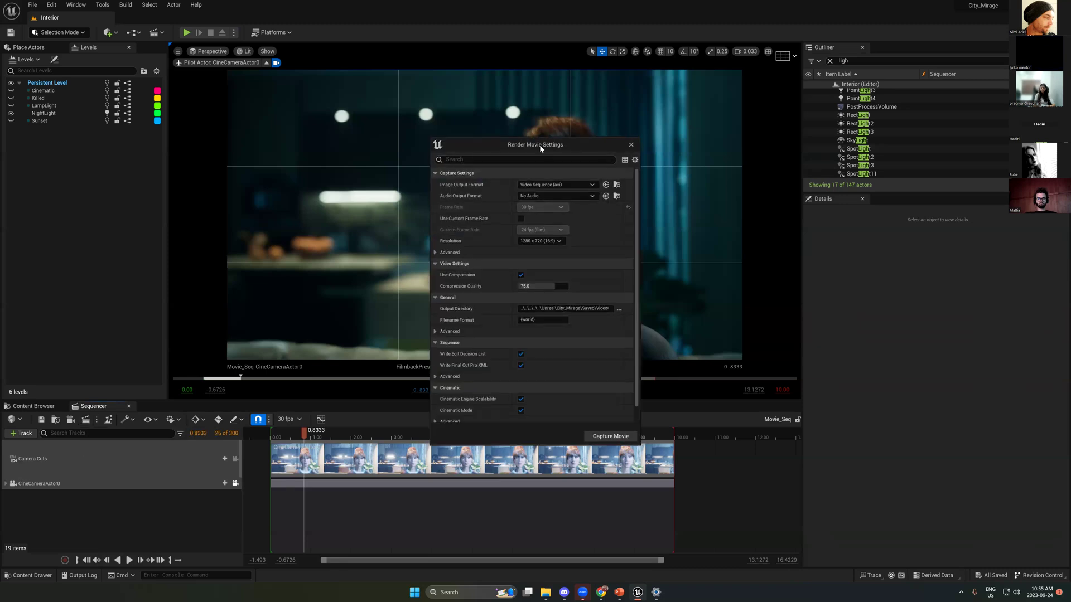
left_click_drag(551, 144, 302, 184)
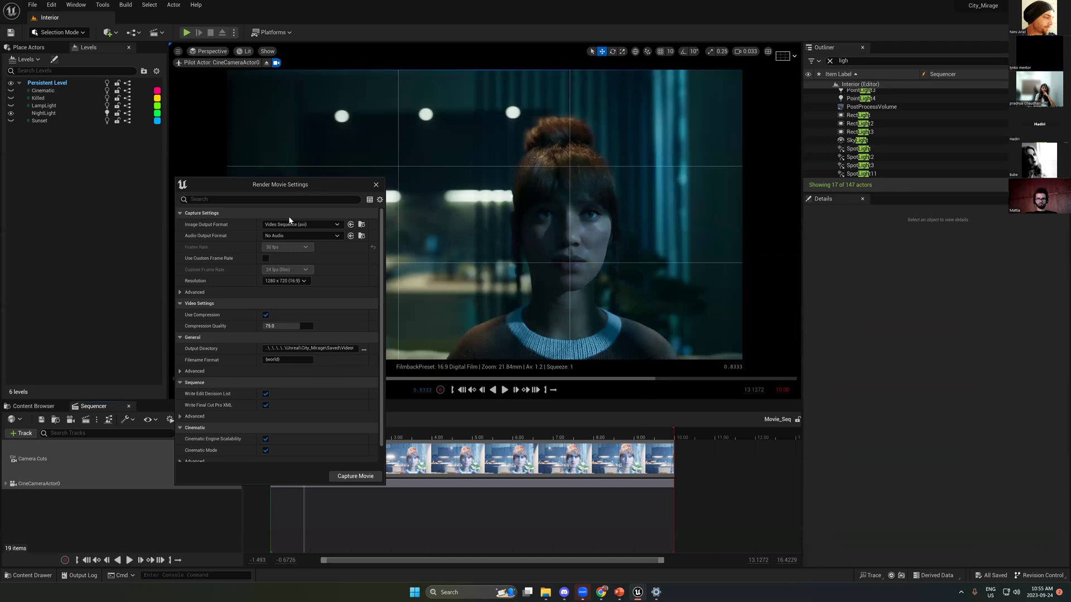
left_click(282, 197)
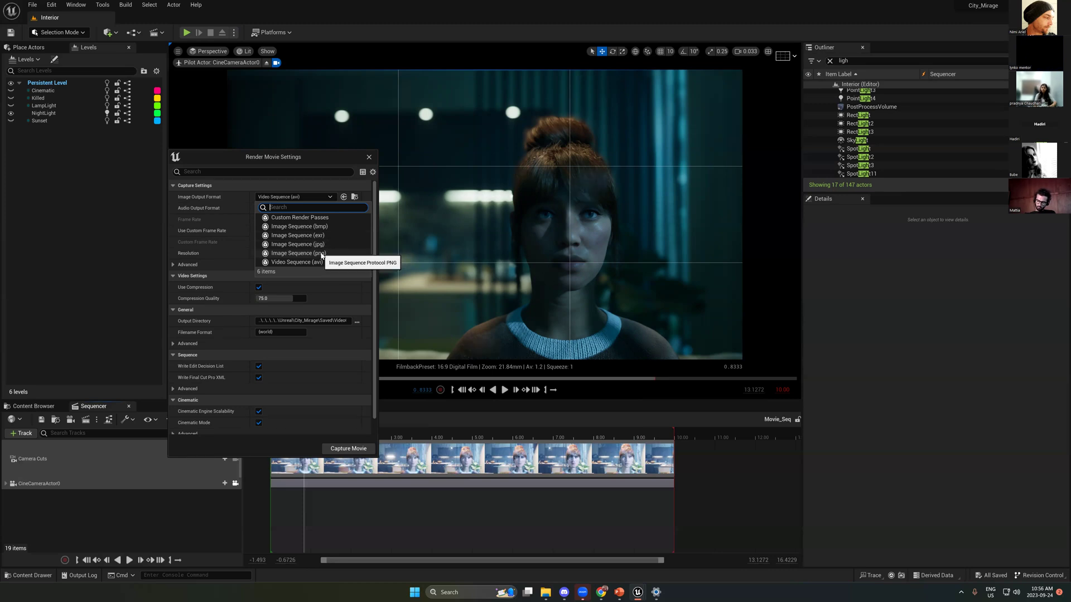
left_click(320, 253)
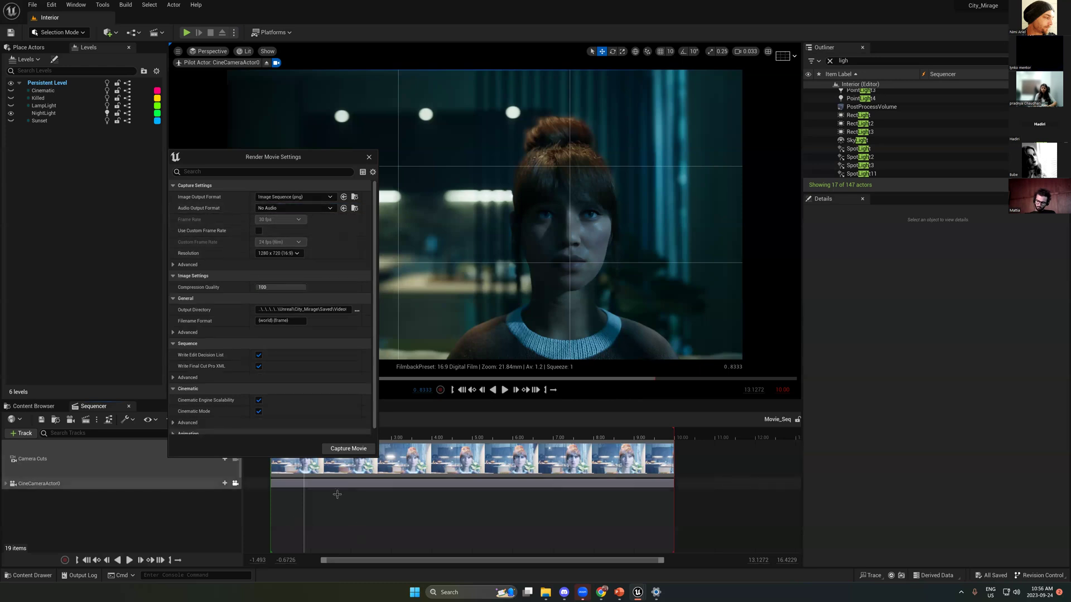
left_click(273, 209)
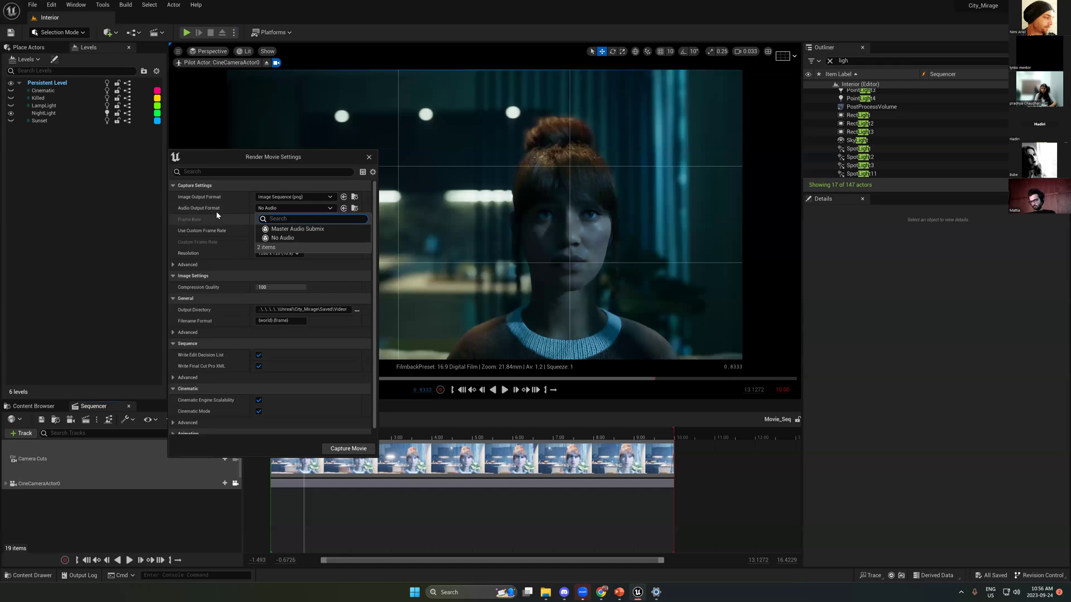
left_click(216, 211)
Step: Enable the custom frame rate for the render and set it to 30 fps
left_click(259, 230)
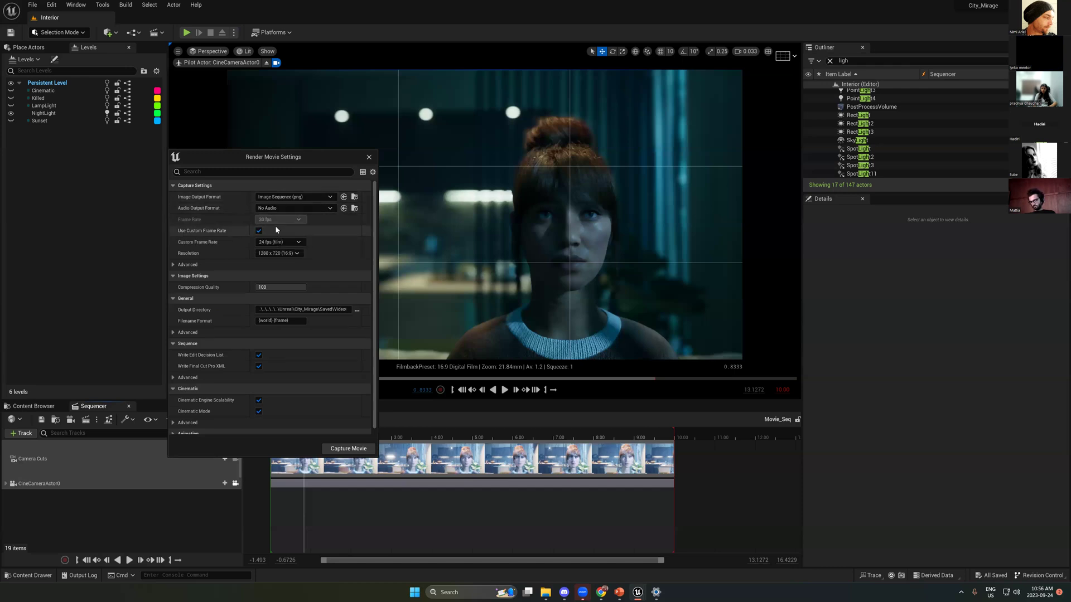
left_click_drag(300, 150, 452, 76)
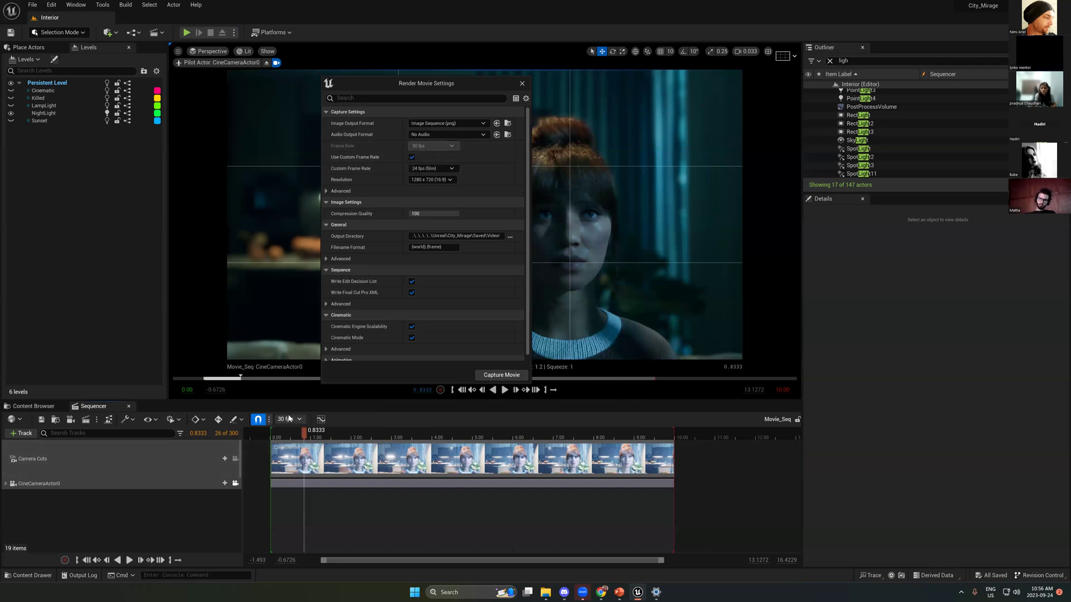
left_click(432, 168)
left_click(414, 158)
left_click(414, 159)
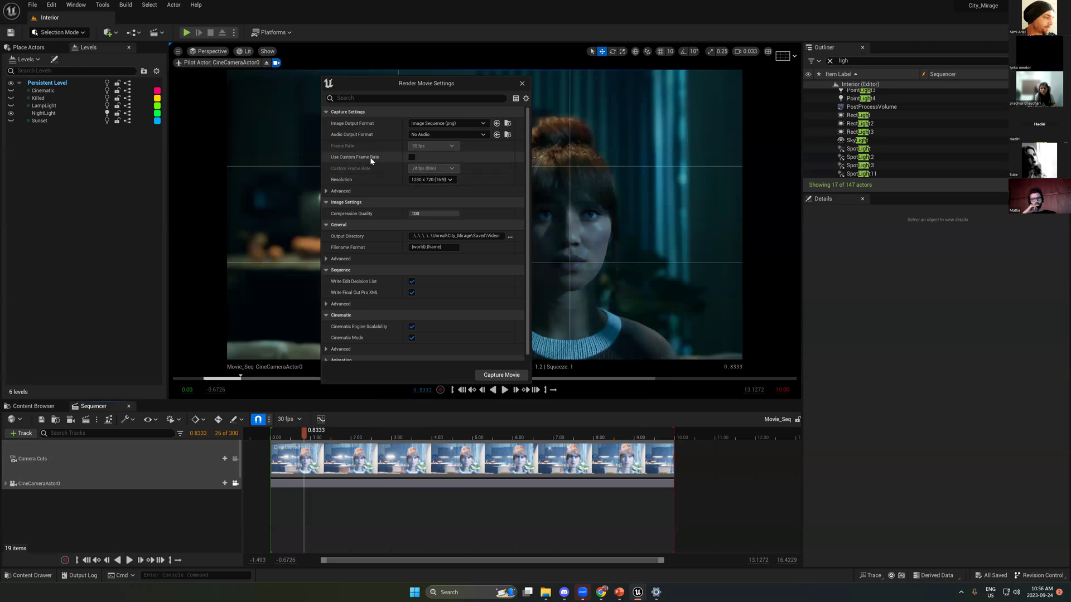
left_click(411, 158)
left_click(432, 169)
left_click(427, 217)
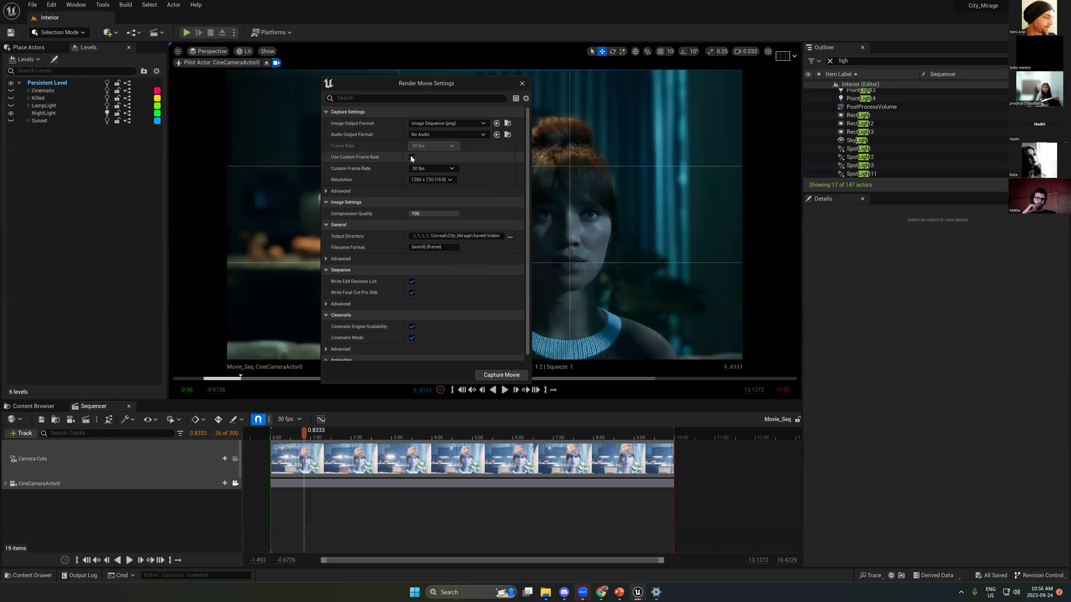
Step: Check the render resolution options, switch to Chrome and search Google for "2k resolution size"
left_click(427, 179)
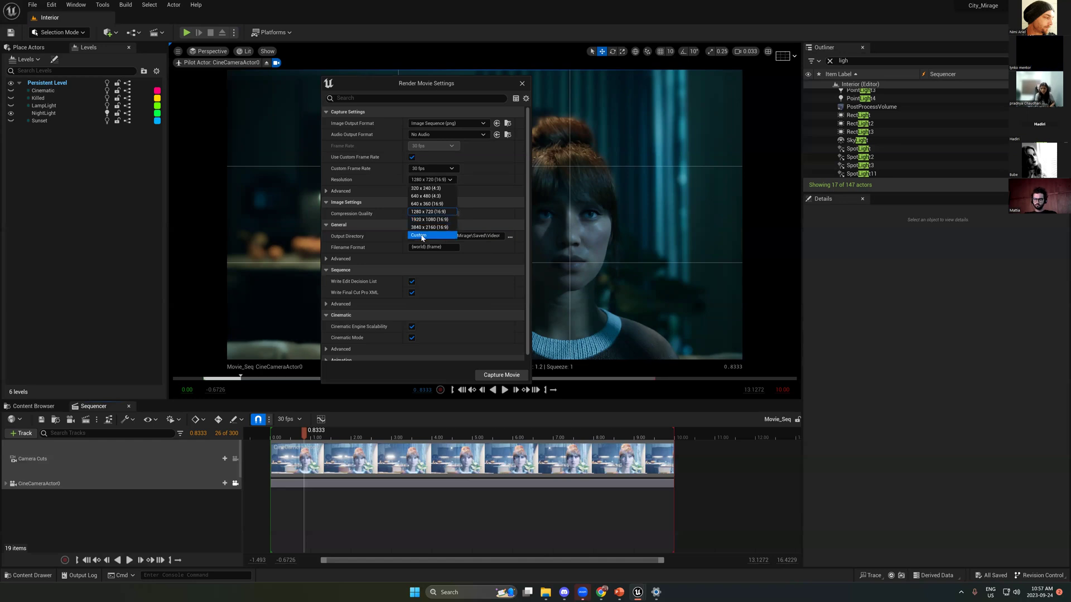
key("alt+Tab")
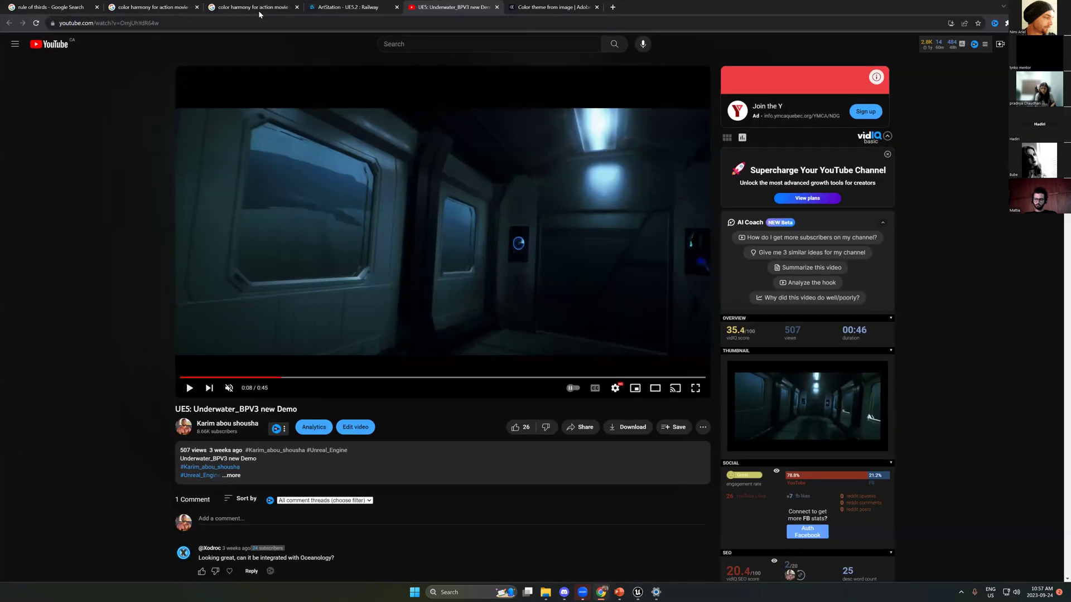
left_click(402, 25)
type("g")
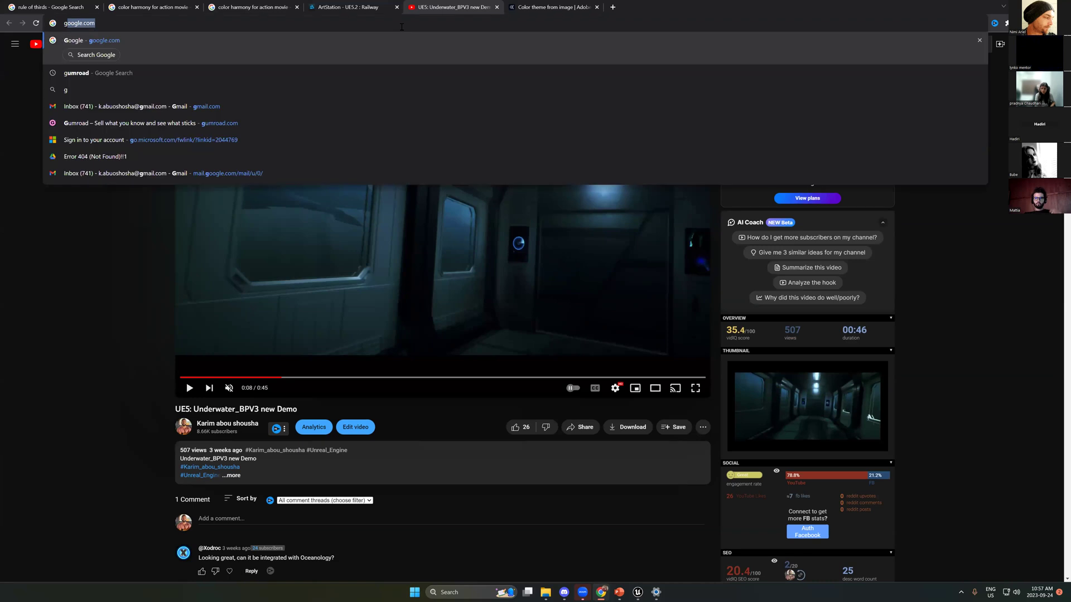
key("Return")
type("2 k")
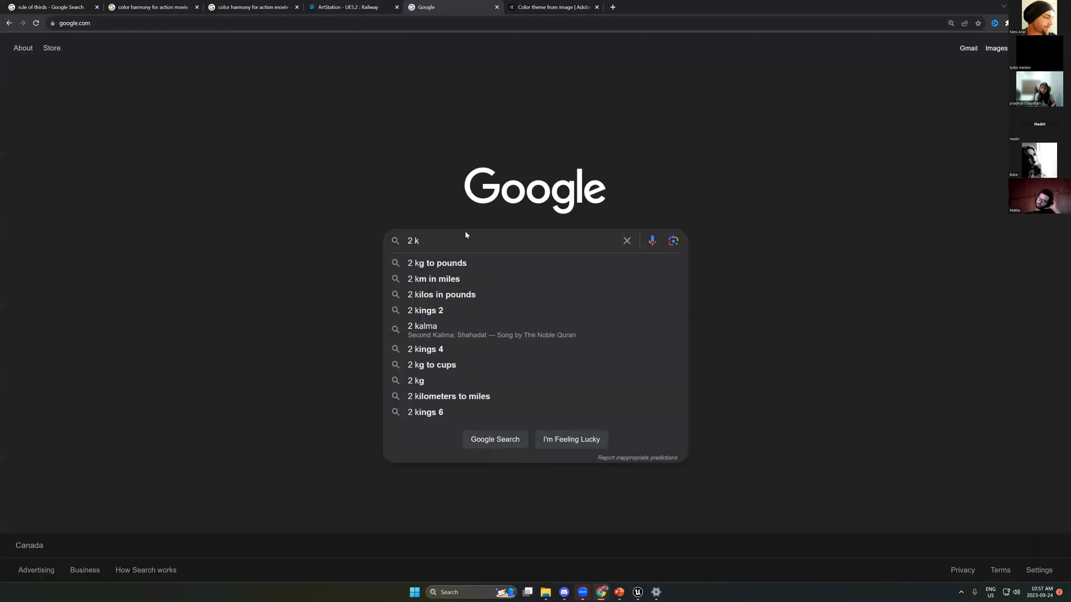
key("BackSpace")
key("BackSpace")
type("2")
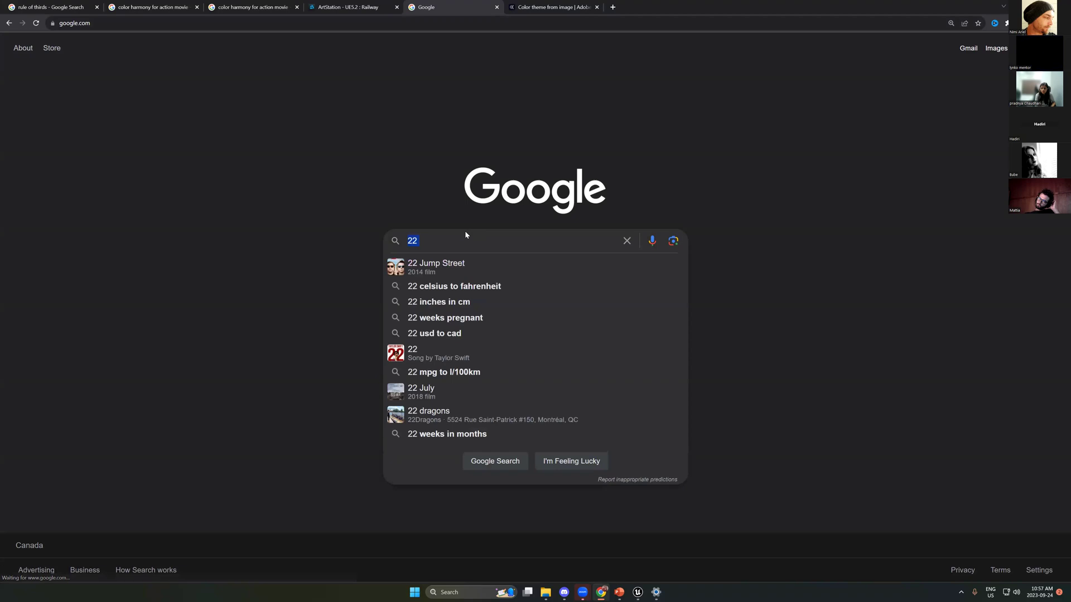
key("BackSpace")
key("BackSpace")
key("BackSpace")
type("k")
key("Down")
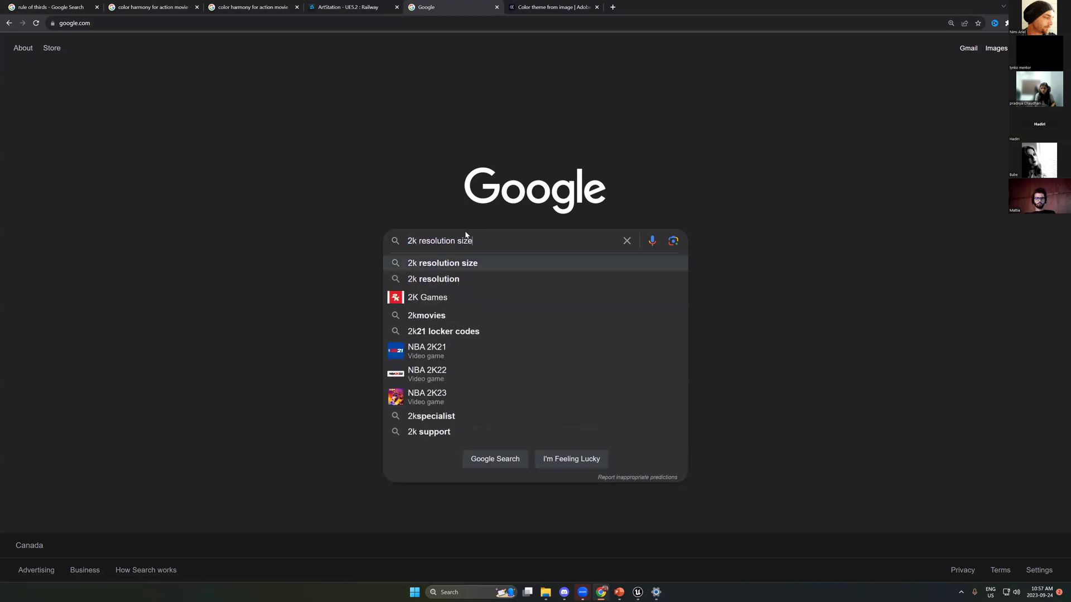
key("Return")
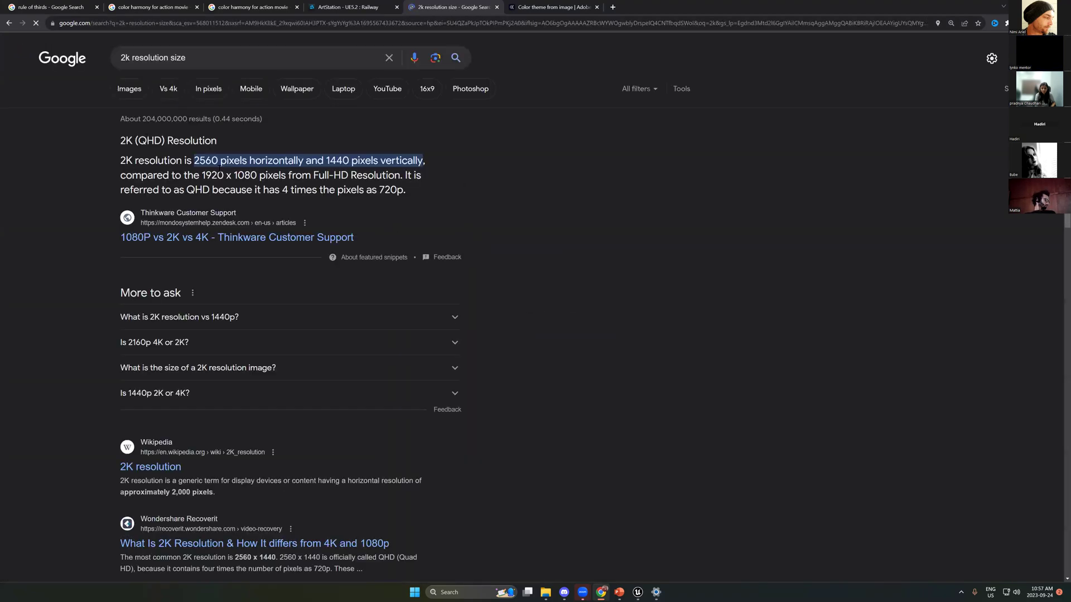
Step: Highlight the horizontal and vertical pixel dimensions in the 2K resolution answer
double_click(203, 161)
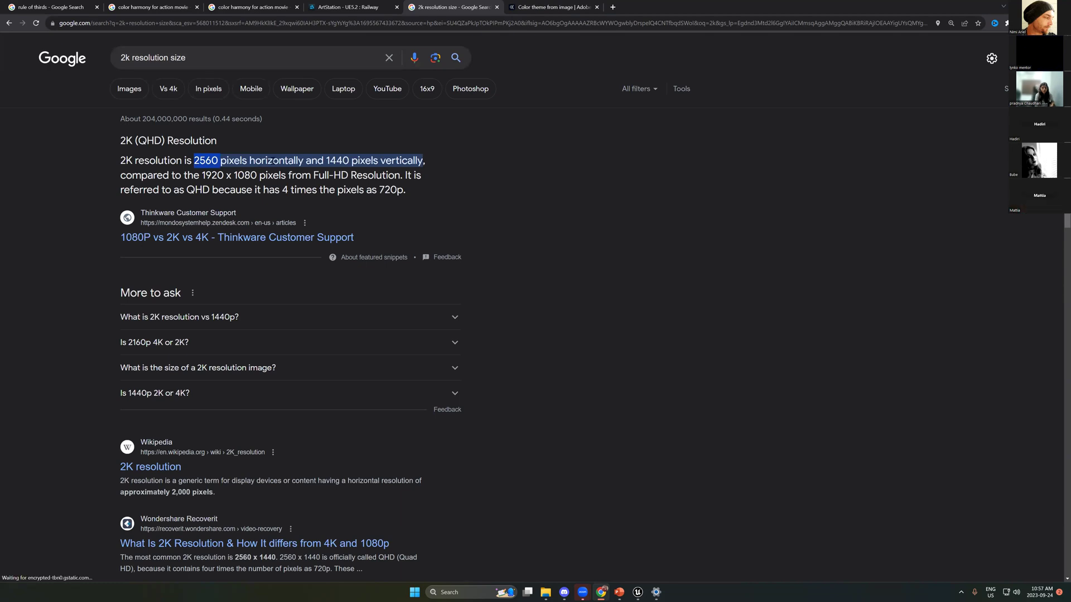
left_click_drag(326, 161, 342, 161)
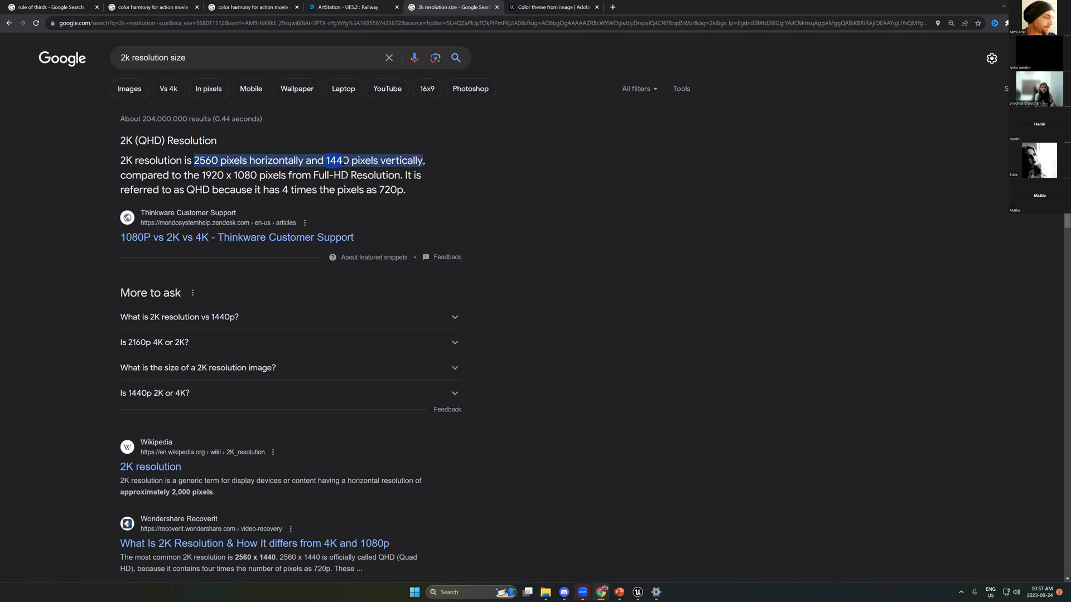
left_click(340, 160)
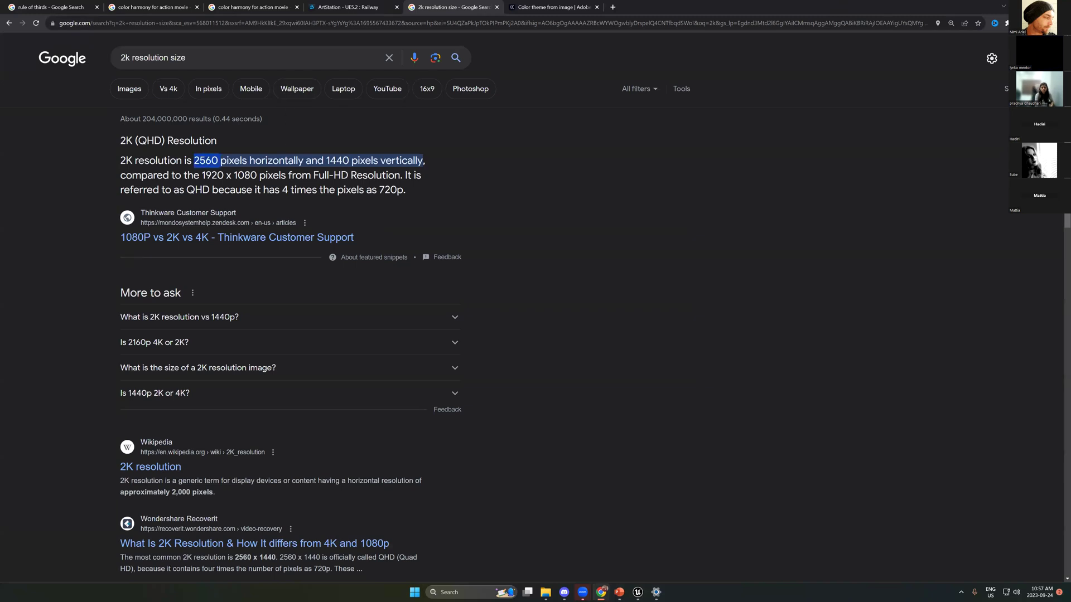
Step: Switch back to Unreal Editor, set the render resolution to Custom and expand the advanced General options
key("alt+Tab")
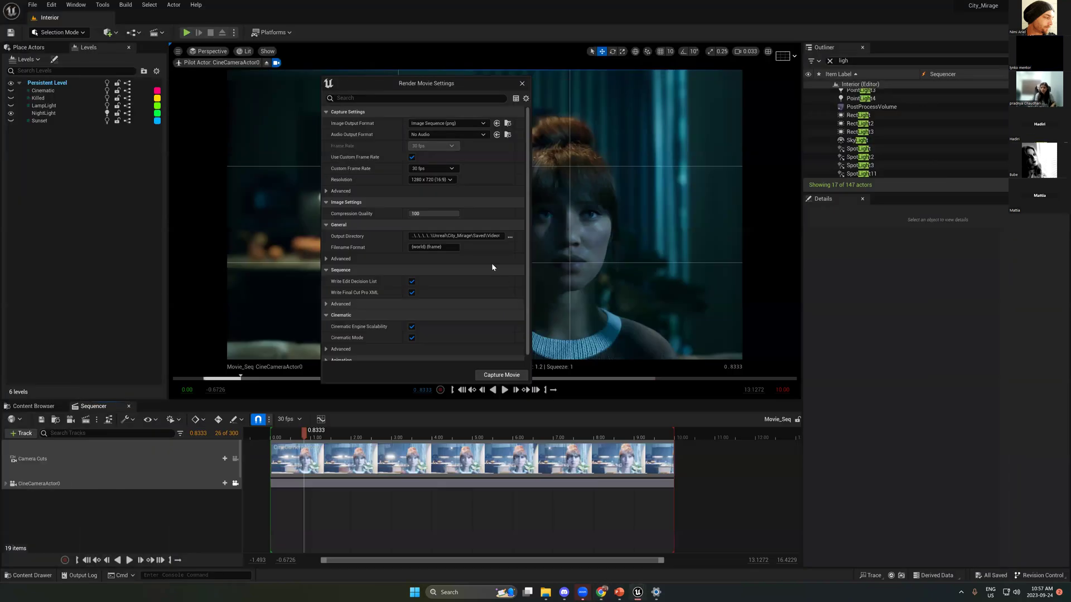
left_click(431, 180)
left_click(428, 211)
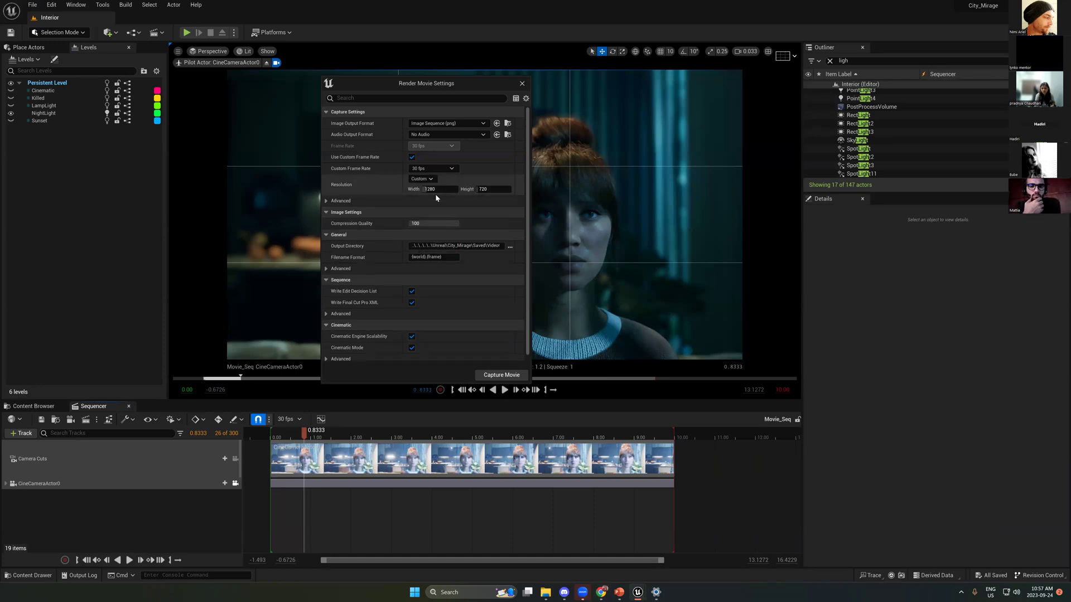
left_click(429, 180)
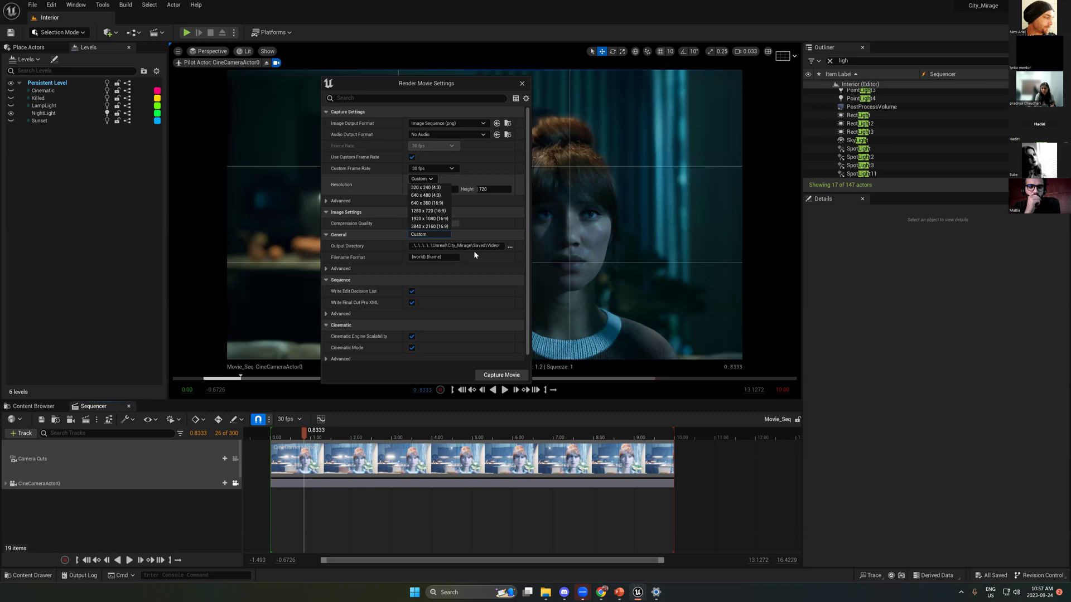
left_click(492, 269)
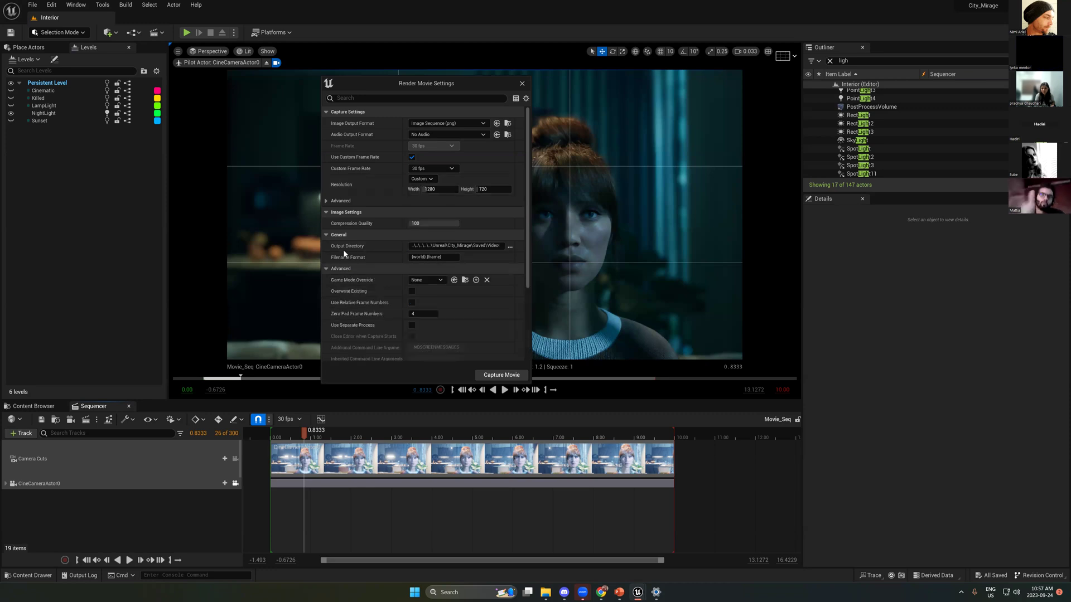
Step: Browse the output directory location and review the advanced options and remaining sections of the movie render settings
left_click(509, 247)
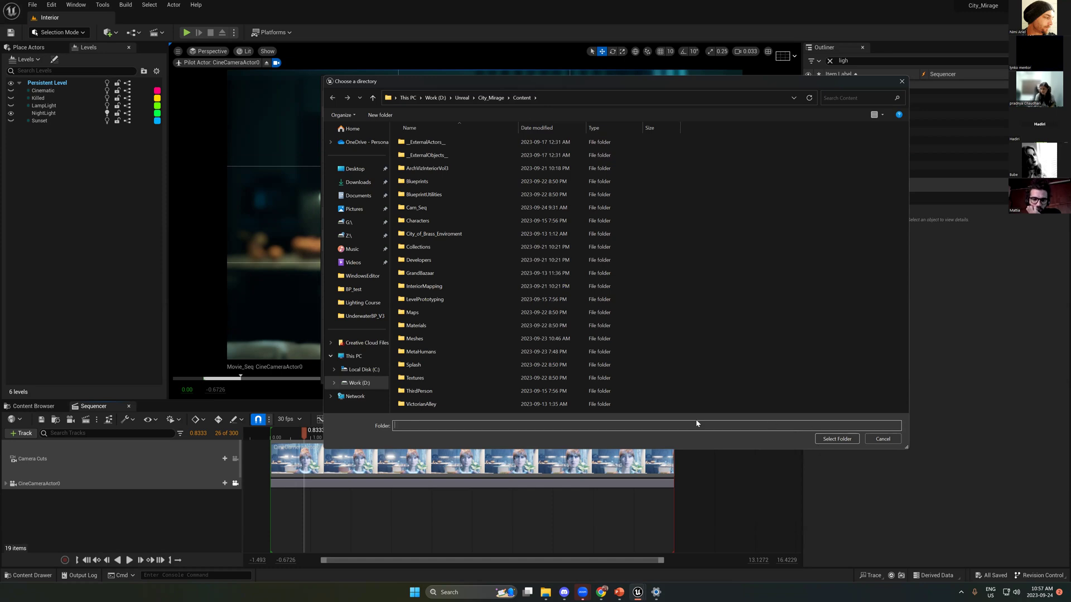
left_click(836, 439)
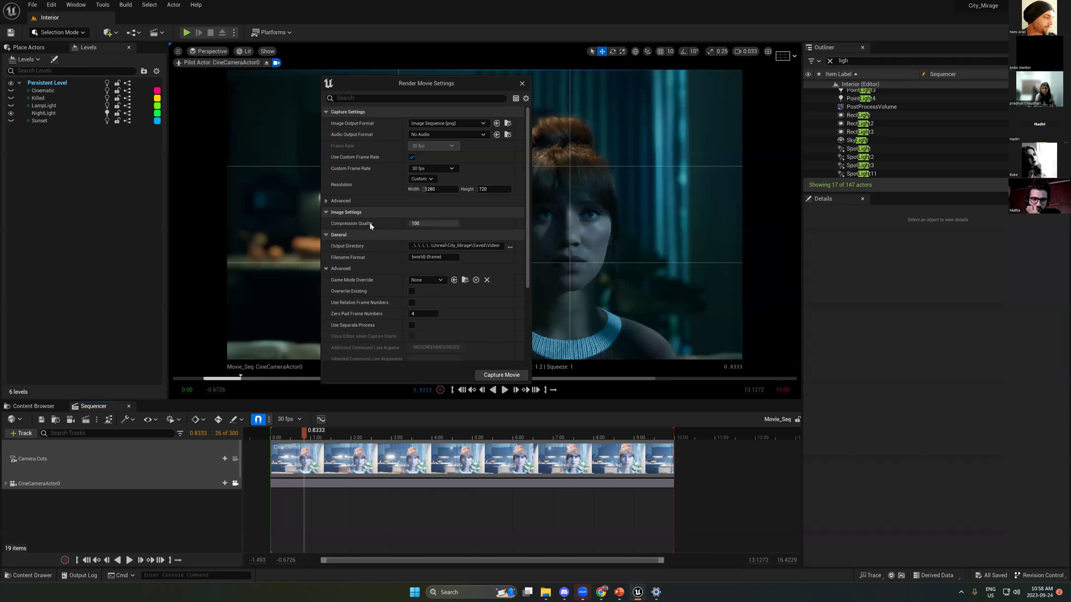
left_click(326, 201)
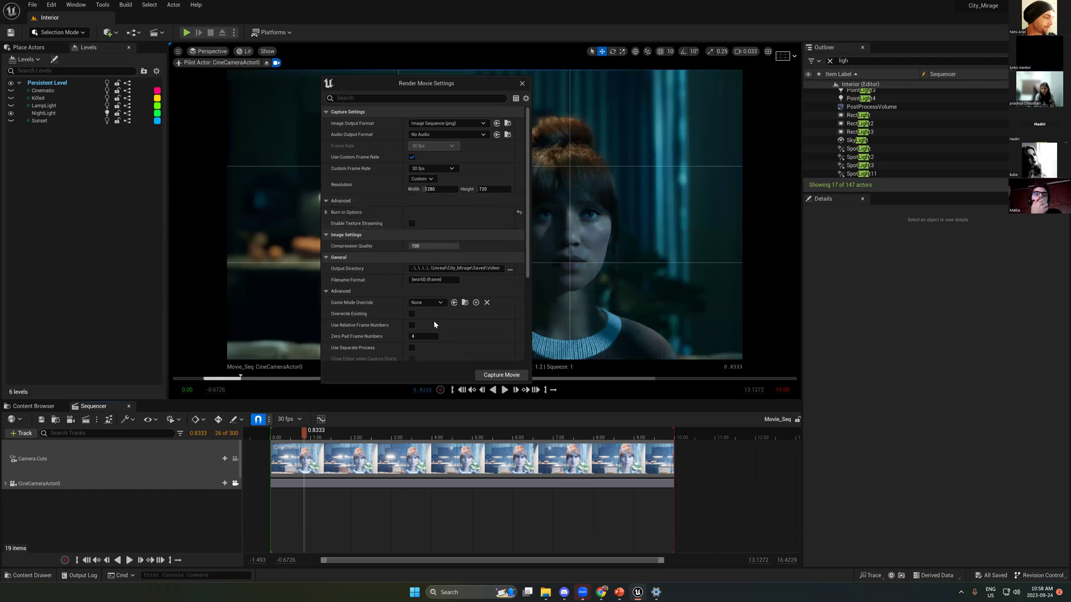
scroll(377, 293, "down", 3)
scroll(377, 292, "down", 3)
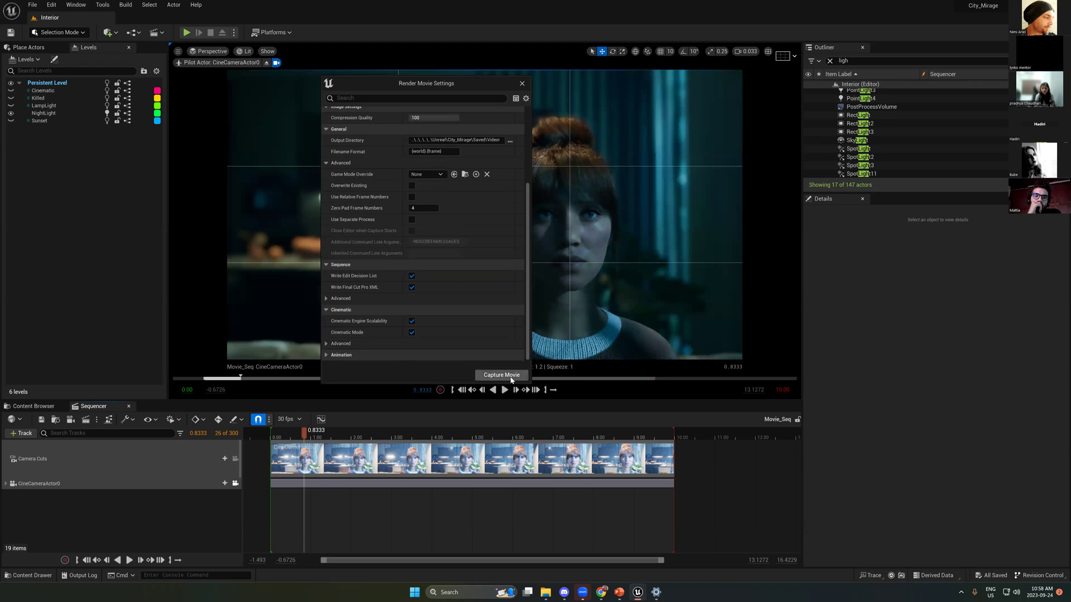
Step: Close the render settings and check which movie renderers are available for the sequence
left_click(521, 85)
left_click(96, 418)
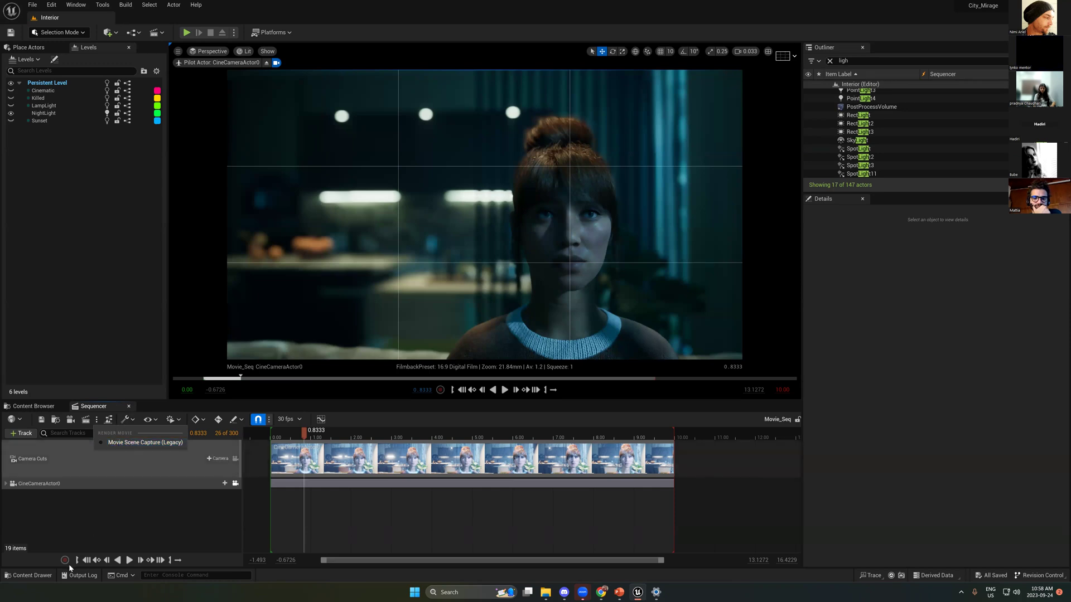
left_click(78, 531)
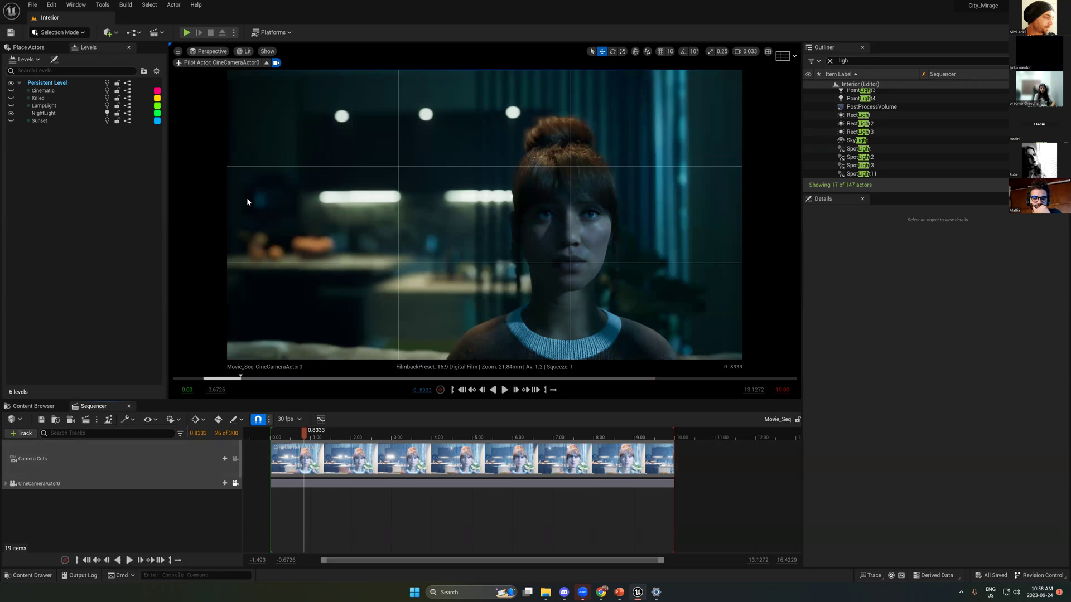
Step: Enable the Movie Render Queue plugin, filtering by "movie qu", leave the Additional Render Passes plugin disabled, and restart the editor
left_click(1049, 32)
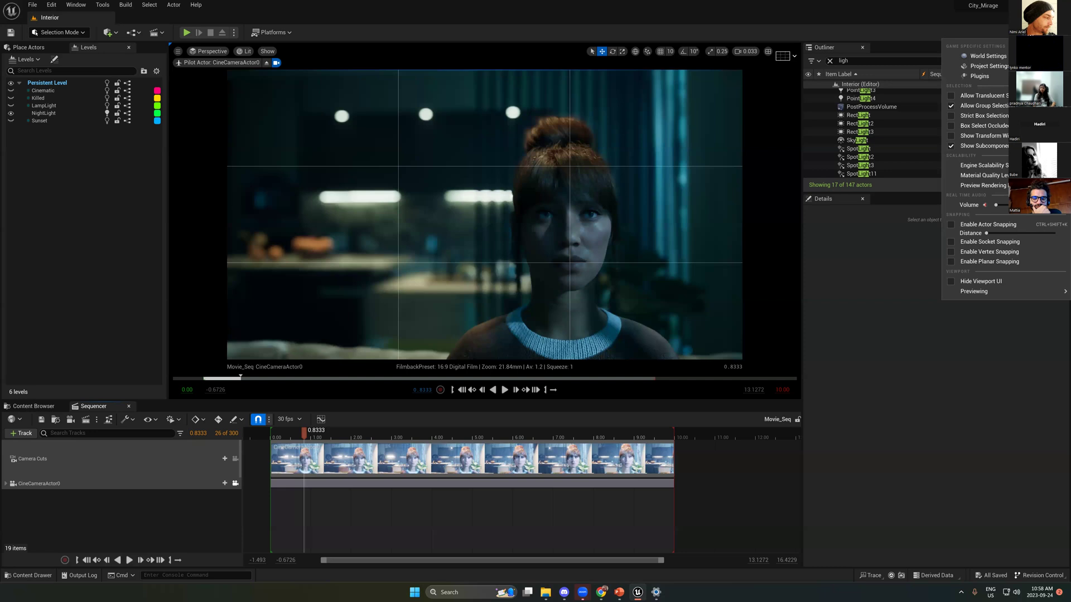
left_click(981, 76)
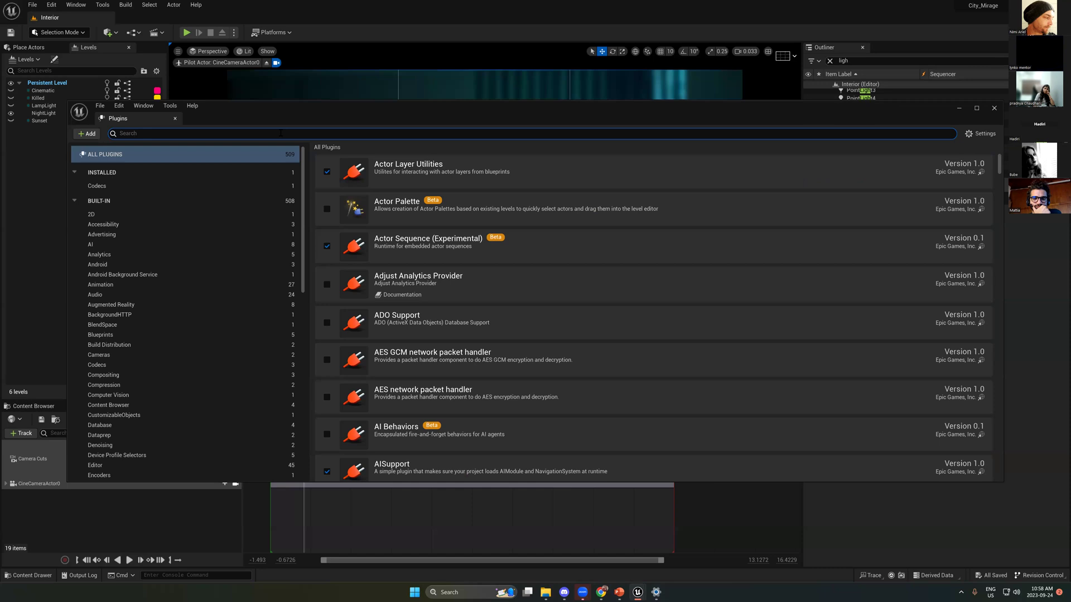
type("movie")
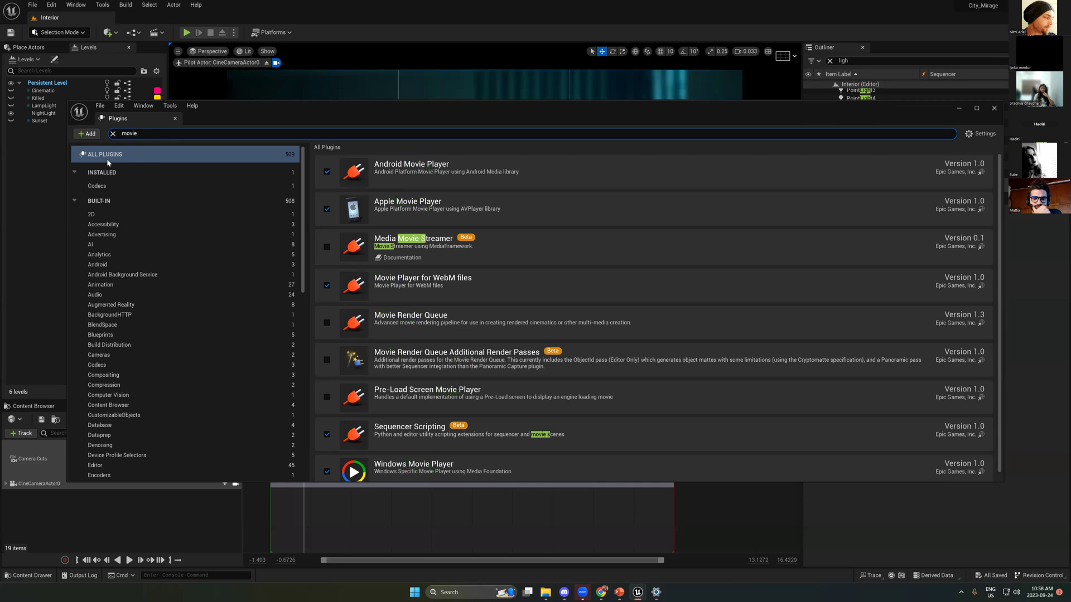
type("qu")
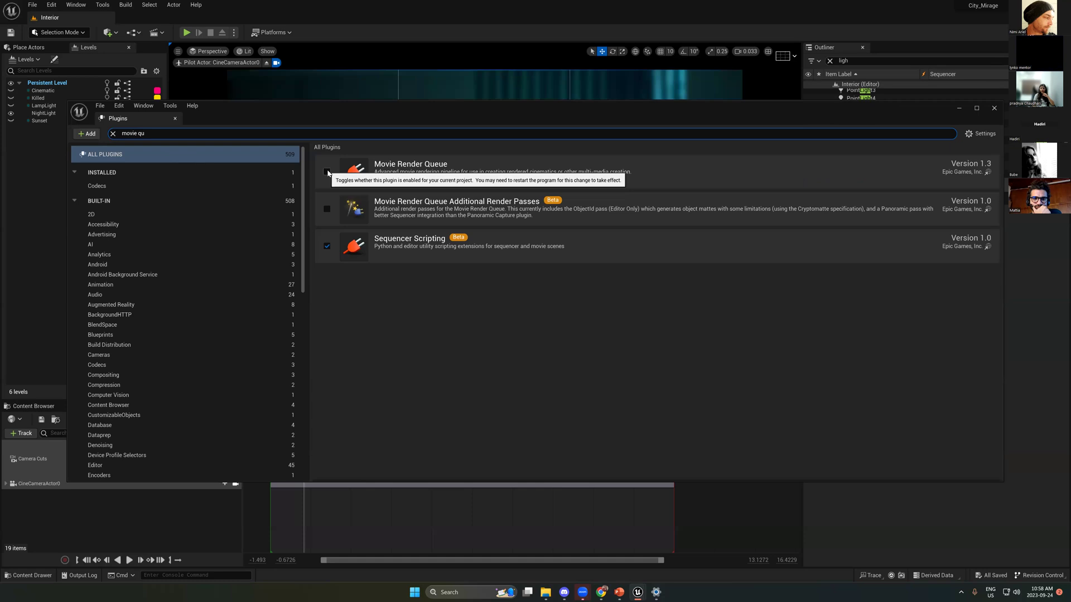
left_click(327, 171)
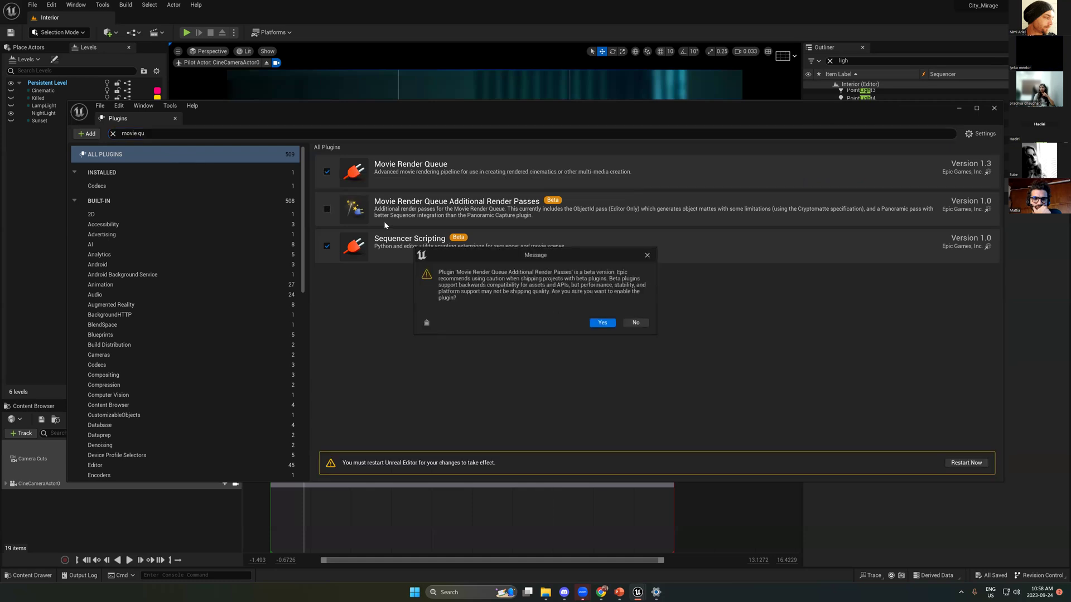
left_click(623, 323)
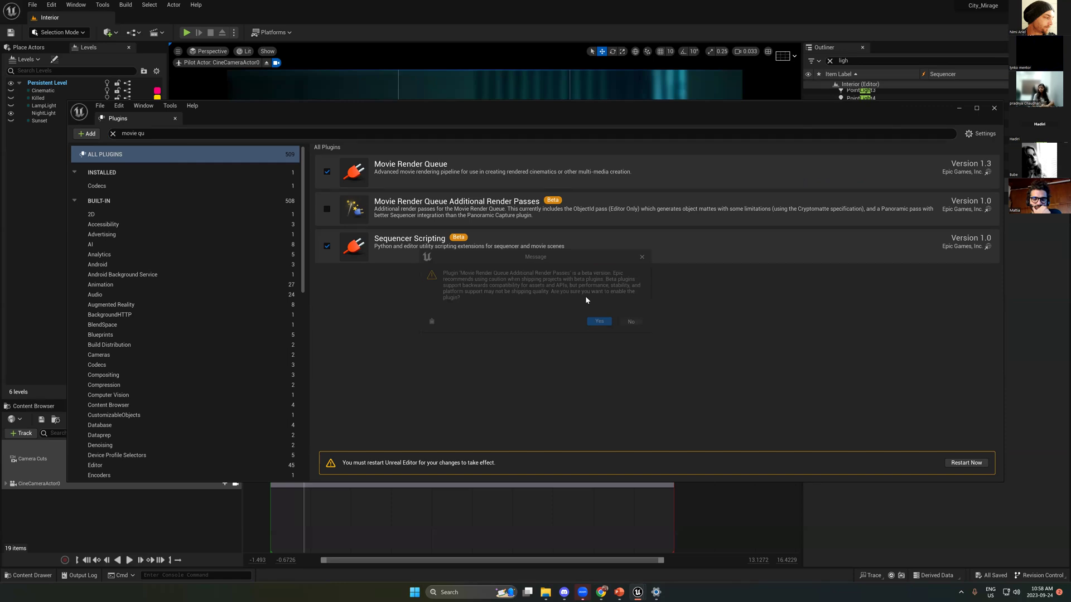
left_click(966, 463)
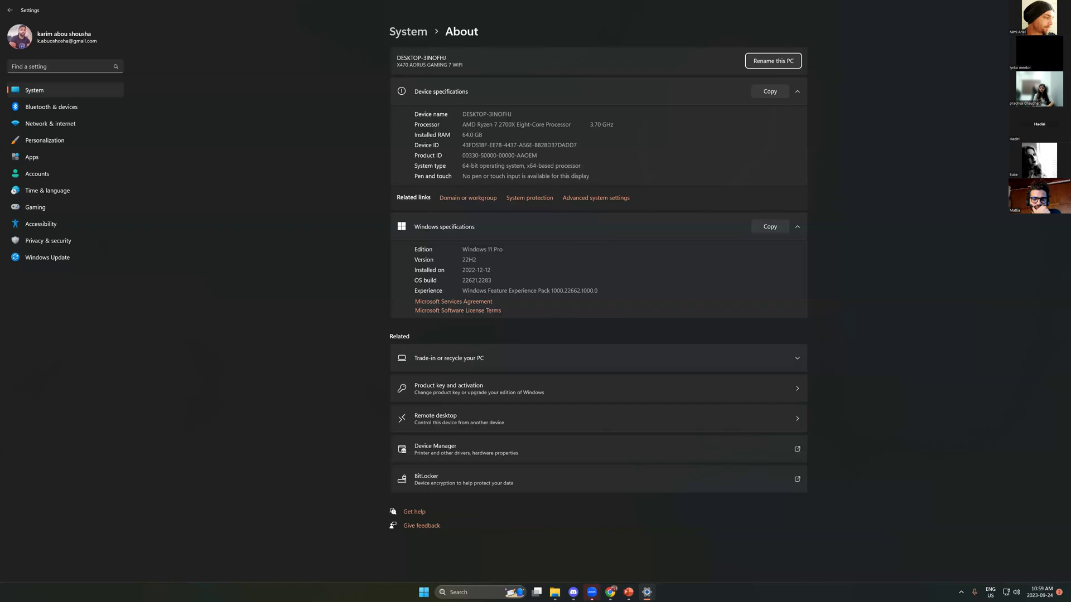
Step: Close the Windows Settings window and the PowerPoint presentation, refreshing the desktop
key("alt+F4")
right_click(456, 253)
left_click(467, 264)
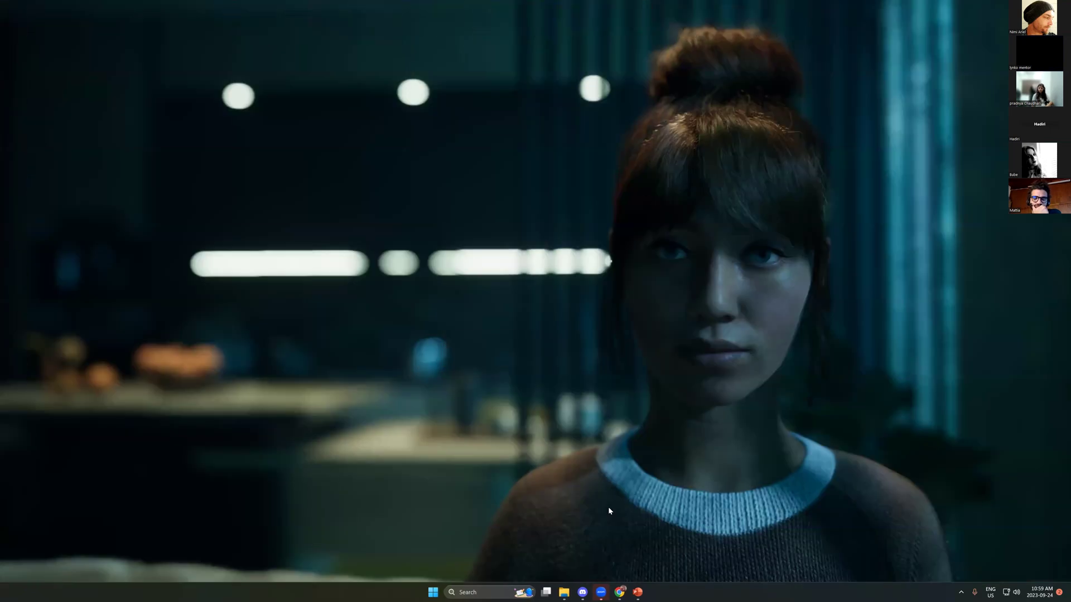
left_click(628, 592)
key("alt+F4")
left_click(555, 312)
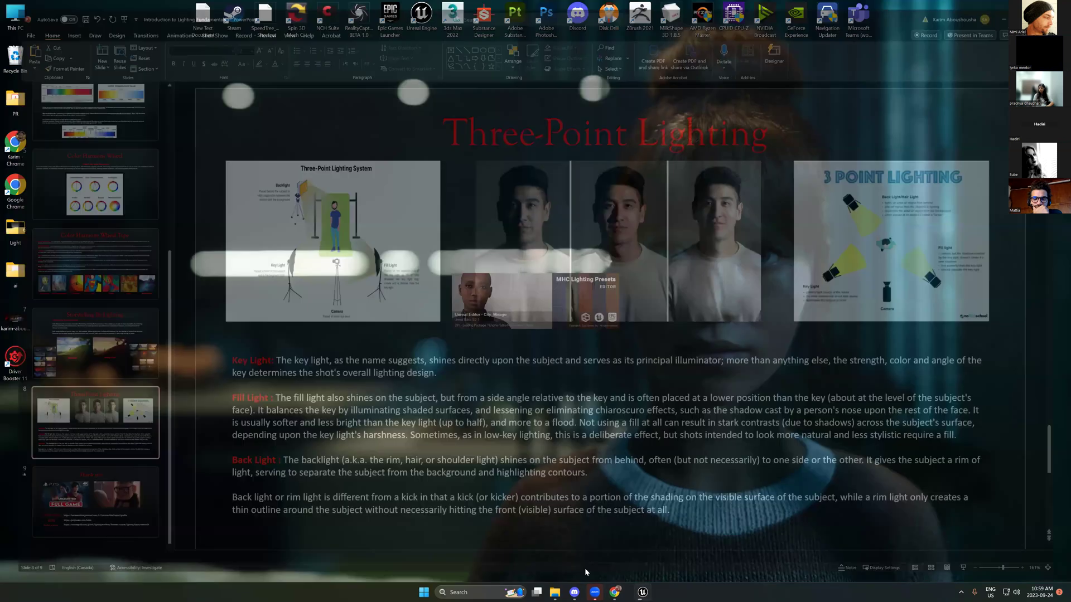
right_click(740, 314)
left_click(744, 329)
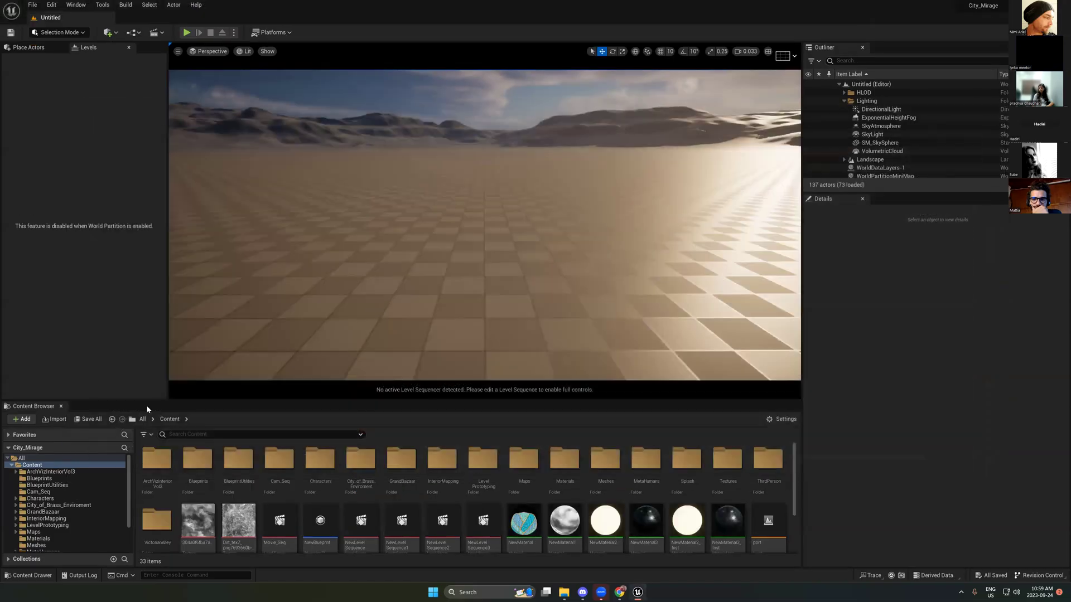
Step: Open the Interior level from the ArchVizInteriorVol3 Maps folder
double_click(156, 458)
double_click(157, 458)
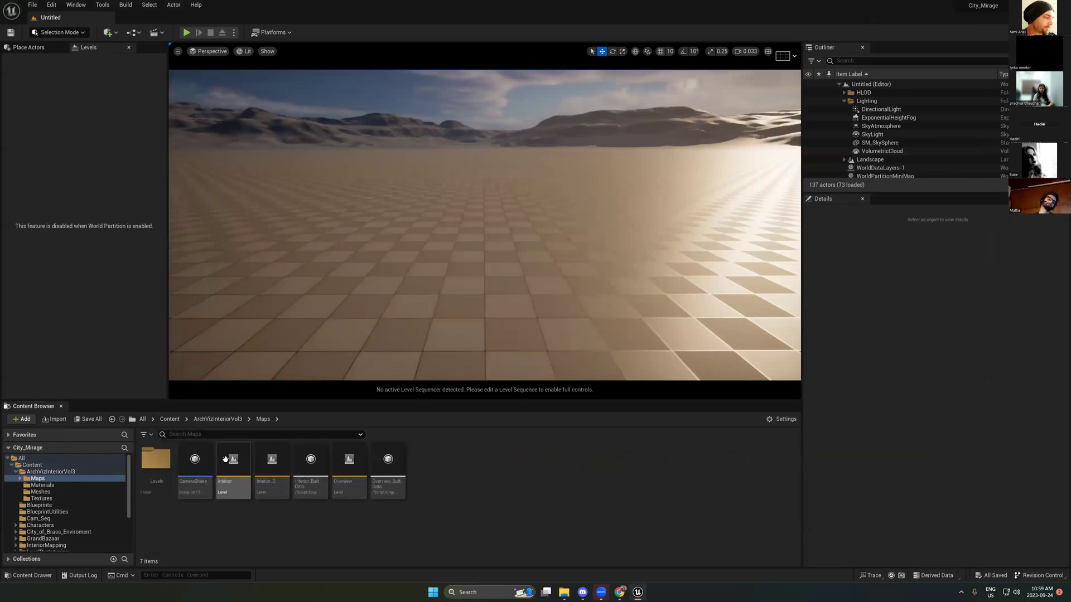
double_click(233, 464)
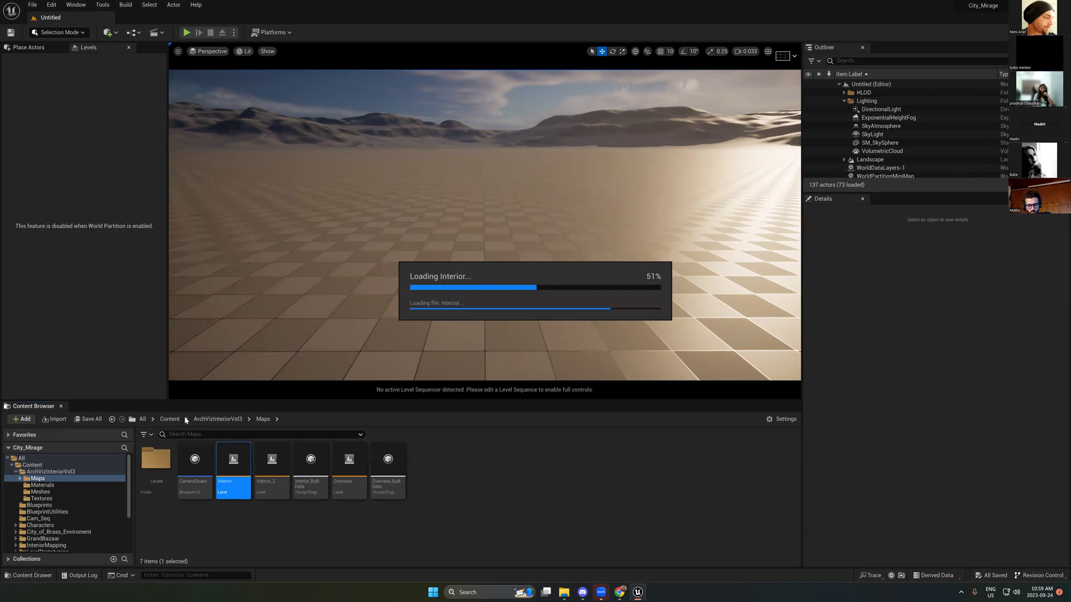
mouse_move(554, 588)
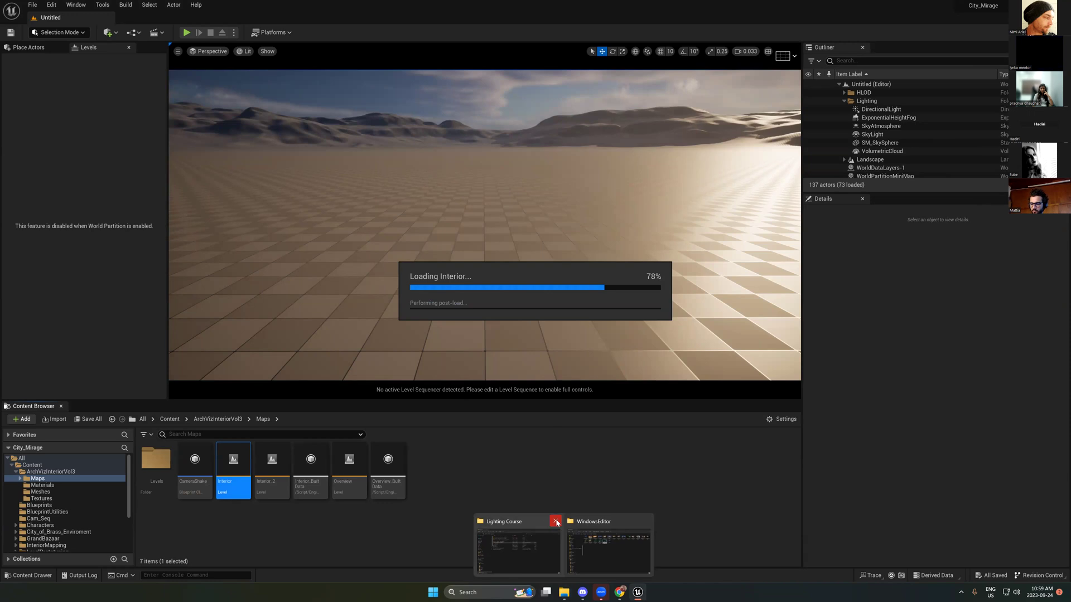
Step: Close the Lighting Course folder window and open the Movie_Seq level sequence from the Content folder
left_click(557, 522)
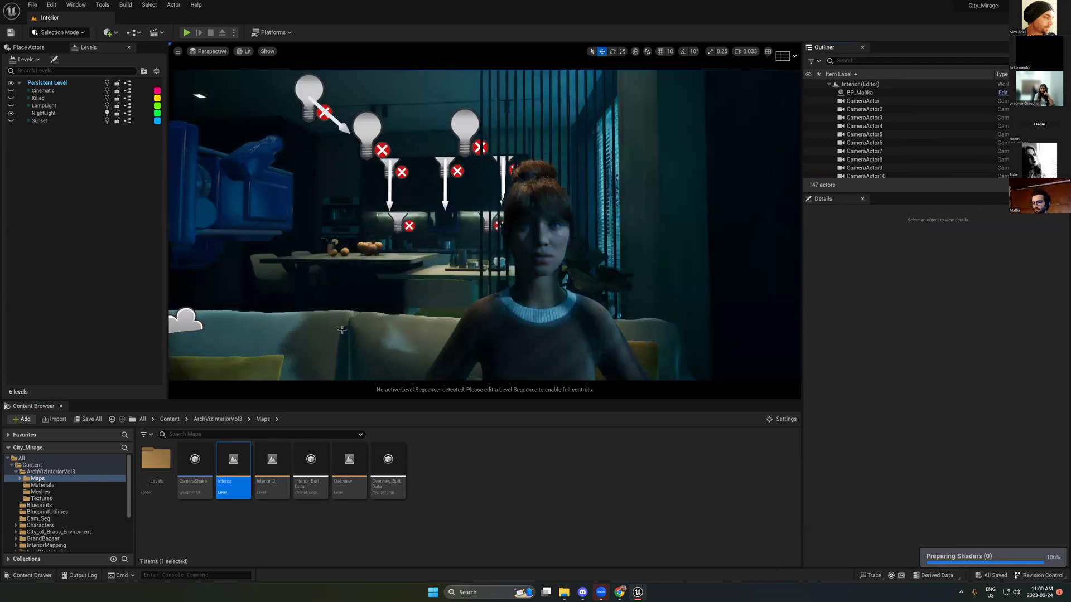
left_click(167, 419)
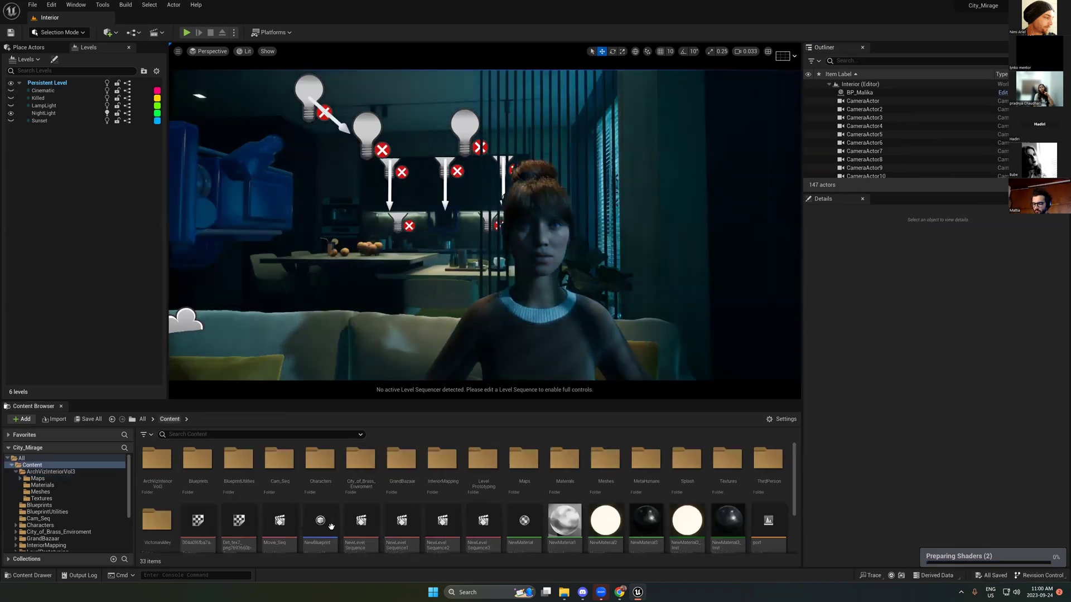
scroll(312, 502, "down", 2)
left_click(286, 457)
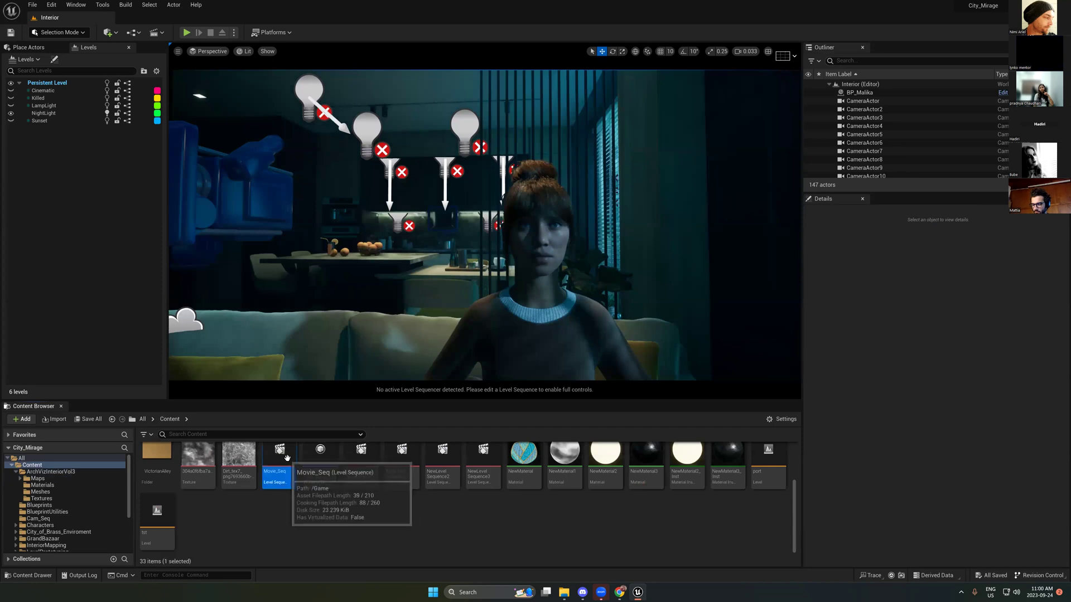
double_click(287, 458)
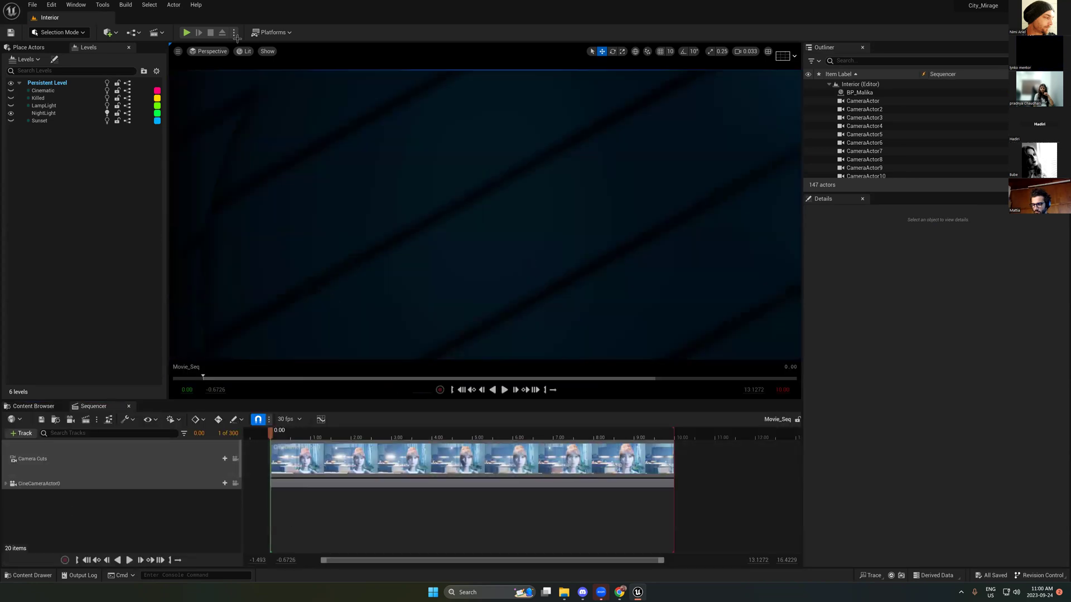
Step: Look through the placed CineCameraActor0 that frames the woman's close-up and pilot it
left_click(208, 51)
mouse_move(240, 136)
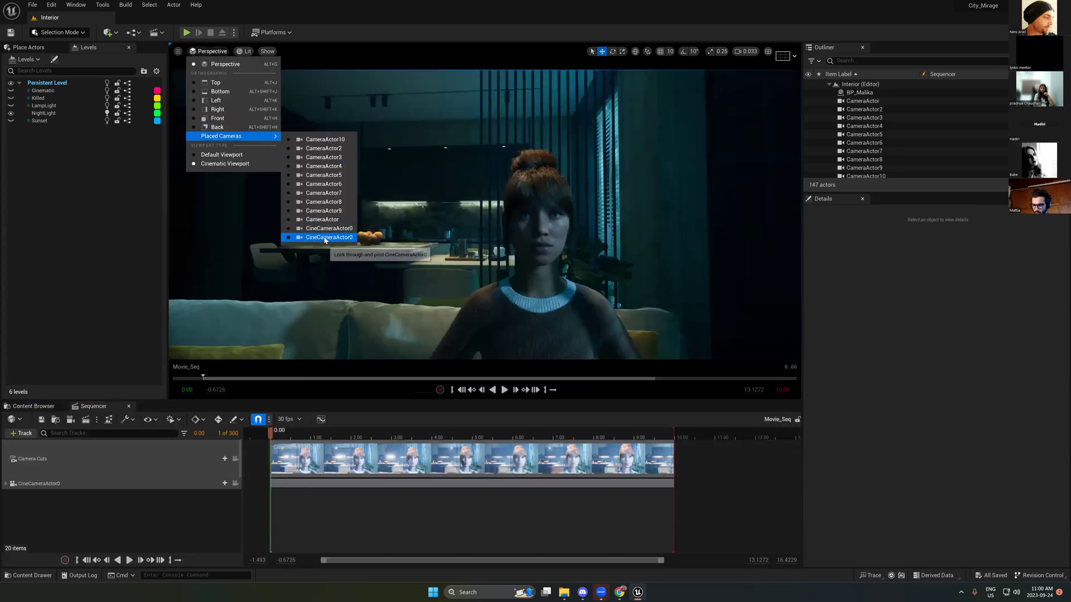
left_click(325, 237)
left_click(212, 51)
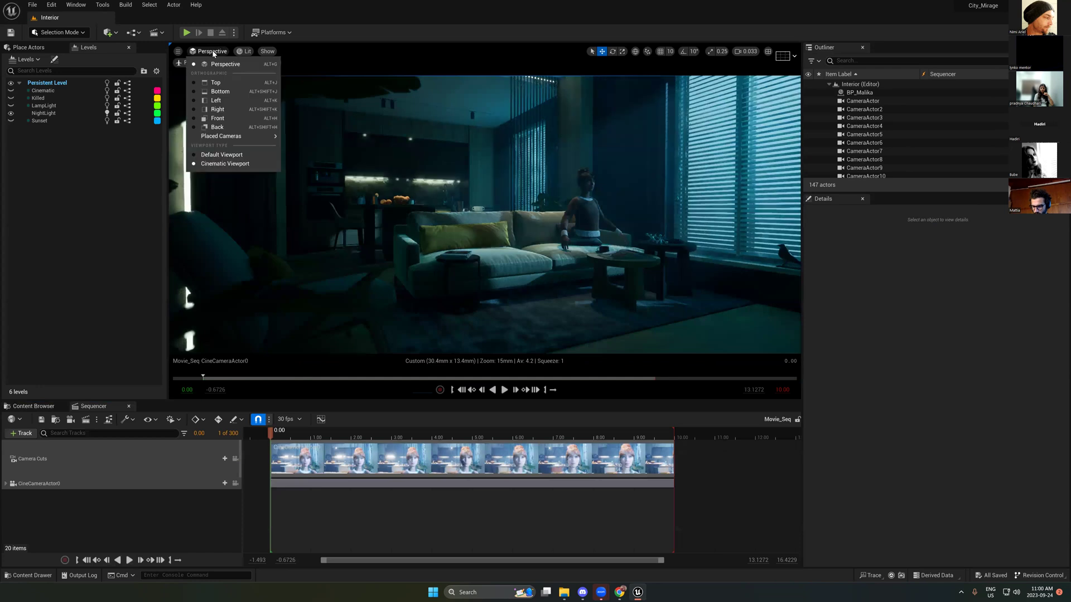
mouse_move(240, 136)
left_click(324, 229)
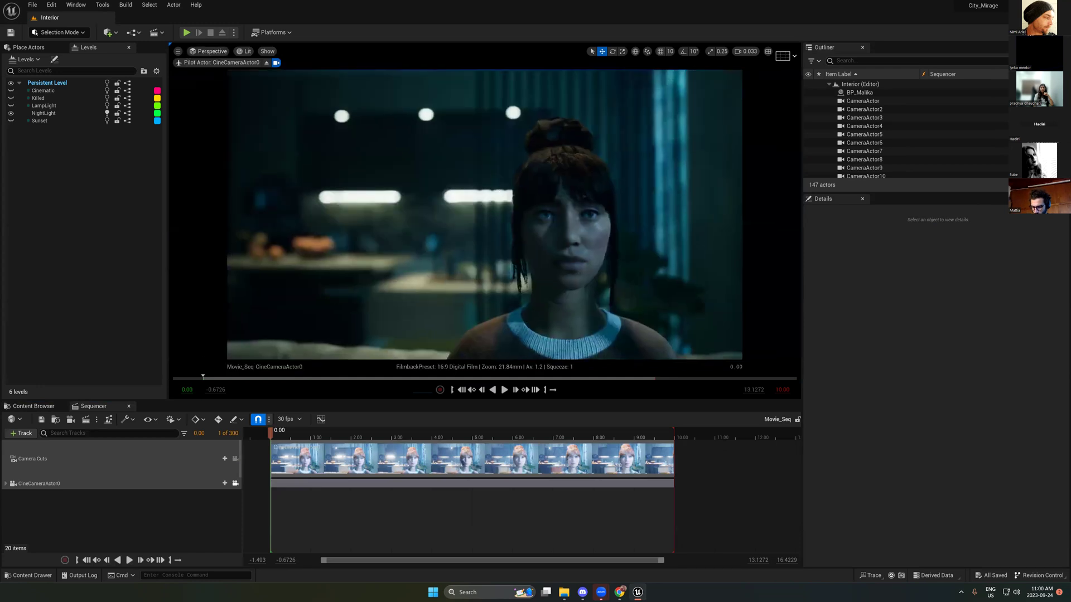
Step: Clear the camera selection and hide the light icons in the viewport with Game View
left_click_drag(344, 317, 344, 318)
left_click_drag(407, 261, 485, 232)
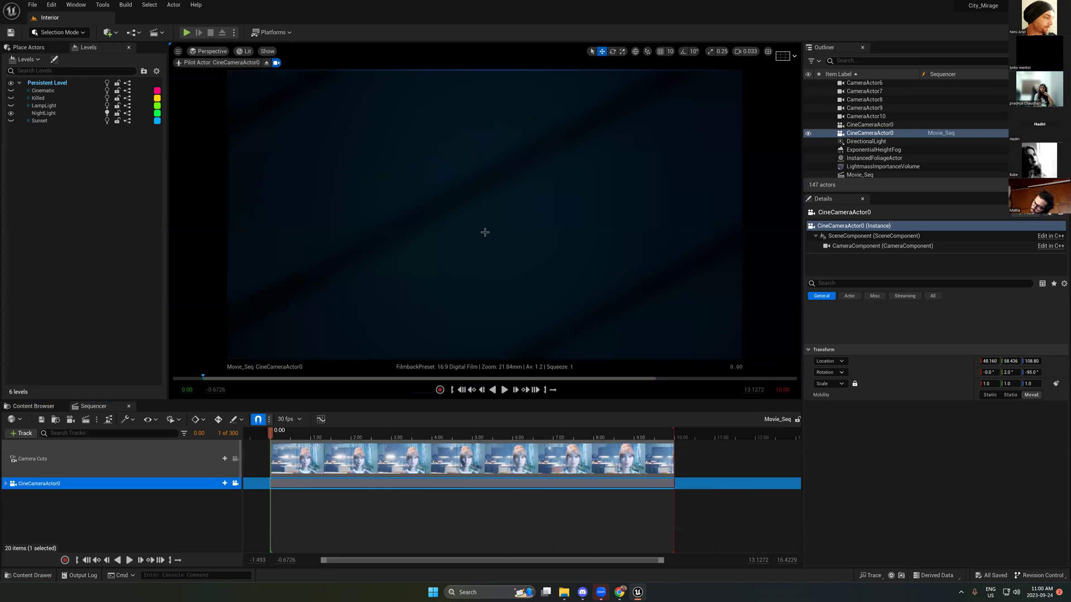
left_click(484, 232)
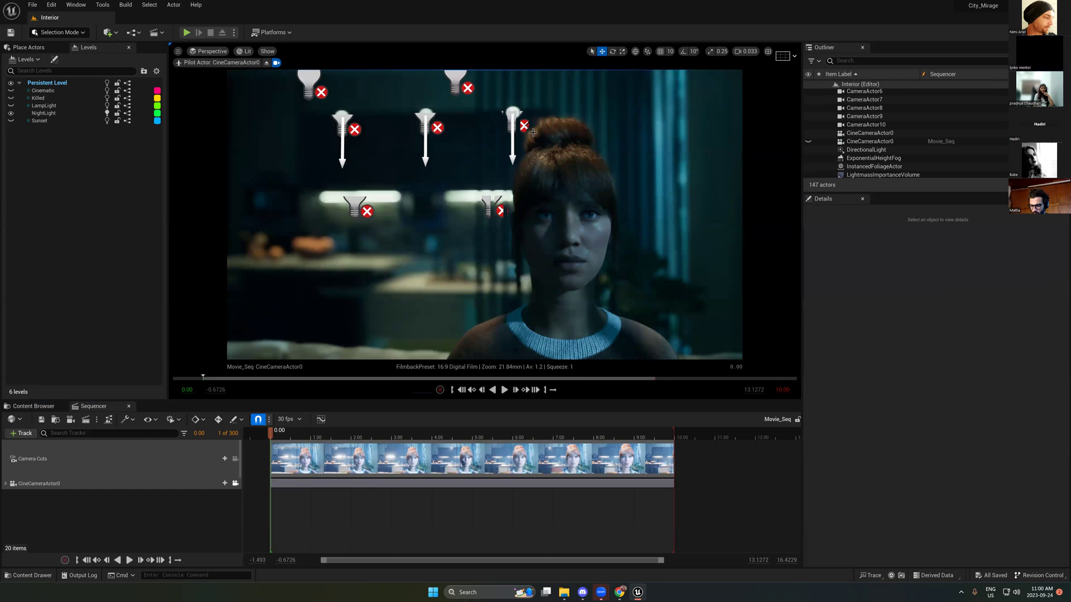
key("g")
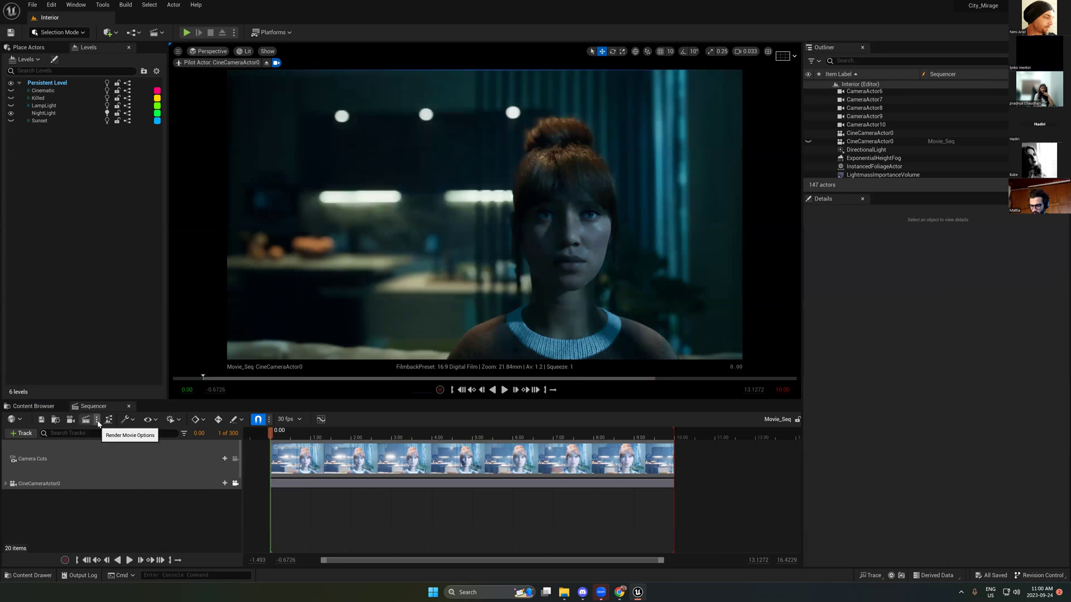
left_click(98, 419)
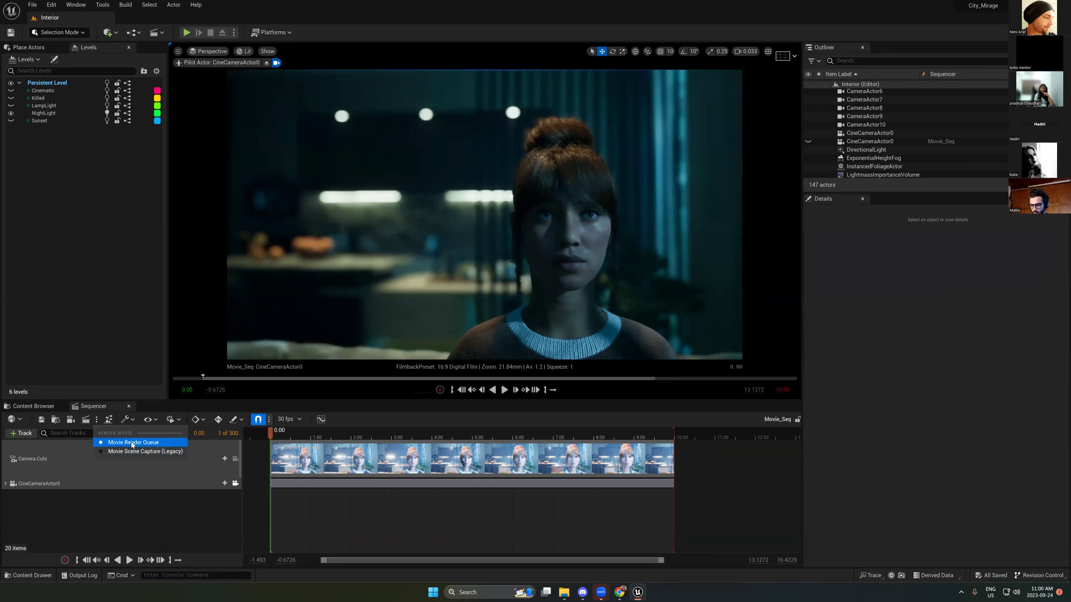
left_click(114, 525)
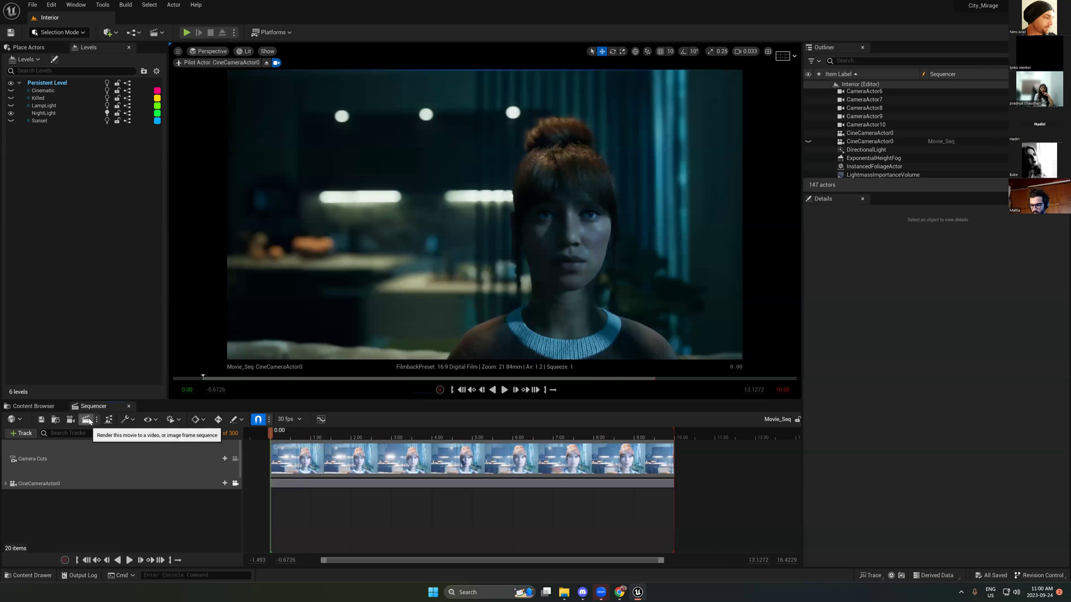
left_click(88, 421)
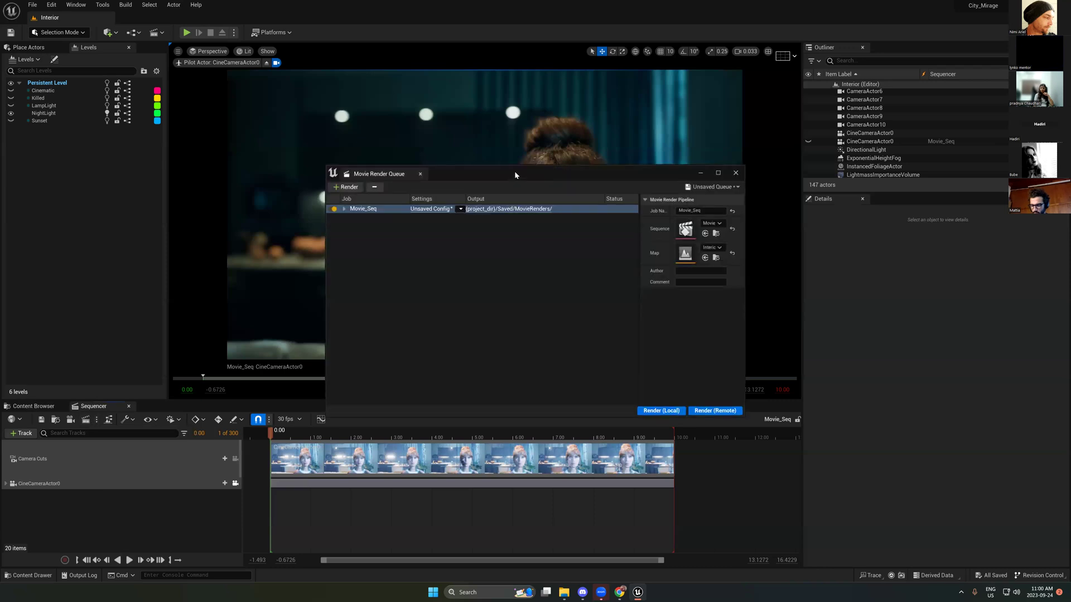
left_click_drag(515, 173, 590, 169)
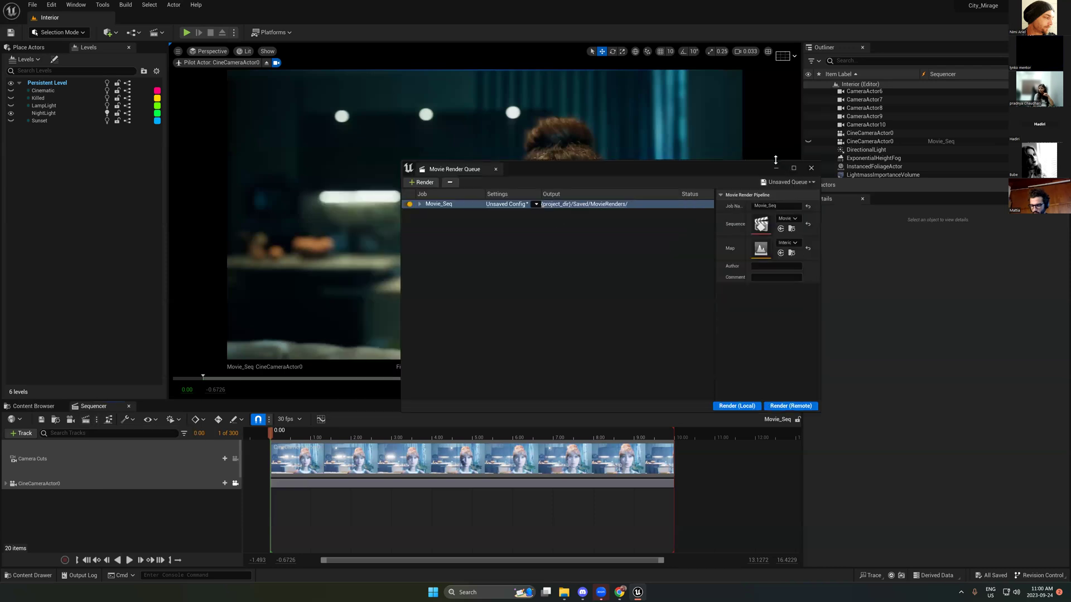
left_click(806, 171)
Step: Switch the viewport's exposure to Game Settings
left_click(246, 51)
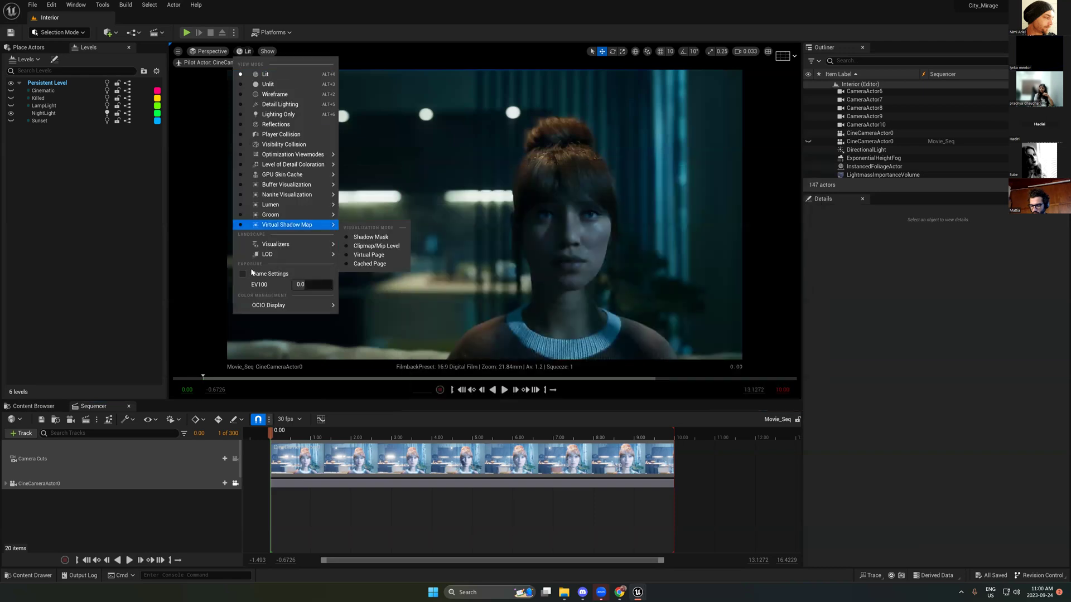
left_click(243, 274)
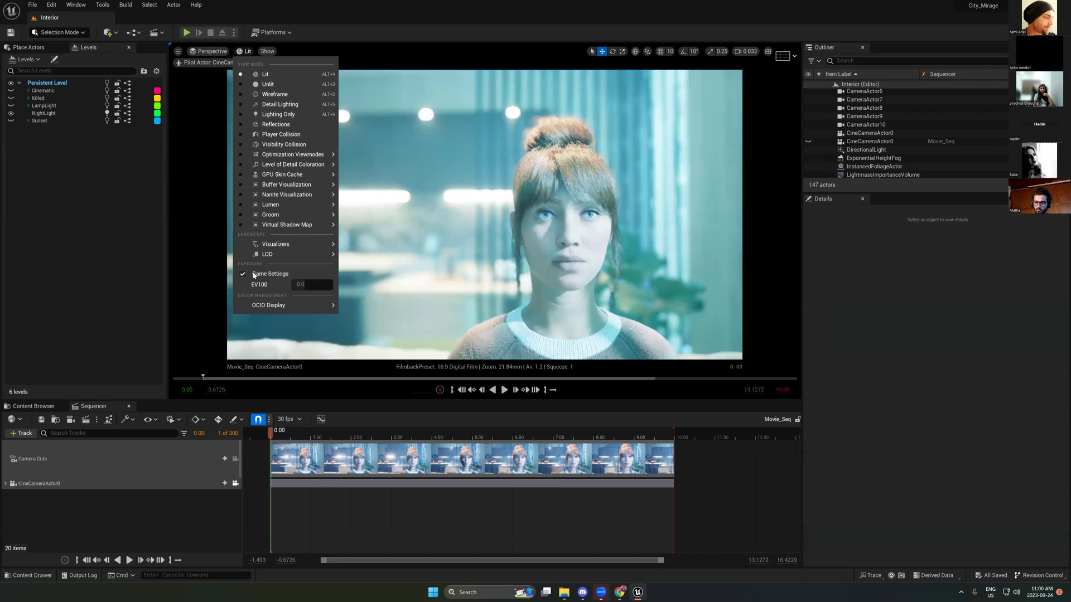
left_click(582, 113)
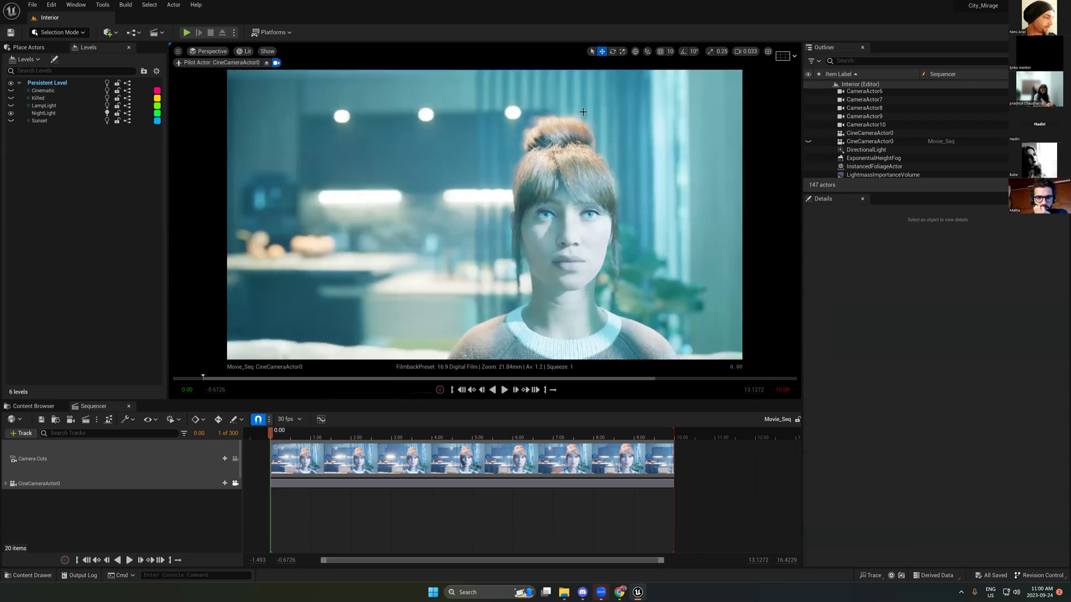
Step: Search the Outliner for "pos" and select the PostProcessVolume
left_click(868, 61)
type("c")
key("BackSpace")
type("p")
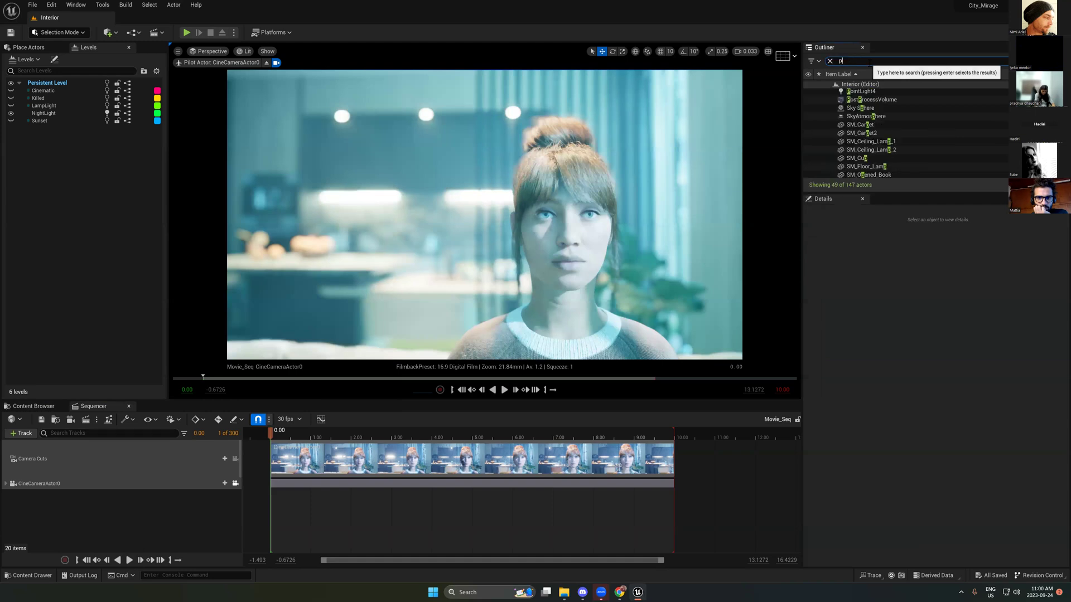
type("os")
key("Return")
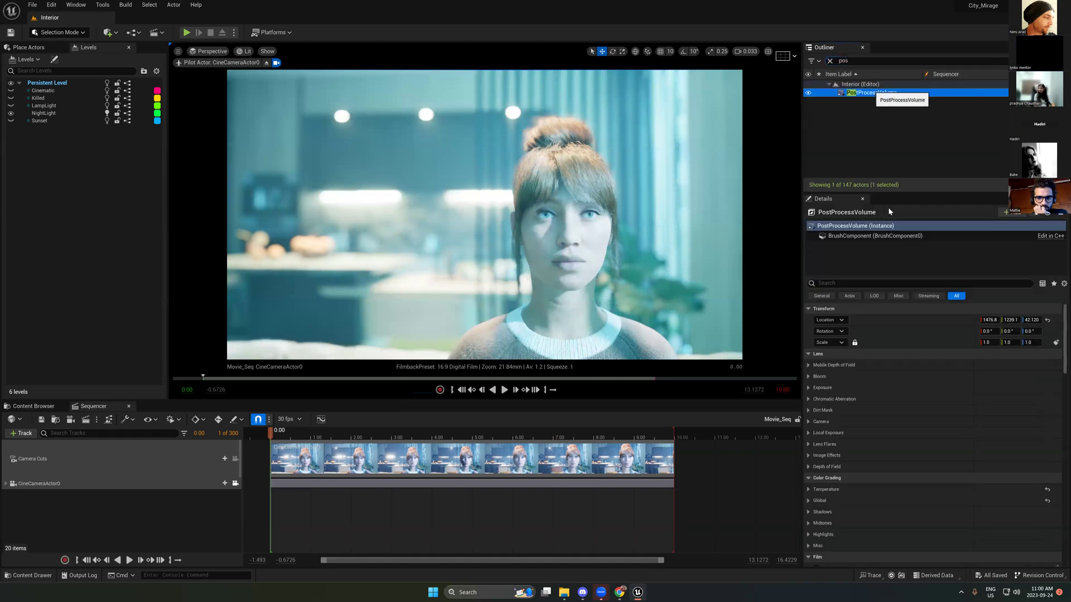
Step: Try Exposure Compensation values of 8, 7, 6 and 6.5 on the PostProcessVolume and settle on 7
scroll(837, 357, "down", 2)
left_click(809, 347)
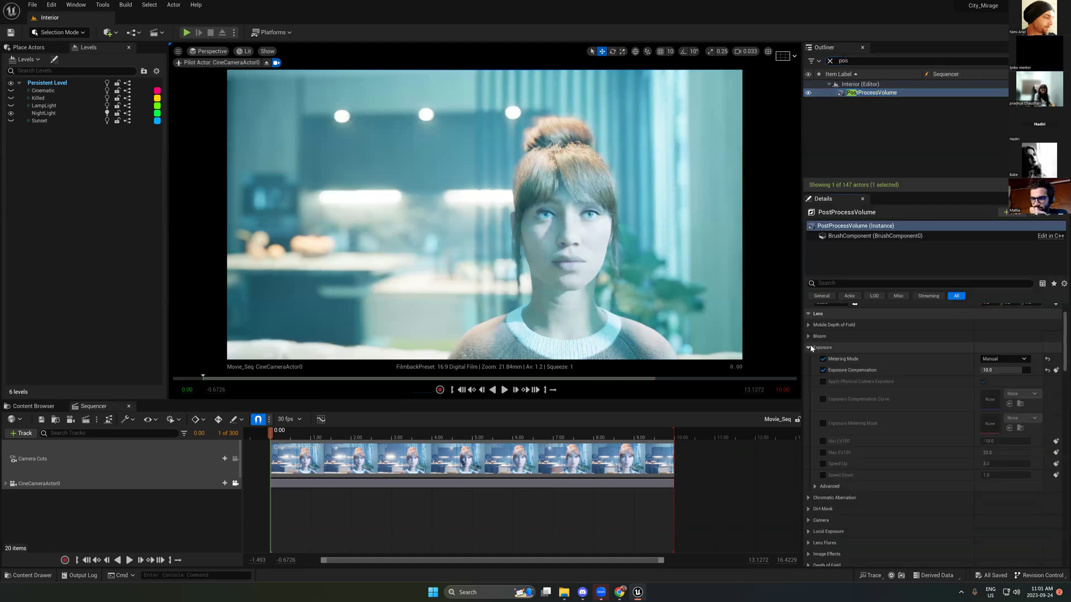
left_click(1002, 370)
type("8")
key("Return")
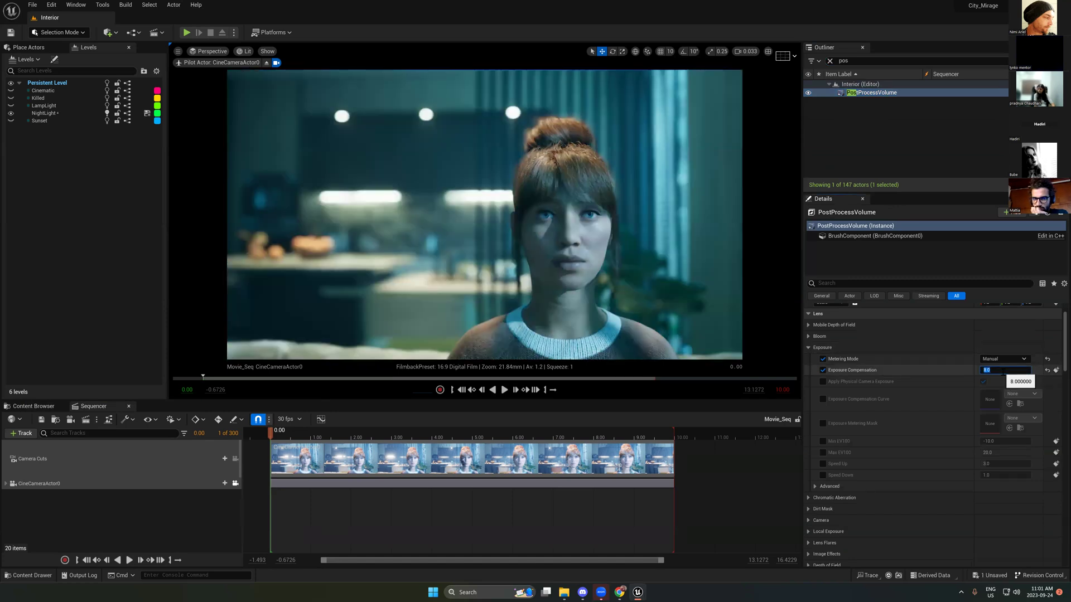
type("7")
key("Return")
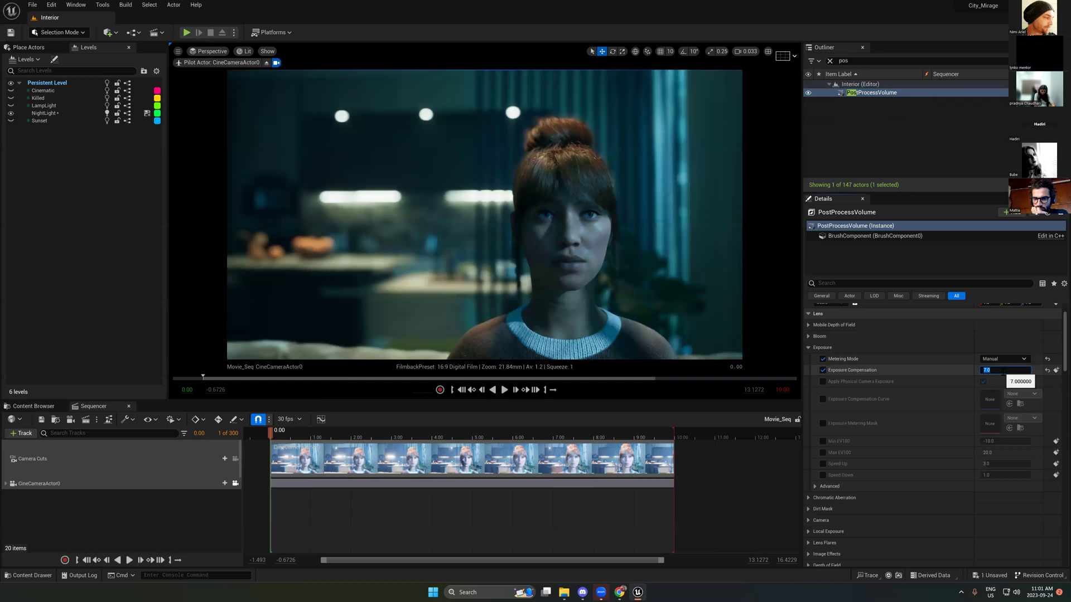
type("6")
key("Return")
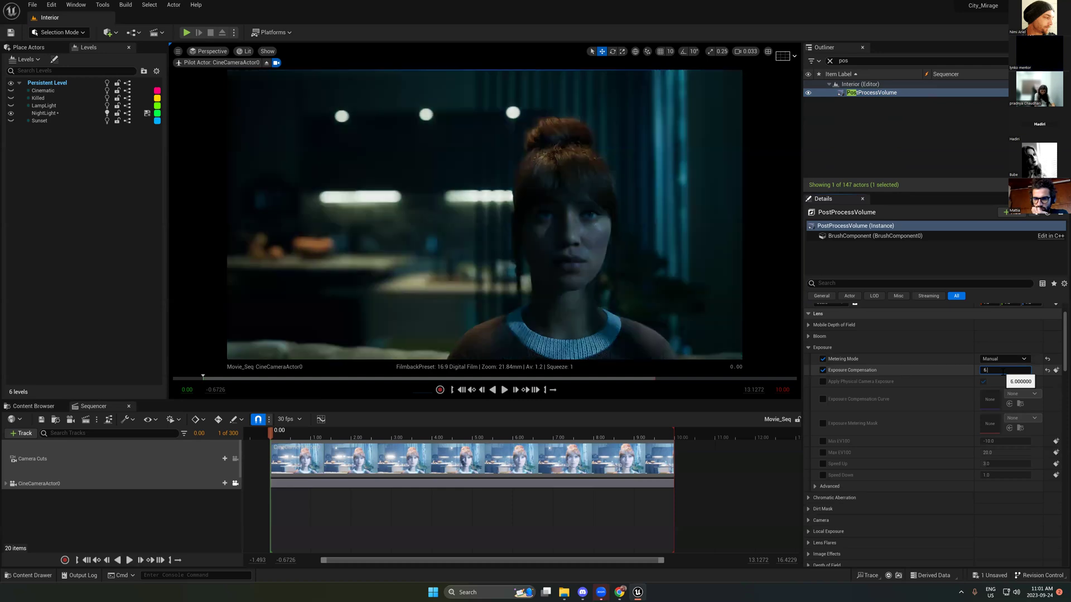
type(".5")
key("Return")
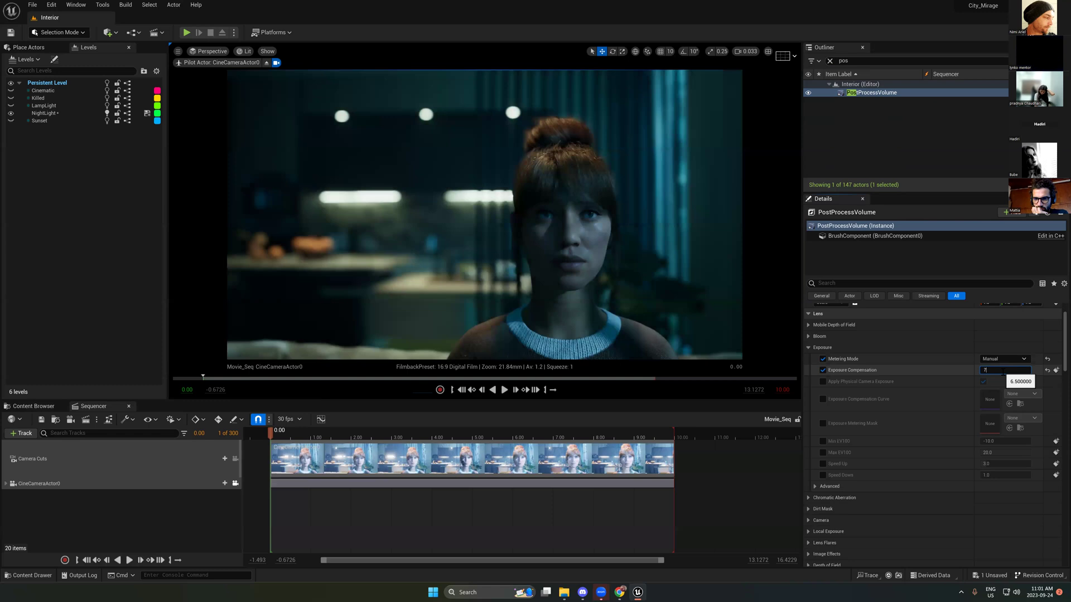
type("7")
key("Return")
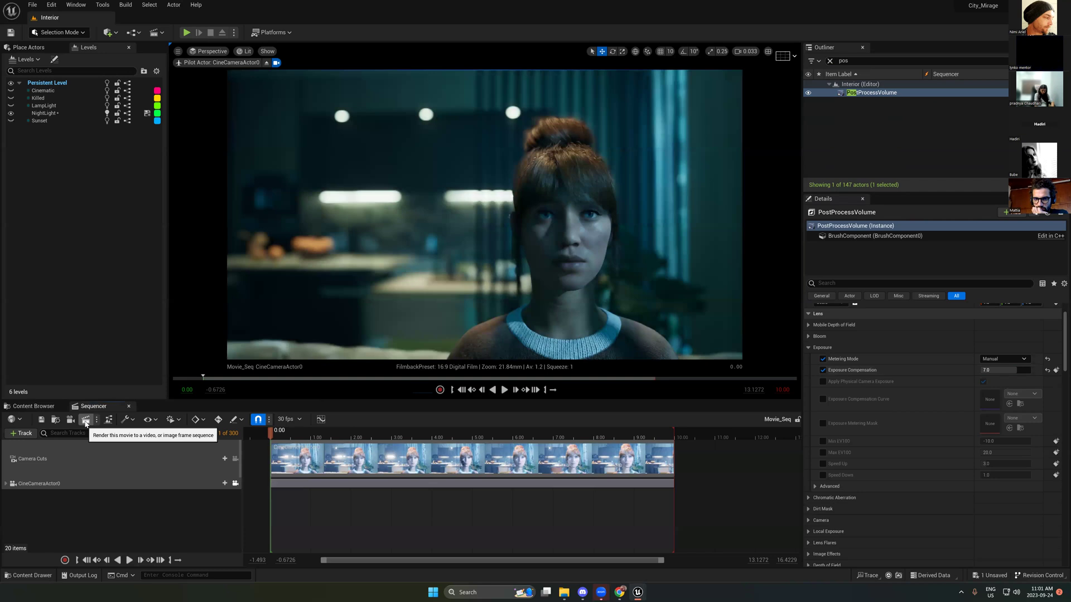
Step: Open the Movie Render Queue, enlarge its window and open the render settings of the Movie_Seq job
left_click(86, 421)
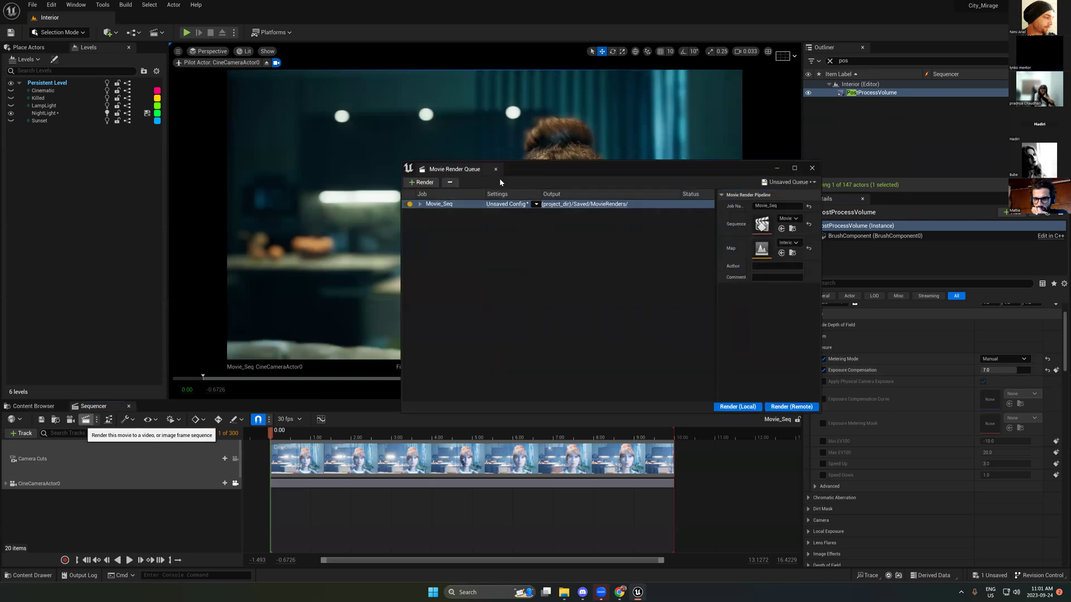
left_click_drag(549, 171, 585, 183)
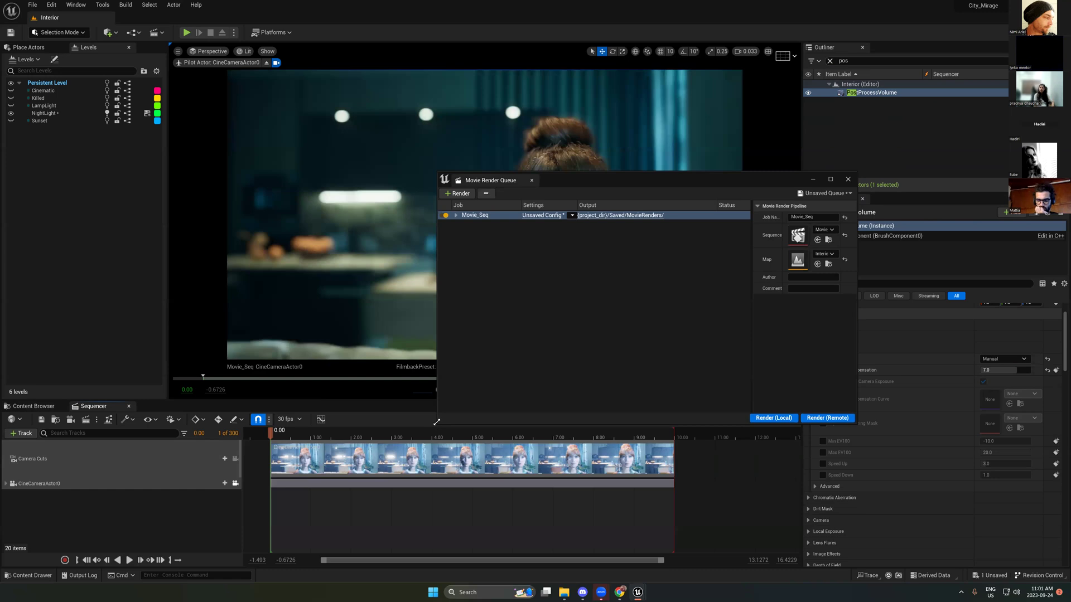
left_click_drag(432, 423, 396, 458)
left_click(415, 194)
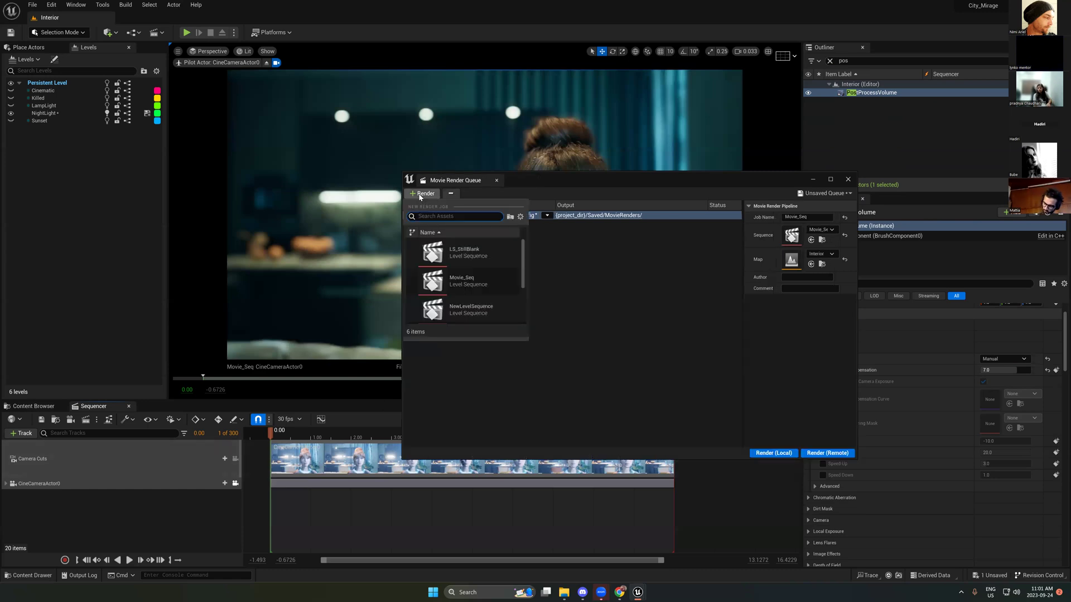
left_click(617, 298)
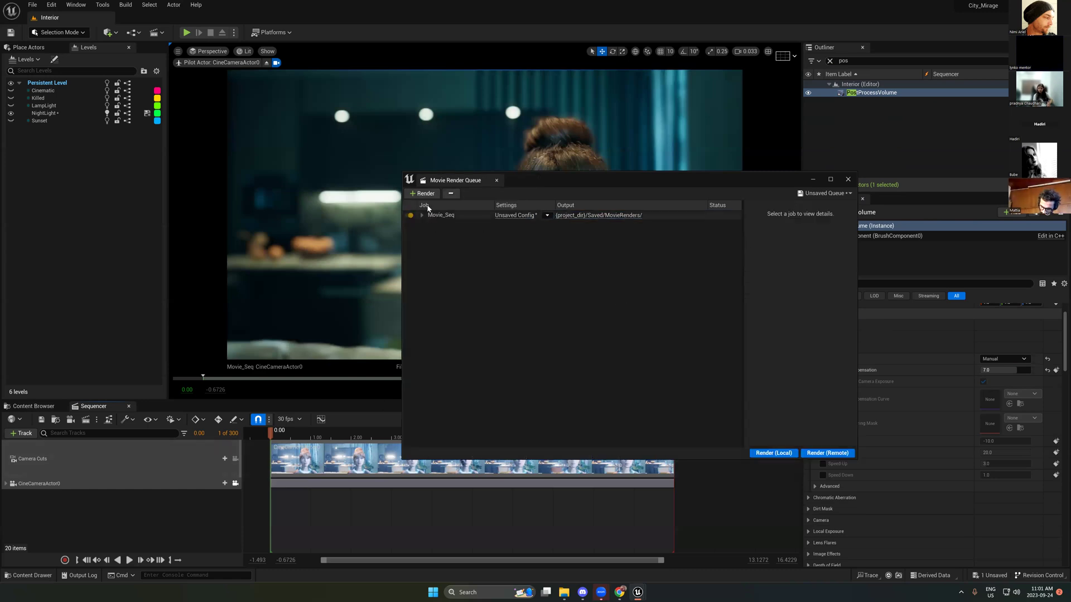
left_click(463, 216)
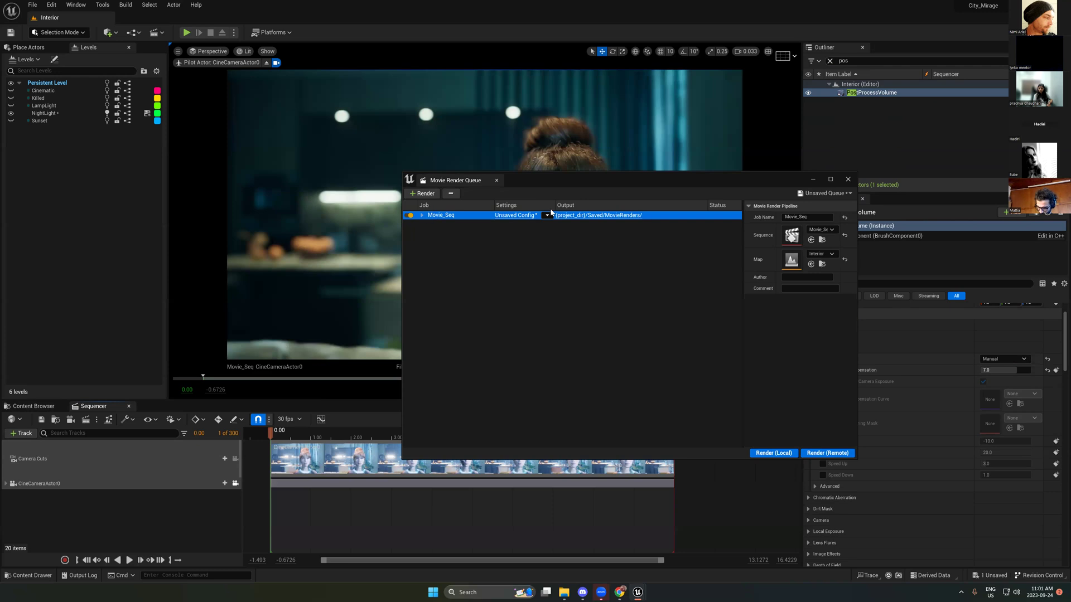
left_click(503, 215)
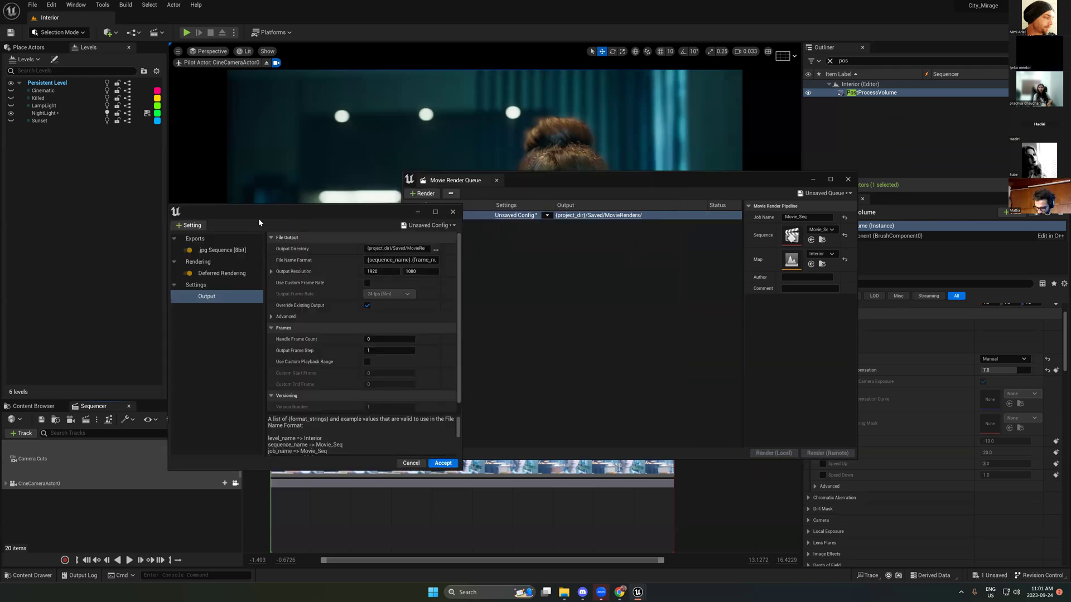
left_click_drag(276, 213, 551, 215)
Step: Replace the .jpg Sequence [8bit] export with a .png Sequence [8bit] export in the job's render settings
left_click(492, 257)
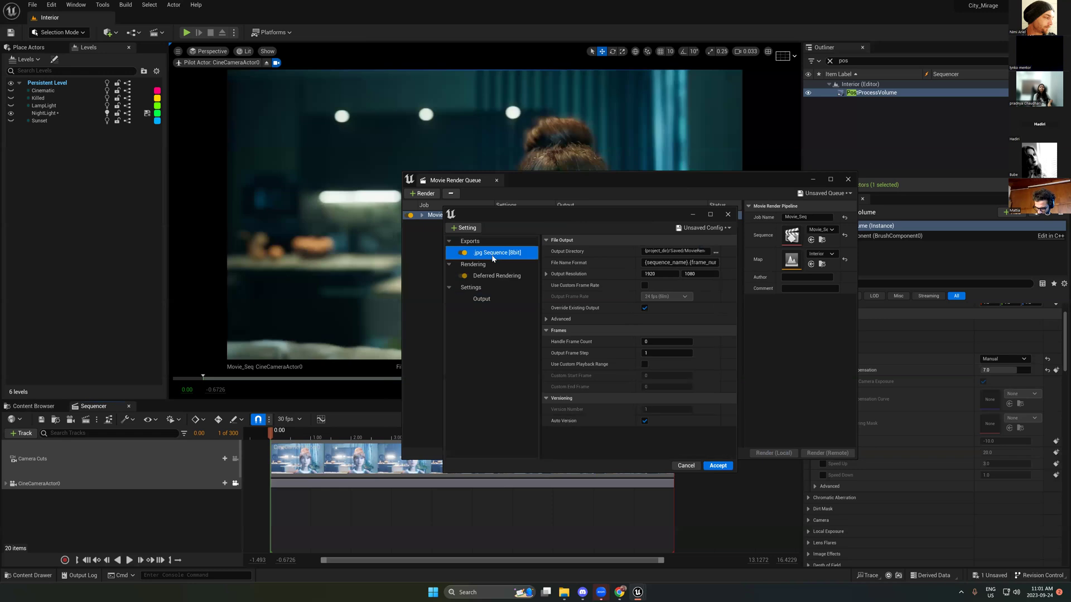
key("Delete")
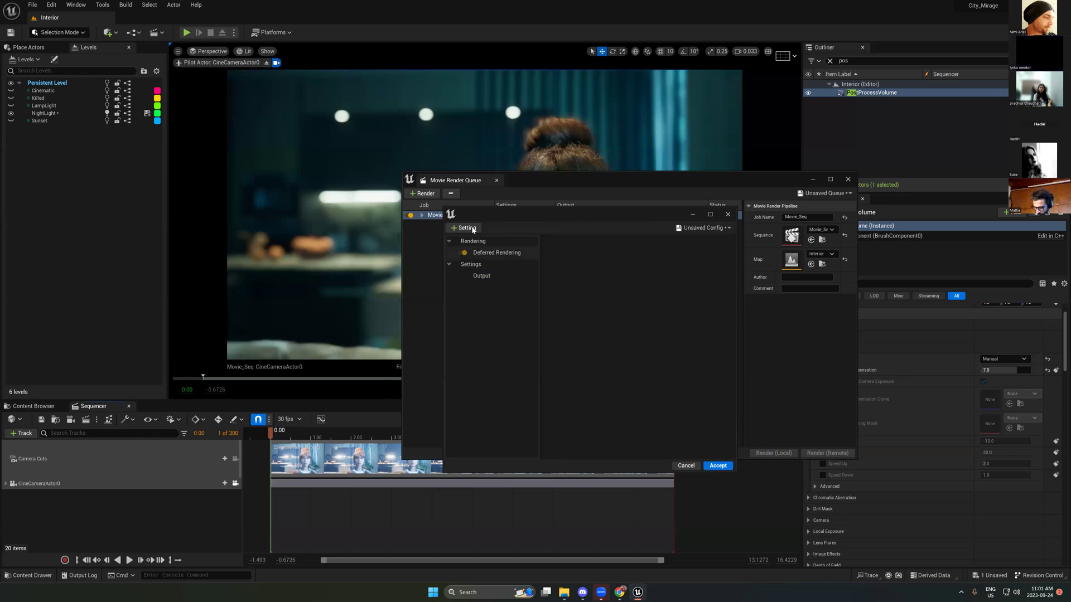
left_click(464, 228)
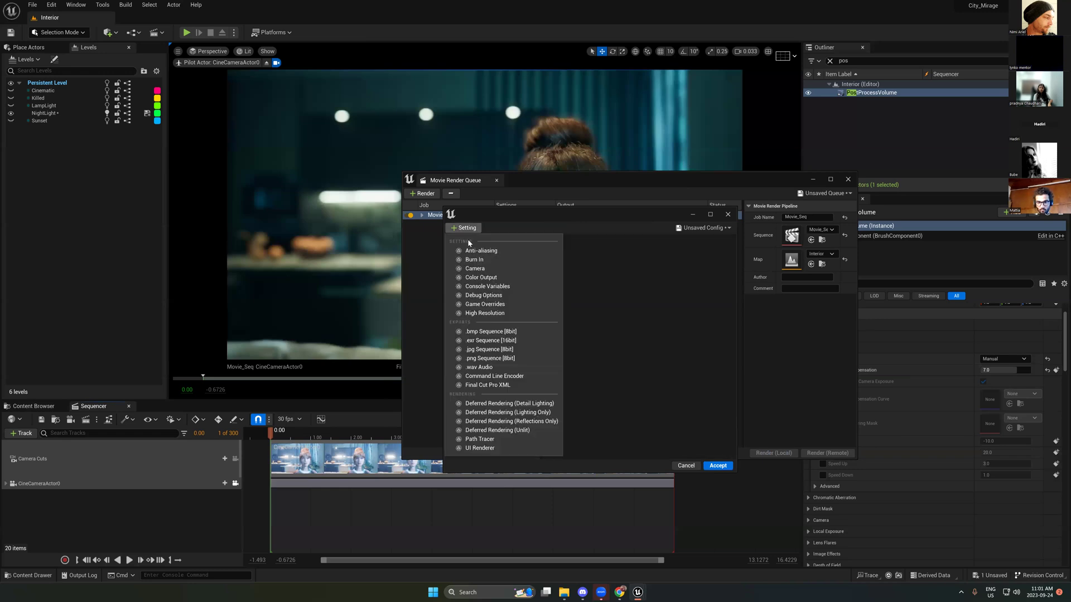
left_click(474, 359)
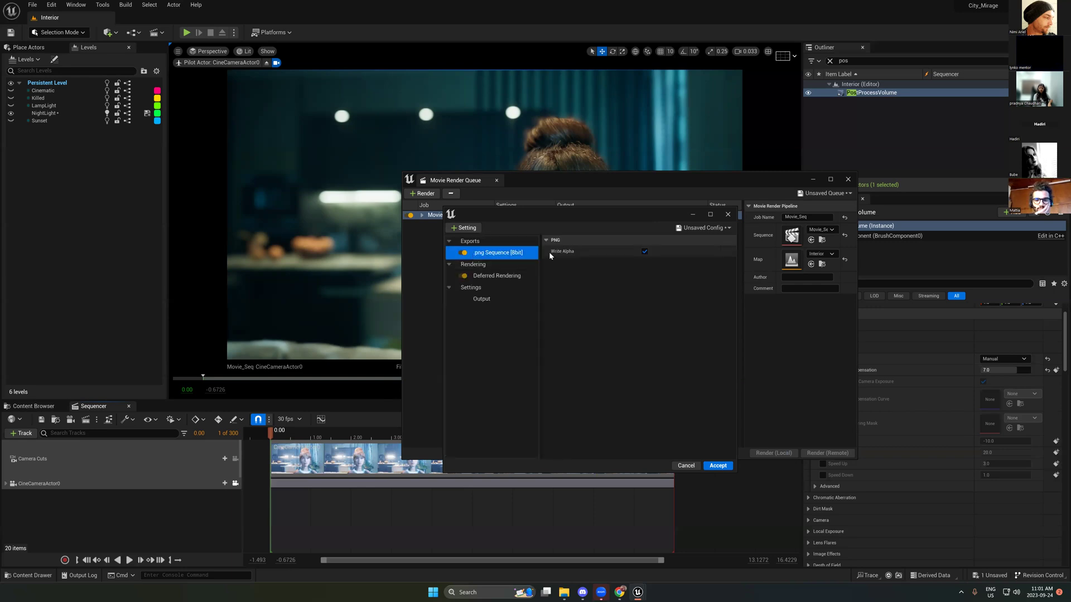
Step: Open the render job's Output settings at the resolution values and look up "4k resolution size" on Google in the browser
left_click(489, 277)
left_click(477, 301)
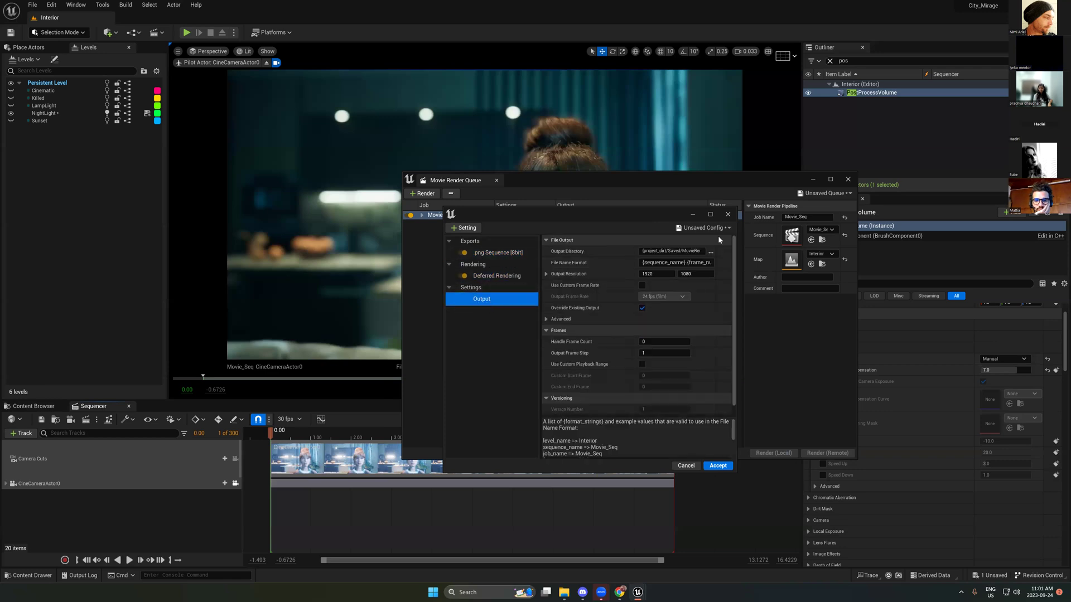
left_click(658, 275)
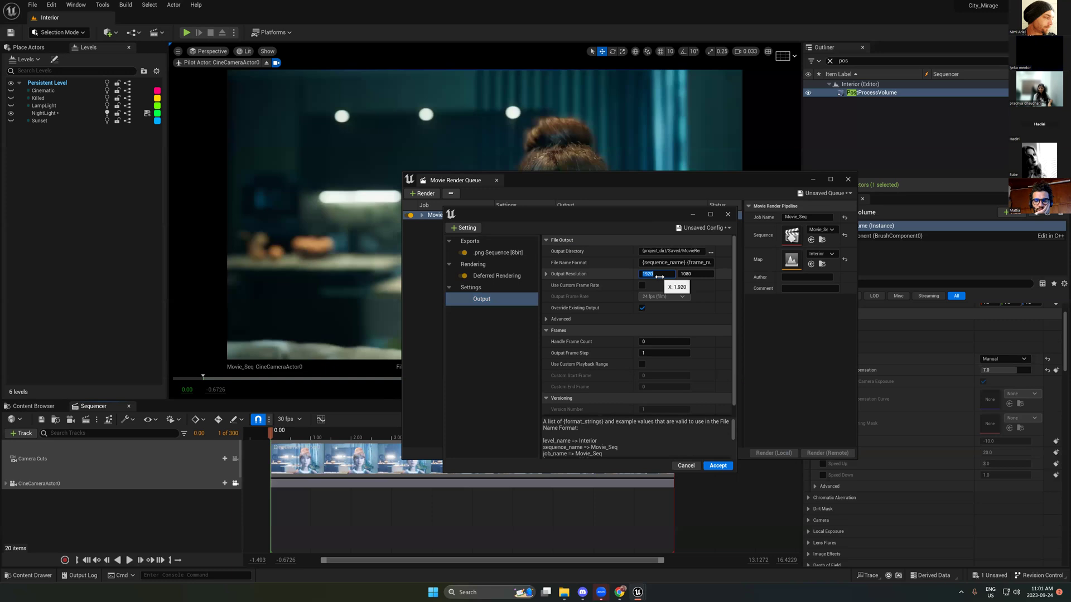
left_click(620, 592)
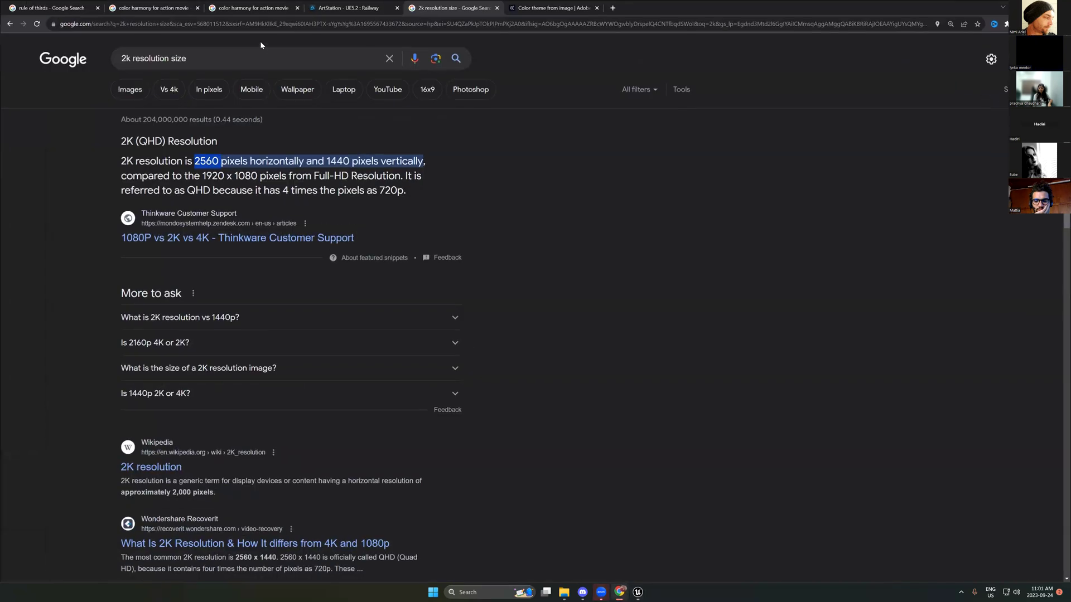
left_click(124, 56)
type("4")
key("Return")
Step: Copy the 4K dimensions from the search result into the render job's Output Resolution as 3840 by 2160
double_click(140, 142)
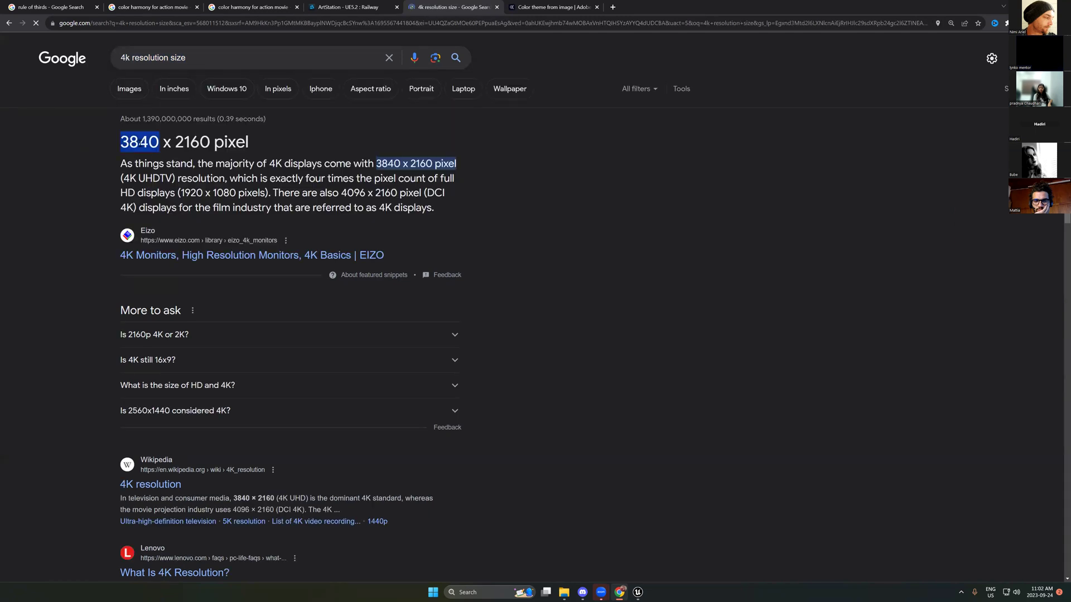
key("alt+Tab")
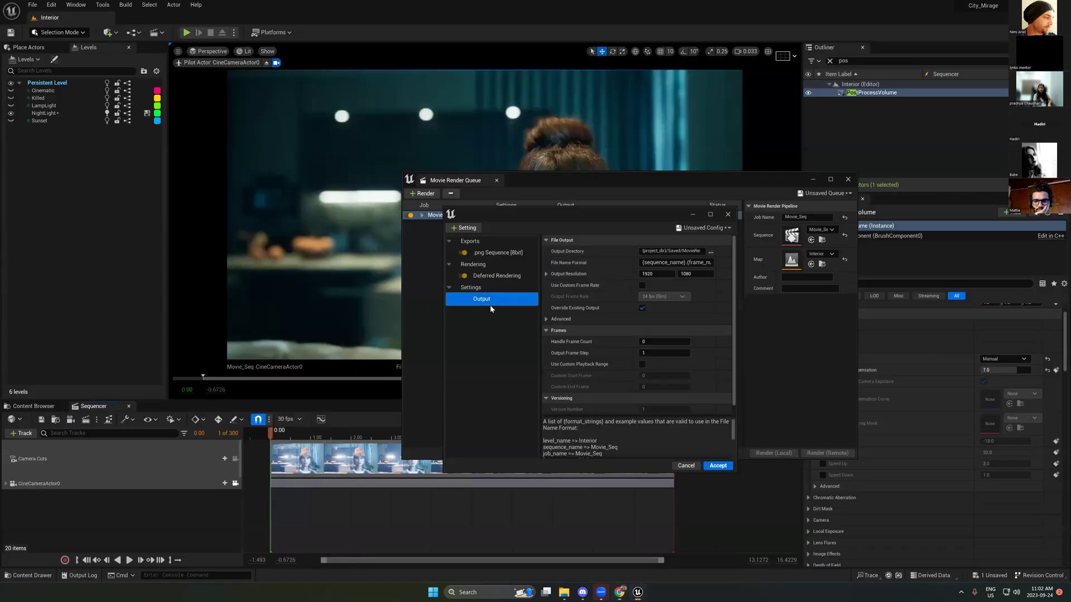
key("alt+Tab")
double_click(192, 141)
key("ctrl+c")
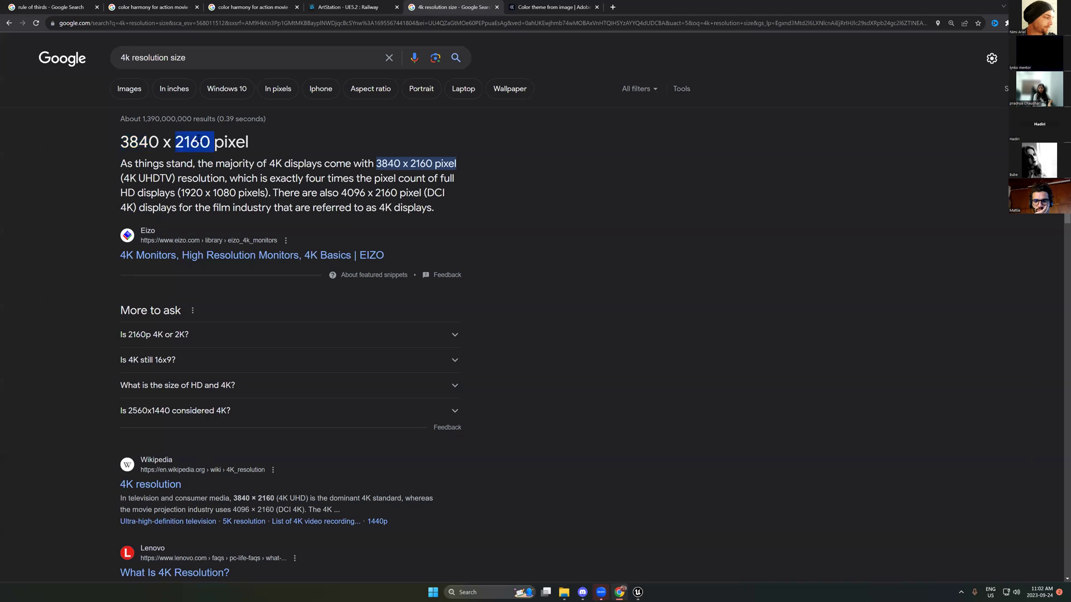
key("alt+Tab")
key("ctrl+v")
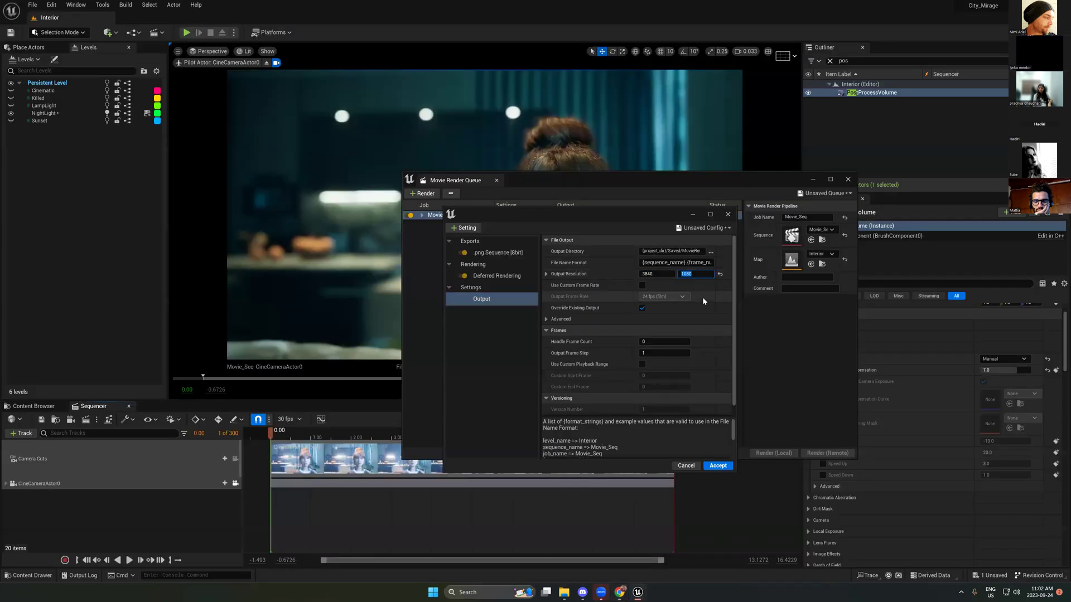
left_click(699, 297)
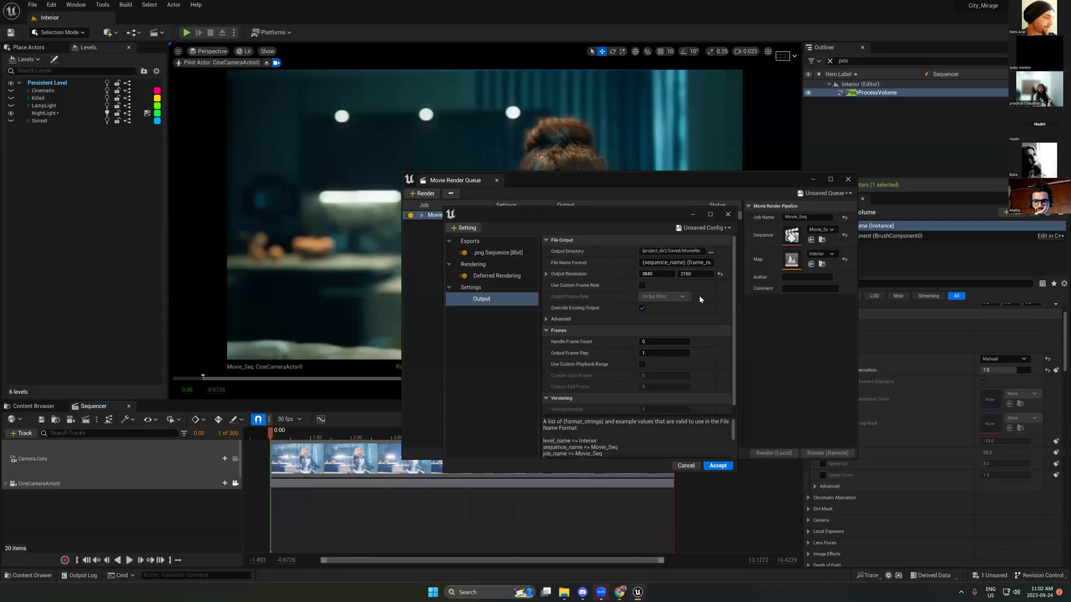
Step: Create a new folder named Cam01 in D:/Unreal and set it as the render's output directory
left_click(711, 252)
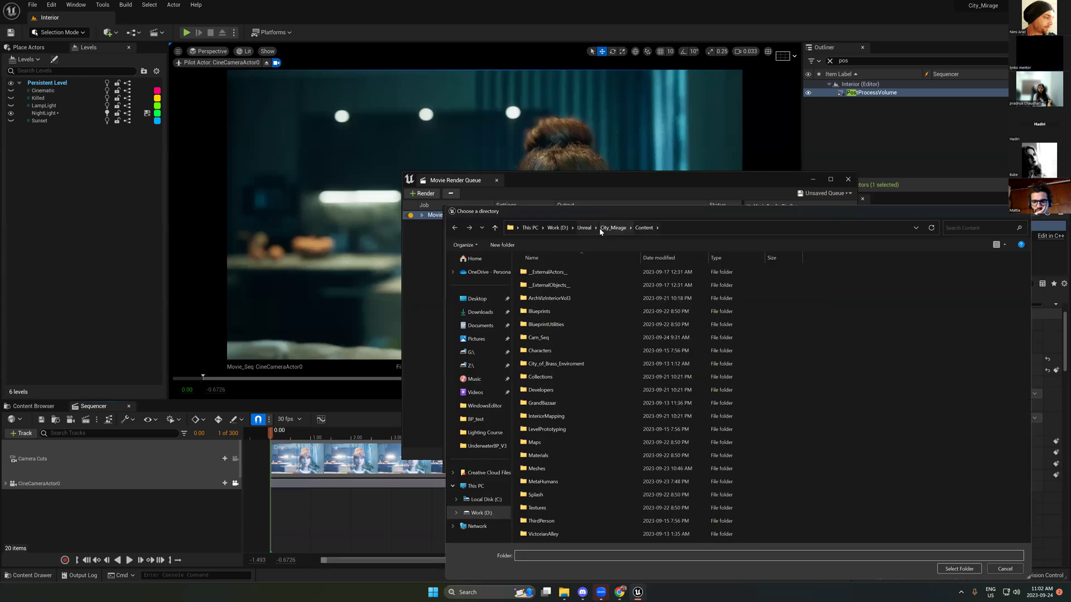
left_click(584, 228)
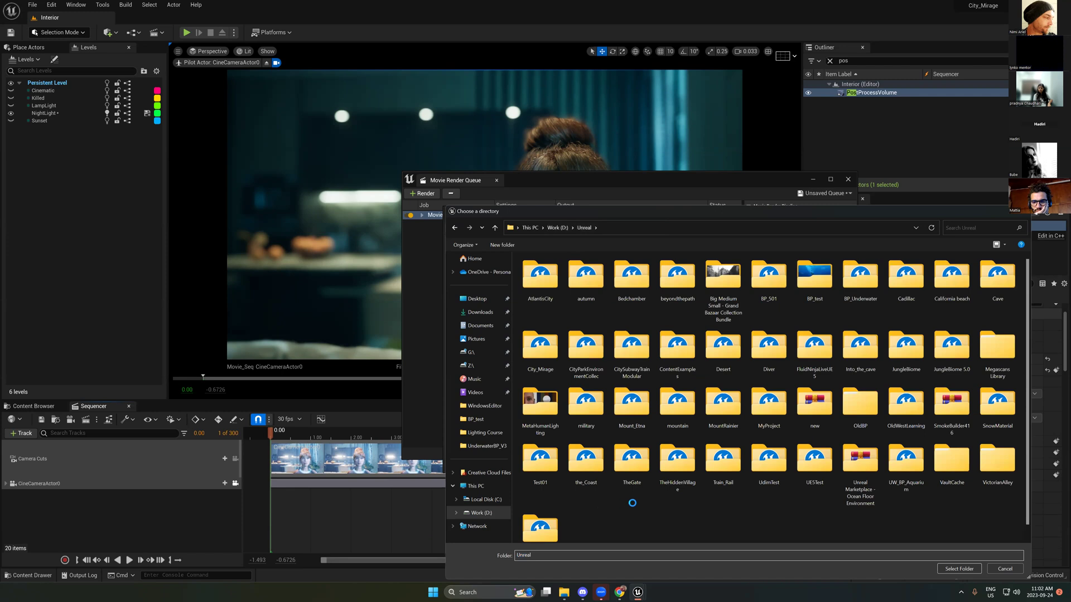
right_click(598, 395)
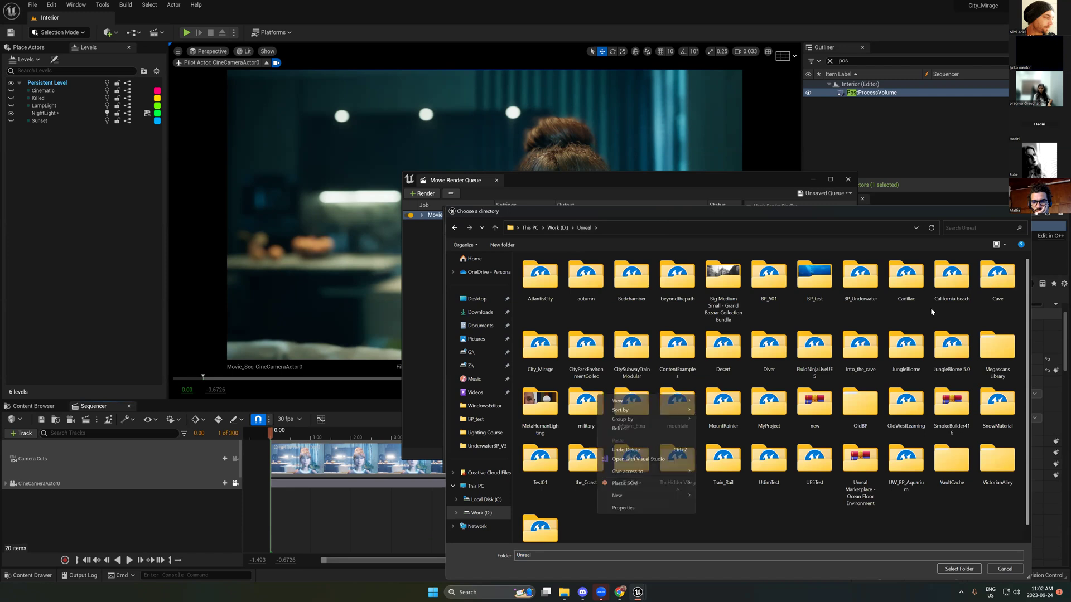
mouse_move(668, 495)
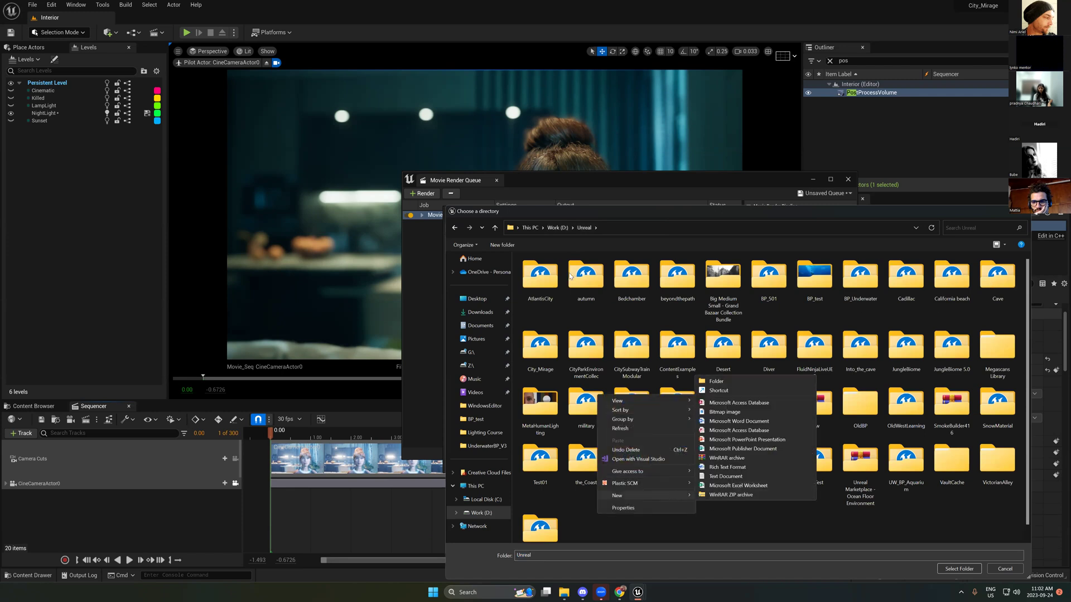
left_click(702, 381)
type("Cam01")
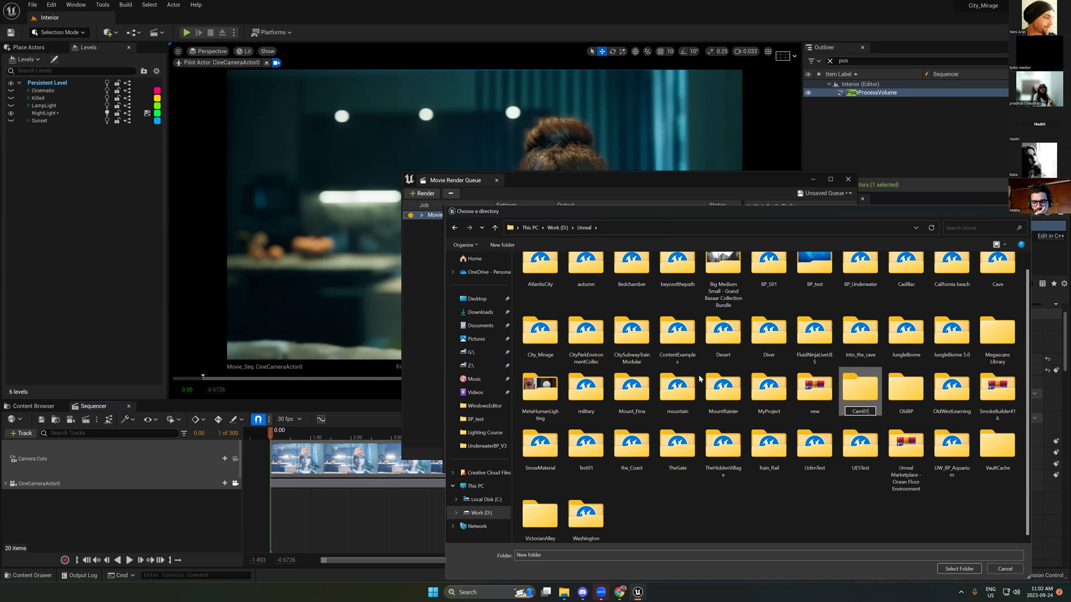
key("Return")
key("Return")
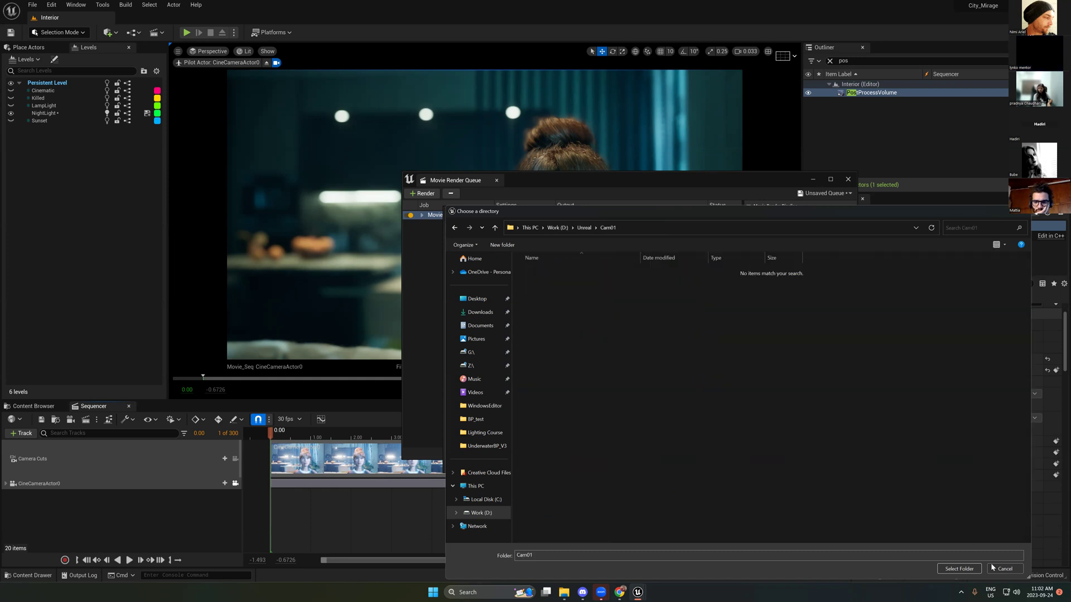
left_click(954, 569)
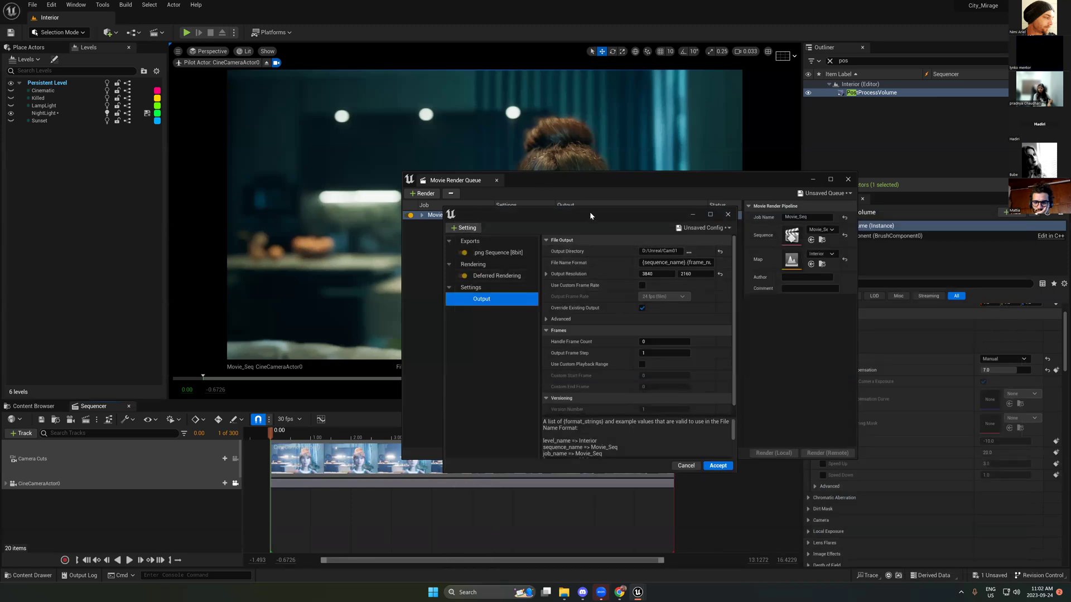
Step: Add an Anti-aliasing setting to the Movie_Seq render configuration and accept the configuration
left_click_drag(591, 224, 427, 283)
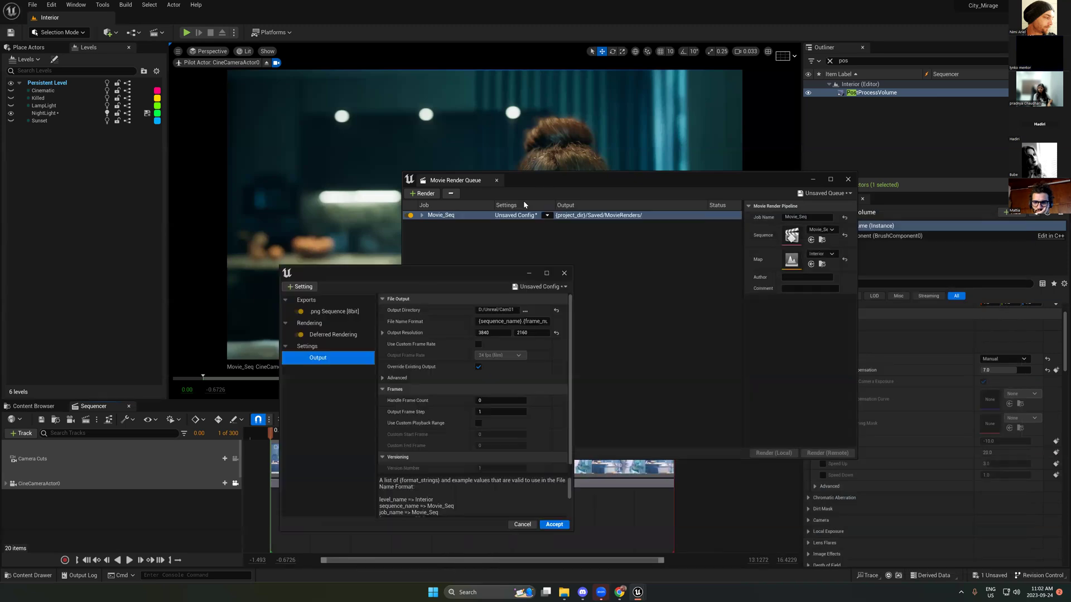
left_click(300, 287)
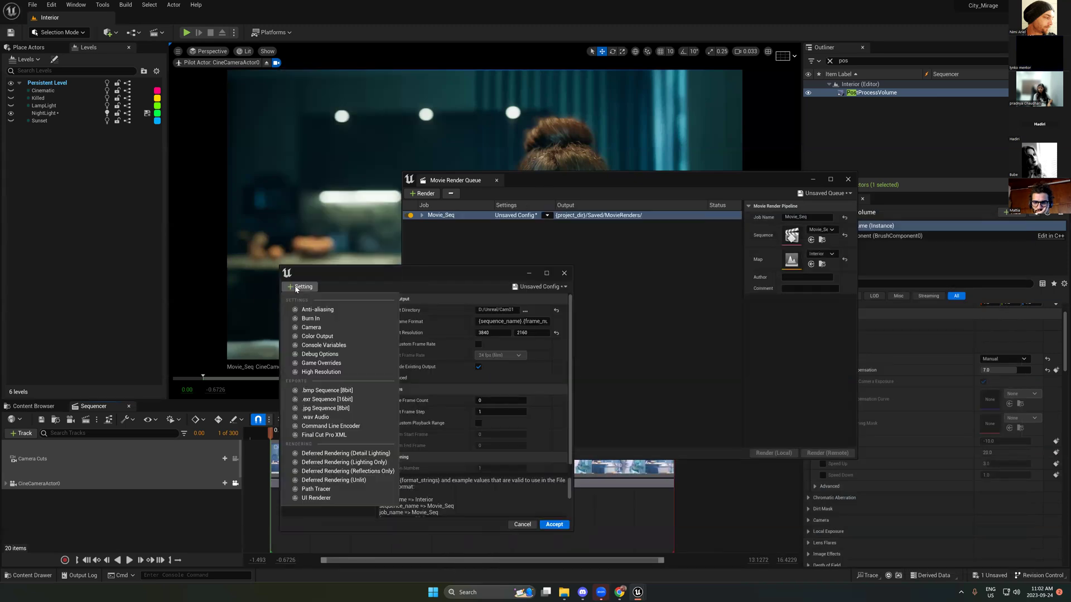
left_click(325, 311)
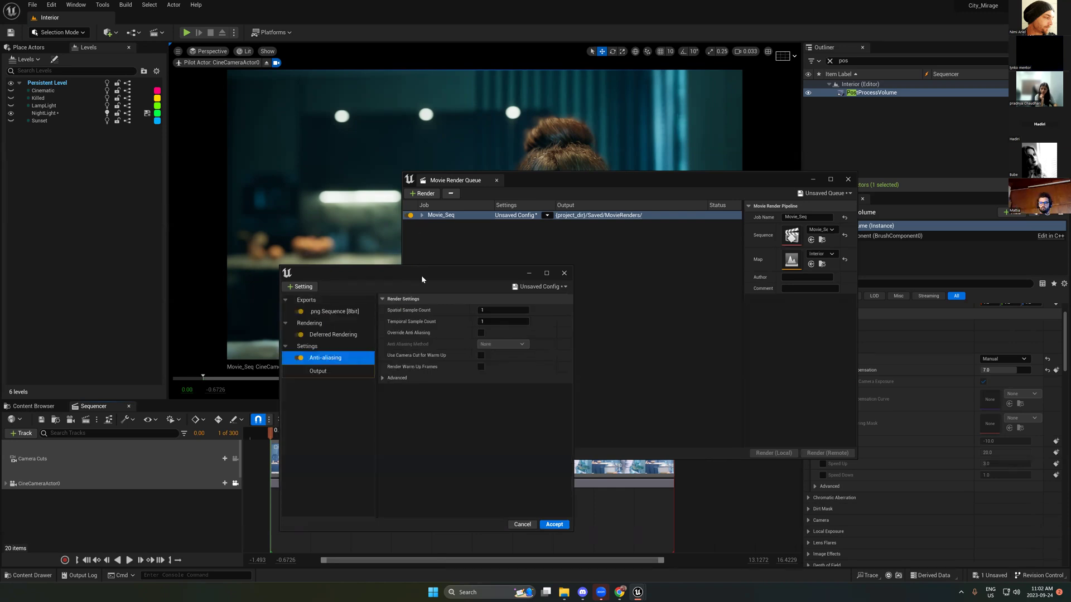
left_click_drag(421, 276, 519, 261)
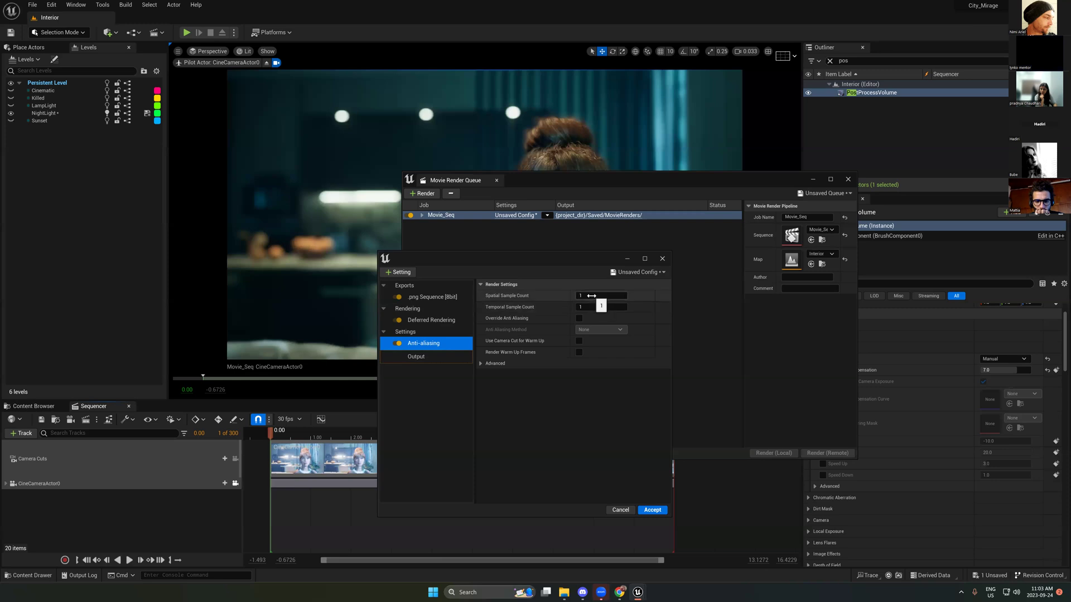
left_click(653, 510)
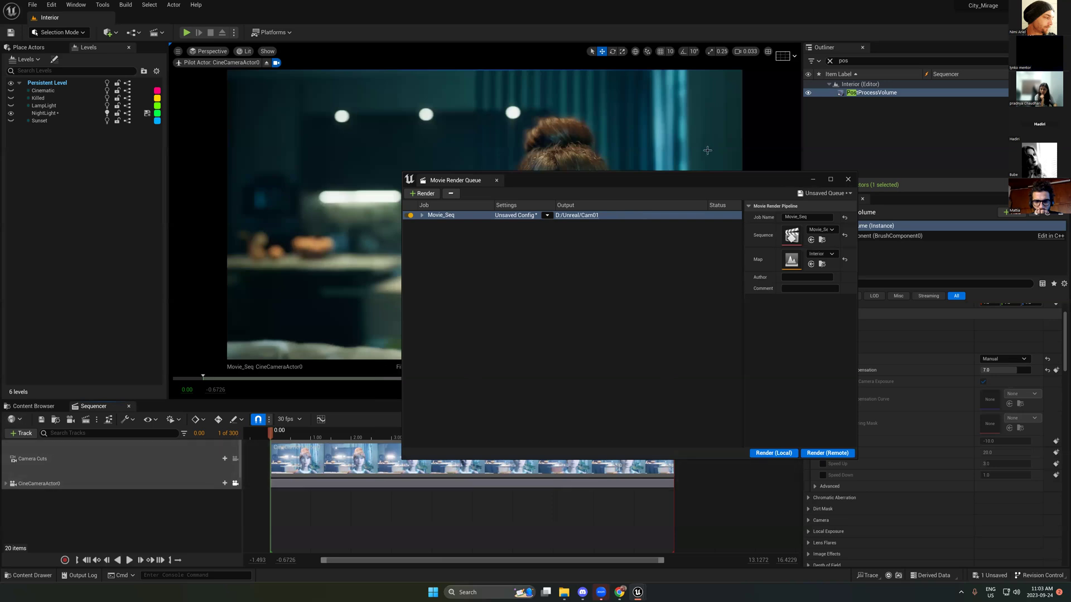
Step: Minimize the Movie Render Queue, select the BP_Malika character in the viewport and clear the Outliner search
left_click(813, 180)
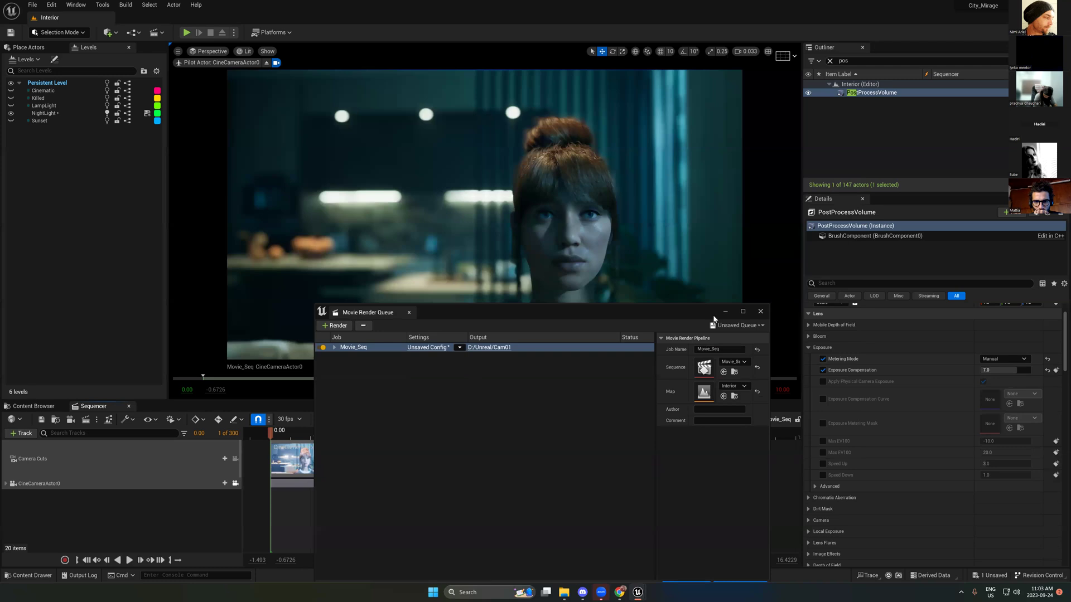
left_click(726, 314)
left_click(557, 213)
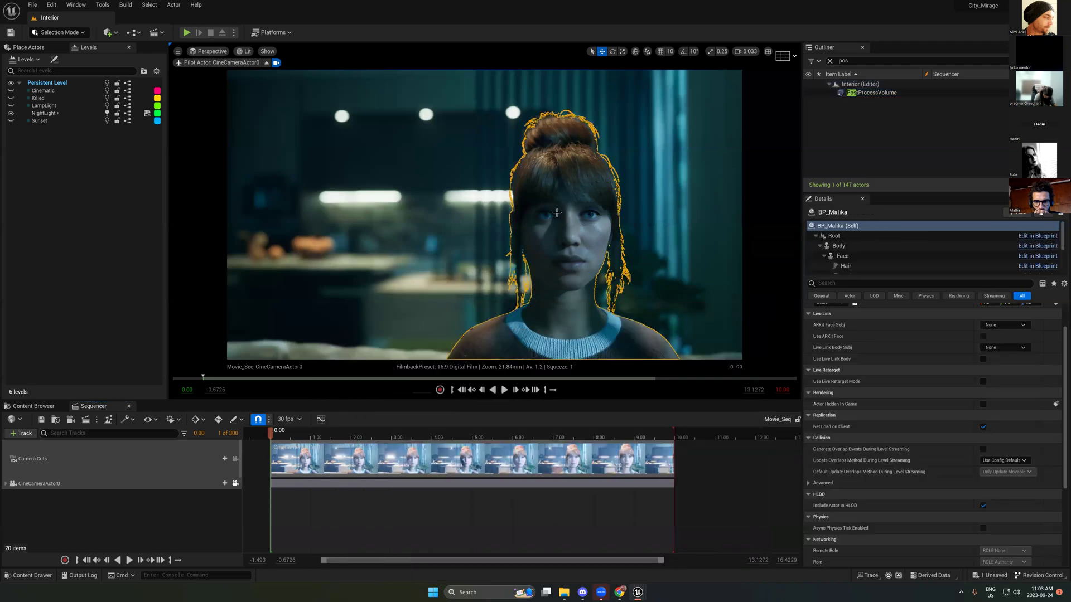
left_click(844, 61)
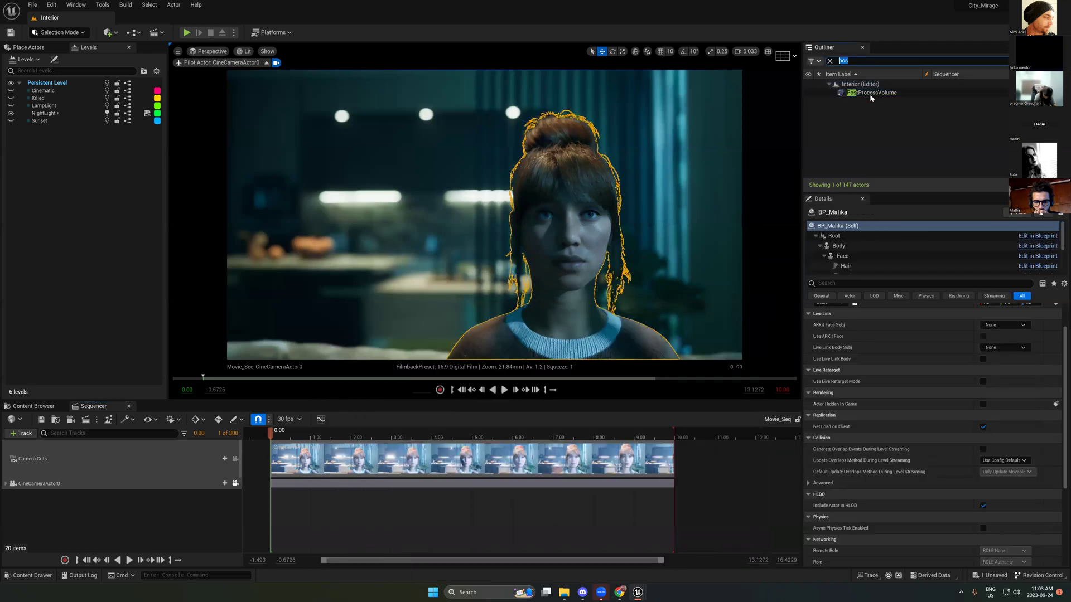
key("BackSpace")
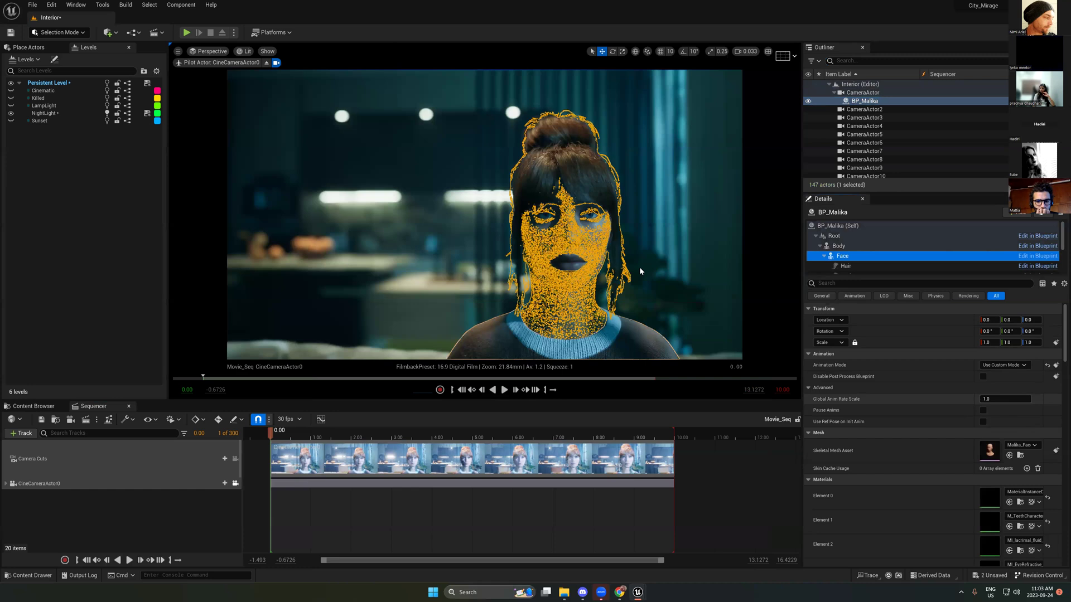
Step: Inspect the Animation Mode and face mesh of BP_Malika's Face component, then return to the level editor
left_click(1003, 365)
left_click(905, 370)
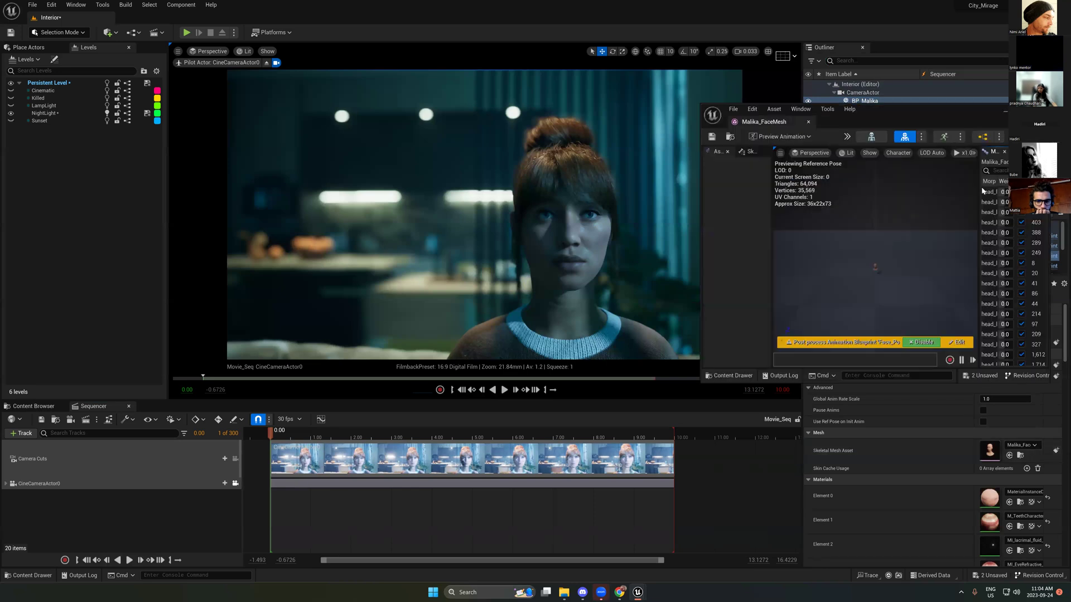
left_click(165, 420)
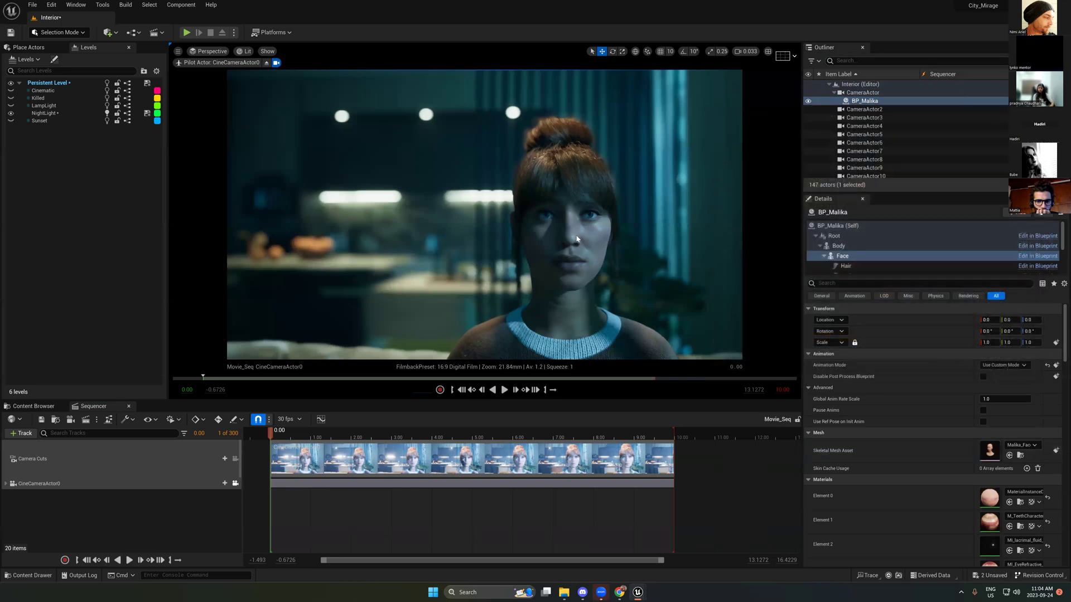
Step: Add BP_Malika to the Movie_Seq sequence and delete the Face_ControlBoard_CtrlRig track under its Face
left_click_drag(864, 100, 58, 514)
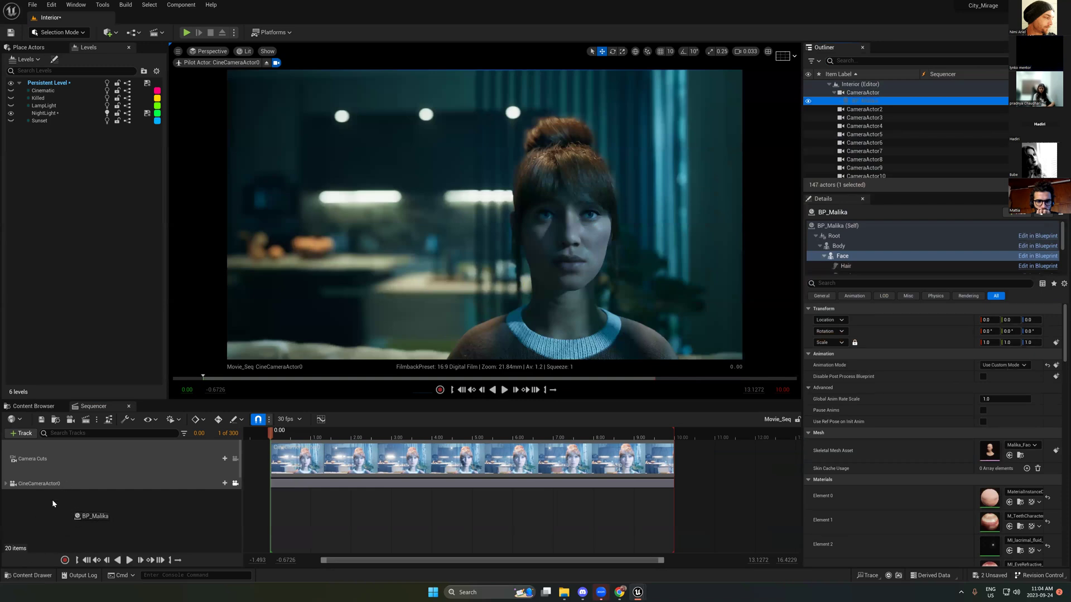
left_click_drag(48, 497, 49, 499)
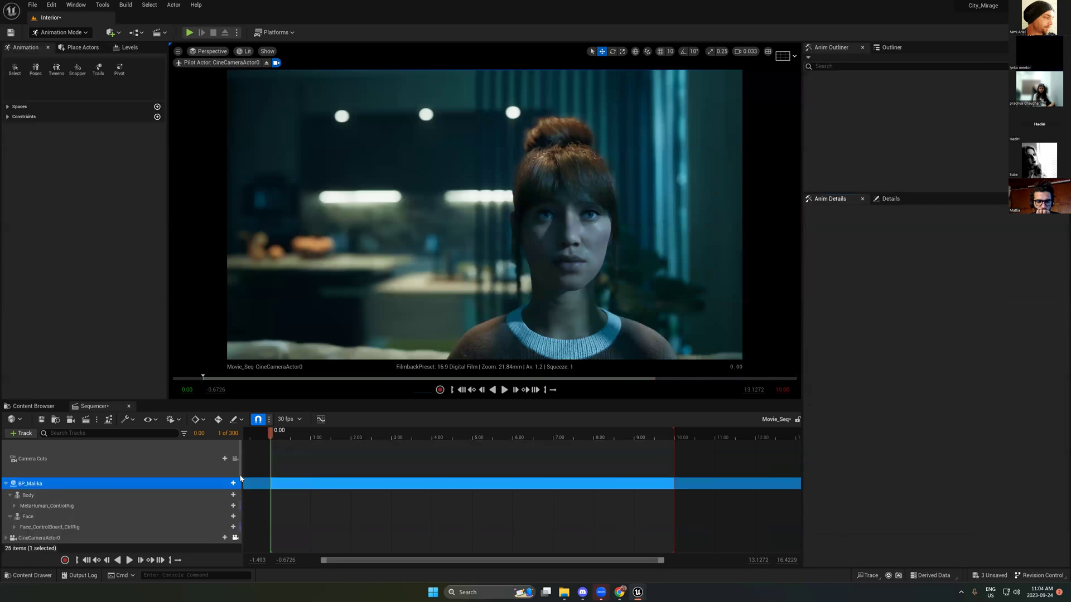
left_click(196, 518)
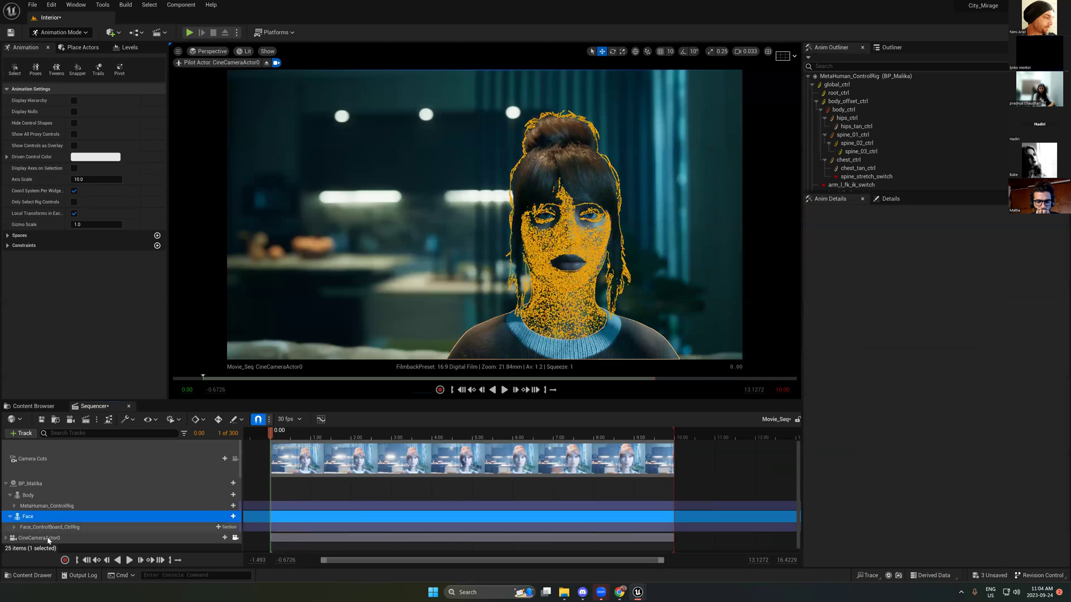
left_click(63, 529)
key("Delete")
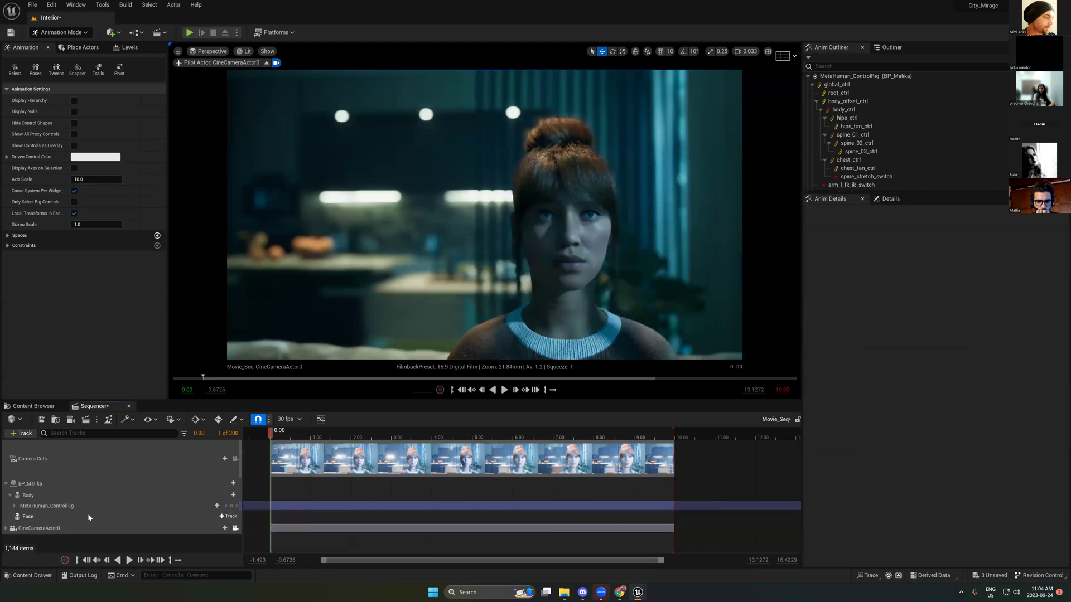
Step: Add the fc animation sequence as an Animation track on BP_Malika's Face and play the sequence briefly to check it
left_click(88, 513)
left_click(229, 516)
mouse_move(271, 105)
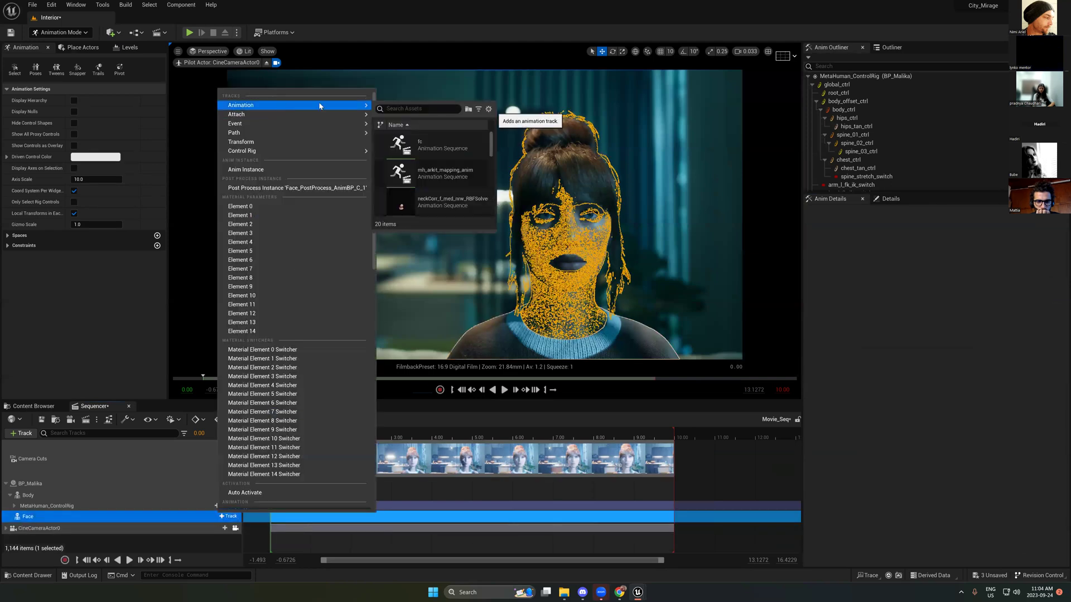
left_click(424, 152)
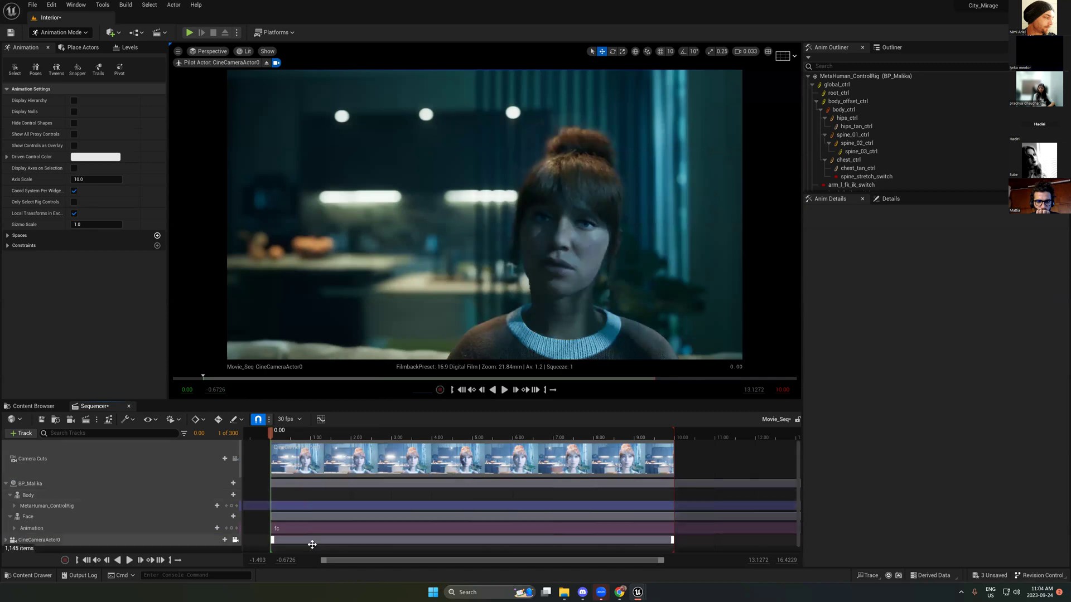
key("space")
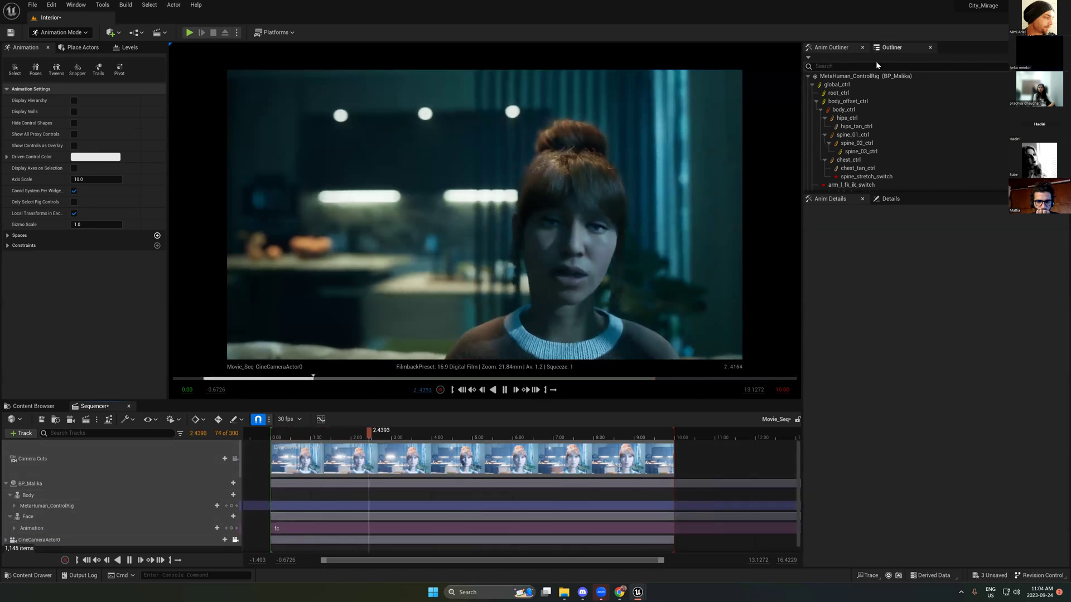
key("space")
Step: Return to Selection Mode and set the PostProcessVolume's Exposure Compensation to 6.5
left_click(60, 33)
left_click(56, 46)
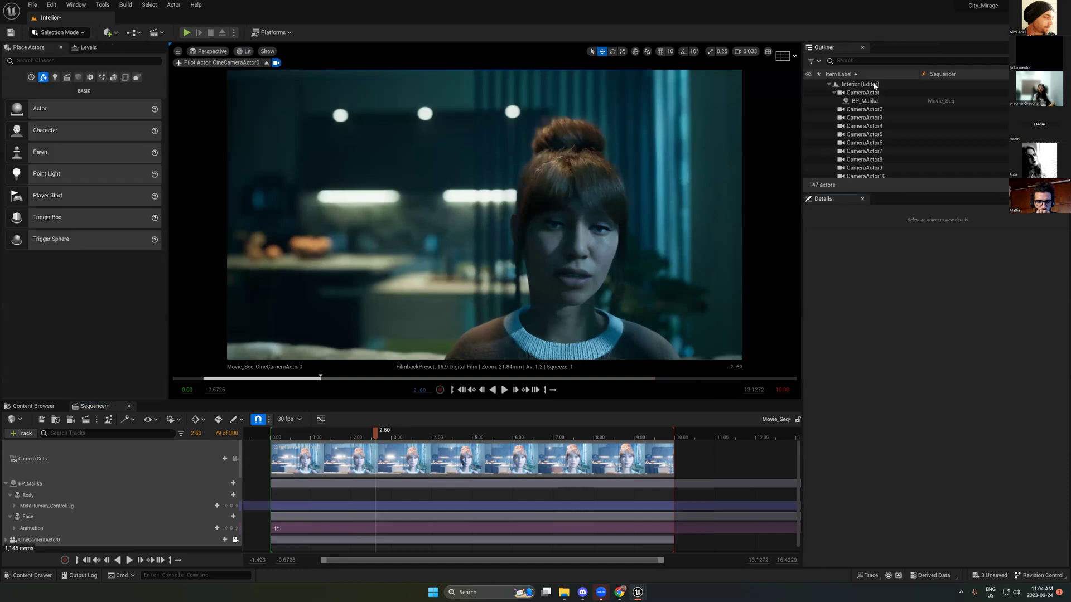
left_click(867, 60)
type("pos")
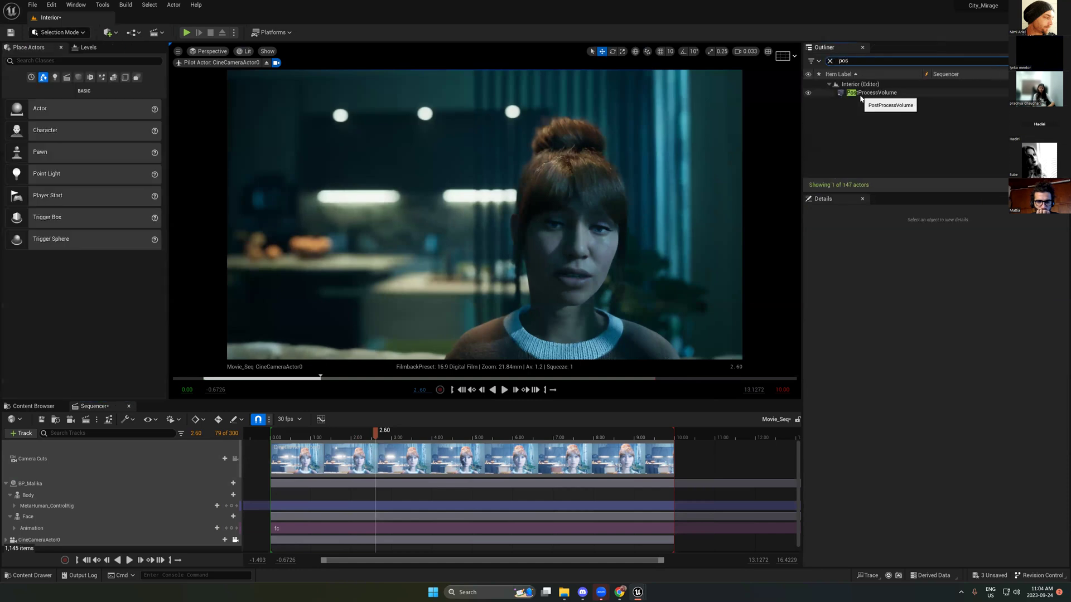
left_click(860, 94)
left_click(846, 282)
type("exp")
left_click(985, 342)
type("6.5")
key("Return")
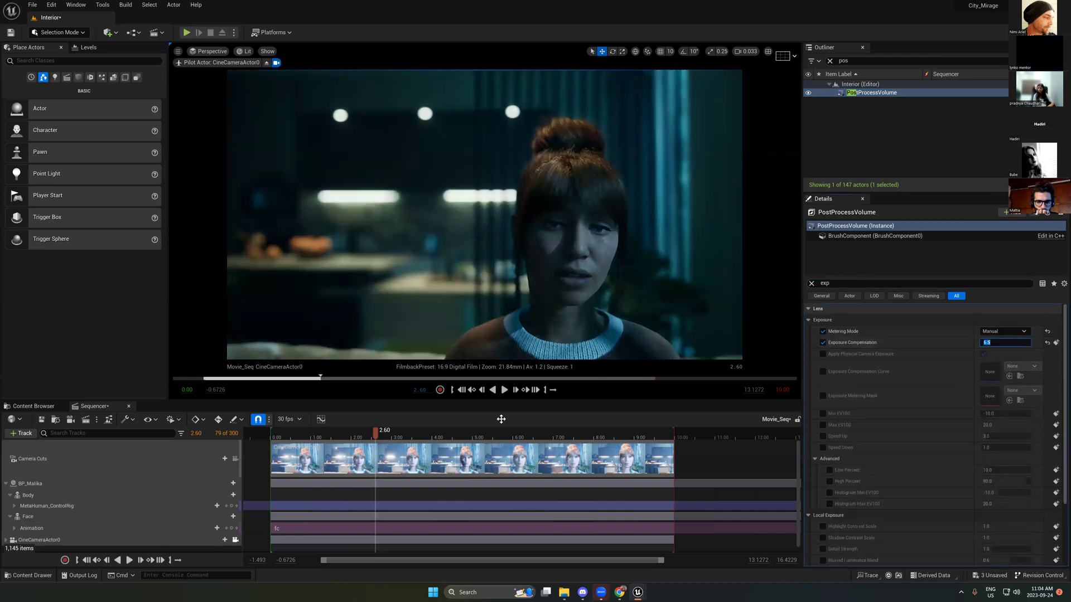
Step: Remove the .jpg Sequence export from the Movie_Seq render job's configuration, check its anti-aliasing and output settings, and accept
left_click(32, 460)
left_click(86, 419)
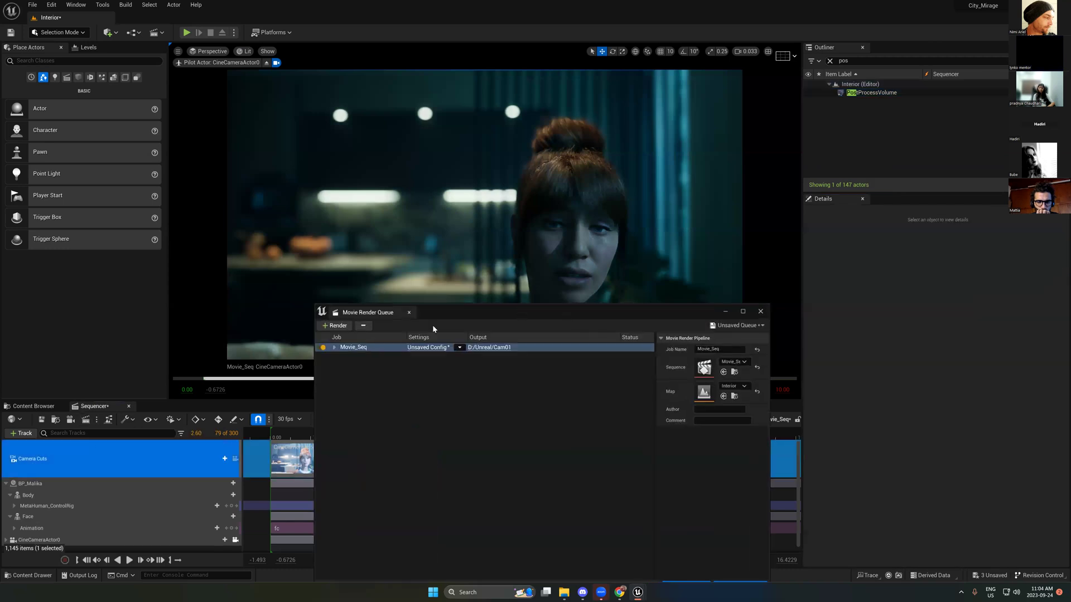
left_click(428, 347)
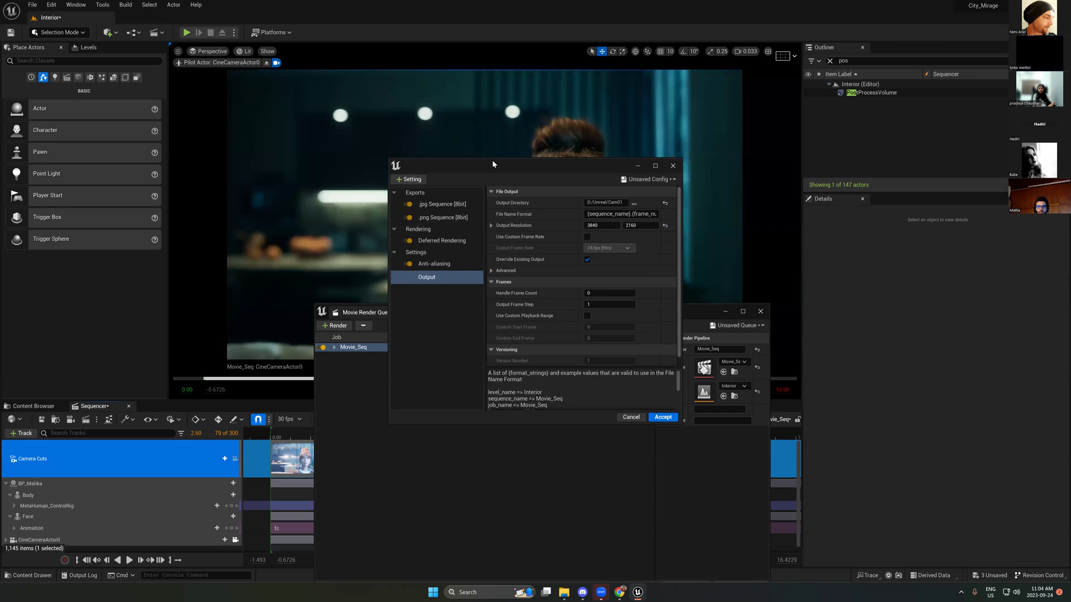
left_click_drag(492, 162, 525, 146)
left_click(467, 190)
key("Delete")
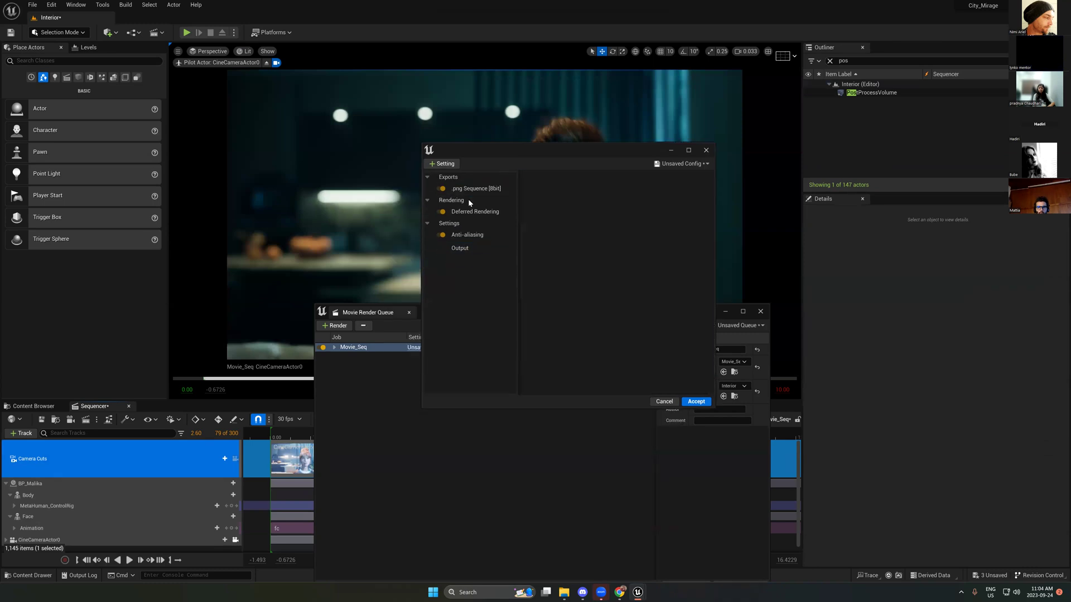
left_click(469, 234)
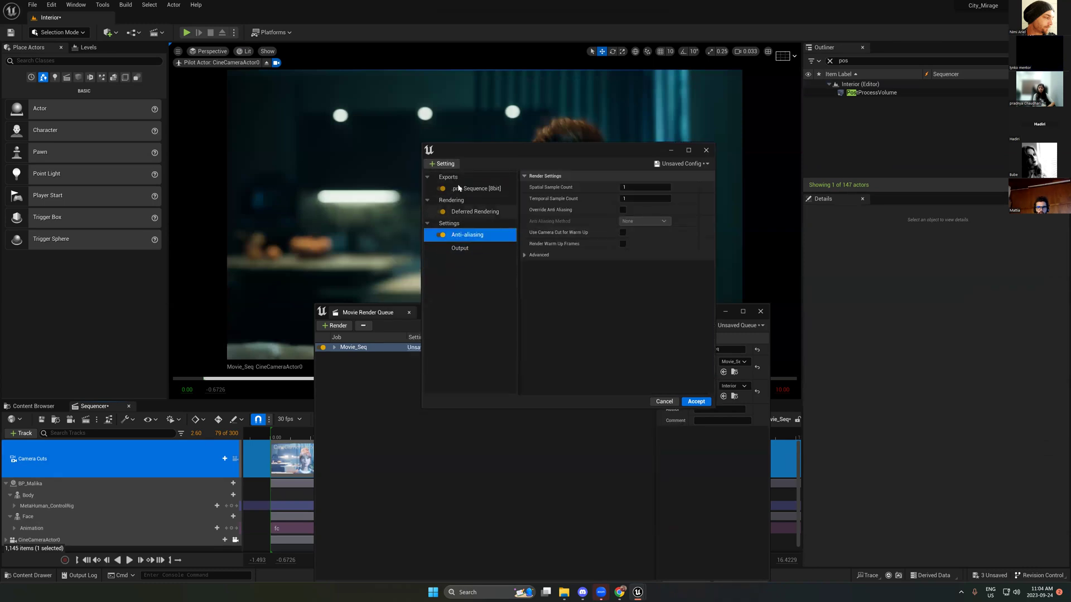
left_click(459, 249)
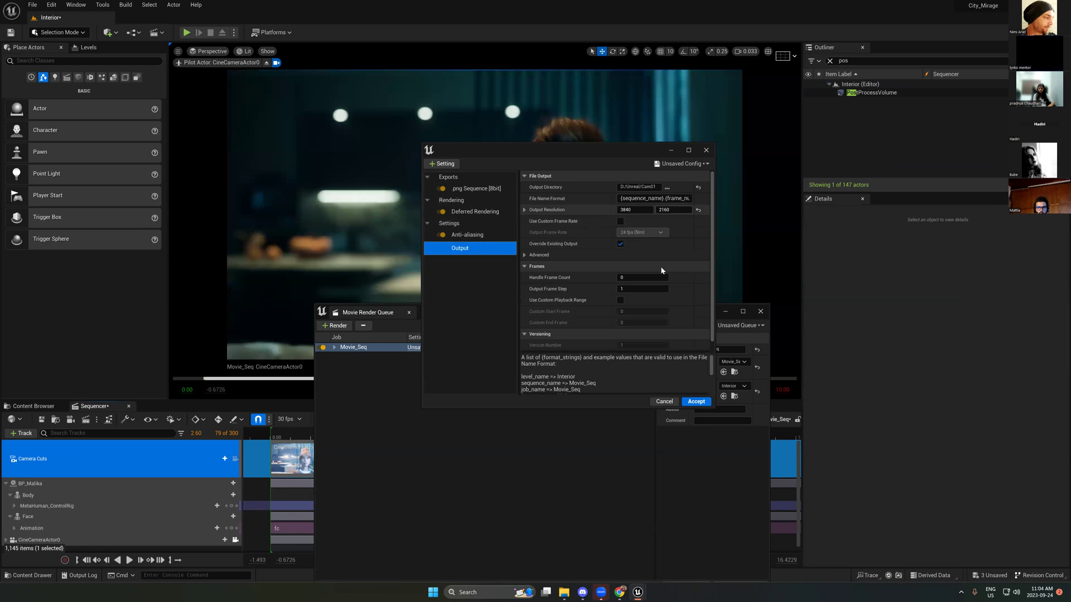
left_click(692, 403)
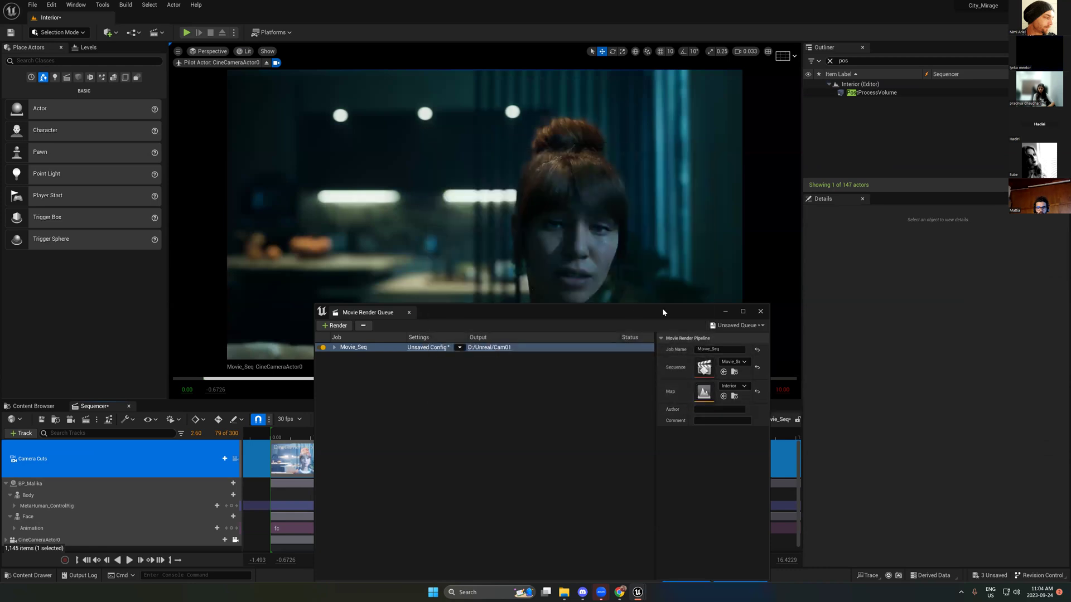
Step: Save the Movie_Seq job's render configuration as a preset named 4k_preset in the Content folder and accept it
left_click(424, 347)
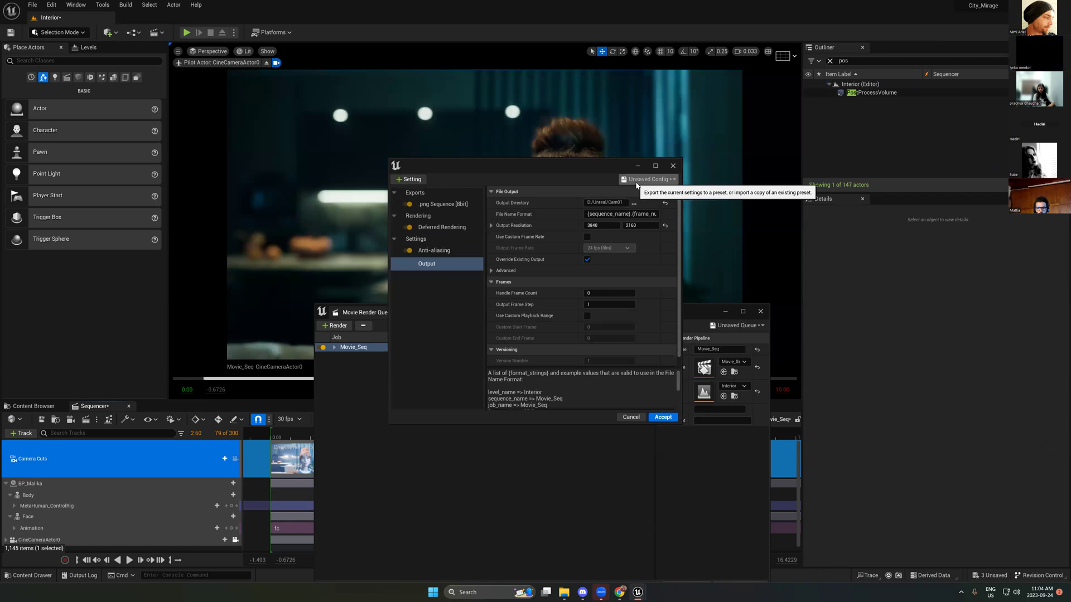
left_click(637, 182)
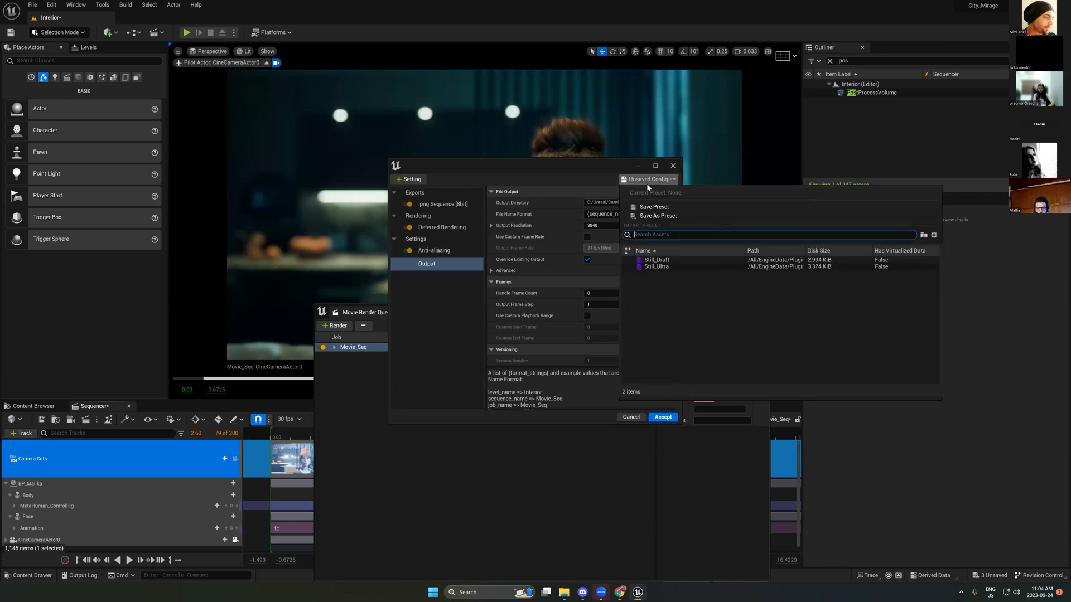
left_click(655, 216)
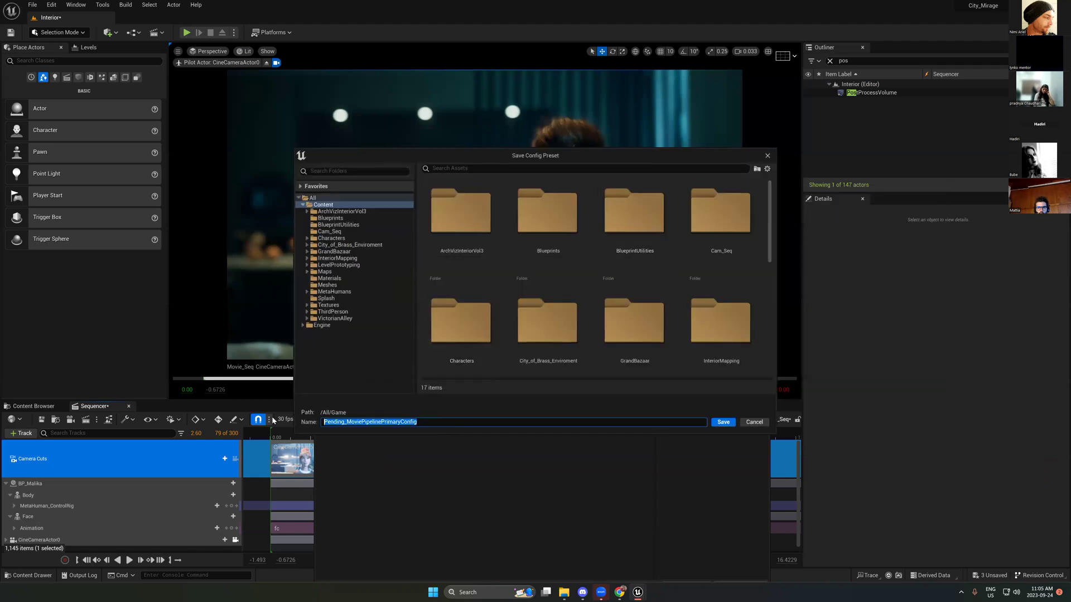
type("4k r")
key("BackSpace")
key("BackSpace")
type("_rese")
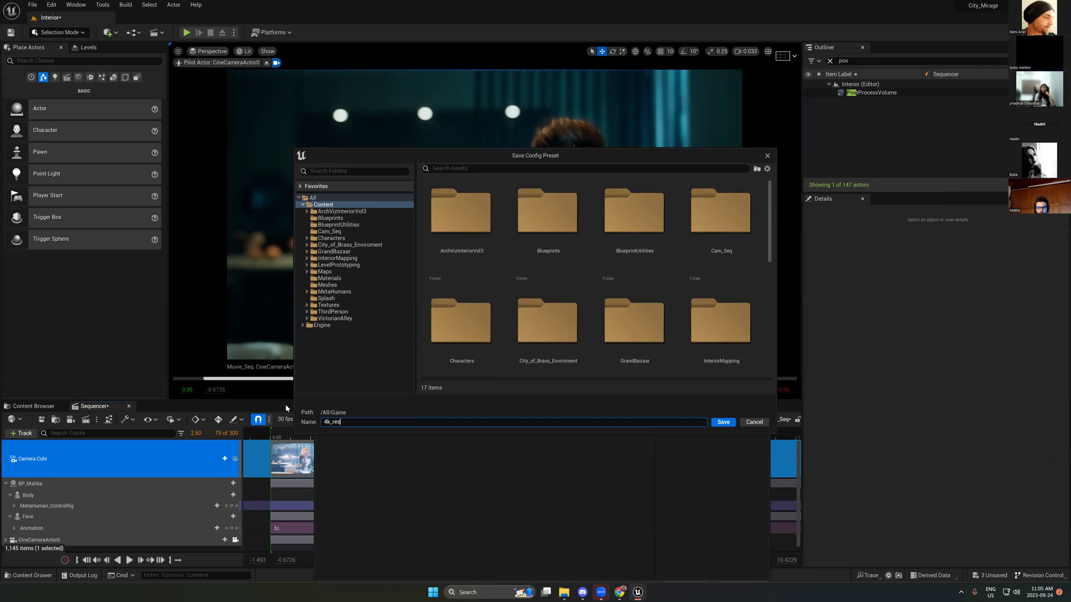
key("BackSpace")
key("BackSpace")
key("BackSpace")
key("BackSpace")
type("preset")
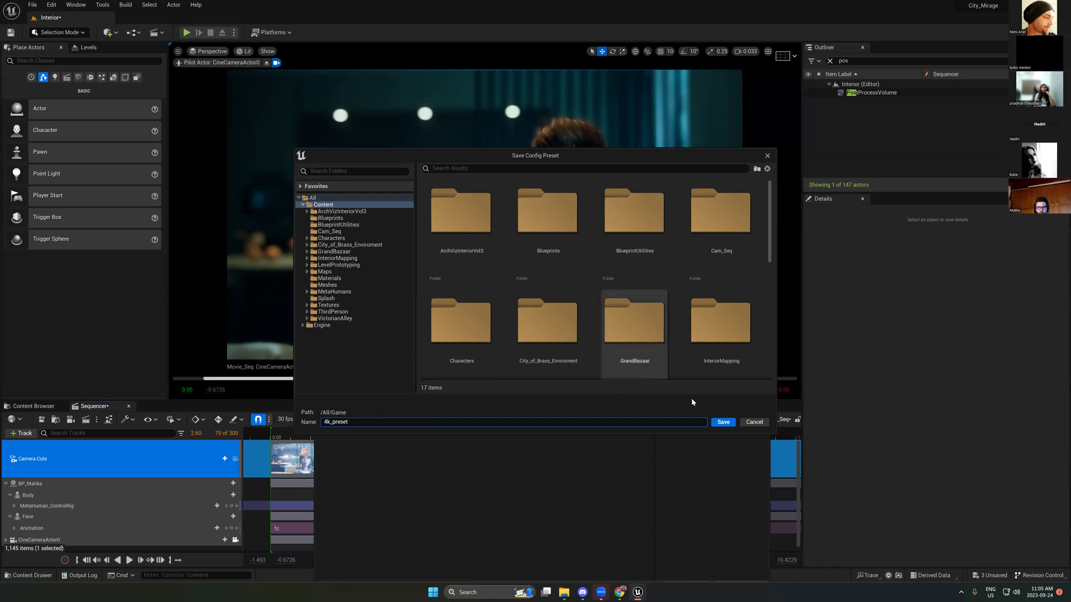
left_click(723, 422)
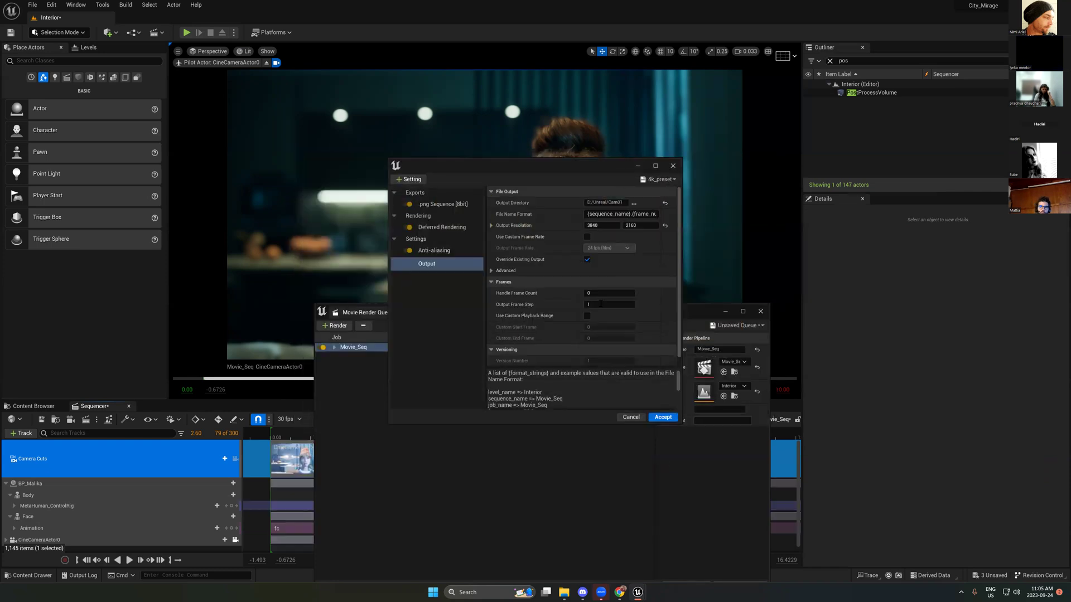
left_click_drag(583, 165, 556, 140)
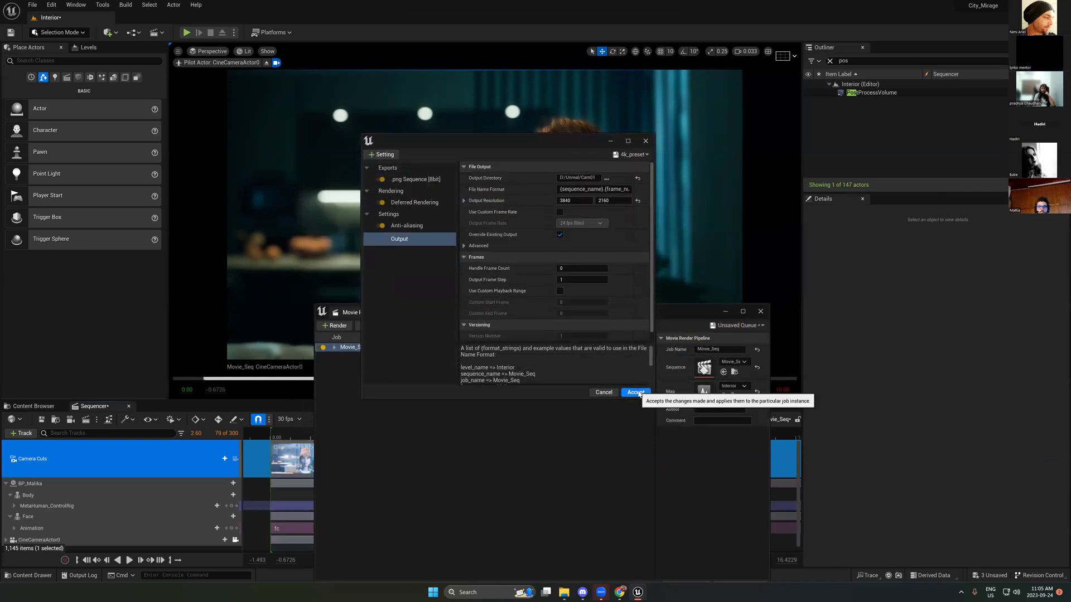
left_click(636, 392)
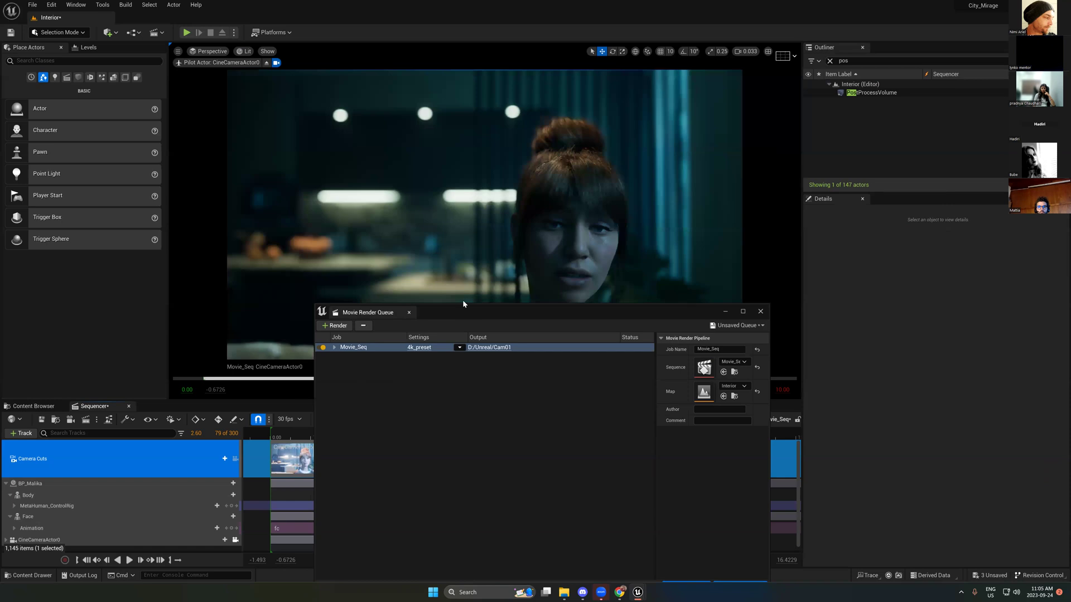
Step: Start a remote render of the Movie_Seq job, saving the modified Interior, Movie_Seq and NightLight assets
left_click_drag(463, 312, 482, 247)
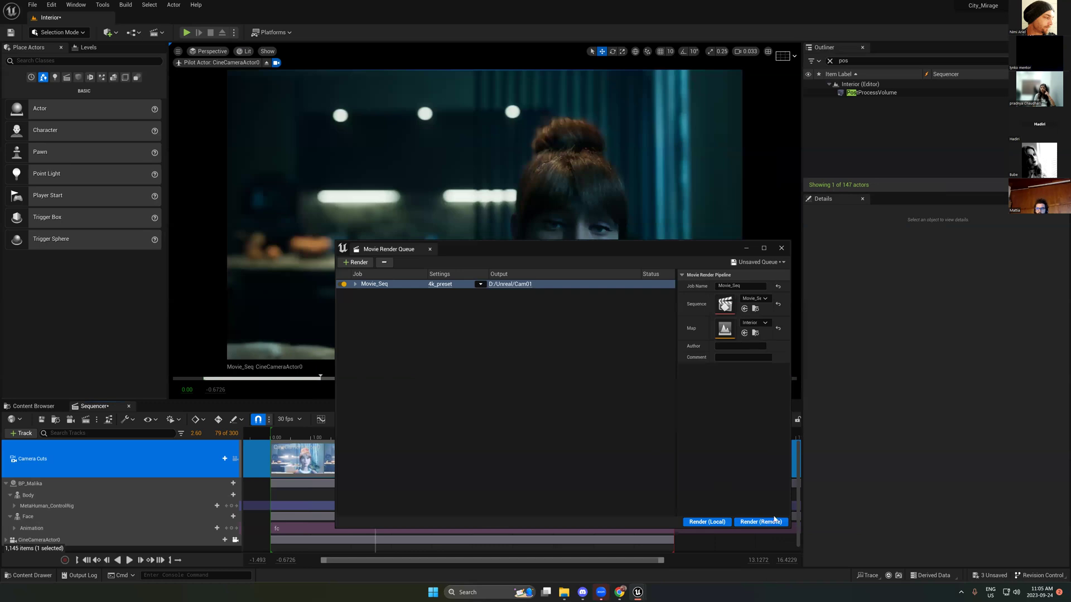
left_click_drag(680, 249, 705, 217)
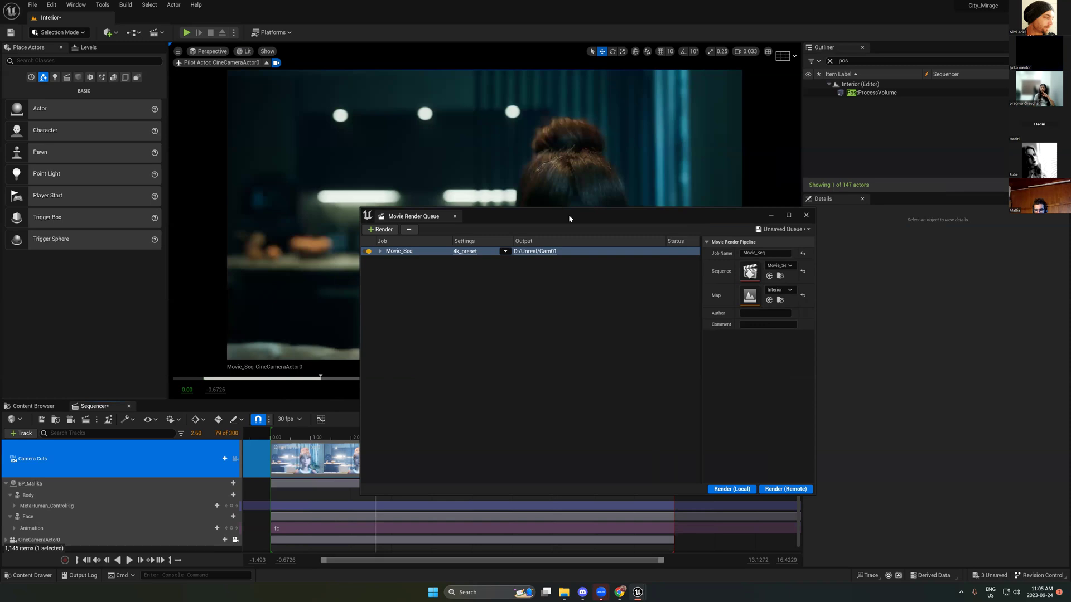
left_click_drag(567, 215, 186, 179)
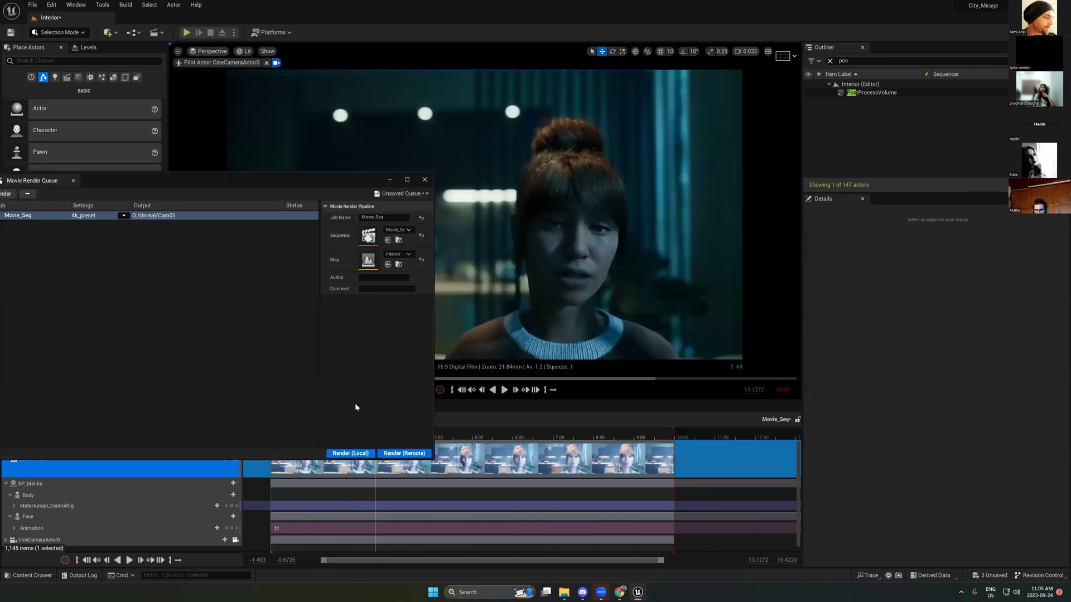
left_click(396, 454)
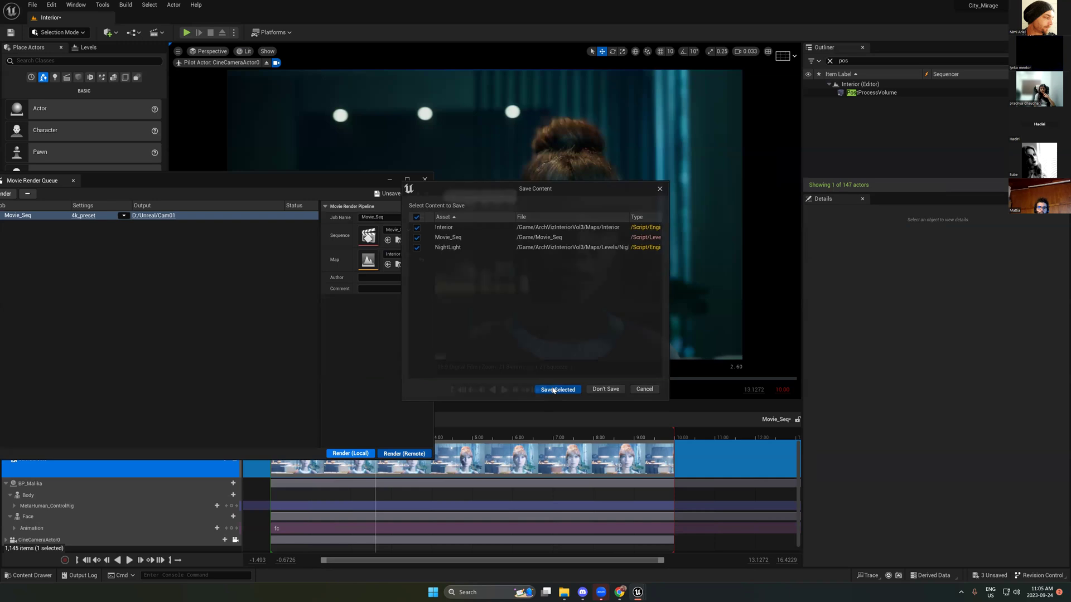
left_click(553, 389)
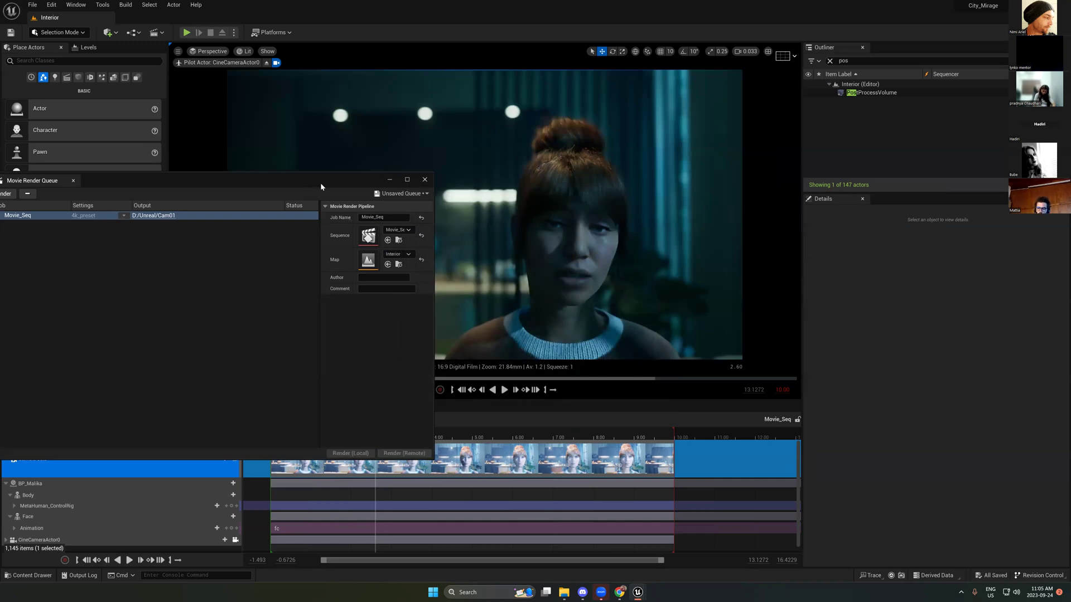
left_click_drag(320, 182, 877, 205)
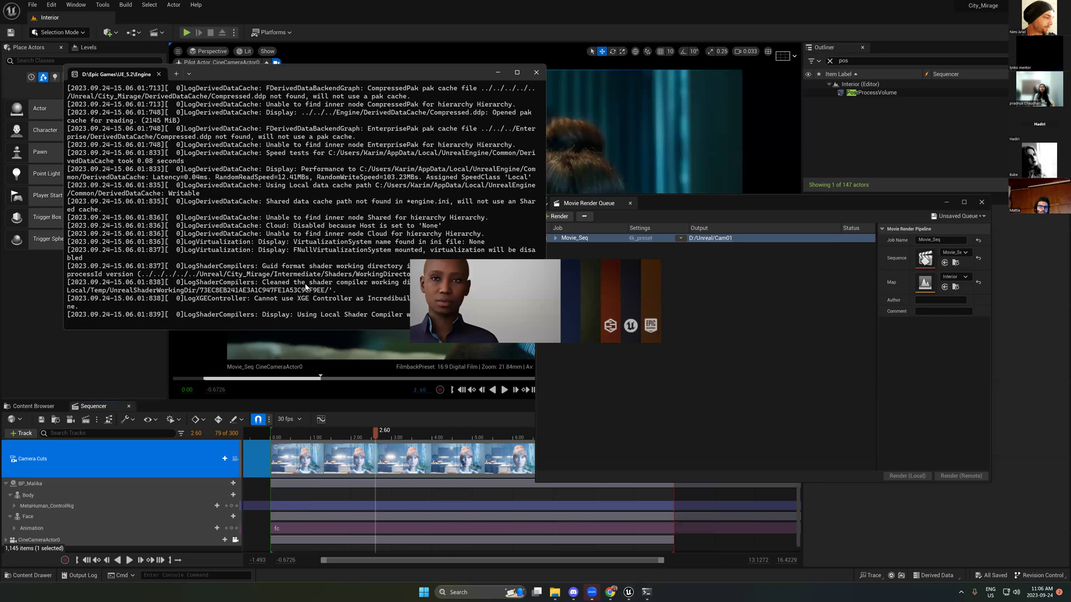
Step: Switch to File Explorer, open the render output folder D:\Unreal\Cam01 and arrange its window so the render windows stay in view
left_click(555, 592)
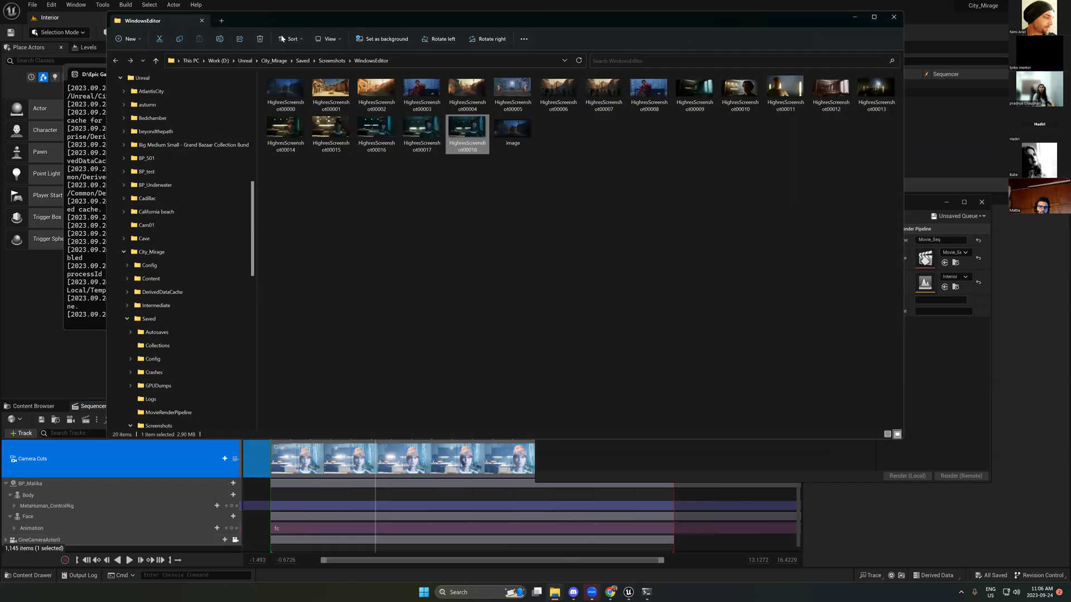
left_click(244, 62)
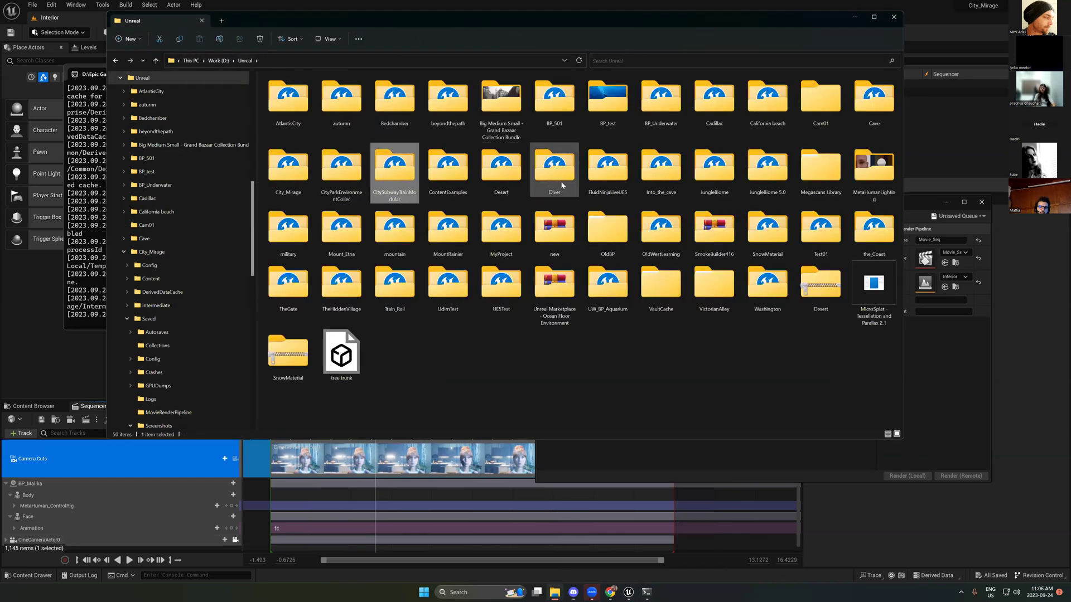
left_click(827, 97)
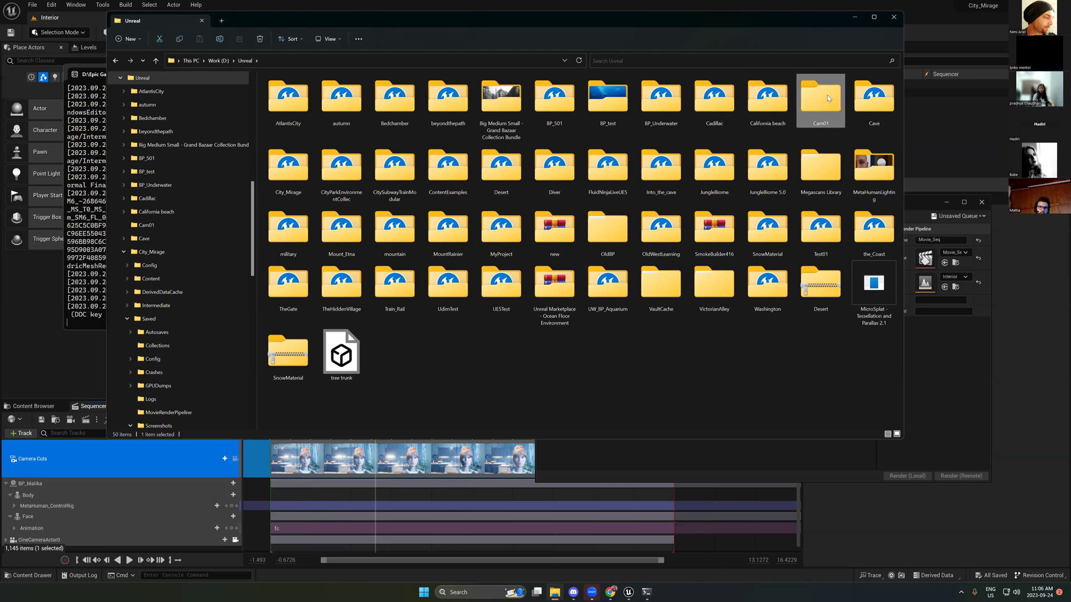
double_click(828, 95)
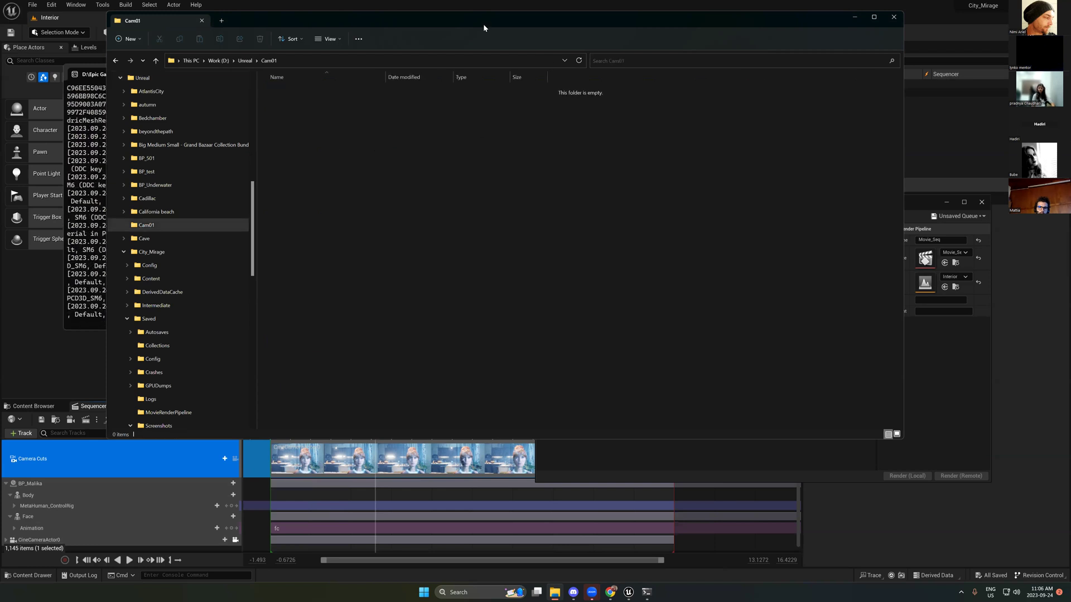
left_click_drag(483, 23, 483, 338)
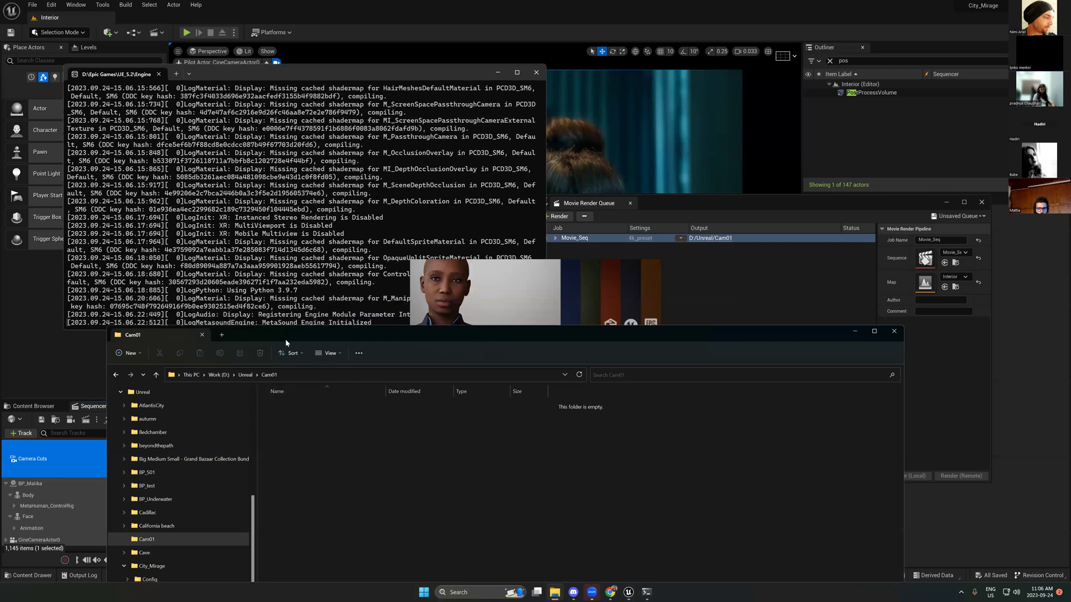
left_click_drag(286, 334, 265, 366)
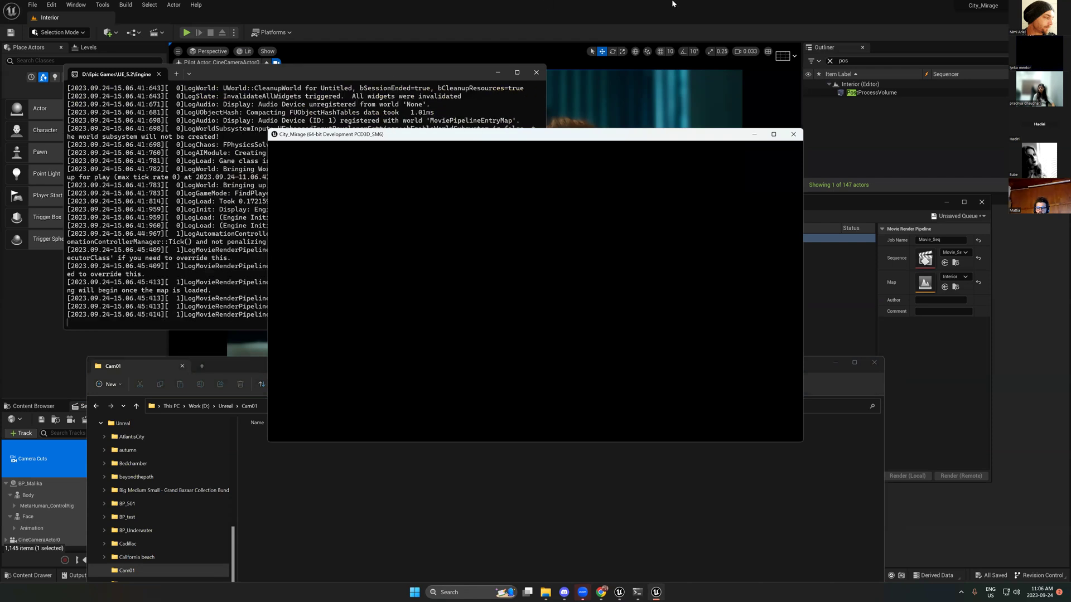
left_click(819, 367)
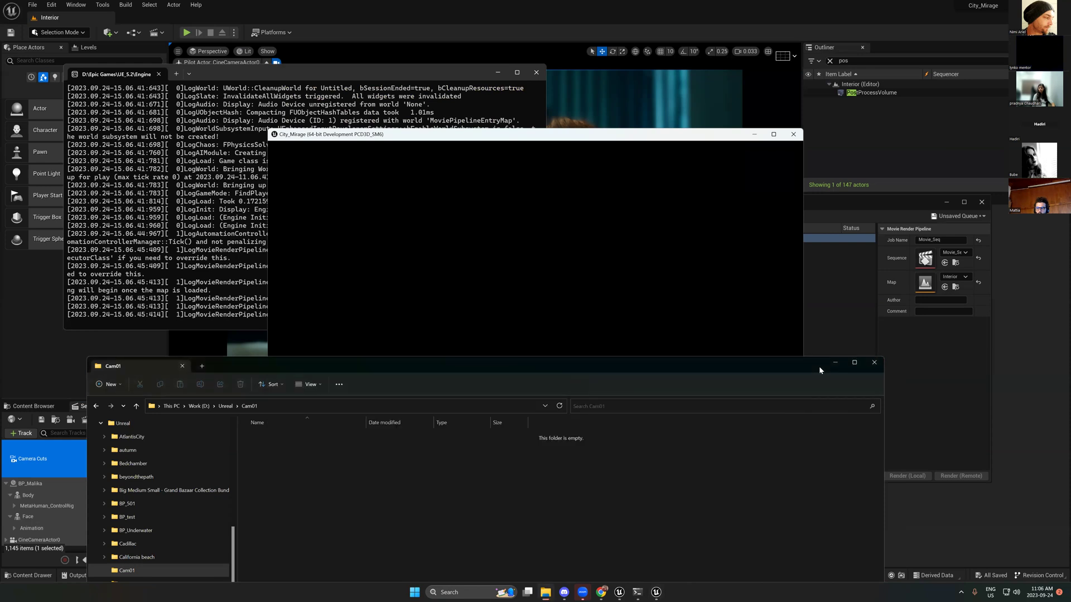
left_click_drag(812, 360, 814, 369)
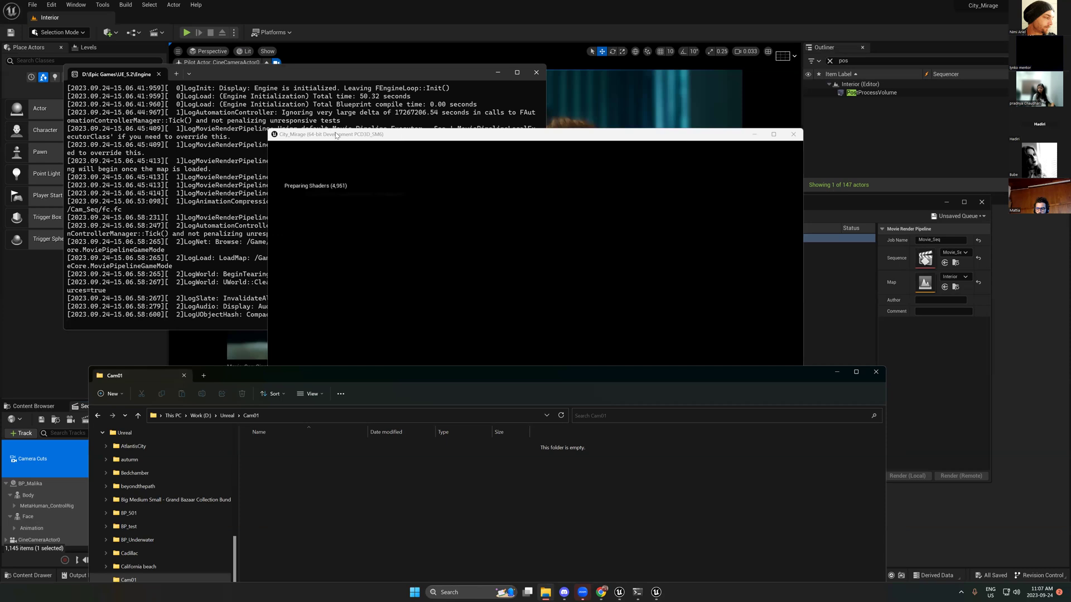
left_click_drag(446, 367, 446, 330)
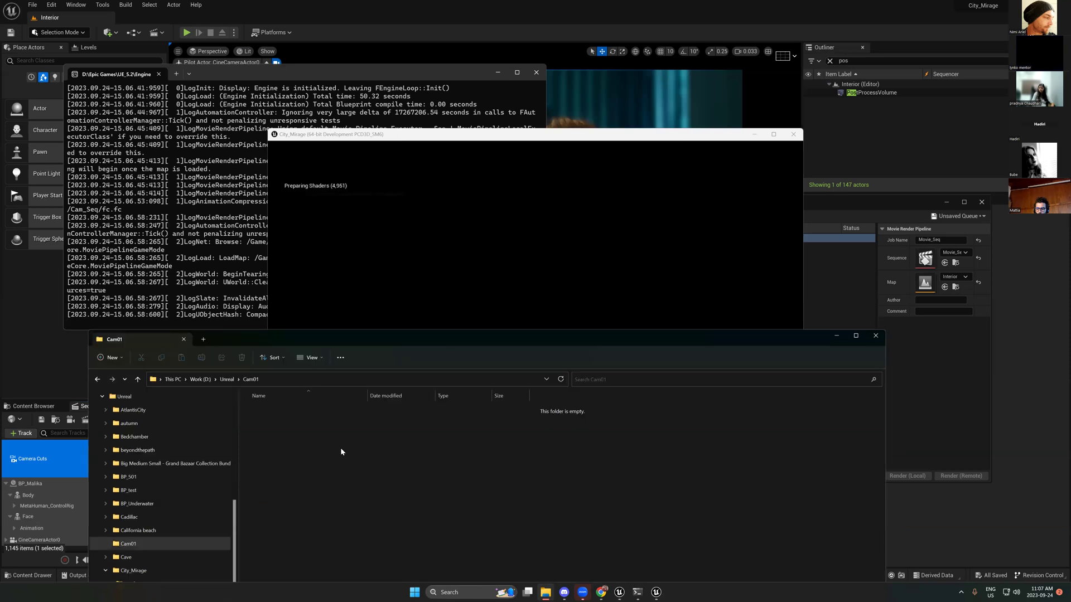
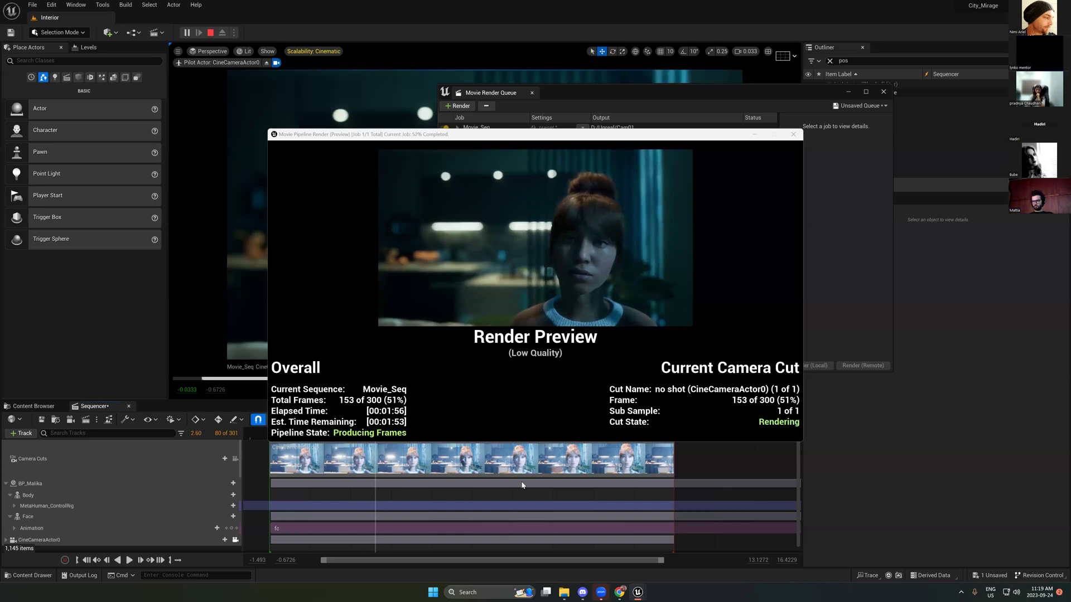
Step: Switch to Adobe Premiere Pro 2023 by launching it while the Movie_Seq render keeps running
key("super")
type("pre")
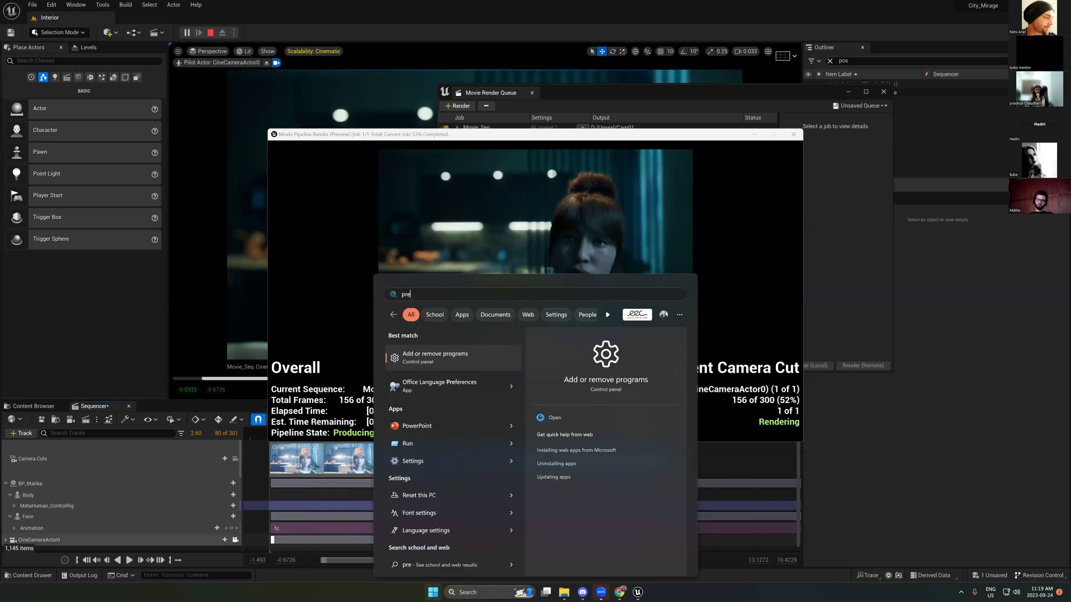
key("BackSpace")
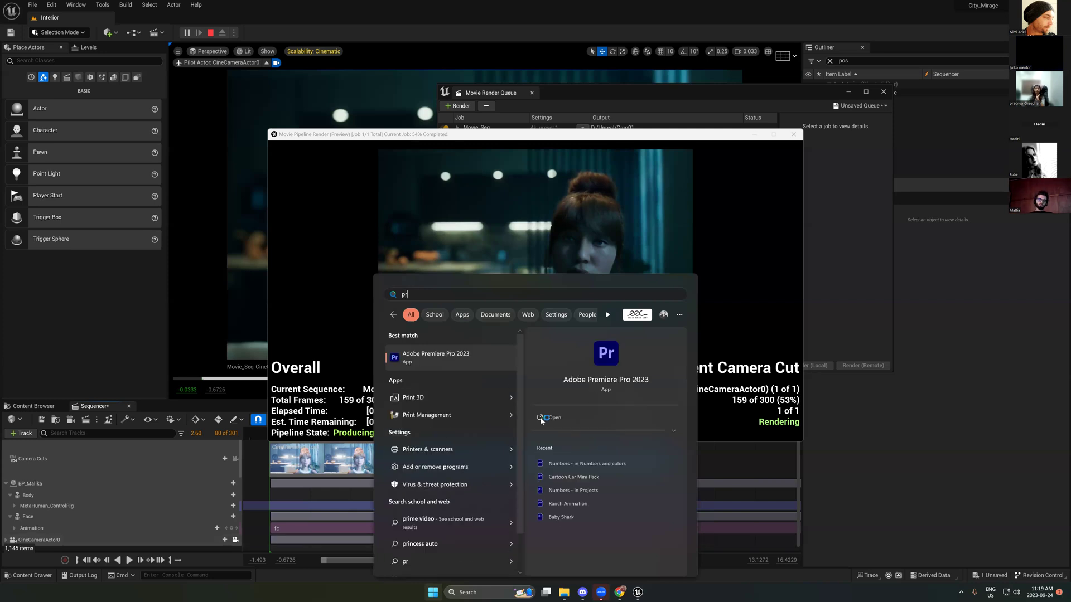
left_click(550, 418)
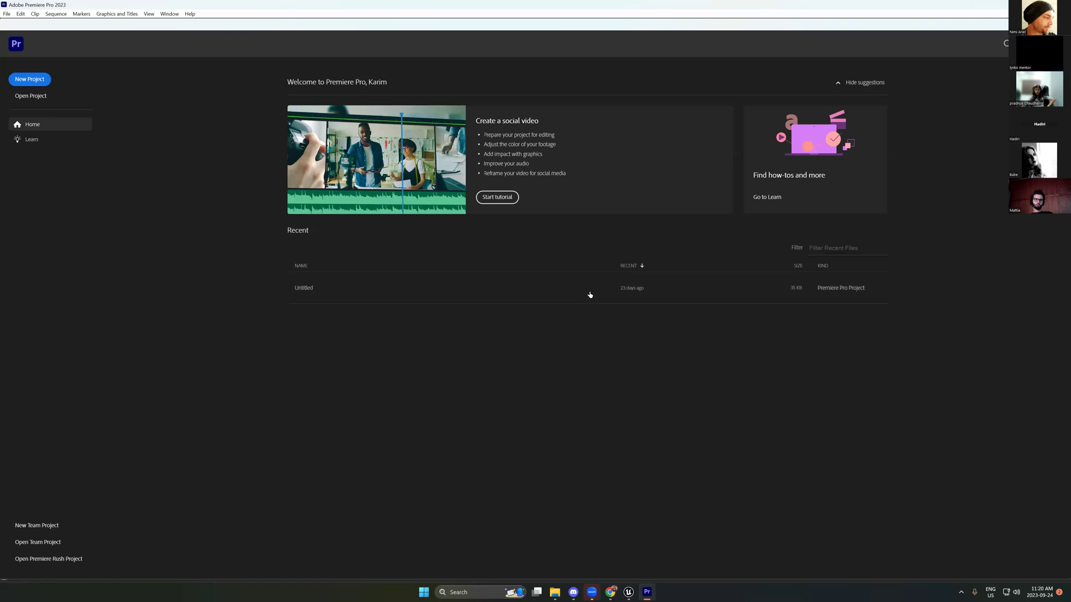
Step: Open the recent Untitled project and skip relinking its missing media
left_click(574, 288)
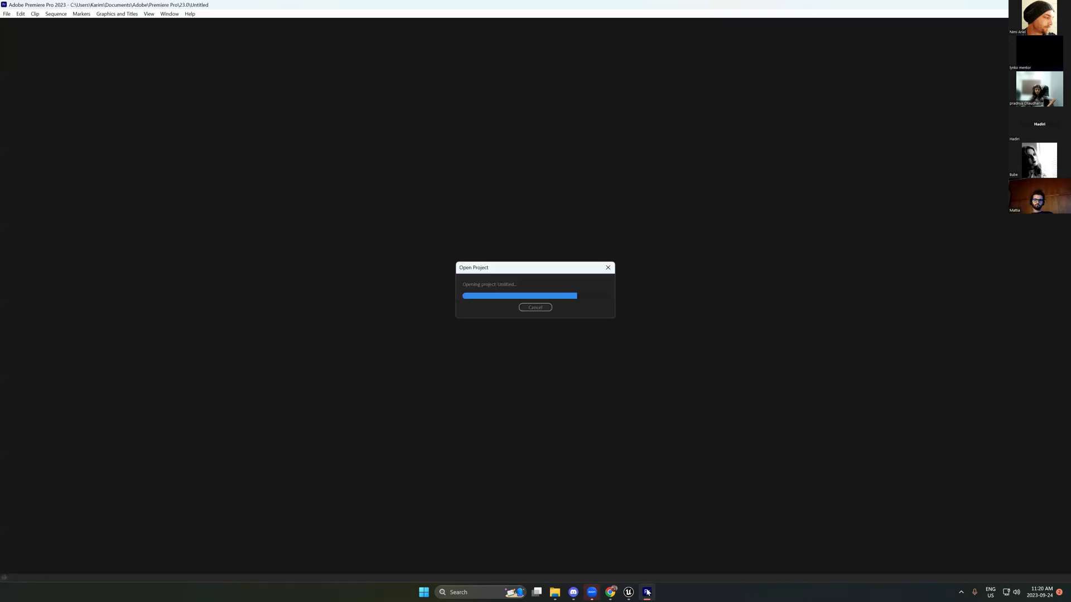
mouse_move(648, 592)
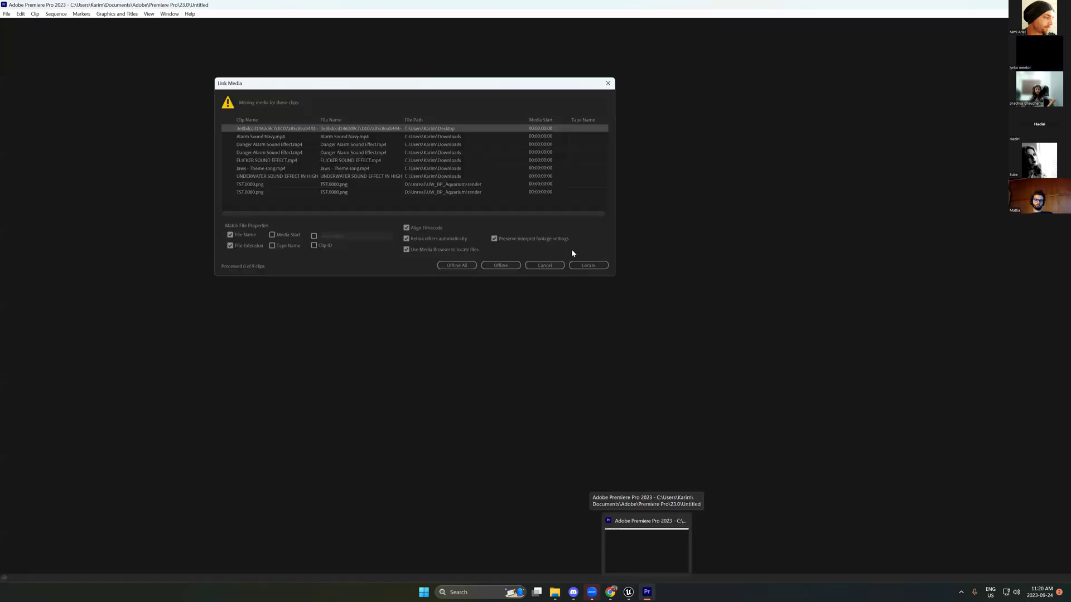
left_click(543, 266)
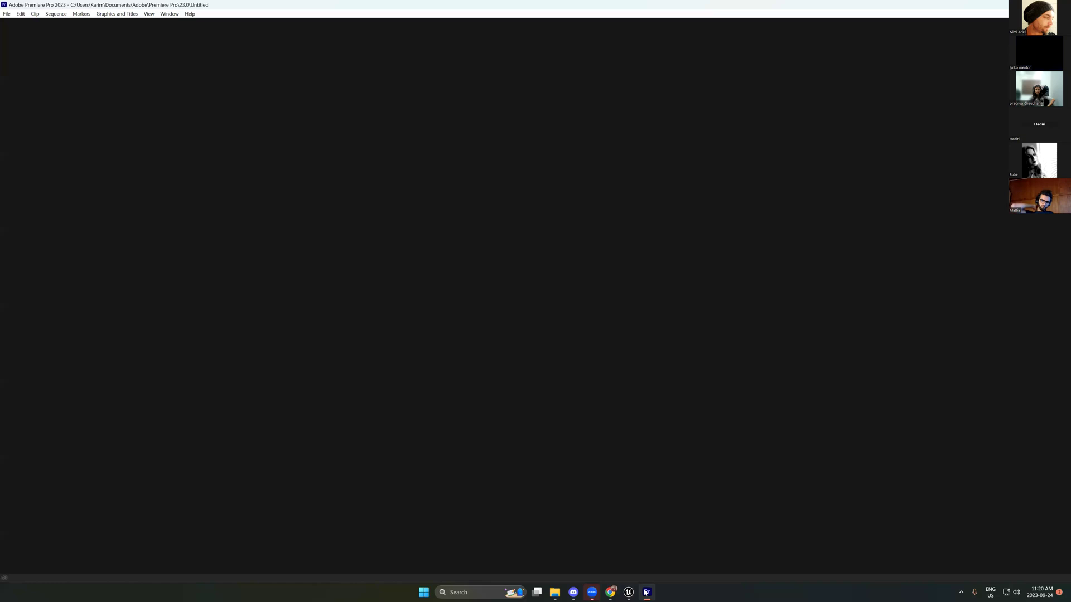
mouse_move(646, 592)
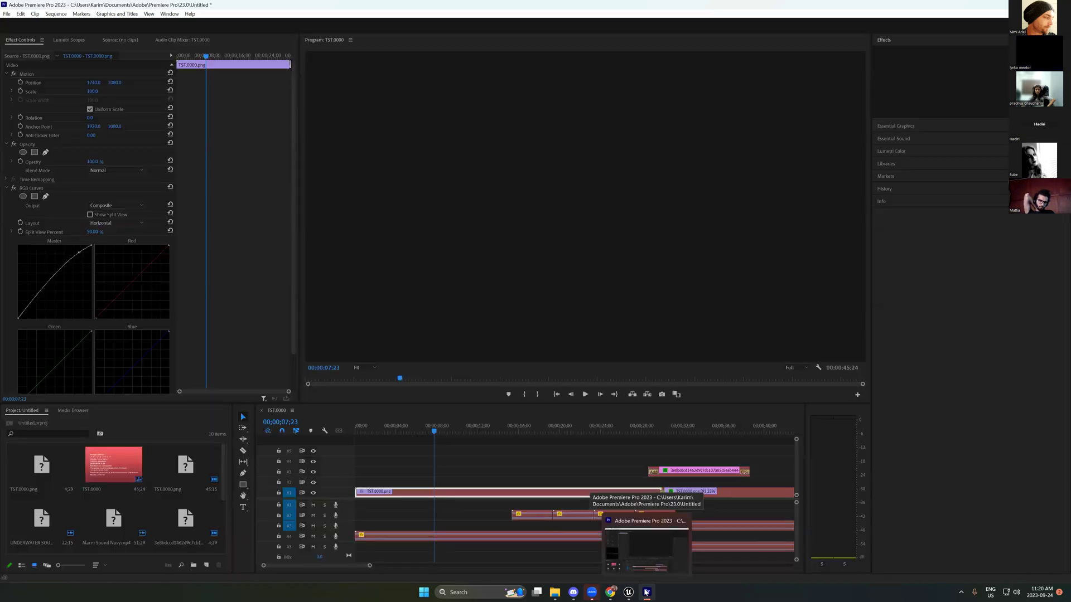
Step: Return to Unreal Editor until the Movie_Seq render completes and close the Movie Render Queue window
left_click(646, 592)
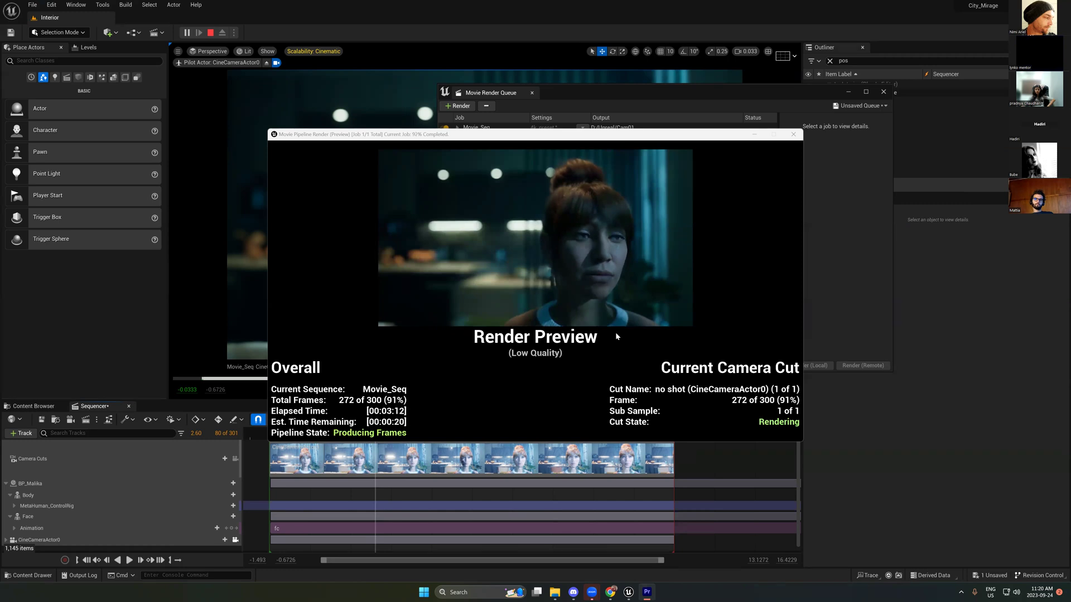
mouse_move(646, 592)
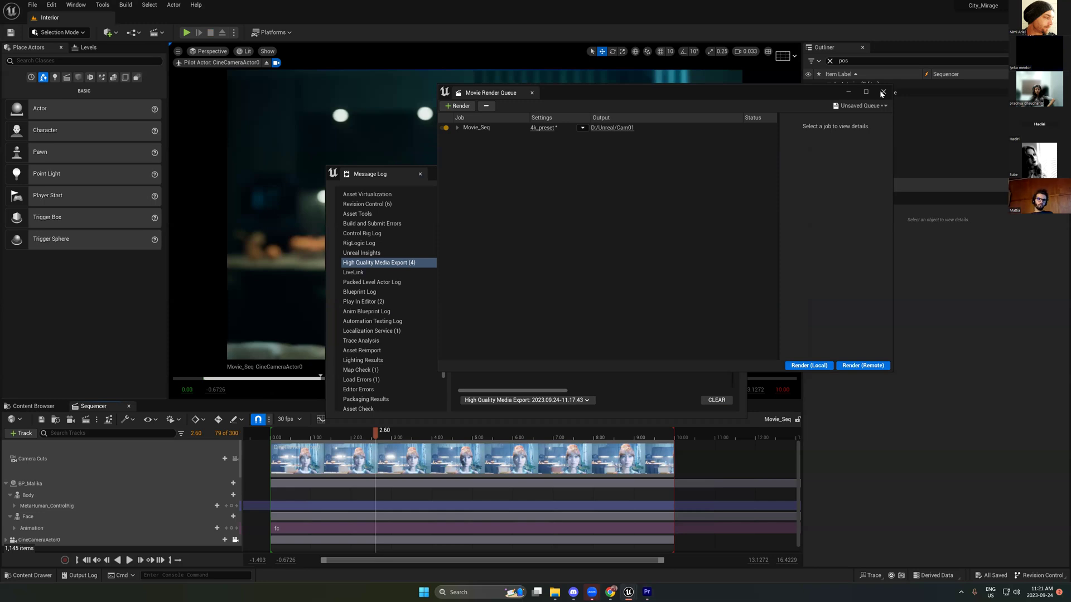
left_click(882, 94)
left_click(628, 592)
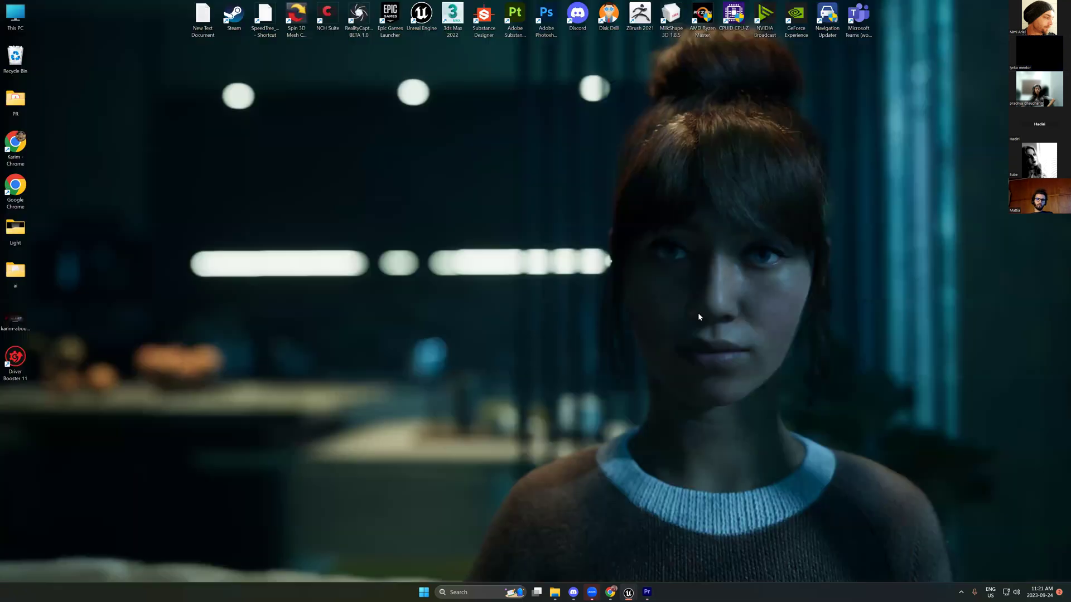
left_click(628, 592)
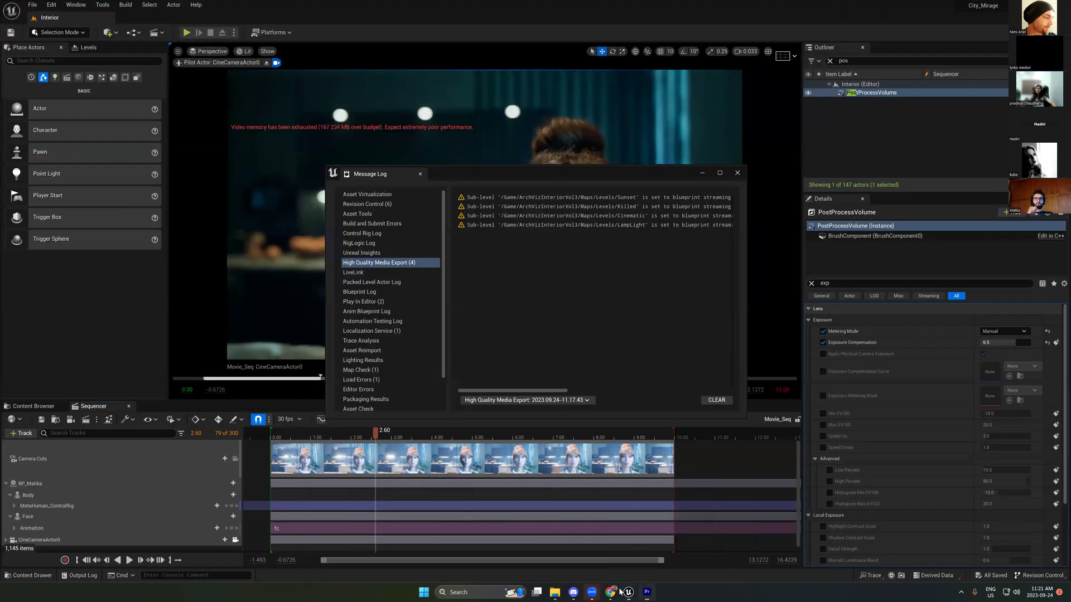
Step: Copy the render output folder's path D:\Unreal\Cam01 from File Explorer and return to Premiere Pro
left_click(647, 592)
left_click(554, 592)
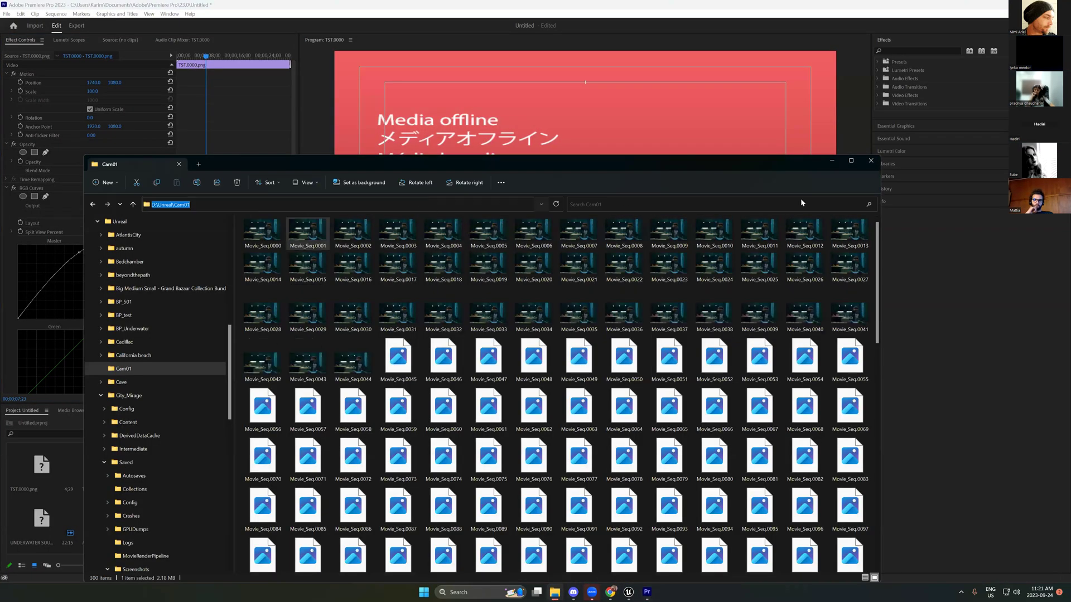
left_click(831, 161)
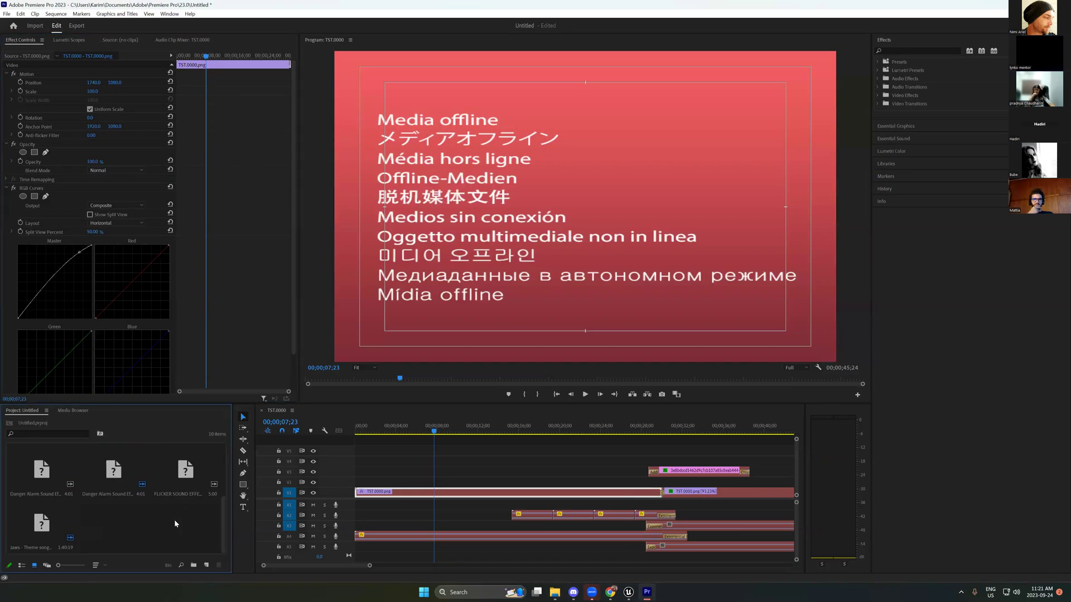
Step: Import the rendered frames from D:\Unreal\Cam01 as an image sequence starting at Movie_Seq.0000
double_click(176, 517)
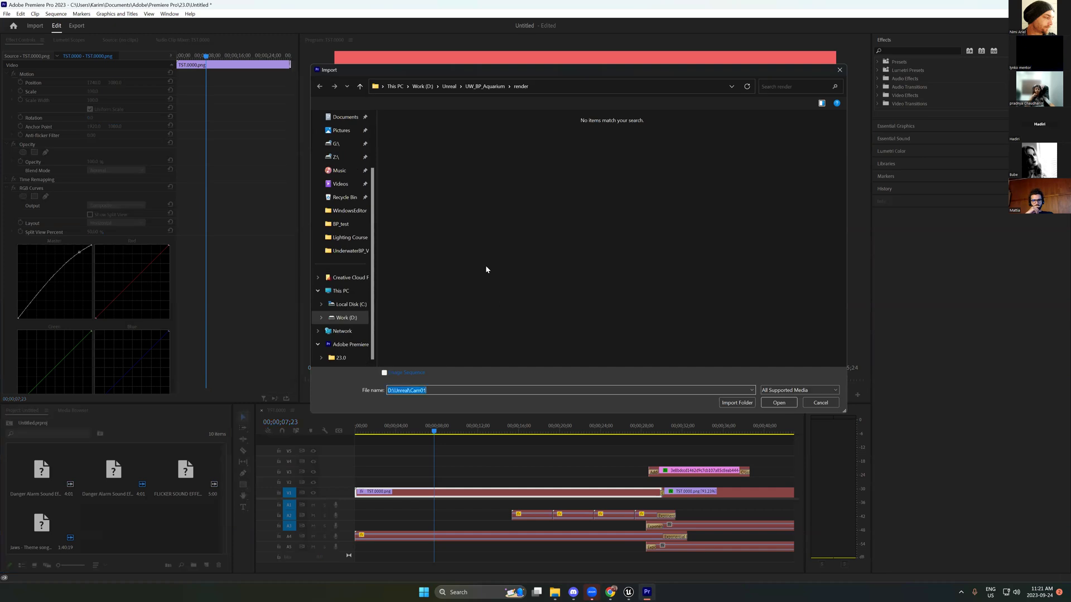
key("Return")
left_click(407, 146)
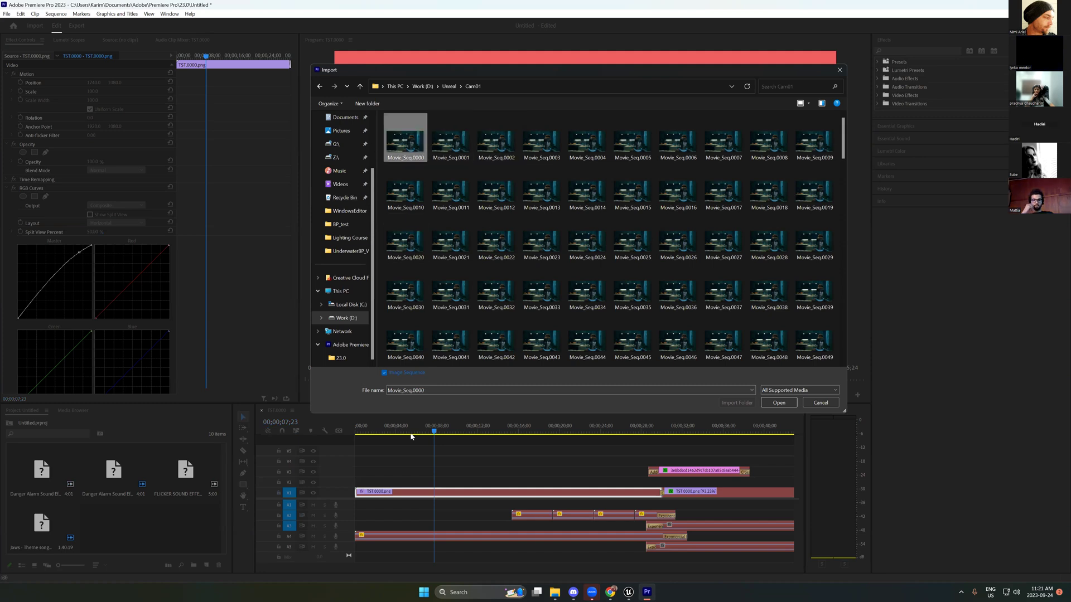
left_click(384, 373)
left_click(385, 374)
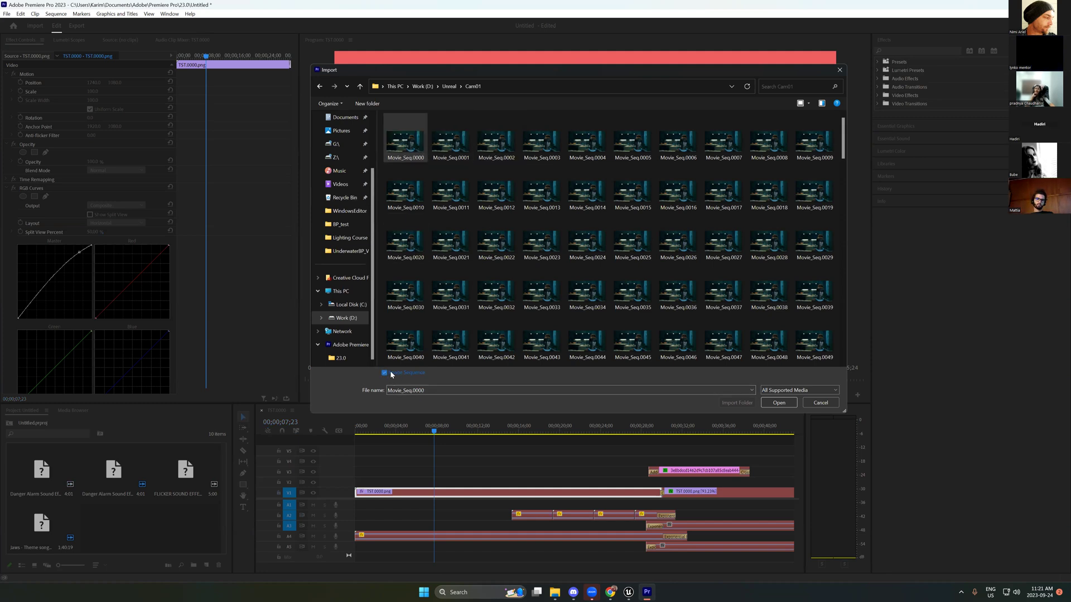
left_click(778, 403)
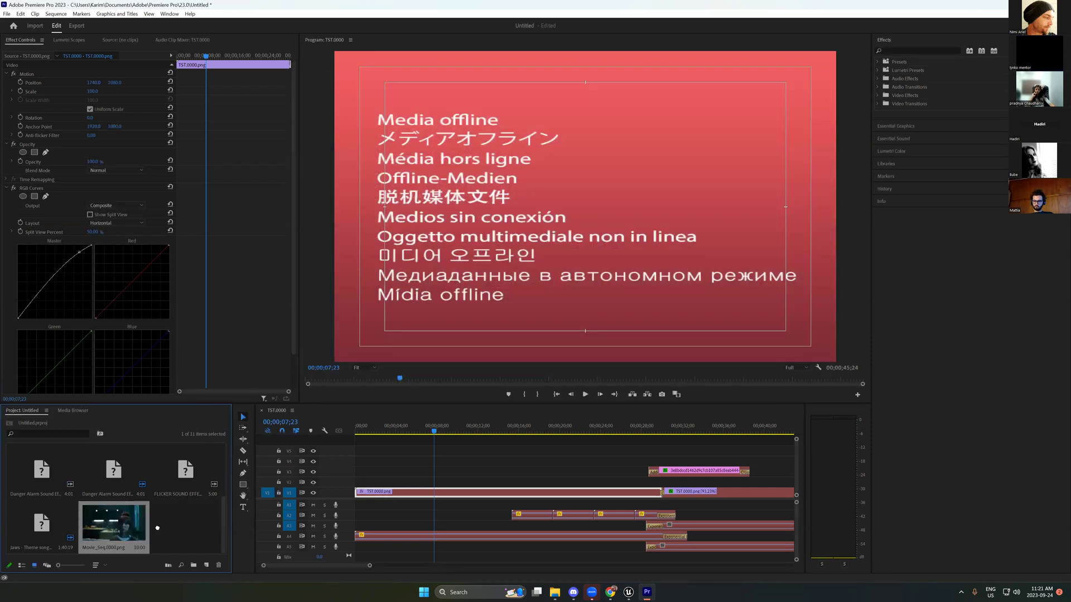
Step: Create a sequence from the imported Movie_Seq.0000.png clip and scrub through its timeline
left_click(206, 565)
left_click_drag(205, 567, 206, 567)
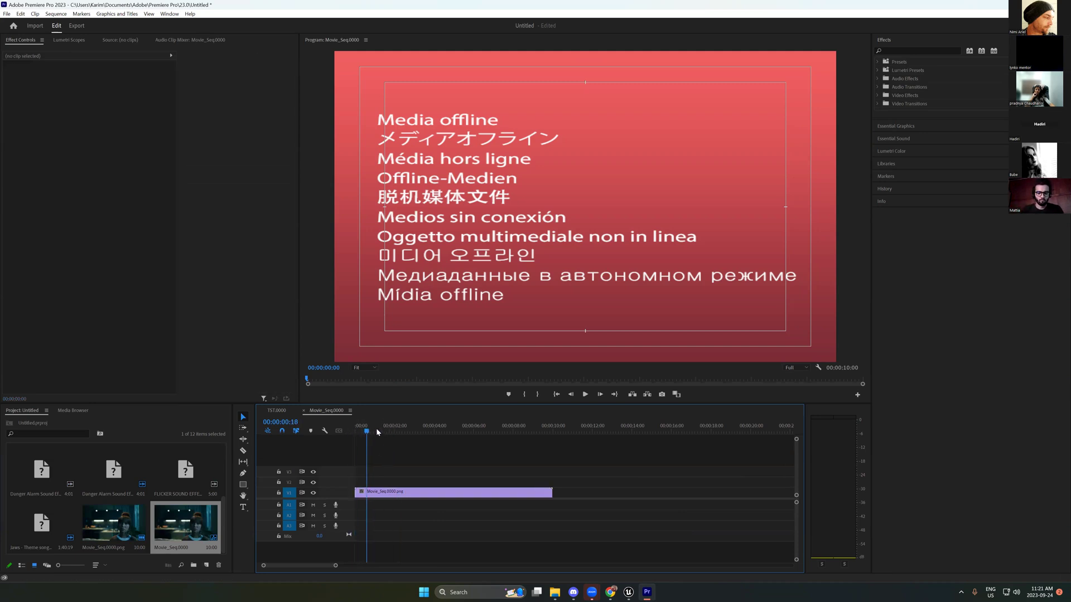
left_click(629, 590)
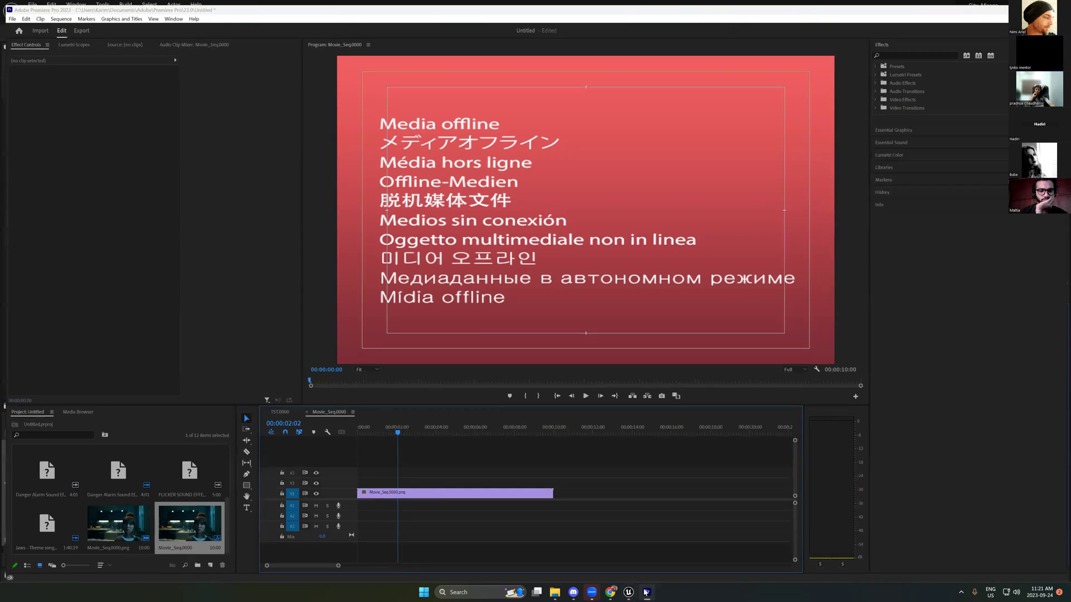
left_click(629, 591)
left_click(629, 591)
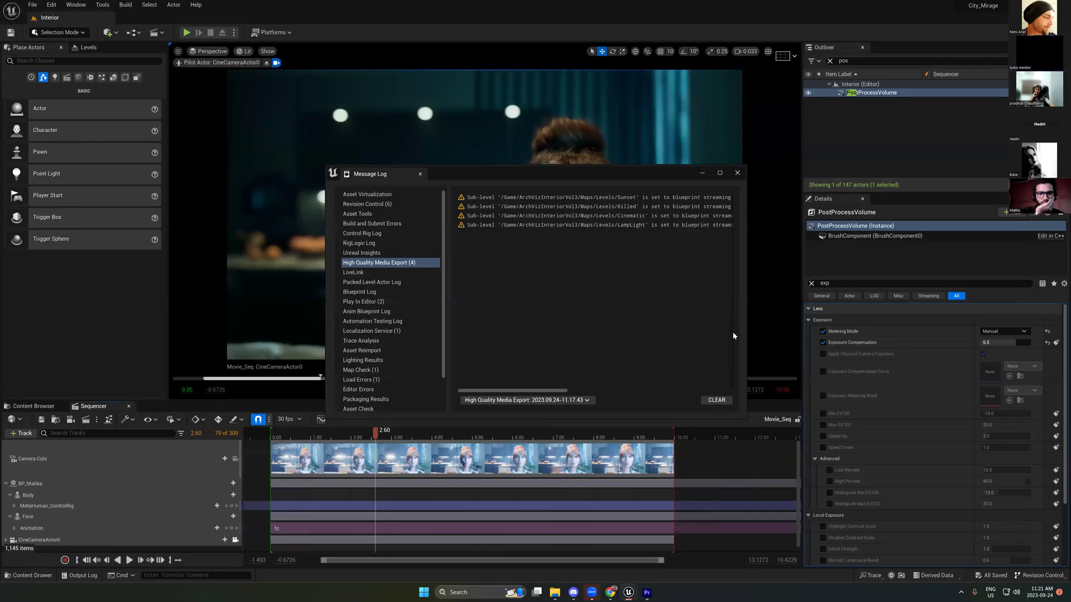
left_click(647, 591)
mouse_move(397, 437)
left_mouse_down()
mouse_move(385, 438)
mouse_move(406, 438)
left_mouse_up()
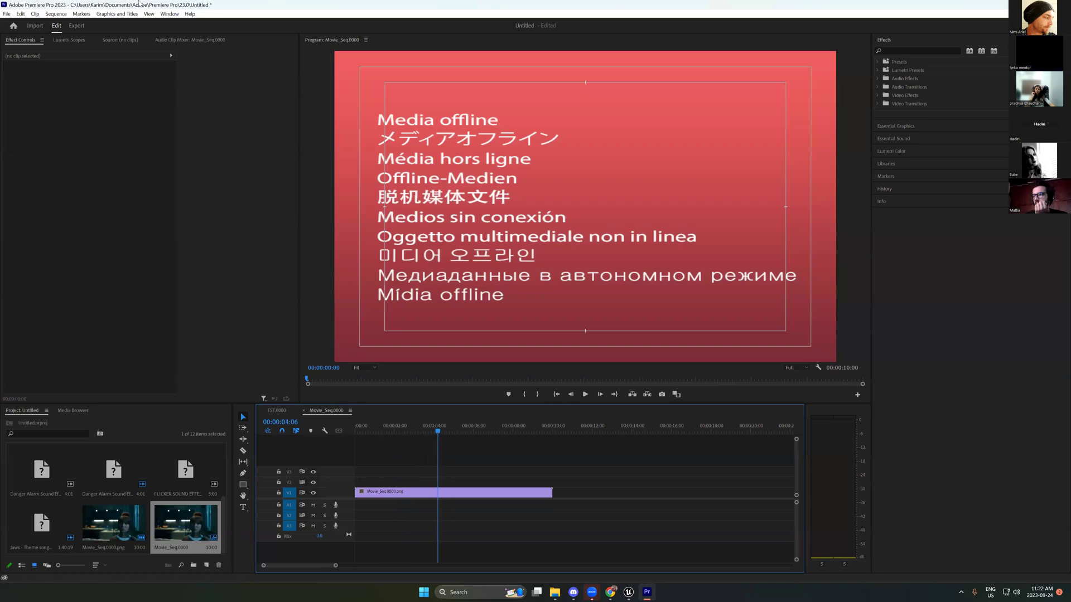
Step: Open the export settings for the Movie_Seq.0000 sequence
left_click(7, 15)
left_click(6, 15)
left_click(71, 25)
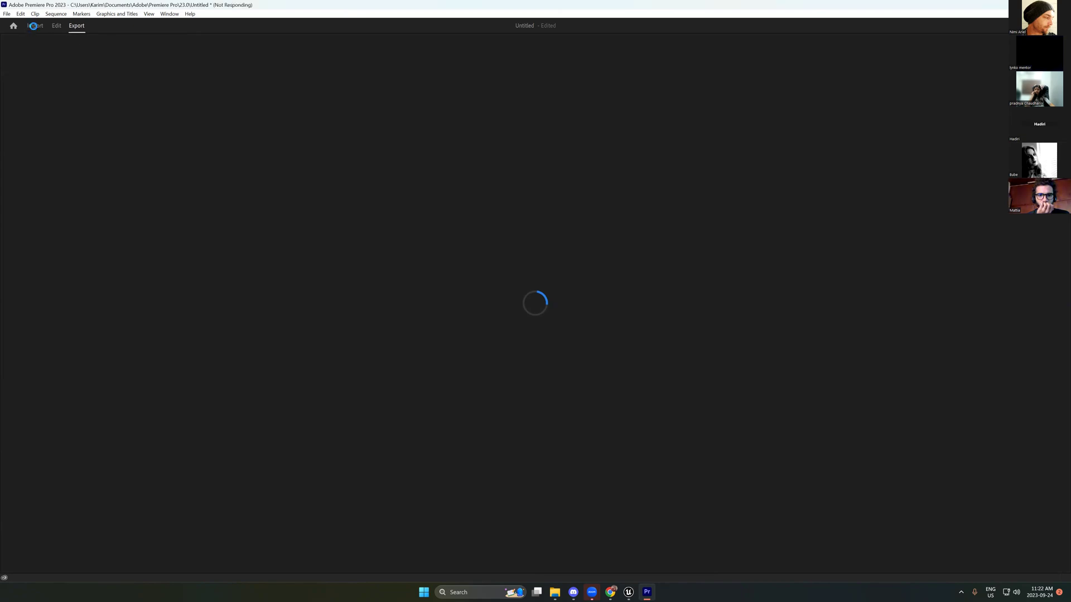
Step: Force the frozen Premiere Pro to close with Task Manager and launch Adobe Premiere Pro 2023 again
right_click(688, 592)
left_click(704, 566)
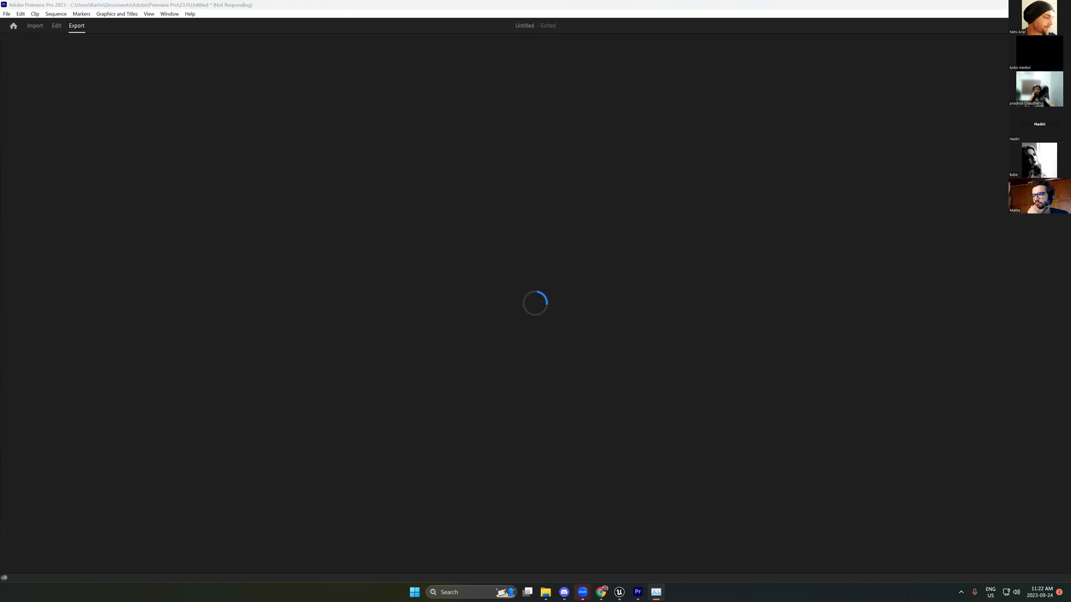
key("super")
type("e")
key("BackSpace")
type("pr")
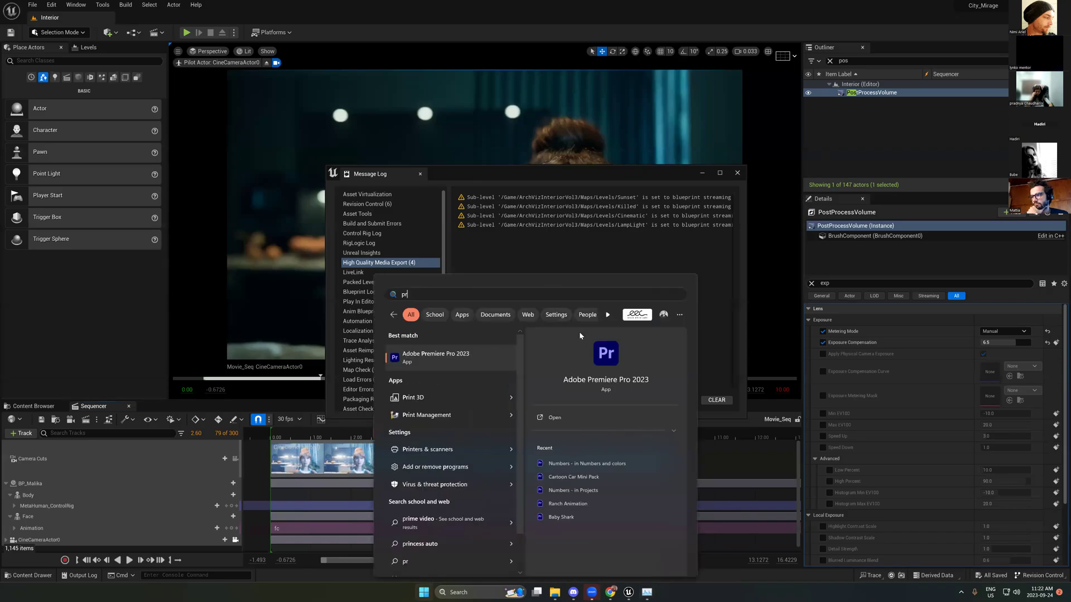
key("Return")
Step: Close Unreal Editor's Message Log window, show the desktop and refresh it
left_click(737, 174)
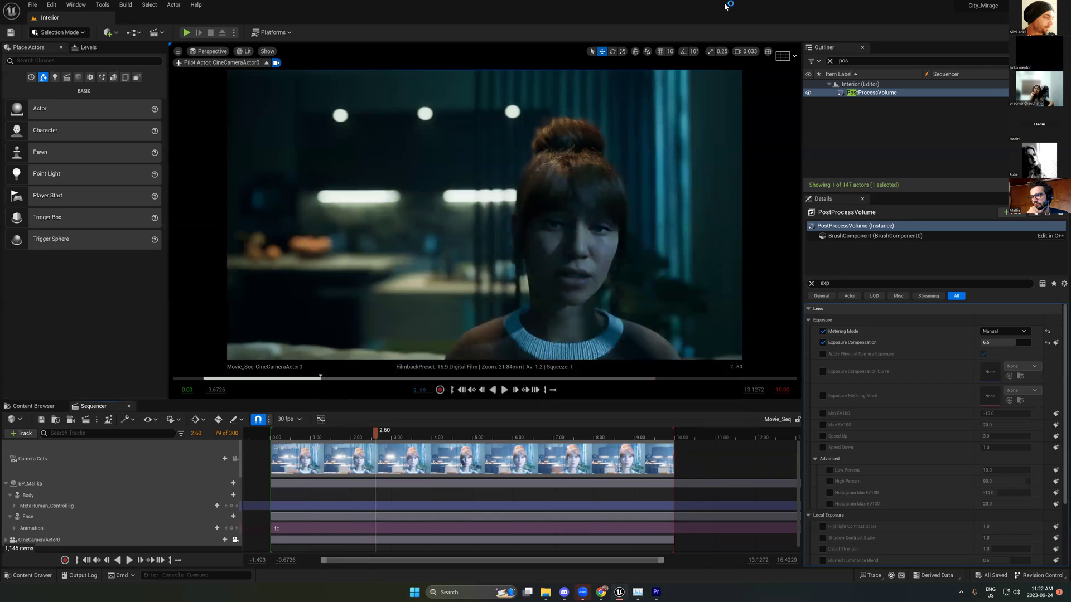
key("super+d")
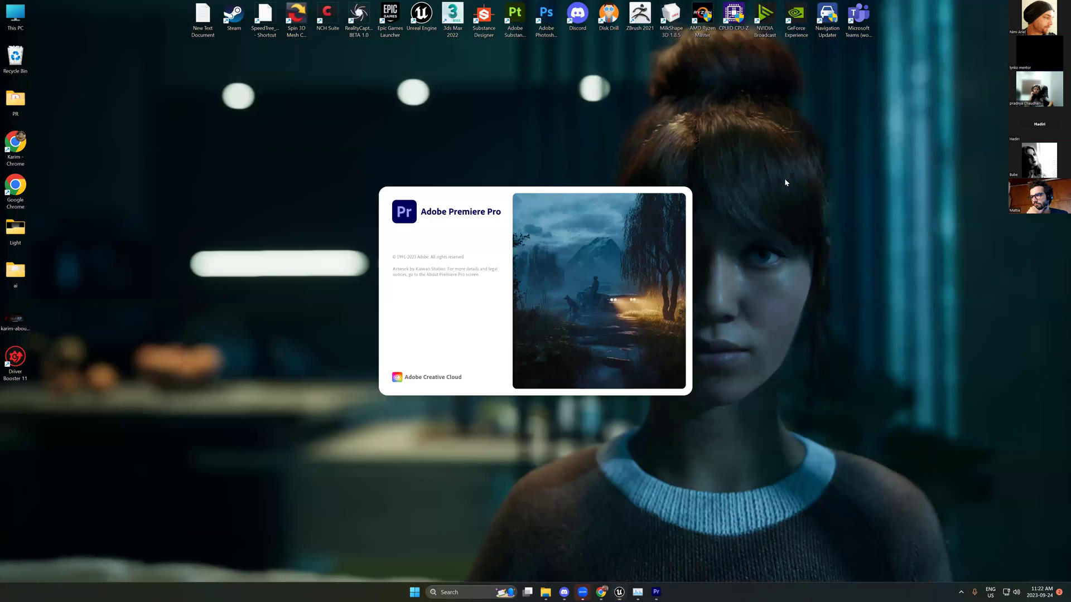
right_click(784, 178)
left_click(801, 186)
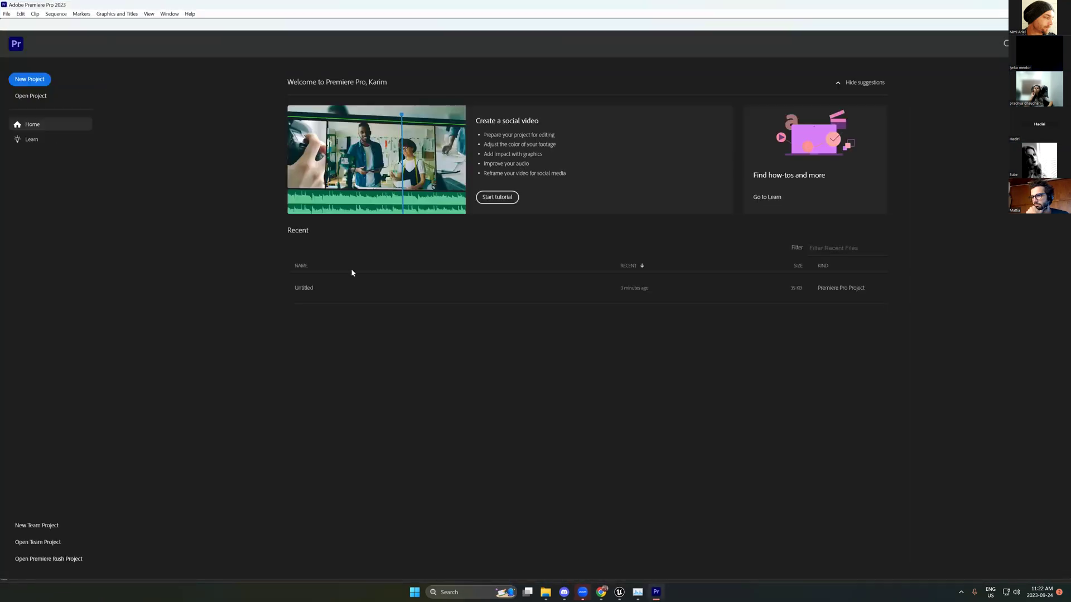
Step: Reopen the recent Untitled project without relinking its missing media and copy the path D:\Unreal\Cam01 from File Explorer
left_click(630, 288)
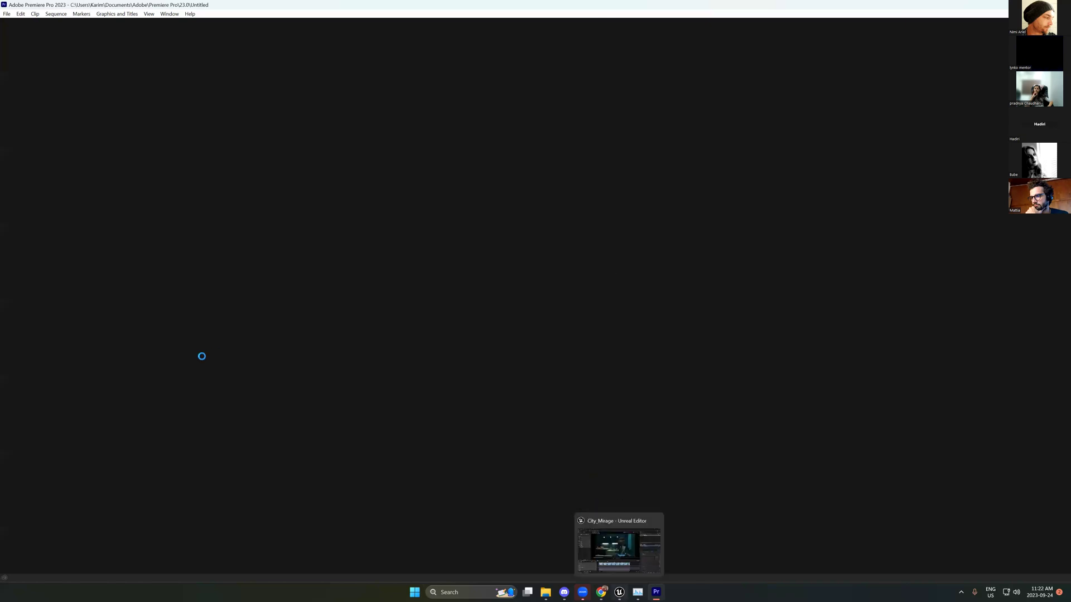
left_click(537, 266)
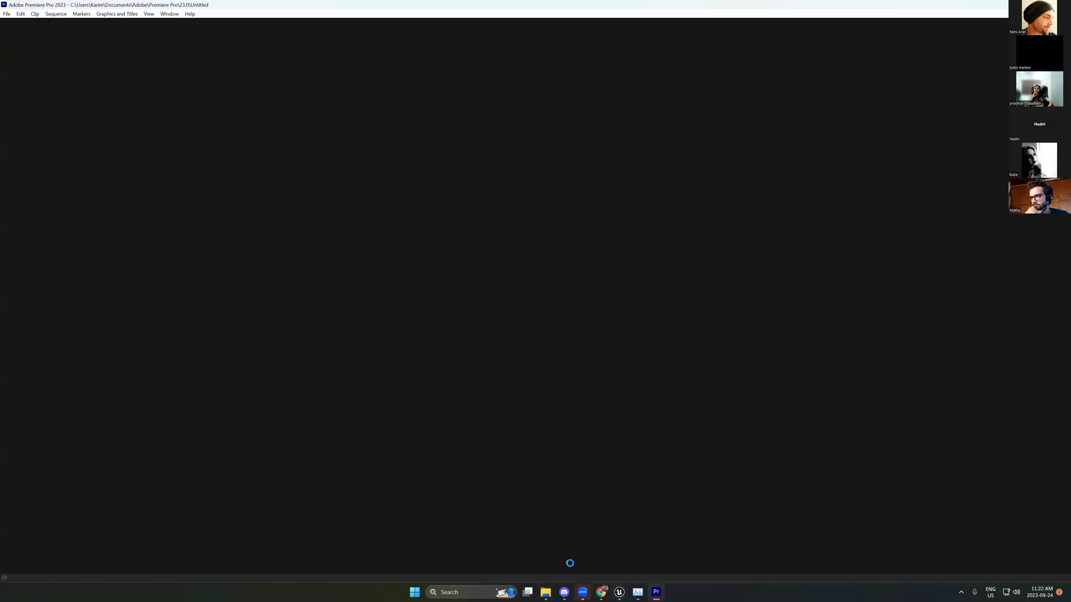
left_click(545, 593)
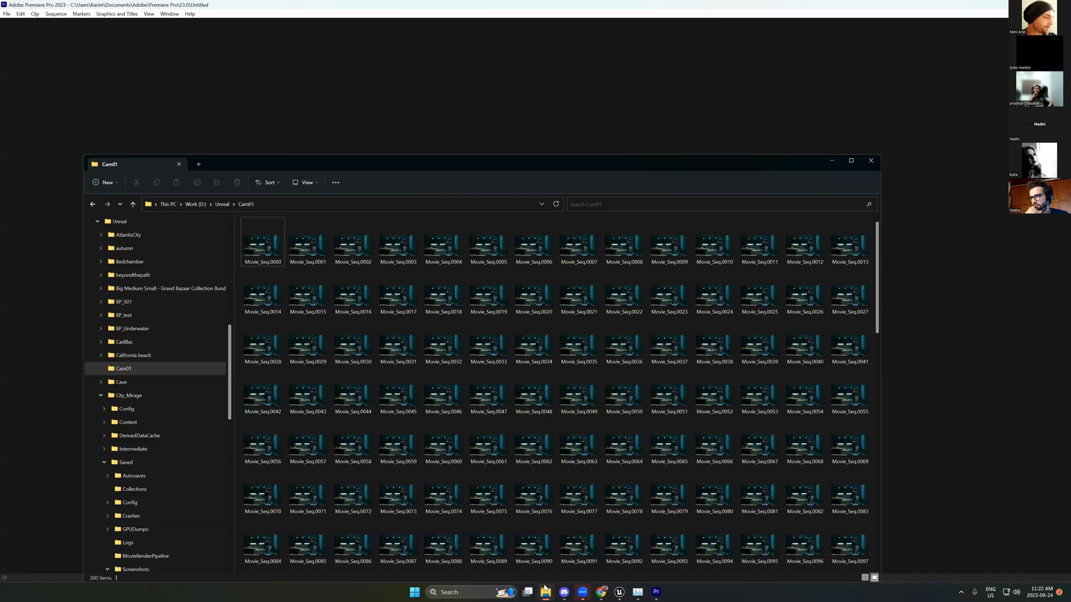
left_click(334, 204)
key("ctrl+c")
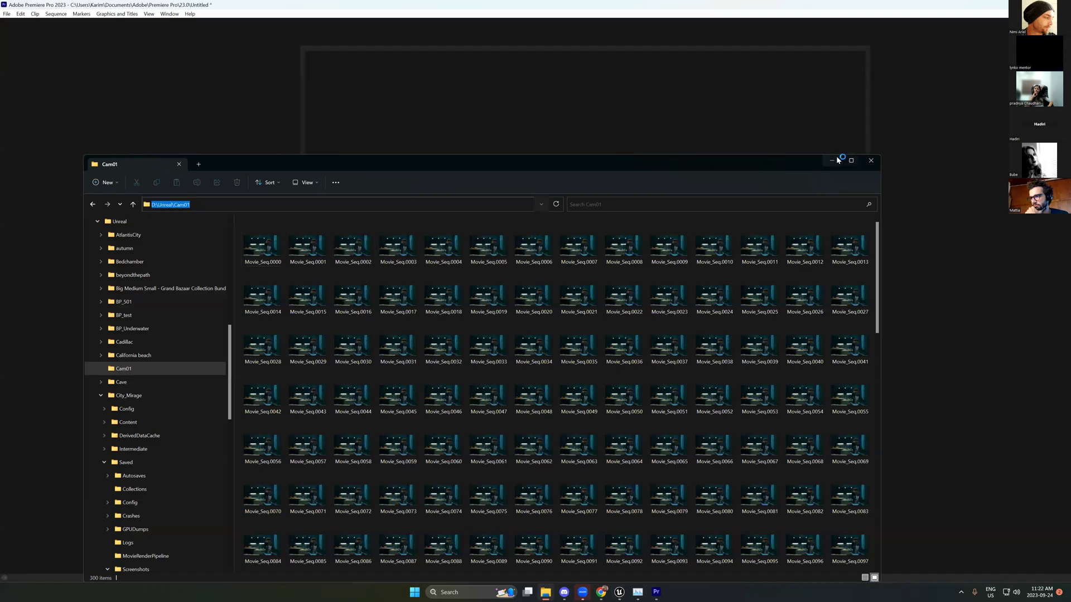
left_click(832, 160)
Step: Import the Cam01 frames into the reopened project with the Image Sequence option enabled, starting from Movie_Seq.0000
left_click(161, 519)
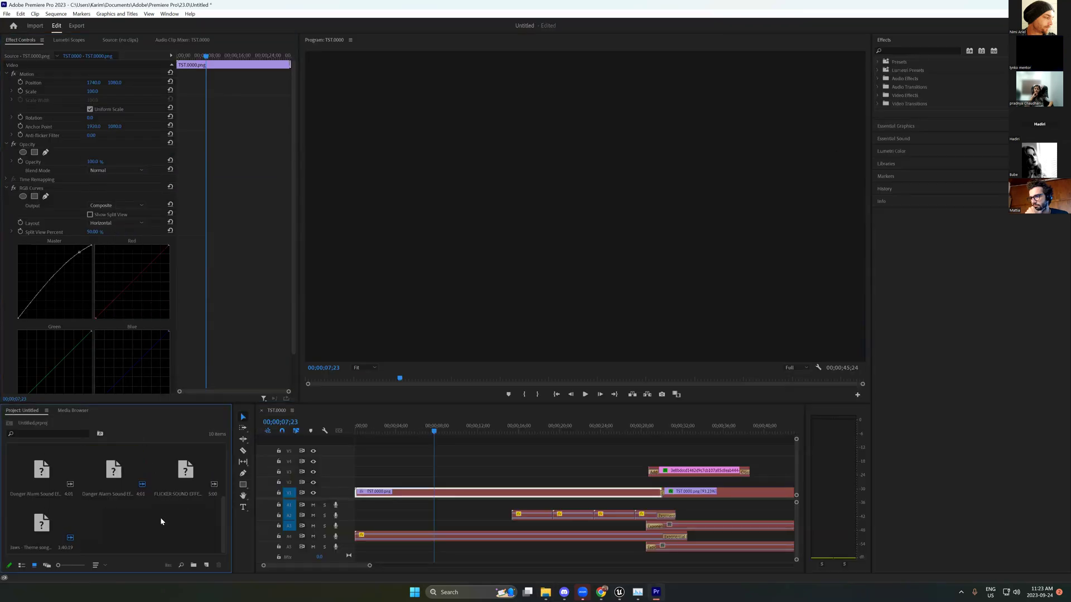
double_click(165, 503)
key("ctrl+v")
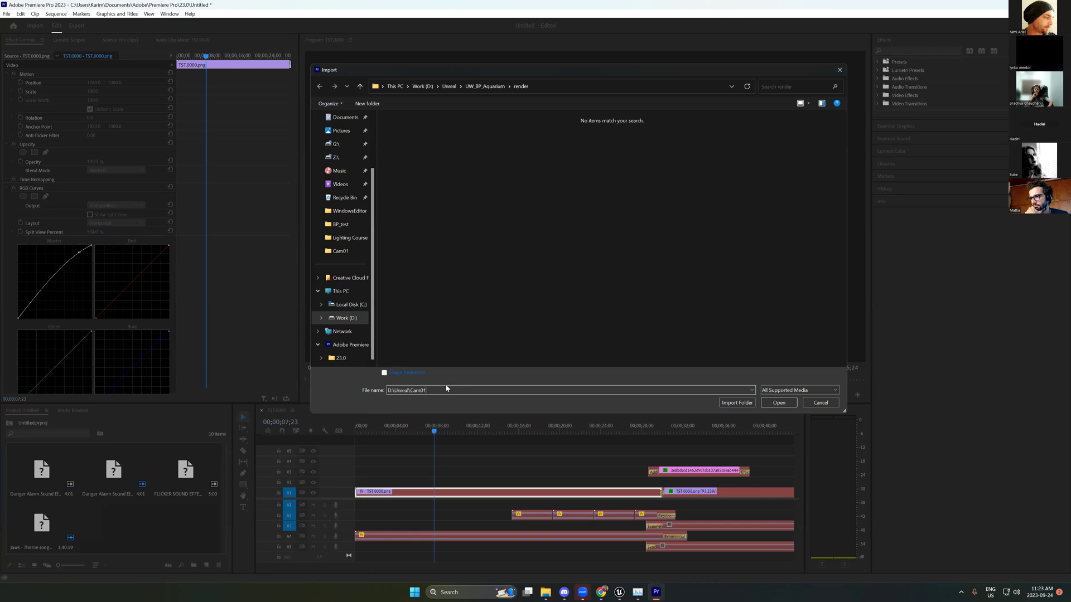
key("Return")
left_click(404, 140)
left_click(383, 372)
left_click(779, 402)
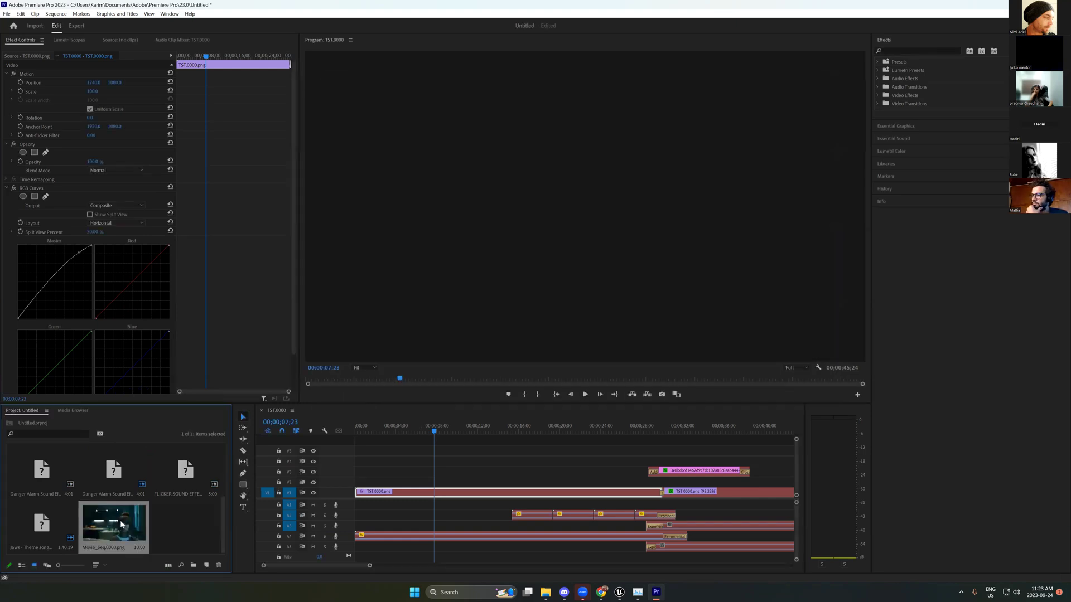
Step: Try to create a sequence from the imported Movie_Seq0000 clip and preview it at 00;00;01;08
left_click_drag(215, 563, 218, 565)
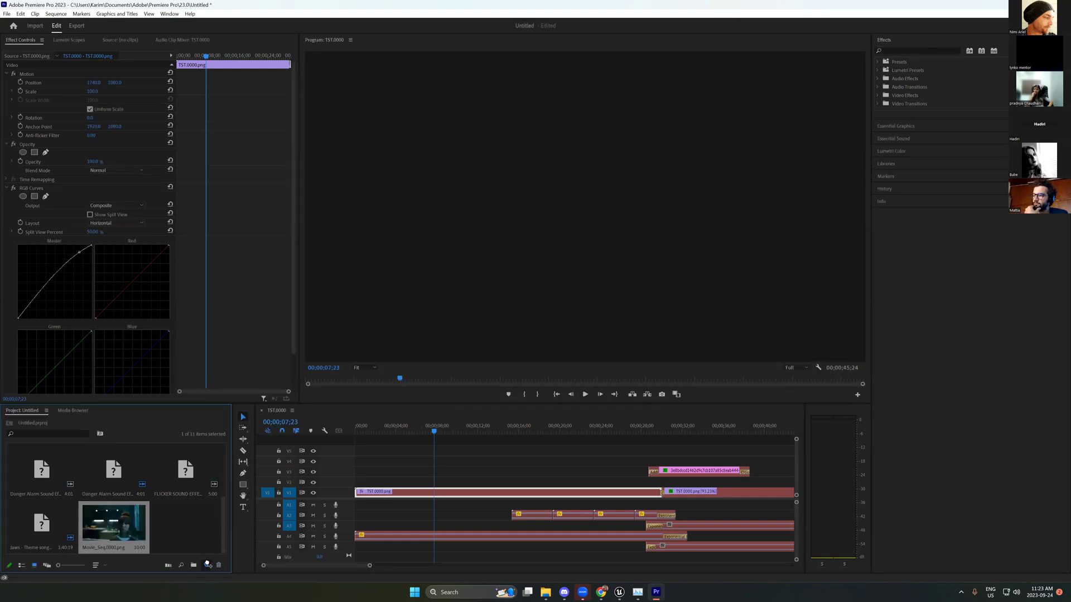
left_click(380, 428)
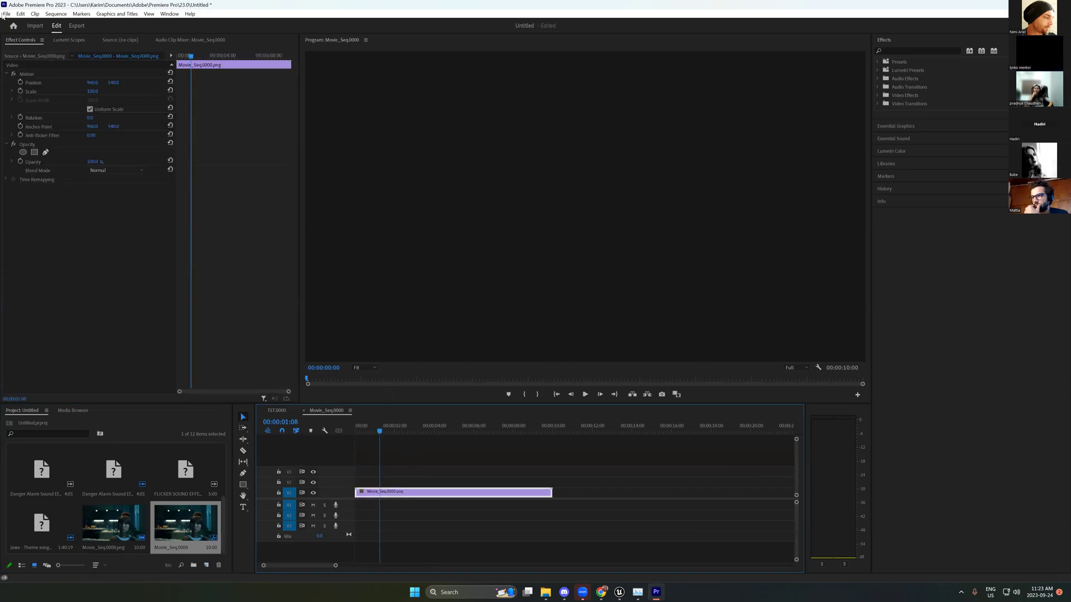
left_click(6, 14)
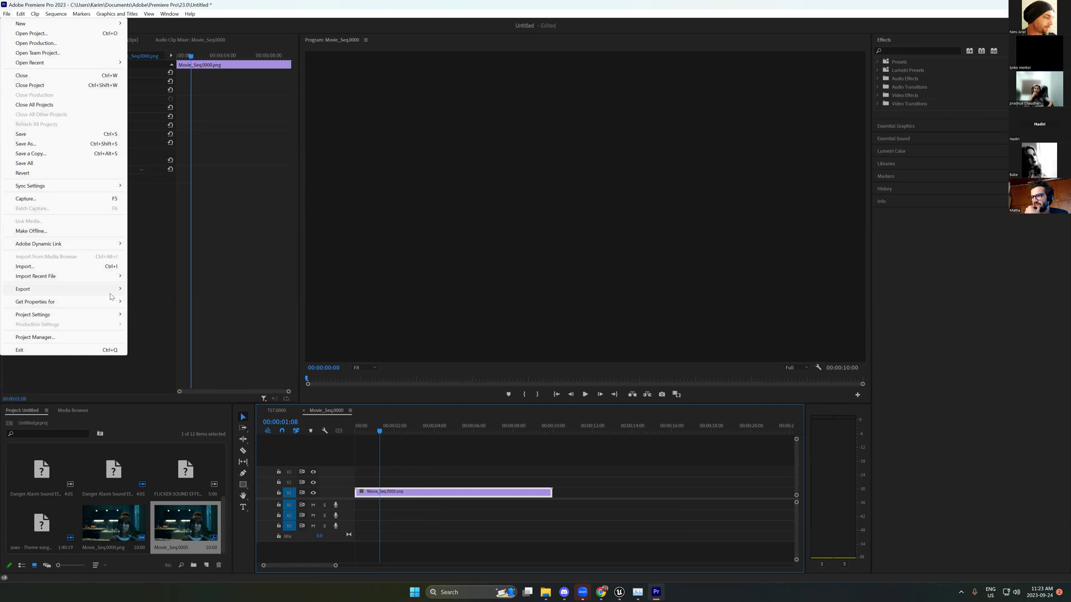
left_click(228, 126)
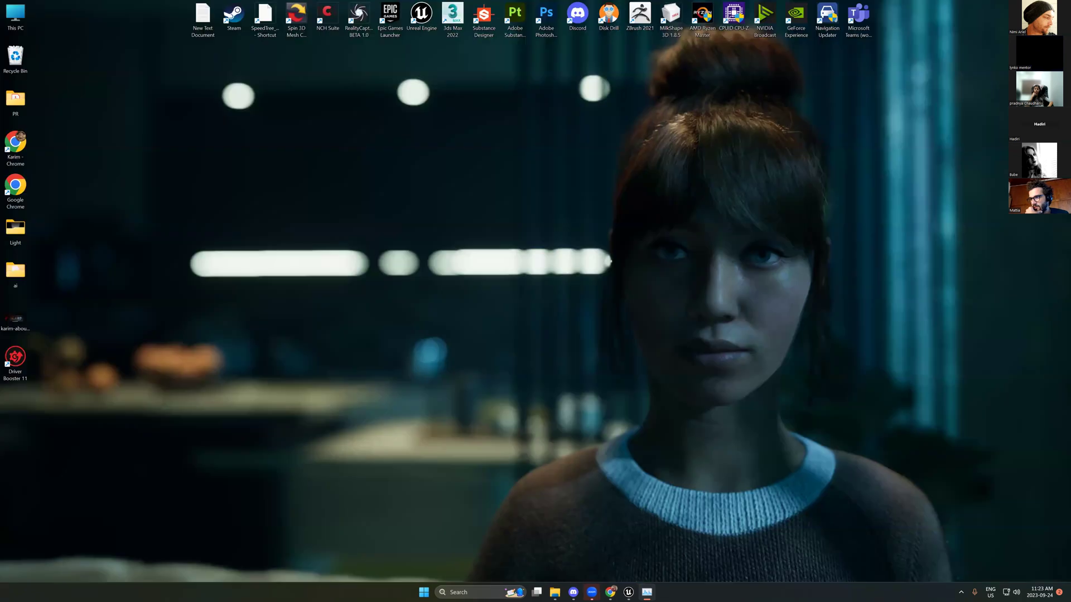
Step: Open Movie_Seq.0000 from the Cam01 folder in the image viewer and step forward through the rendered frames
left_click(564, 592)
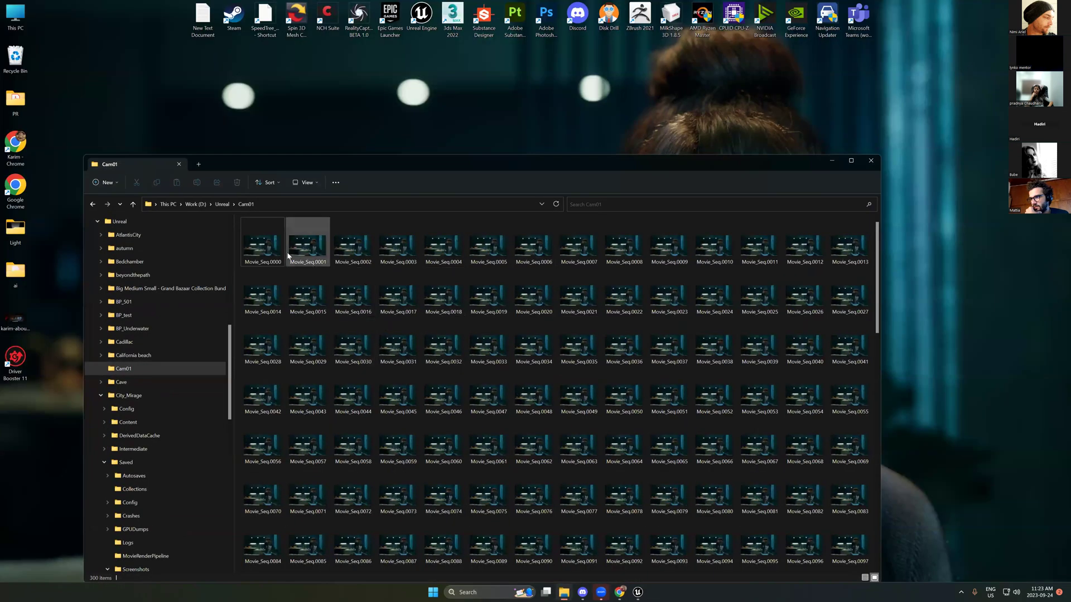
double_click(262, 245)
key("Right")
key("Right")
key("Right")
key("Right")
key("Right")
key("Right")
key("Right")
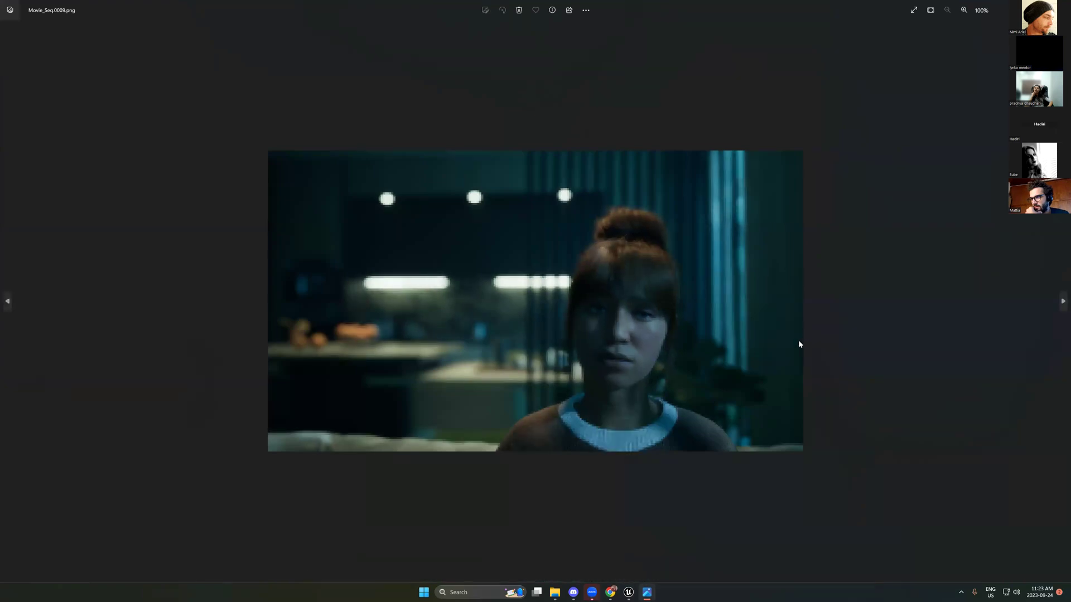
key("Right")
key("Right")
key("Right")
key("Right")
key("Right")
key("Right")
key("alt+F4")
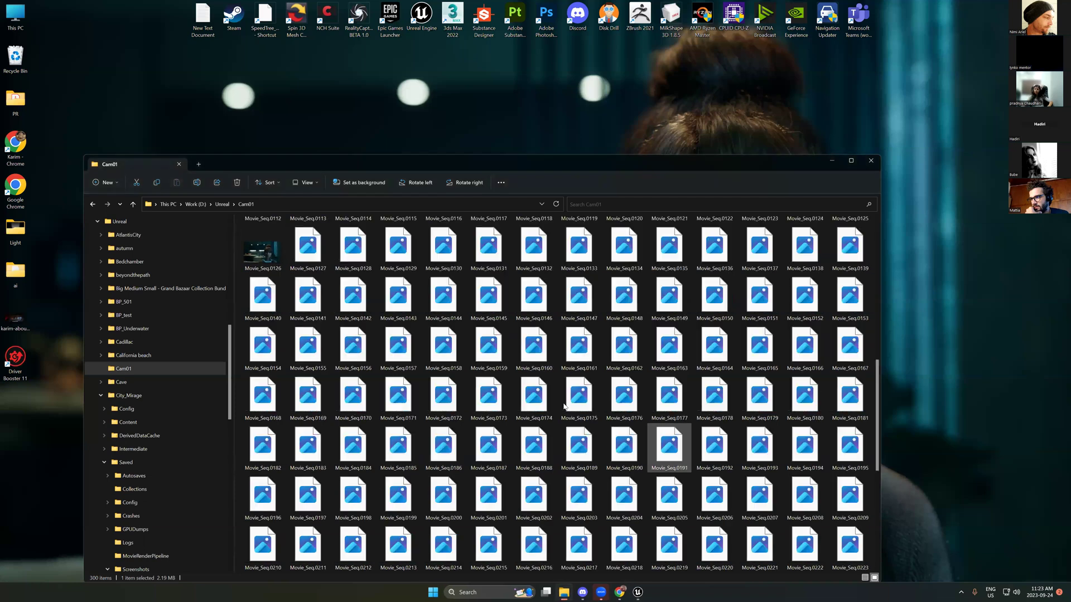
Step: Open Movie_Seq.0258, go back one frame and inspect the character's face up close
double_click(533, 345)
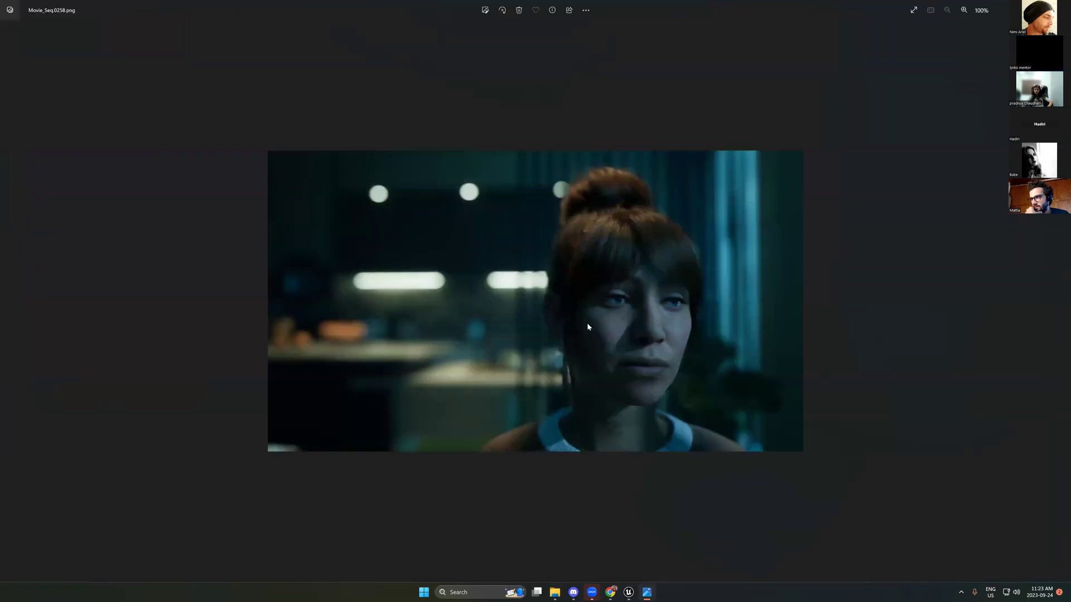
left_click(7, 301)
scroll(684, 327, "up", 3)
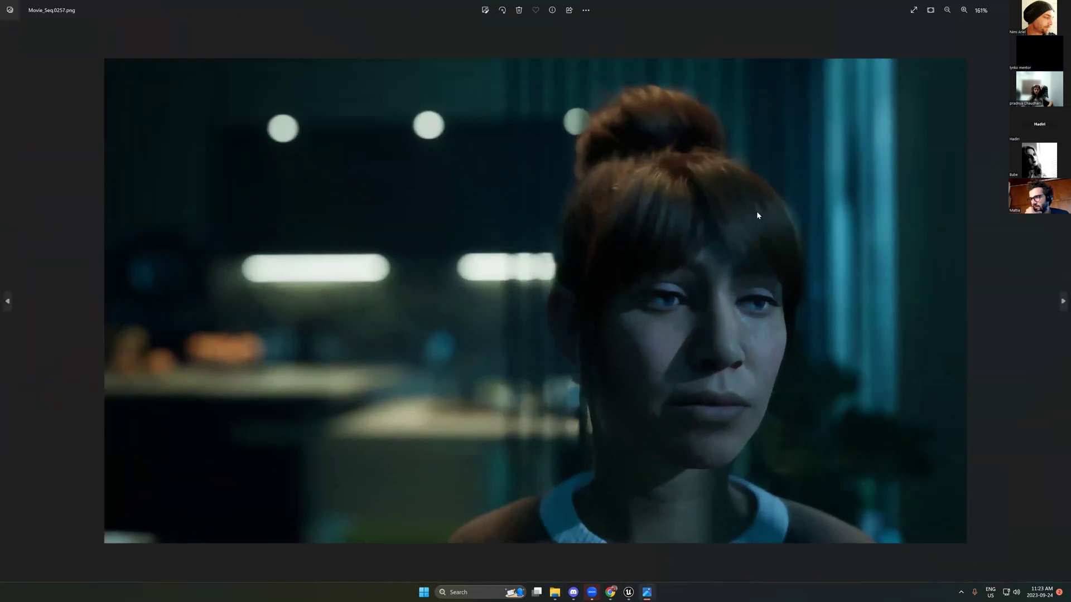
scroll(720, 376, "down", 3)
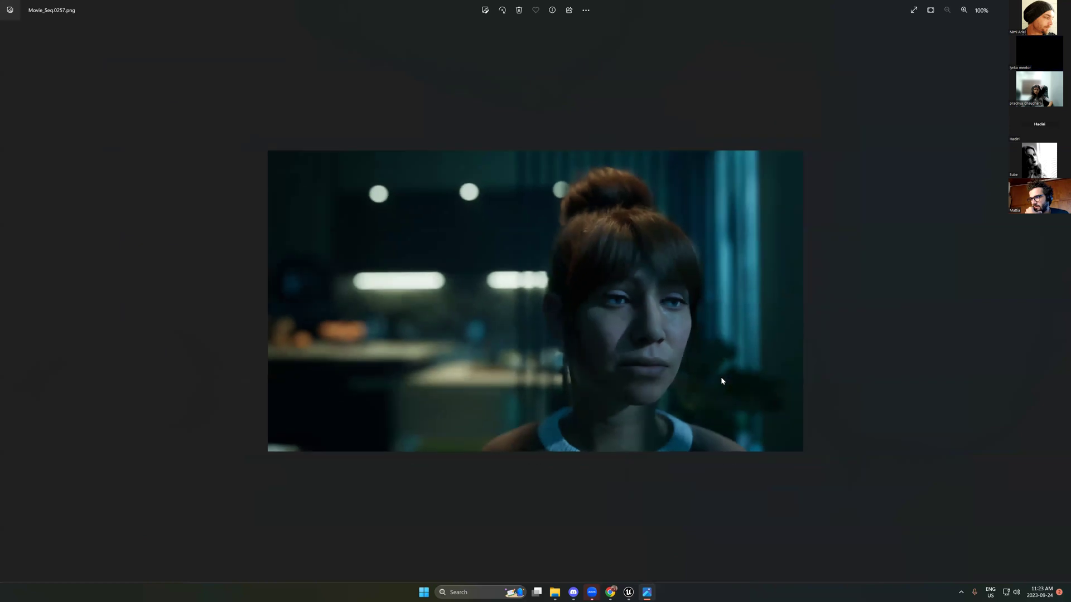
scroll(712, 334, "up", 4)
scroll(712, 335, "up", 3)
left_click_drag(824, 356, 669, 324)
left_click_drag(597, 399, 672, 351)
Step: Launch Adobe After Effects, close the image viewer and launch Adobe Photoshop as well
key("super")
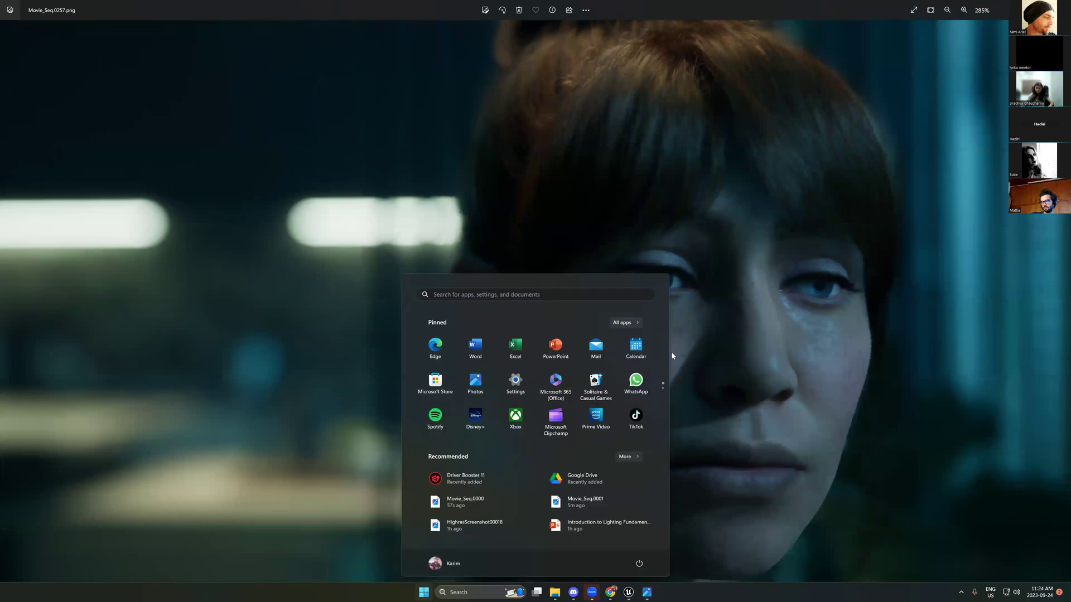
type("aft")
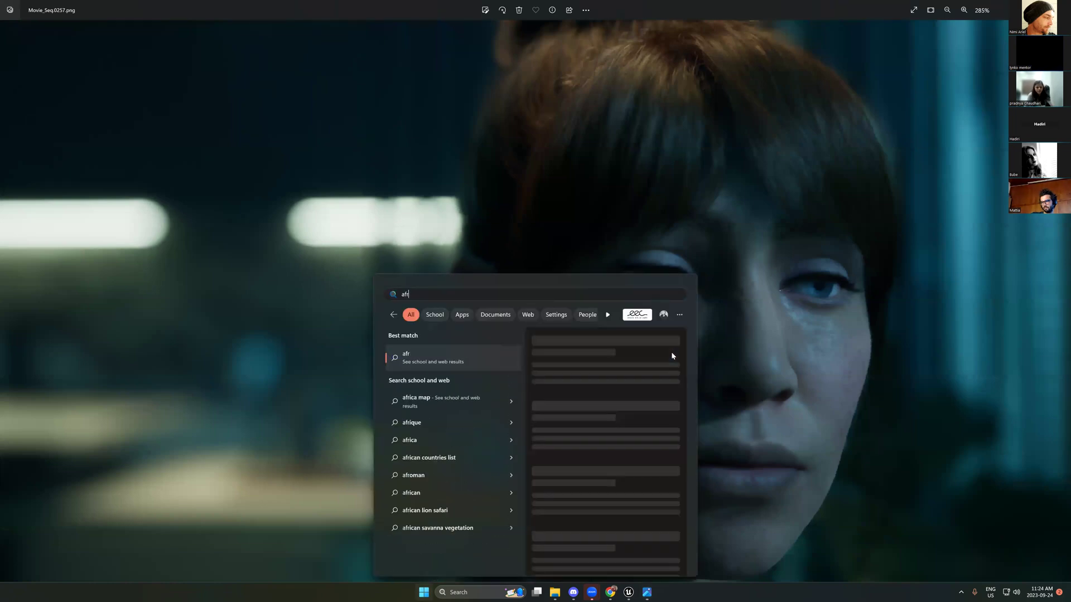
key("Return")
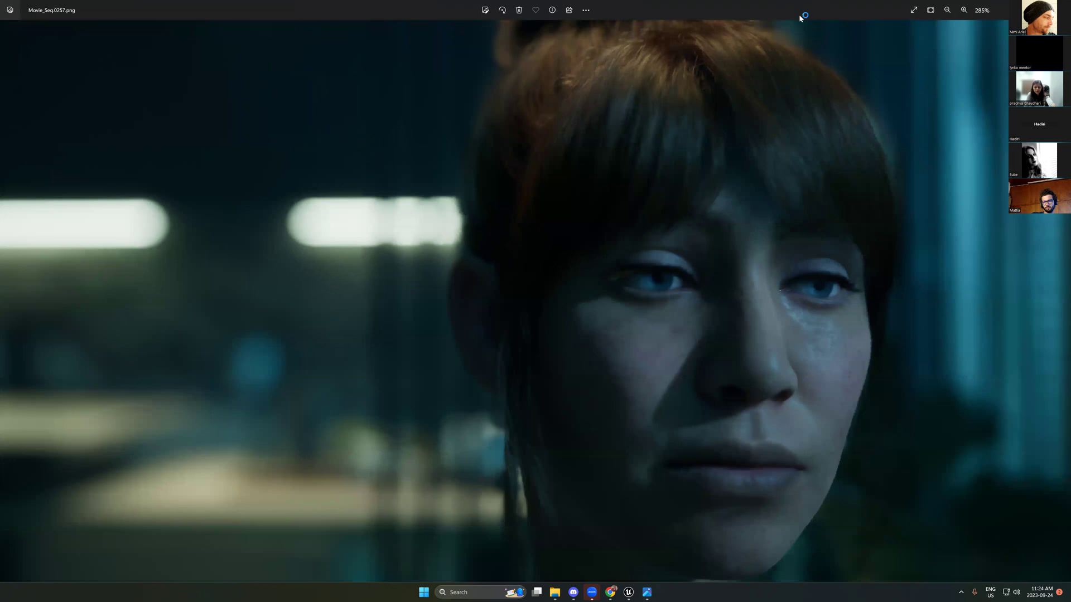
key("alt+F4")
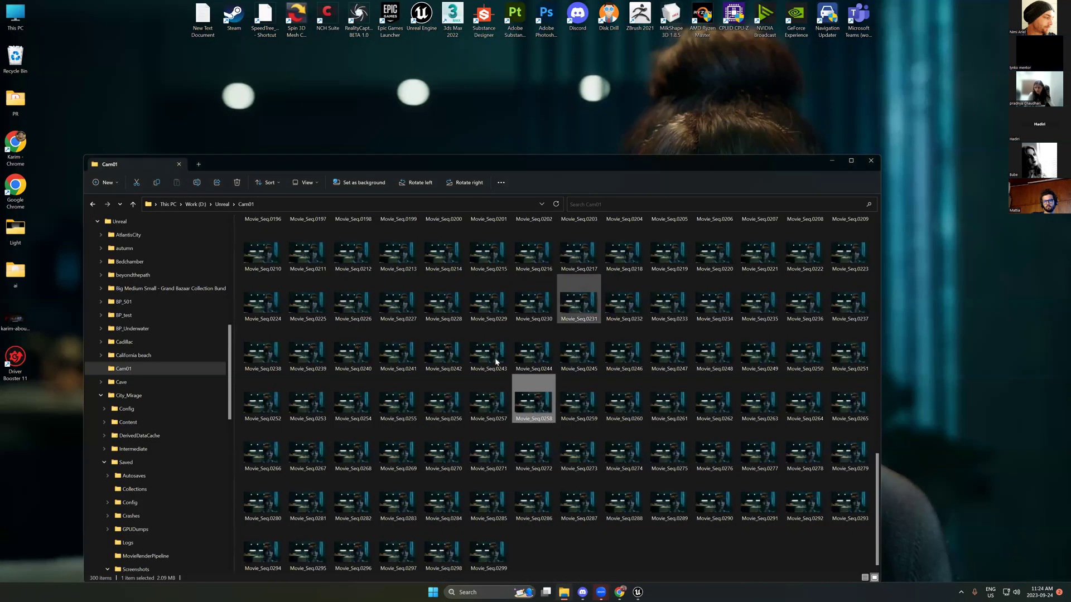
key("super")
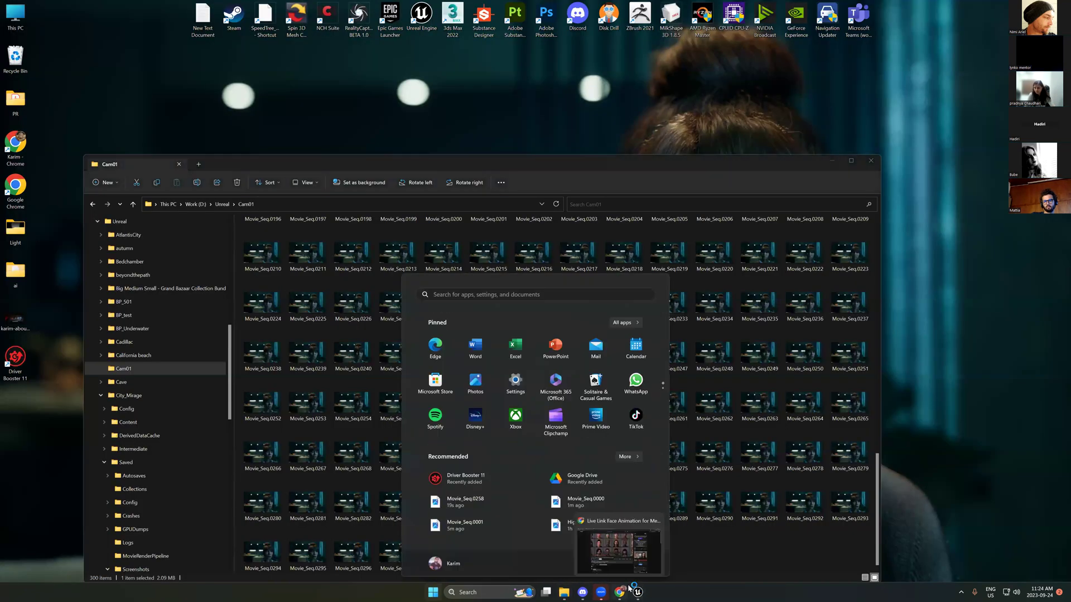
type("pho")
key("Return")
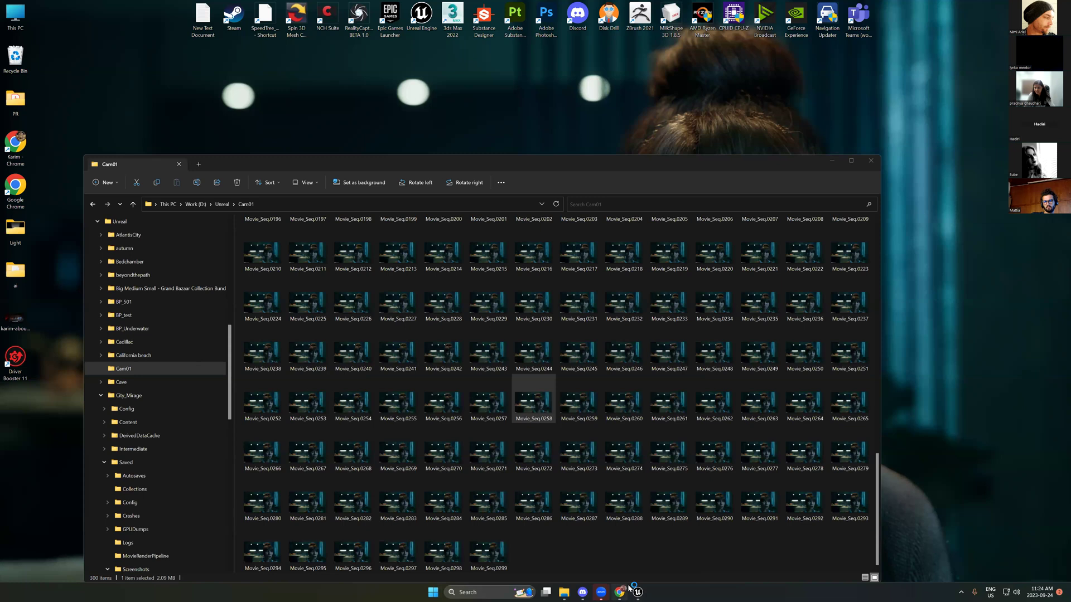
Step: Copy the folder path D:\Unreal\Cam01 from File Explorer, minimize its window and refresh the desktop
left_click(299, 204)
key("ctrl+c")
left_click(830, 163)
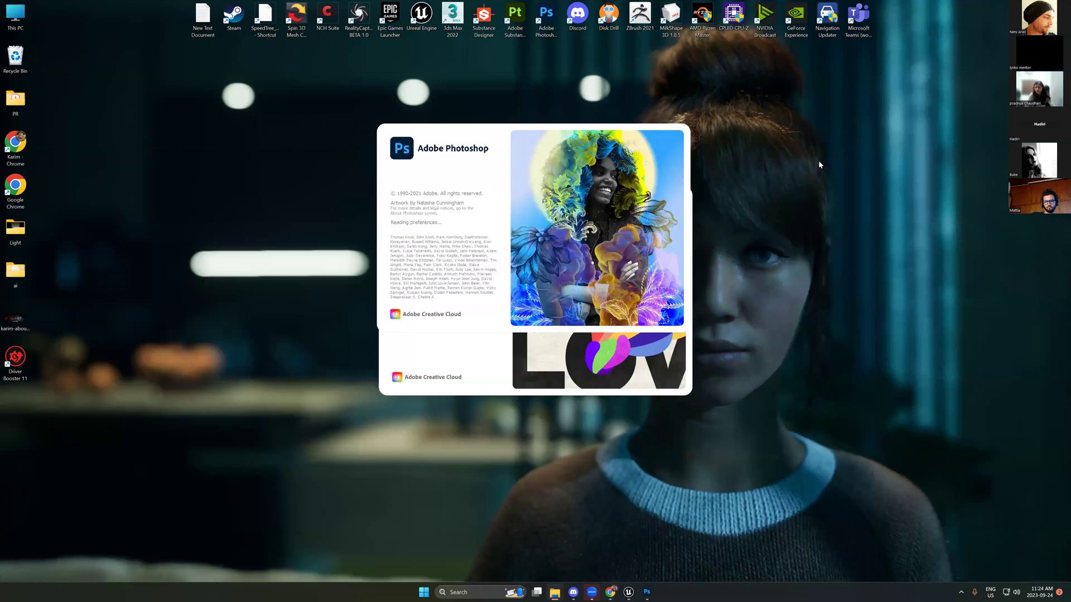
right_click(837, 192)
left_click(841, 189)
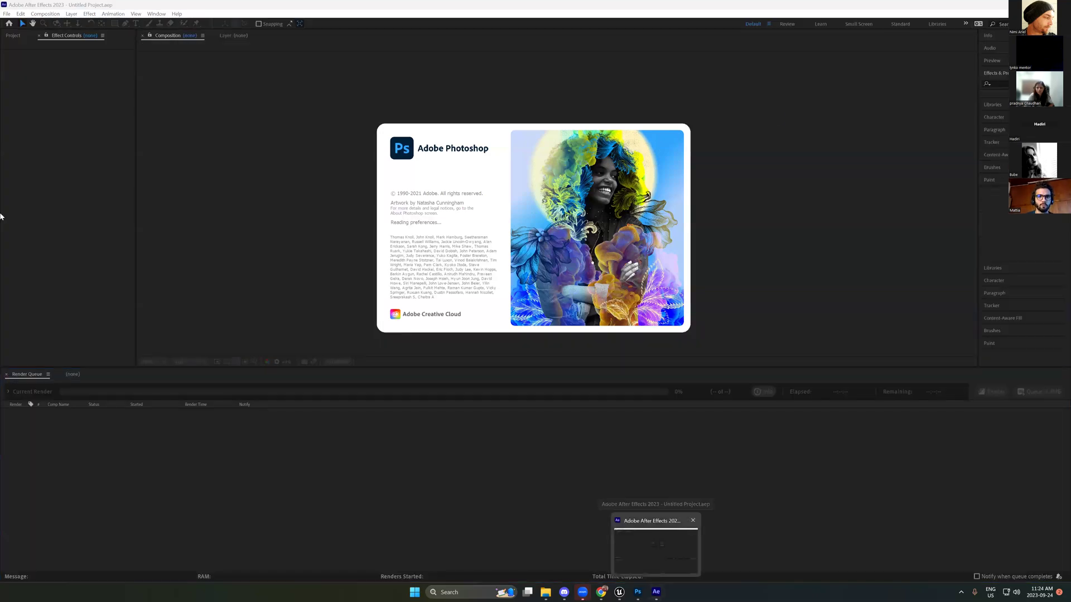
Step: Switch to After Effects and start a new project from its home screen
left_click(655, 592)
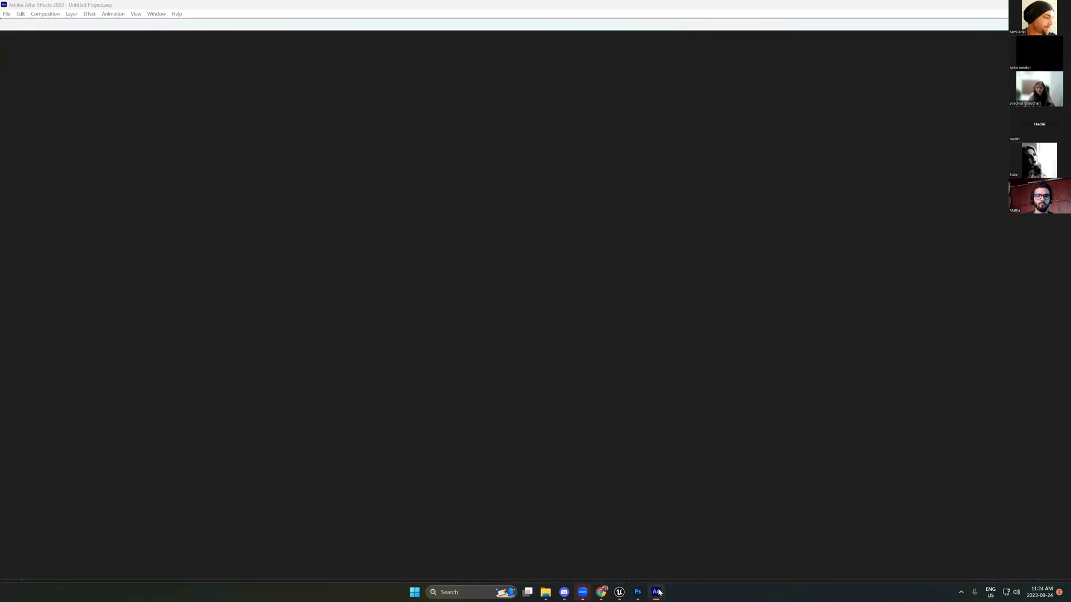
left_click(655, 592)
left_click(655, 592)
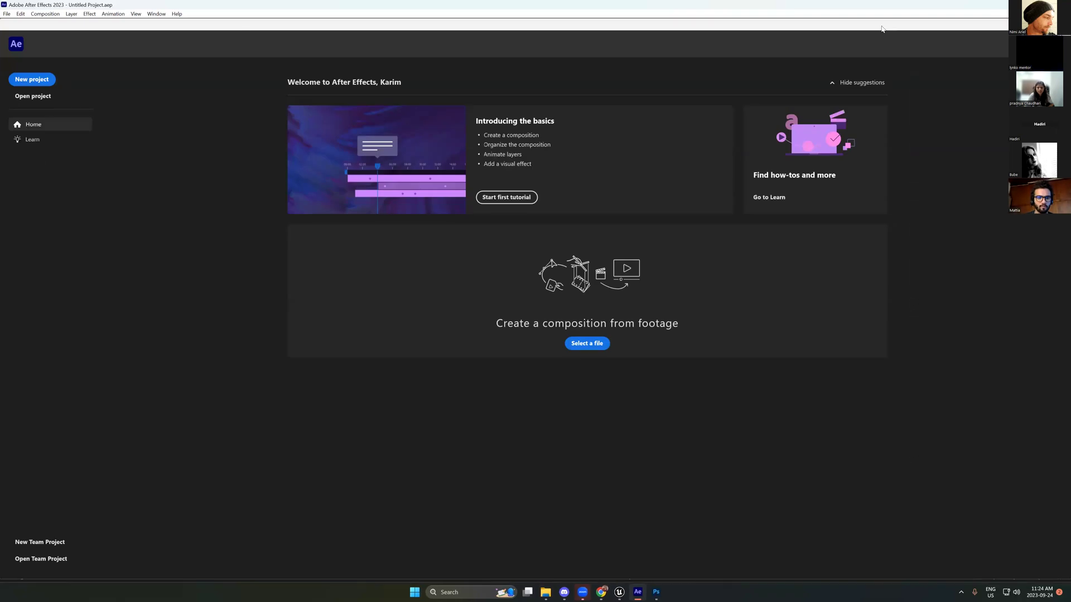
left_click(45, 78)
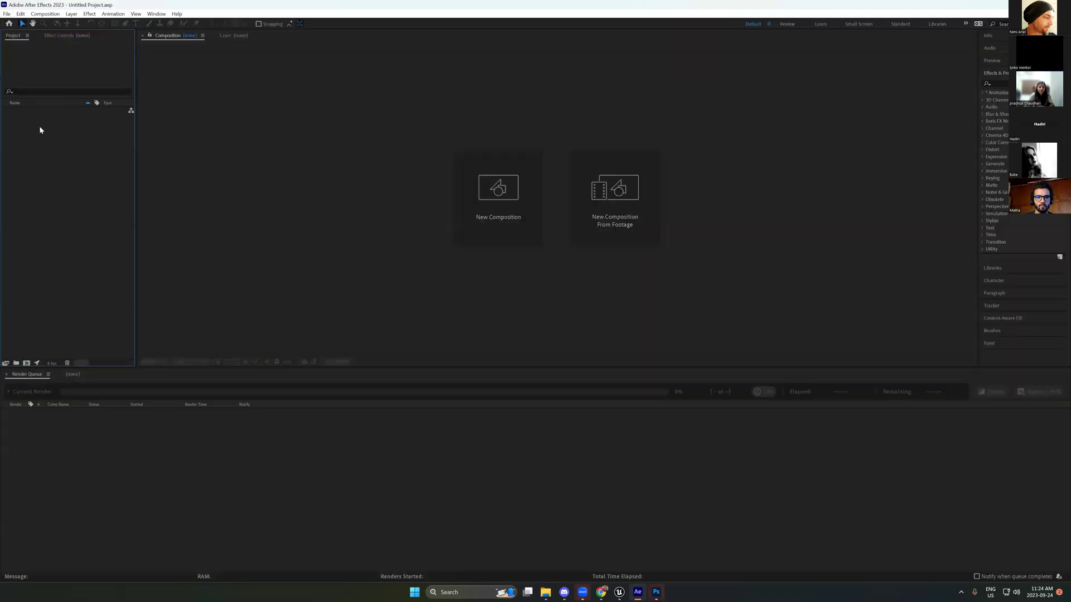
Step: Import the Cam01 frames as a PNG sequence starting from Movie_Seq.0000
double_click(66, 110)
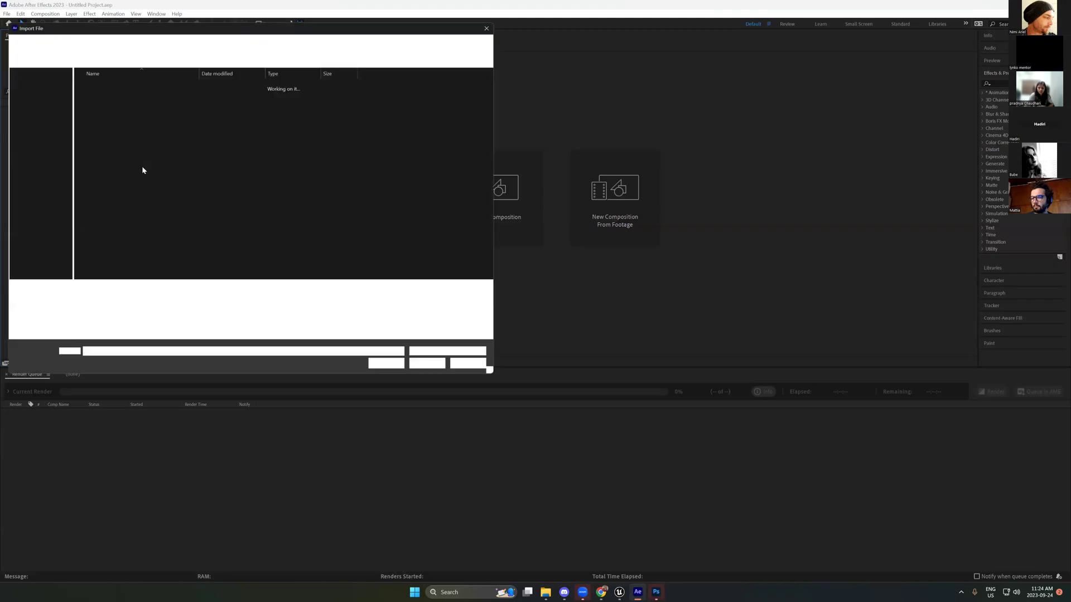
double_click(133, 206)
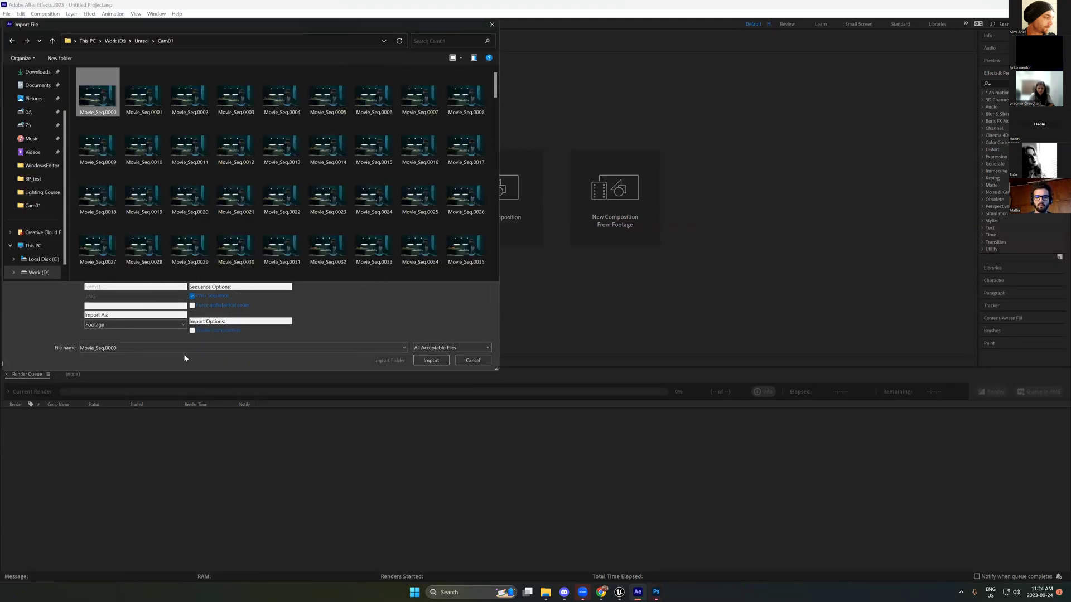
left_click(425, 359)
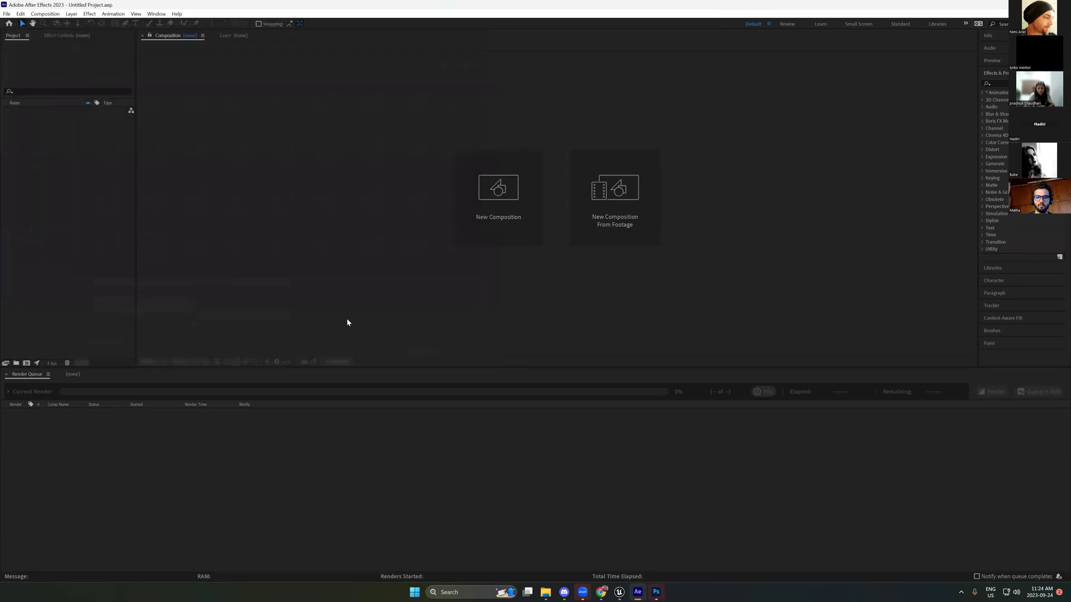
Step: Create a composition from the imported Movie_Seq footage in the timeline and check its frames in the viewer
left_click(72, 374)
left_click_drag(88, 362, 92, 425)
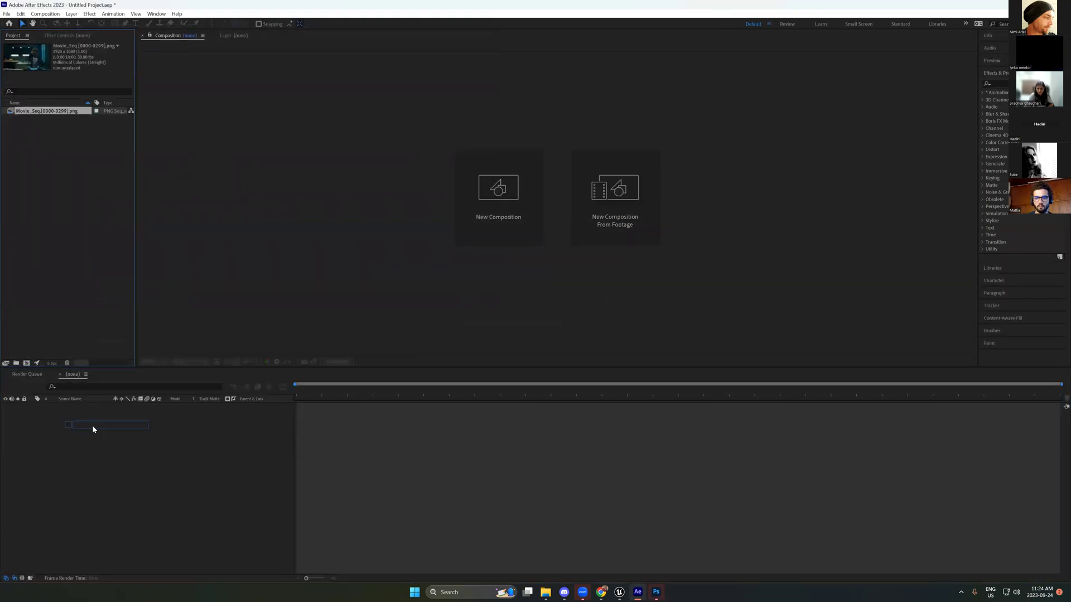
left_click_drag(307, 389, 418, 391)
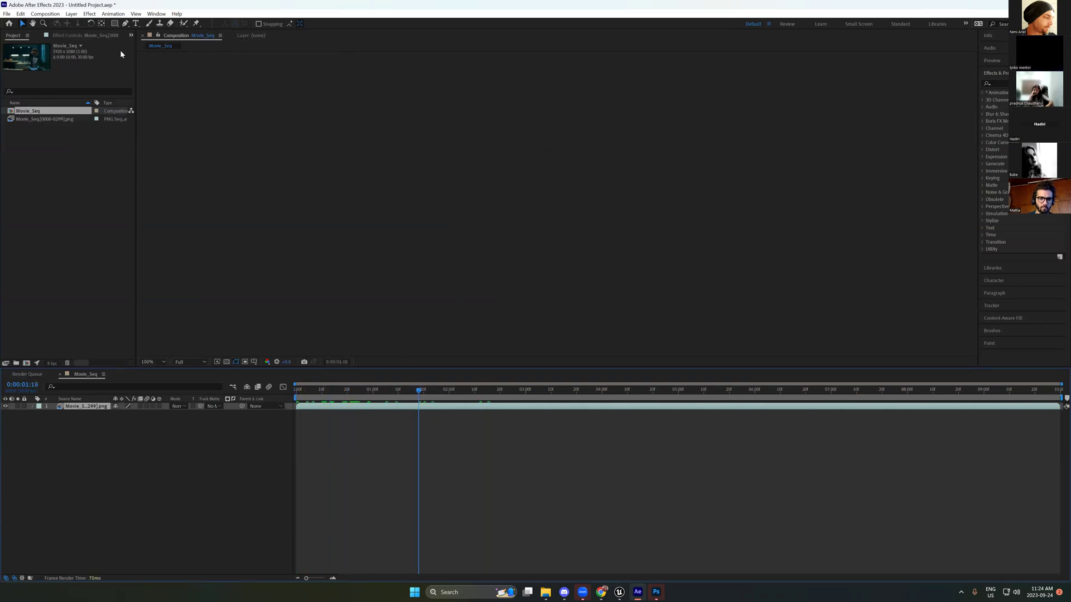
key("Page_Down")
key("Page_Down")
left_click(245, 36)
left_click(170, 37)
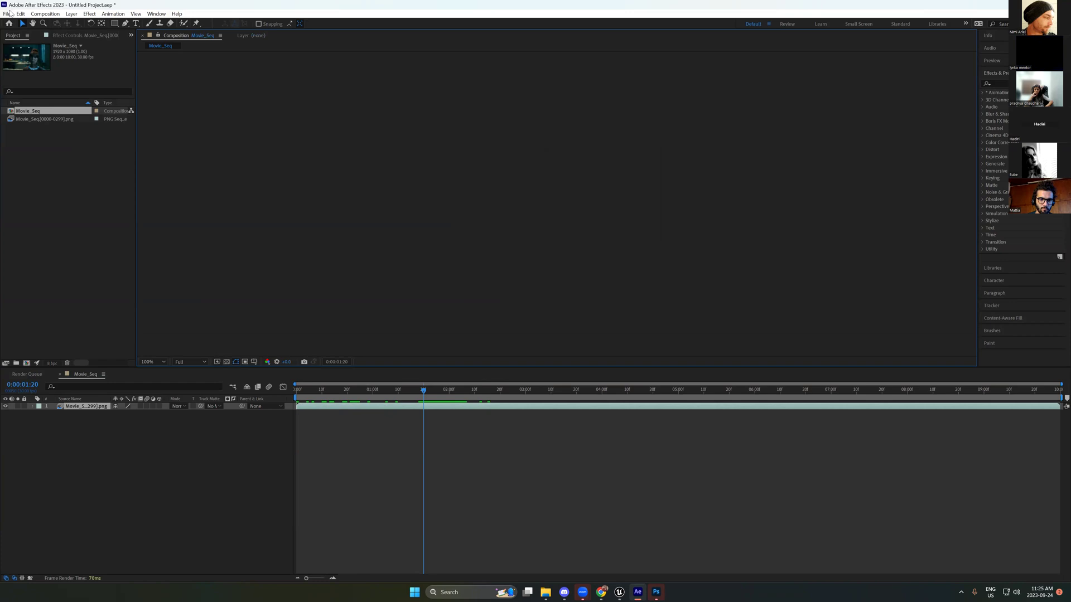
Step: Switch to Photoshop, look for a way to load the image sequence and bring up the Open dialog
left_click(656, 592)
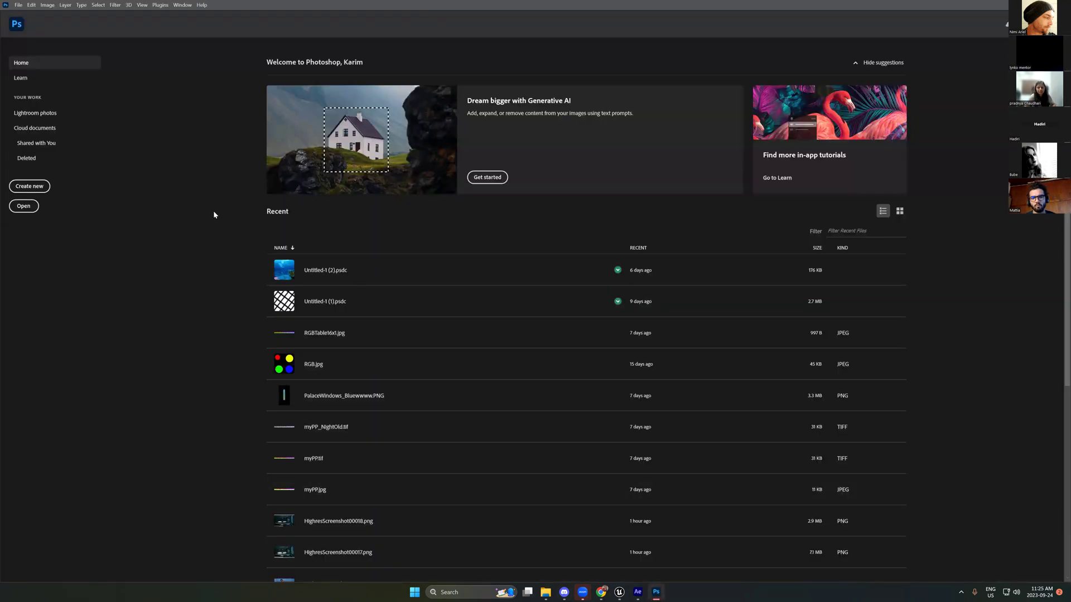
left_click(157, 5)
left_click(182, 5)
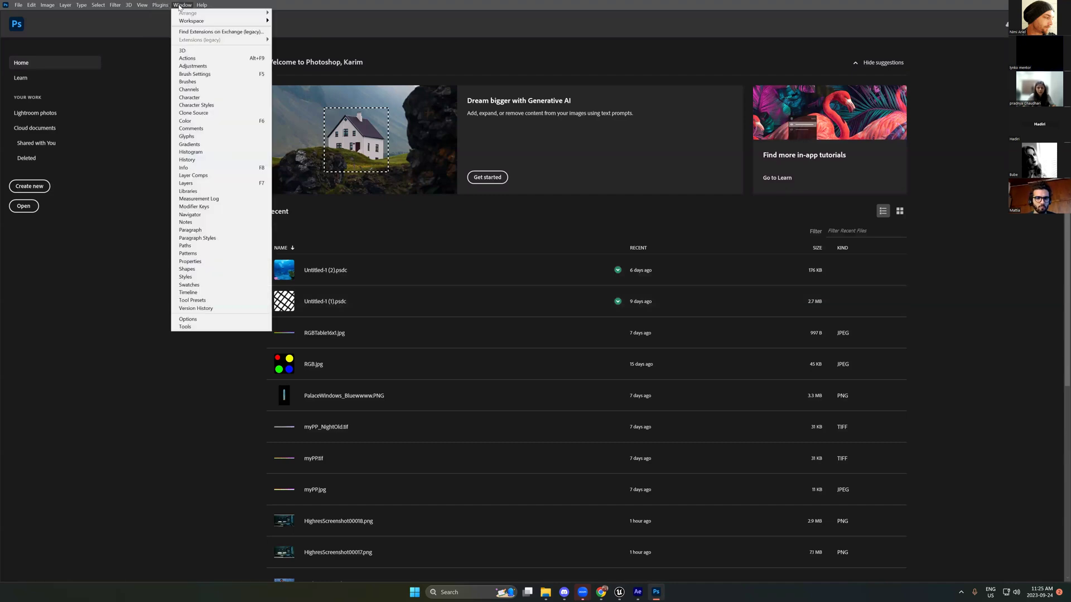
mouse_move(19, 5)
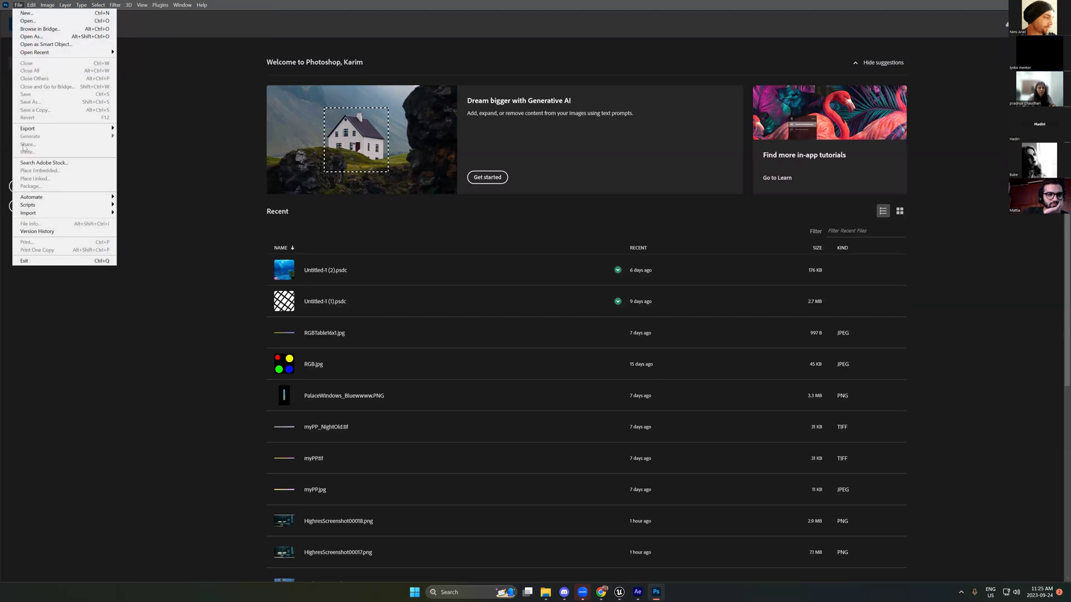
left_click(23, 22)
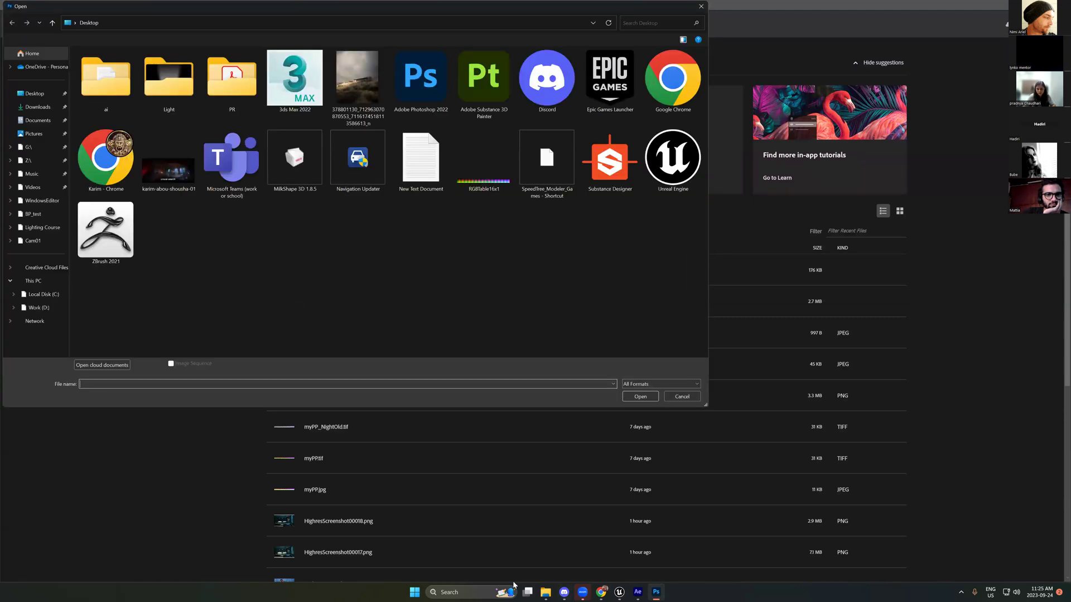
Step: Copy the Cam01 folder path from File Explorer and browse to D:\Unreal\Cam01 in Photoshop's Open dialog
left_click(545, 592)
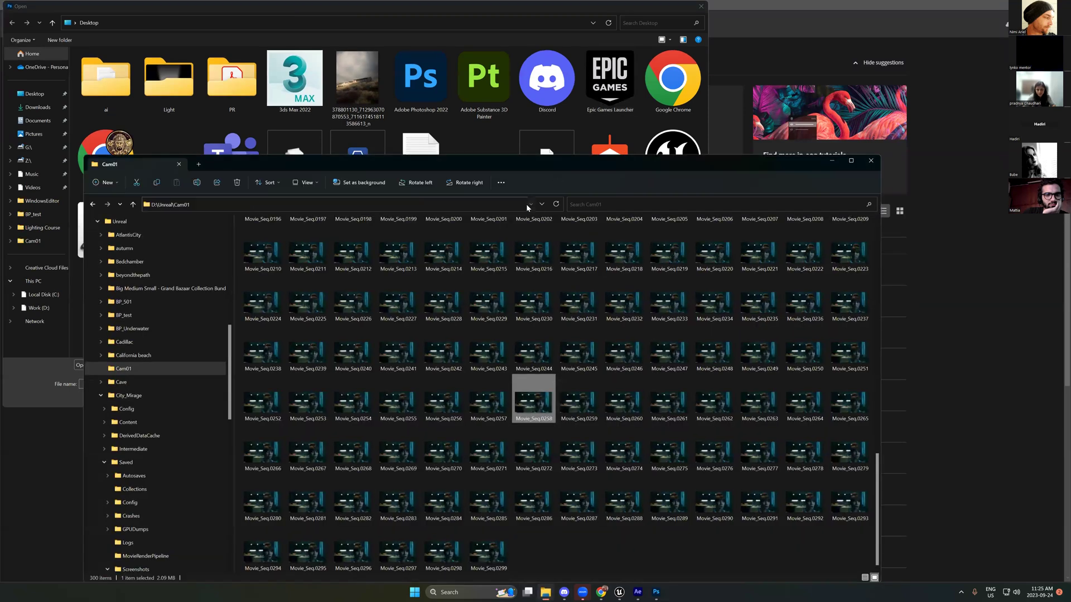
left_click(434, 20)
left_click(212, 383)
key("ctrl+v")
key("Return")
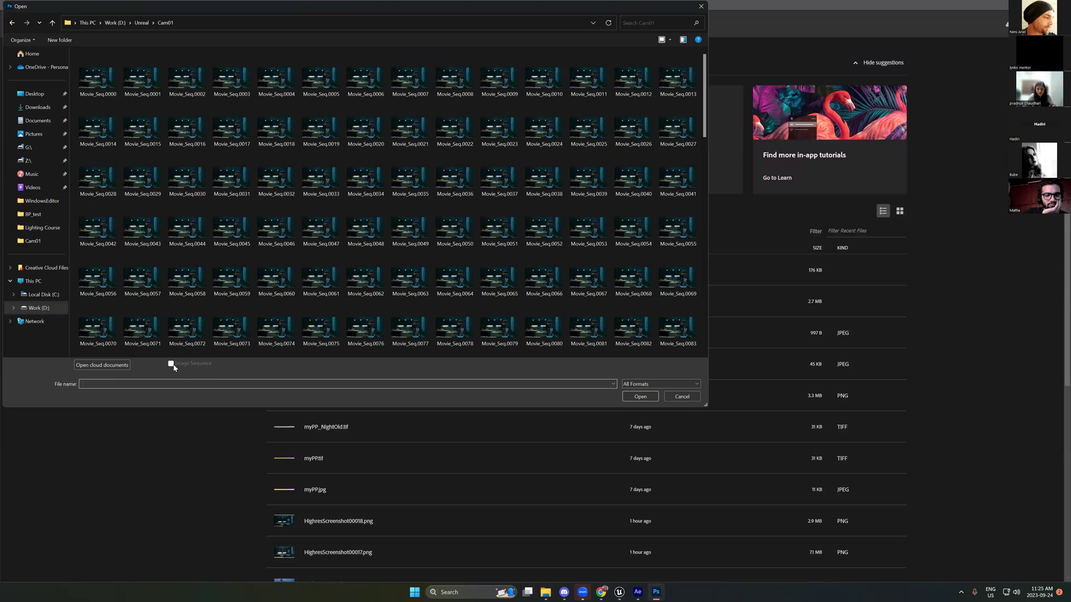
Step: Open the frames starting from Movie_Seq.0000 as an image sequence at 30 fps
left_click(97, 78)
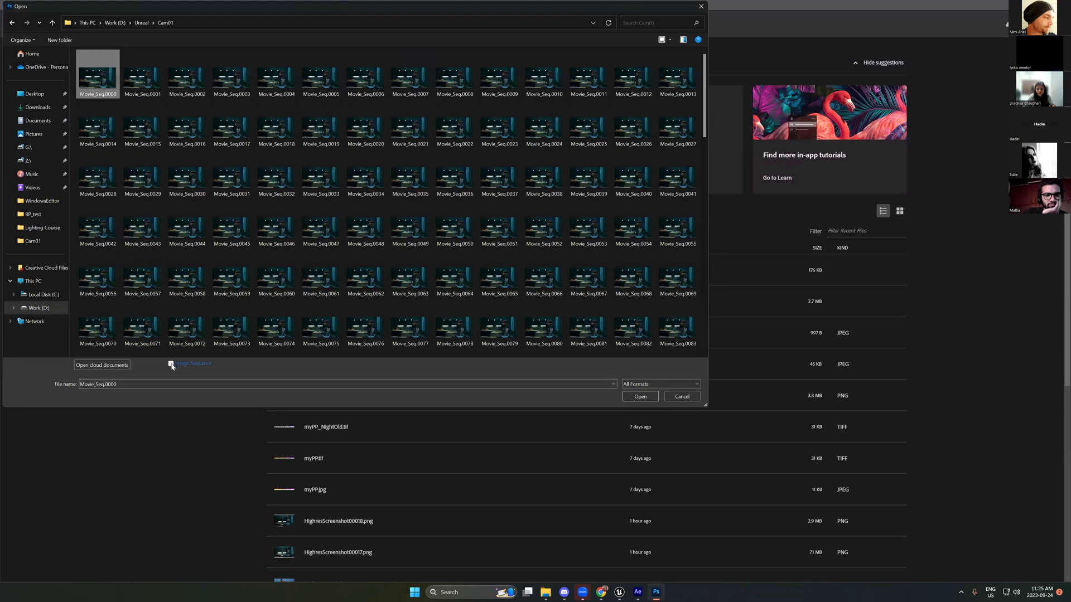
left_click(170, 363)
left_click(640, 396)
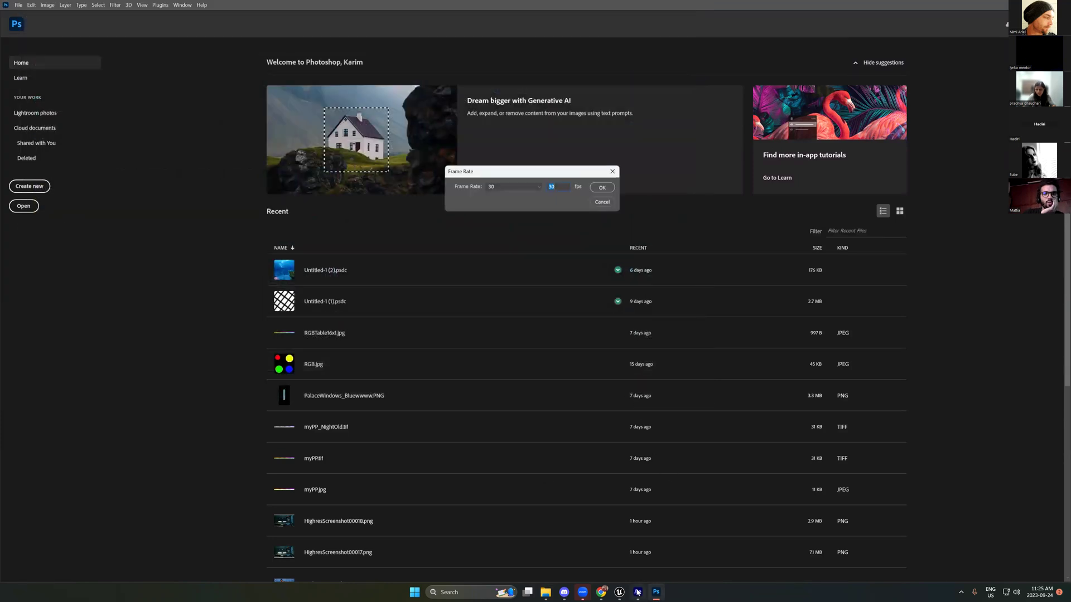
left_click(603, 188)
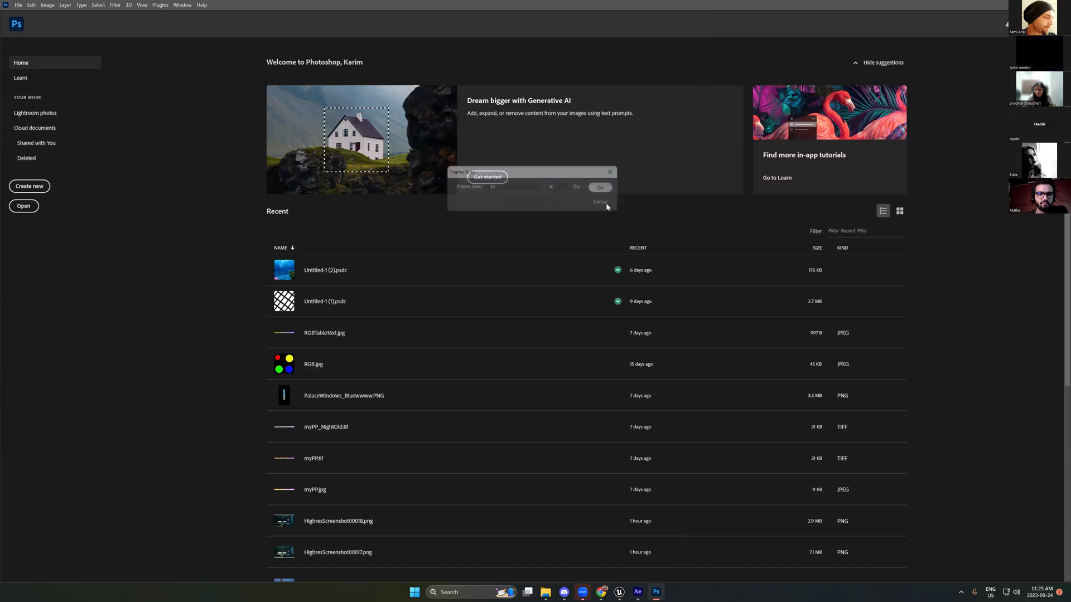
Step: Glance at the After Effects project, return to Photoshop and play the loaded image sequence in the timeline
right_click(629, 581)
left_click(628, 571)
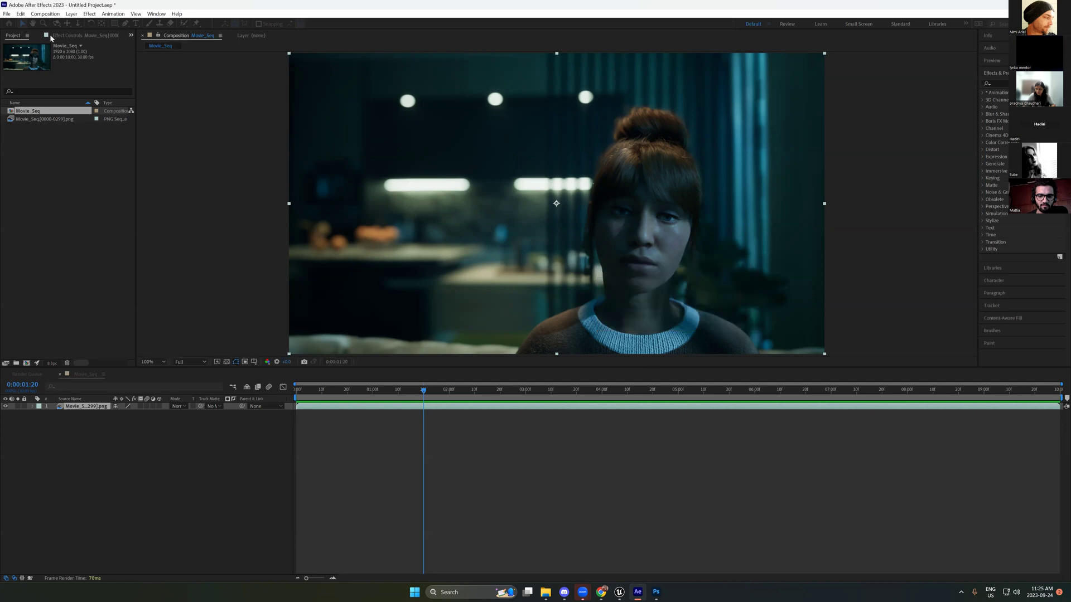
key("alt+Tab")
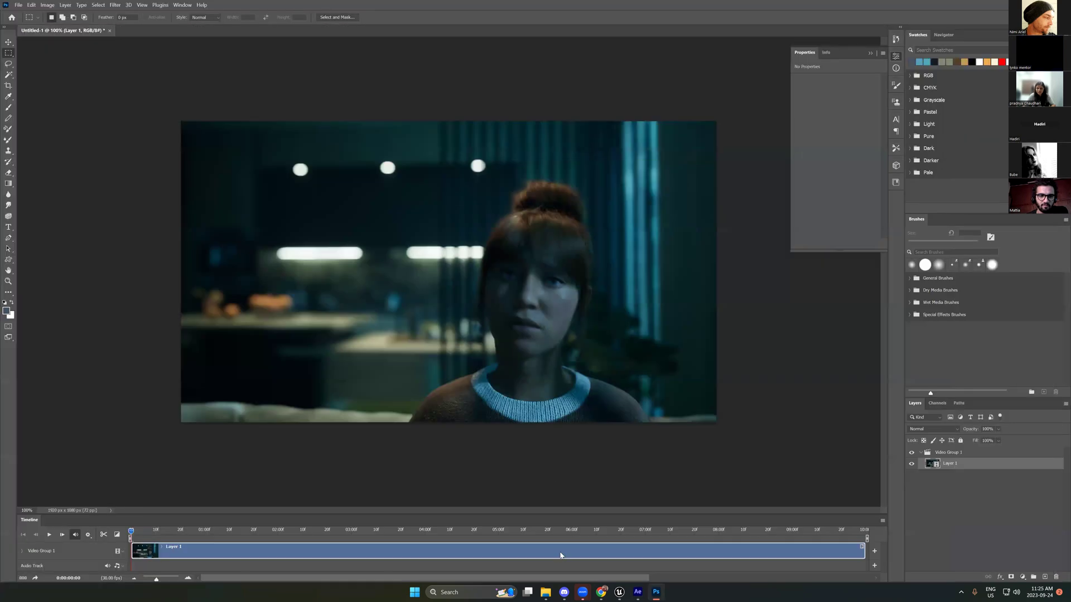
key("space")
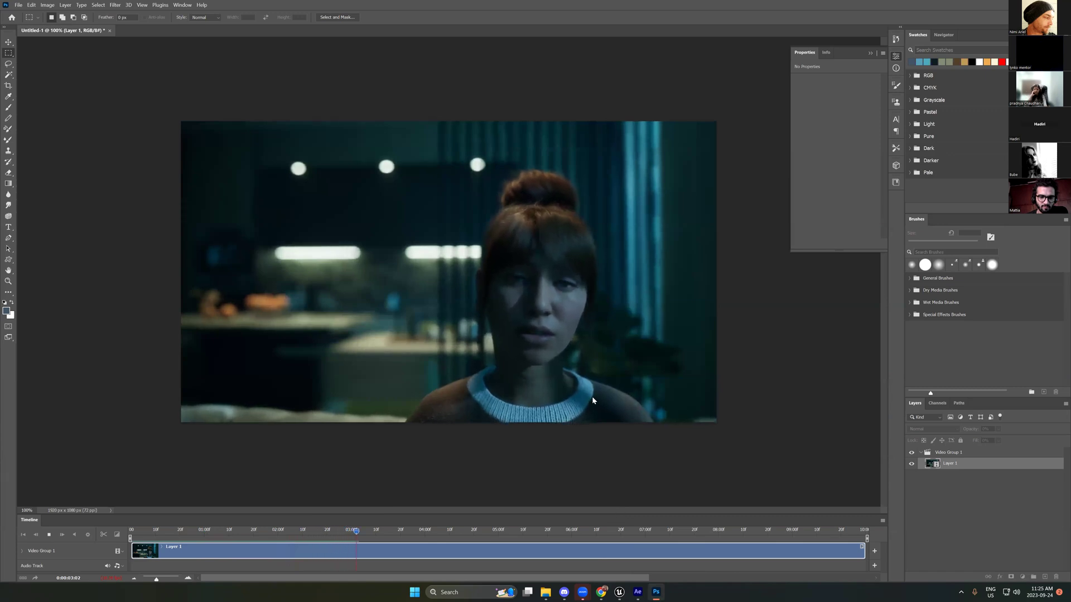
Step: Switch to After Effects and try to send the Movie_Seq composition to the Adobe Media Encoder queue
left_click(649, 593)
left_click(644, 593)
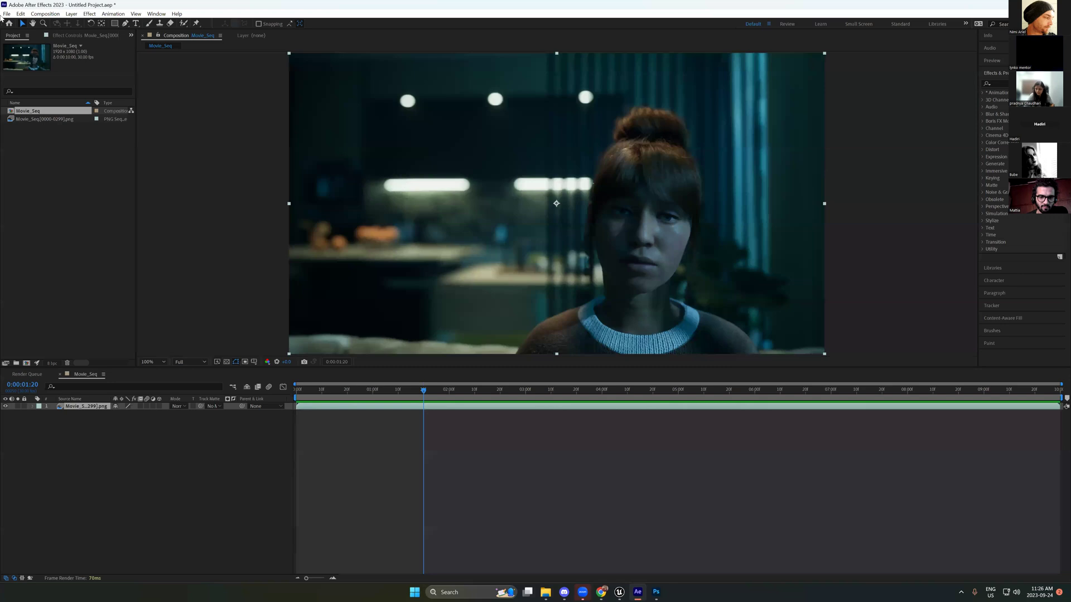
left_click(7, 14)
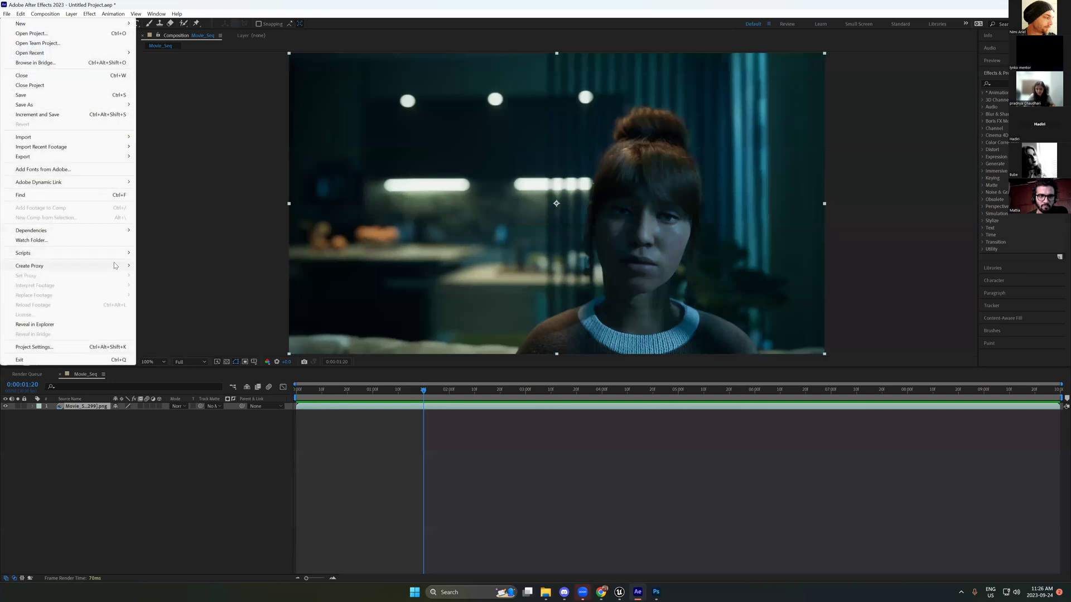
mouse_move(129, 157)
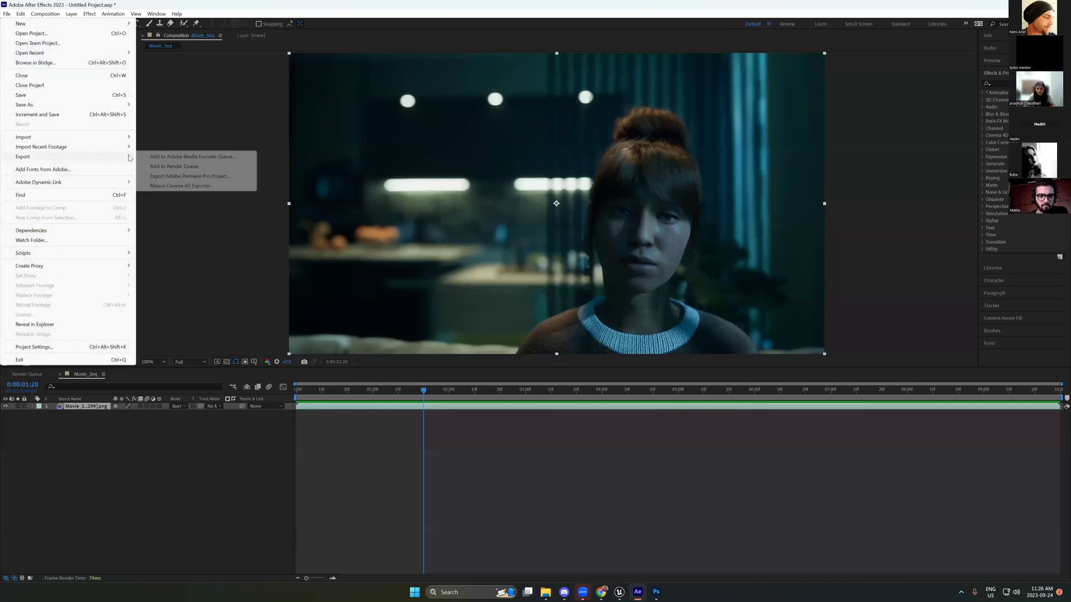
left_click(179, 156)
left_click(607, 316)
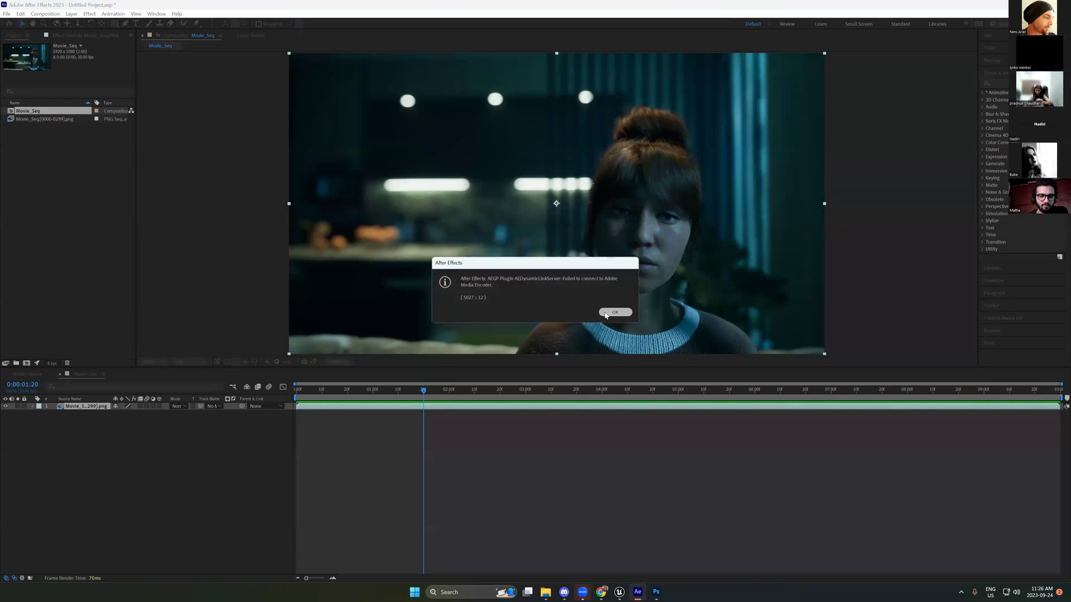
left_click(614, 315)
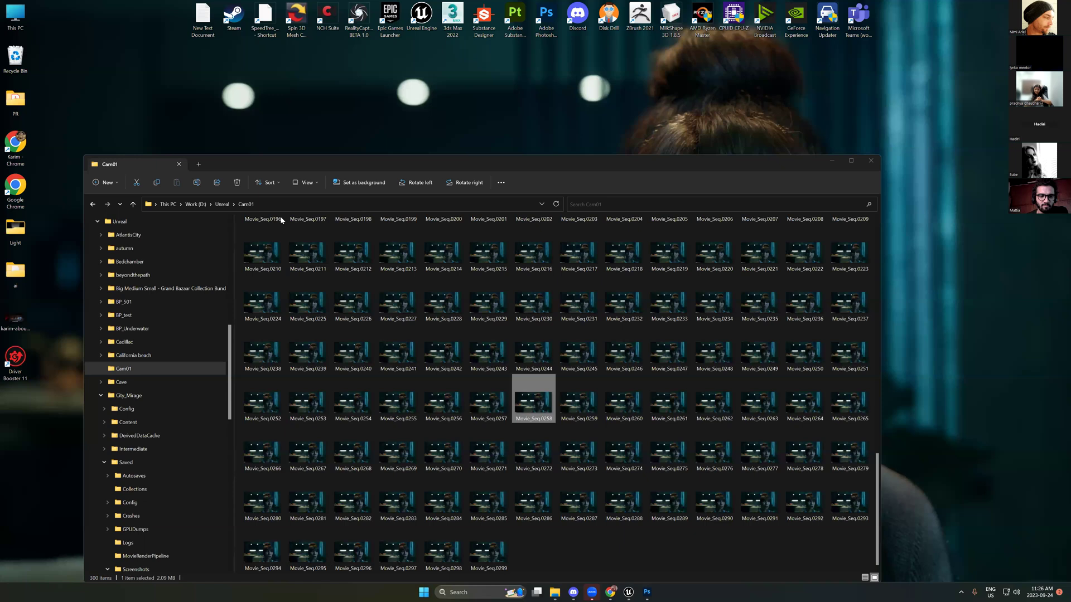
Step: Switch to Photoshop and render all frames as Untitled-1.mp4 into D:\Unreal\Cam01 using H.264, High Quality, 1920 x 1080 at 30 fps
left_click(651, 592)
left_click(18, 5)
mouse_move(100, 207)
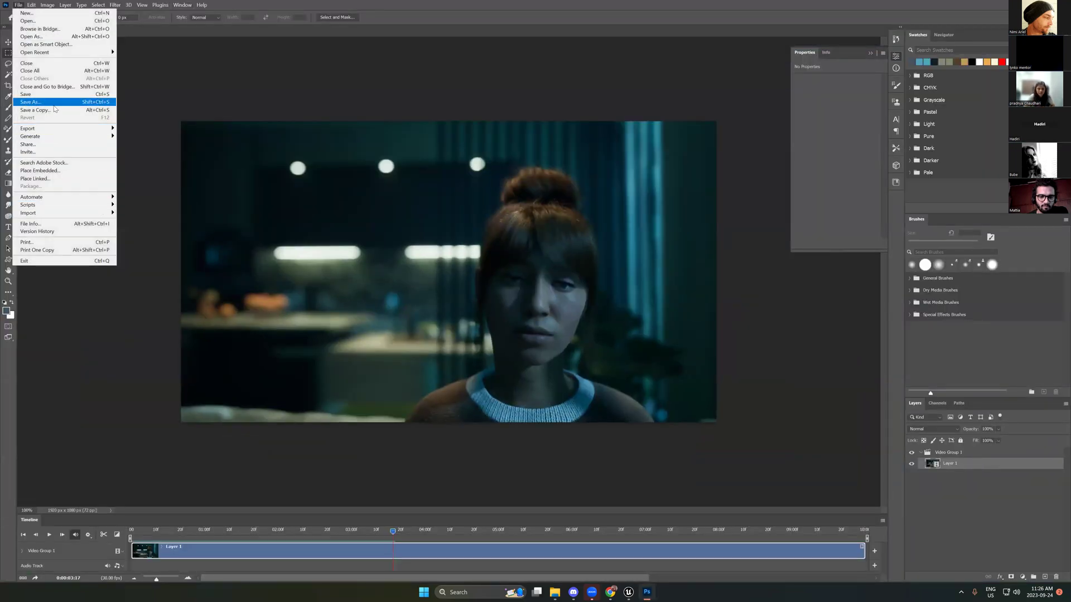
mouse_move(76, 127)
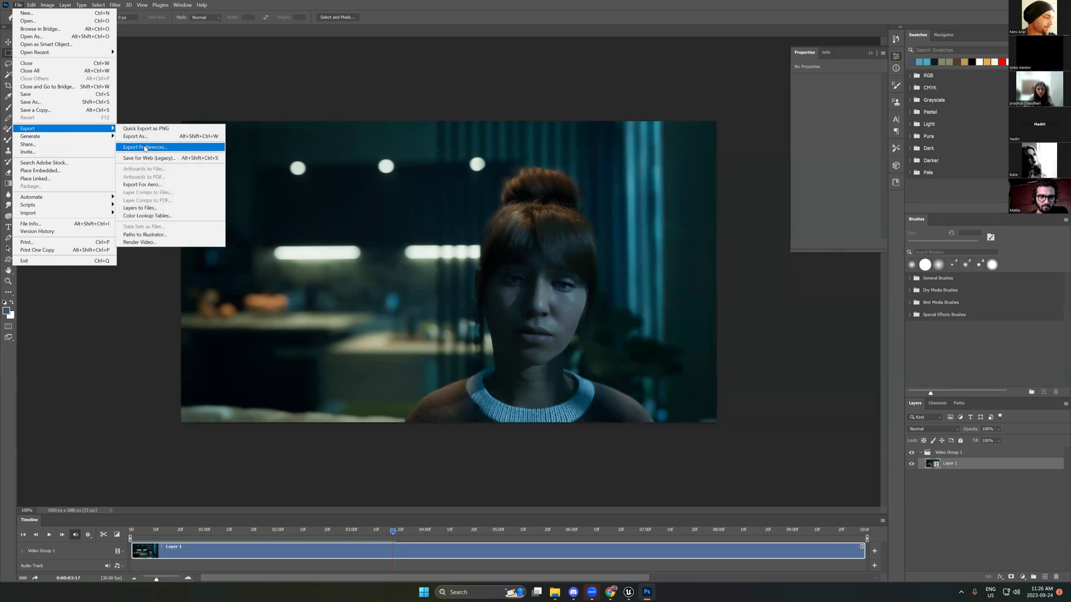
left_click(140, 242)
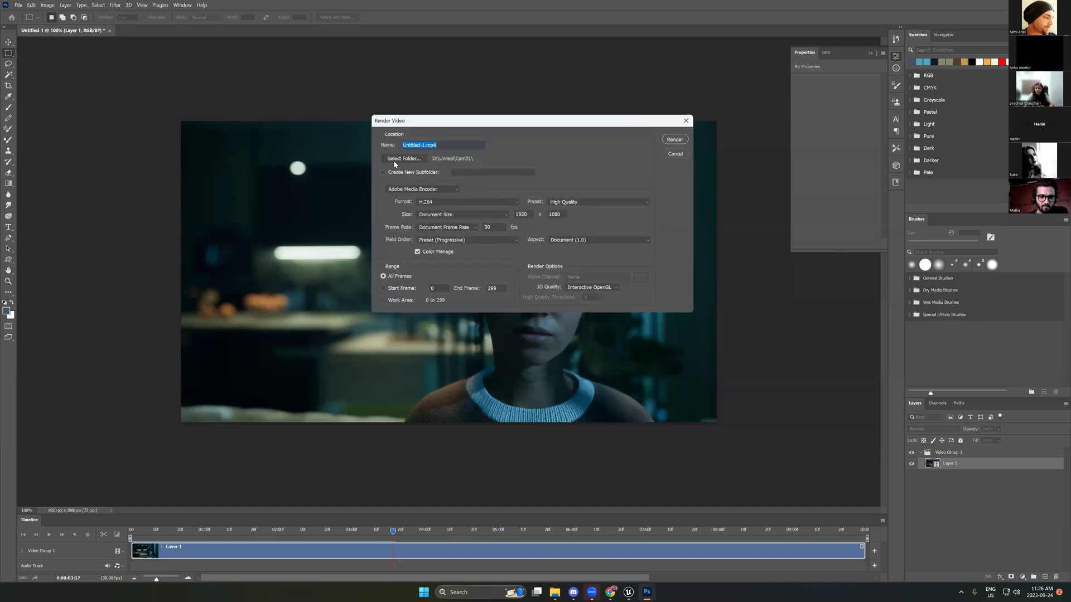
left_click(398, 161)
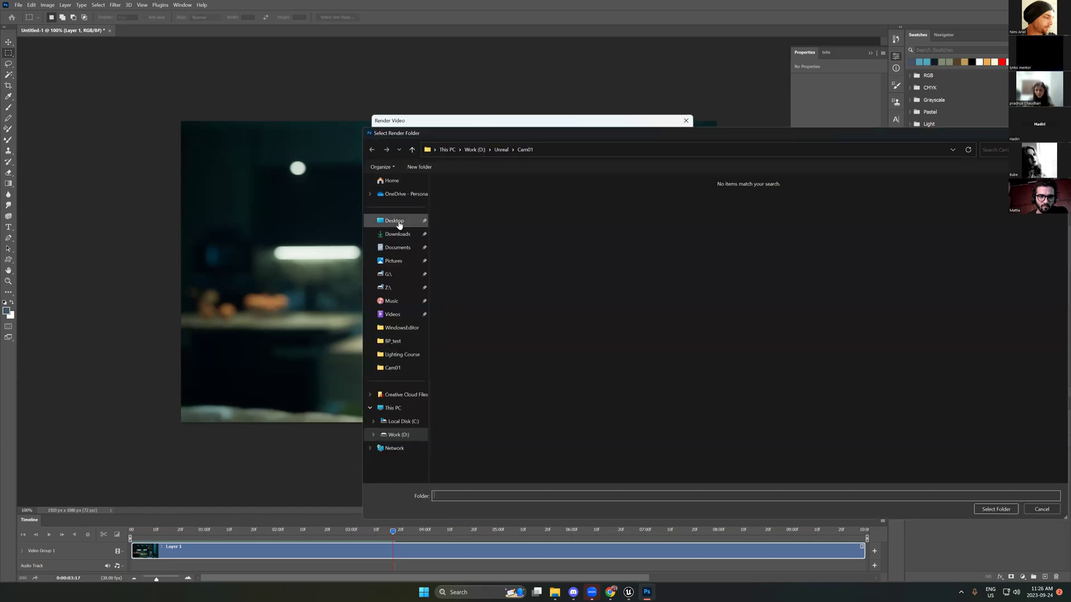
left_click(995, 509)
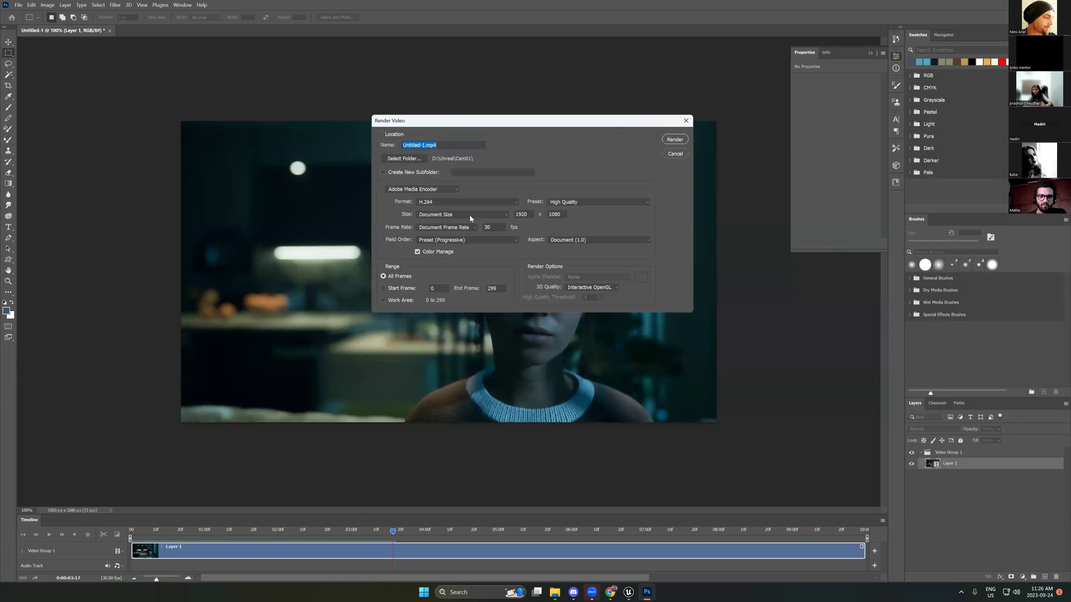
left_click(675, 140)
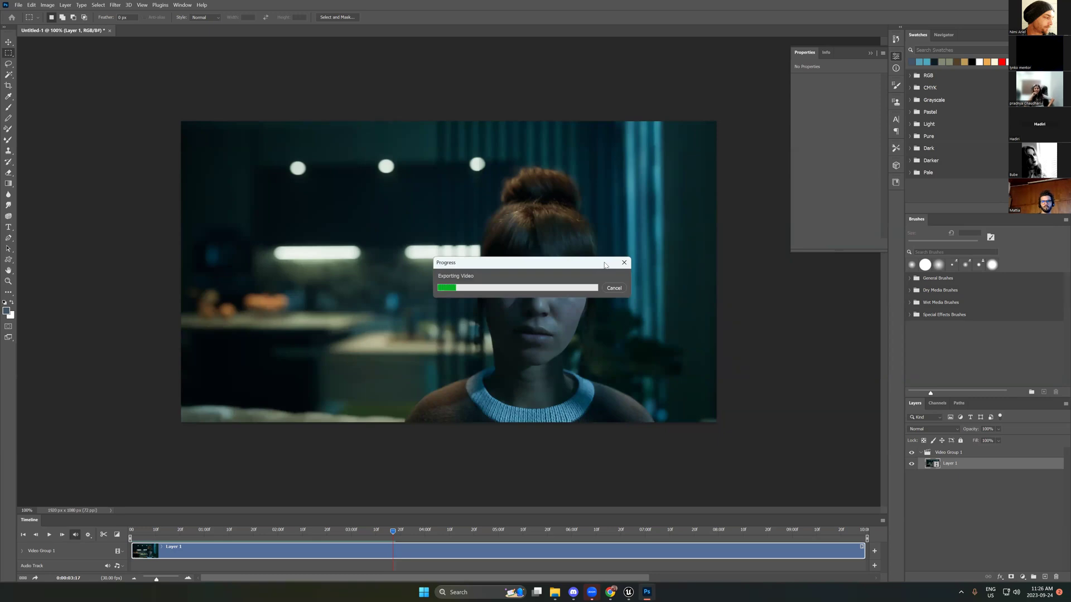
Step: Check the Cam01 folder for the output file while the video exports, and minimize Photoshop
left_click(613, 592)
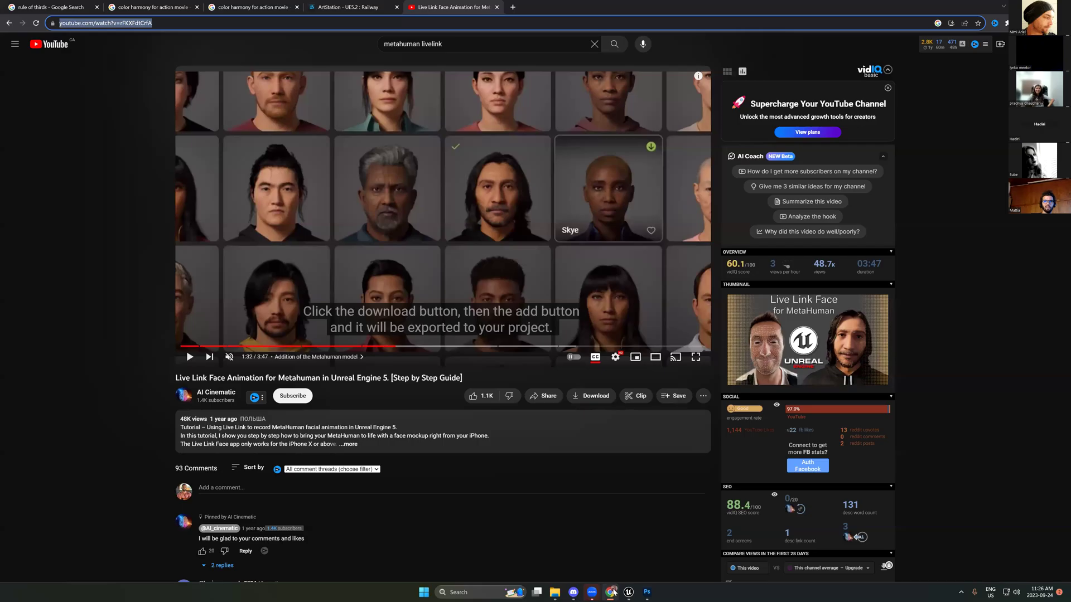
left_click(613, 591)
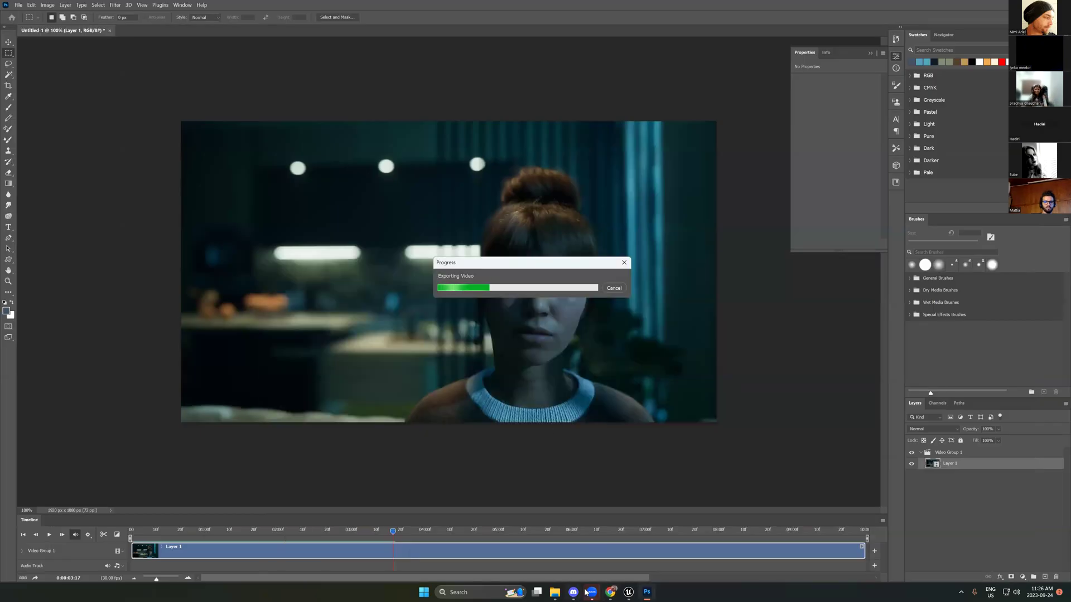
left_click(561, 592)
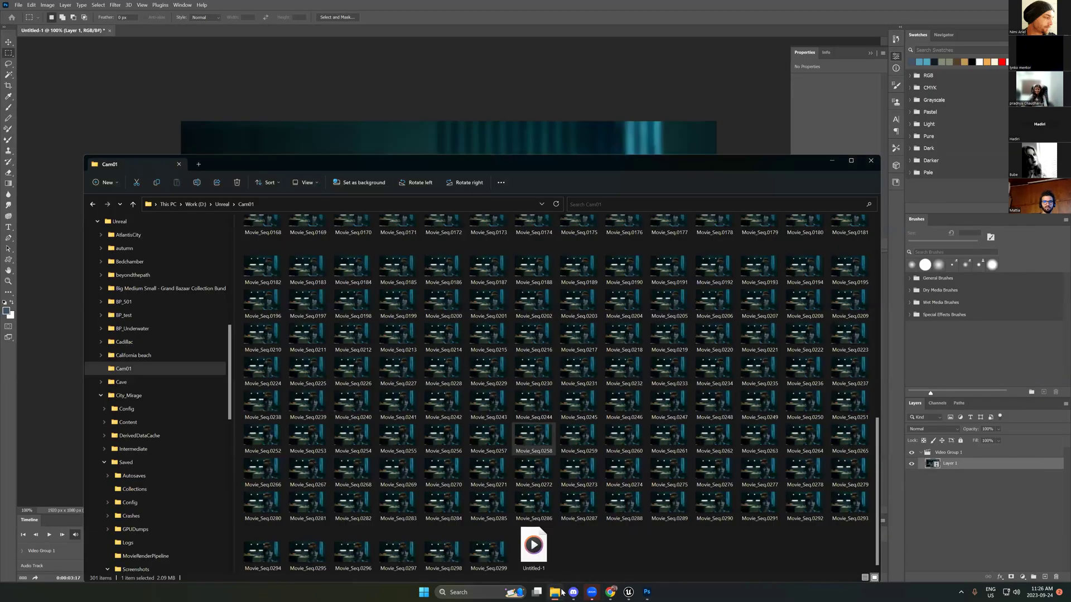
left_click(561, 592)
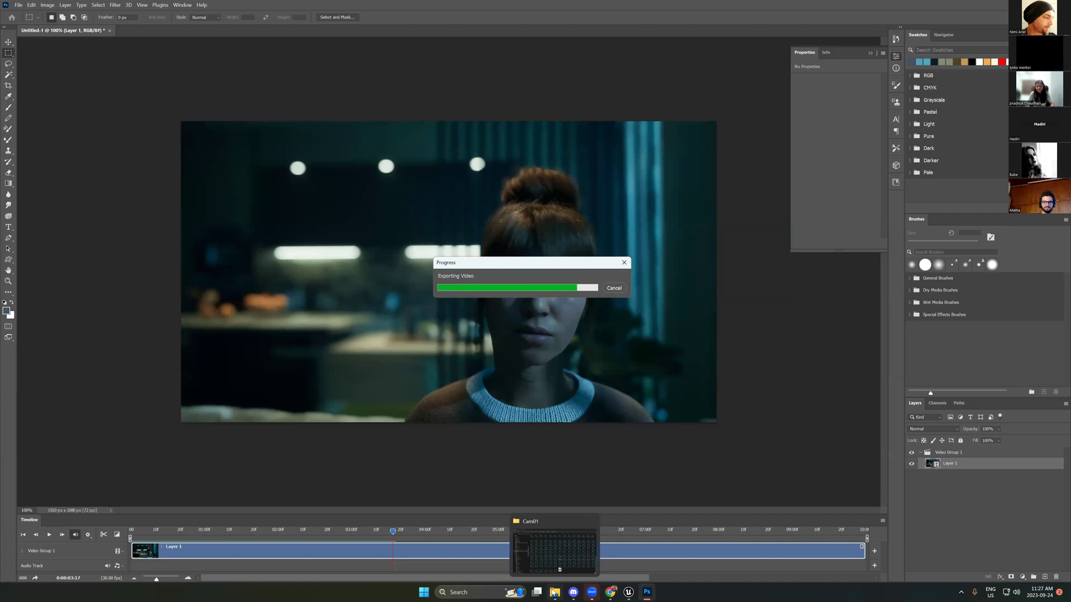
mouse_move(648, 592)
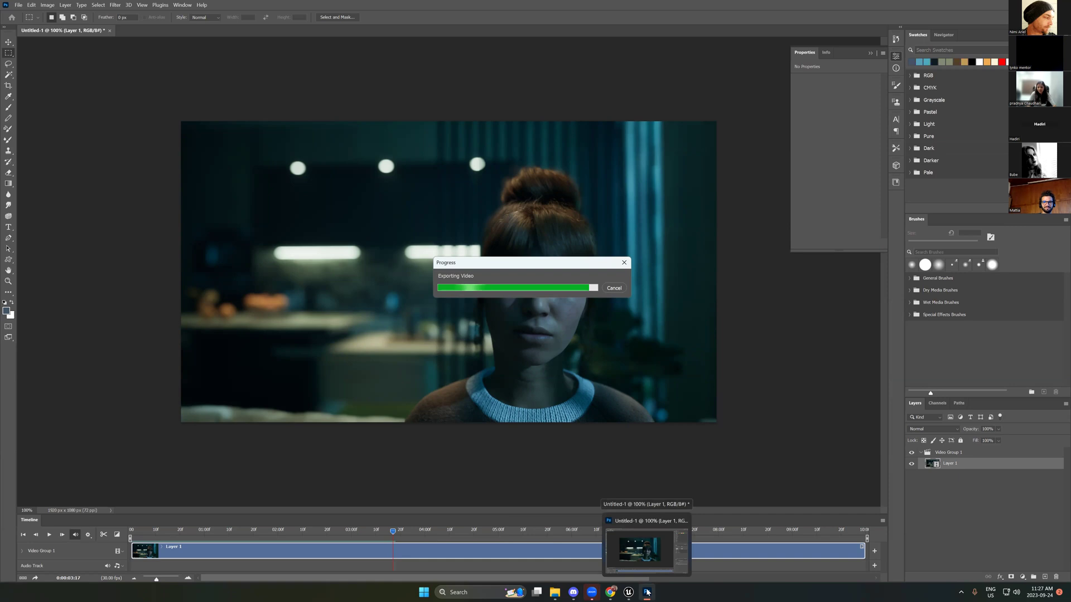
left_click(647, 592)
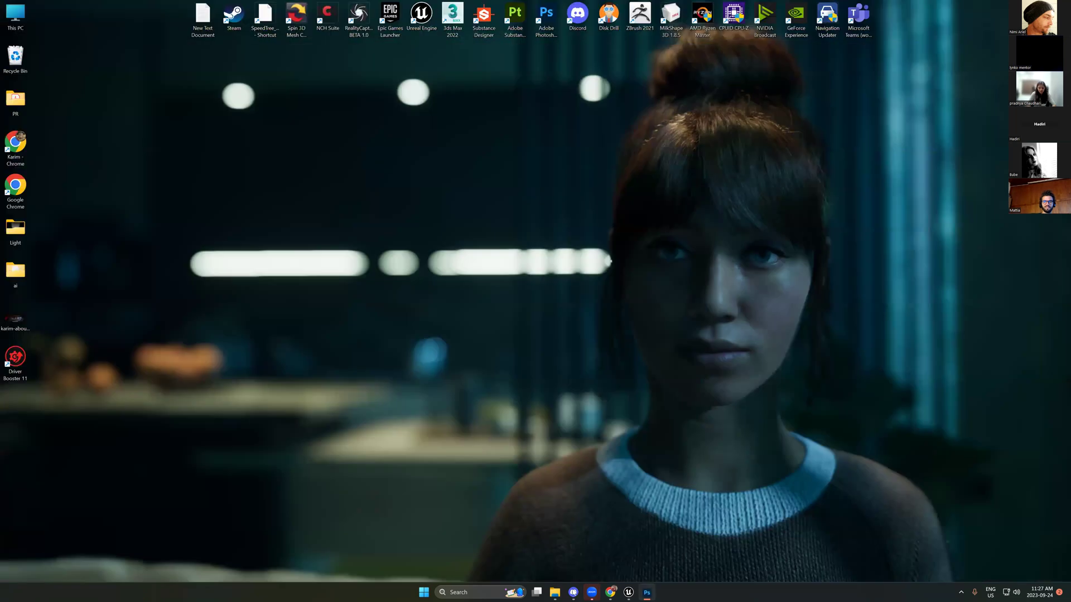
Step: Open the rendered Untitled-1 video from the Cam01 folder, play it through to review it and close the player
left_click(555, 592)
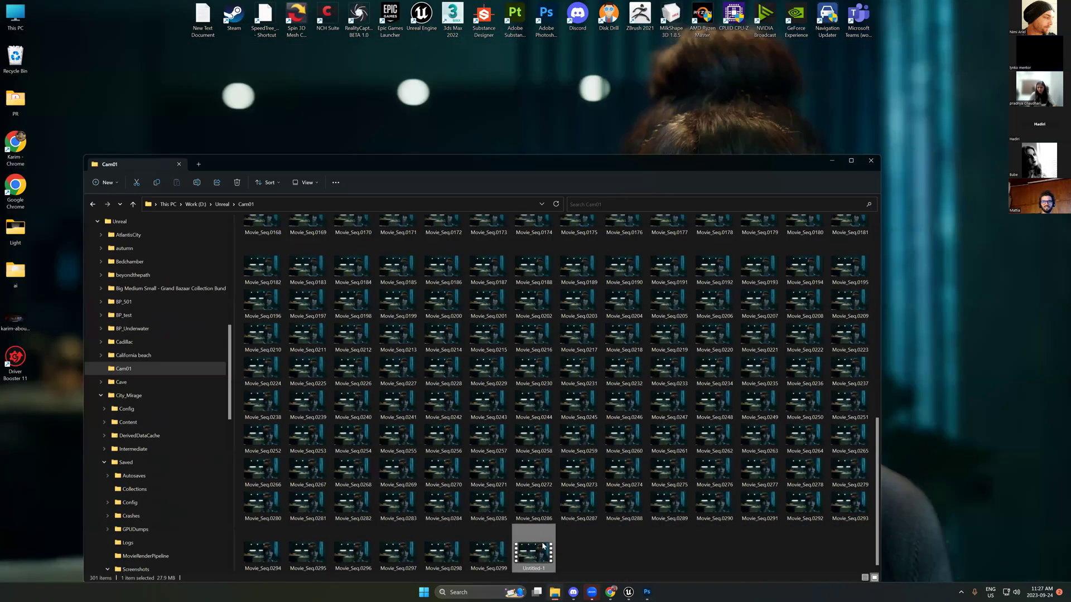
double_click(533, 549)
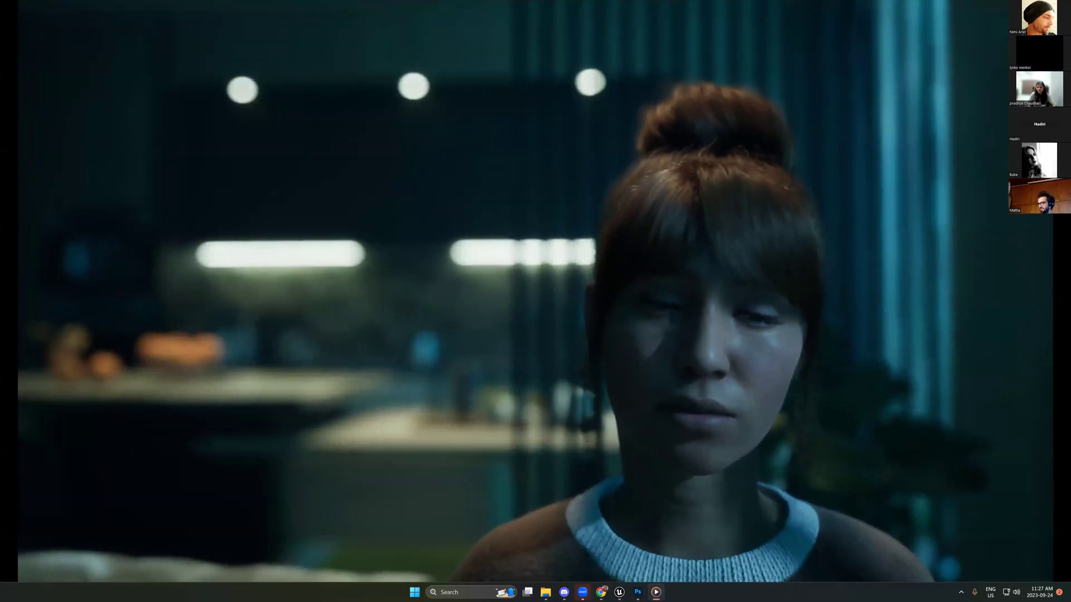
mouse_move(708, 501)
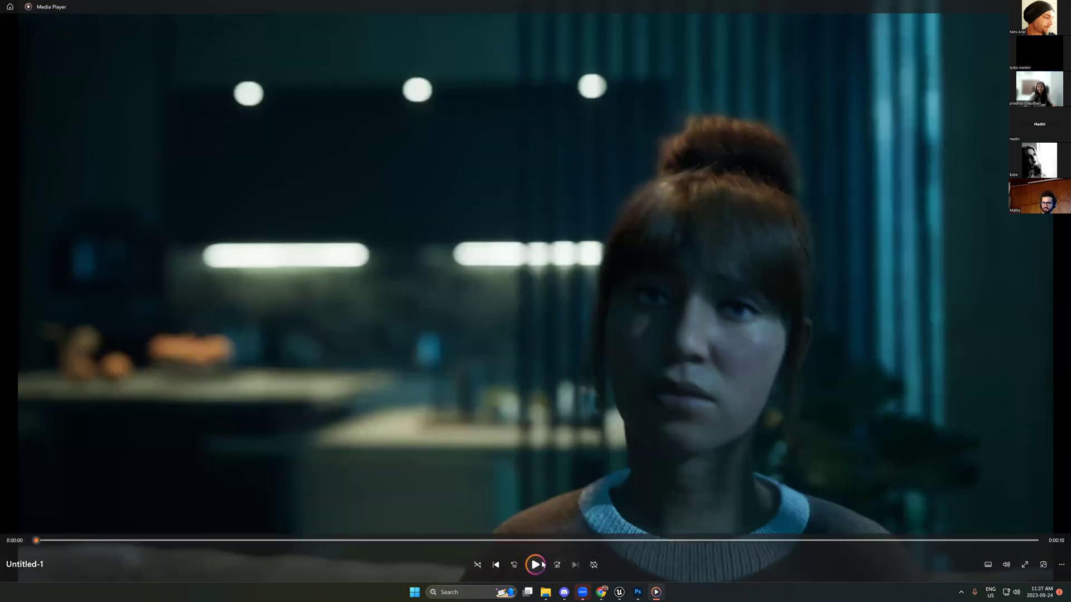
left_click(535, 565)
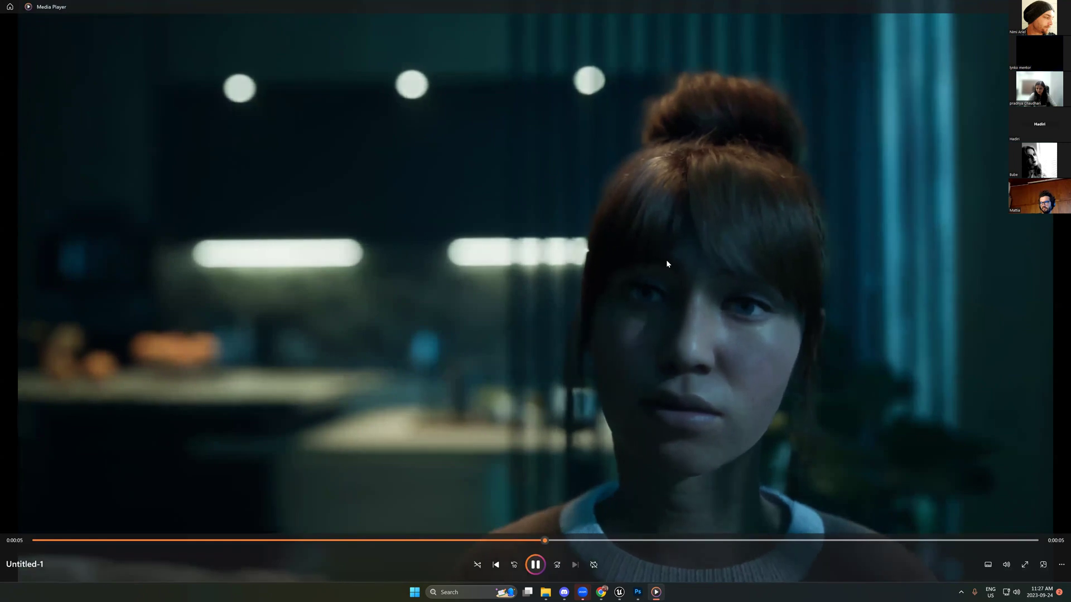
mouse_move(665, 239)
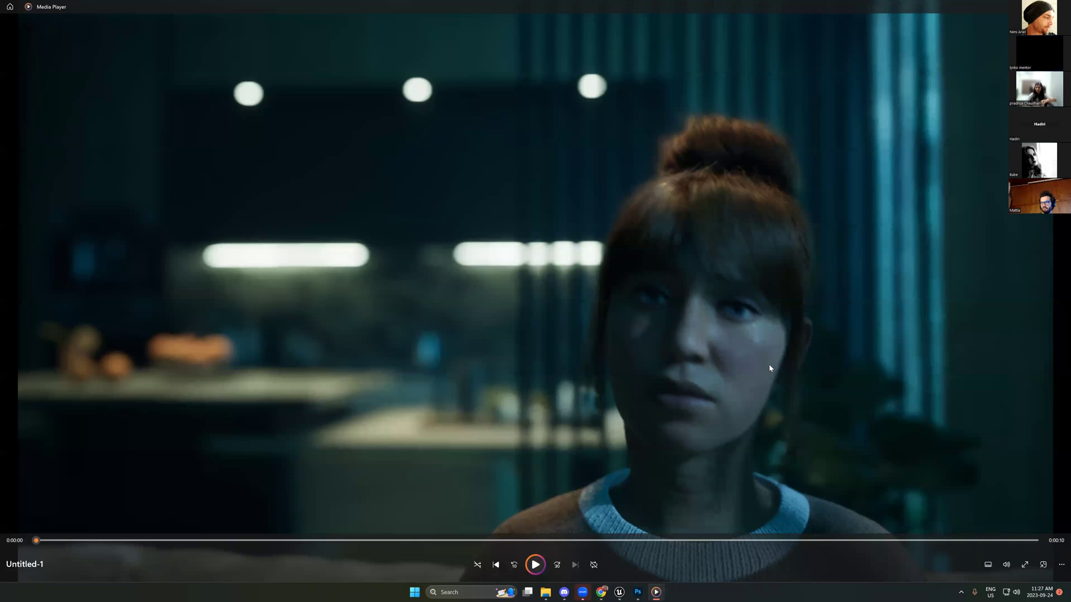
left_click(535, 565)
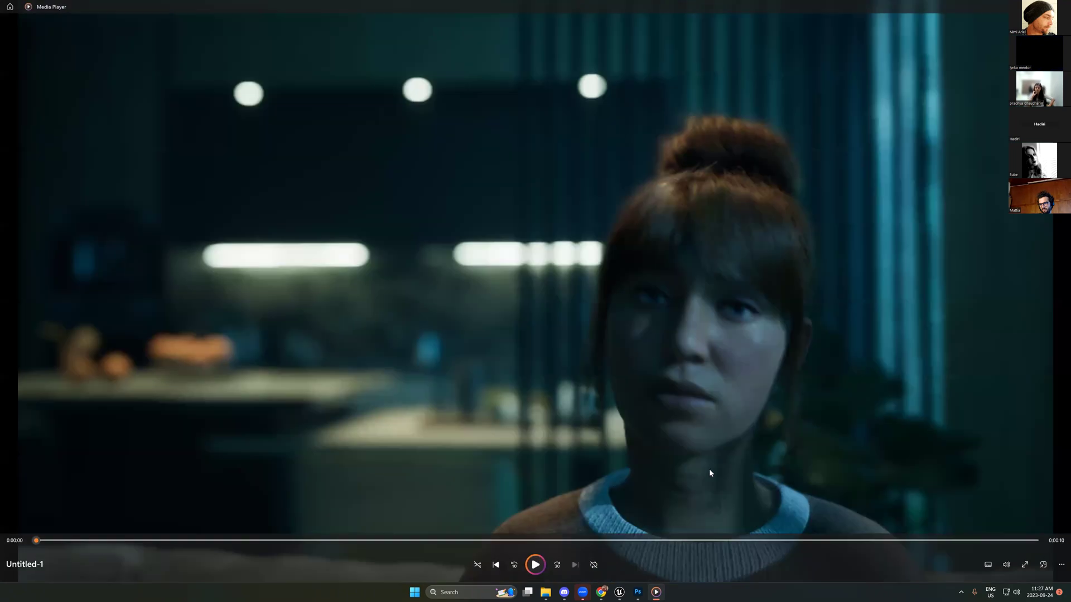
left_click(533, 566)
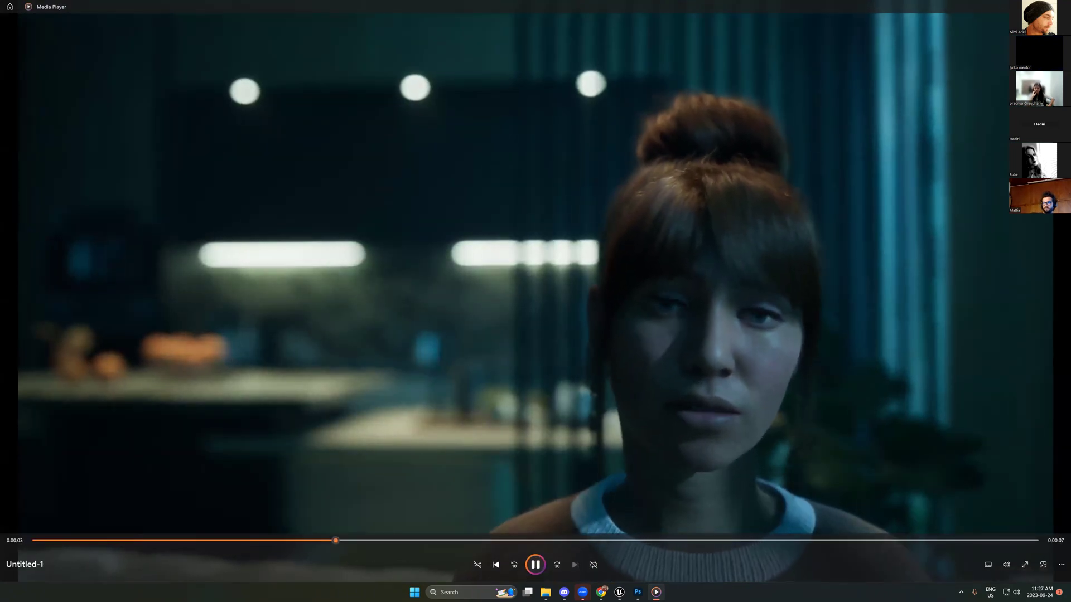
key("alt+F4")
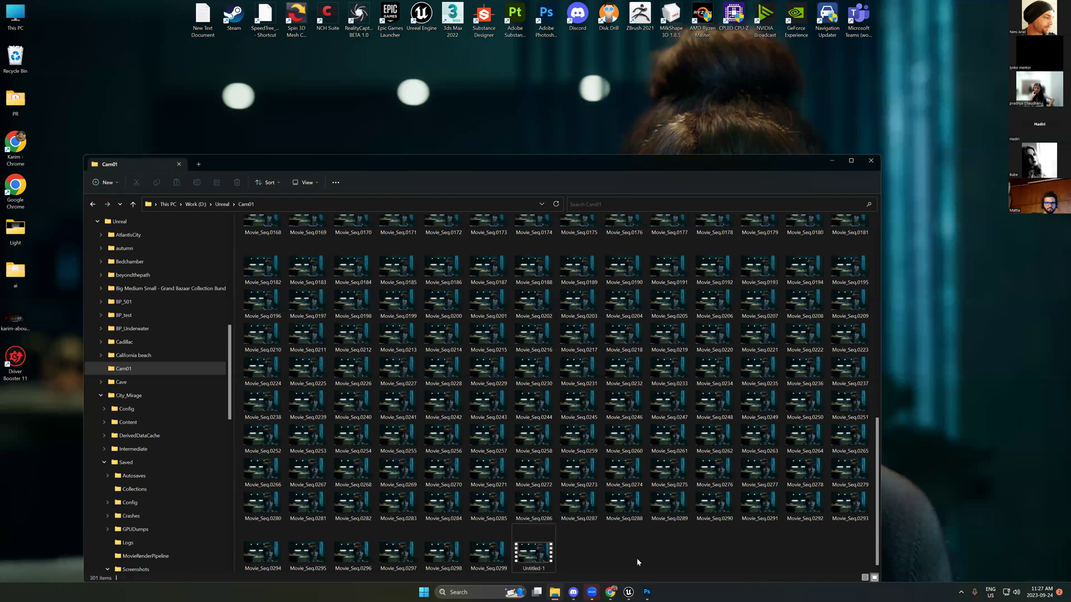
Step: Close Photoshop without saving the Untitled-1 document, return to Unreal Engine and move the Movie_Seq playhead to 1.40
left_click(628, 592)
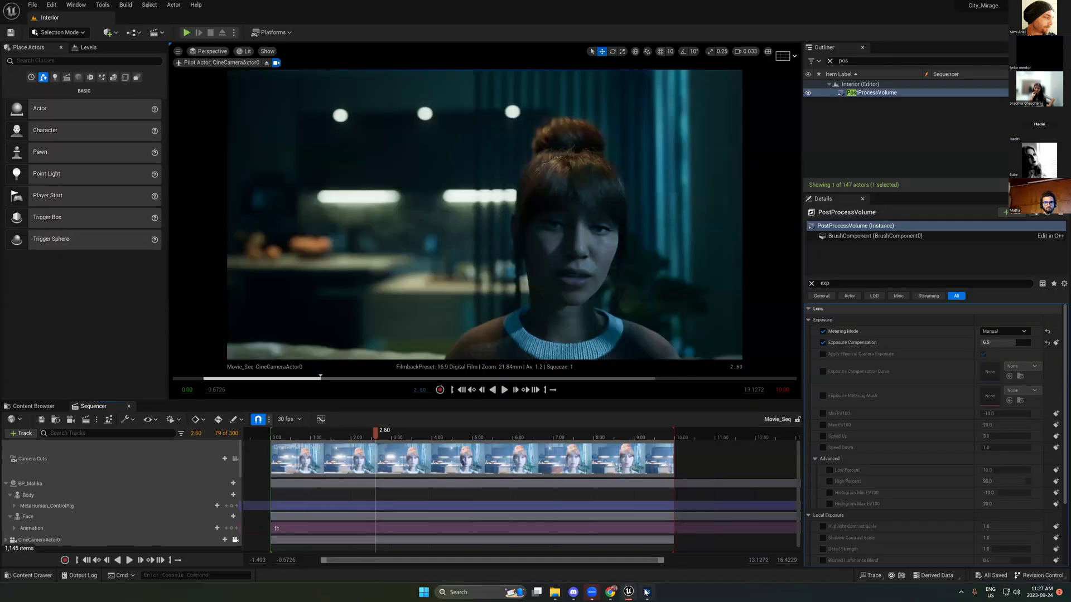
left_click(645, 592)
key("alt+F4")
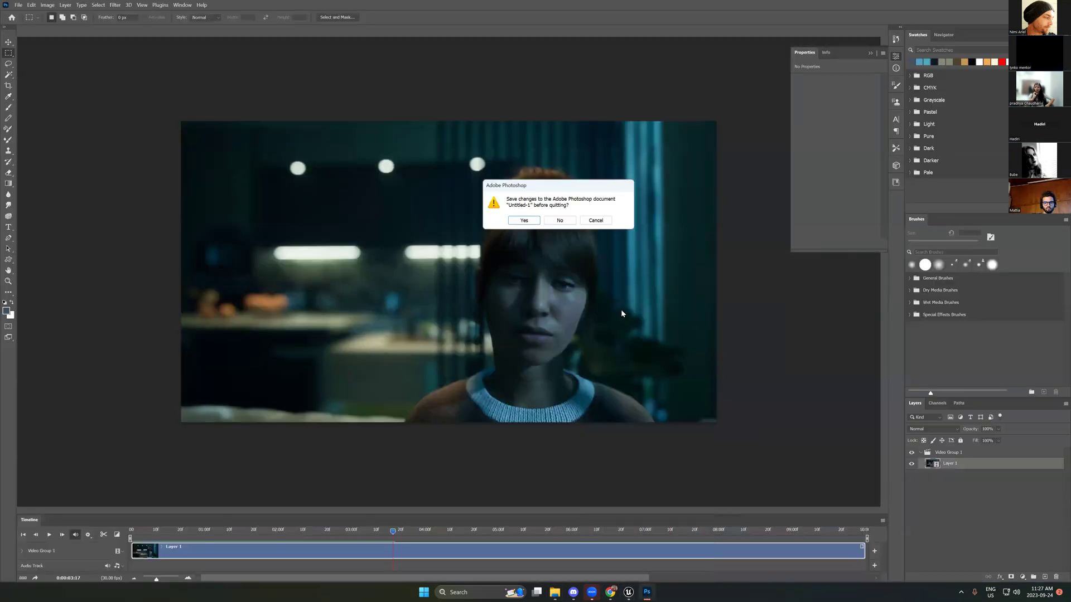
left_click(558, 221)
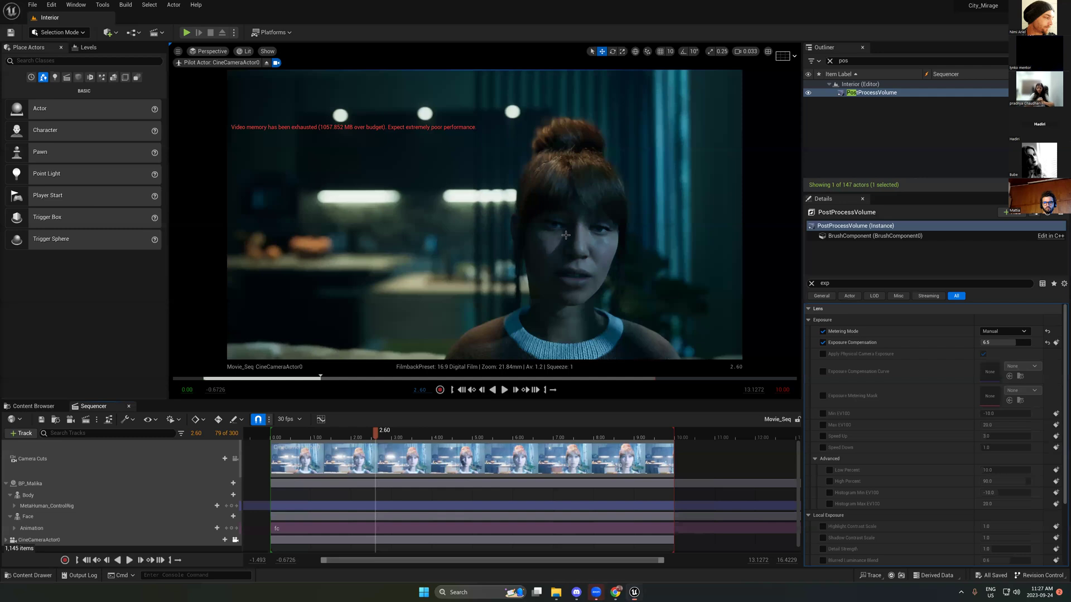
left_click(328, 437)
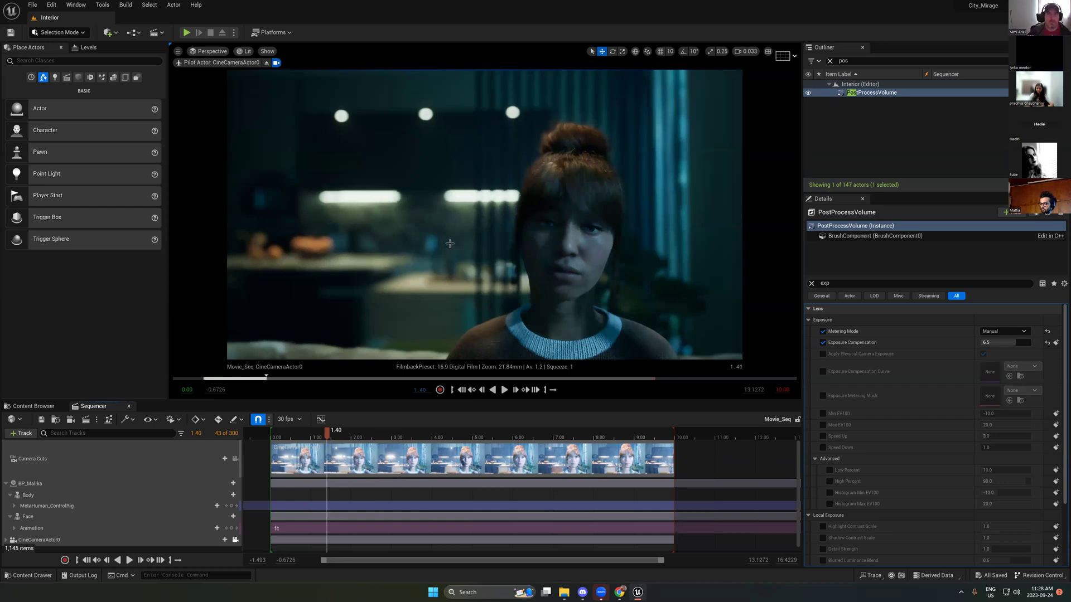
Step: Browse the level assets in the Maps folder of City_of_Brass_Enviroment, checking Demo_Gardens and Example_Streets
left_click(32, 406)
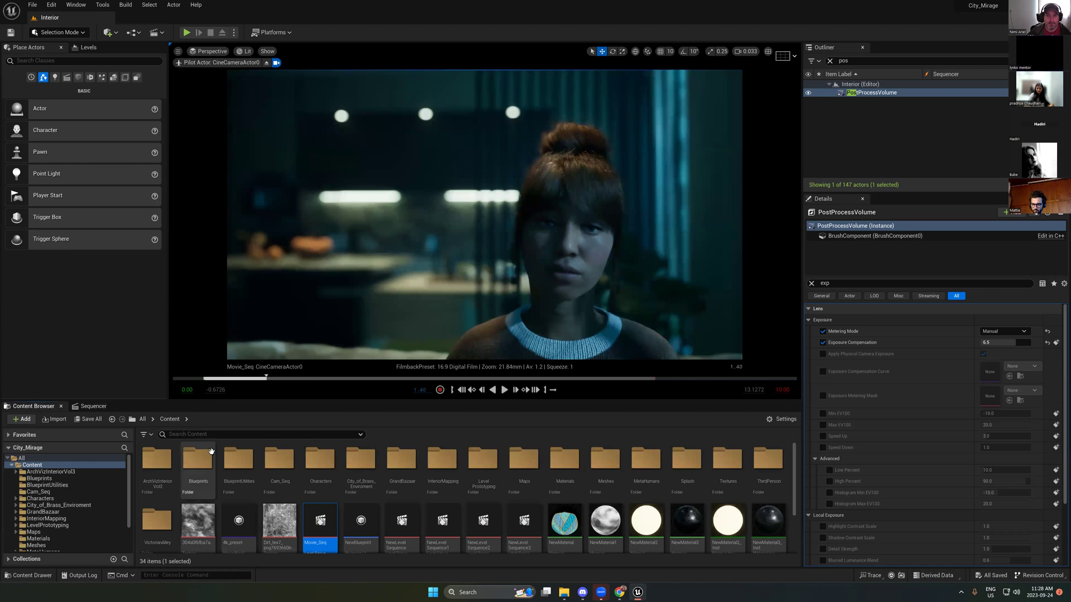
double_click(357, 465)
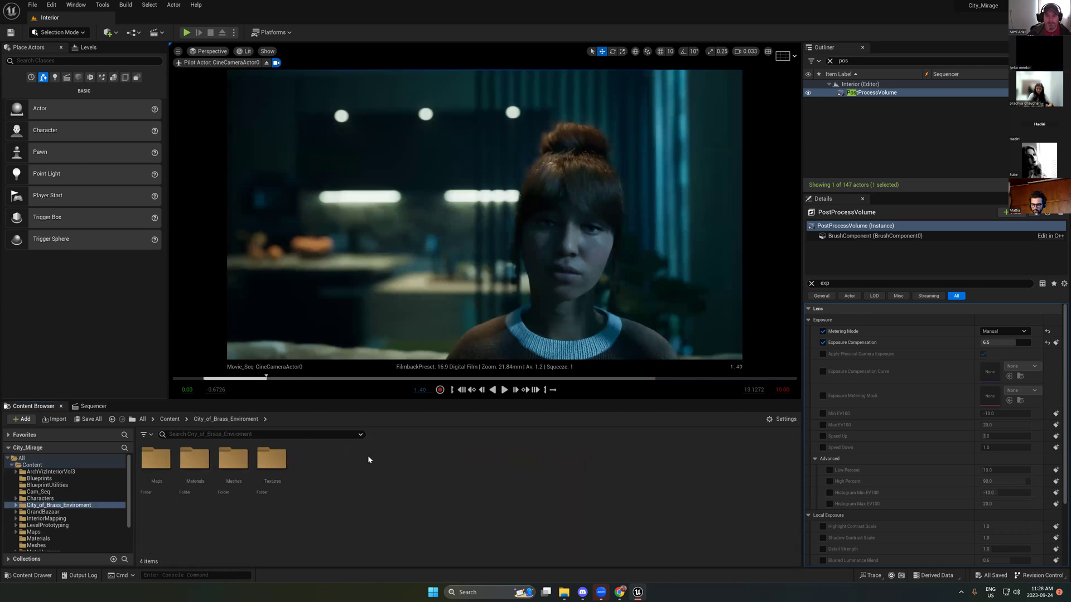
left_click(170, 419)
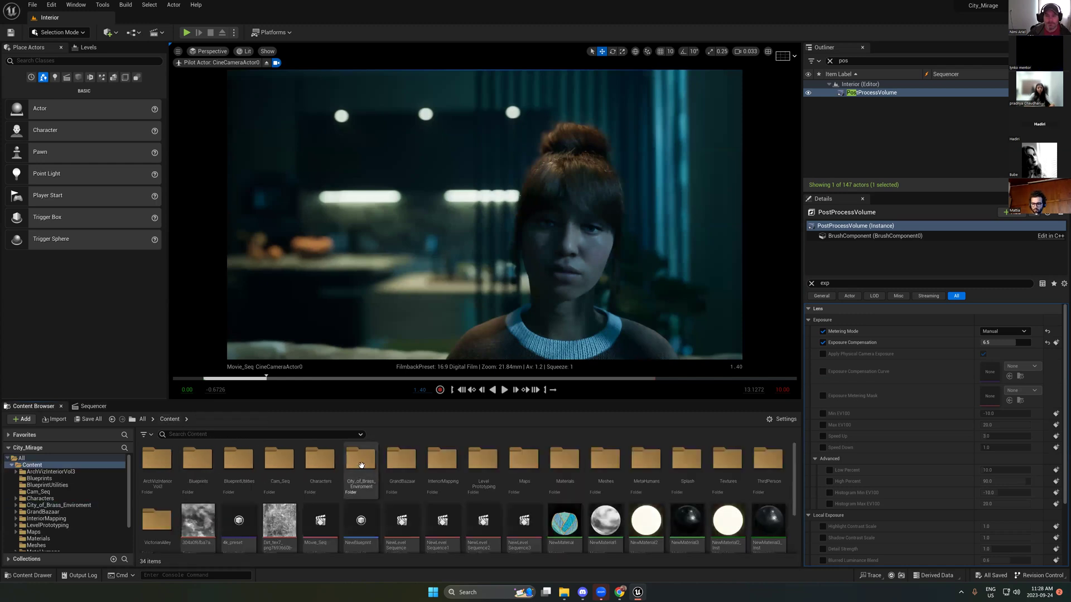
double_click(361, 469)
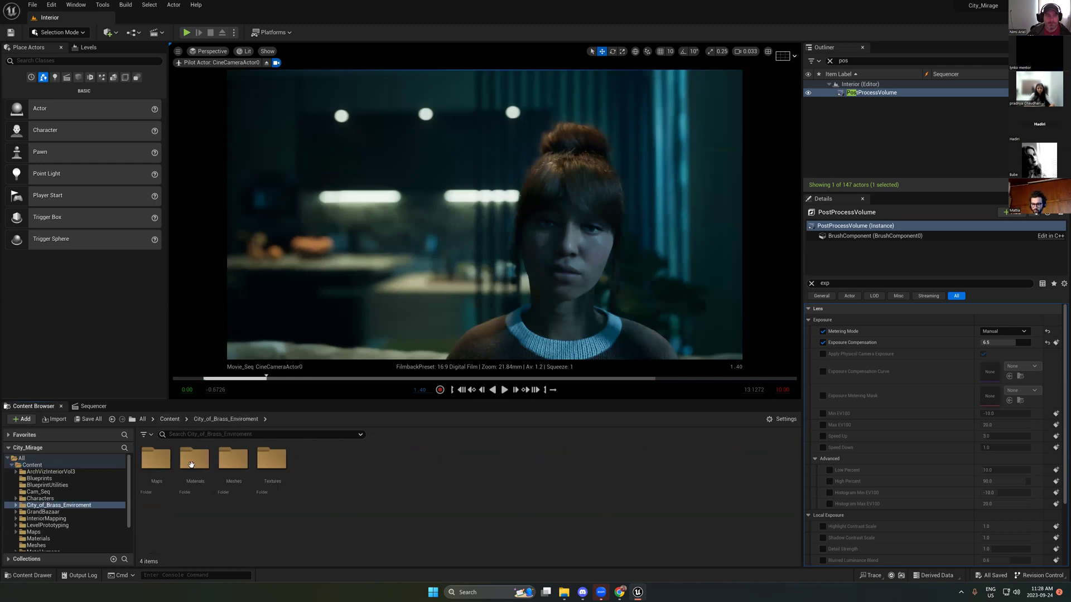
double_click(156, 466)
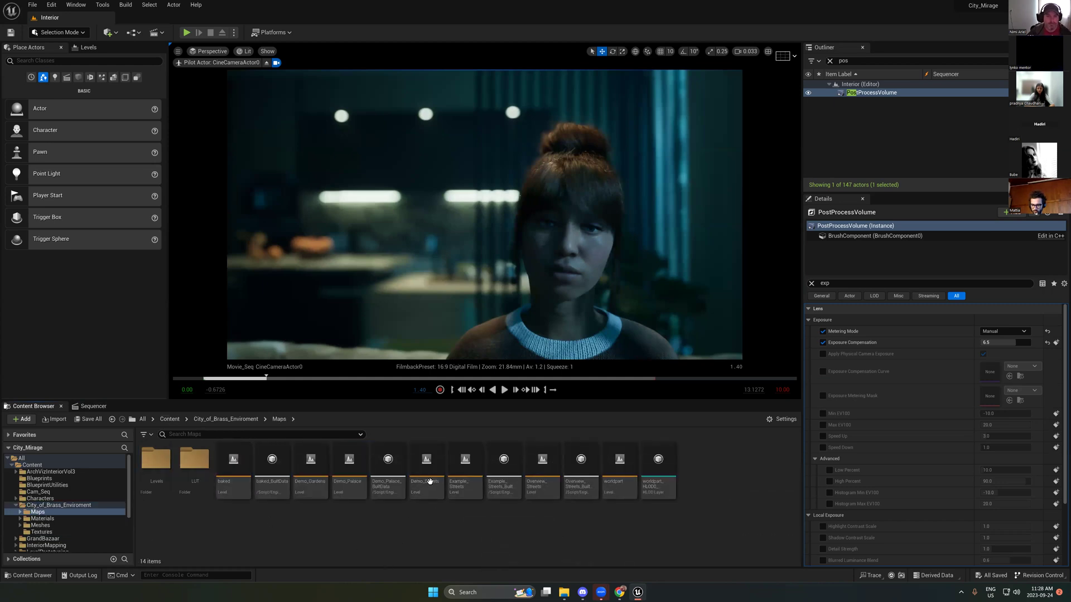
left_click(310, 471)
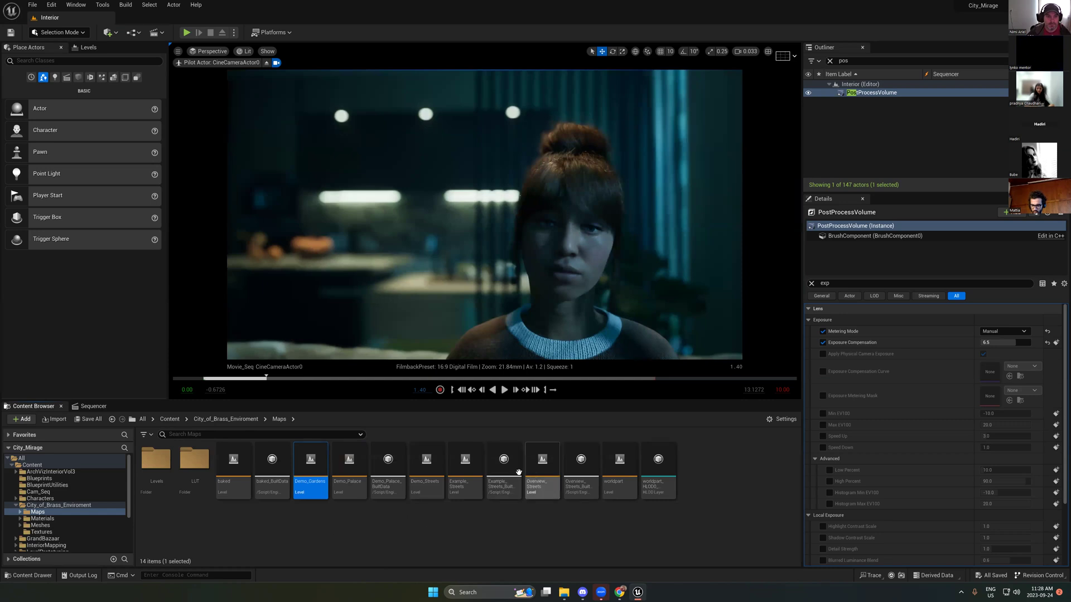
left_click(461, 471)
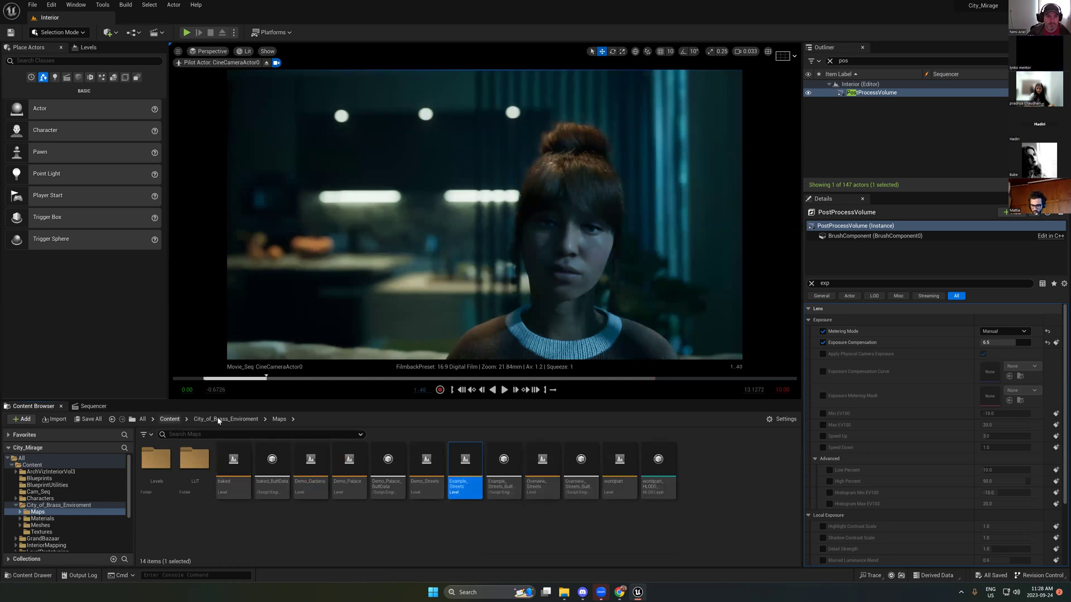
Step: Open the port level from the project's root Content folder
left_click(169, 419)
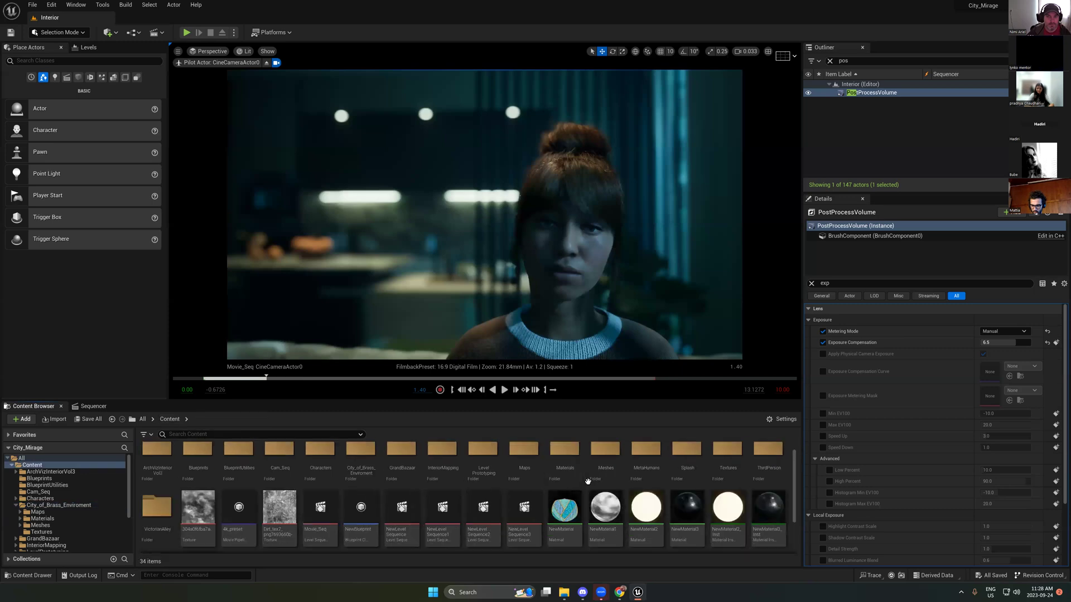
scroll(523, 510, "down", 2)
scroll(523, 511, "down", 1)
double_click(156, 518)
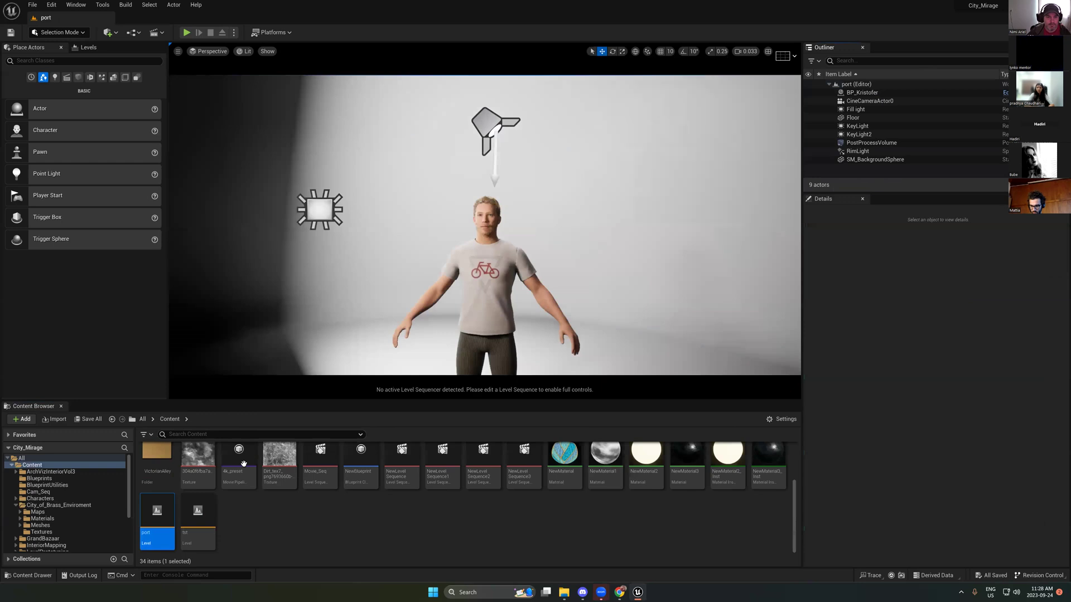
Step: Load the Demo_Palace level from the City_of_Brass_Enviroment Maps folder, followed by the Demo_Gardens level
scroll(244, 464, "up", 2)
double_click(355, 458)
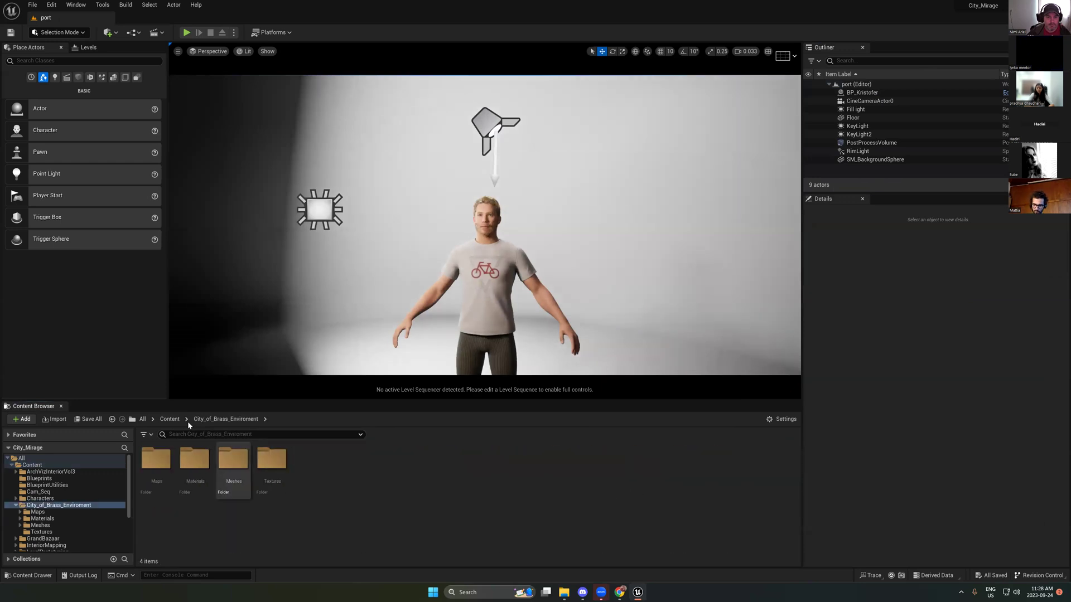
double_click(171, 461)
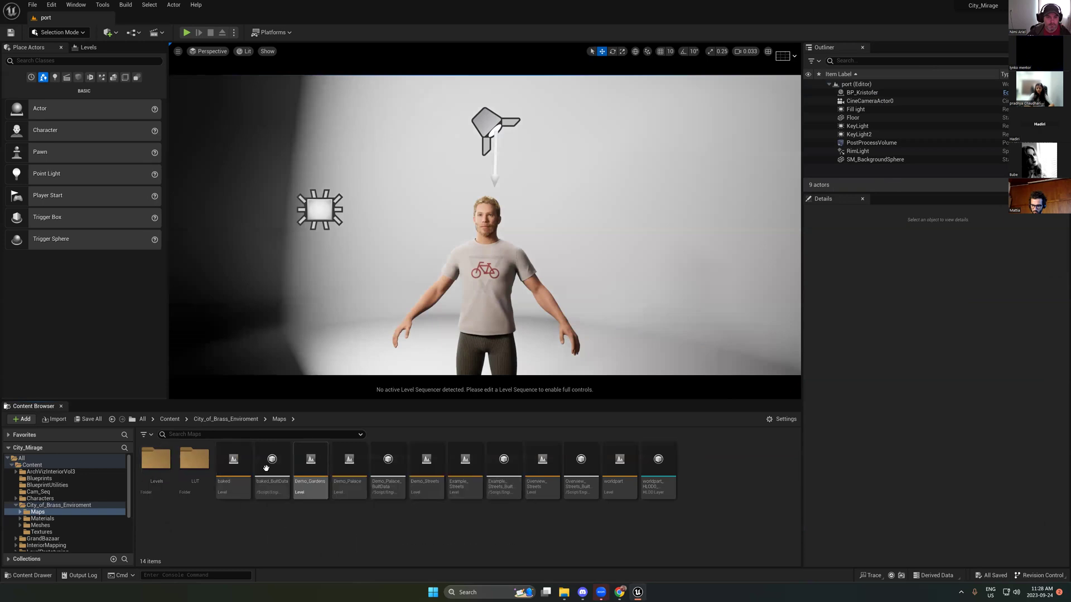
double_click(349, 465)
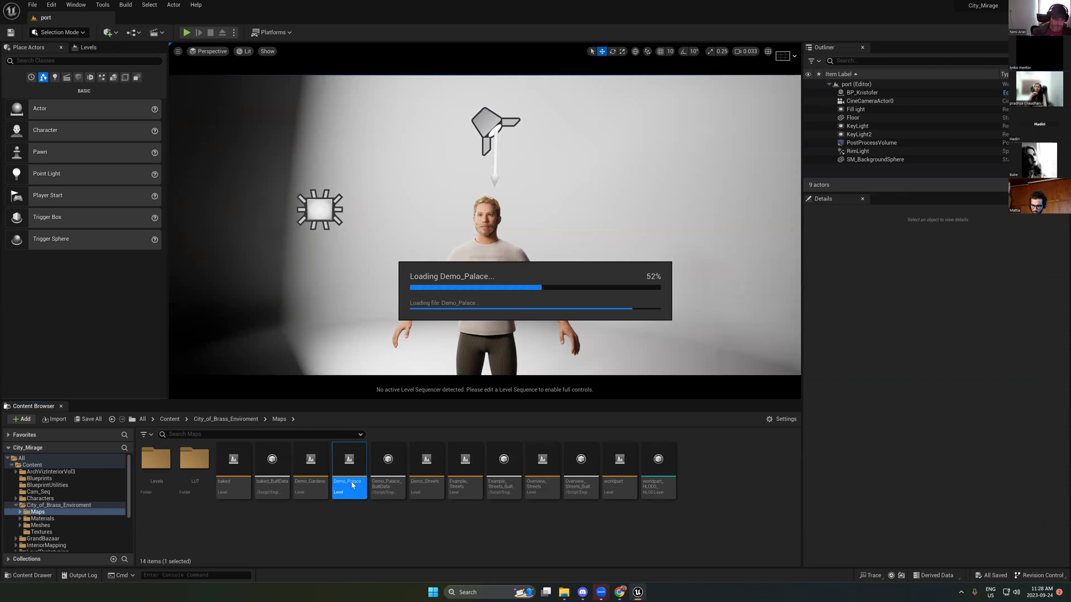
left_click(320, 463)
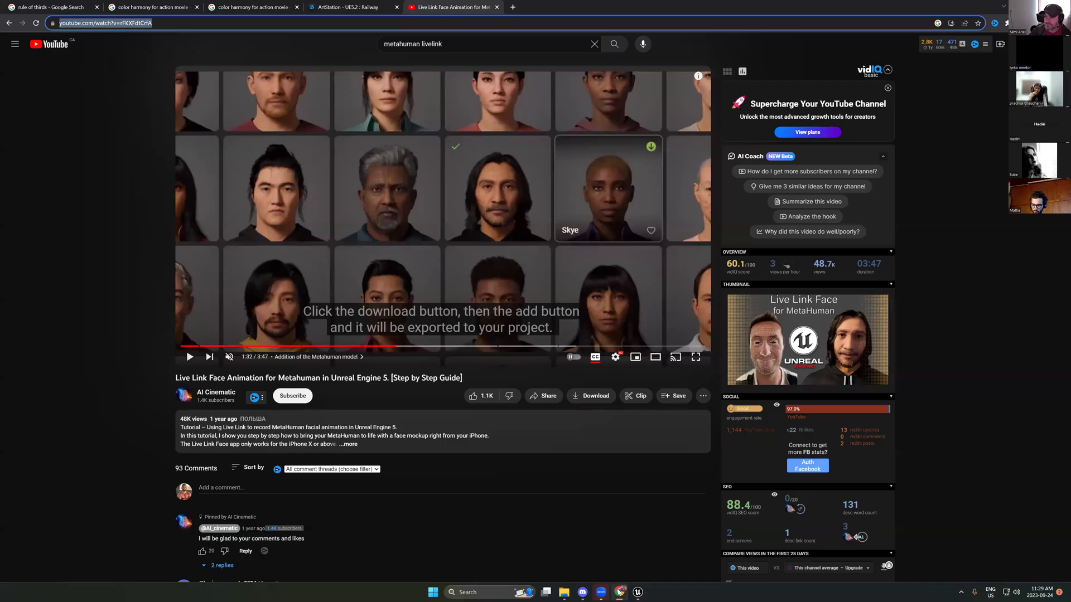
Step: Switch to Chrome, close the YouTube tab with the Live Link Face tutorial and return to Unreal Engine
left_click(619, 592)
middle_click(459, 6)
key("alt+Tab")
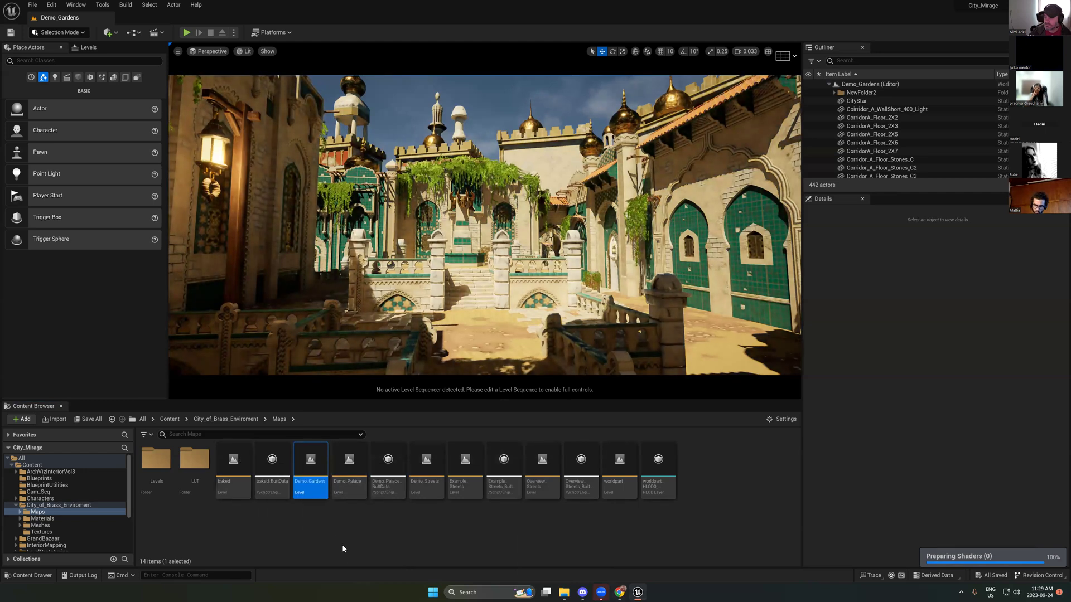
Step: Open the Demo_Streets level, enlarge the Outliner and filter its actors by "ligh"
double_click(427, 466)
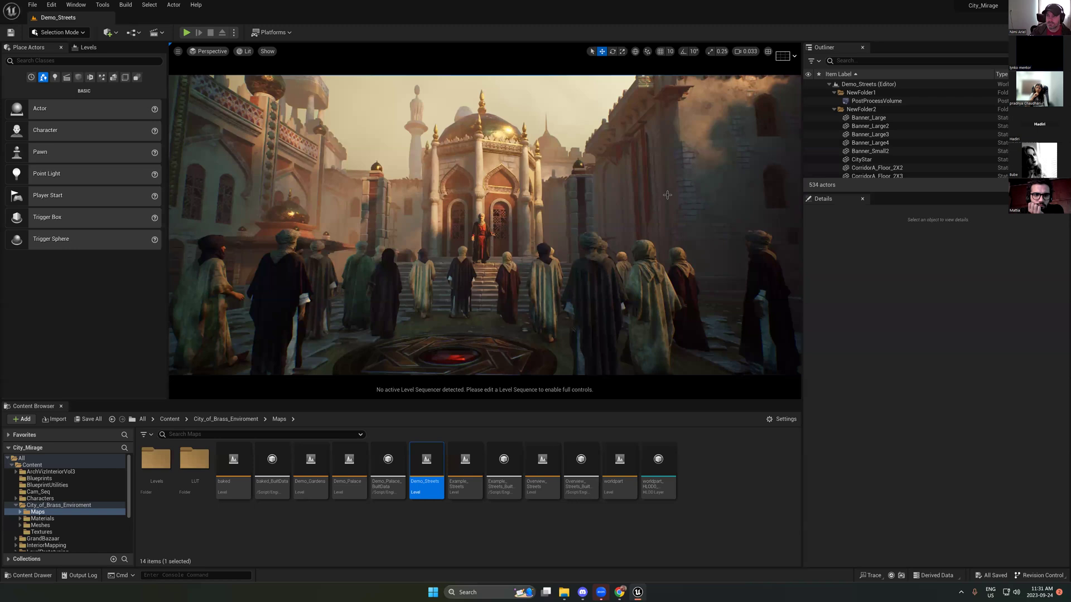
left_click_drag(848, 193, 848, 234)
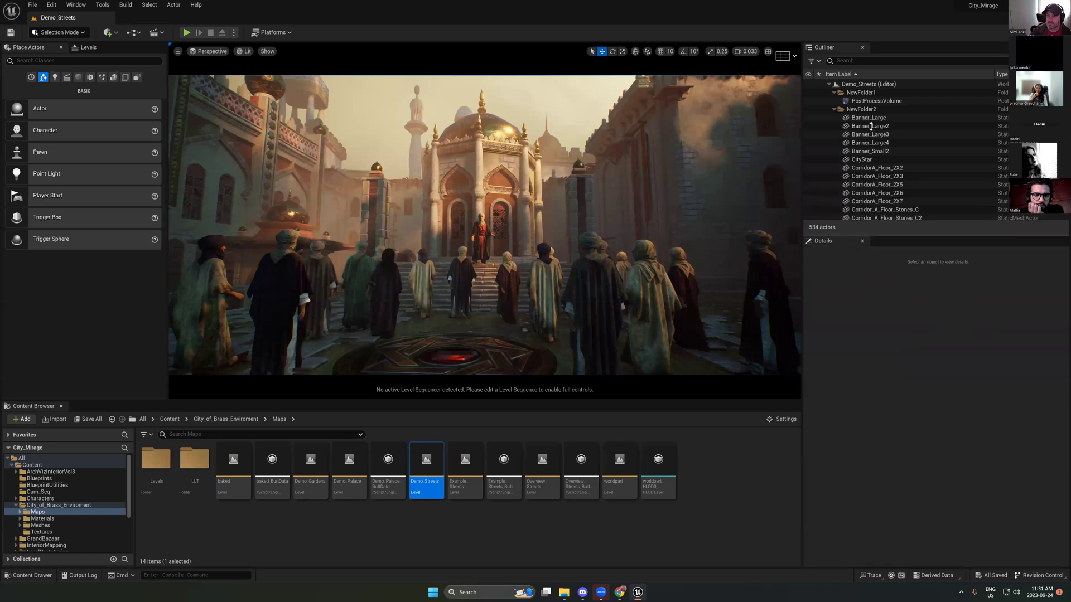
left_click(875, 59)
type("l")
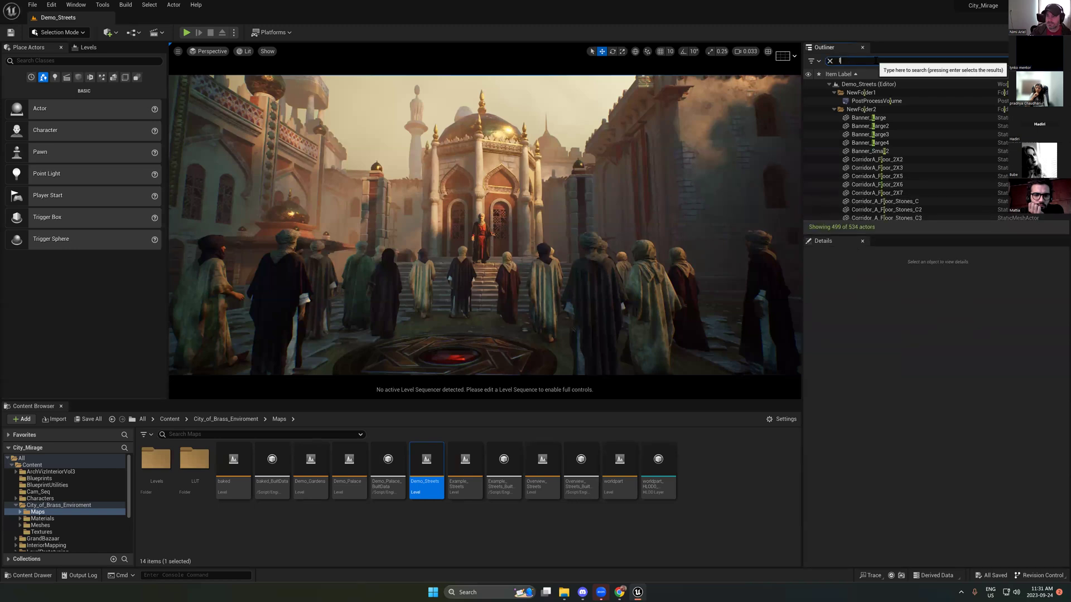
type("igh")
Step: Hide the selected spotlights to compare the courtyard lighting without them, and show them again
left_click(870, 110)
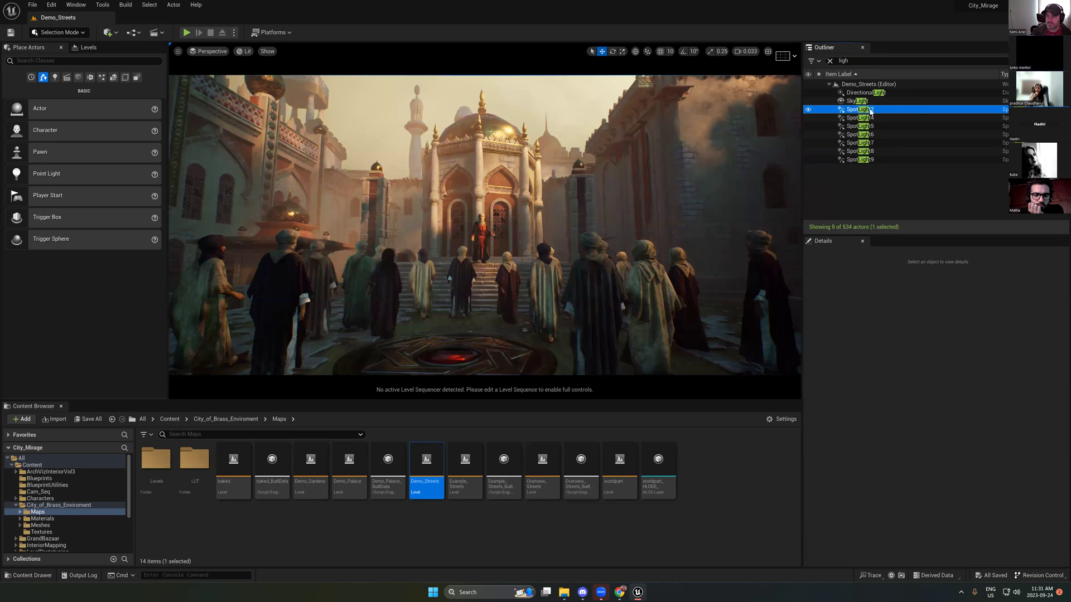
left_click(859, 159, "shift")
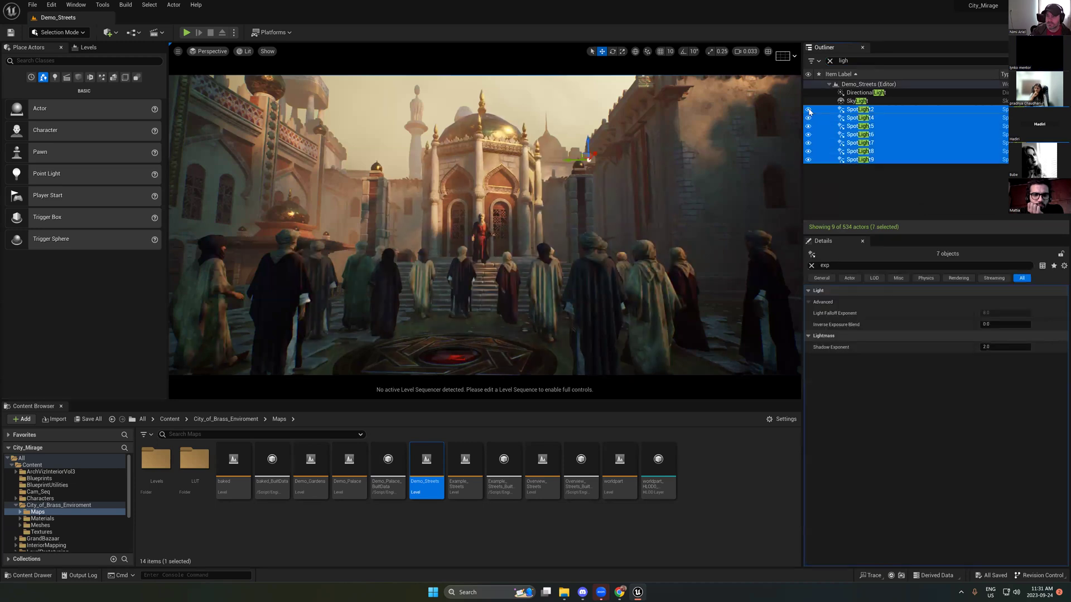
left_click(846, 110, "ctrl")
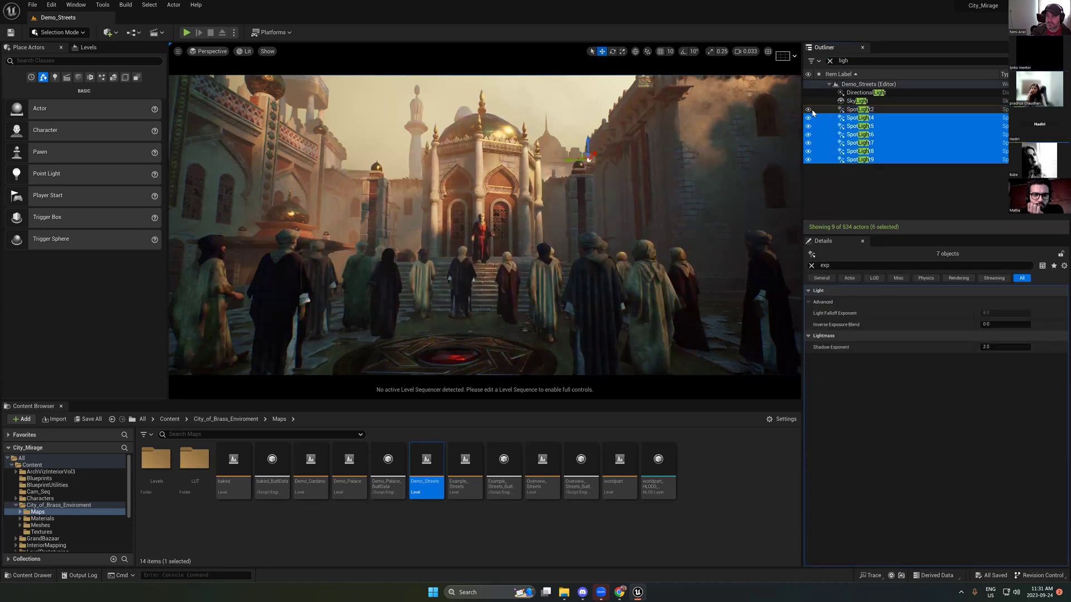
left_click(807, 110)
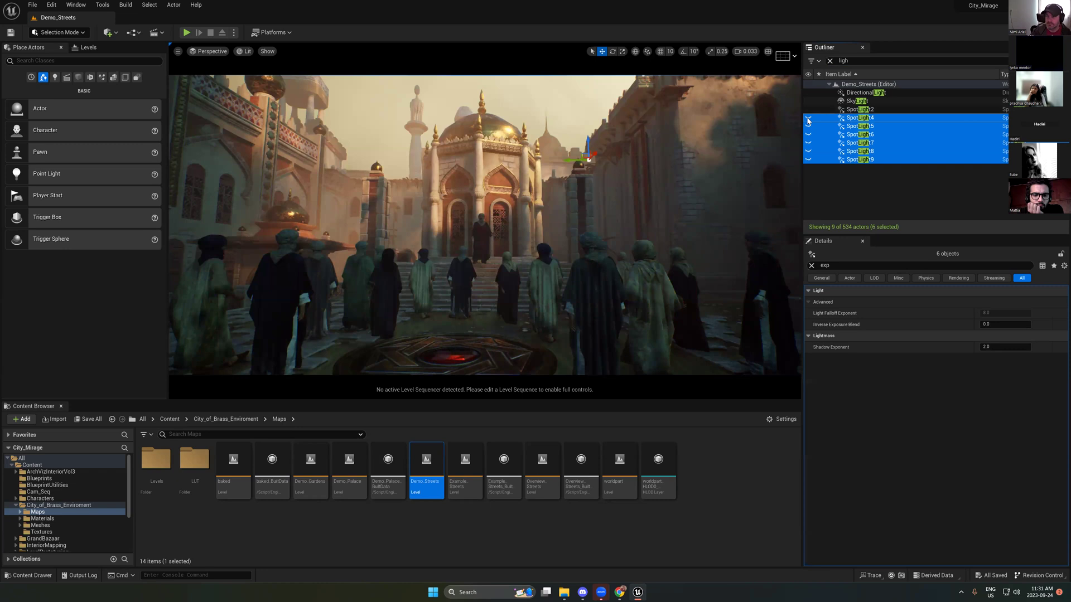
left_click(849, 118, "ctrl")
left_click(807, 118)
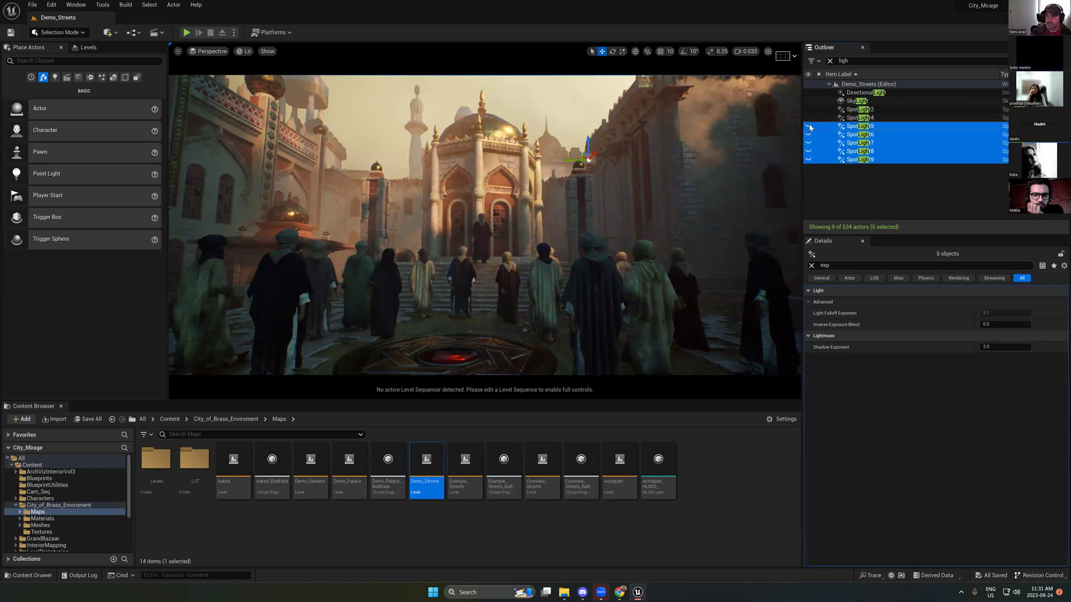
left_click(807, 118)
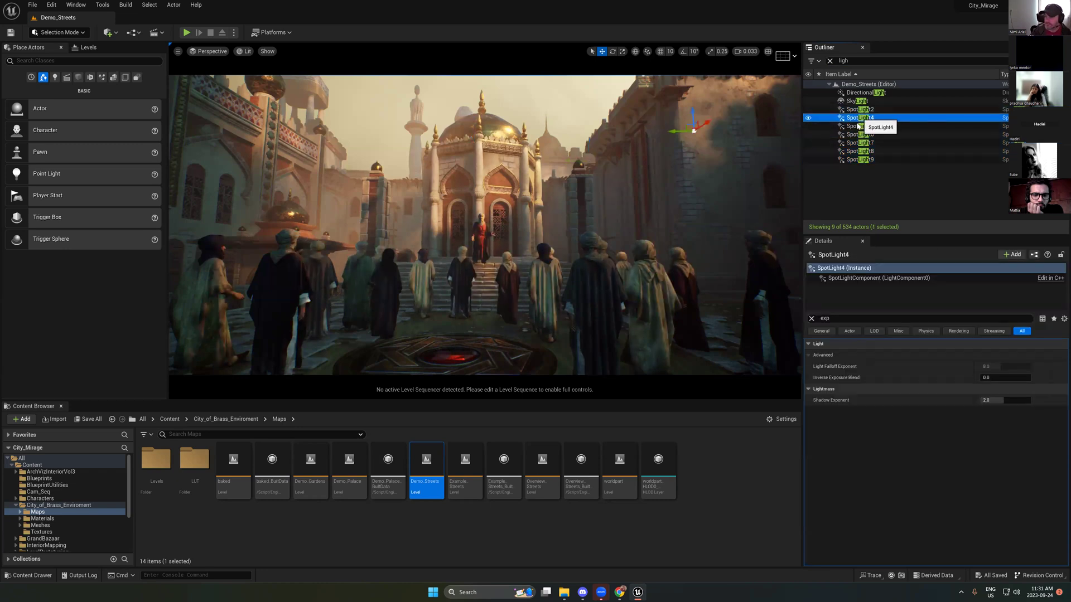
Step: Delete SpotLight4, SpotLight5, SpotLight6, SpotLight8 and SpotLight9 from the Demo_Streets level
key("Delete")
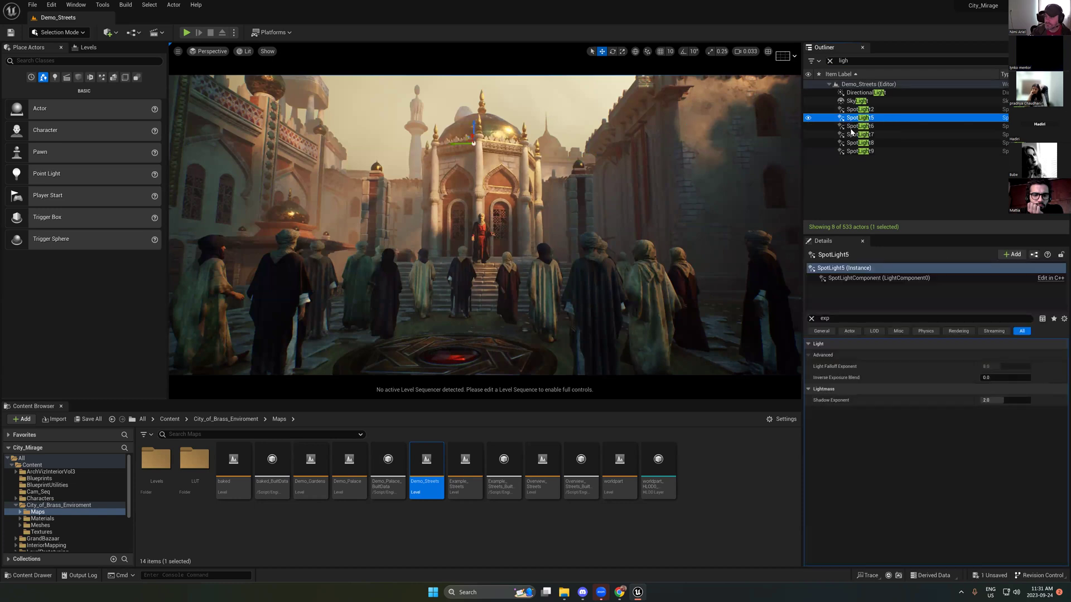
key("Delete")
left_click(853, 118)
key("Delete")
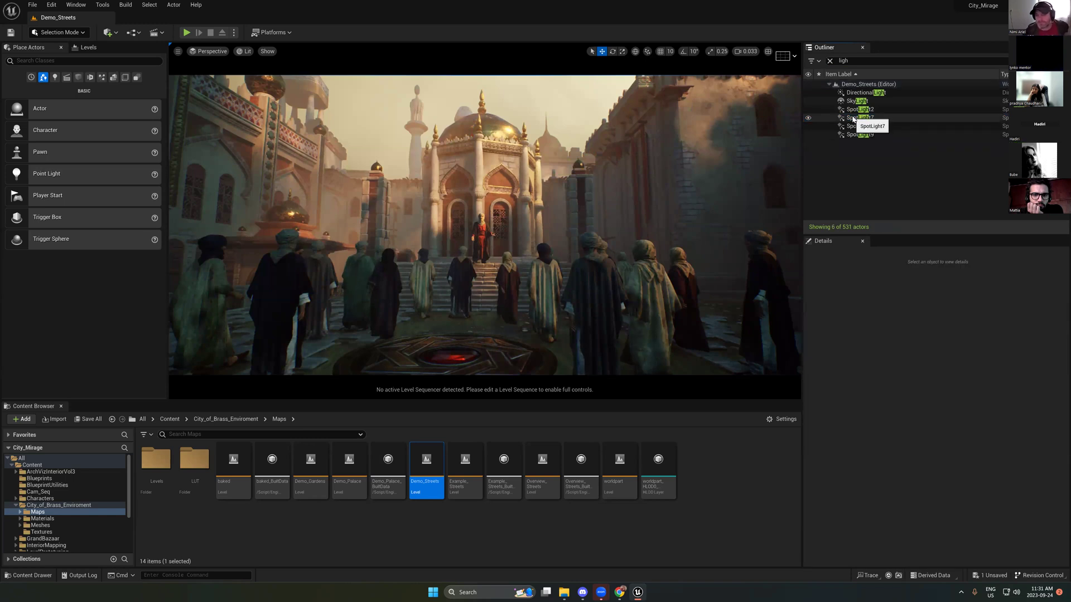
left_click(853, 118)
left_click(853, 126)
left_click(853, 134, "shift")
key("Delete")
Step: Toggle SpotLight7's visibility to compare its effect on the figure at the stairs, leaving it hidden and SpotLight2 visible
left_click(847, 110)
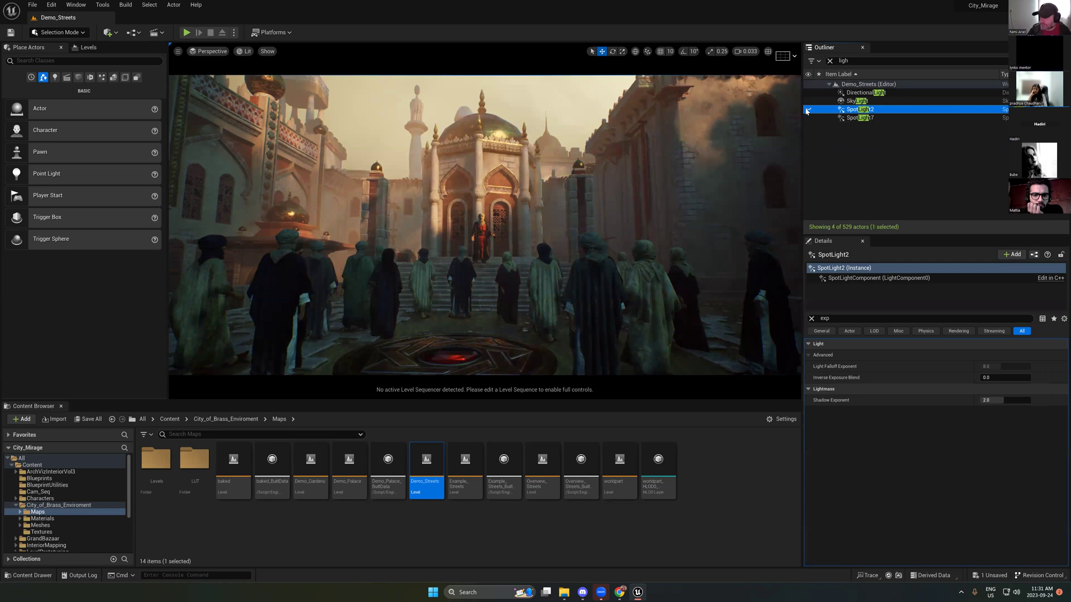
left_click(809, 118)
left_click(808, 119)
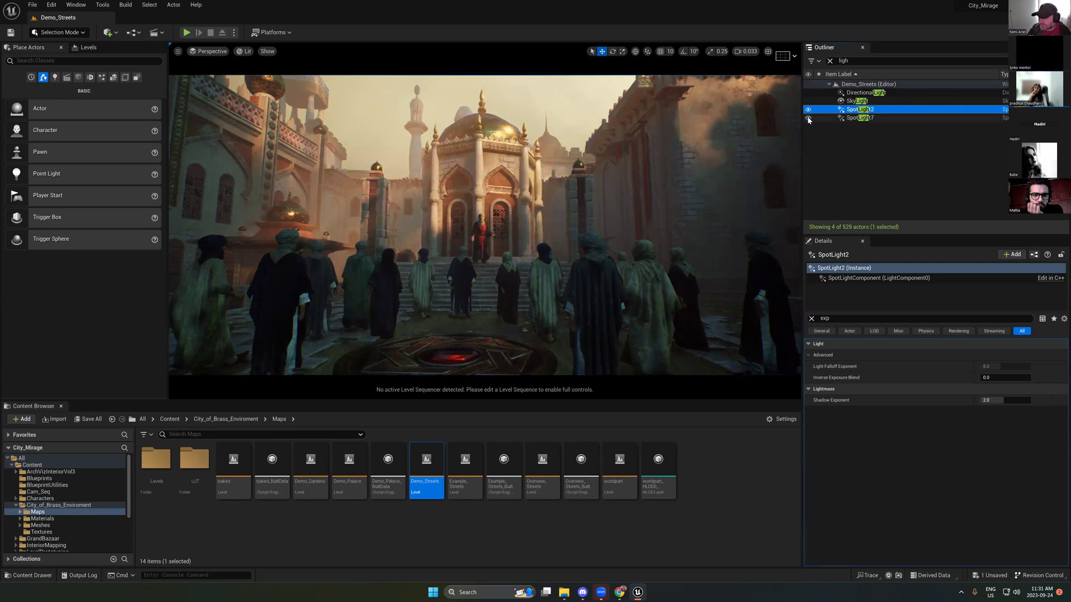
left_click(808, 119)
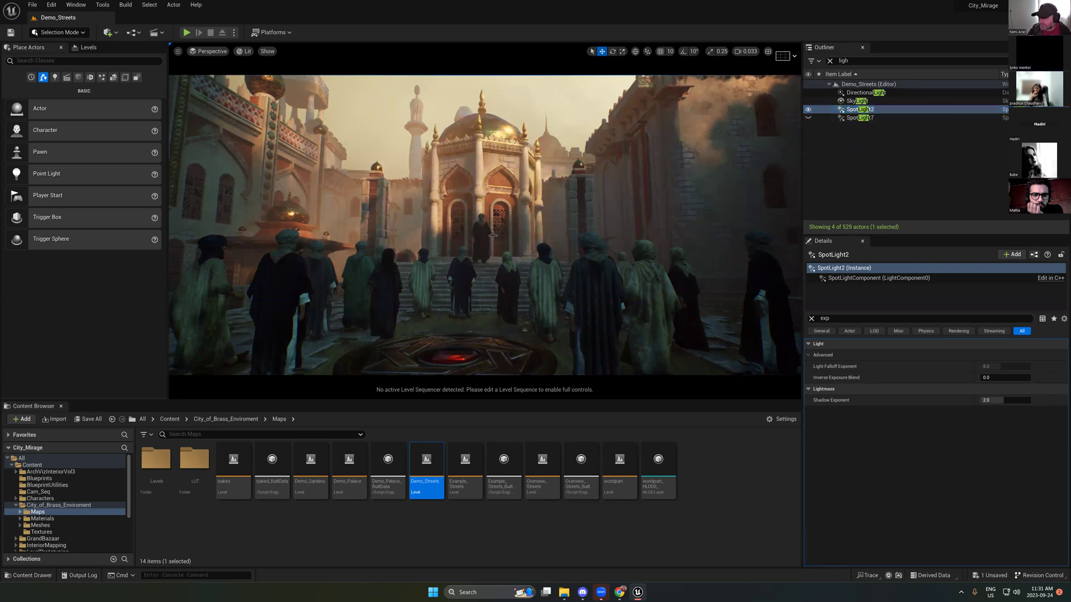
Step: Toggle the game view off and on, and examine the lighting of the crowd and the domed building from a closer viewpoint
right_click_drag(544, 280, 544, 280)
key("g")
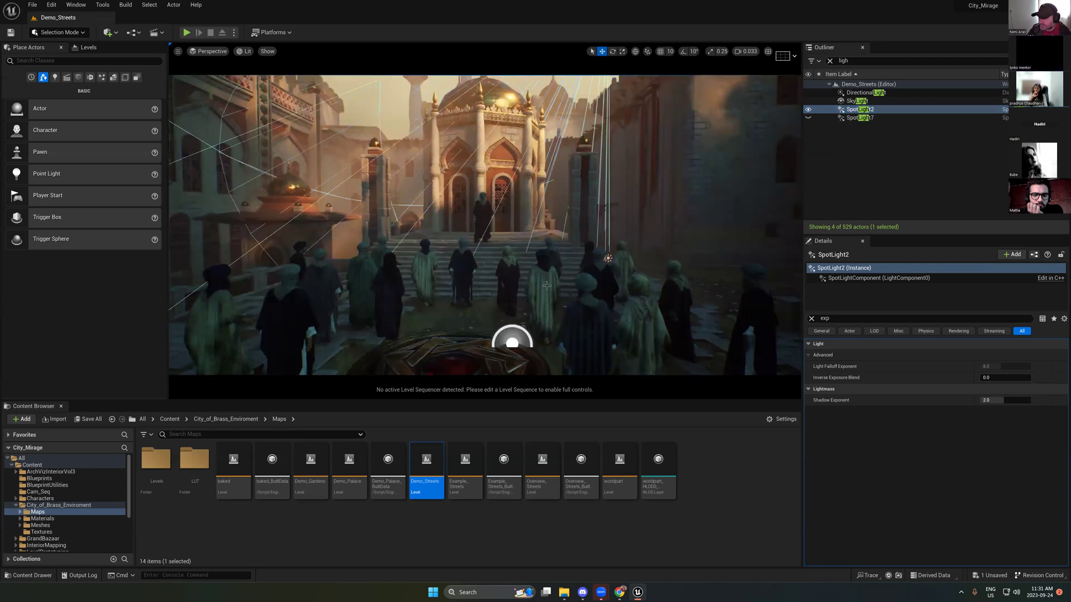
key("g")
left_click_drag(547, 285, 362, 287)
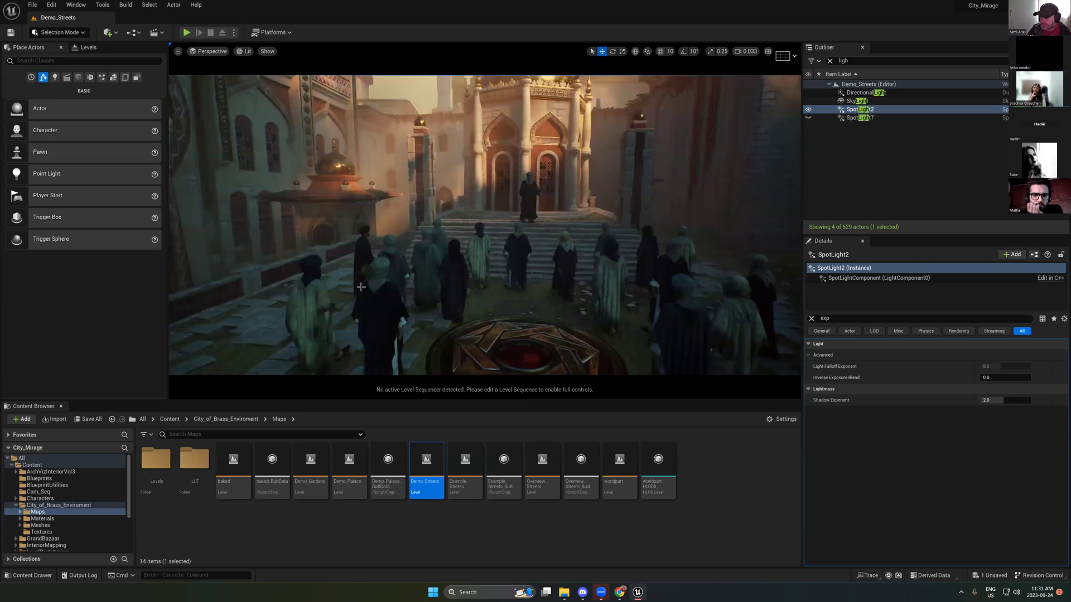
left_click_drag(529, 302, 575, 302)
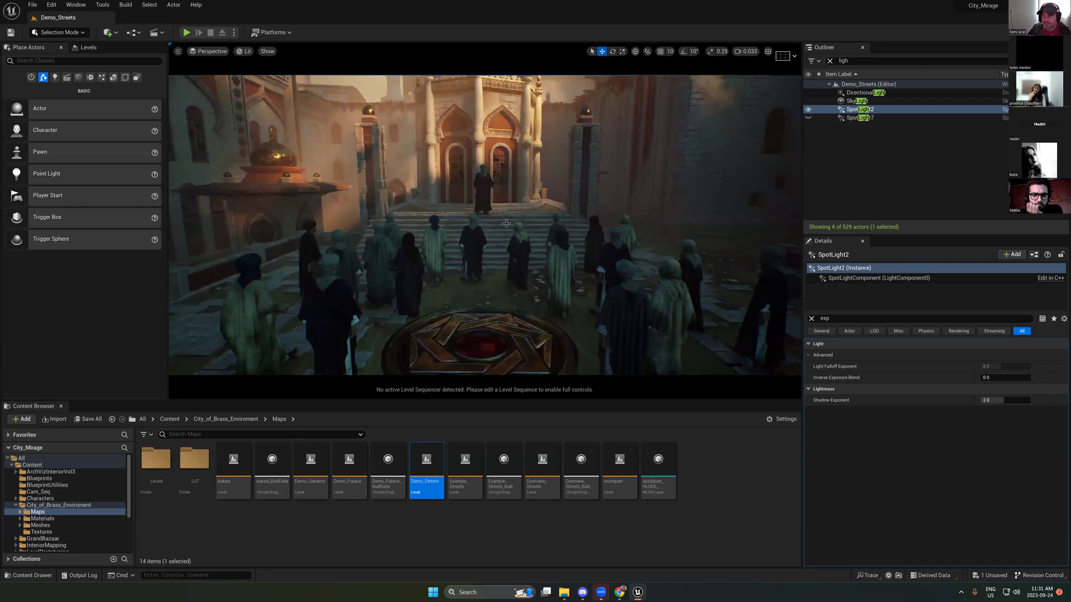
Step: Examine the lighting on the crowd, the emblem and the stairs from several viewpoints around the courtyard
right_click_drag(505, 223, 523, 200)
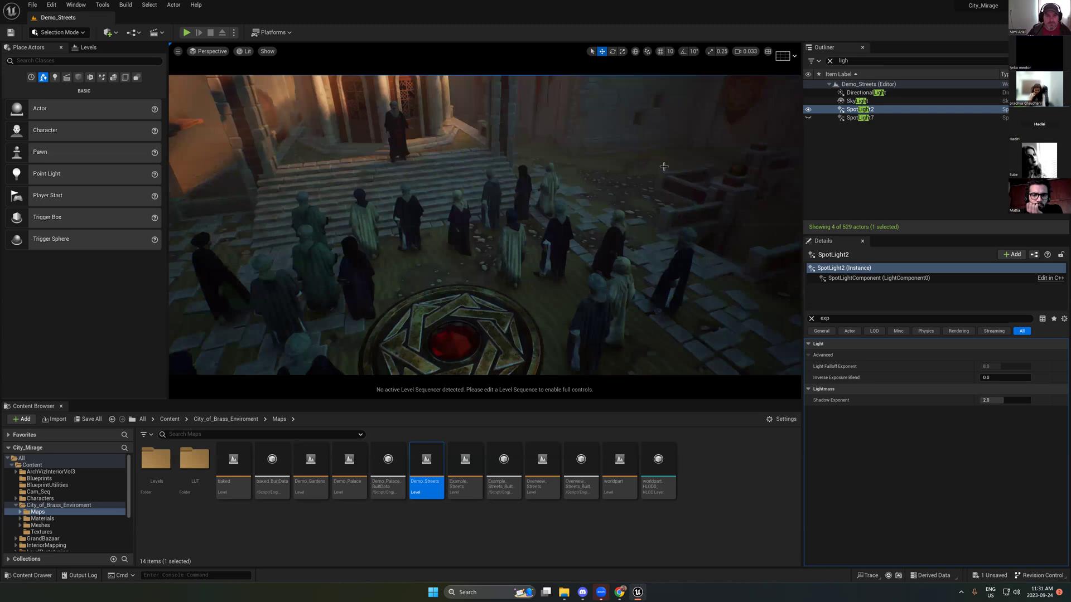
right_click_drag(637, 179, 637, 179)
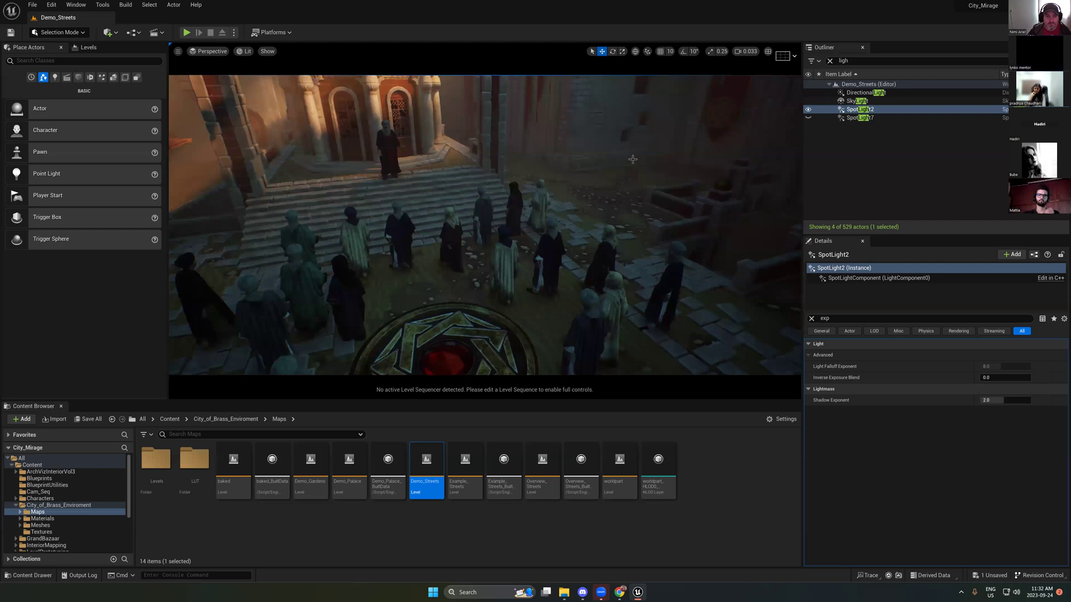
left_click(599, 202)
right_click(463, 222)
key("Escape")
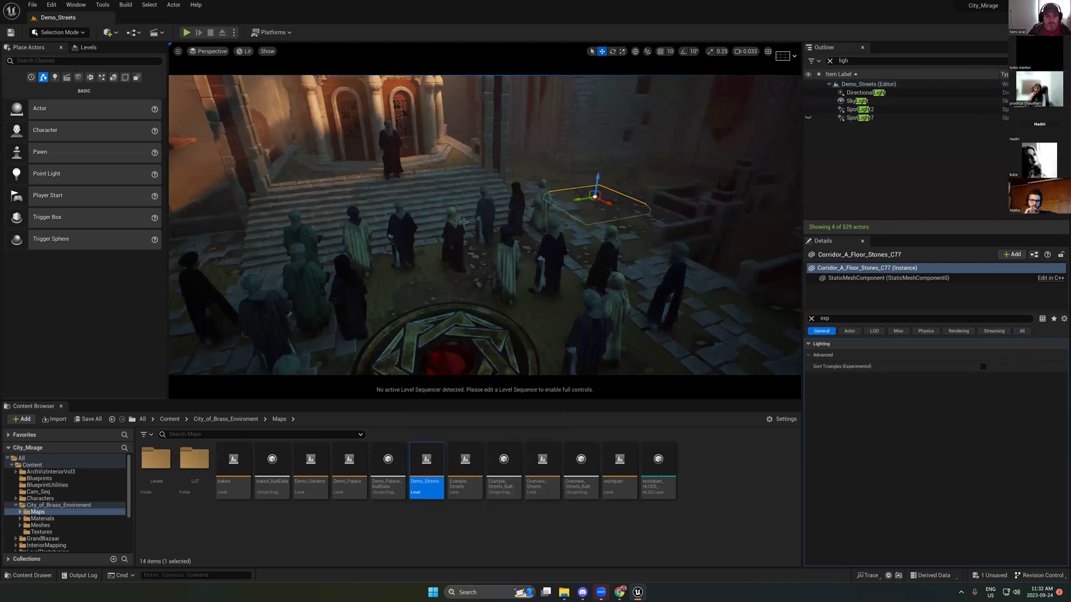
right_click_drag(523, 254, 523, 254)
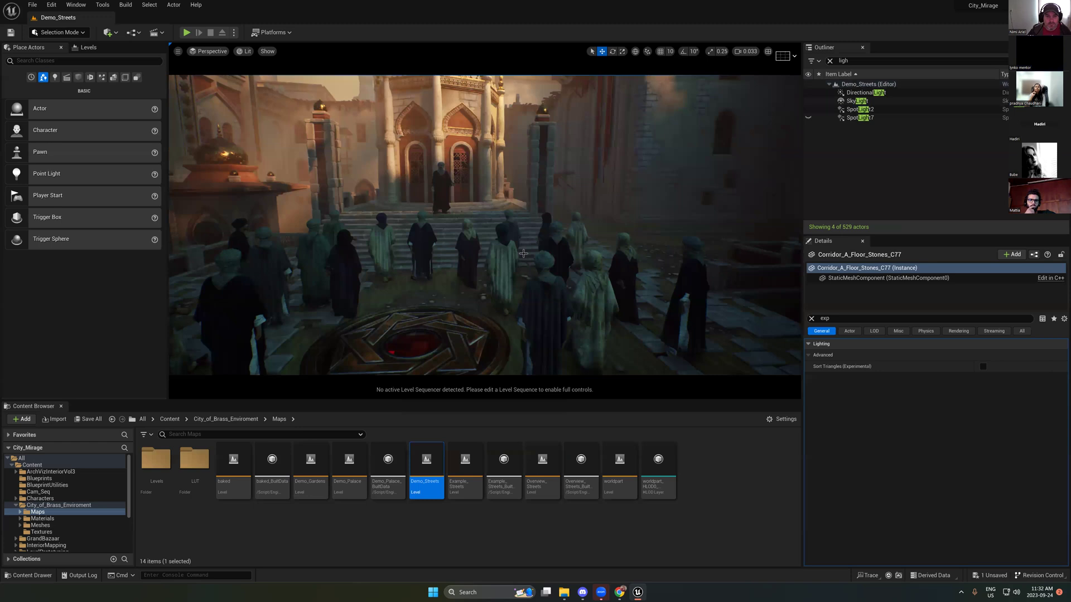
scroll(437, 148, "up", 2)
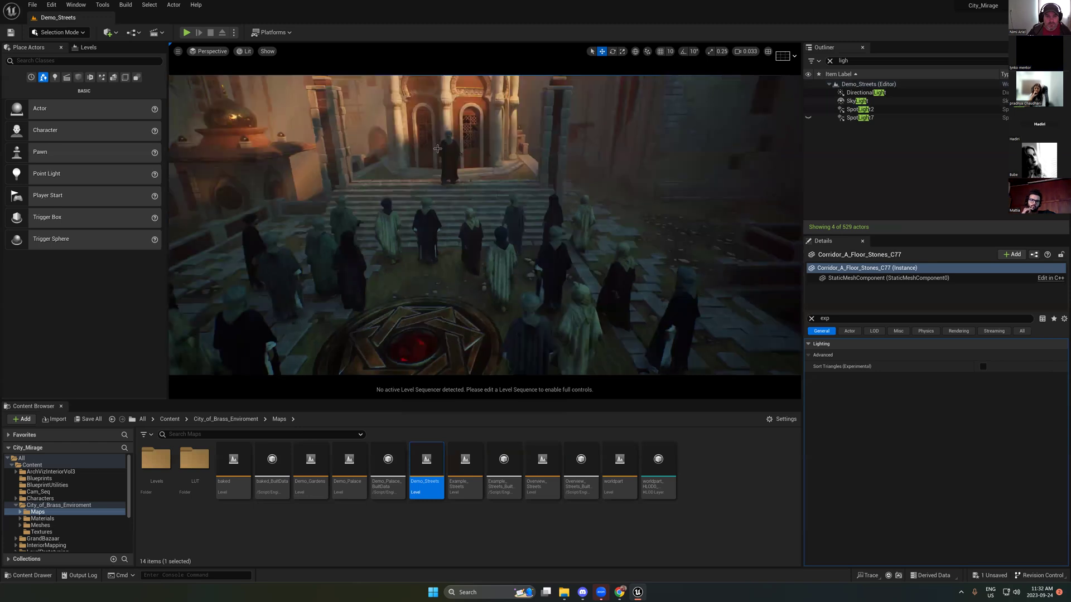
scroll(440, 145, "up", 1)
left_click_drag(443, 142, 625, 267)
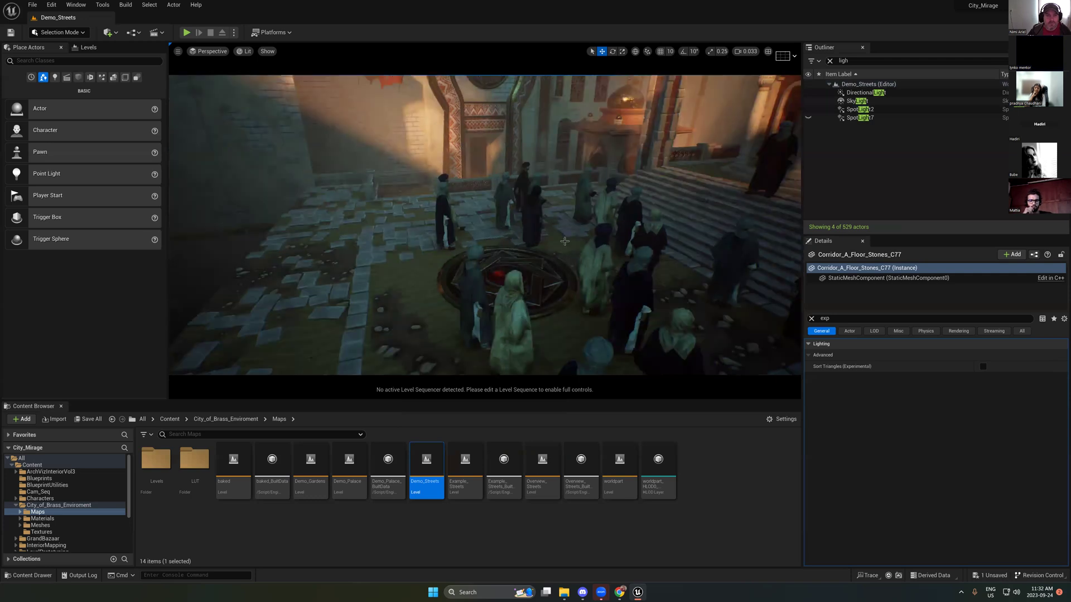
left_click_drag(588, 244, 498, 198)
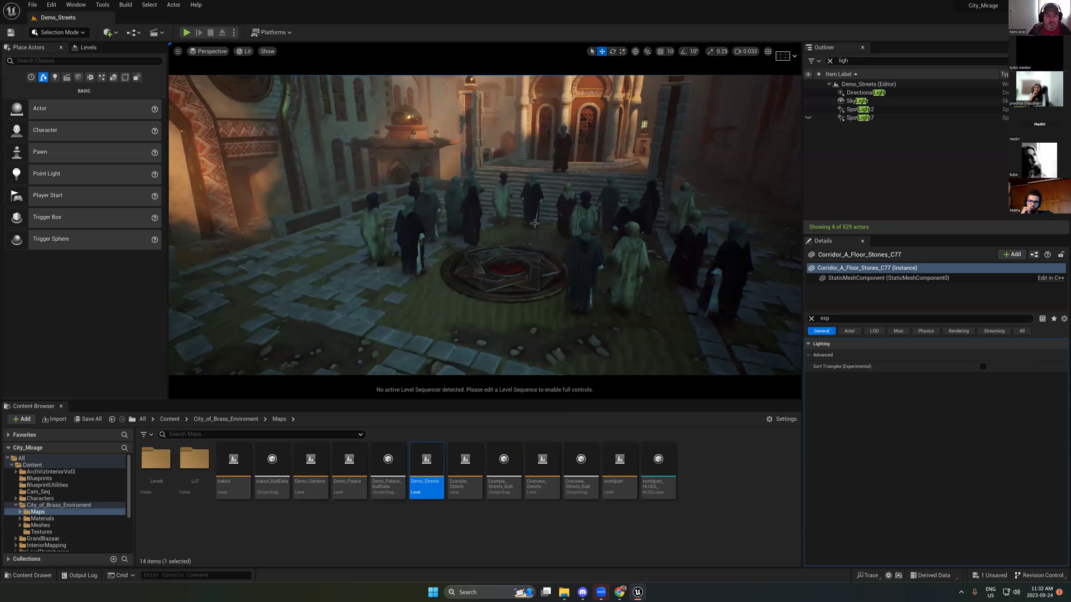
left_click_drag(534, 223, 513, 224)
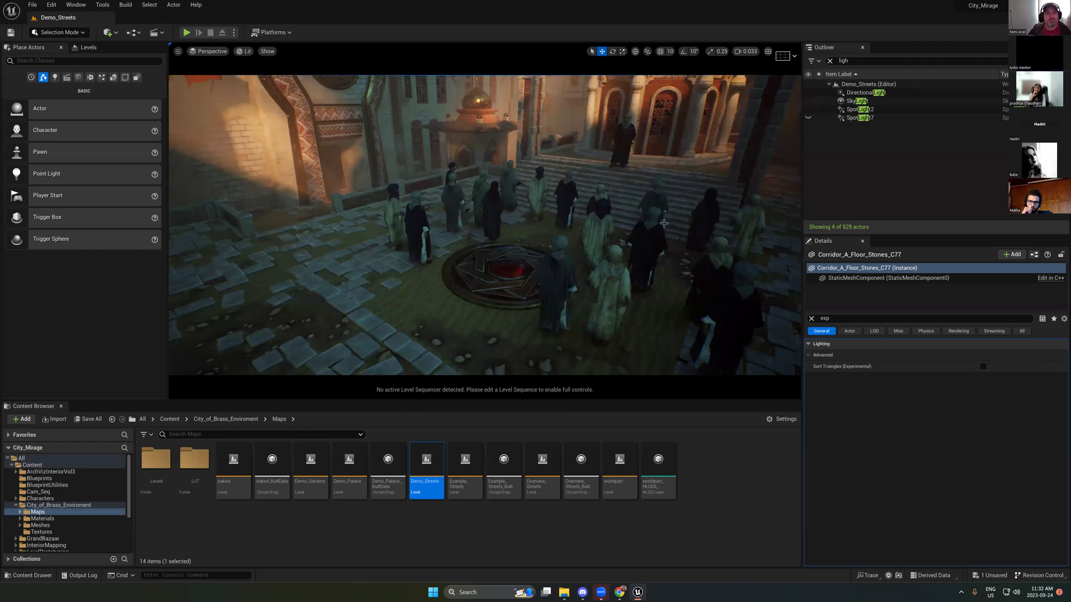
right_click_drag(407, 207, 411, 150)
right_click_drag(407, 208, 469, 288)
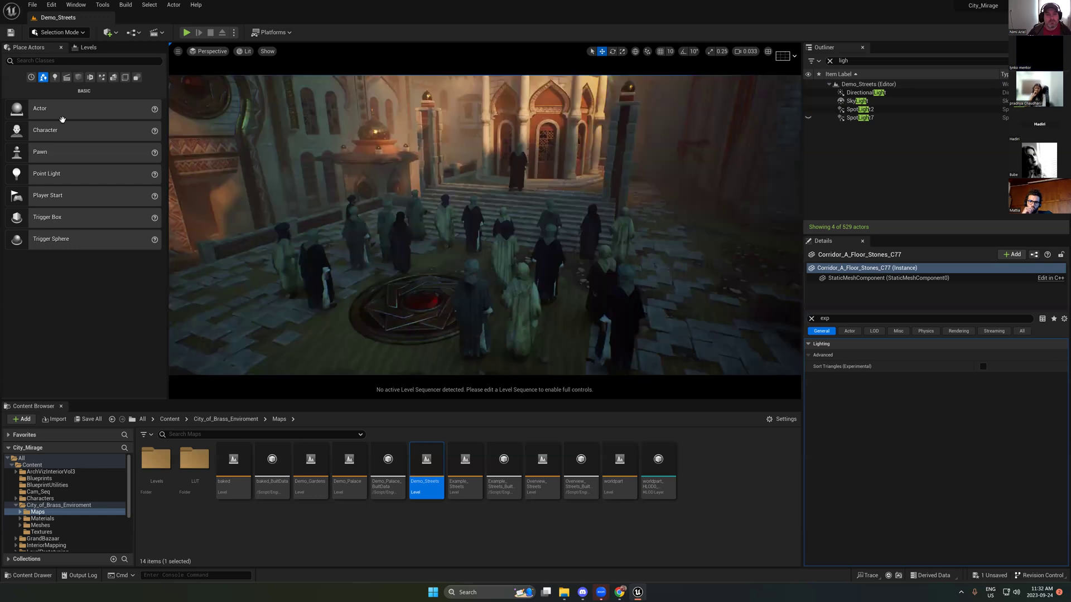
Step: Add a new spotlight to the courtyard near the crowd
left_click(55, 77)
left_click_drag(46, 151, 523, 348)
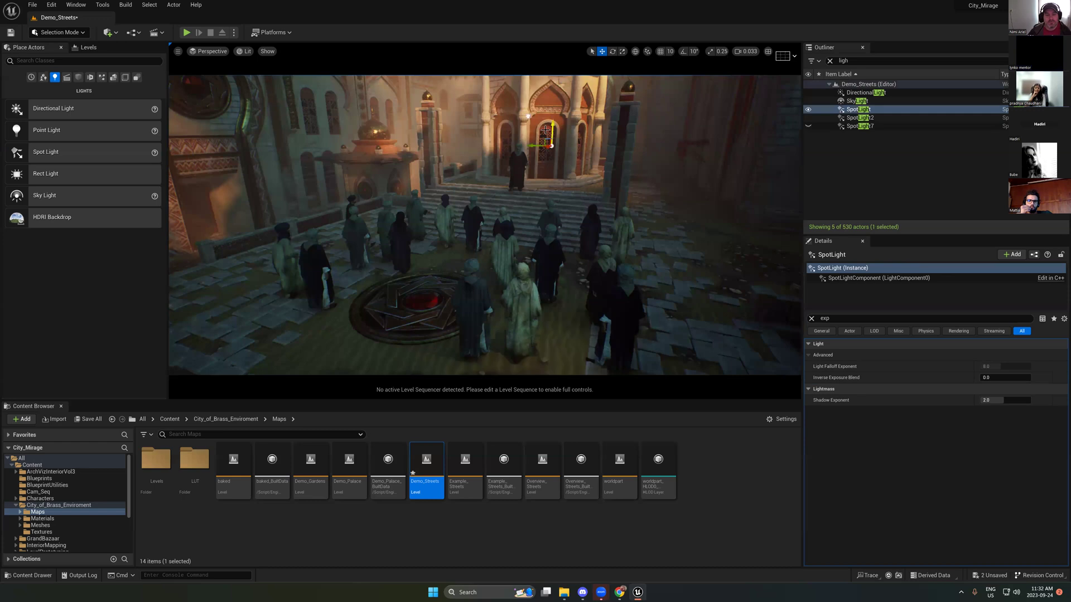
right_click_drag(533, 333, 602, 214)
Step: Rotate the new spotlight to aim across the crowd and move it out to the side of the courtyard
key("e")
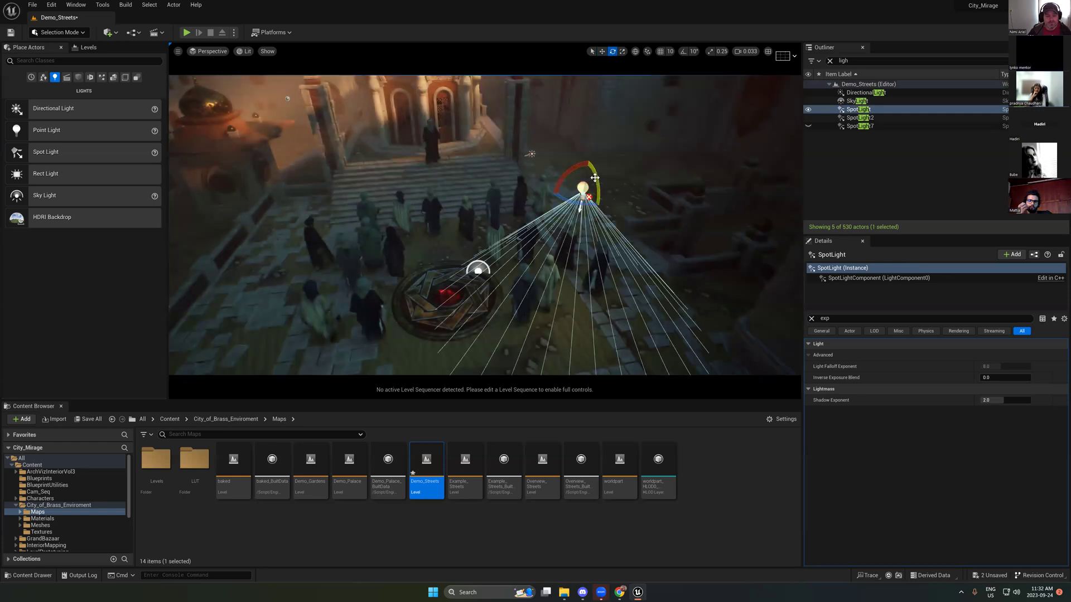
left_click_drag(595, 178, 616, 219)
key("ctrl+z")
key("r")
key("w")
key("r")
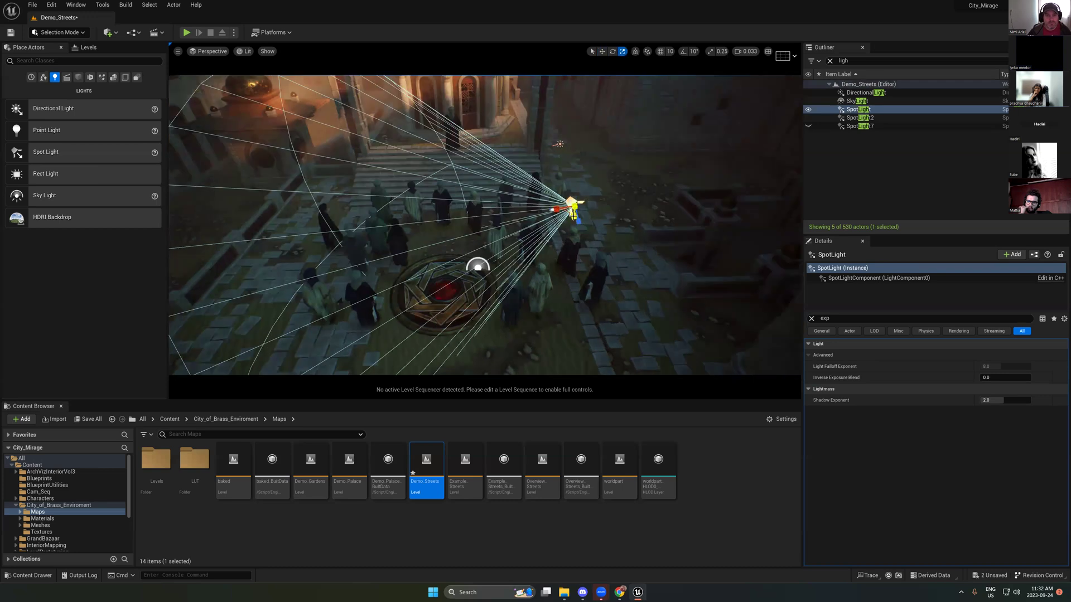
key("w")
left_click_drag(573, 214, 856, 252)
Step: Clear the property filter and set the new spotlight's intensity to 400 cd, attenuation radius to about 1714 and volumetric scattering intensity to 0
key("ctrl+f")
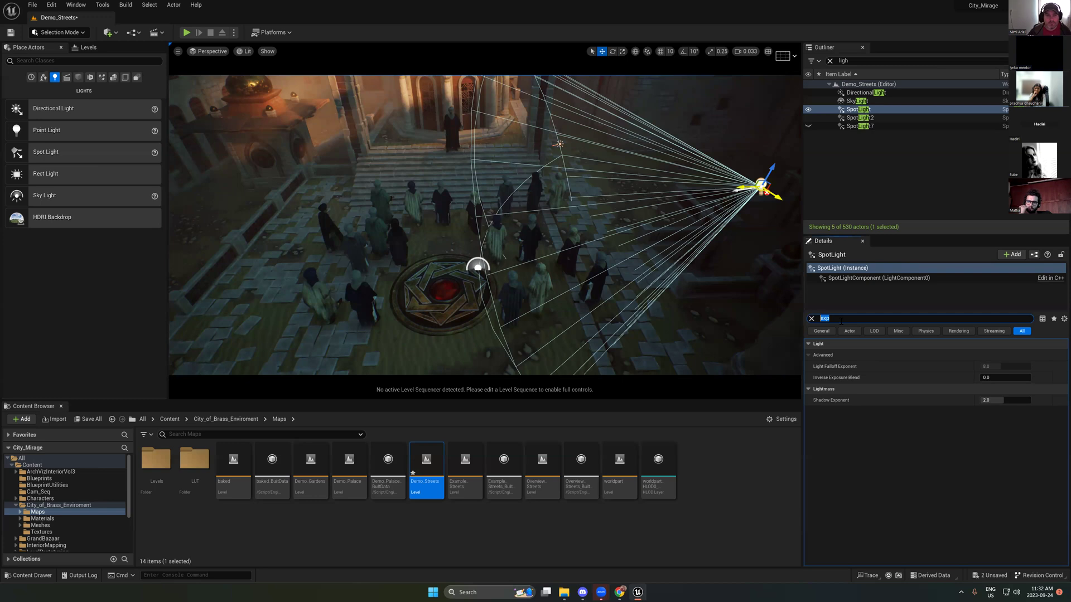
key("BackSpace")
left_click_drag(998, 434, 1026, 411)
type("160")
key("Return")
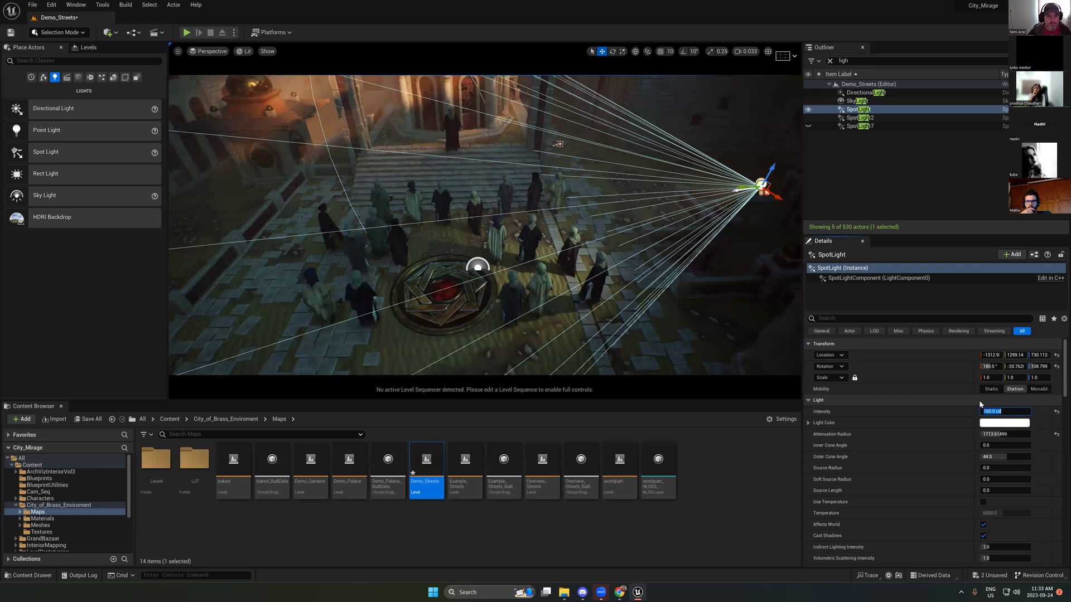
type("400")
key("Return")
left_click(990, 559)
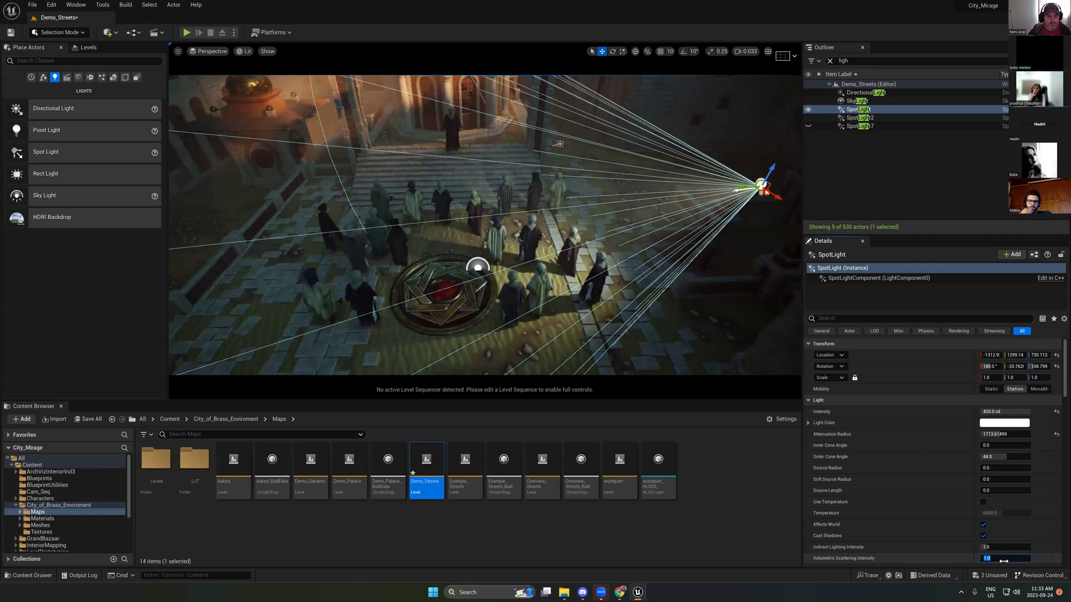
Step: Raise the new spotlight to a height of about 775 and extend its attenuation radius to about 3086
left_click(767, 177)
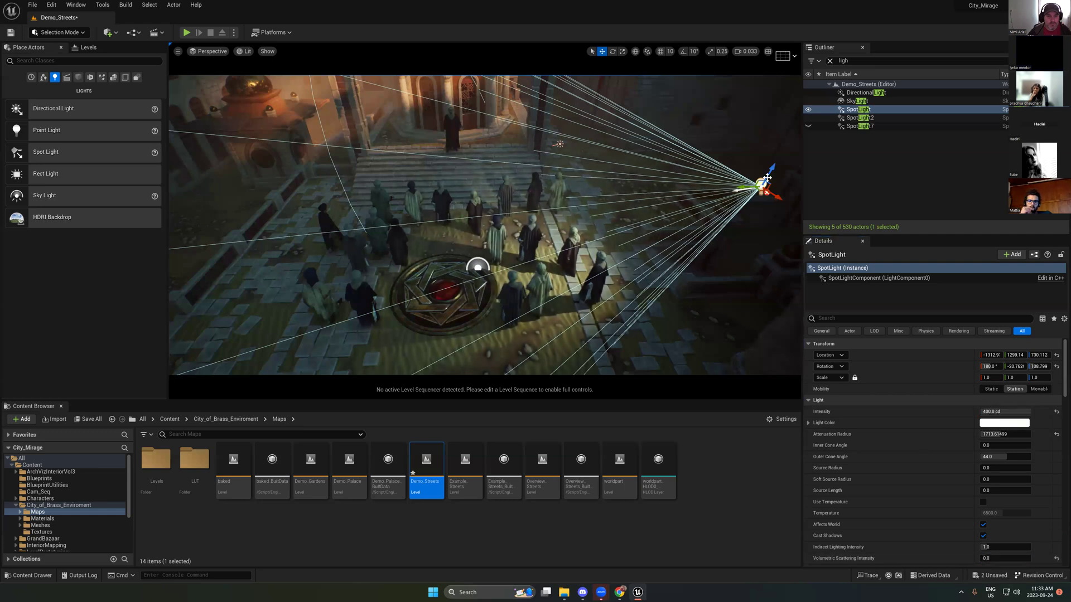
left_click_drag(767, 178, 771, 170)
left_click_drag(998, 434, 1030, 434)
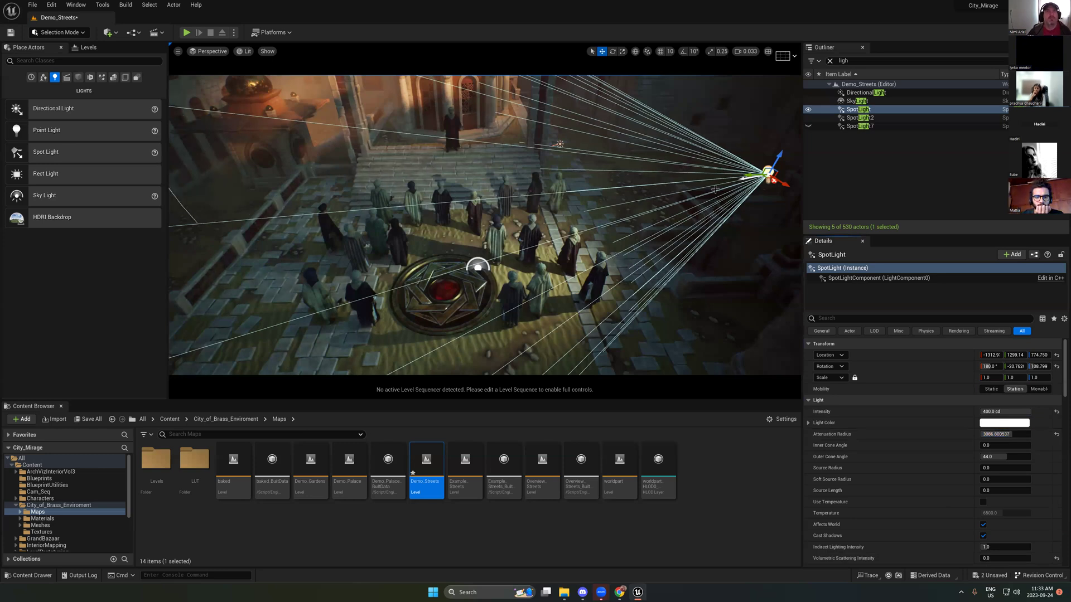
Step: Tilt the new spotlight down to a pitch of about -33 degrees and raise it to a height of 1065
left_click_drag(771, 172, 751, 136)
key("e")
right_click_drag(643, 156, 692, 156)
key("r")
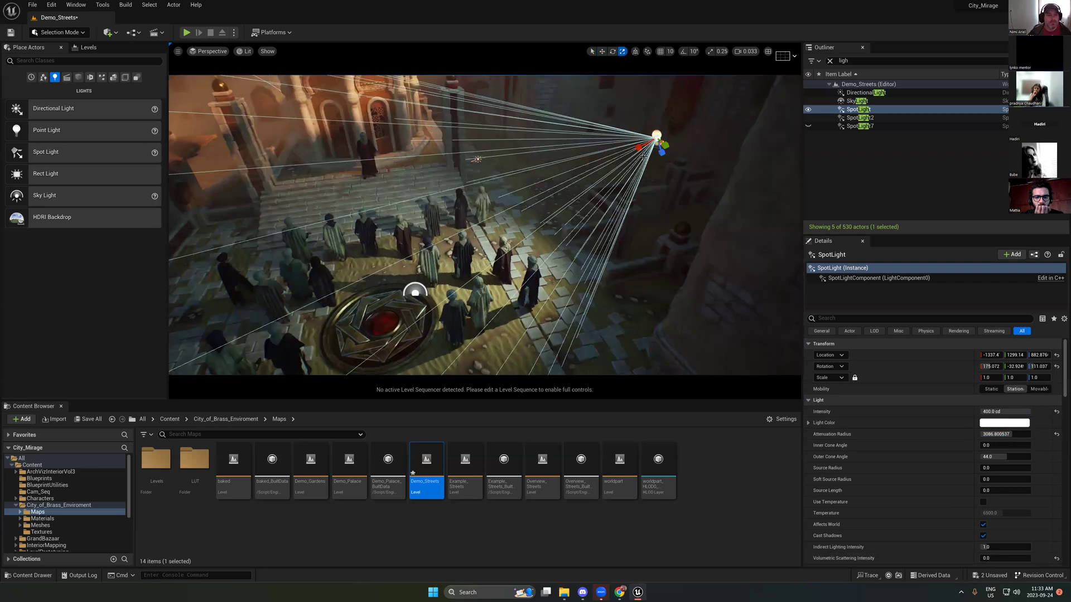
key("w")
left_click_drag(651, 138, 685, 84)
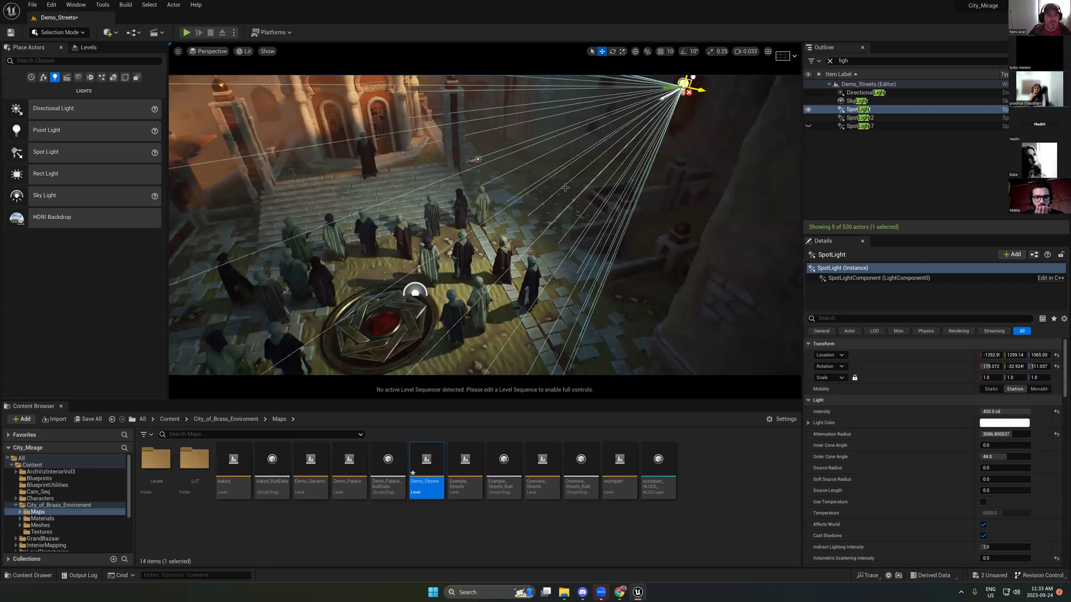
Step: Set the spotlight's attenuation radius to about 5603, inner cone to about 45.7 and outer cone to about 51.1, and turn it to about 91 degrees
right_click_drag(432, 298, 478, 275)
mouse_move(1011, 440)
left_mouse_down()
mouse_move(1037, 440)
mouse_move(992, 441)
mouse_move(1031, 443)
left_mouse_up()
right_click_drag(498, 222, 577, 136)
key("e")
left_click_drag(577, 138, 526, 123)
key("w")
Step: Hide the new spotlight to compare the crowd and ground lighting without it, and show it again
right_click_drag(493, 223, 493, 206)
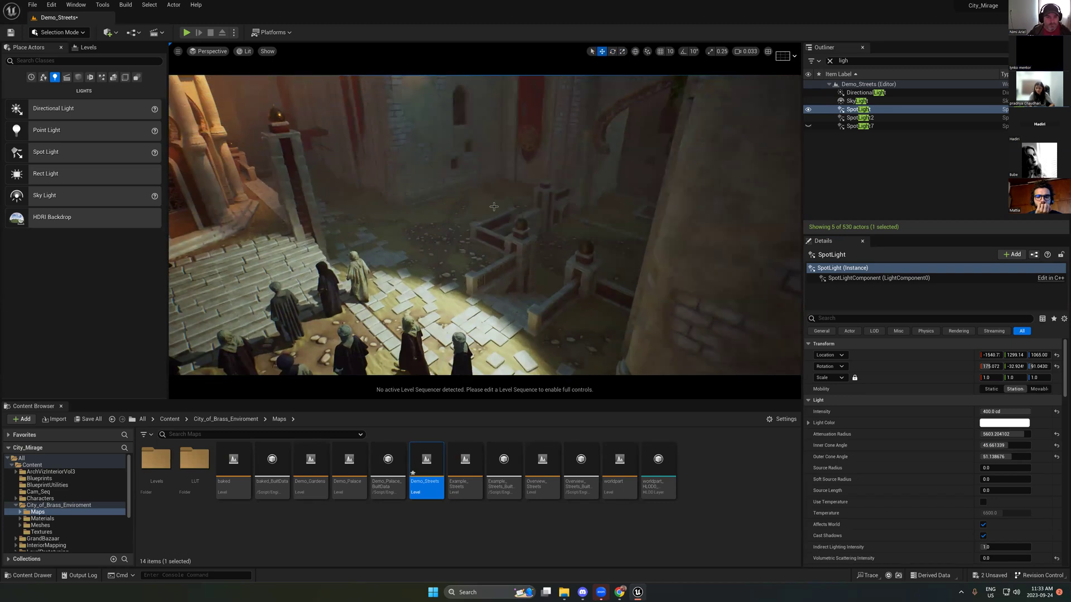
key("1")
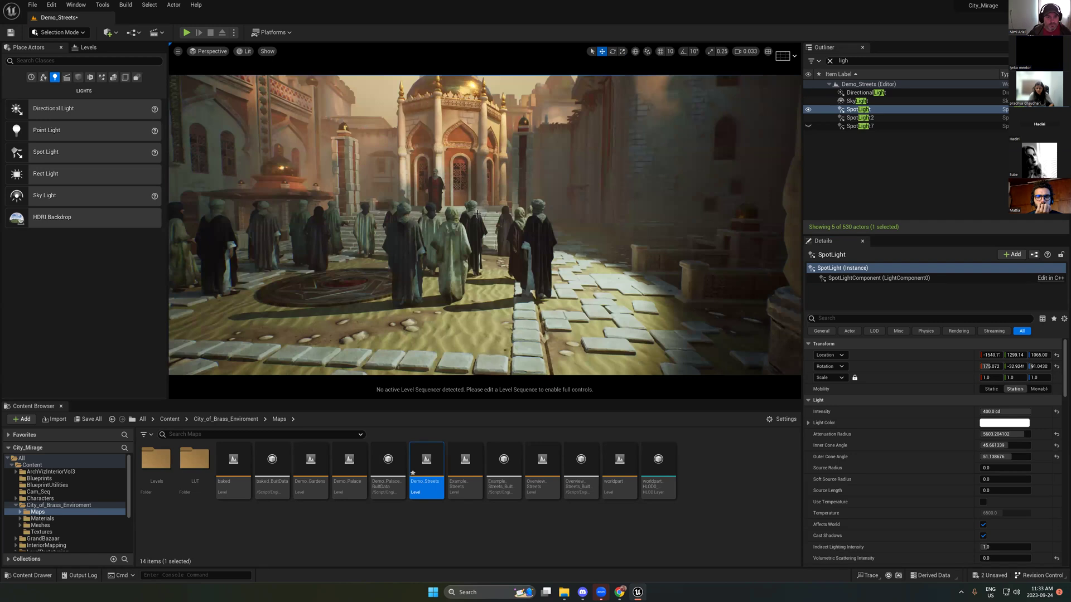
right_click_drag(476, 215, 491, 207)
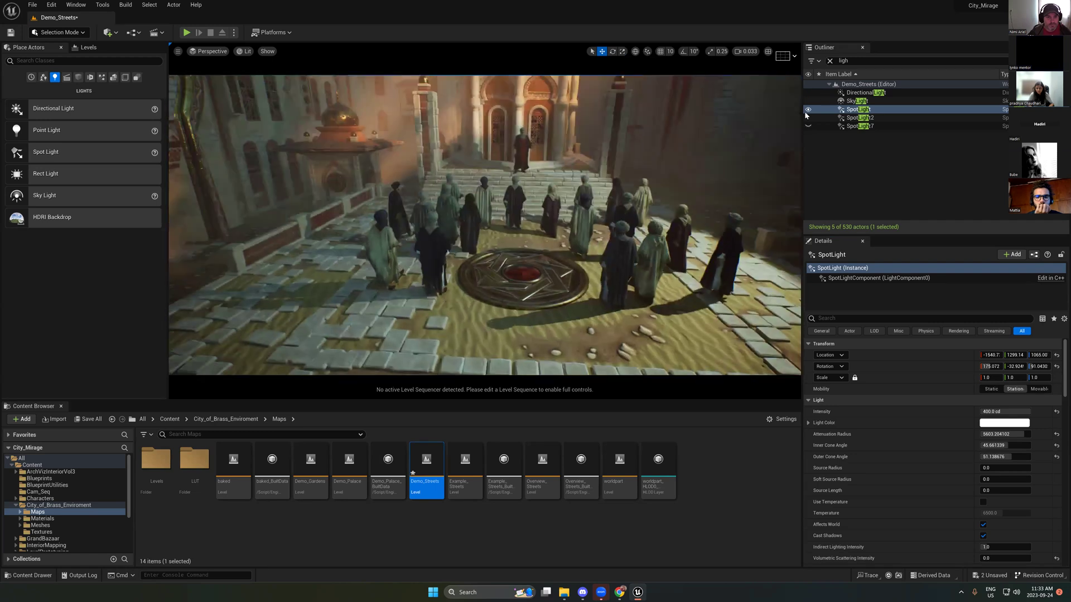
left_click(808, 110)
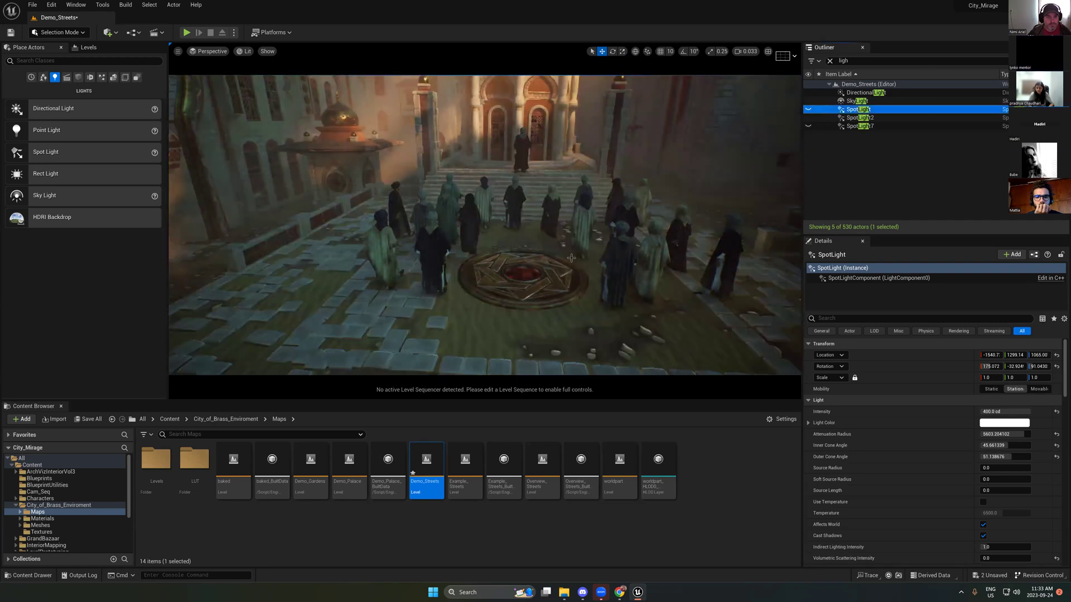
key("ctrl+z")
right_click_drag(595, 230, 643, 308)
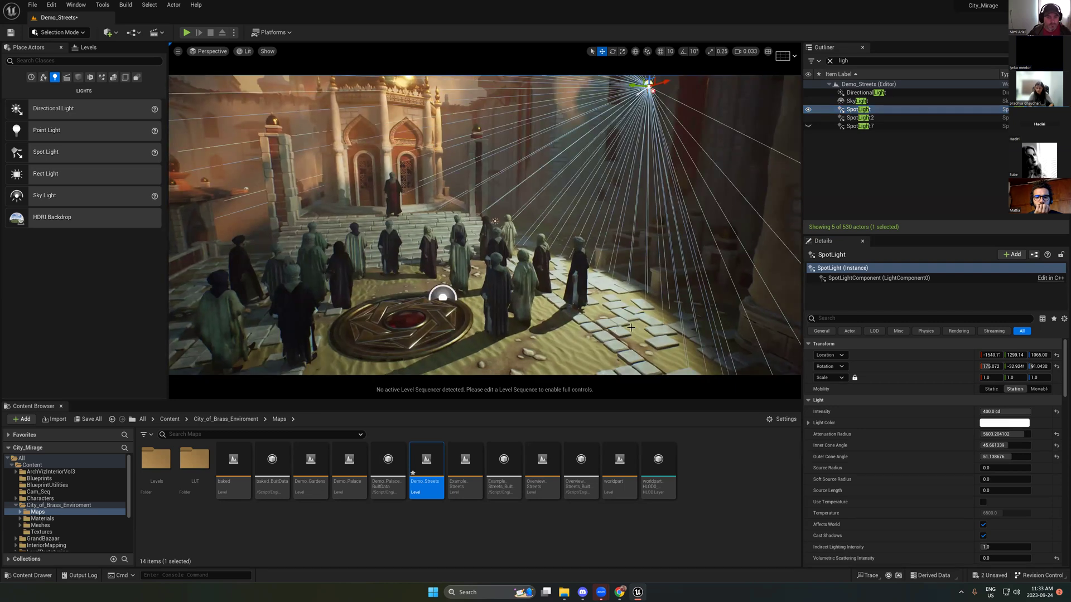
right_click_drag(361, 119, 473, 204)
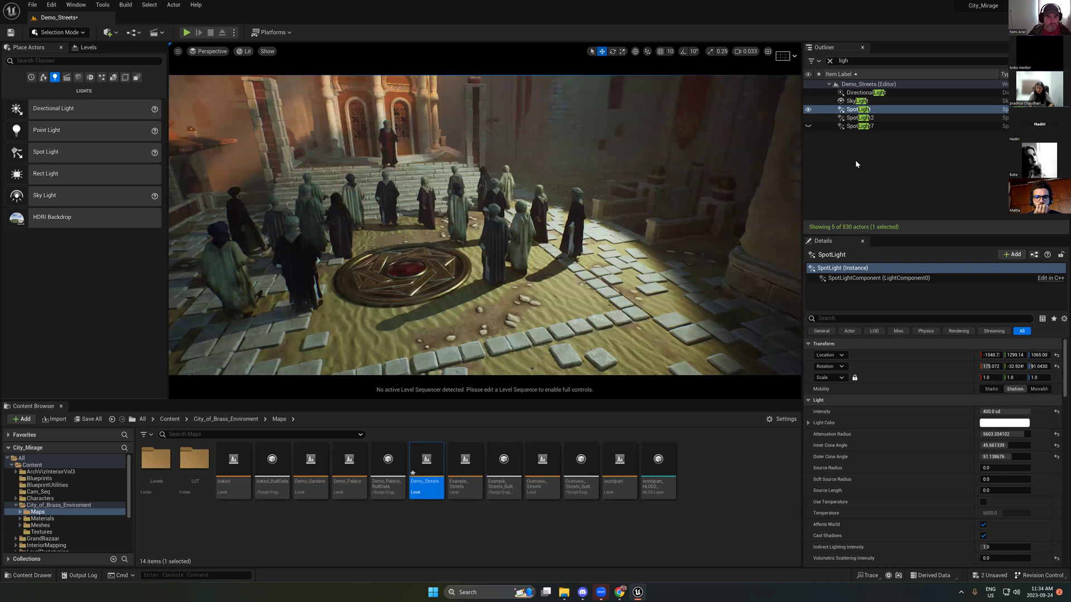
Step: Turn off the new spotlight's lighting Channel 0 and enable Channel 1
key("g")
left_click(839, 318)
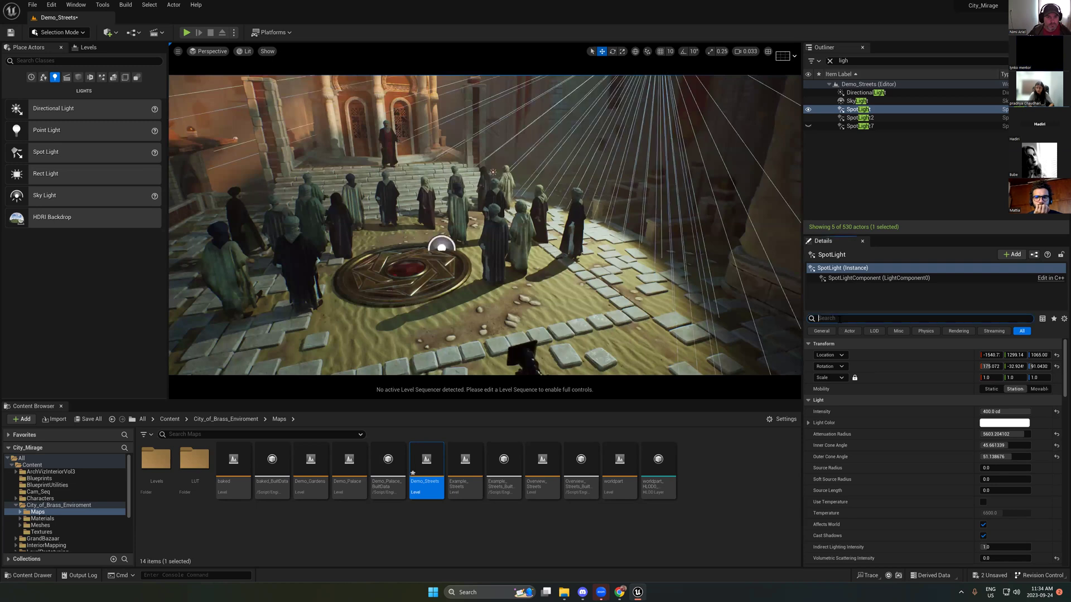
type("cha")
left_click(982, 377)
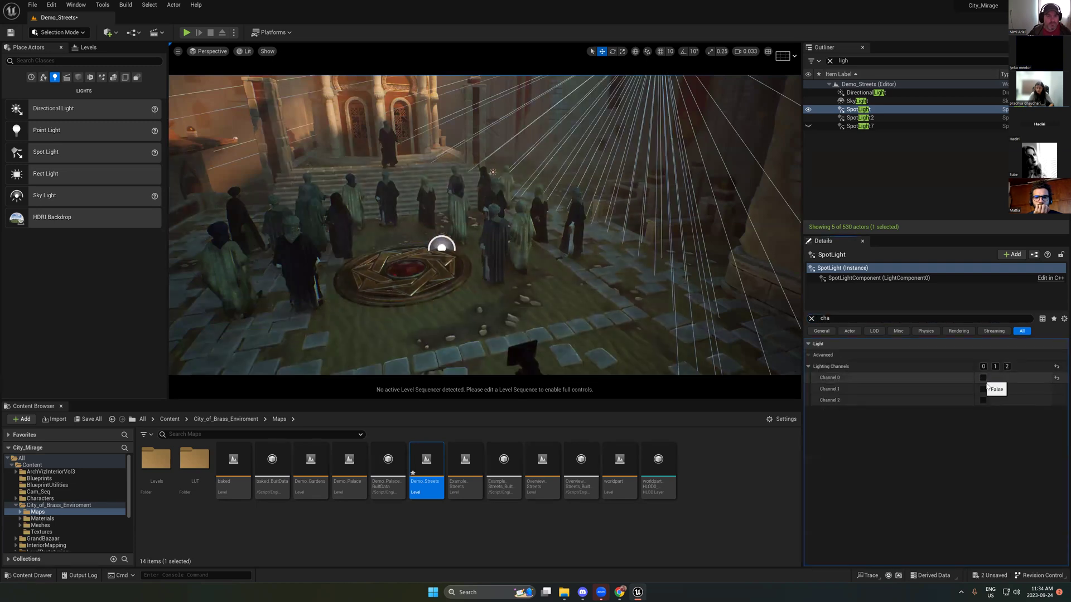
left_click(982, 389)
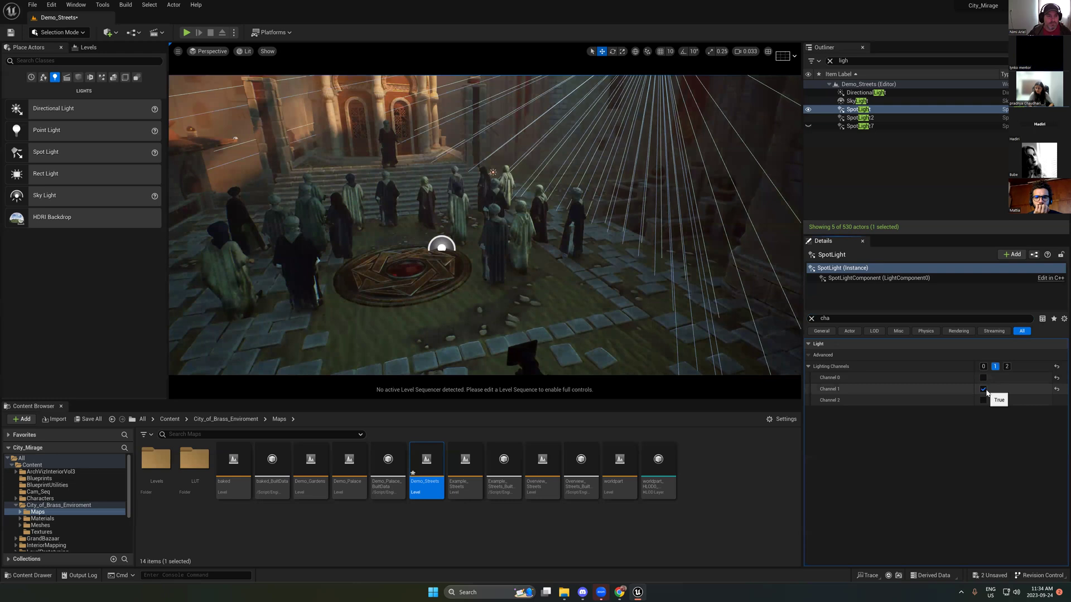
Step: Select the figures of the courtyard crowd together and check their lighting channel settings
right_click_drag(602, 262, 592, 220)
left_click(535, 277)
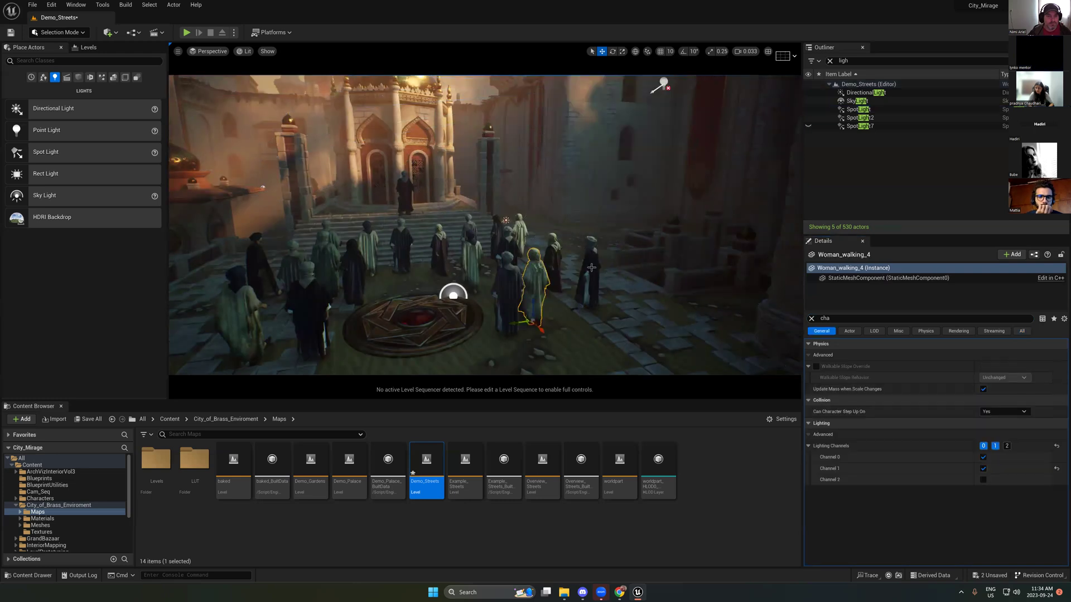
left_click(590, 268, "ctrl")
left_click(551, 251, "ctrl")
left_click(512, 236, "ctrl")
left_click(506, 241, "ctrl")
left_click(497, 231, "ctrl")
left_click(470, 226, "ctrl")
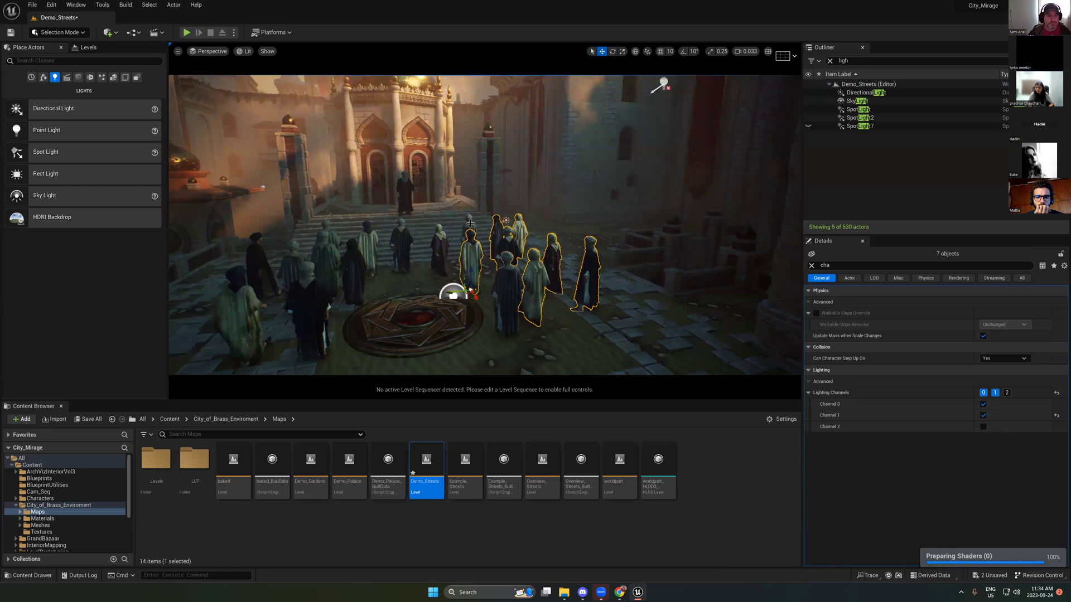
left_click(518, 222, "ctrl")
left_click(439, 237, "ctrl")
left_click(401, 238, "ctrl")
left_click(362, 240, "ctrl")
left_click(330, 234, "ctrl")
left_click(352, 272, "ctrl")
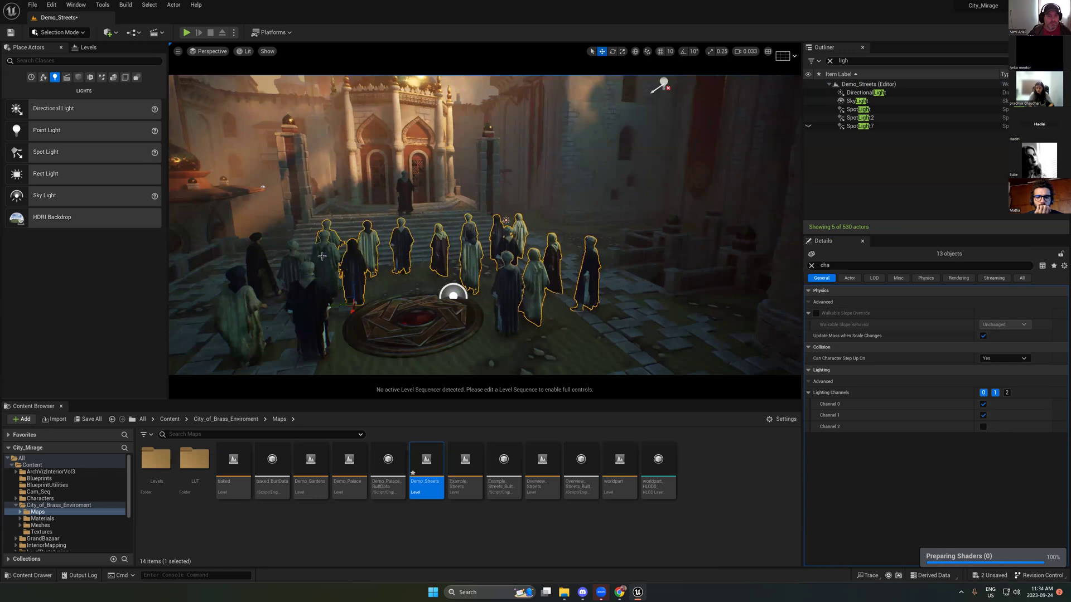
left_click(315, 301, "ctrl")
left_click(298, 262, "ctrl")
left_click(248, 261, "ctrl")
left_click(241, 312, "ctrl")
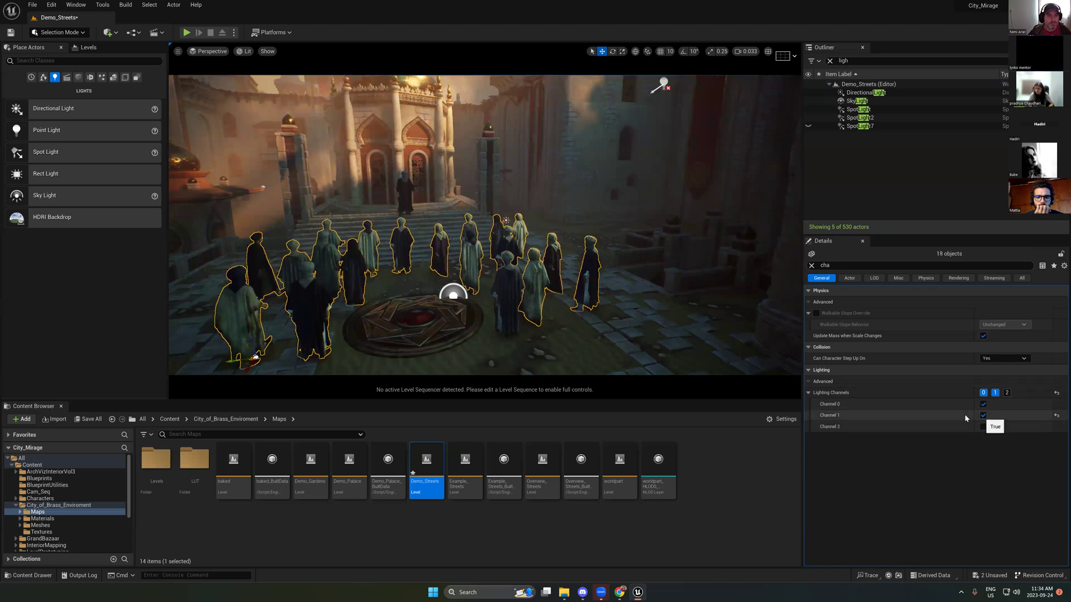
Step: Switch to game view and examine the spotlight's effect on the crowd from wide and closer viewpoints
key("f")
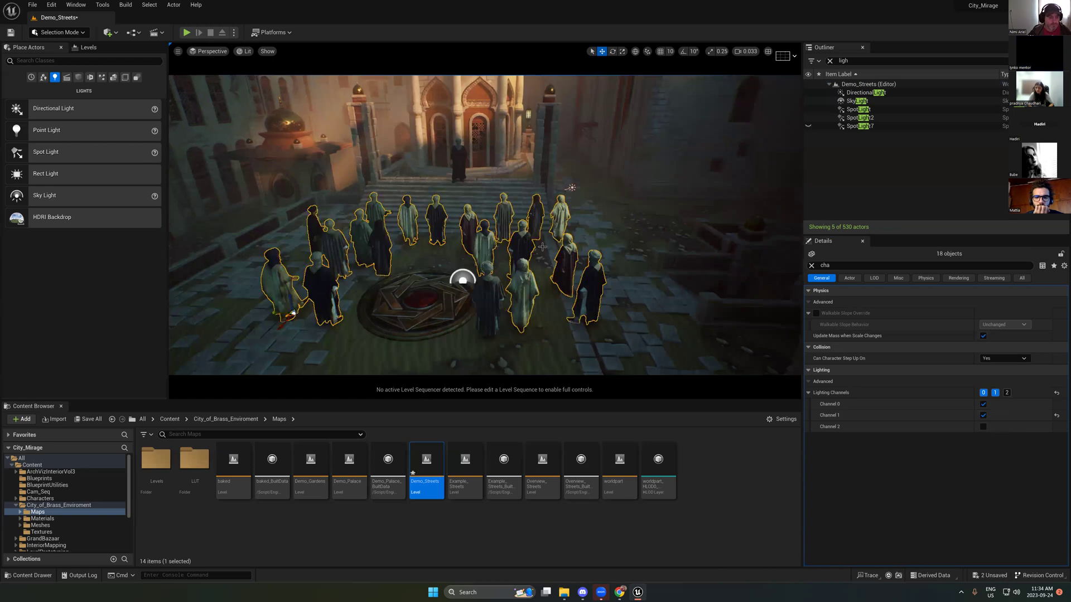
right_click_drag(542, 246, 345, 285)
key("g")
right_click_drag(268, 317, 296, 323)
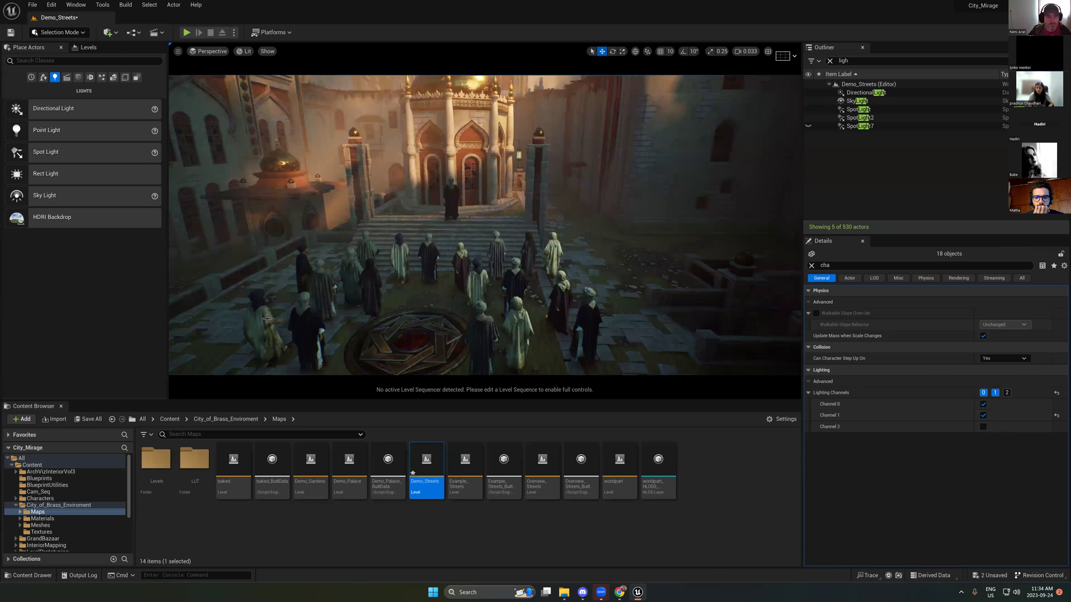
right_click_drag(604, 280, 604, 280)
mouse_move(455, 285)
right_mouse_down()
mouse_move(465, 294)
mouse_move(406, 297)
mouse_move(449, 303)
right_mouse_up()
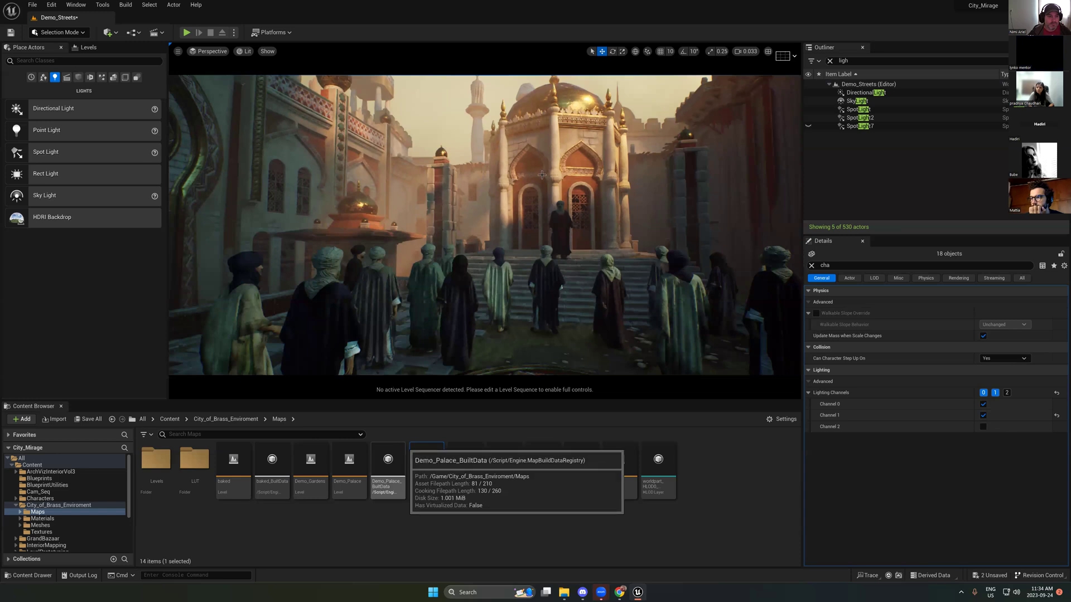
Step: Select the eight figures in the left half of the courtyard crowd and switch their lighting from Channel 1 to Channel 2
right_click_drag(542, 175, 538, 246)
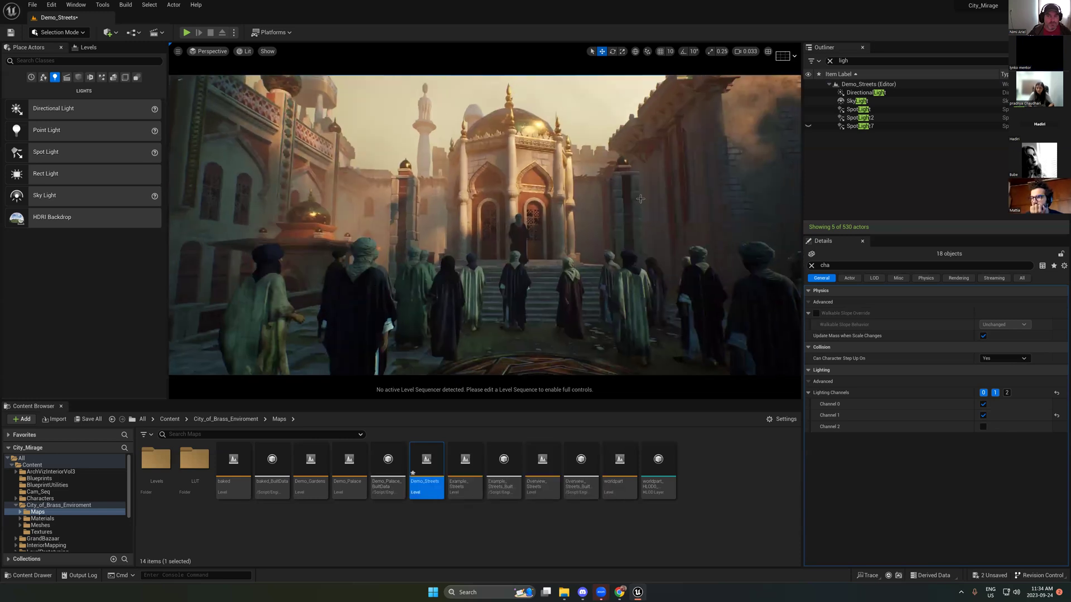
left_click_drag(641, 199, 445, 31, "alt")
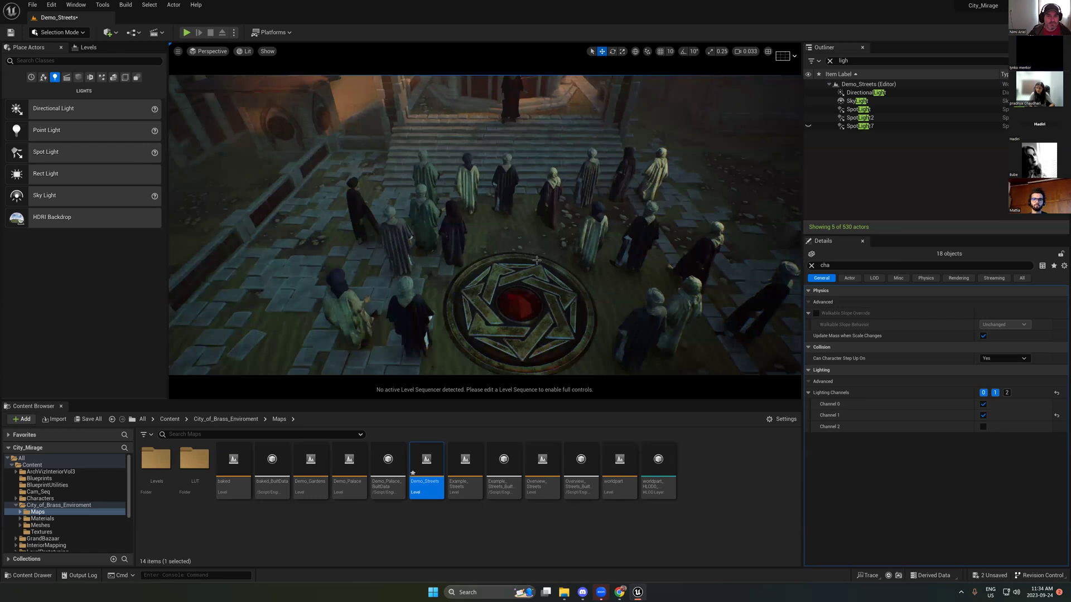
left_click_drag(510, 400, 510, 453)
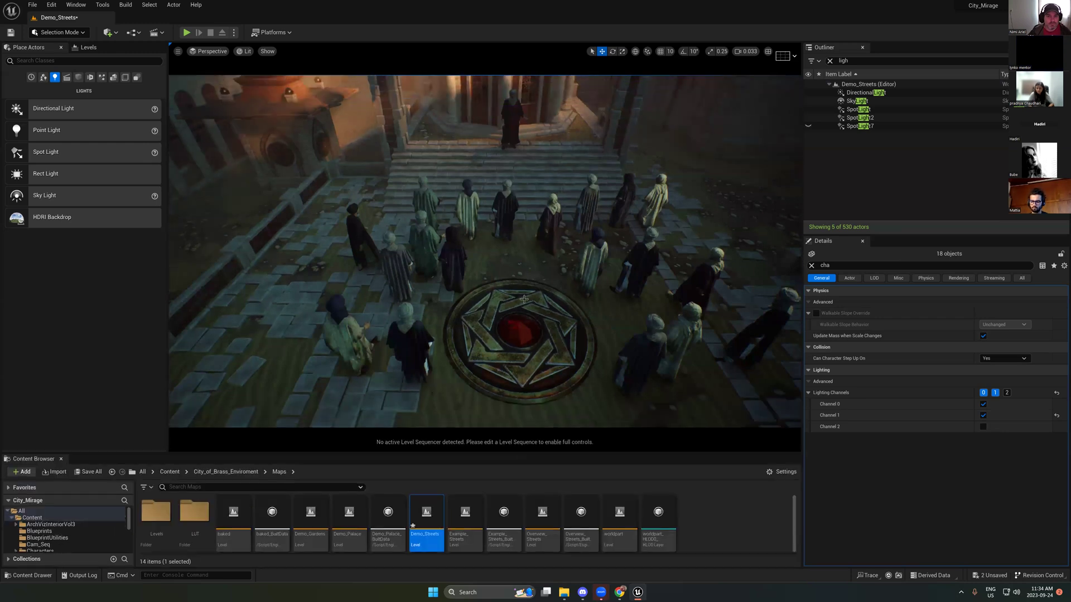
key("g")
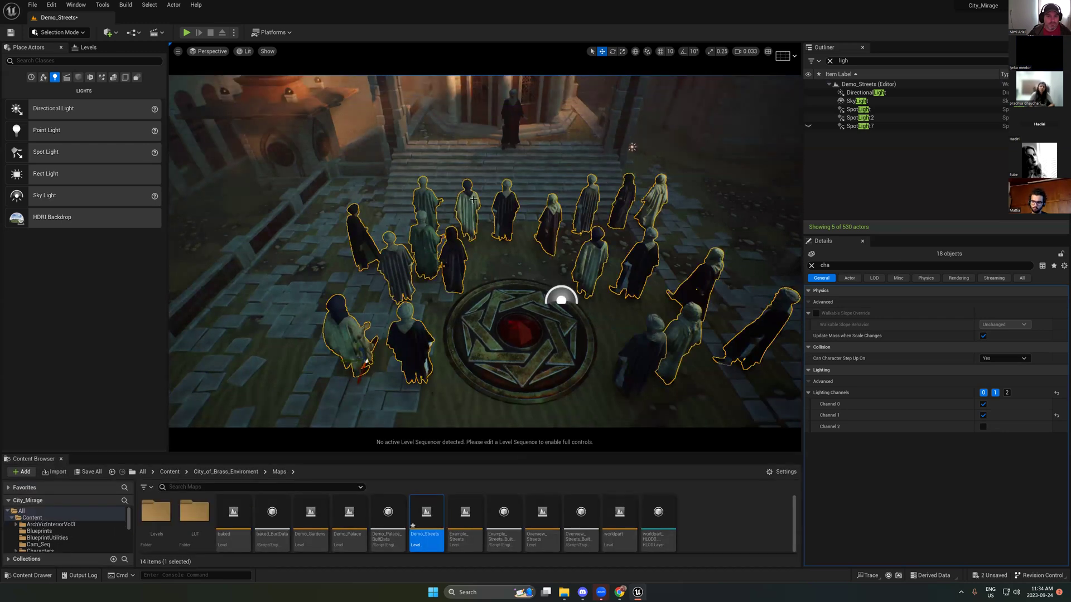
left_click(471, 235)
left_click(452, 262)
left_click(467, 207, "ctrl")
left_click(426, 207, "ctrl")
left_click(425, 246, "ctrl")
left_click(397, 268, "ctrl")
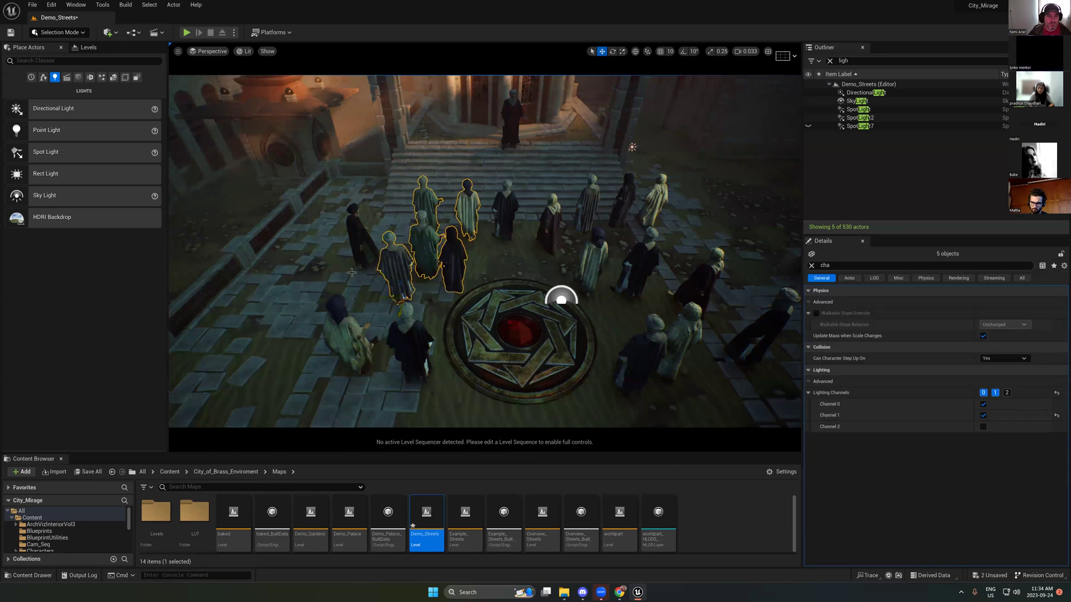
left_click(357, 253, "ctrl")
left_click(346, 334, "ctrl")
left_click(404, 334, "ctrl")
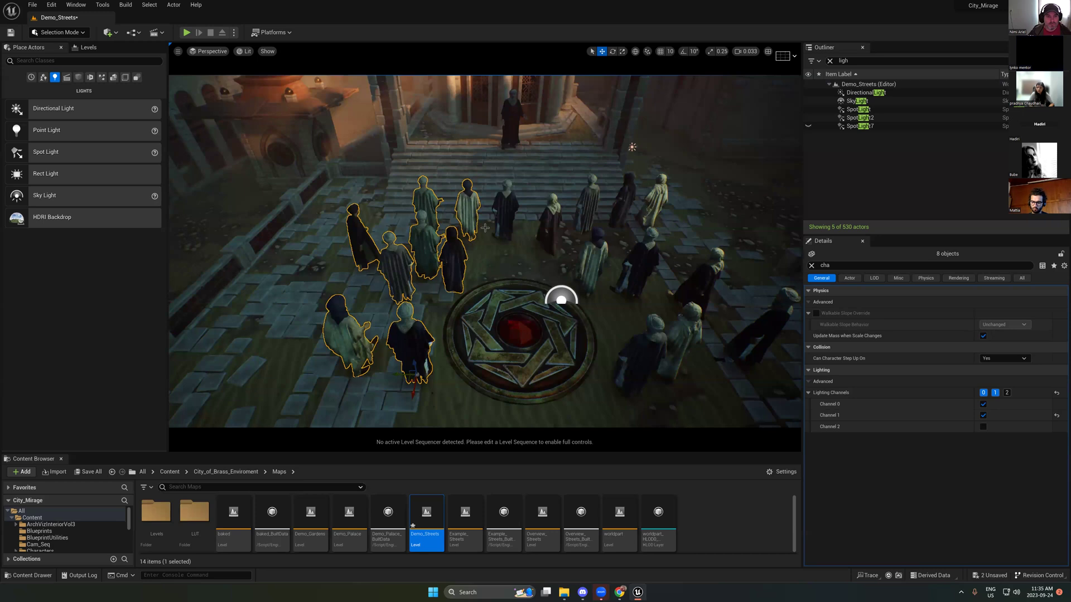
left_click(983, 415)
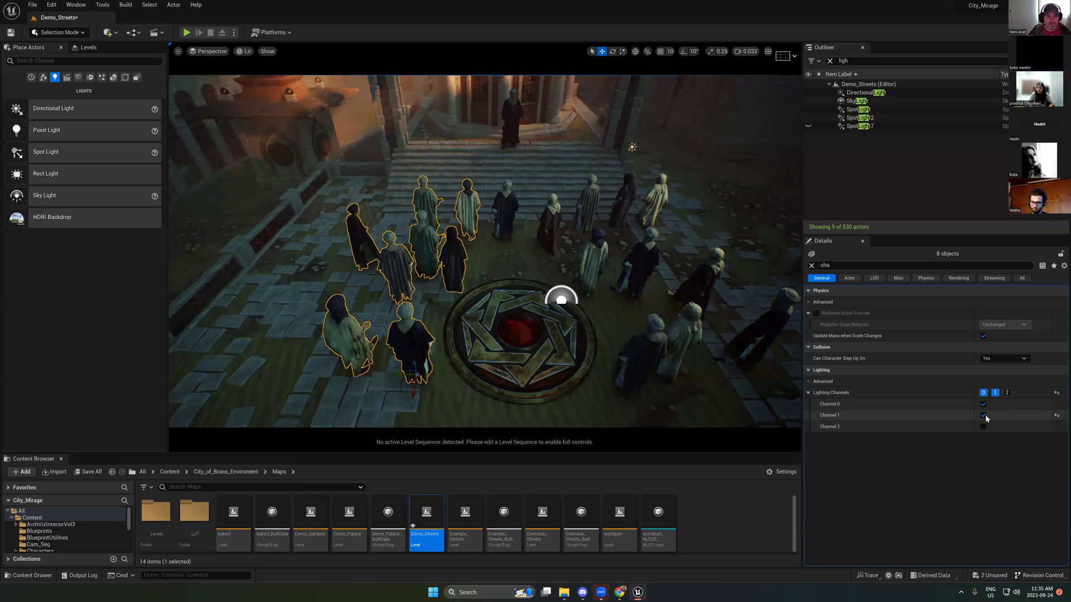
left_click(983, 427)
Step: Enable Use Temperature on the spotlight above the courtyard's right side and set its temperature to 3000
right_click_drag(622, 240, 625, 212)
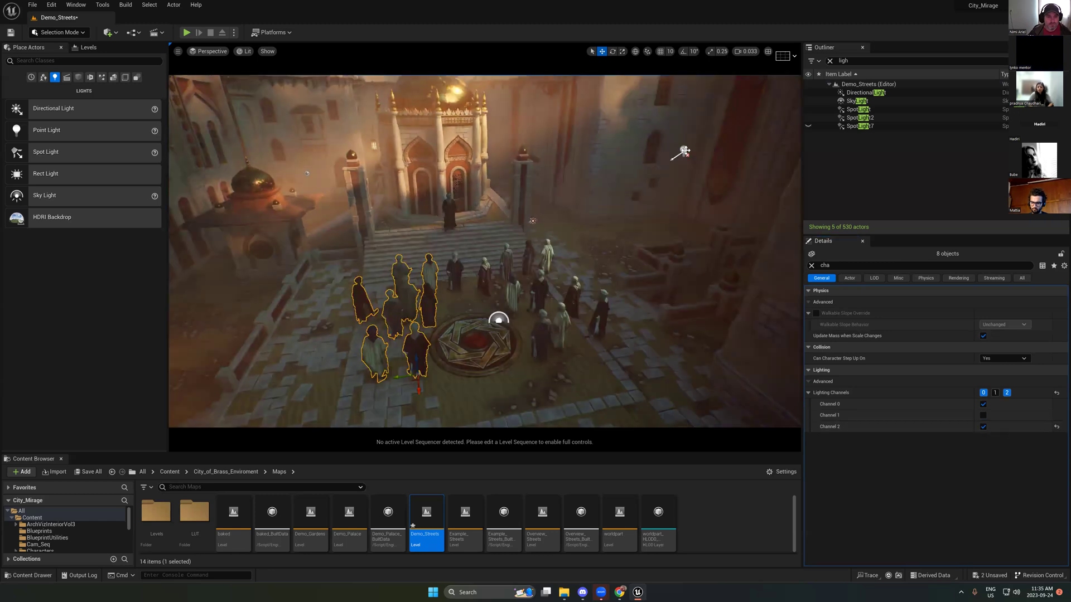
left_click(684, 151)
left_click_drag(684, 151, 510, 89)
key("ctrl+z")
key("BackSpace")
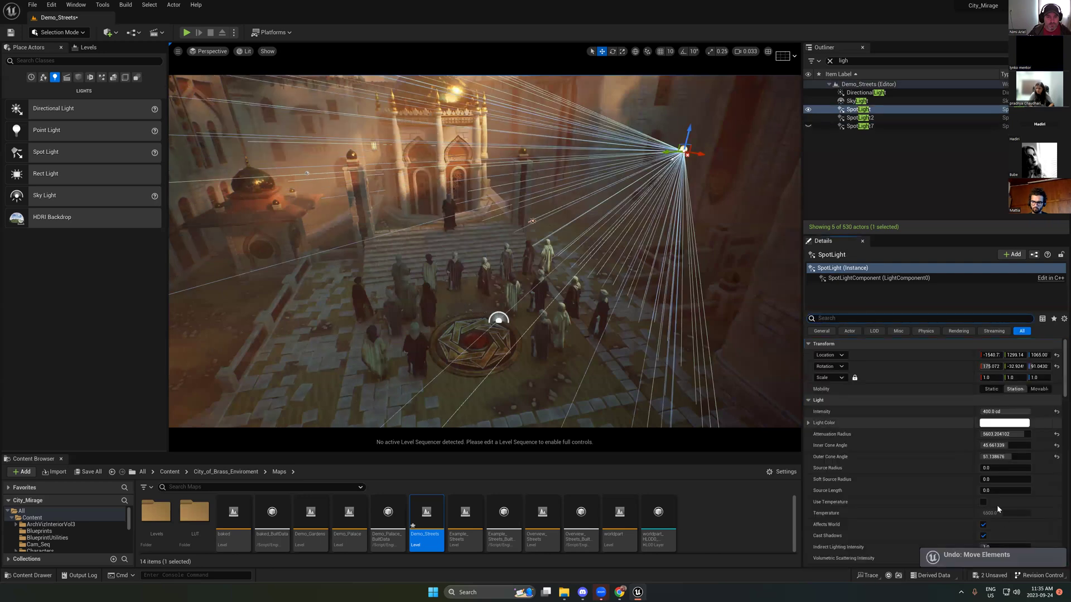
left_click(996, 513)
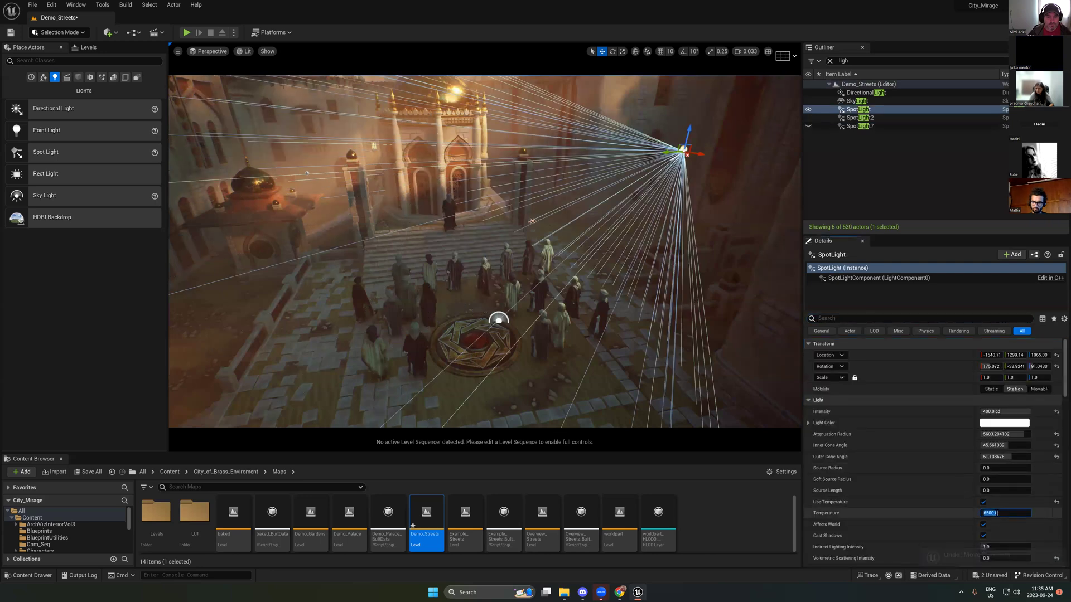
type("3400")
key("Return")
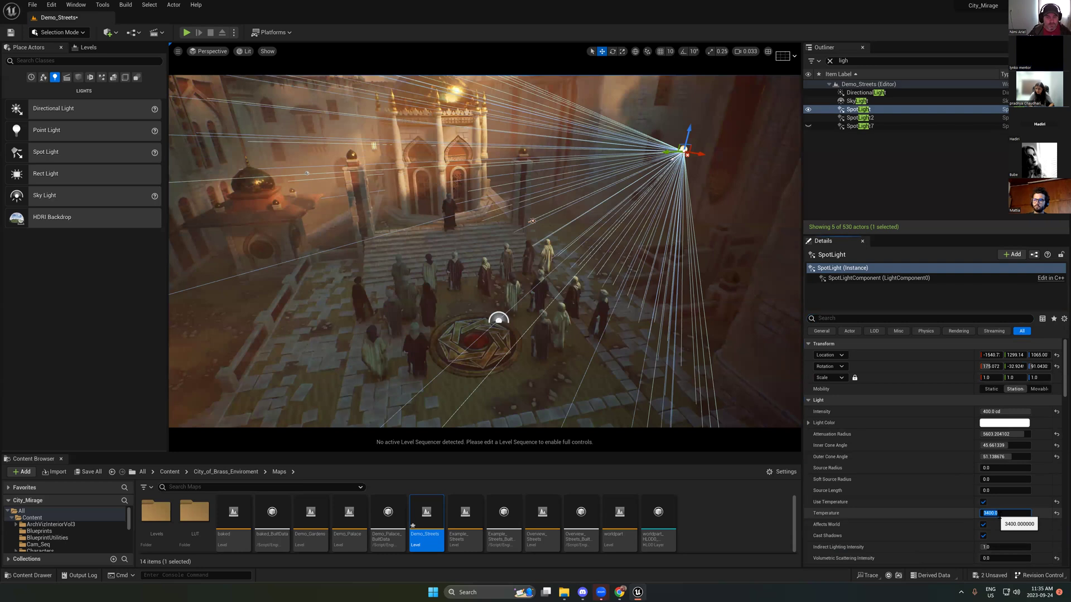
type("3000")
key("Return")
Step: Duplicate the warm spotlight over the left part of the crowd and limit the copy to lighting Channel 2
key("ctrl+d")
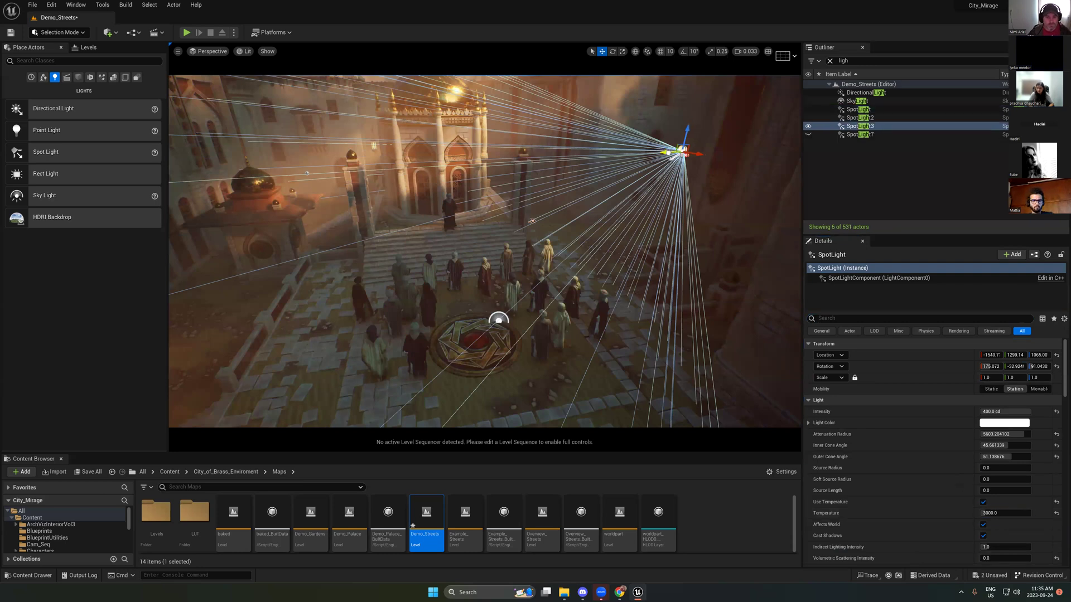
left_click_drag(670, 152, 486, 156)
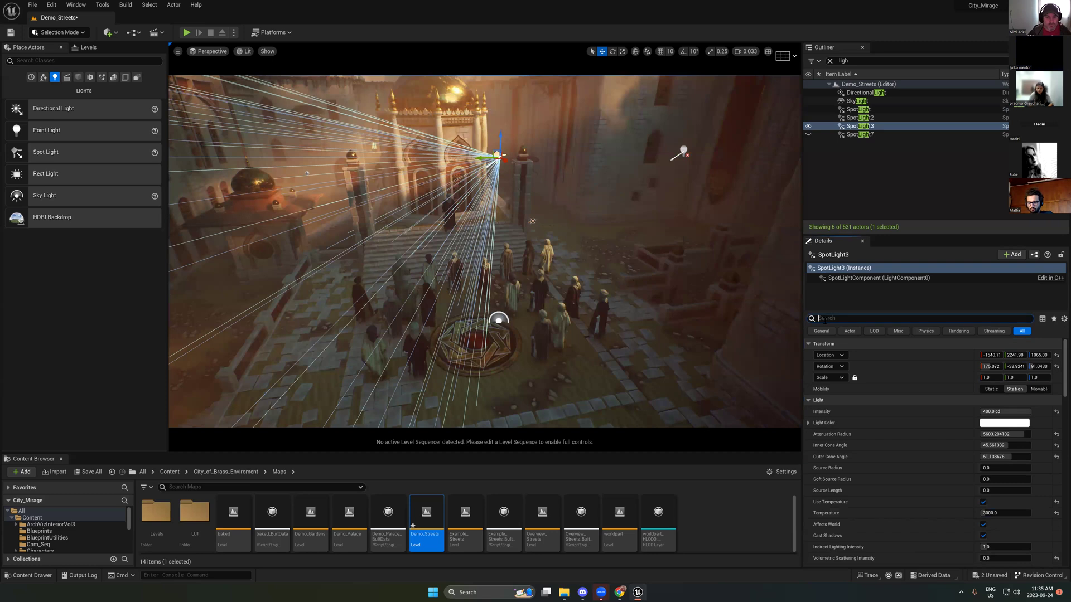
type("cha")
left_click(983, 389)
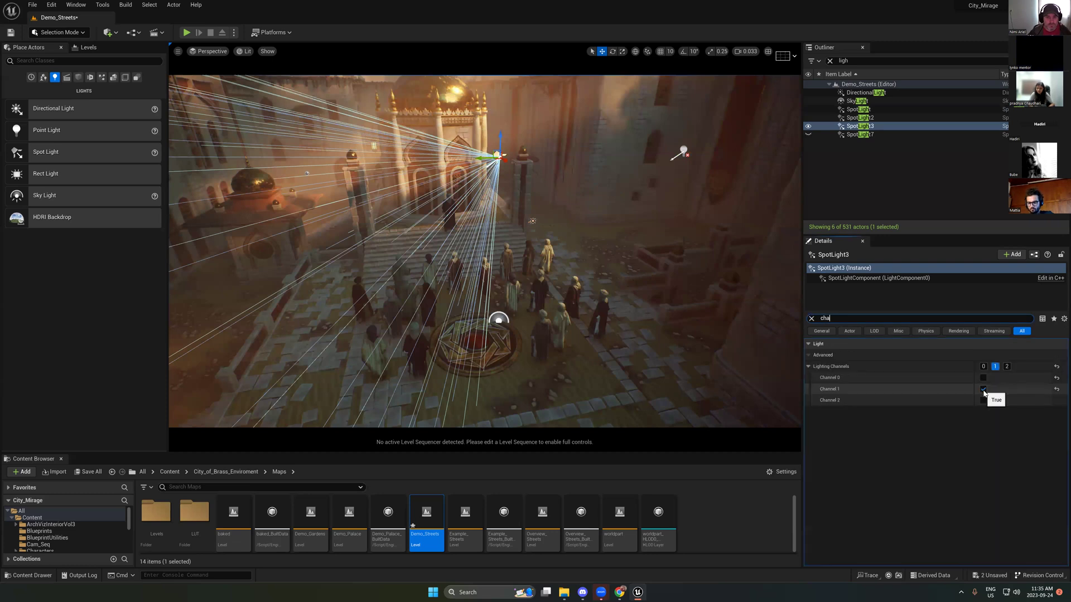
left_click(984, 378)
left_click(983, 378)
left_click(983, 389)
left_click(983, 400)
middle_click_drag(467, 239, 467, 245)
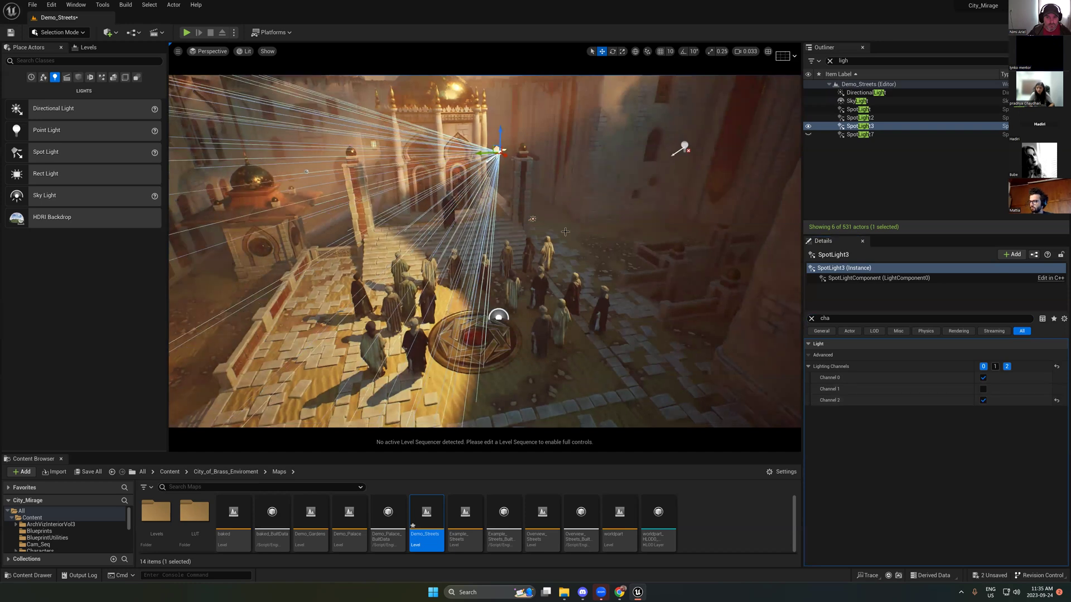
middle_click_drag(565, 231, 552, 300)
left_click(983, 378)
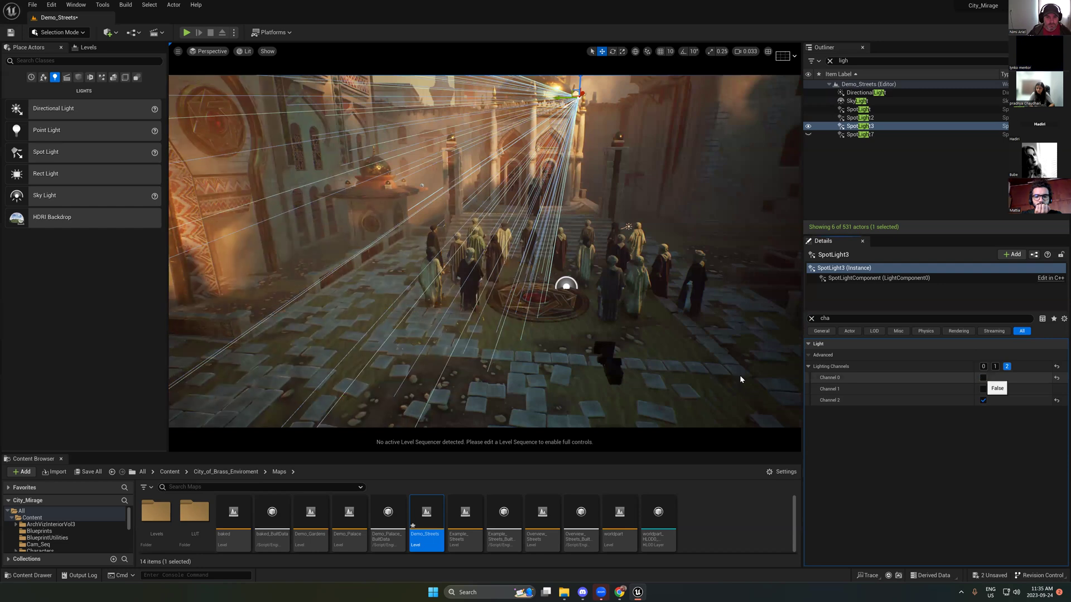
Step: Reposition the duplicated spotlight above the courtyard while checking its effect on the crowd
middle_click_drag(412, 349, 470, 292)
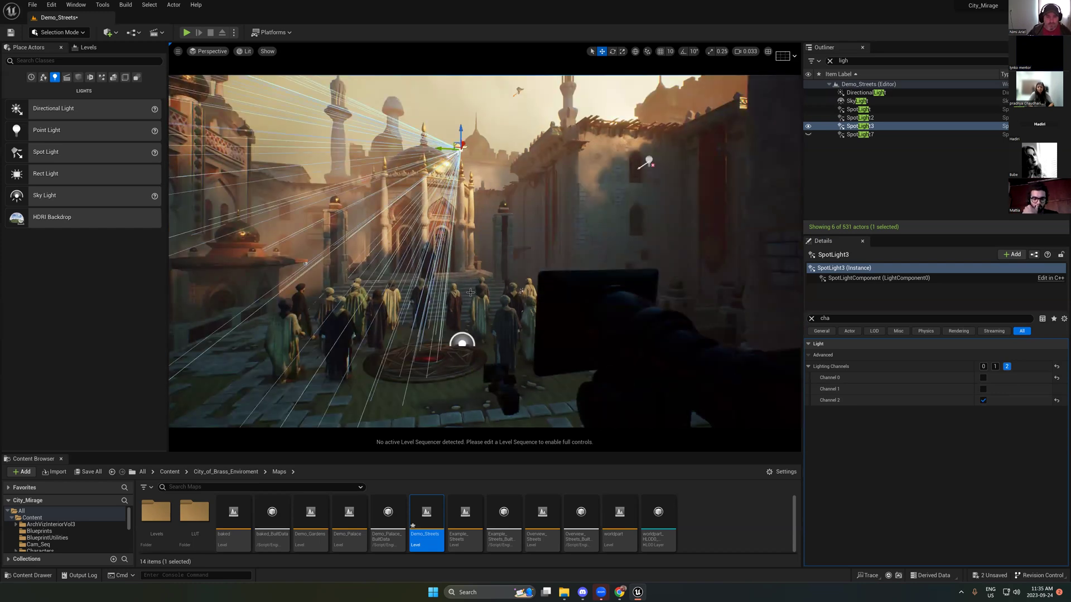
key("ctrl+z")
middle_click_drag(470, 292, 500, 99)
left_click_drag(464, 137, 443, 137)
key("g")
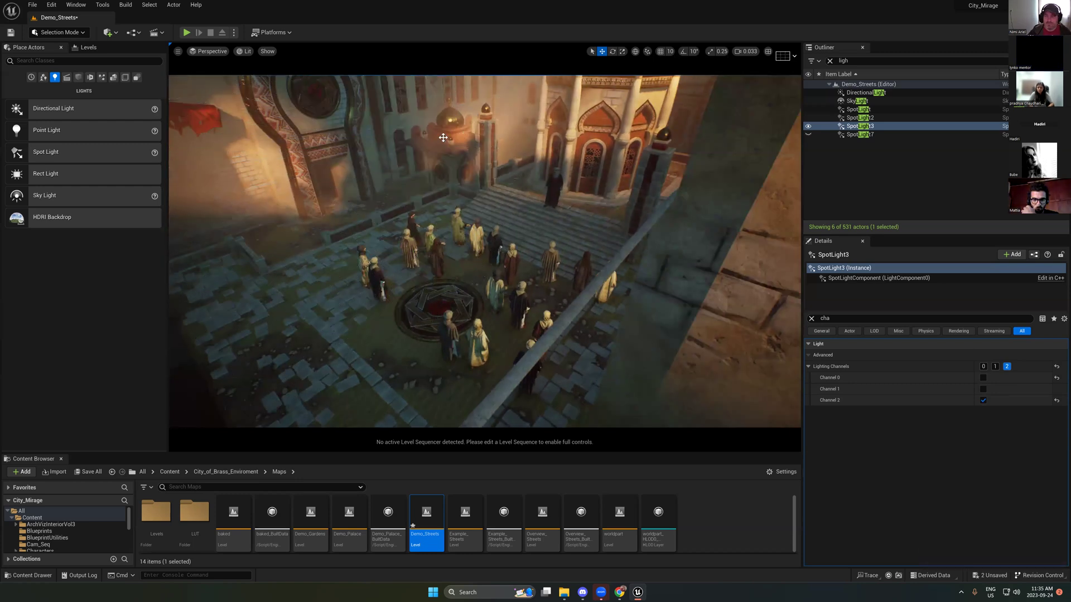
key("g")
left_click_drag(442, 137, 480, 161)
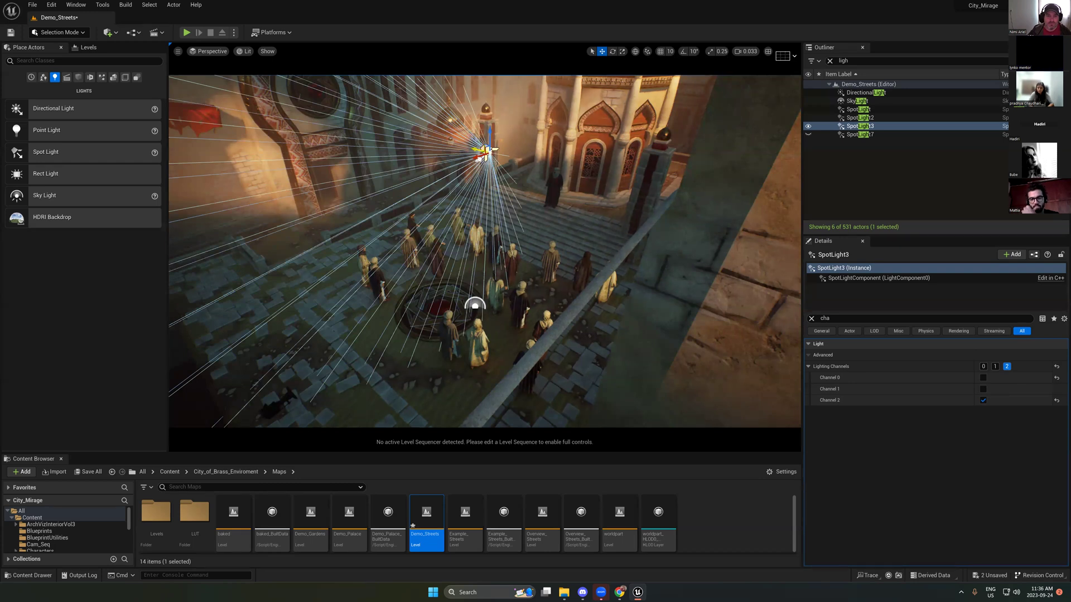
Step: Examine the crowd's warm lighting in game view from elevated and eye-level viewpoints
key("g")
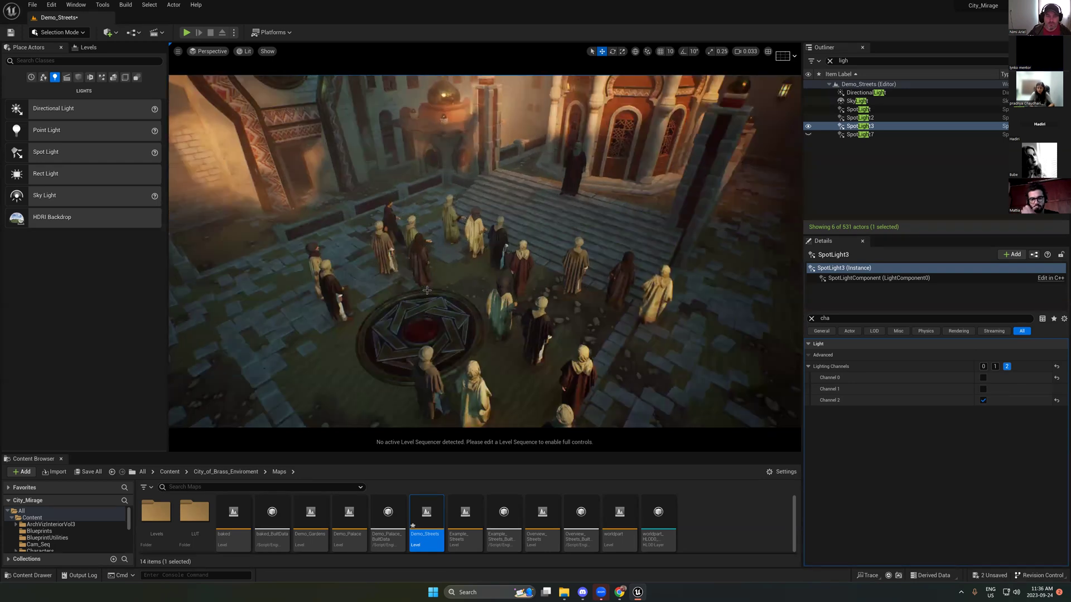
key("1")
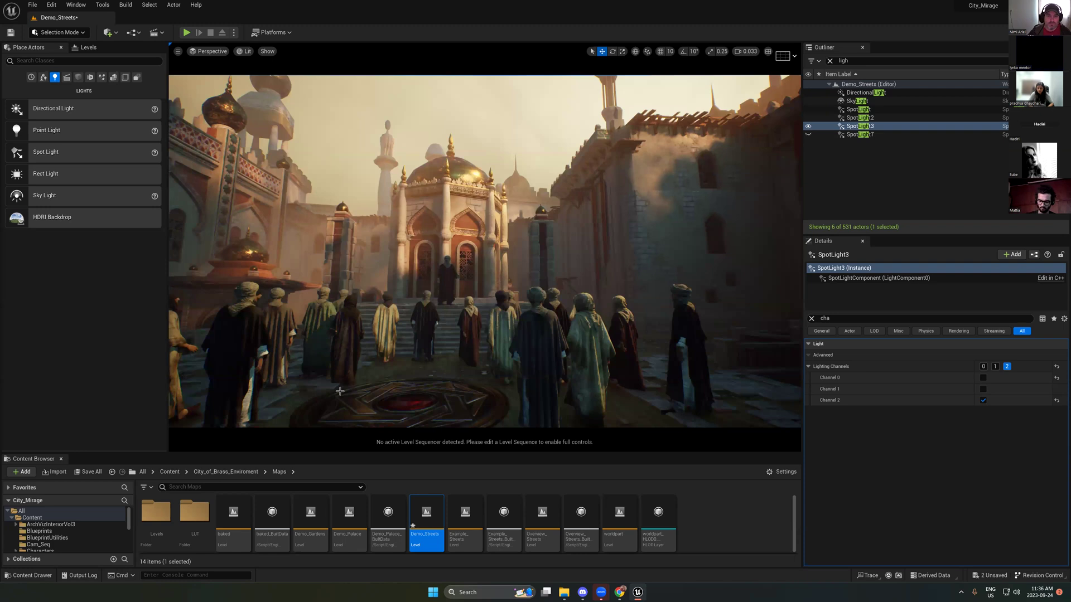
scroll(500, 258, "up", 2)
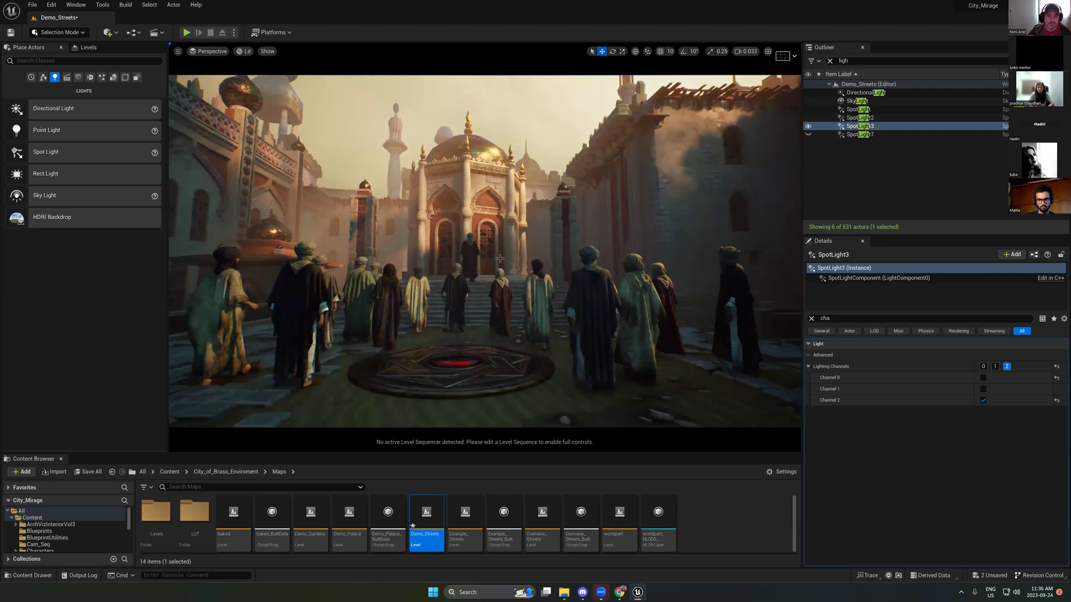
key("g")
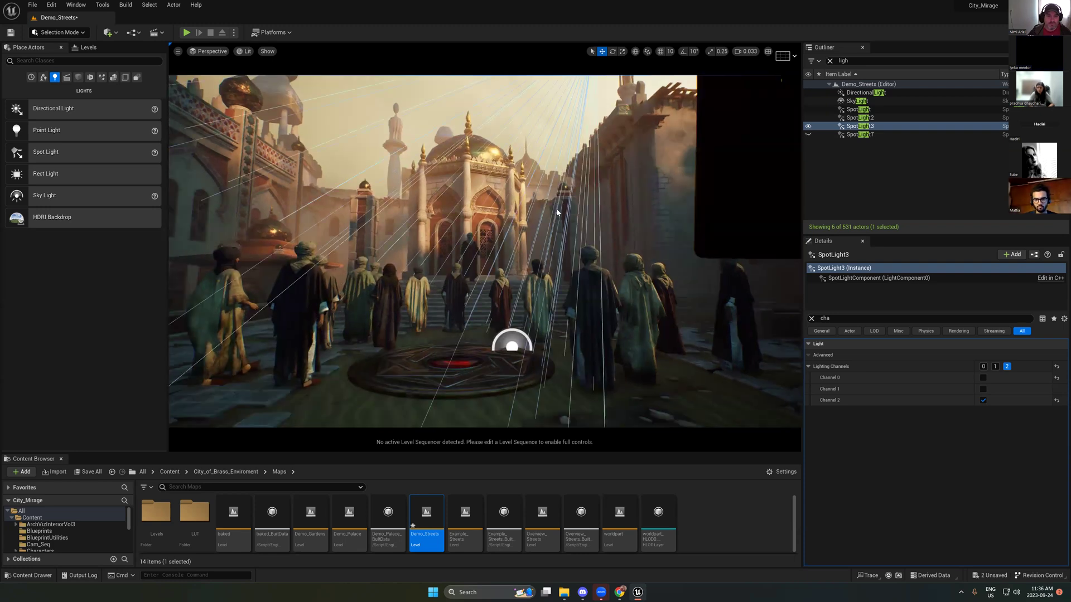
right_click_drag(558, 212, 557, 176)
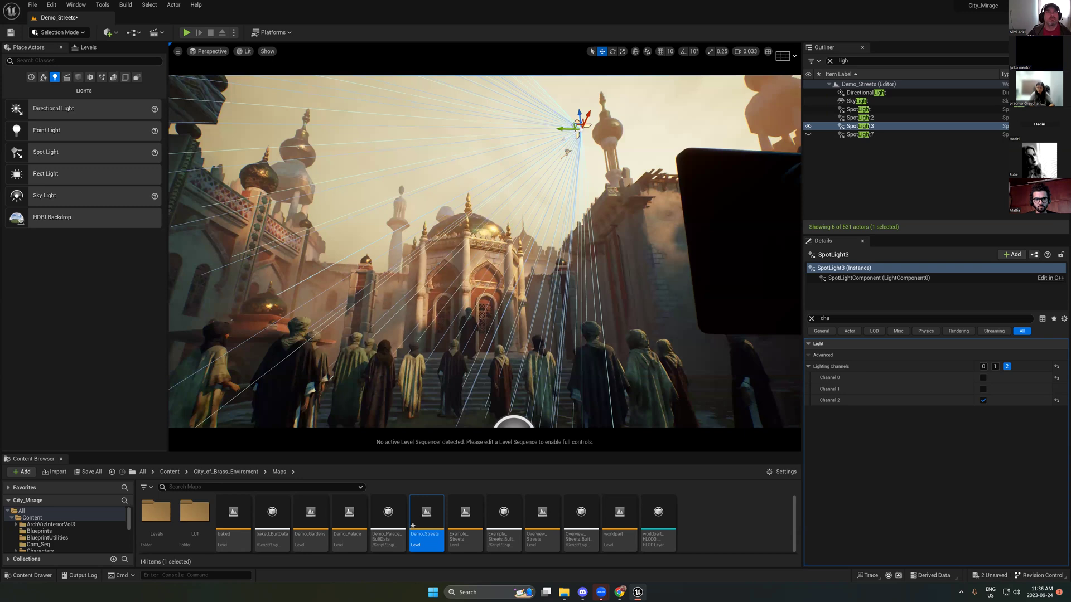
key("g")
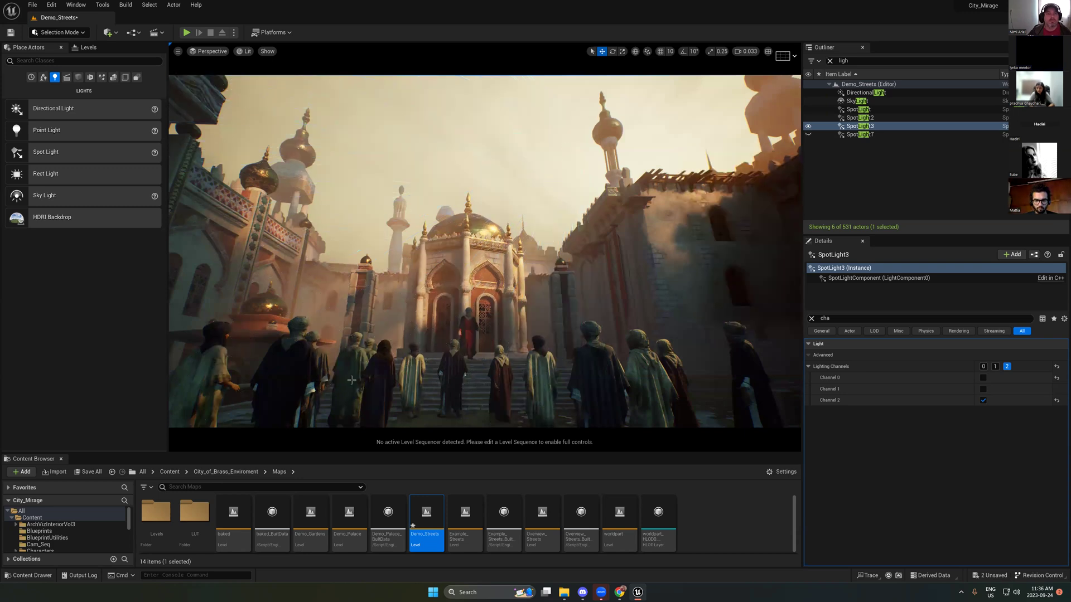
key("s")
right_click_drag(351, 379, 353, 418)
Step: View the courtyard through CineCameraActor1 and hide and show the duplicated spotlight to compare the crowd's lighting
left_click(207, 51)
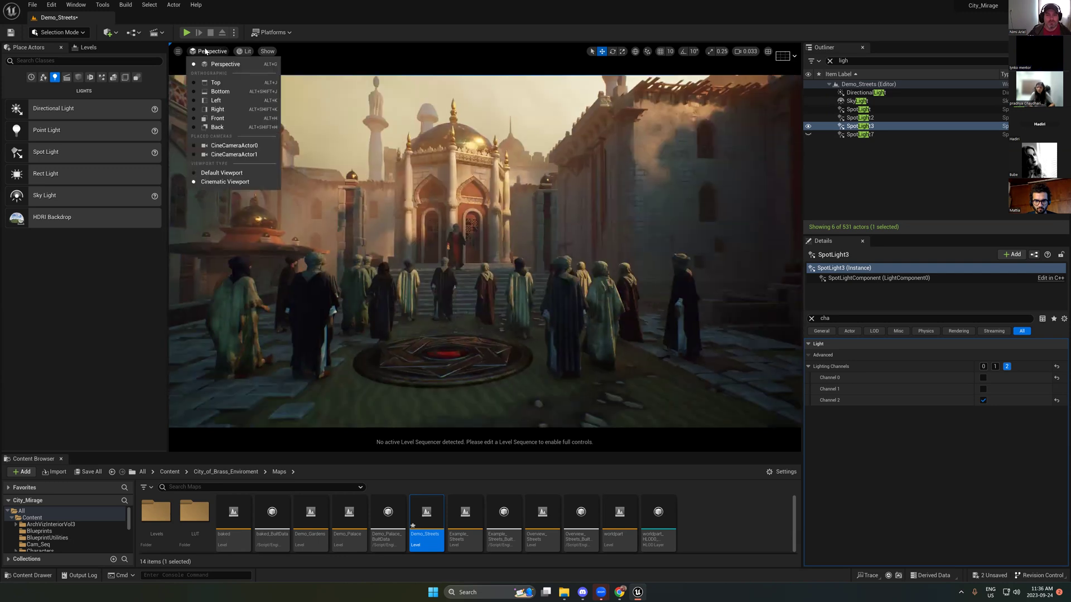
left_click(228, 147)
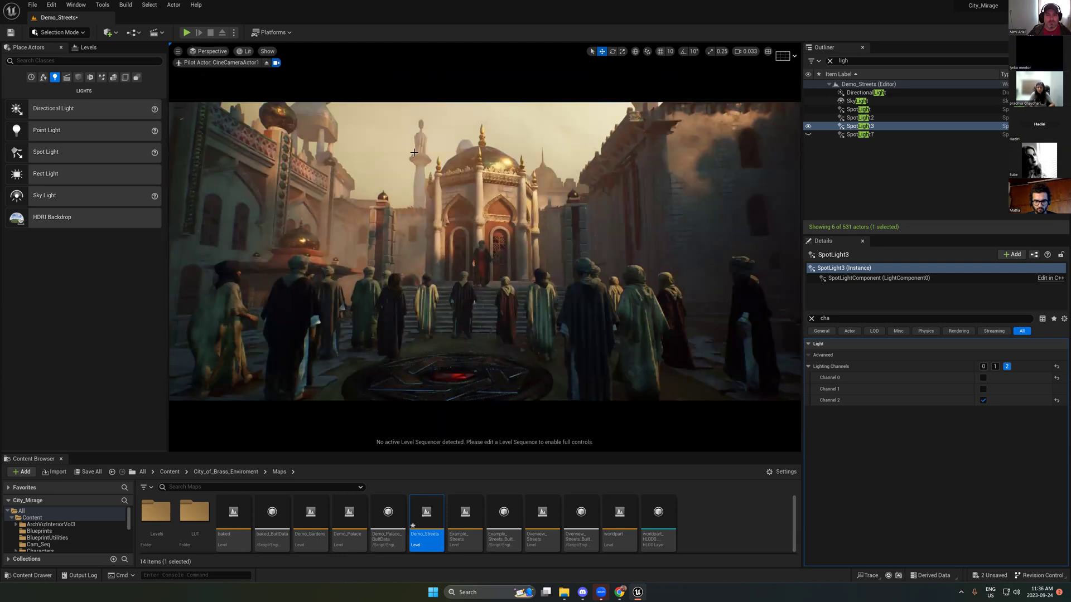
left_click(853, 118, "ctrl")
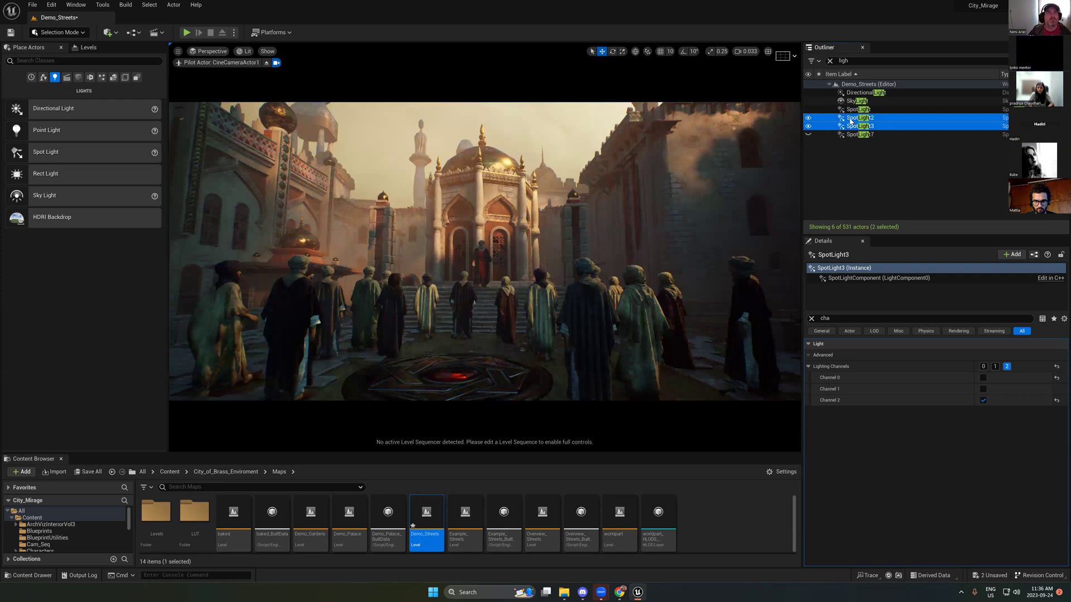
left_click(808, 118)
left_click(842, 127)
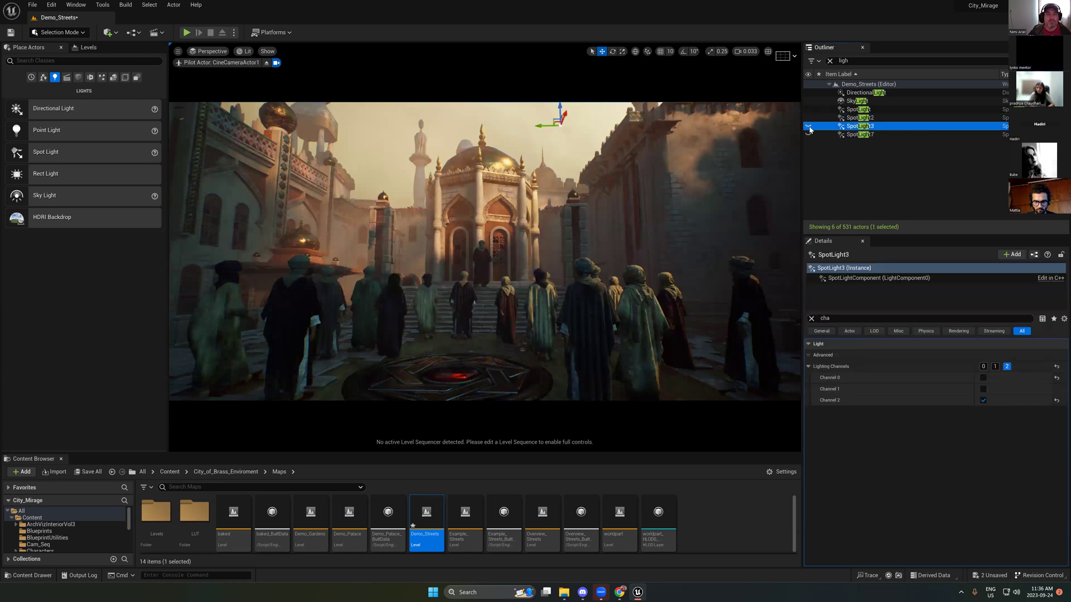
left_click(809, 128)
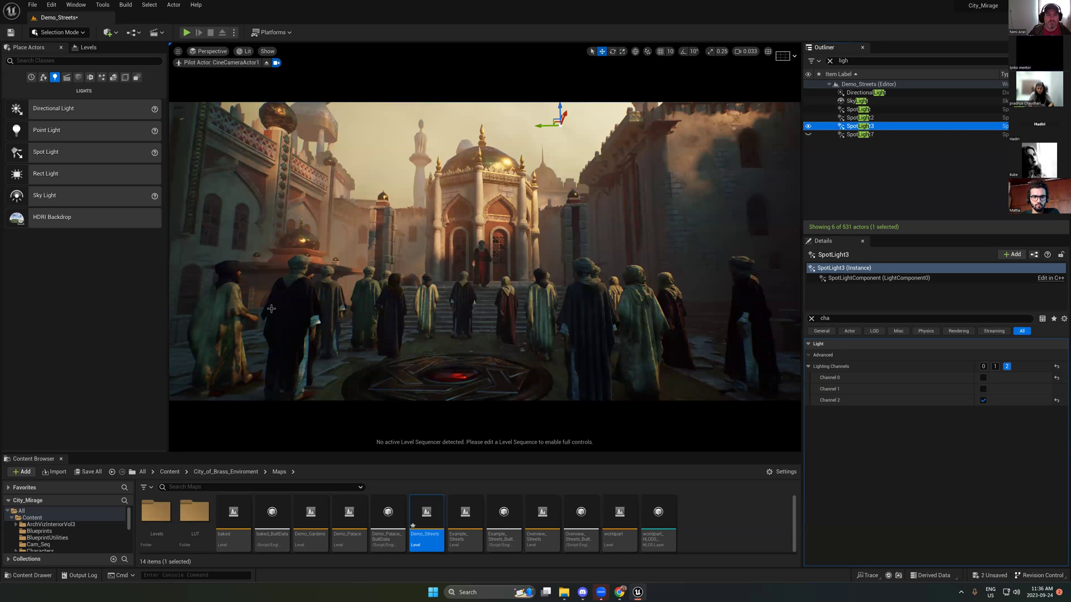
Step: Check the lighting channels of the standing man in front of the steps and stop piloting CineCameraActor1
left_click(423, 414)
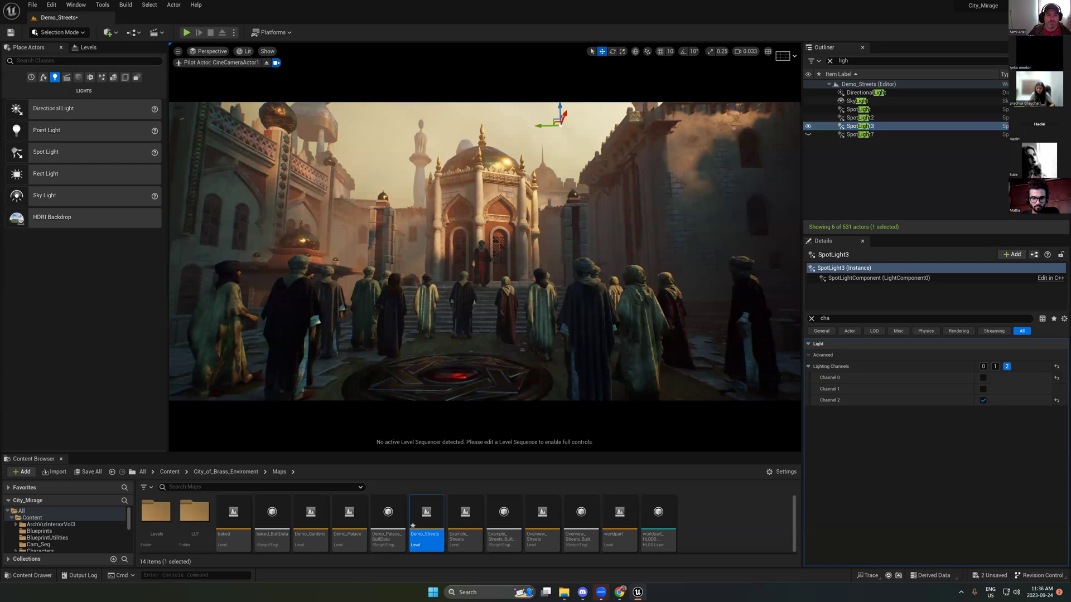
left_click(469, 315)
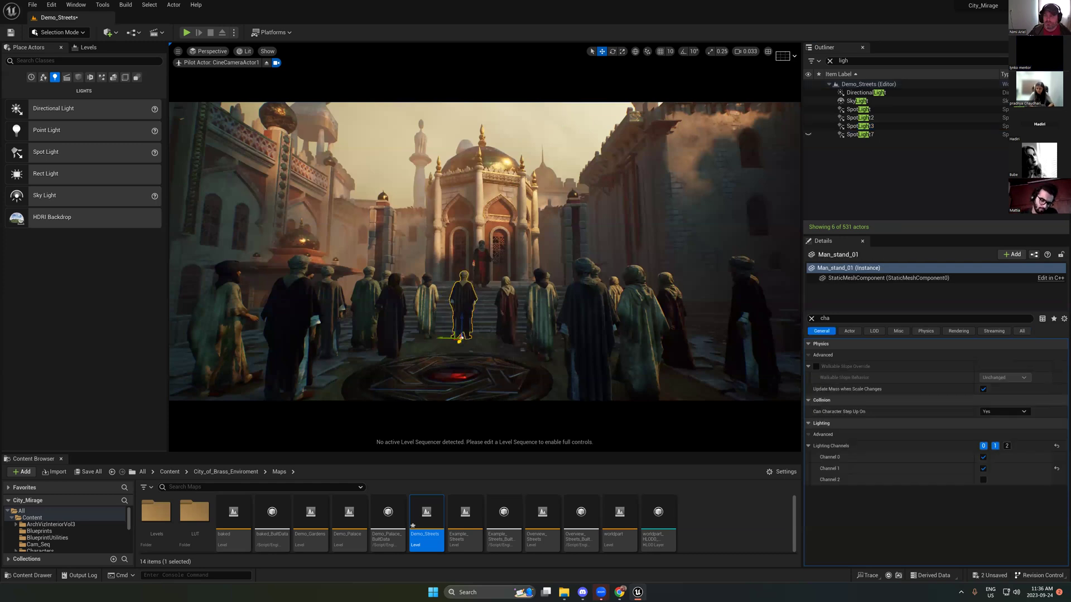
key("ctrl+z")
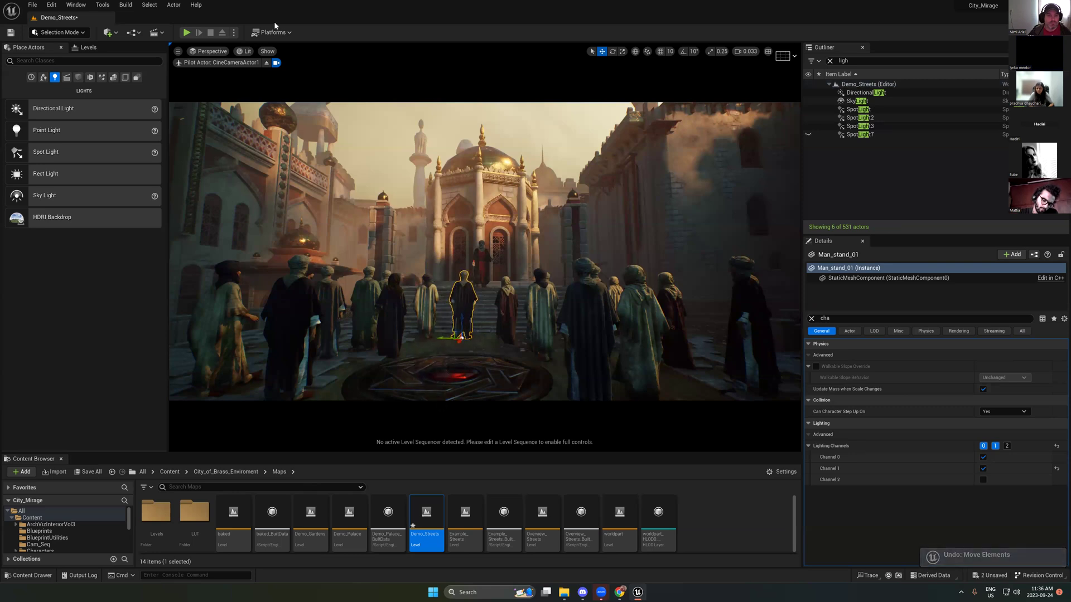
left_click(267, 63)
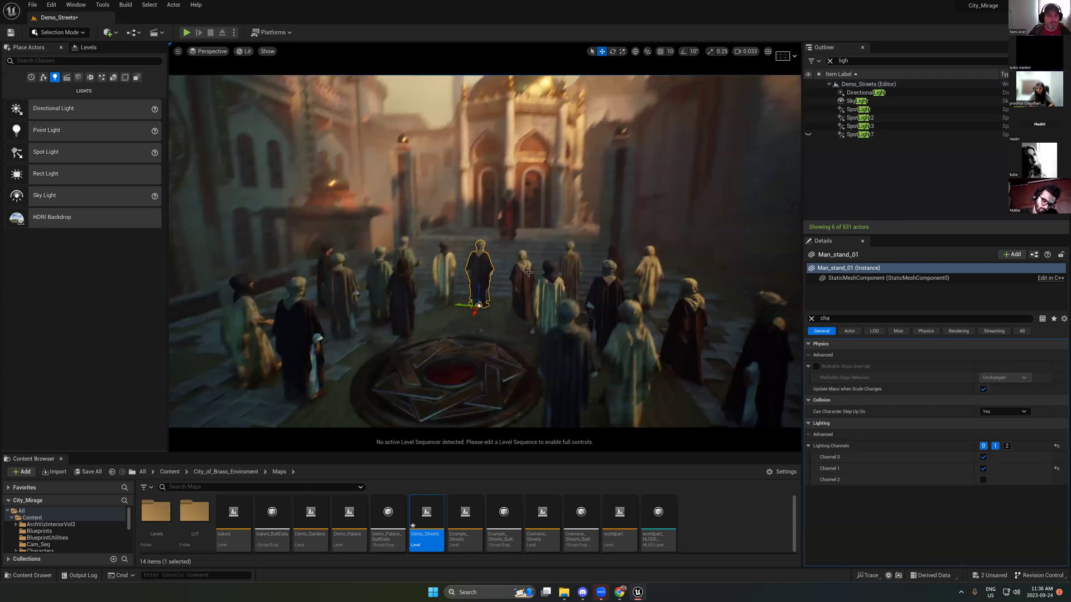
Step: Duplicate the Channel 2 spotlight lower over the crowd and rotate the copy toward the palace steps
left_click(536, 105)
left_click_drag(536, 87, 502, 234, "alt")
key("e")
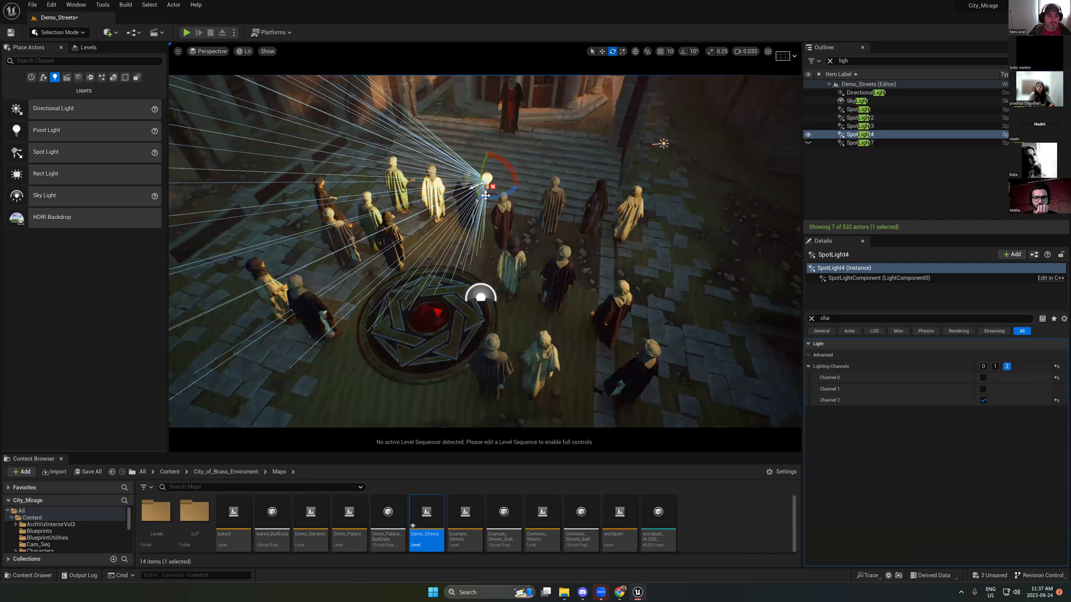
left_click_drag(505, 167, 502, 187)
left_click(946, 383)
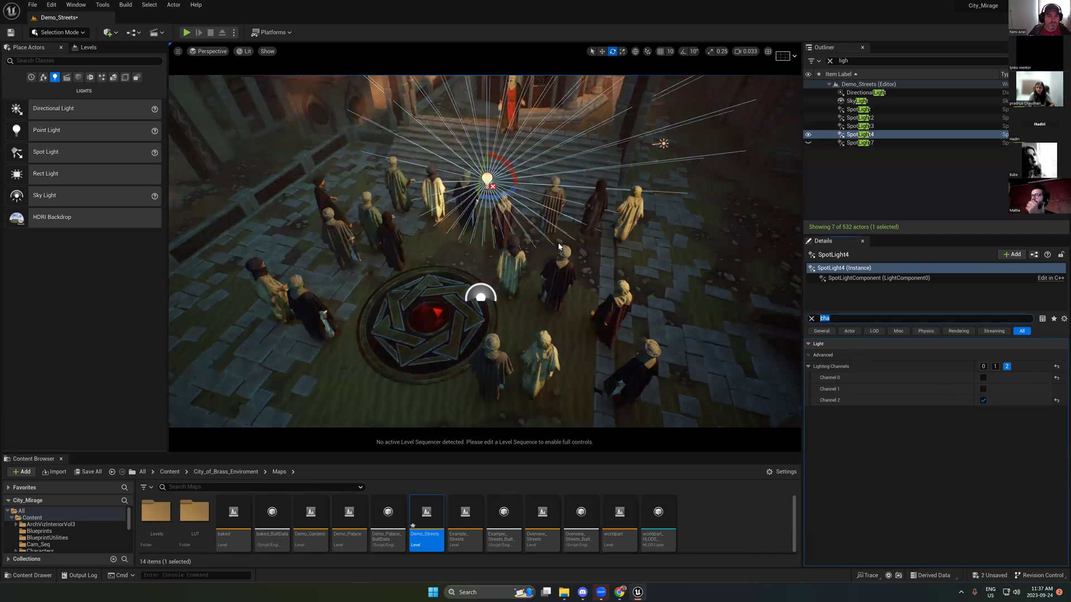
Step: Check the lighting channels of the figure beside the new spotlight and reselect the spotlight with the Scale tool
left_click(464, 201)
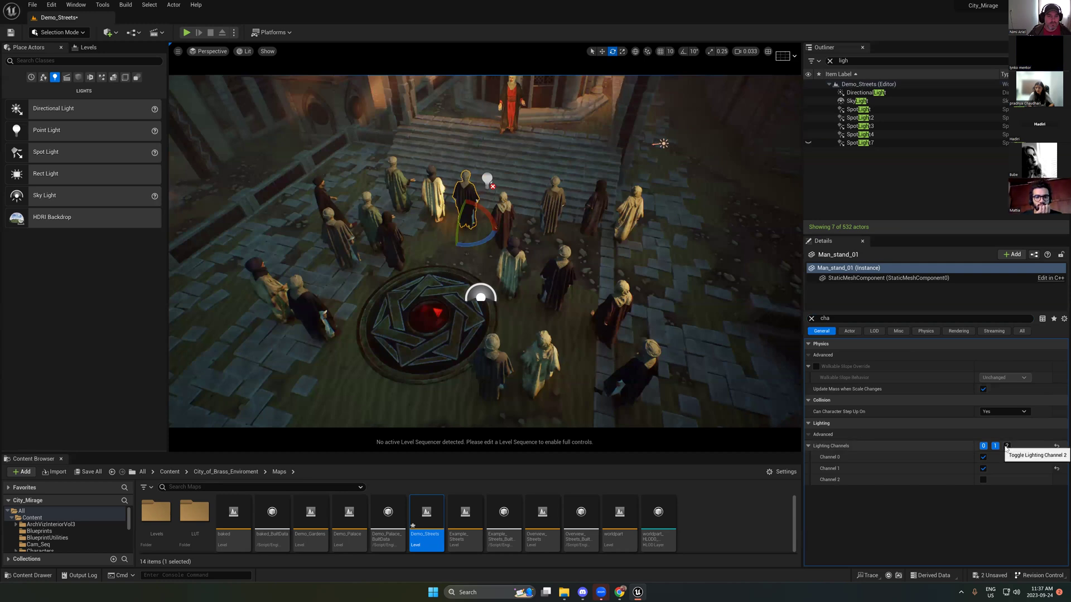
left_click(487, 180)
key("r")
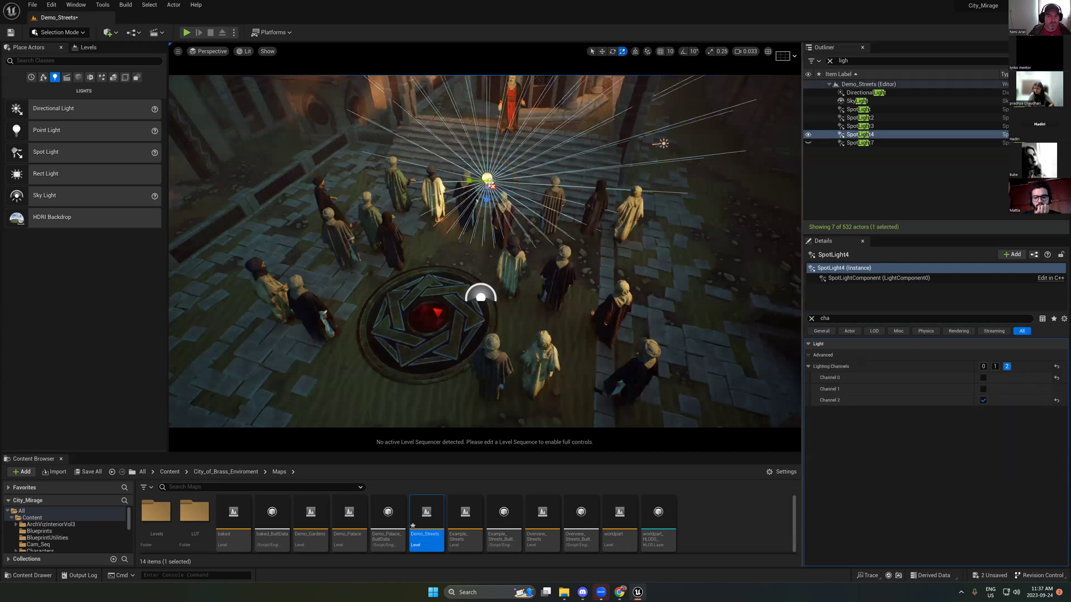
Step: Move SpotLight4 into the crowd near the foot of the steps, to about X -1587, Y 2313, Z 536
left_click_drag(489, 181, 466, 212)
key("e")
key("r")
key("w")
Step: Narrow SpotLight4's inner cone angle to about 20.8 and its outer cone angle to about 21.2
key("ctrl+f")
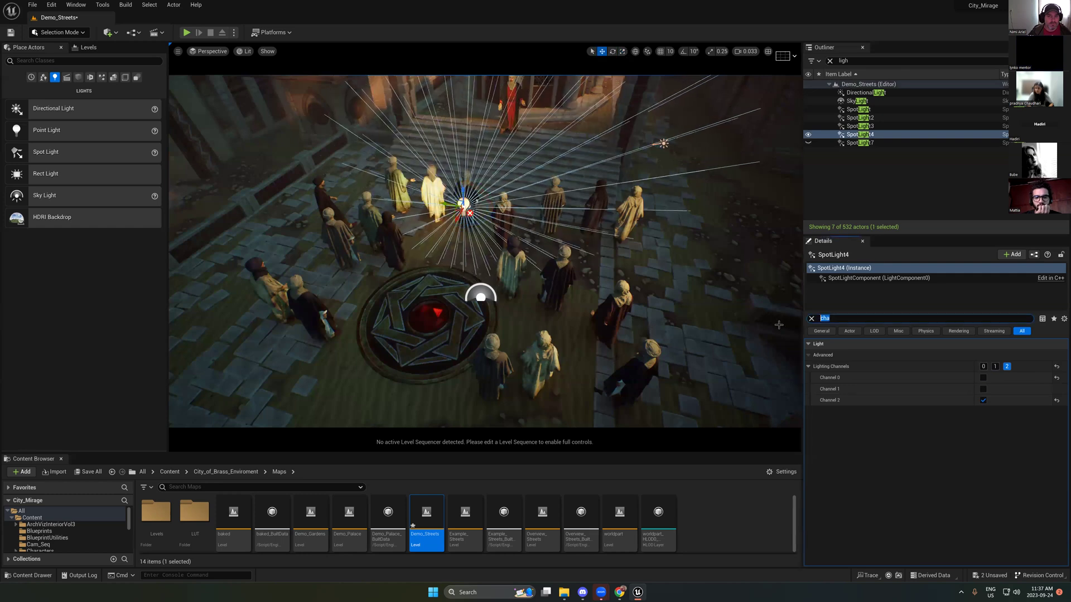
key("BackSpace")
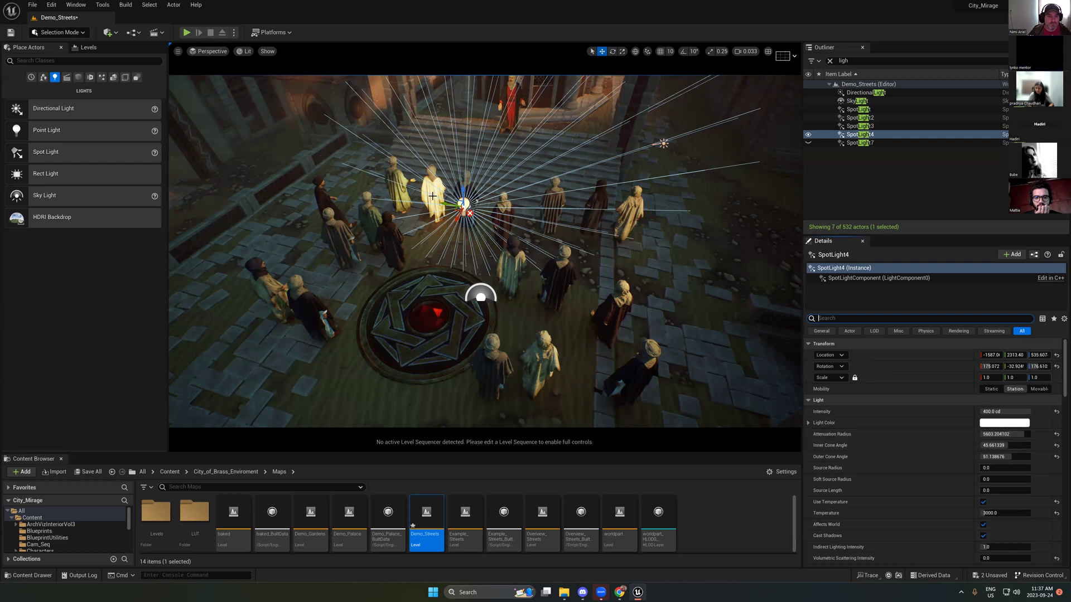
left_click_drag(990, 444, 971, 464)
scroll(489, 168, "up", 8)
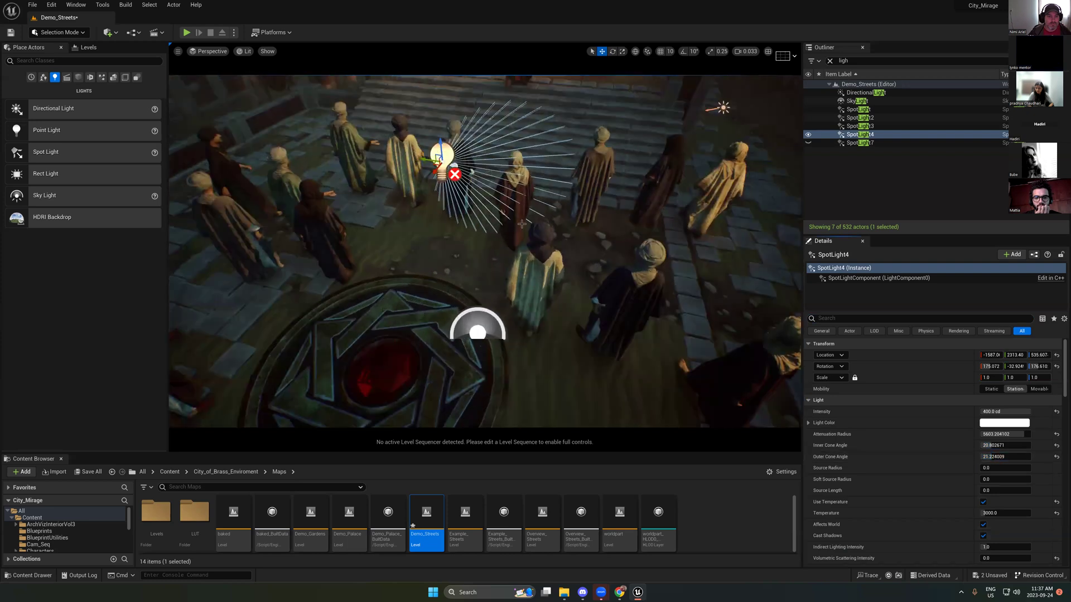
Step: Move SpotLight4 to about X -1778, Y 2172 and rotate it to about 90.3° yaw, aiming sideways at the figures
scroll(489, 167, "down", 5)
key("e")
left_click_drag(482, 237, 598, 221)
key("w")
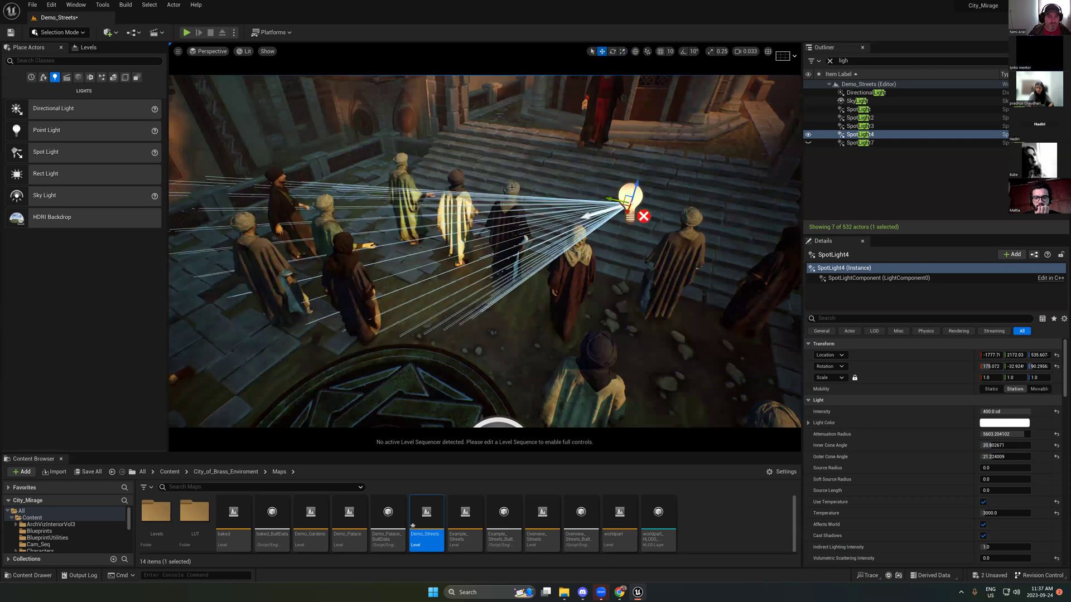
Step: Enable lighting channel 2 on Man_stand_01 in addition to channel 0
left_click(508, 239)
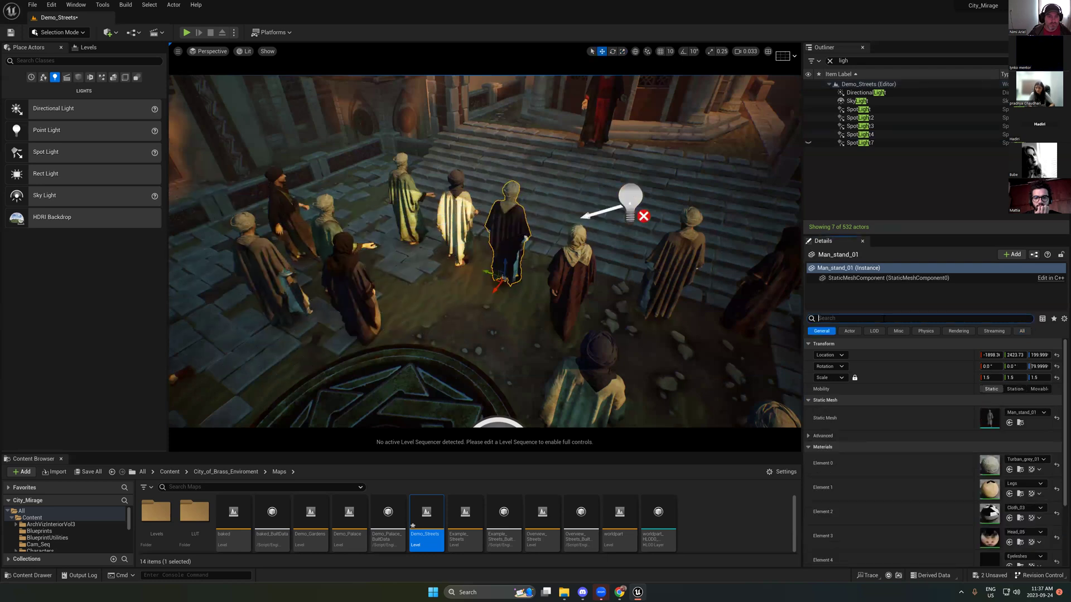
type("cha")
left_click(982, 468)
left_click(982, 469)
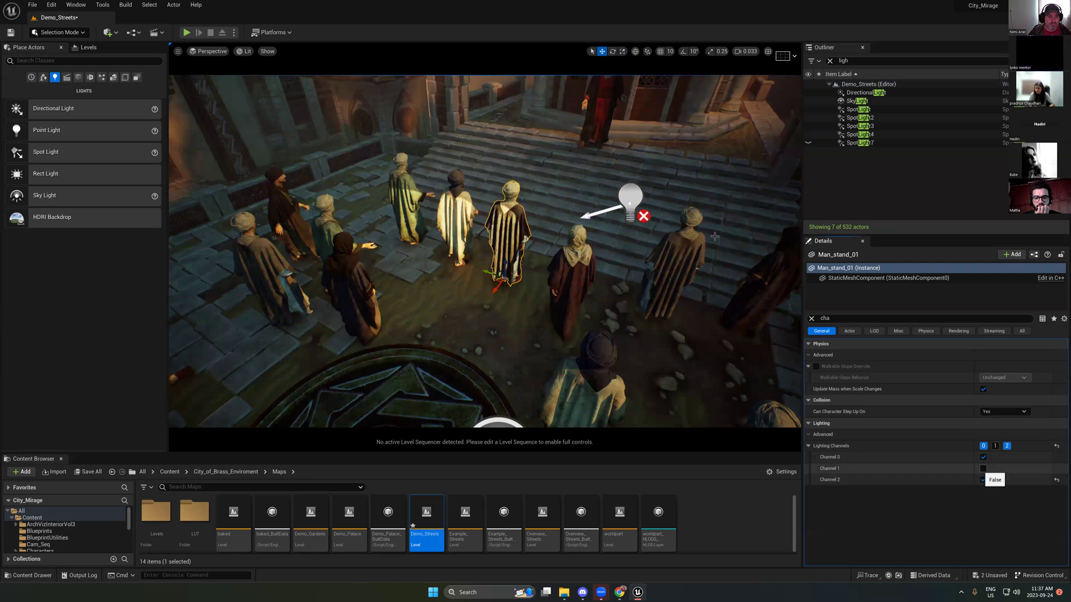
Step: Raise SpotLight4 above the steps to about Z 641 and reduce its attenuation radius to about 476
left_click(628, 196)
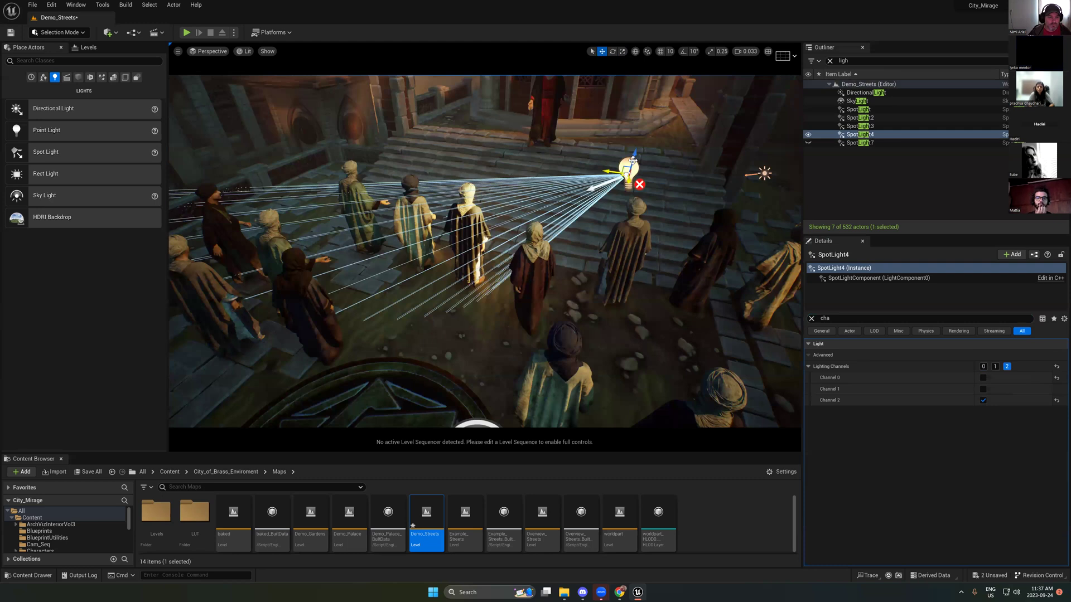
left_click(829, 318)
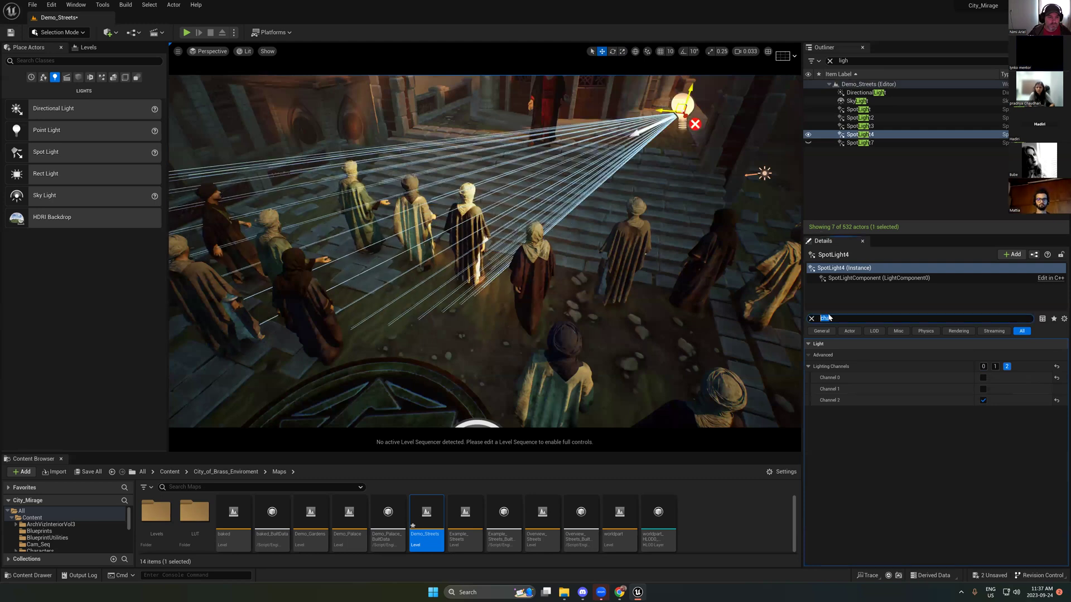
key("BackSpace")
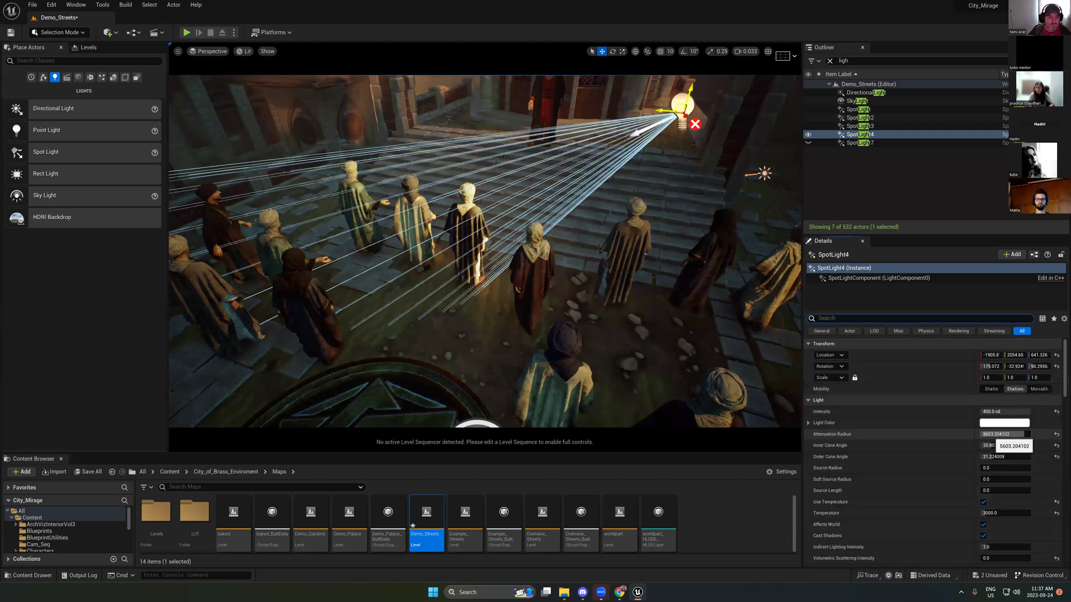
left_click(991, 434)
left_click_drag(991, 434, 953, 434)
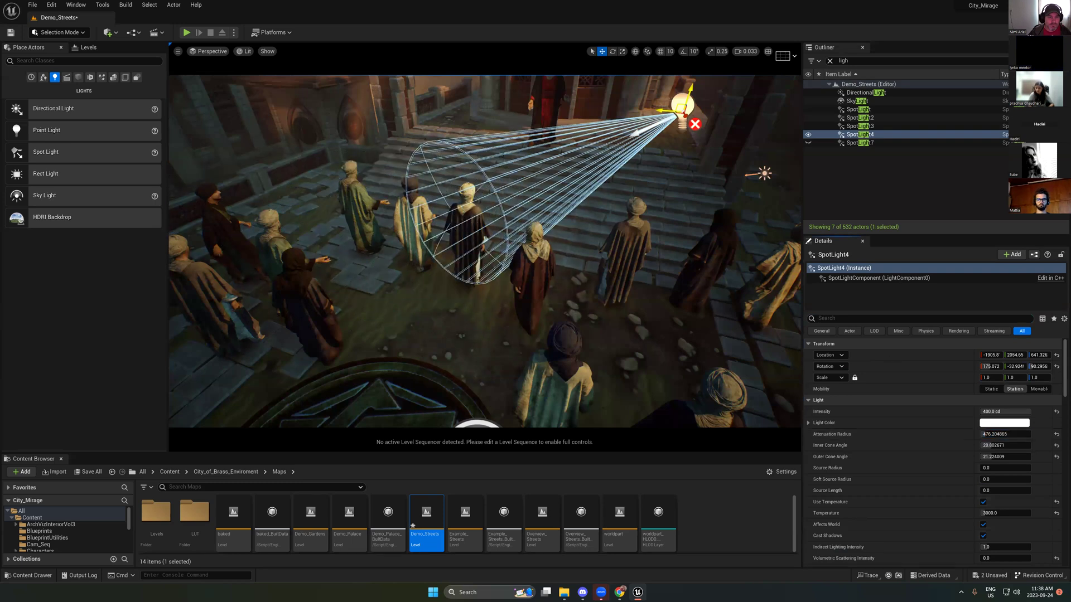
Step: Shift SpotLight4 to about X -1801, Y 2086 to cover Man_stand_01, and check the lighting in game view
left_click_drag(678, 113, 656, 146)
key("g")
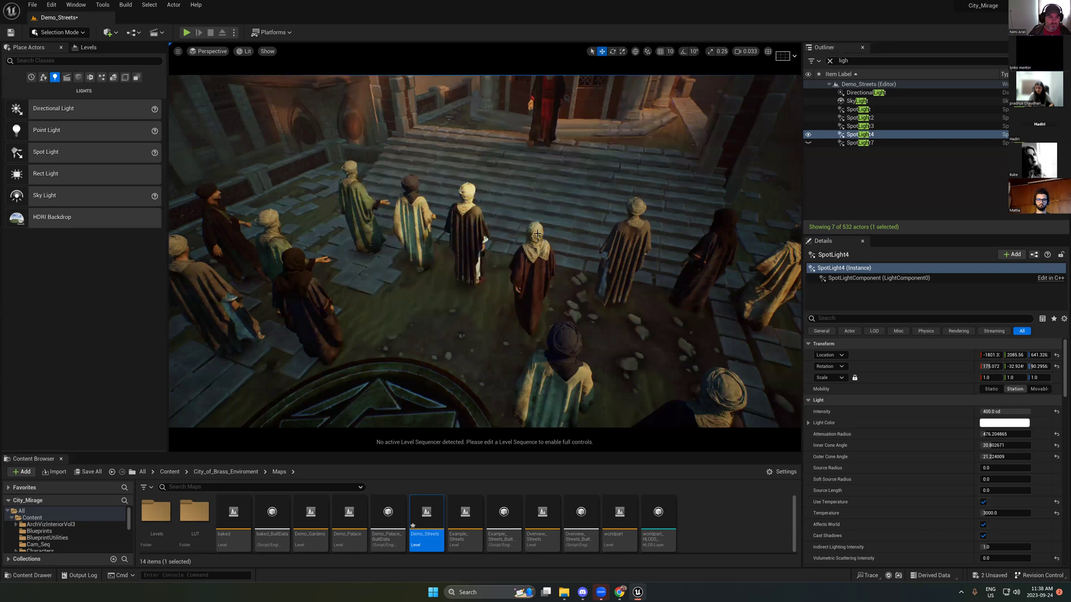
right_click_drag(510, 224, 511, 184)
key("g")
Step: Clear the actor list filter and set SpotLight4's mobility to Movable
left_click(847, 61)
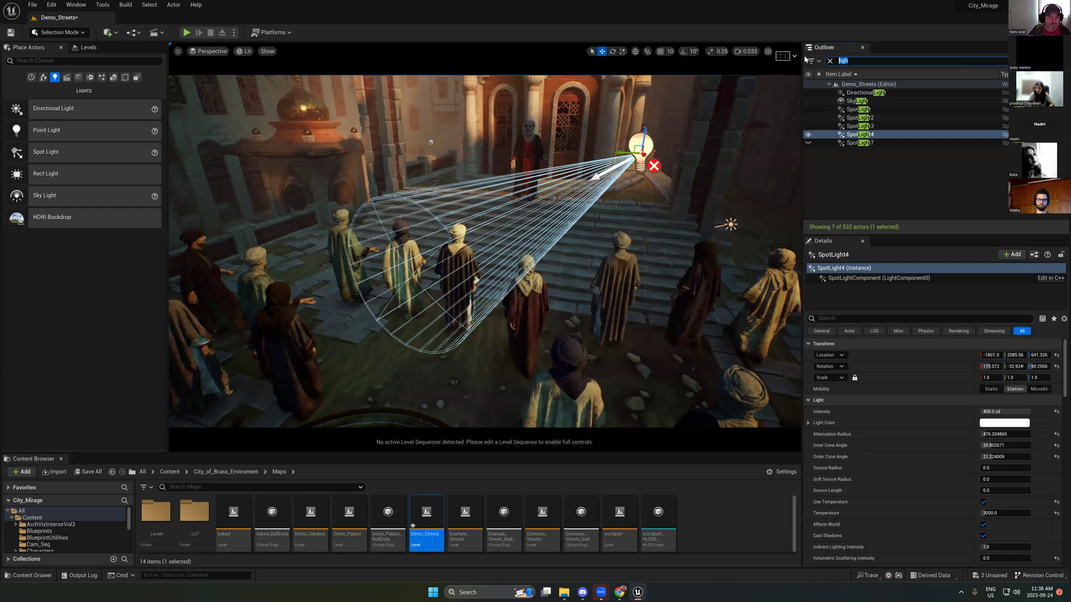
key("BackSpace")
left_click(1039, 389)
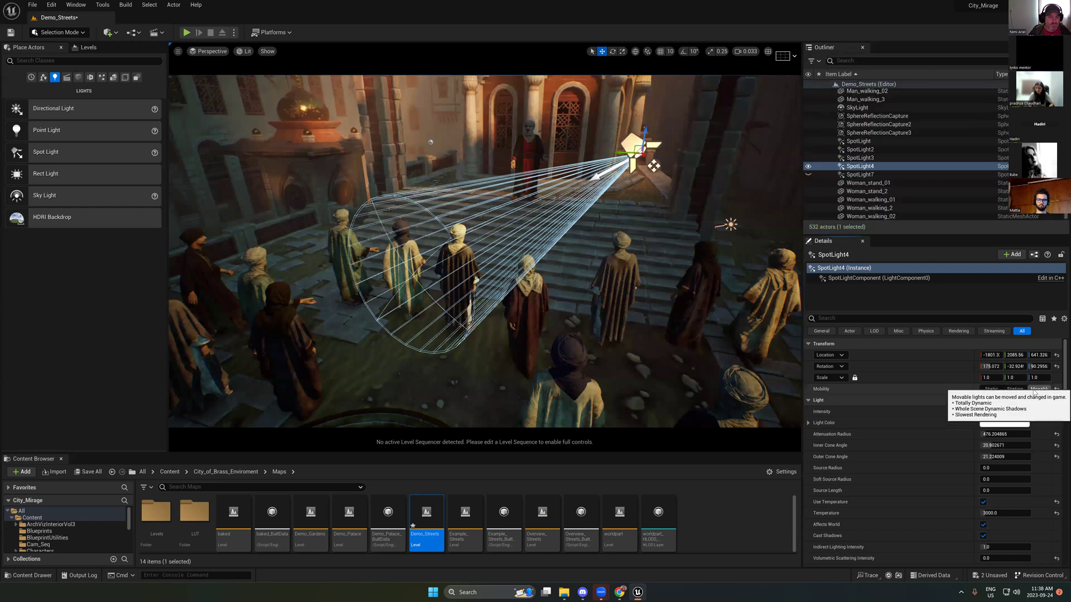
Step: Group Man_stand_01 and SpotLight4 together in a new folder
left_click(454, 258)
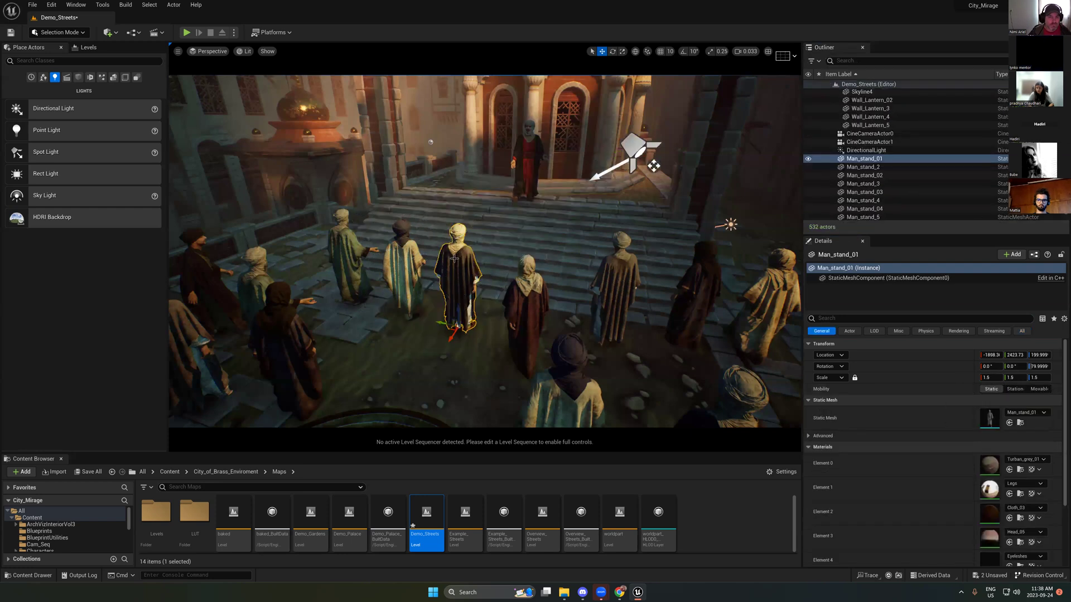
left_click(636, 148, "ctrl")
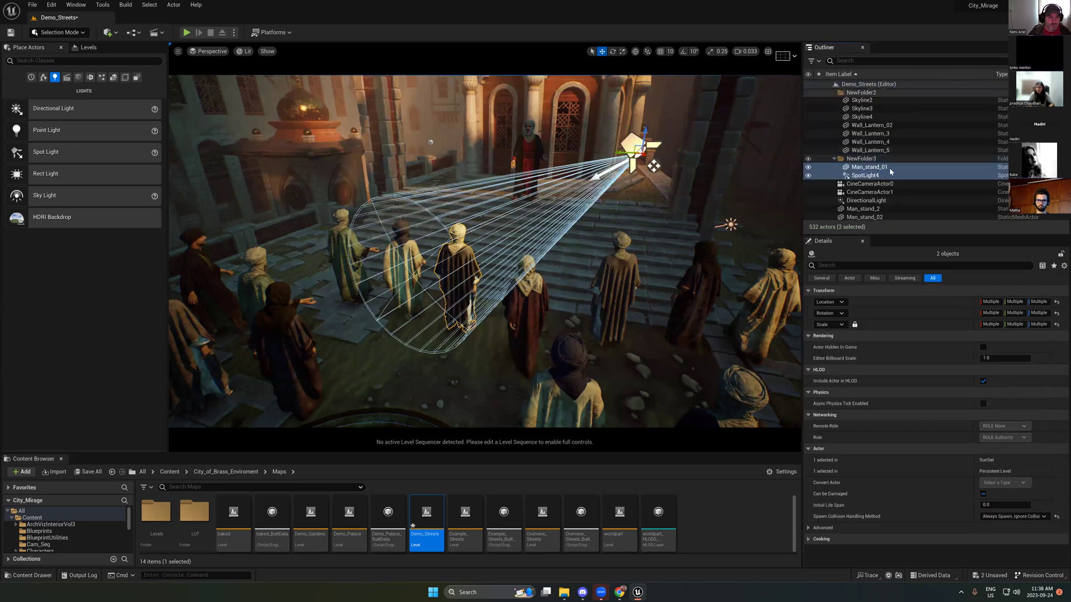
left_click(860, 168)
Step: Set Man_stand_01's mobility to Movable and try to attach SpotLight4 to it
left_click(860, 175)
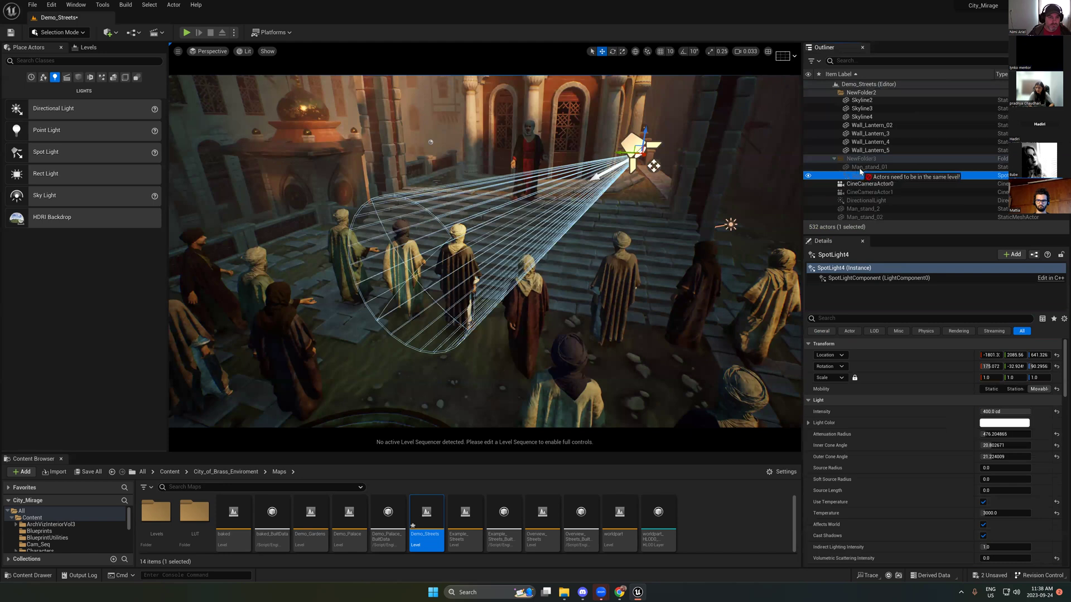
left_click_drag(864, 175, 864, 167)
left_click(865, 167)
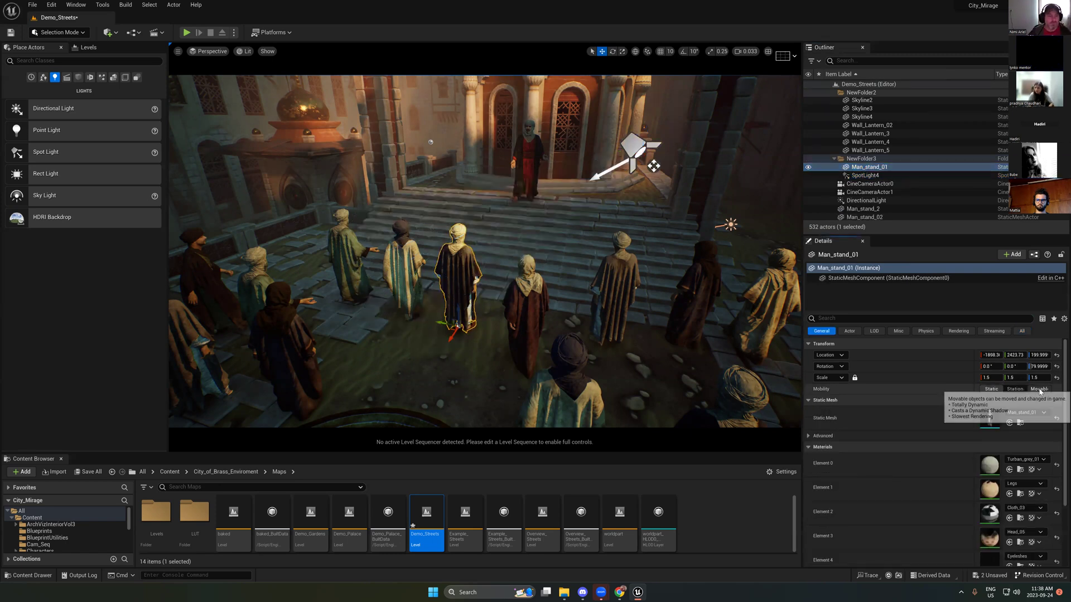
left_click(864, 175)
left_click_drag(864, 175, 864, 167)
left_click(859, 176)
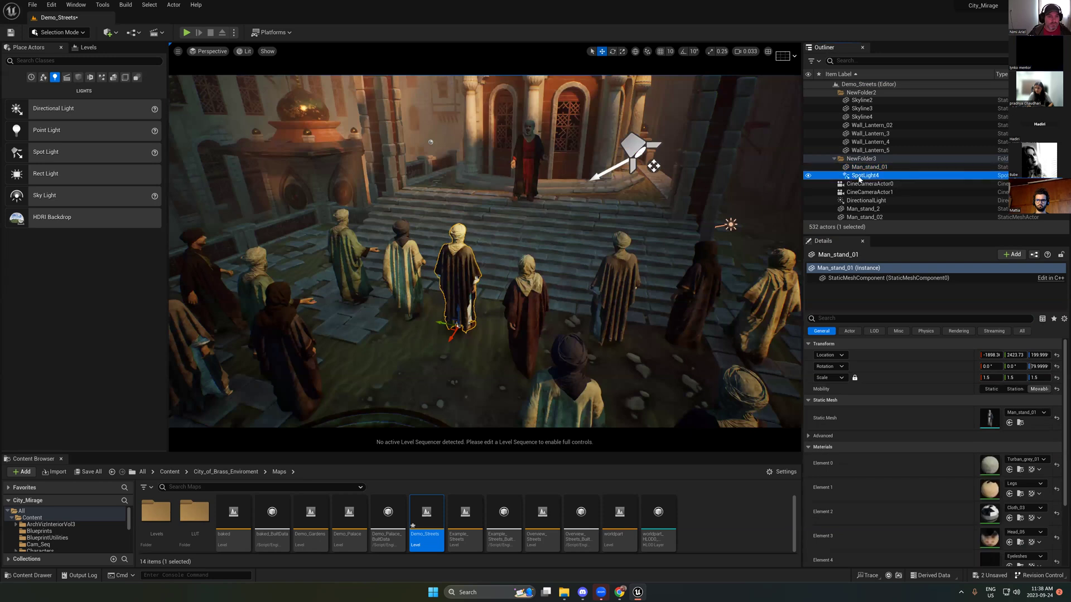
Step: Make SunSet the current level and briefly hide and reshow it to check which actors belong to it
left_click(455, 275)
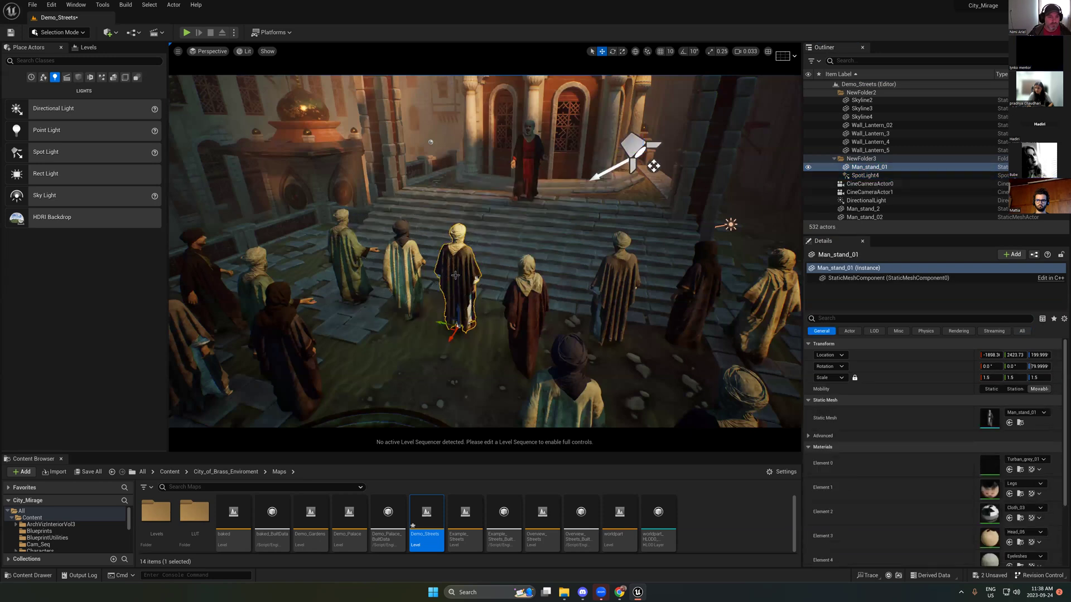
left_click_drag(864, 175, 35, 133)
left_click(87, 48)
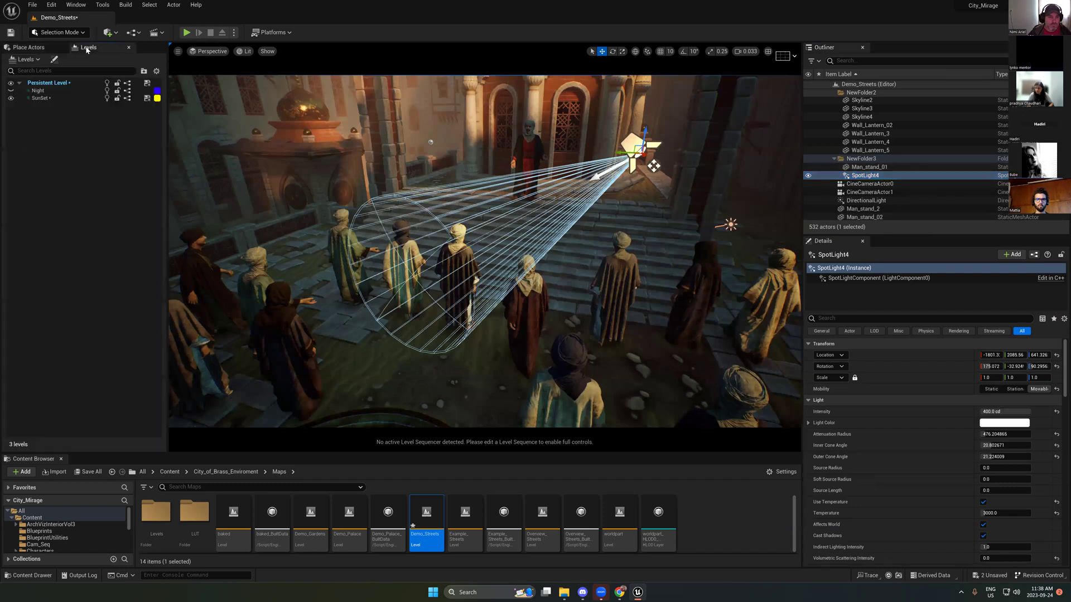
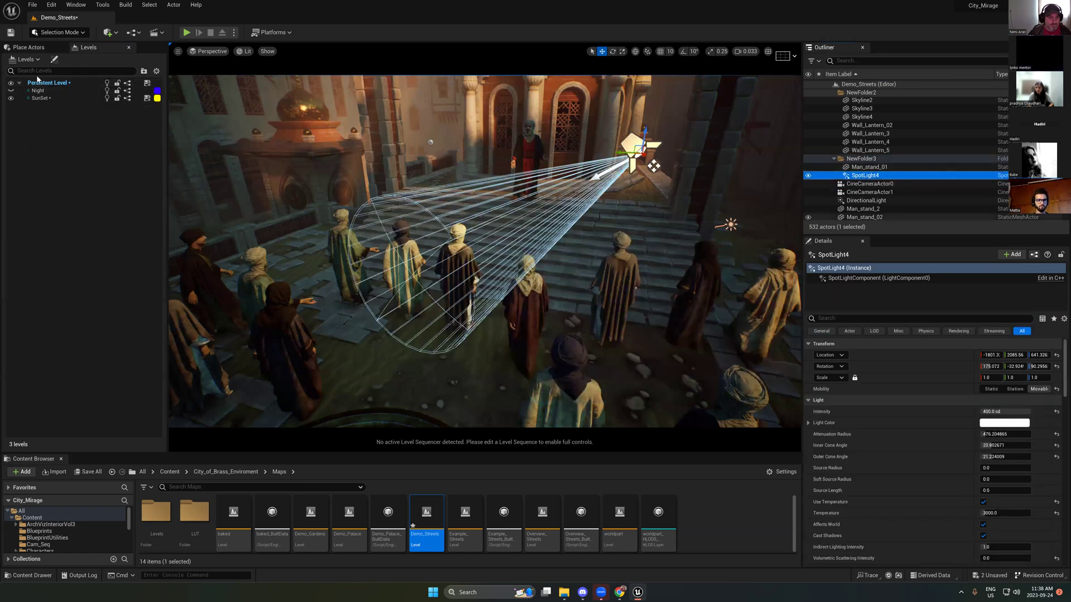
left_click(35, 99)
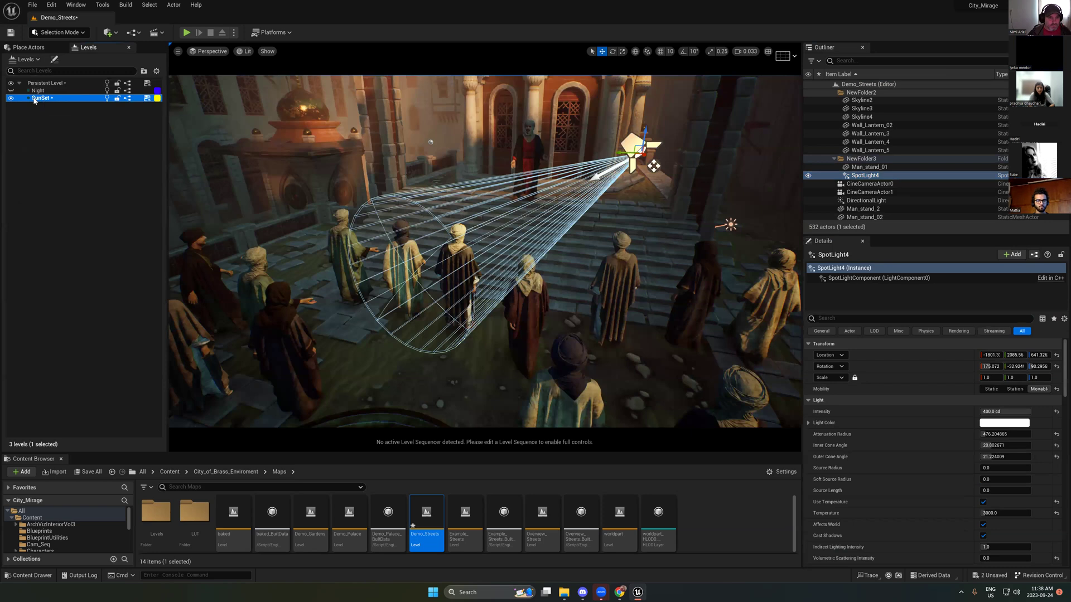
left_click(11, 98)
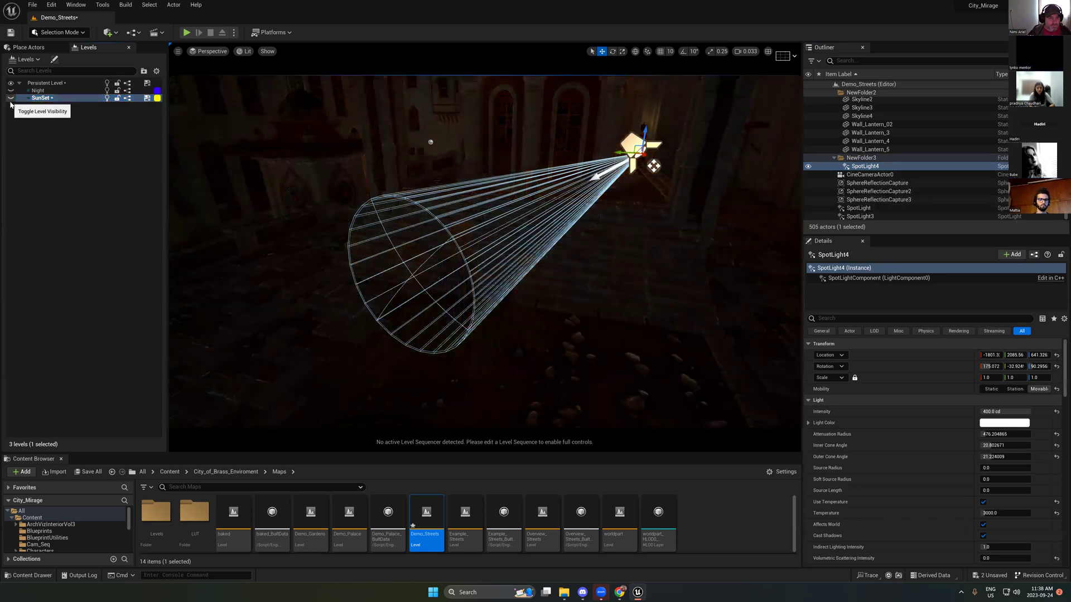
left_click(11, 99)
Step: Transfer SpotLight4 into the SunSet level and attach it to Man_stand_01
left_click(867, 183)
left_click(865, 191)
left_click(863, 199)
left_click(864, 191)
key("Delete")
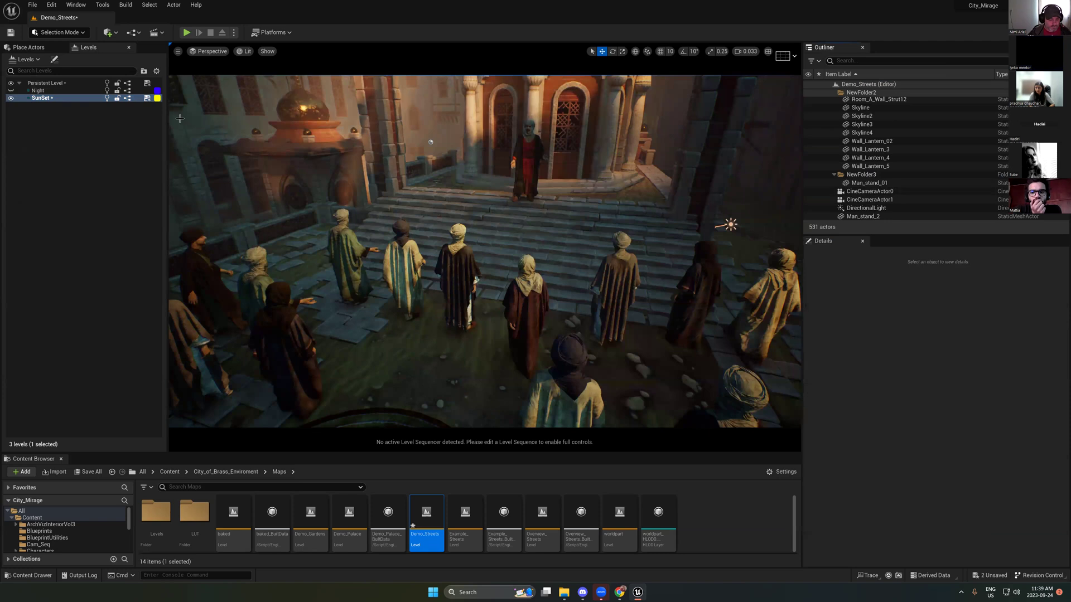
key("ctrl+z")
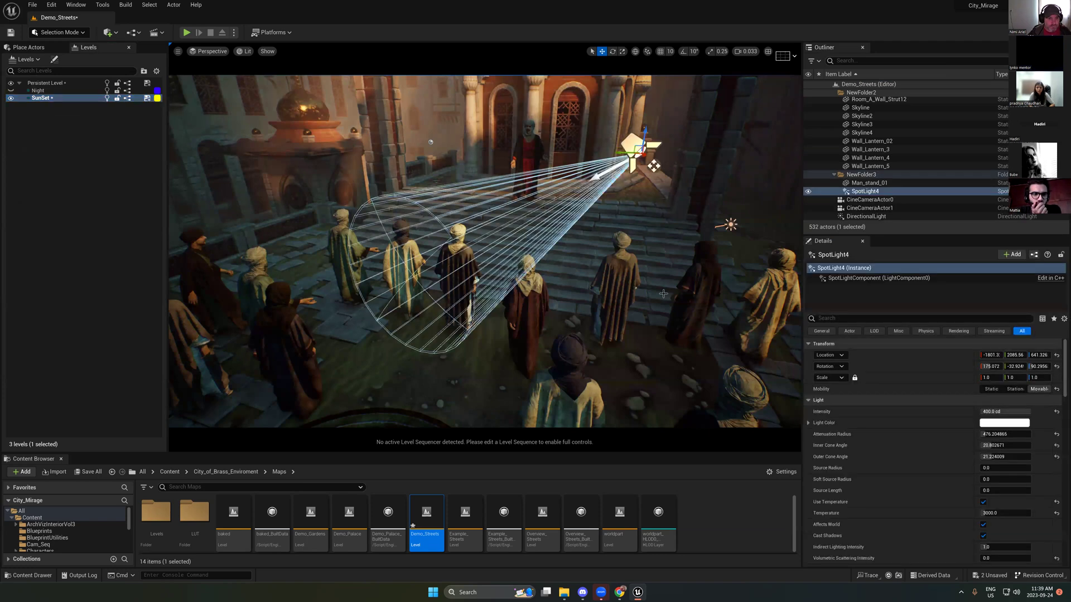
left_click_drag(856, 190, 865, 184)
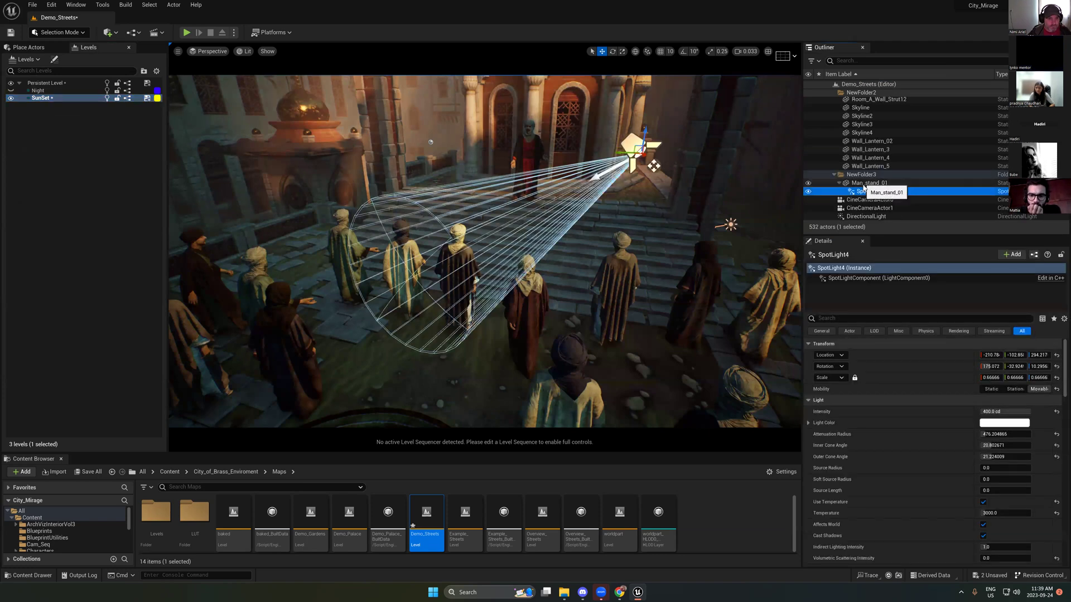
left_click(863, 186)
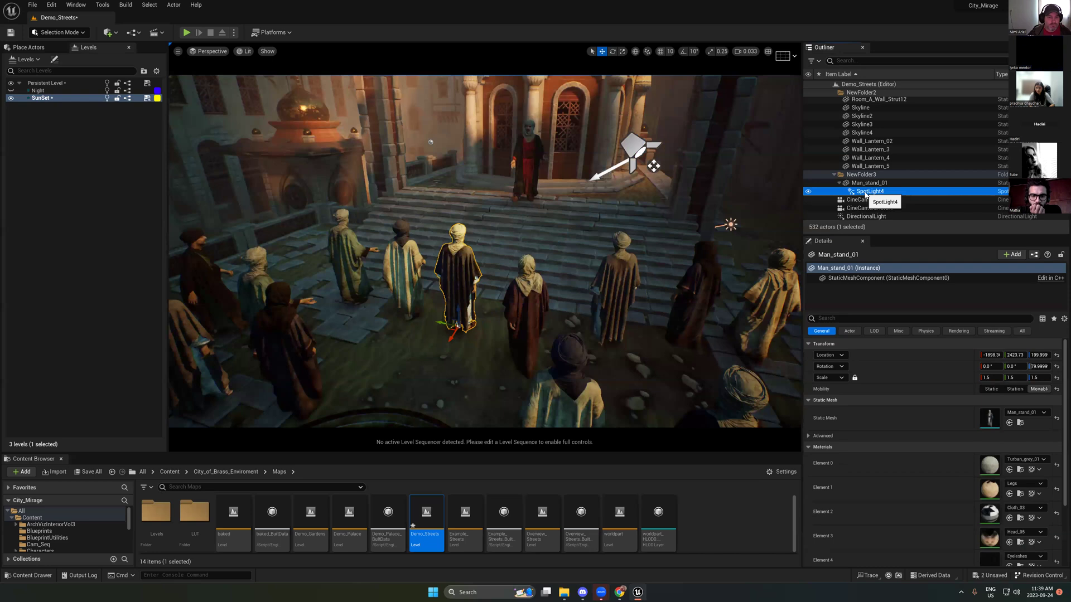
Step: Test the attachment by moving Man_stand_01 toward the seal and back to about X -2004 near the steps
left_click(457, 263)
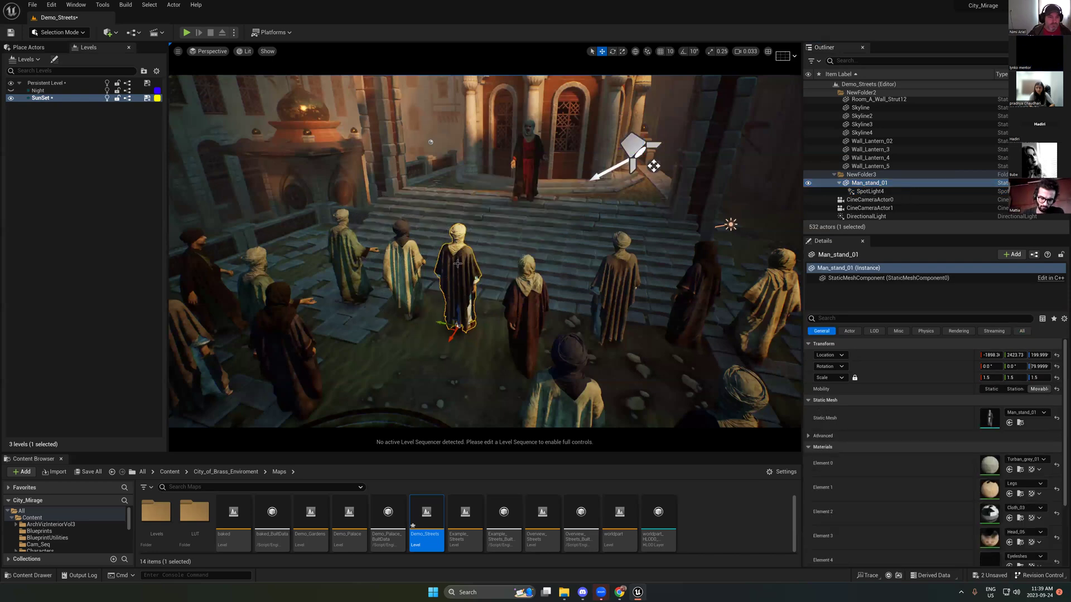
left_click_drag(457, 263, 420, 339)
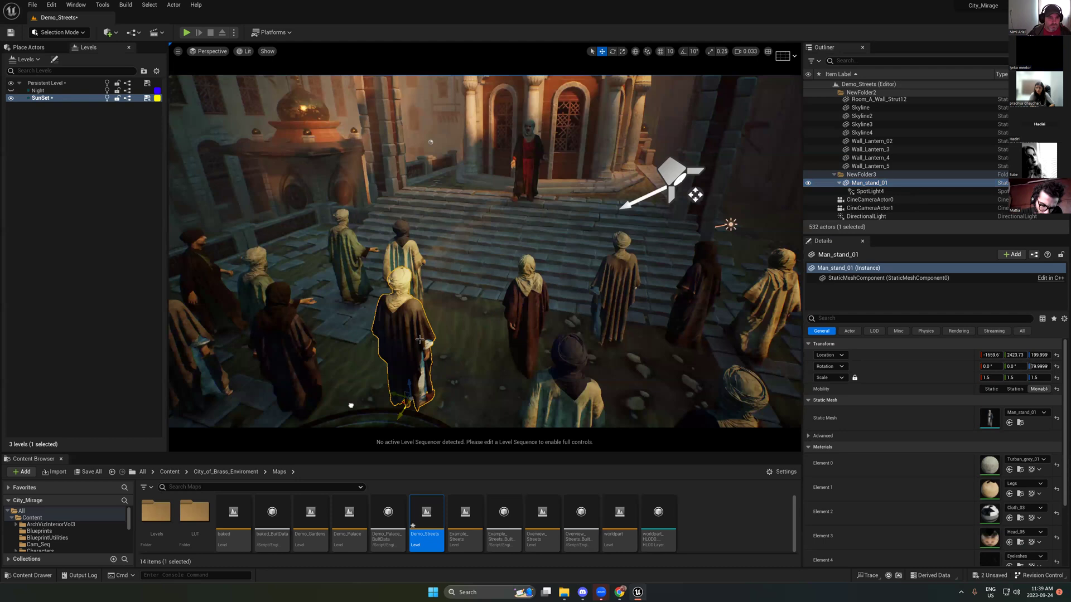
key("f")
left_click_drag(510, 284, 480, 296, "alt")
right_click_drag(510, 284, 474, 285, "alt")
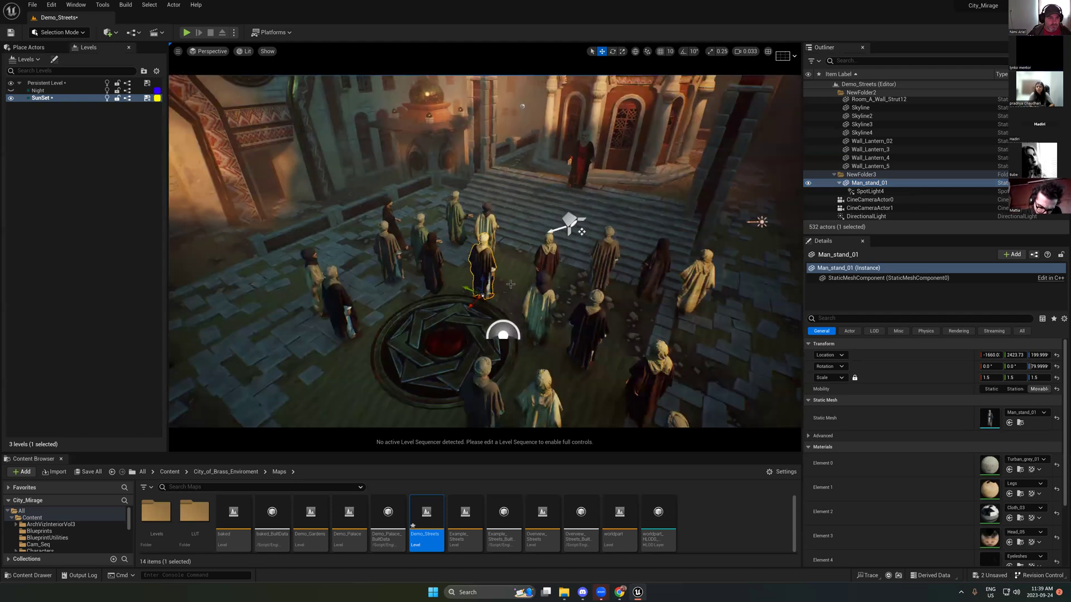
left_click_drag(481, 279, 523, 267)
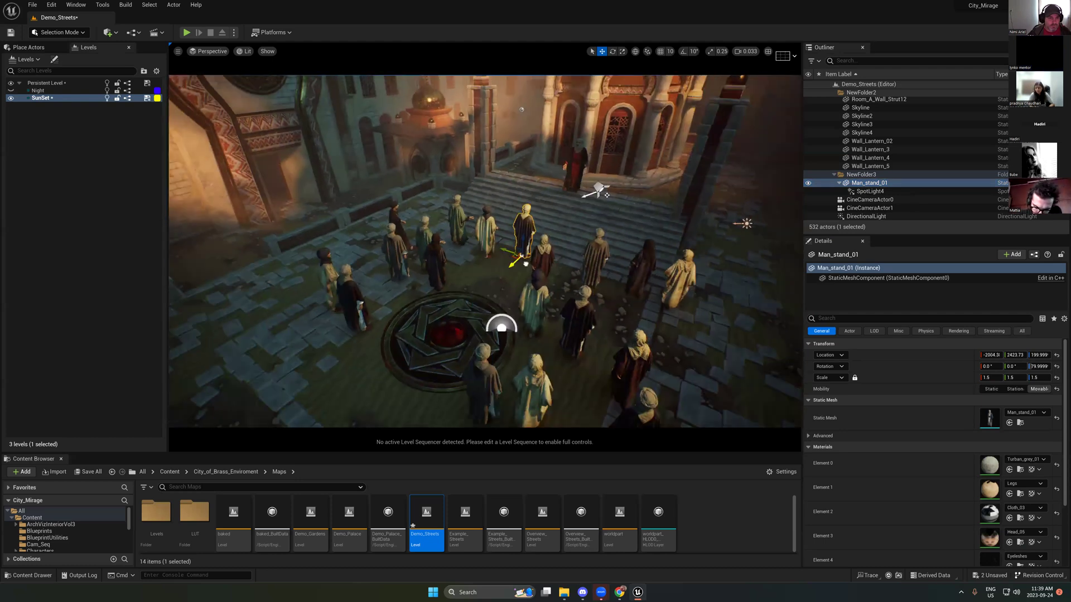
key("g")
key("g")
Step: Move Man_stand_04 on the landing at the top of the steps to about X -2556, Y 2439
left_click_drag(596, 187, 505, 214, "alt")
left_click(484, 244)
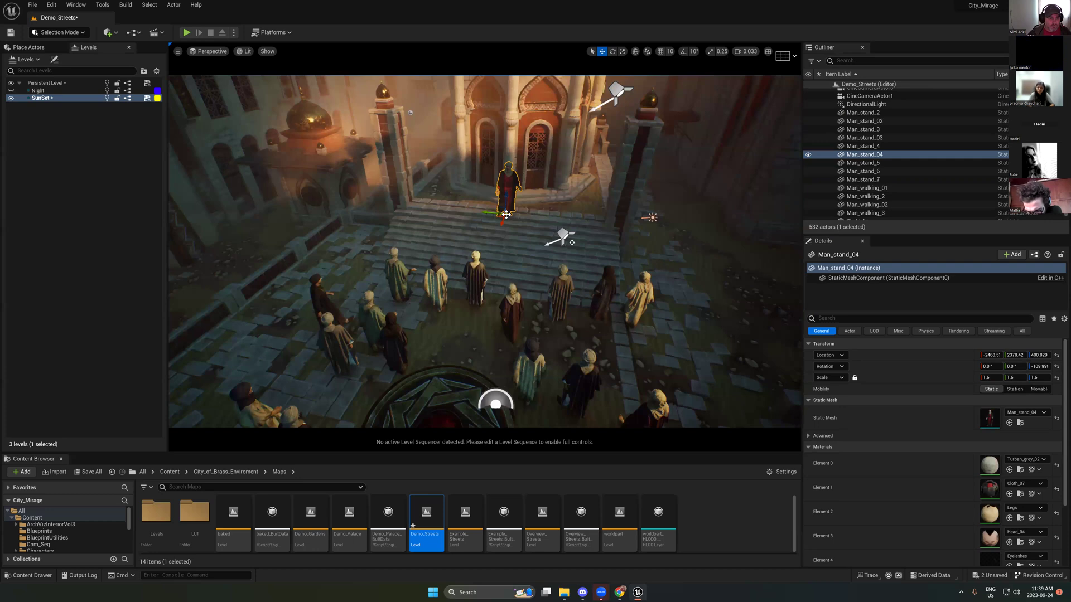
key("f")
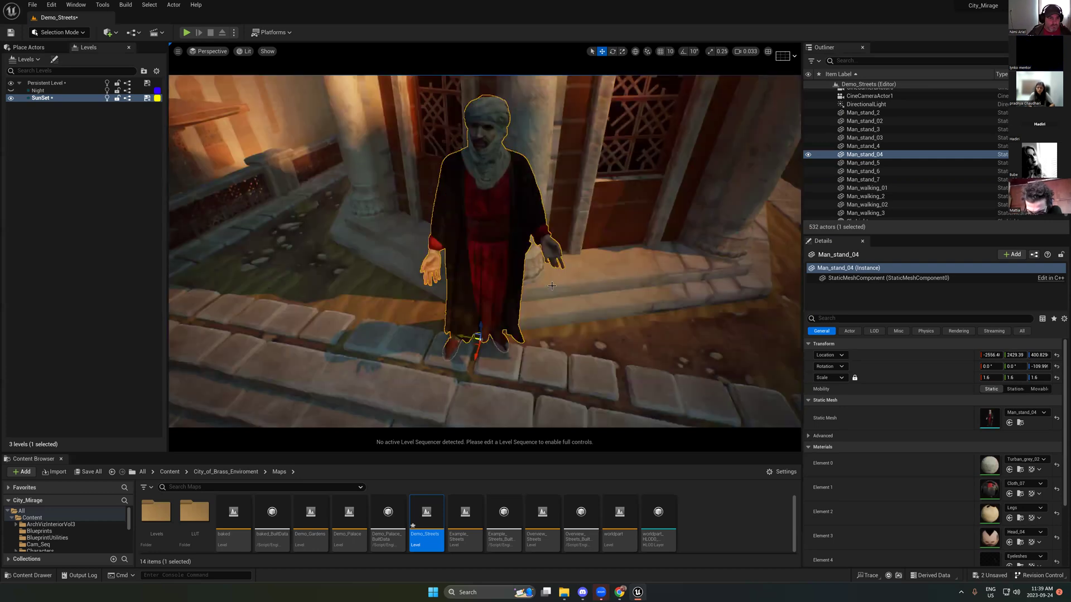
scroll(551, 285, "down", 5)
Step: Duplicate Man_stand_04 to about X -2575, Y 2200 on the landing and rotate the copy to about -27° yaw
key("r")
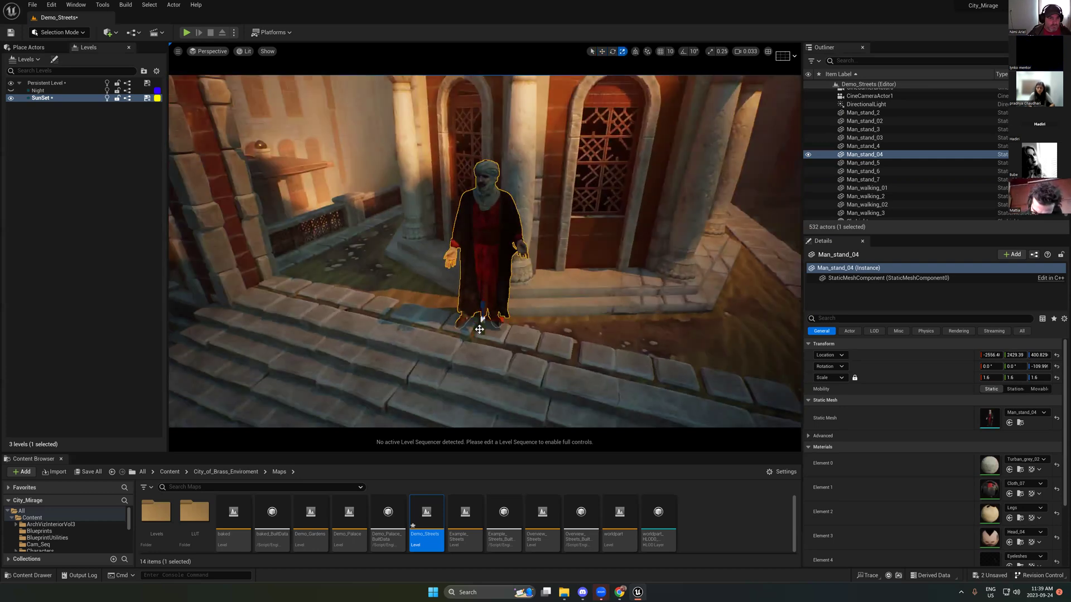
key("w")
left_click_drag(476, 327, 613, 347, "alt")
key("e")
key("w")
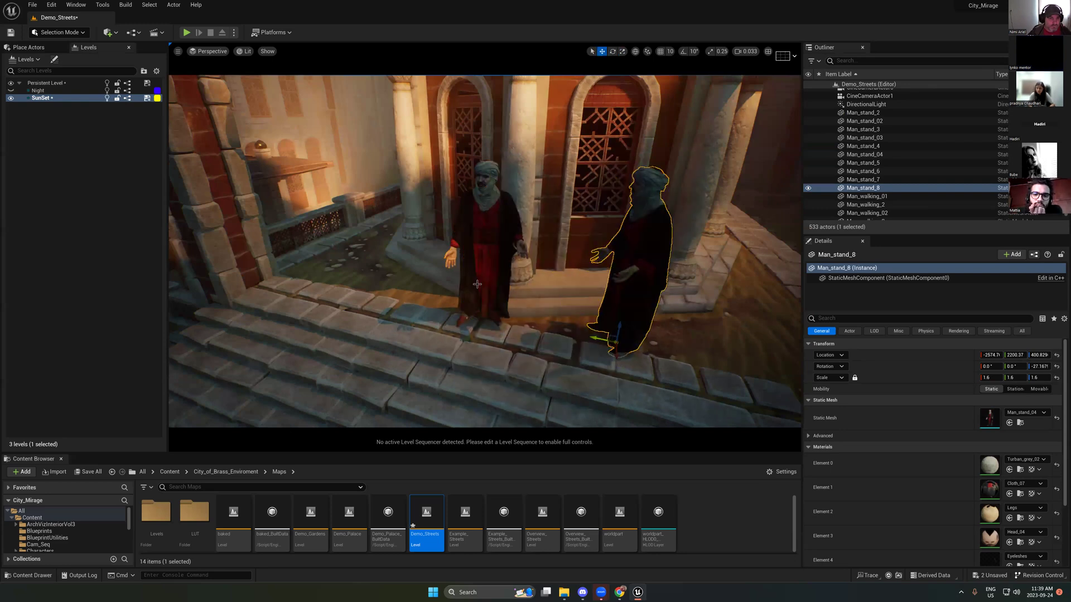
Step: Rotate Man_stand_04 to about -185° yaw and move it to about X -2546, Y 2370, facing its duplicate
left_click(472, 338)
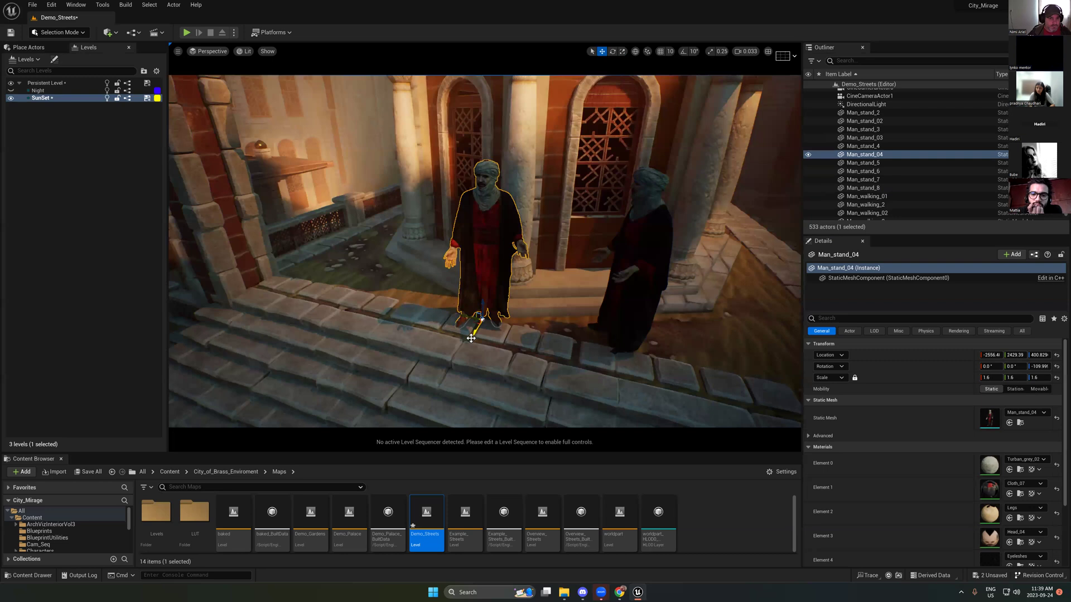
key("e")
left_click_drag(471, 338, 485, 329)
key("r")
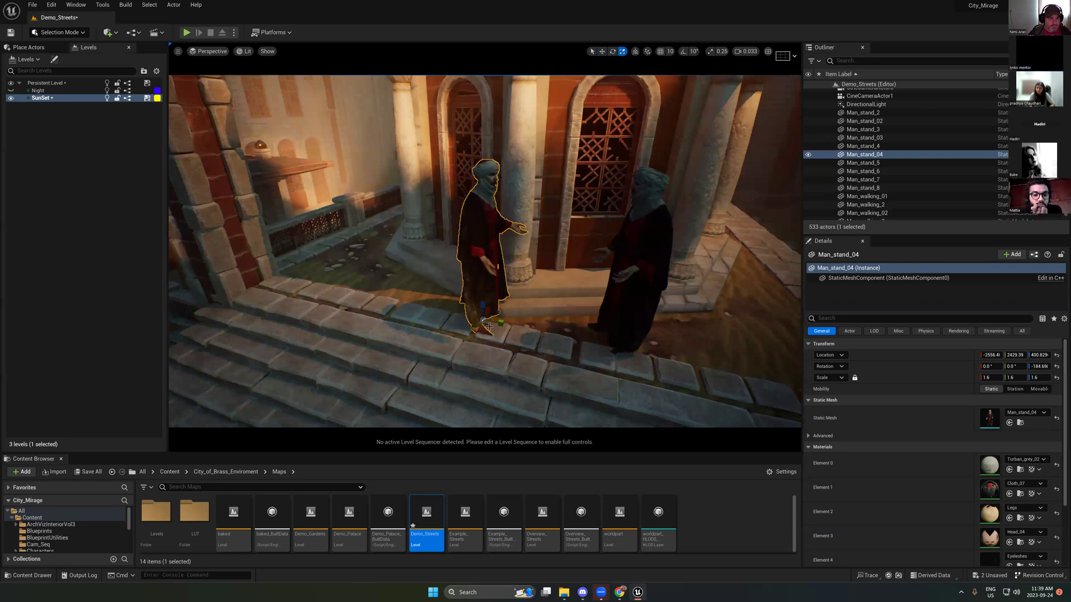
key("w")
left_click_drag(484, 326, 601, 285)
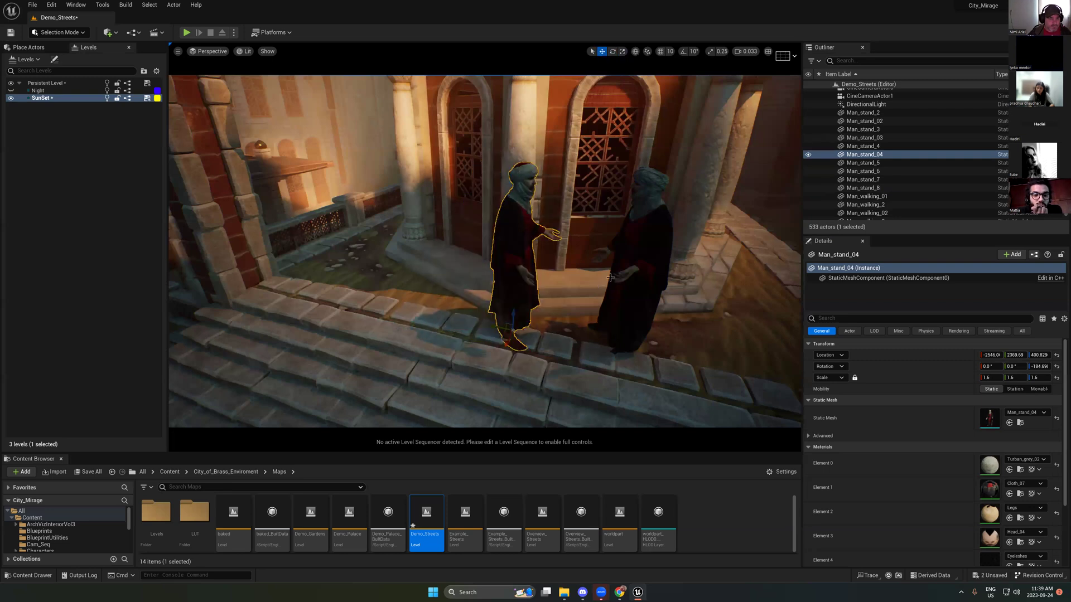
key("g")
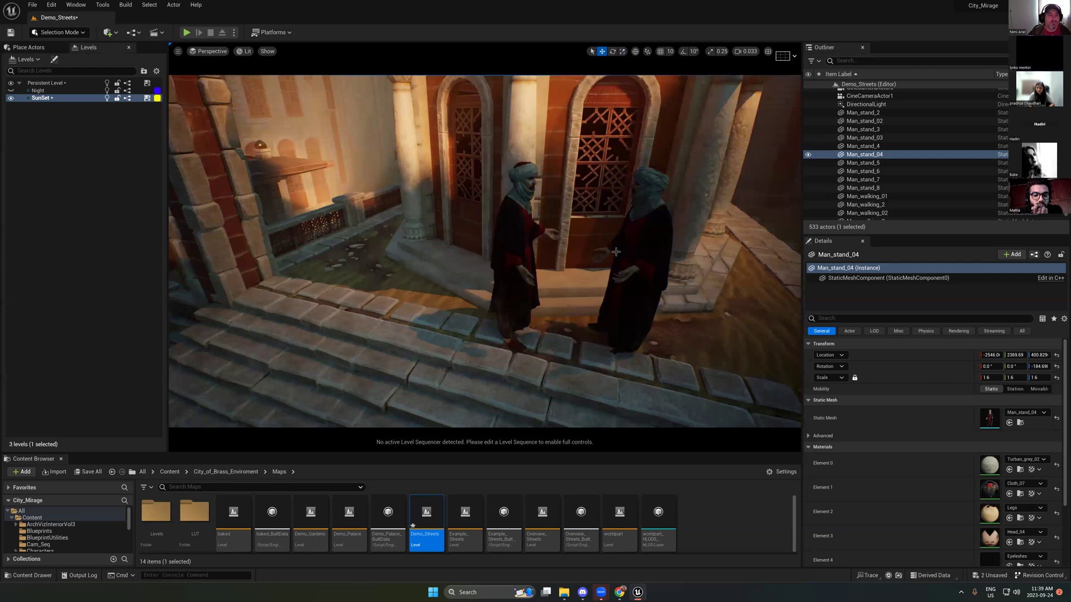
Step: Filter the scene actors by "ligh" and delete SpotLight2 after checking its effect by toggling visibility
left_click_drag(669, 167, 532, 242, "alt")
left_click(29, 47)
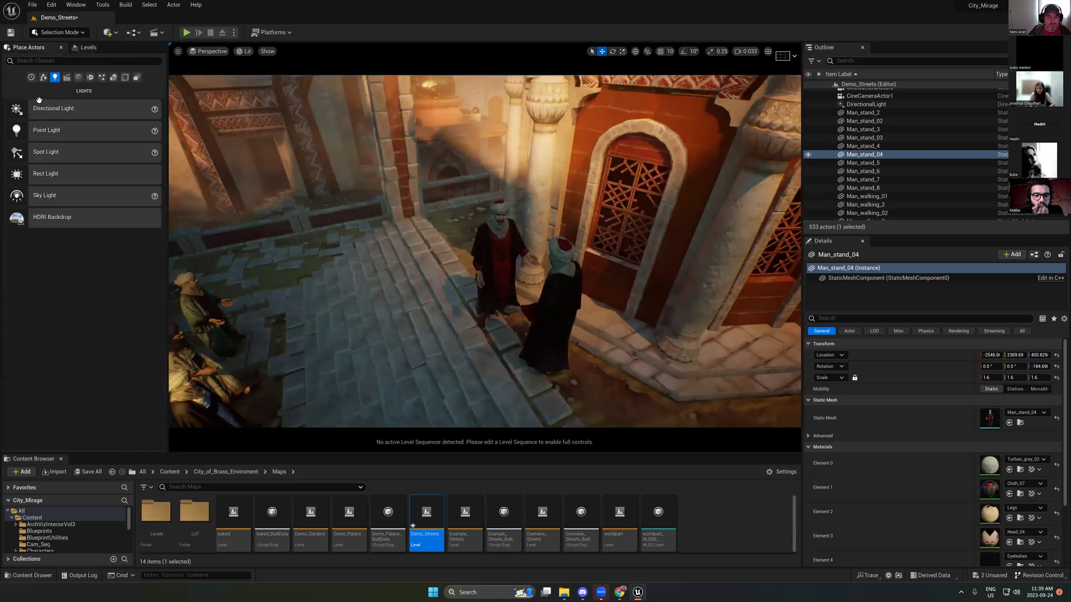
left_click_drag(641, 216, 689, 216, "alt")
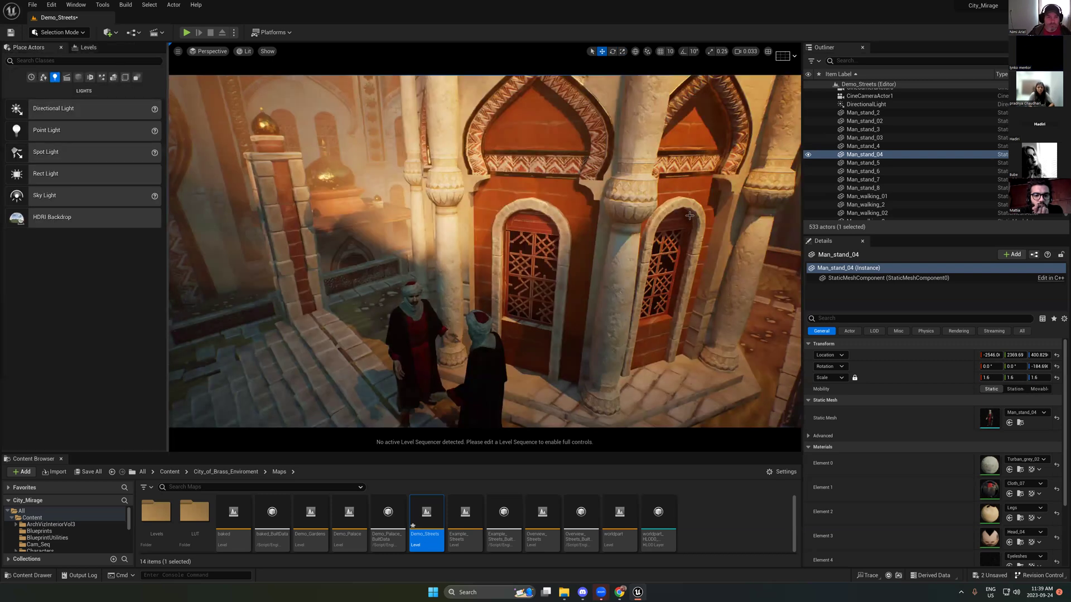
left_click(870, 60)
type("ligh")
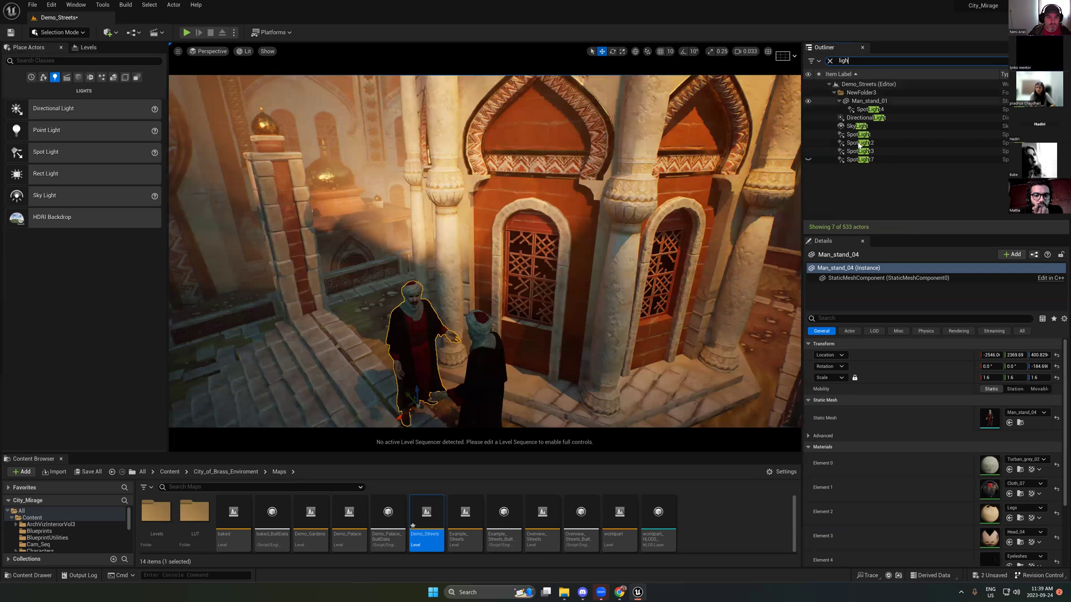
left_click(860, 142)
left_click(808, 144)
left_click(808, 143)
left_click(860, 149)
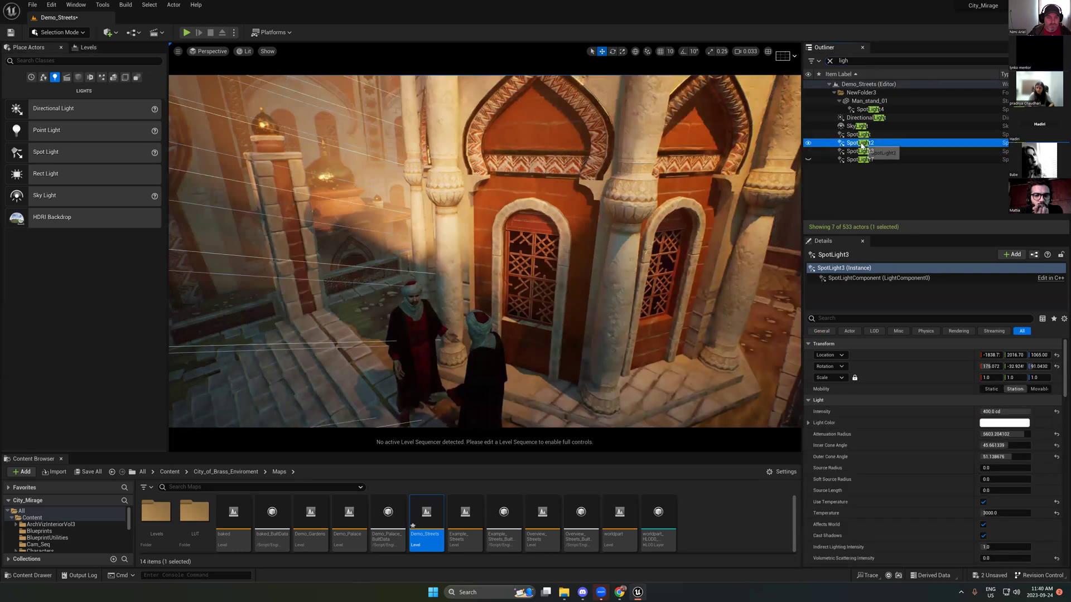
key("Delete")
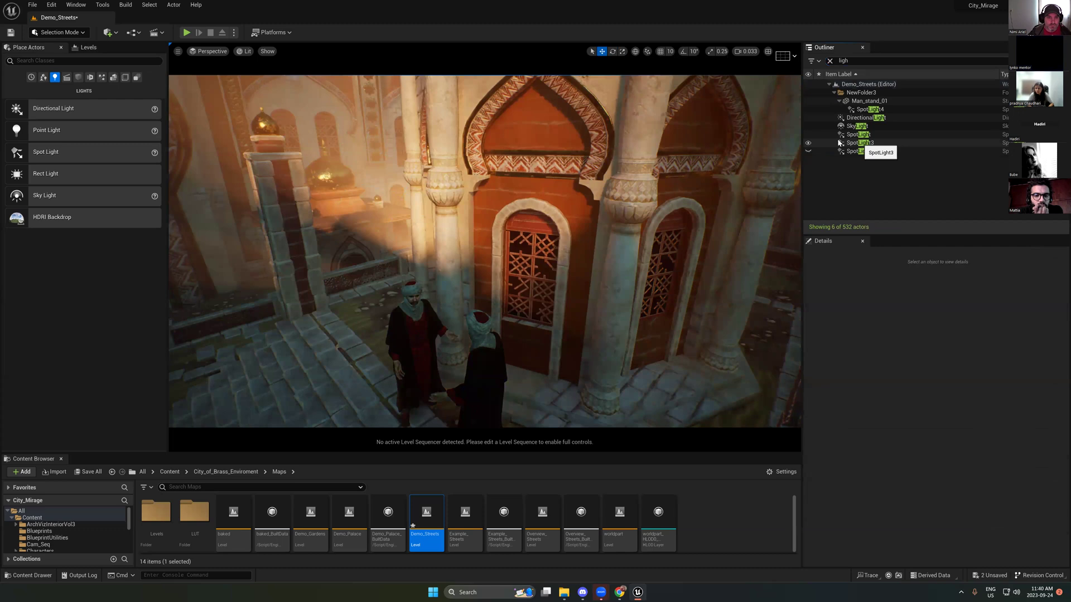
Step: Make SpotLight7 visible and move it to about X -2615, Y 1891 so it lights the two men by the steps
left_click(808, 151)
left_click(811, 151)
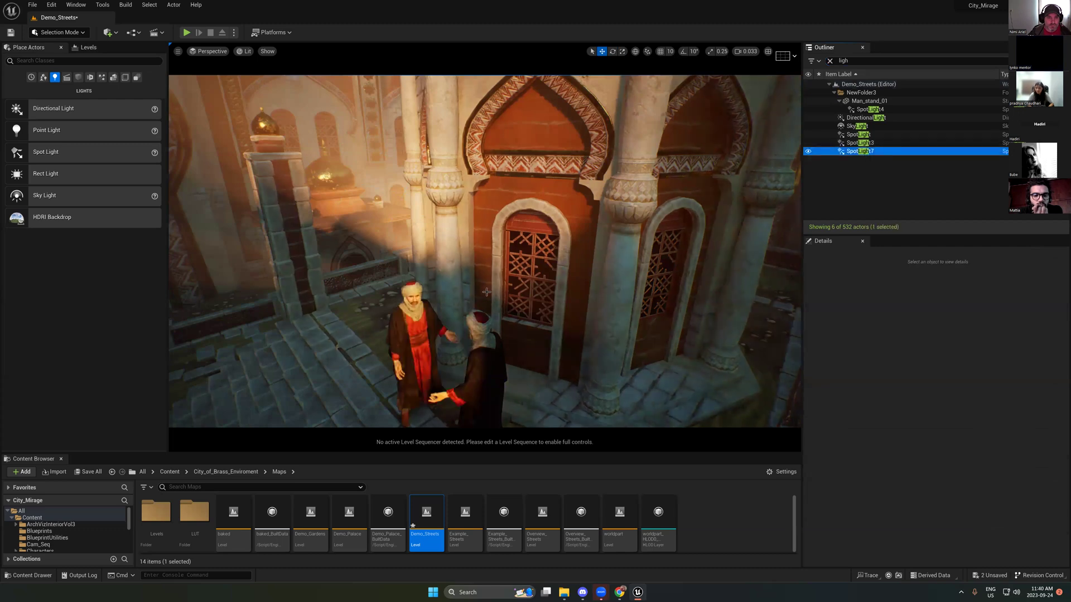
key("f")
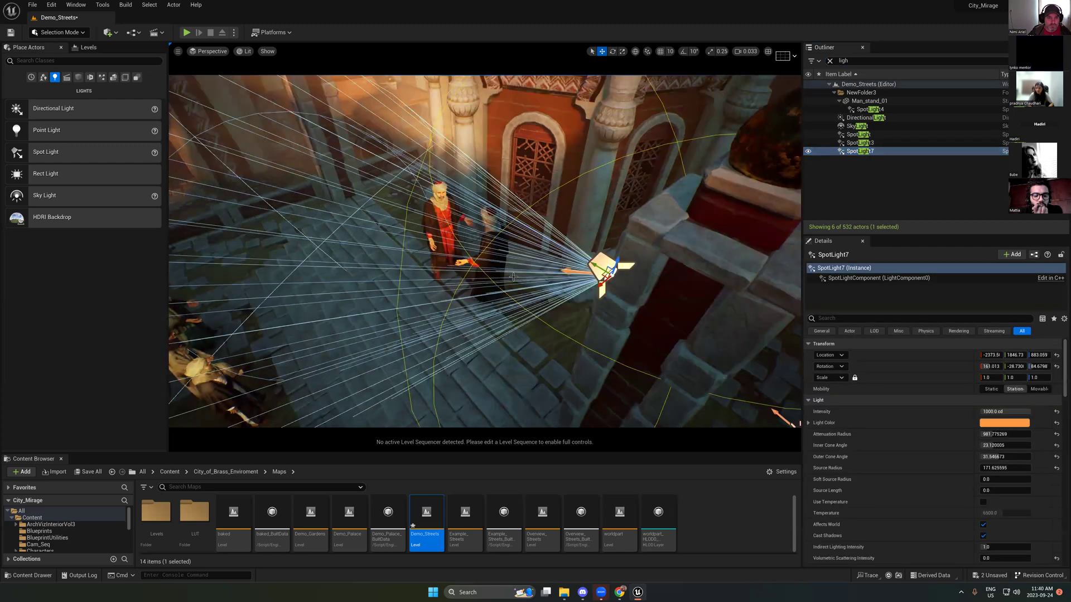
left_click_drag(513, 277, 662, 244)
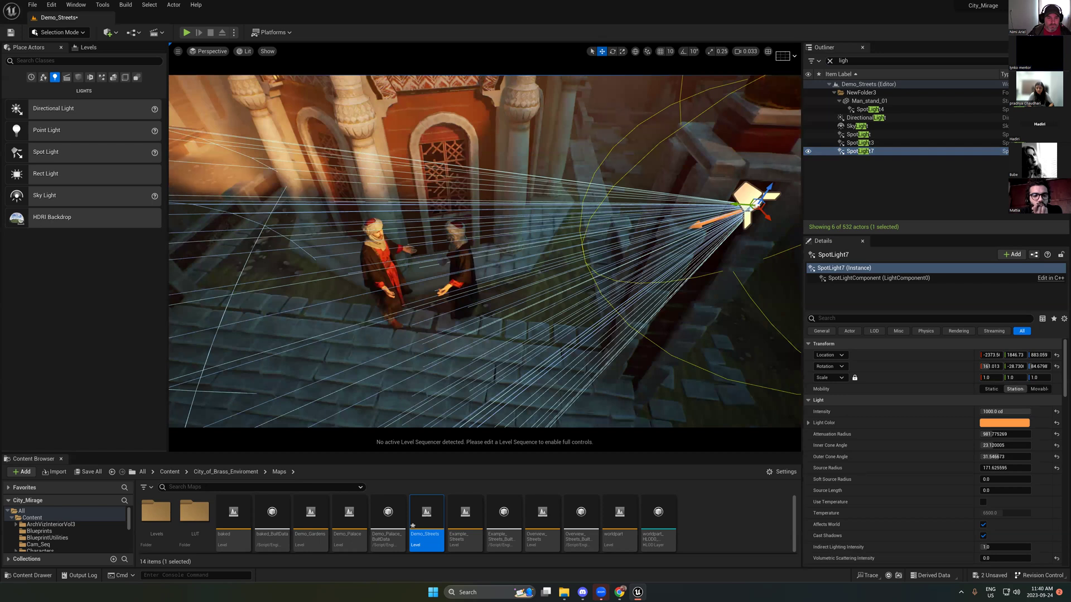
left_click_drag(755, 209, 656, 136)
left_click_drag(504, 246, 450, 273)
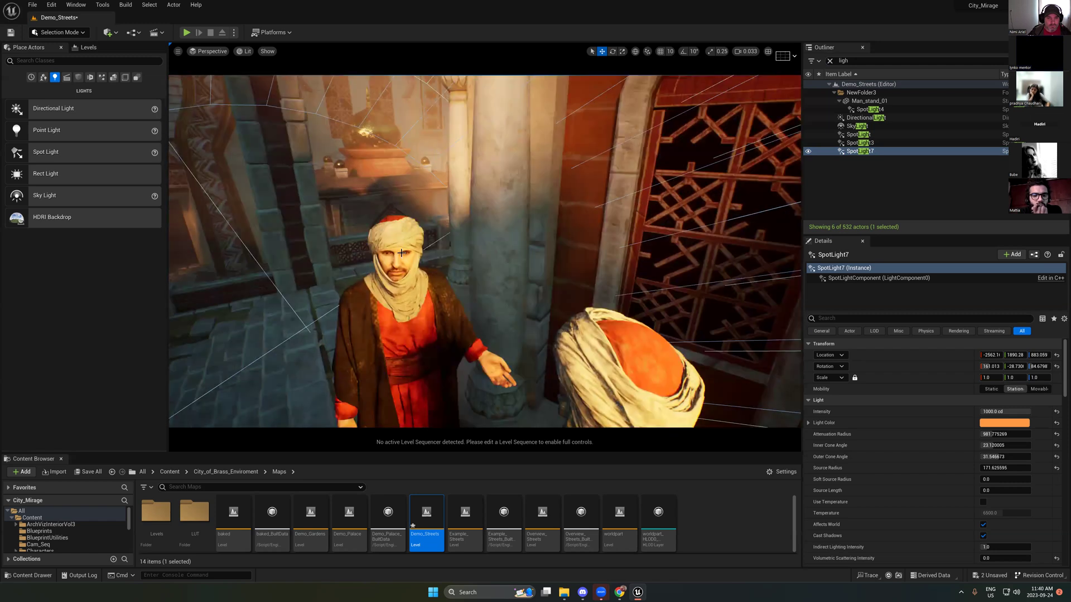
left_click_drag(402, 252, 570, 313)
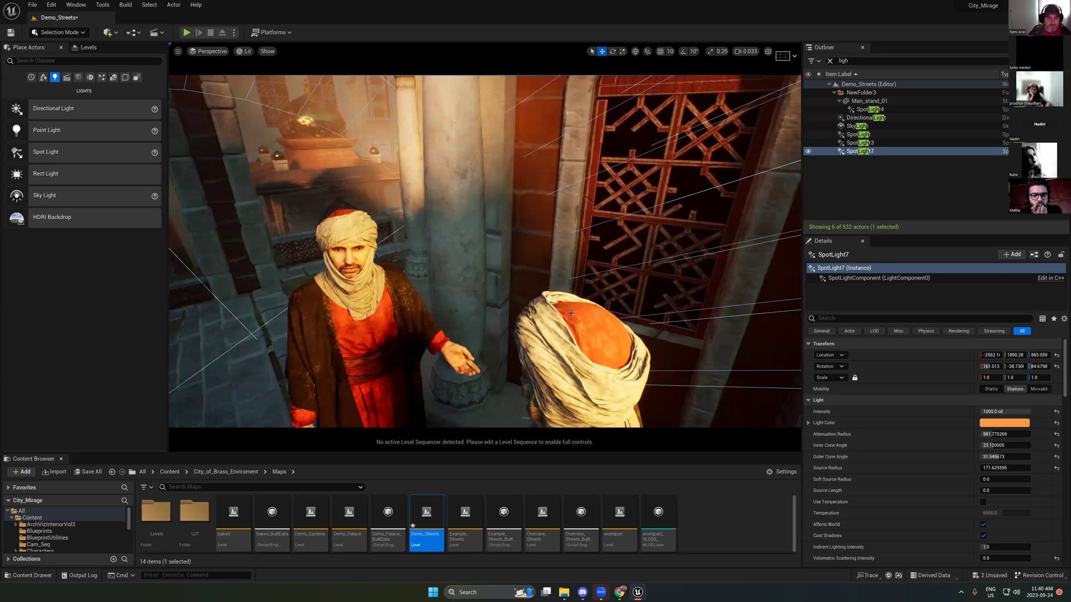
left_click_drag(570, 313, 697, 346)
Step: Narrow SpotLight7's inner cone angle to about 15.5 and outer cone angle to about 26, and set its intensity to 400 cd
left_click_drag(1004, 445, 977, 457)
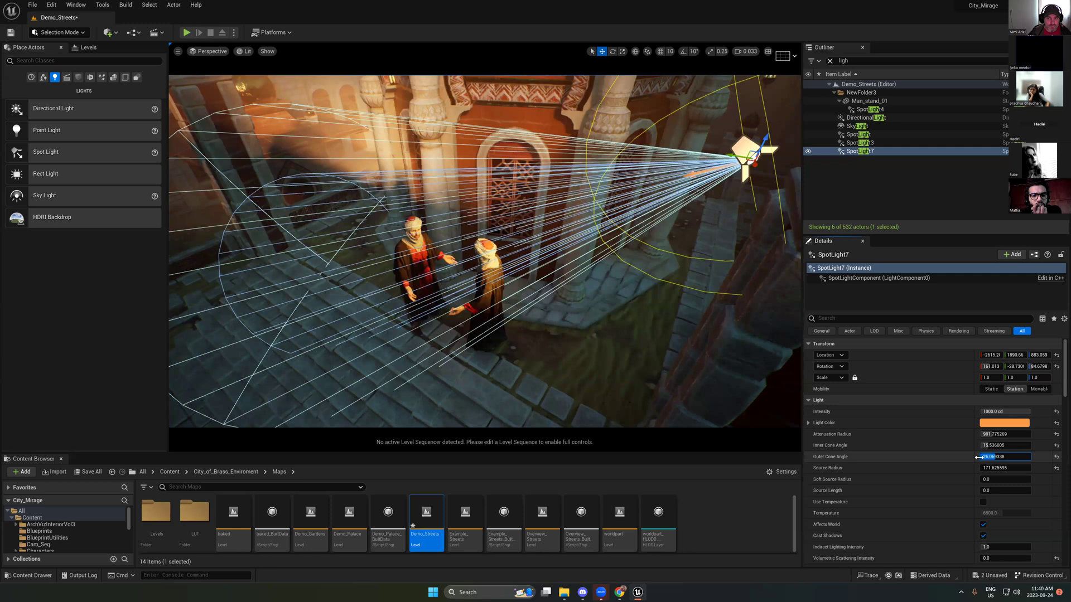
left_click(1003, 411)
type("400")
key("Return")
scroll(416, 230, "up", 3)
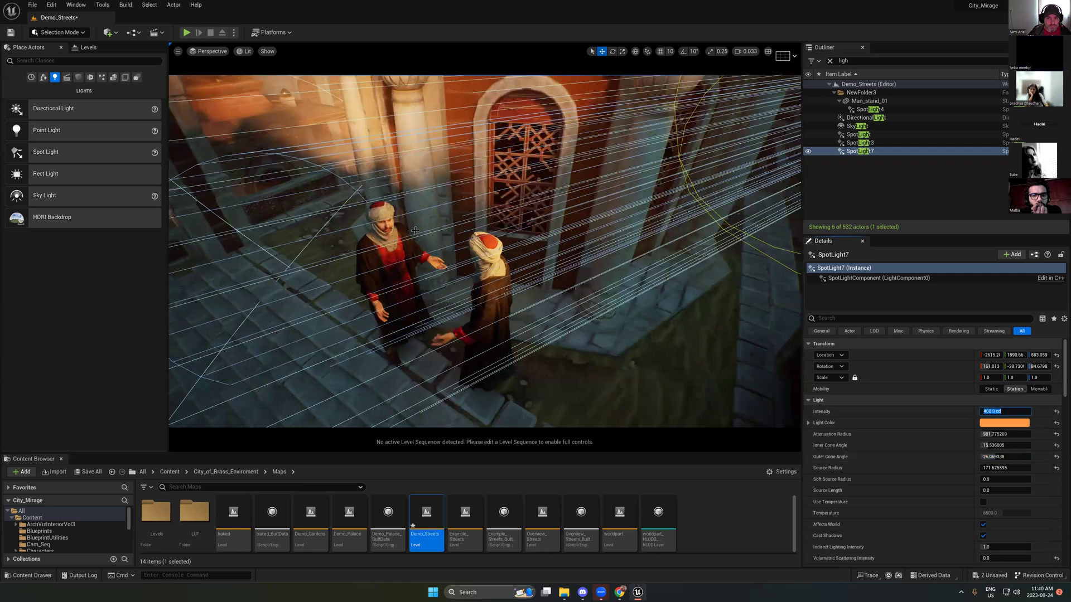
Step: Move SpotLight7 to about X -2702 and reduce its inner cone angle to 1.0 and outer cone angle to about 25.4
right_click_drag(416, 231, 592, 193)
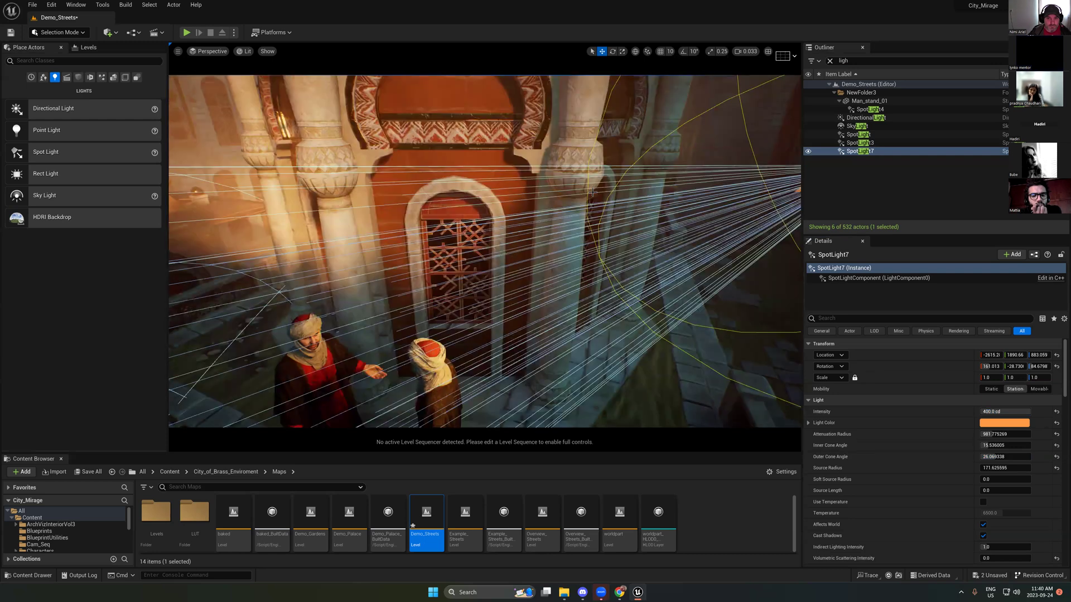
right_click_drag(378, 290, 690, 266)
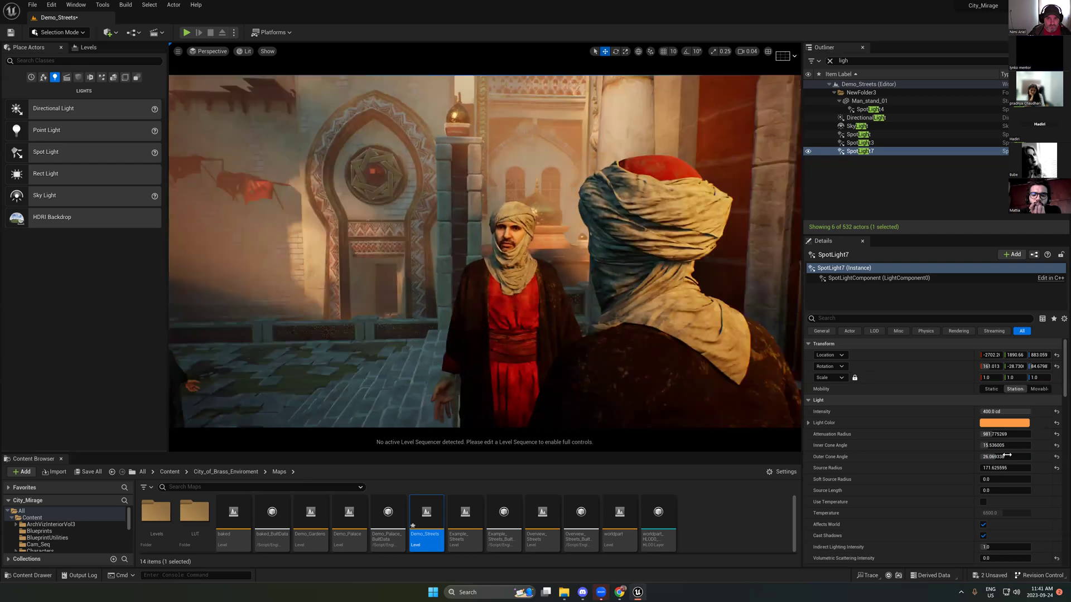
mouse_move(998, 457)
left_mouse_down()
mouse_move(1011, 456)
mouse_move(994, 456)
left_mouse_up()
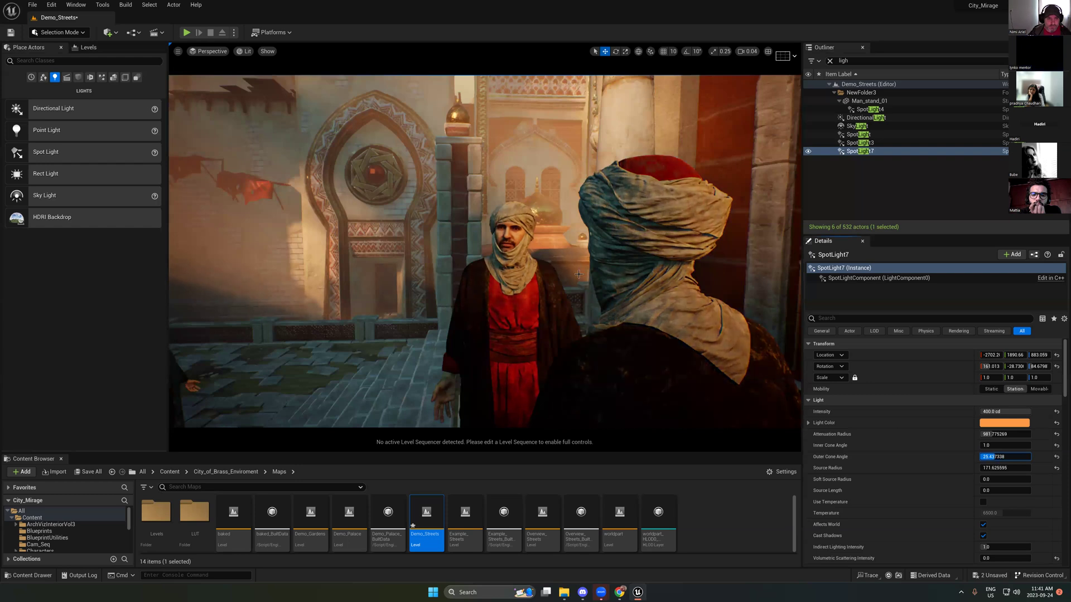
middle_click_drag(579, 273, 600, 278)
key("g")
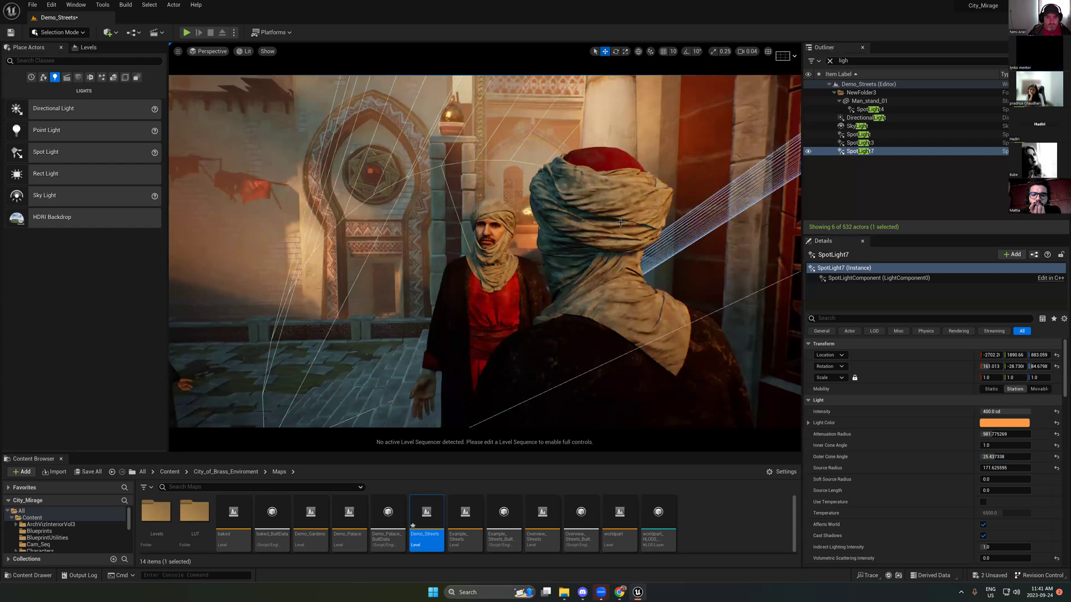
key("g")
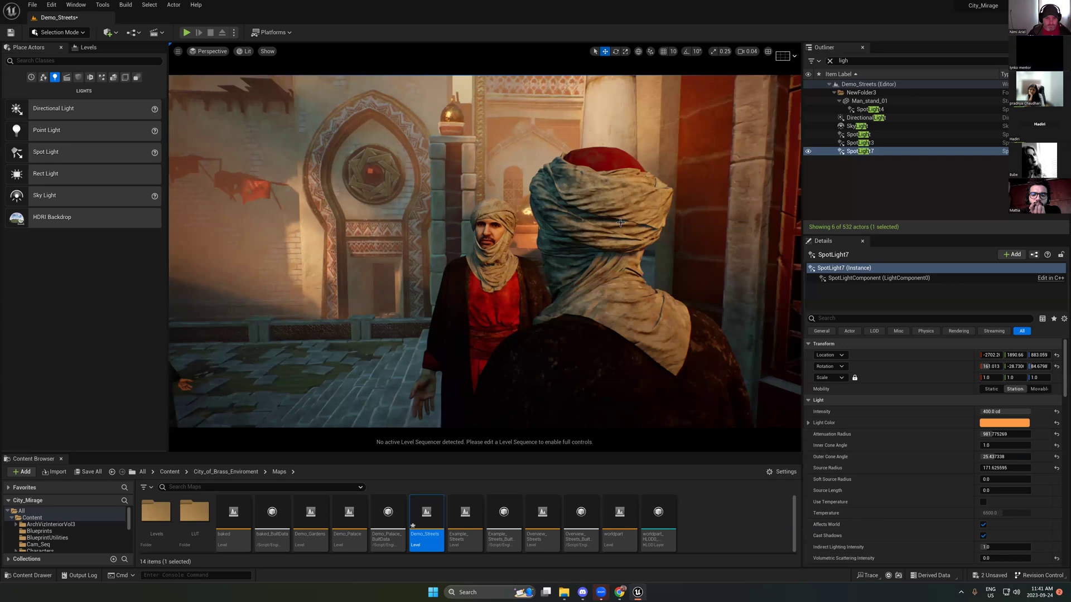
middle_click_drag(620, 222, 718, 176)
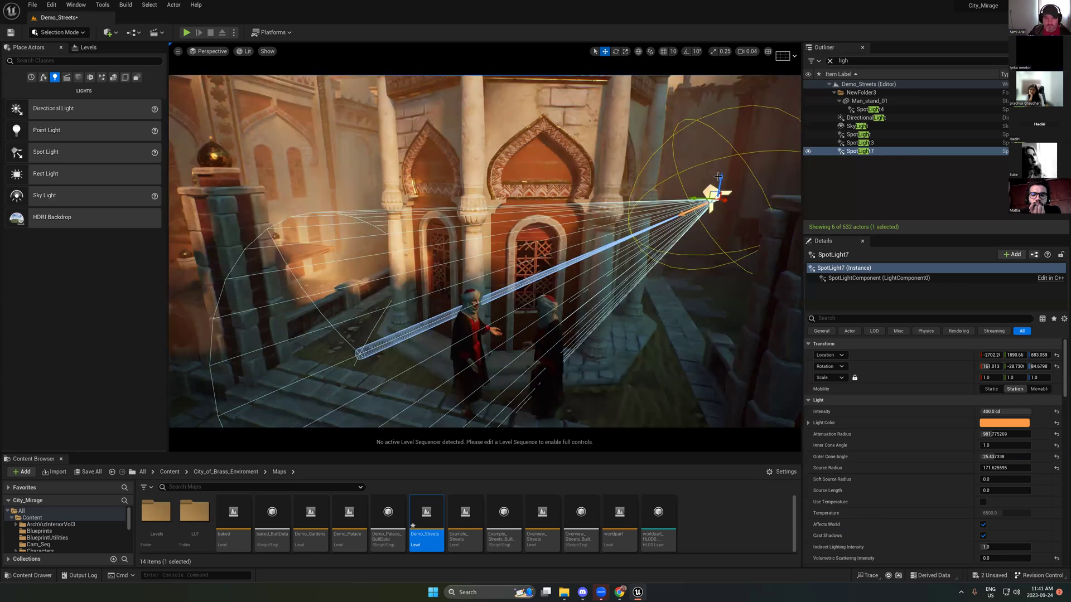
Step: Duplicate SpotLight7, rotate the copy to about -98° yaw and place it opposite at about X -2443, Y 2736
left_click_drag(722, 206, 535, 181, "alt")
key("e")
key("r")
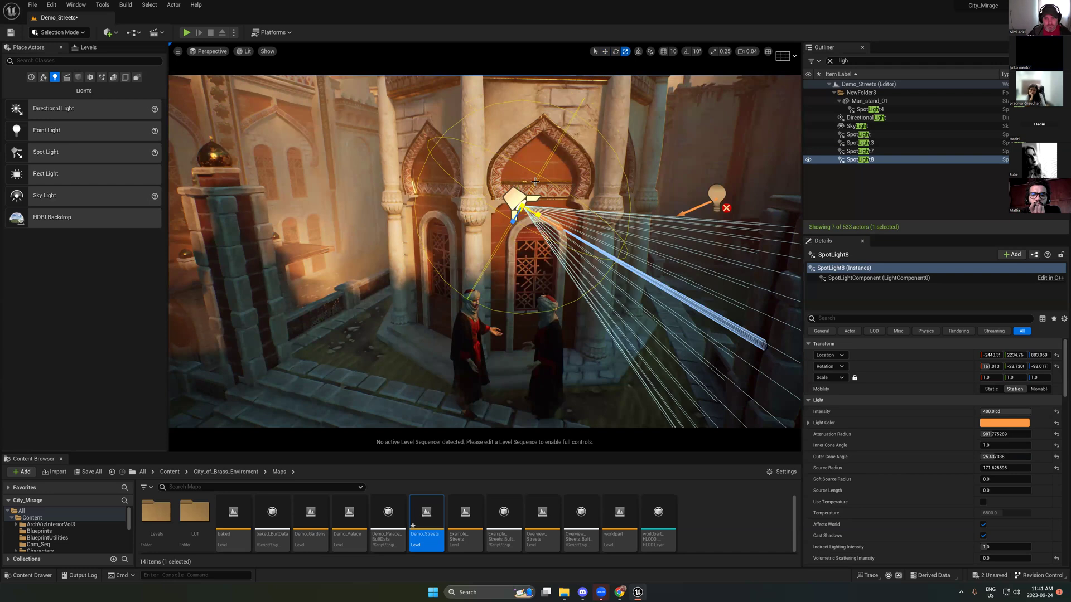
key("w")
left_click_drag(535, 181, 409, 292)
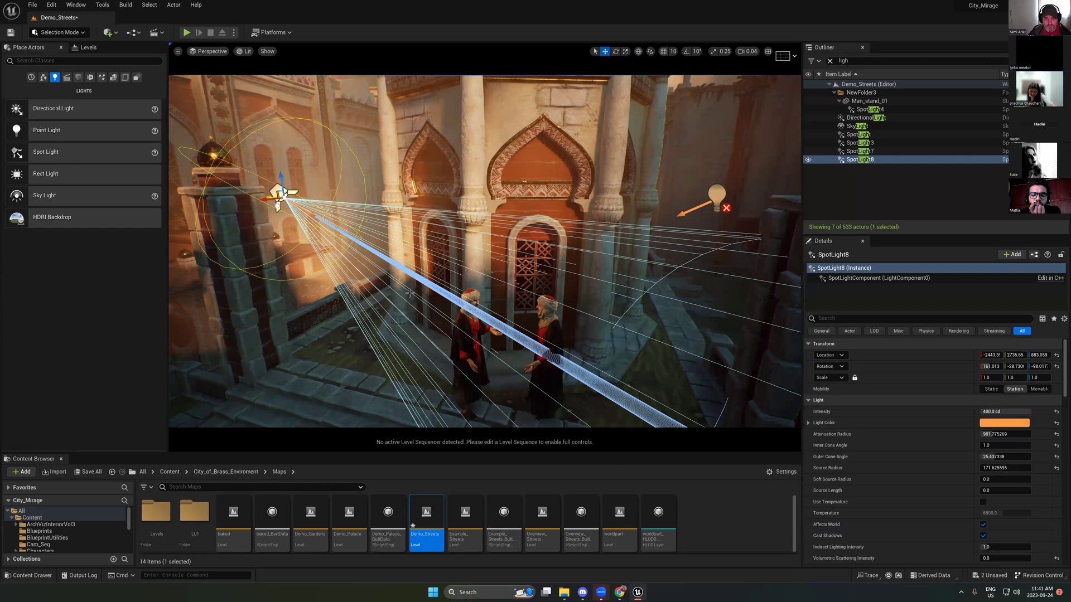
Step: Change the duplicated spotlight's color to a slightly darkened pale blue, switching Affects World off and on to compare
left_click(1004, 423)
left_click(840, 422)
left_click(838, 429)
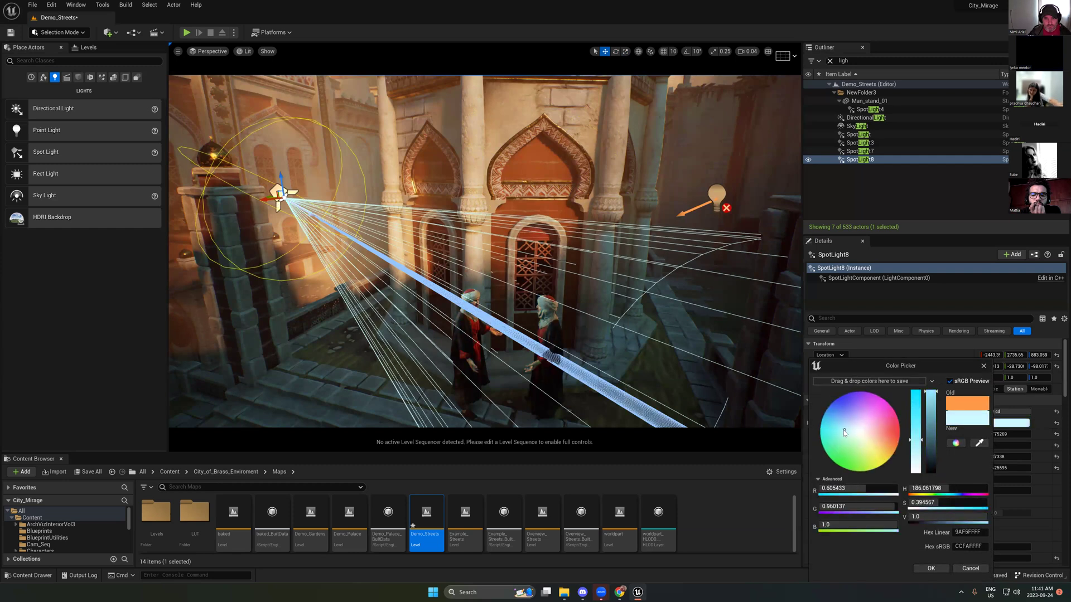
left_click(930, 568)
left_click(983, 526)
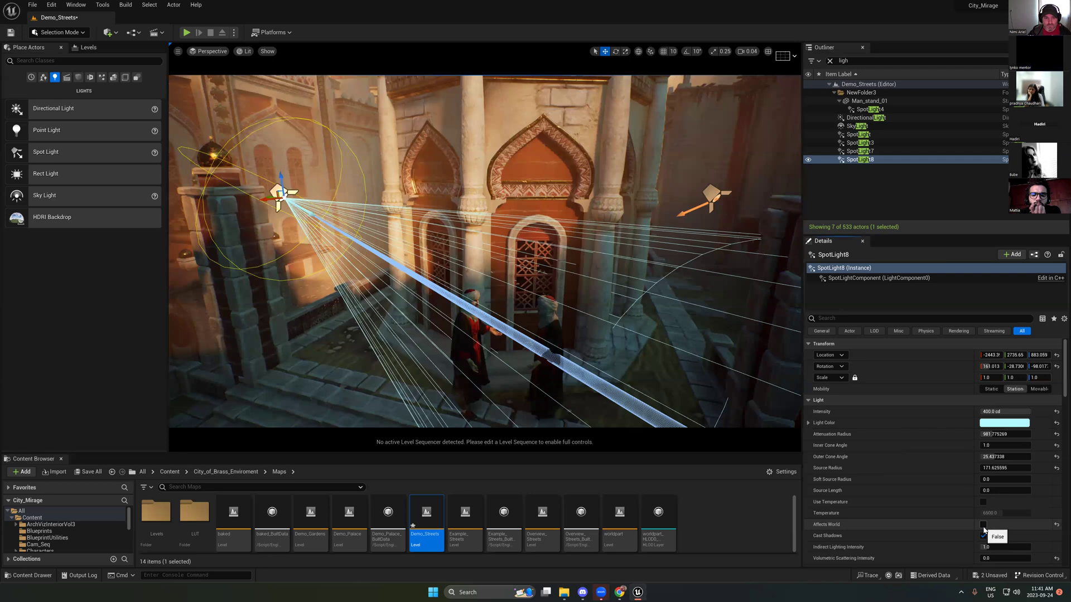
left_click(983, 524)
left_click(1004, 422)
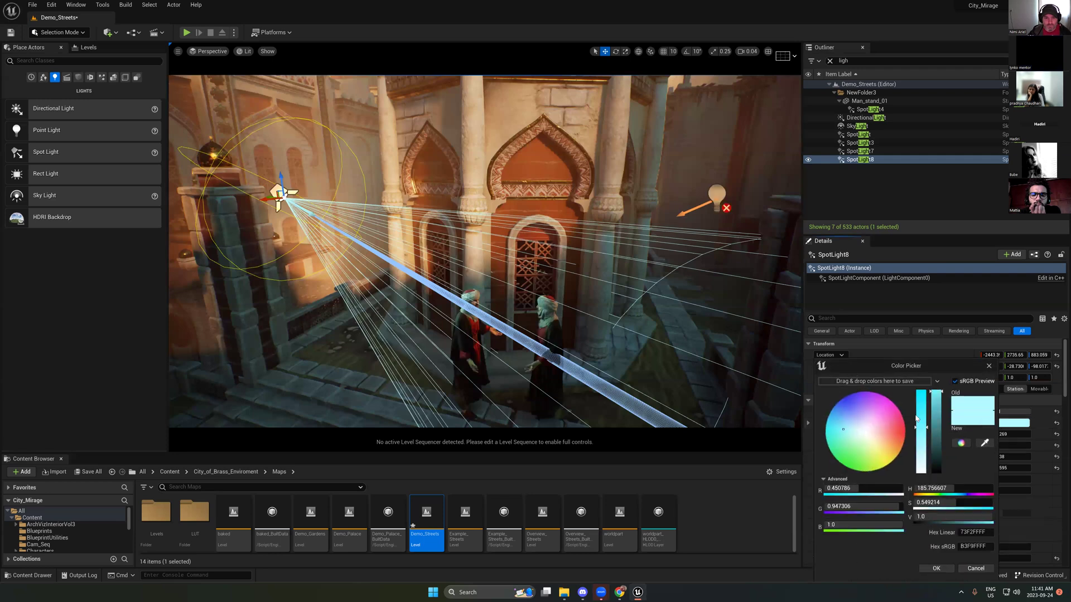
left_click(846, 425)
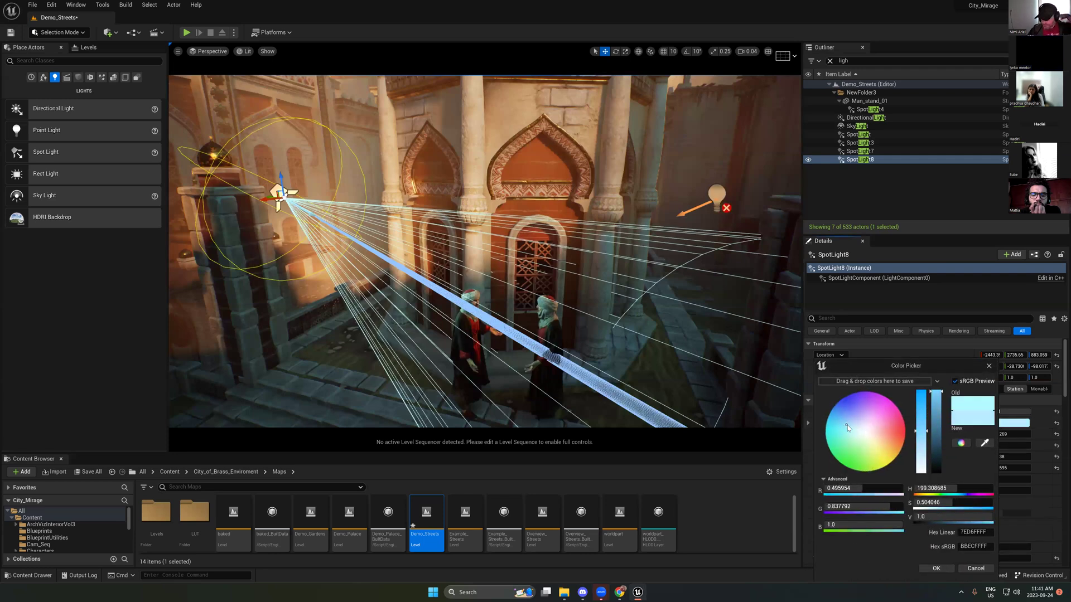
mouse_move(931, 405)
left_mouse_down()
mouse_move(936, 424)
mouse_move(937, 407)
left_mouse_up()
Step: Set the intensity of the duplicated spotlight SpotLight8 to 200 cd
left_click(1022, 412)
left_click(1004, 411)
type("20")
key("Return")
scroll(575, 334, "up", 2)
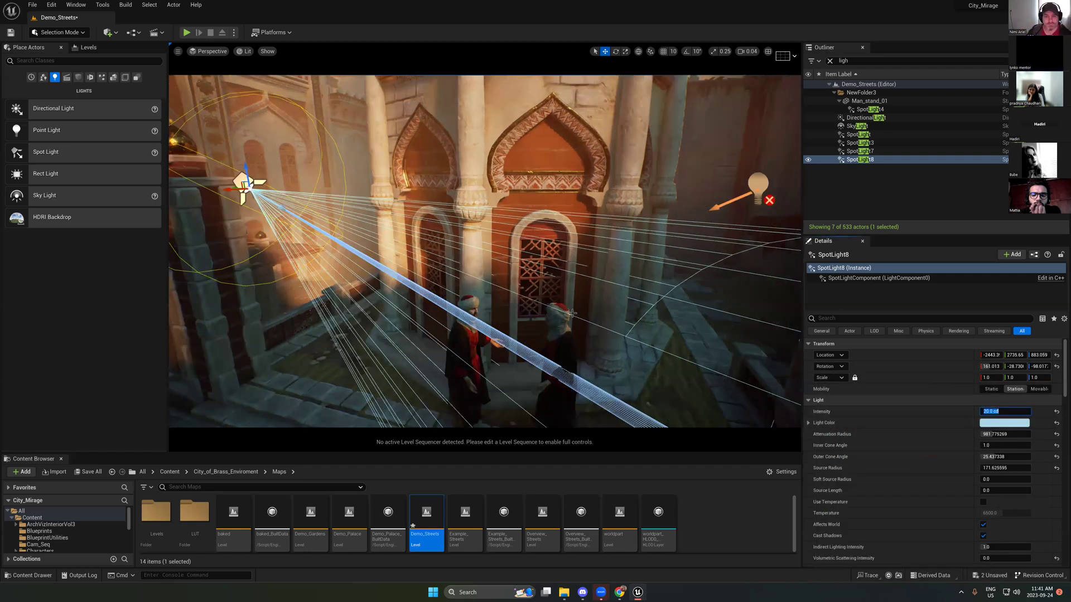
scroll(733, 376, "up", 2)
scroll(733, 376, "up", 2)
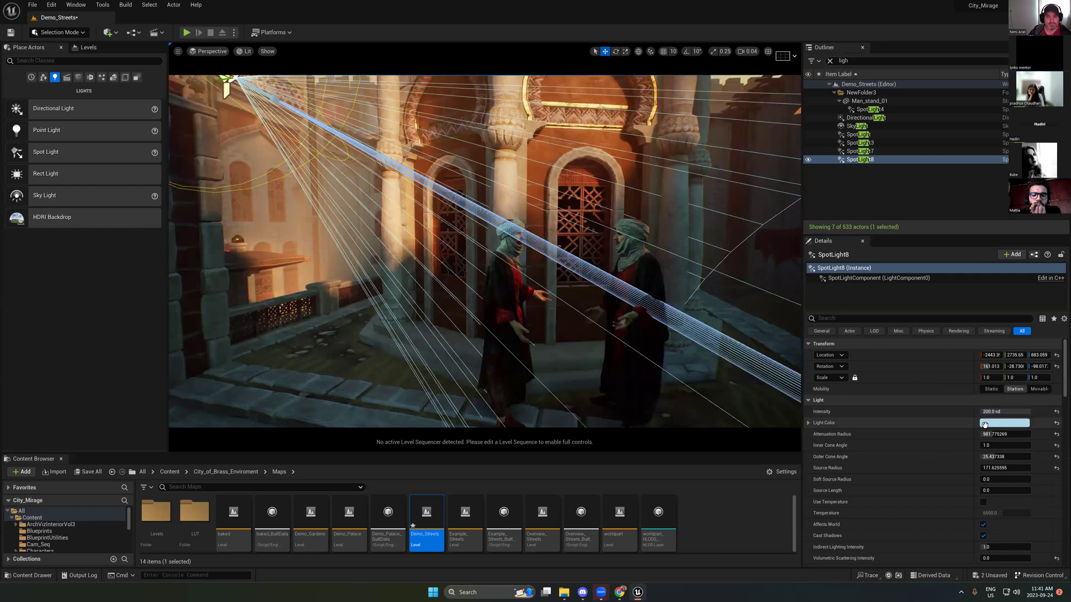
Step: Change SpotLight8's light color to a deeper blue with hue about 227 and saturation about 0.78, and hide the editor overlays
left_click(985, 425)
left_click_drag(861, 412, 852, 412)
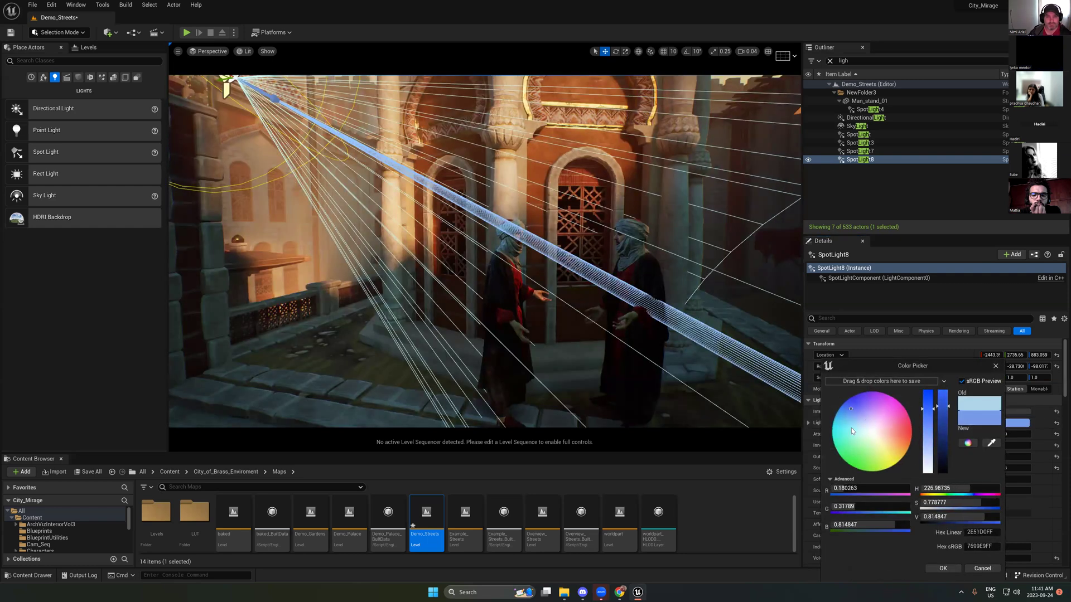
left_click(941, 567)
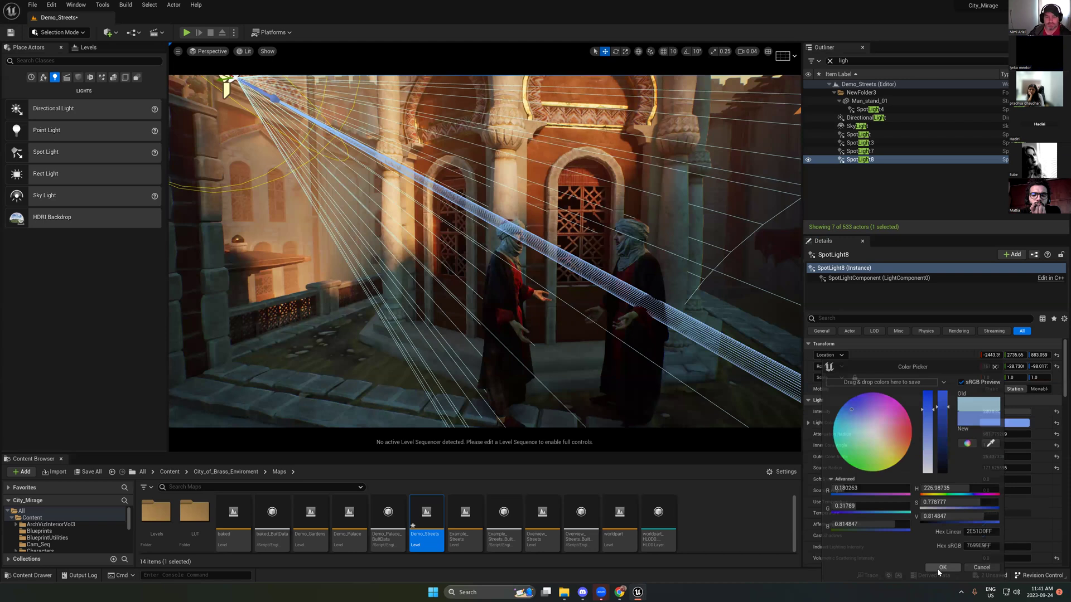
left_click(588, 207)
key("g")
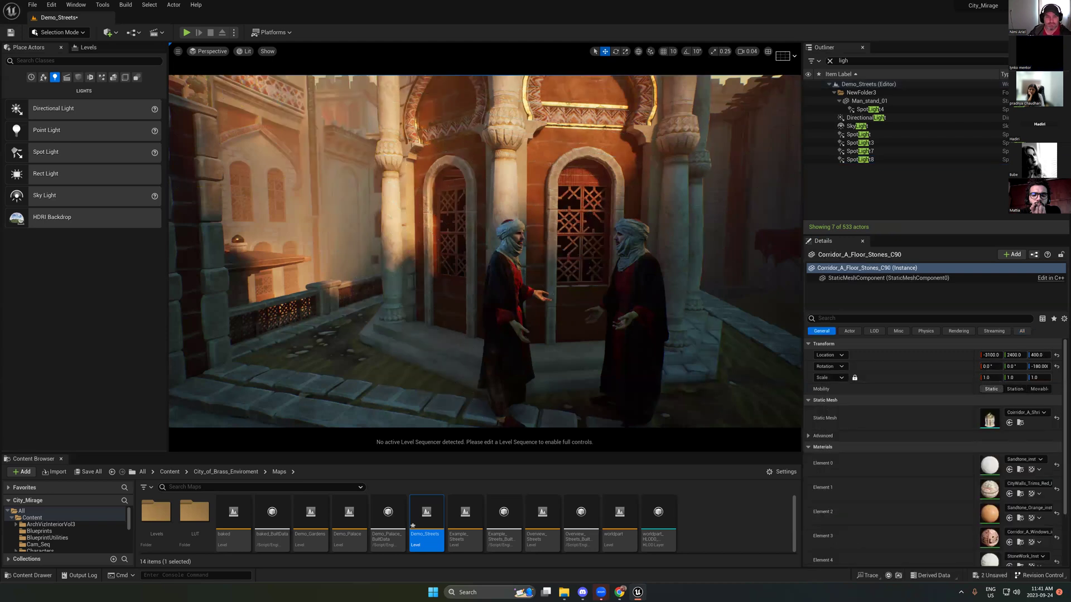
Step: Create a cine camera from an over-the-shoulder view of the two talking men and look through CineCameraActor1
key("a")
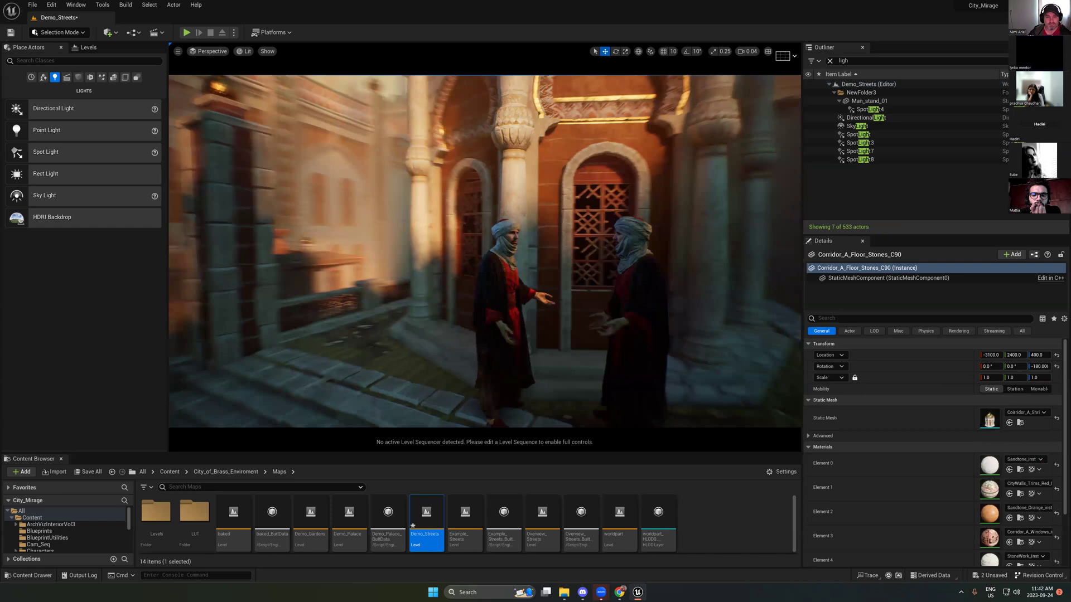
left_click(178, 51)
mouse_move(271, 205)
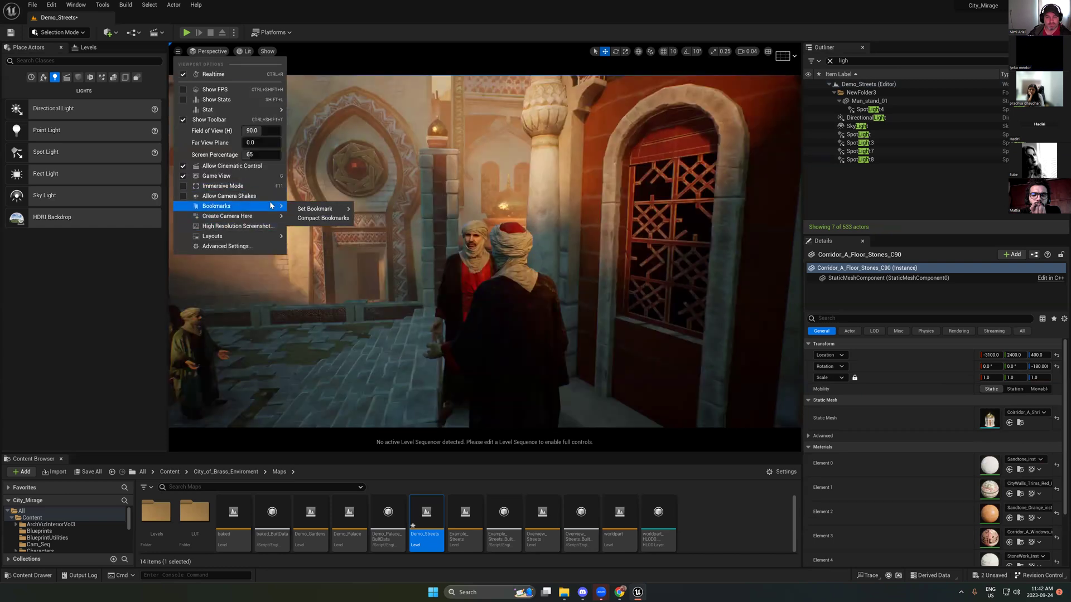
left_click(318, 228)
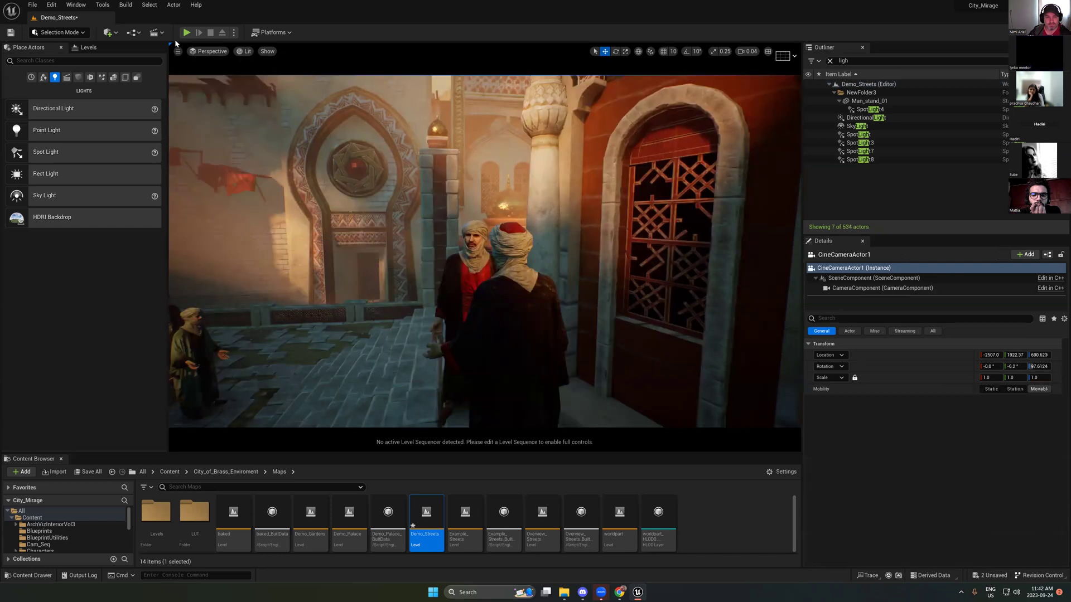
left_click(178, 51)
left_click(236, 164)
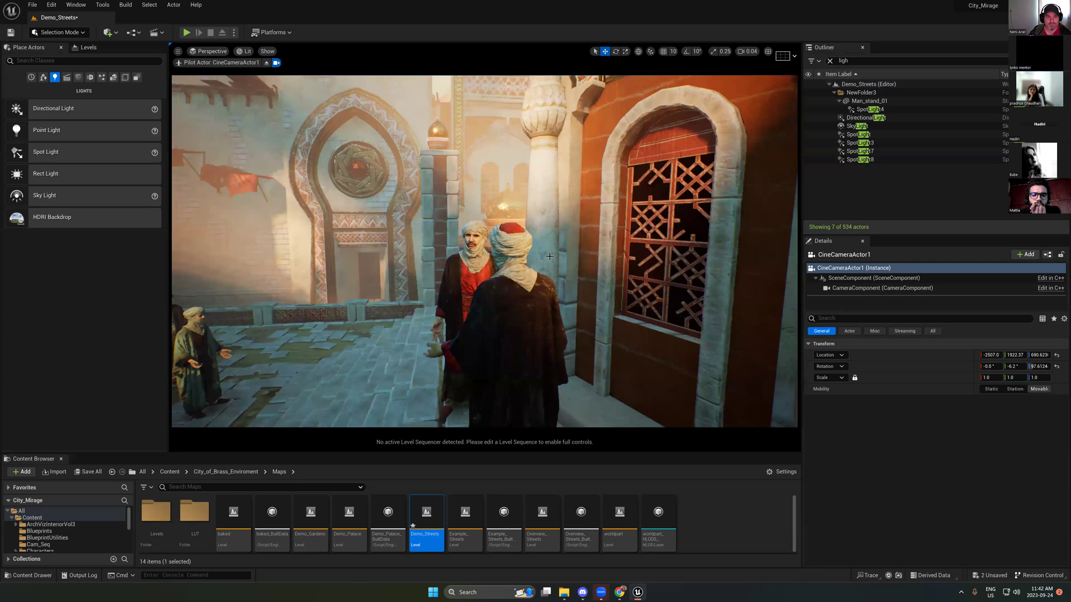
Step: Set the new over-the-shoulder camera's current aperture to 4.2 in its CameraComponent
left_click(877, 288)
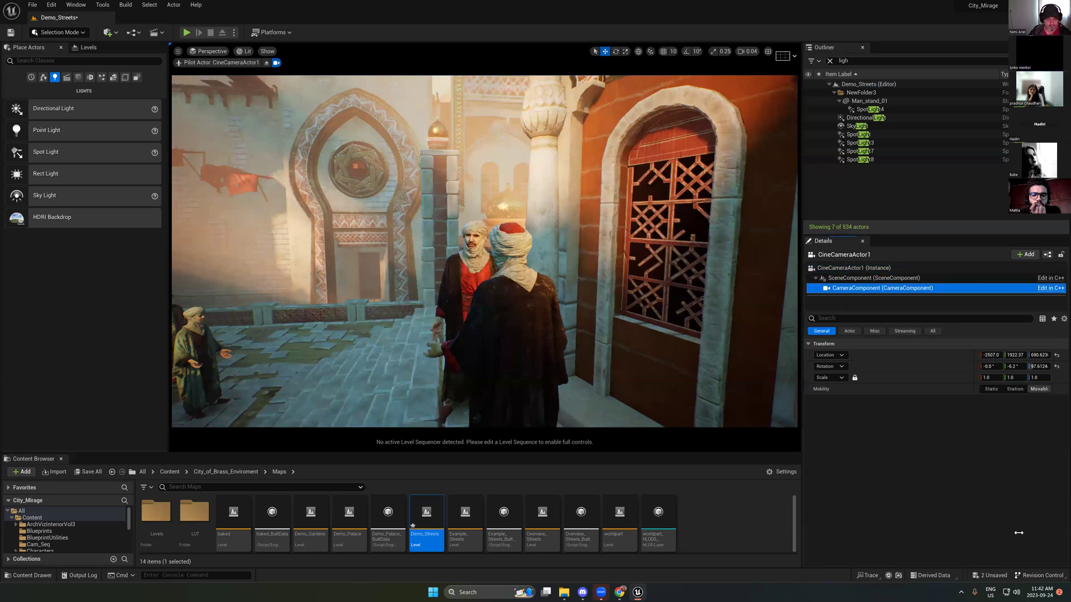
scroll(998, 452, "down", 1)
scroll(998, 452, "down", 3)
left_click(994, 545)
type("4.2")
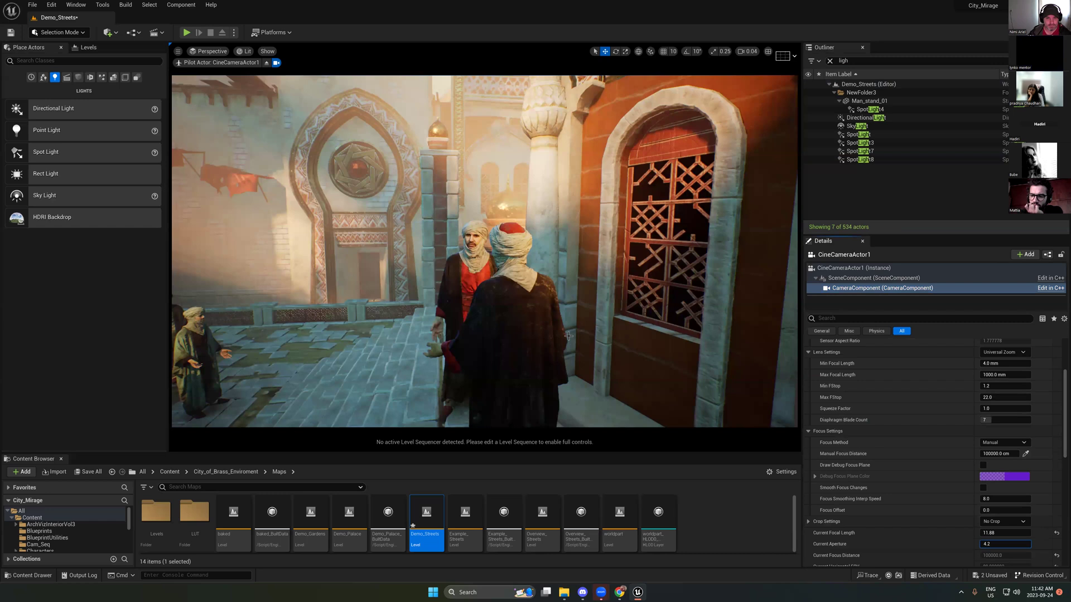
key("Return")
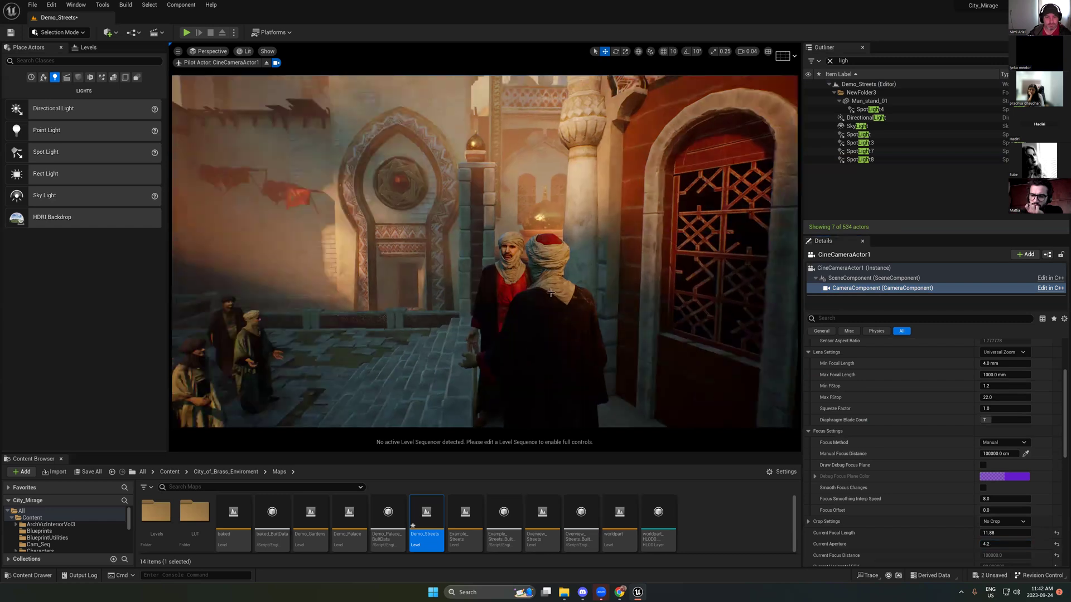
Step: Set the camera's focal length to about 33 mm and frame the facing man closely over the other man's shoulder
scroll(645, 331, "up", 2)
scroll(645, 330, "up", 1)
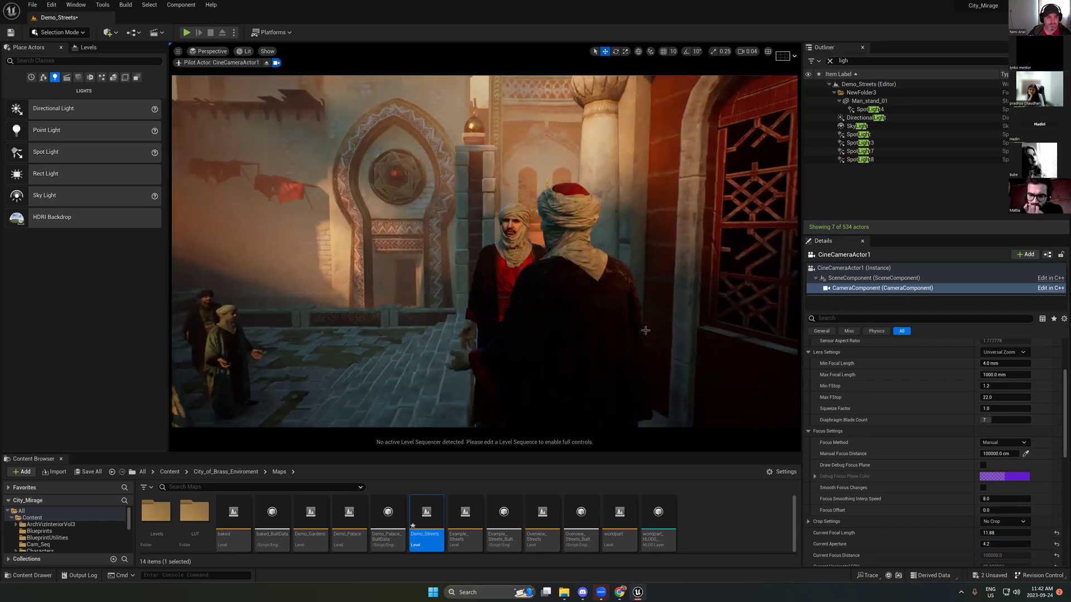
mouse_move(996, 533)
left_mouse_down()
mouse_move(1040, 533)
mouse_move(992, 520)
left_mouse_up()
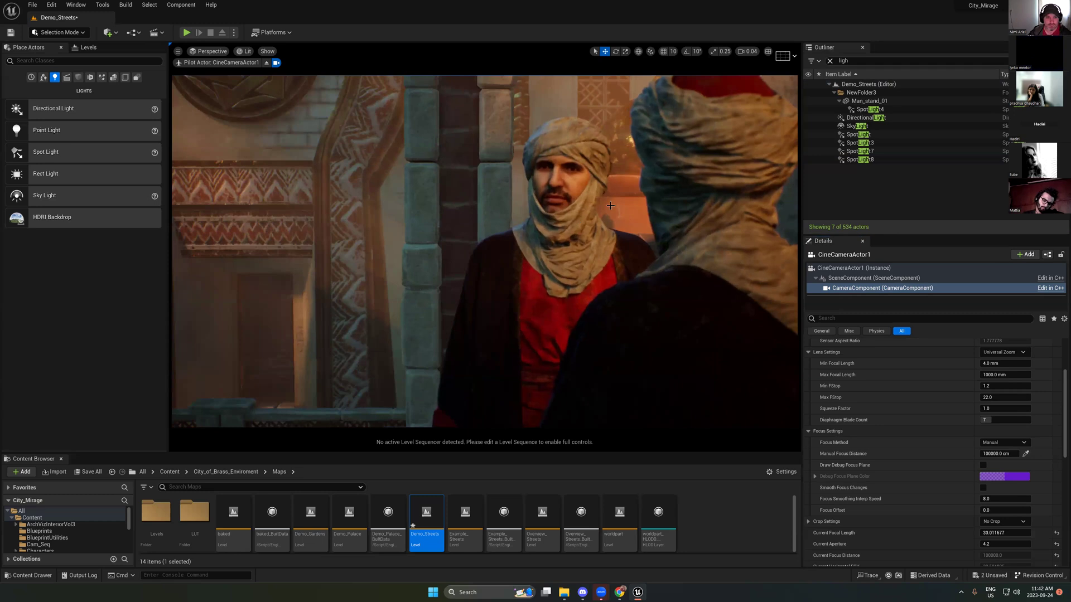
middle_click_drag(639, 203, 656, 189)
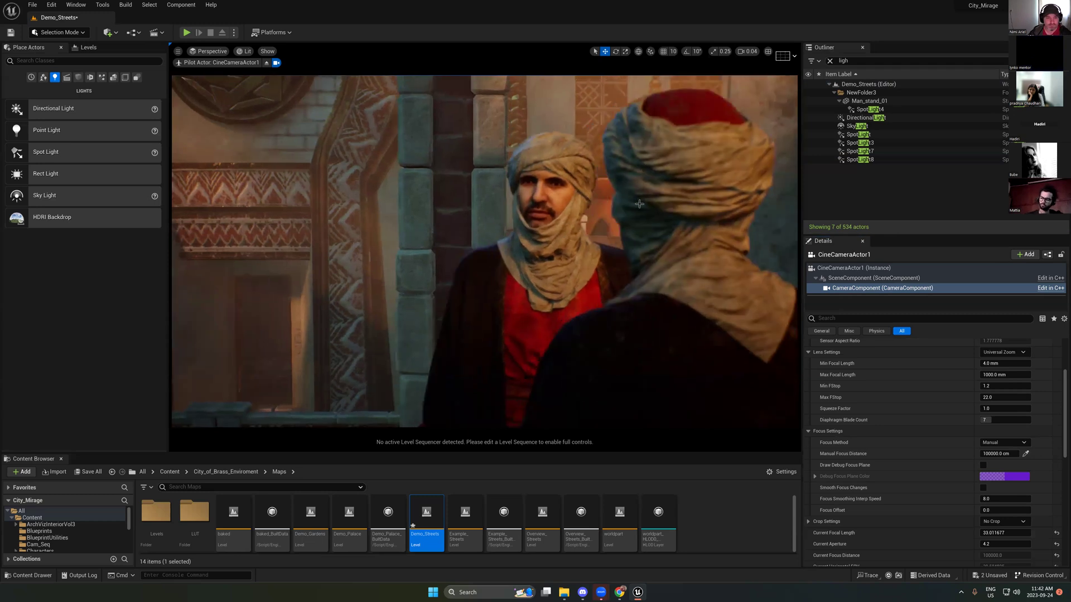
Step: Stop piloting the camera, move Man_stand_04 sideways clear of the foreground man's shoulder, and return to the CineCameraActor1 view
left_click(552, 286)
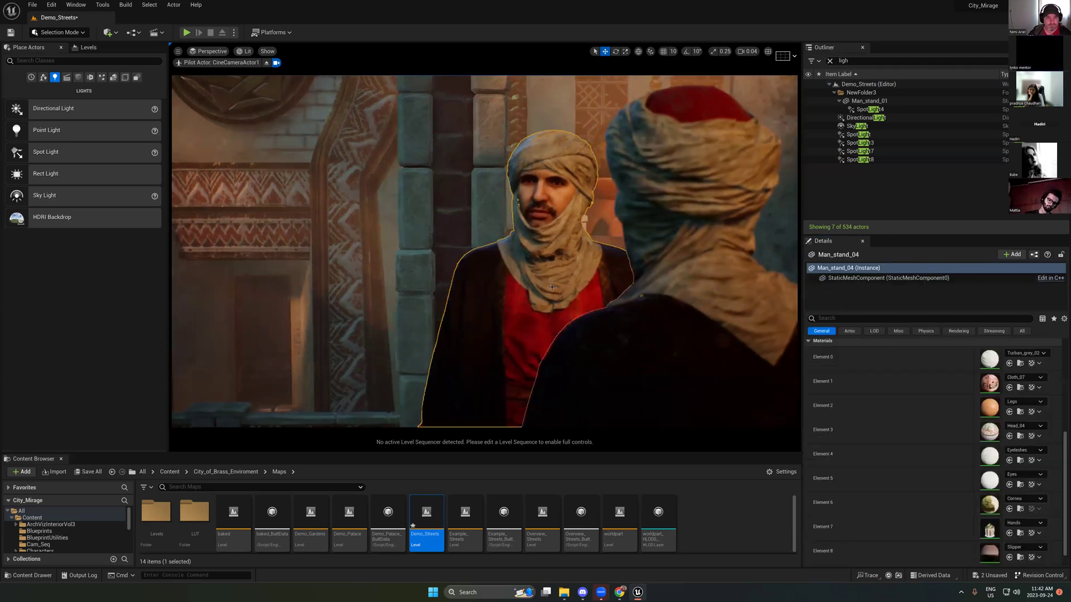
left_click(267, 63)
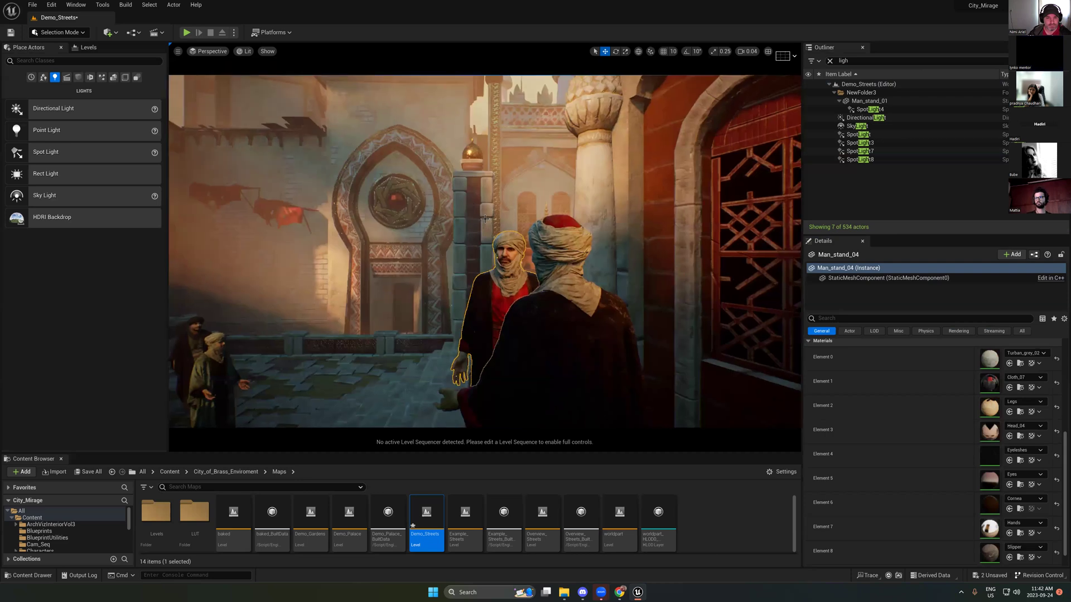
right_click_drag(474, 188, 472, 188)
scroll(466, 200, "down", 5)
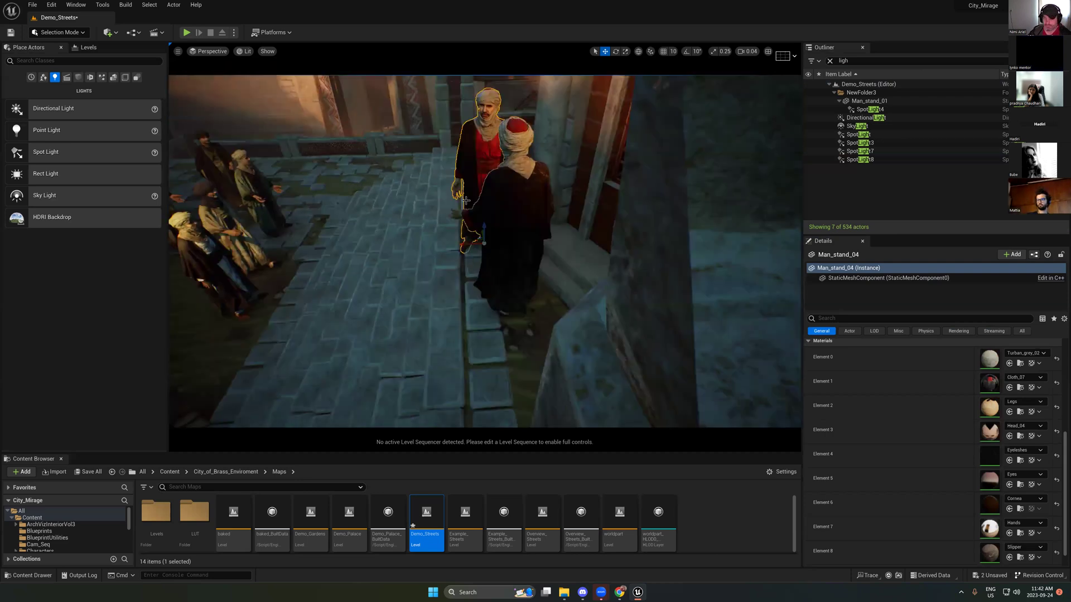
scroll(466, 200, "up", 3)
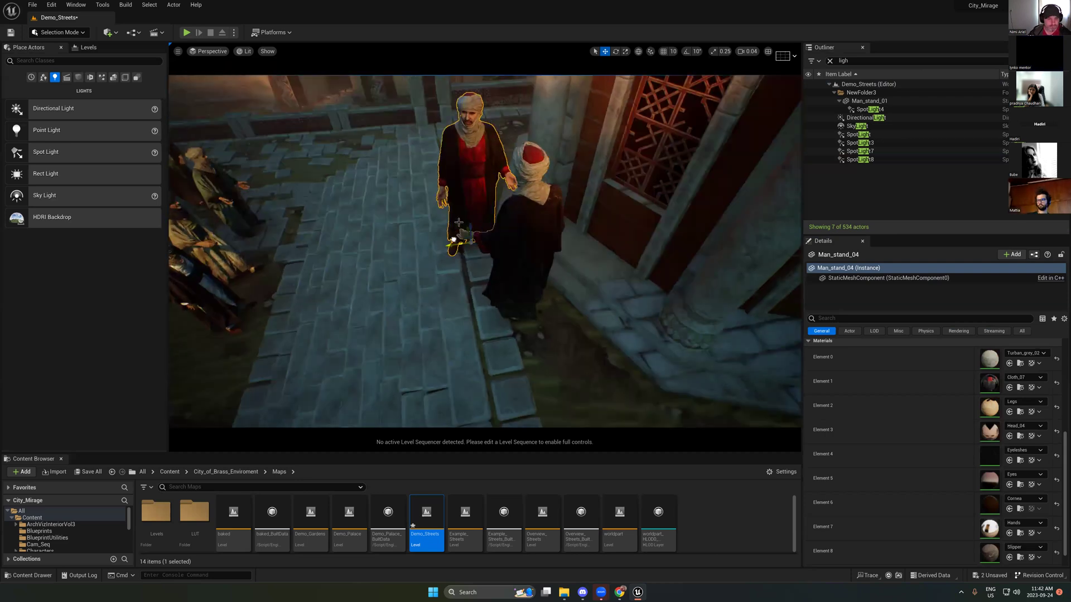
key("g")
left_click(208, 51)
left_click(430, 162)
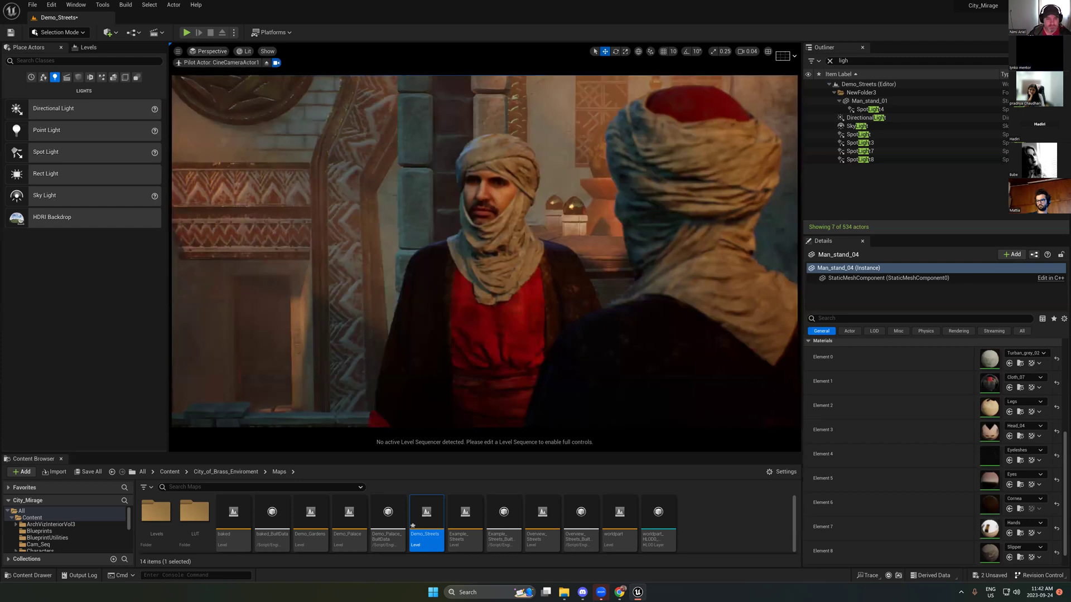
Step: Turn on the 3x3 grid composition overlay and check the two men's framing without the selection outline
key("g")
left_click(792, 55)
left_click(834, 95)
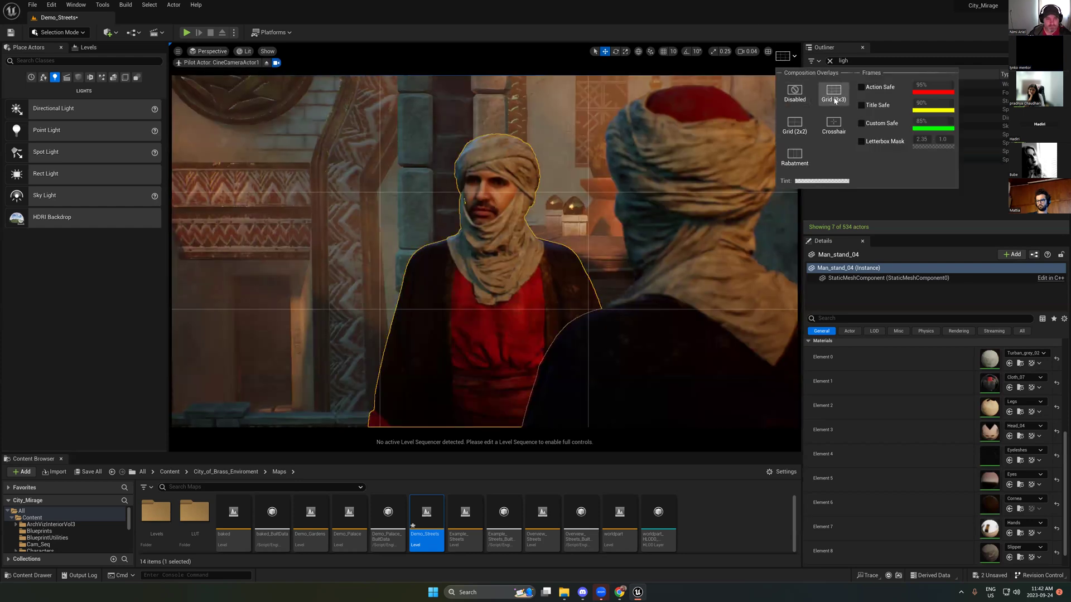
left_click(641, 258)
key("g")
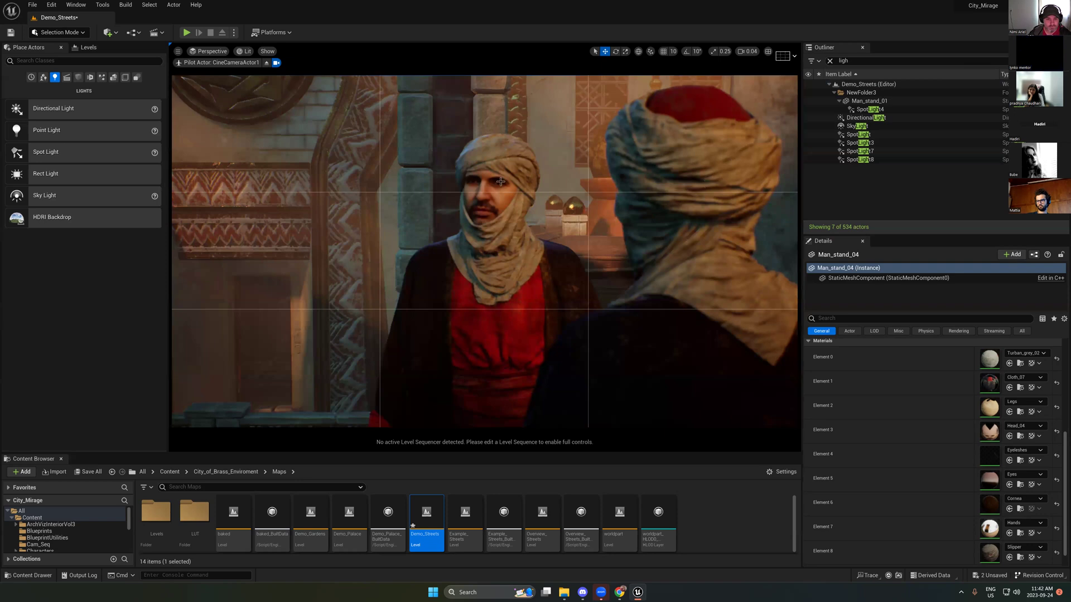
key("g")
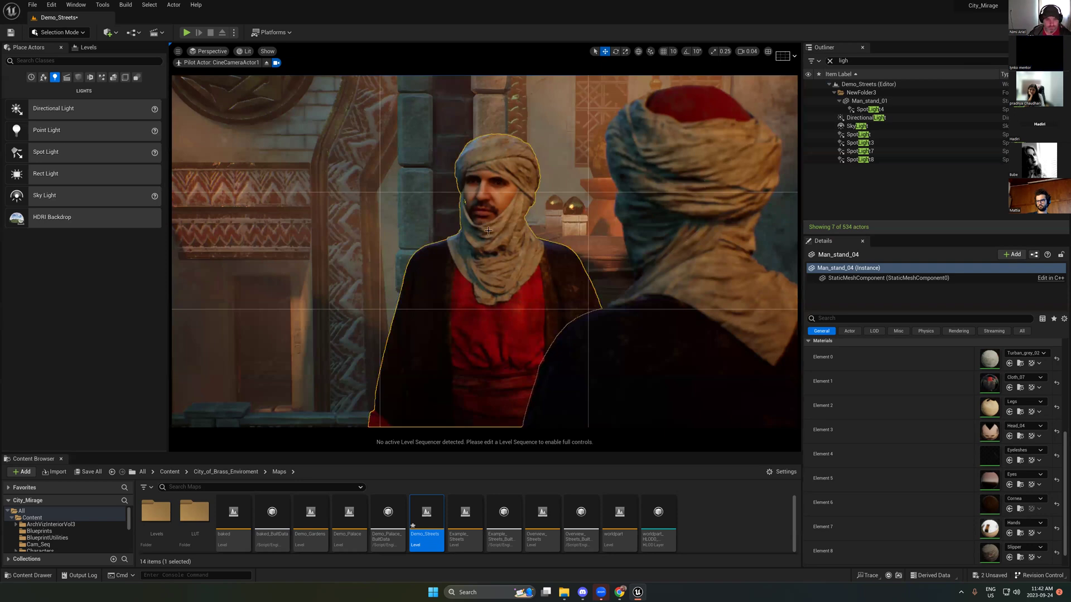
key("g")
Step: Leave the camera, turn Man_stand_04 toward the other man and shift him slightly, and return to the CineCameraActor1 view
left_click(266, 63)
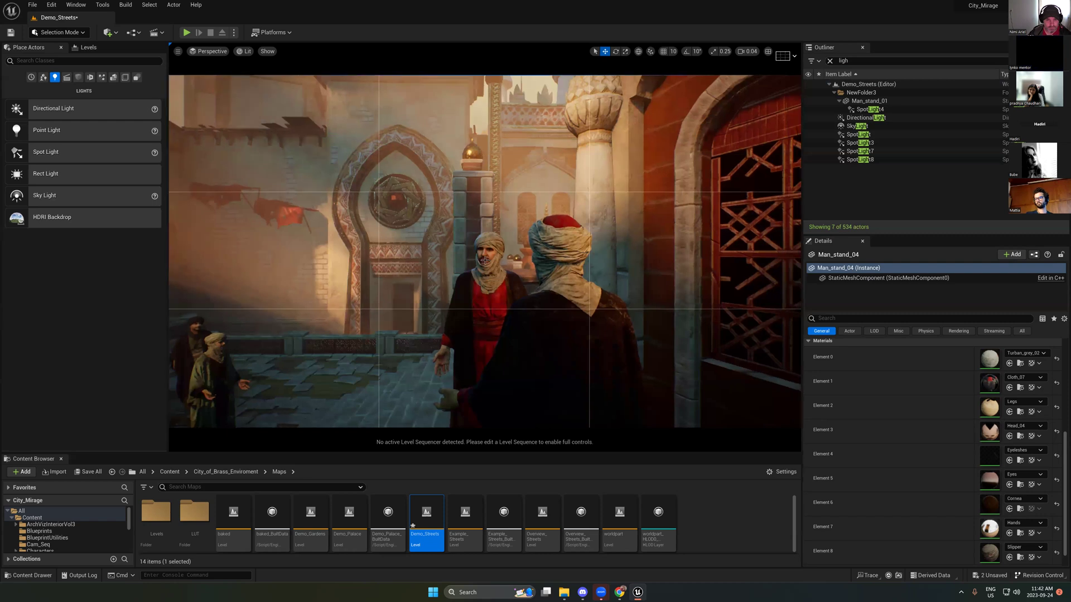
key("g")
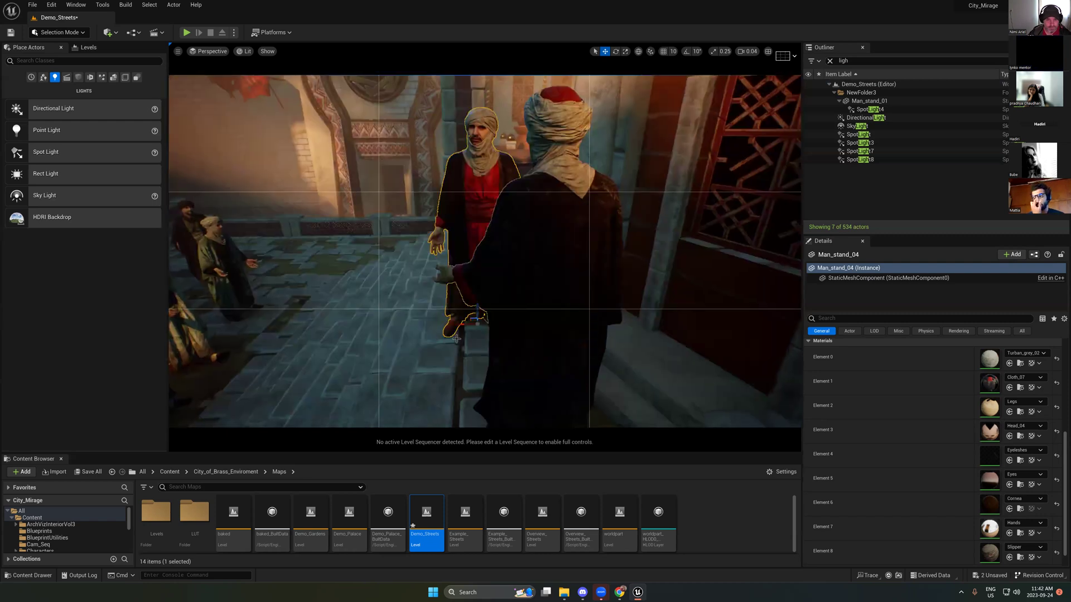
key("r")
left_click_drag(473, 328, 477, 334)
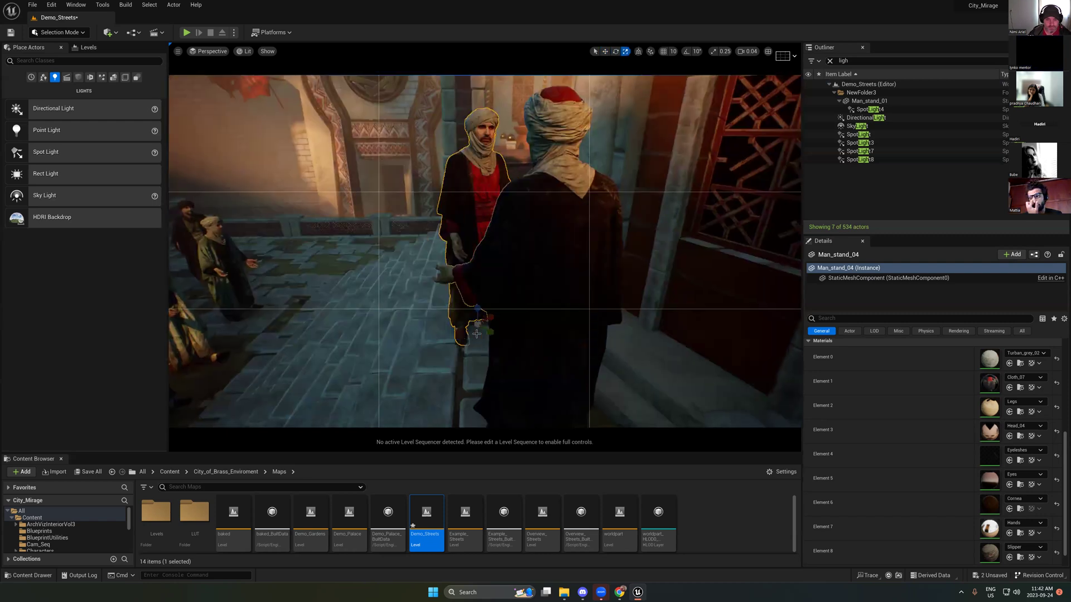
key("w")
key("g")
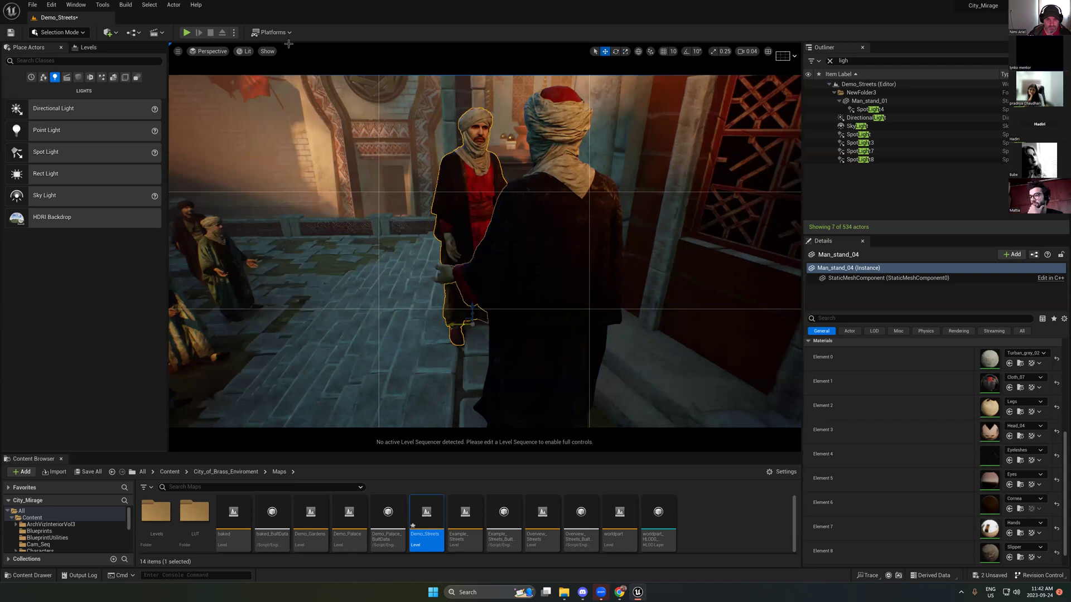
left_click(211, 51)
left_click(227, 163)
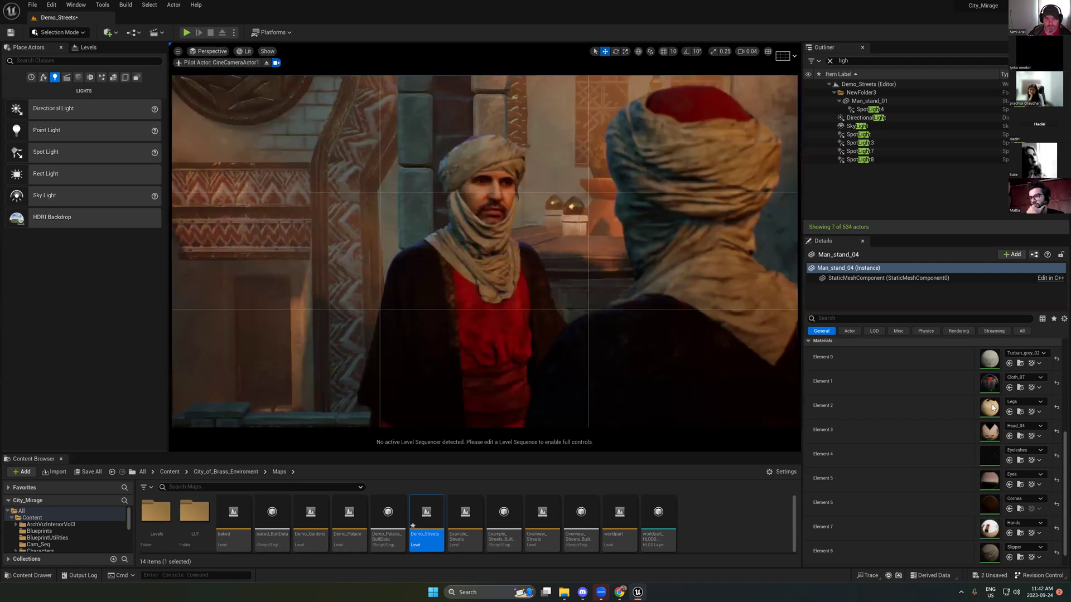
Step: Filter the Outliner by "cam" to list the level's cameras
double_click(842, 60)
type("cam")
left_click(873, 109)
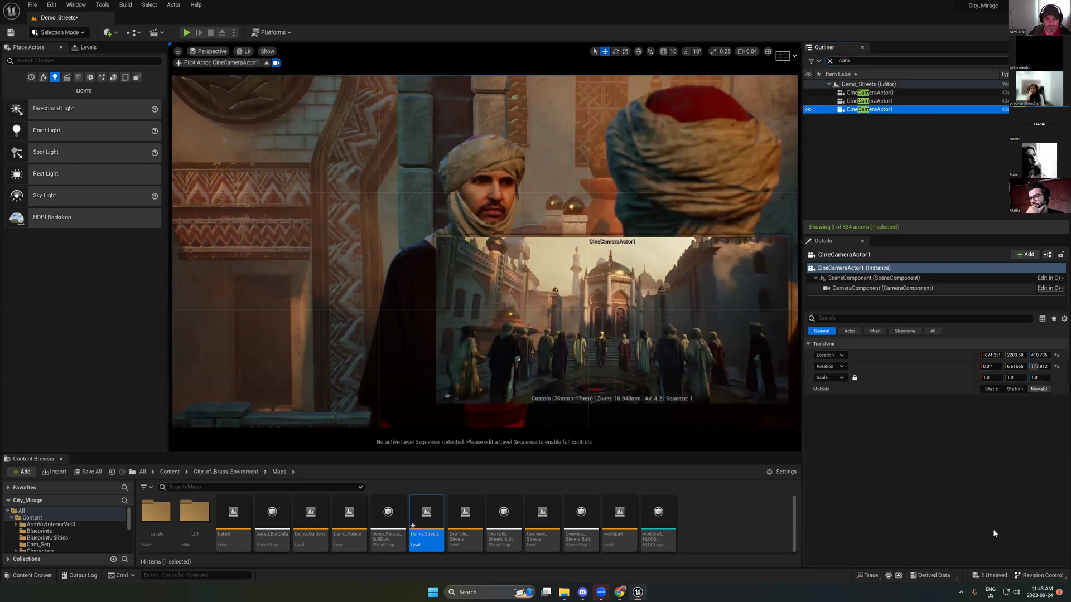
left_click(882, 288)
left_click_drag(1011, 548, 969, 548)
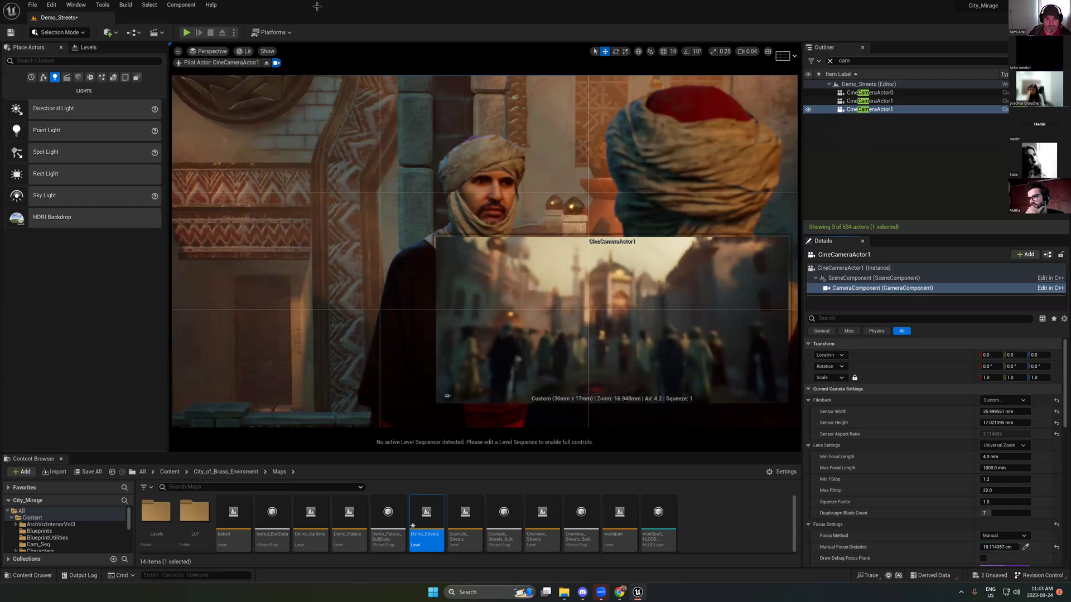
key("ctrl+z")
Step: Set the manual focus distance of the over-the-shoulder CineCameraActor1 to about 553 cm
left_click(871, 93)
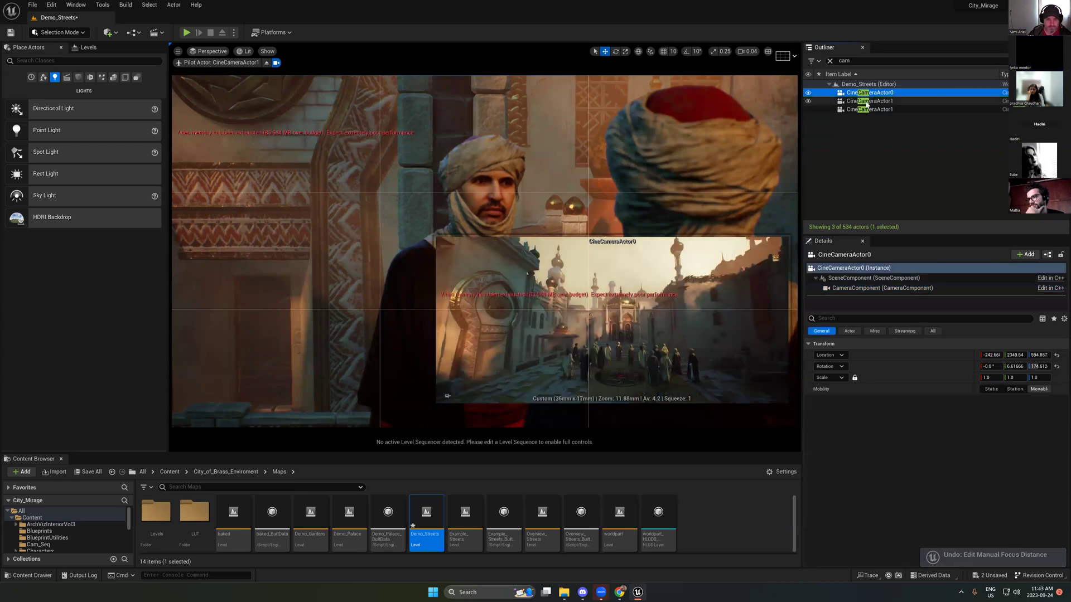
left_click(866, 102)
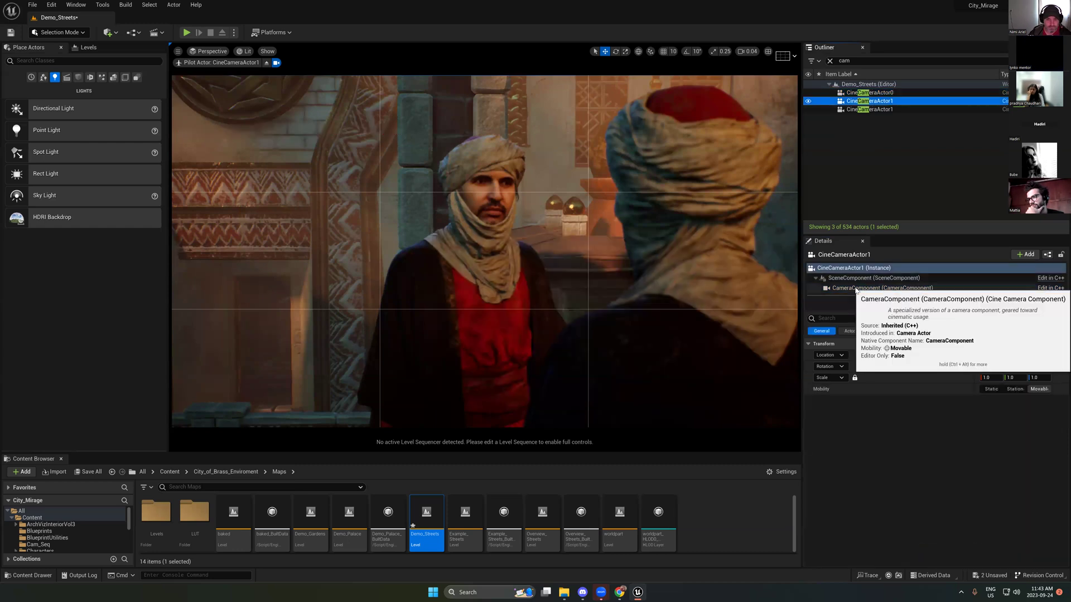
left_click(856, 288)
left_click_drag(998, 547, 1026, 547)
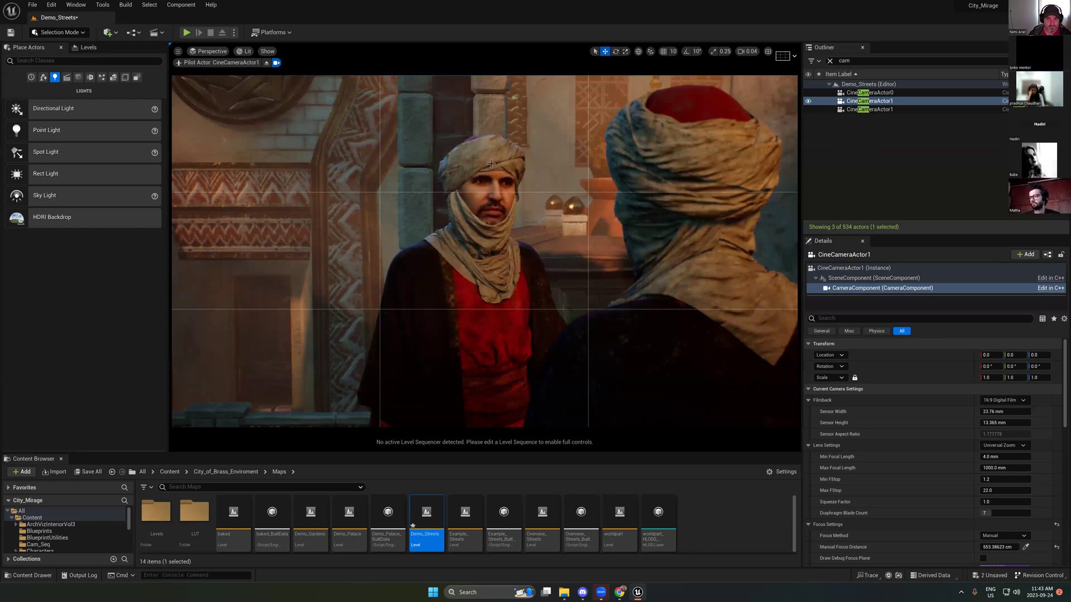
Step: Filter the Outliner by "ligh", set SpotLight8's intensity to 500 cd and move the light to Y 2669
left_click(843, 61)
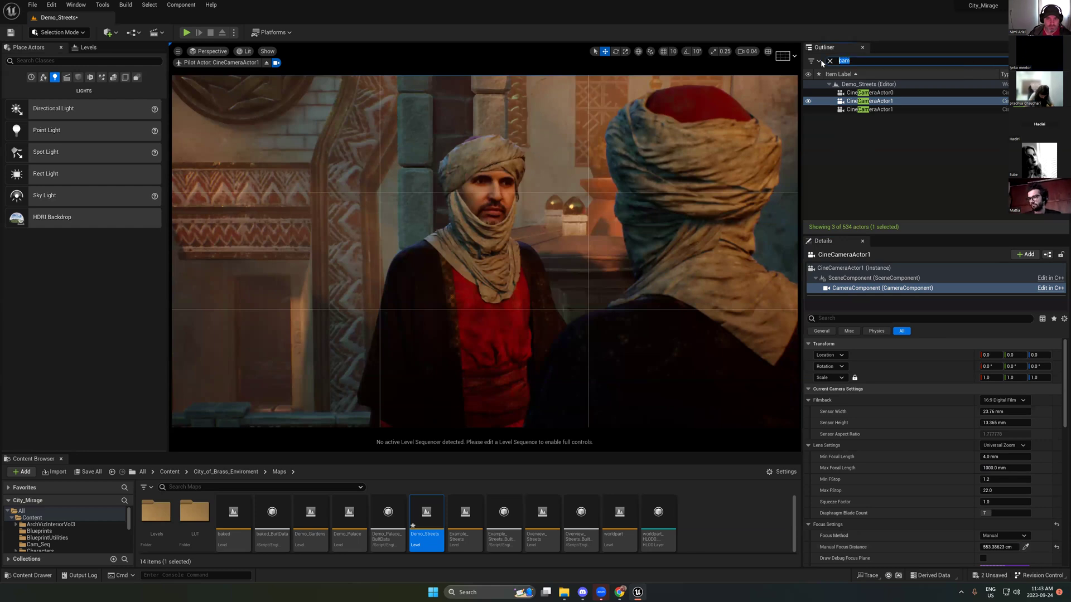
type("ligh")
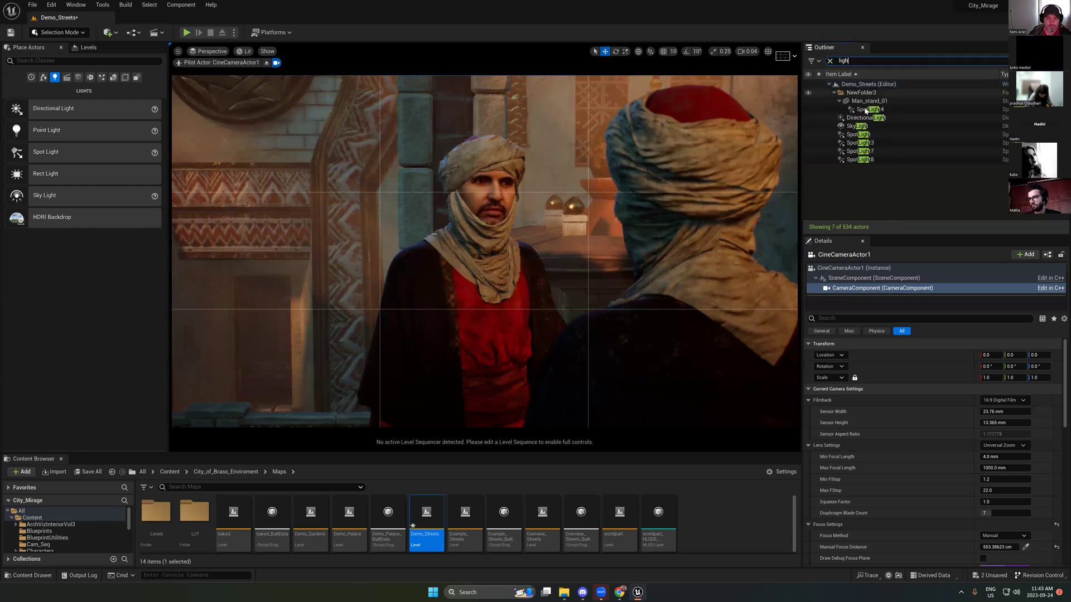
left_click(859, 160)
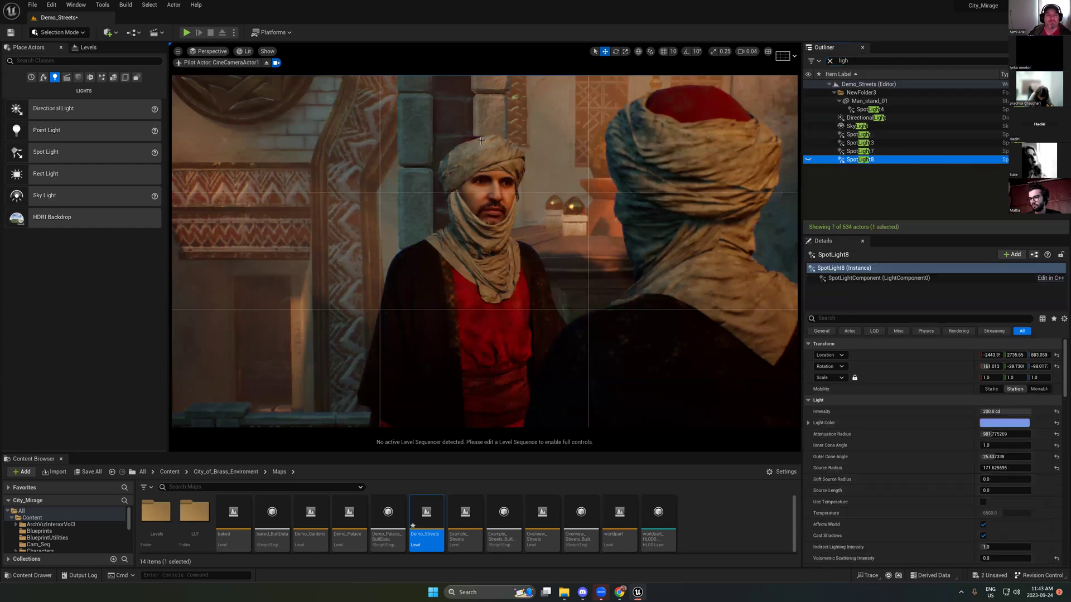
left_click(996, 411)
type("500")
key("Return")
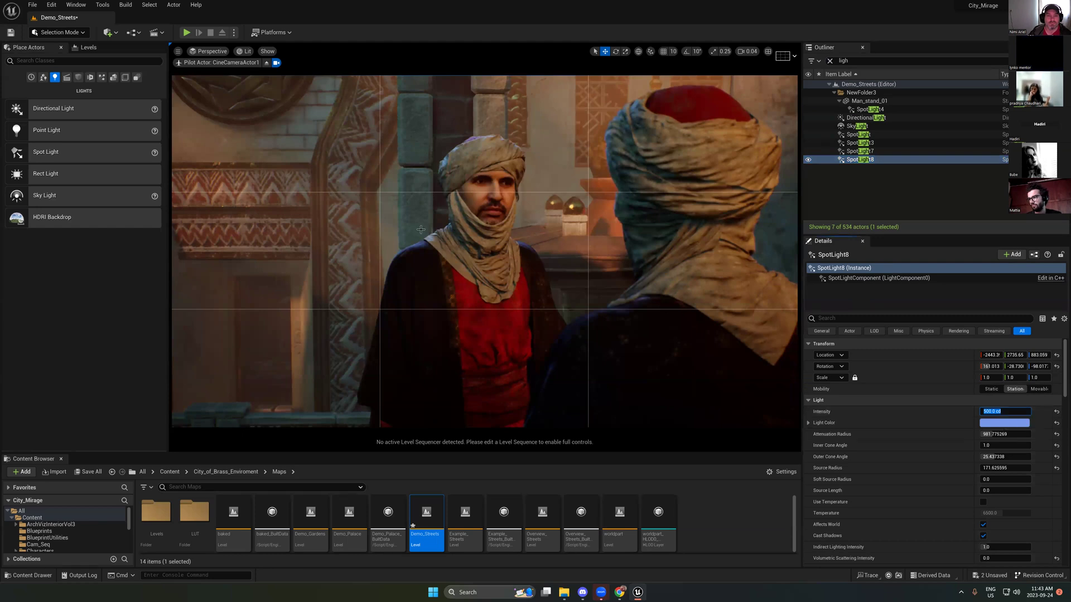
key("Escape")
key("ctrl+z")
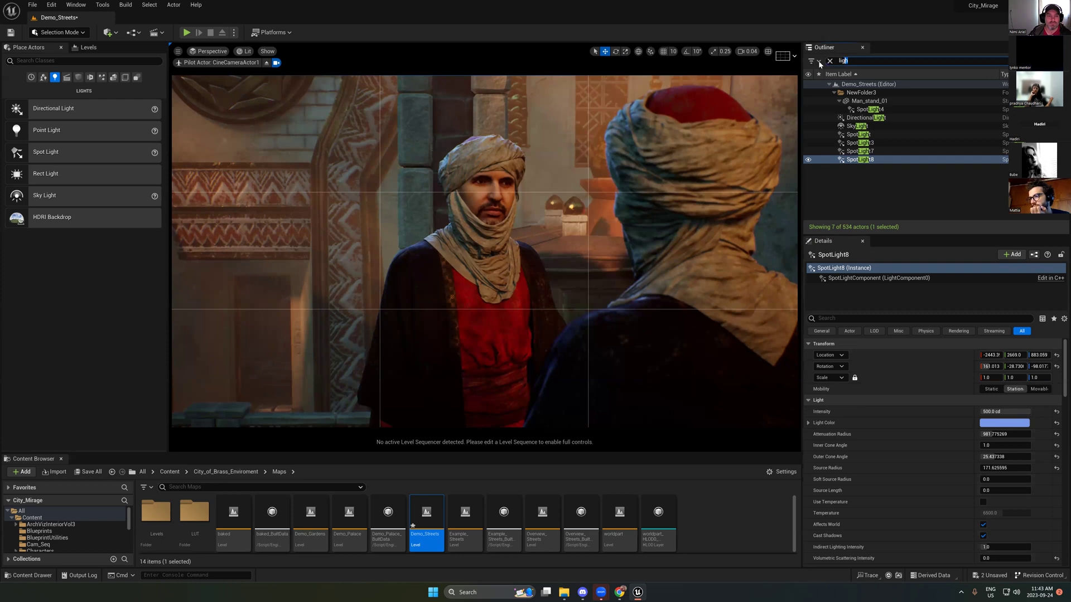
Step: Filter the Outliner by "cam" and rename the over-the-shoulder CineCameraActor1 to FrontCam
type("cam\\")
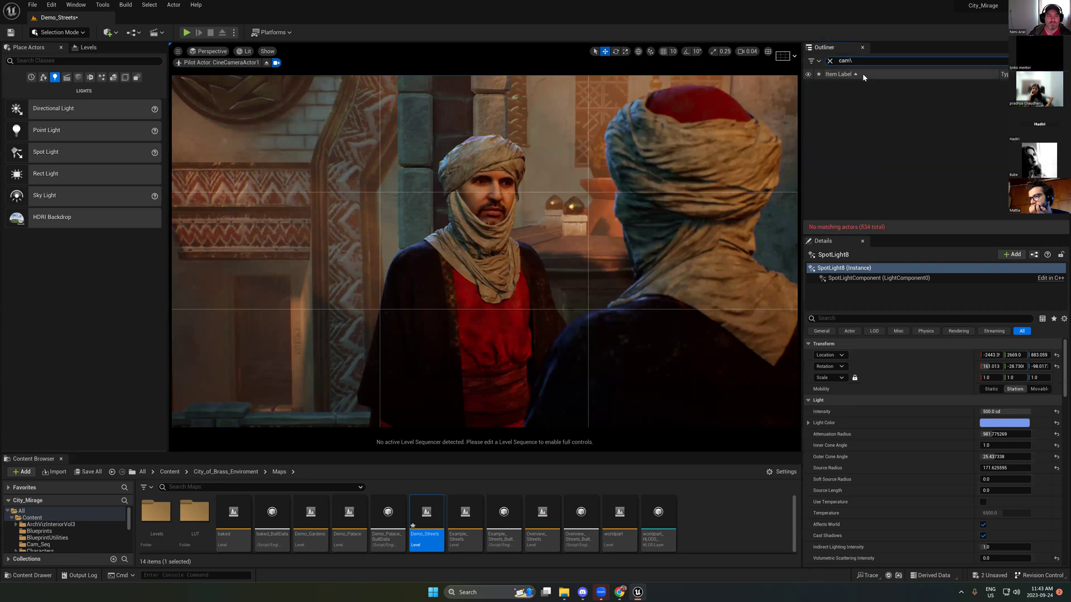
left_click(844, 93)
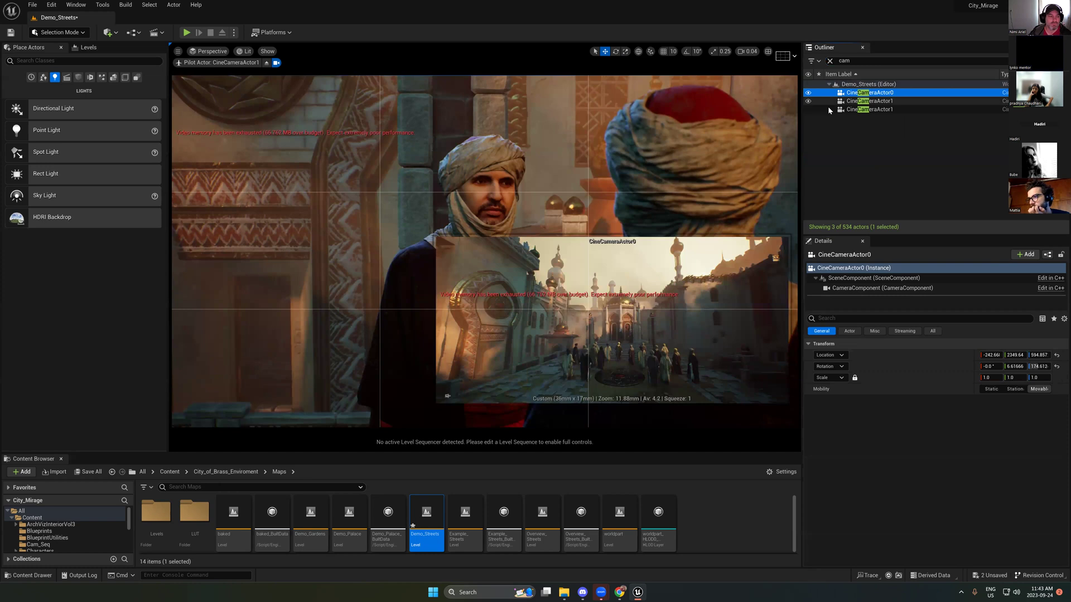
double_click(867, 101)
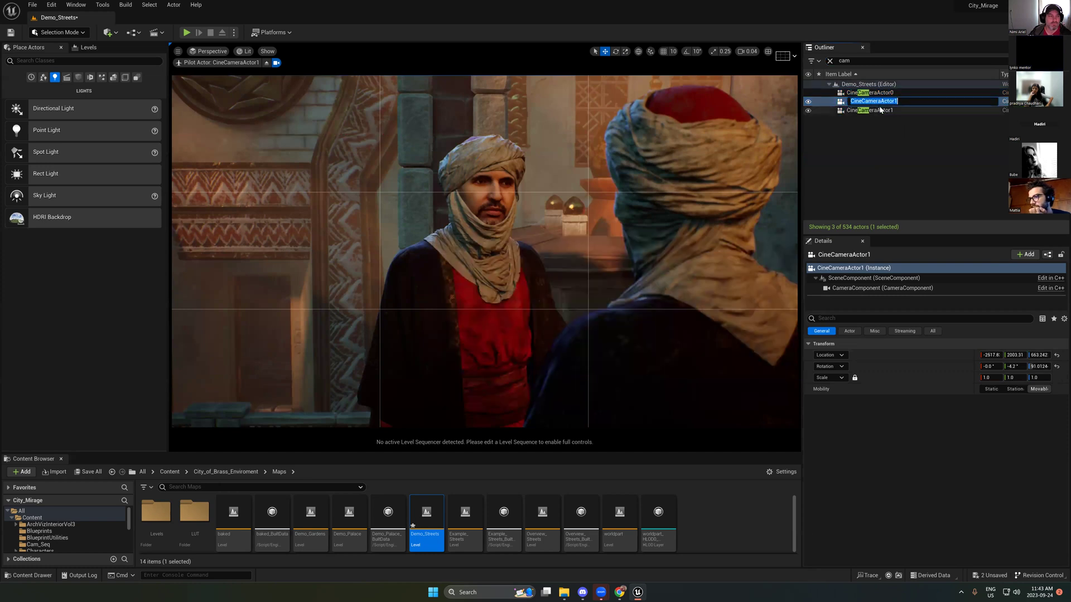
type("FrontCam")
key("Return")
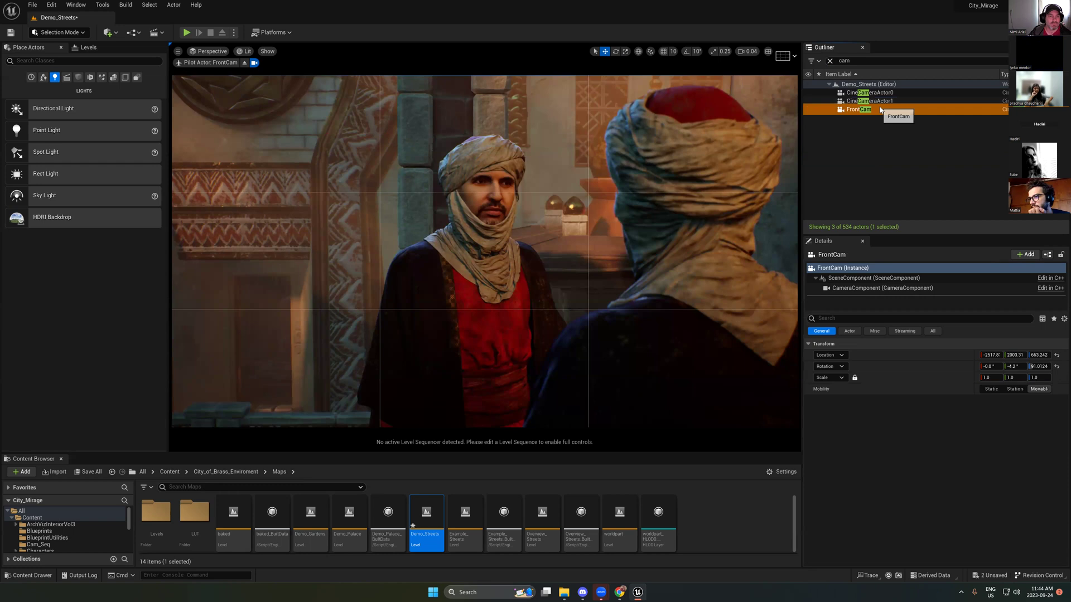
Step: Duplicate FrontCam and pilot the copy
left_click(859, 109)
key("ctrl+d")
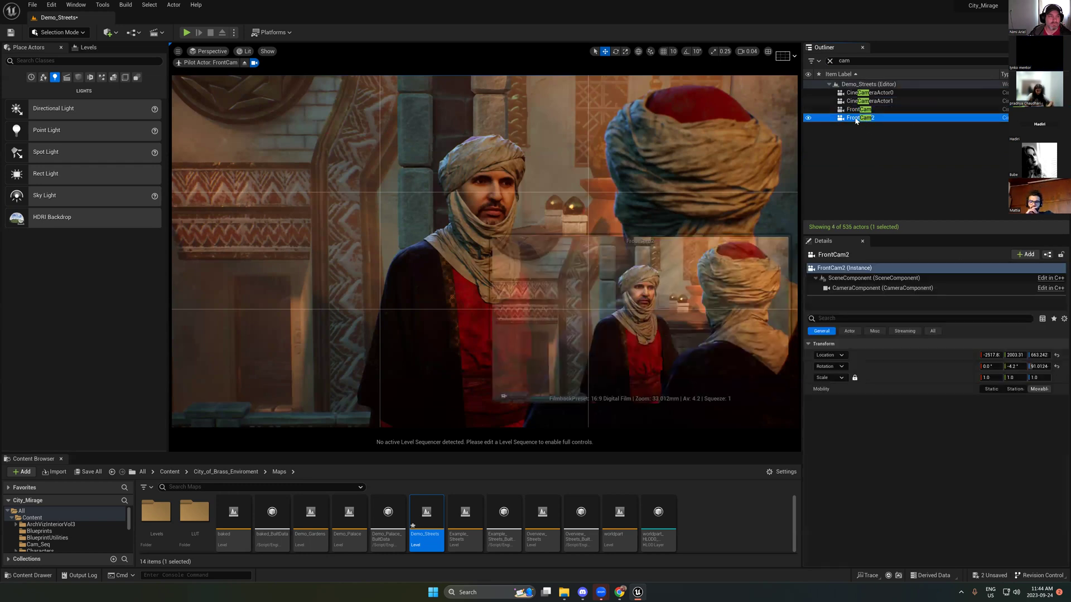
right_click(861, 118)
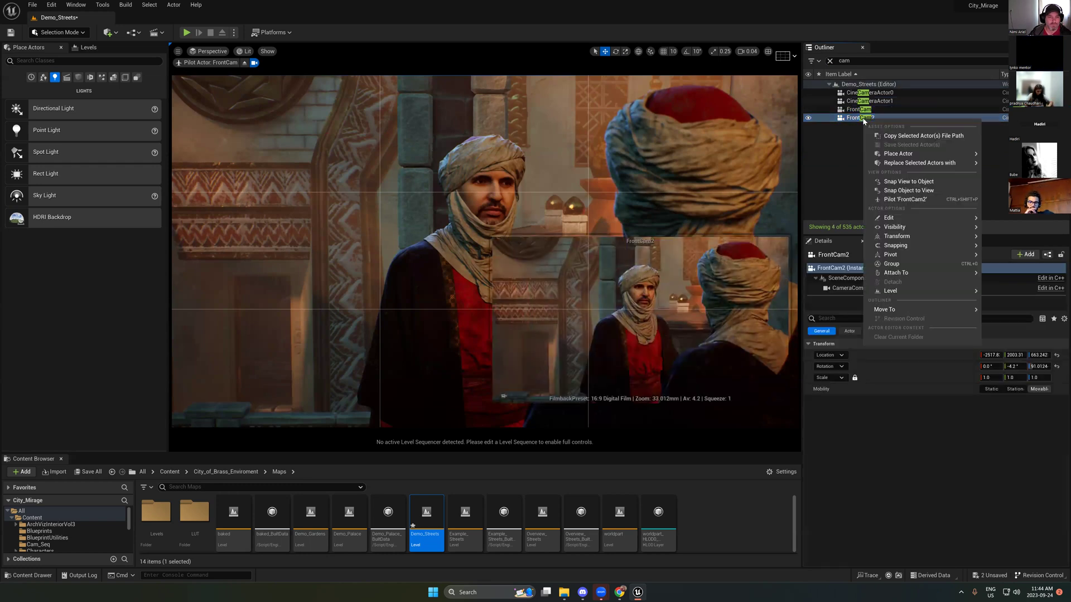
left_click(893, 201)
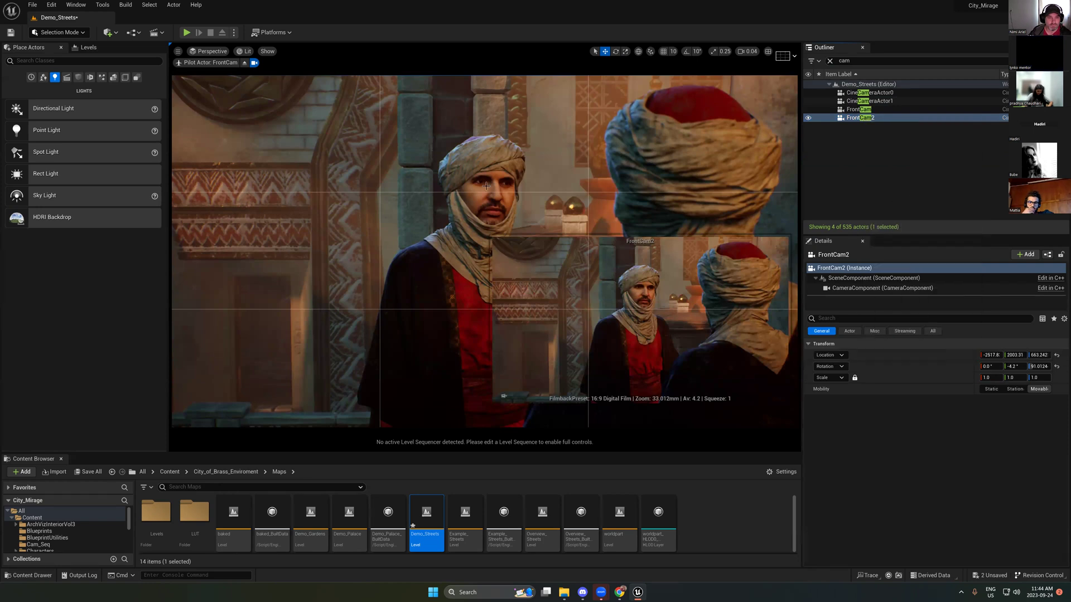
Step: Fly FrontCam2 to a reverse over-the-shoulder view of the other man, at about X -2388, Y 2511, Z 663 with 236° yaw
right_click_drag(483, 184, 478, 267)
middle_click_drag(479, 267, 426, 260)
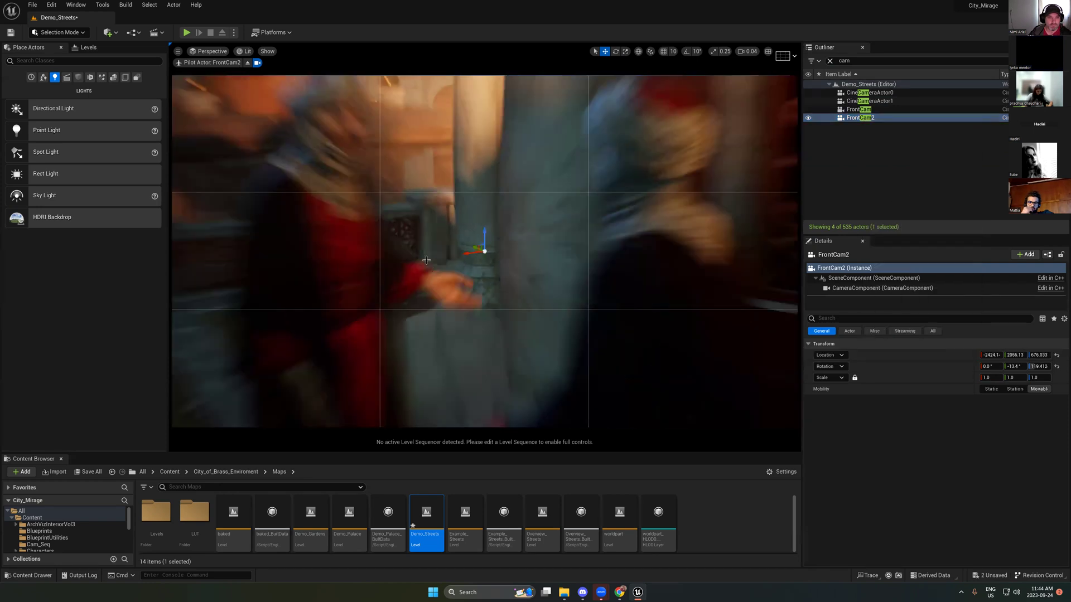
right_click_drag(426, 260, 471, 296)
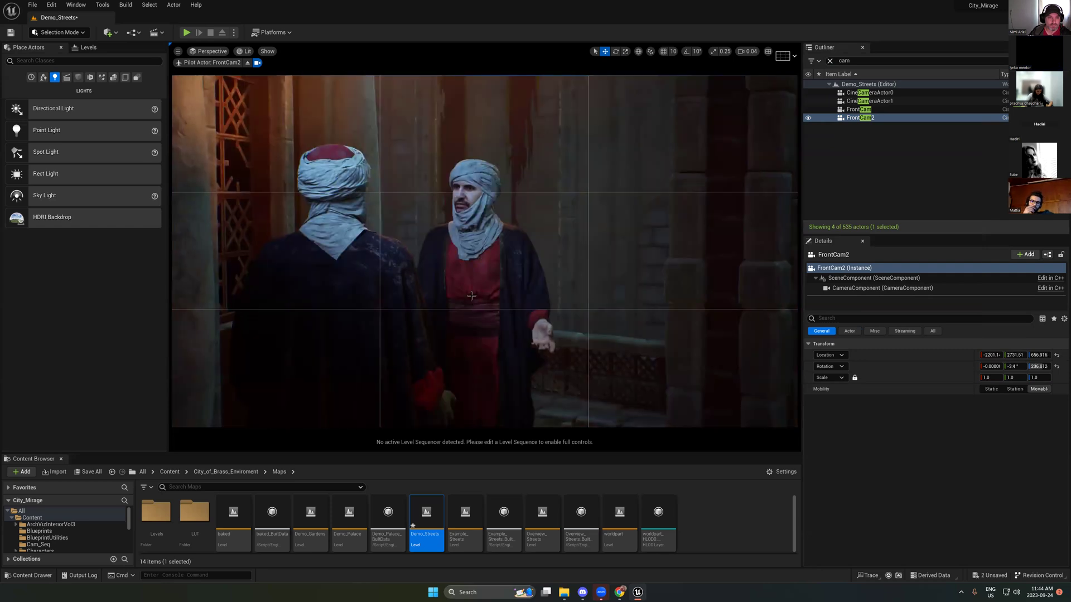
scroll(473, 291, "up", 3)
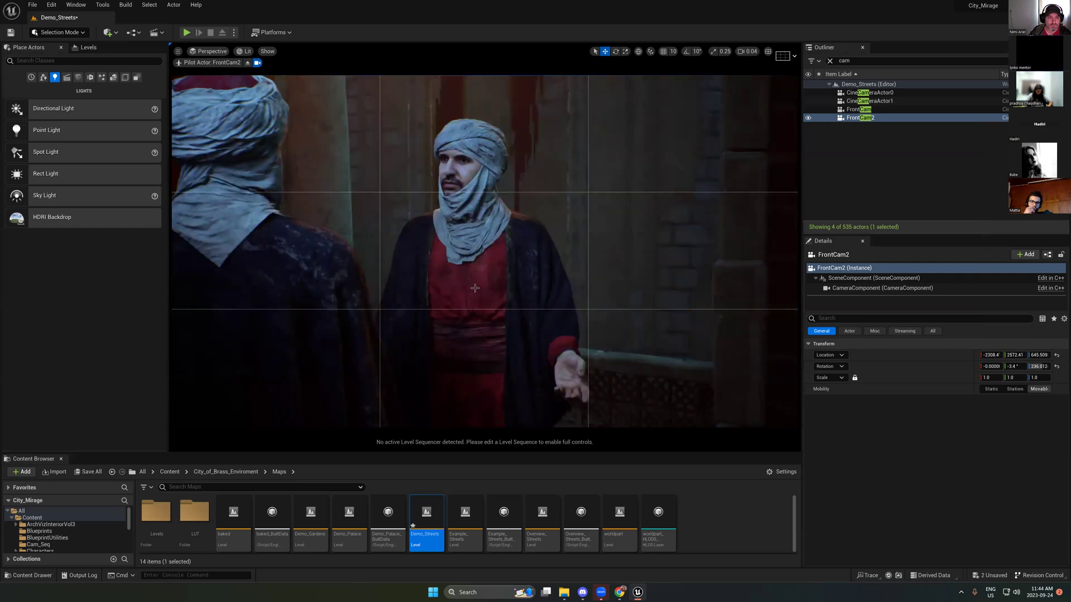
scroll(474, 287, "up", 3)
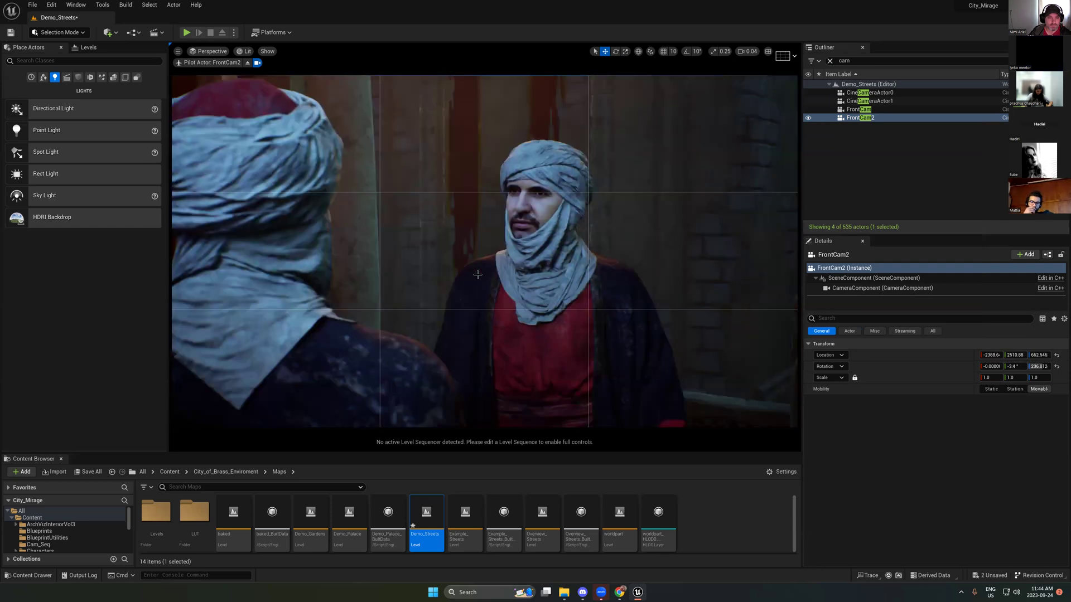
right_click_drag(478, 274, 478, 273)
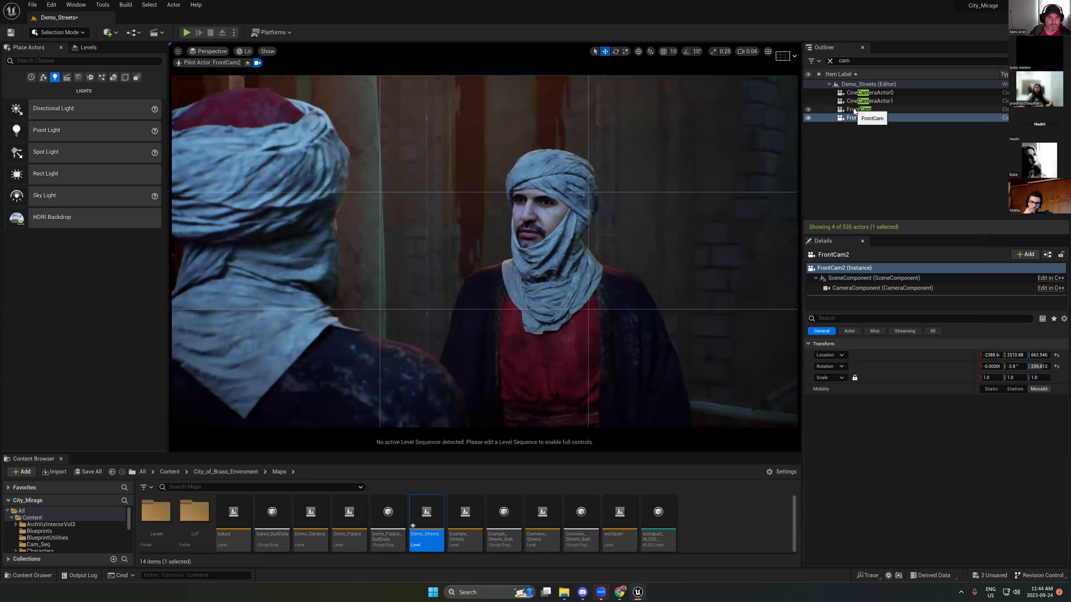
Step: Create a new level sequence and save it in the Content folder under the suggested name
left_click_drag(97, 453, 99, 417)
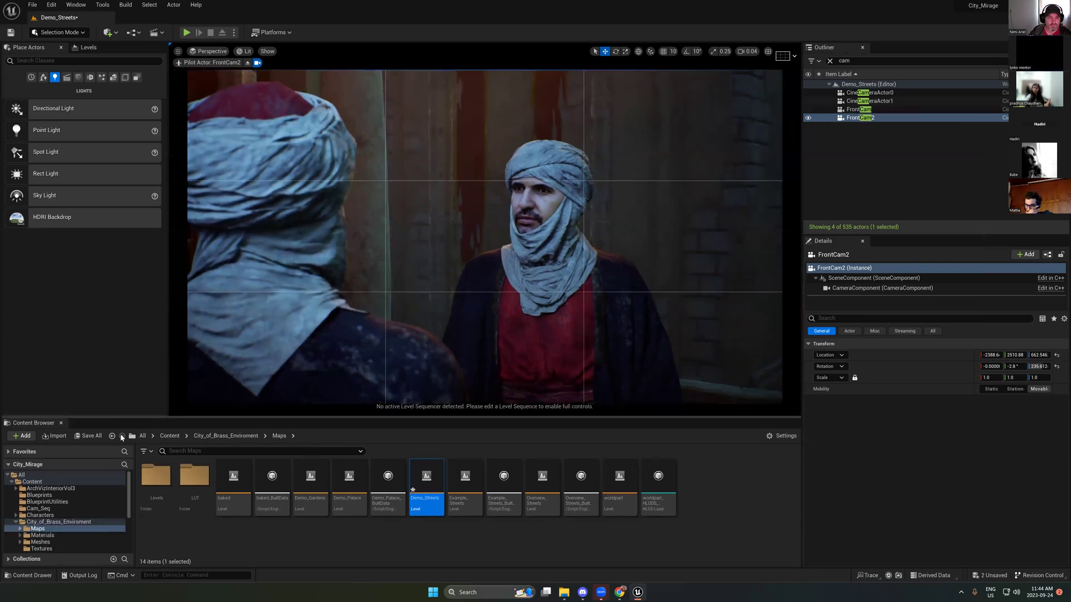
right_click(713, 501)
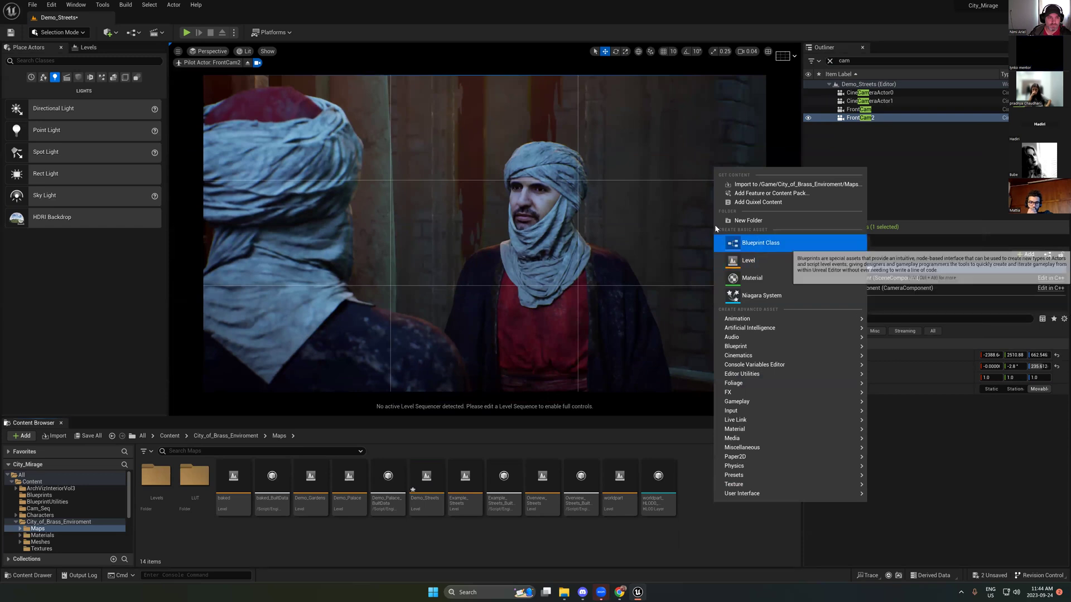
left_click(153, 31)
left_click(190, 53)
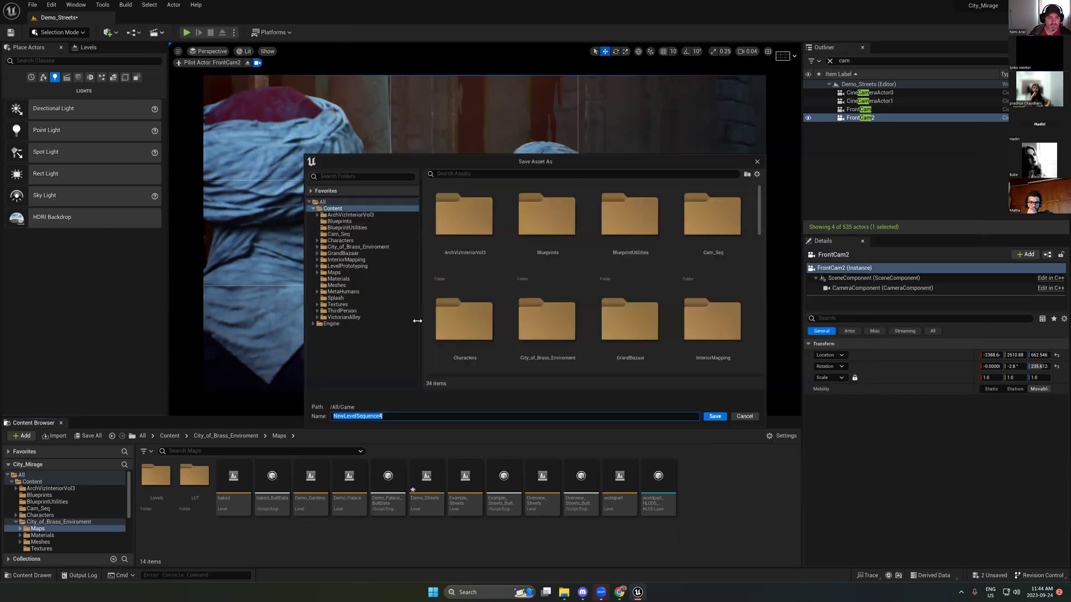
left_click(723, 422)
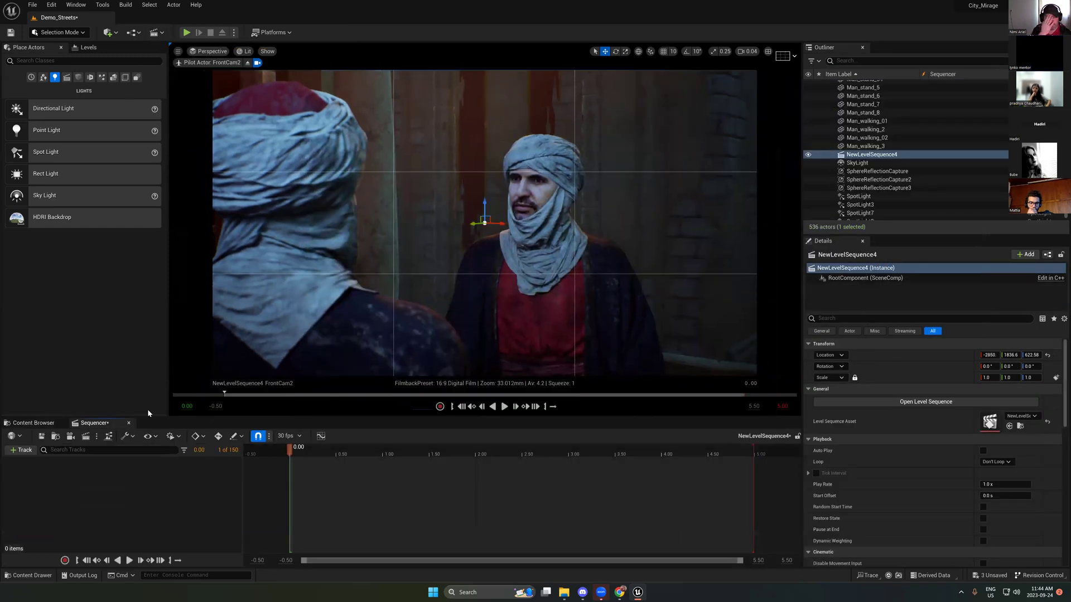
Step: Add the FrontCam camera to the new level sequence
left_click(22, 450)
mouse_move(113, 303)
type("cam")
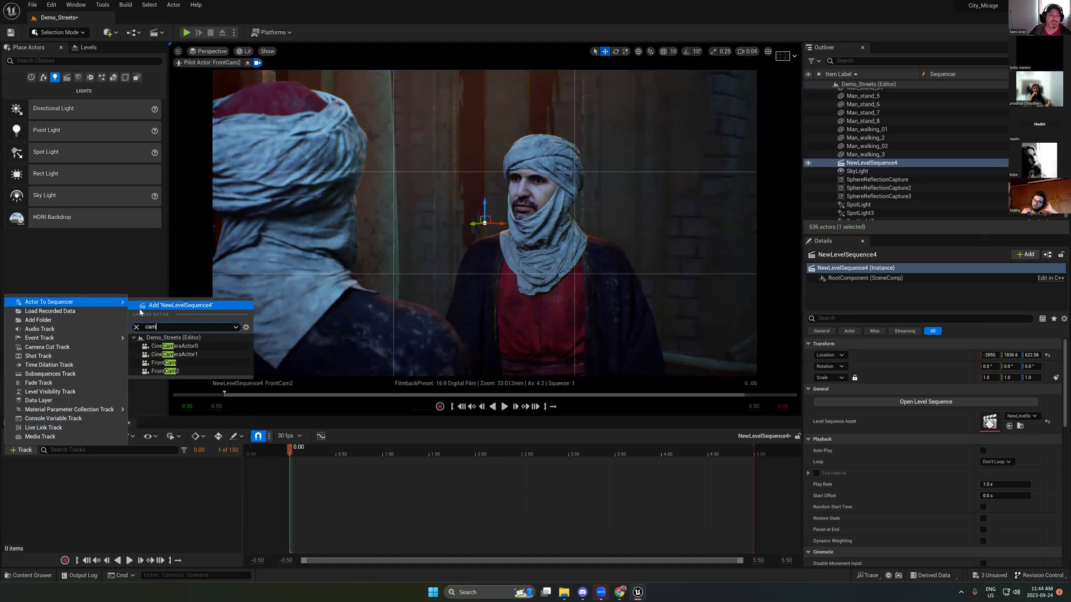
left_click(163, 363)
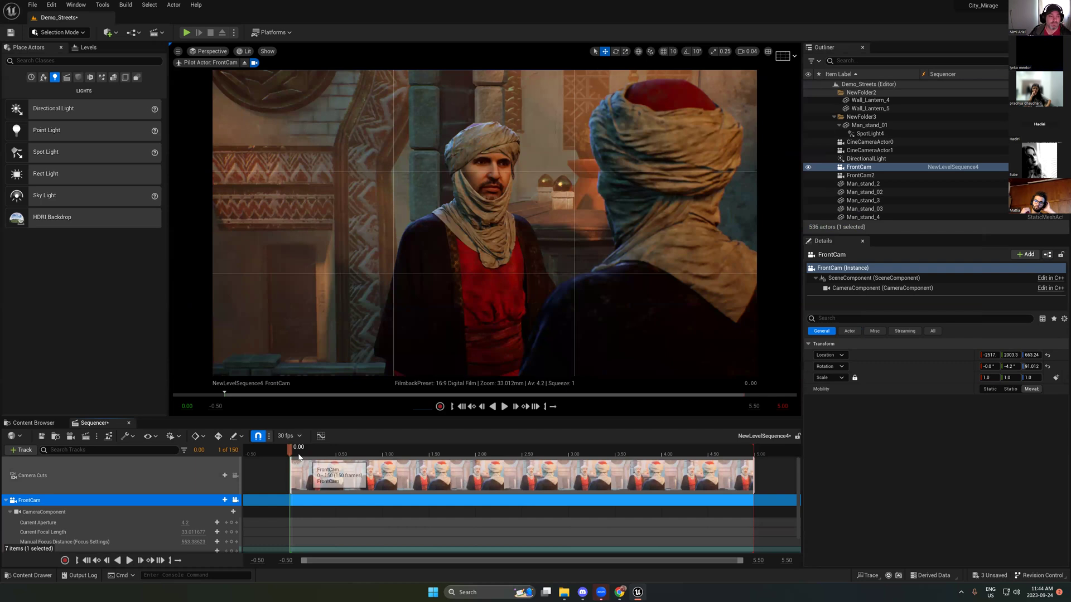
Step: Insert a camera cut to FrontCam2 at 2.00 s using a new binding
left_click_drag(357, 449, 506, 447)
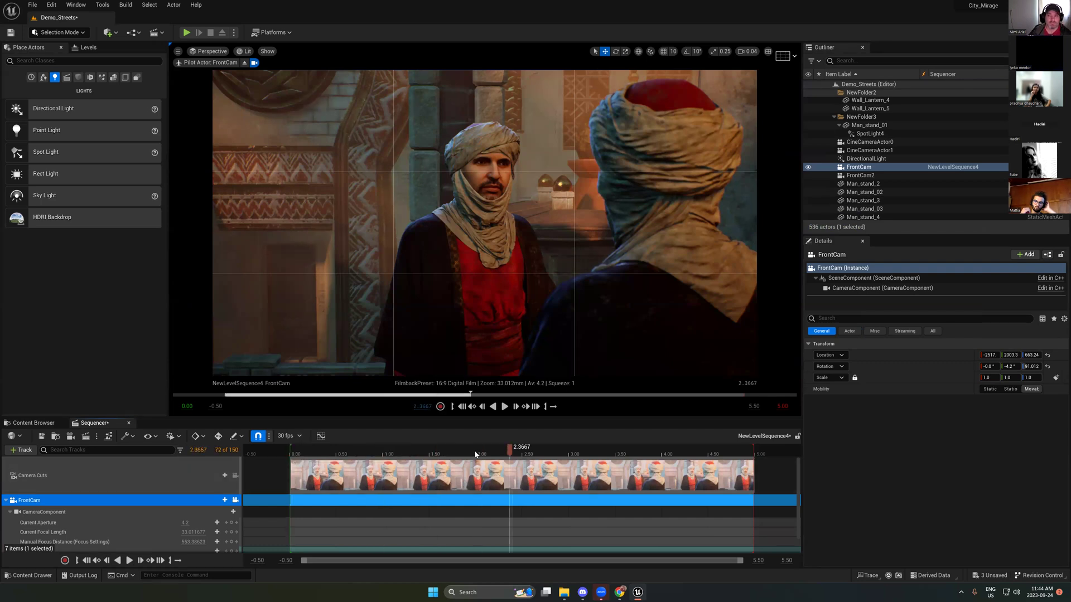
left_click(475, 453)
left_click(219, 475)
mouse_move(254, 487)
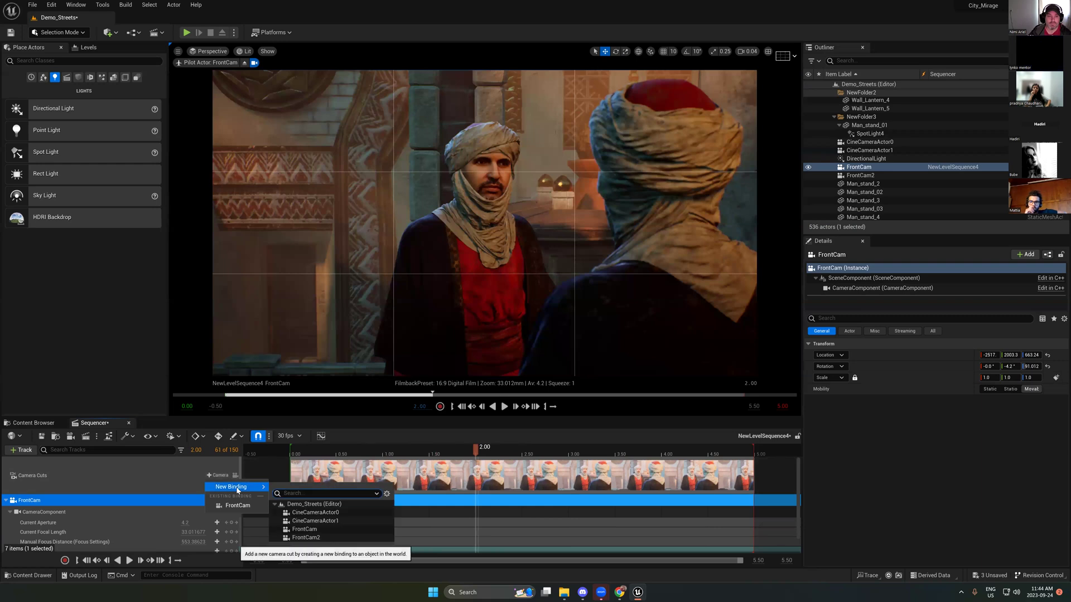
left_click(323, 537)
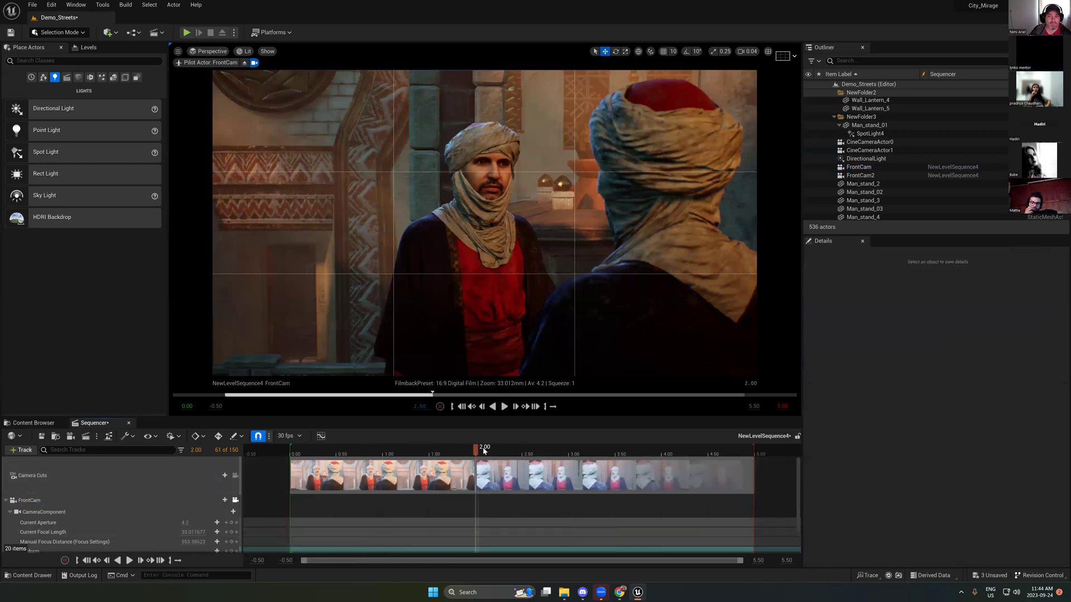
Step: Examine the transition between the FrontCam and FrontCam2 cuts around 2 s and the two cameras' tracks
left_click(478, 448)
left_click(473, 451)
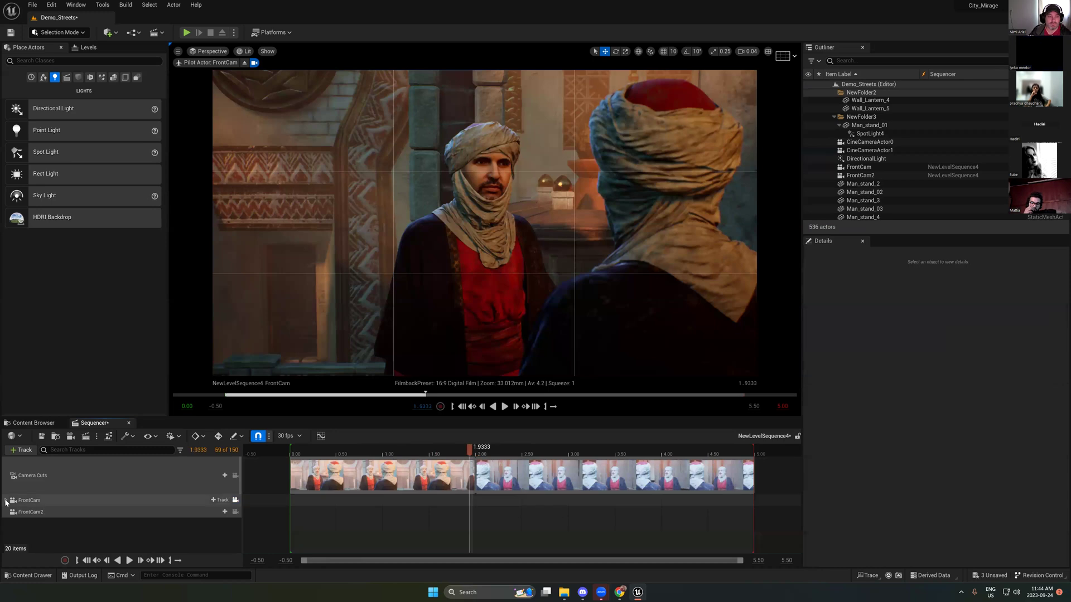
left_click(359, 512)
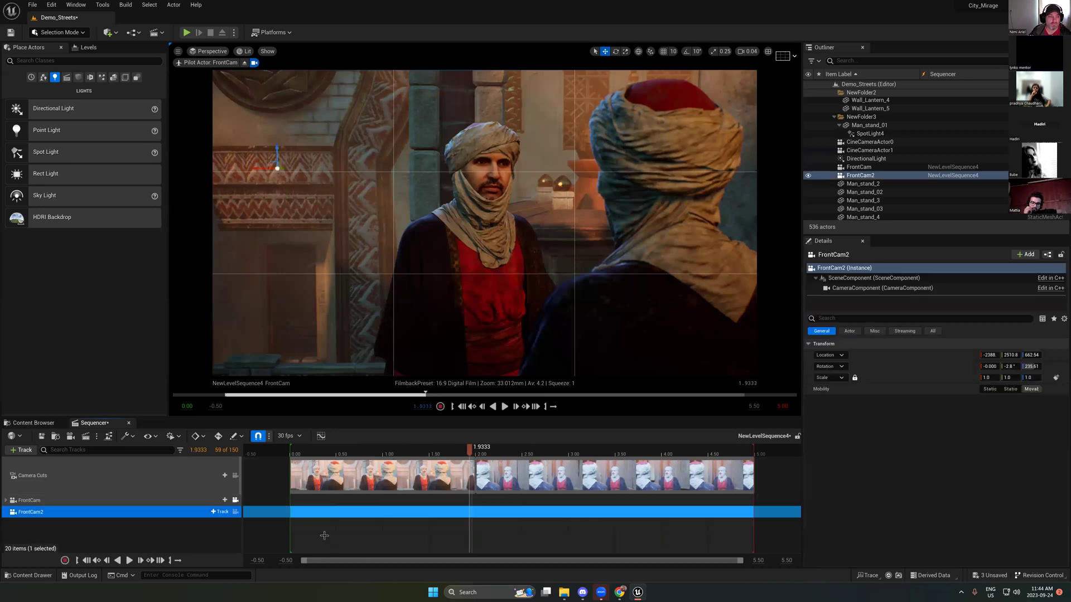
left_click(138, 499)
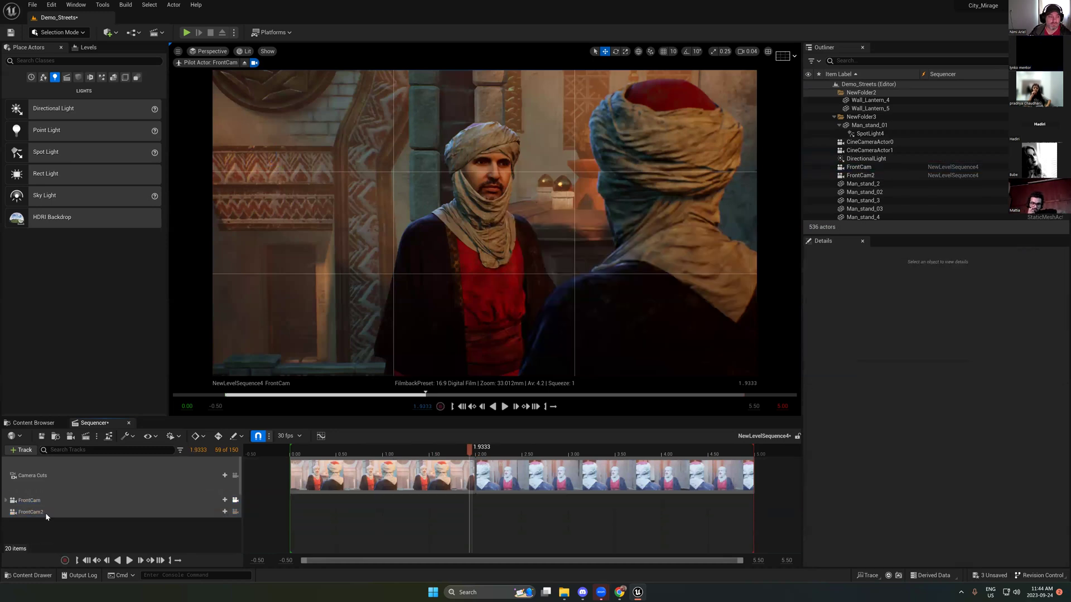
left_click(196, 512)
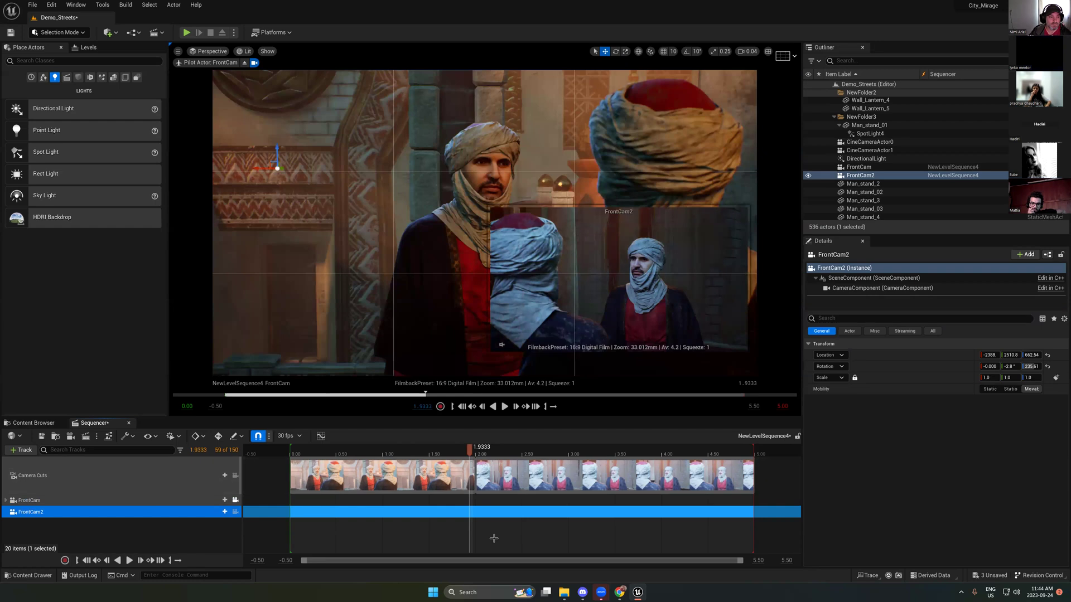
key("space")
key("space")
left_click(450, 449)
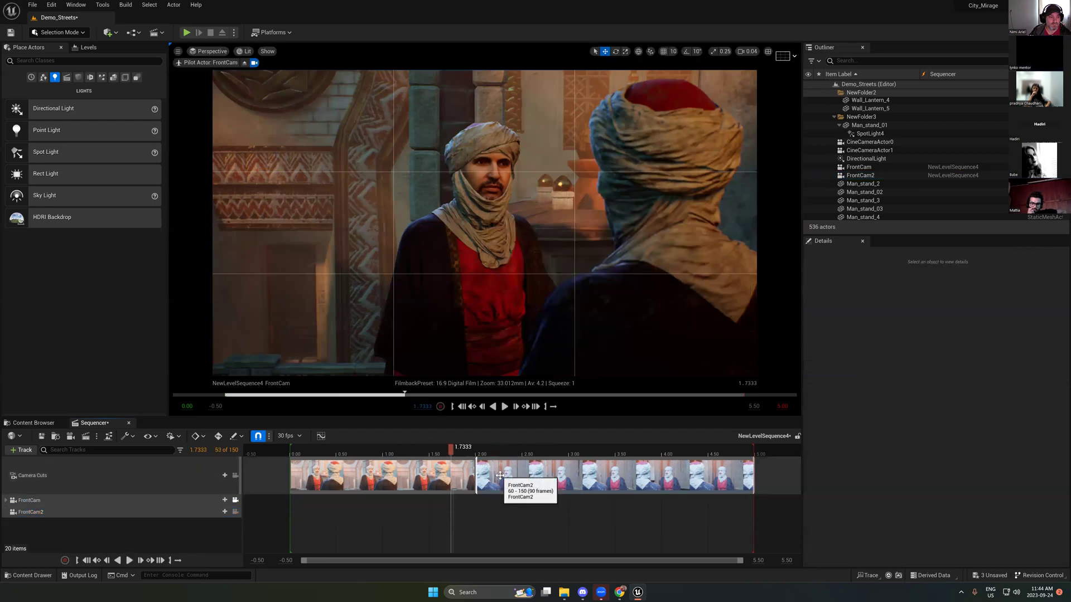
Step: Delete FrontCam2's camera cut and track from the sequence and extend the FrontCam cut to the sequence end
left_click(496, 474)
key("Delete")
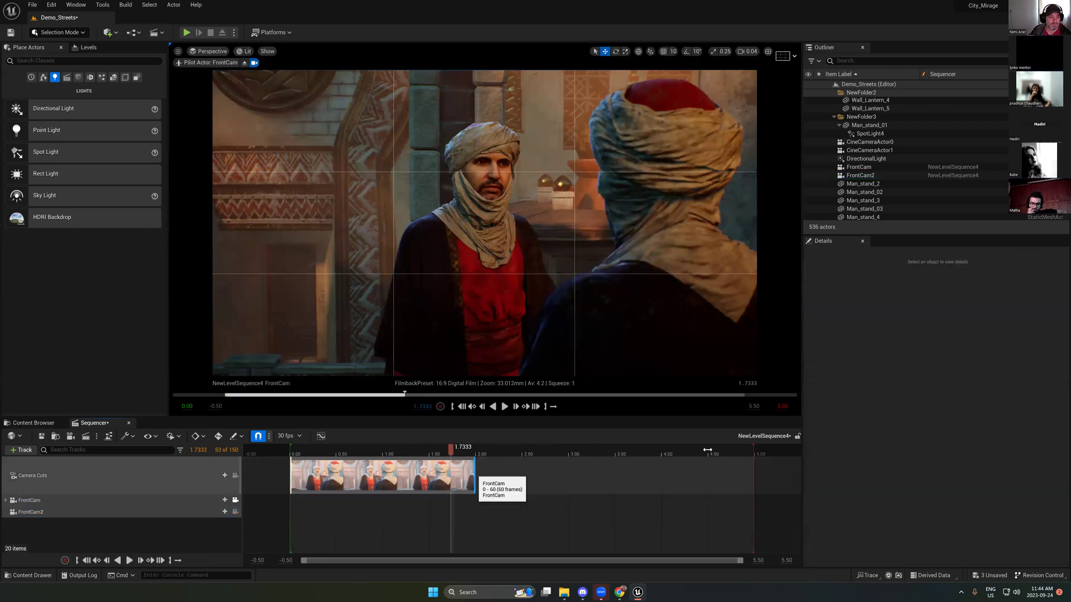
left_click_drag(707, 449, 752, 450)
left_click(47, 511)
key("Delete")
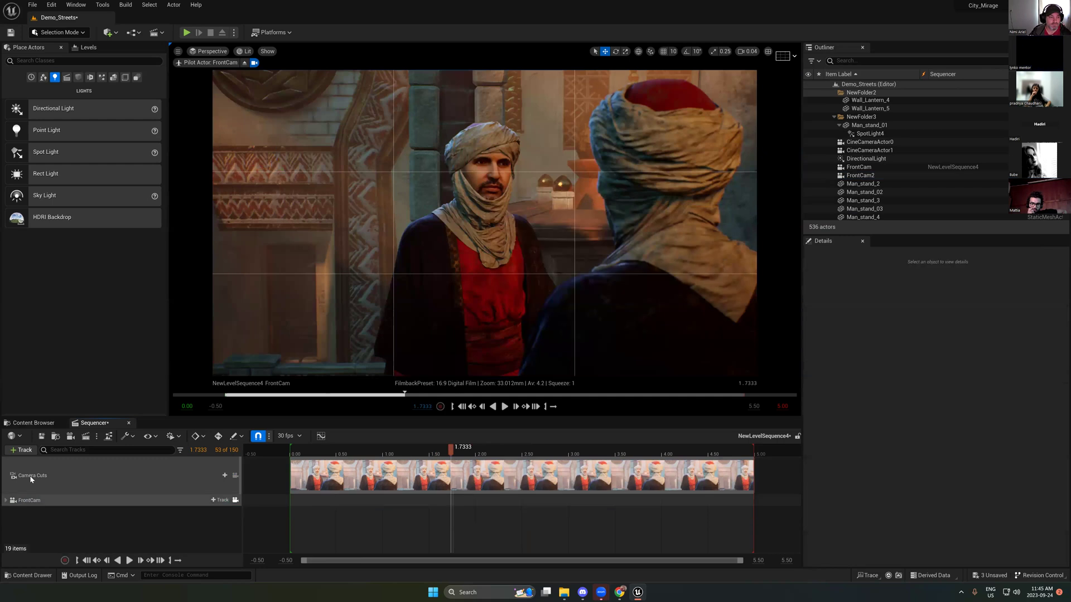
left_click(217, 476)
left_click(142, 520)
right_click(142, 519)
left_click(76, 523)
Step: Filter the Outliner by "cam", select FrontCam2 and add it to the level sequence as an actor
left_click(870, 60)
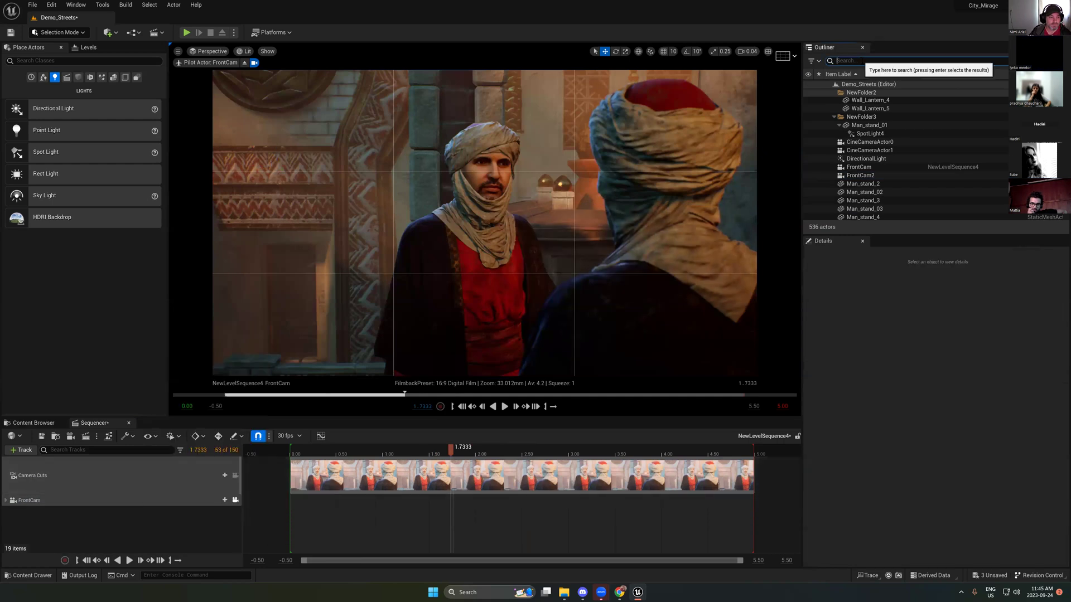
type("cam")
left_click(860, 118)
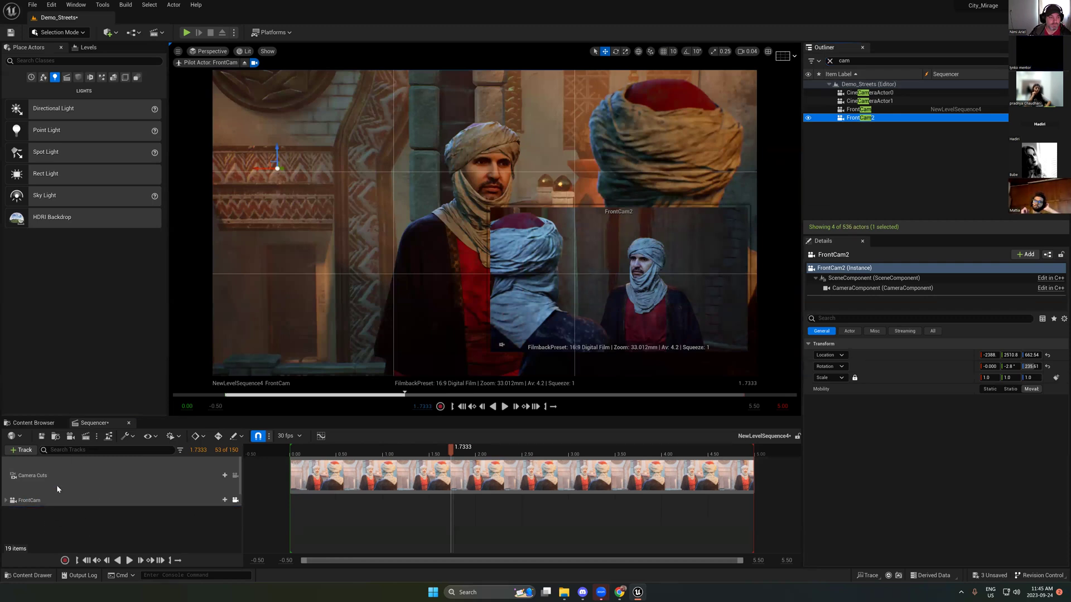
left_click(21, 450)
type("ca")
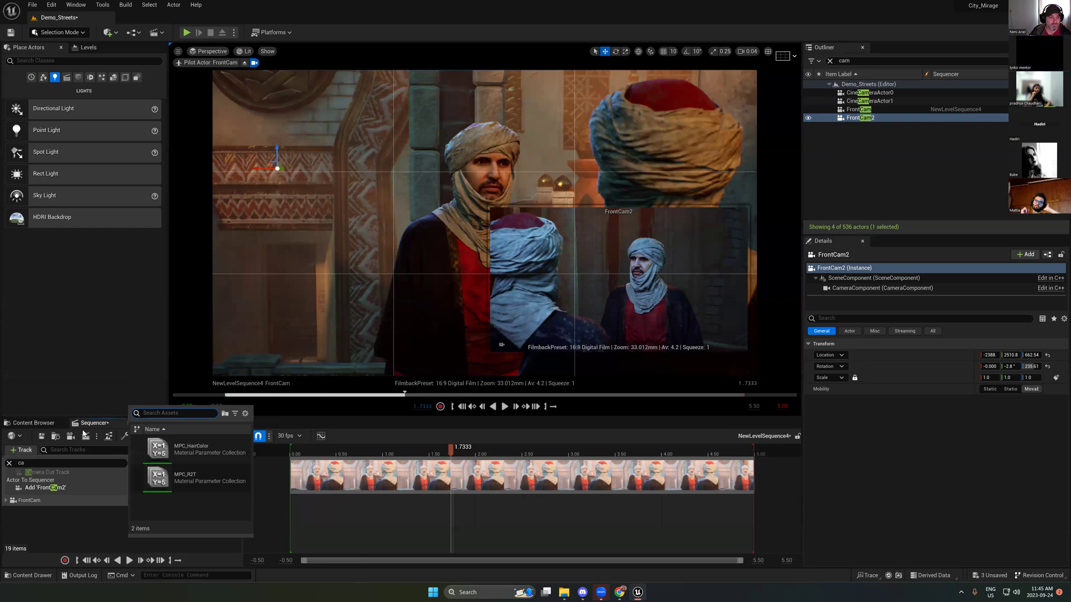
left_click(20, 464)
key("BackSpace")
key("BackSpace")
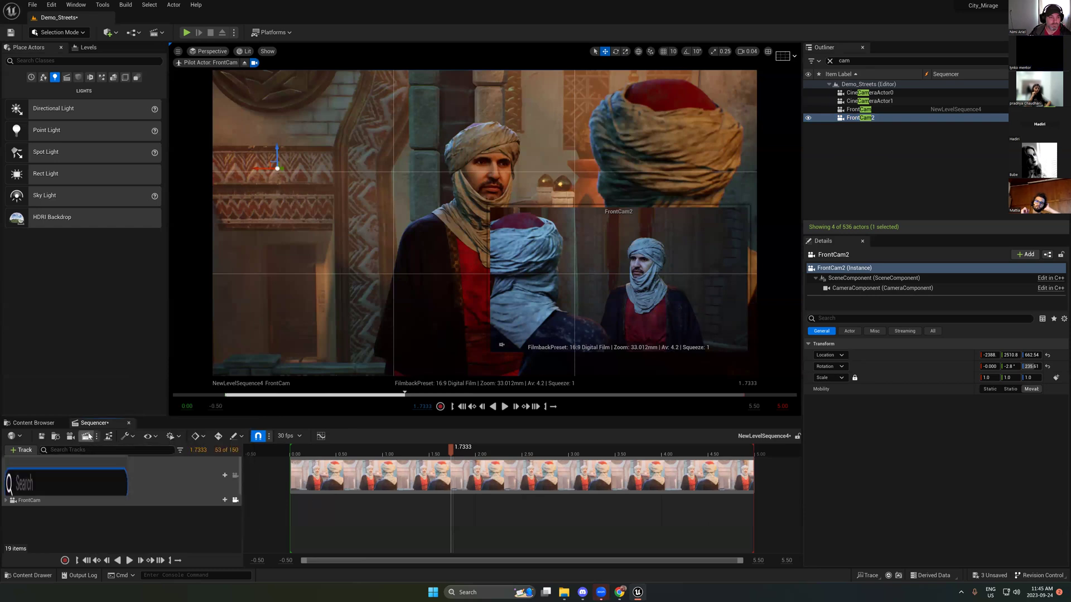
mouse_move(56, 301)
type("ca")
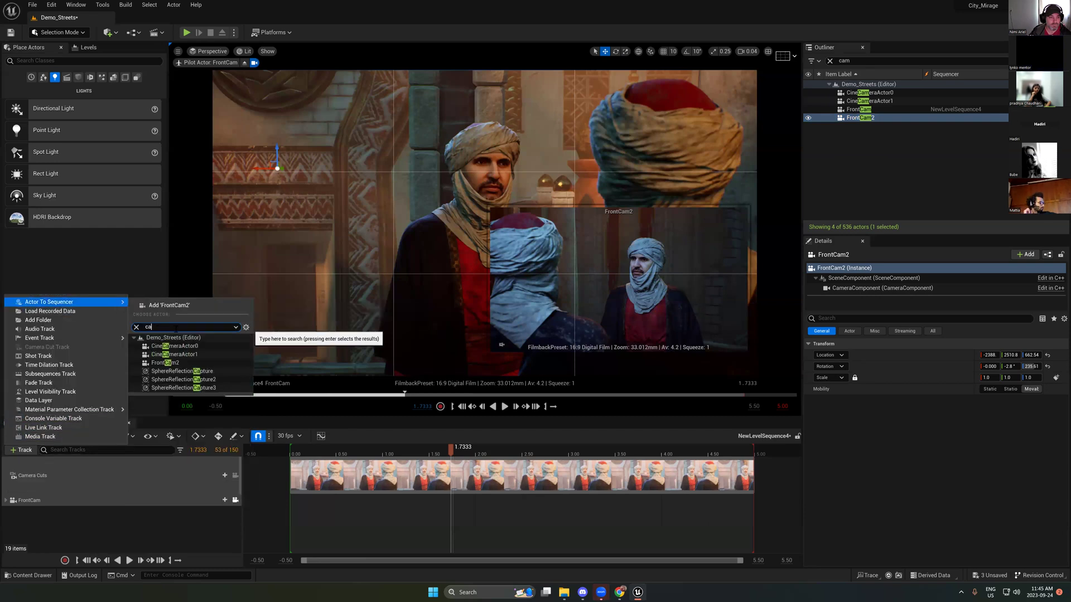
left_click(170, 363)
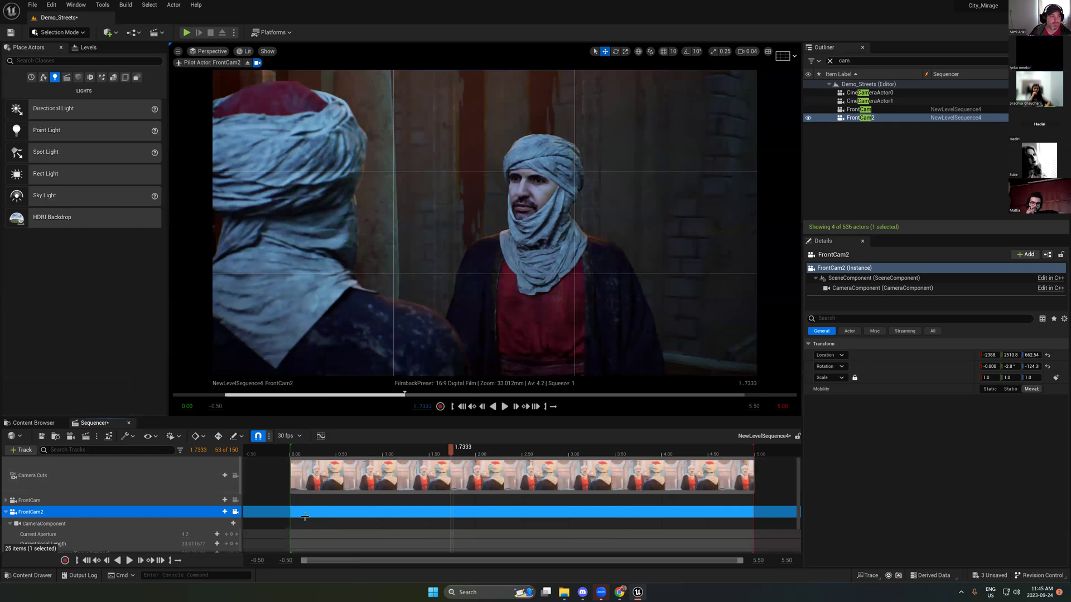
Step: Delete the FrontCam2 actor track from the level sequence
left_click(463, 453)
scroll(123, 512, "down", 2)
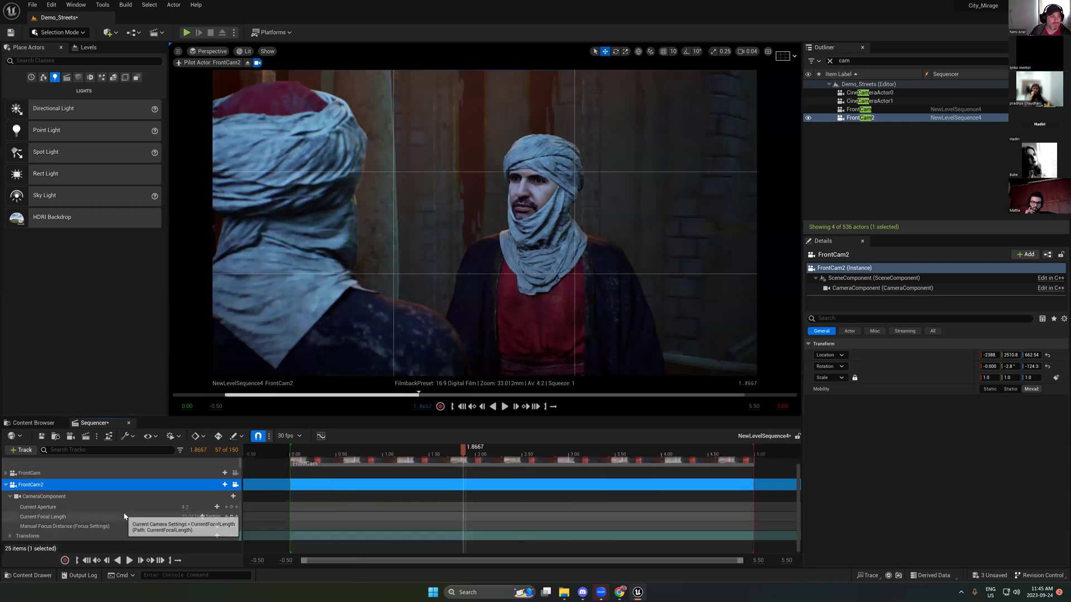
scroll(305, 474, "up", 2)
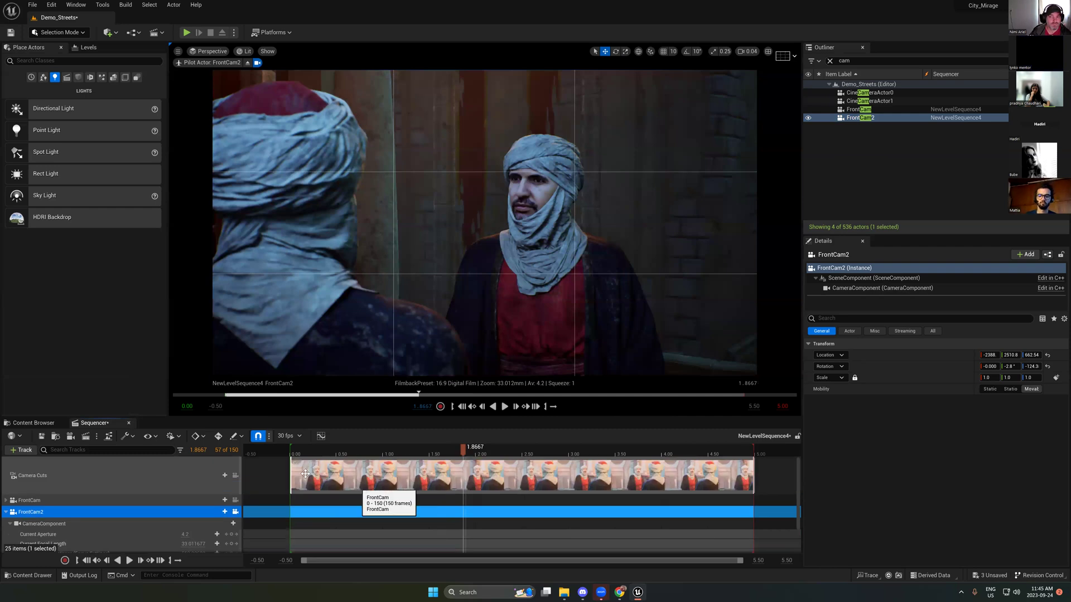
left_click(460, 496)
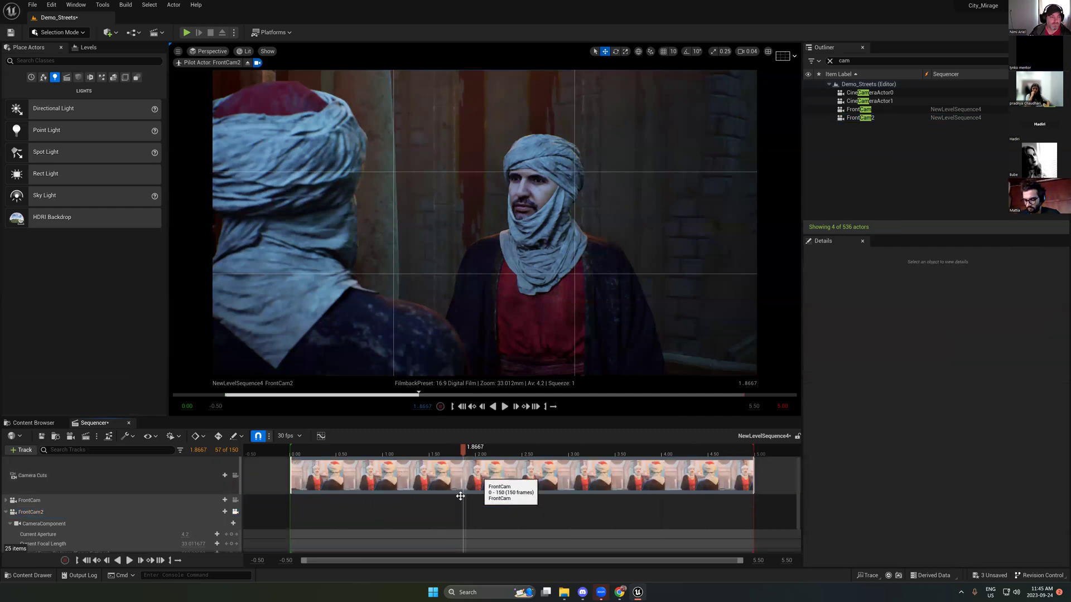
left_click(75, 510)
key("Delete")
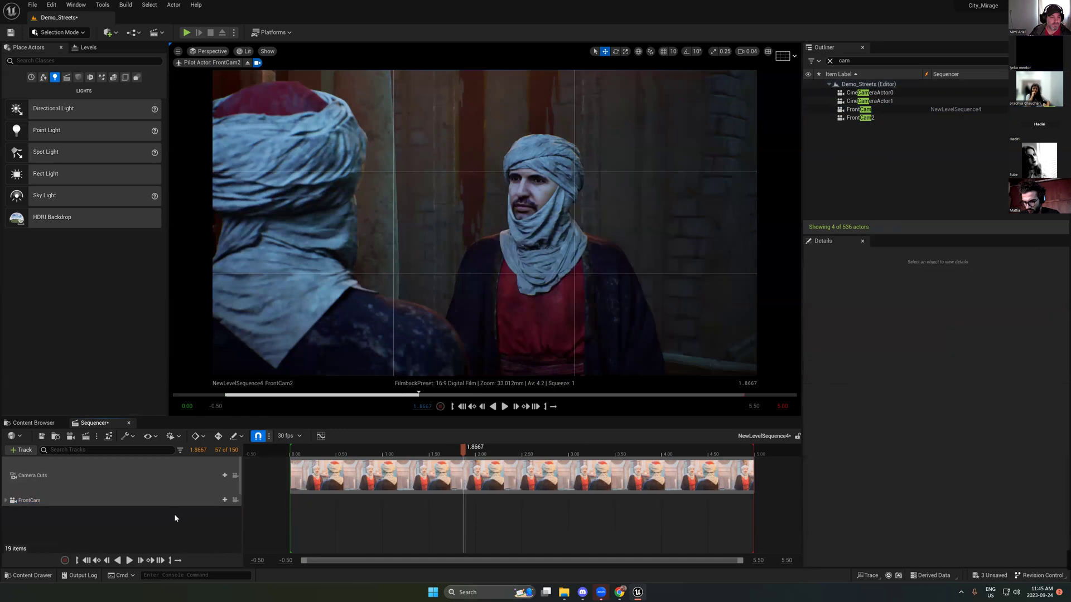
Step: Undo the latest sequence edits, including adding FrontCam2, and place the playhead at 1.9667 s
key("ctrl+z")
key("ctrl+z")
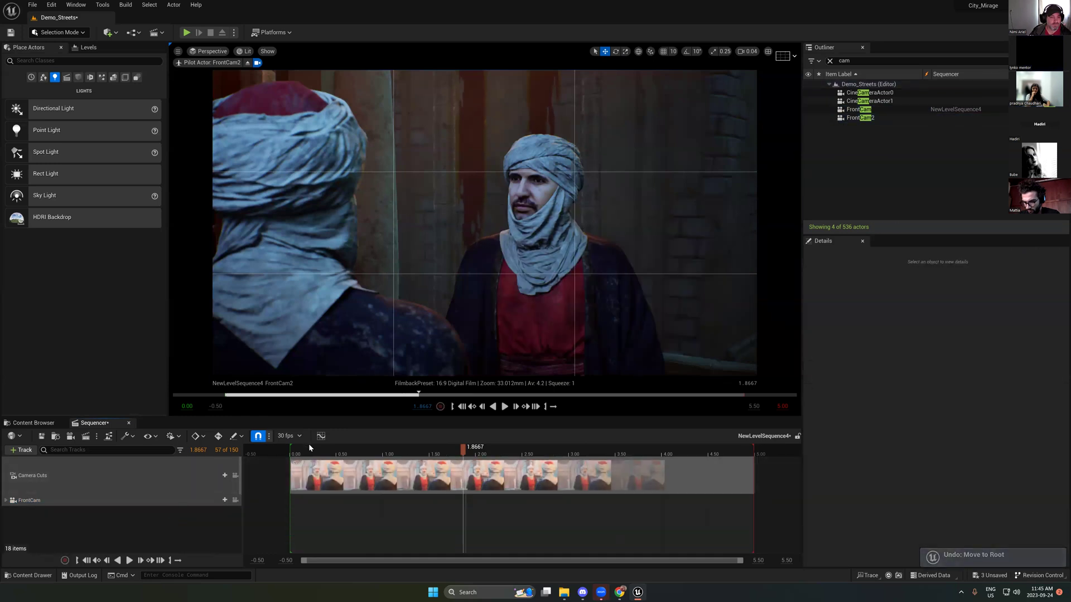
left_click(310, 448)
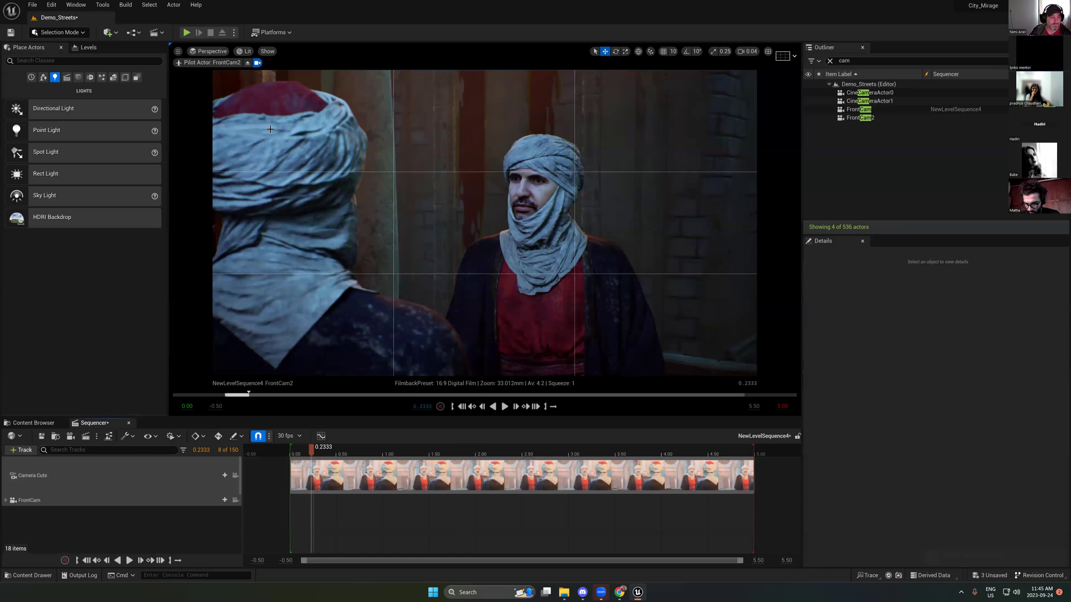
left_click(30, 501)
left_click_drag(314, 465, 473, 449)
key("ctrl+z")
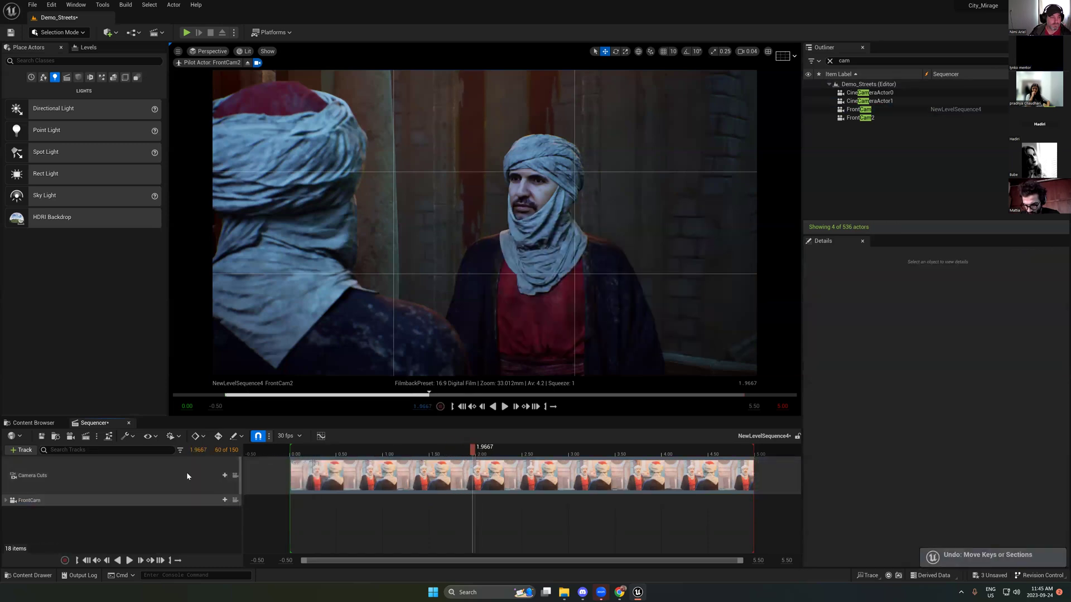
Step: Insert a camera cut to FrontCam2 at 1.9667 s using a new binding and select its track
left_click(134, 478)
left_click(218, 475)
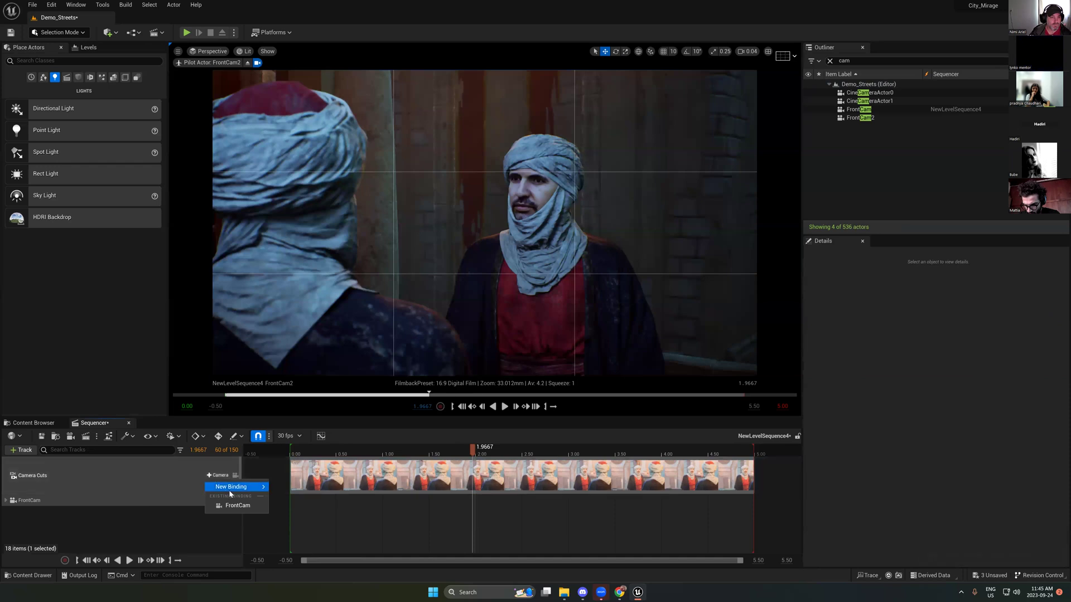
mouse_move(229, 491)
left_click(322, 533)
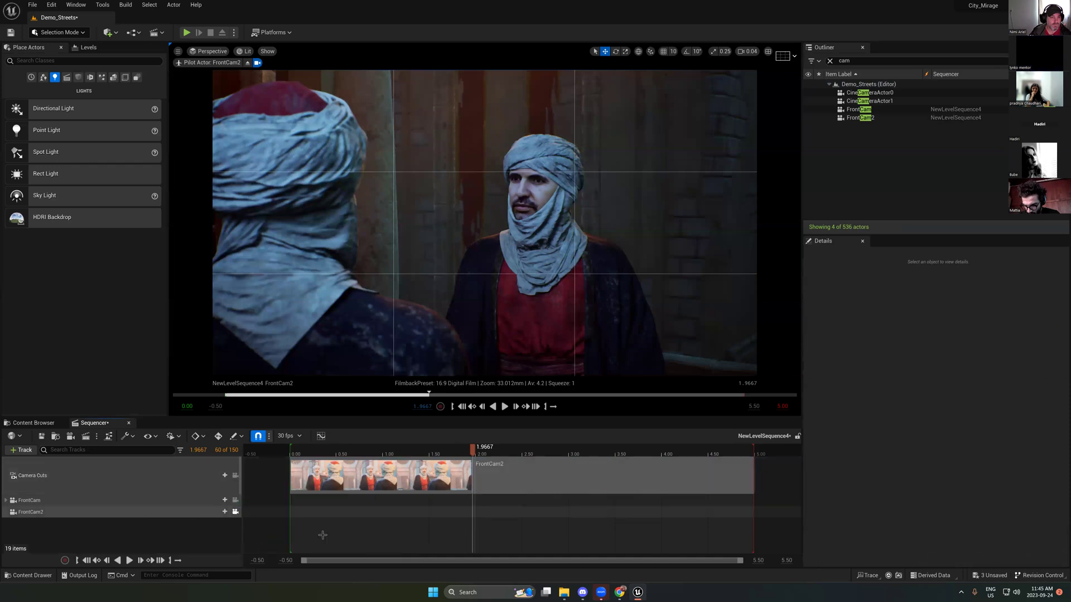
left_click(39, 512)
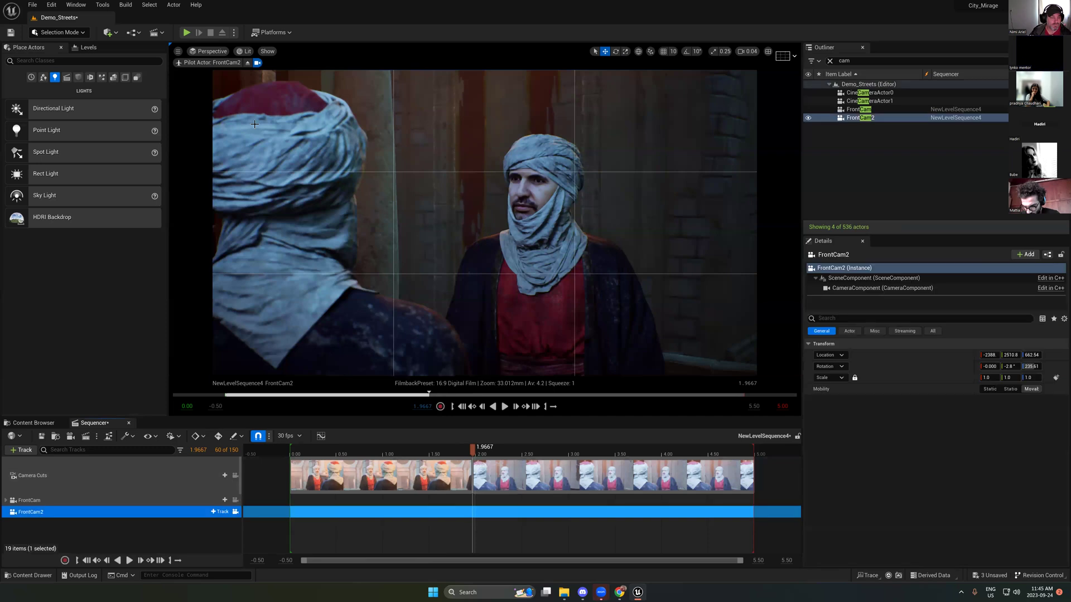
Step: Examine the camera bindings offered for the Camera Cuts track and the track types available for FrontCam2
left_click(460, 394)
left_click(96, 476)
left_click(217, 475)
mouse_move(231, 486)
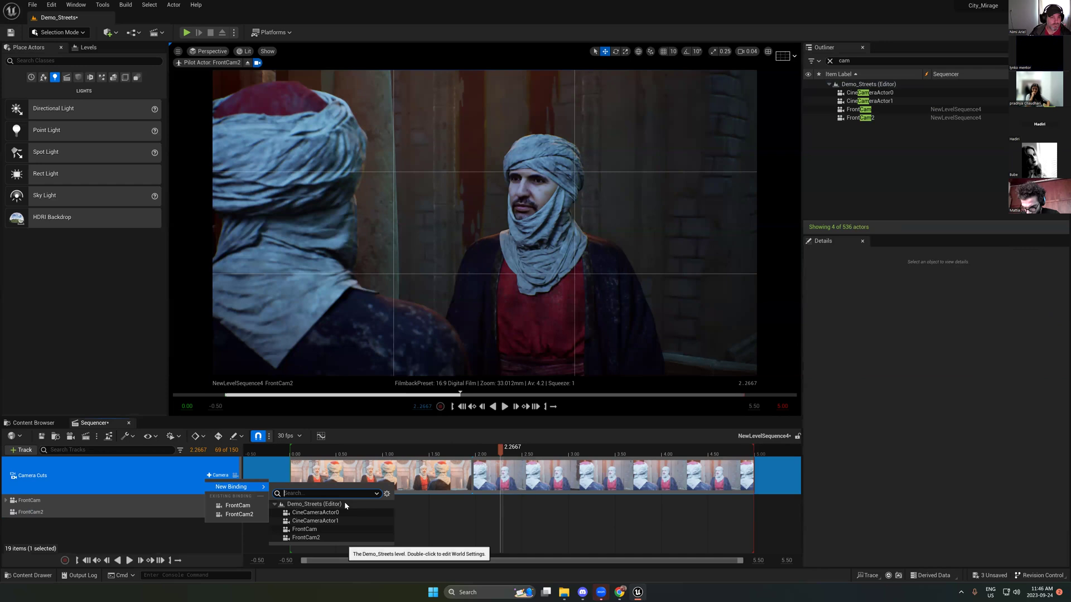
left_click(117, 528)
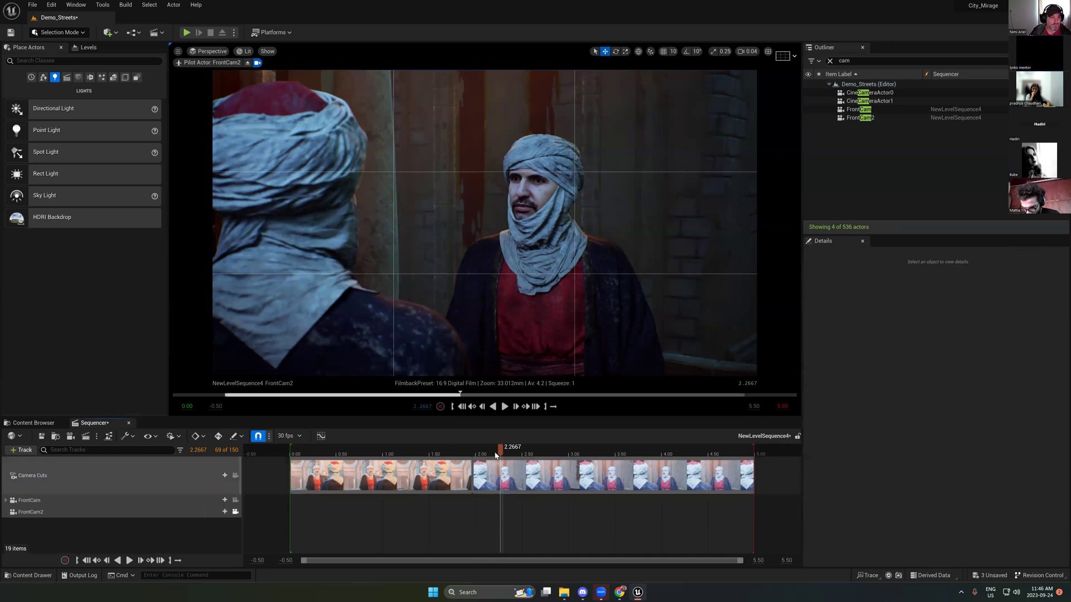
left_click_drag(495, 455, 396, 457)
left_click(396, 458)
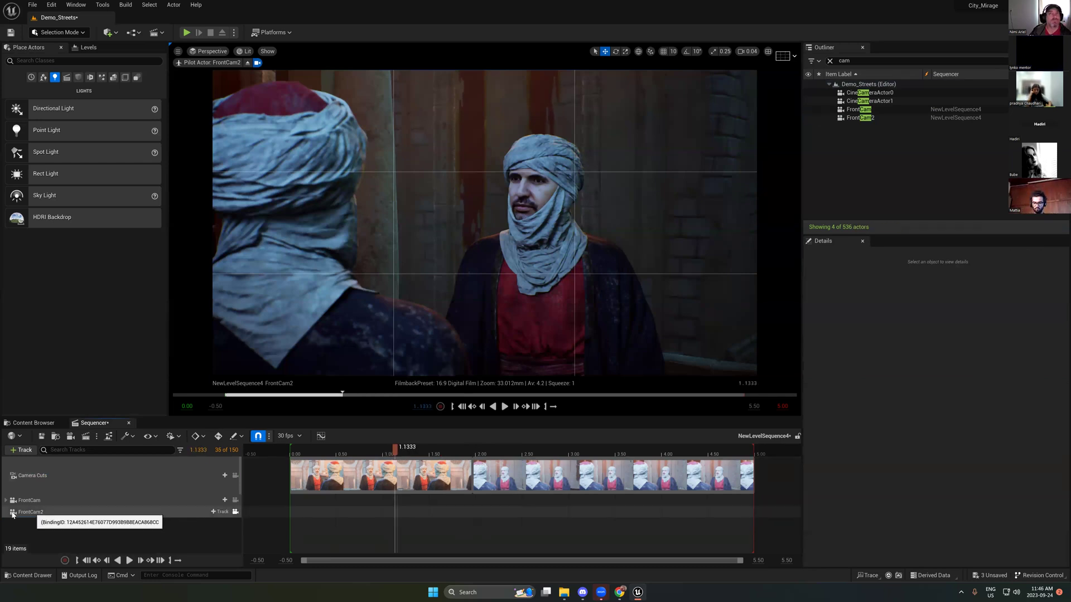
left_click(216, 516)
left_click(217, 512)
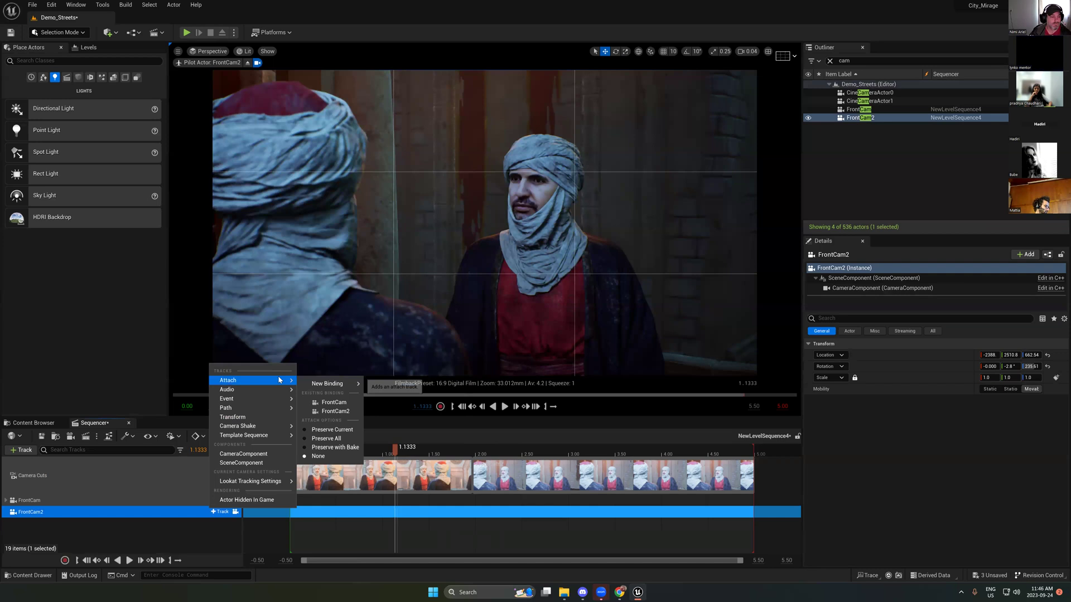
left_click(244, 537)
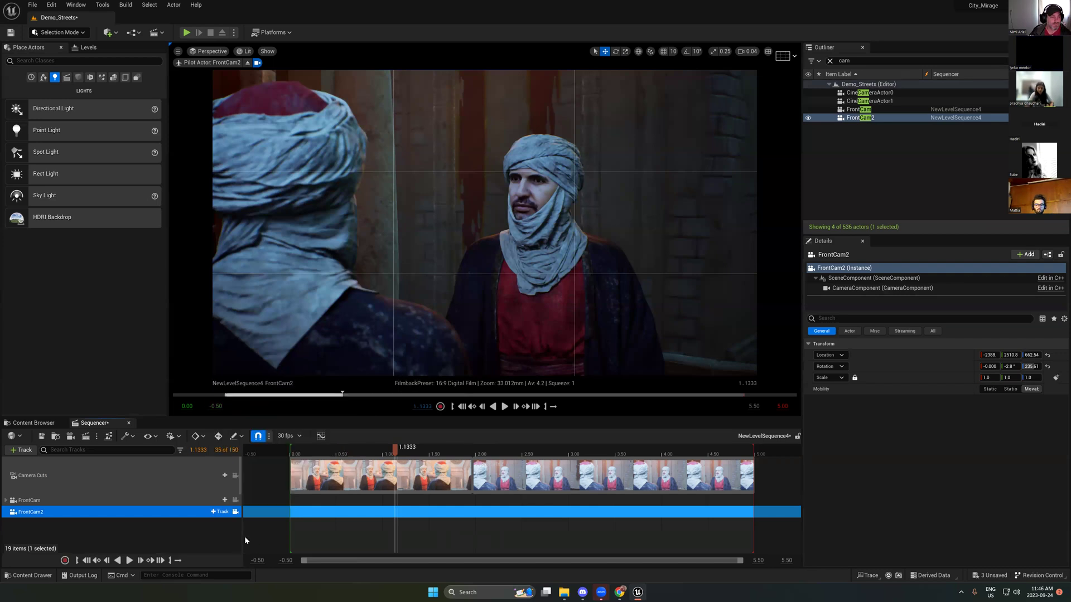
Step: Delete the FrontCam2 and FrontCam tracks from the level sequence and close the Sequencer
double_click(33, 501)
left_click(29, 511)
key("Delete")
left_click(29, 501)
key("Delete")
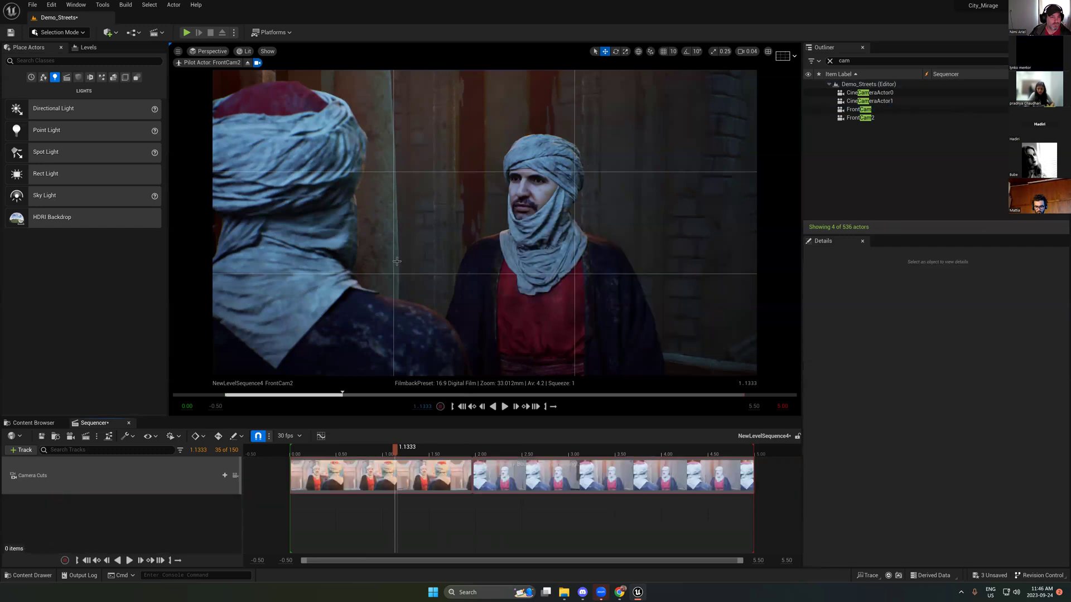
left_click_drag(396, 261, 368, 279)
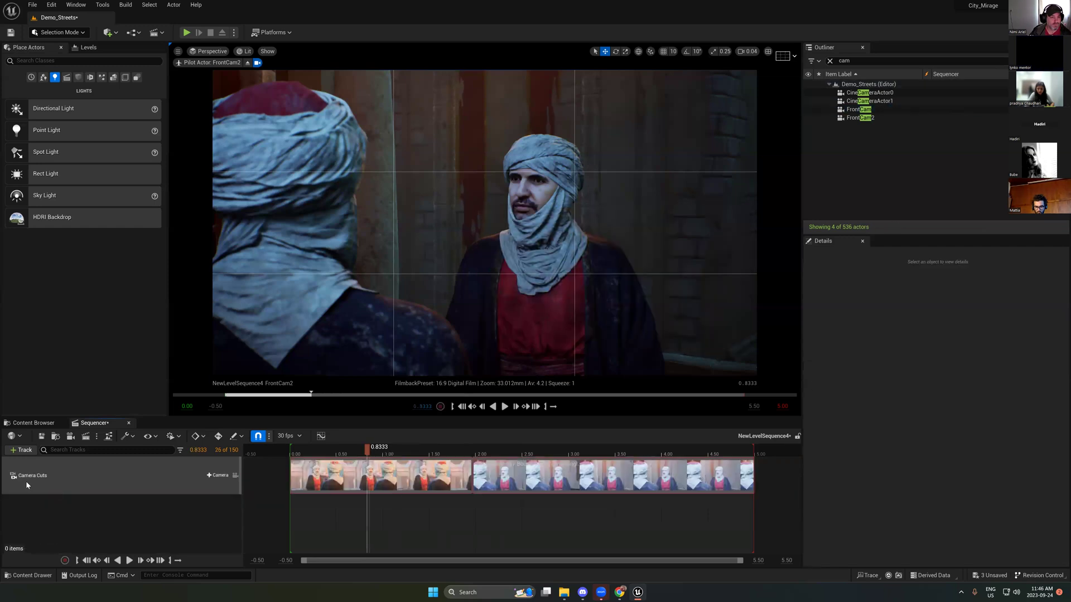
left_click(27, 485)
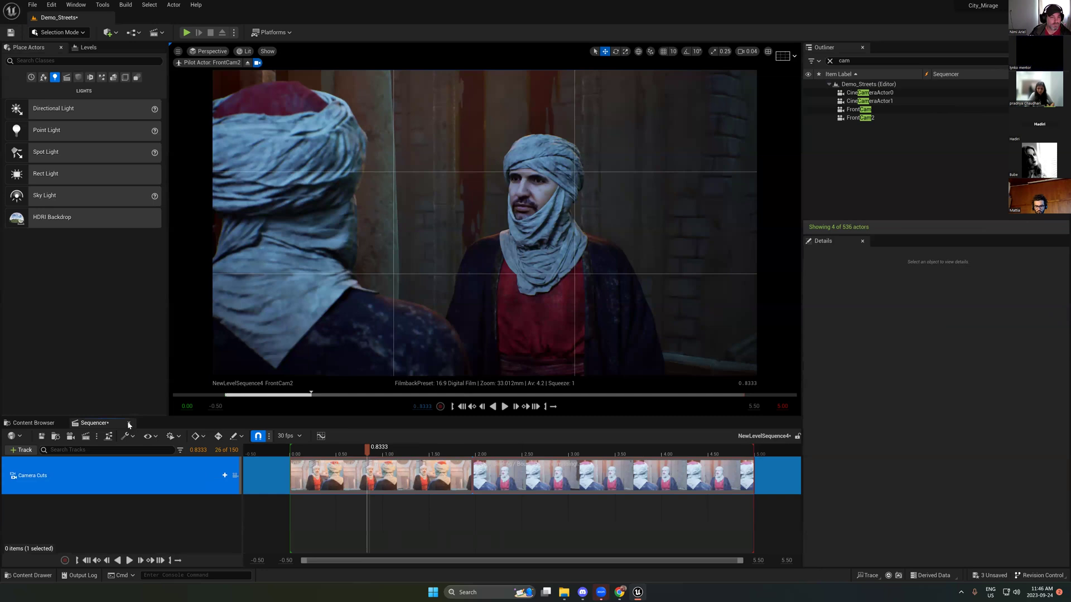
left_click(129, 423)
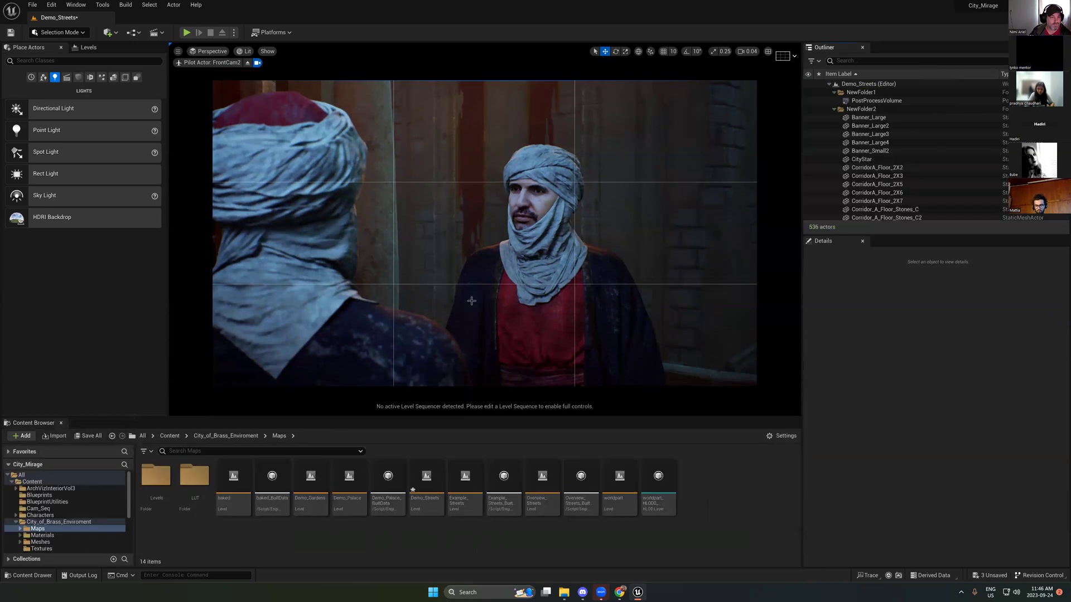
Step: Compare the two over-the-shoulder shots by alternating the viewport between FrontCam and FrontCam2, finishing on FrontCam
left_click(206, 52)
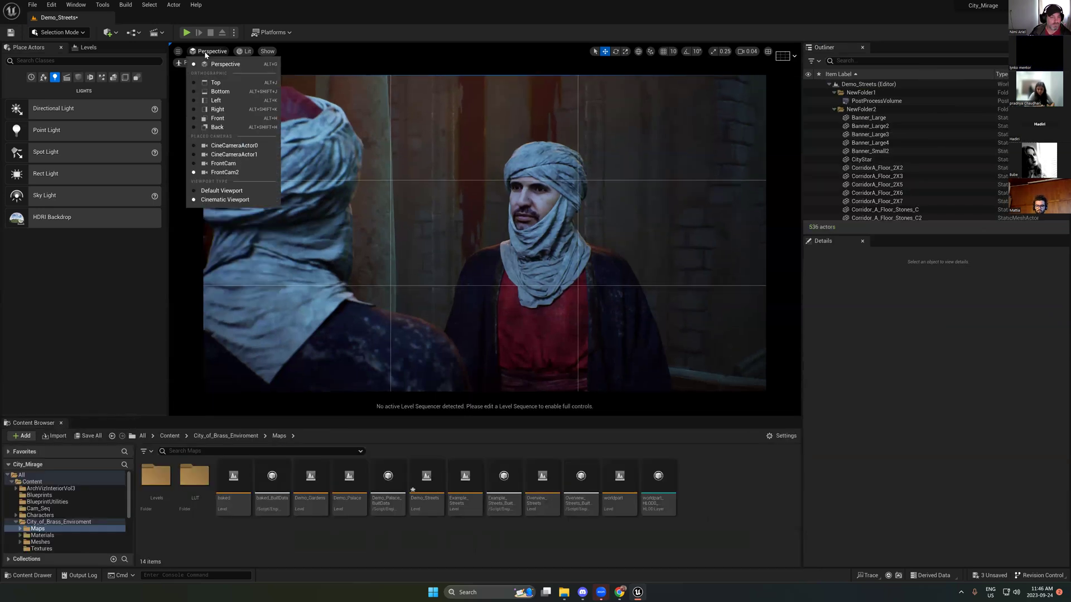
left_click(225, 164)
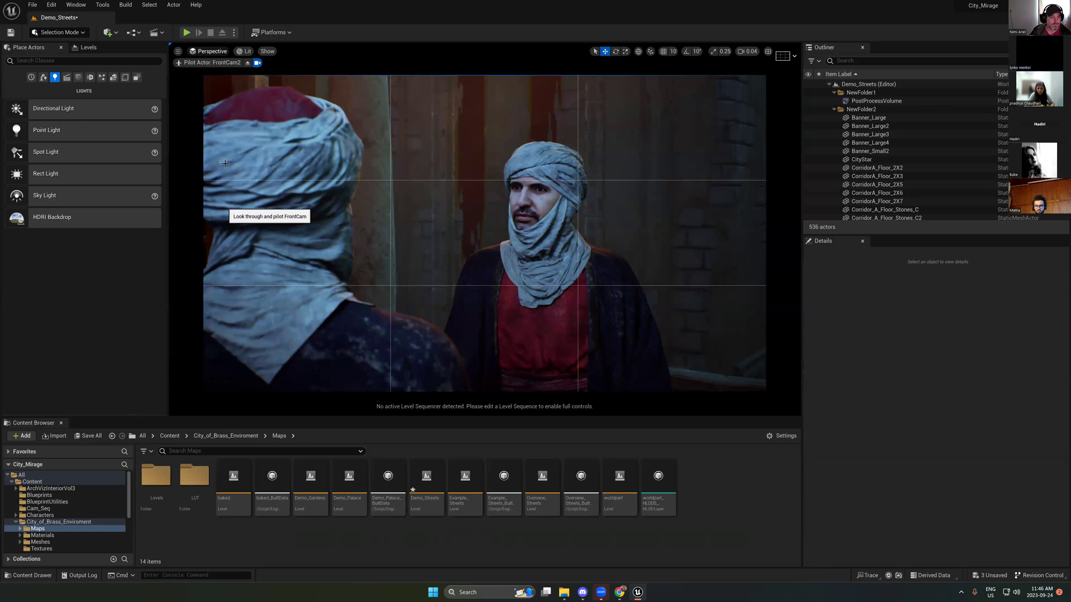
left_click(206, 50)
left_click(208, 174)
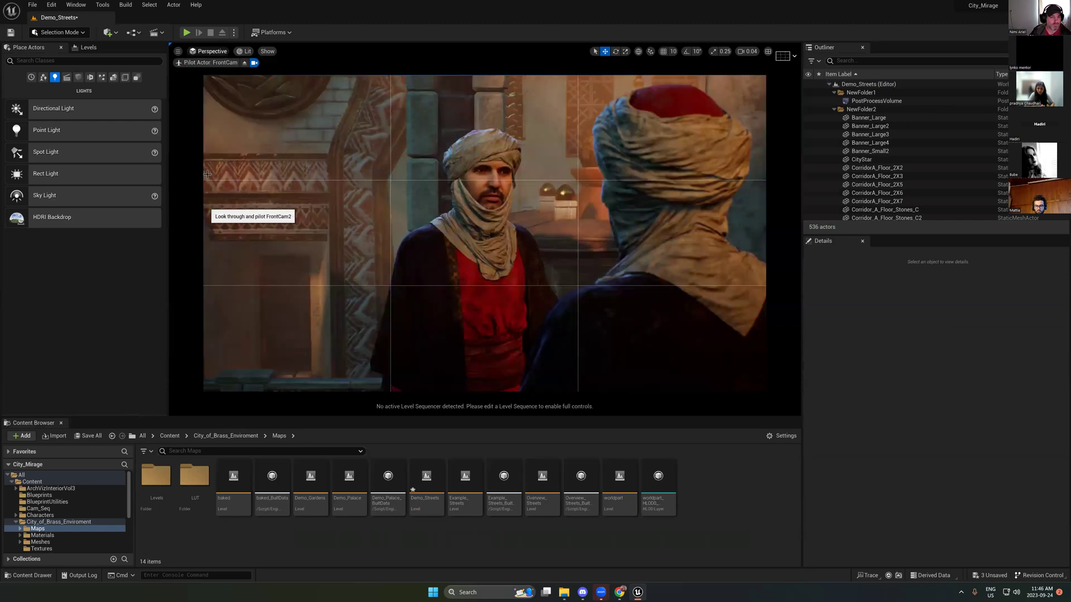
left_click(206, 51)
left_click(211, 168)
left_click(205, 50)
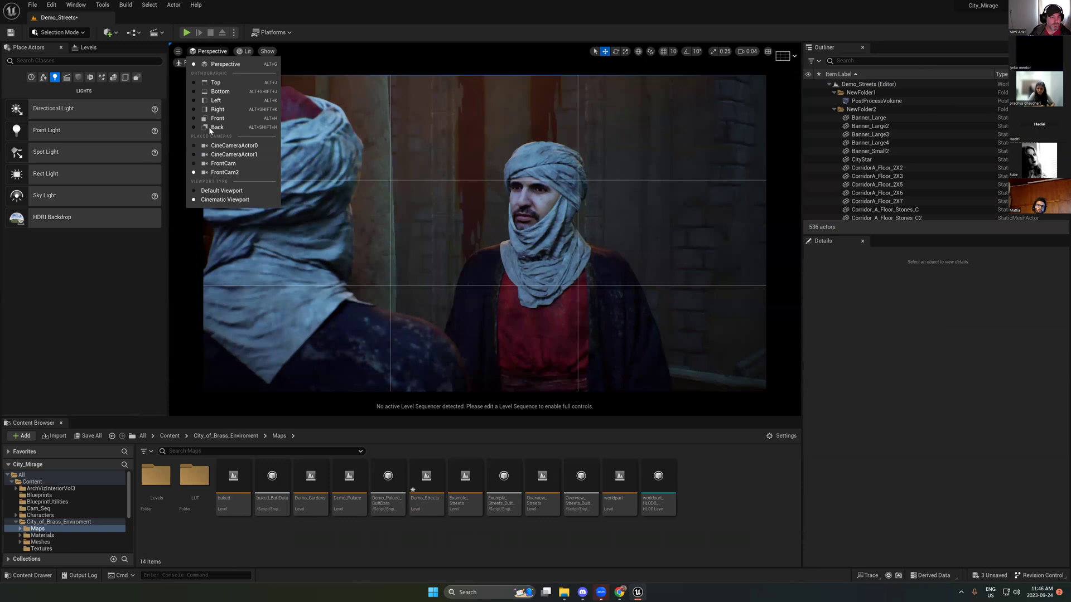
left_click(211, 160)
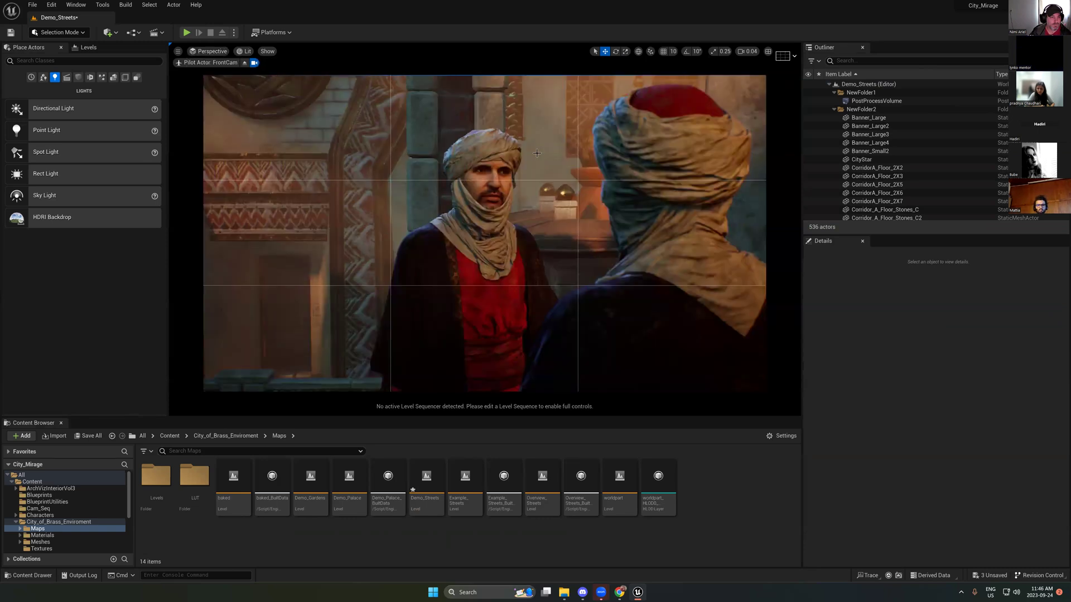
Step: Stop piloting FrontCam and examine the two men, the cameras and the surrounding courtyard, finishing in game view
left_click(244, 63)
mouse_move(526, 245)
right_mouse_down()
mouse_move(501, 239)
mouse_move(535, 262)
mouse_move(526, 245)
right_mouse_up()
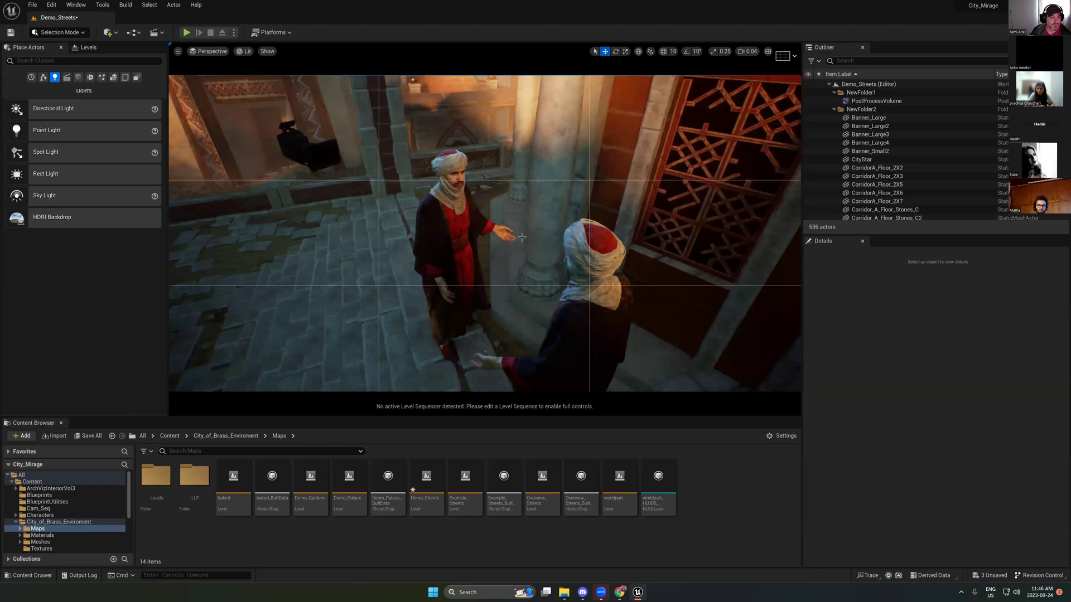
scroll(521, 238, "down", 5)
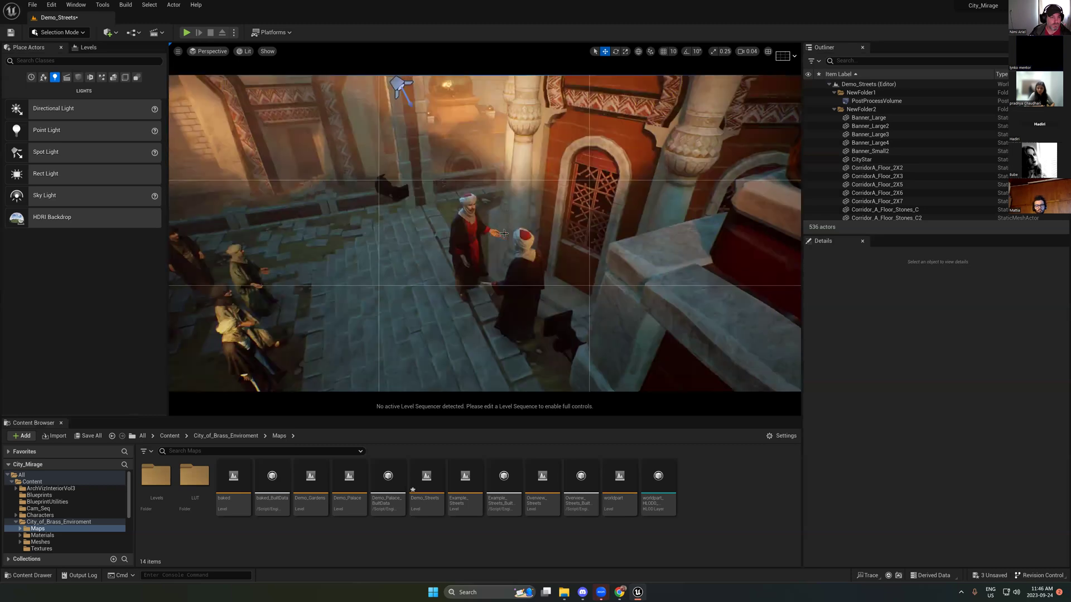
right_click_drag(503, 233, 543, 249)
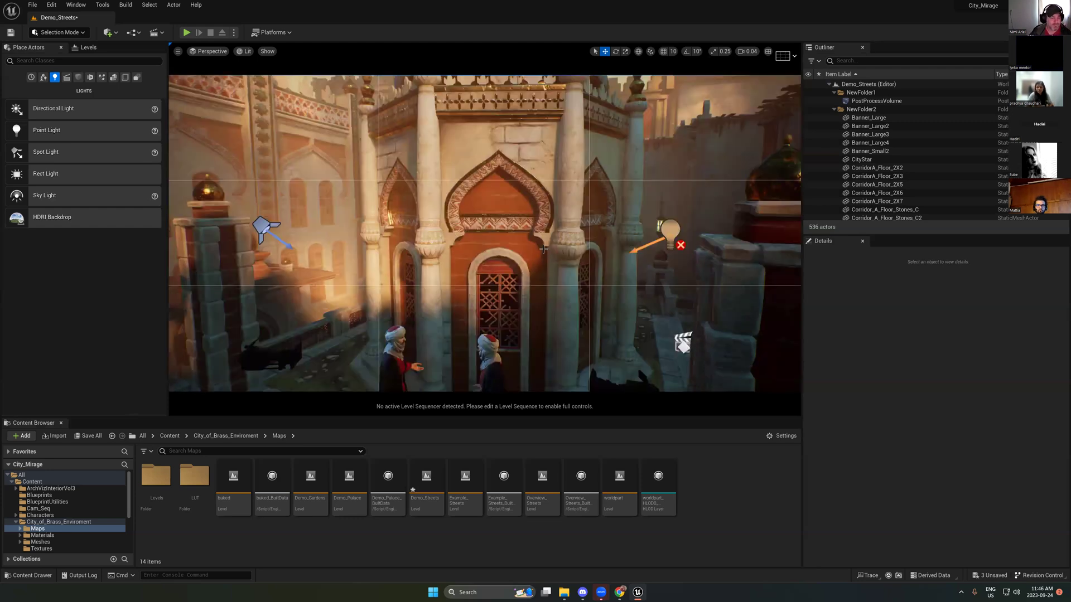
right_click_drag(595, 184, 607, 194)
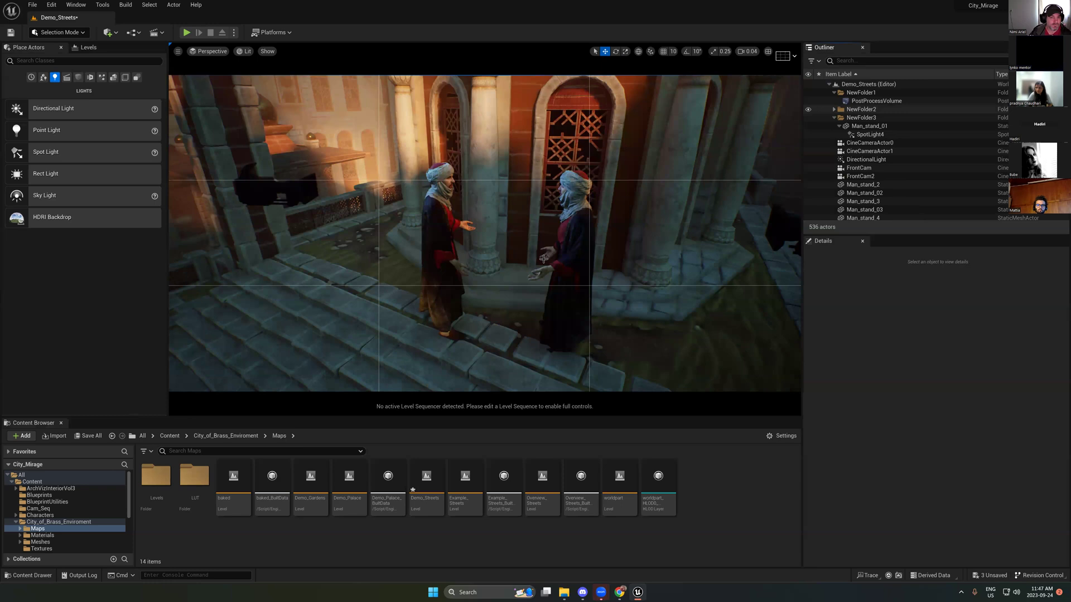
right_click_drag(706, 196, 658, 195)
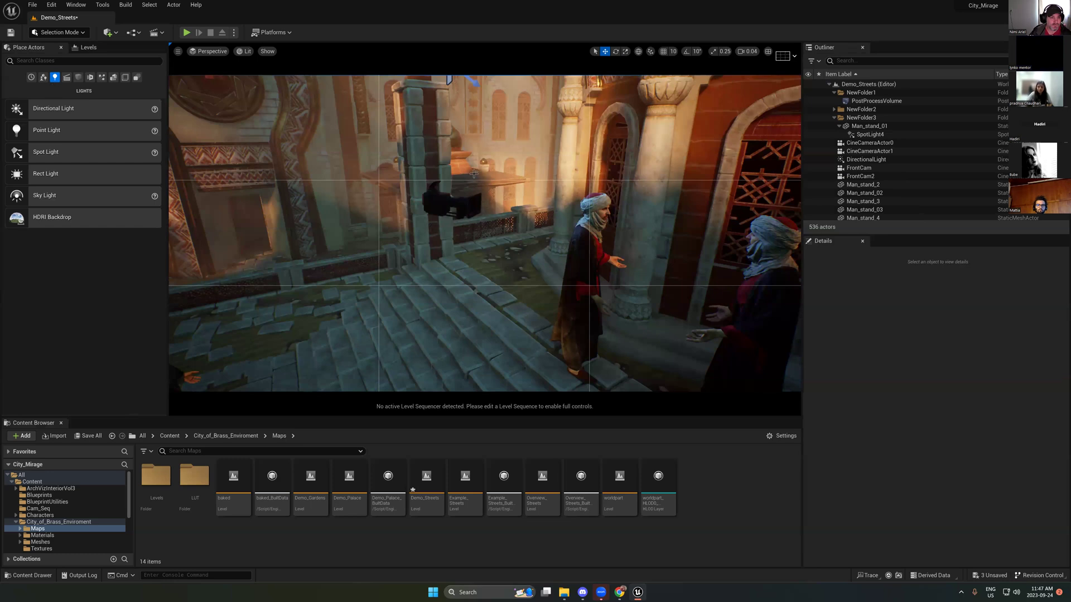
right_click_drag(474, 174, 440, 237)
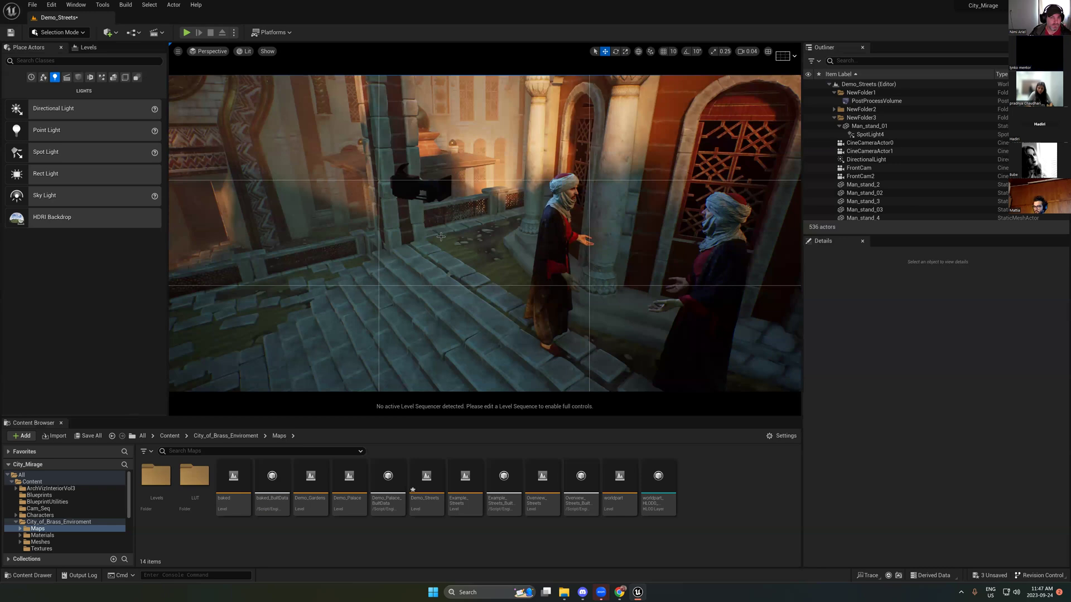
right_click_drag(440, 237, 655, 165)
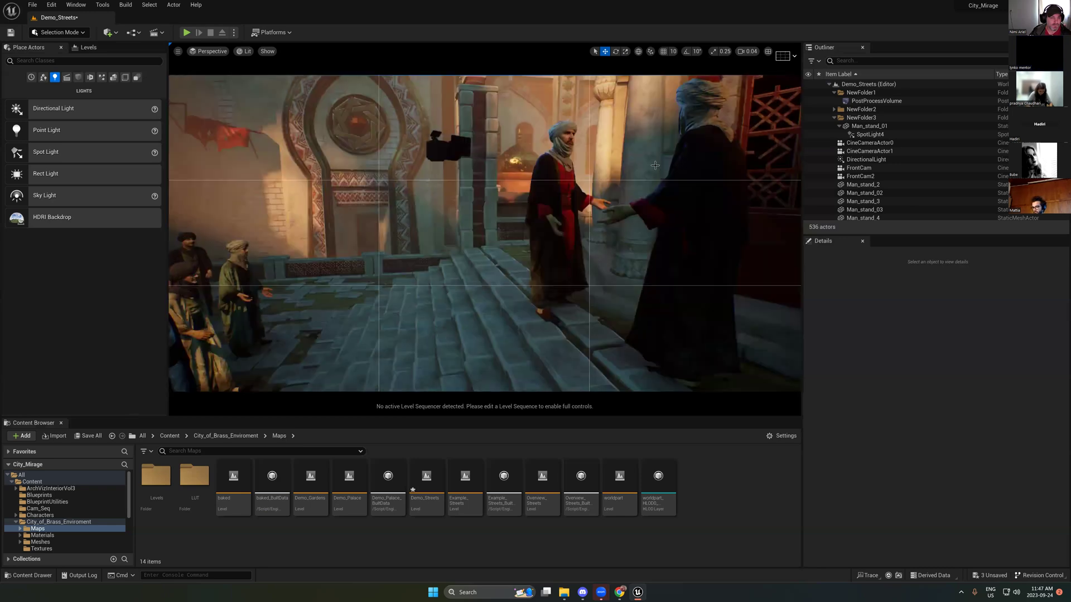
key("g")
scroll(655, 179, "up", 2)
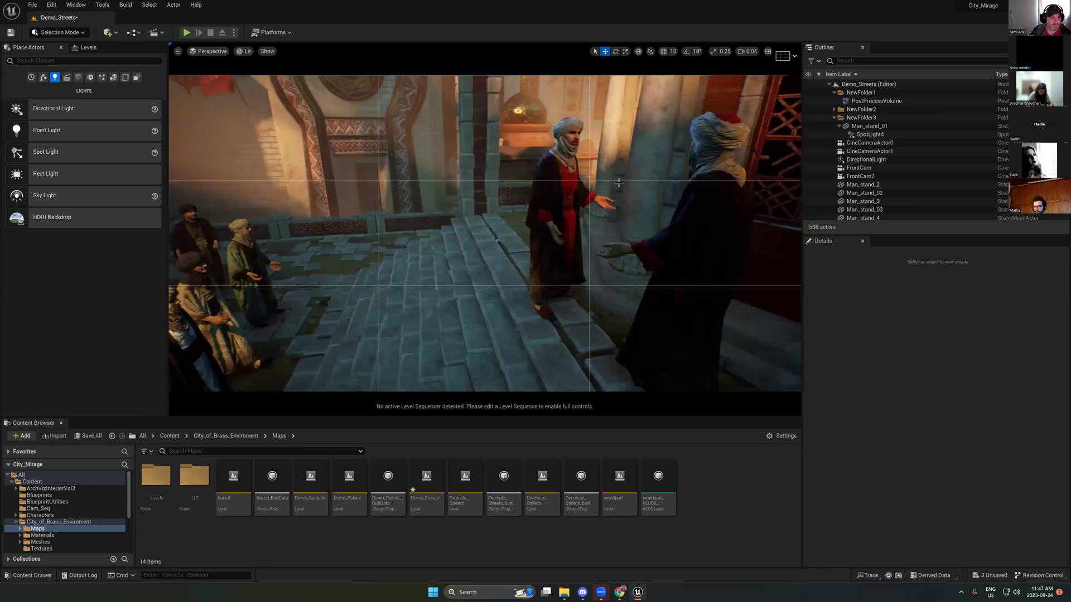
scroll(619, 182, "up", 1)
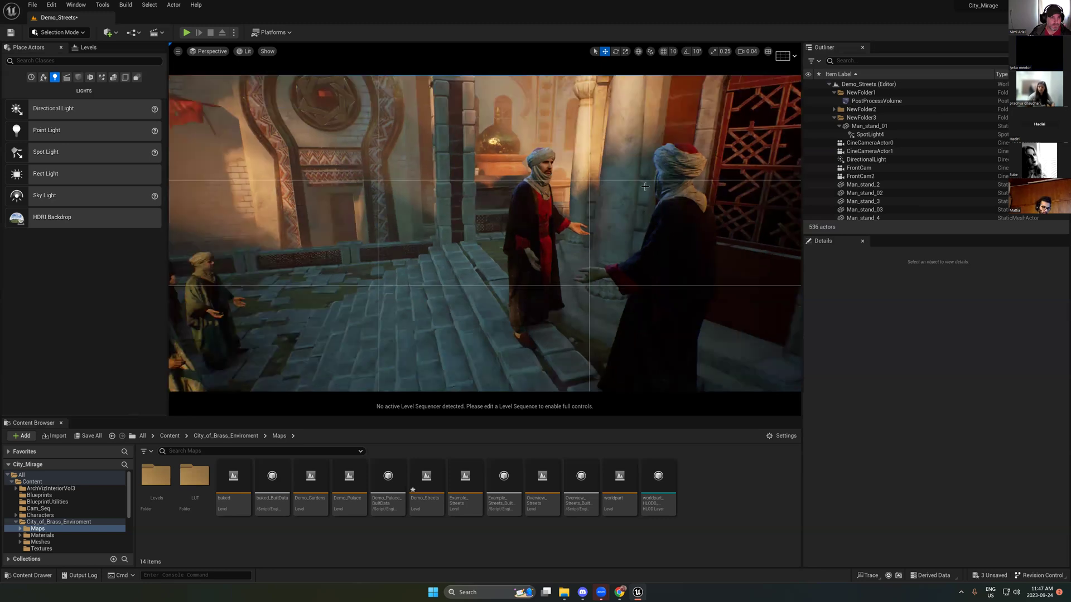
Step: Locate the mesh of the domed shrine beside the steps in the Content Browser and open its parent Meshes folder
left_click_drag(644, 186, 372, 223, "alt")
left_click(373, 223)
key("ctrl+b")
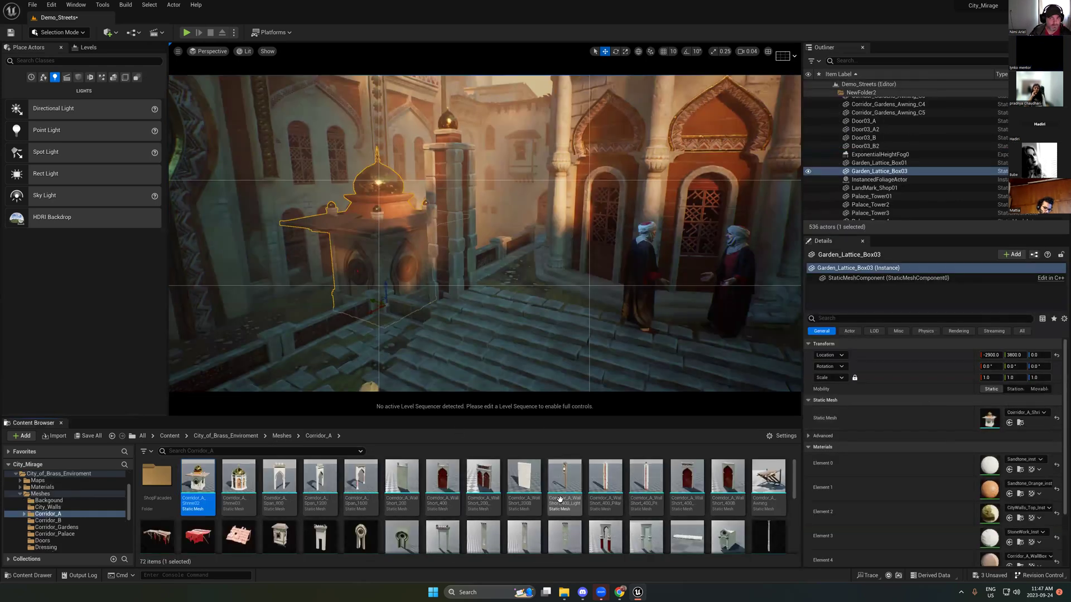
left_click(283, 436)
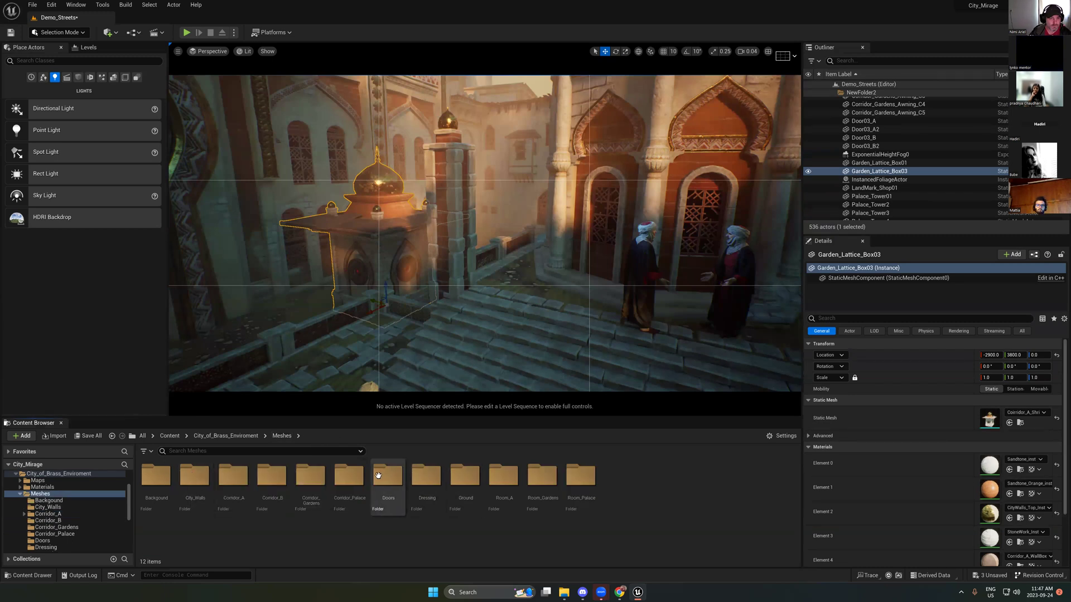
Step: Browse the meshes in the Corridor_Palace and Room_Palace folders and return to the Meshes folder
double_click(360, 472)
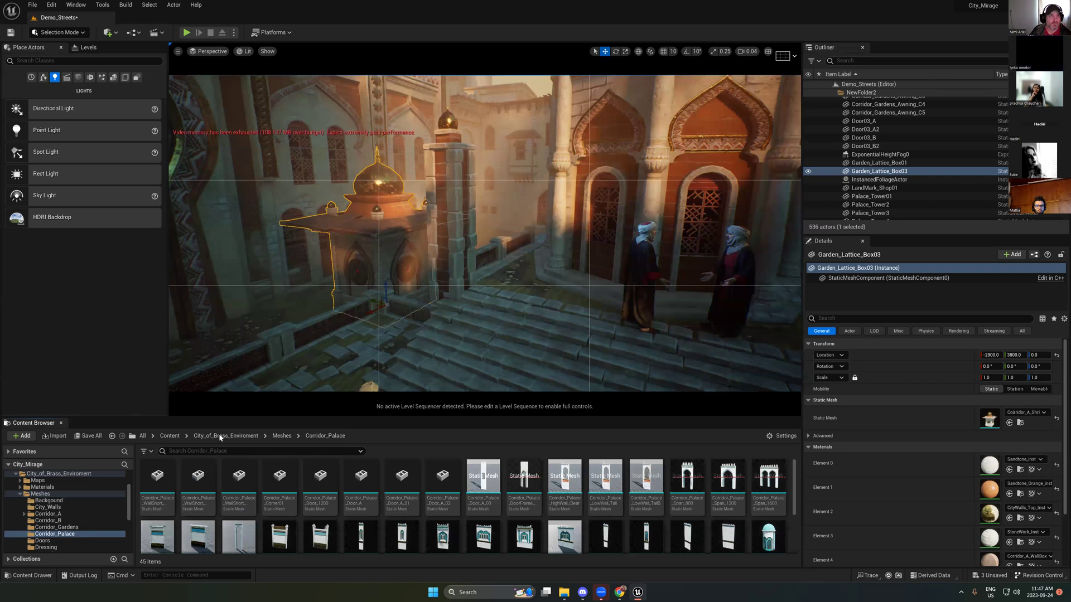
left_click(281, 435)
double_click(602, 478)
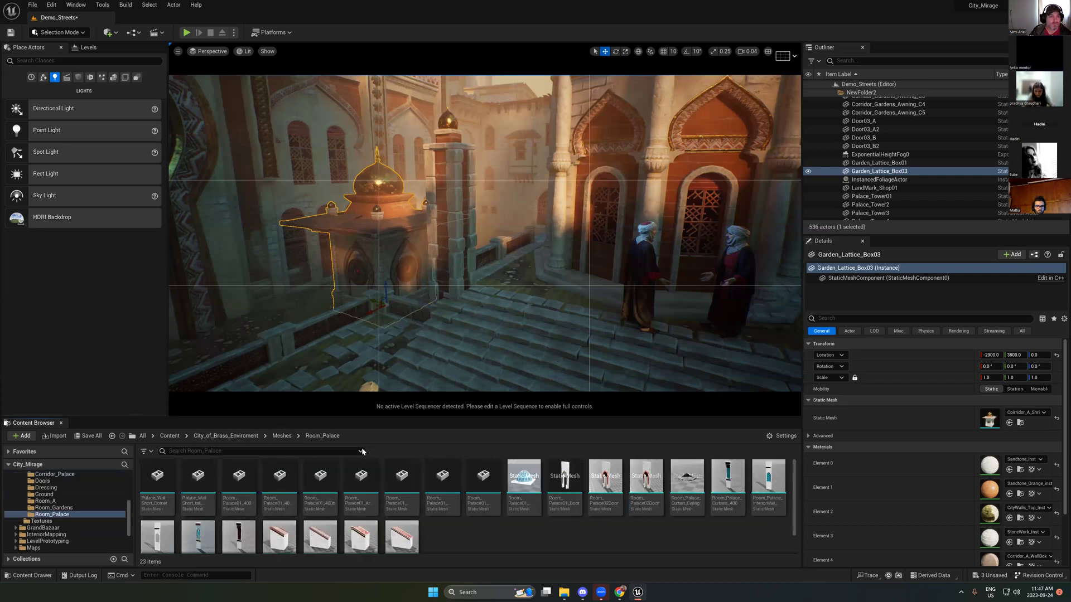
left_click(282, 435)
Step: Search the Meshes folder for "lanter" and place the Wall_Lantern_Ex mesh on the stone pillar beside the steps
left_click(225, 451)
type("c")
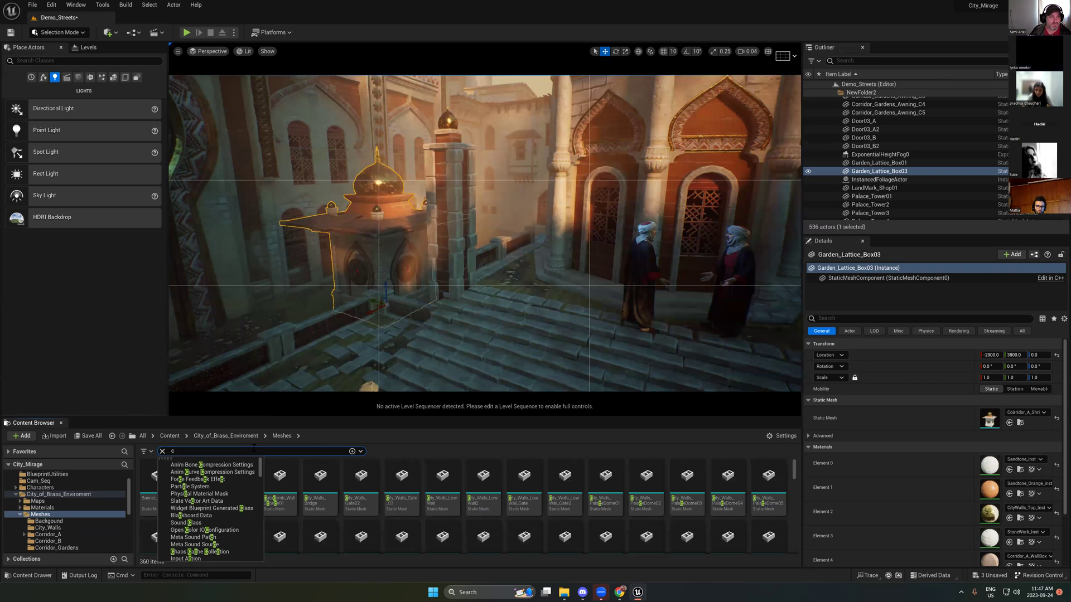
key("BackSpace")
type("lanter")
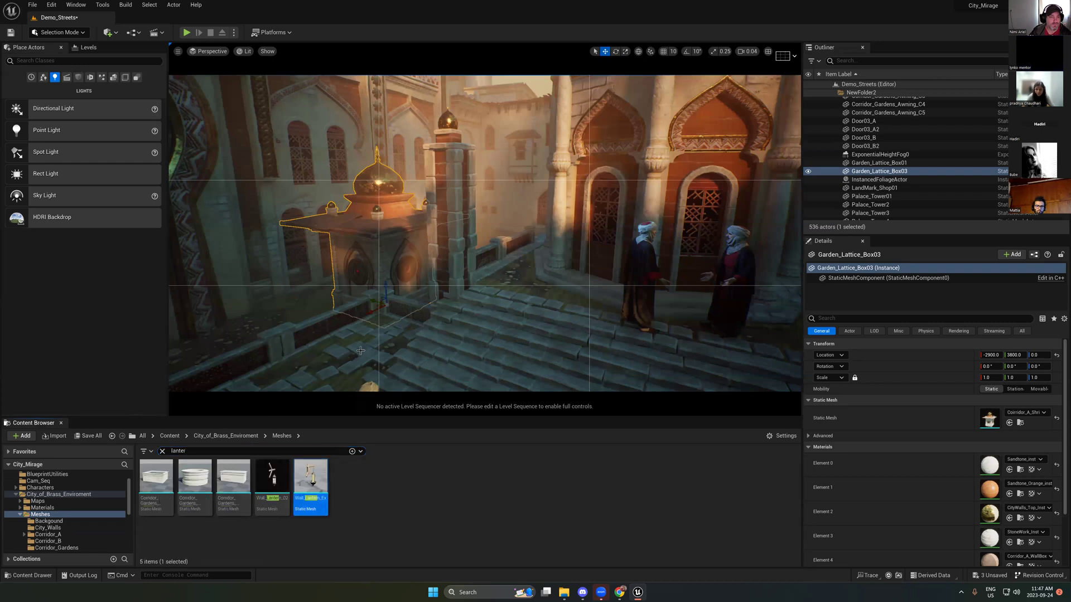
right_click_drag(442, 257, 441, 295)
left_click_drag(315, 478, 472, 145)
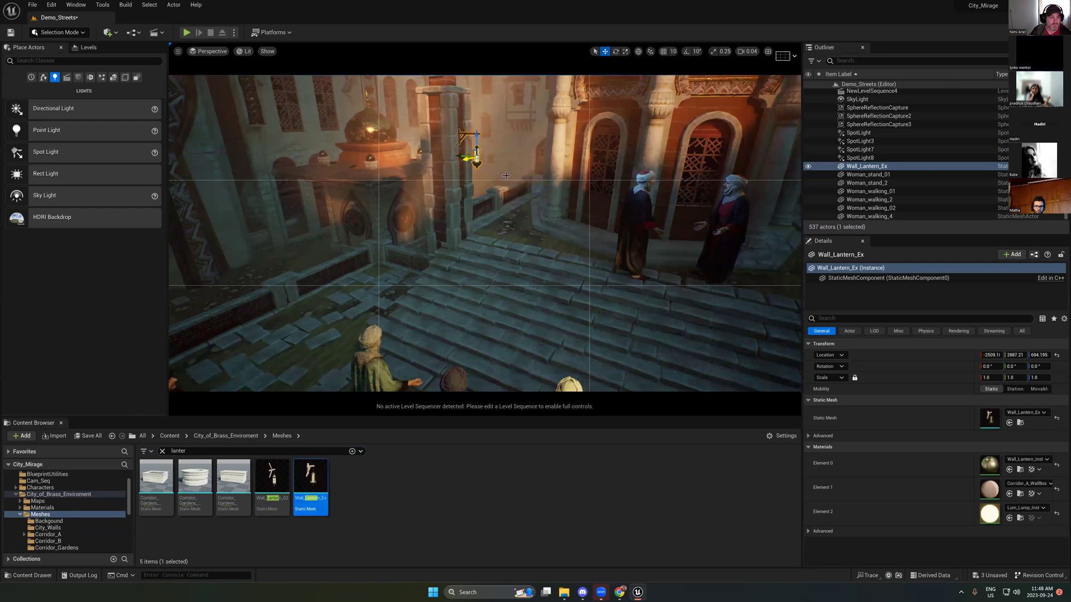
Step: Select the spotlight above the wall lantern and change its light color to a warm orange, hex sRGB E9A46EFF
right_click_drag(542, 194, 561, 78)
key("g")
key("g")
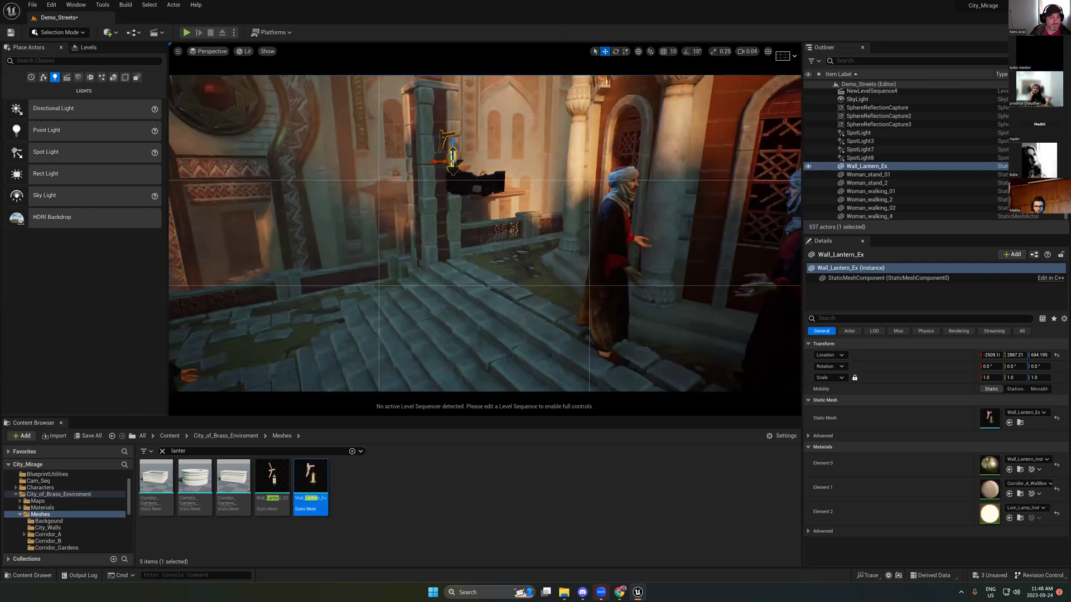
right_click_drag(464, 105, 464, 86)
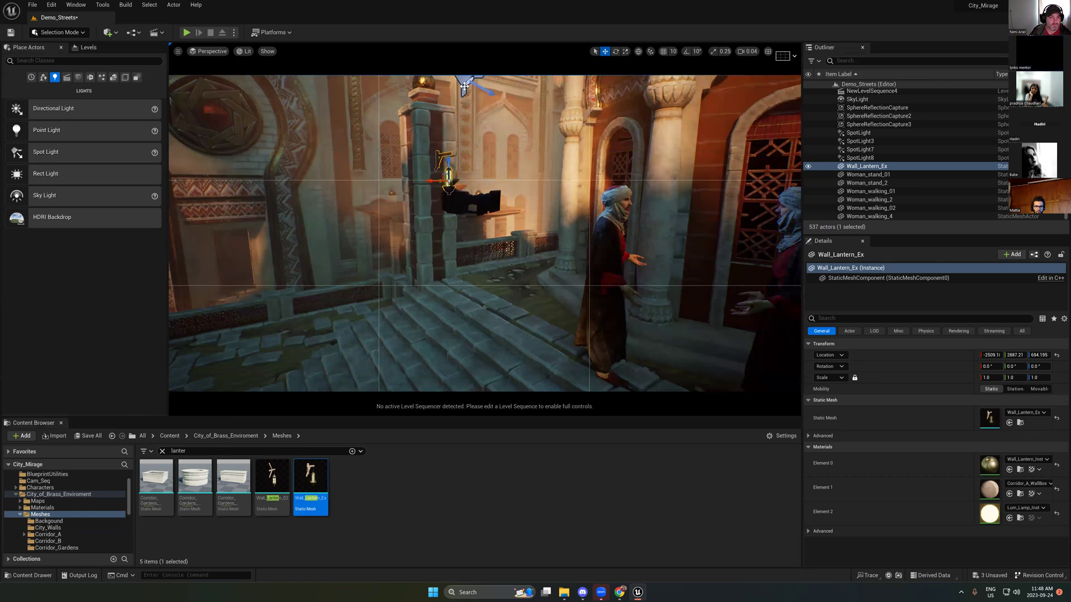
left_click(464, 87)
left_click(1016, 422)
left_click_drag(884, 446, 900, 449)
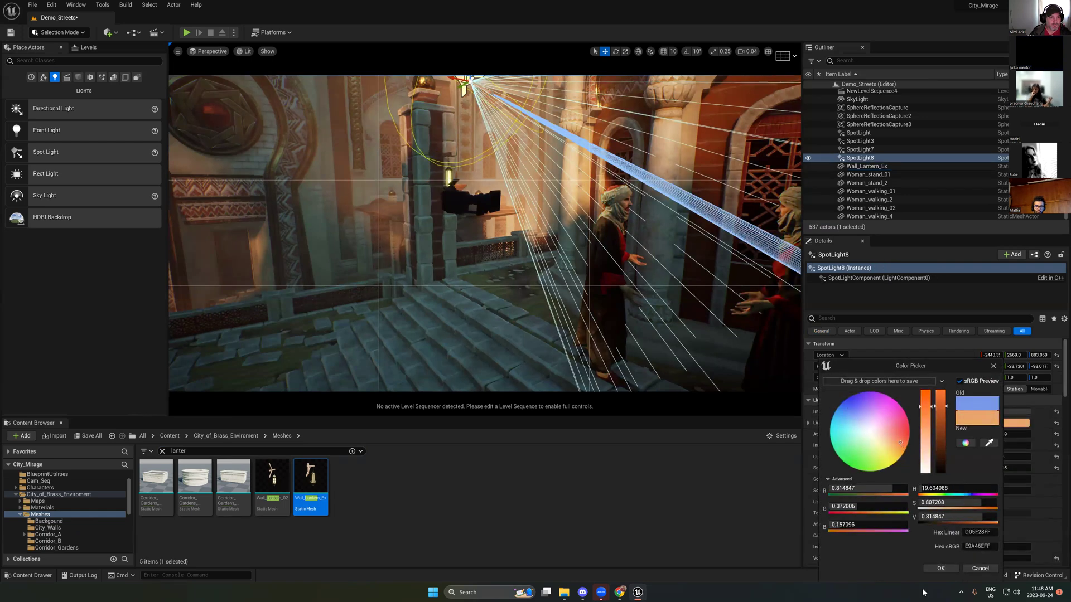
left_click(941, 568)
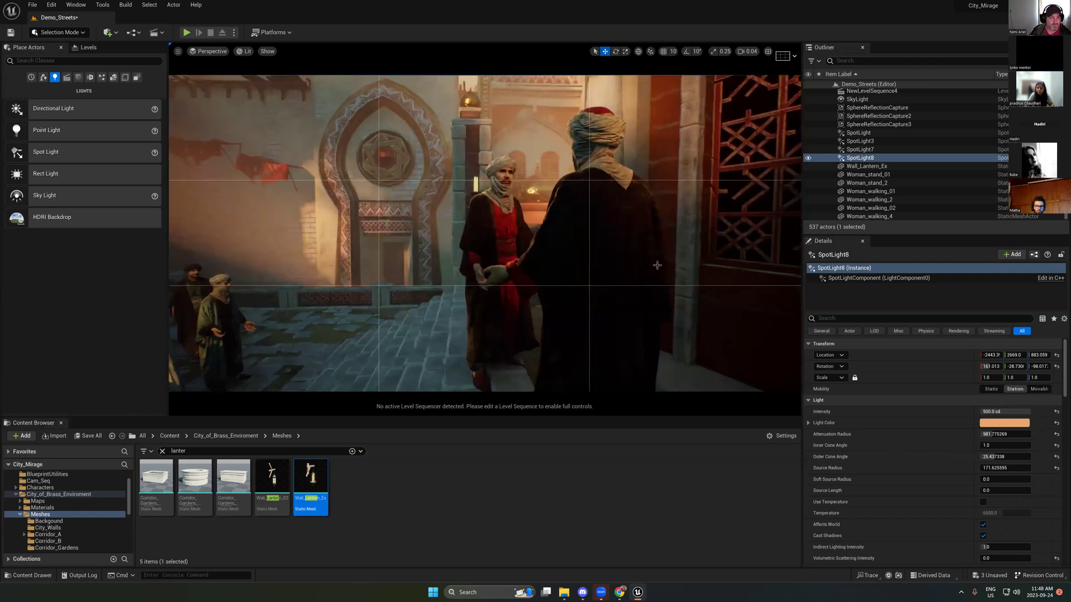
Step: Check the relit scene through CineCameraActor1 and FrontCam, finishing on FrontCam2
left_click(211, 51)
left_click(251, 160)
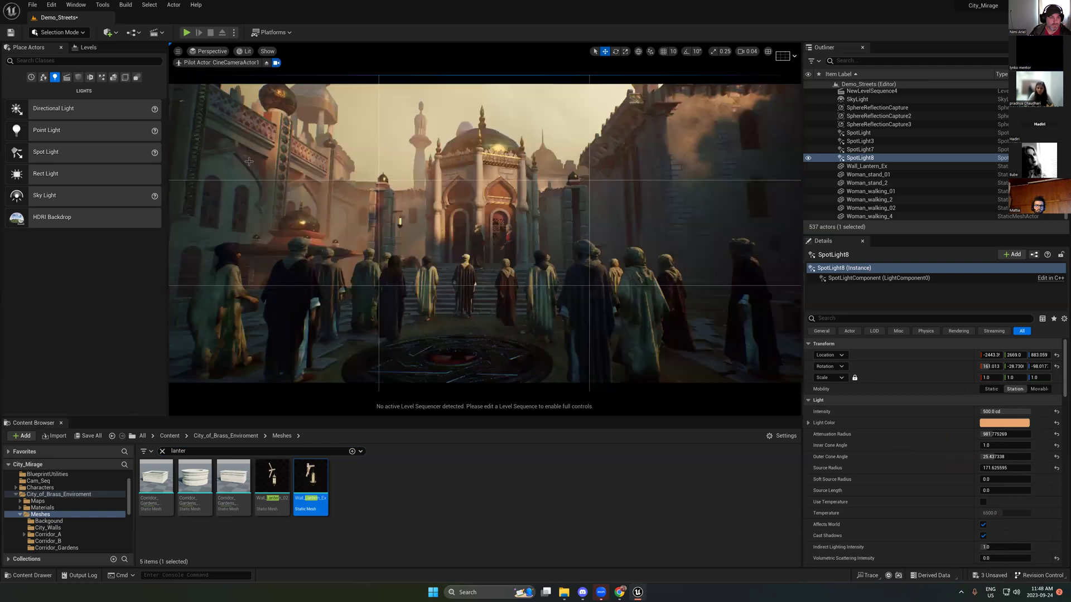
left_click(211, 51)
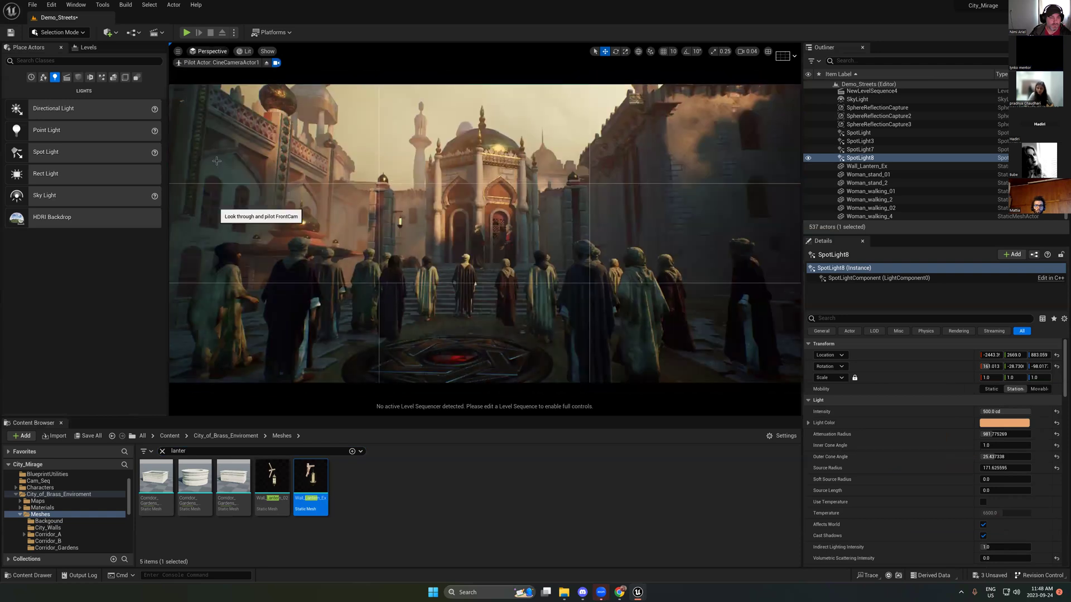
left_click(216, 160)
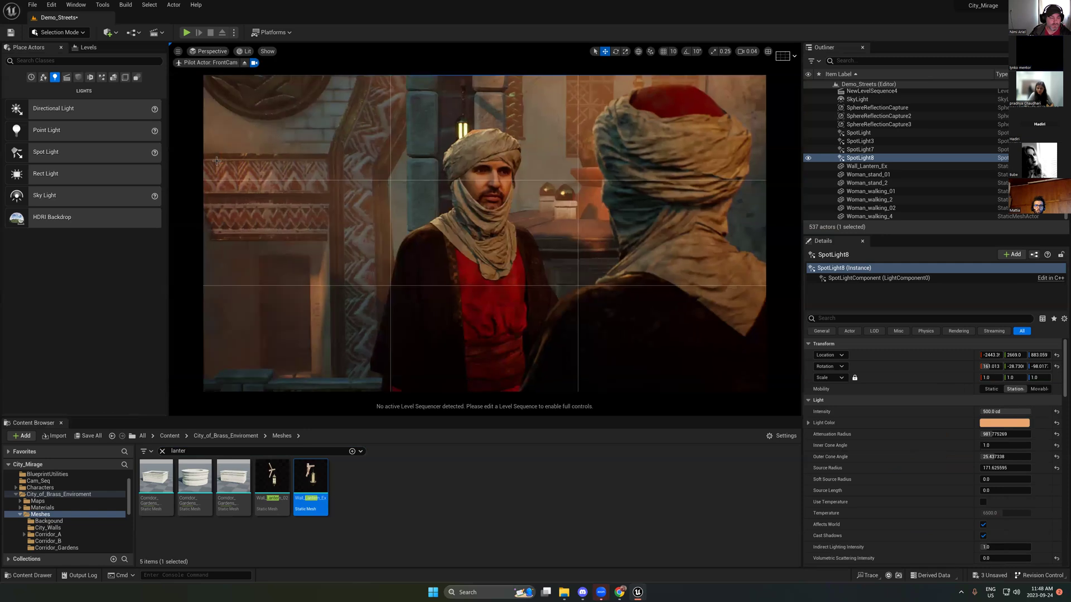
left_click(211, 50)
left_click(236, 169)
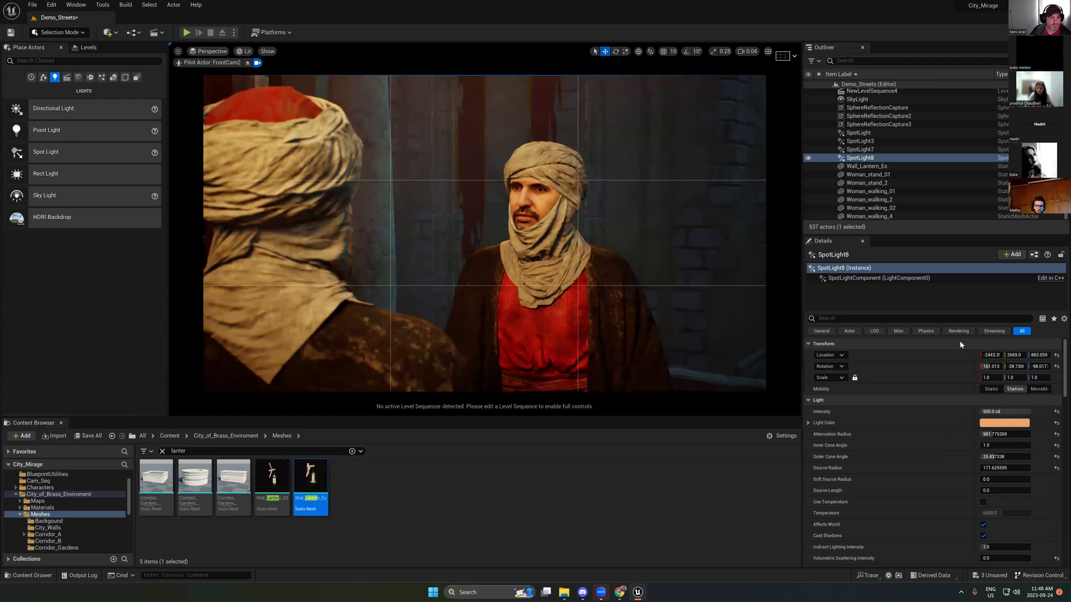
Step: Shift SpotLight8 to X -2449 and Y 2595 and set its intensity to 400 cd
left_click_drag(1014, 355, 987, 354)
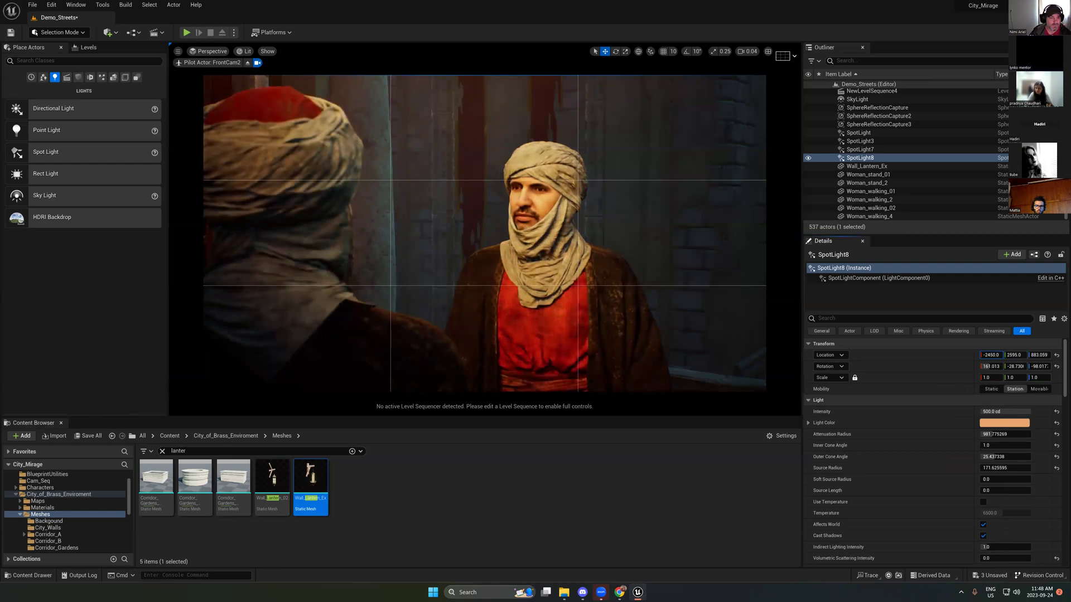
left_click(1003, 412)
type("400")
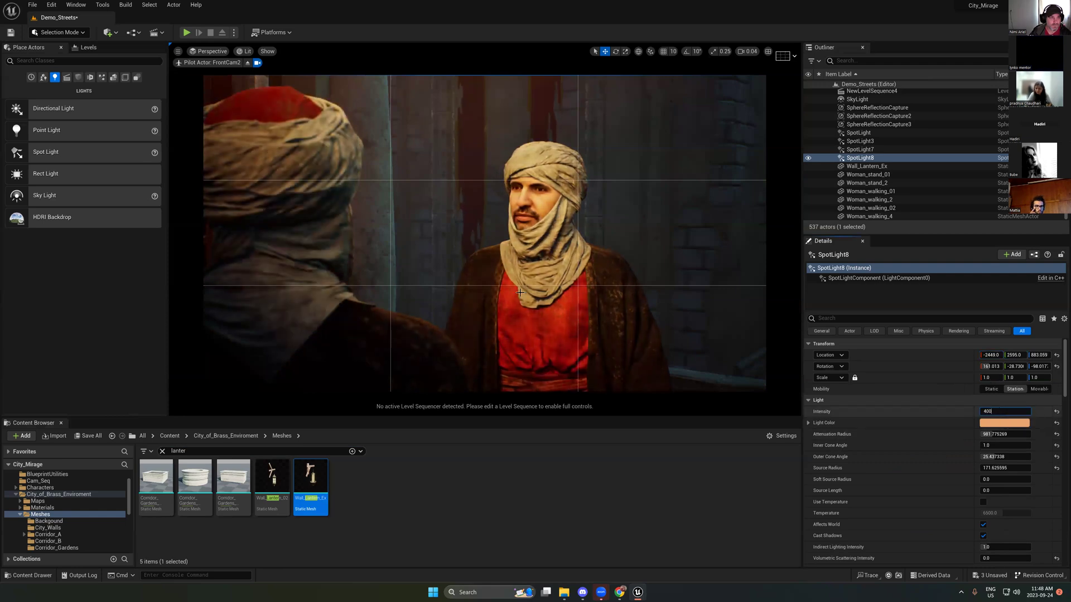
key("Return")
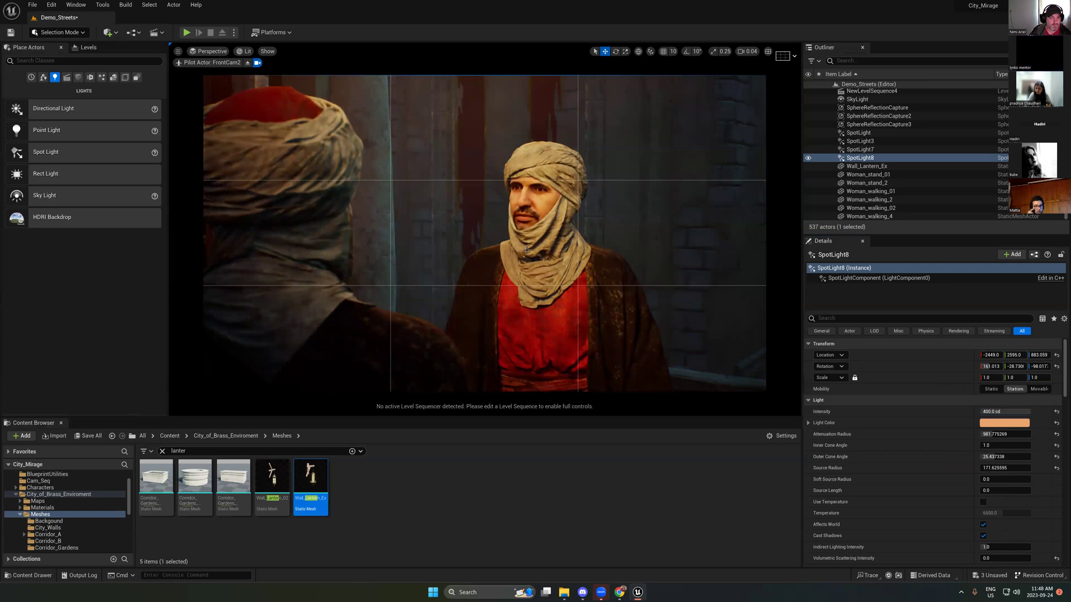
Step: Adjust SpotLight8's light color from orange to a slightly pinker peach tone
left_click(1004, 422)
left_click_drag(901, 440, 903, 437)
left_click(937, 566)
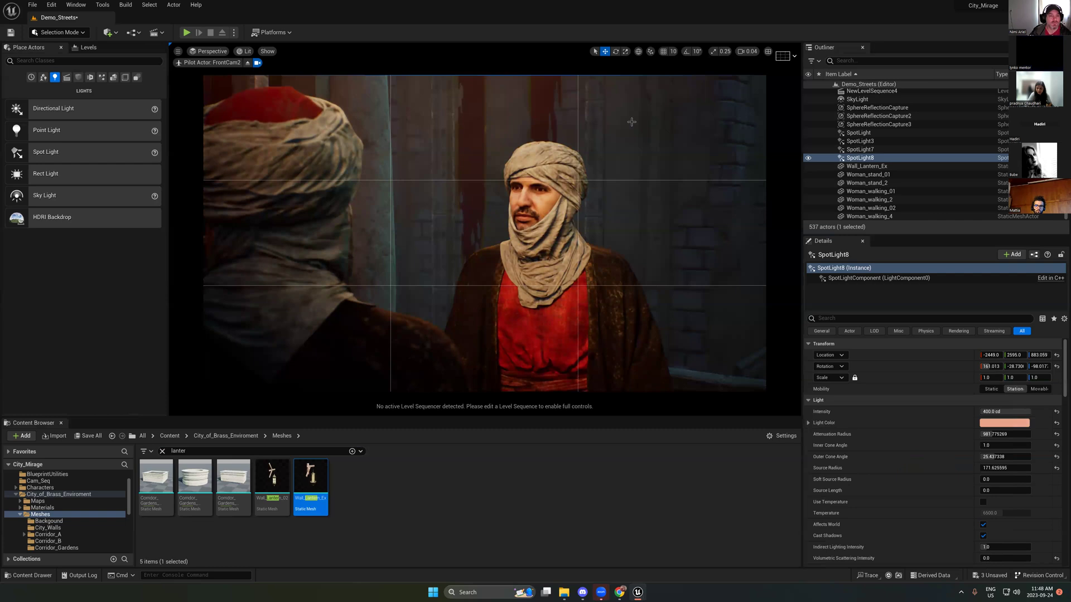
Step: Stop piloting FrontCam2 and examine how SpotLight8 falls on the two men from several angles, with and without game view
key("g")
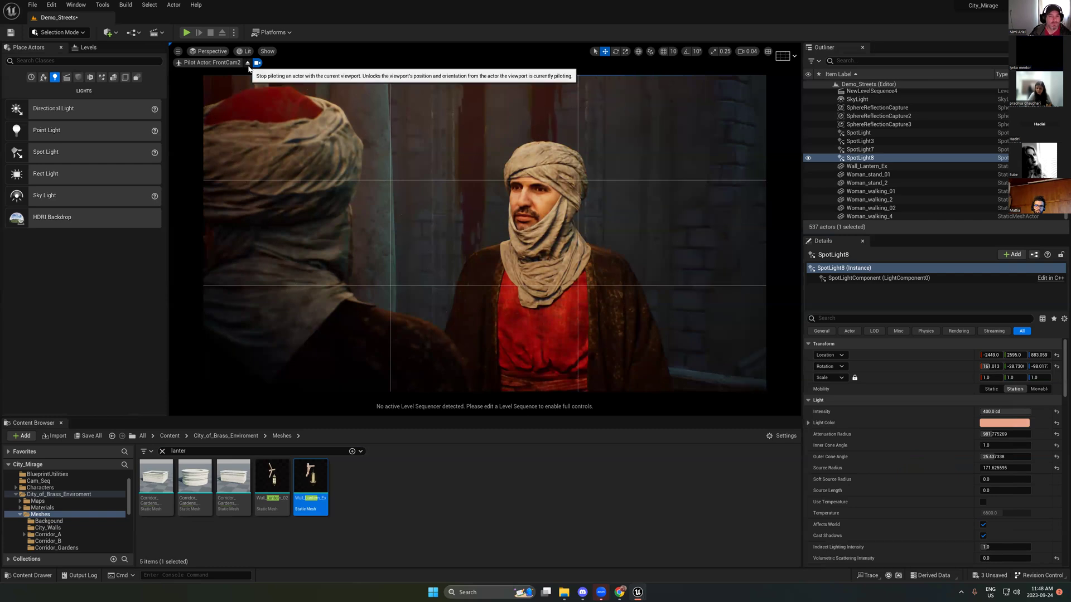
left_click(257, 62)
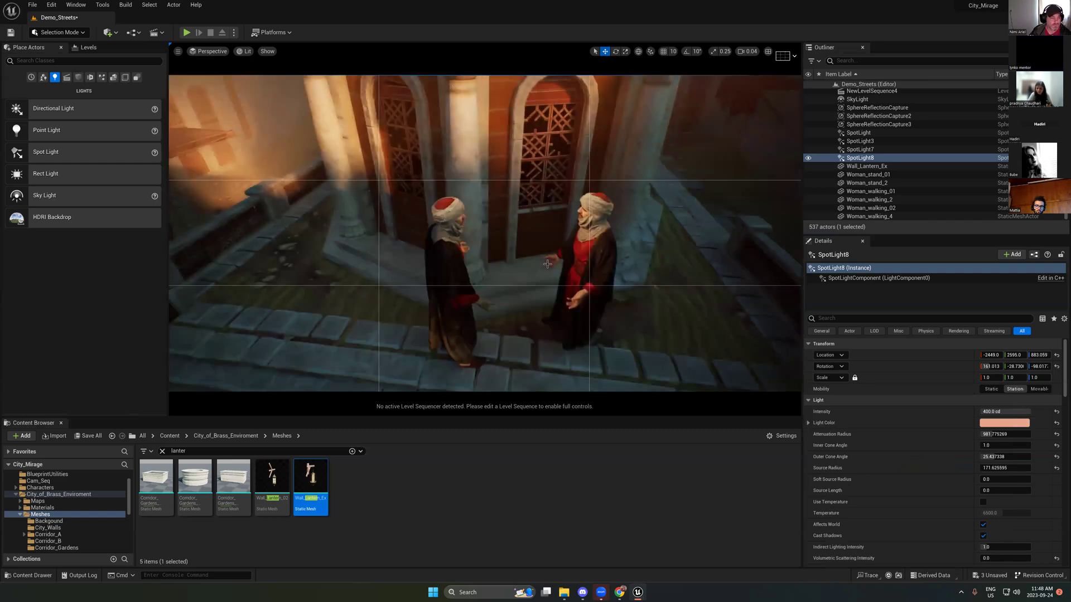
scroll(606, 237, "down", 2)
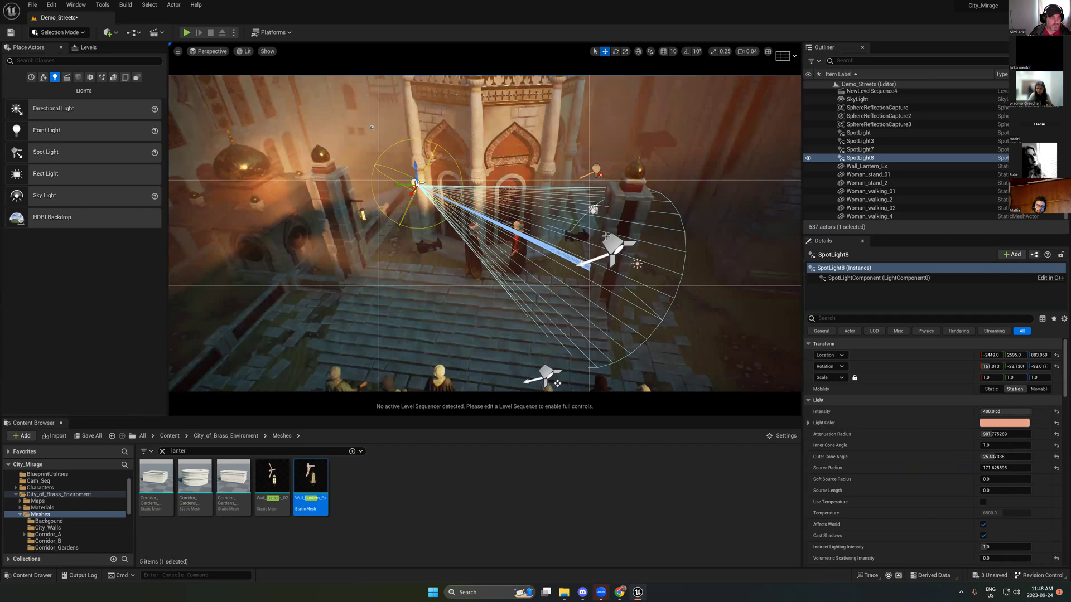
scroll(630, 206, "down", 1)
scroll(630, 205, "up", 5)
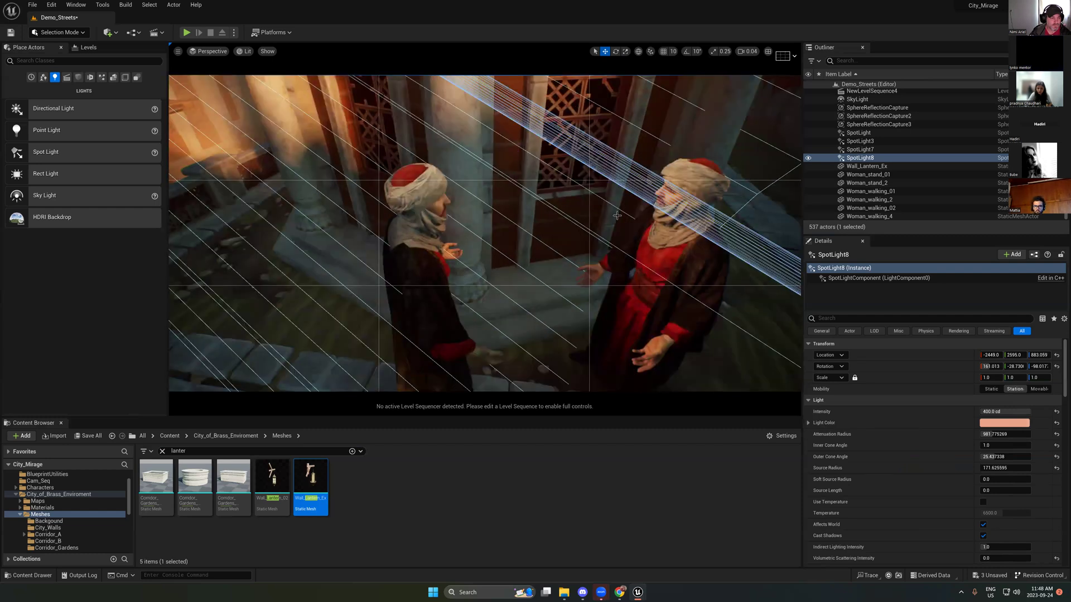
scroll(617, 215, "down", 5)
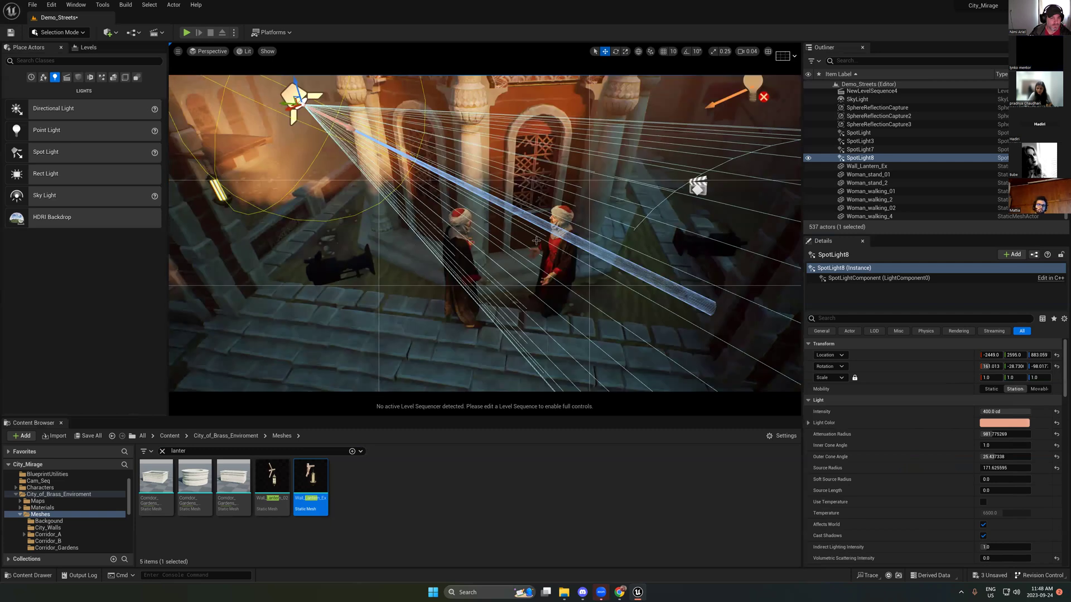
left_click_drag(536, 240, 572, 130)
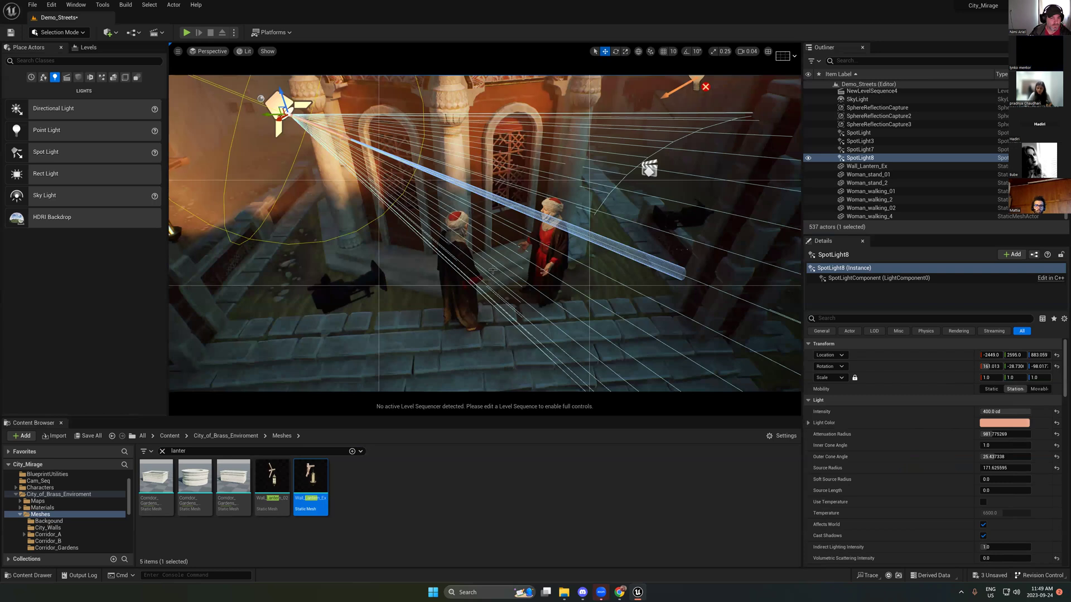
left_click_drag(492, 270, 460, 224)
scroll(460, 224, "up", 3)
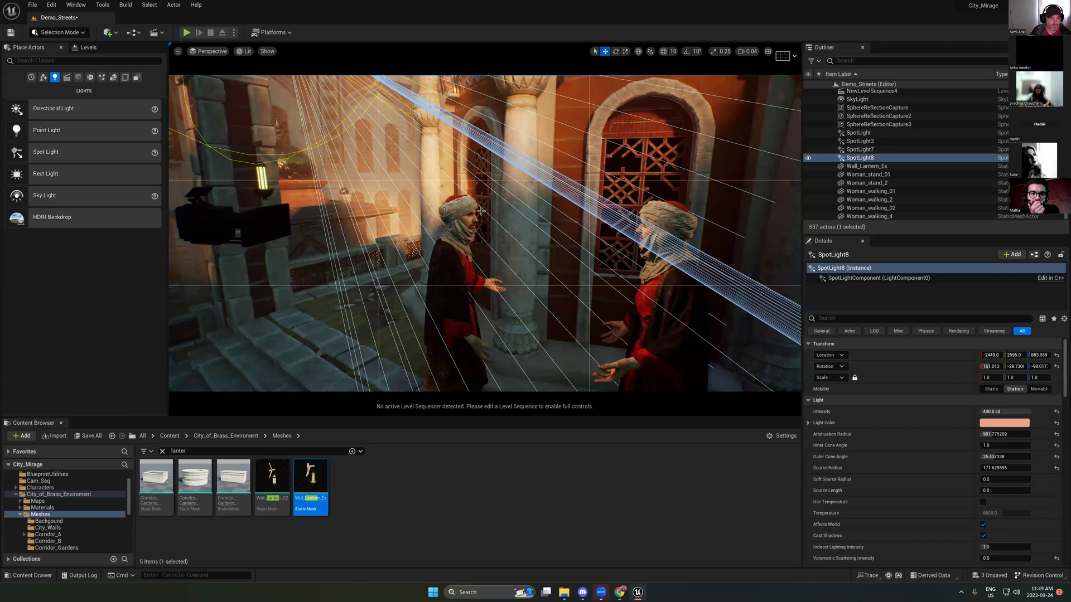
key("g")
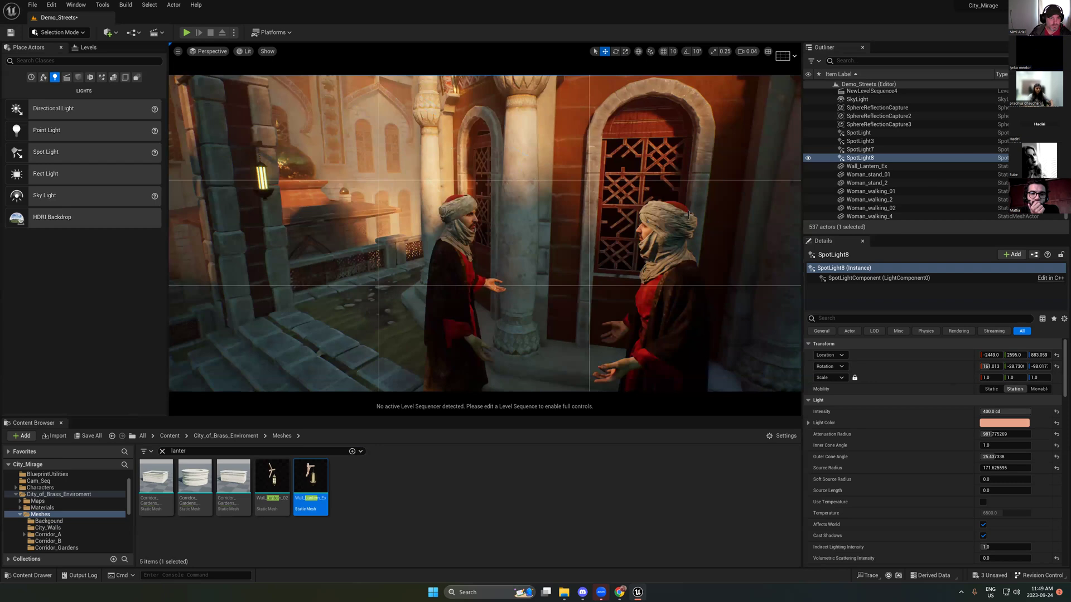
key("g")
key("g")
key("1")
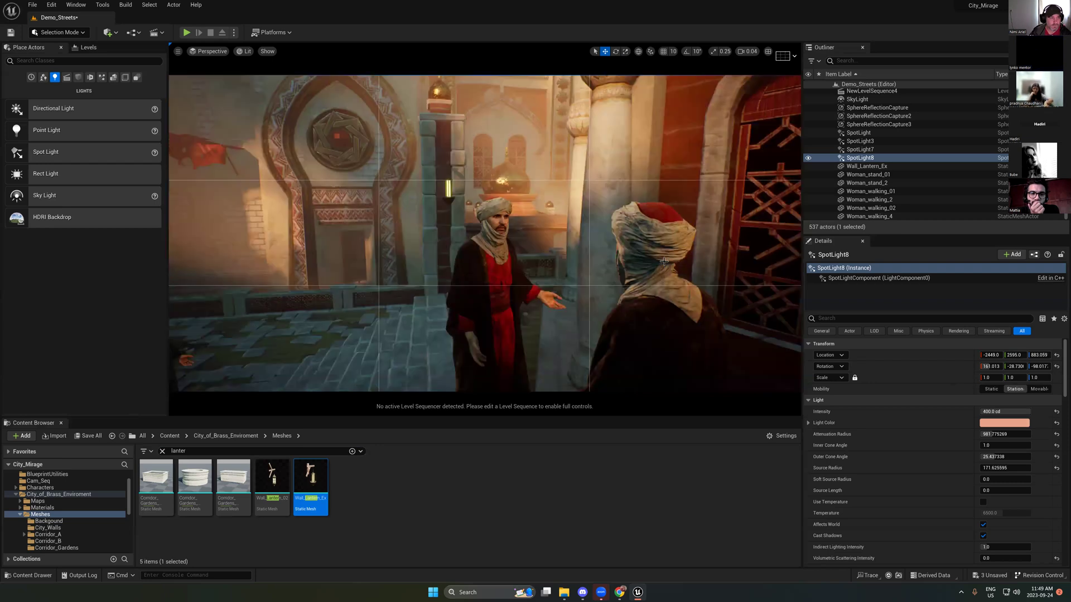
left_click_drag(663, 261, 666, 243)
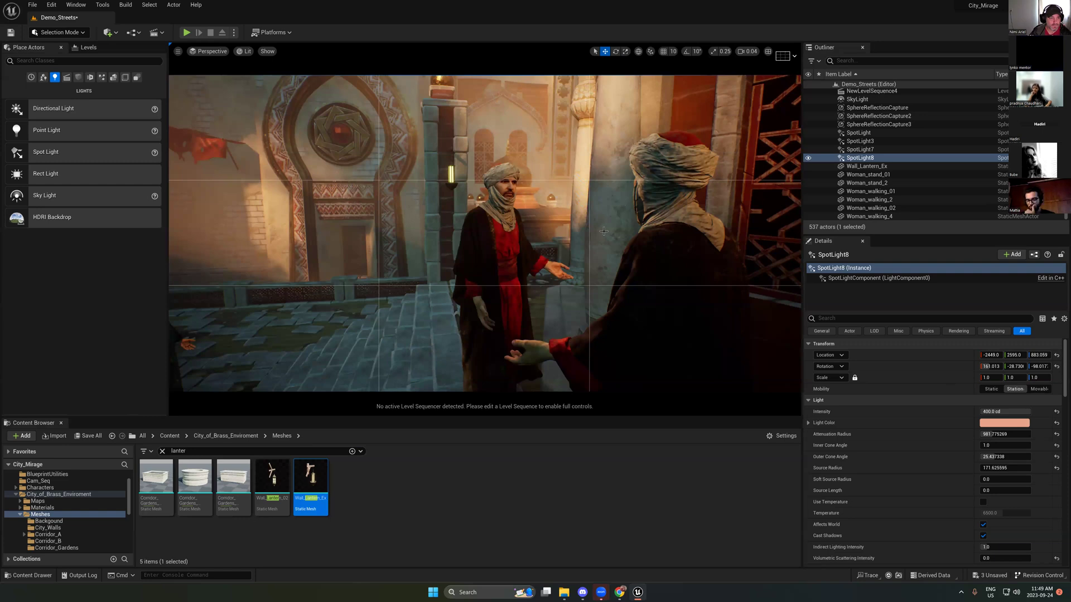
Step: Focus on the Woman_walking_01 figure and examine the crowd in the courtyard from behind
right_click_drag(603, 231, 416, 244)
key("g")
key("g")
left_click(417, 244)
key("f")
left_click_drag(442, 247, 605, 223, "alt")
scroll(575, 309, "down", 5)
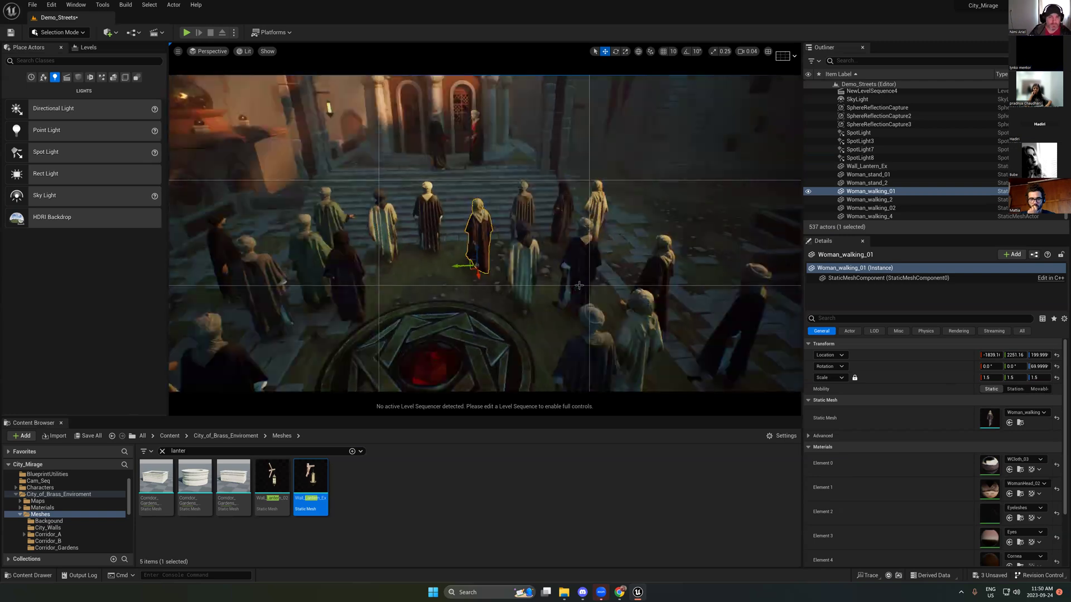
Step: Duplicate the two women at the back of the crowd near the steps and place the copies in the dark far area of the courtyard
key("g")
right_click_drag(613, 215, 655, 207)
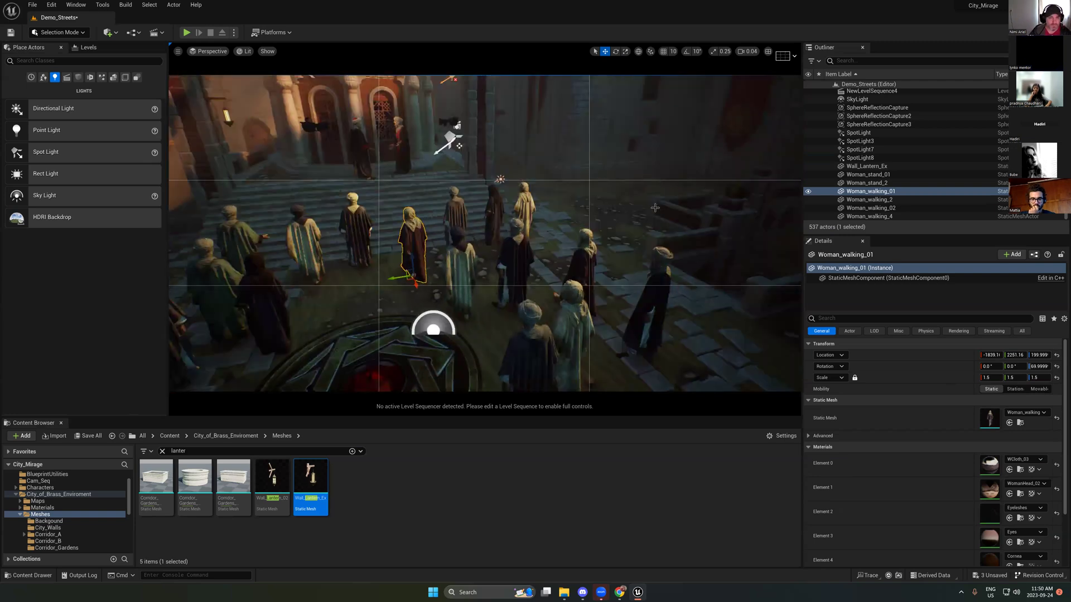
left_click(522, 209)
left_click(490, 223, "ctrl")
left_click_drag(485, 252, 637, 161, "alt")
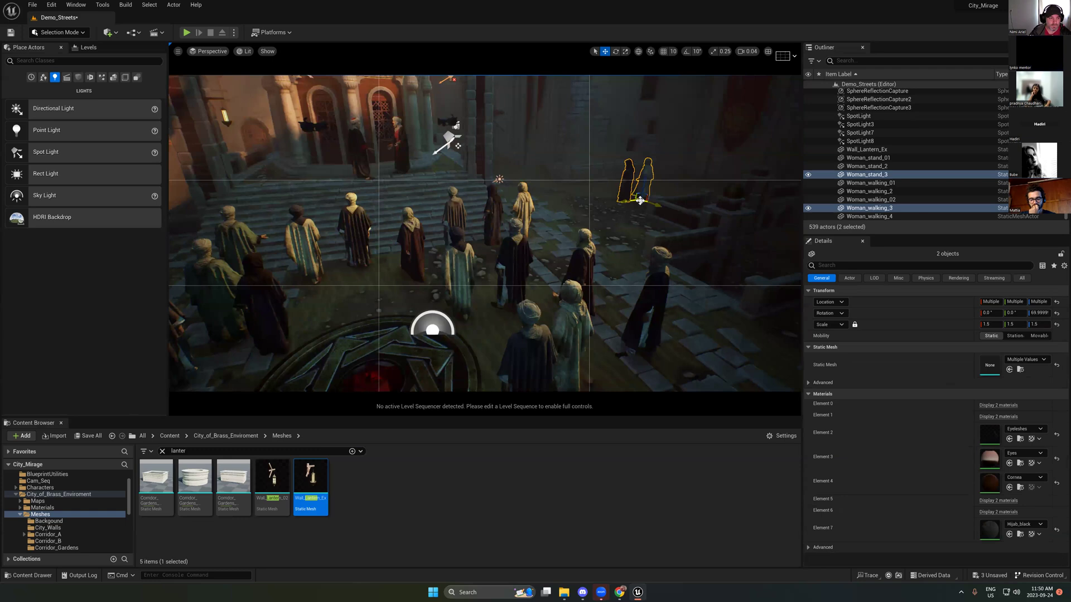
key("g")
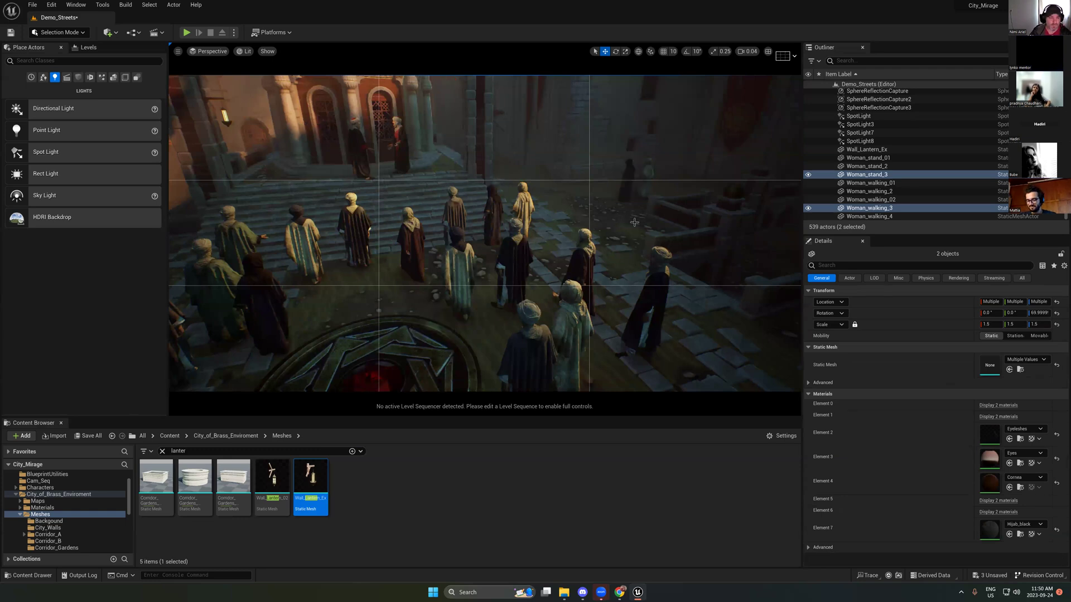
Step: Examine the two duplicated women against the dark background, toggling game view and finishing with it on
key("1")
key("g")
key("g")
key("g")
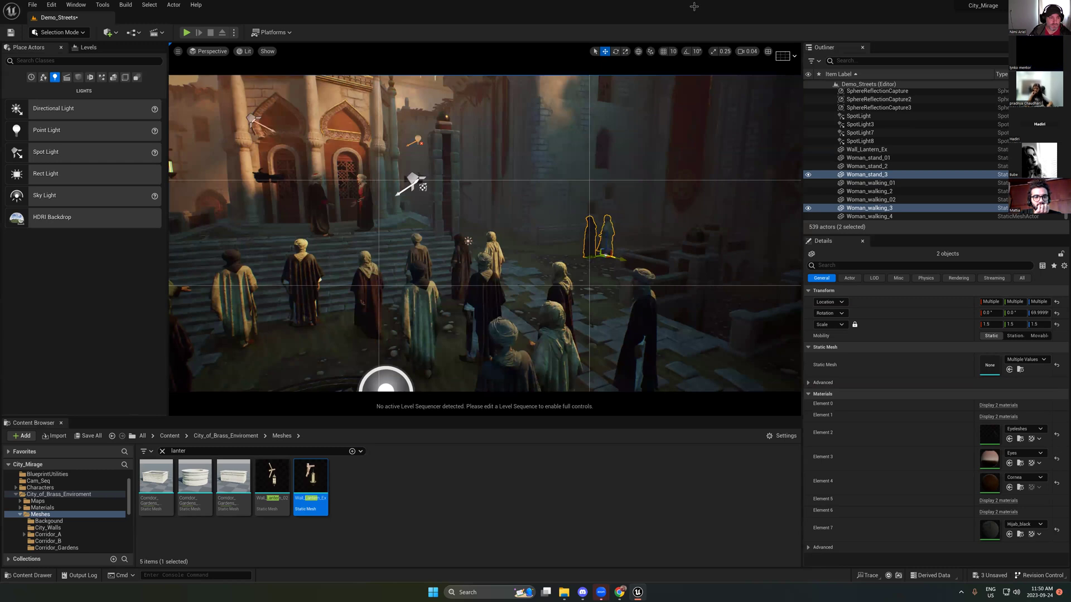
key("g")
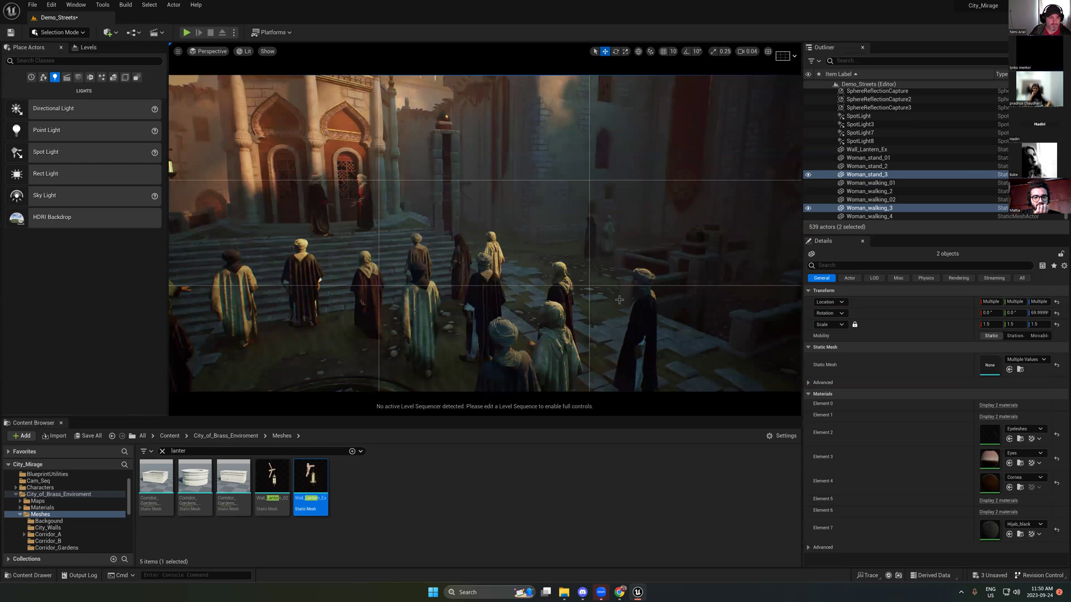
key("g")
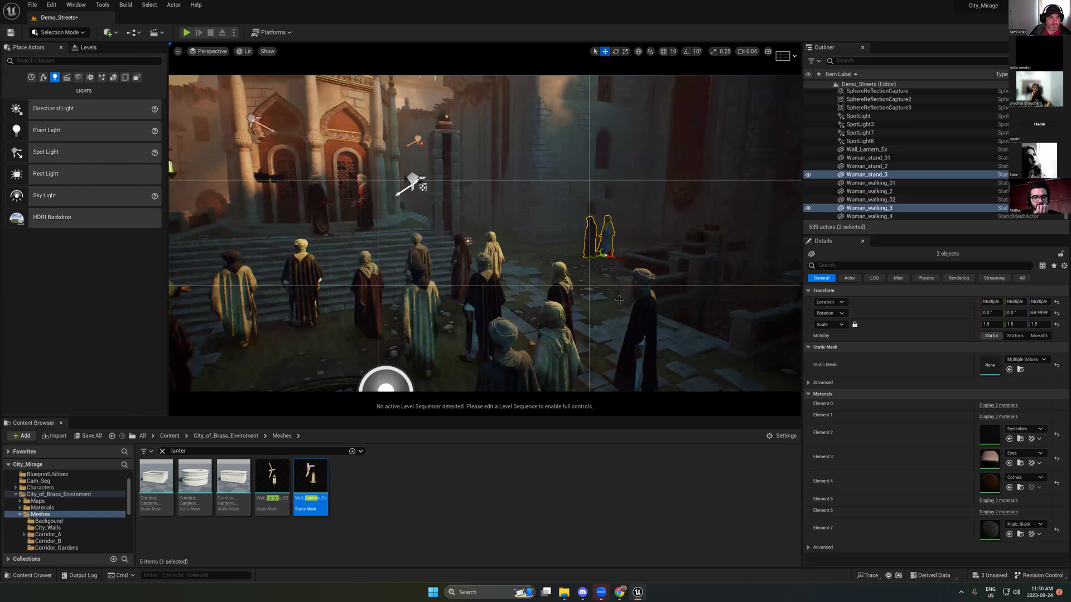
key("g")
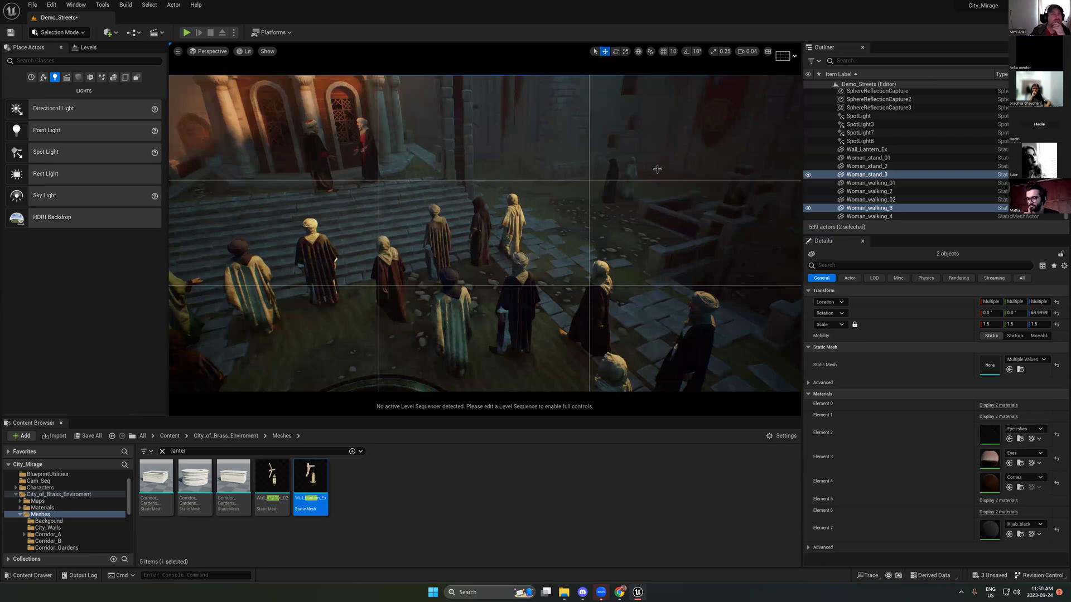
Step: Switch the viewport to the Light Complexity view and frame the two men above the crowd from the front
left_click(208, 50)
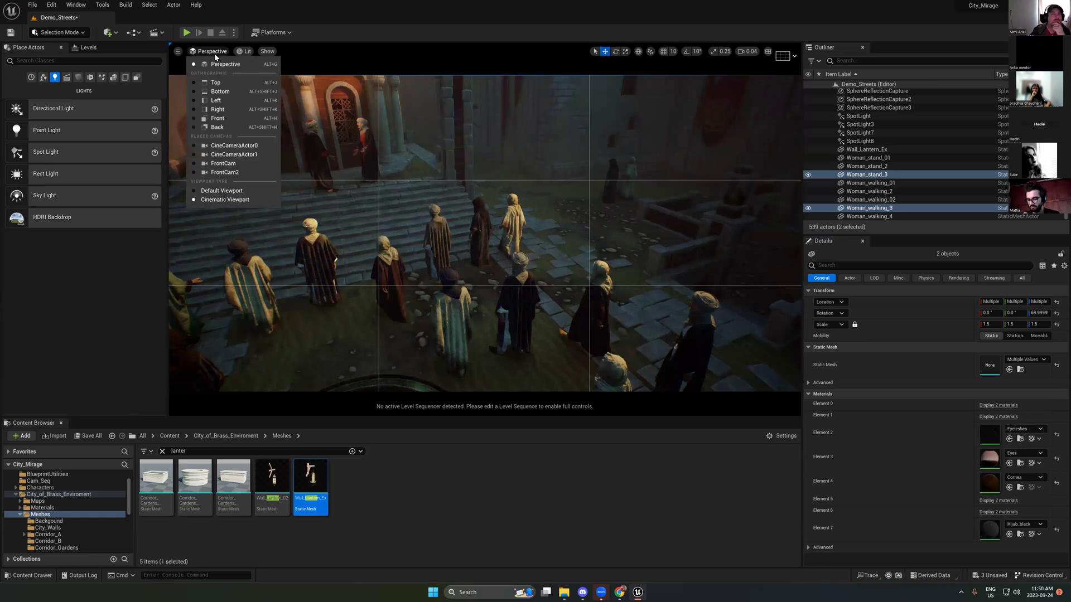
left_click(246, 51)
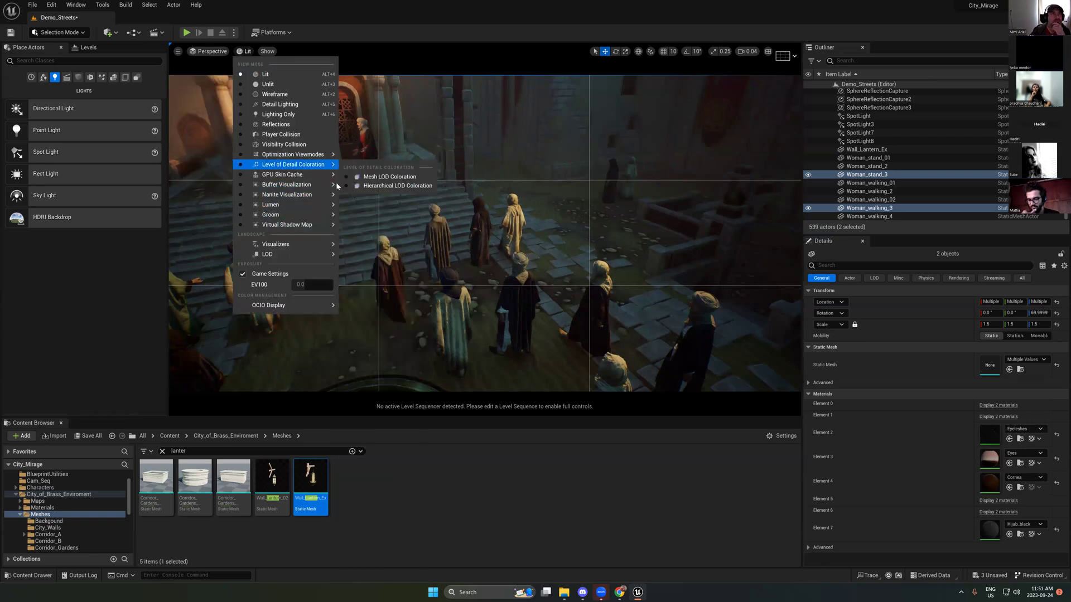
mouse_move(327, 184)
mouse_move(323, 155)
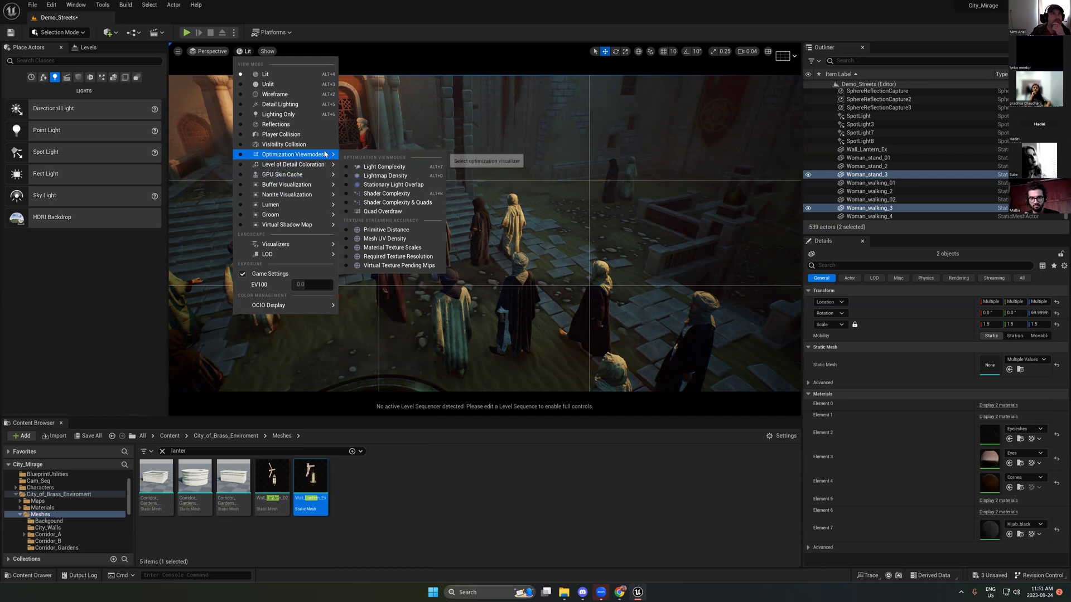
left_click(374, 168)
left_click_drag(529, 298, 563, 234)
scroll(529, 215, "up", 5)
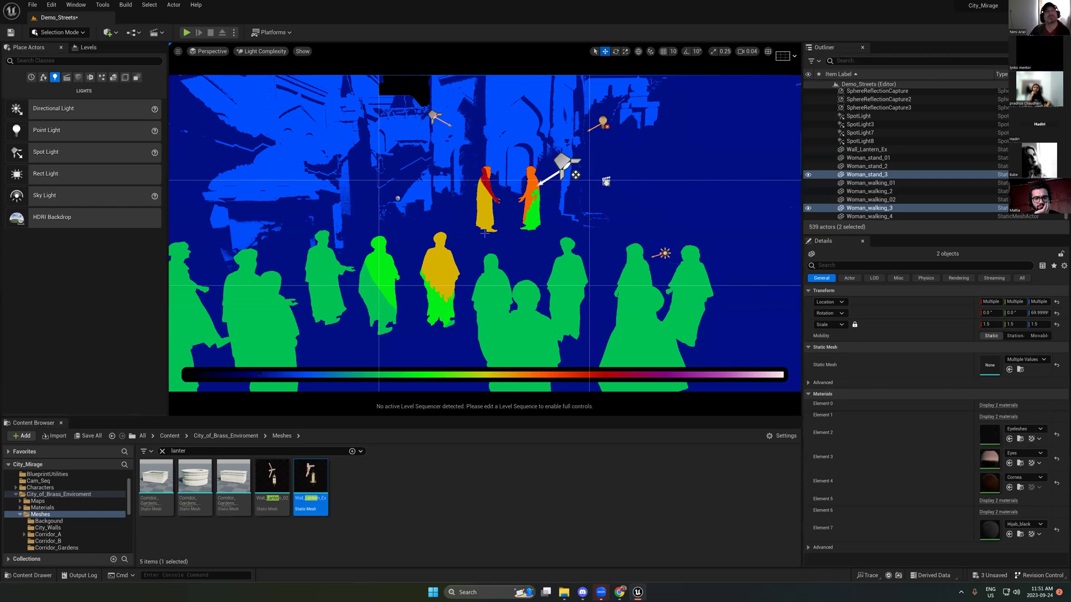
Step: Hide and restore SpotLight8 to compare the light complexity on the two men, and inspect the cones of SpotLight7 and SpotLight4
left_click(436, 116)
key("Escape")
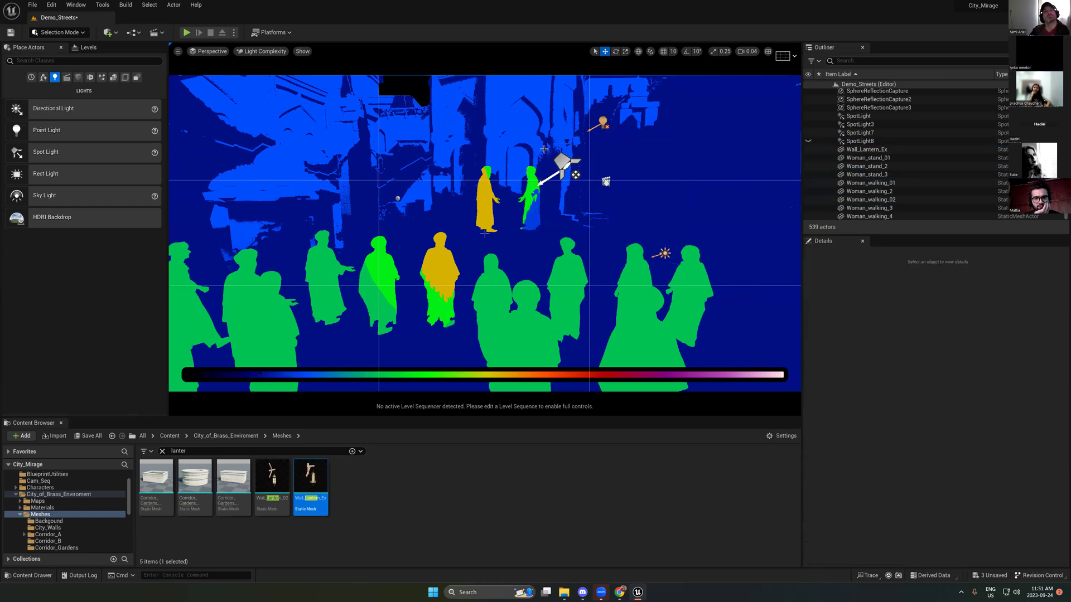
key("ctrl+z")
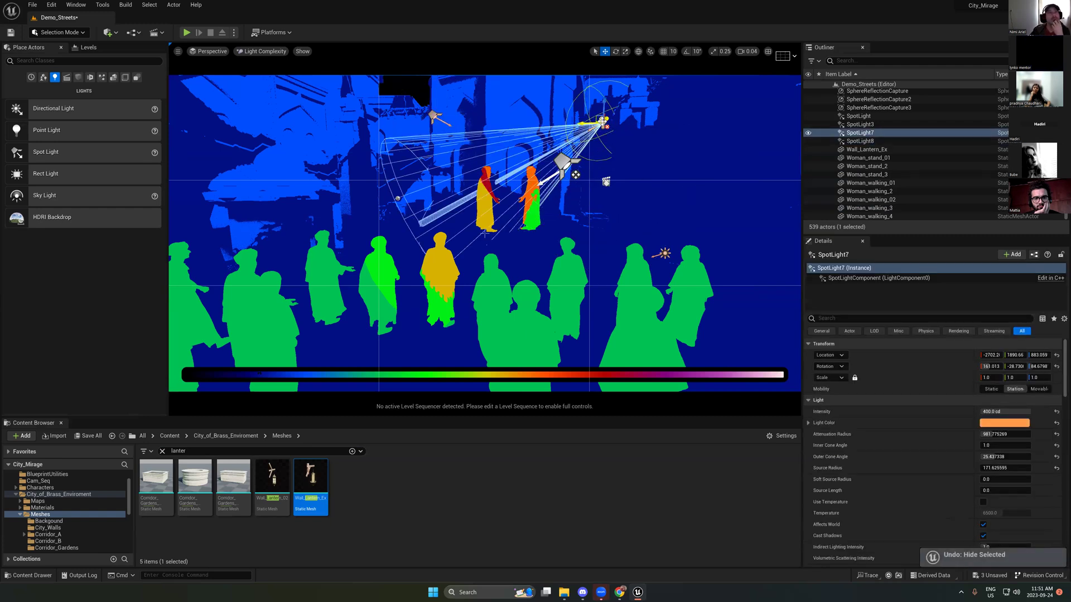
key("Escape")
left_click(604, 123)
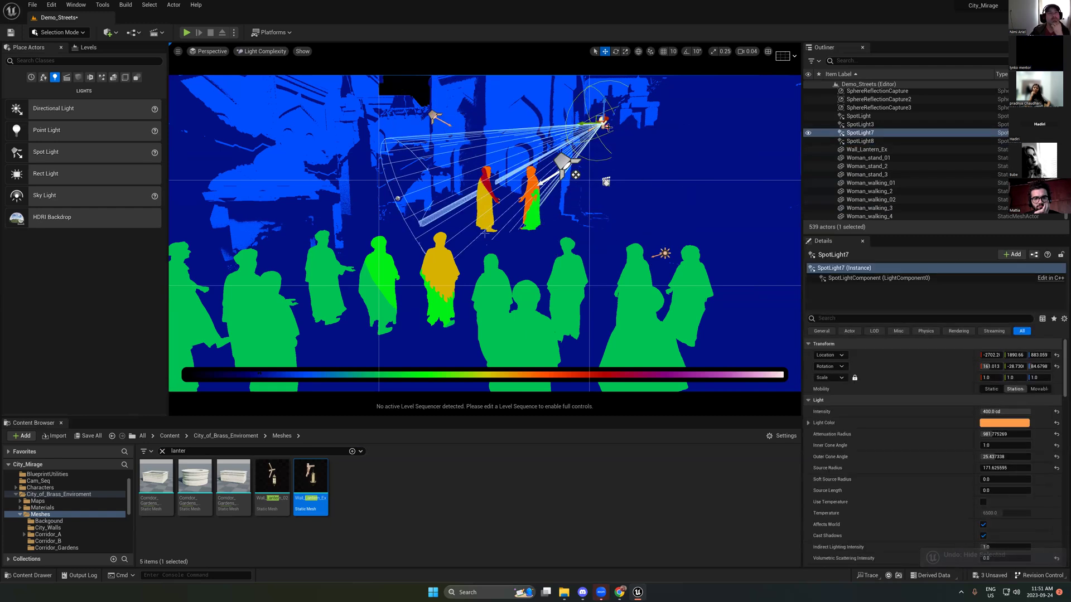
left_click(563, 163)
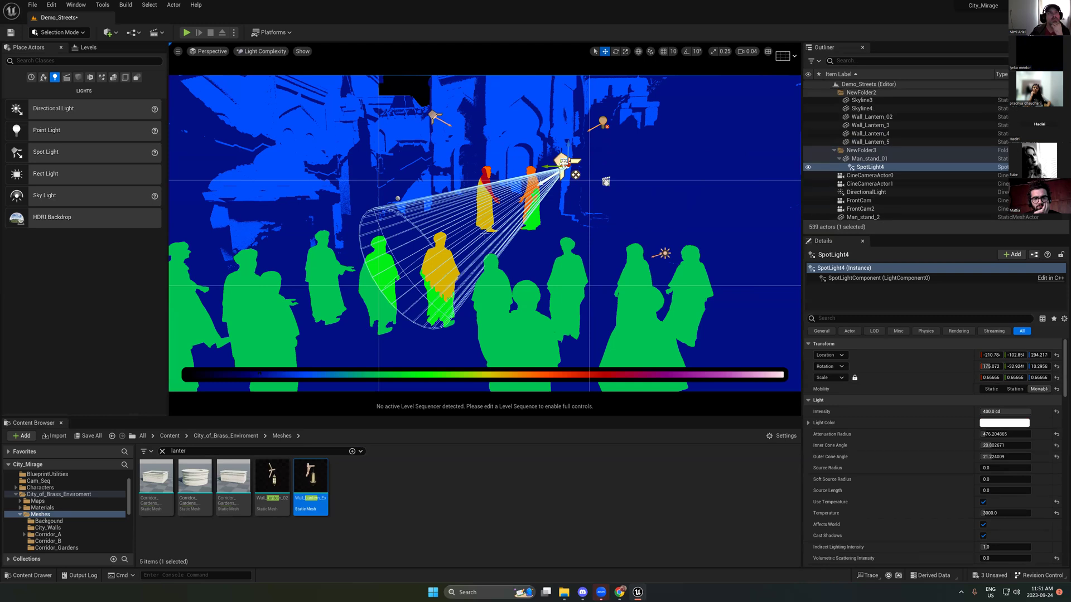
Step: Try deleting SpotLight3 above the courtyard to compare the light complexity, and undo the deletion
middle_click_drag(563, 162, 558, 301)
right_click_drag(641, 130, 663, 126)
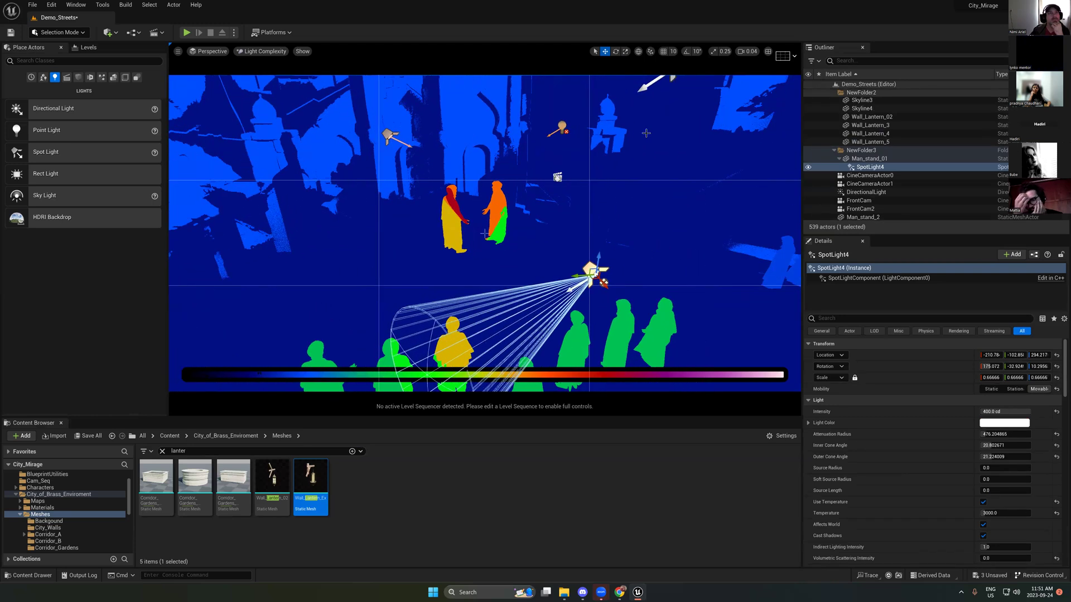
left_click(648, 83)
right_click_drag(648, 83, 654, 52)
right_click_drag(600, 196, 674, 206)
key("Delete")
key("ctrl+z")
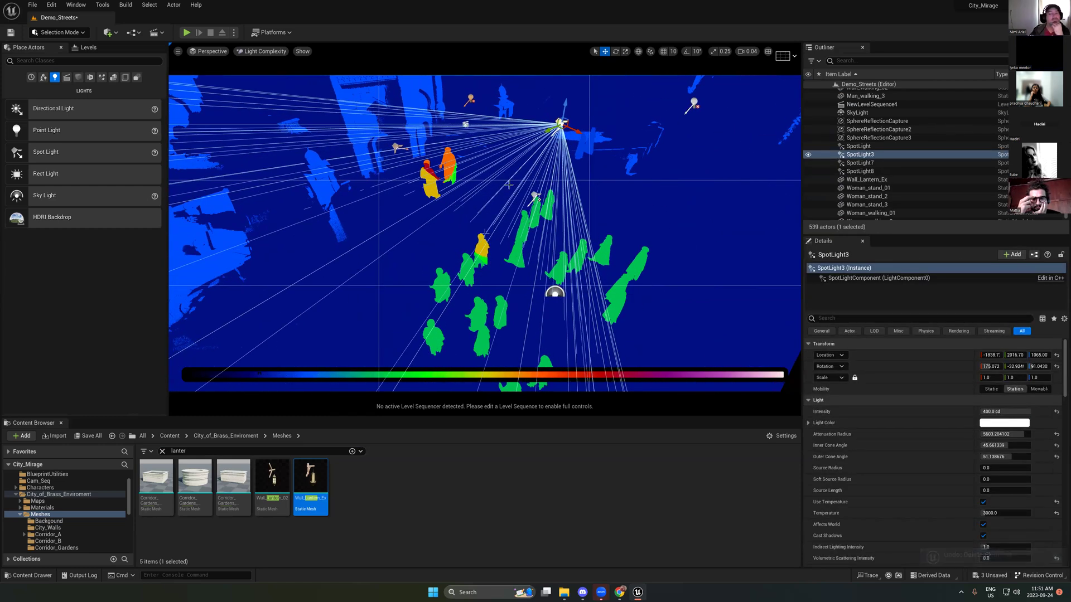
Step: Try moving SpotLight3 to another position, undo the move and return the viewport to the Lit view
mouse_move(571, 127)
left_mouse_down()
mouse_move(551, 110)
mouse_move(578, 128)
left_mouse_up()
key("ctrl+z")
left_click(265, 51)
left_click(256, 75)
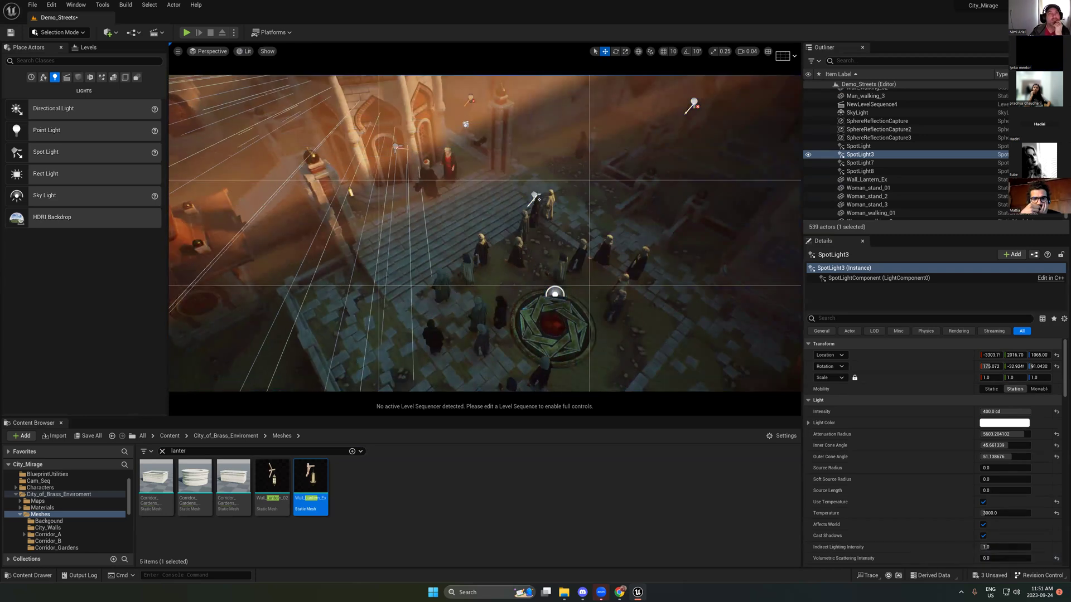
Step: Rotate SpotLight3 to about 54.3° around Z above the courtyard and display the scene in the Light Complexity view
key("e")
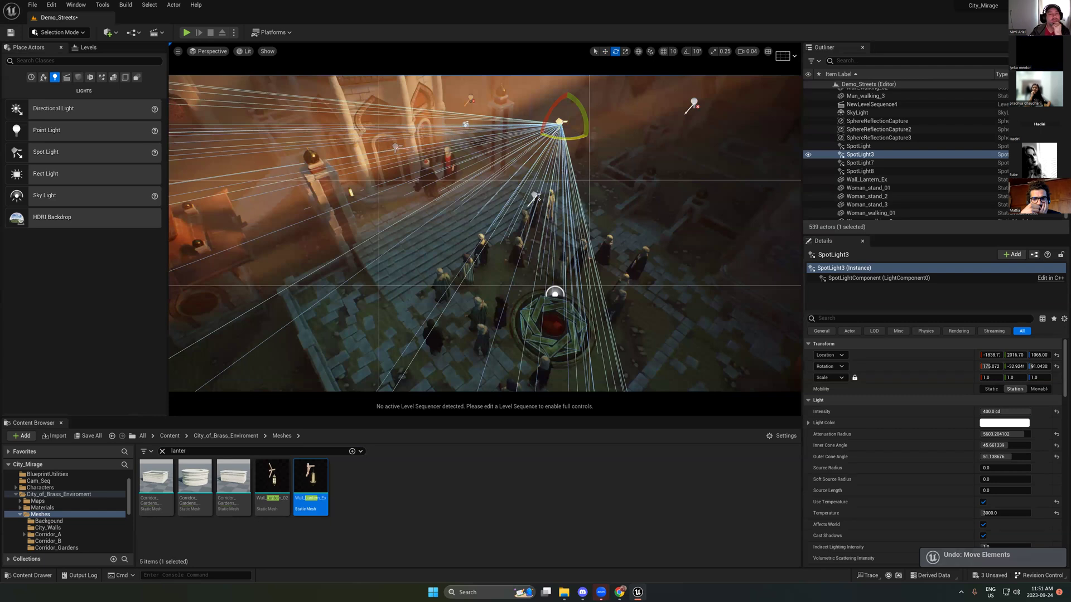
left_click_drag(583, 131, 293, 55)
left_click(243, 52)
mouse_move(302, 155)
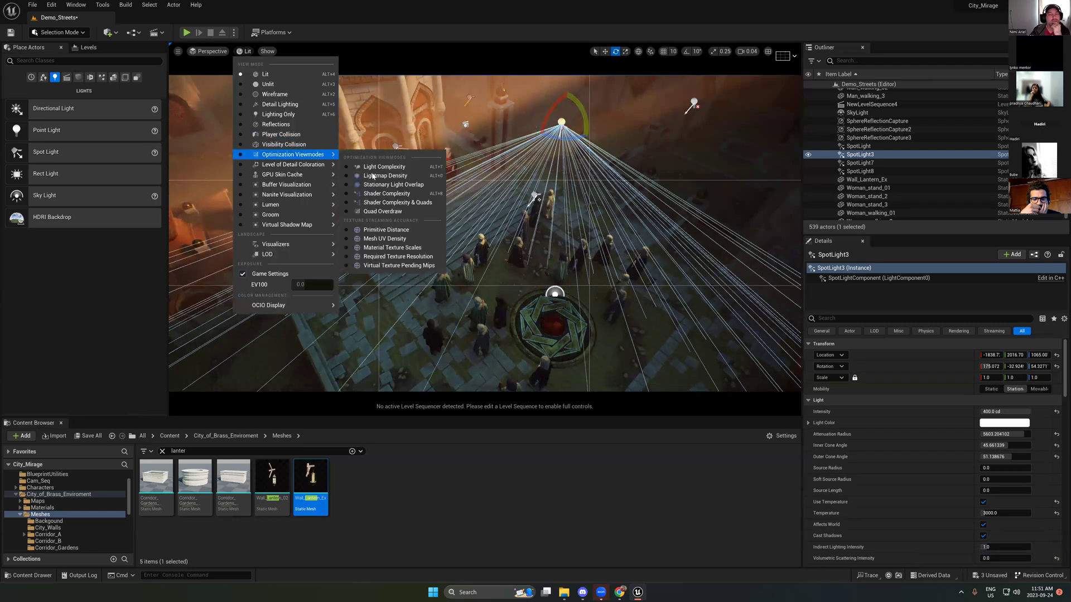
left_click(384, 166)
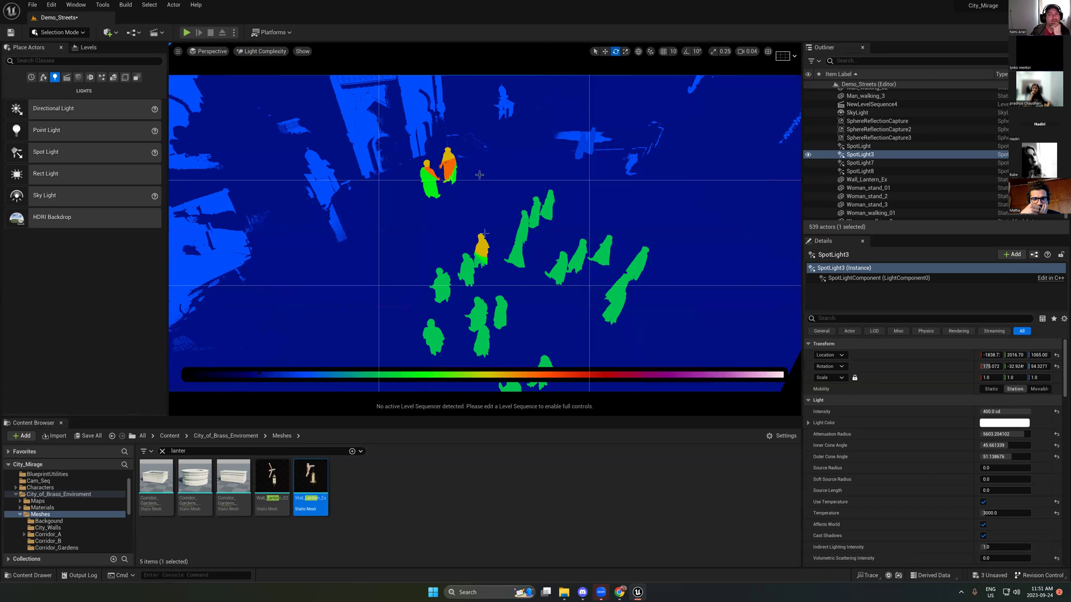
Step: Examine the light complexity on the crowd and the two men from the front, and return the viewport to the Lit view
scroll(484, 233, "up", 5)
scroll(484, 233, "down", 3)
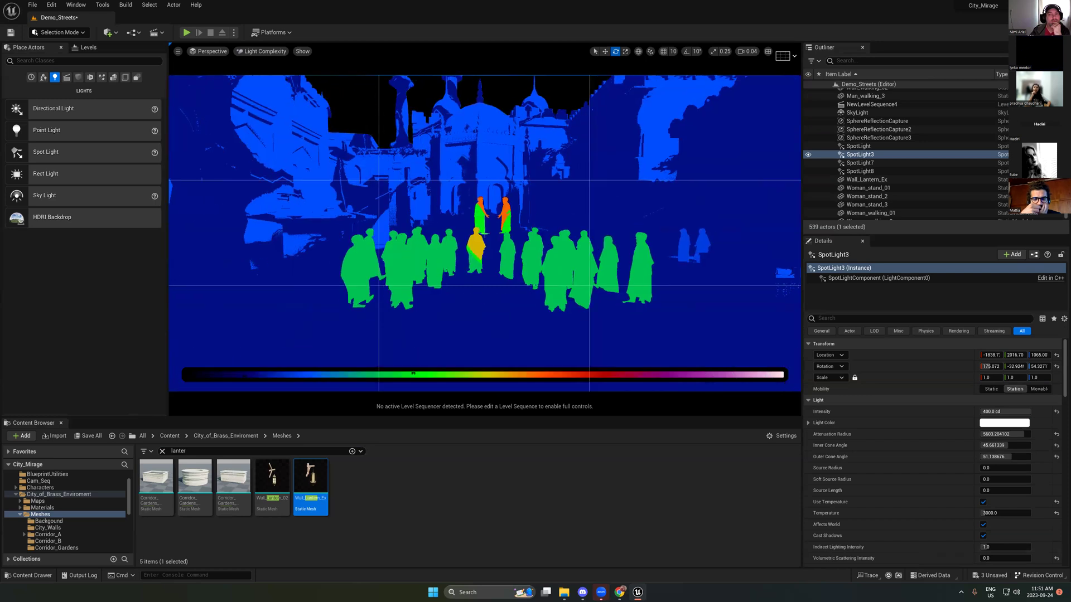
scroll(484, 233, "down", 1)
scroll(484, 233, "up", 3)
scroll(457, 120, "up", 2)
left_click(265, 51)
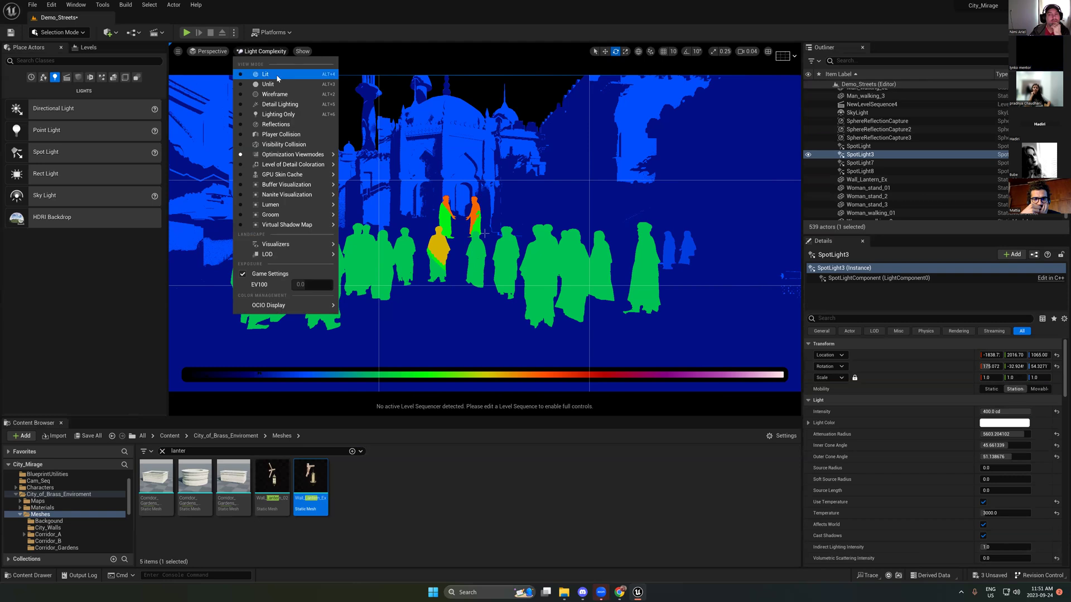
left_click(262, 71)
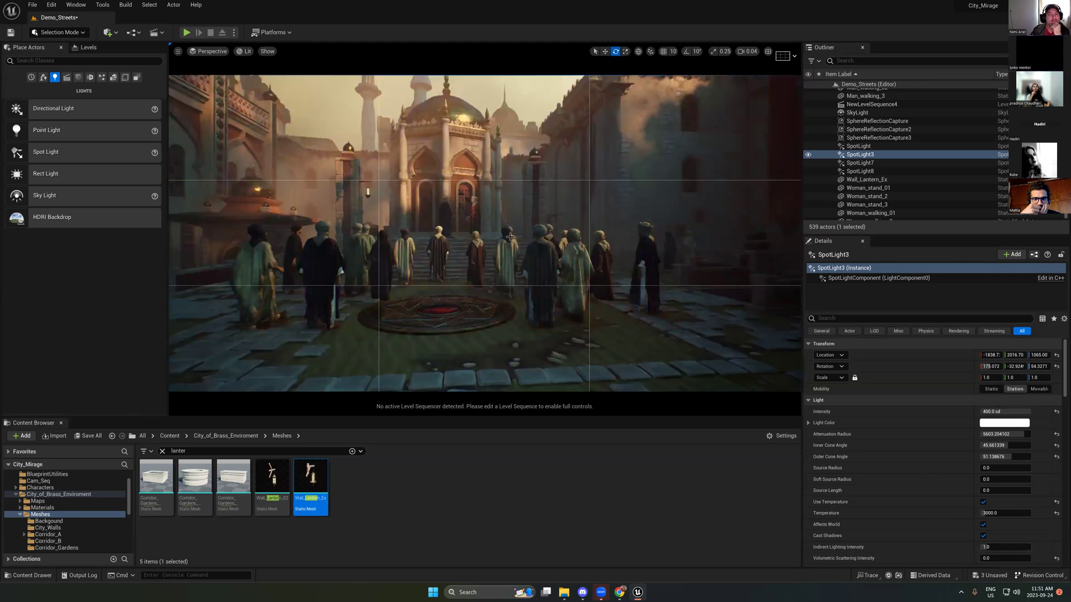
Step: Compare the wide courtyard view with SpotLight, SpotLight3, SpotLight7 and SpotLight8 hidden and shown, finishing with all four visible
right_click_drag(487, 199, 489, 187)
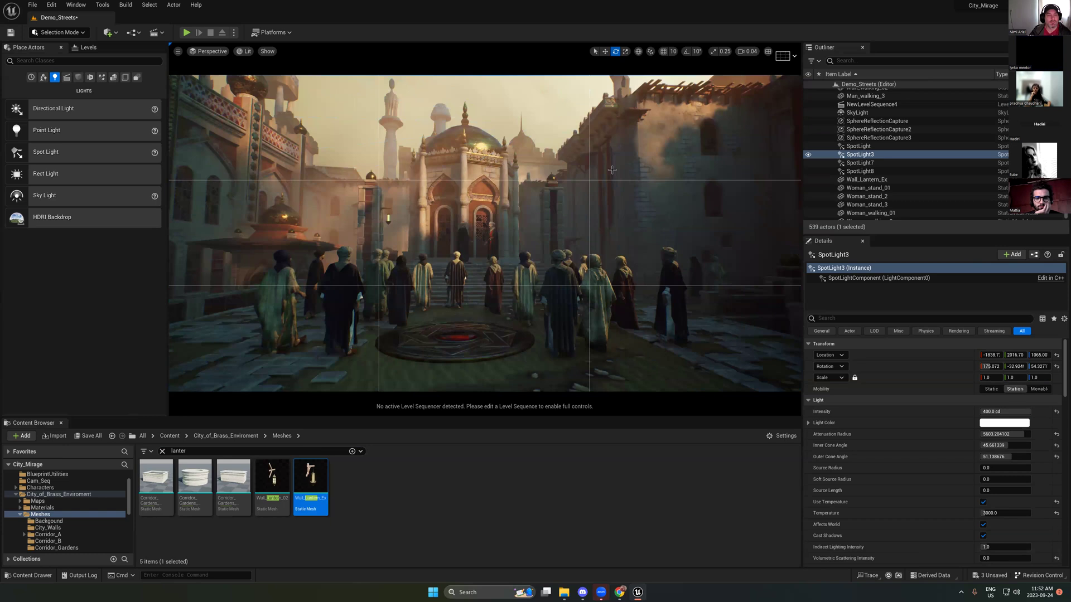
right_click_drag(564, 277, 564, 277)
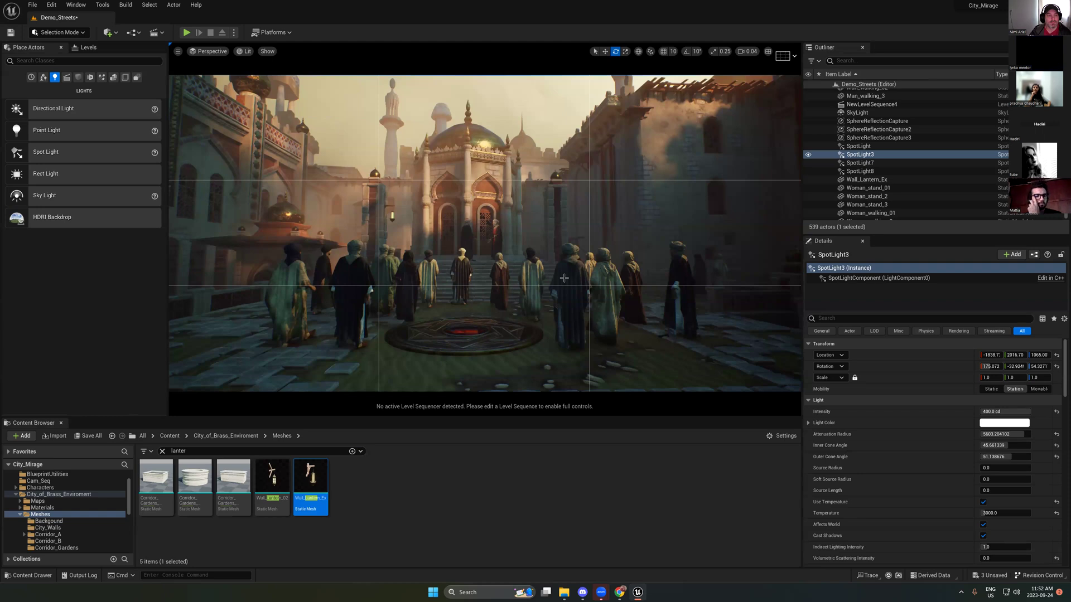
left_click(859, 171)
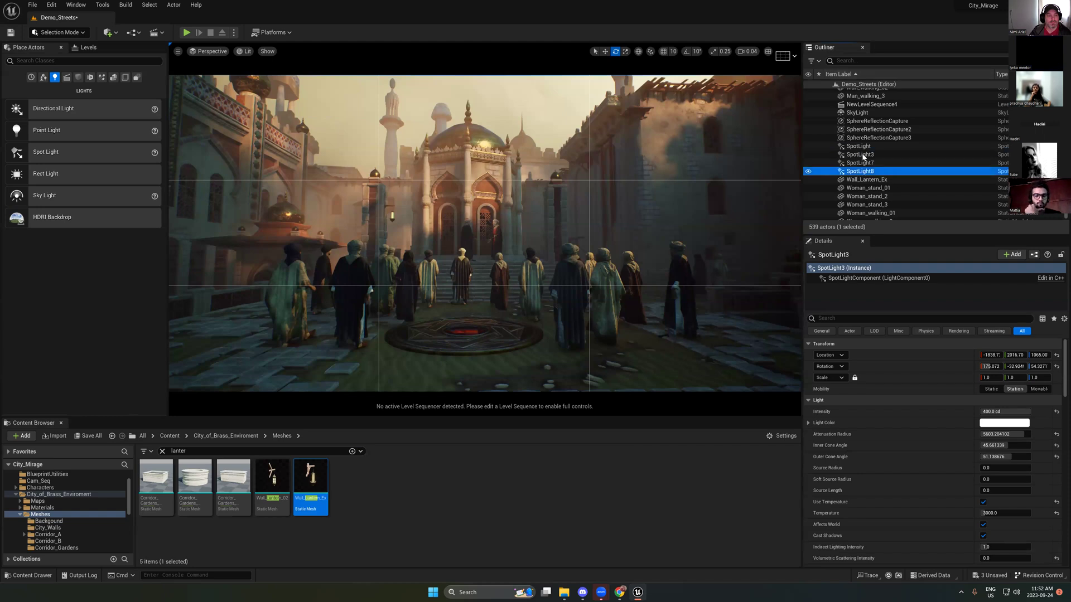
left_click(855, 147, "shift")
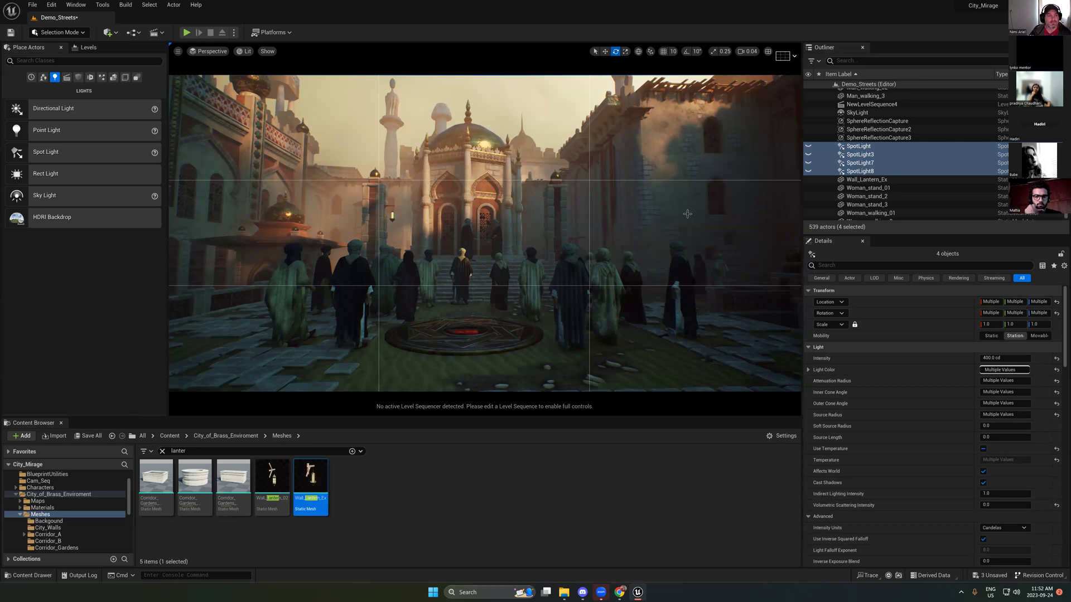
left_click(808, 147)
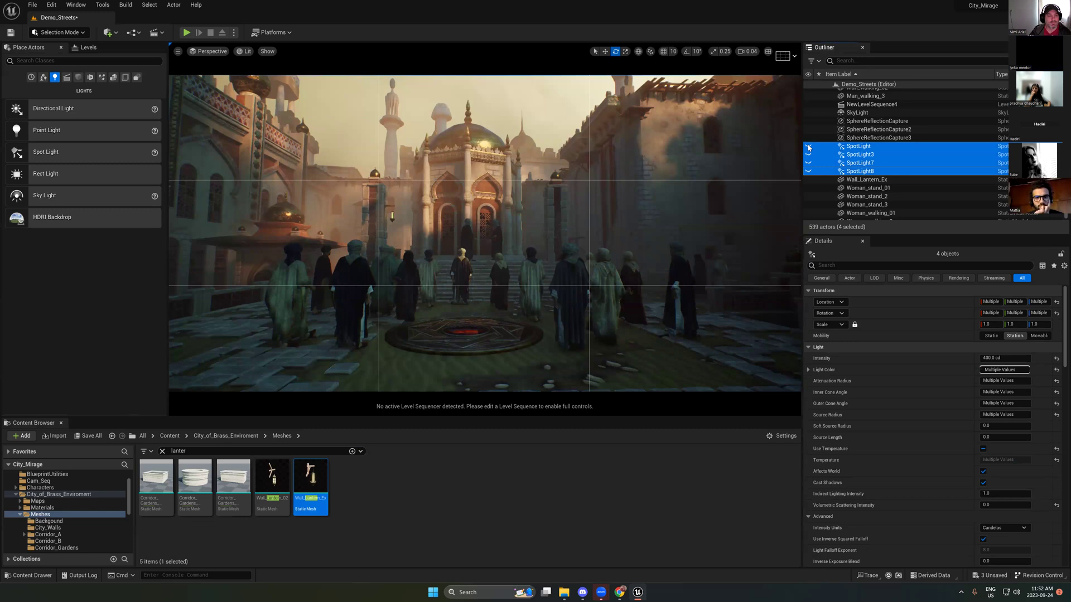
left_click(809, 148)
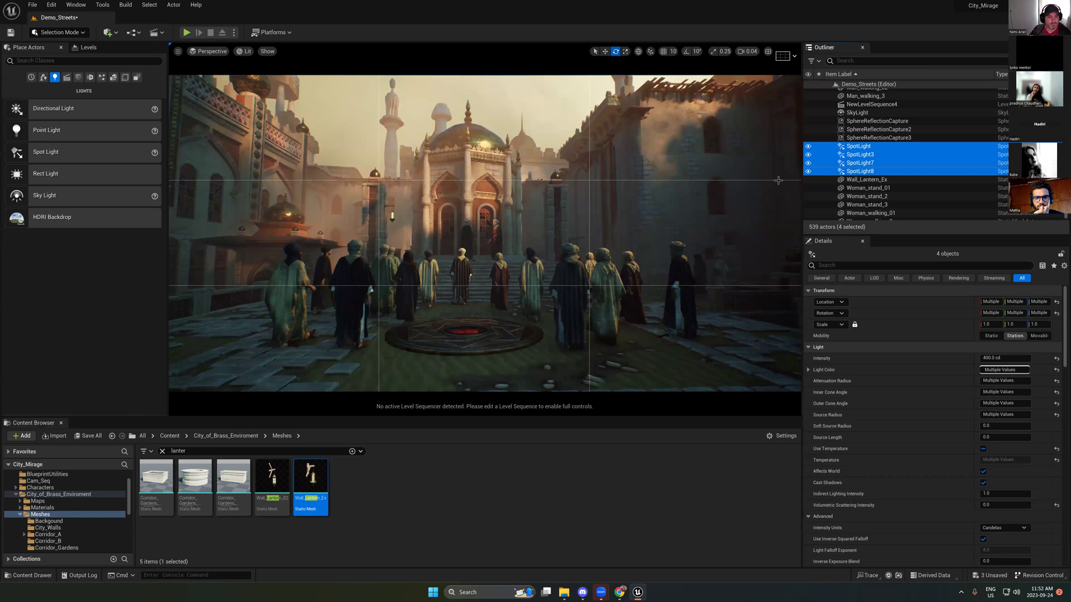
key("h")
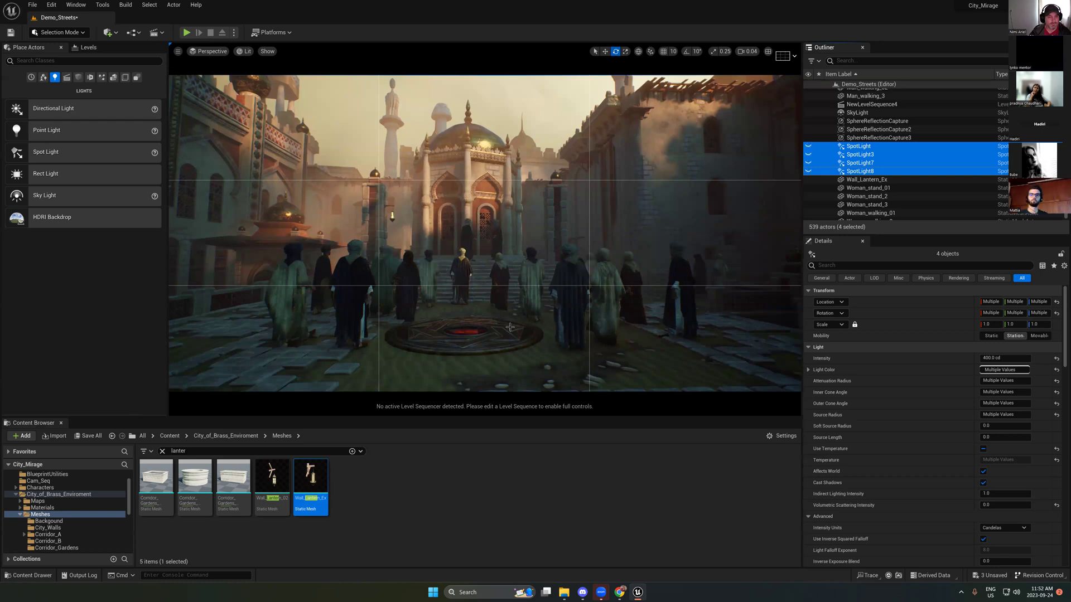
key("ctrl+h")
Step: Examine the light on the crowd from behind, from the side and close up on the turbaned man's face, ending on the wide courtyard view
key("2")
left_click_drag(509, 294, 549, 209)
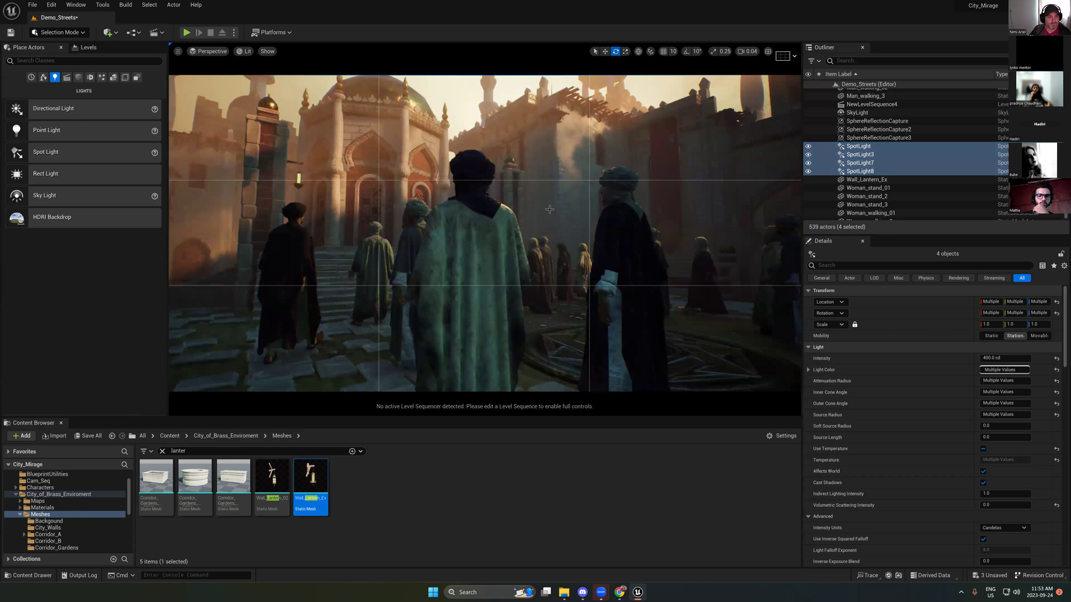
key("3")
key("4")
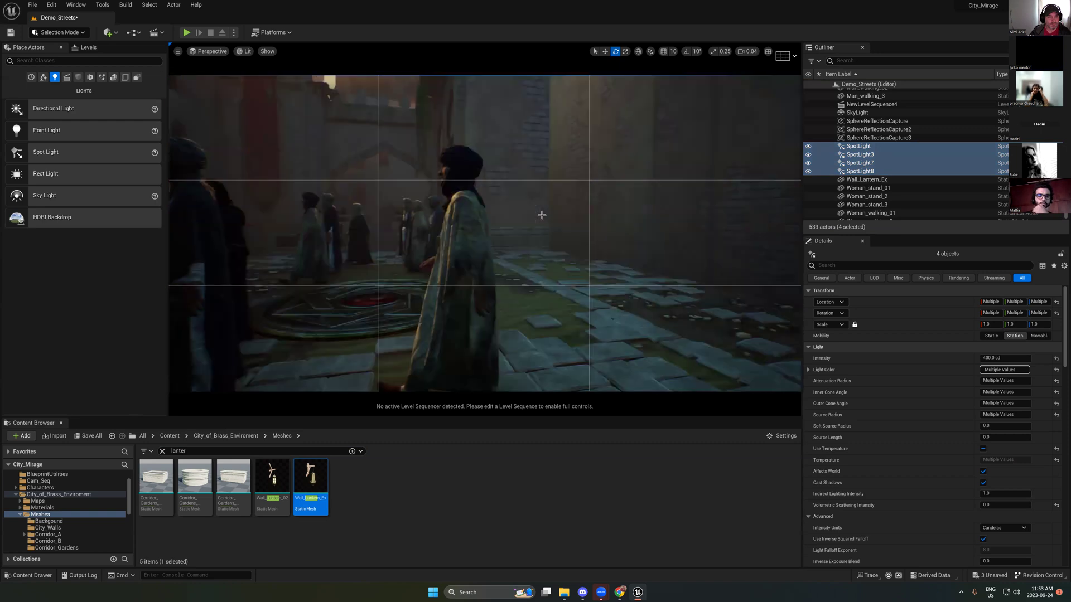
key("5")
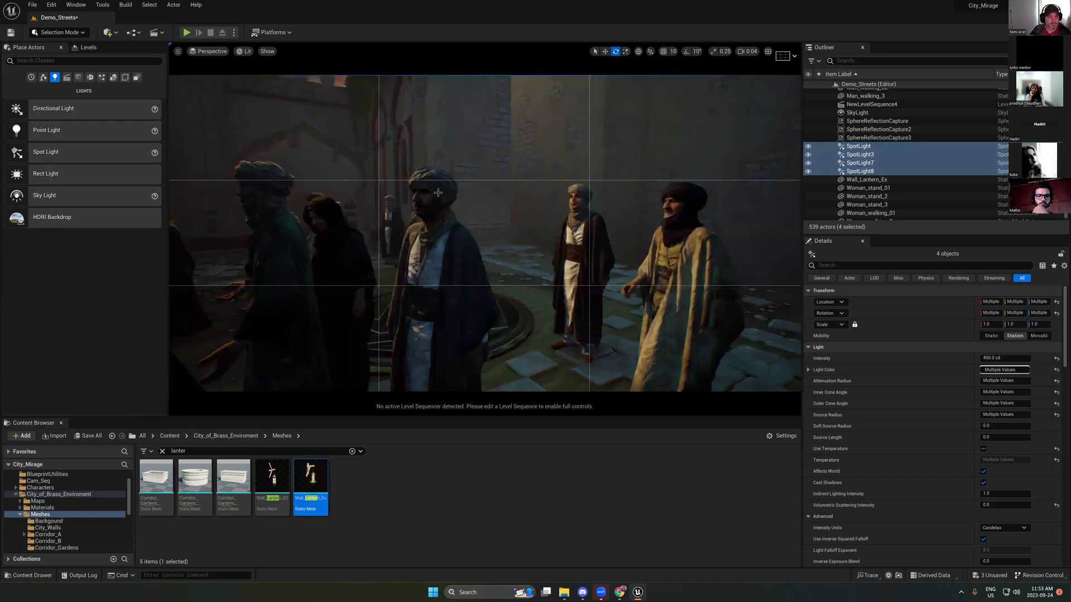
key("6")
key("7")
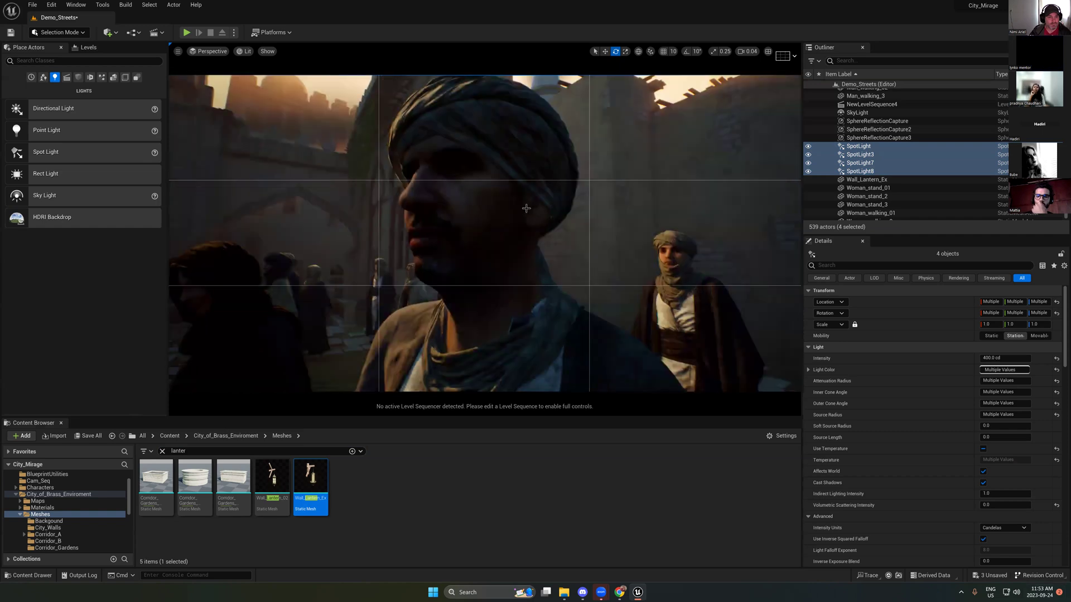
key("8")
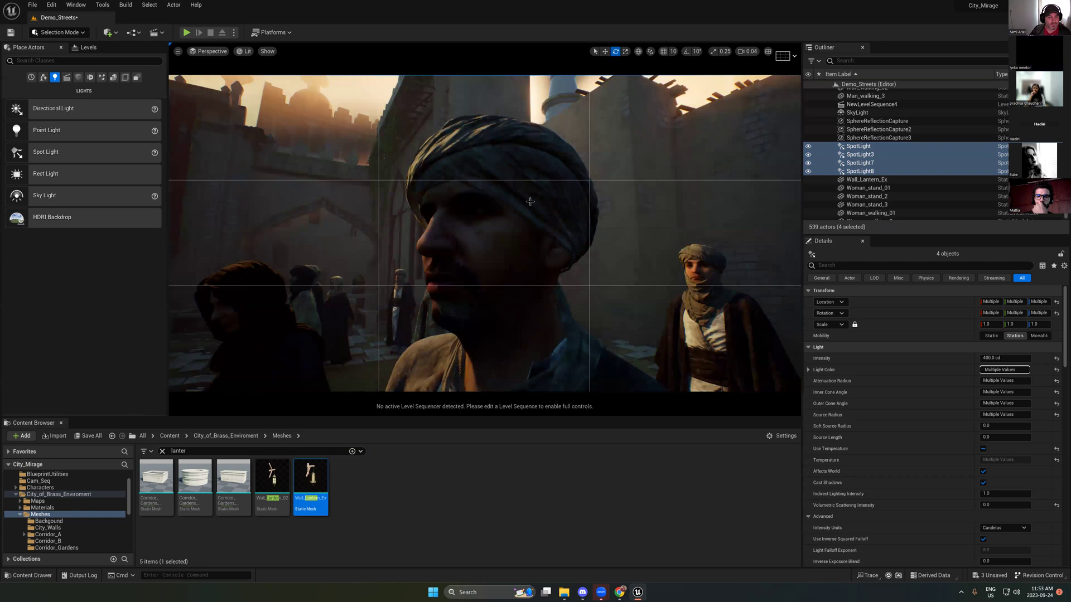
key("9")
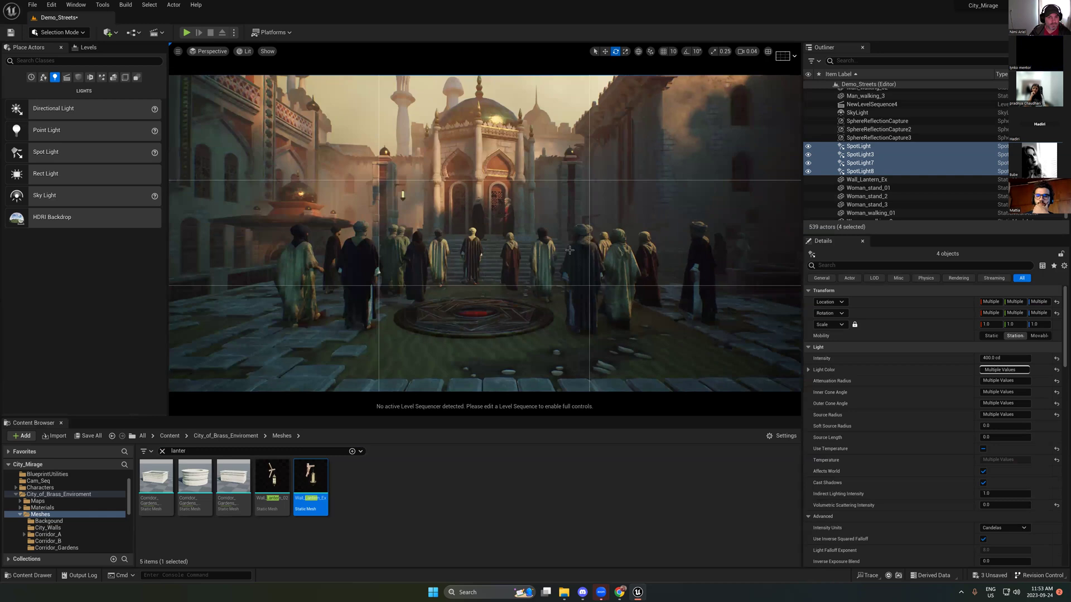
Step: Focus the view on Man_stand_04 on the stair landing and select him together with Man_stand_8
left_click(403, 195)
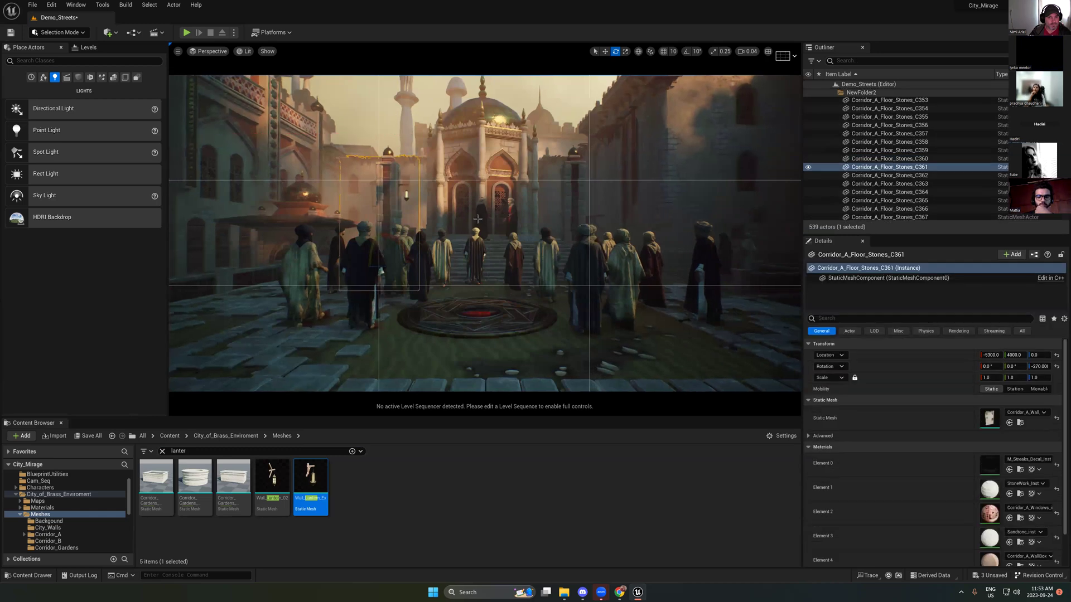
left_click(532, 198)
key("f")
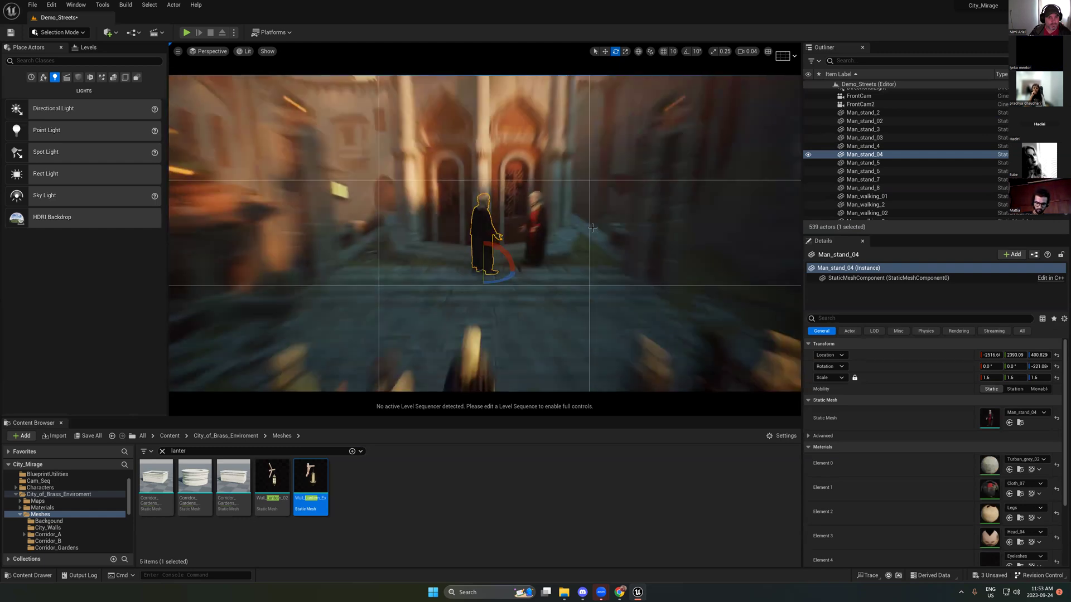
left_click_drag(592, 228, 533, 228, "alt")
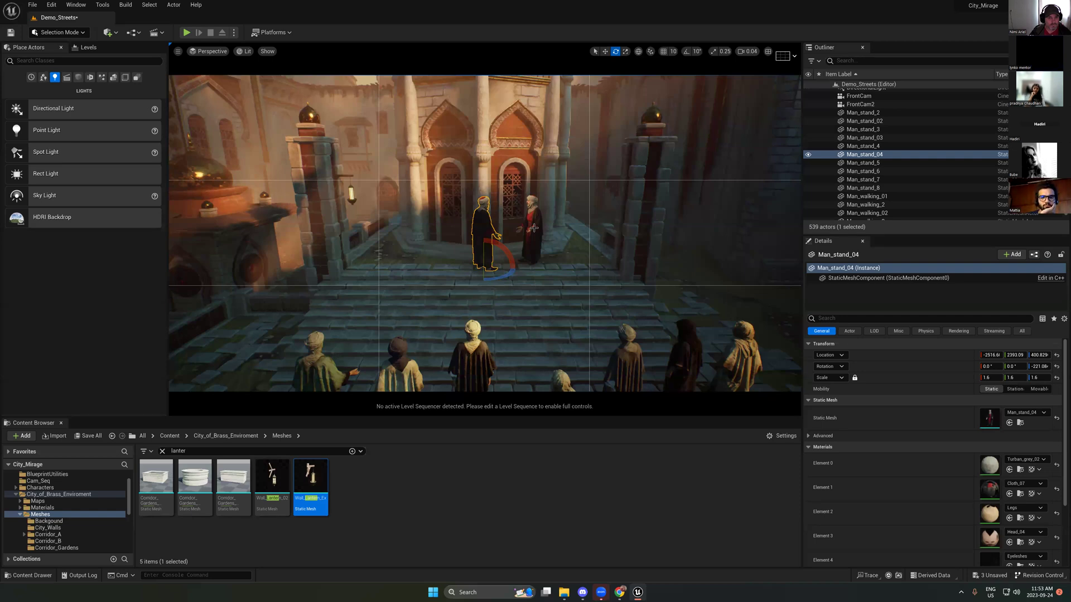
left_click_drag(533, 228, 531, 228)
left_click(531, 228, "ctrl")
key("r")
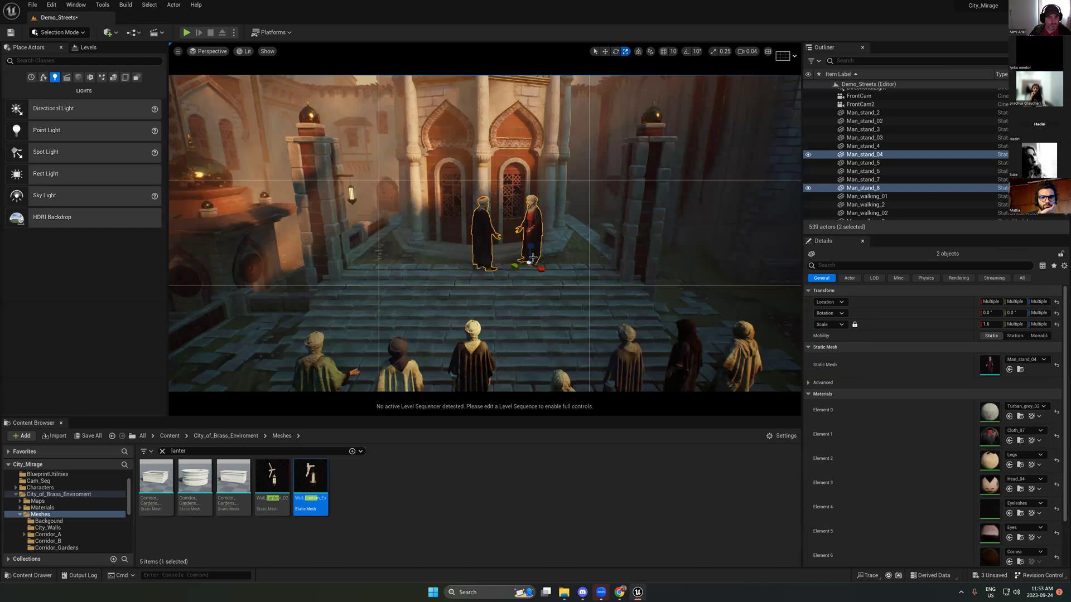
key("w")
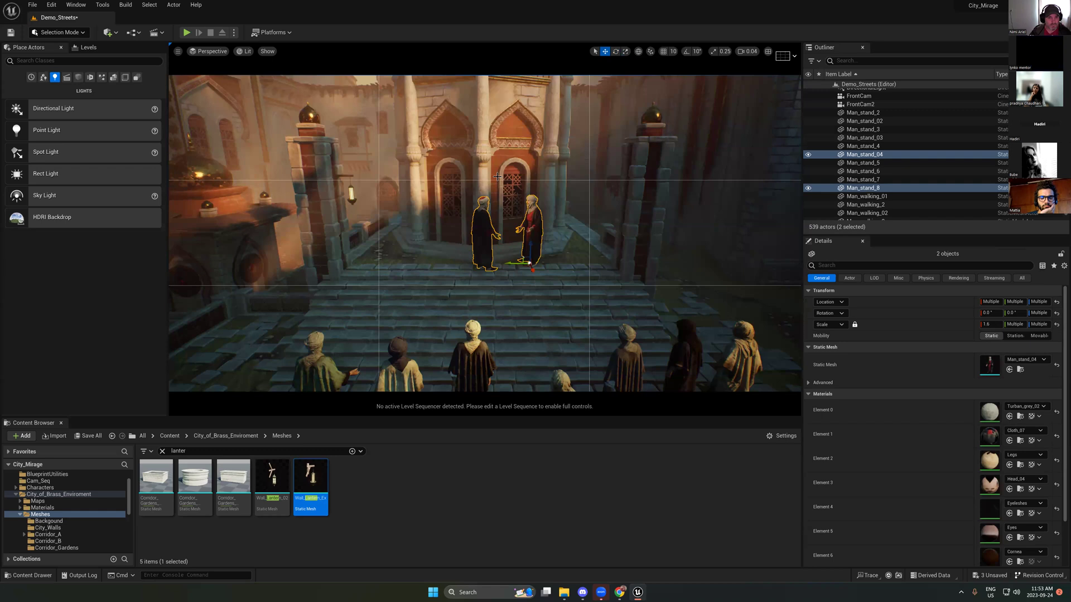
Step: Raise Wall_Lantern_Ex on the pillar beside the stairs to a Z location of about 710
left_click(350, 188)
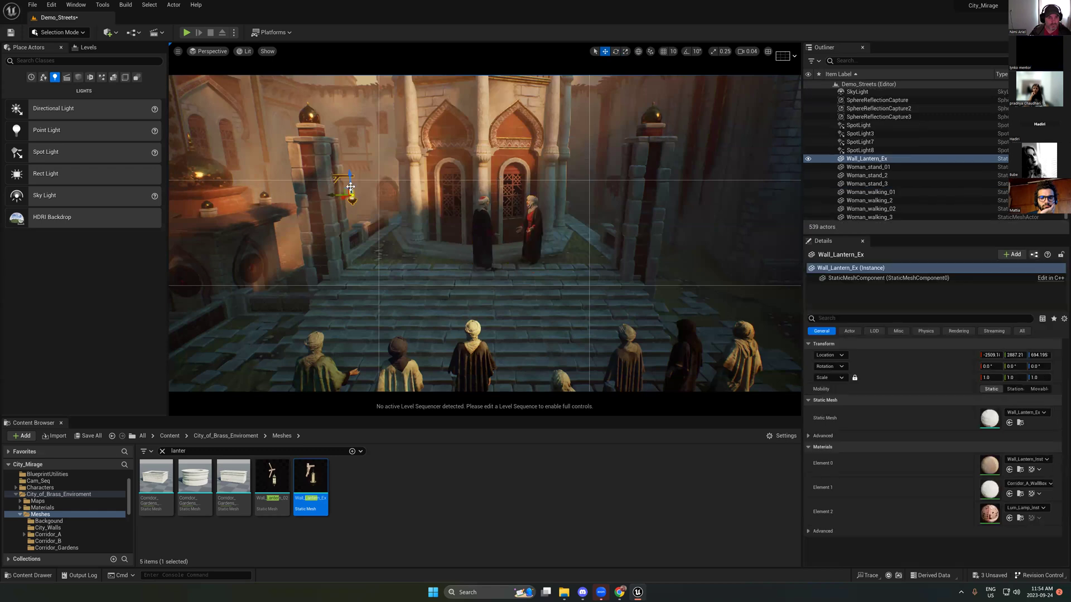
left_click_drag(350, 188, 341, 190)
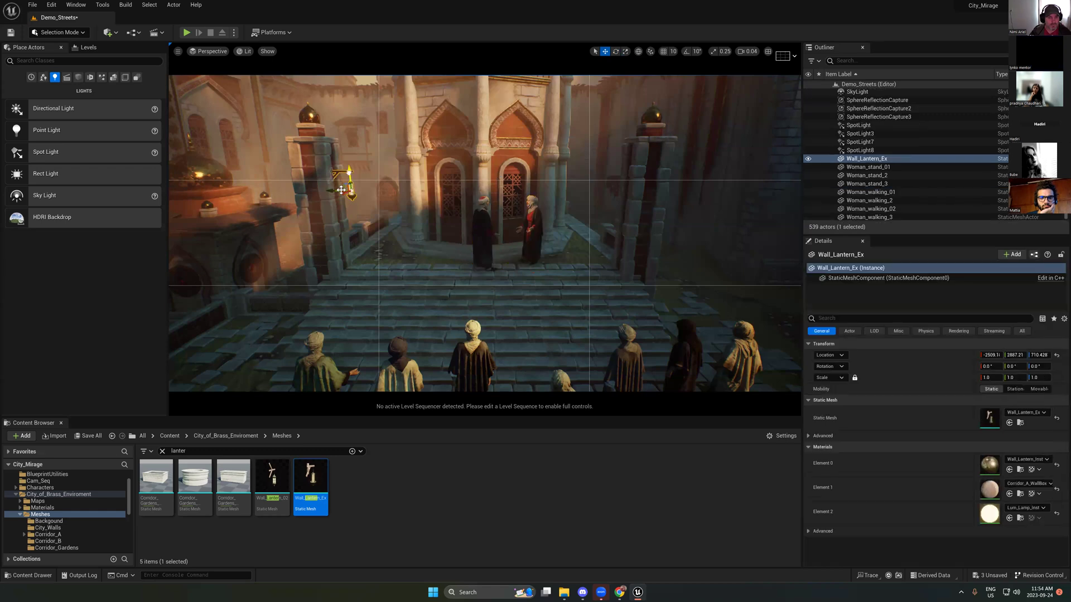
scroll(337, 198, "up", 3)
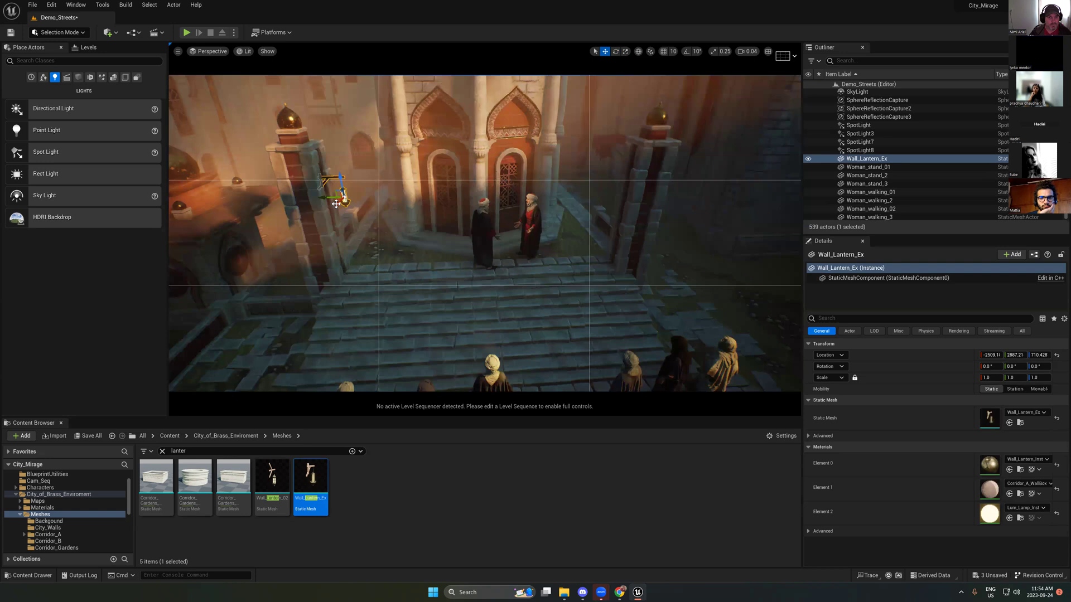
Step: Try moving the pillar's wall lantern next to the red-robed man by the doors, and undo the move
key("g")
scroll(490, 213, "down", 2)
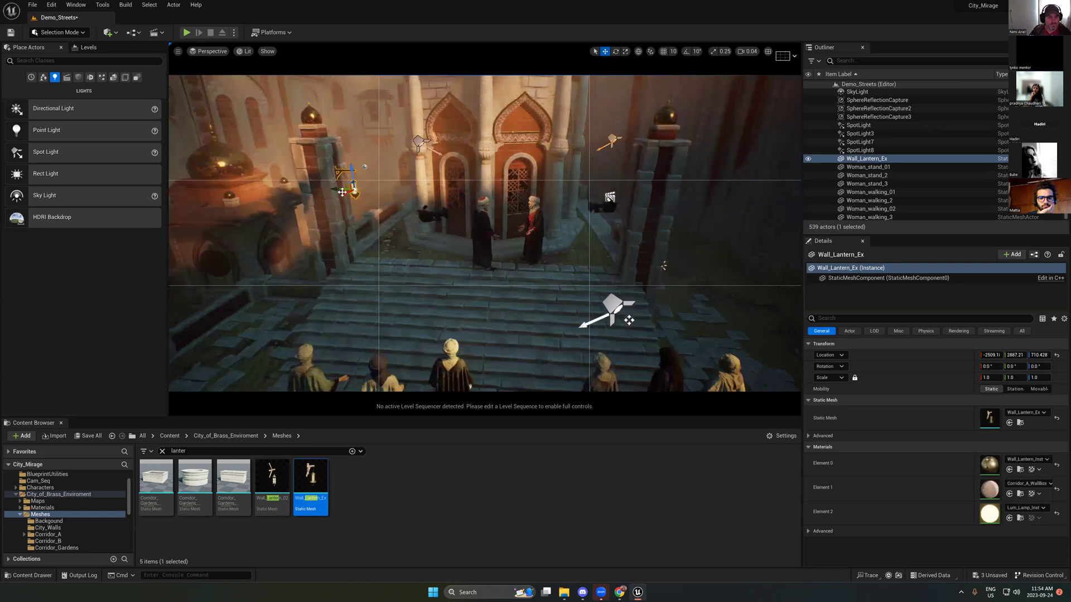
left_click_drag(342, 192, 581, 186)
scroll(582, 186, "up", 2)
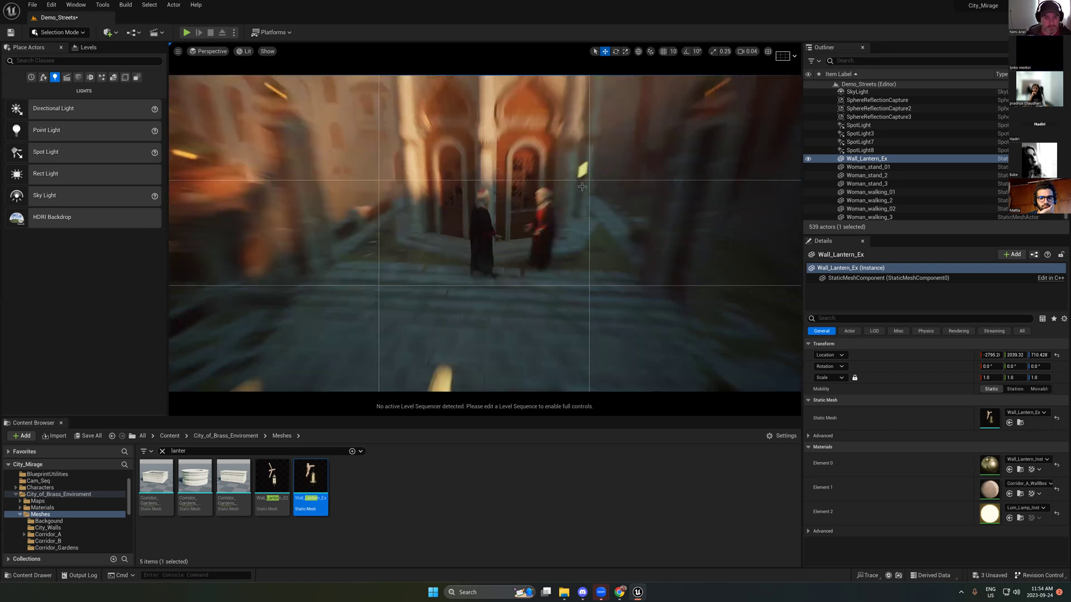
scroll(574, 195, "up", 1)
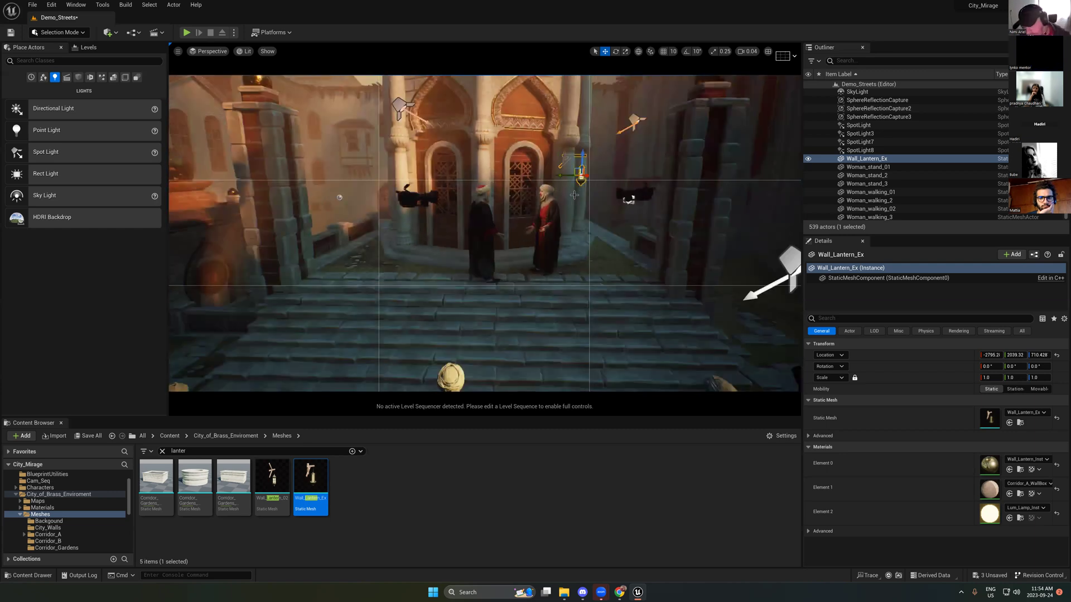
key("g")
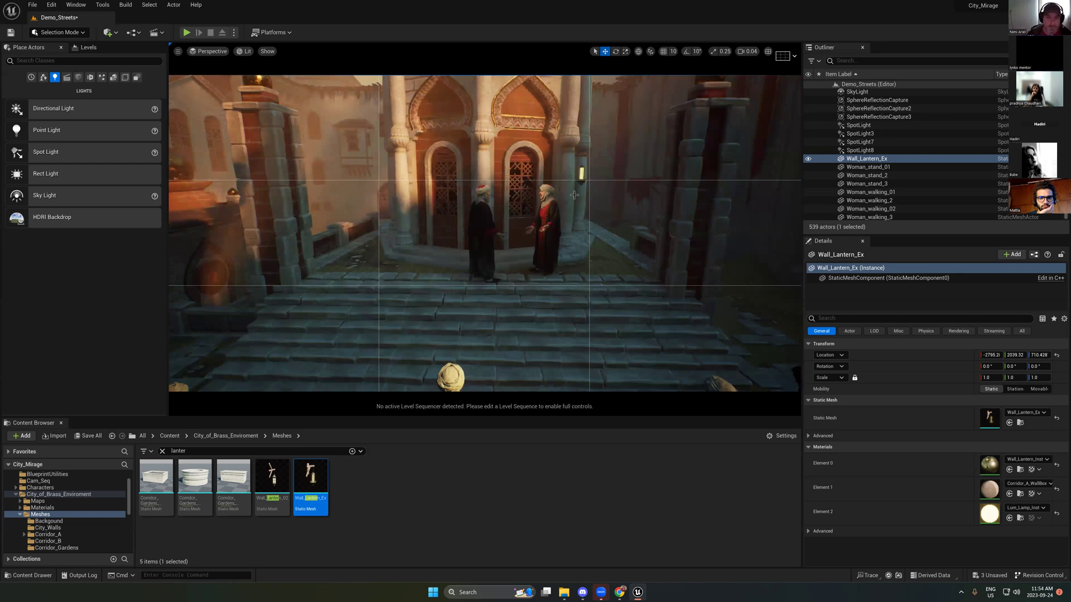
key("ctrl+z")
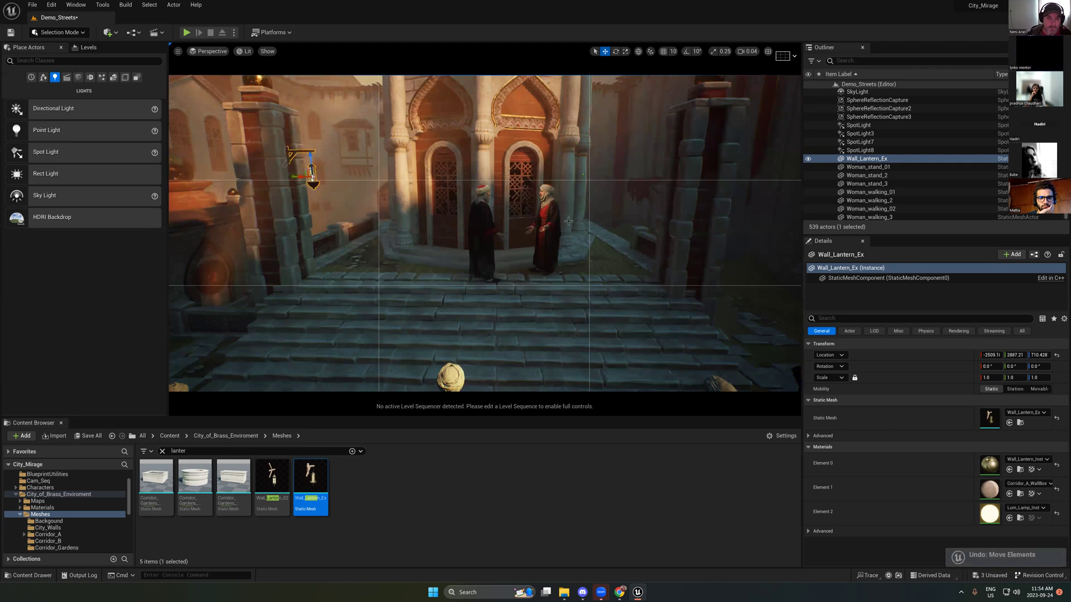
Step: Place three duplicates of Wall_Lantern_Ex along the low walls beside the crowd, with Wall_Lantern_Ex4 rotated to about 209.6° around Z
right_click_drag(576, 263, 594, 240)
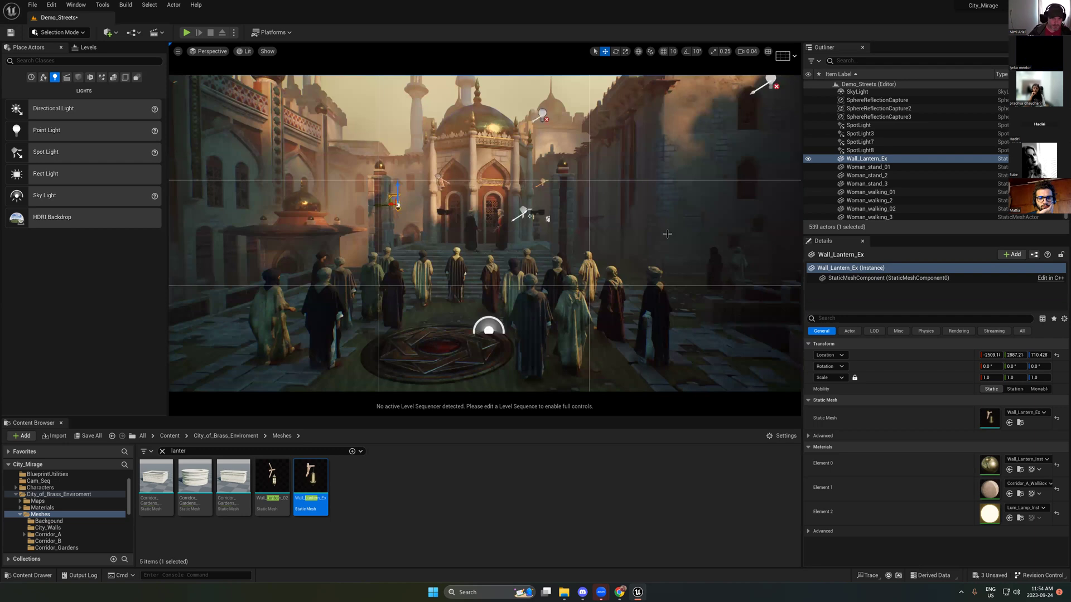
key("g")
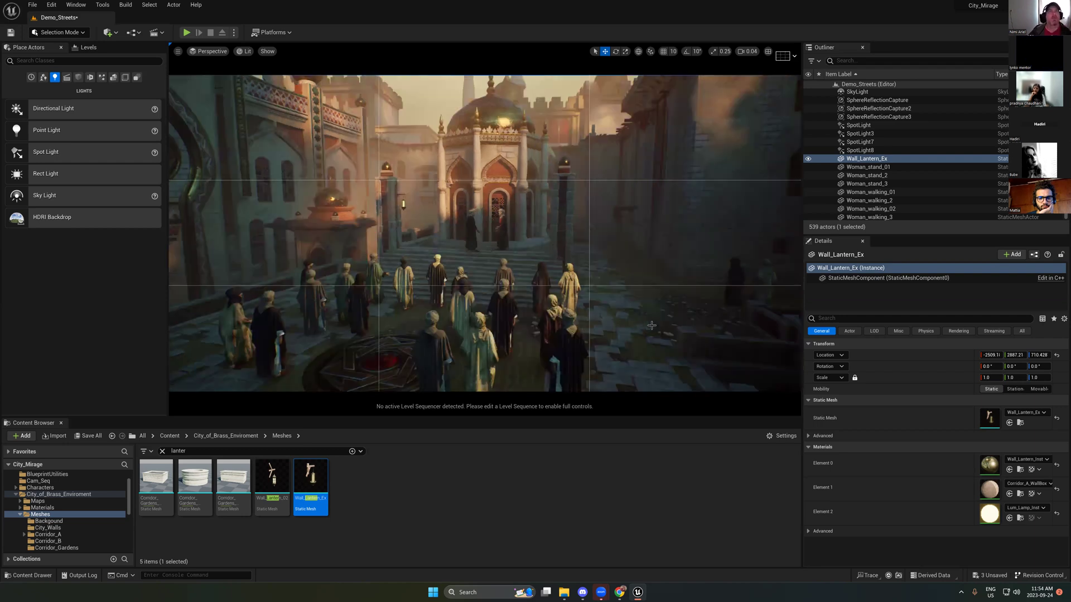
right_click_drag(656, 279, 648, 304)
left_click(649, 304)
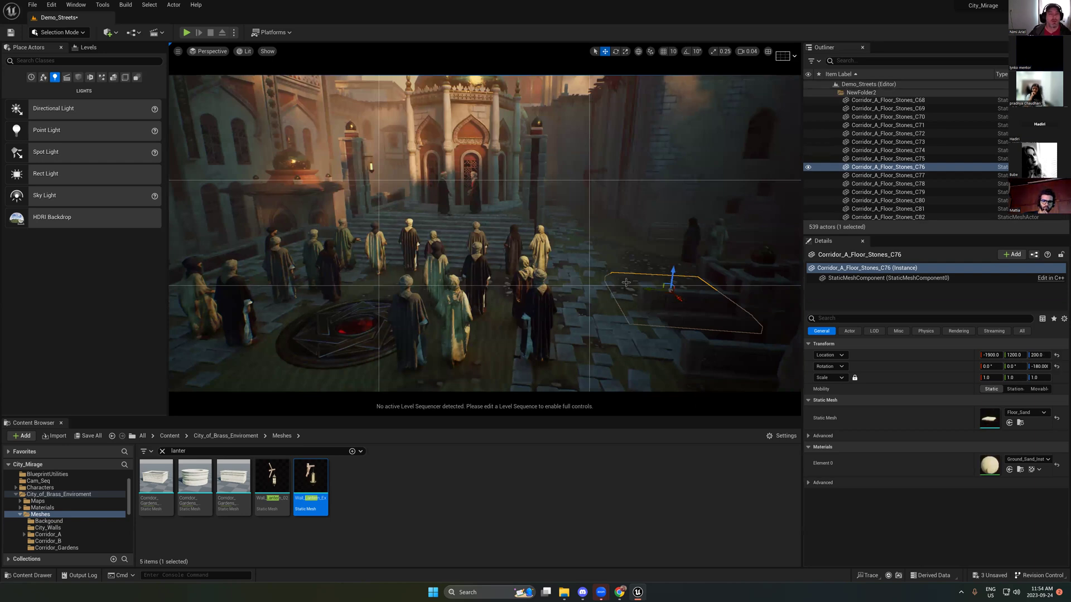
scroll(358, 154, "down", 2)
left_click(358, 155)
left_click_drag(358, 154, 518, 223, "alt")
key("e")
key("r")
key("w")
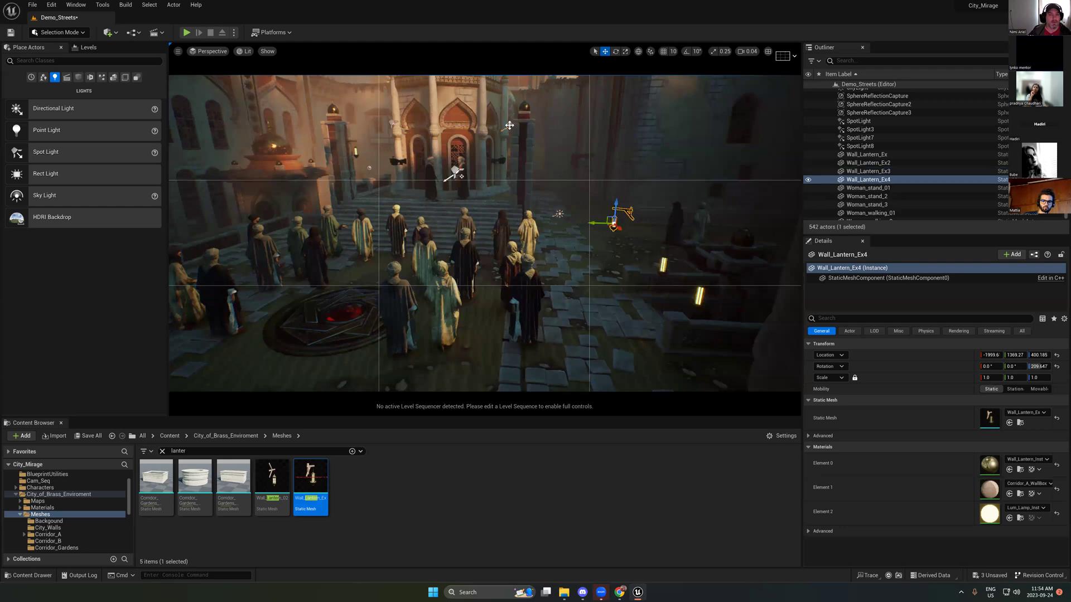
Step: Lower SpotLight to a Z location of about 457 above the new lanterns and tilt it to about -5.2° around Y
left_click(454, 172)
left_click(693, 207)
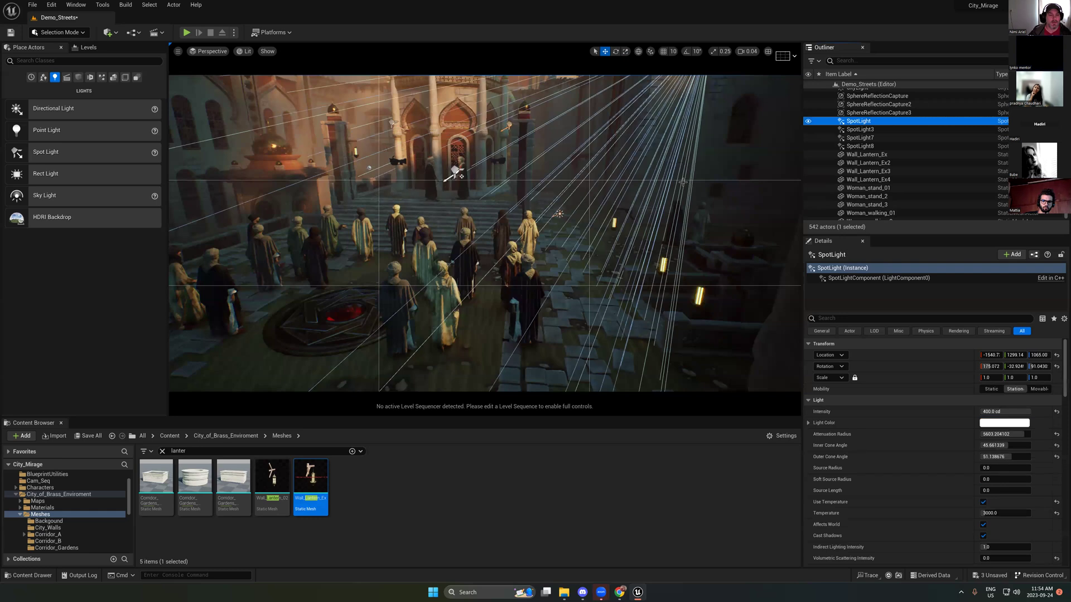
key("End")
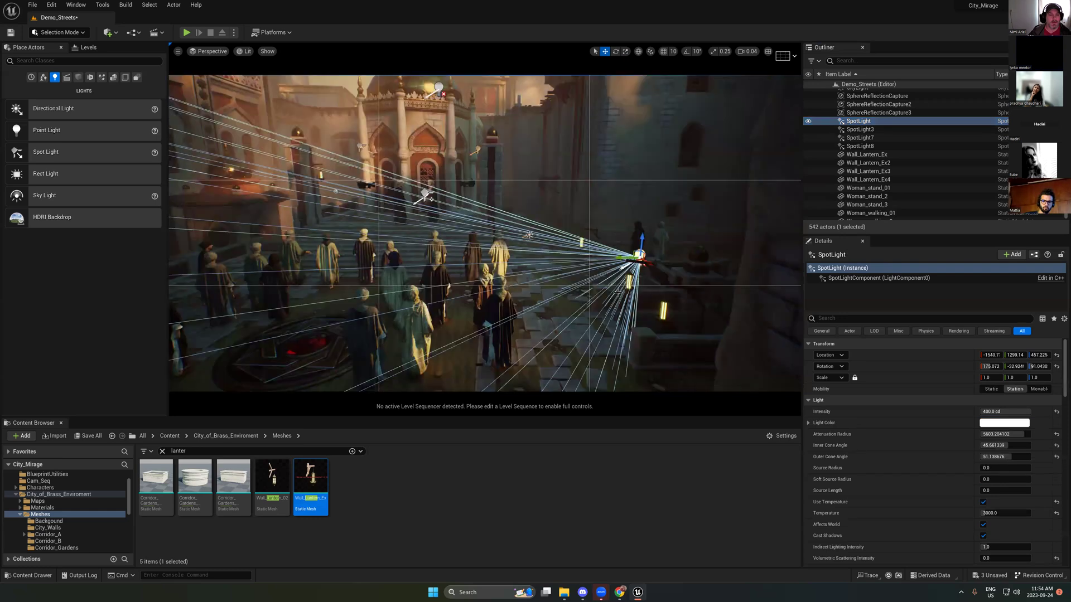
key("e")
left_click_drag(617, 291, 611, 286)
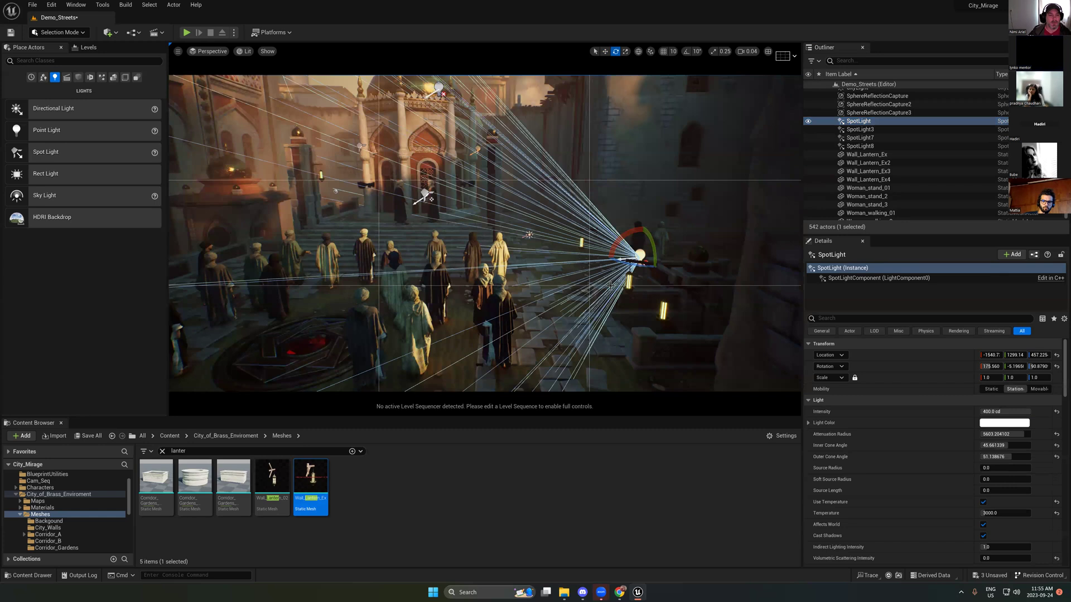
key("g")
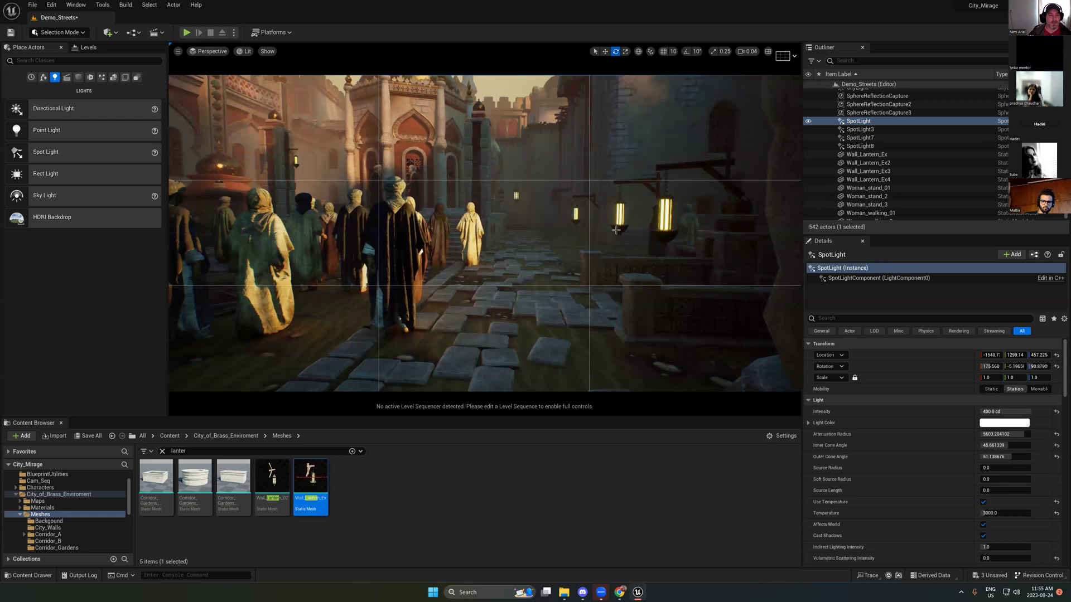
key("g")
Step: Rotate SpotLight to about 11.9° around Y so that it aims lower at the crowd
key("w")
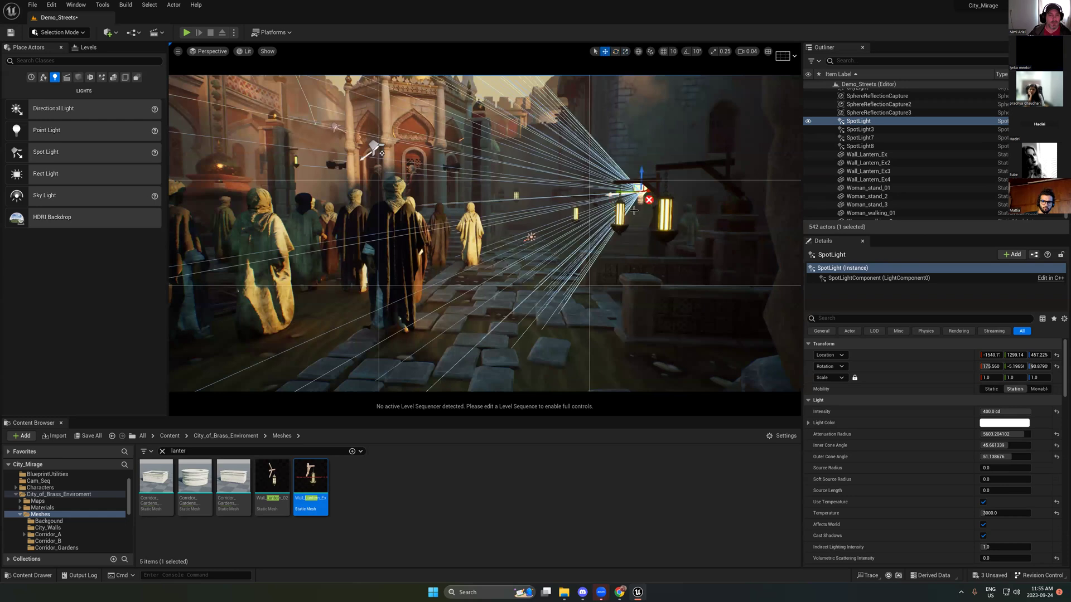
key("e")
left_click_drag(634, 210, 621, 216)
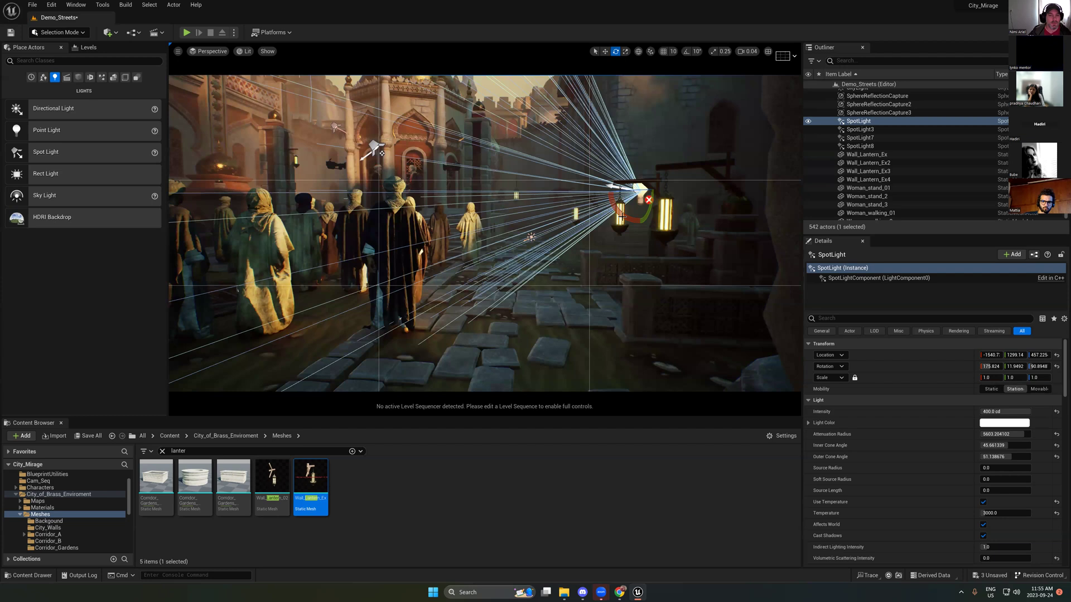
Step: Examine the lantern-side light on the crowd from raised and rear viewpoints, with the editor icons shown and hidden
key("g")
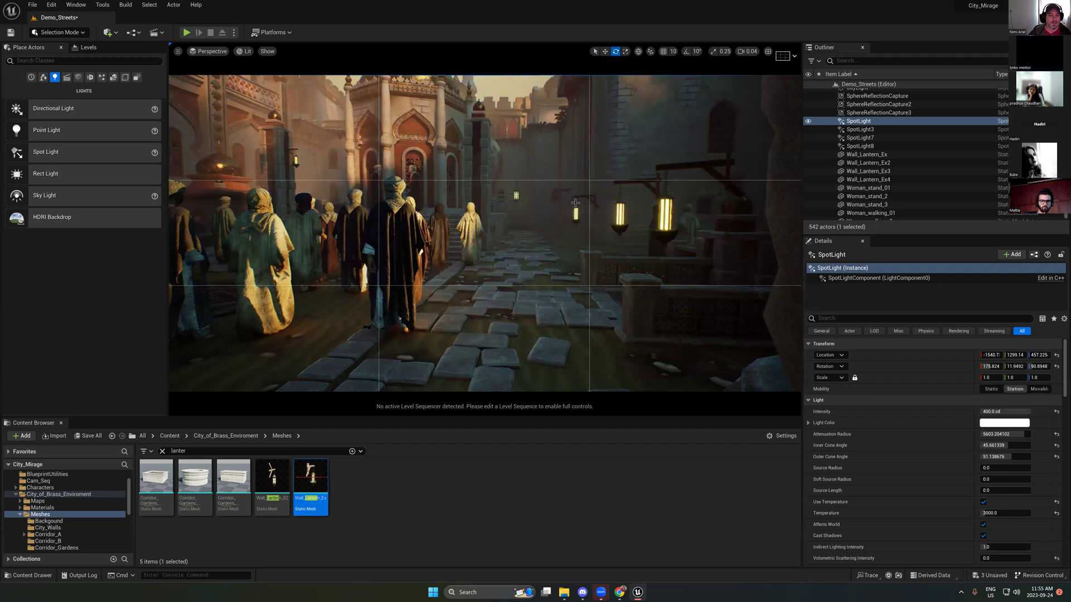
right_click_drag(575, 203, 595, 223)
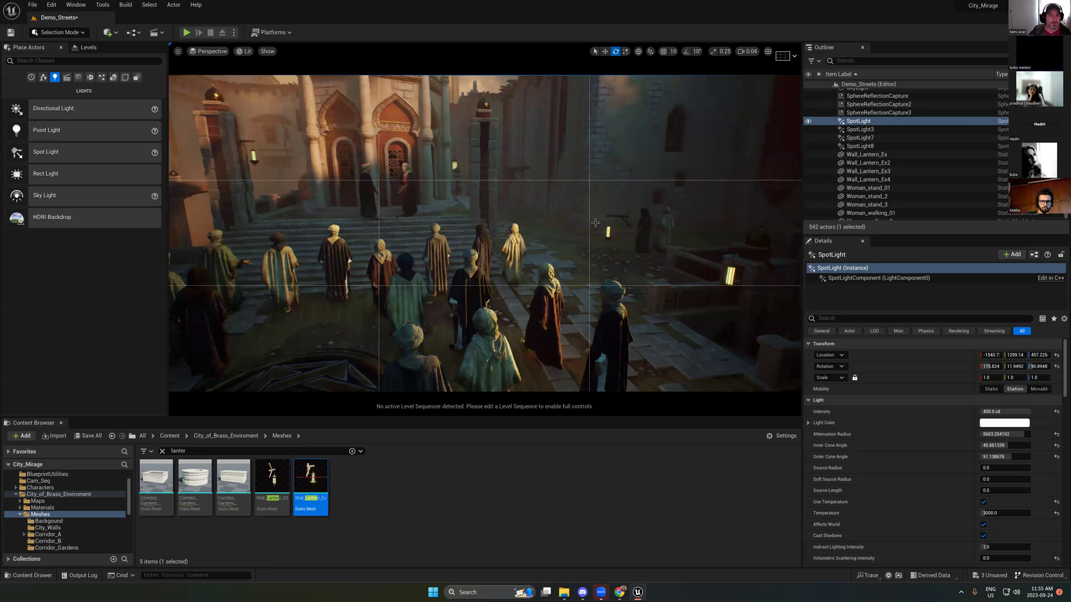
scroll(616, 289, "down", 3)
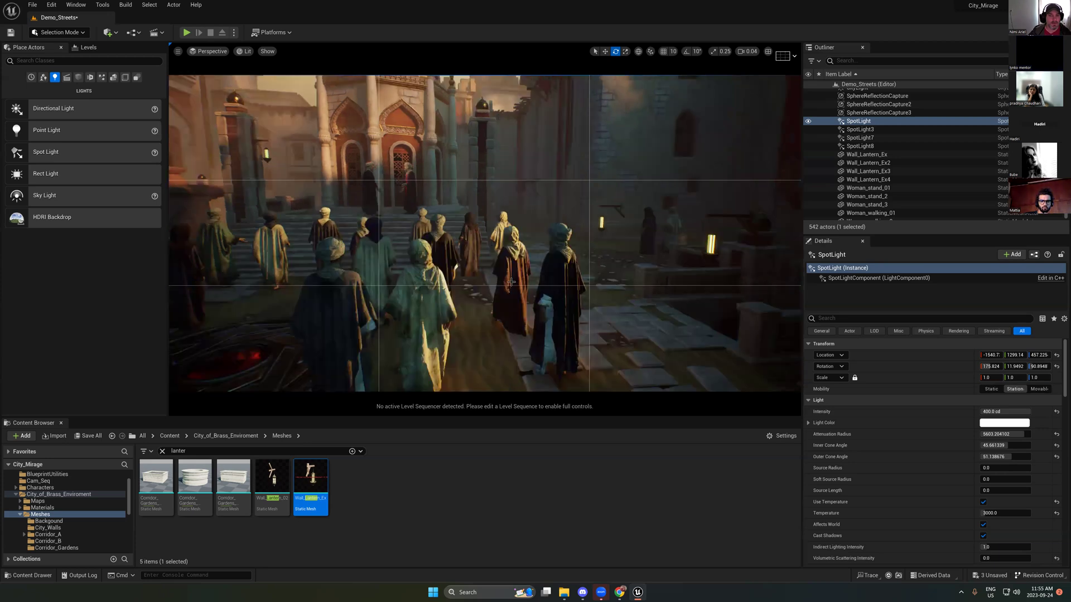
key("g")
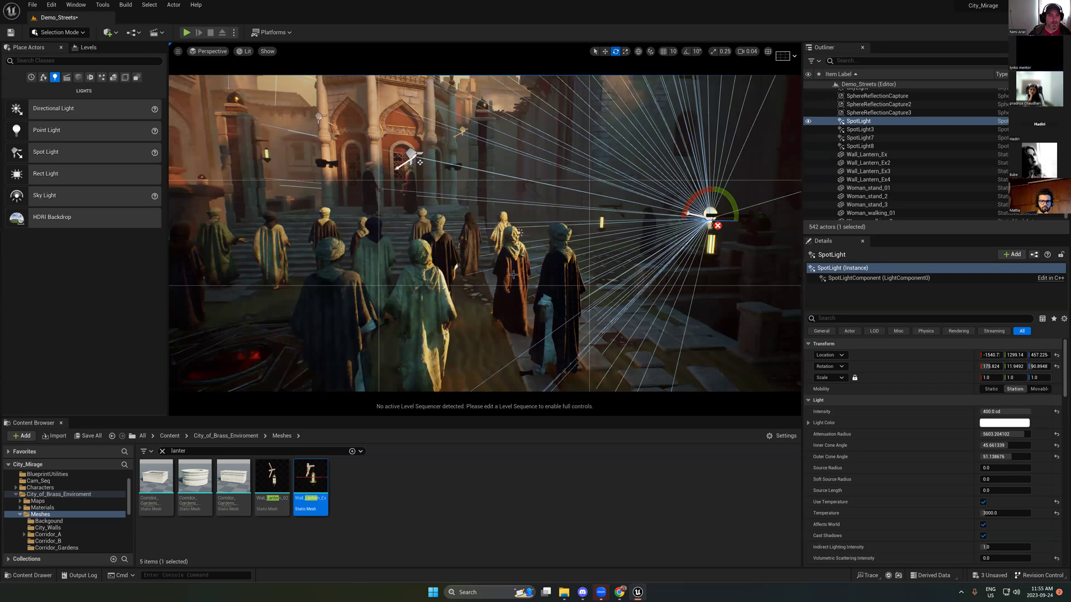
key("g")
key("g")
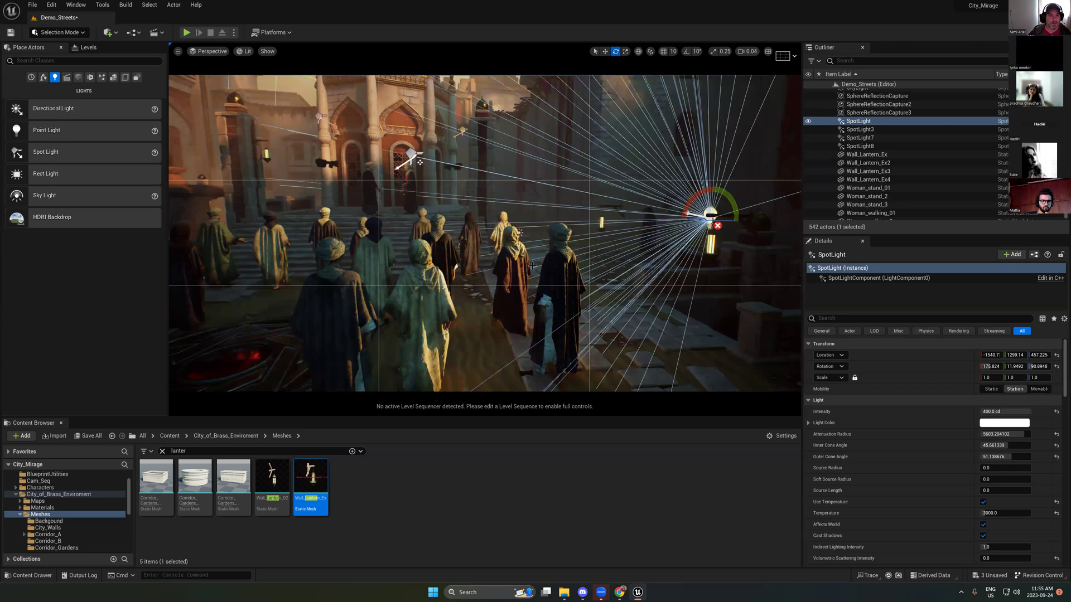
key("g")
scroll(535, 274, "up", 2)
scroll(553, 301, "up", 3)
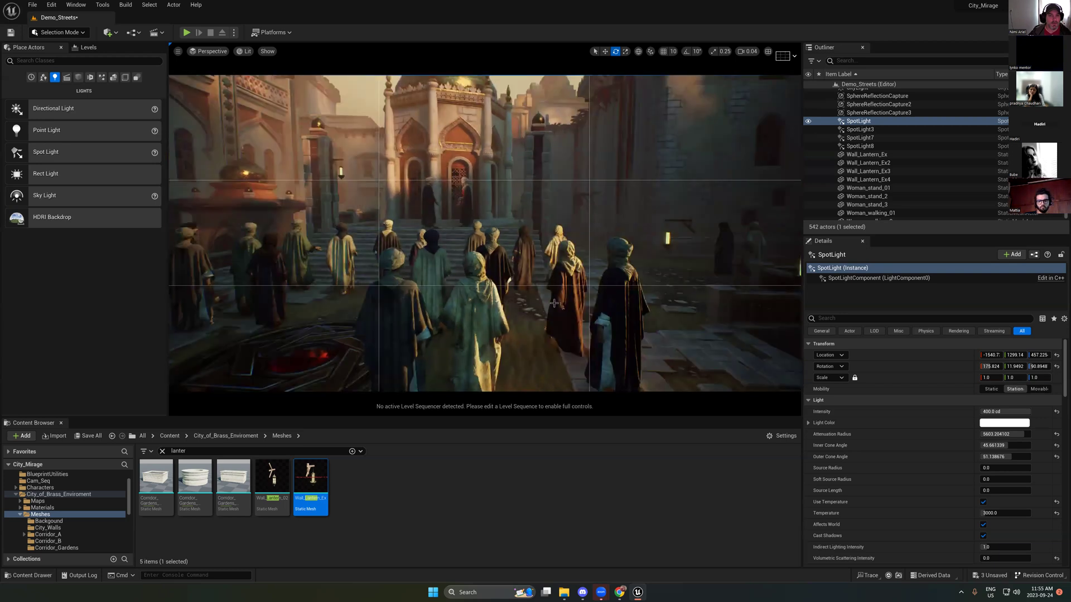
key("g")
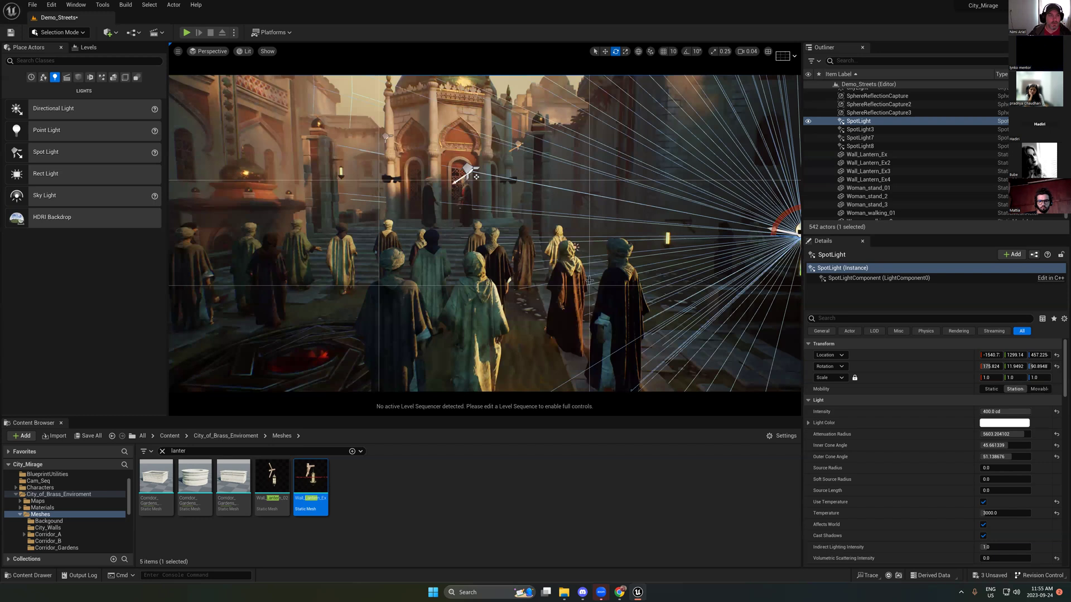
key("g")
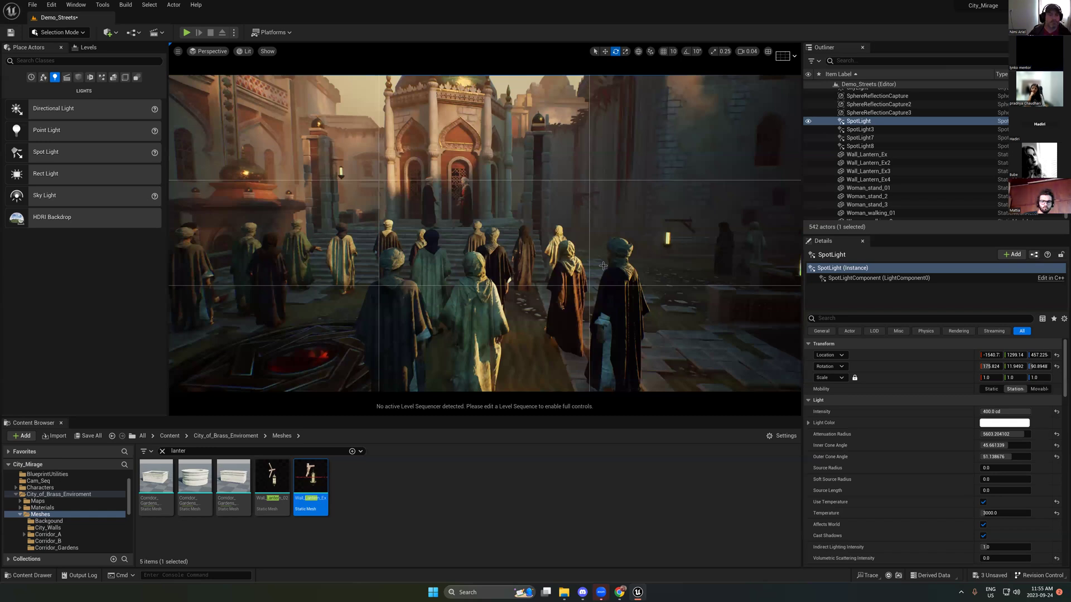
Step: Examine the overall lighting from the wide frontal courtyard view, finishing with the editor icons displayed
scroll(604, 267, "down", 4)
scroll(605, 267, "up", 6)
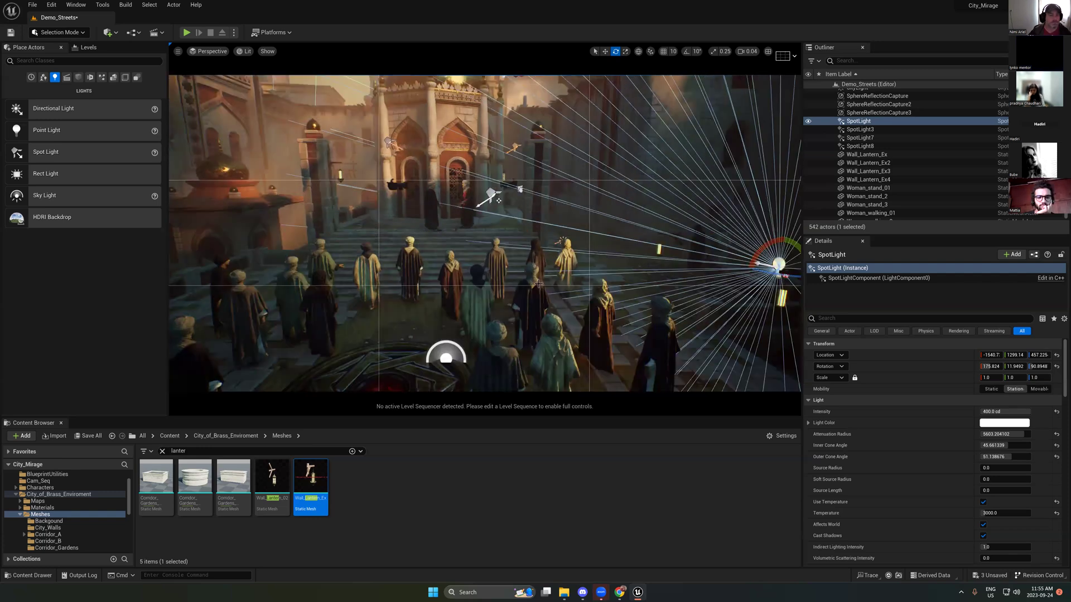
key("g")
key("1")
key("2")
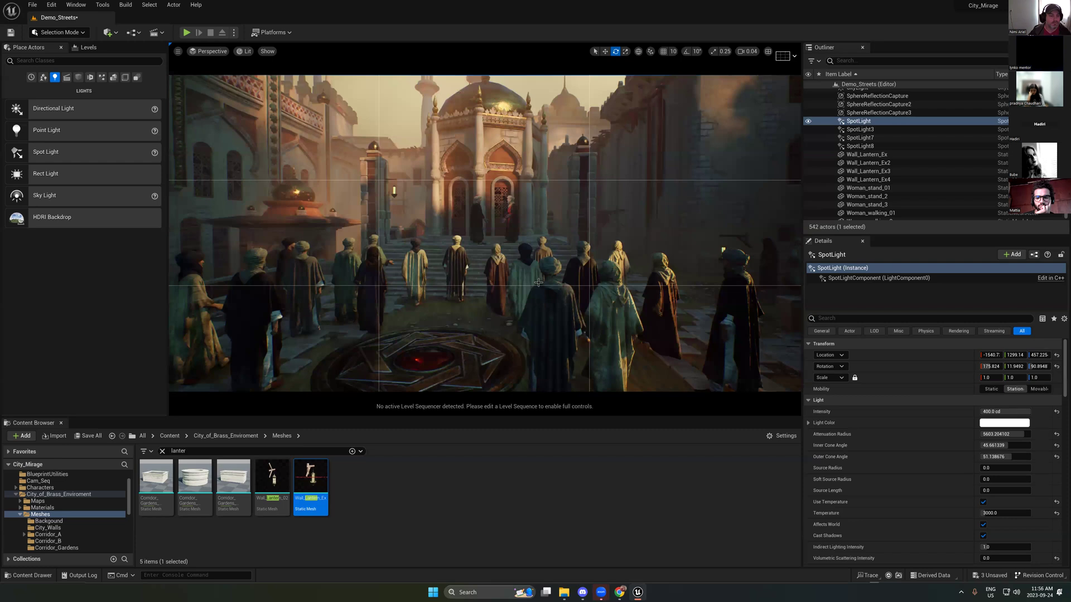
scroll(538, 283, "up", 2)
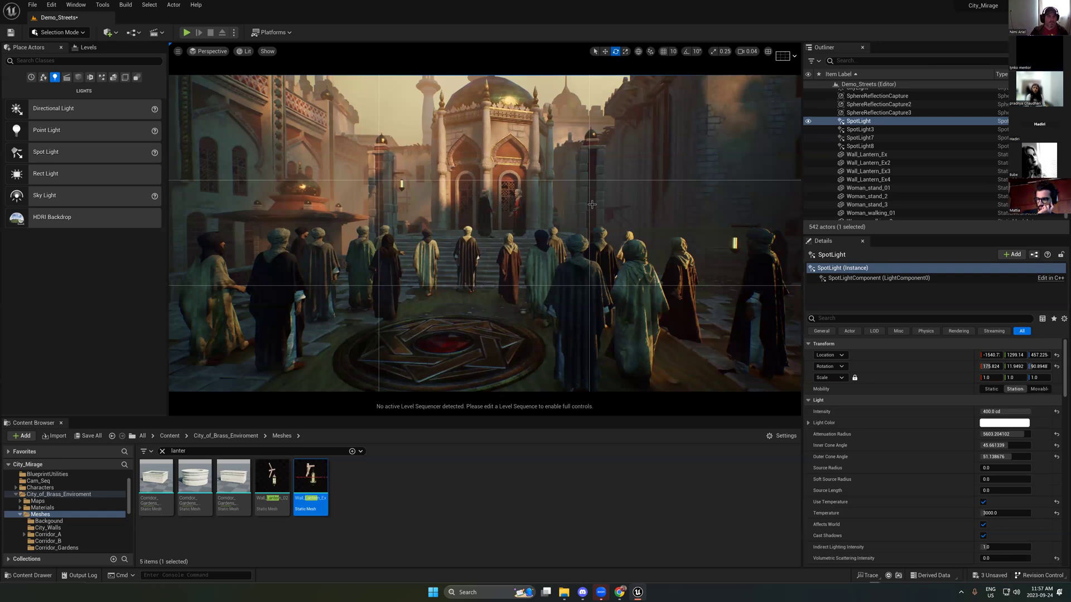
key("g")
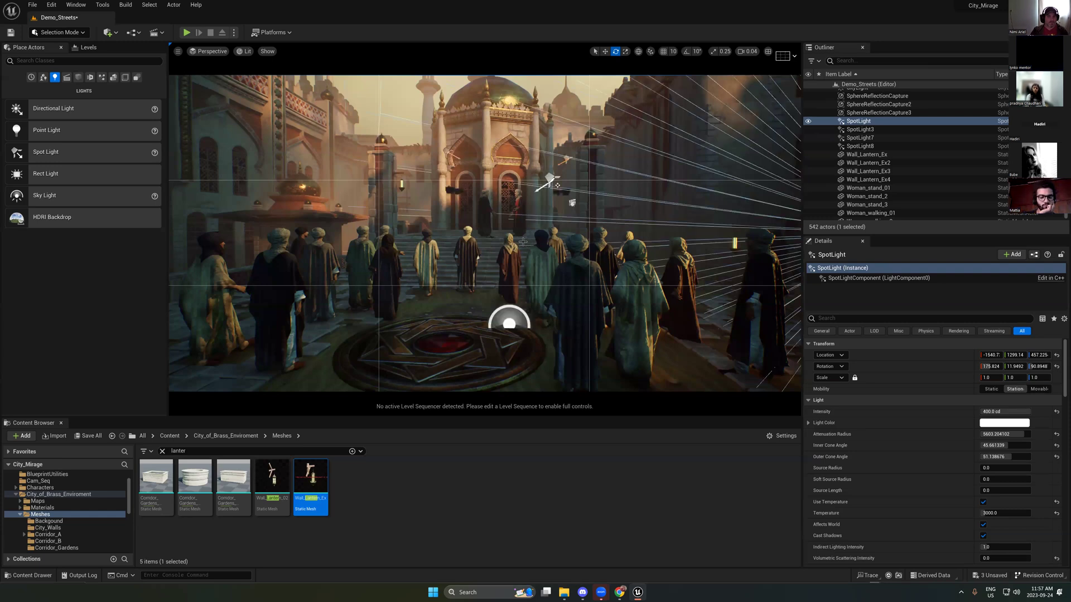
Step: Hide the editor icons in the courtyard view and enlarge the viewport by shrinking the Content Browser
key("g")
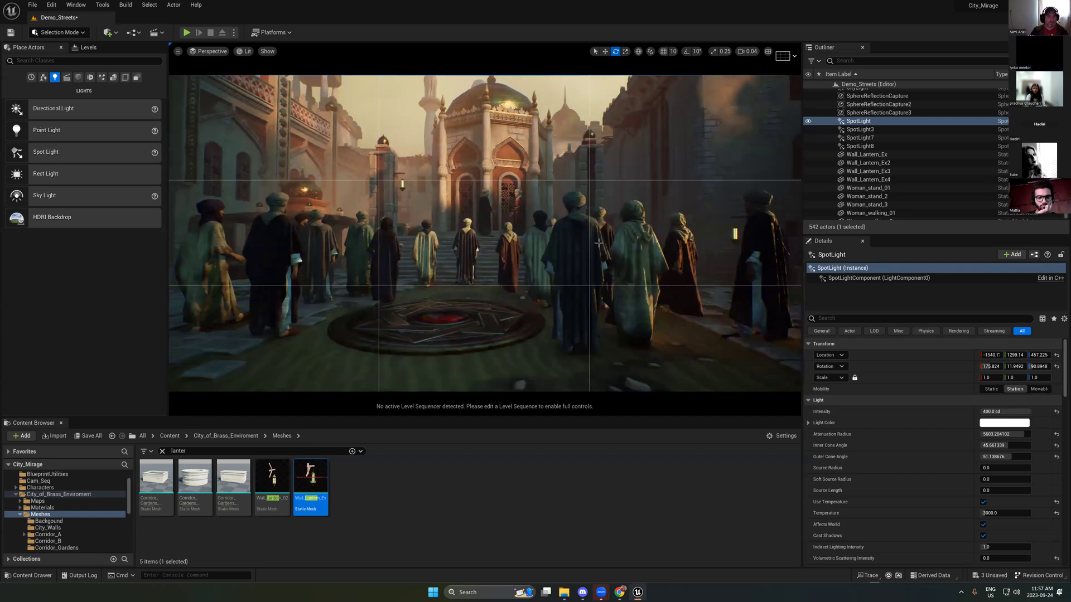
key("g")
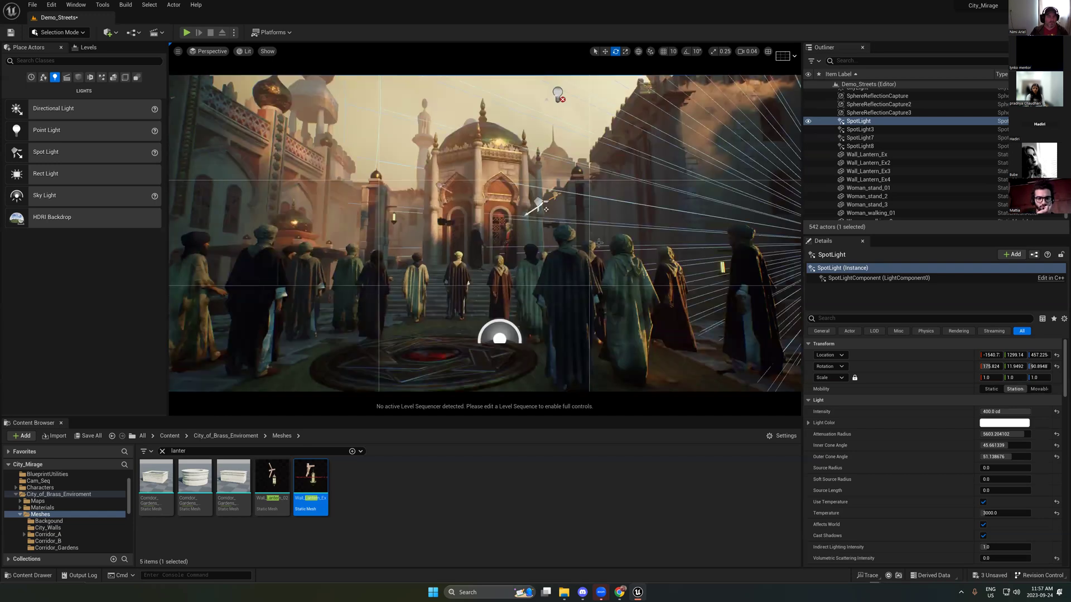
key("g")
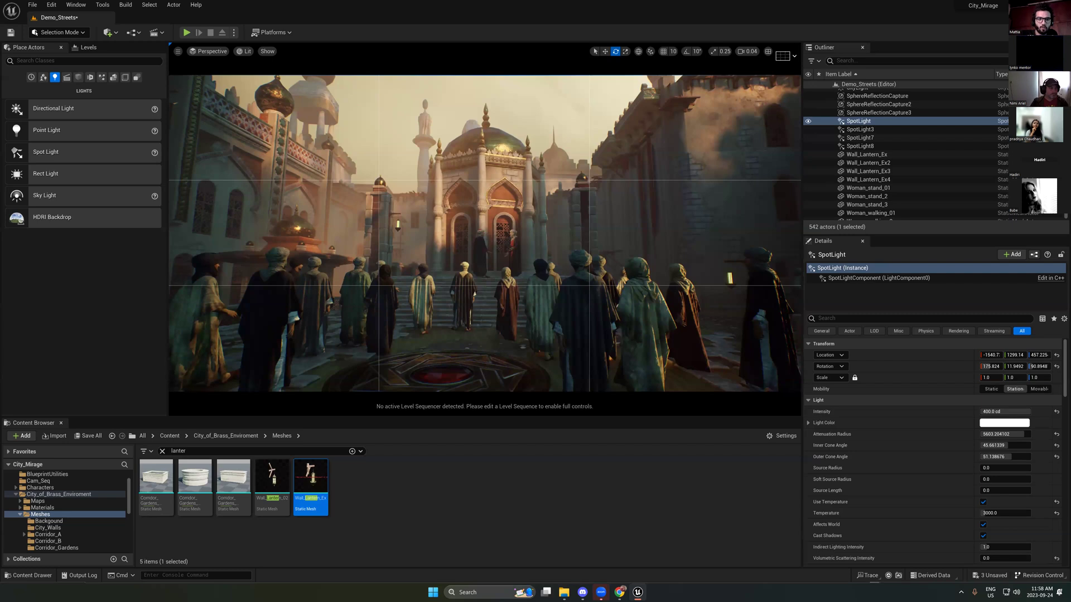
left_click_drag(892, 235, 893, 243)
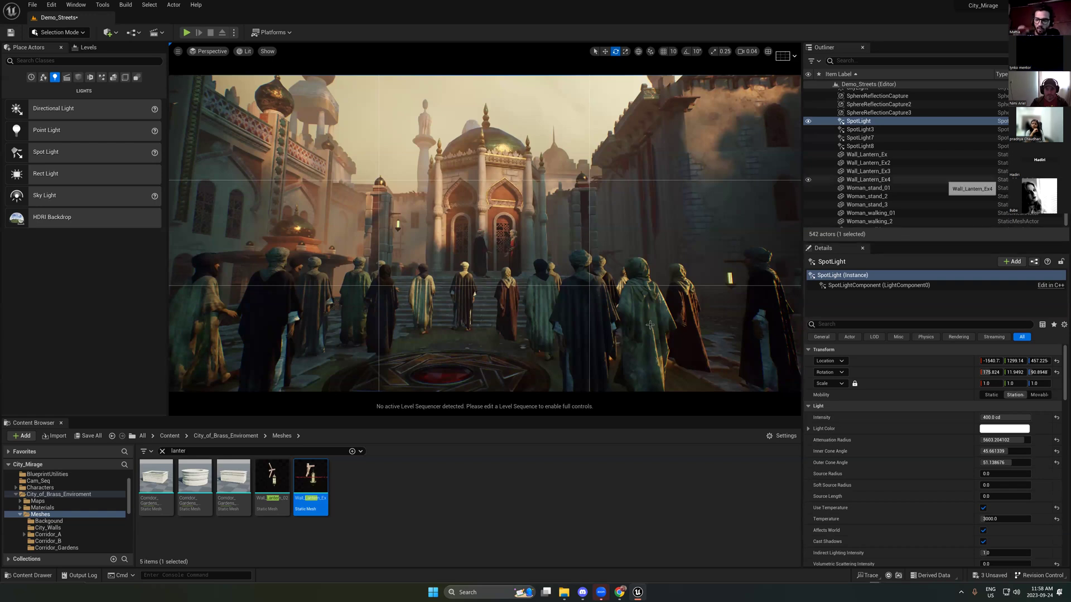
left_click_drag(607, 417, 606, 438)
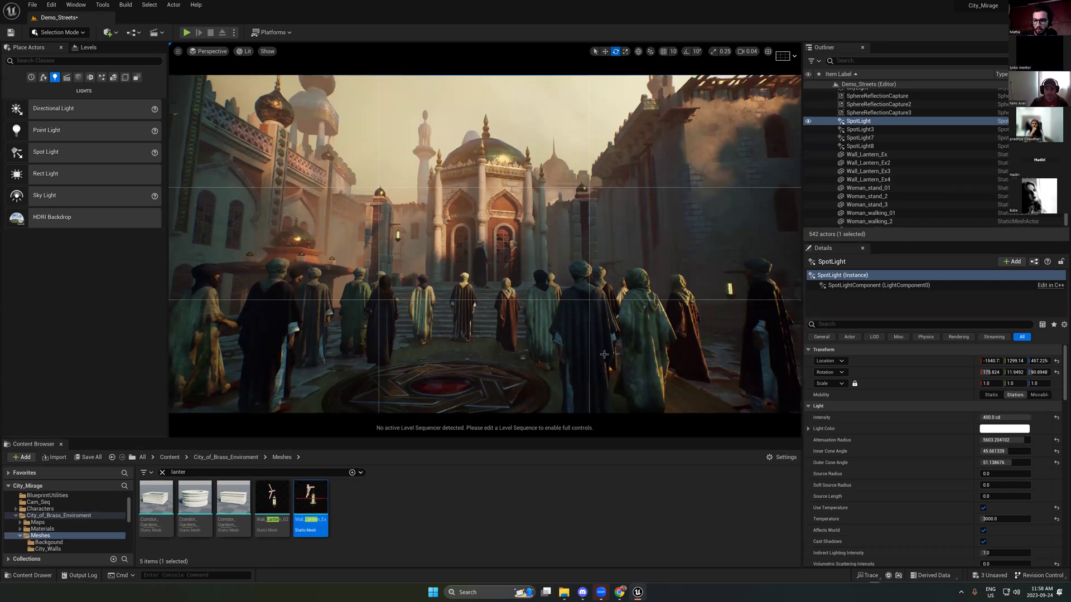
Step: Select SpotLight, SpotLight3, SpotLight7 and SpotLight8, and compare the courtyard with the SunSet level hidden and shown
left_click(653, 308)
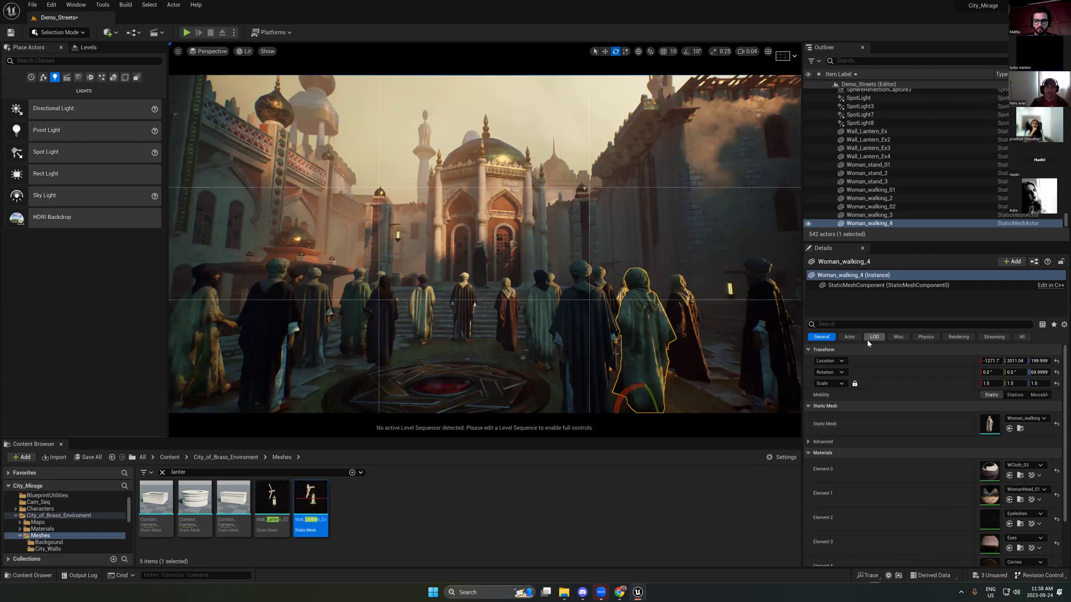
left_click(859, 123)
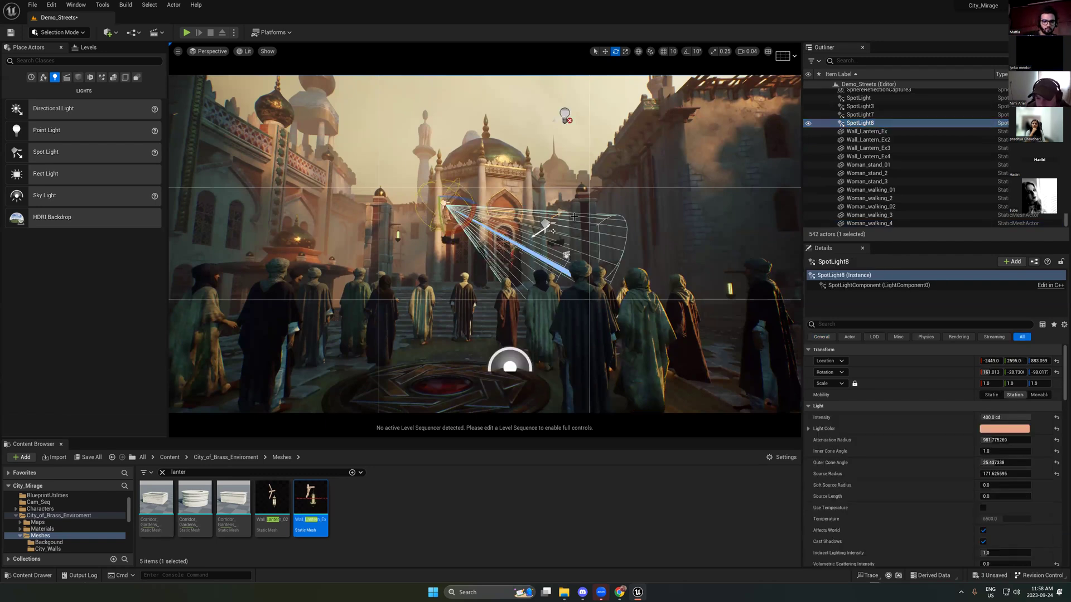
left_click(862, 98, "shift")
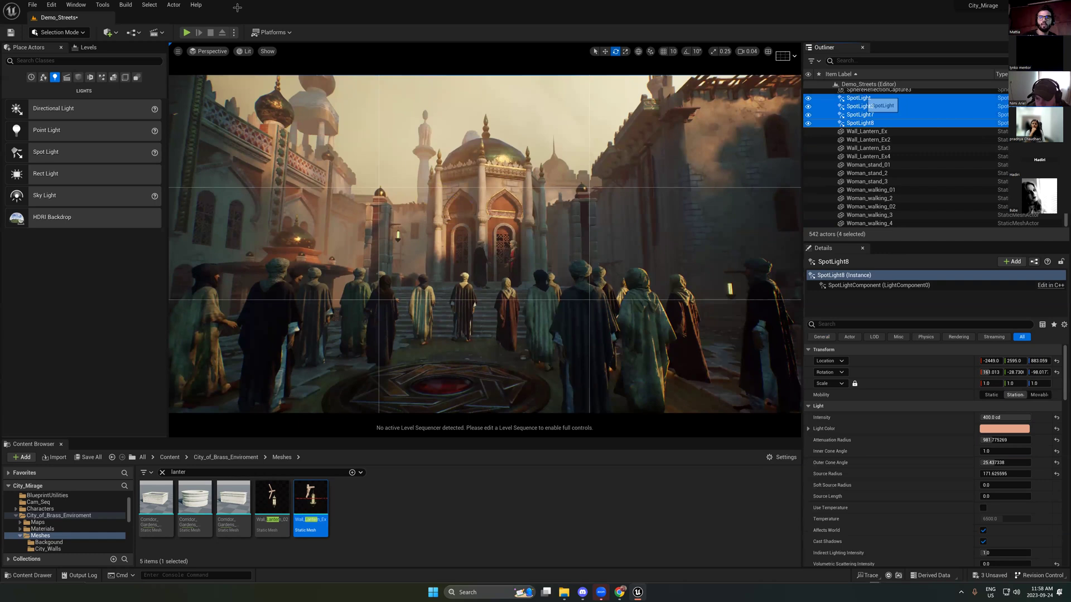
left_click(87, 48)
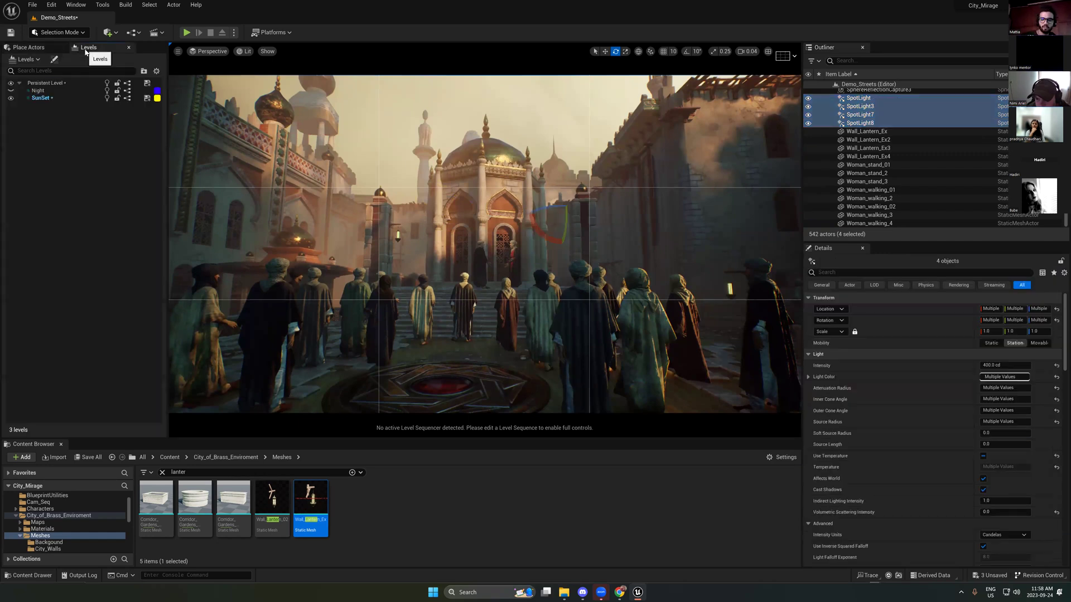
left_click(11, 99)
left_click(11, 98)
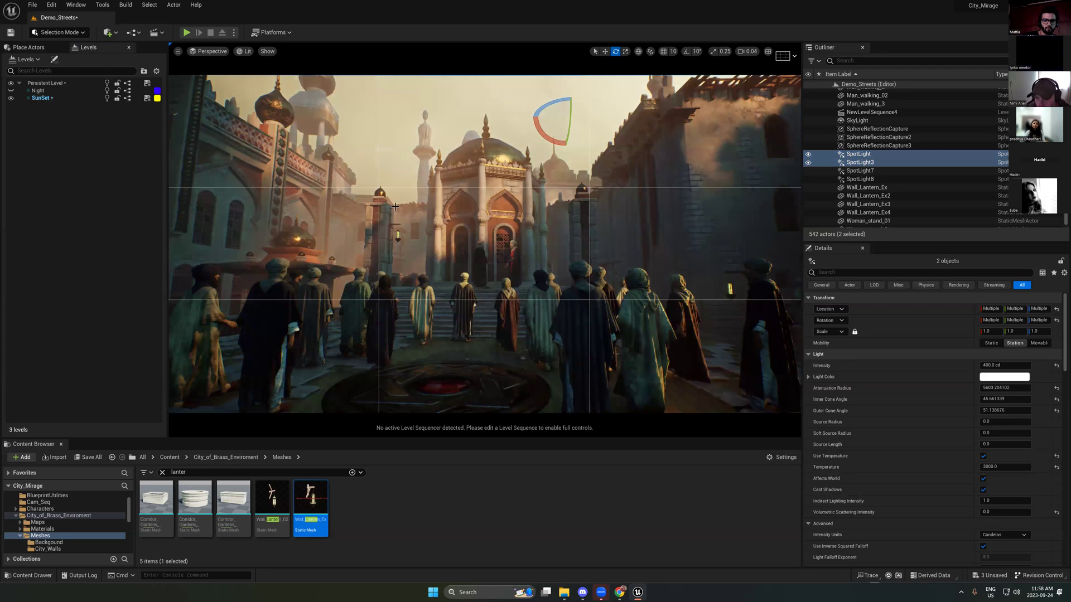
Step: Reselect all four spotlights in the Outliner and save the Demo_Streets level
left_click(859, 178)
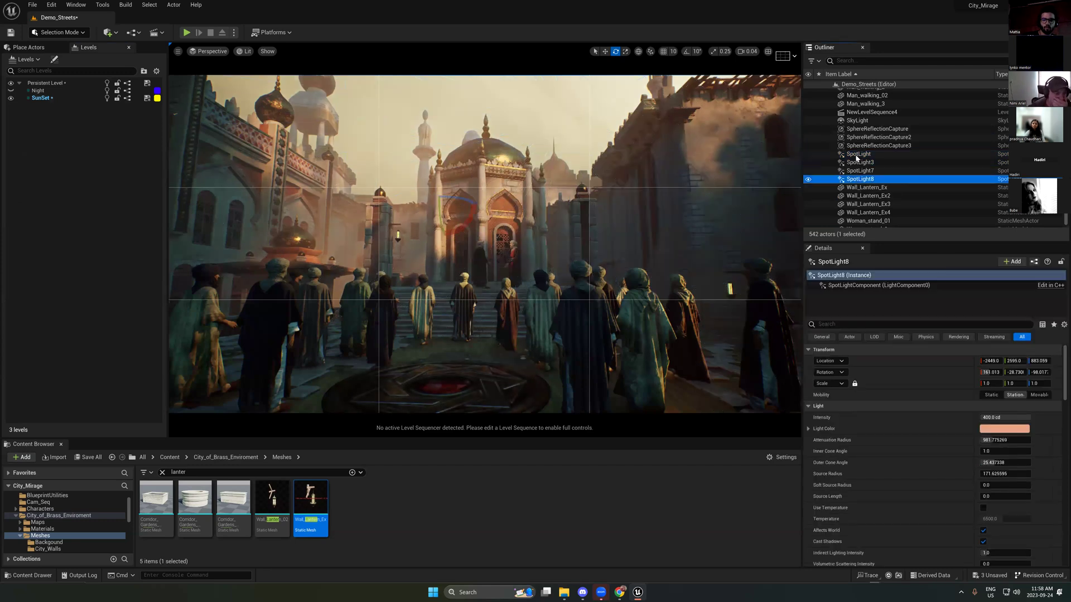
left_click(857, 154, "shift")
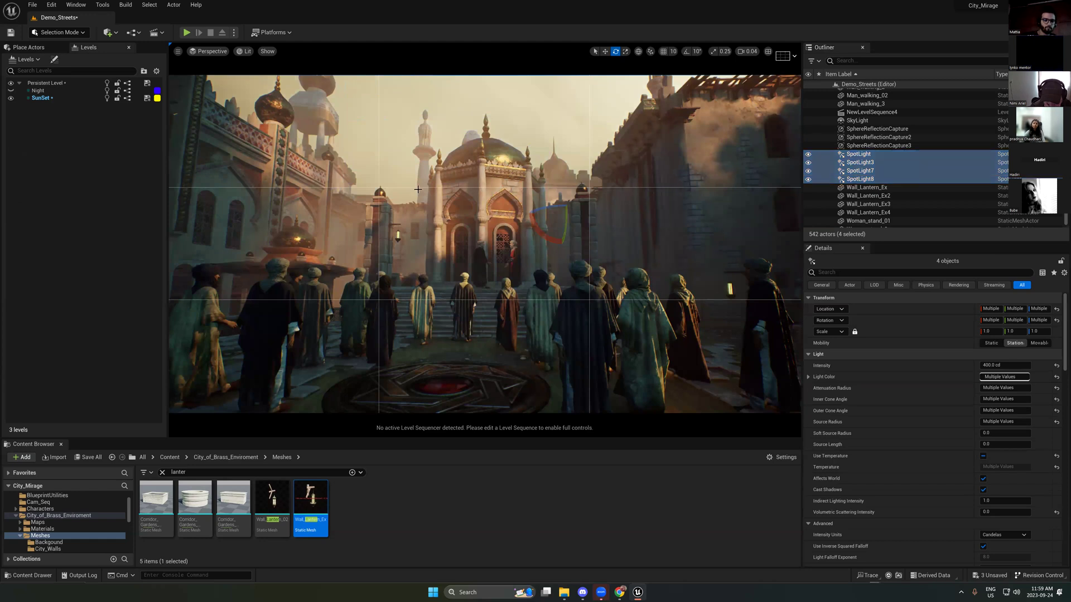
key("ctrl+s")
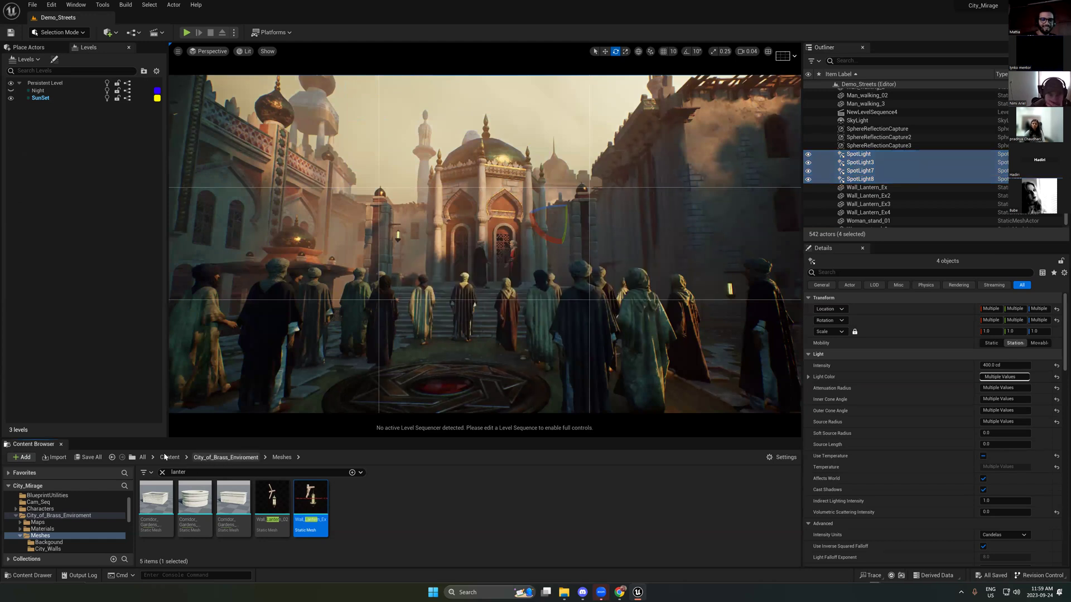
Step: Show the project's Content folder without the lantern search filter and select the SunSet level
left_click(169, 458)
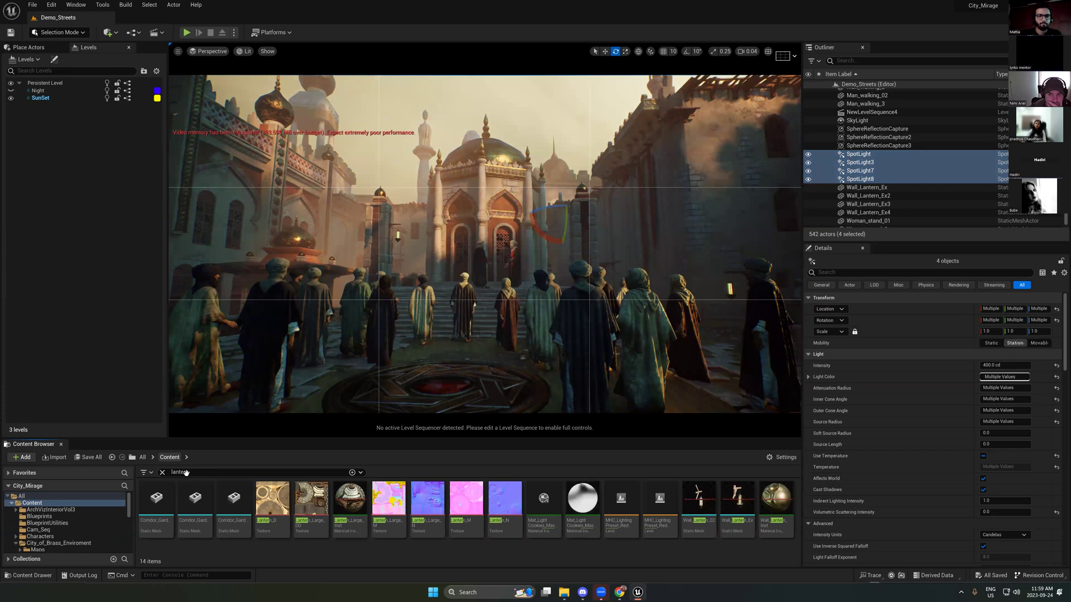
left_click(162, 472)
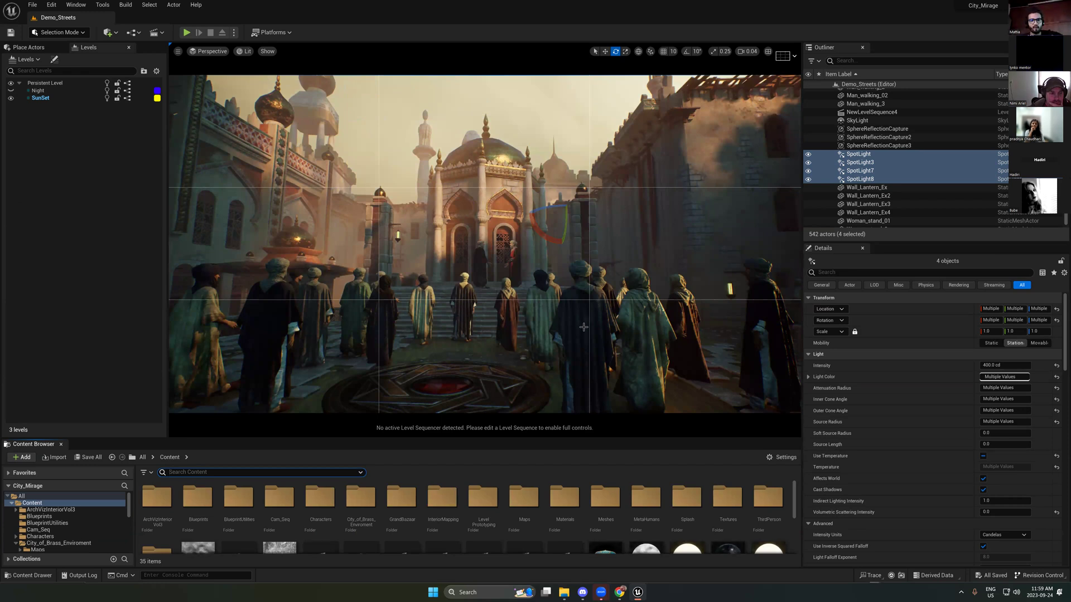
left_click(11, 99)
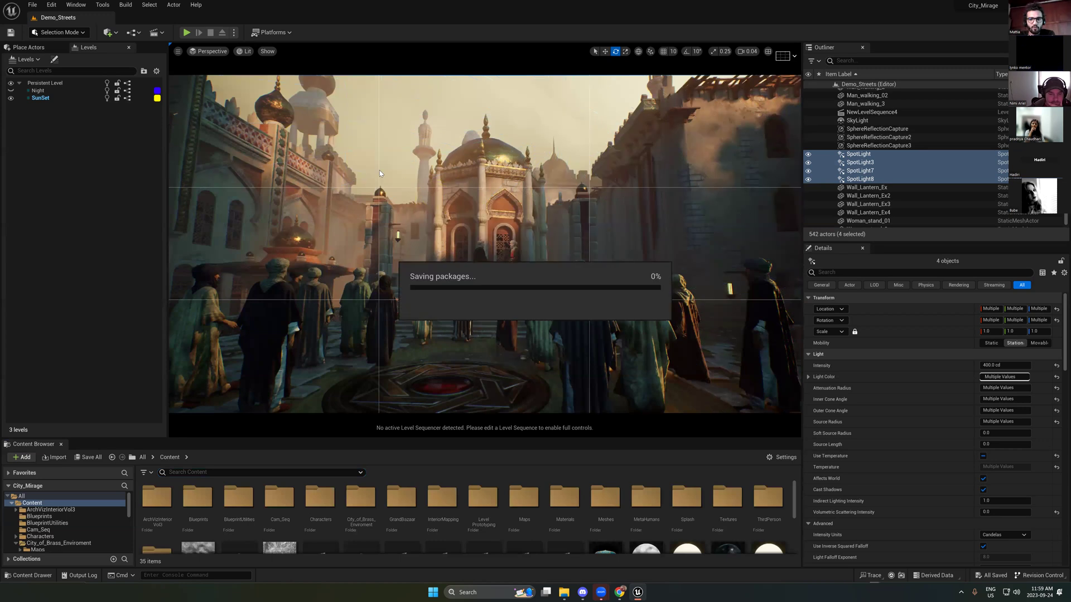
left_click(41, 98)
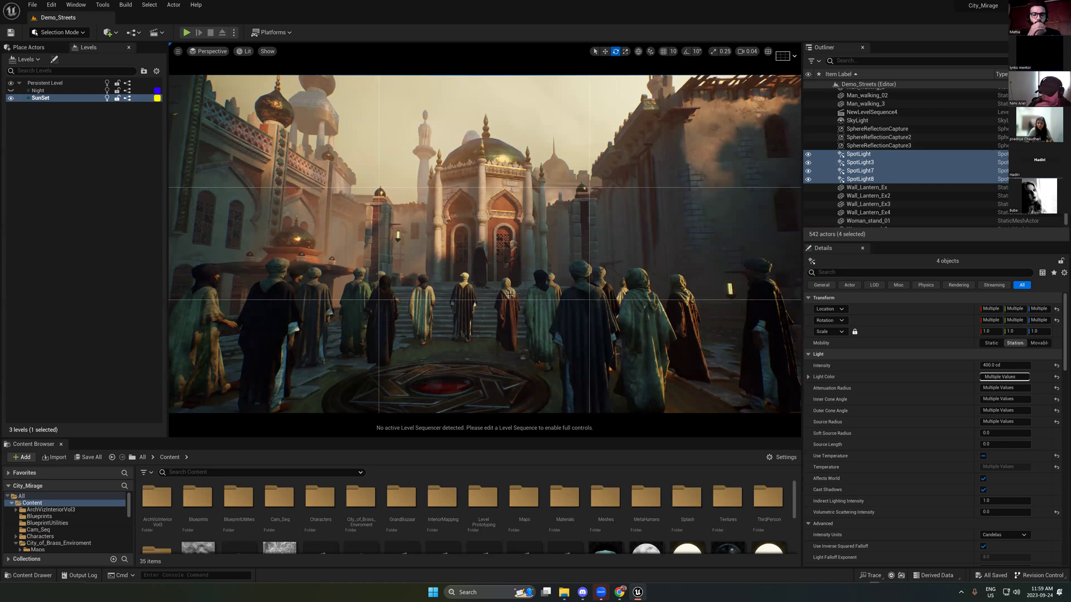
Step: Disable the composition grid overlay in the viewport
left_click(786, 56)
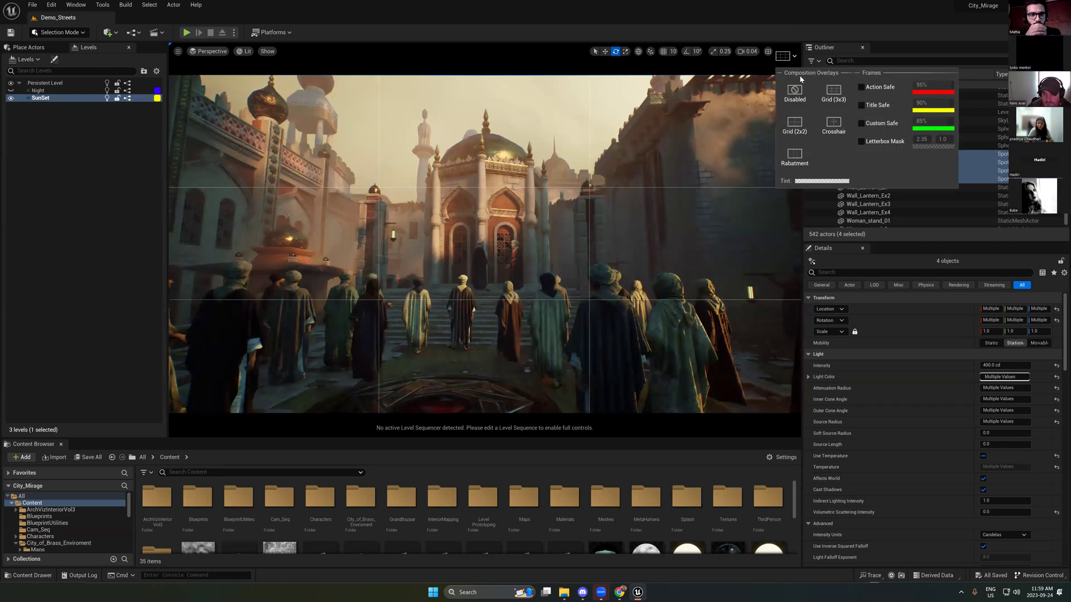
left_click(804, 95)
left_click(468, 257)
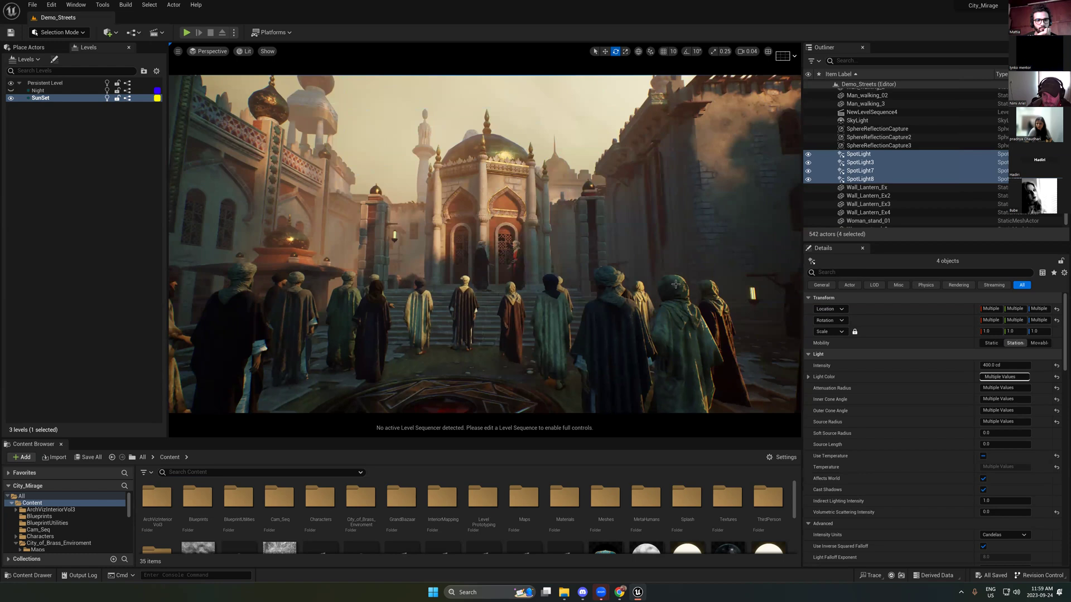
Step: Examine the crowd and temple facade from a closer viewpoint with the editor icons shown and hidden, selecting Man_stand_5
left_click(577, 292)
left_click_drag(577, 293, 533, 159)
key("g")
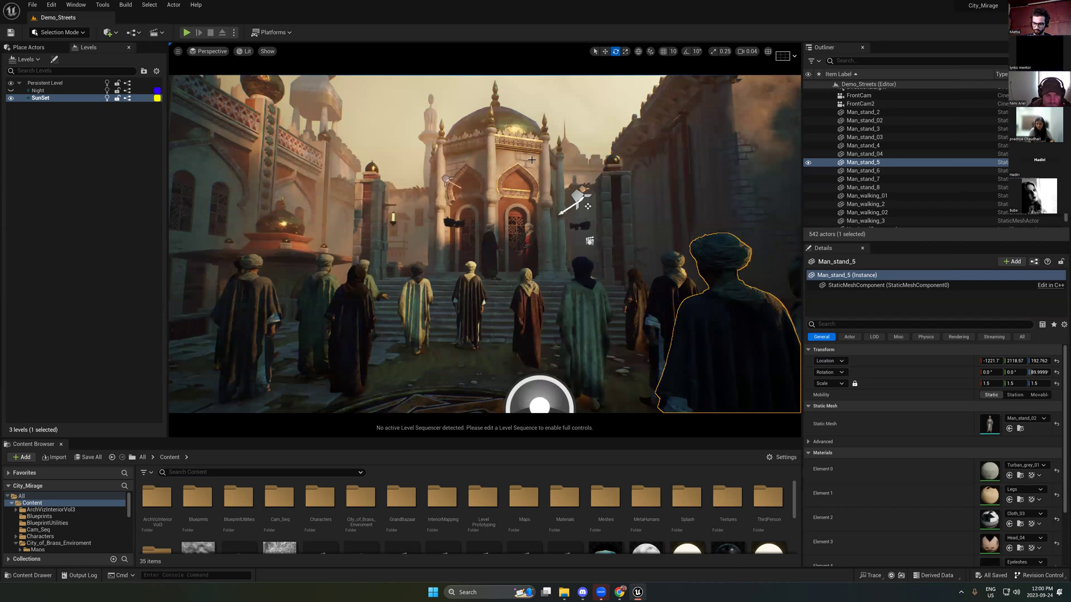
key("g")
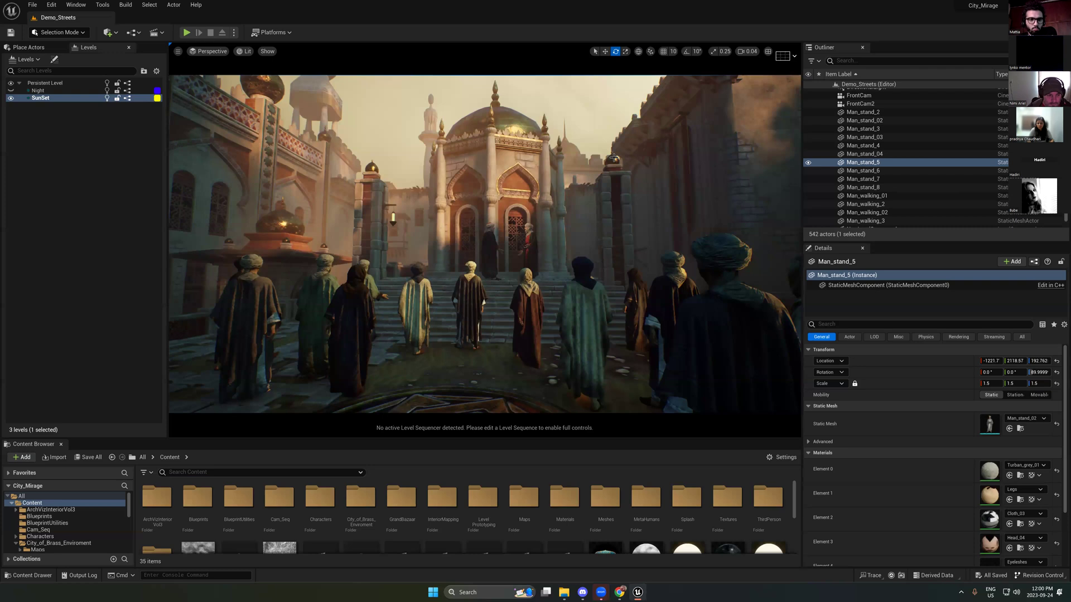
Step: Switch to File Explorer, open Movie_Seq.0206.png from the Cam01 folder and examine the portrait's lighting up close and at full frame
left_click(639, 592)
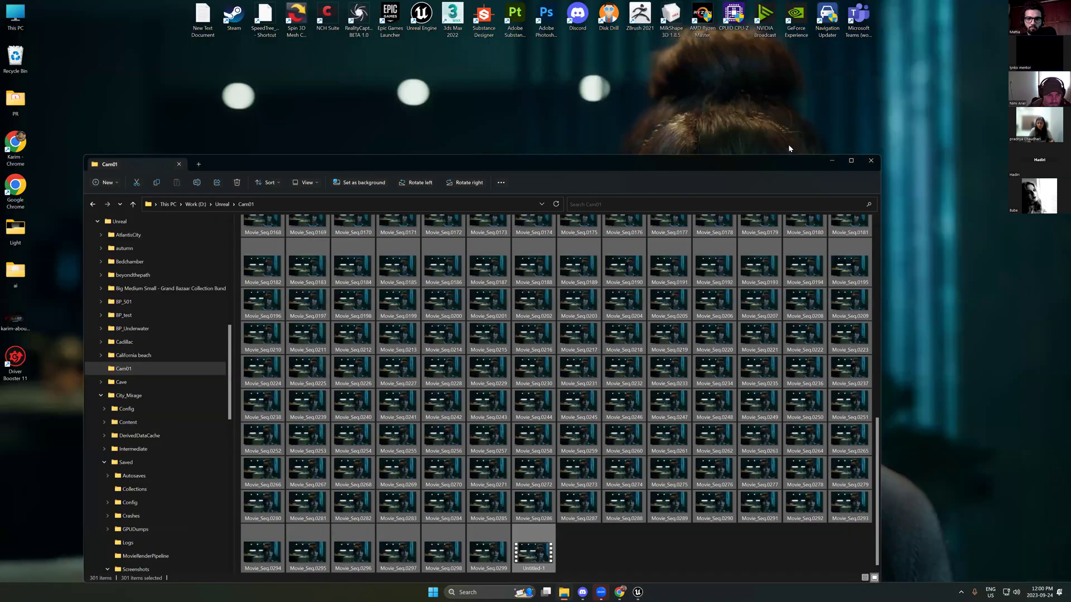
double_click(722, 299)
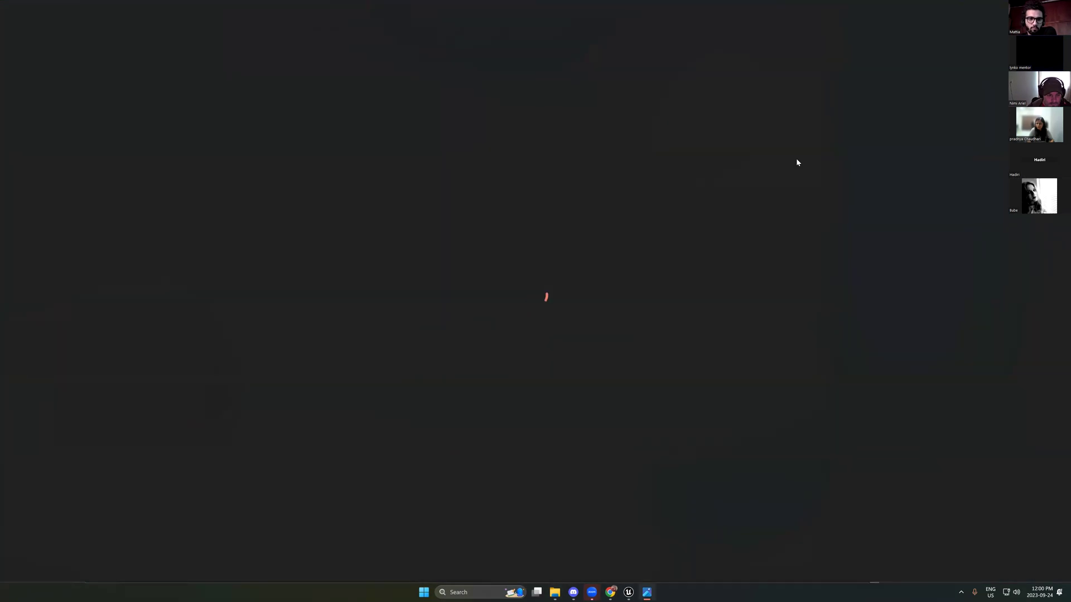
scroll(669, 307, "up", 1)
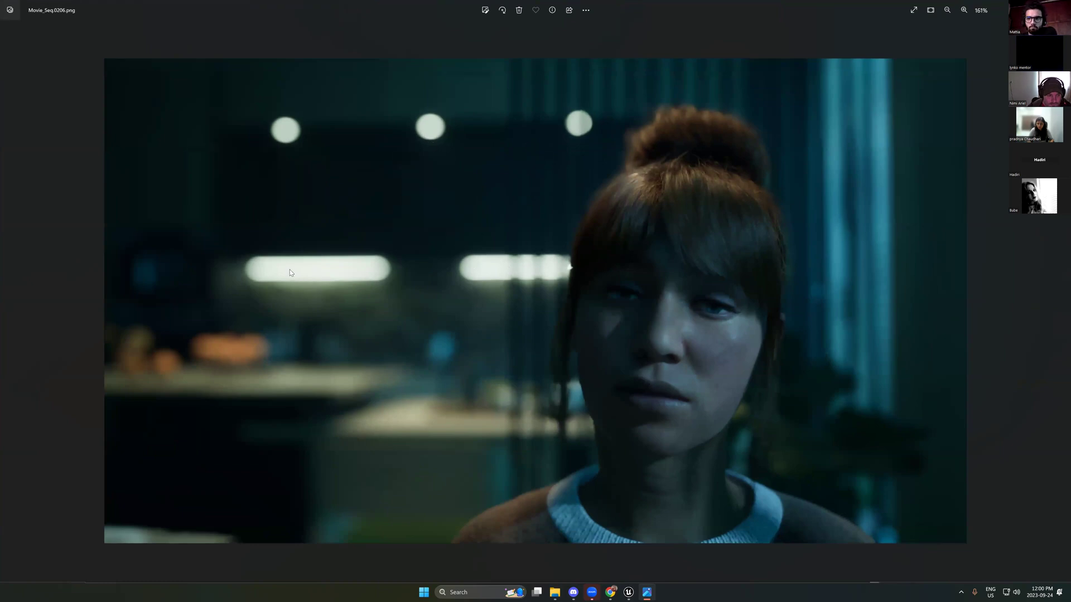
mouse_move(291, 272)
scroll(579, 362, "up", 5)
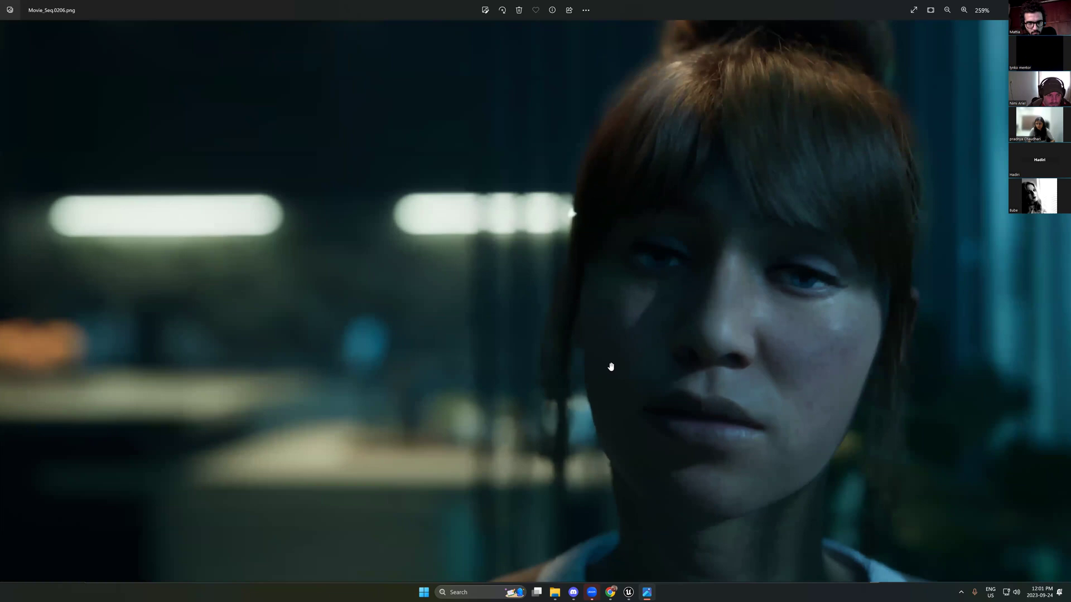
scroll(614, 368, "up", 3)
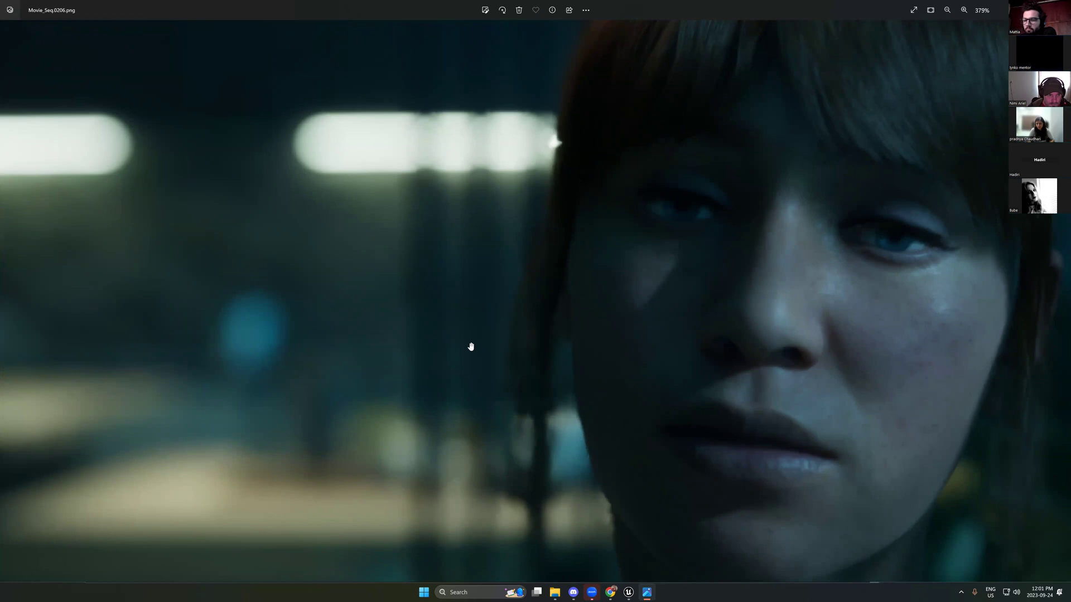
scroll(471, 346, "down", 5)
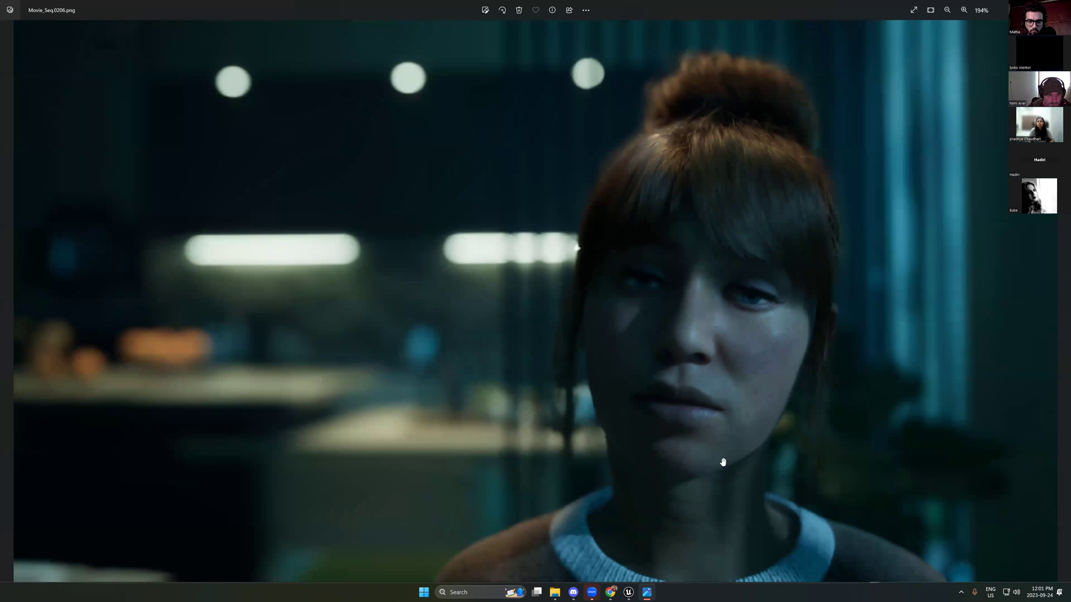
scroll(458, 221, "down", 3)
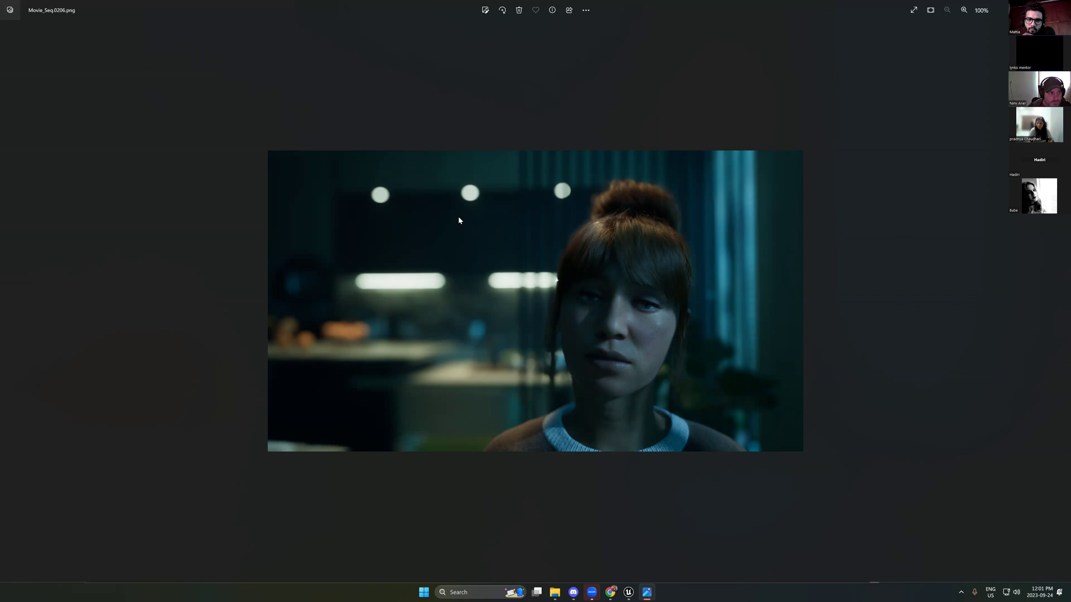
Step: Study the light and shadow on the woman's face in the rendered frame, and close the image and the Cam01 folder window
scroll(574, 259, "up", 3)
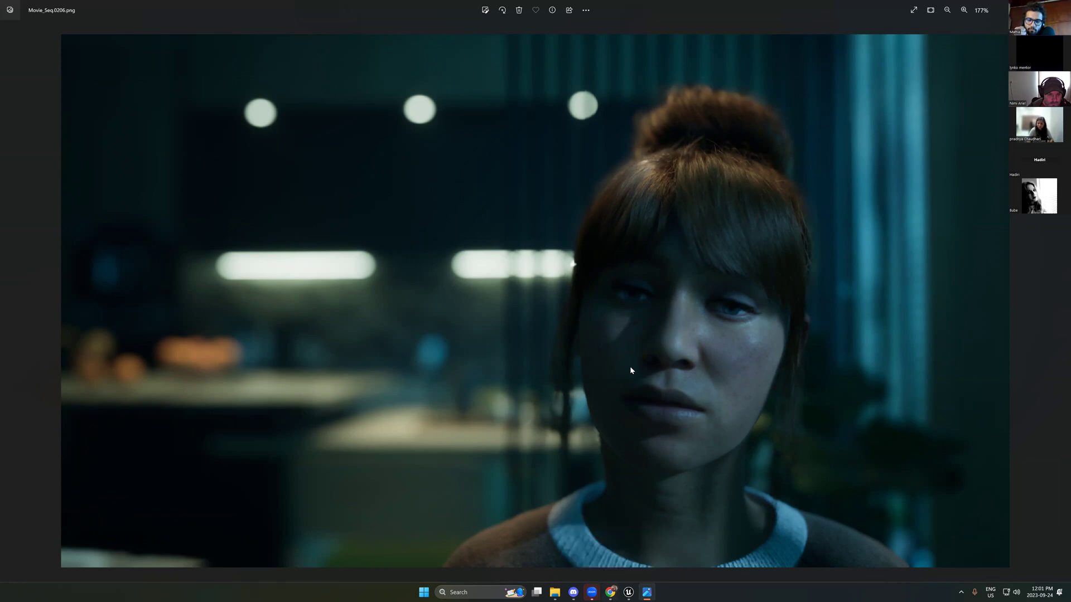
mouse_move(624, 441)
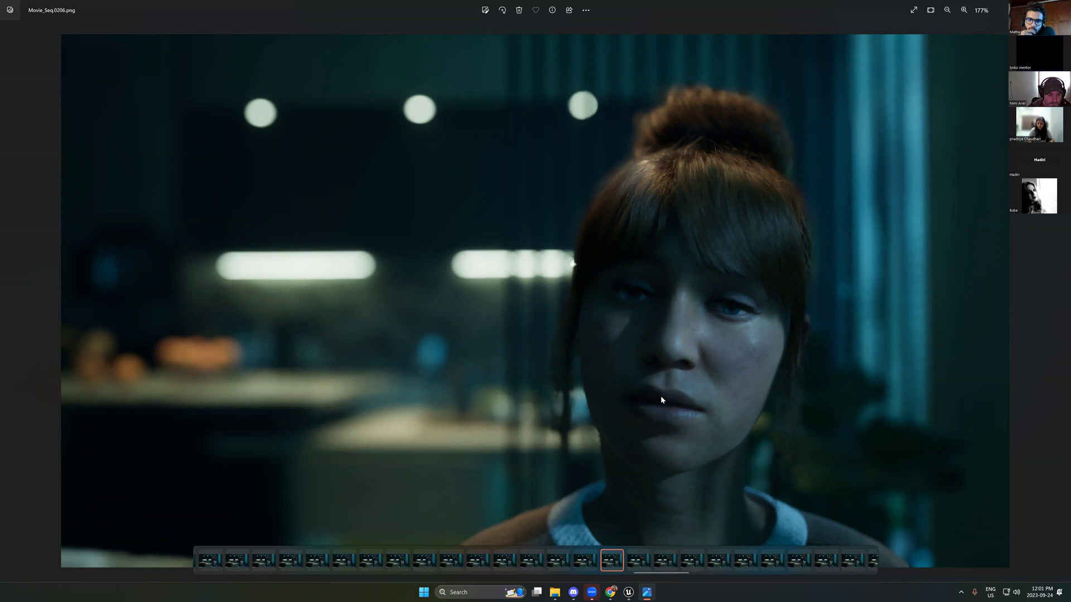
scroll(665, 398, "up", 2)
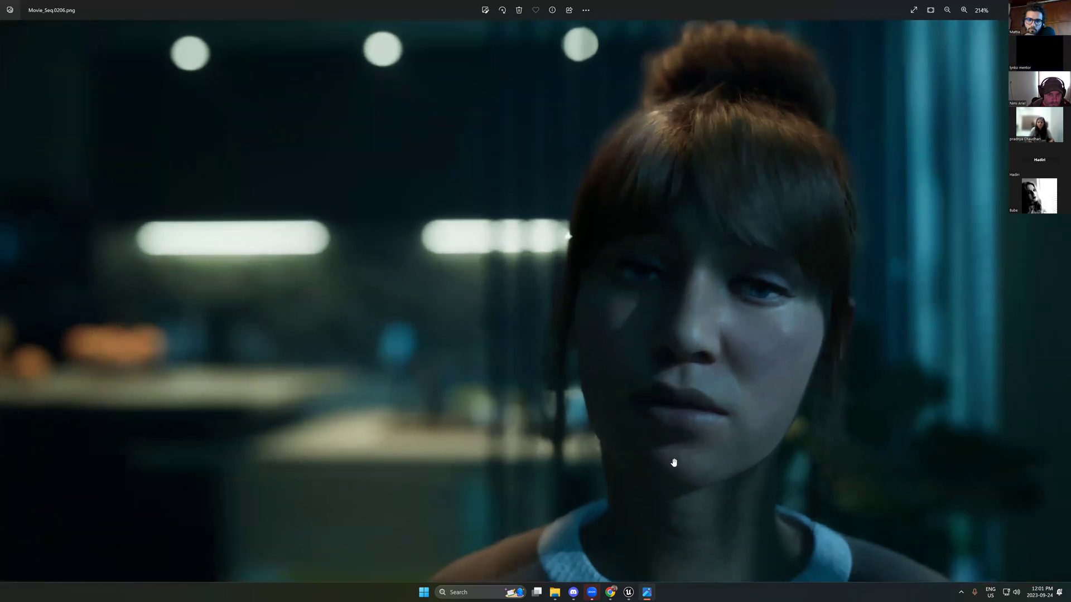
left_click_drag(686, 433, 694, 367)
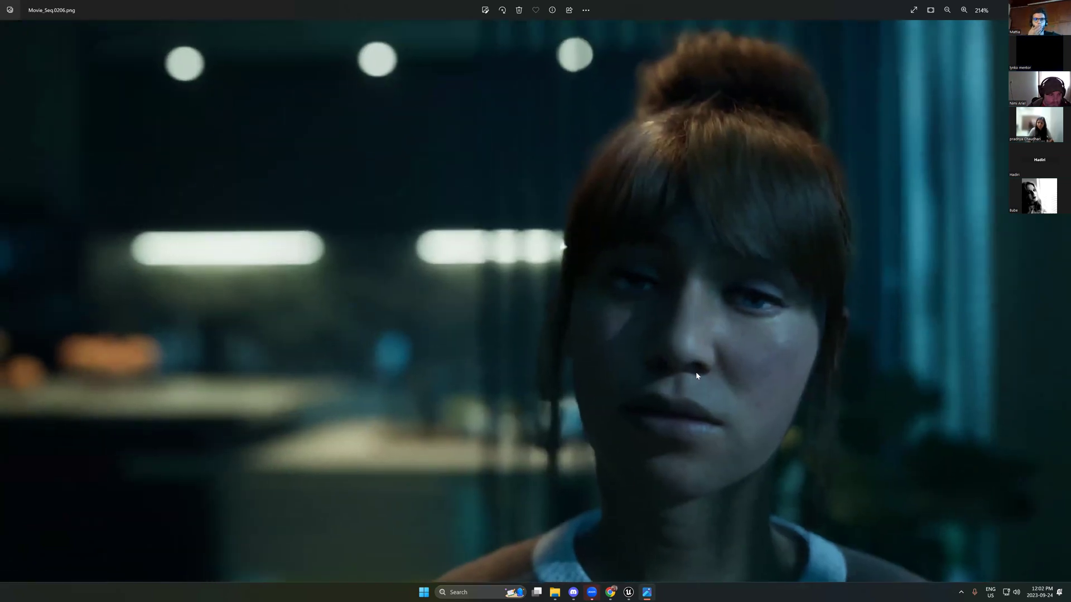
scroll(696, 371, "down", 1)
scroll(697, 382, "up", 1)
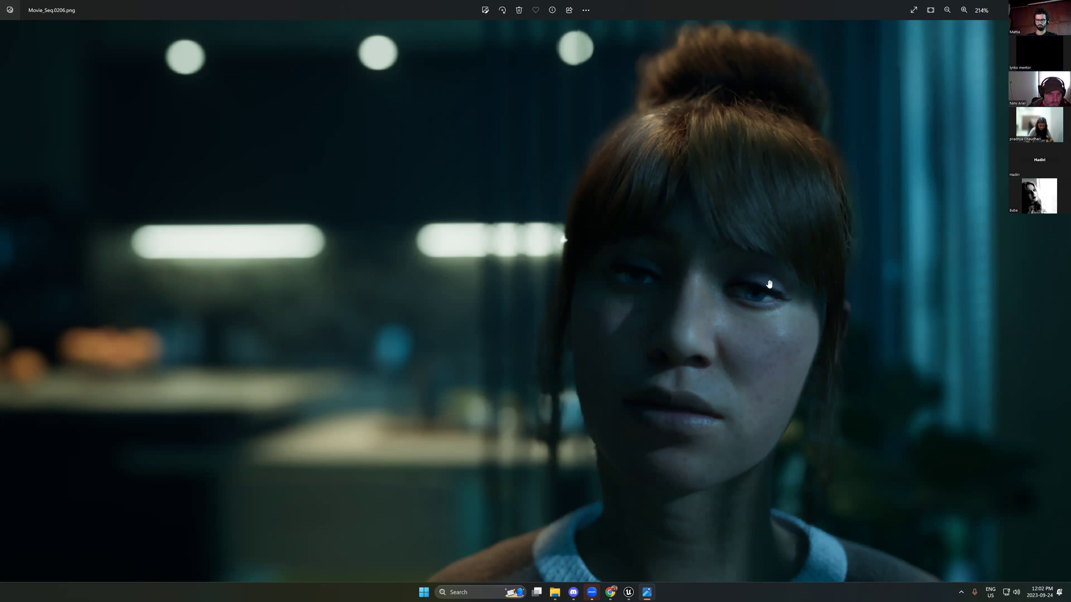
scroll(769, 285, "down", 5)
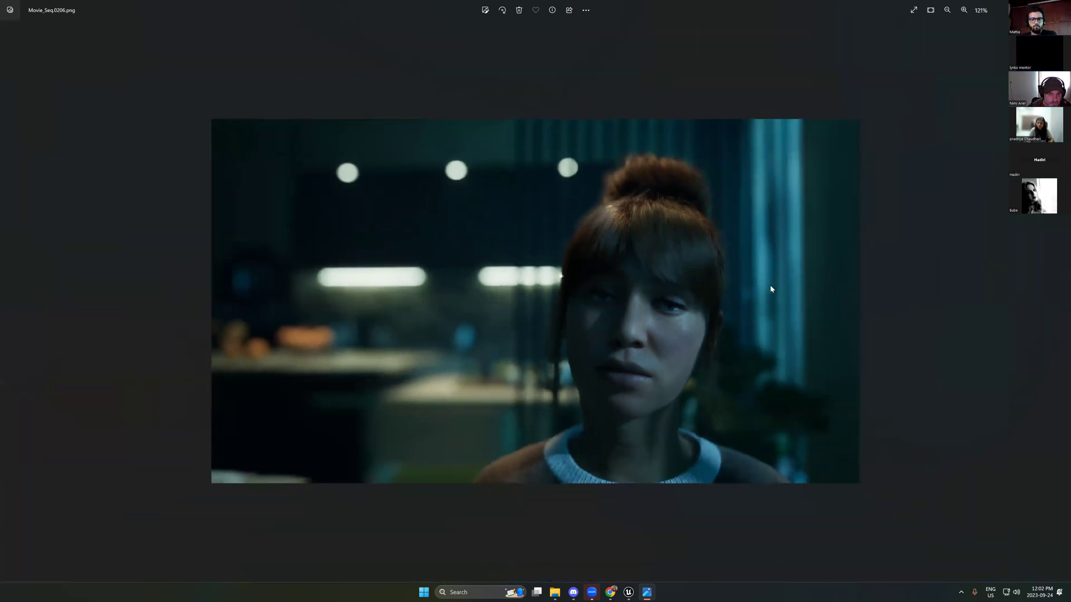
scroll(767, 291, "up", 3)
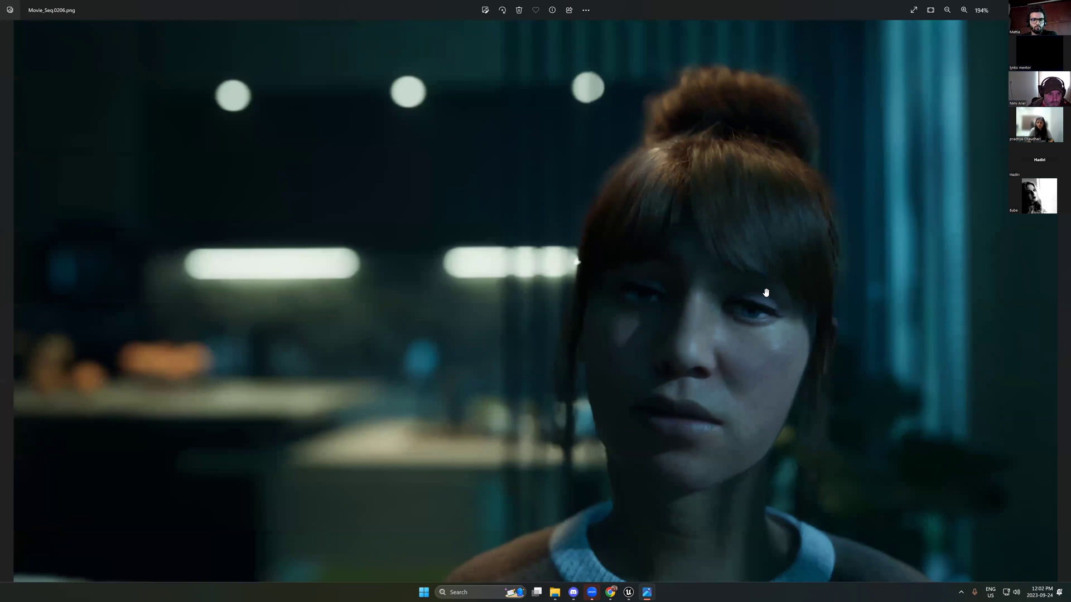
scroll(766, 293, "up", 1)
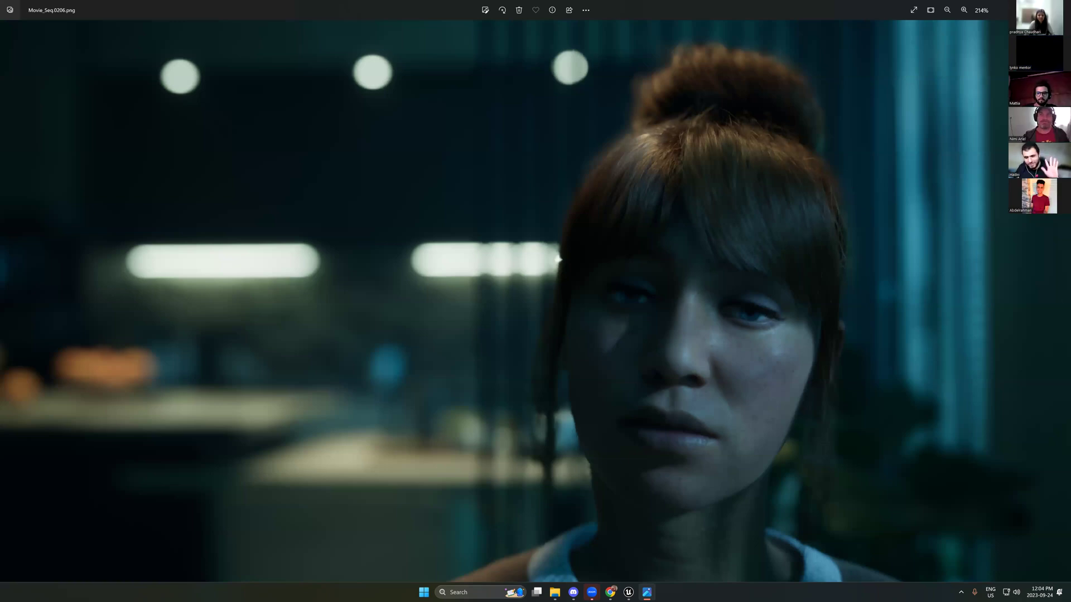
key("alt+F4")
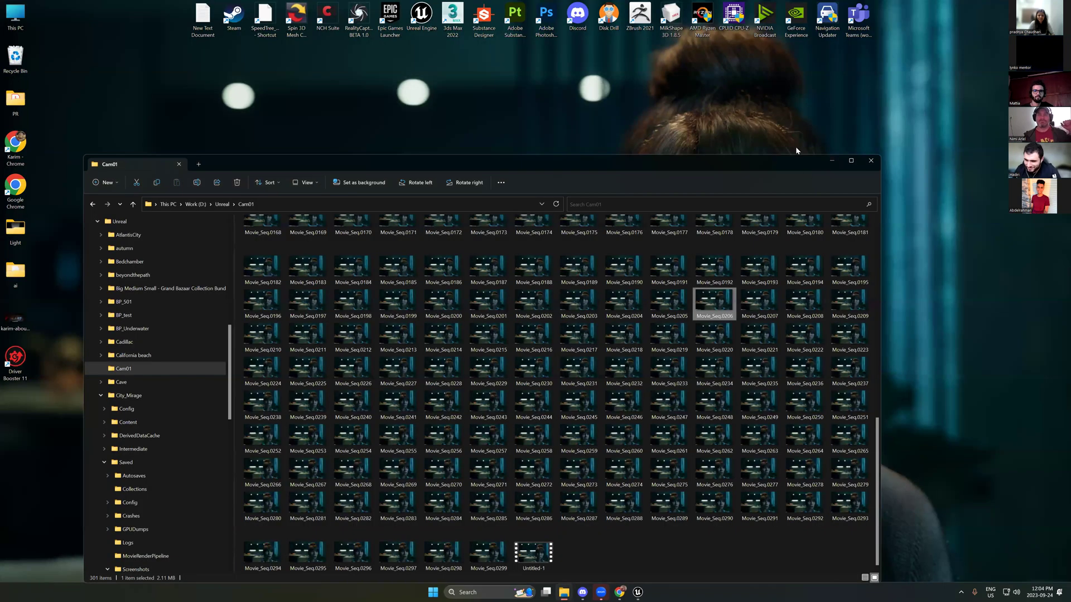
left_click(870, 161)
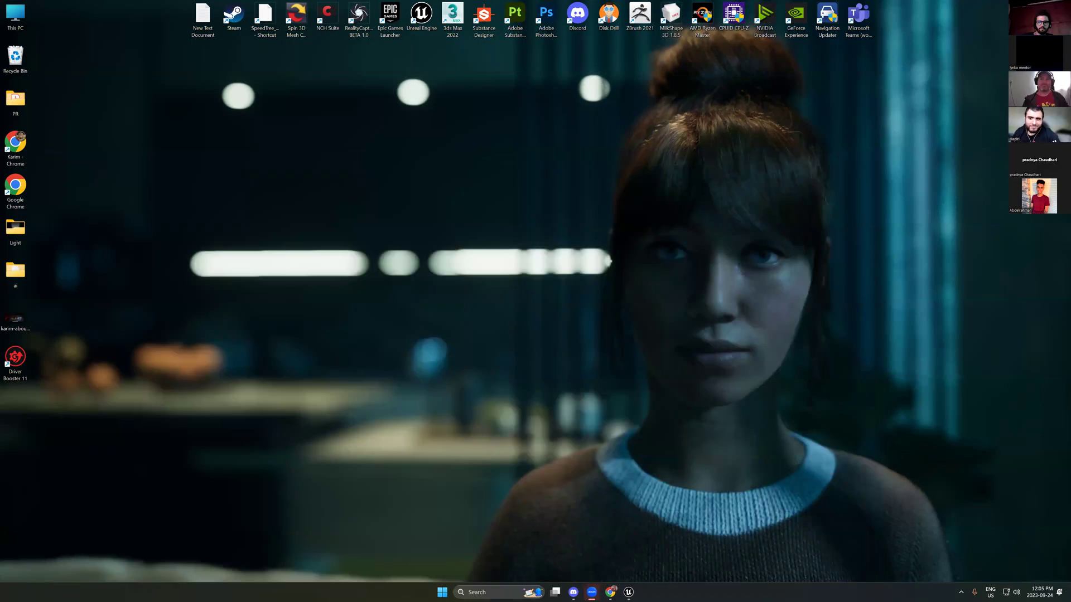